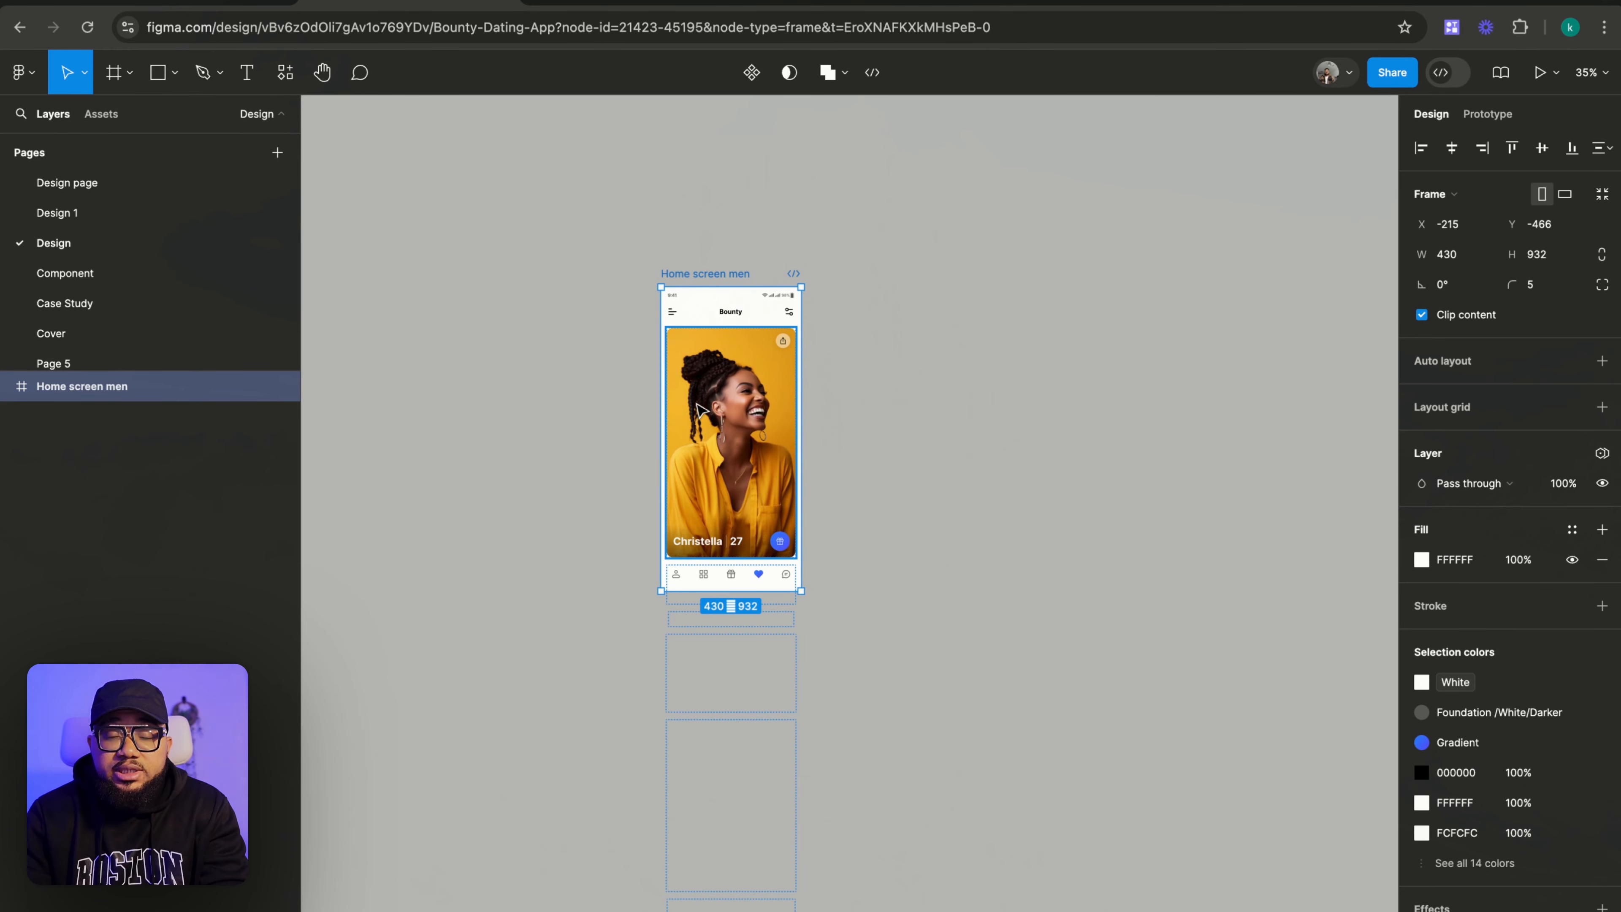
Add an empty iPhone 14 & 15 Pro Max frame beside the Home screen men reference frame.
{"action": "scroll", "coordinate": [698, 409], "scroll_direction": "up", "scroll_amount": 10}
{"action": "scroll", "coordinate": [638, 319], "scroll_direction": "up", "scroll_amount": 3}
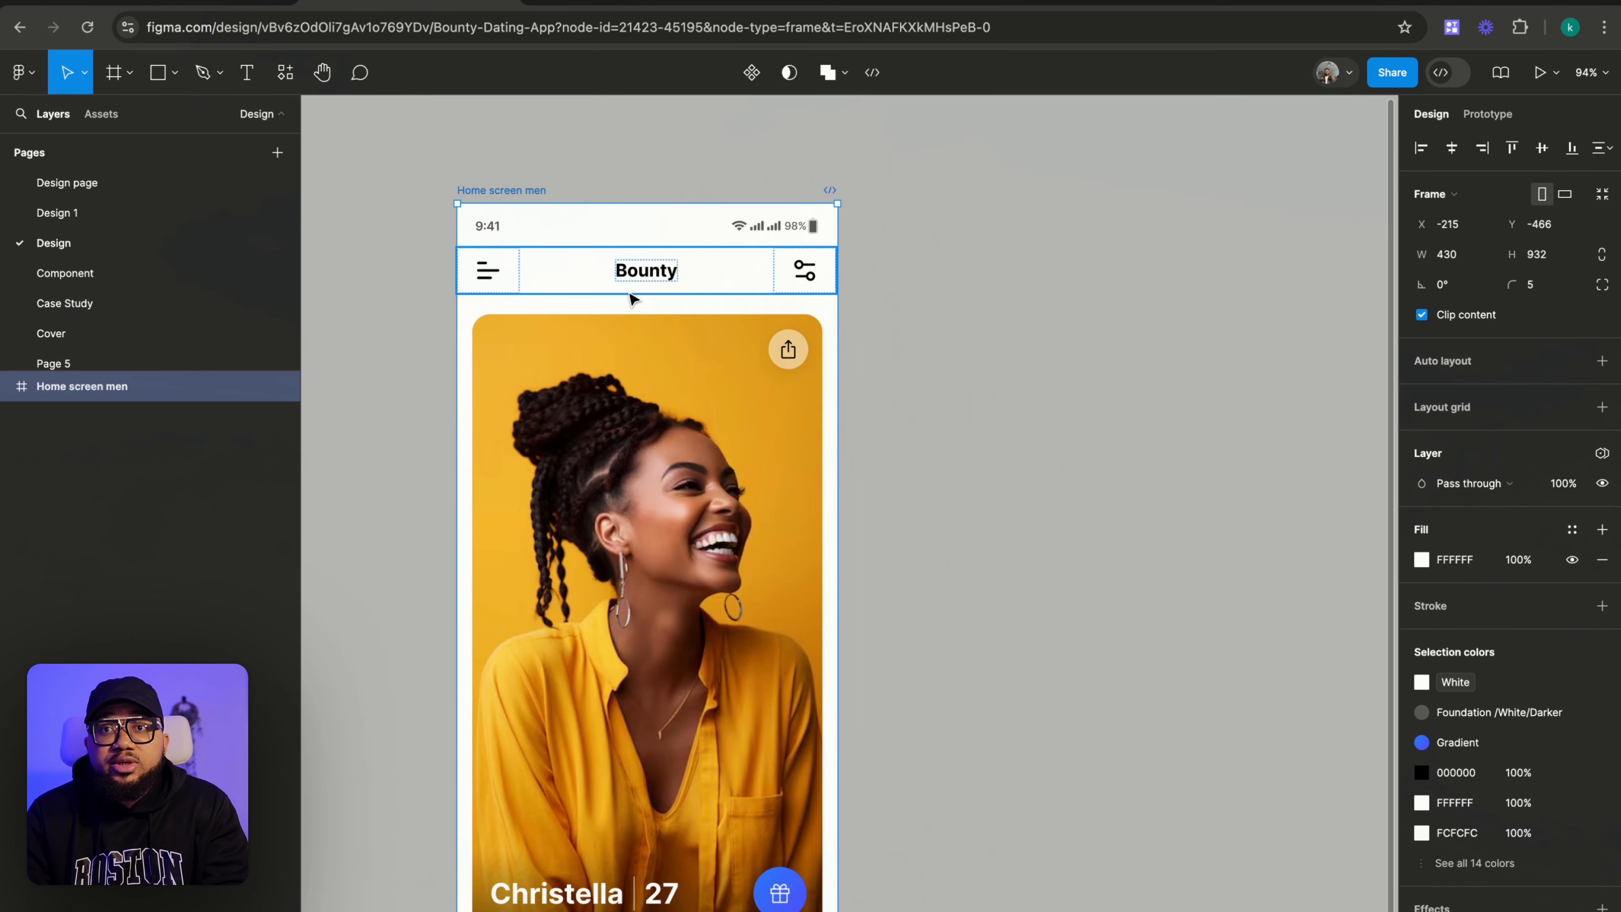
{"action": "scroll", "coordinate": [630, 298], "scroll_direction": "down", "scroll_amount": 3}
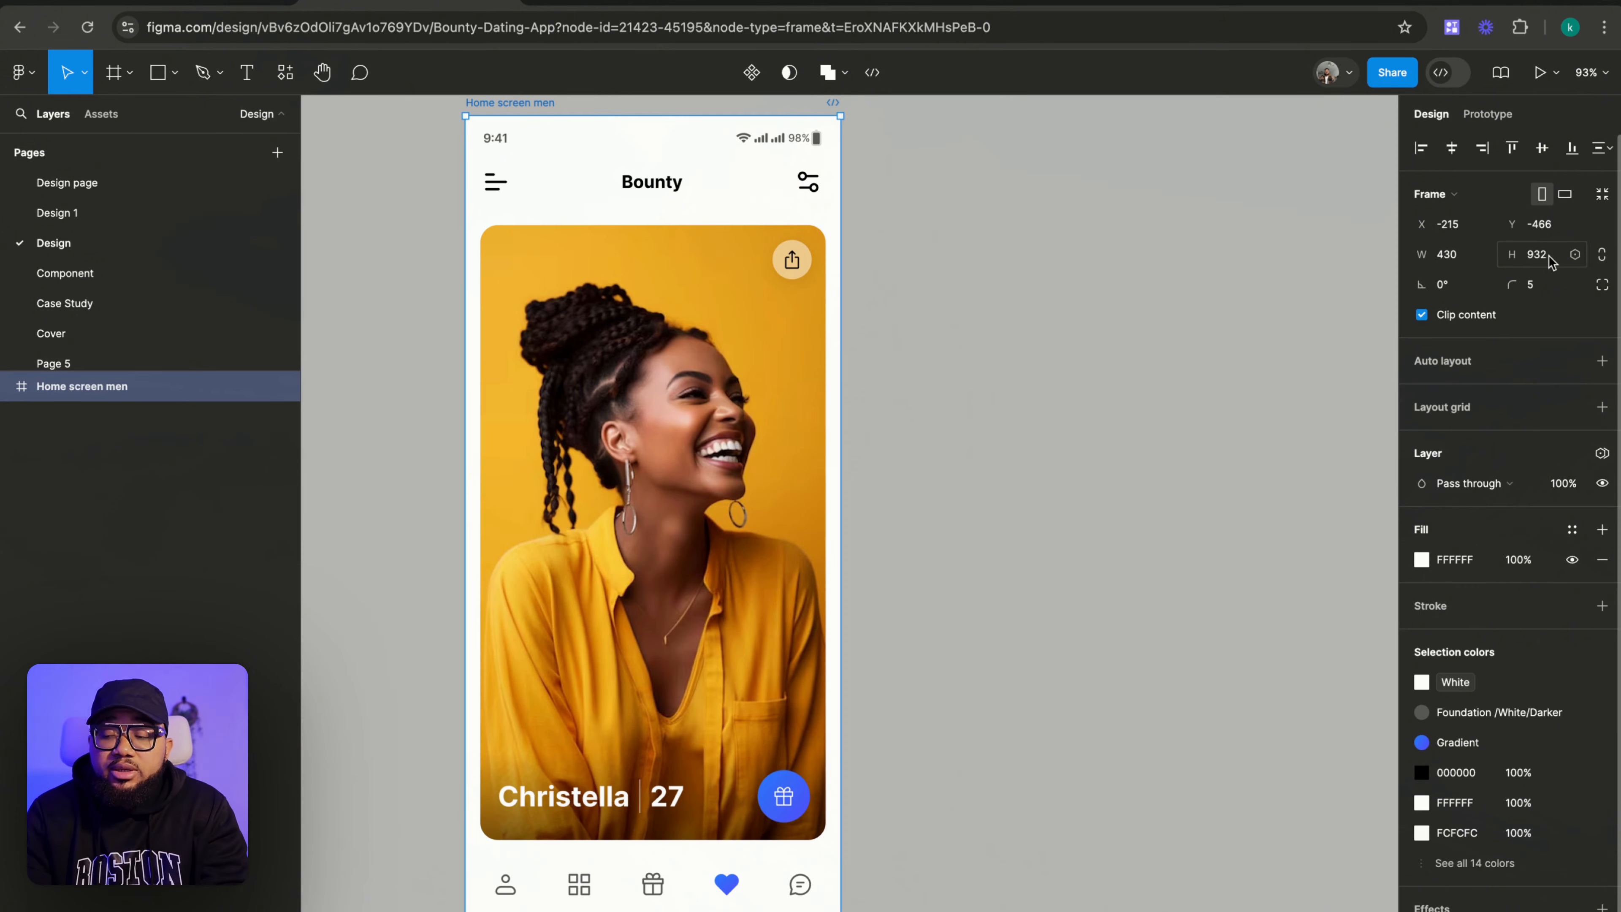
{"action": "left_click", "coordinate": [114, 72]}
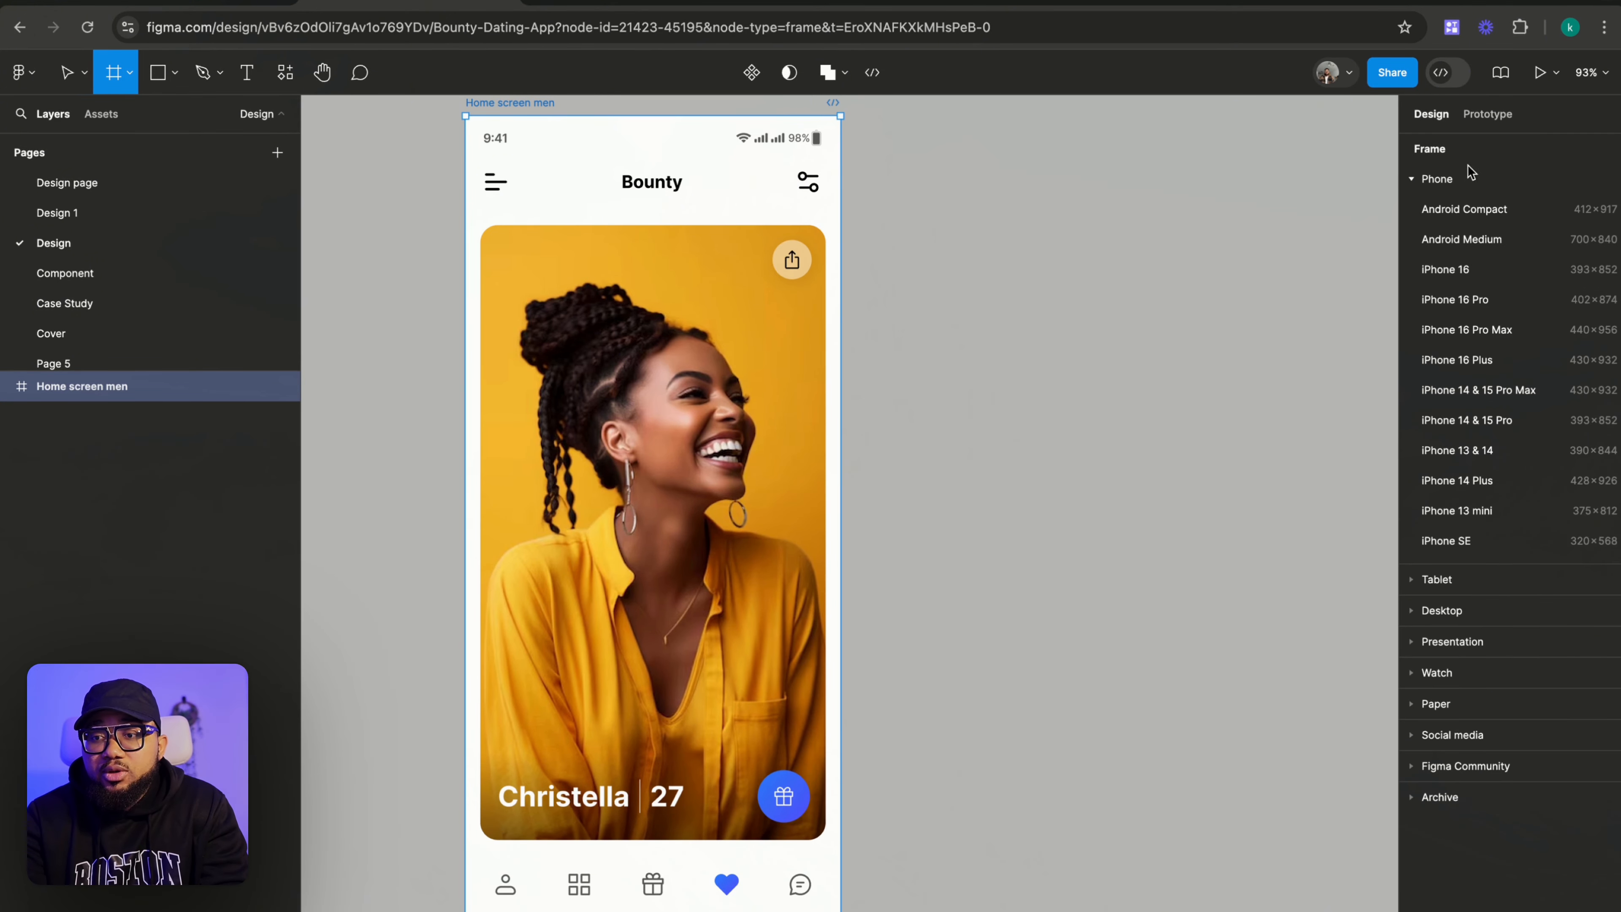
{"action": "left_click", "coordinate": [1472, 390]}
{"action": "left_click_drag", "start_coordinate": [1108, 421], "coordinate": [1113, 422]}
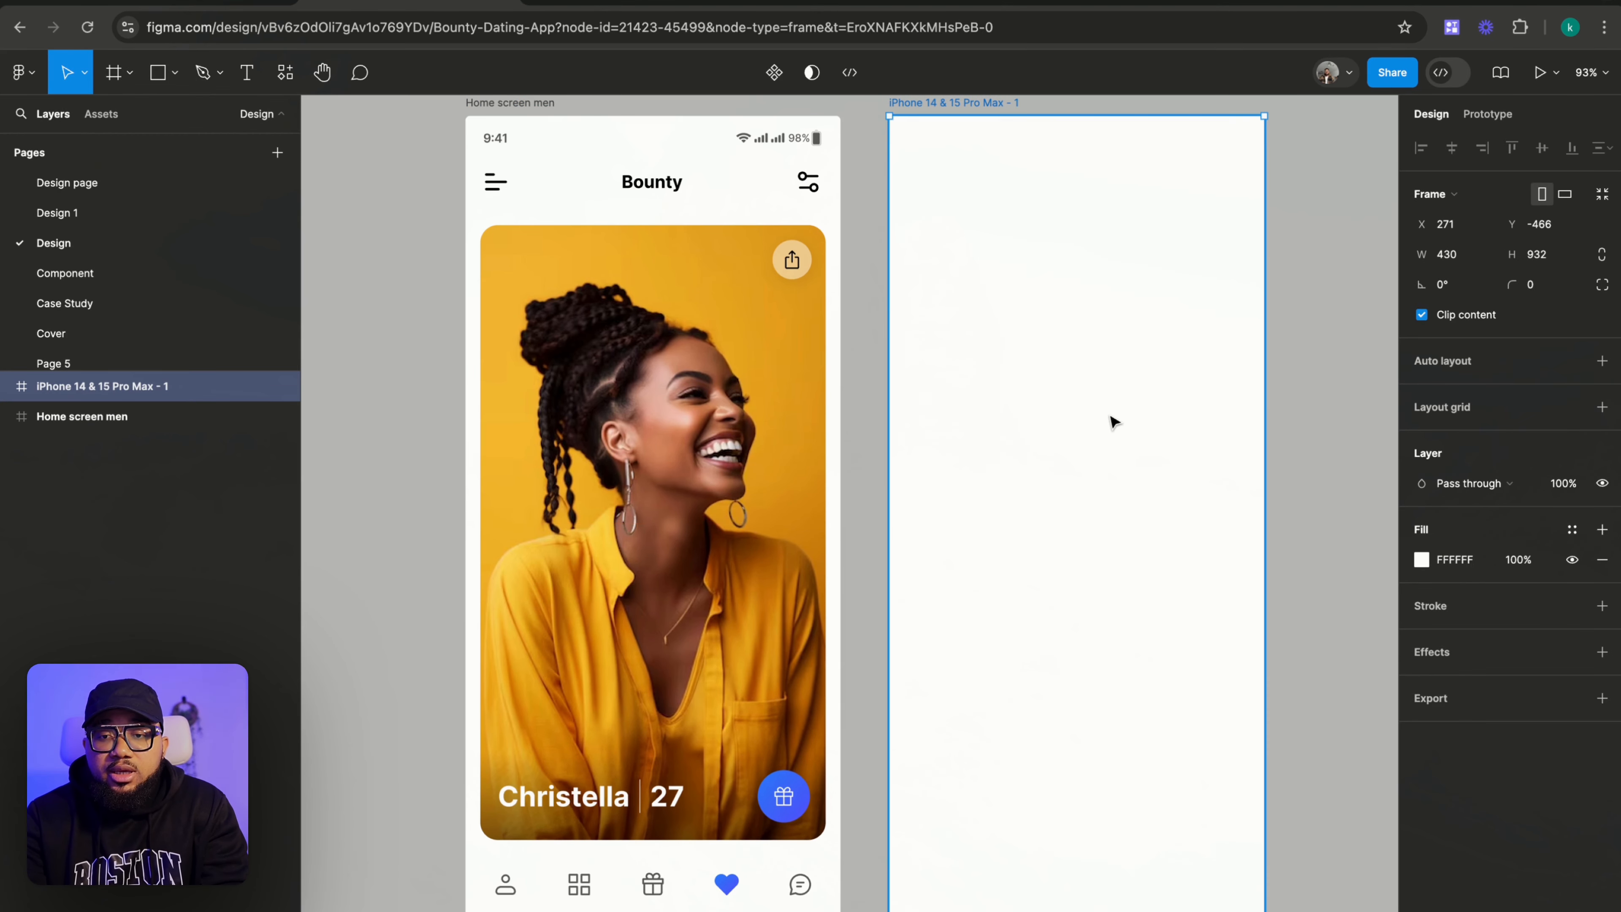
Copy the light status bar from the first Liked You ( Locked ) screen on the Design page page.
{"action": "left_click", "coordinate": [738, 139]}
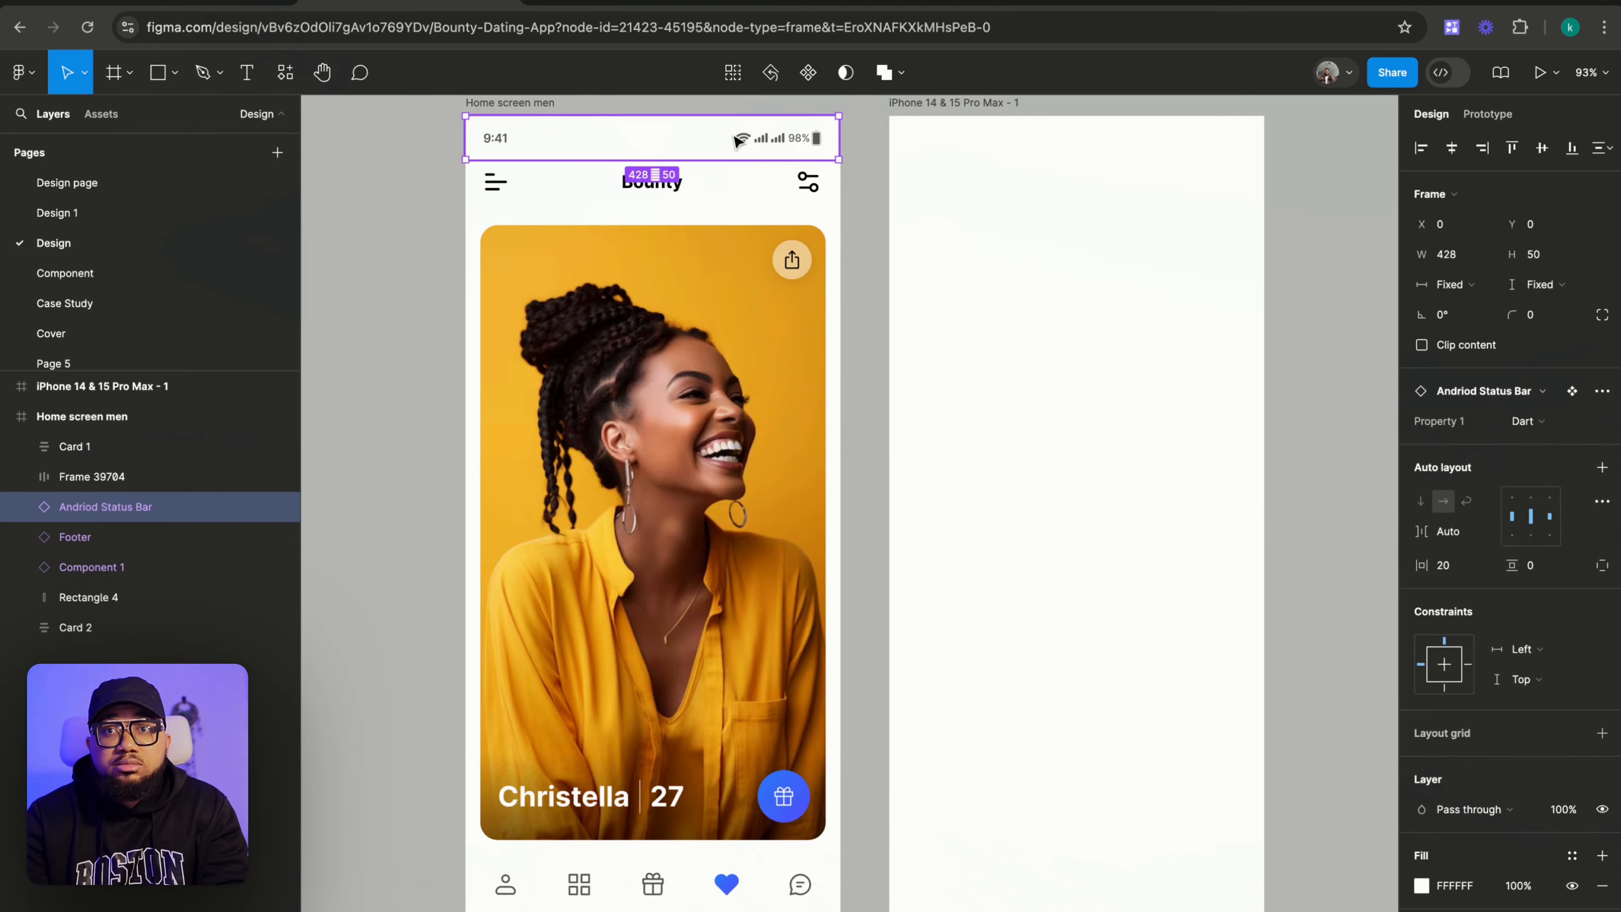
{"action": "left_click", "coordinate": [64, 191]}
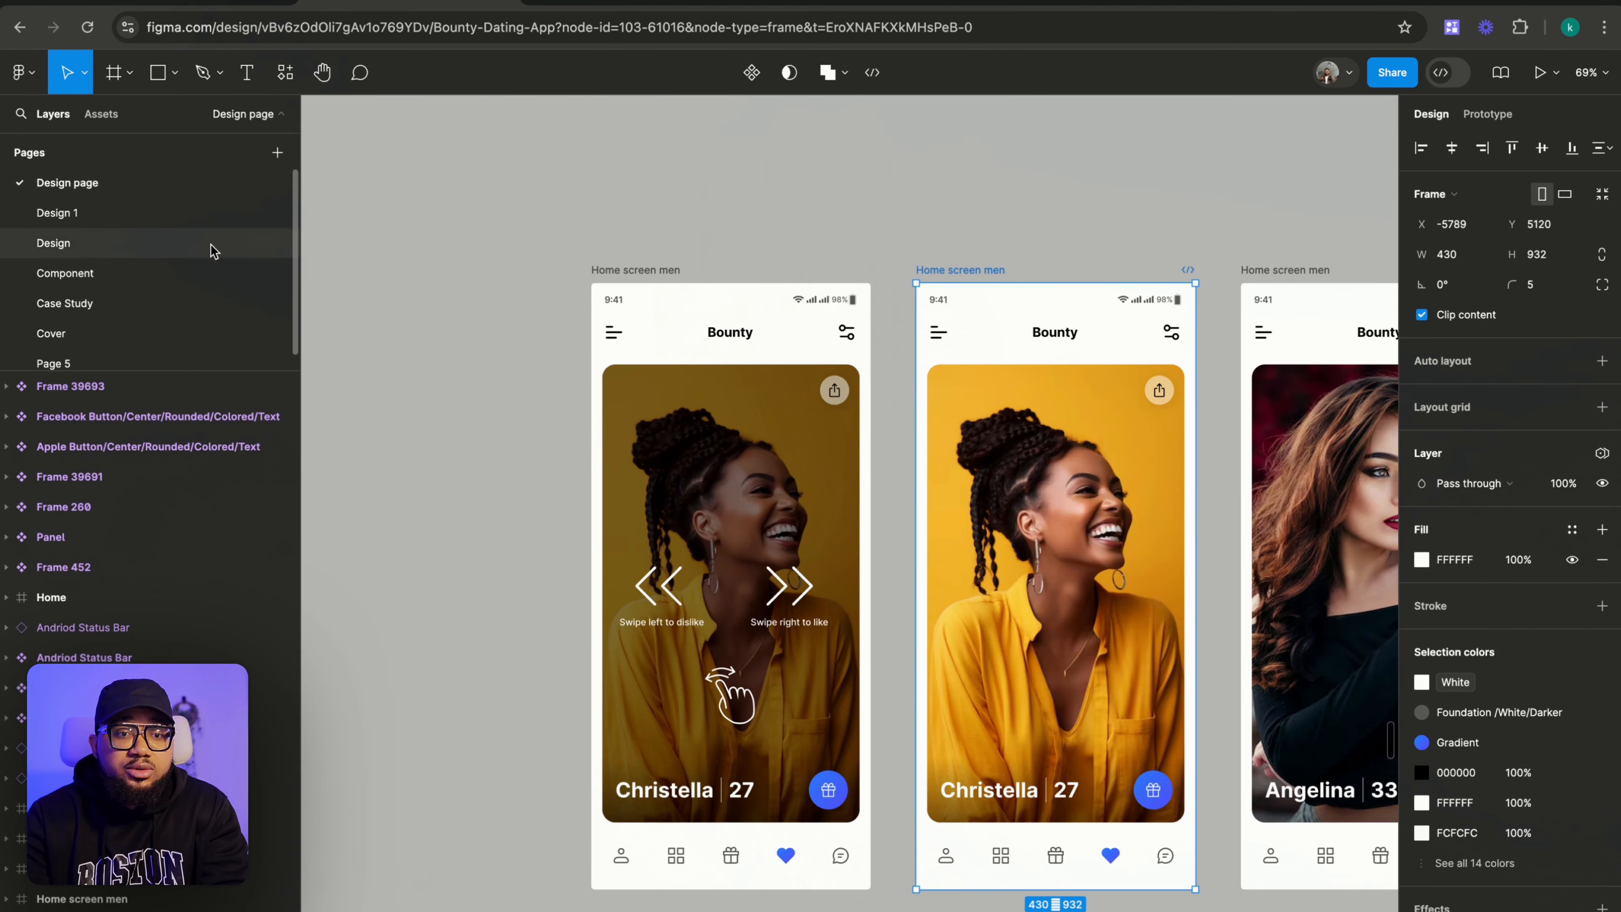
{"action": "scroll", "coordinate": [663, 476], "scroll_direction": "down", "scroll_amount": 6}
{"action": "scroll", "coordinate": [670, 473], "scroll_direction": "up", "scroll_amount": 5}
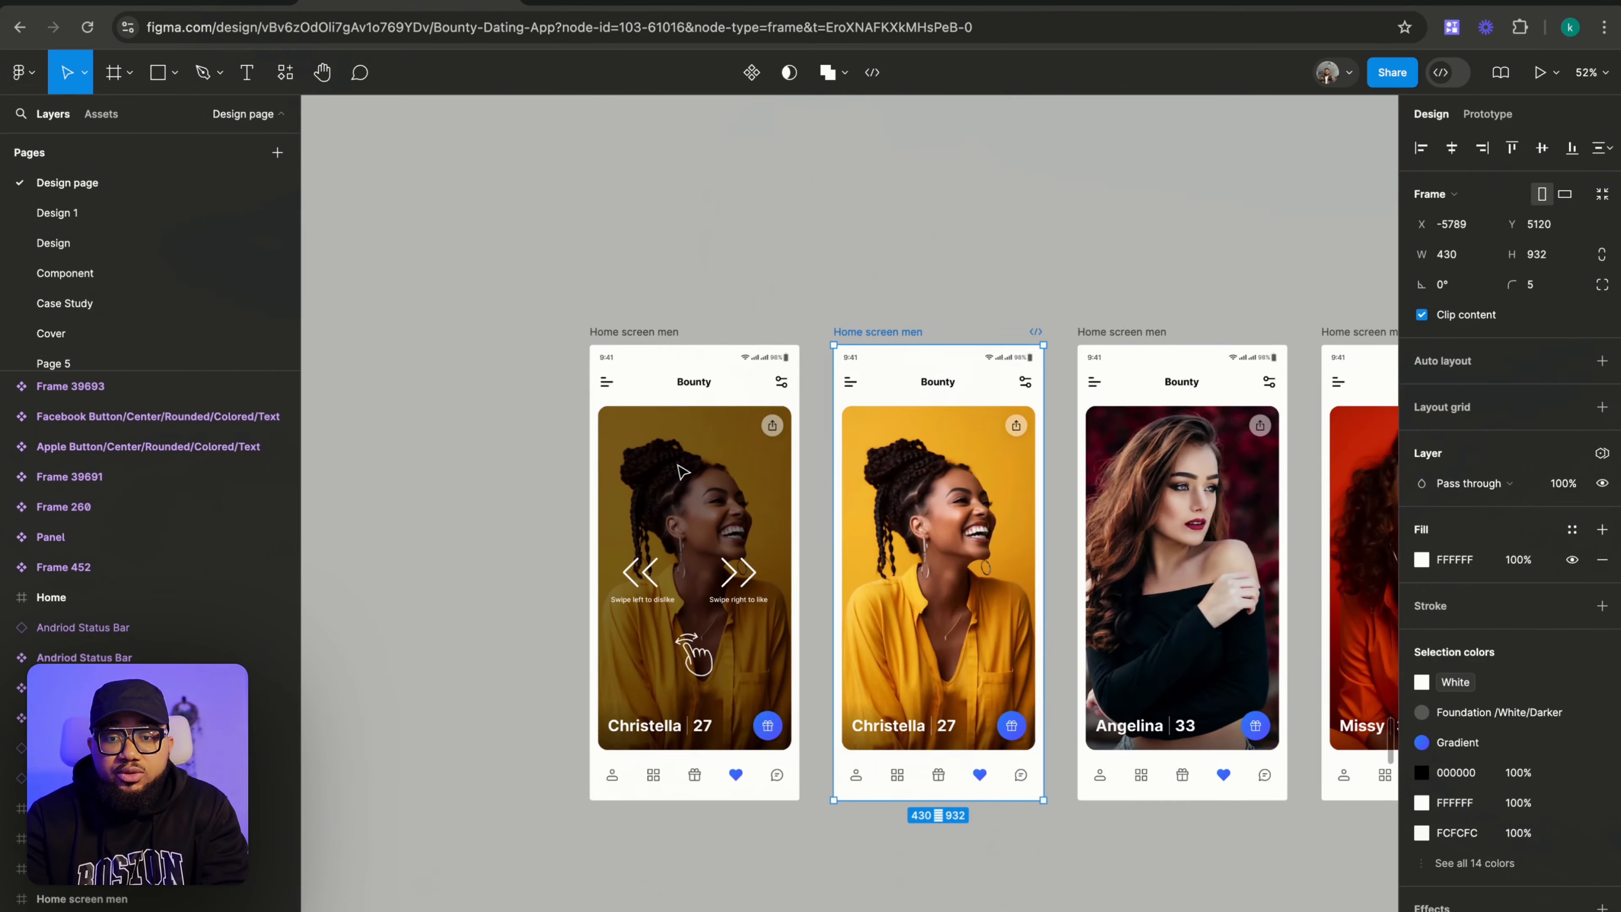
{"action": "scroll", "coordinate": [677, 466], "scroll_direction": "down", "scroll_amount": 6}
{"action": "scroll", "coordinate": [681, 467], "scroll_direction": "down", "scroll_amount": 5}
{"action": "scroll", "coordinate": [681, 467], "scroll_direction": "up", "scroll_amount": 6}
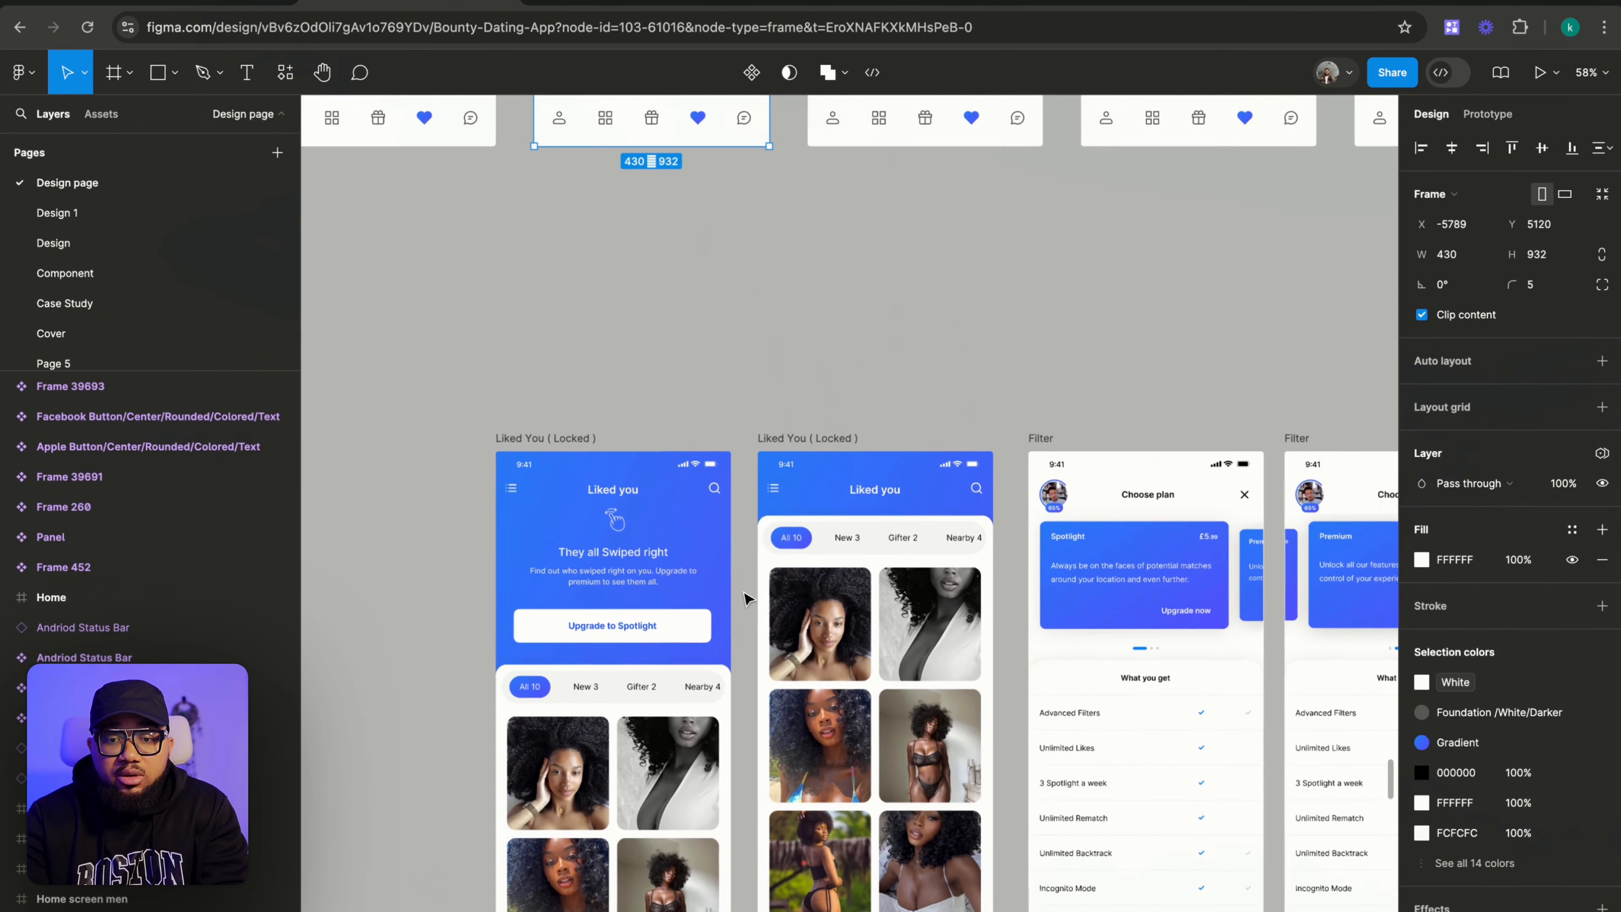
{"action": "left_click", "coordinate": [622, 474]}
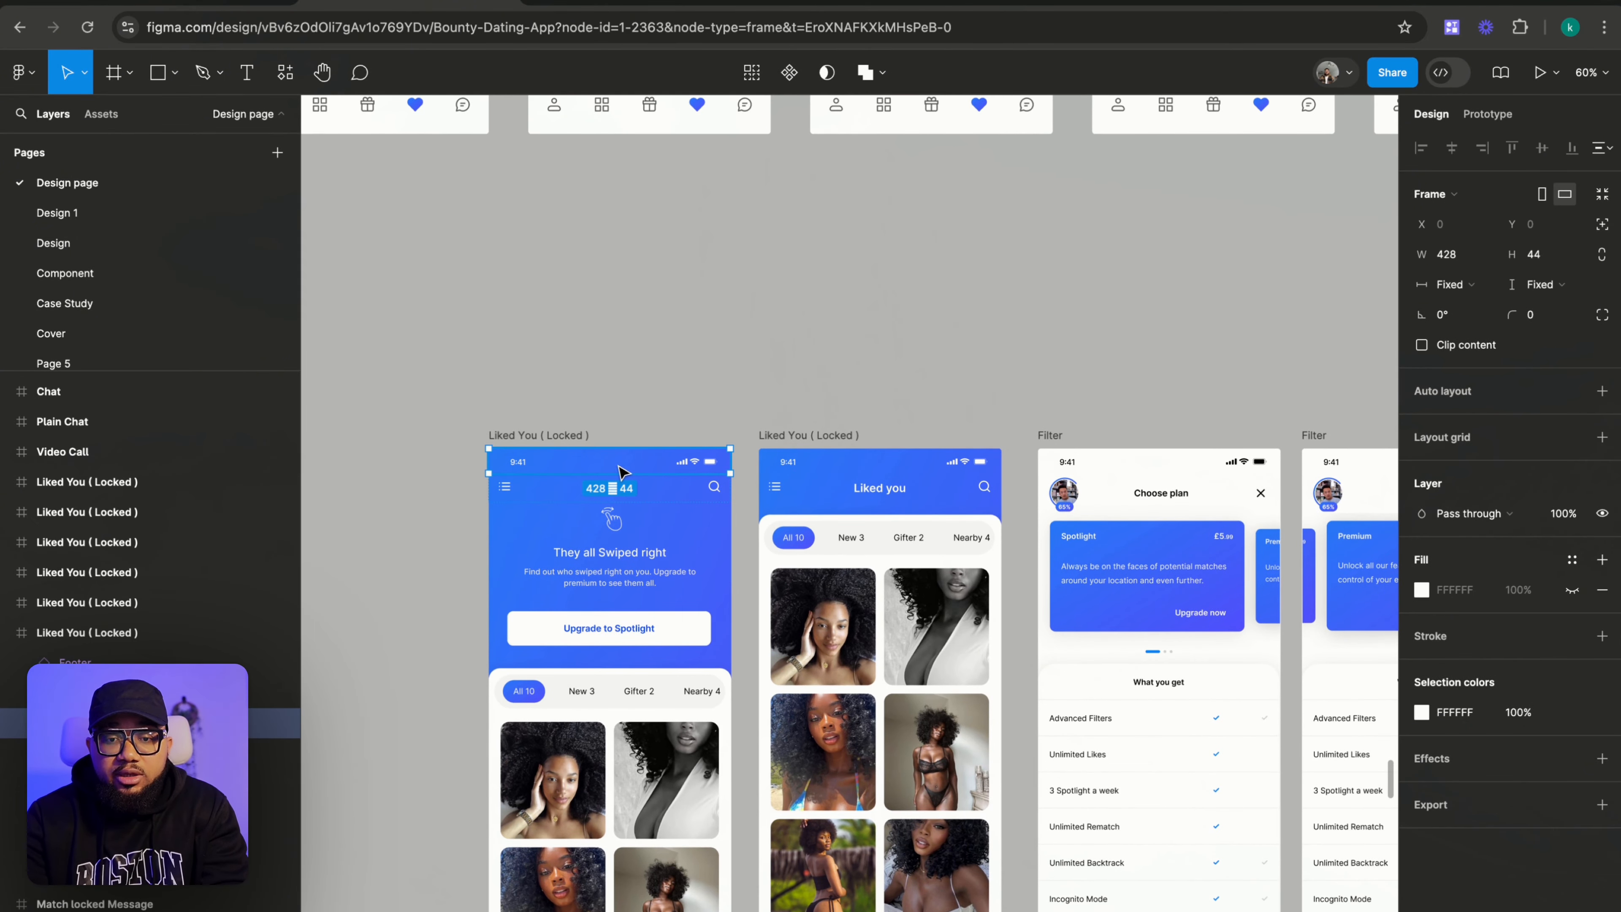
Paste the copied status bar into the iPhone 14 & 15 Pro Max - 1 frame on the Design page.
{"action": "left_click", "coordinate": [71, 241]}
{"action": "left_click", "coordinate": [932, 116]}
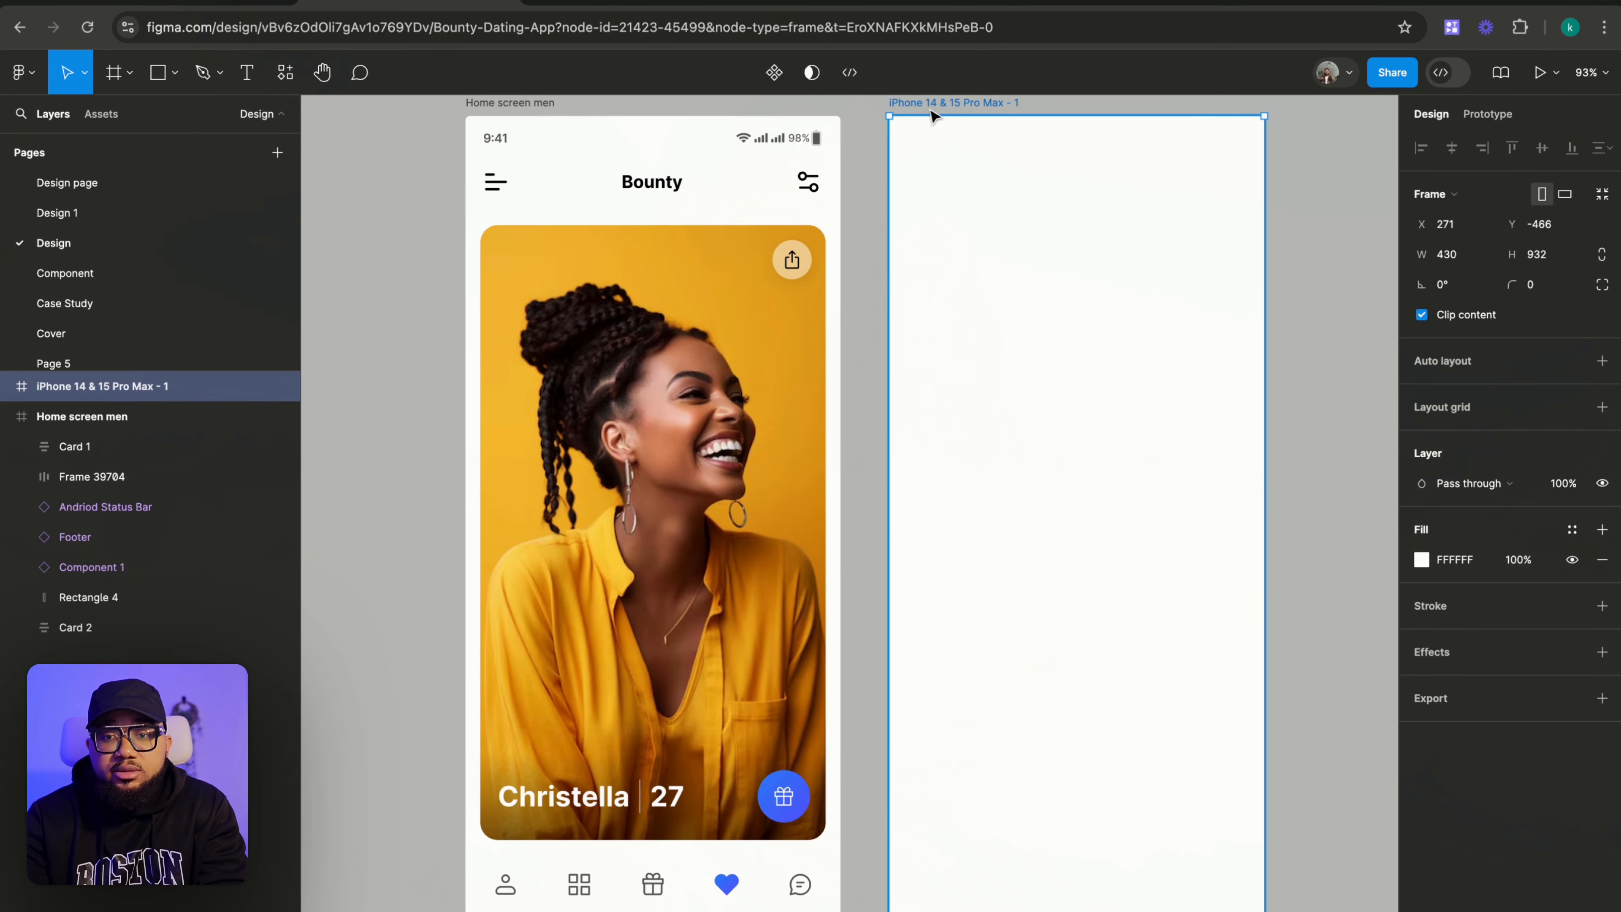
{"action": "key", "text": "ctrl+v"}
{"action": "scroll", "coordinate": [1204, 163], "scroll_direction": "up", "scroll_amount": 2}
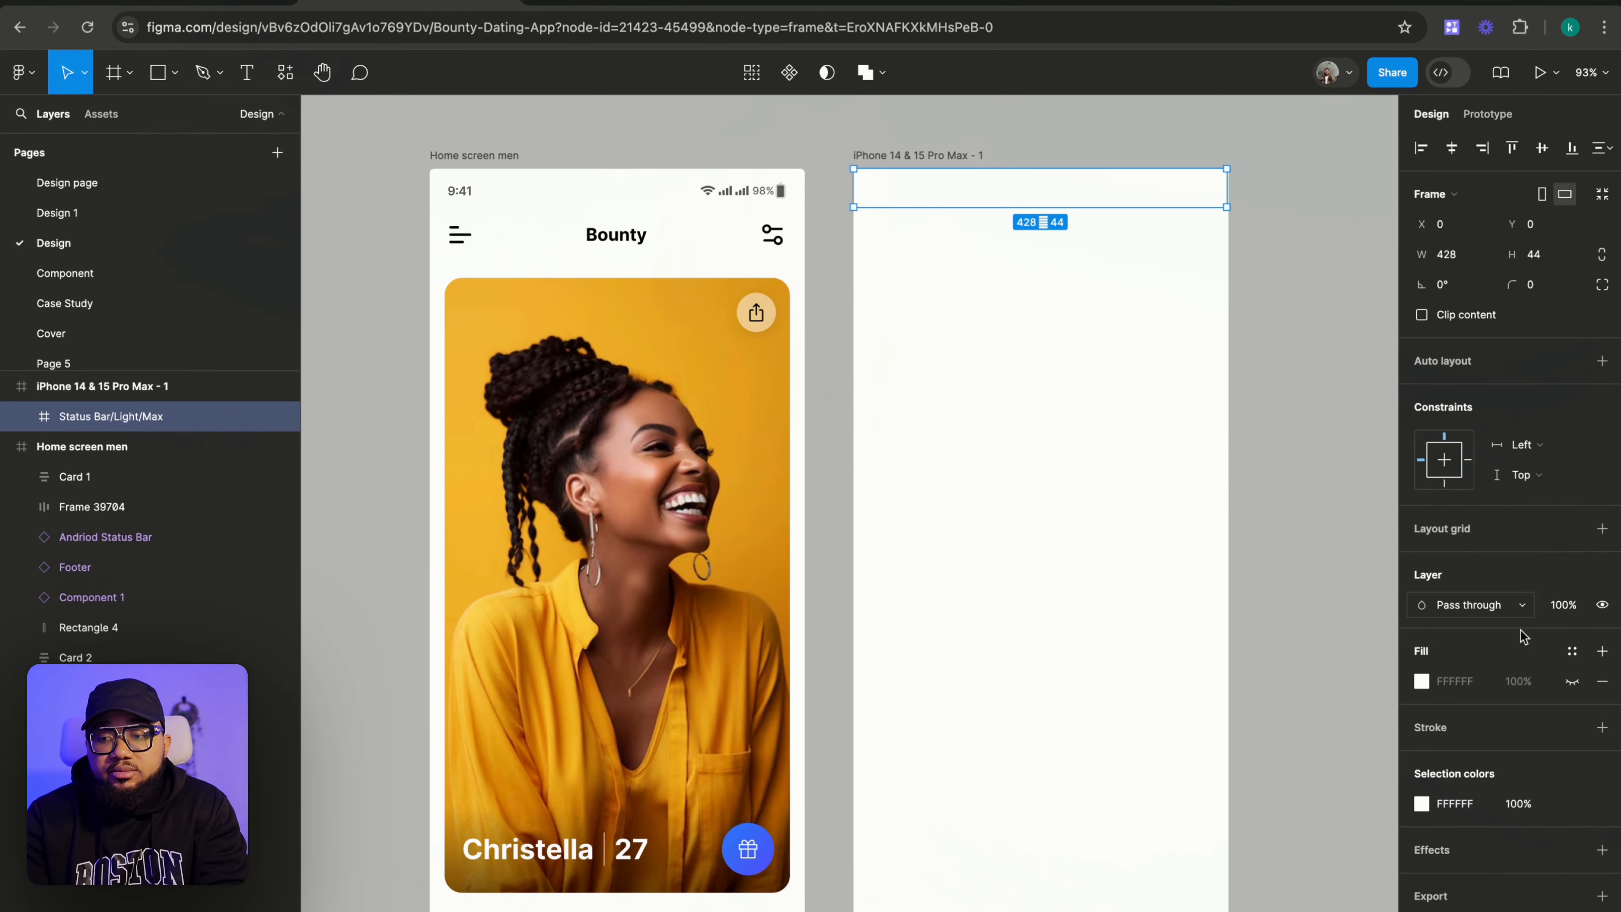
Recolor the pasted status bar's contents with the Black library color style.
{"action": "left_click", "coordinate": [1572, 803]}
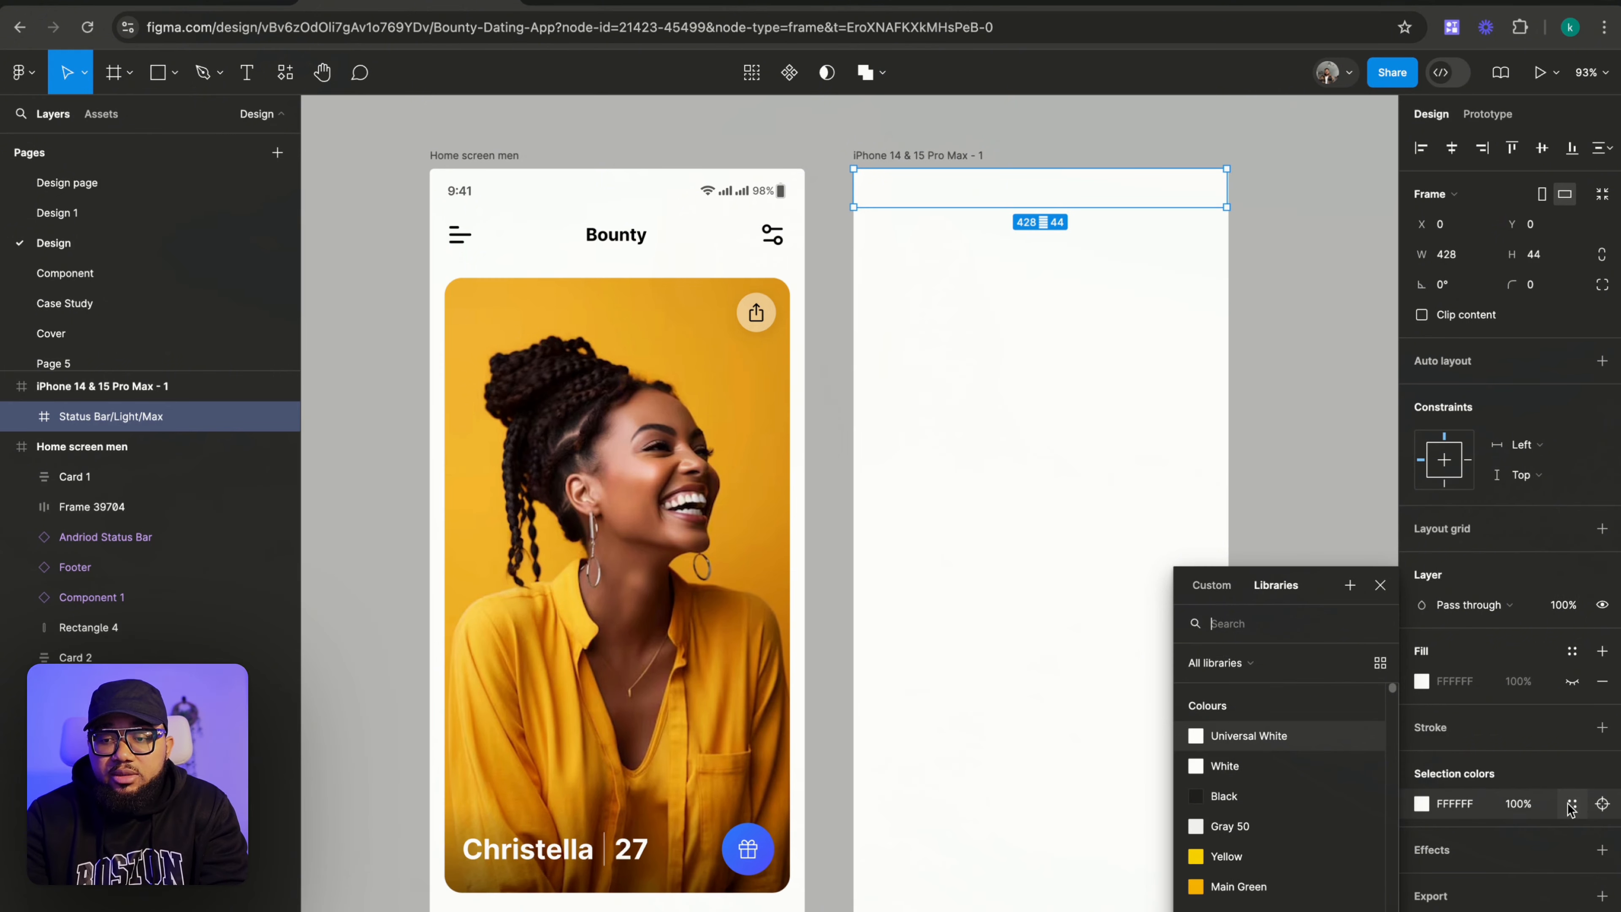
{"action": "left_click", "coordinate": [1267, 806]}
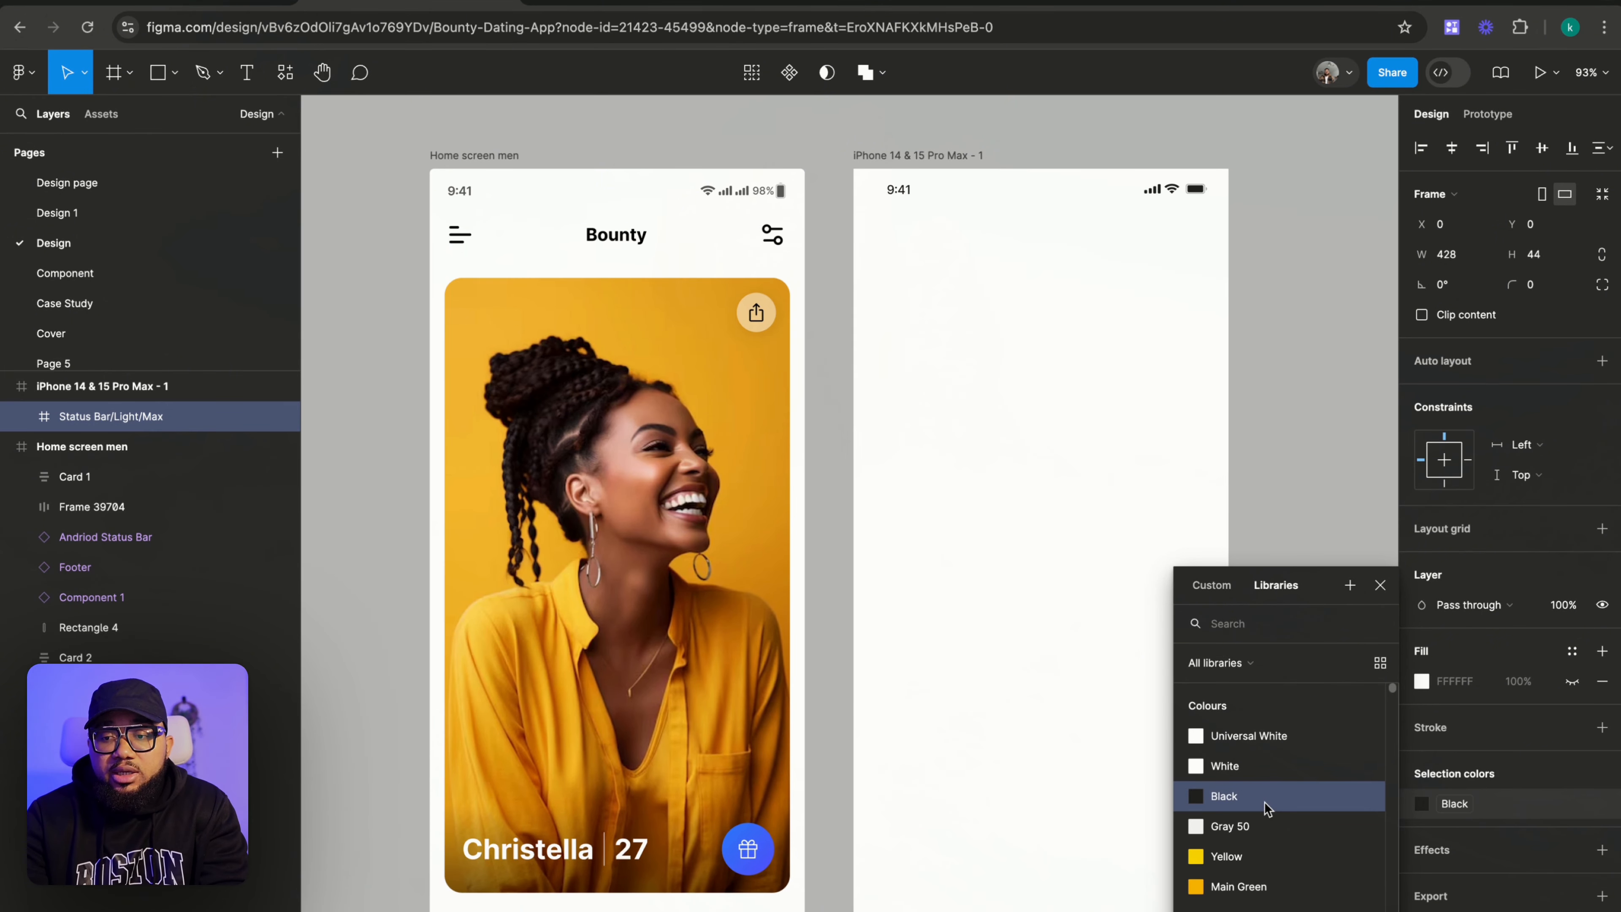
{"action": "left_click", "coordinate": [1380, 585]}
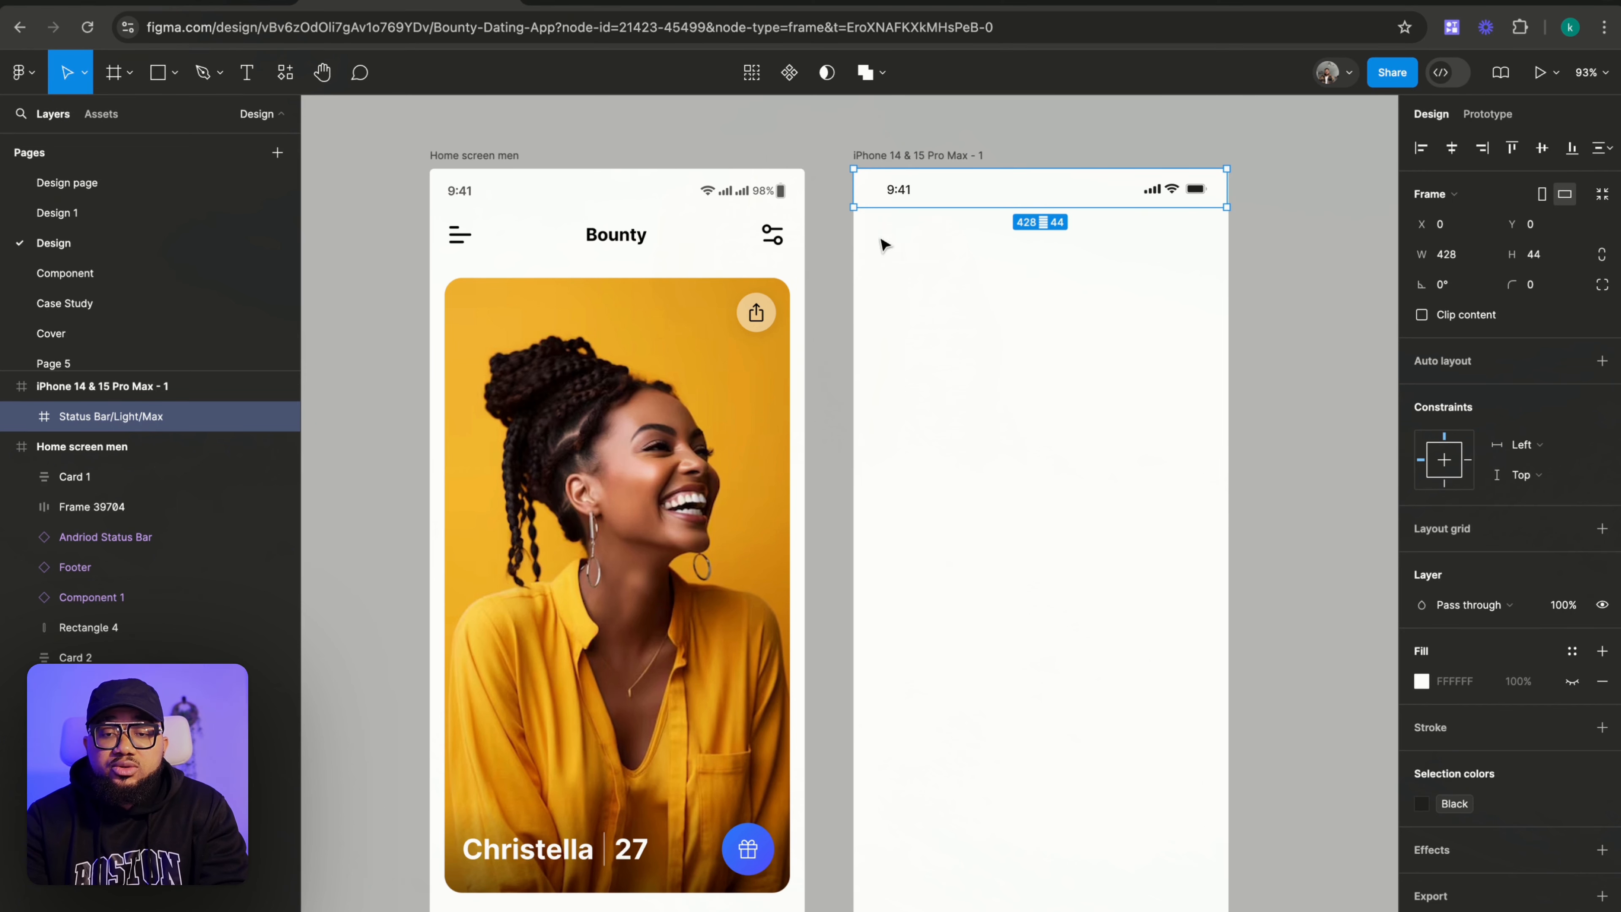
Run the Iconify plugin and search its icons for "settings".
{"action": "left_click", "coordinate": [571, 253]}
{"action": "scroll", "coordinate": [564, 254], "scroll_direction": "down", "scroll_amount": 2}
{"action": "scroll", "coordinate": [564, 255], "scroll_direction": "right", "scroll_amount": 1}
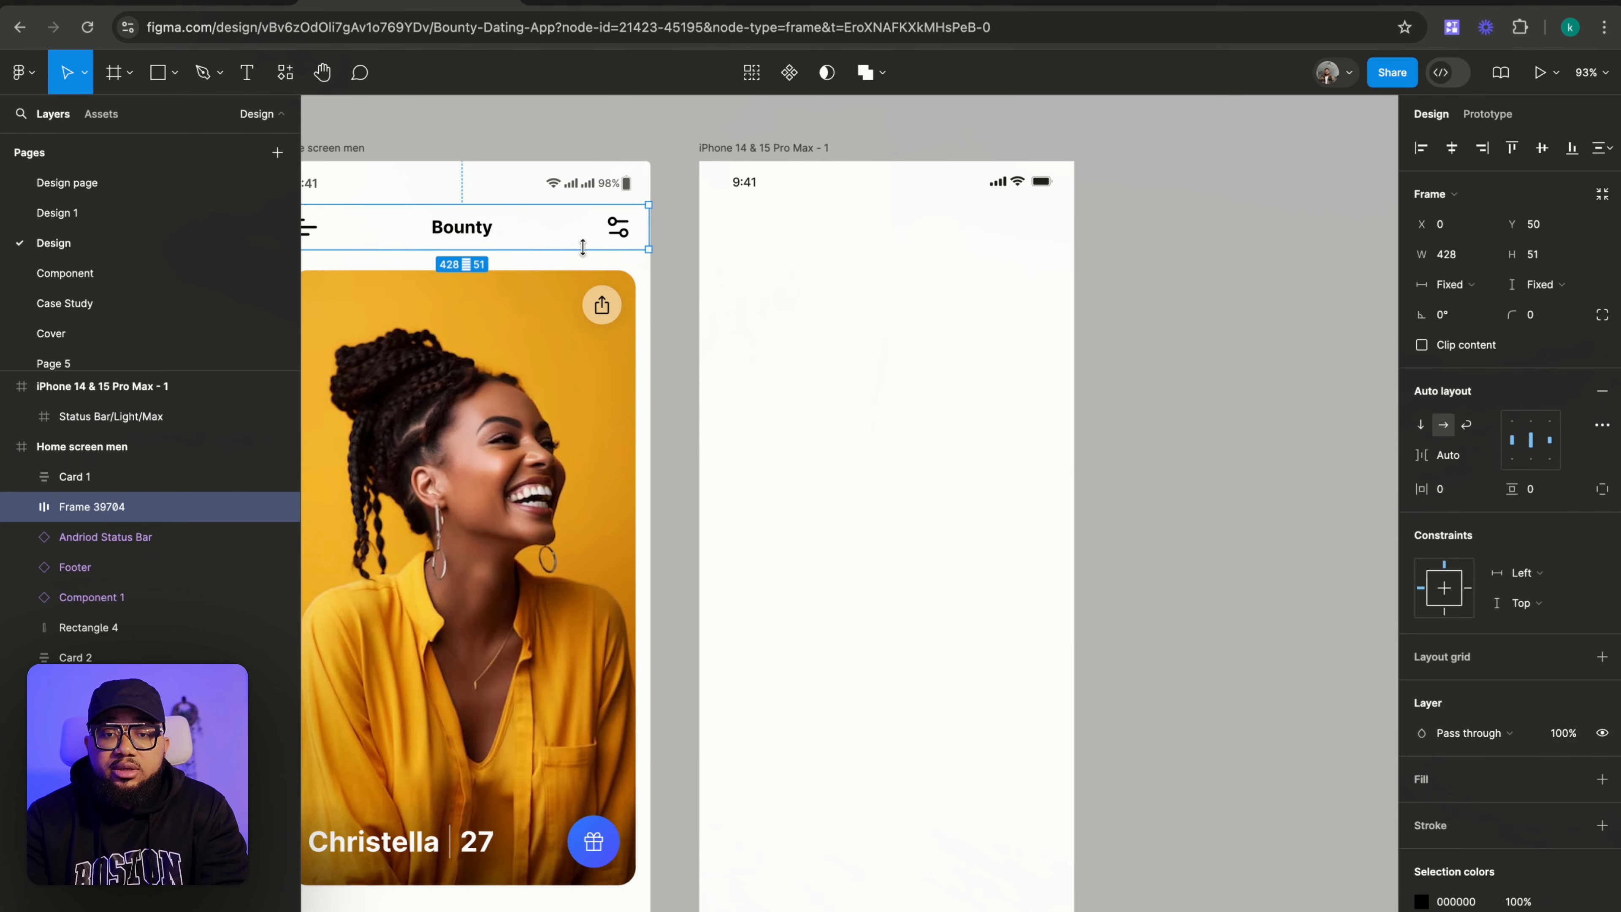
{"action": "right_click", "coordinate": [1281, 308]}
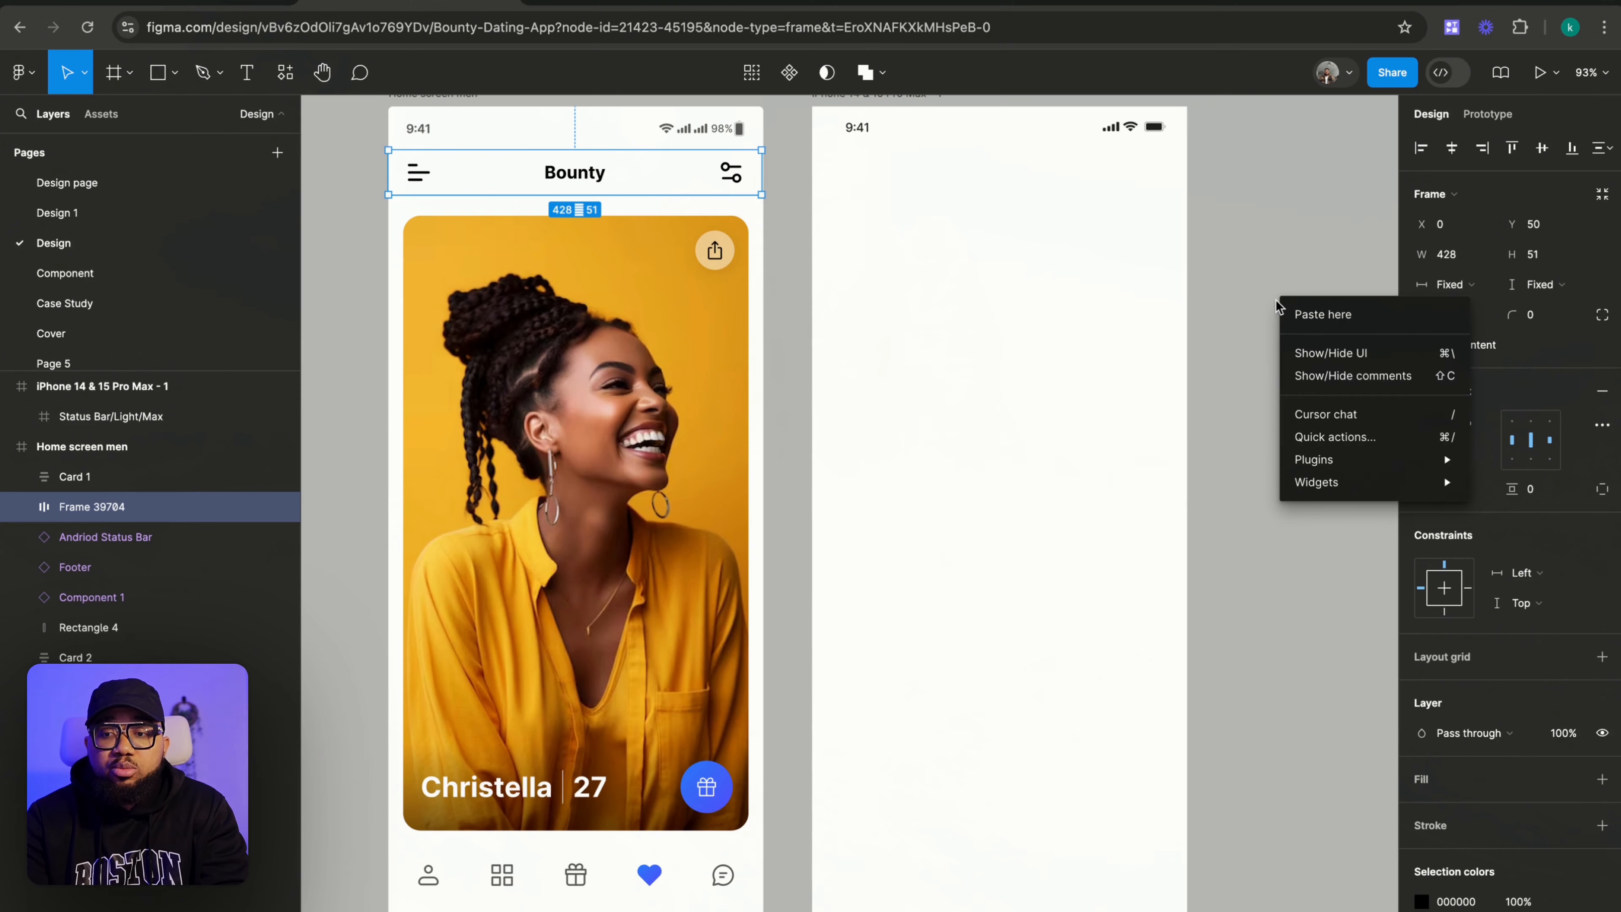
{"action": "mouse_move", "coordinate": [1304, 467]}
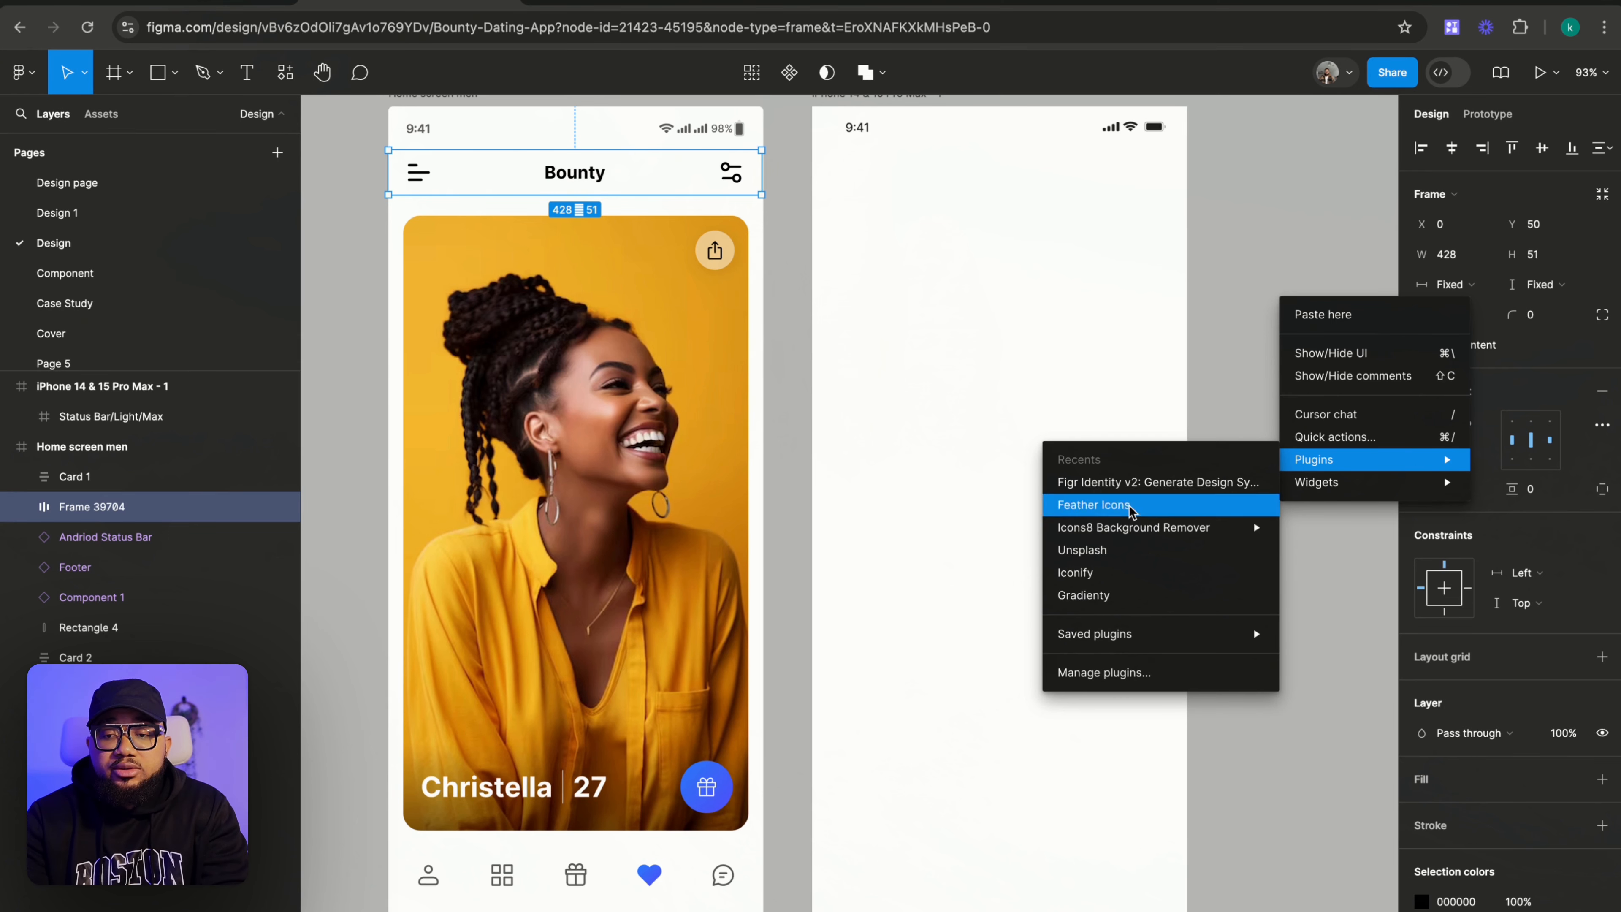
{"action": "left_click", "coordinate": [1081, 578]}
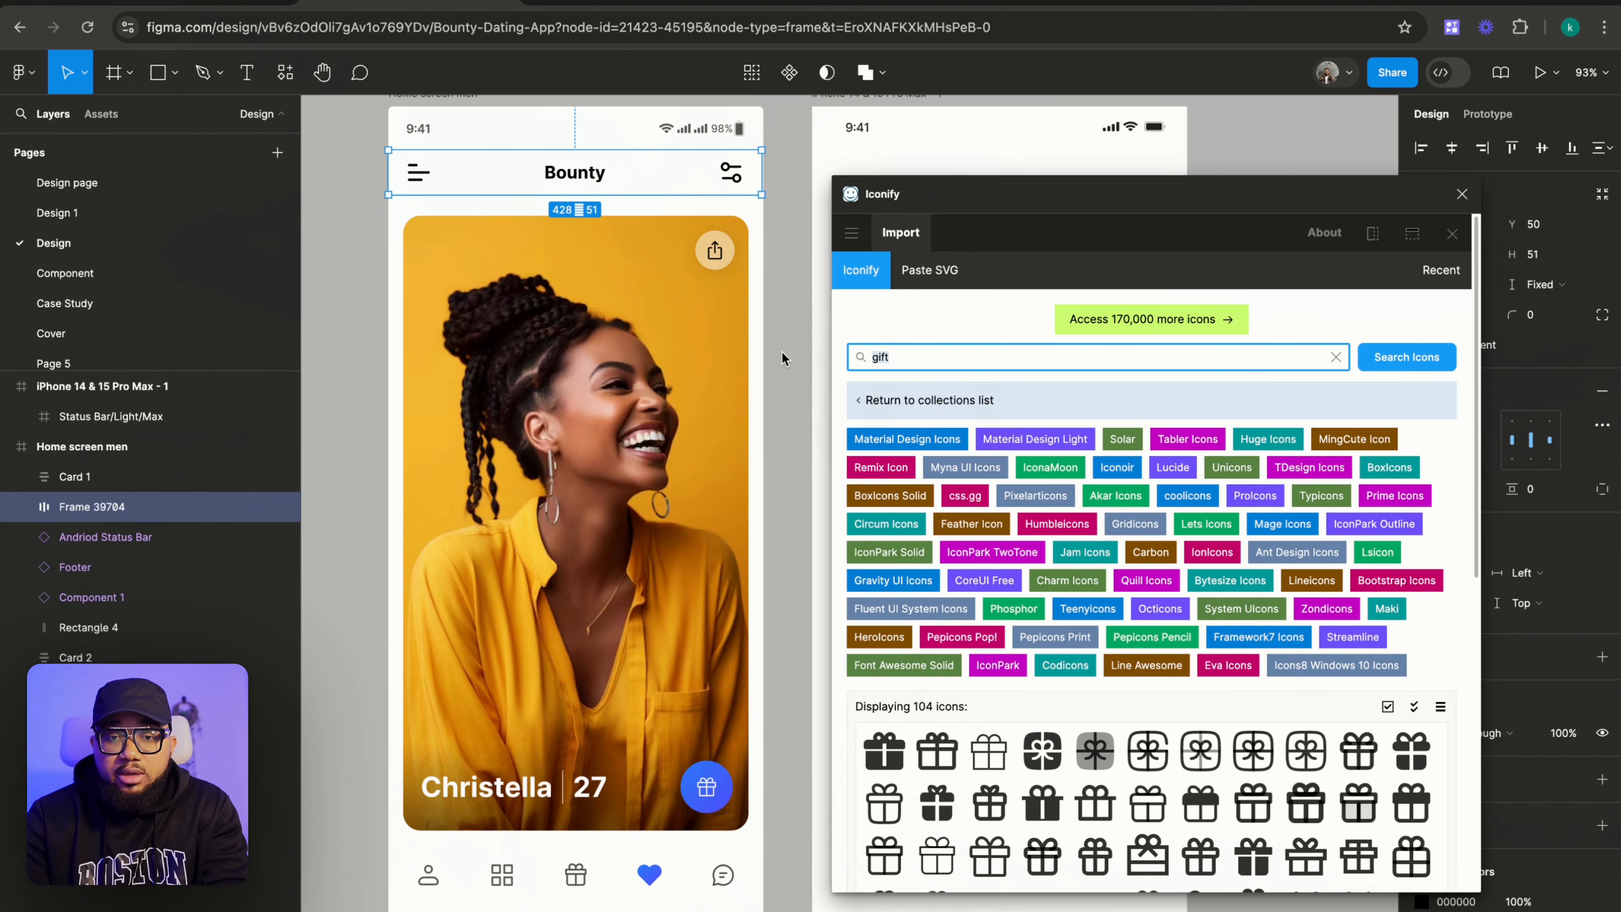
{"action": "type", "text": "set"}
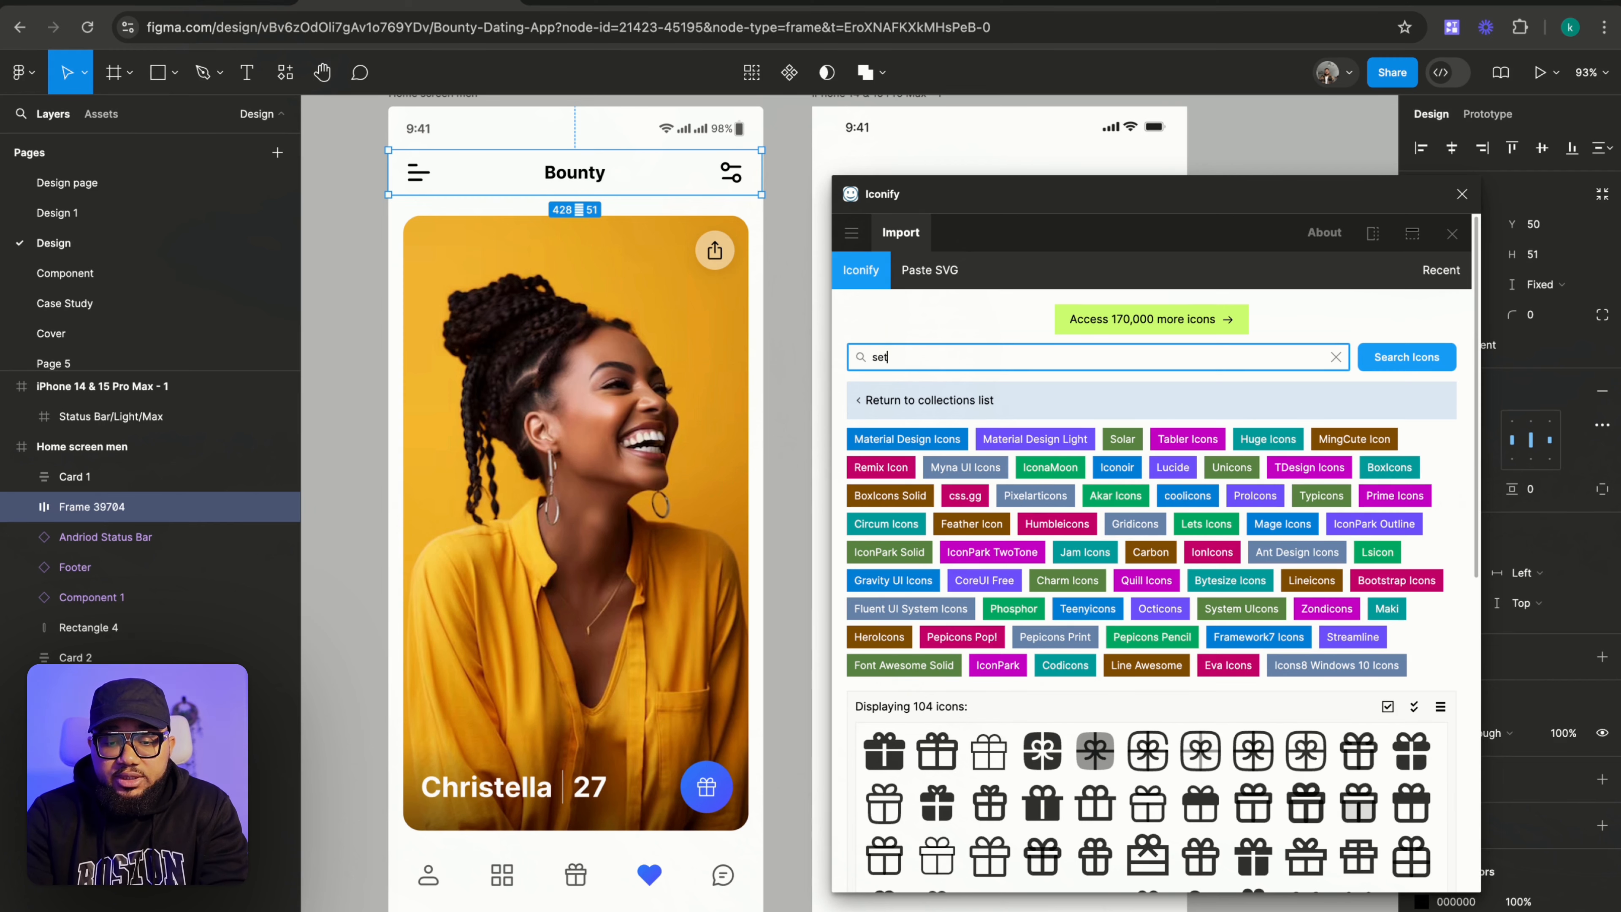
{"action": "type", "text": "tings"}
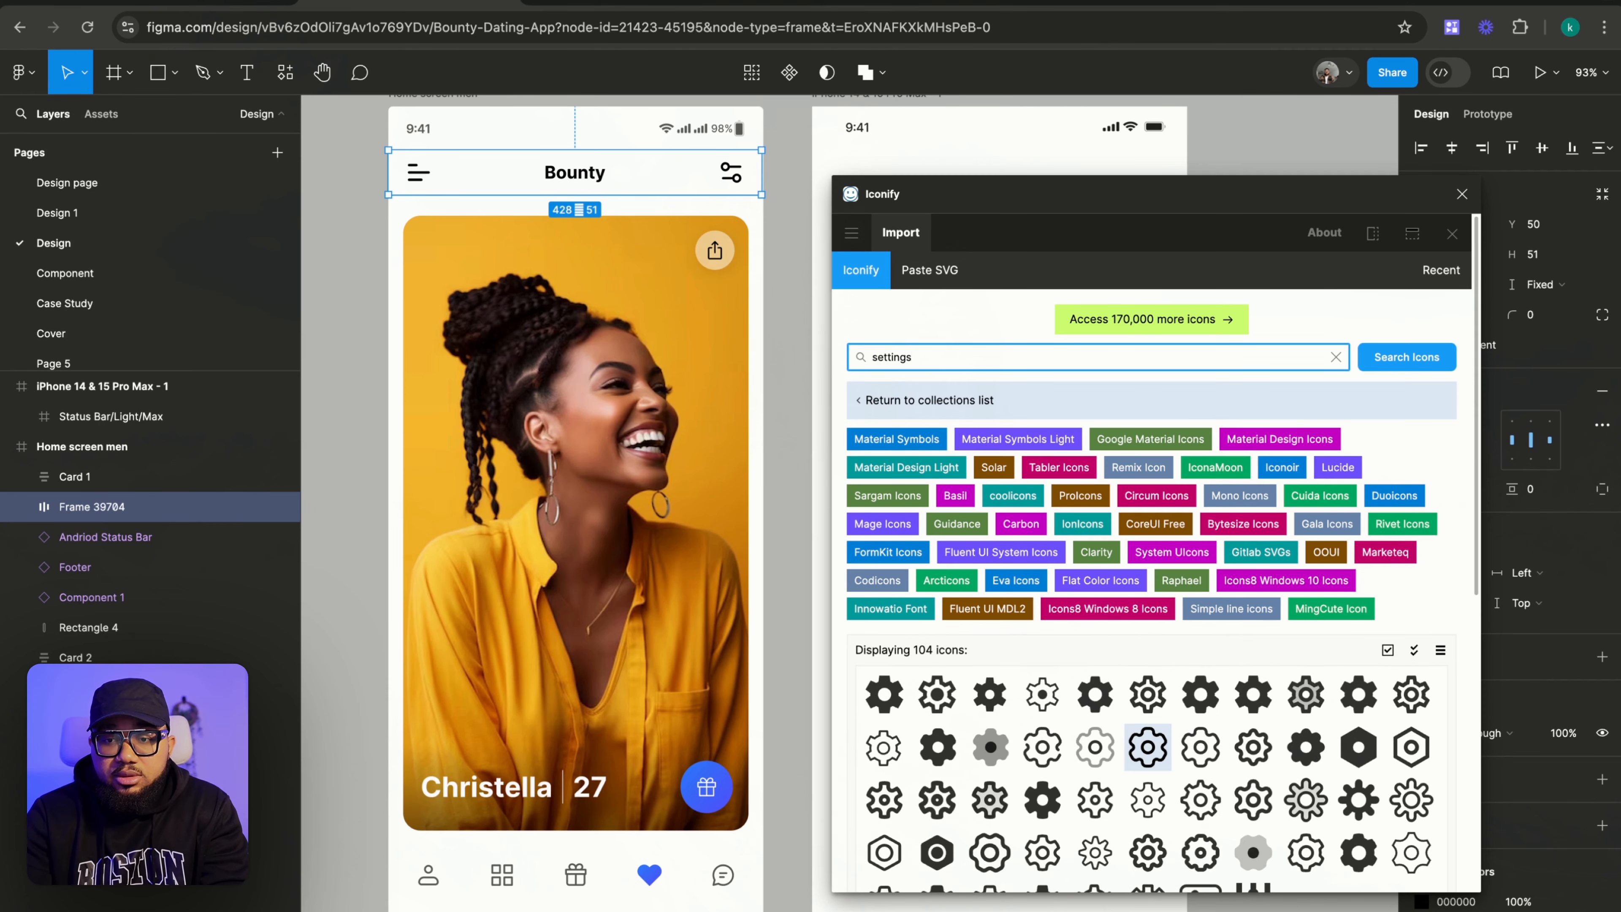
Import the lucide:settings-2 slider icon from page 3 of the settings results.
{"action": "scroll", "coordinate": [1146, 636], "scroll_direction": "down", "scroll_amount": 3}
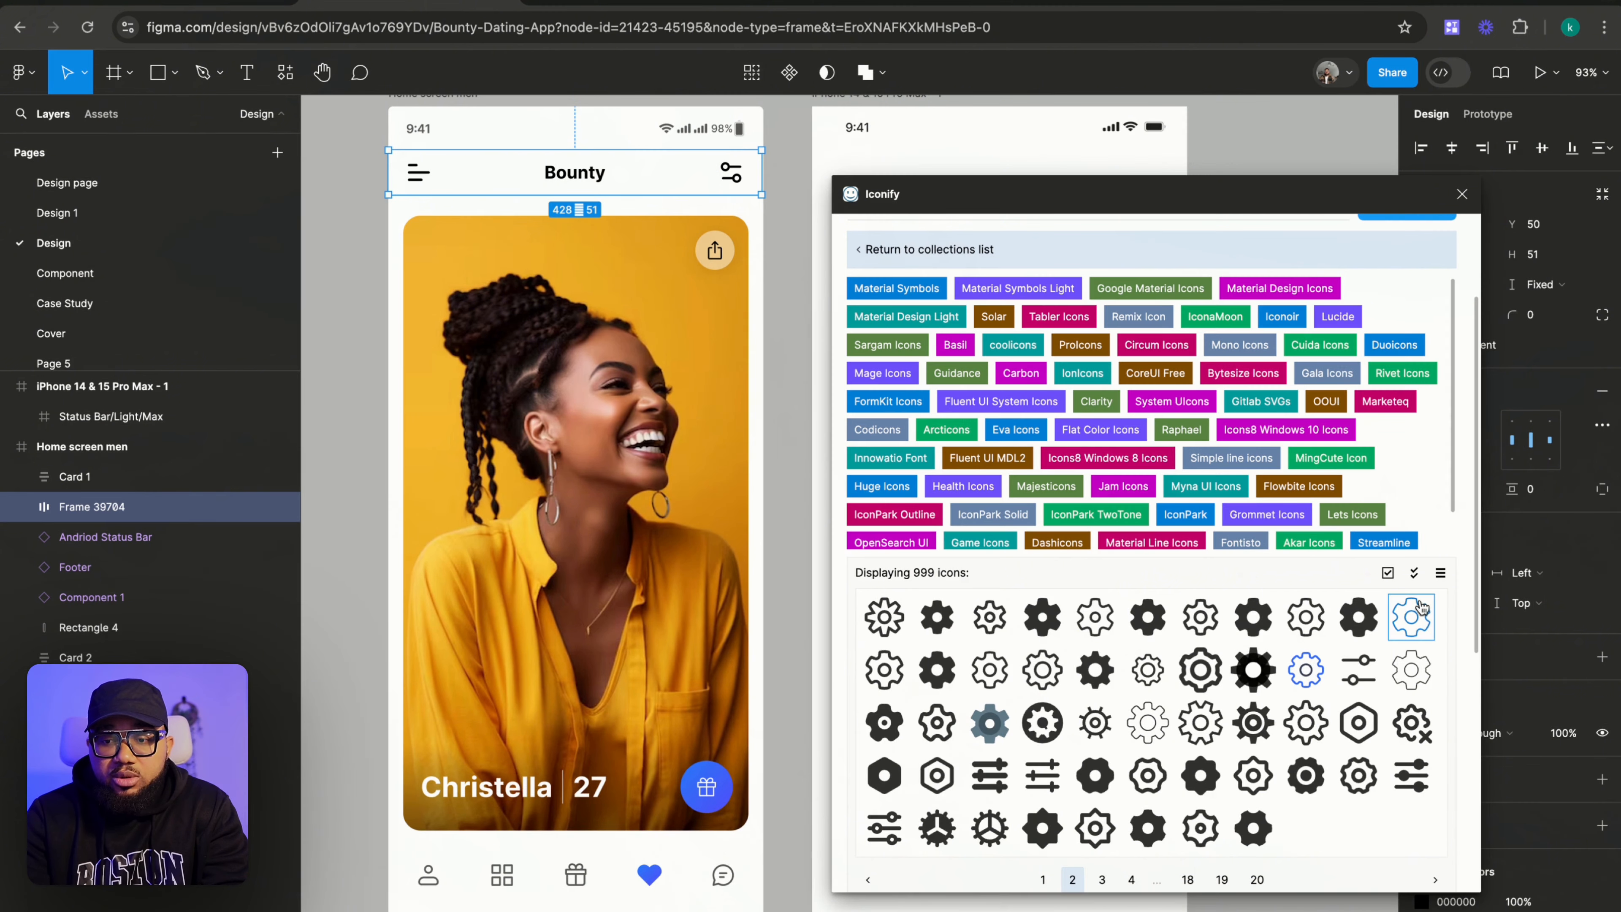
{"action": "left_click", "coordinate": [1099, 880]}
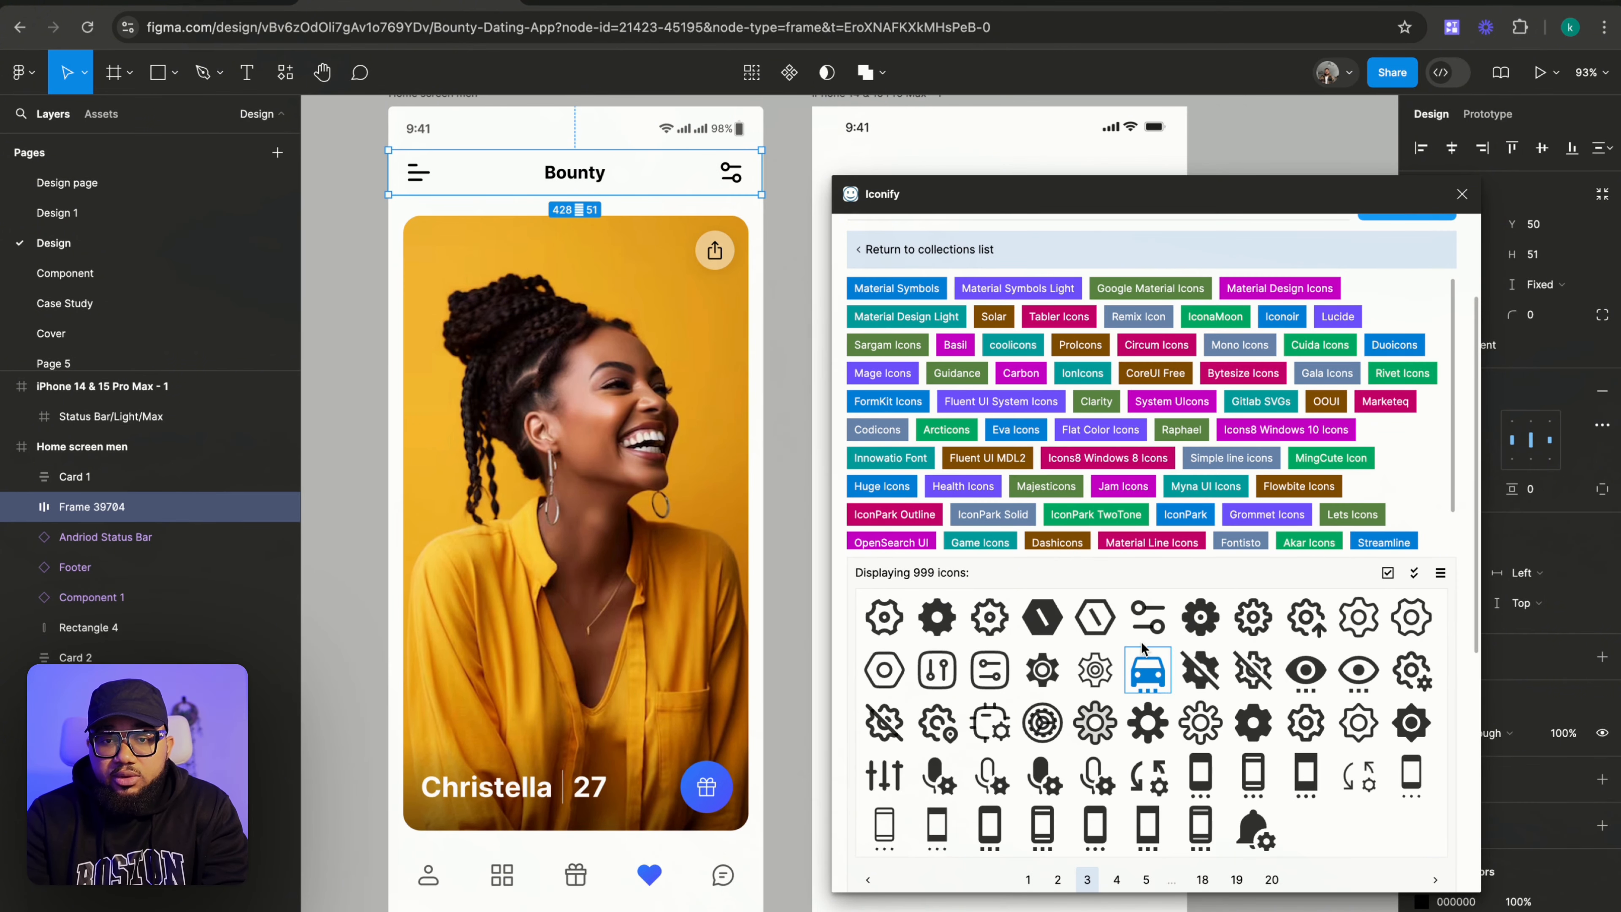
{"action": "left_click", "coordinate": [1149, 620]}
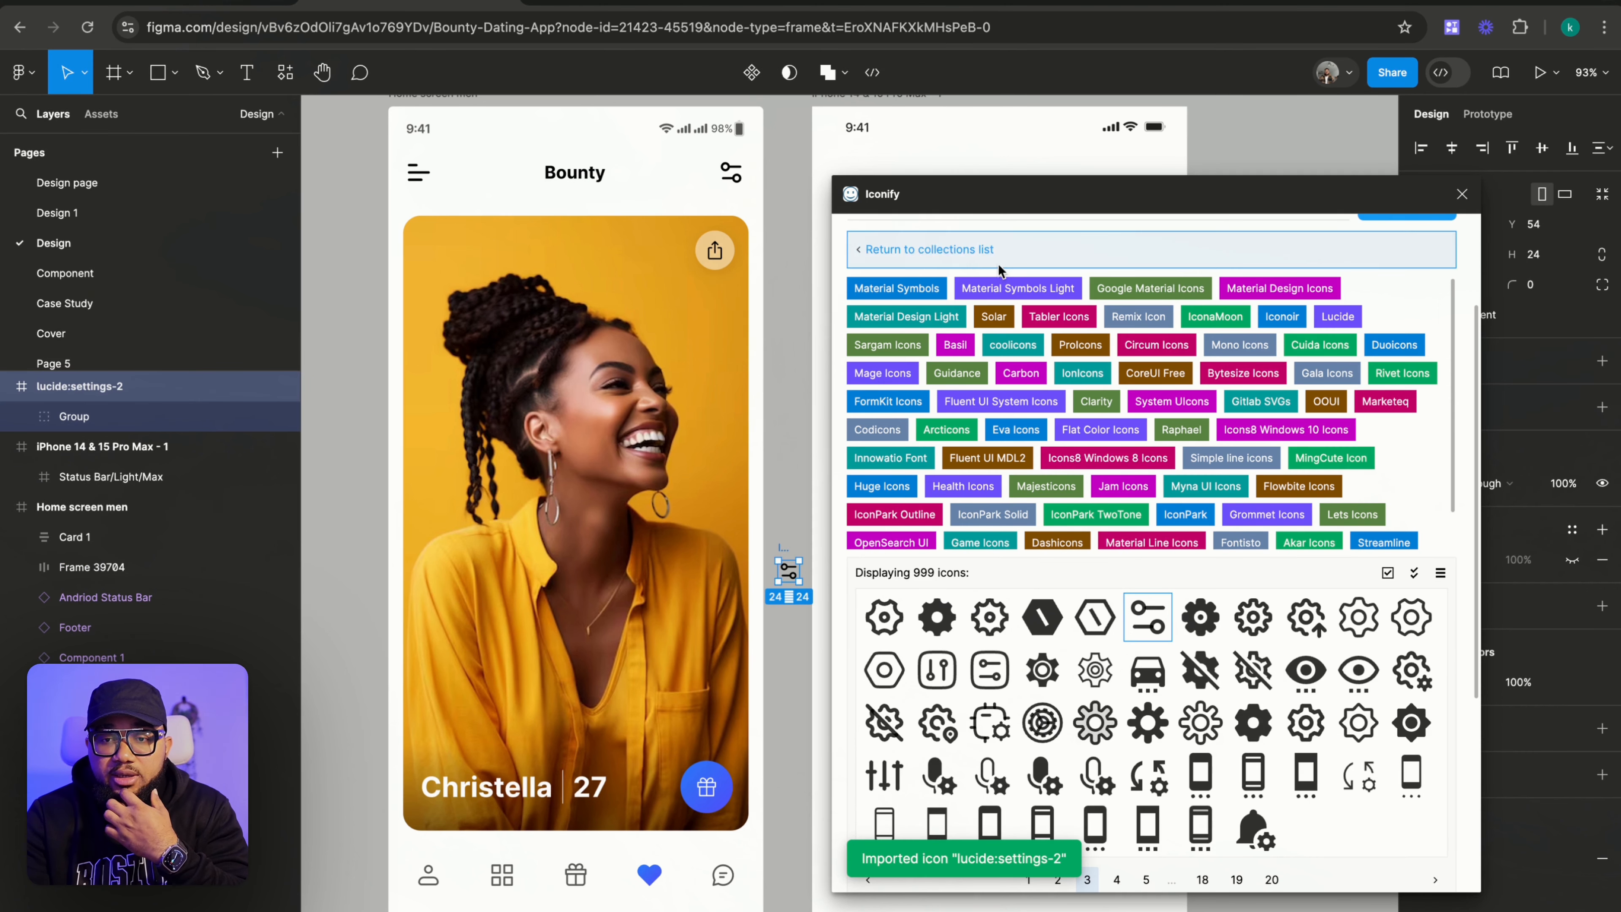
Search the Iconify icons for "menu" and browse the resulting icons.
{"action": "scroll", "coordinate": [957, 408], "scroll_direction": "up", "scroll_amount": 3}
{"action": "double_click", "coordinate": [937, 358]}
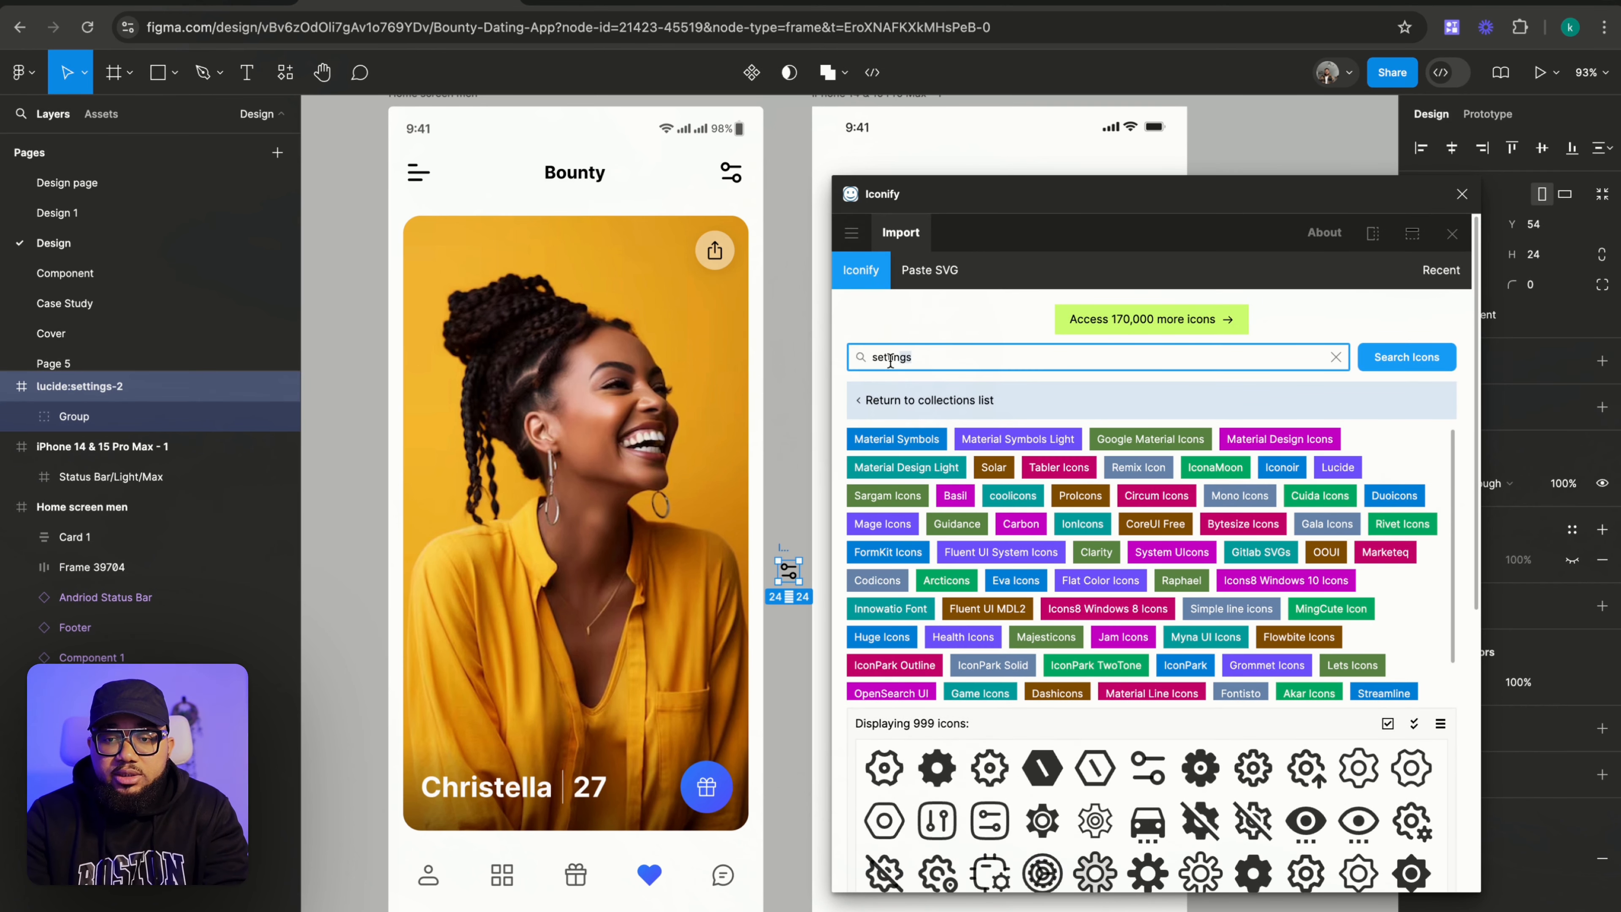
{"action": "type", "text": "menu"}
{"action": "key", "text": "Return"}
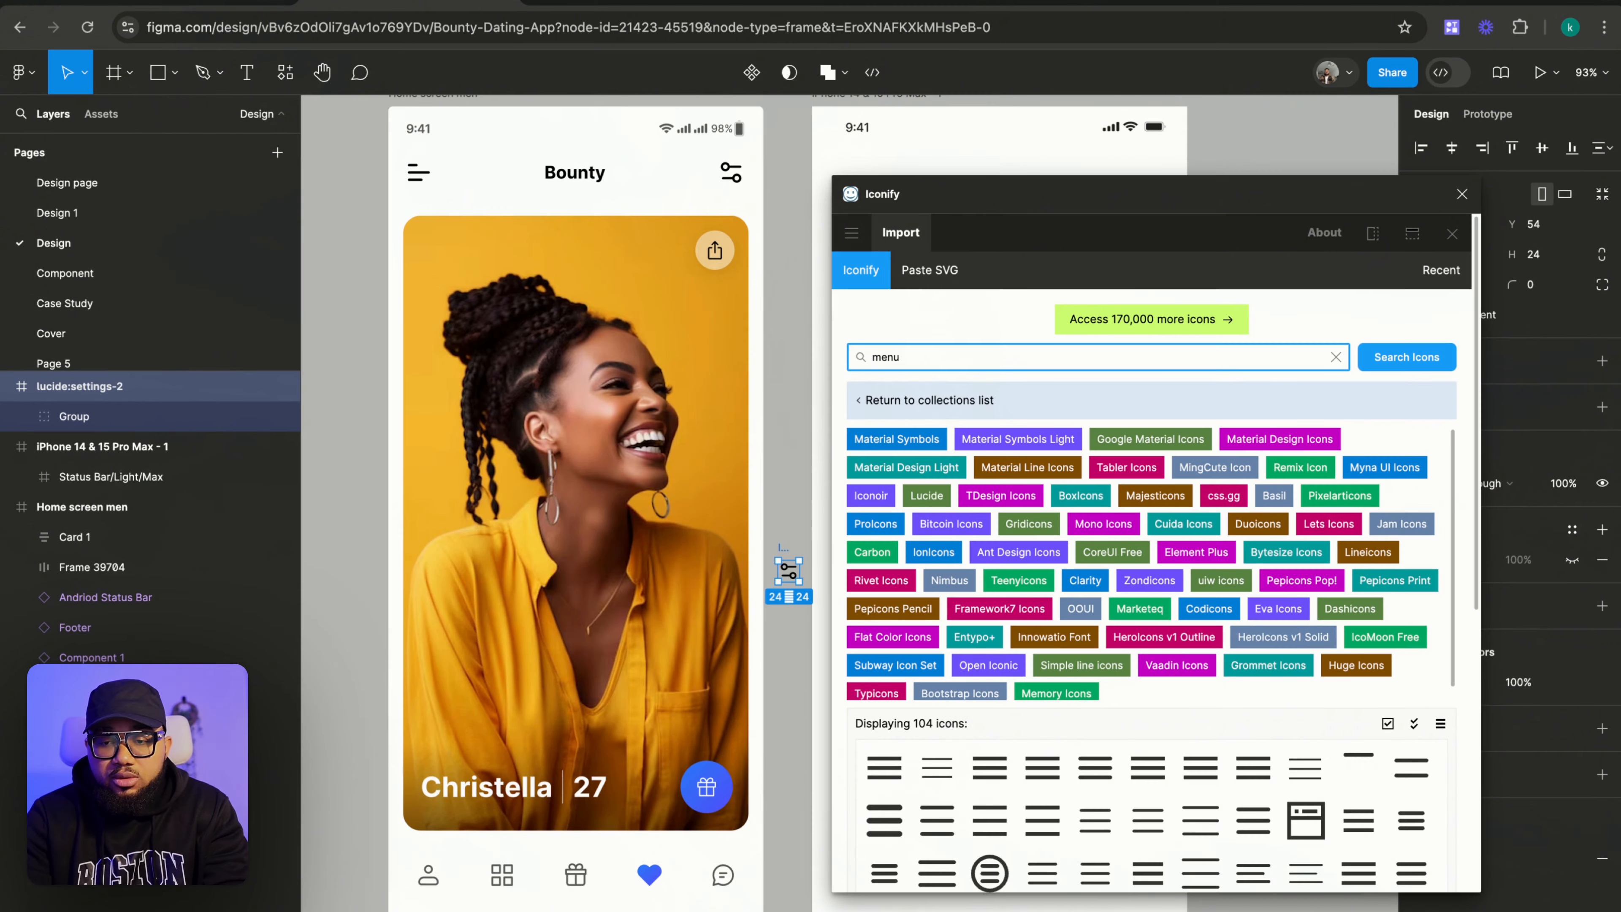
{"action": "scroll", "coordinate": [1106, 834], "scroll_direction": "down", "scroll_amount": 1}
{"action": "scroll", "coordinate": [1106, 834], "scroll_direction": "down", "scroll_amount": 3}
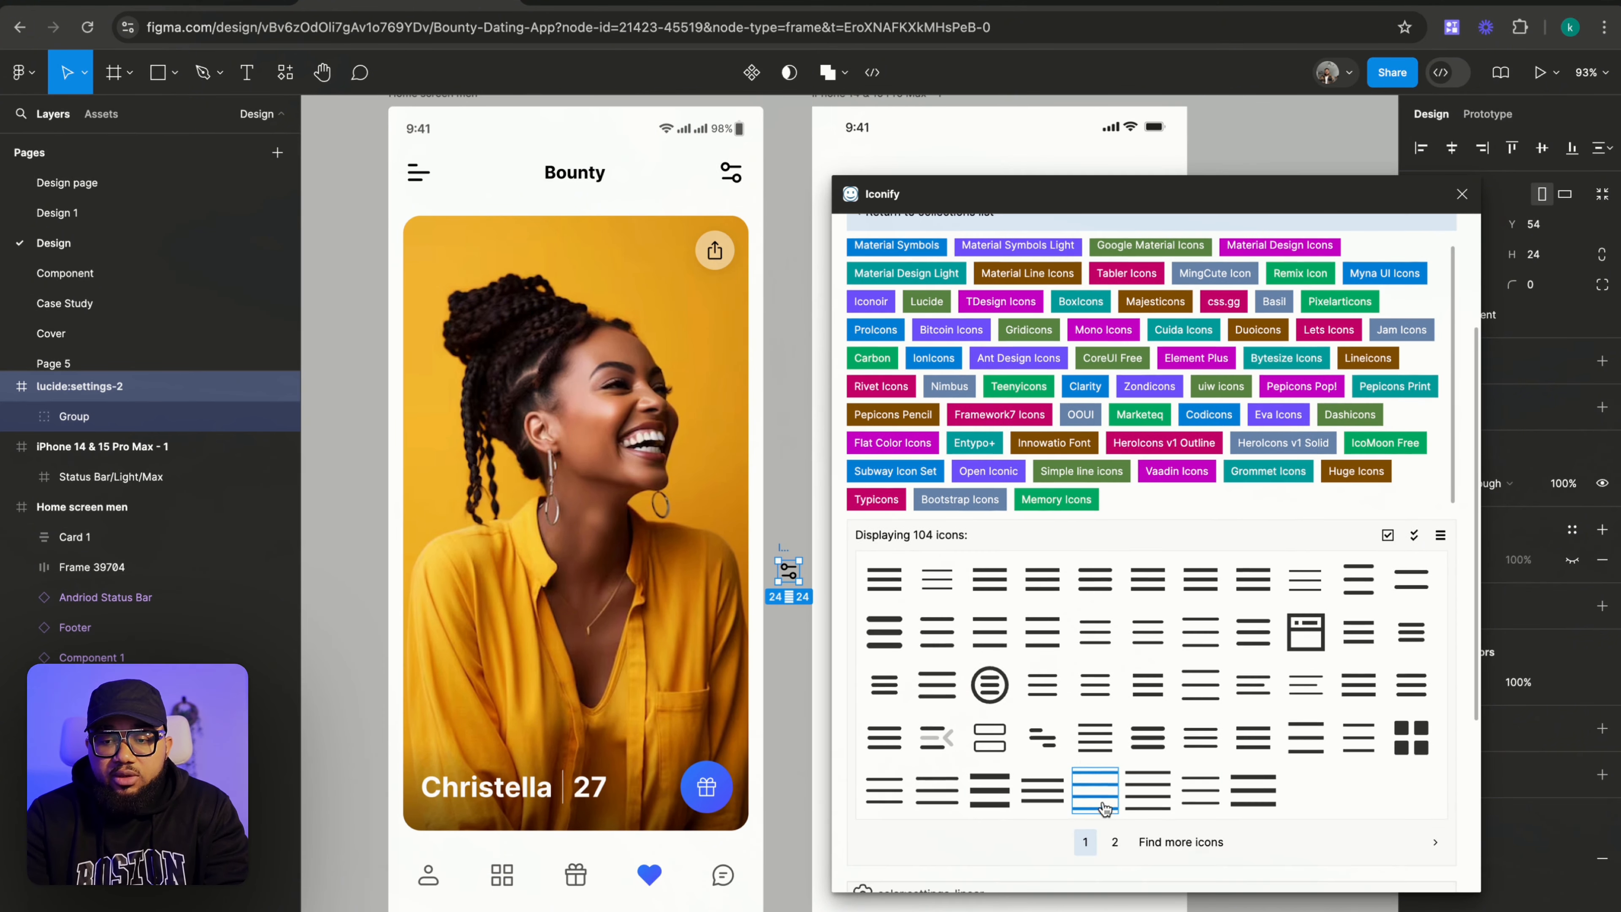
Place the jam:menu icon on the canvas between the two screens, above the settings icon, and close Iconify.
{"action": "left_click", "coordinate": [402, 174], "text": "super"}
{"action": "mouse_move", "coordinate": [1114, 190]}
{"action": "left_mouse_down"}
{"action": "mouse_move", "coordinate": [904, 255]}
{"action": "mouse_move", "coordinate": [1103, 180]}
{"action": "mouse_move", "coordinate": [1114, 158]}
{"action": "left_mouse_up"}
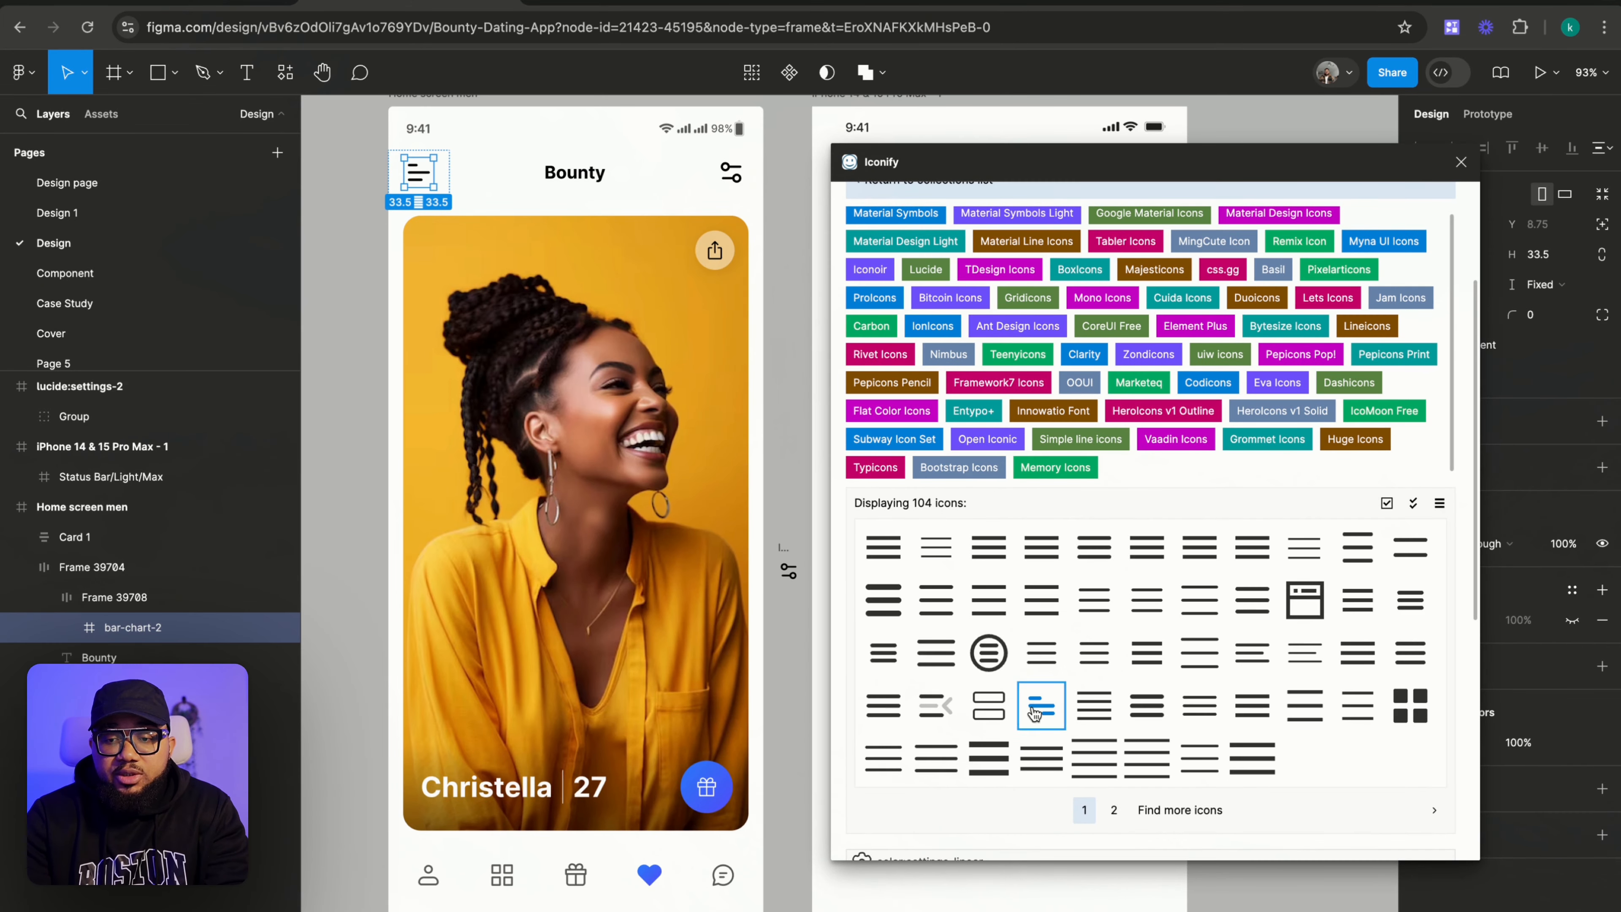
{"action": "left_click_drag", "start_coordinate": [1041, 705], "coordinate": [786, 491]}
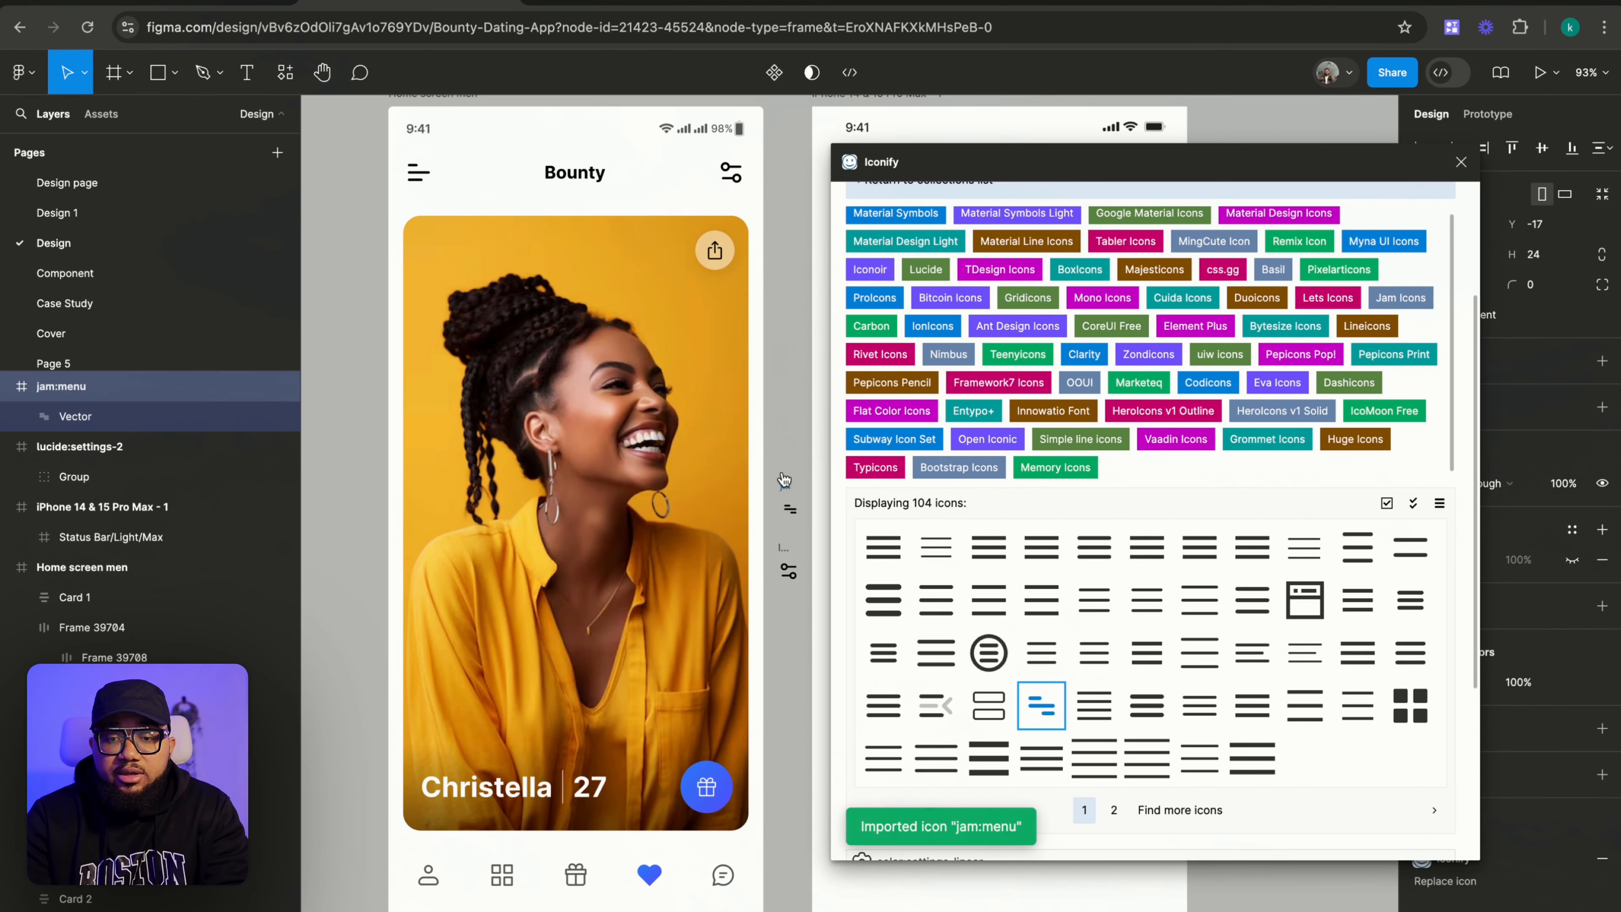
{"action": "left_click", "coordinate": [1462, 164]}
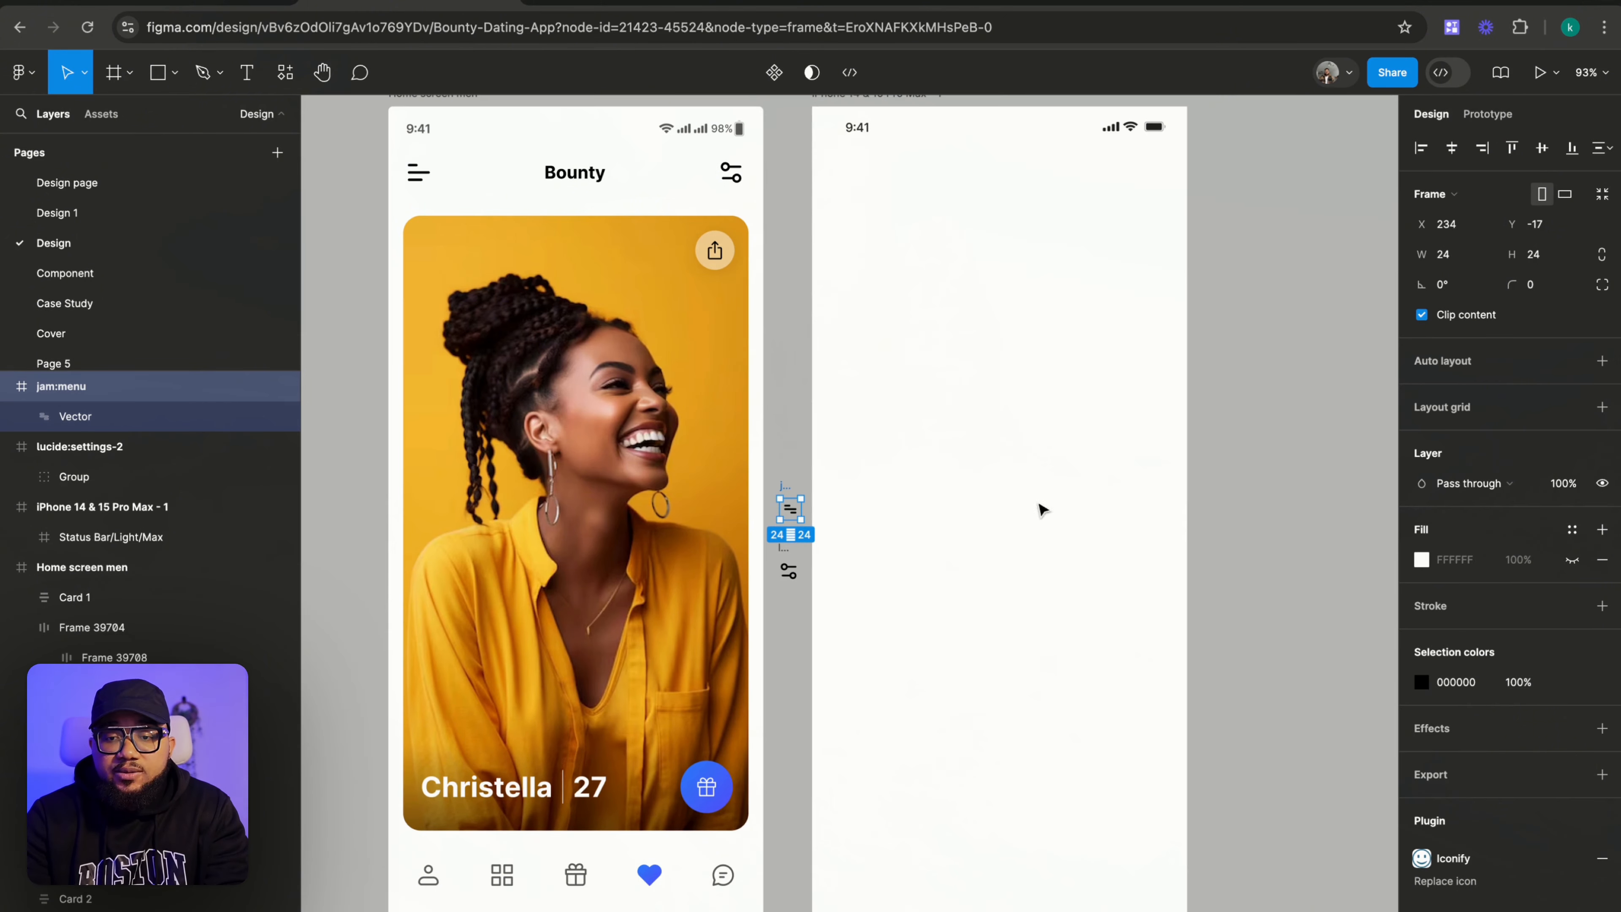
Run the Iconify plugin from the empty canvas below the reference home screen's footer.
{"action": "scroll", "coordinate": [830, 550], "scroll_direction": "right", "scroll_amount": 5}
{"action": "scroll", "coordinate": [829, 551], "scroll_direction": "down", "scroll_amount": 4}
{"action": "scroll", "coordinate": [829, 551], "scroll_direction": "left", "scroll_amount": 4}
{"action": "scroll", "coordinate": [829, 551], "scroll_direction": "down", "scroll_amount": 4}
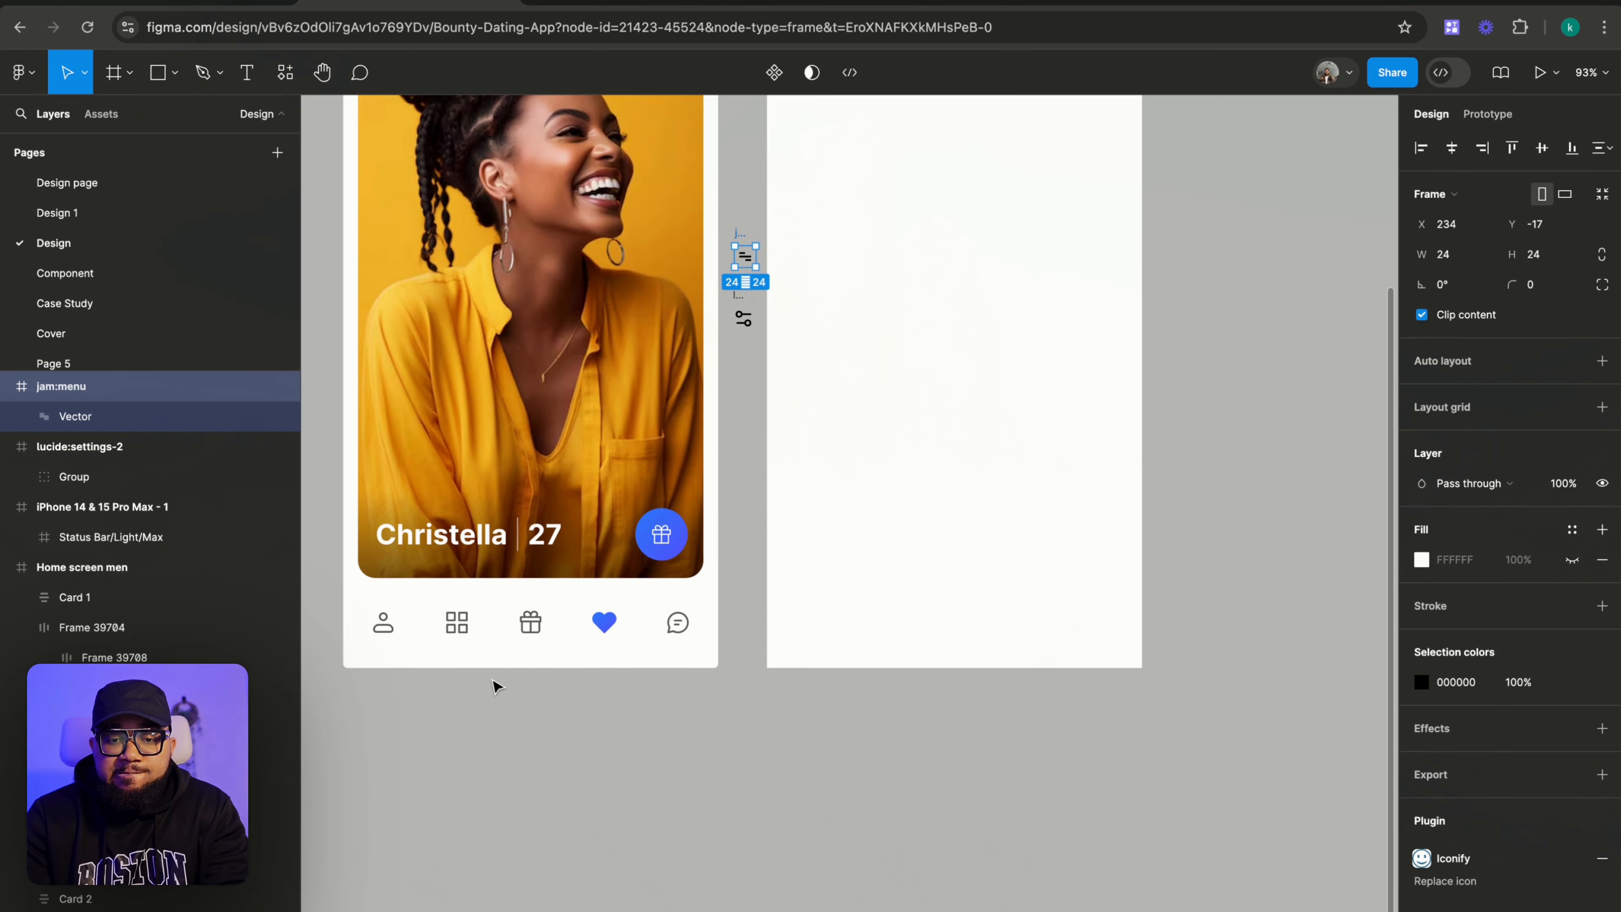
{"action": "left_click", "coordinate": [481, 658]}
{"action": "scroll", "coordinate": [480, 652], "scroll_direction": "left", "scroll_amount": 3}
{"action": "scroll", "coordinate": [480, 651], "scroll_direction": "down", "scroll_amount": 3}
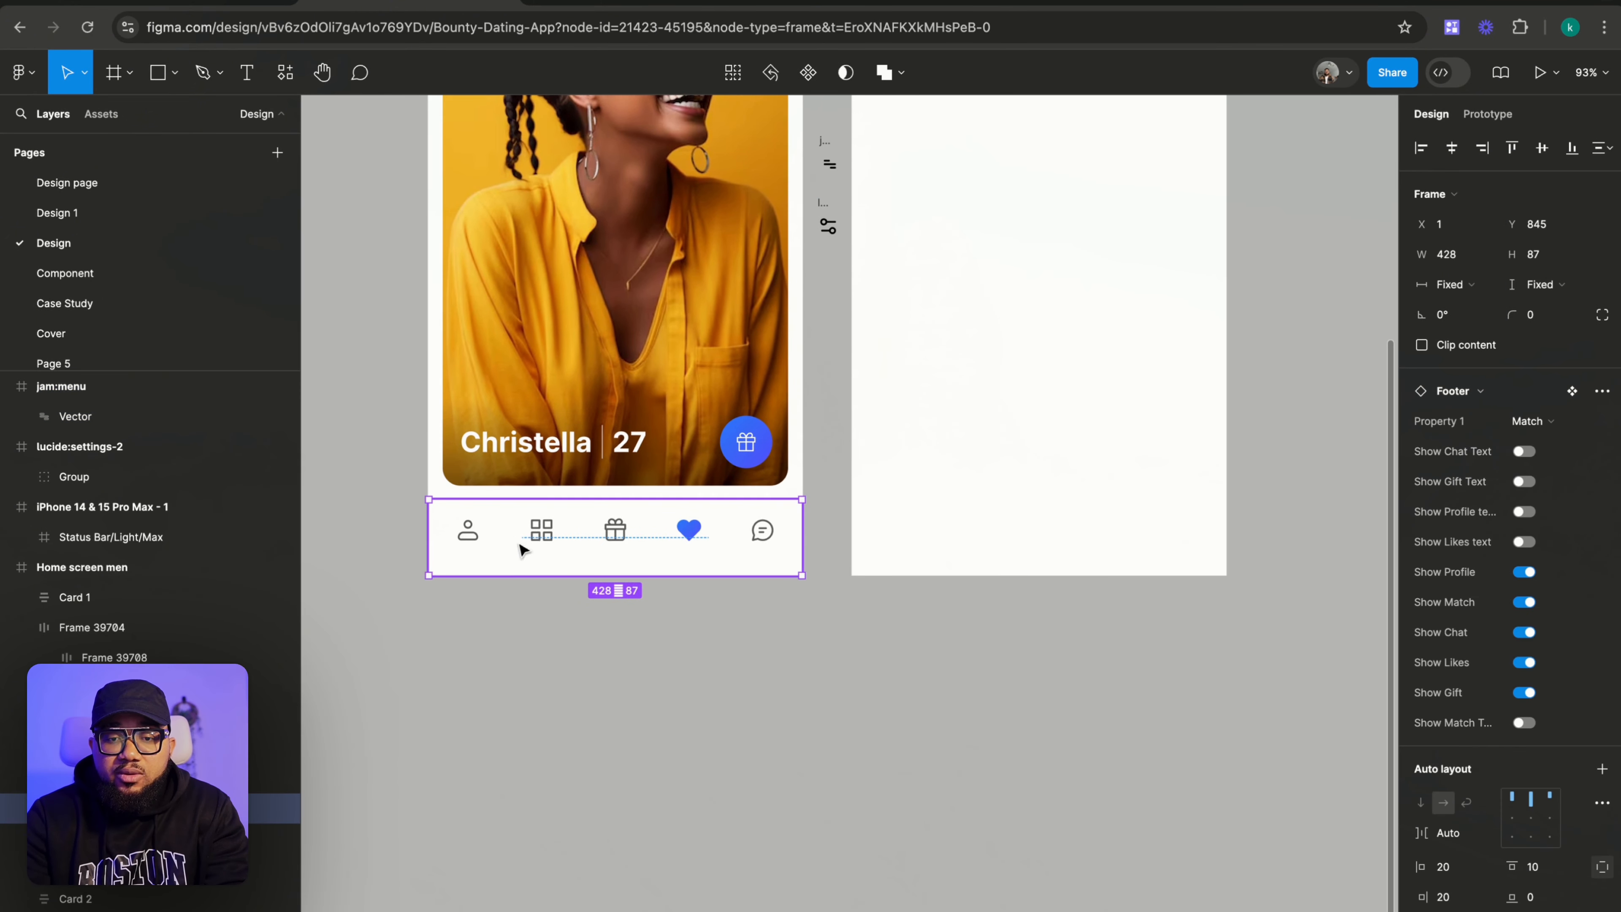
{"action": "left_click", "coordinate": [663, 678]}
{"action": "right_click", "coordinate": [661, 676]}
{"action": "mouse_move", "coordinate": [757, 830]}
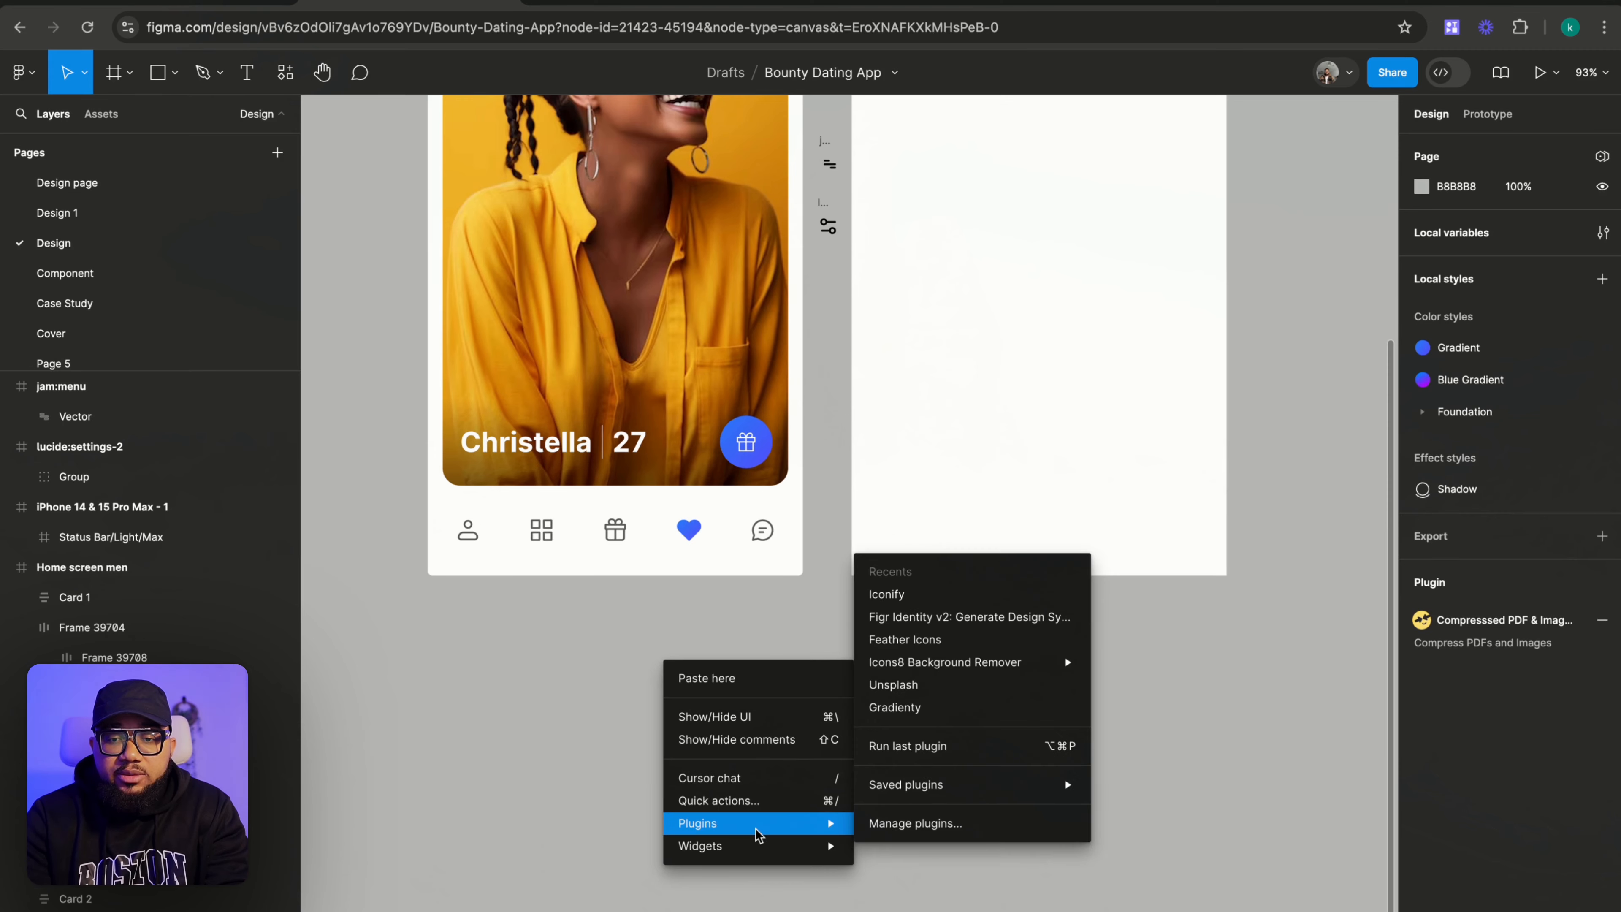
{"action": "left_click", "coordinate": [958, 594]}
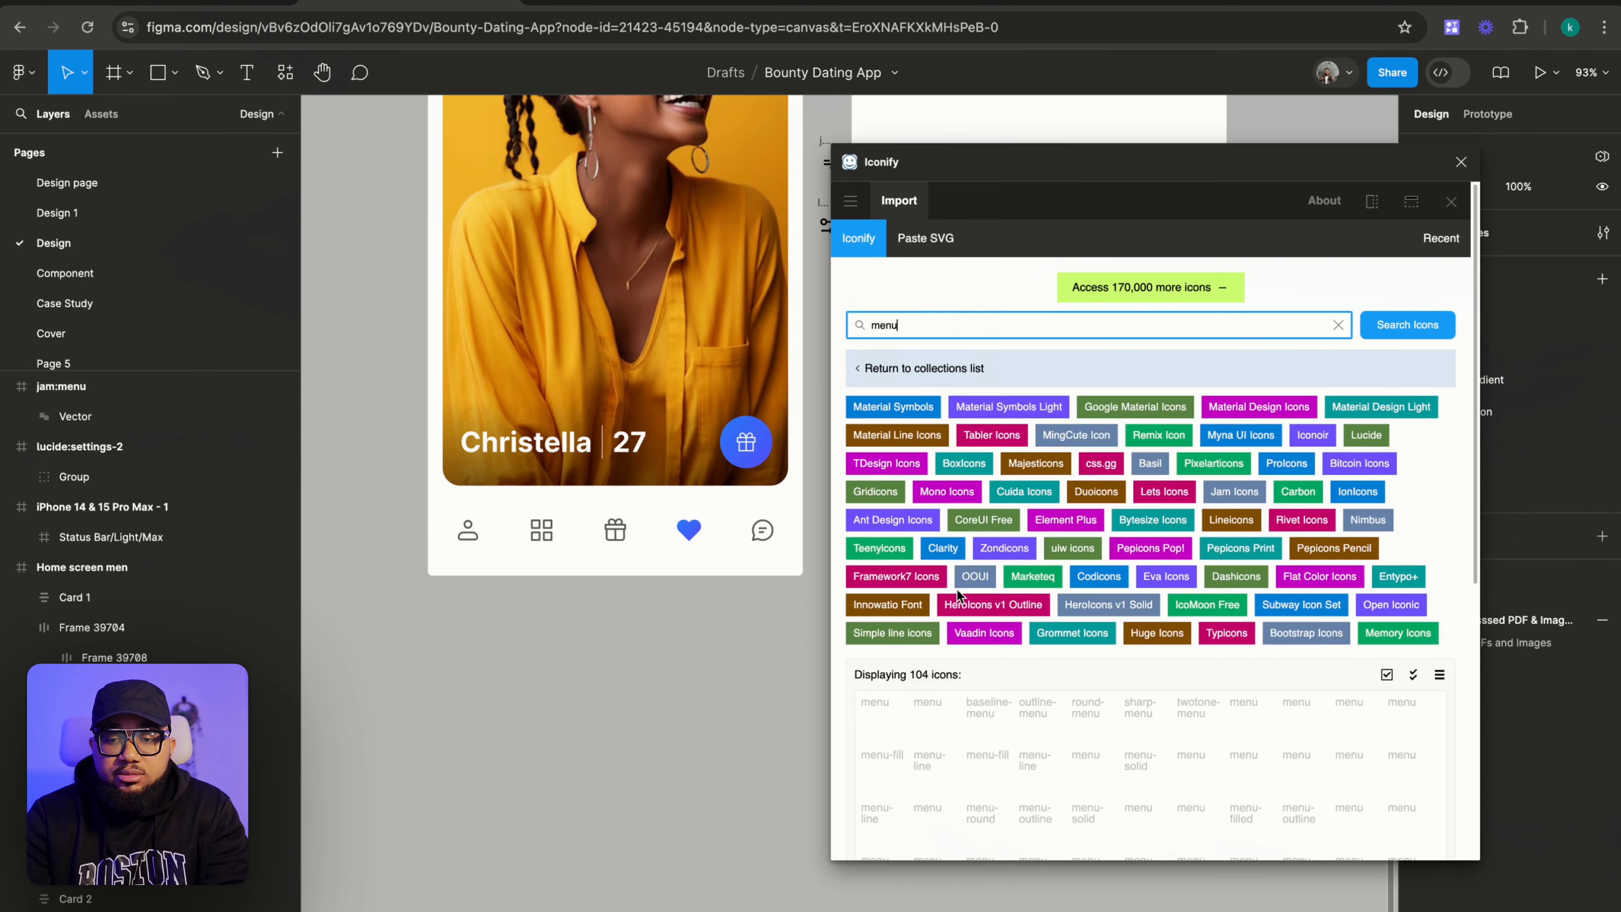
Search the Iconify icons for "profile" and place the iconamoon:profile-light icon on the canvas below the reference screen.
{"action": "key", "text": "ctrl+a"}
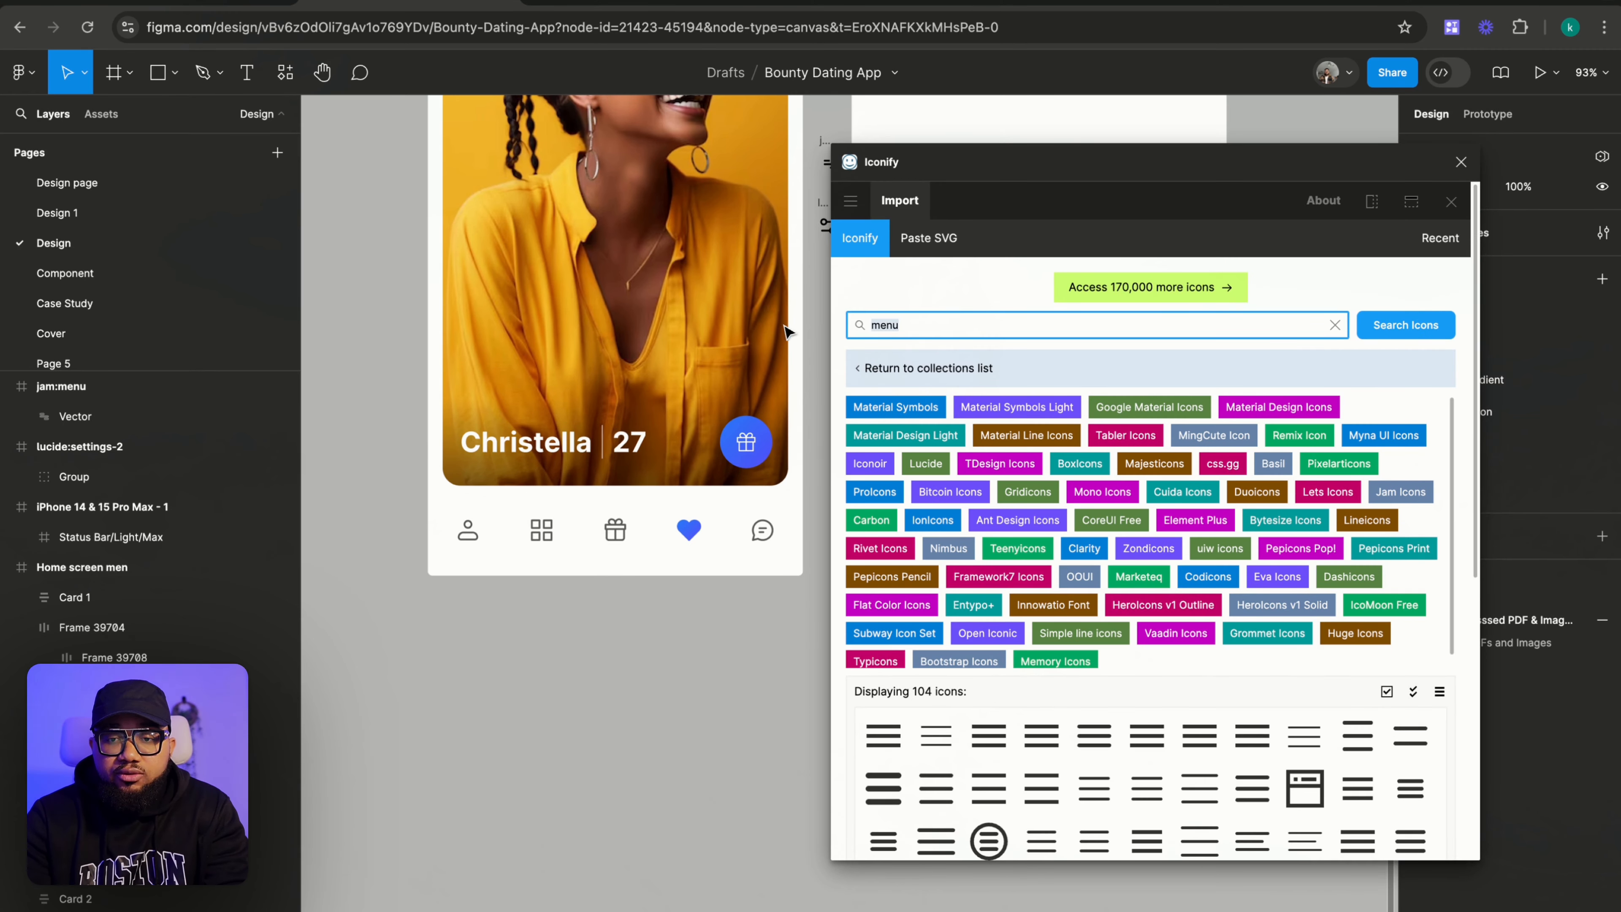
{"action": "type", "text": "profile"}
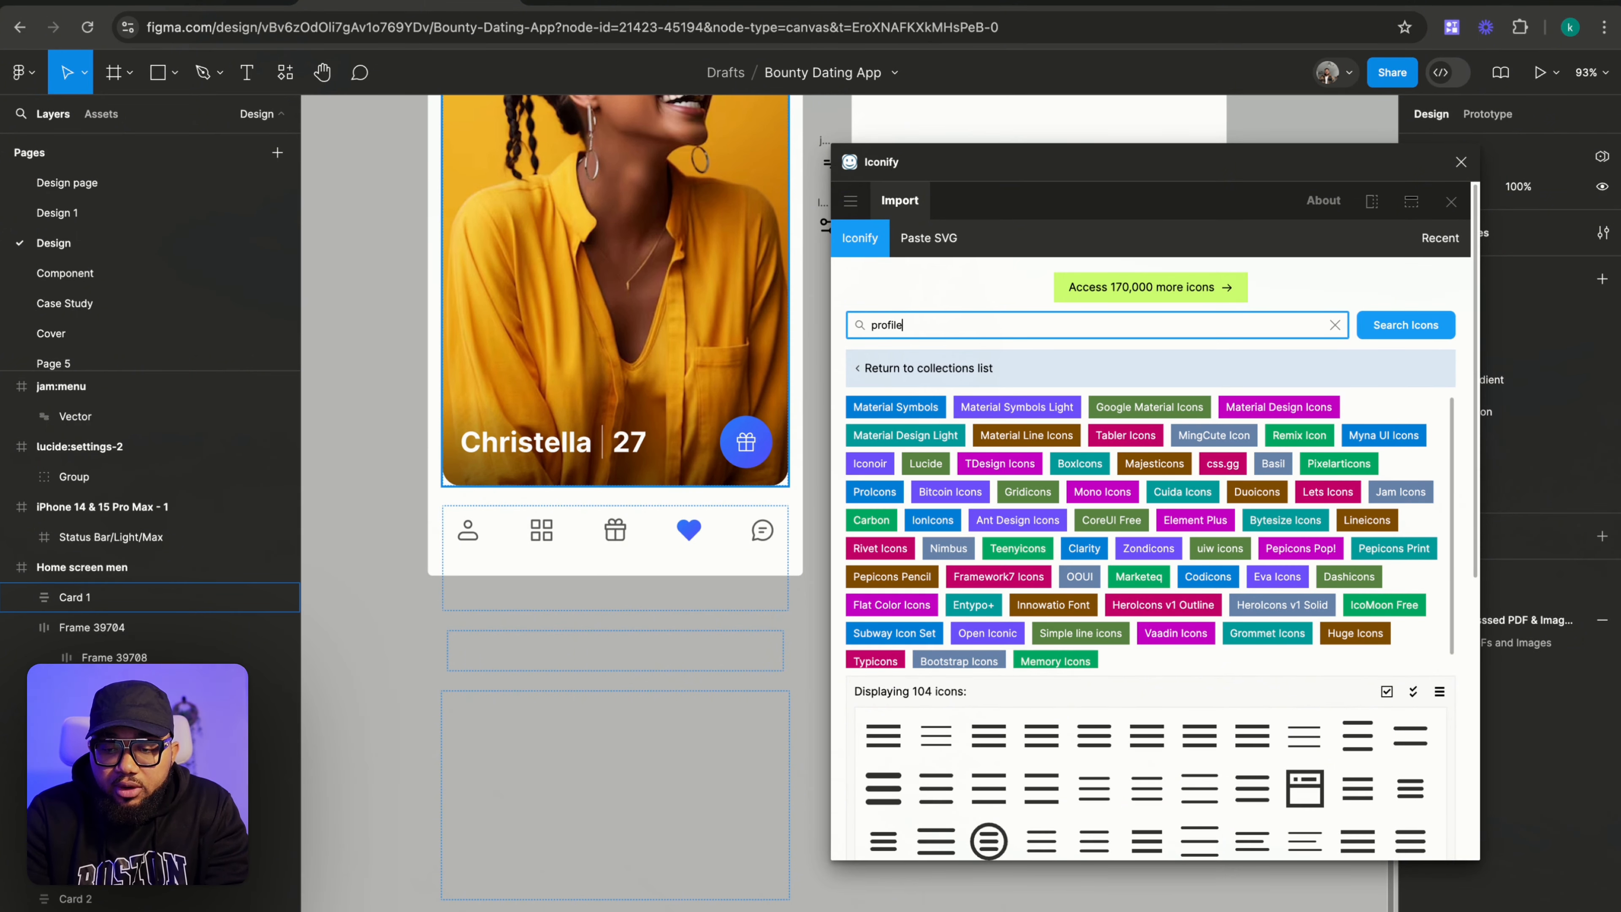
{"action": "key", "text": "Return"}
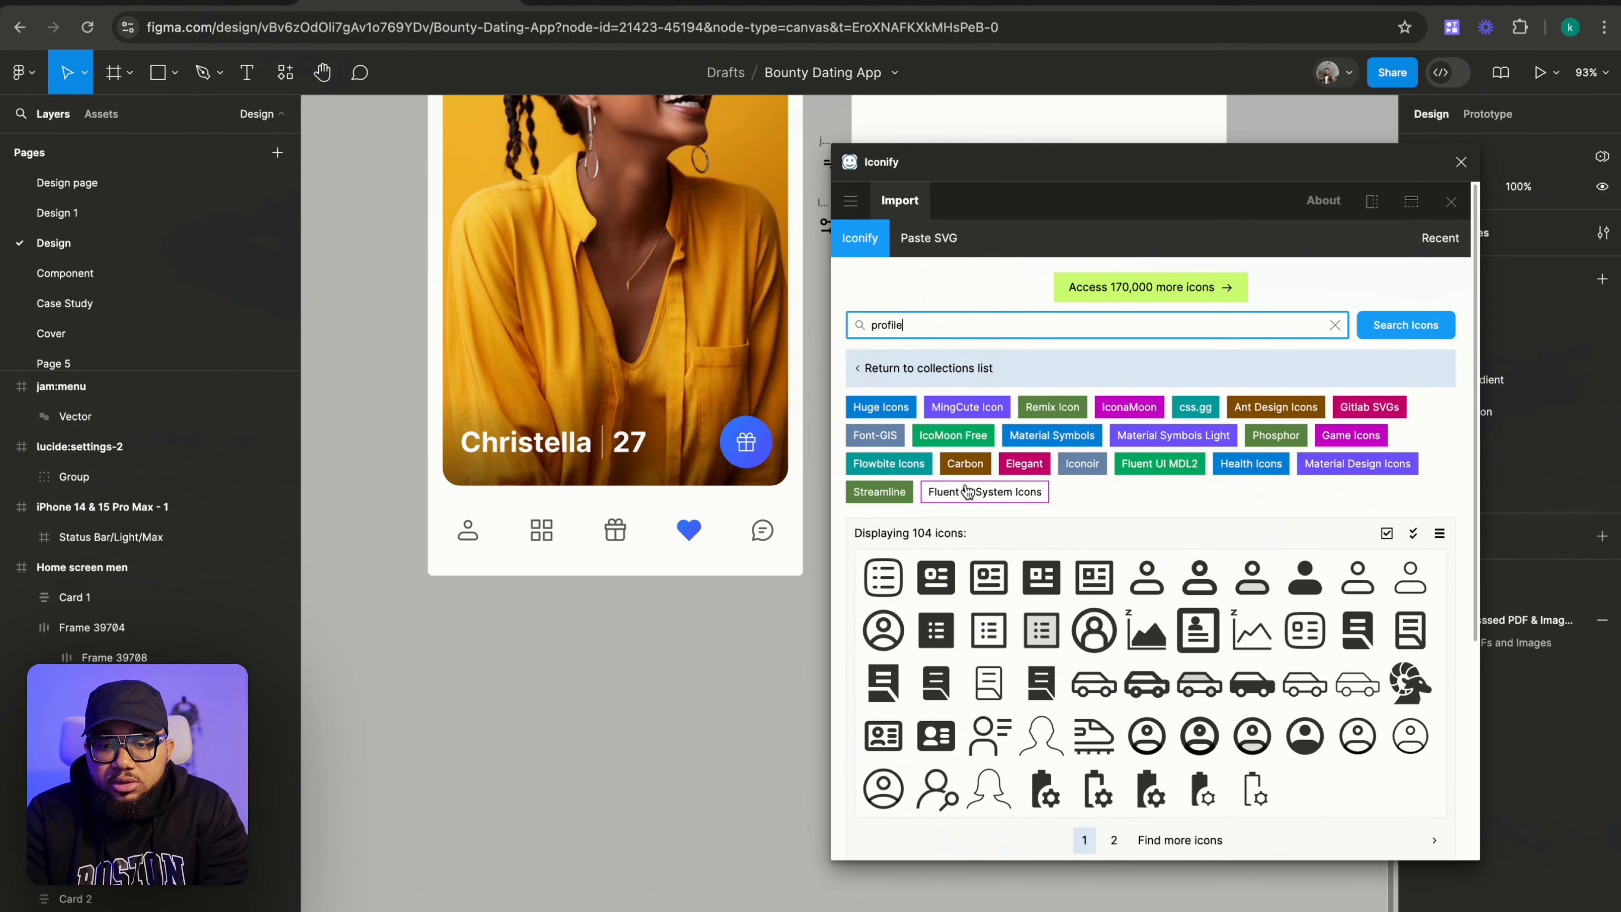
{"action": "scroll", "coordinate": [983, 742], "scroll_direction": "down", "scroll_amount": 2}
{"action": "left_click", "coordinate": [1155, 760]}
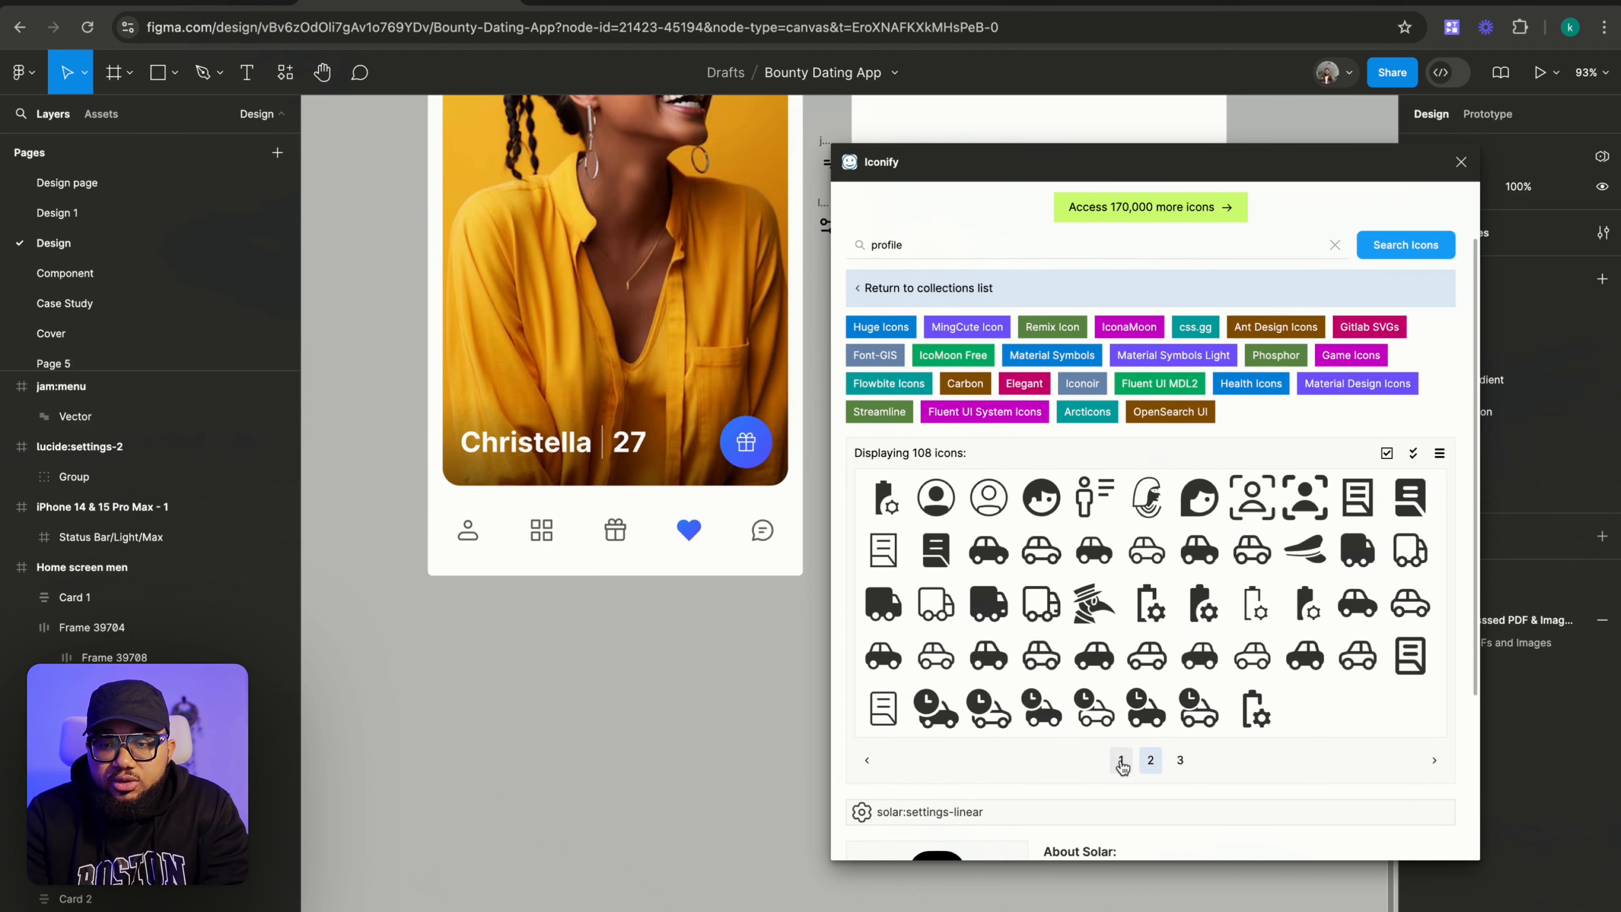
{"action": "left_click", "coordinate": [1125, 760]}
{"action": "left_click_drag", "start_coordinate": [1358, 497], "coordinate": [565, 782]}
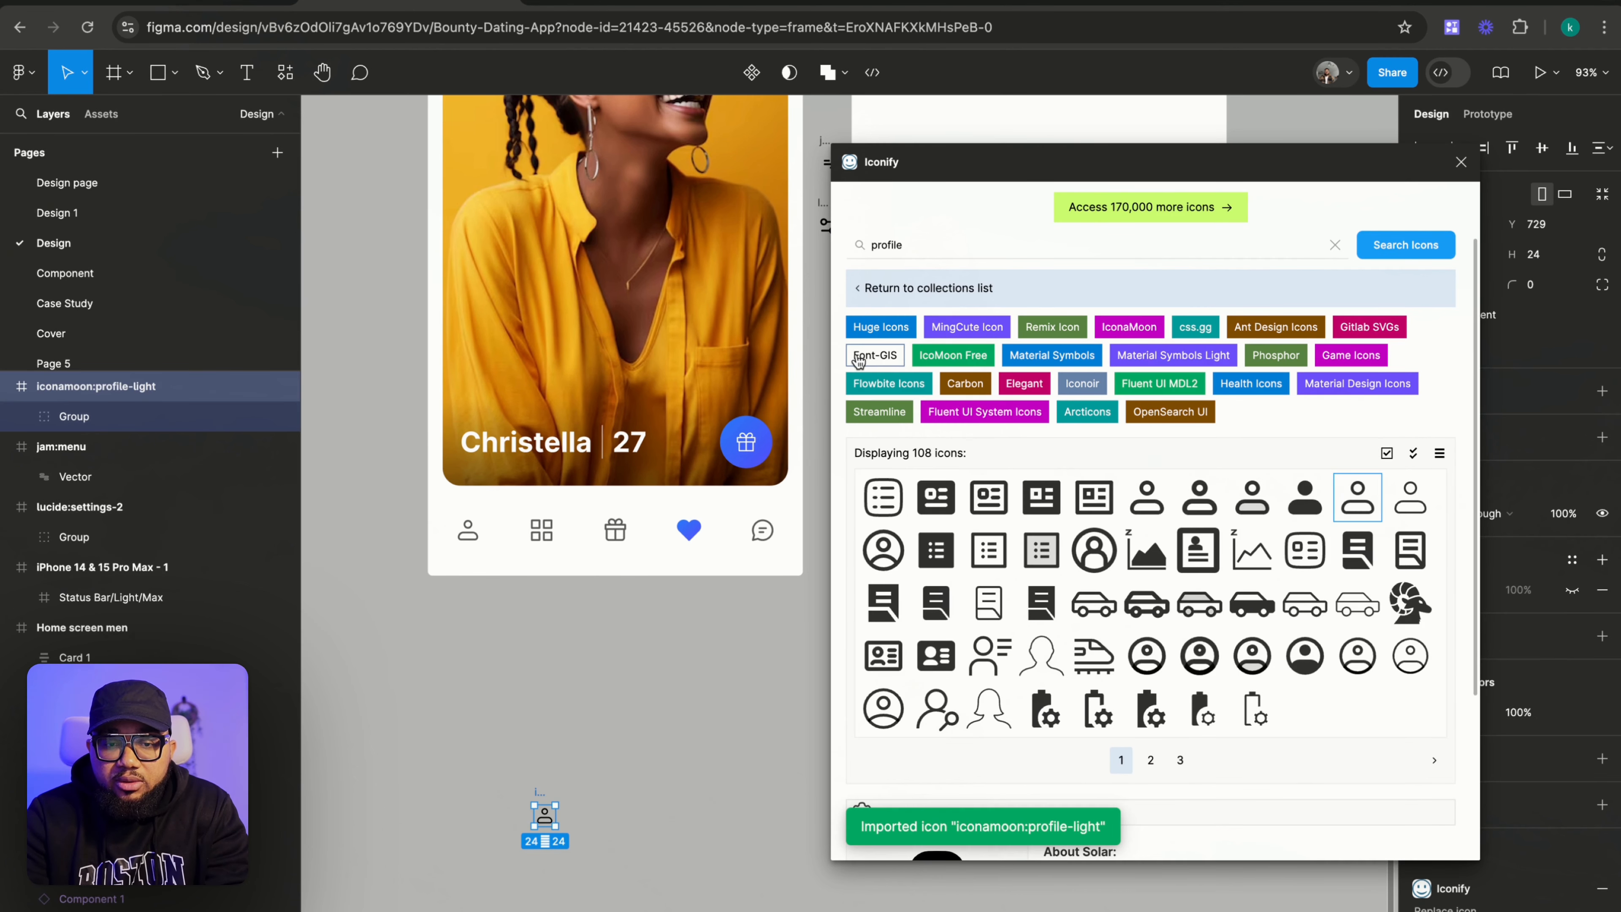
Search the Iconify icons for "gift" and place the iconamoon:gift-light icon beside the profile icon.
{"action": "scroll", "coordinate": [861, 358], "scroll_direction": "up", "scroll_amount": 2}
{"action": "triple_click", "coordinate": [912, 325]}
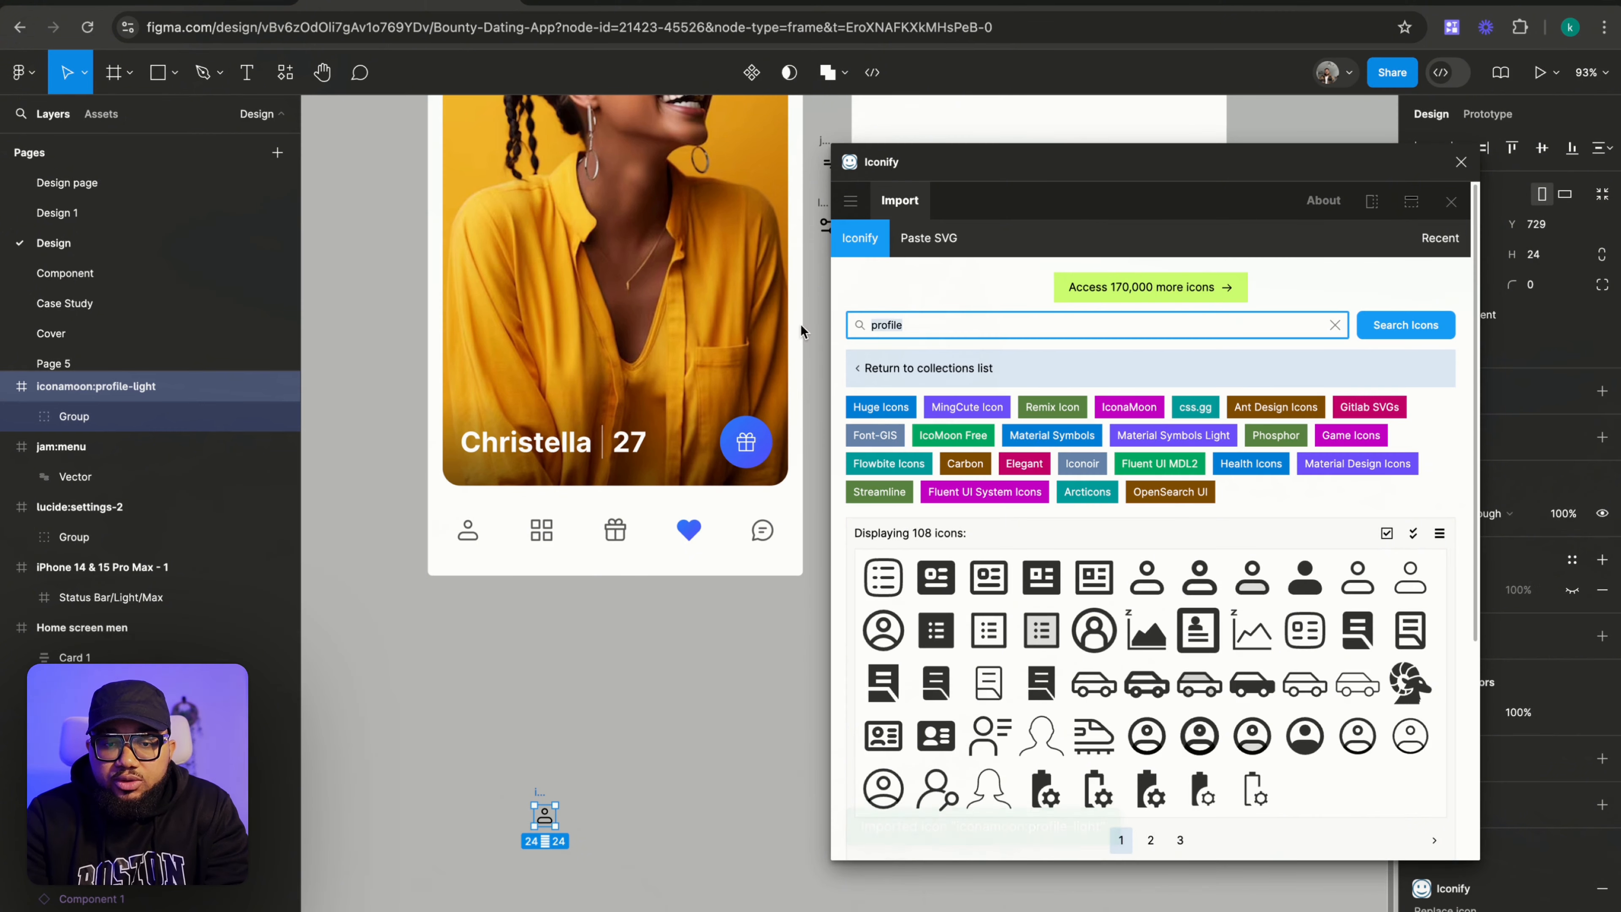
{"action": "type", "text": "gift"}
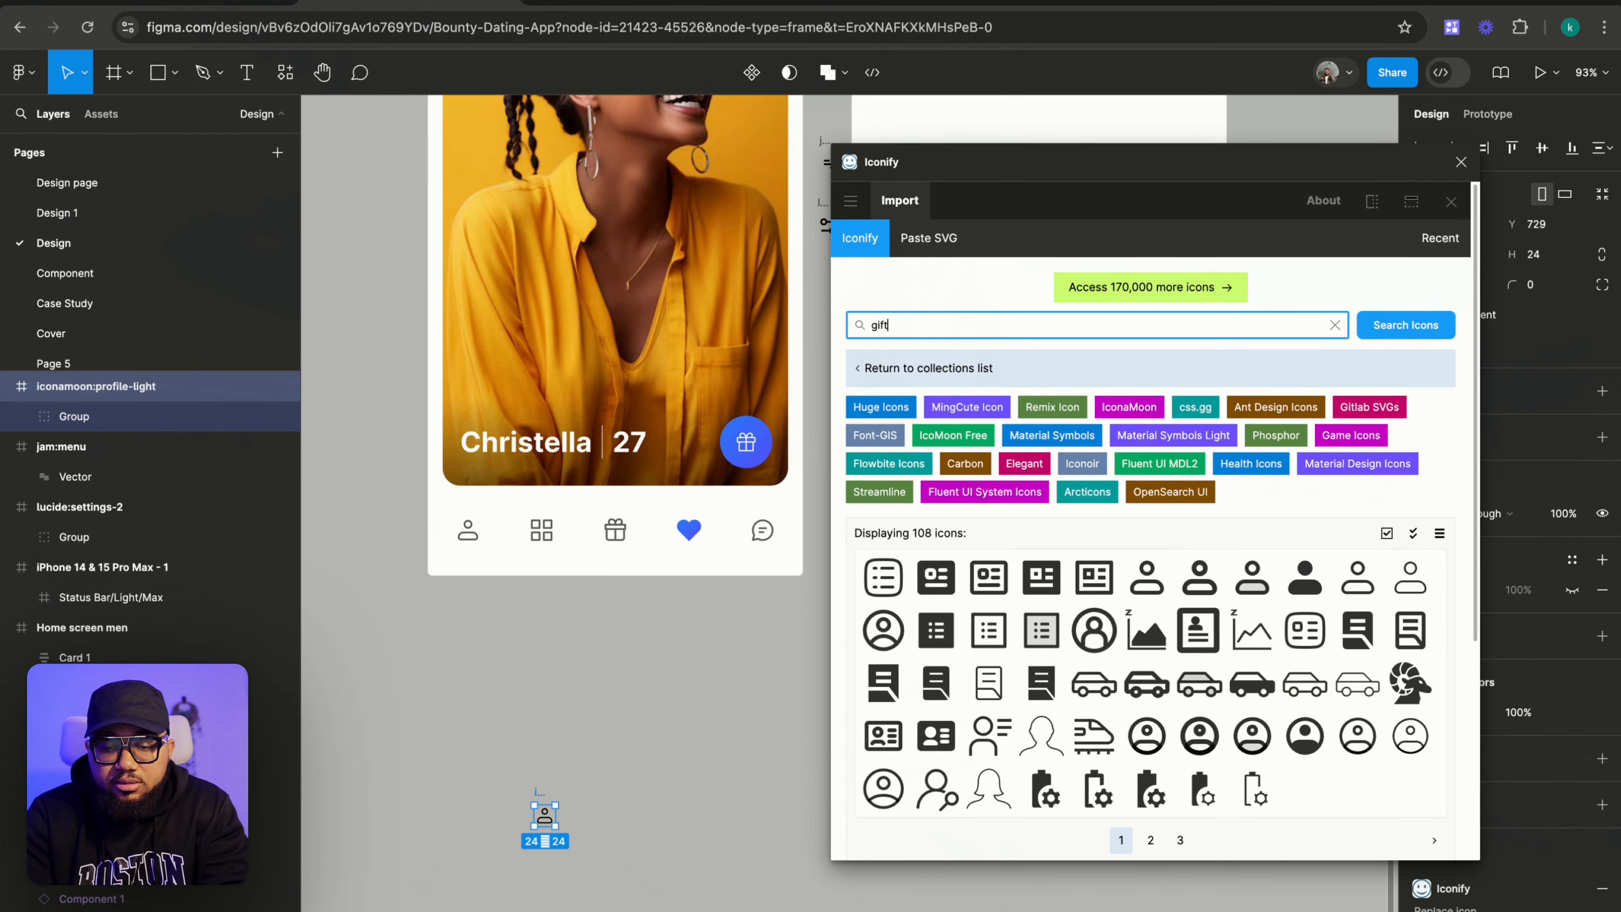
{"action": "key", "text": "Return"}
{"action": "scroll", "coordinate": [988, 720], "scroll_direction": "down", "scroll_amount": 2}
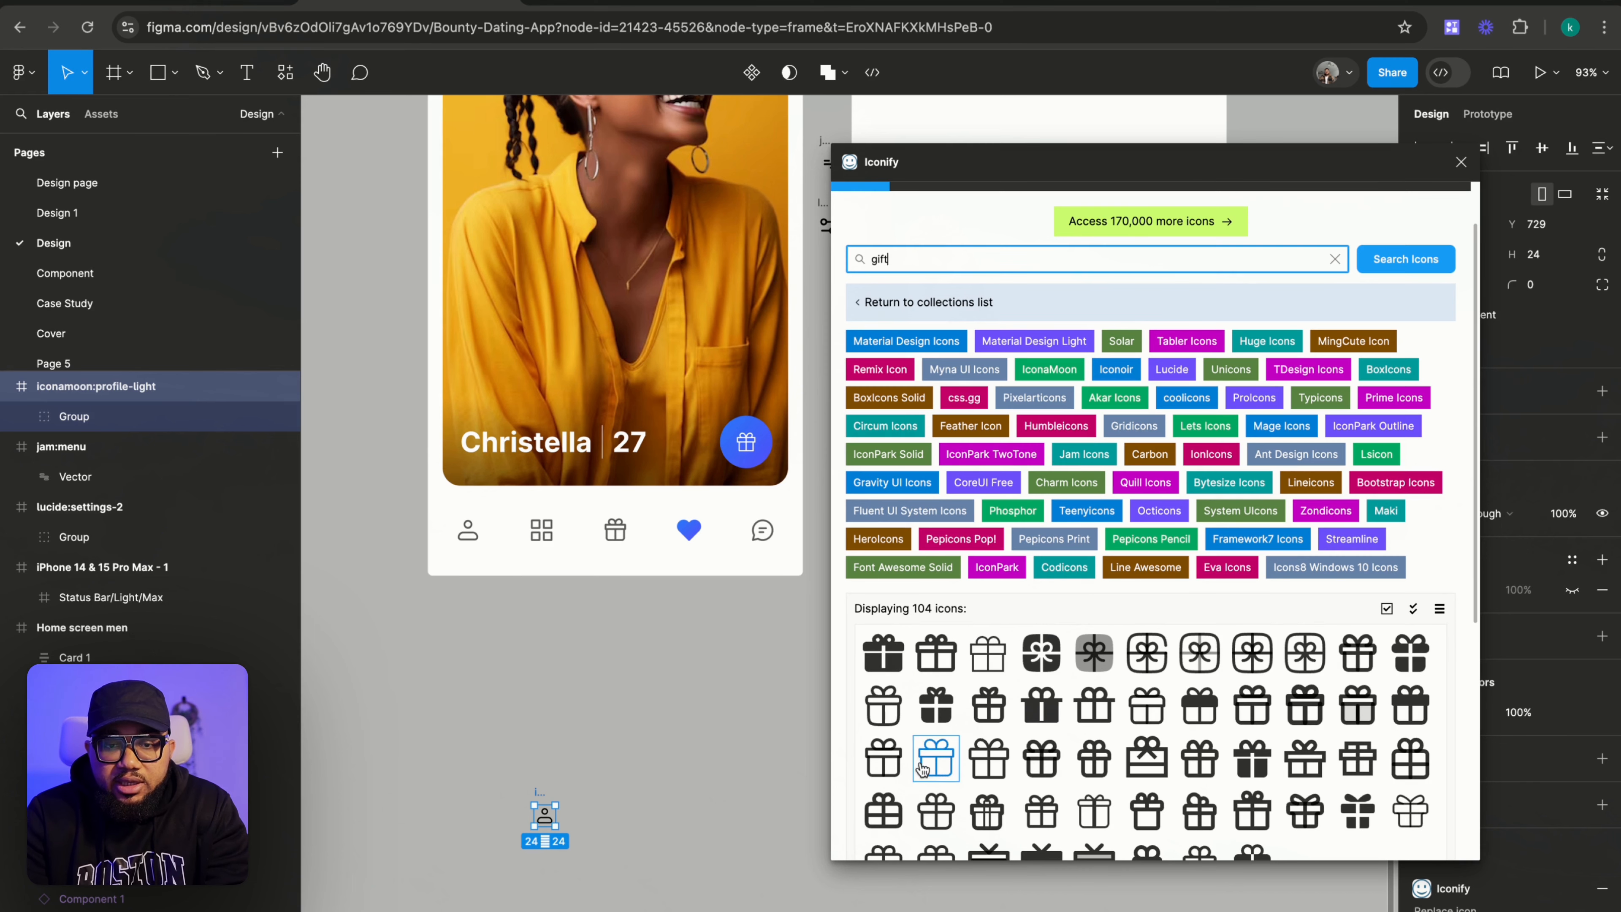
{"action": "left_click_drag", "start_coordinate": [883, 758], "coordinate": [641, 834]}
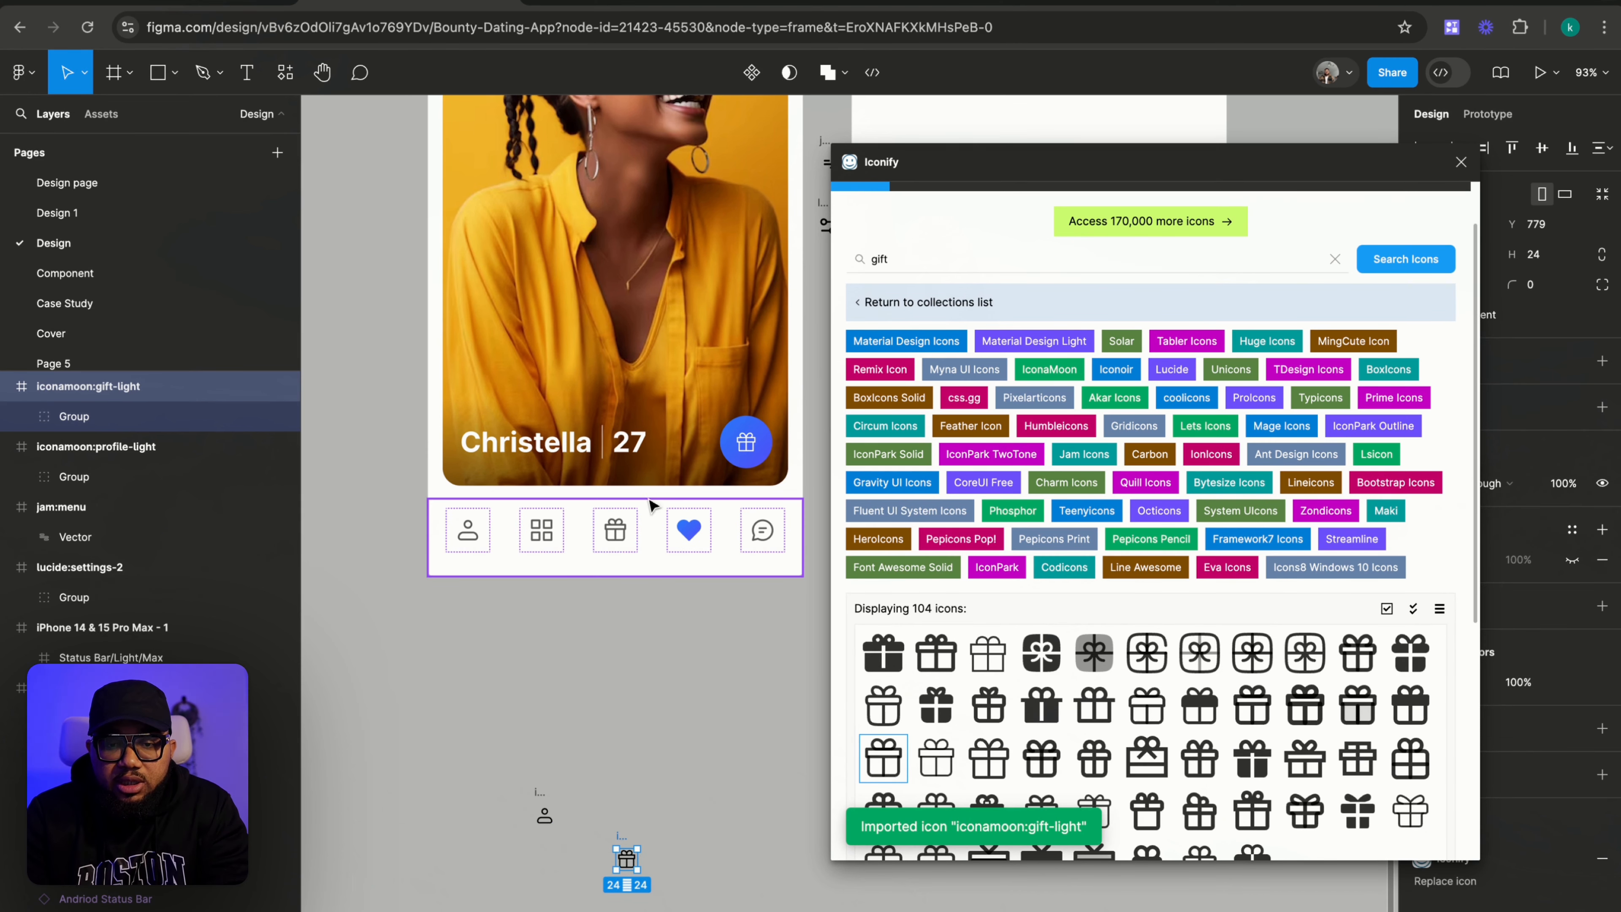
Search the Iconify icons for "heart" and place the tabler:heart-filled icon beside the gift icon.
{"action": "double_click", "coordinate": [916, 259]}
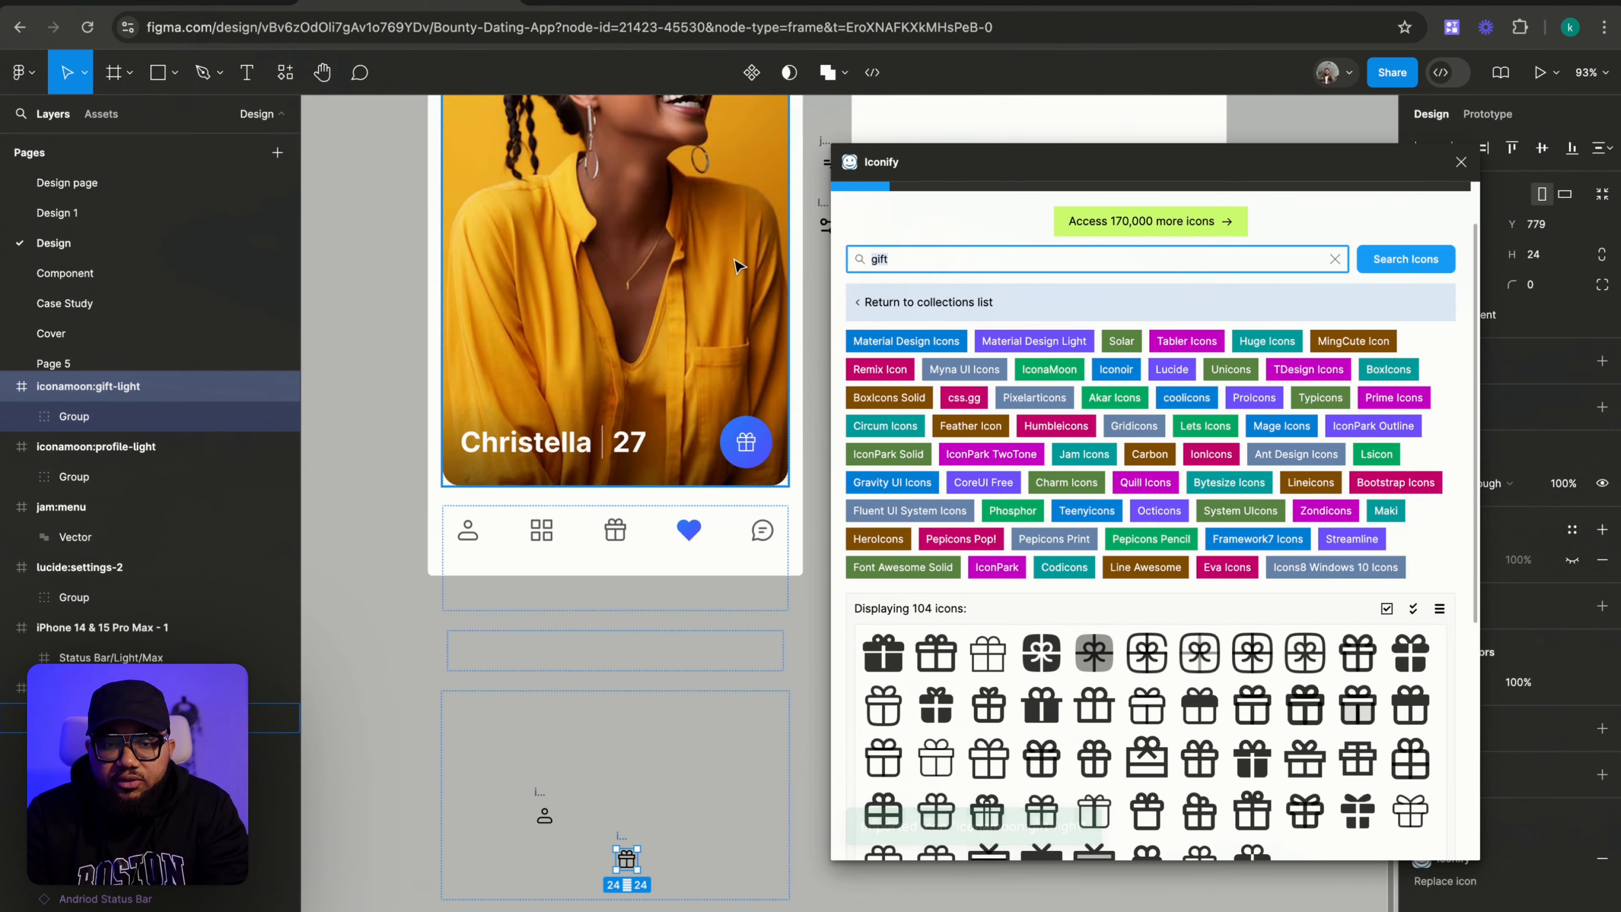
{"action": "type", "text": "heart"}
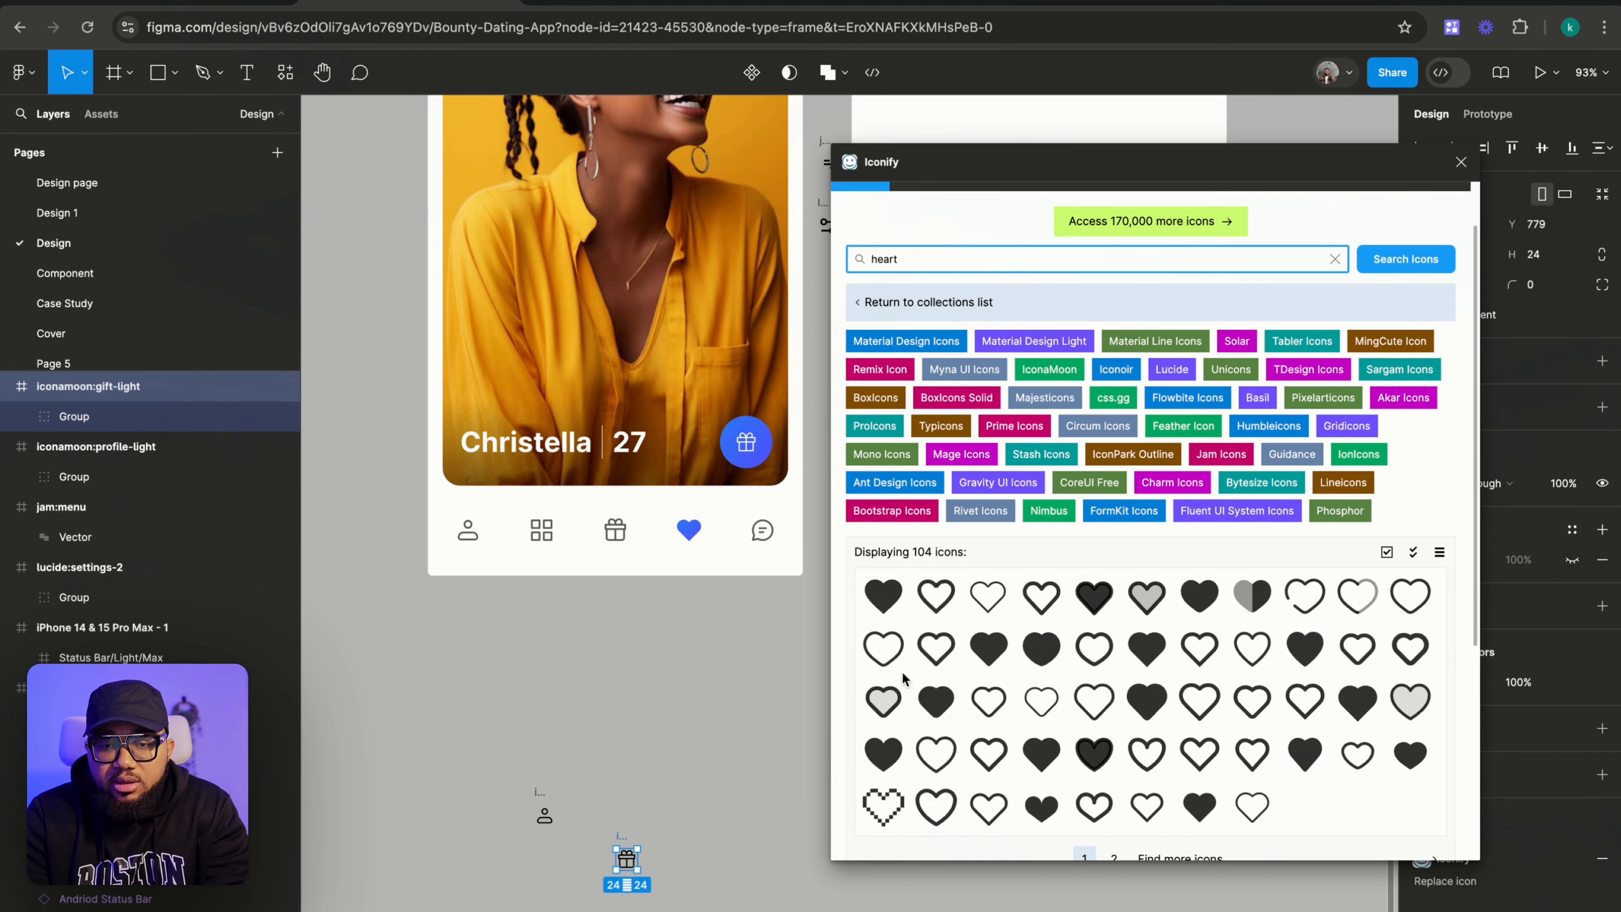
{"action": "left_click_drag", "start_coordinate": [988, 648], "coordinate": [723, 875]}
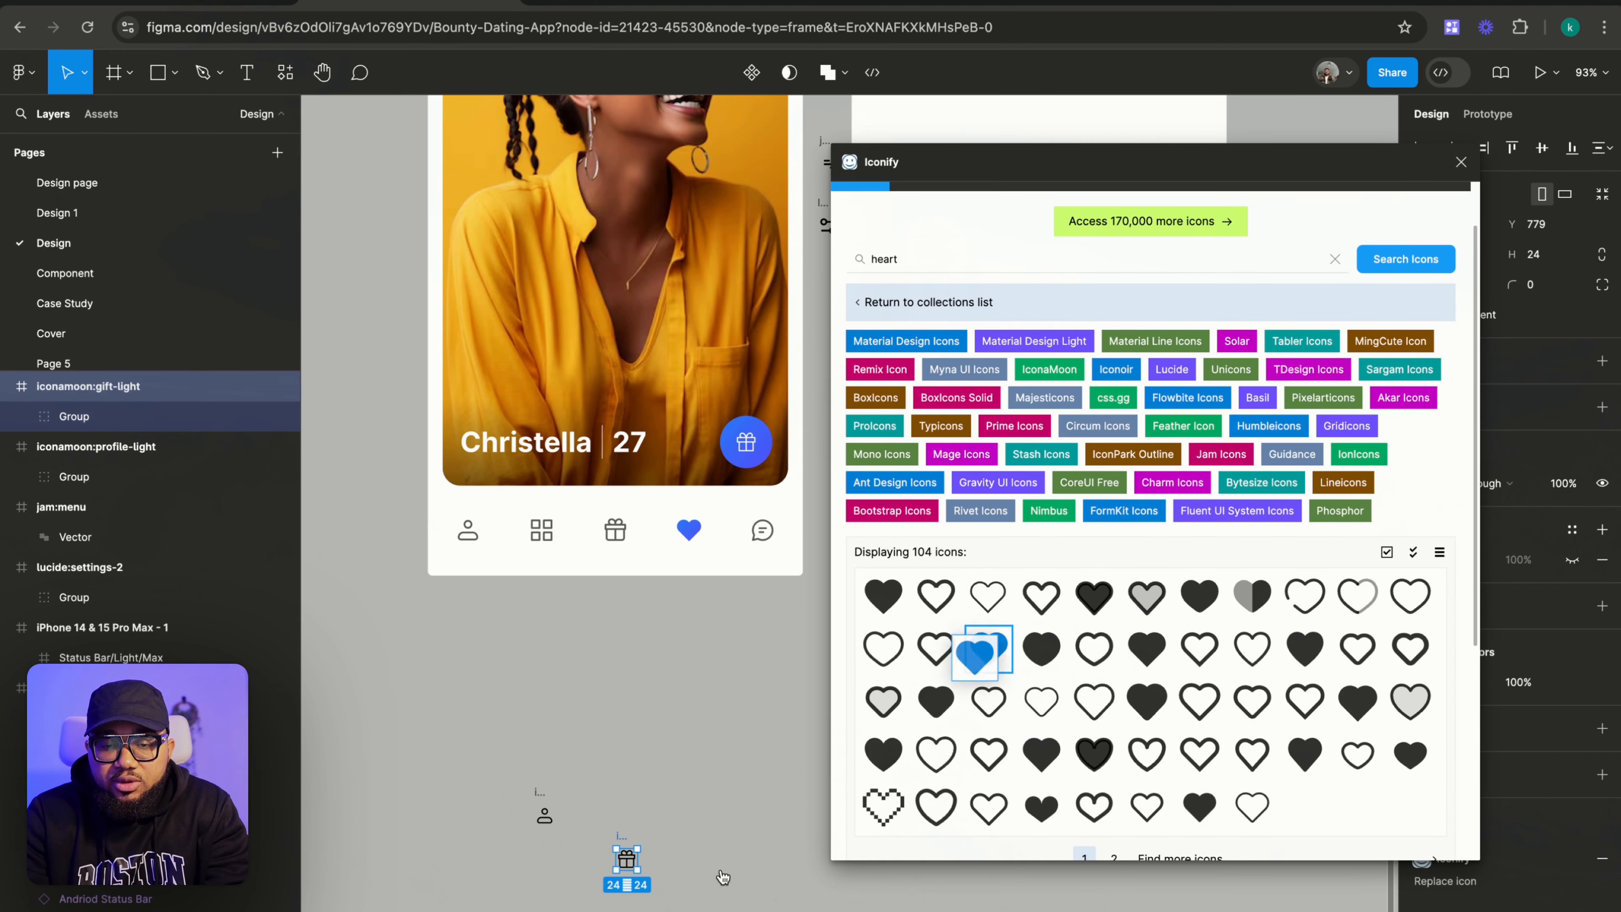
Search the Iconify icons for "chat", place the fluent:chat-16-regular icon between the gift and heart icons, and close Iconify.
{"action": "left_click", "coordinate": [957, 264]}
{"action": "type", "text": "ch"}
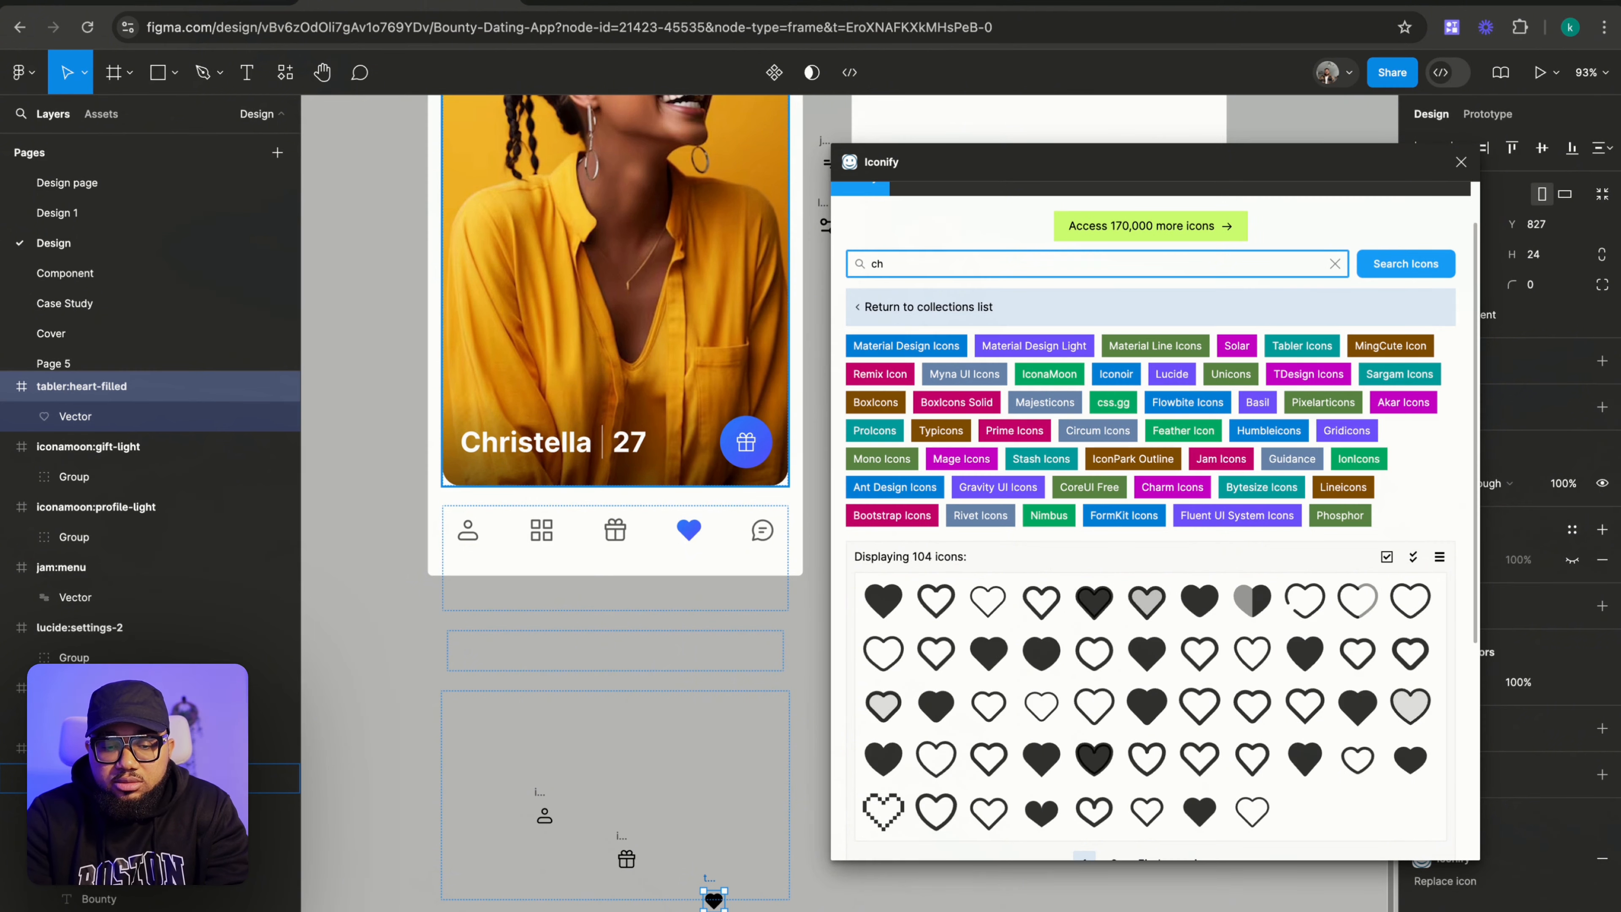
{"action": "type", "text": "at"}
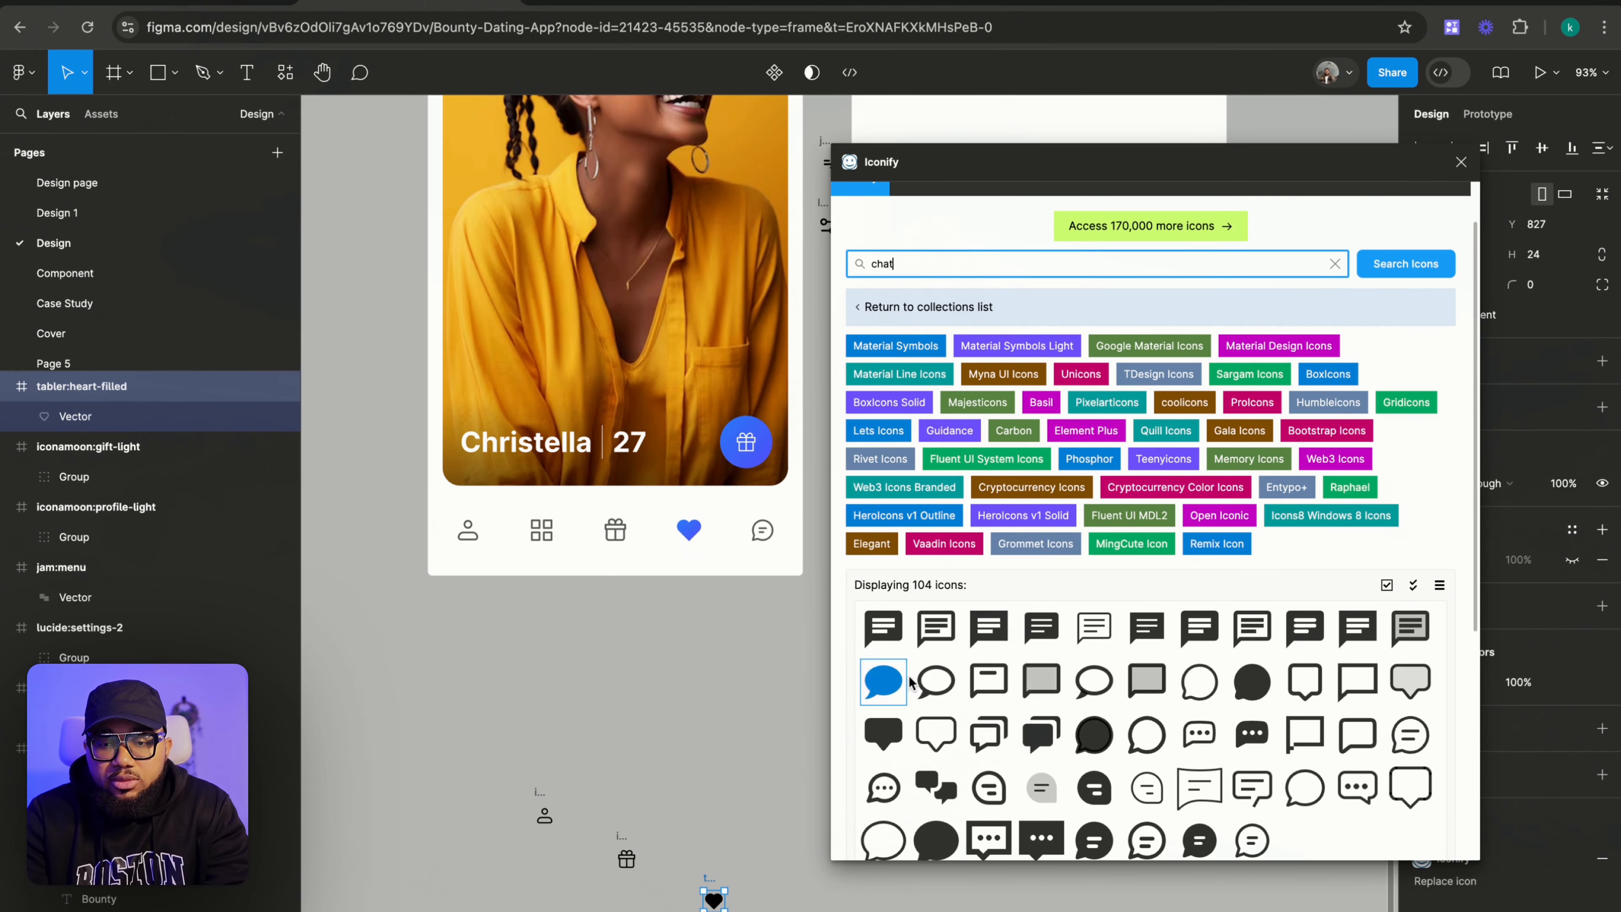
{"action": "scroll", "coordinate": [1147, 747], "scroll_direction": "down", "scroll_amount": 2}
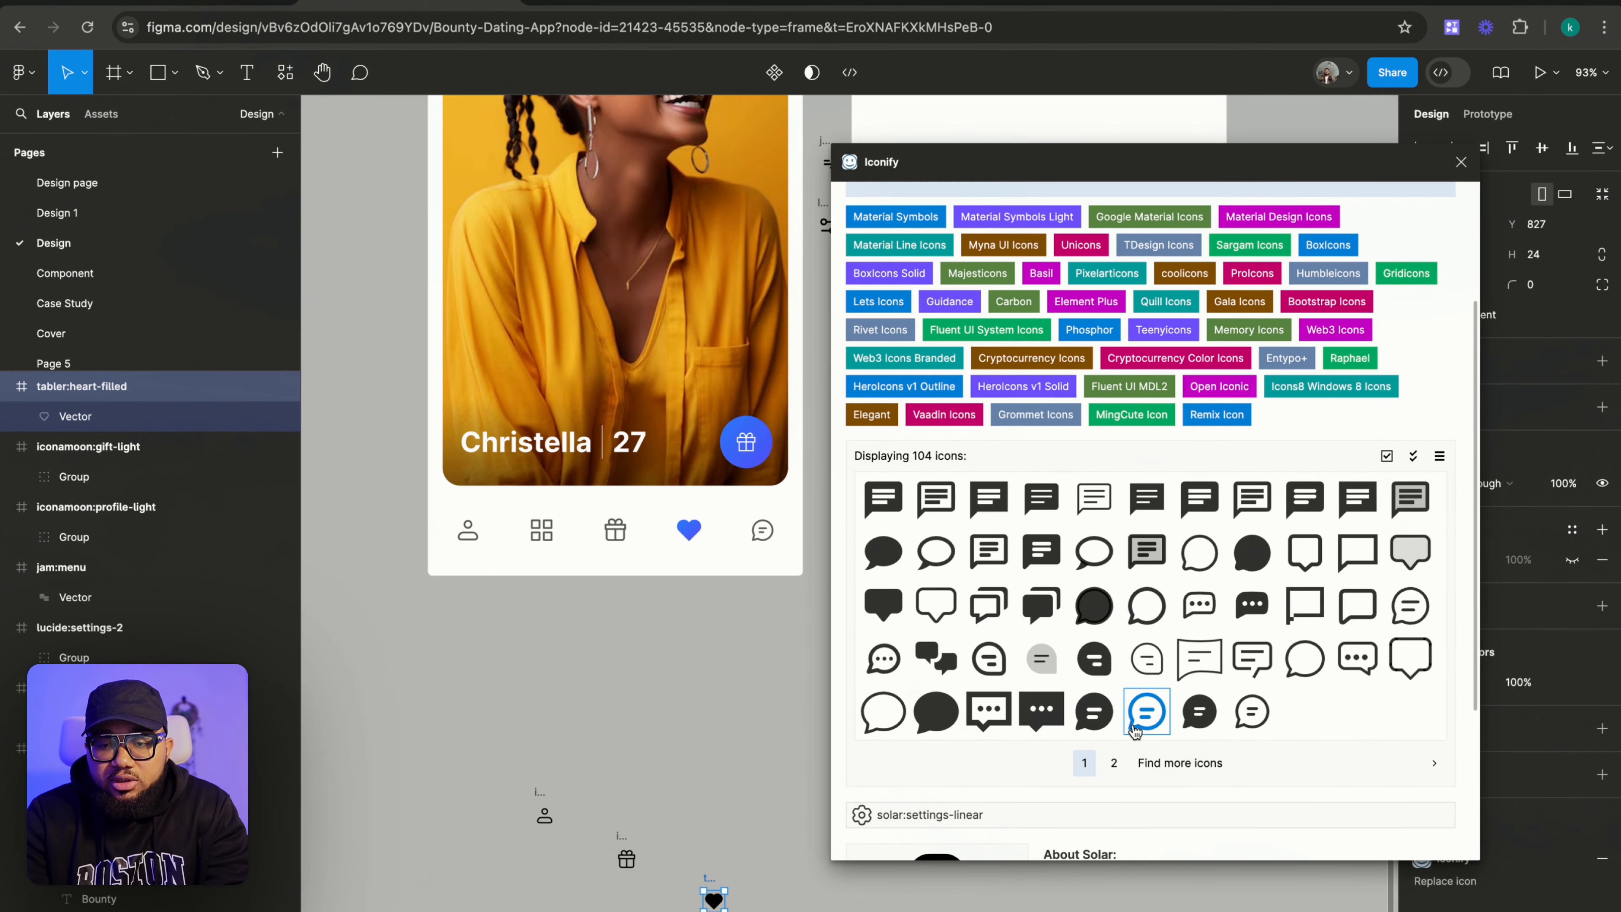
{"action": "left_click_drag", "start_coordinate": [1250, 722], "coordinate": [680, 850]}
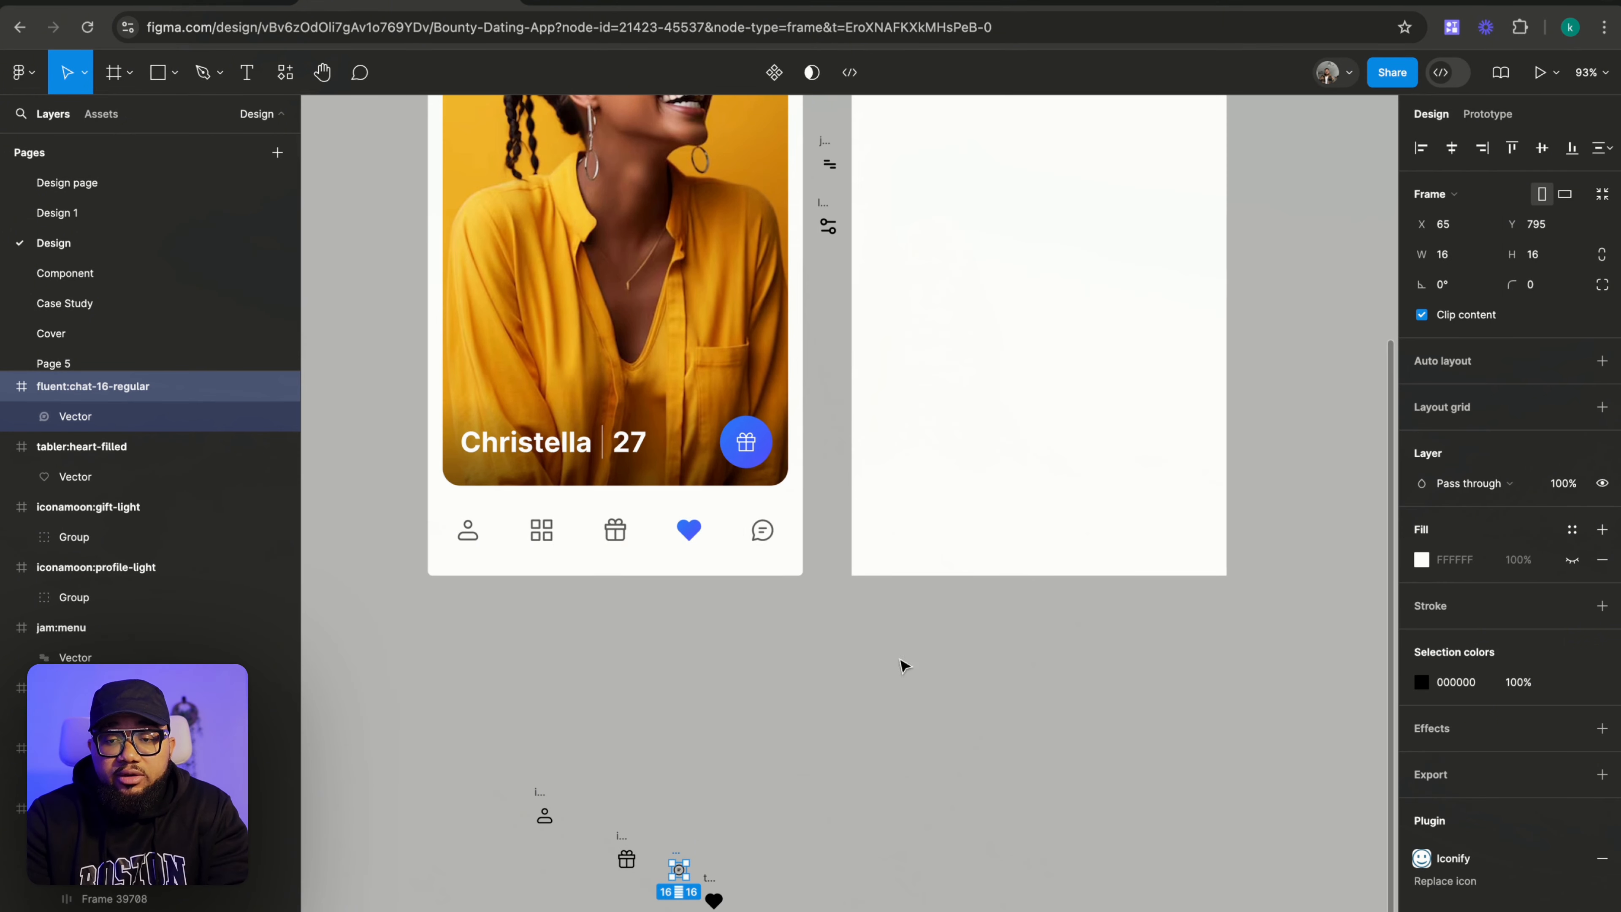
Insert the grid icon from the Feather Icons plugin and move it beside the heart icon below the screens.
{"action": "right_click", "coordinate": [876, 661]}
{"action": "mouse_move", "coordinate": [970, 824]}
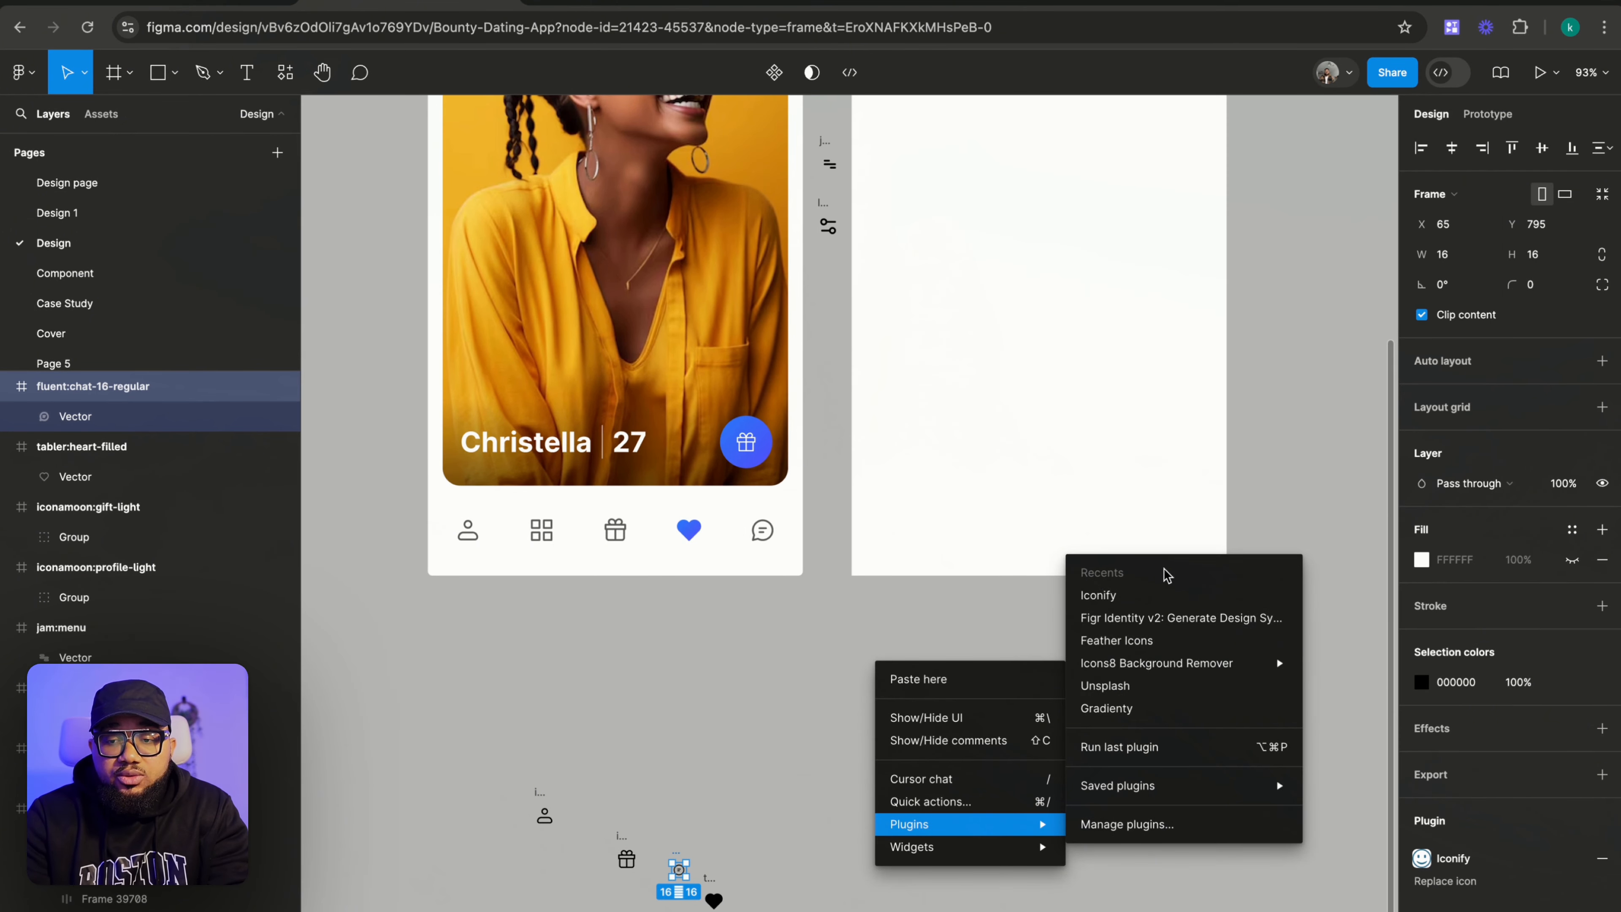
{"action": "left_click", "coordinate": [1154, 641]}
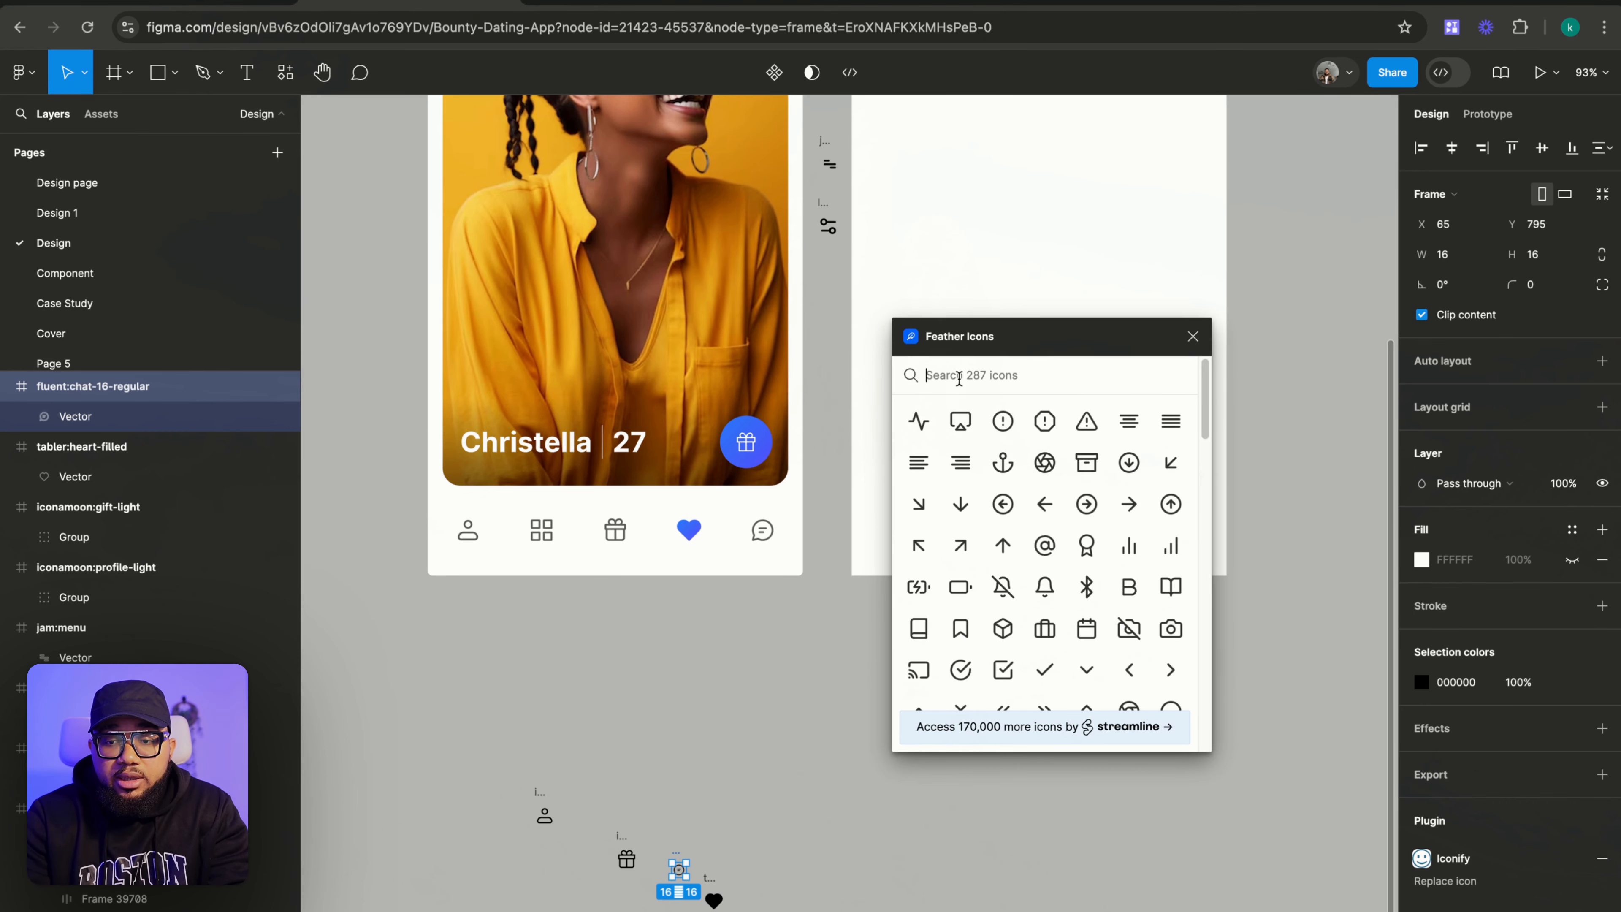
{"action": "scroll", "coordinate": [1006, 544], "scroll_direction": "down", "scroll_amount": 10}
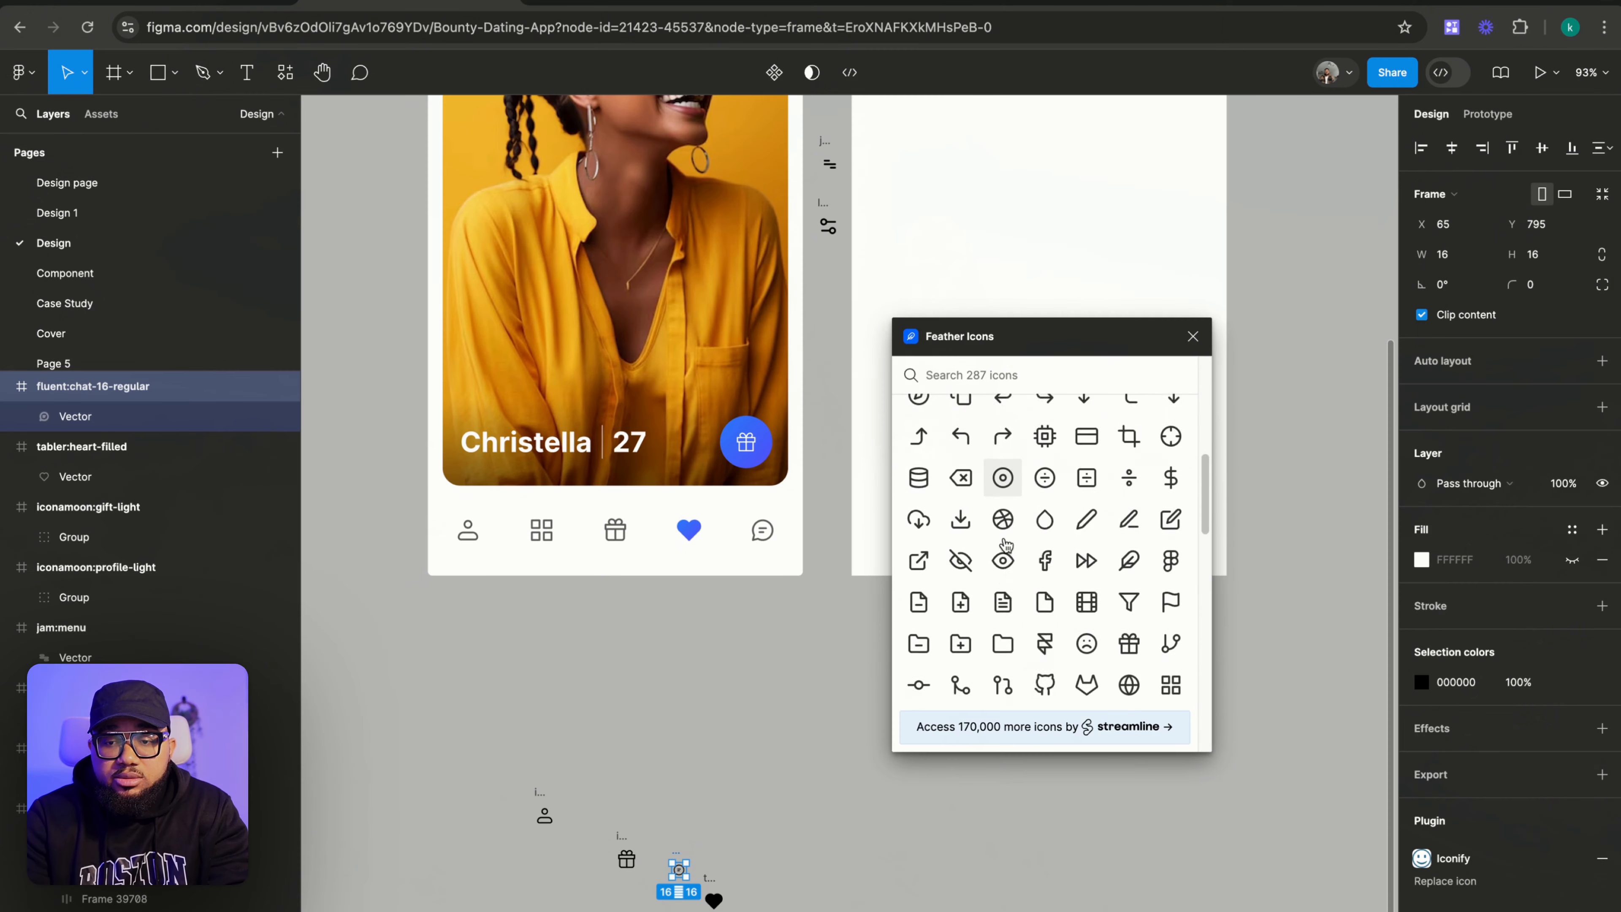
{"action": "scroll", "coordinate": [1006, 544], "scroll_direction": "down", "scroll_amount": 3}
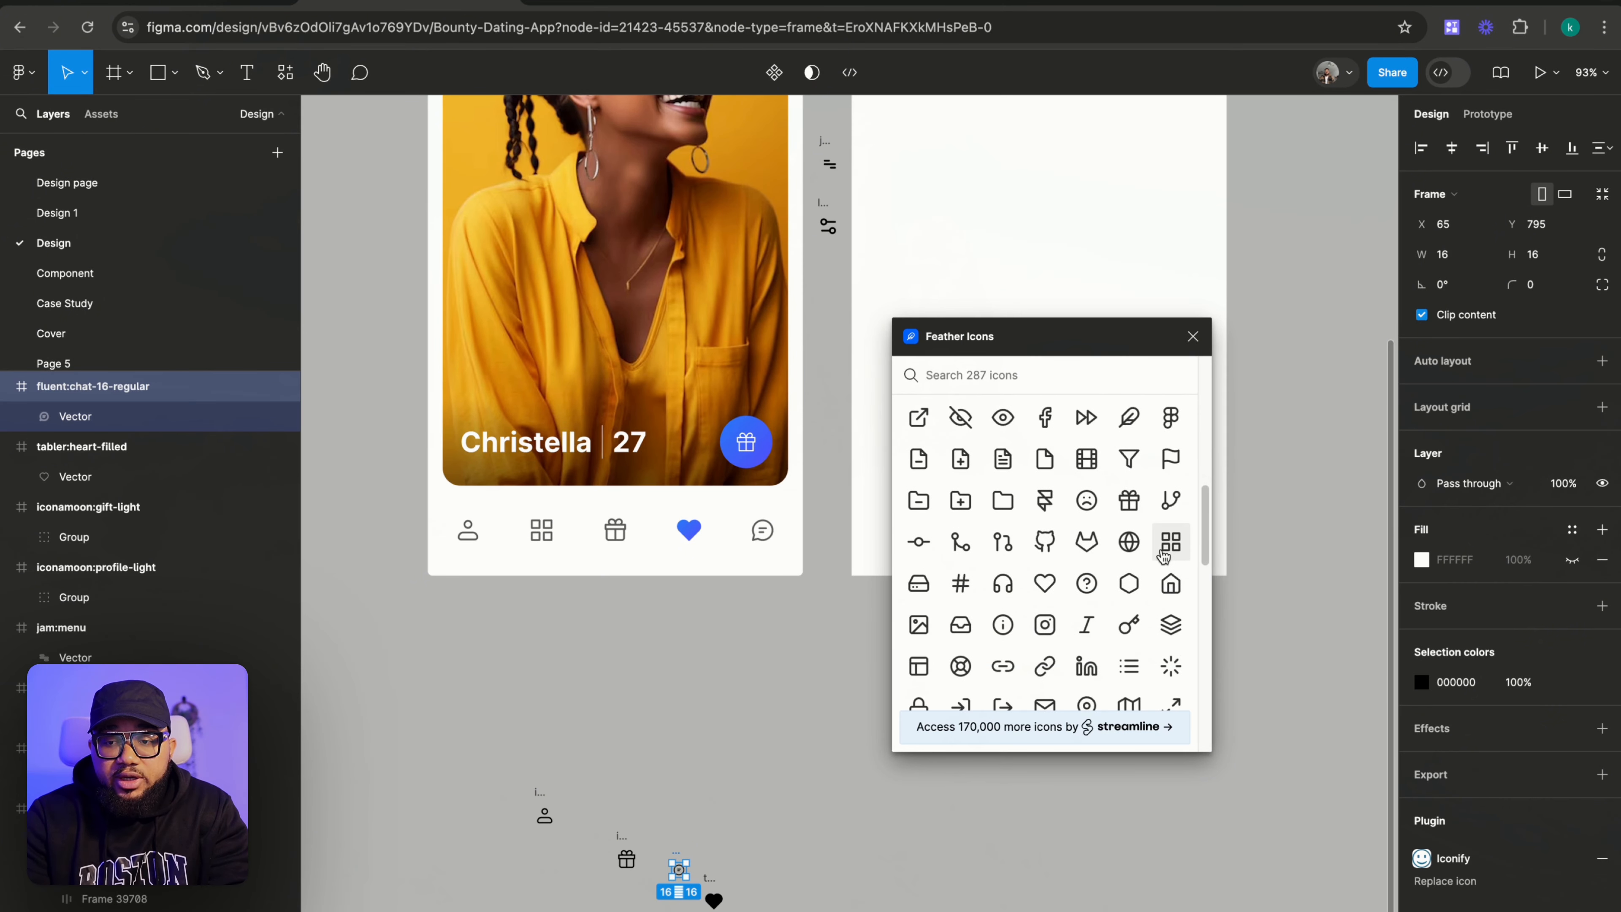
{"action": "left_click", "coordinate": [1170, 542]}
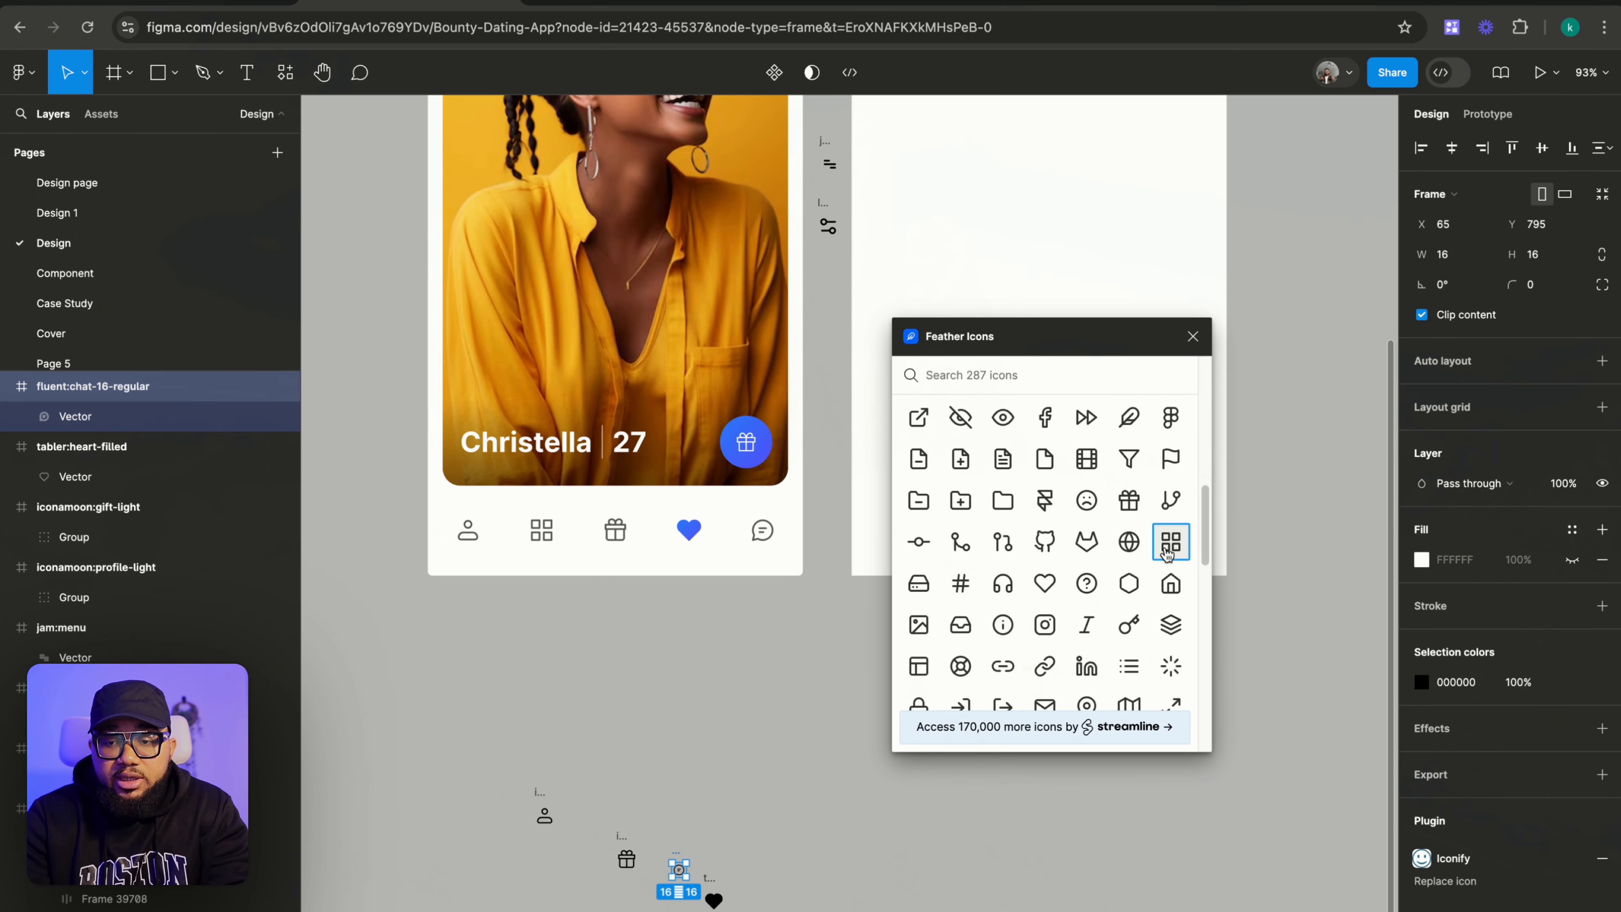
{"action": "left_click", "coordinate": [1192, 338]}
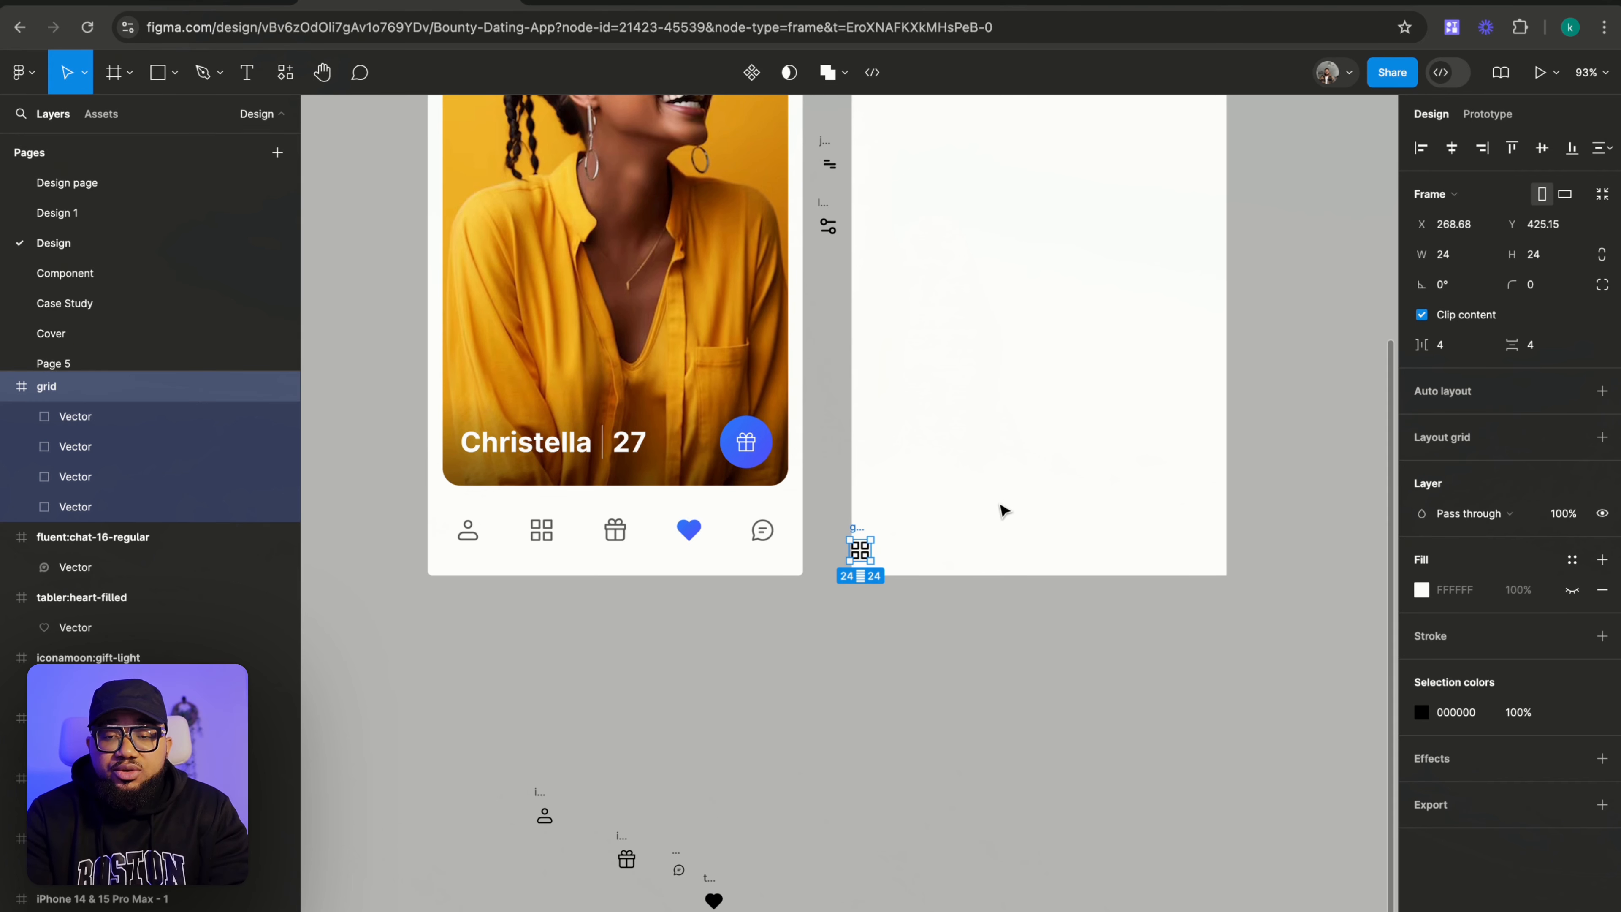
{"action": "left_click_drag", "start_coordinate": [857, 530], "coordinate": [790, 882]}
Compare the collected icons with those used in the reference home screen's header, card and footer.
{"action": "scroll", "coordinate": [779, 786], "scroll_direction": "down", "scroll_amount": 3}
{"action": "scroll", "coordinate": [780, 786], "scroll_direction": "left", "scroll_amount": 2}
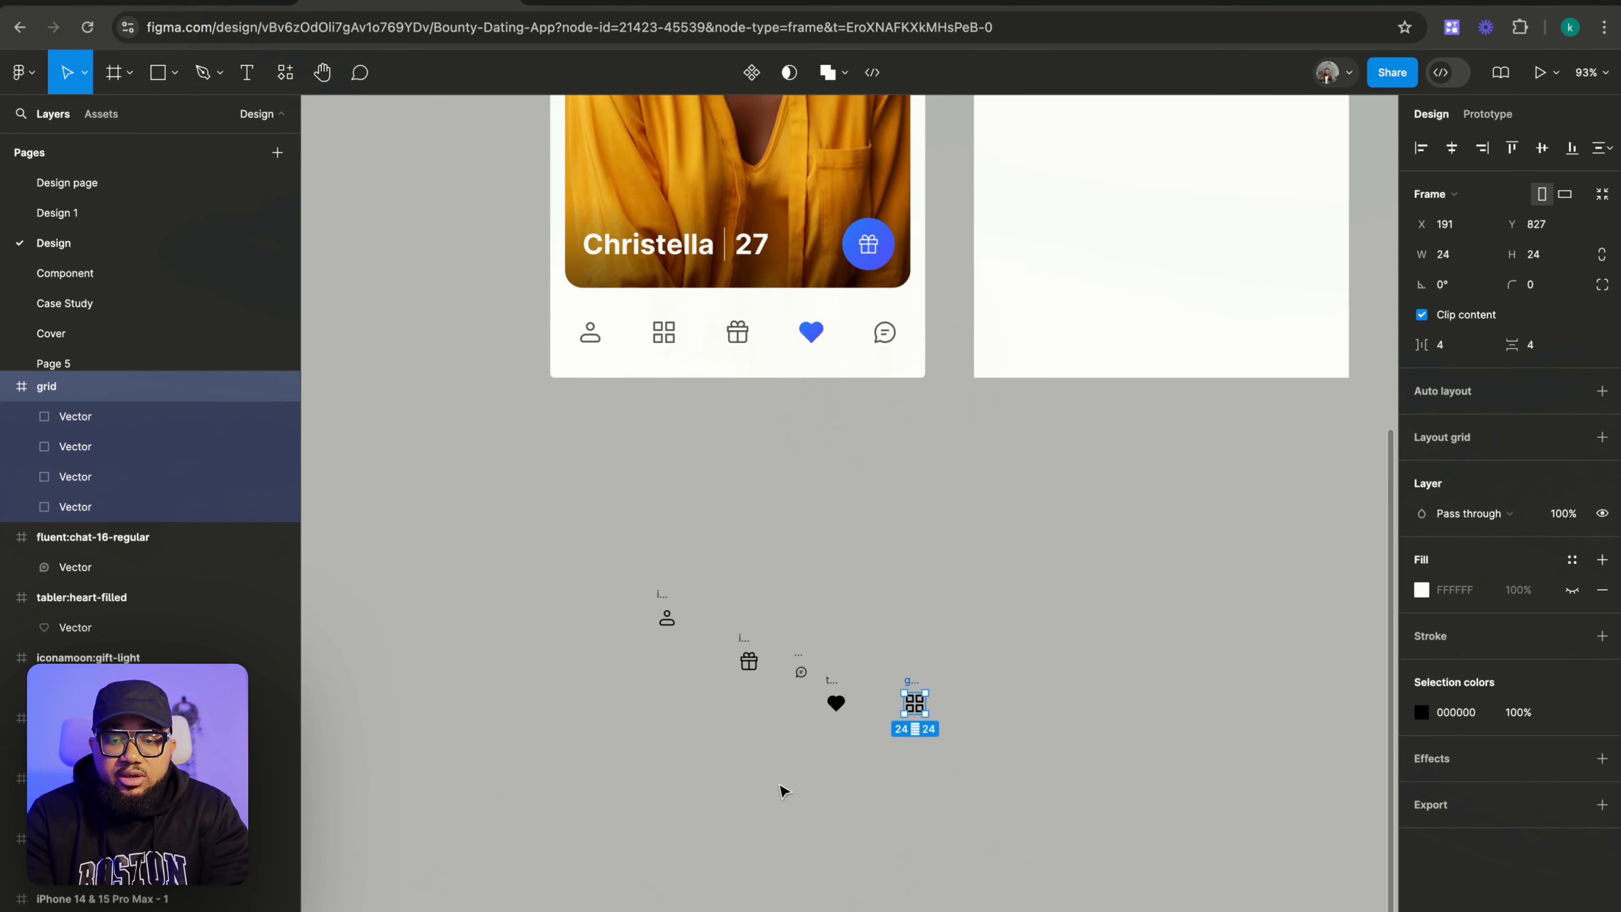
{"action": "scroll", "coordinate": [825, 689], "scroll_direction": "up", "scroll_amount": 5}
{"action": "scroll", "coordinate": [740, 610], "scroll_direction": "down", "scroll_amount": 1}
{"action": "scroll", "coordinate": [755, 602], "scroll_direction": "down", "scroll_amount": 5}
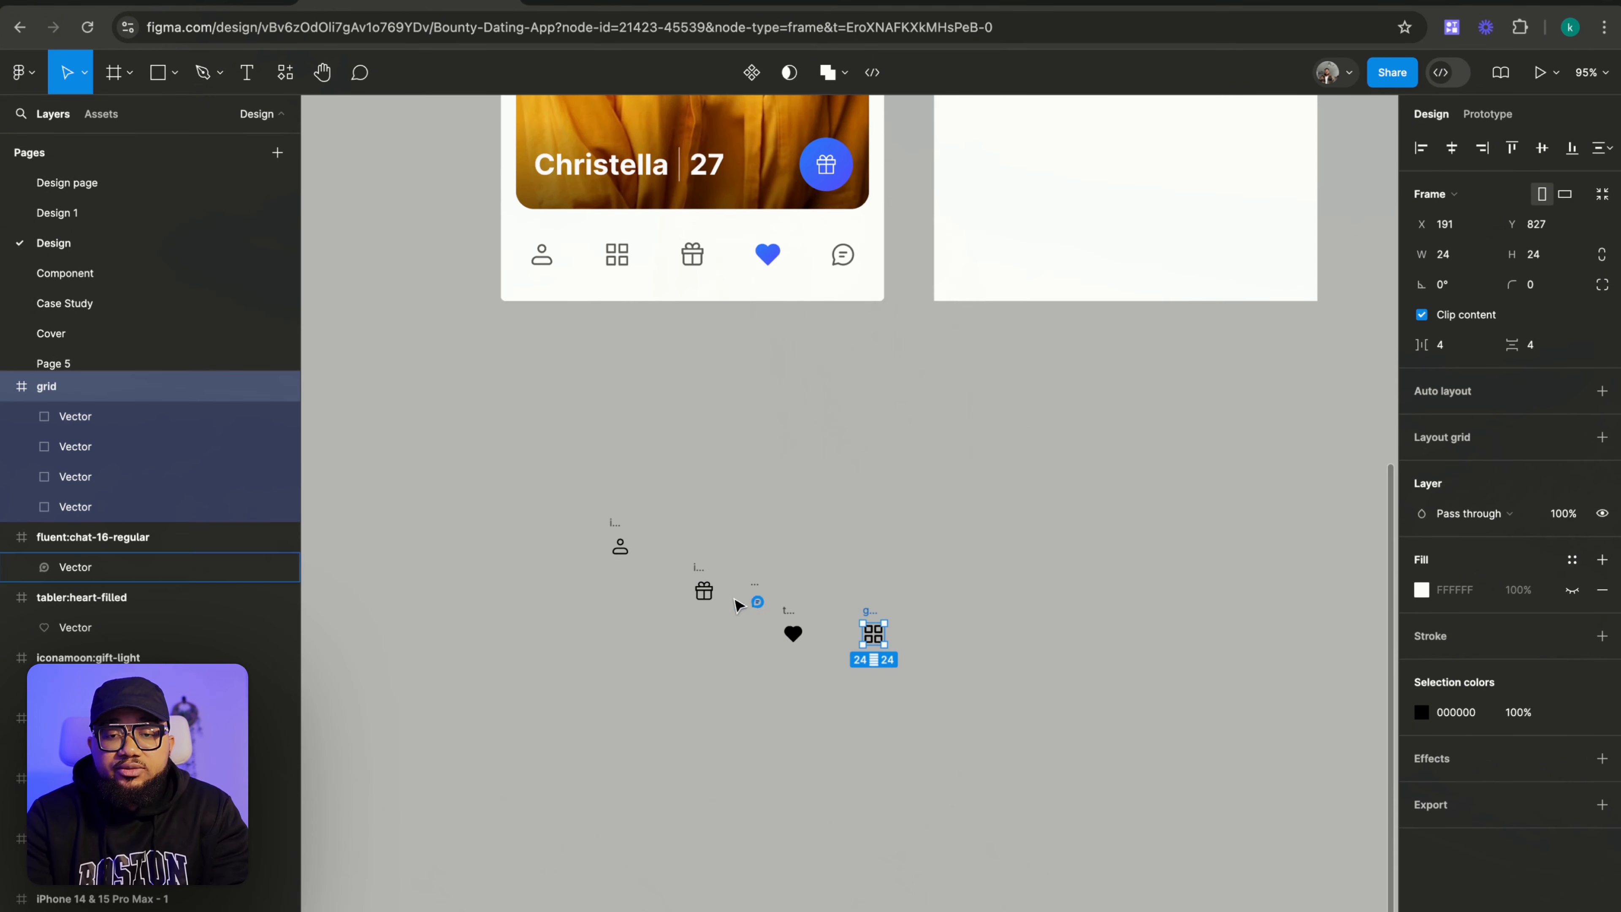
{"action": "scroll", "coordinate": [727, 345], "scroll_direction": "up", "scroll_amount": 10}
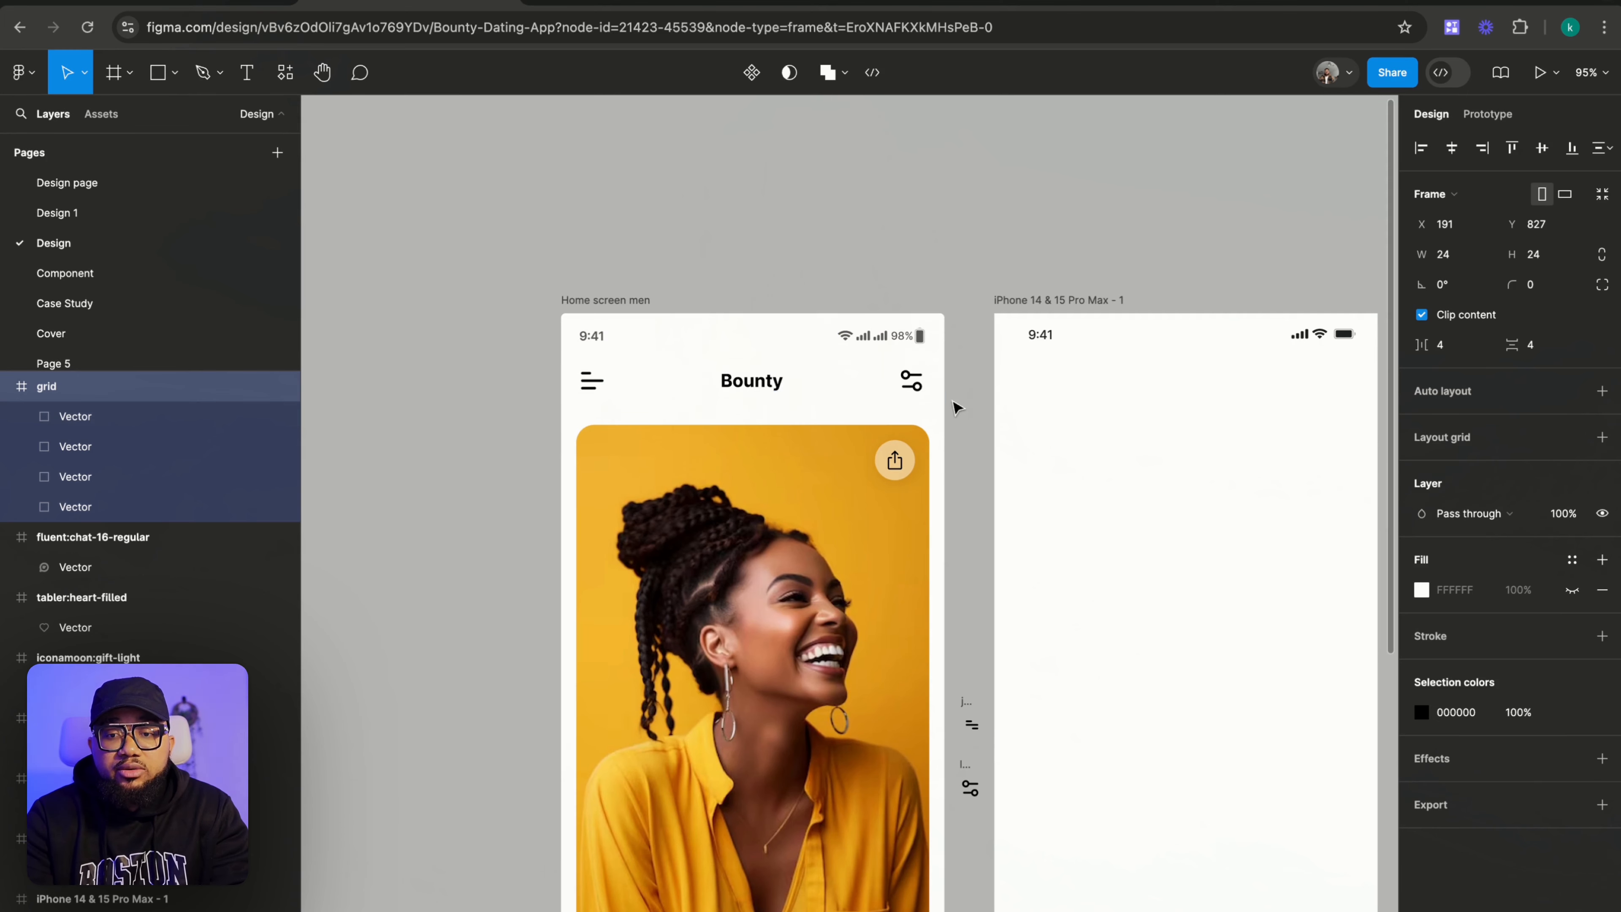
{"action": "scroll", "coordinate": [744, 410], "scroll_direction": "down", "scroll_amount": 10}
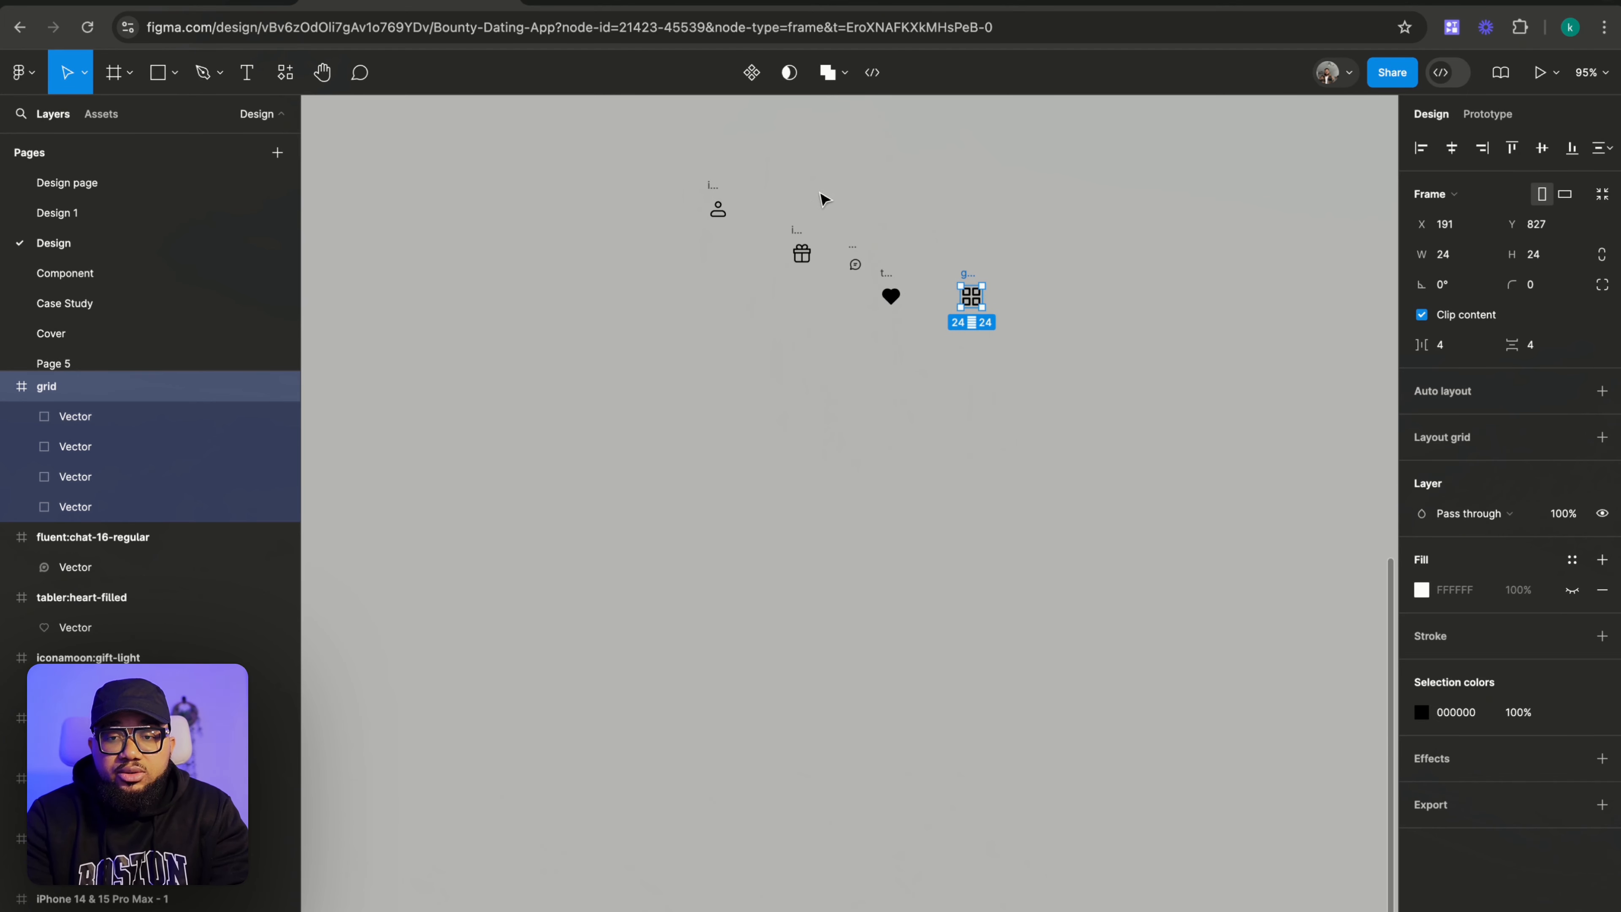
{"action": "scroll", "coordinate": [823, 200], "scroll_direction": "up", "scroll_amount": 10}
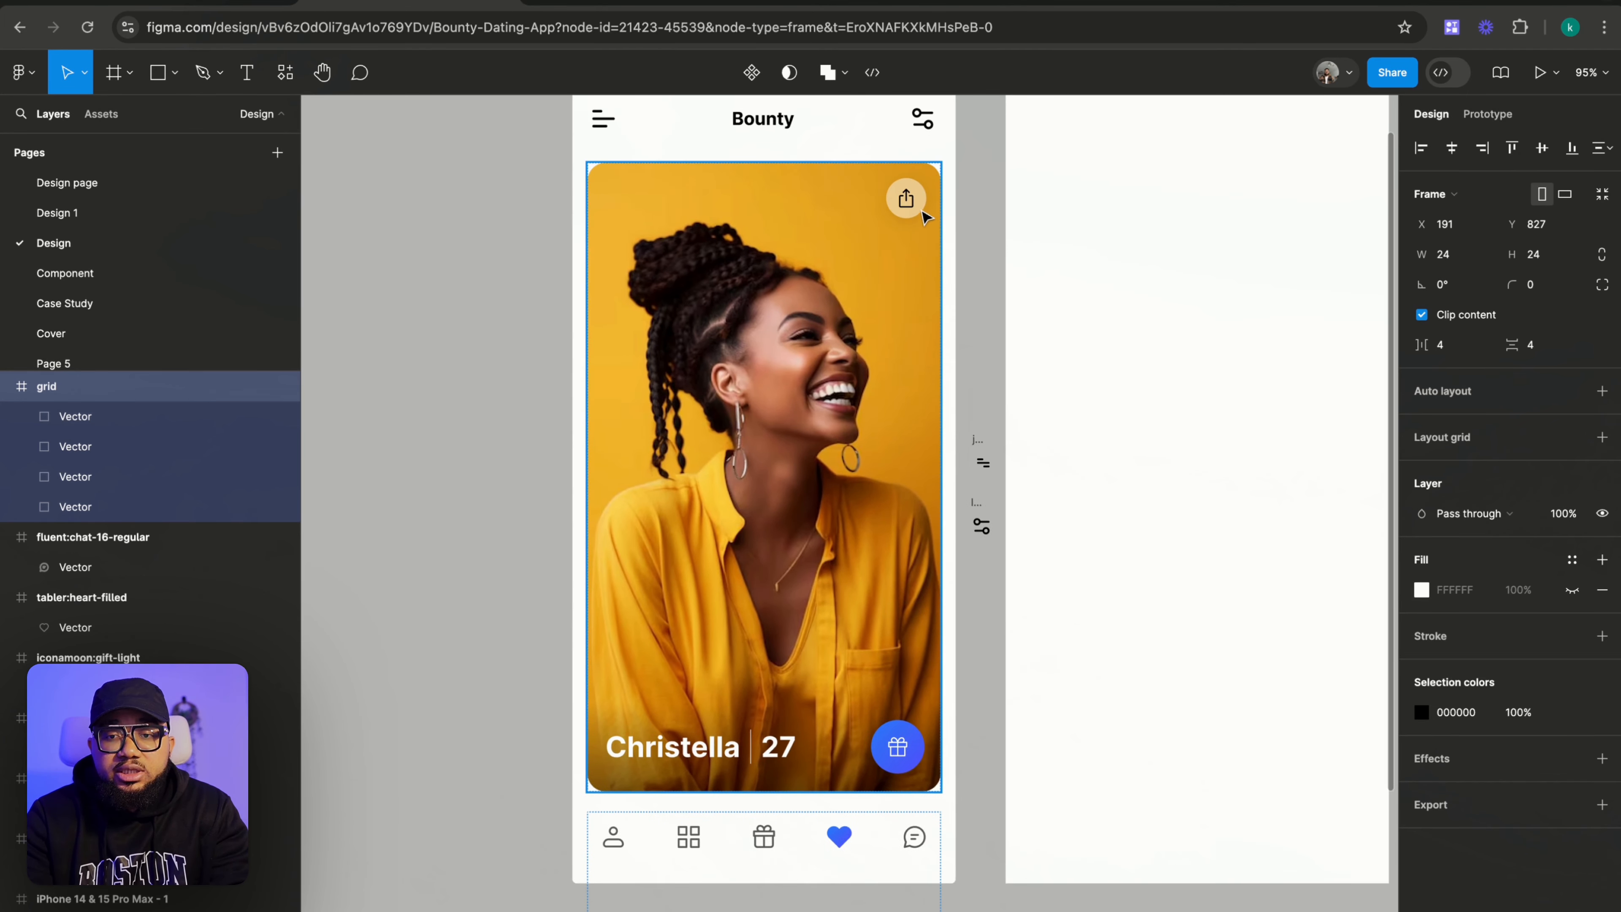
{"action": "scroll", "coordinate": [921, 211], "scroll_direction": "down", "scroll_amount": 10}
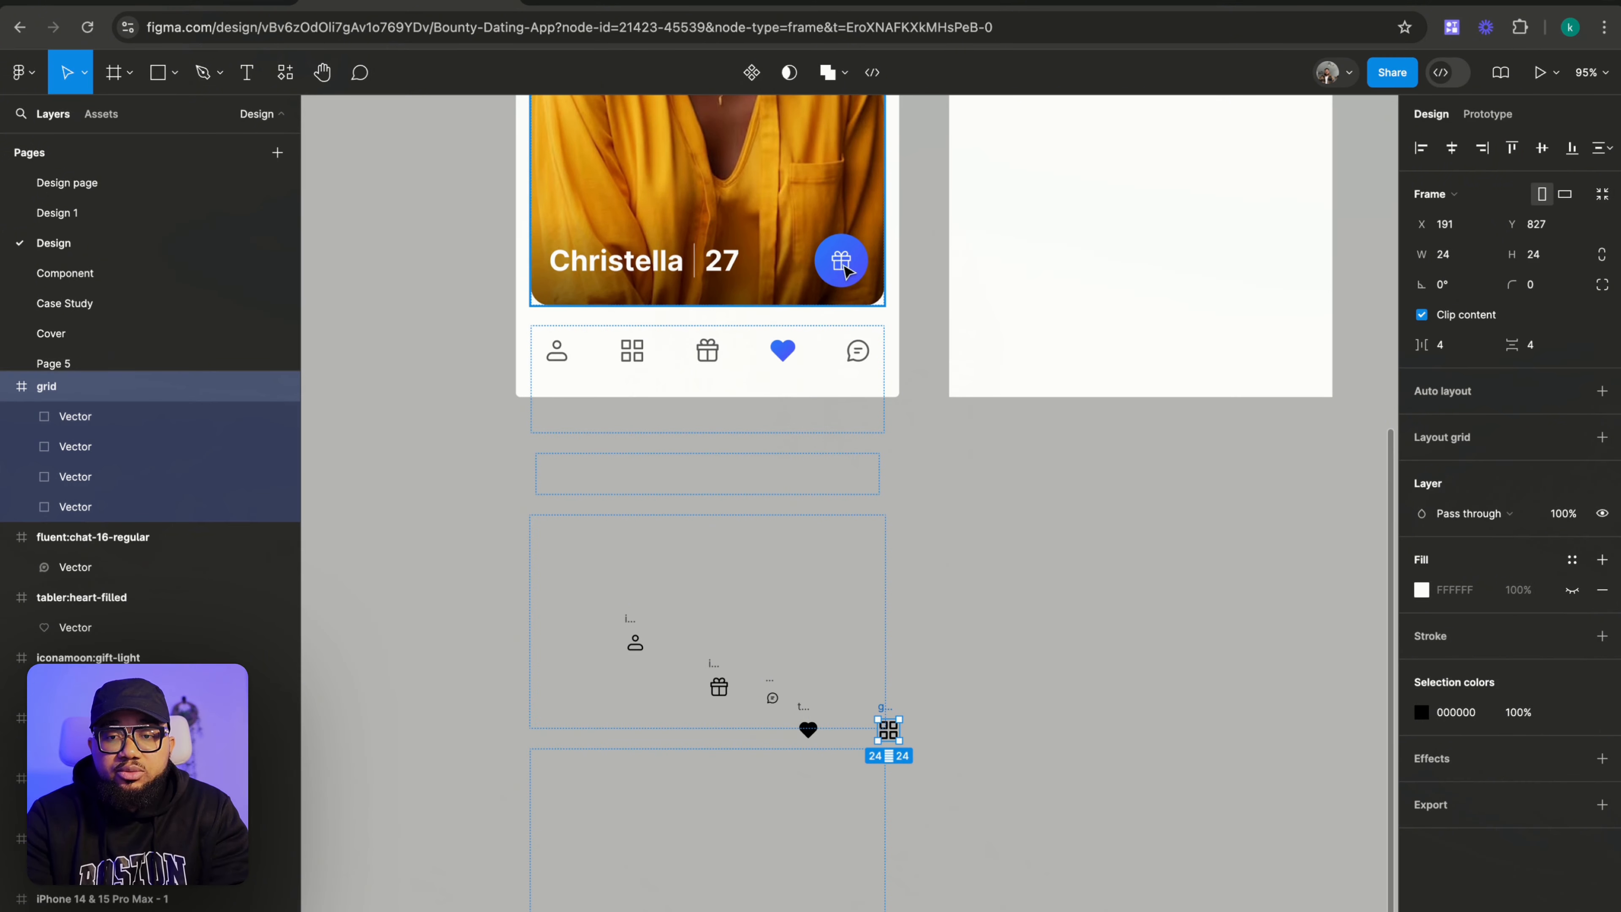
{"action": "scroll", "coordinate": [843, 276], "scroll_direction": "up", "scroll_amount": 5}
Deselect the grid icon and run the Iconify plugin again for another icon search.
{"action": "left_click", "coordinate": [1024, 663]}
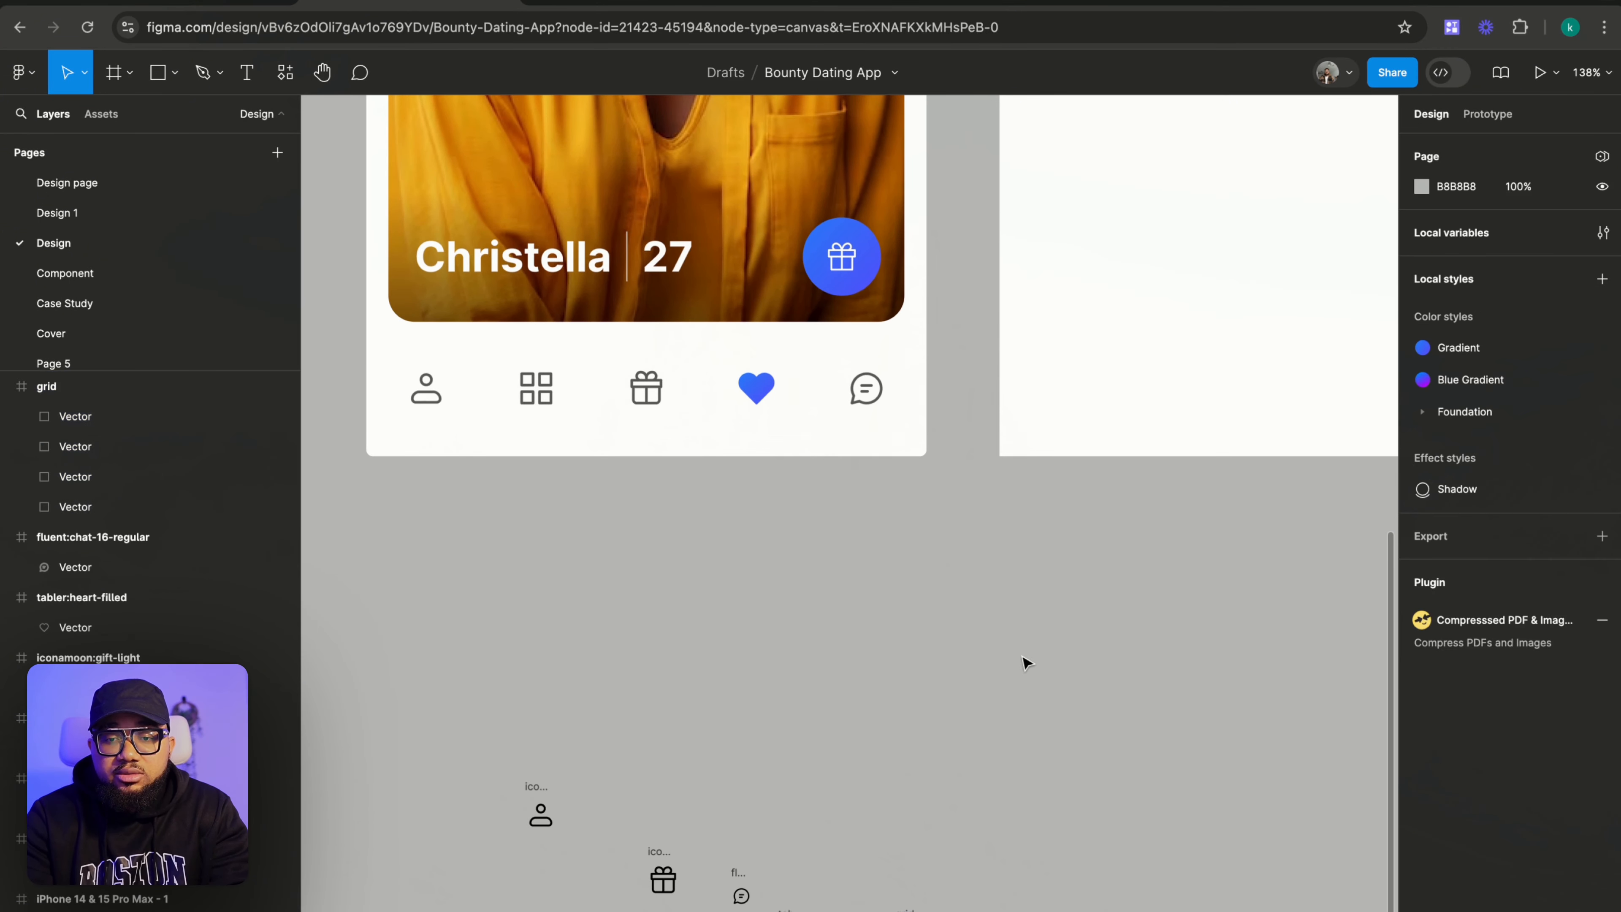
{"action": "right_click", "coordinate": [1021, 616]}
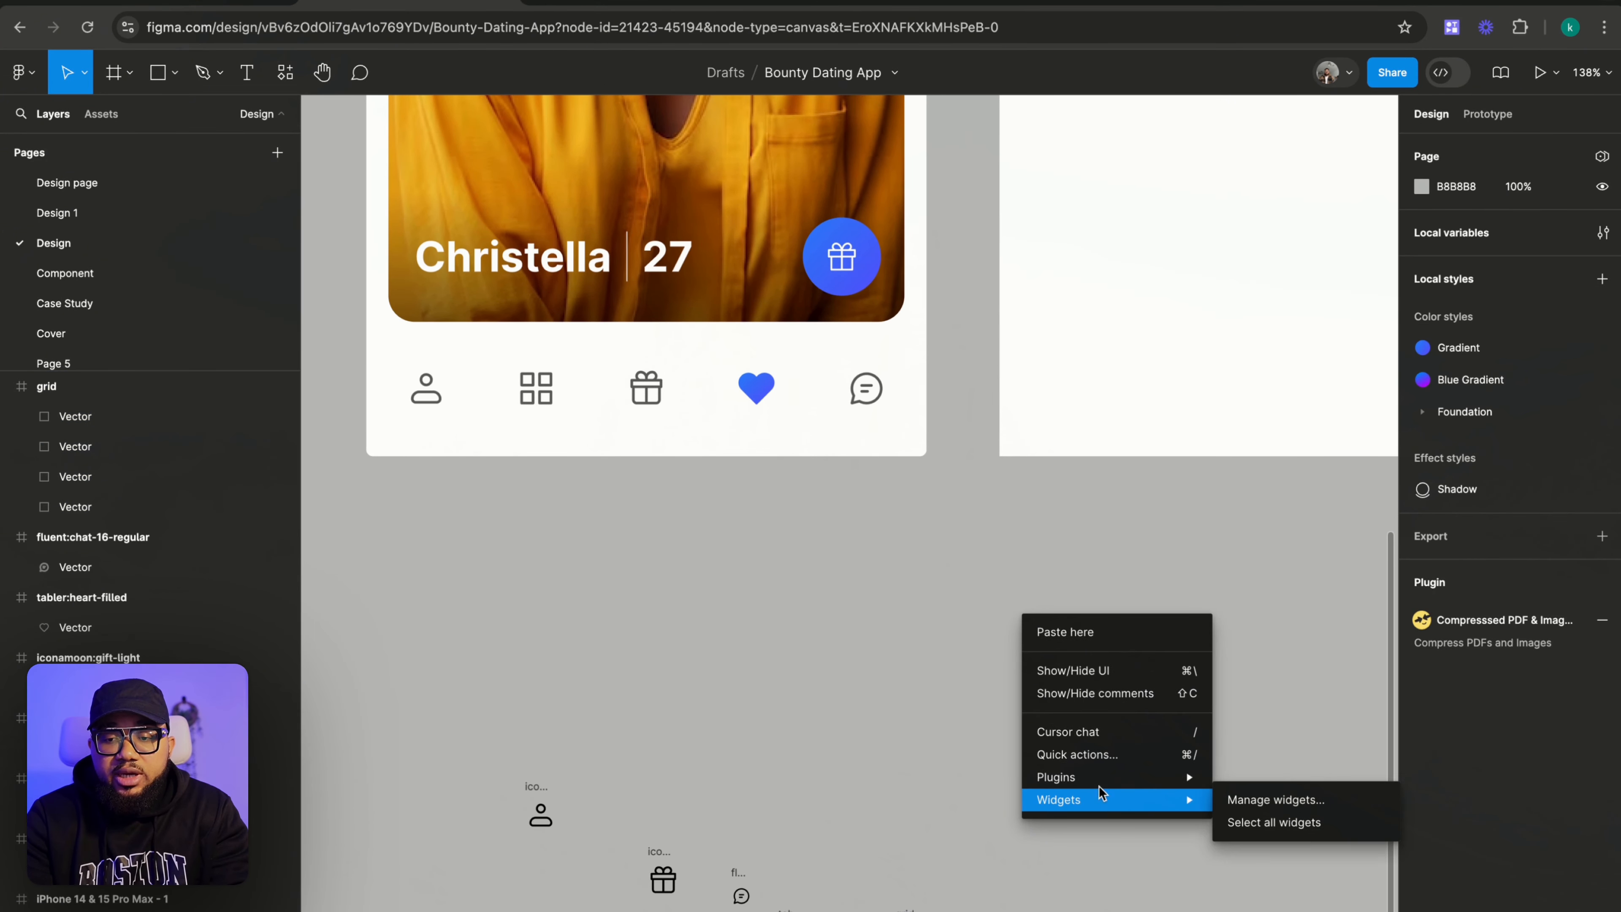
{"action": "mouse_move", "coordinate": [1085, 777]}
{"action": "left_click", "coordinate": [1248, 571]}
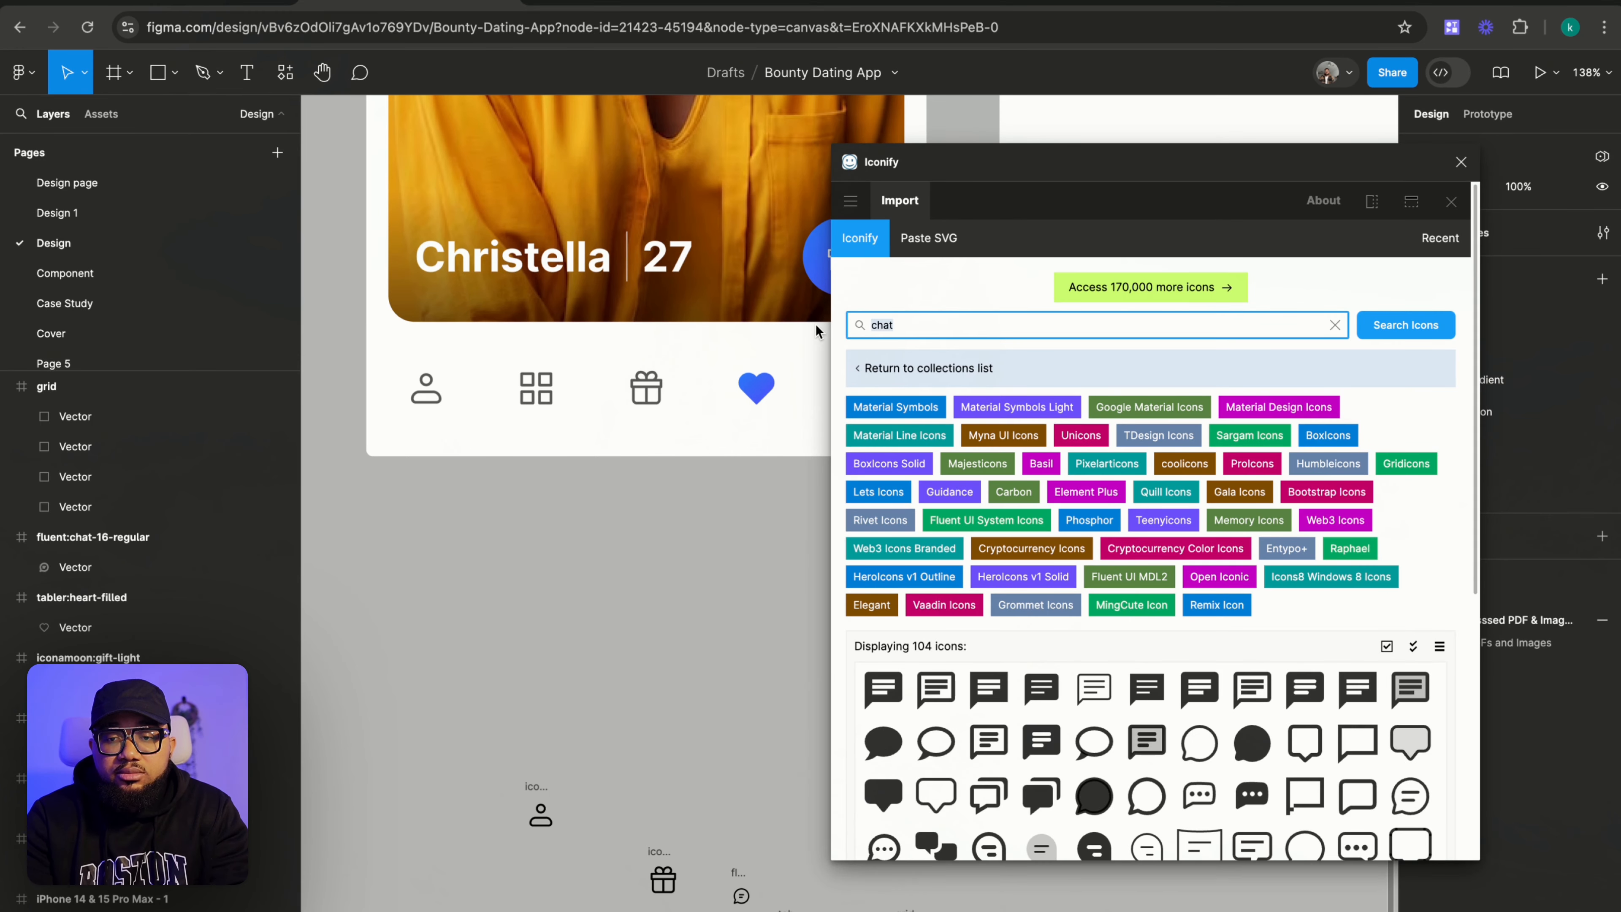
Search the Iconify icons for "share", place the icon-park-outline:share icon above the collected icons, and close Iconify.
{"action": "double_click", "coordinate": [892, 324]}
{"action": "type", "text": "share"}
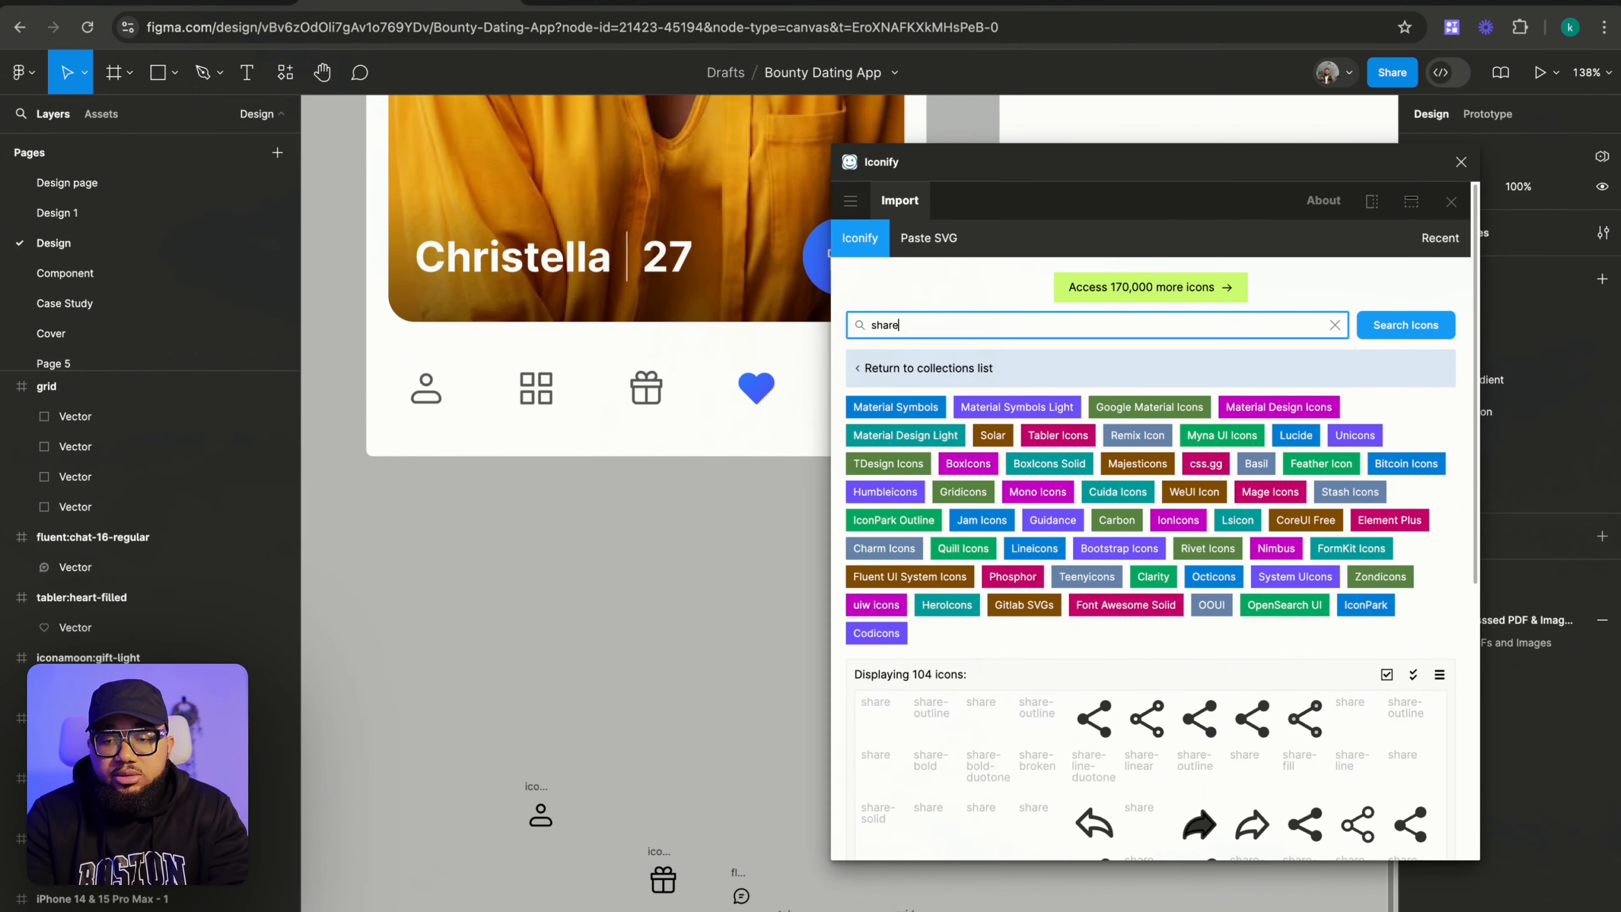
{"action": "scroll", "coordinate": [1140, 694], "scroll_direction": "down", "scroll_amount": 3}
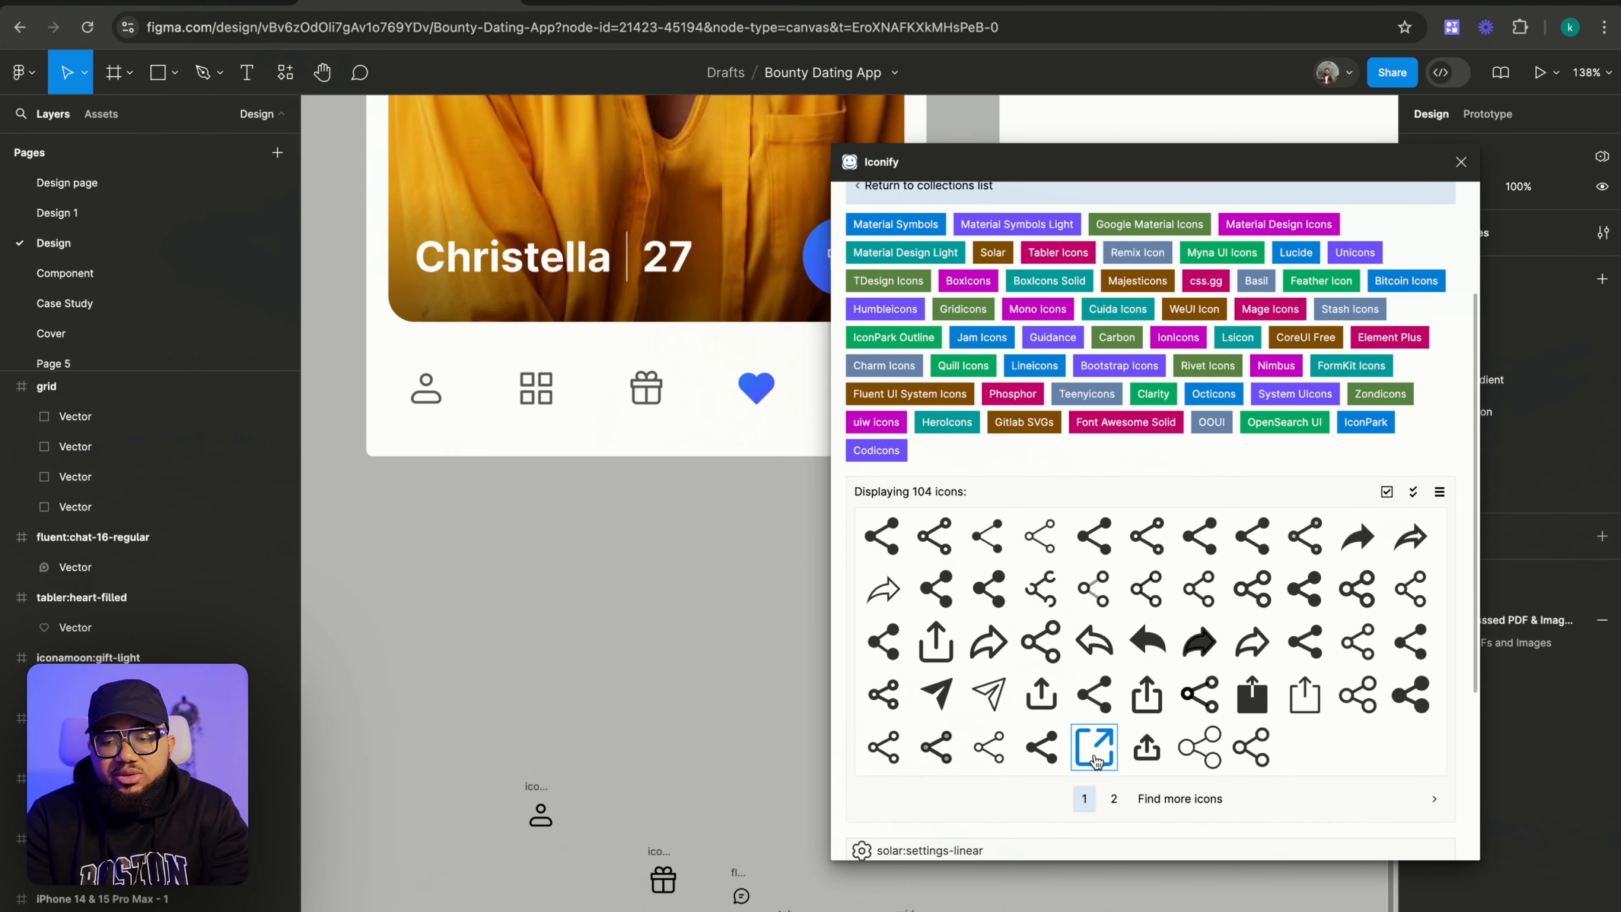
{"action": "left_click_drag", "start_coordinate": [1093, 760], "coordinate": [710, 679]}
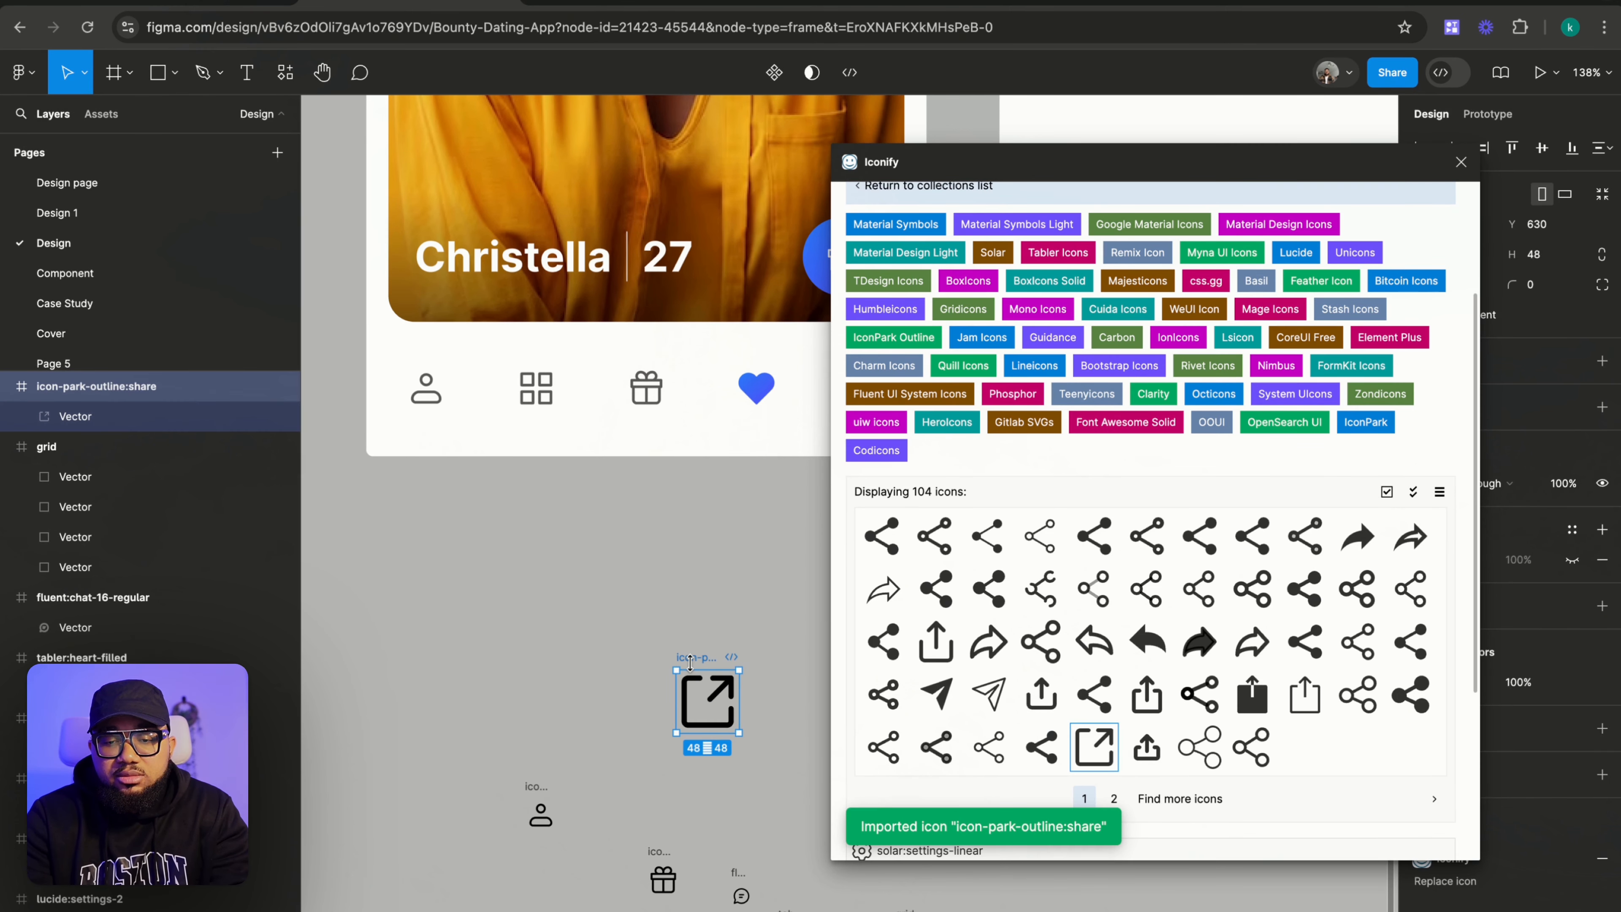
{"action": "left_click_drag", "start_coordinate": [690, 663], "coordinate": [630, 658]}
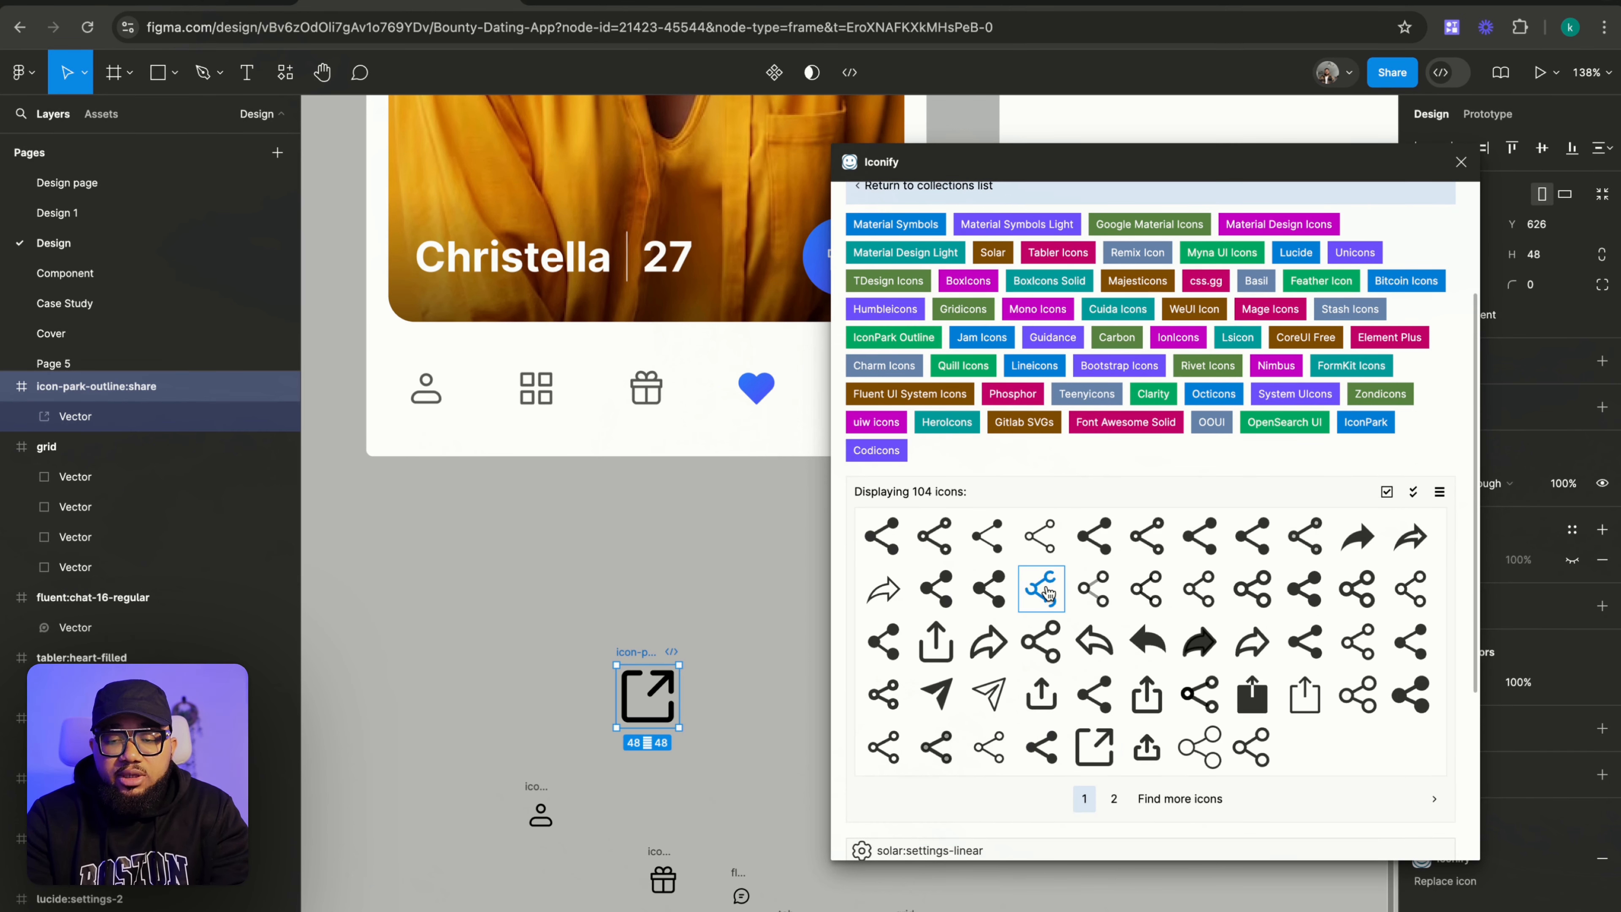
{"action": "scroll", "coordinate": [959, 498], "scroll_direction": "up", "scroll_amount": 4}
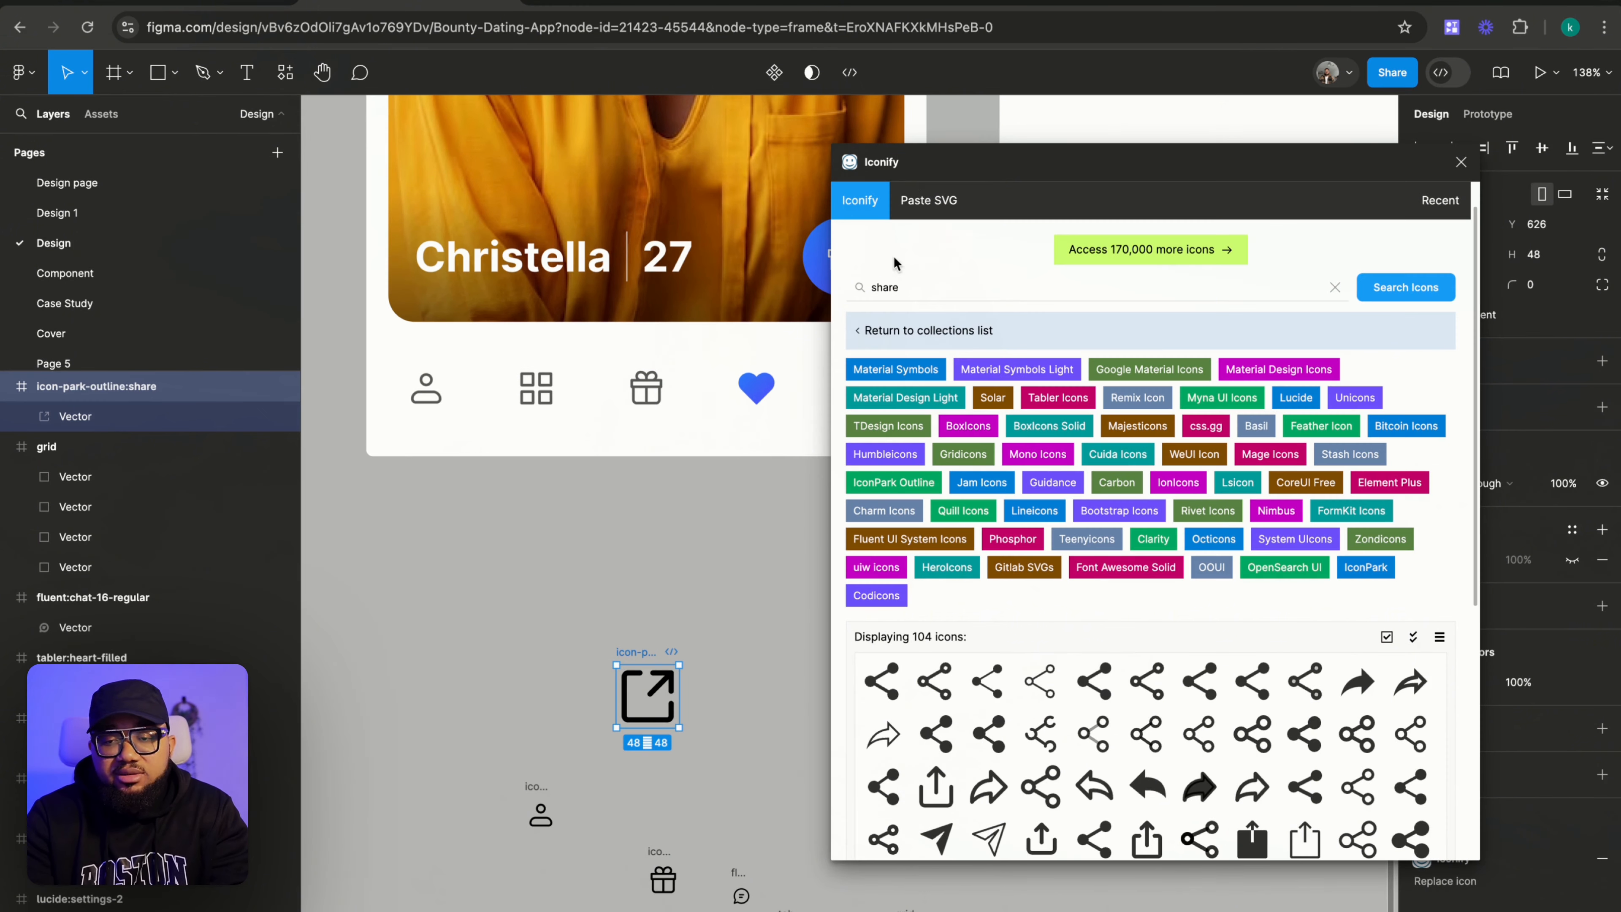
{"action": "left_click_drag", "start_coordinate": [1000, 175], "coordinate": [1141, 175]}
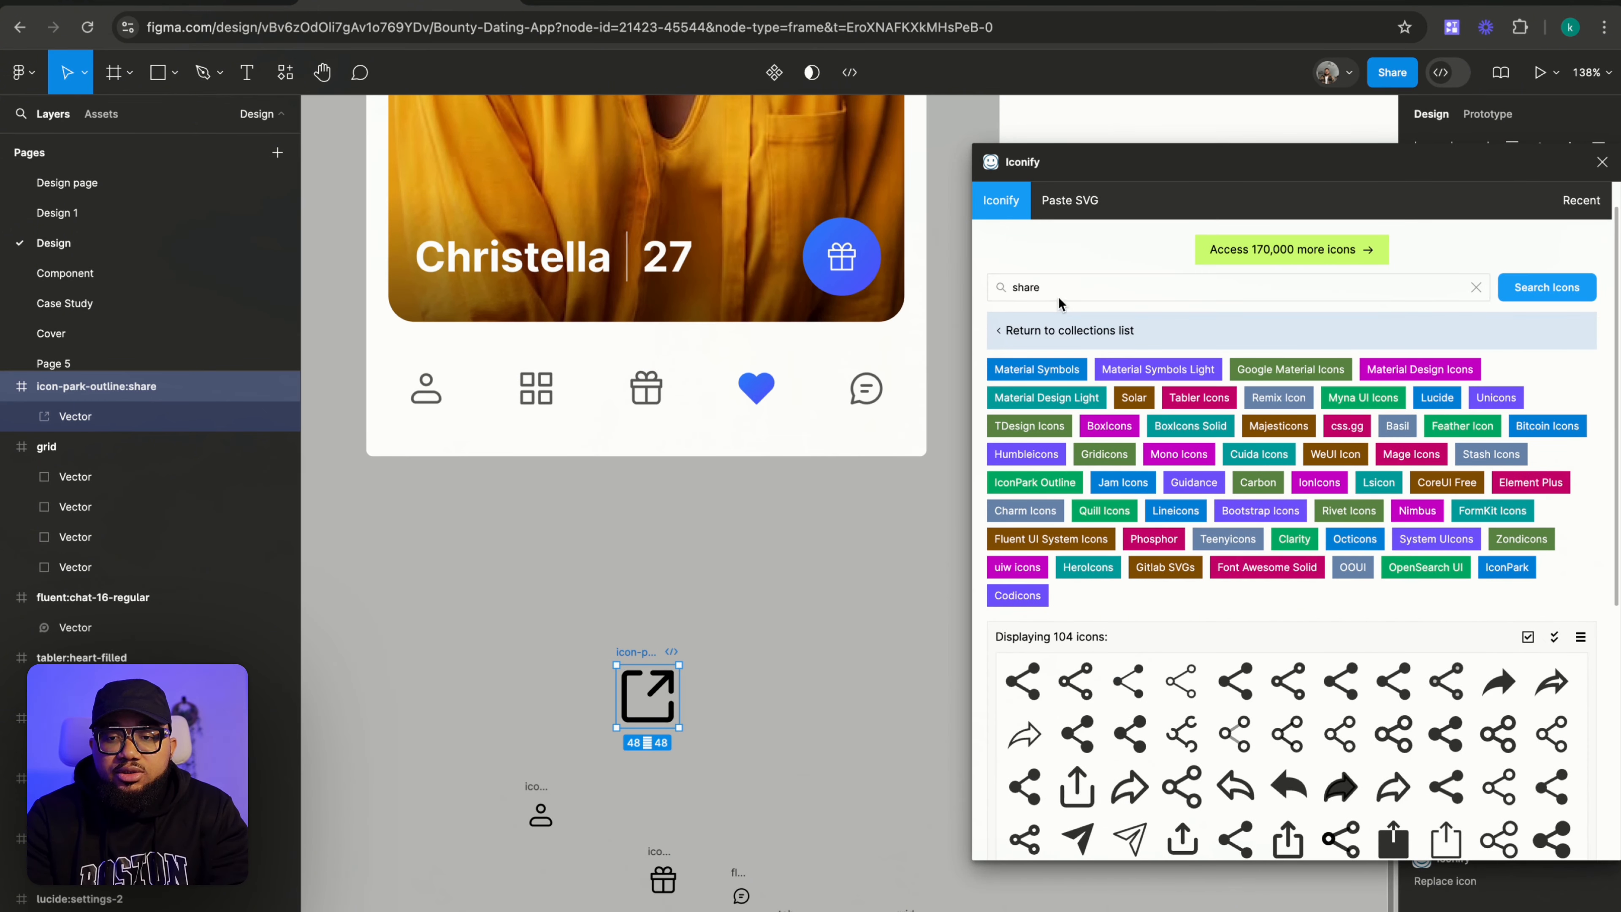
{"action": "double_click", "coordinate": [1027, 288]}
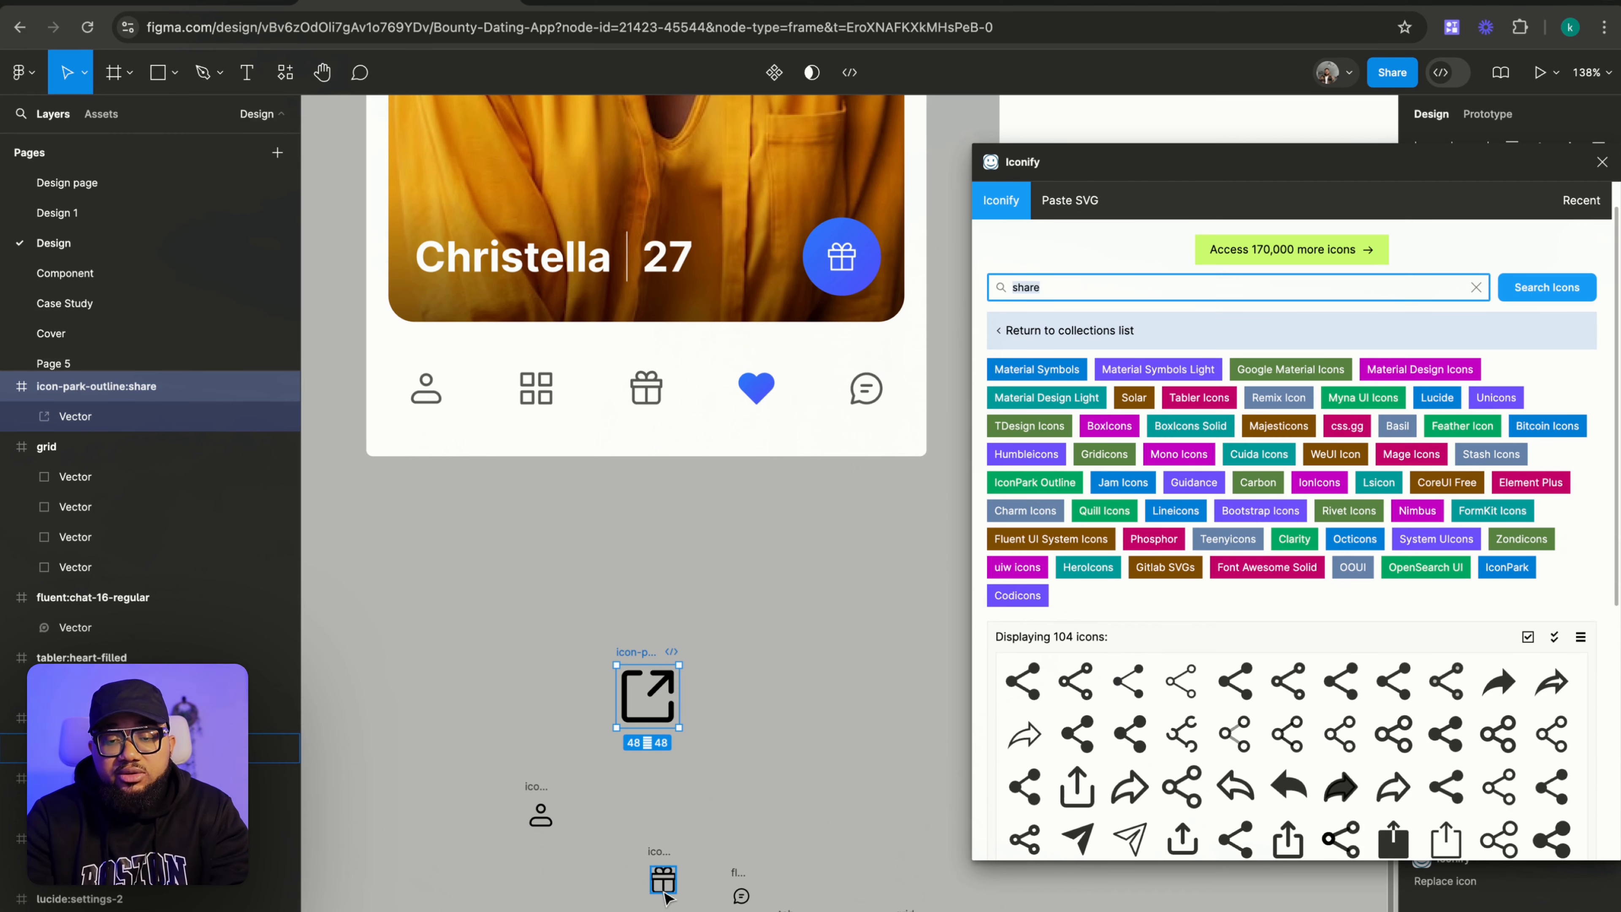
{"action": "left_click", "coordinate": [1602, 162]}
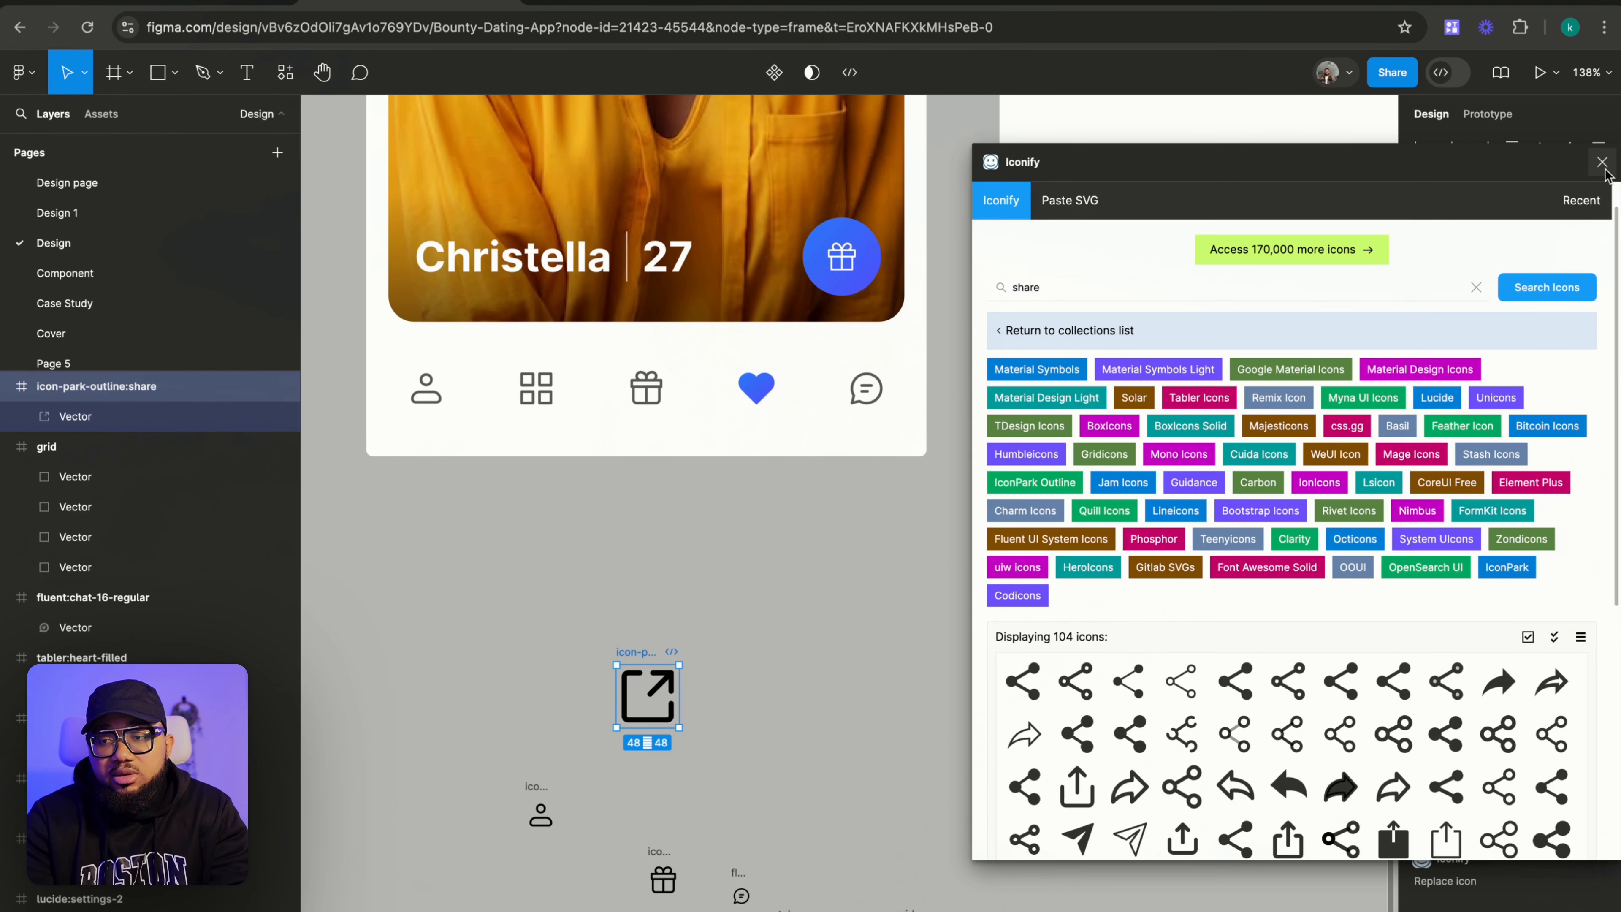
Move the gift and chat icons closer to the profile icon so they form a row.
{"action": "scroll", "coordinate": [859, 658], "scroll_direction": "down", "scroll_amount": 3}
{"action": "scroll", "coordinate": [860, 657], "scroll_direction": "left", "scroll_amount": 2}
{"action": "scroll", "coordinate": [687, 655], "scroll_direction": "up", "scroll_amount": 3}
{"action": "left_click", "coordinate": [815, 738]}
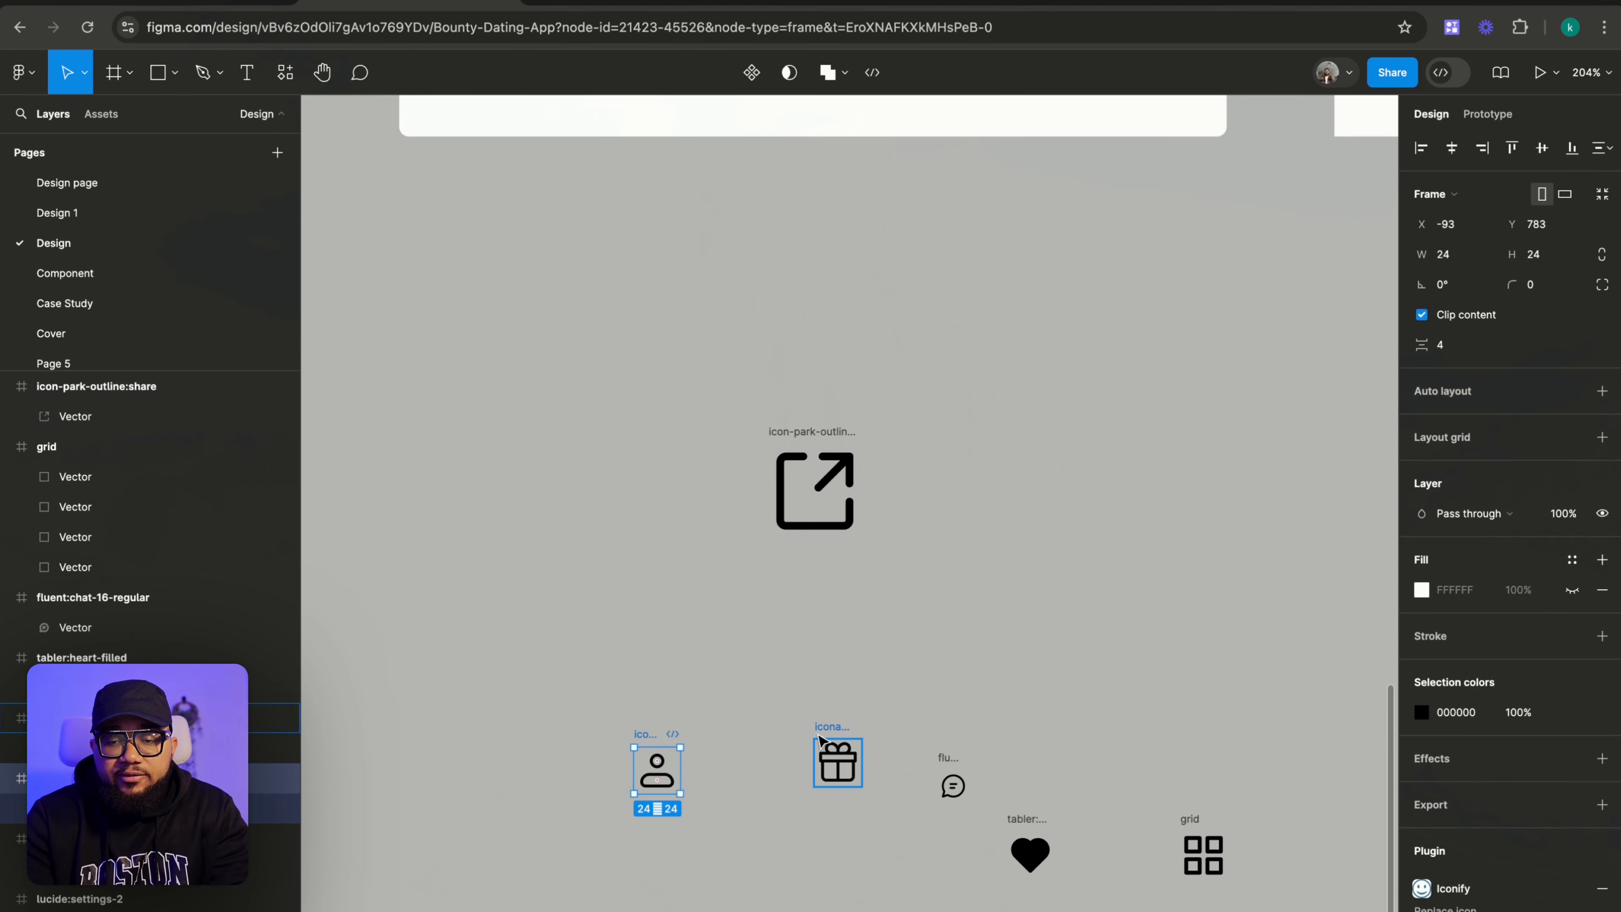
{"action": "left_click_drag", "start_coordinate": [815, 738], "coordinate": [734, 737]}
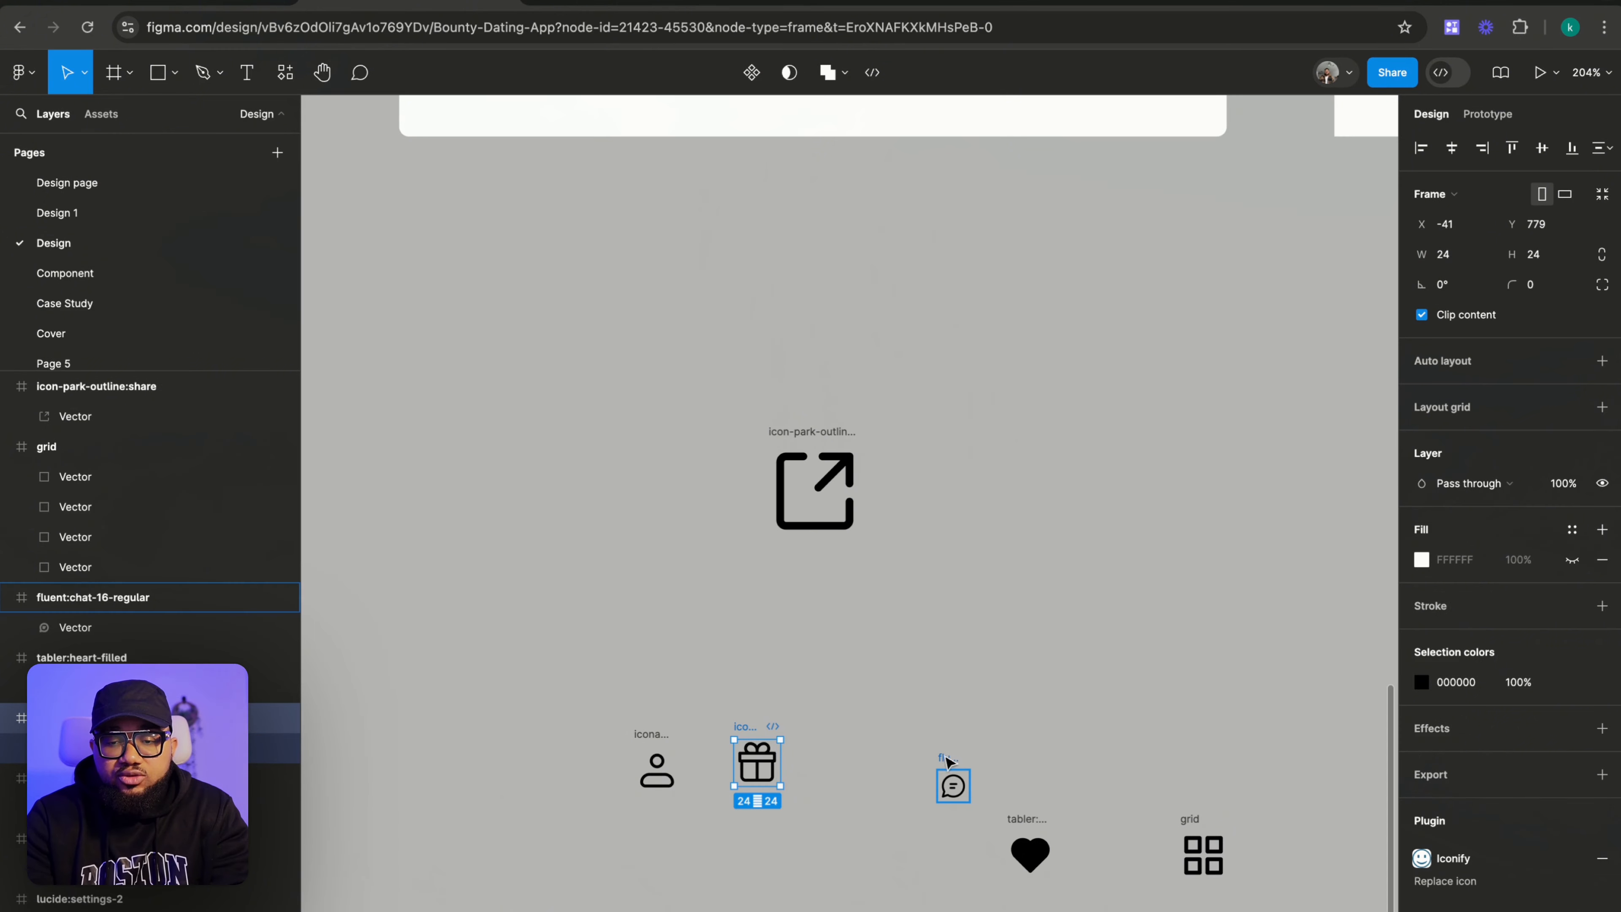
{"action": "left_click_drag", "start_coordinate": [939, 759], "coordinate": [863, 741]}
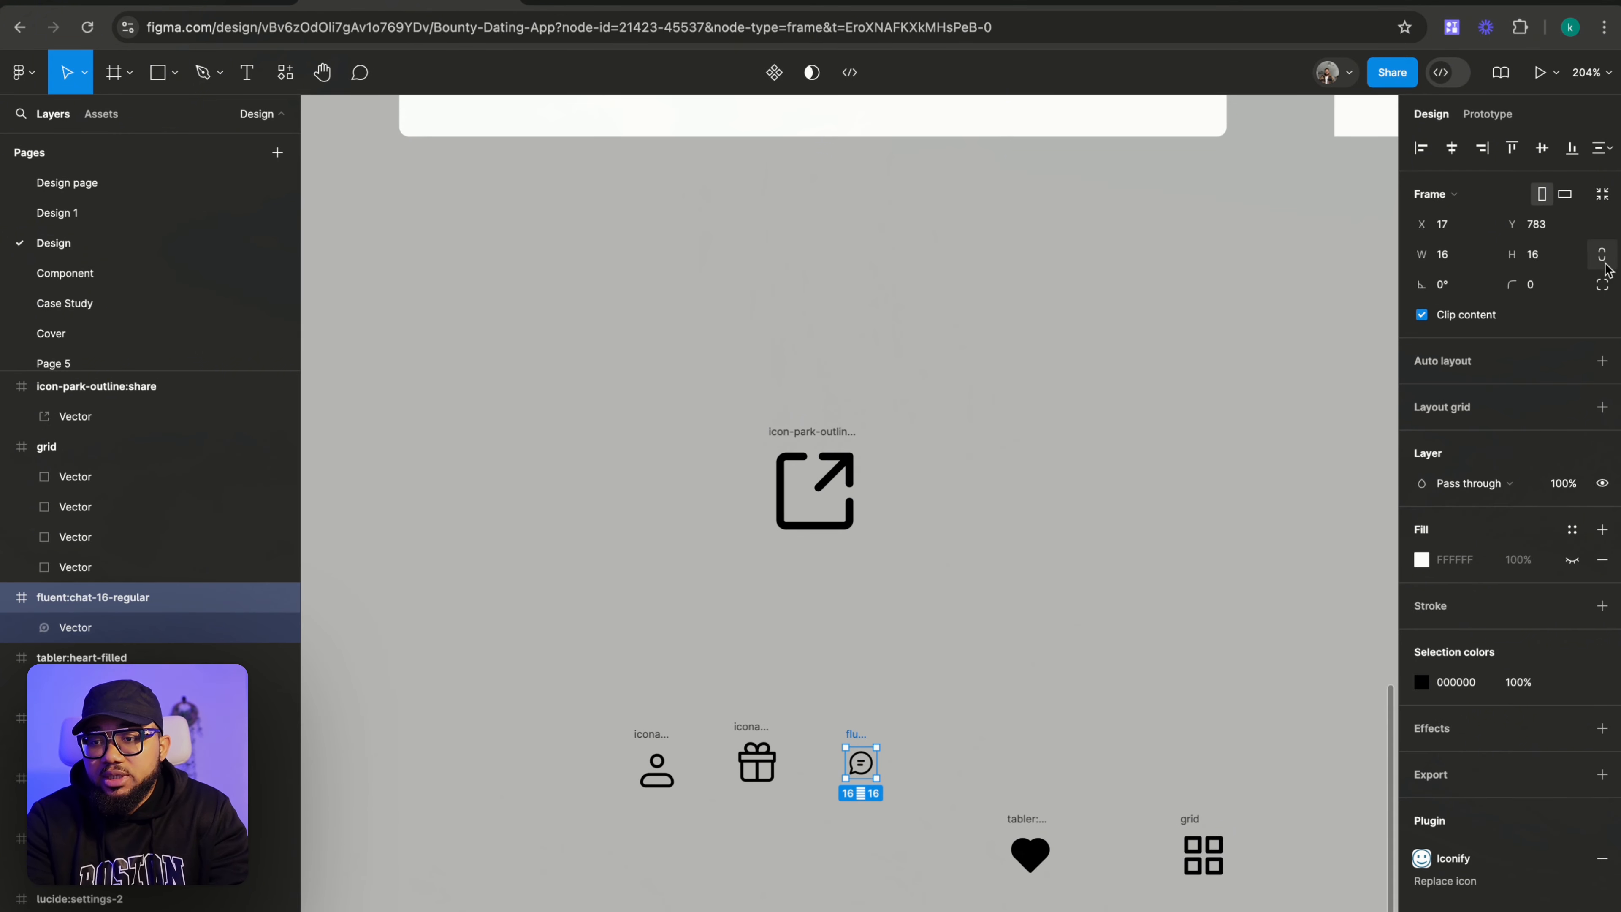
Resize the chat icon proportionally to a height of 24.
{"action": "left_click", "coordinate": [1545, 256]}
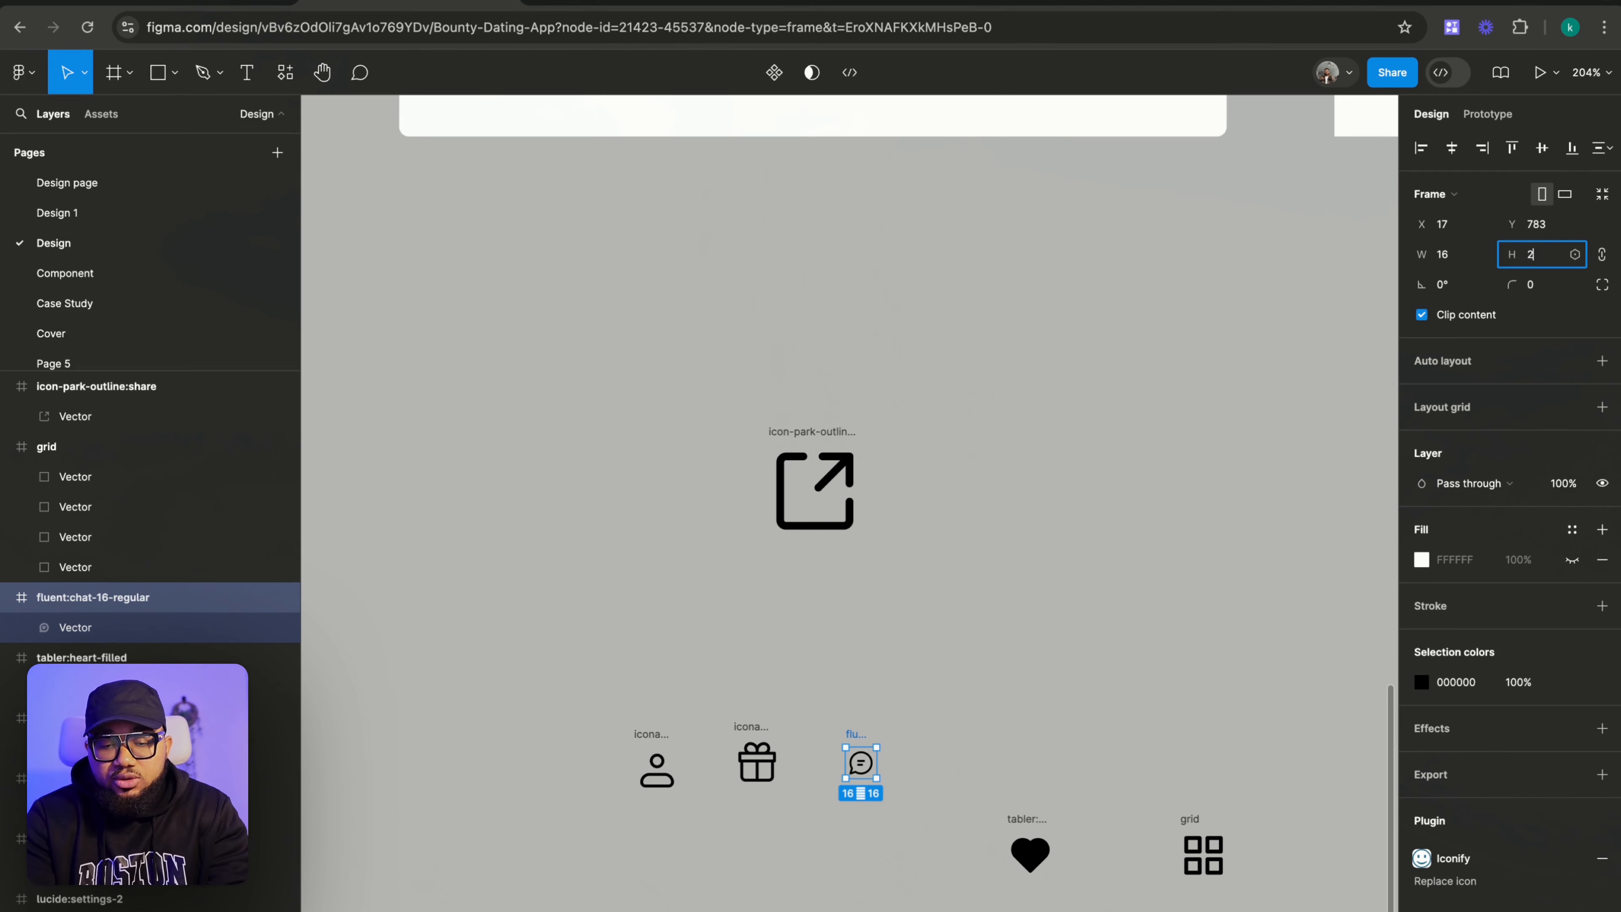
{"action": "type", "text": "24"}
{"action": "key", "text": "Return"}
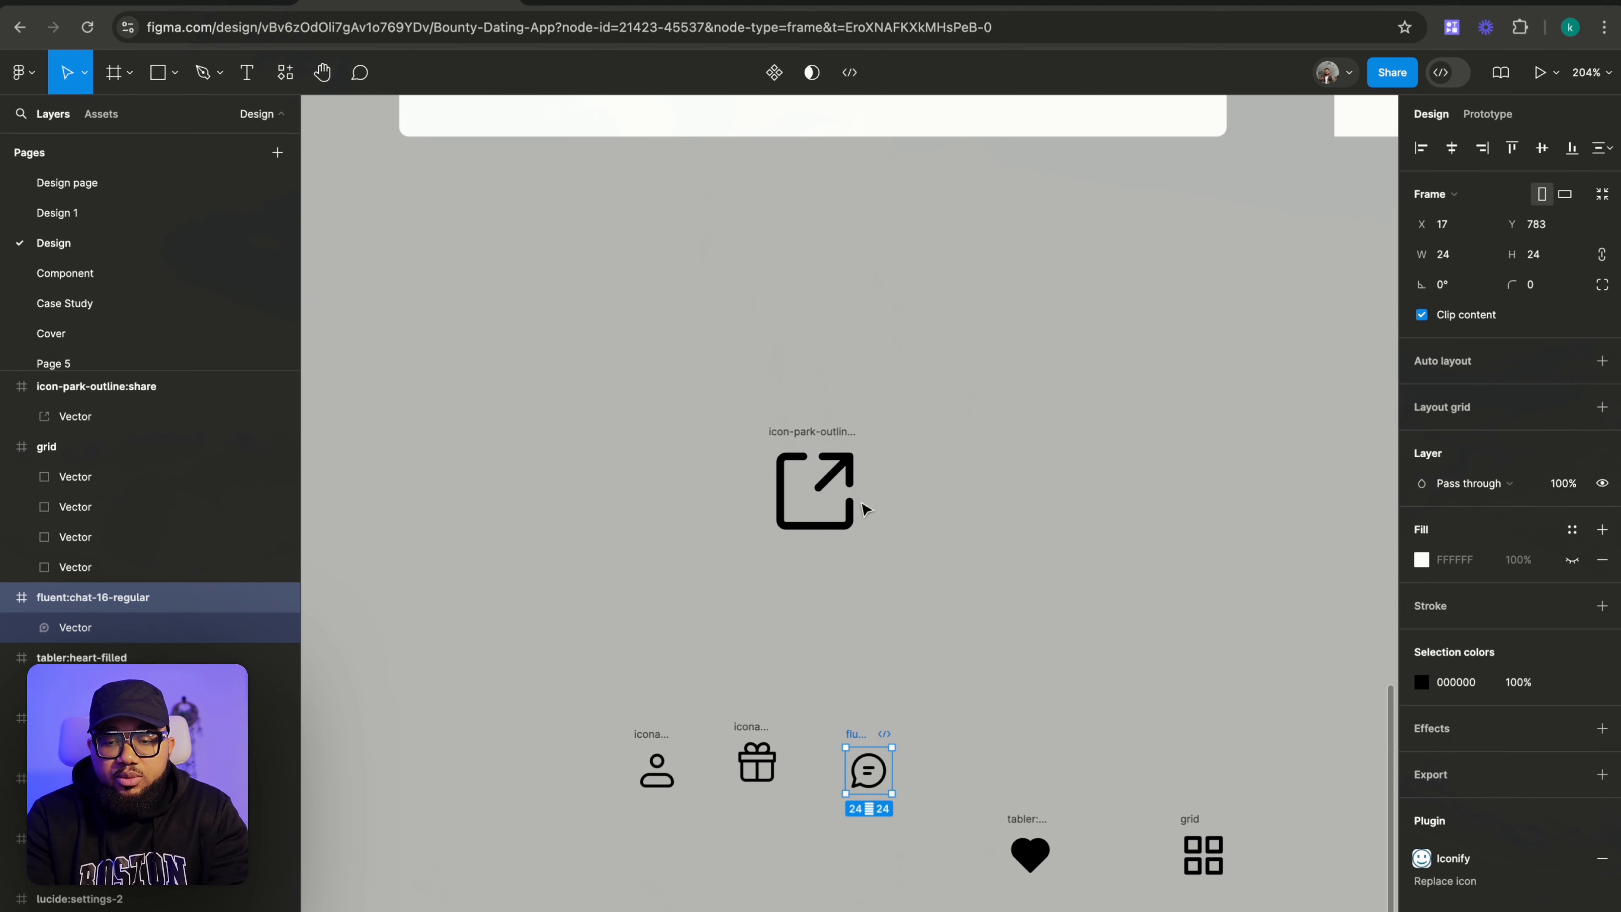
Bring the chat, heart and grid icons closer together in the row beside the gift icon.
{"action": "left_click_drag", "start_coordinate": [858, 744], "coordinate": [828, 736]}
{"action": "left_click_drag", "start_coordinate": [1014, 817], "coordinate": [930, 741]}
{"action": "left_click_drag", "start_coordinate": [1192, 838], "coordinate": [1027, 728]}
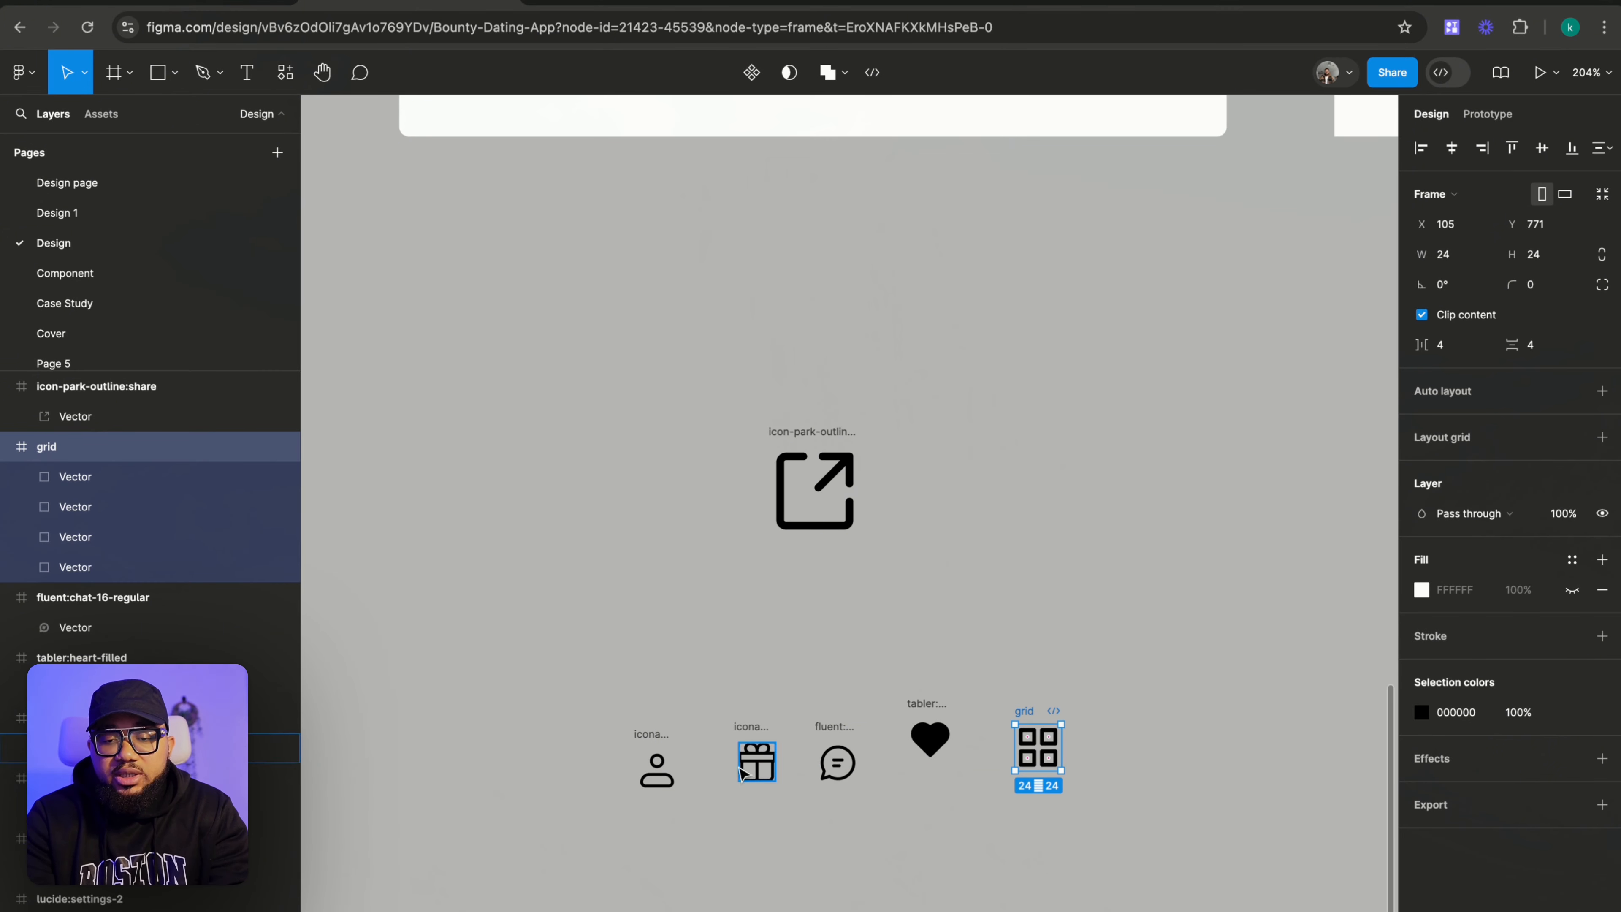
Set the stroke weight of all four squares in the grid icon to 1.5.
{"action": "double_click", "coordinate": [1055, 759]}
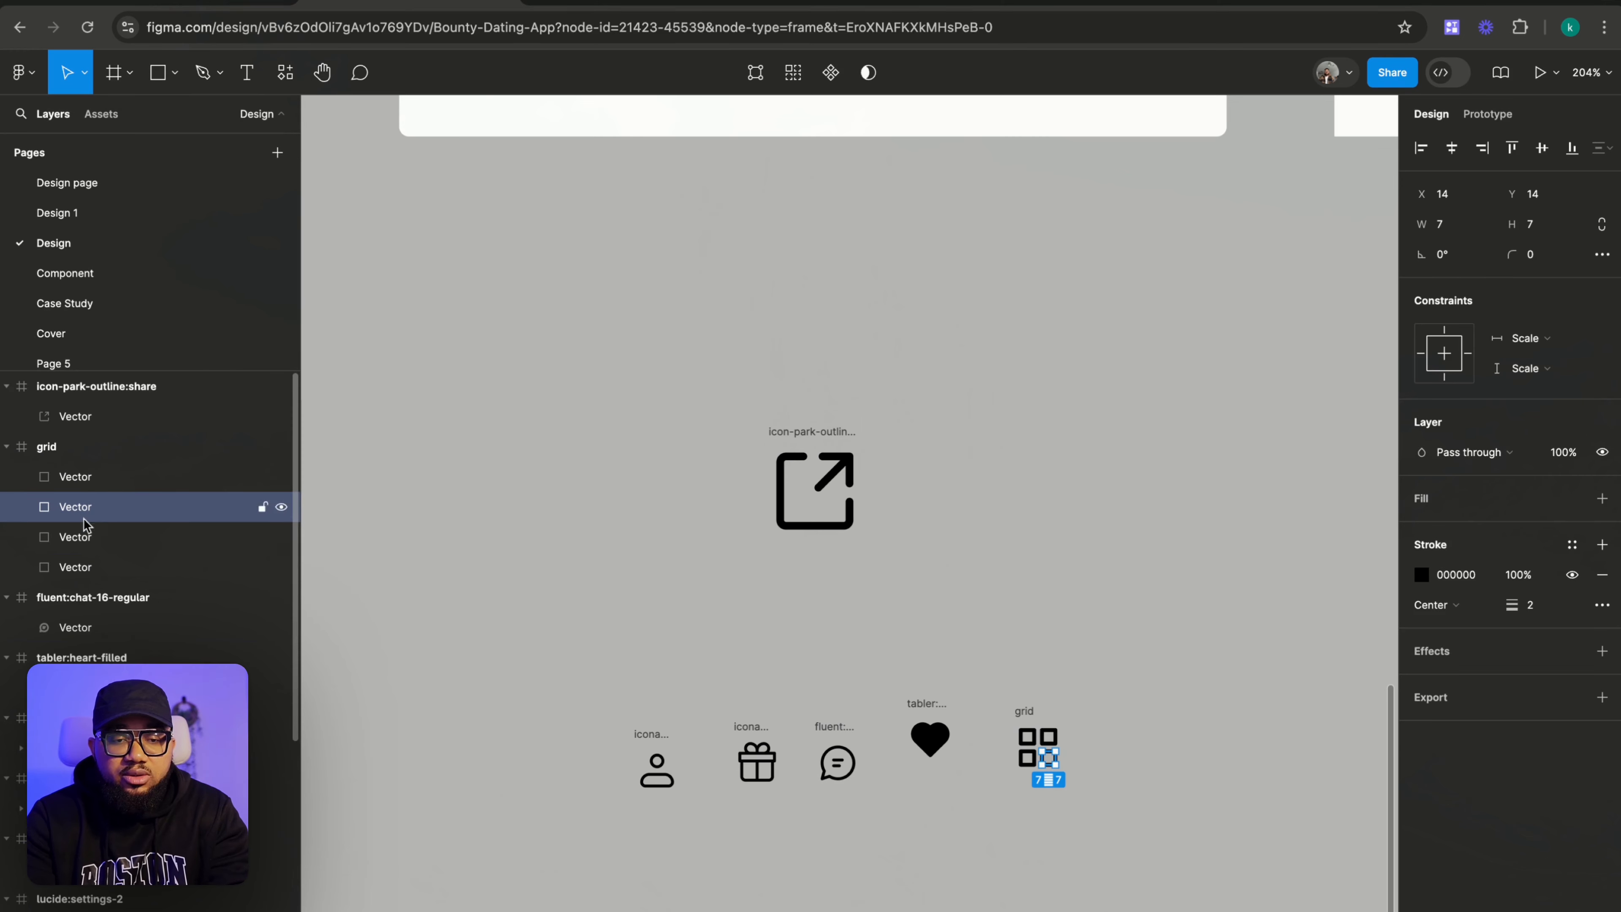
{"action": "left_click", "coordinate": [87, 550], "text": "shift"}
{"action": "left_click", "coordinate": [105, 476], "text": "shift"}
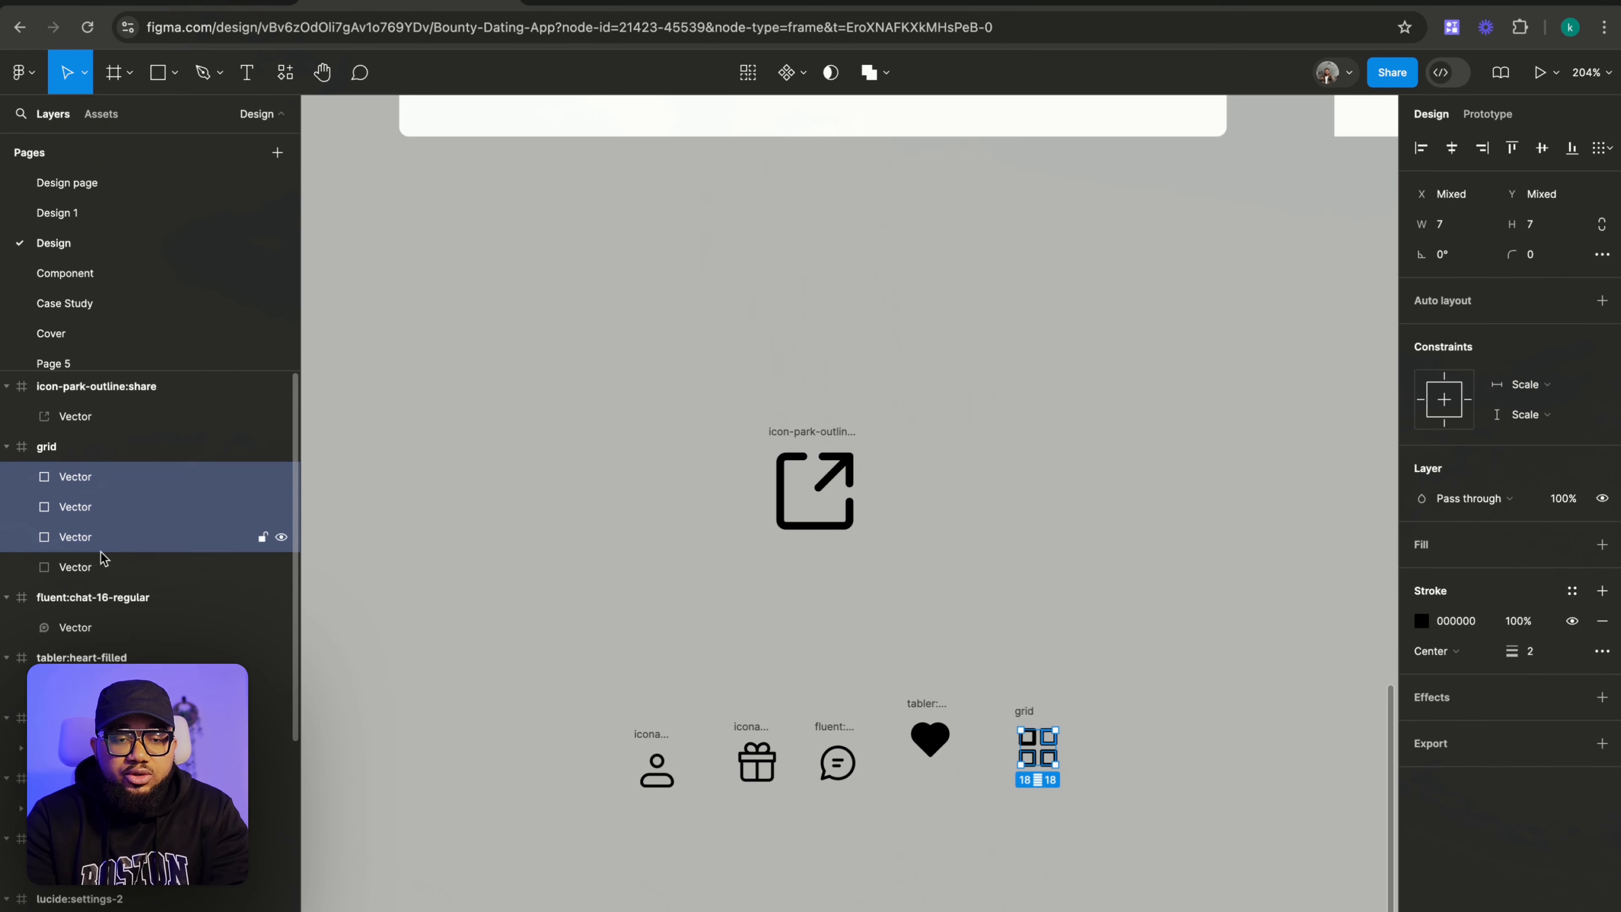
{"action": "left_click", "coordinate": [101, 567], "text": "shift"}
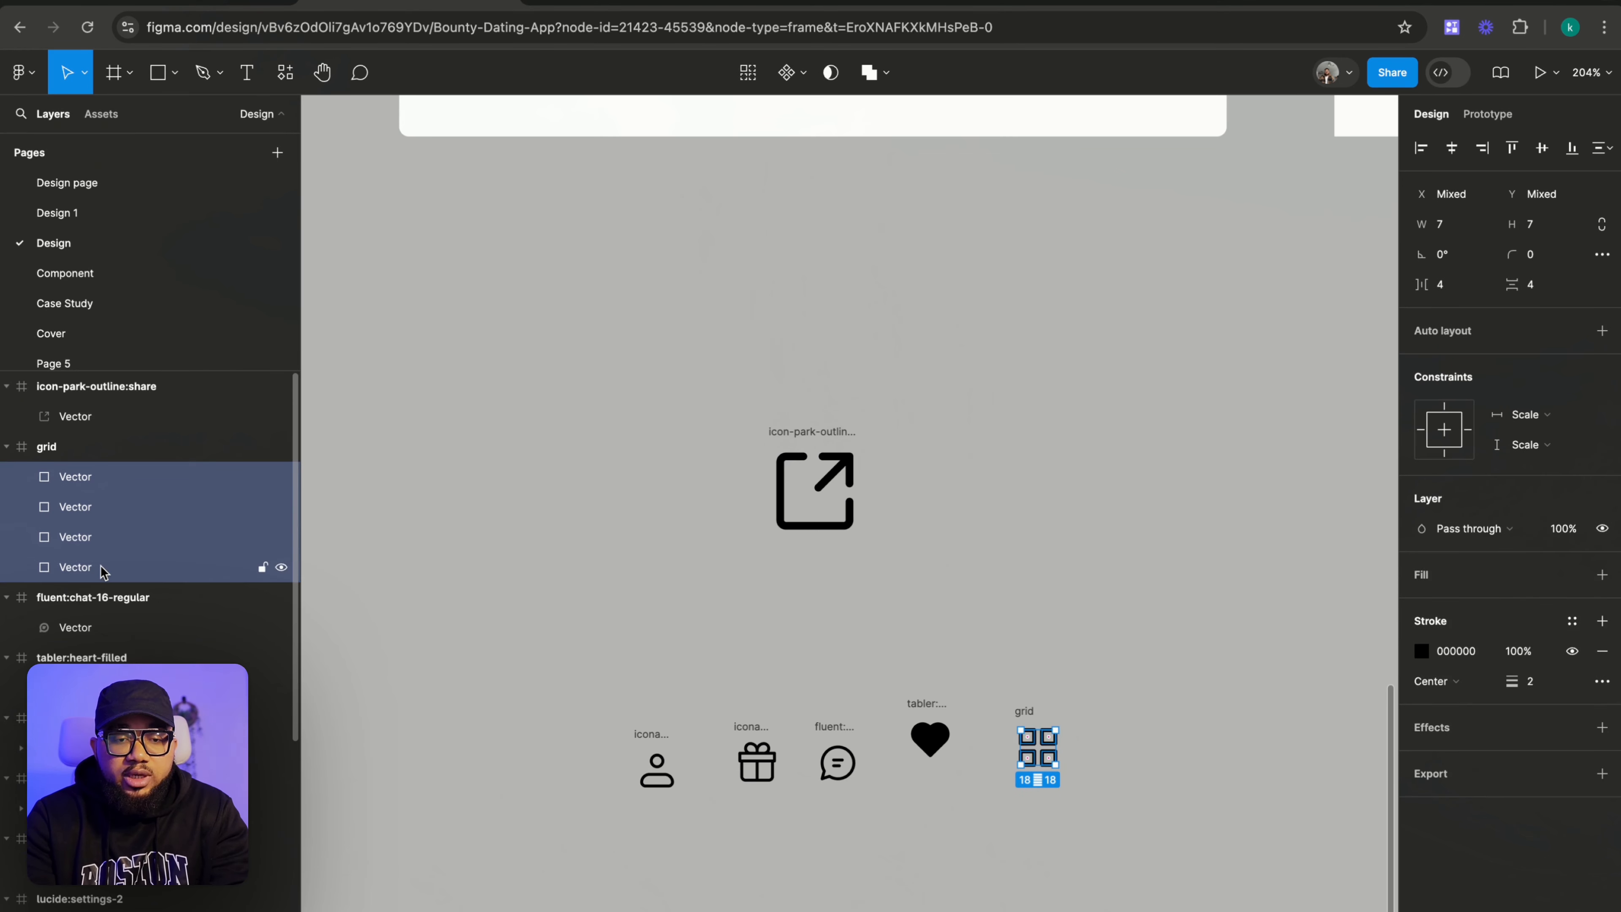
{"action": "left_click", "coordinate": [1538, 686]}
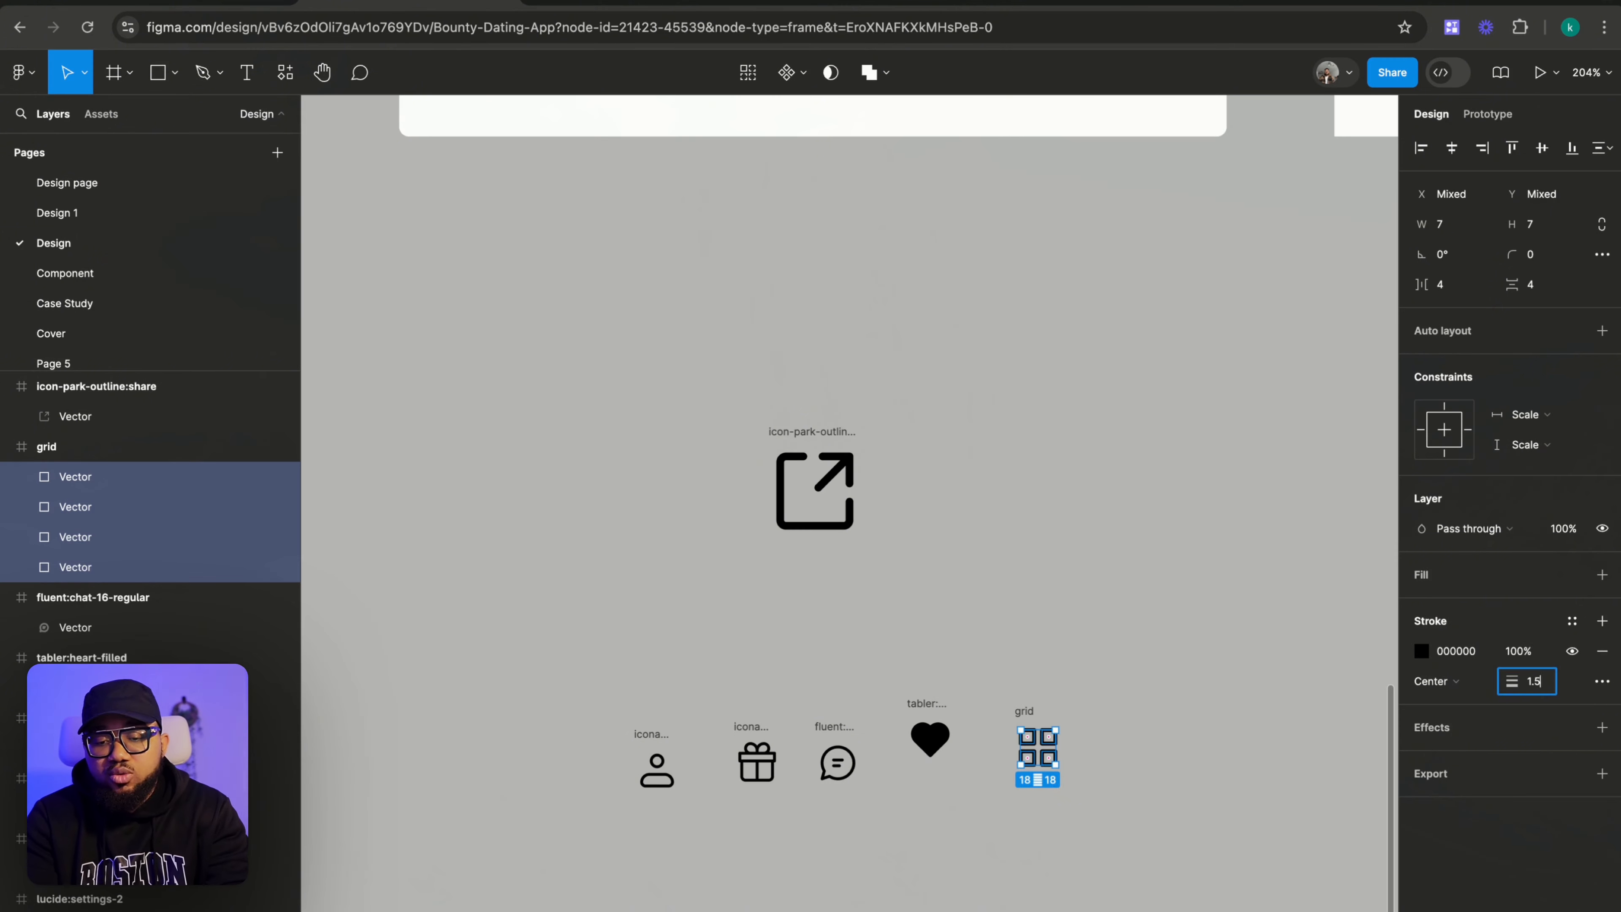
{"action": "left_click", "coordinate": [1079, 837]}
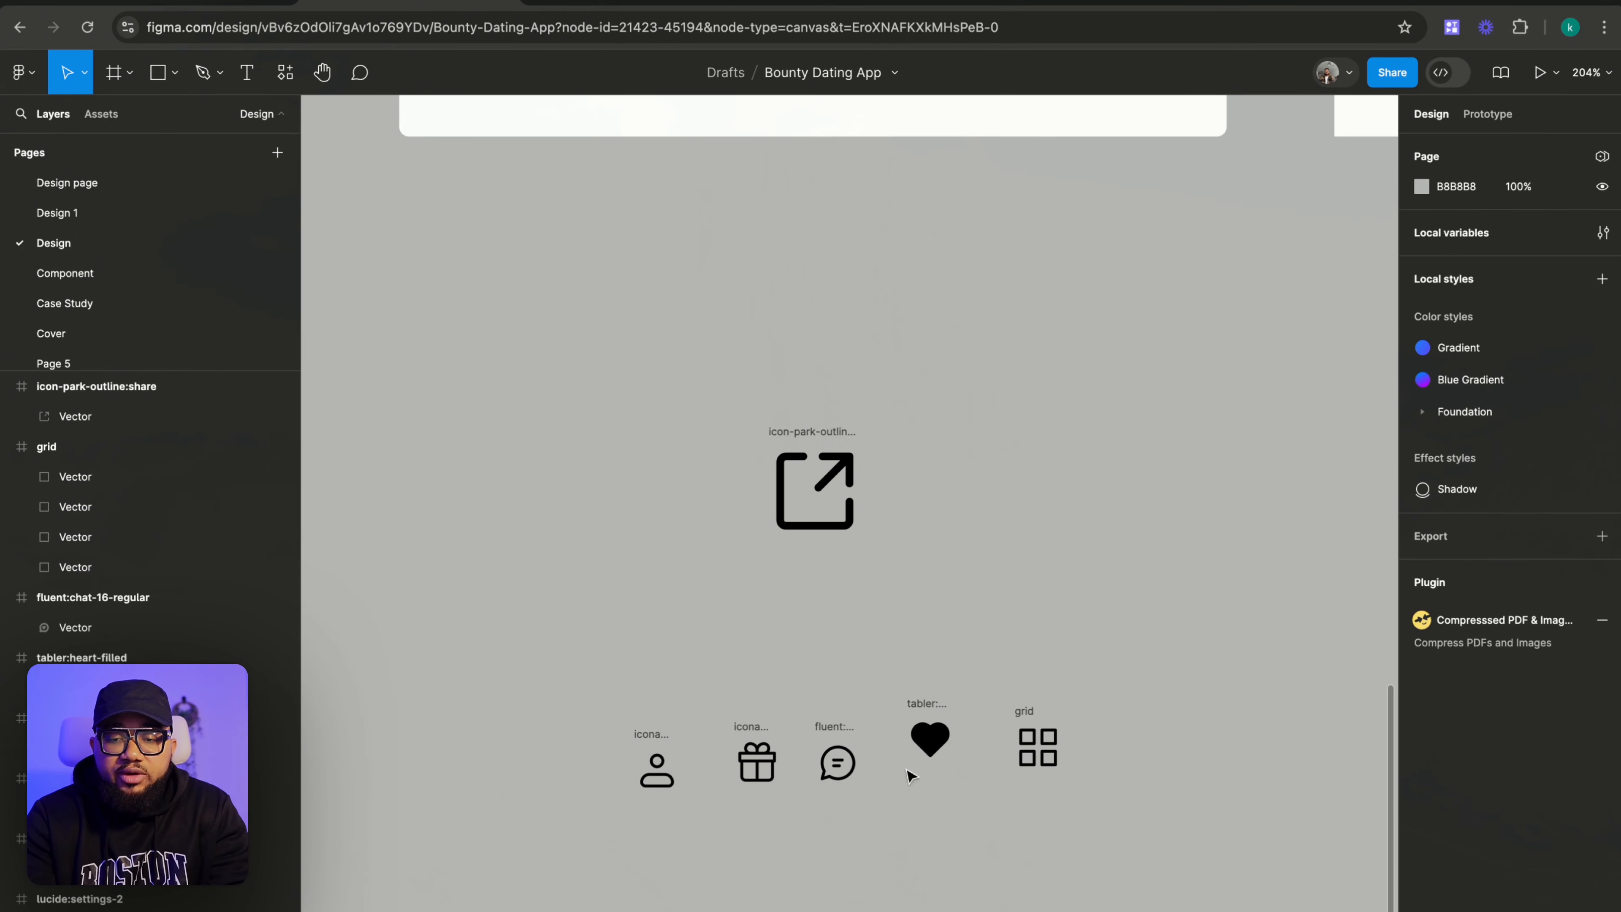
Combine the profile, gift, chat, heart and grid icons into a horizontal auto layout frame with Auto spacing.
{"action": "left_click_drag", "start_coordinate": [500, 658], "coordinate": [1203, 842]}
{"action": "key", "text": "shift+a"}
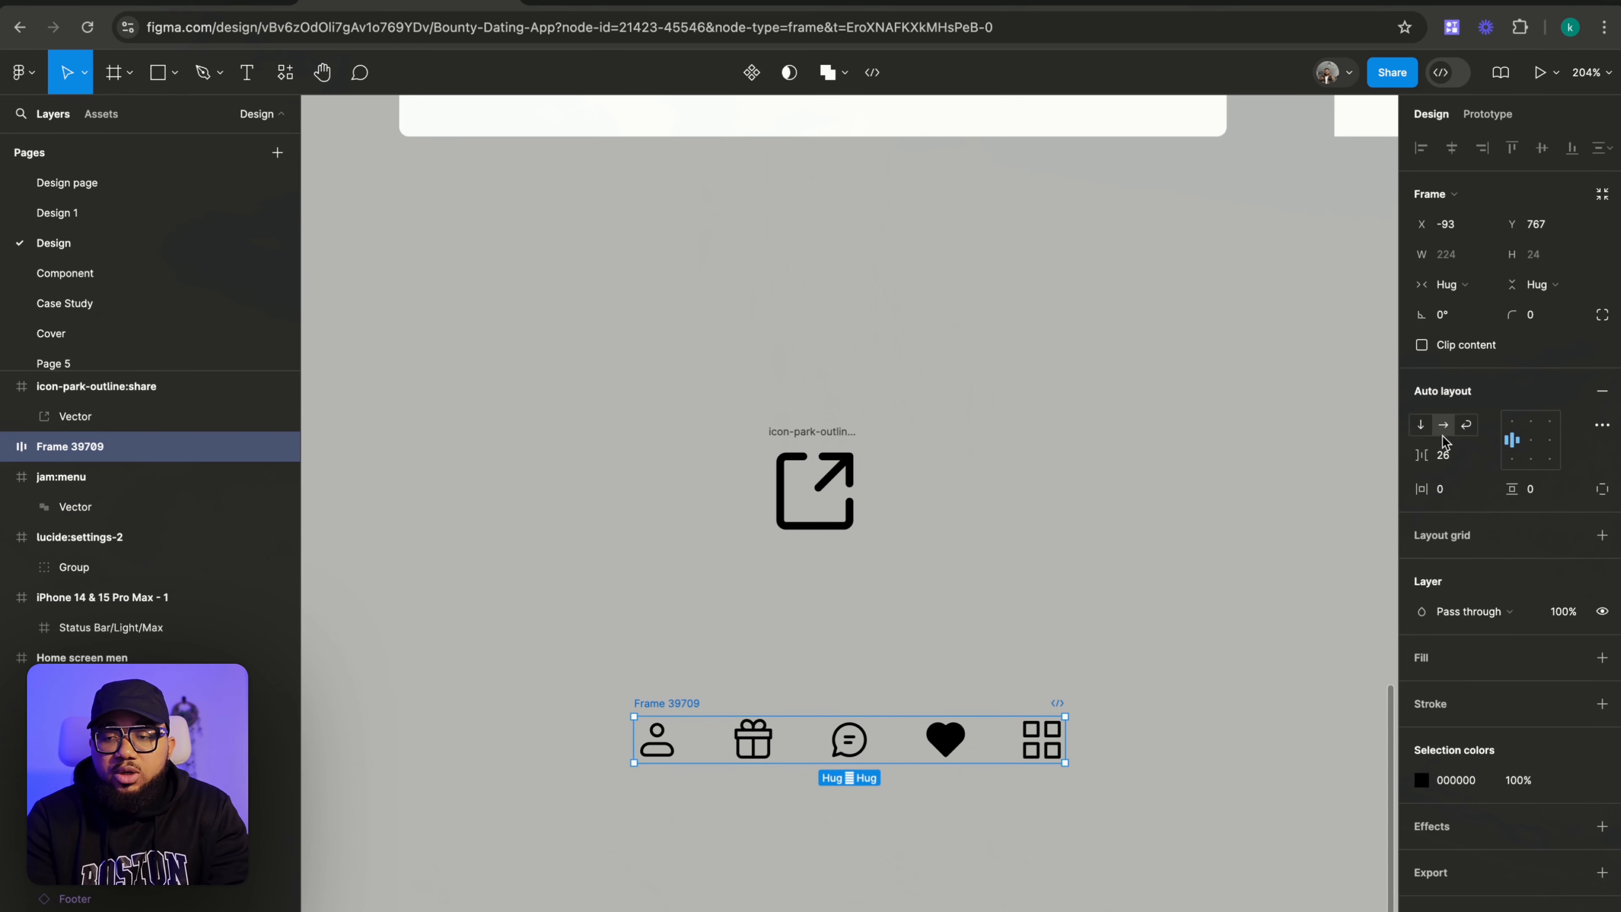
{"action": "left_click", "coordinate": [1484, 458]}
{"action": "left_click", "coordinate": [1480, 463]}
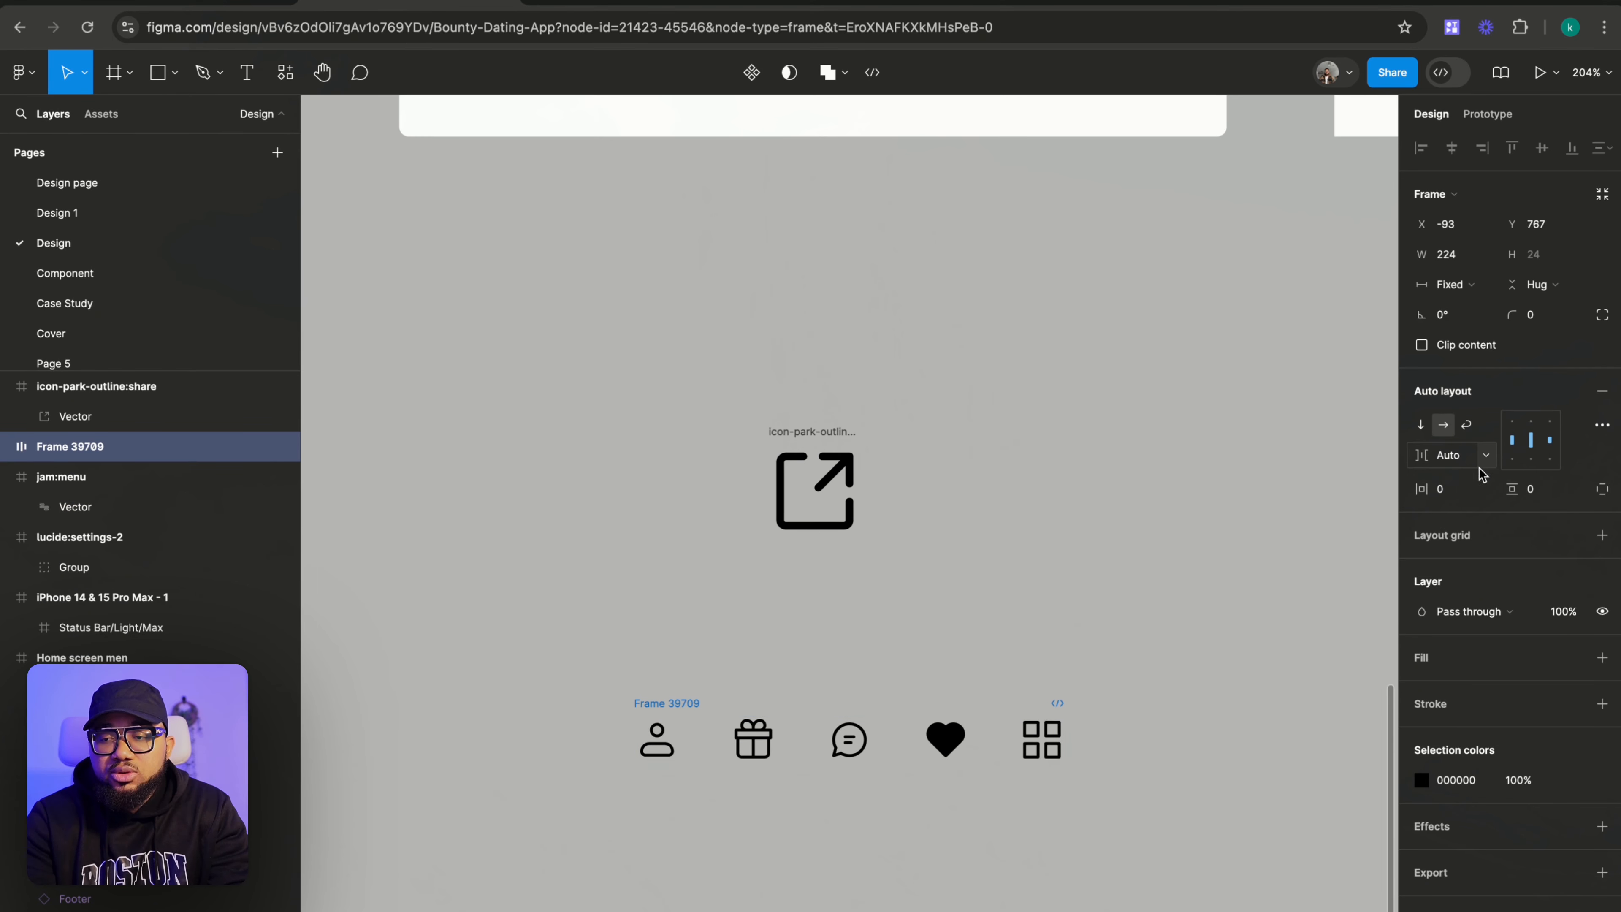
Enlarge the footer icon frame to about 291 × 71 and set its horizontal padding to 16.
{"action": "left_click_drag", "start_coordinate": [916, 762], "coordinate": [916, 795]}
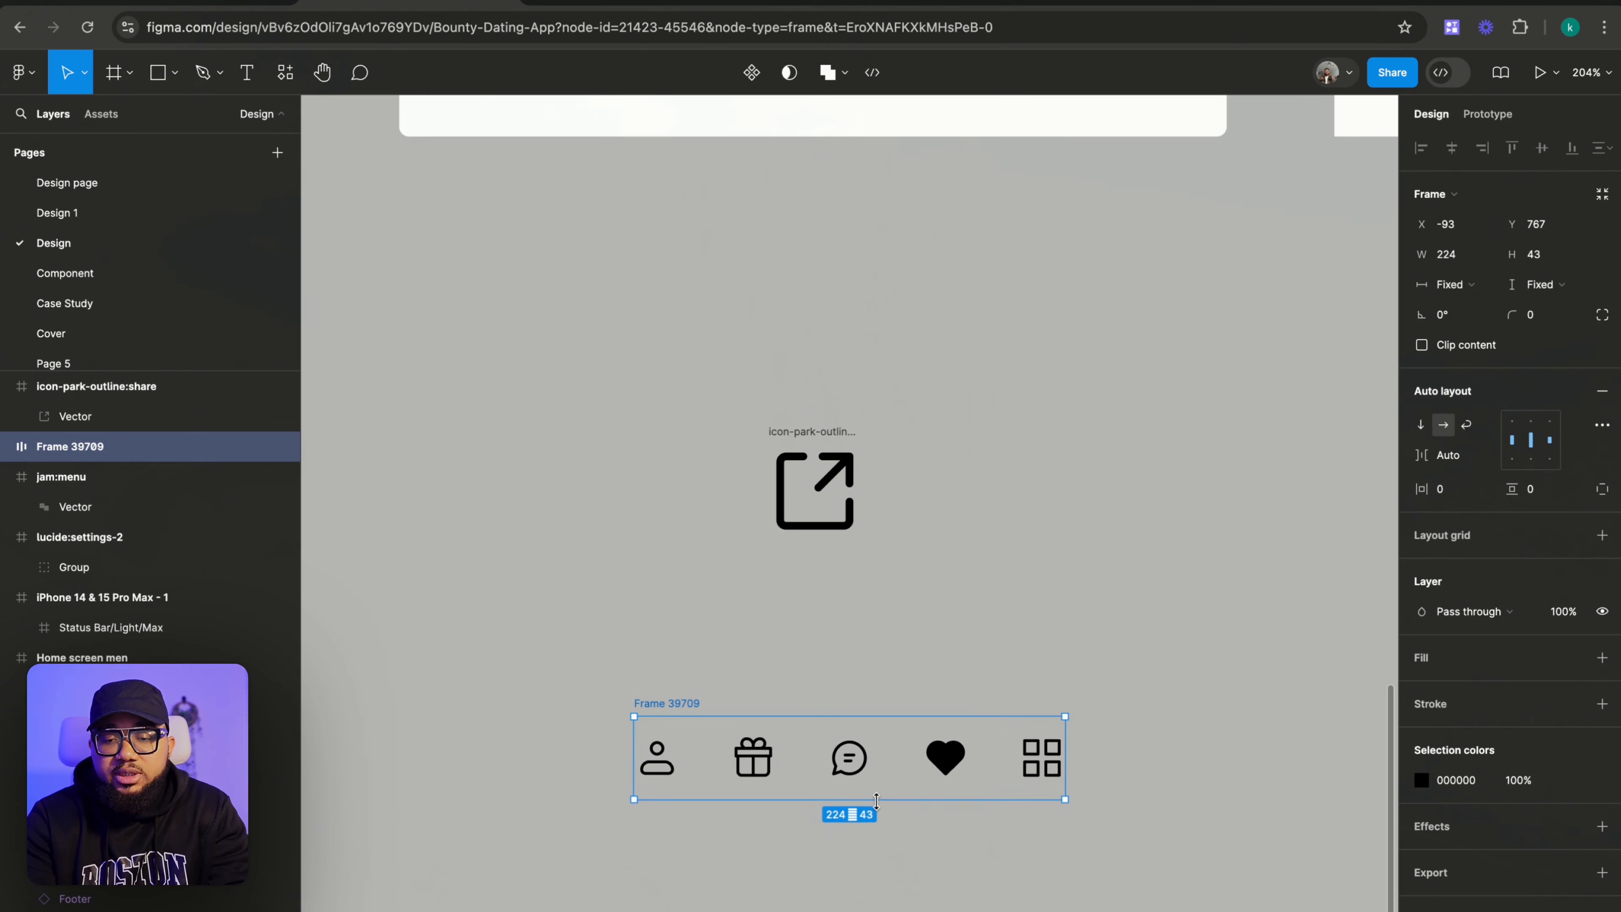
{"action": "left_click_drag", "start_coordinate": [1065, 738], "coordinate": [1194, 740]}
{"action": "left_click", "coordinate": [1449, 490]}
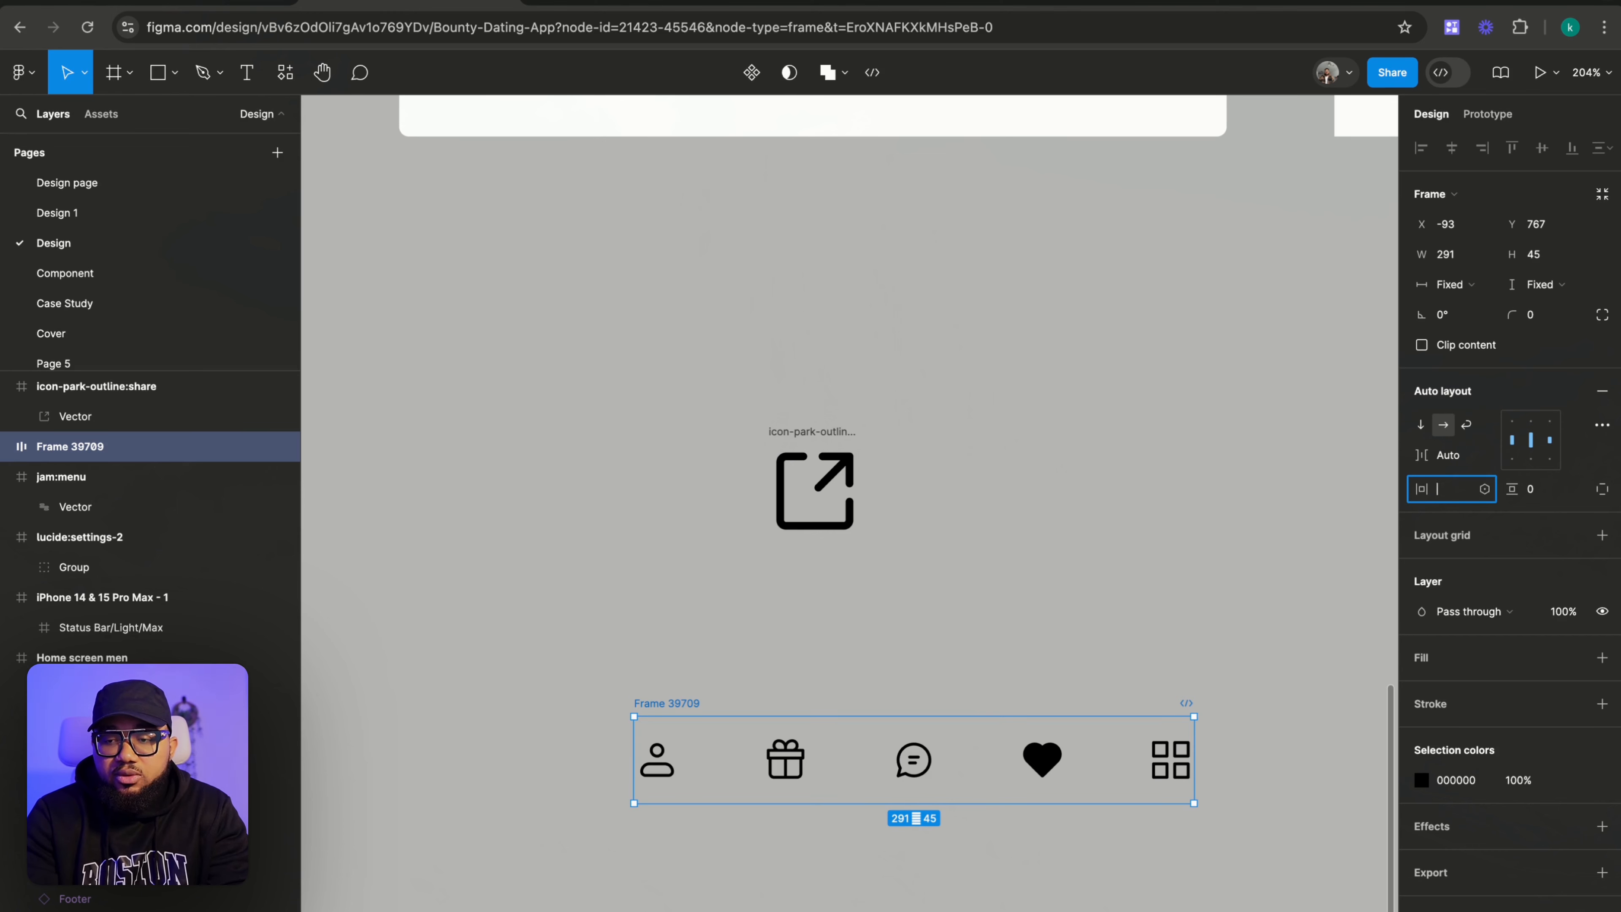
{"action": "type", "text": "16"}
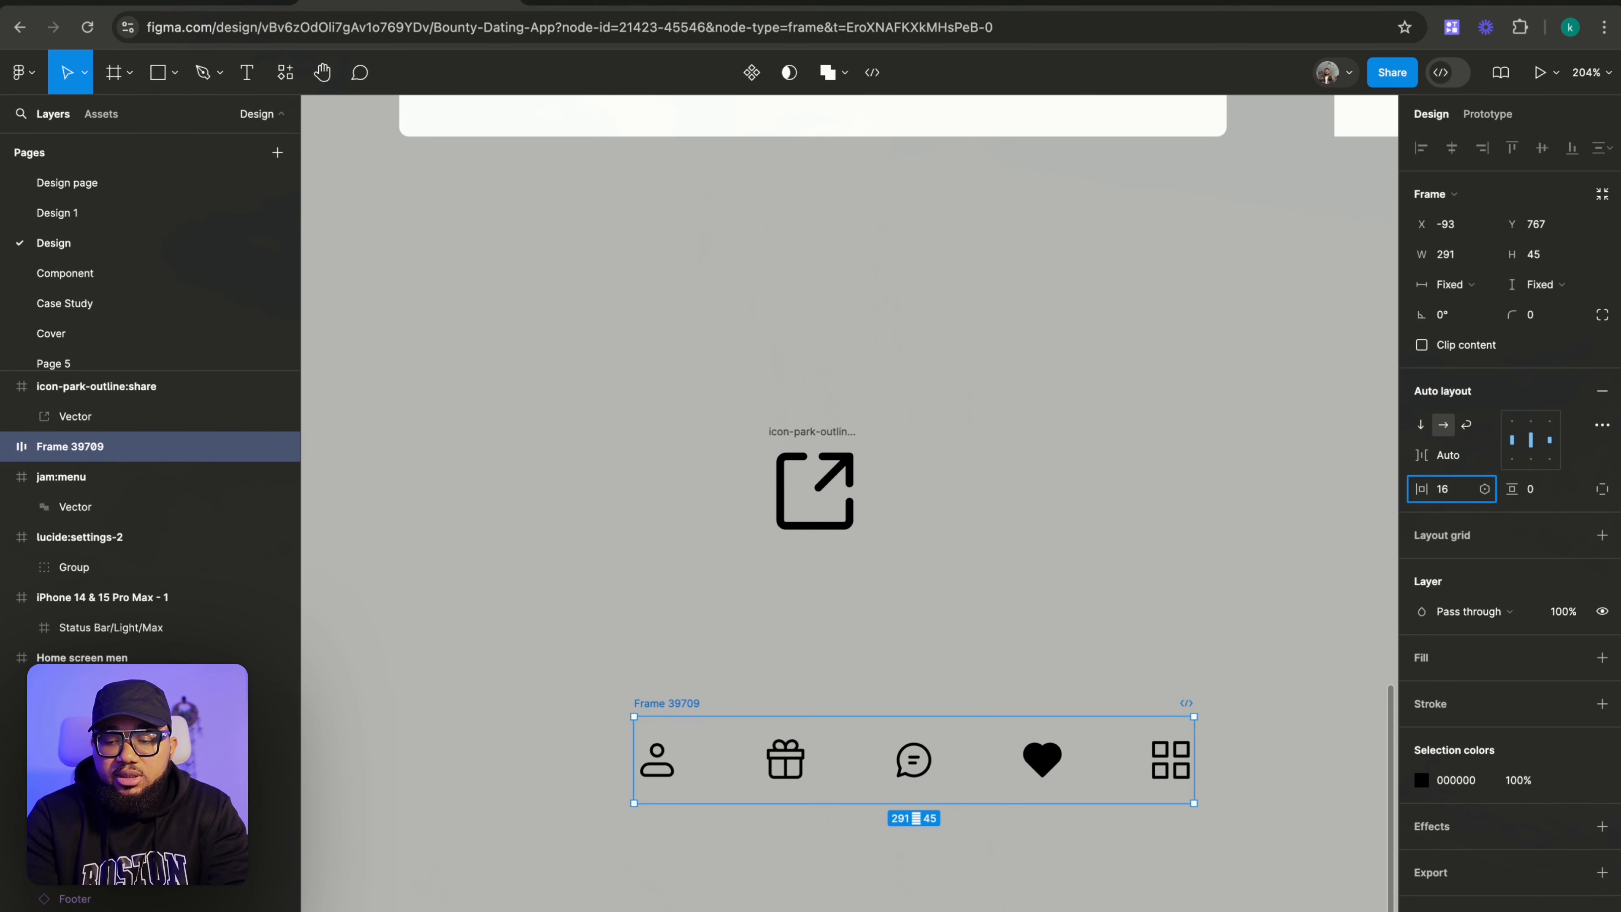
{"action": "key", "text": "Return"}
{"action": "left_click_drag", "start_coordinate": [1171, 804], "coordinate": [1171, 854]}
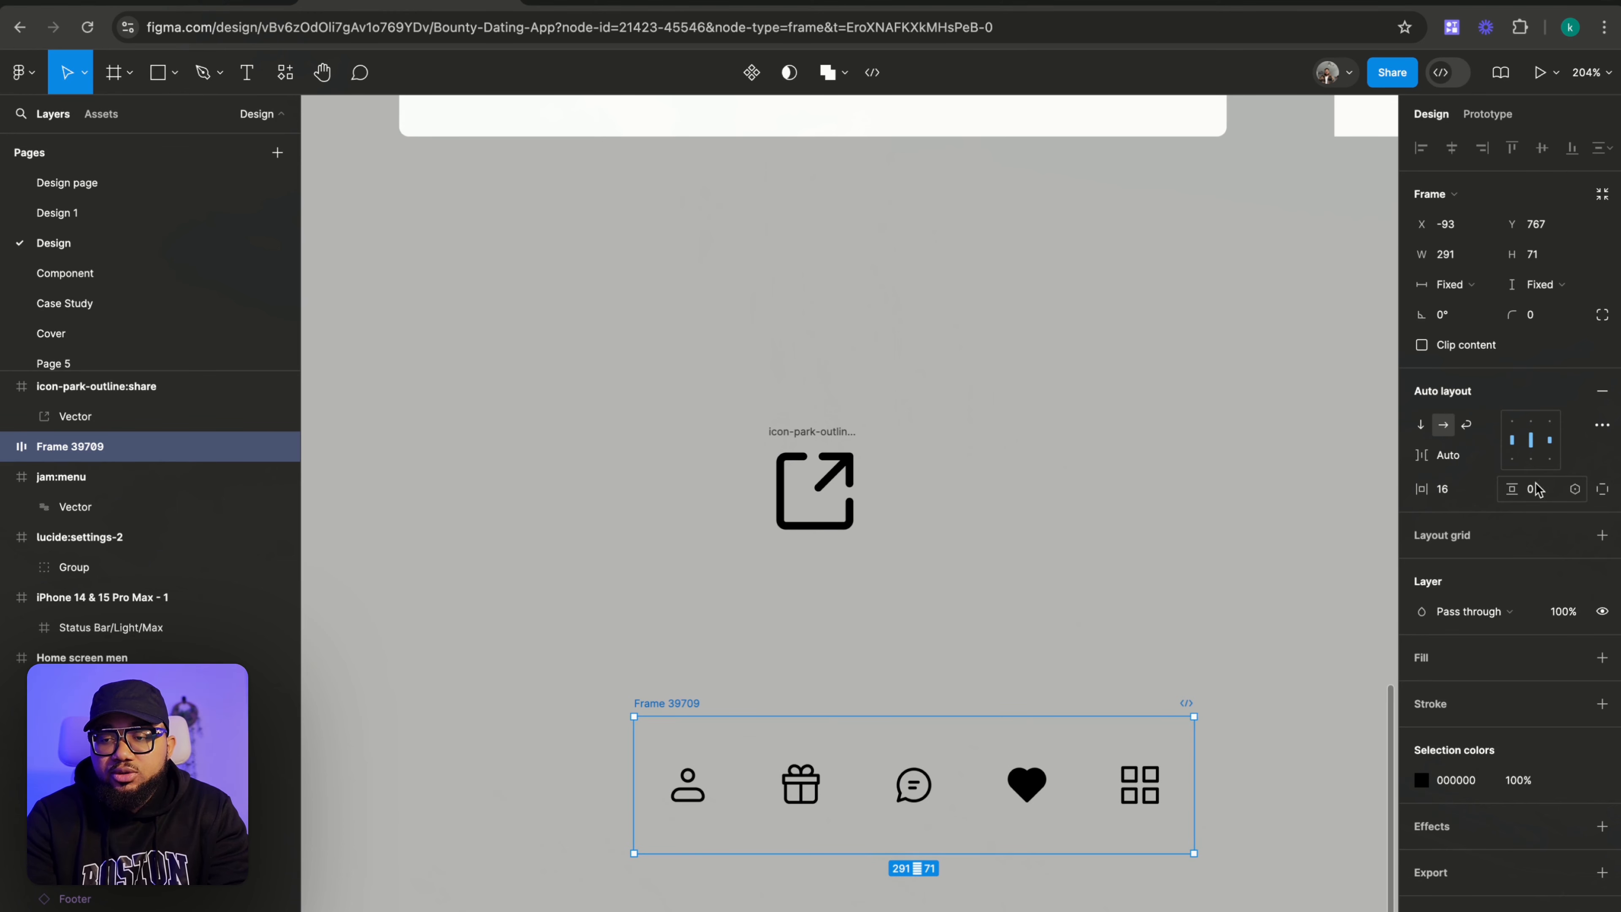
Align the icons to the top of the footer frame, with 16 top padding and 24 bottom padding.
{"action": "left_click", "coordinate": [1538, 422]}
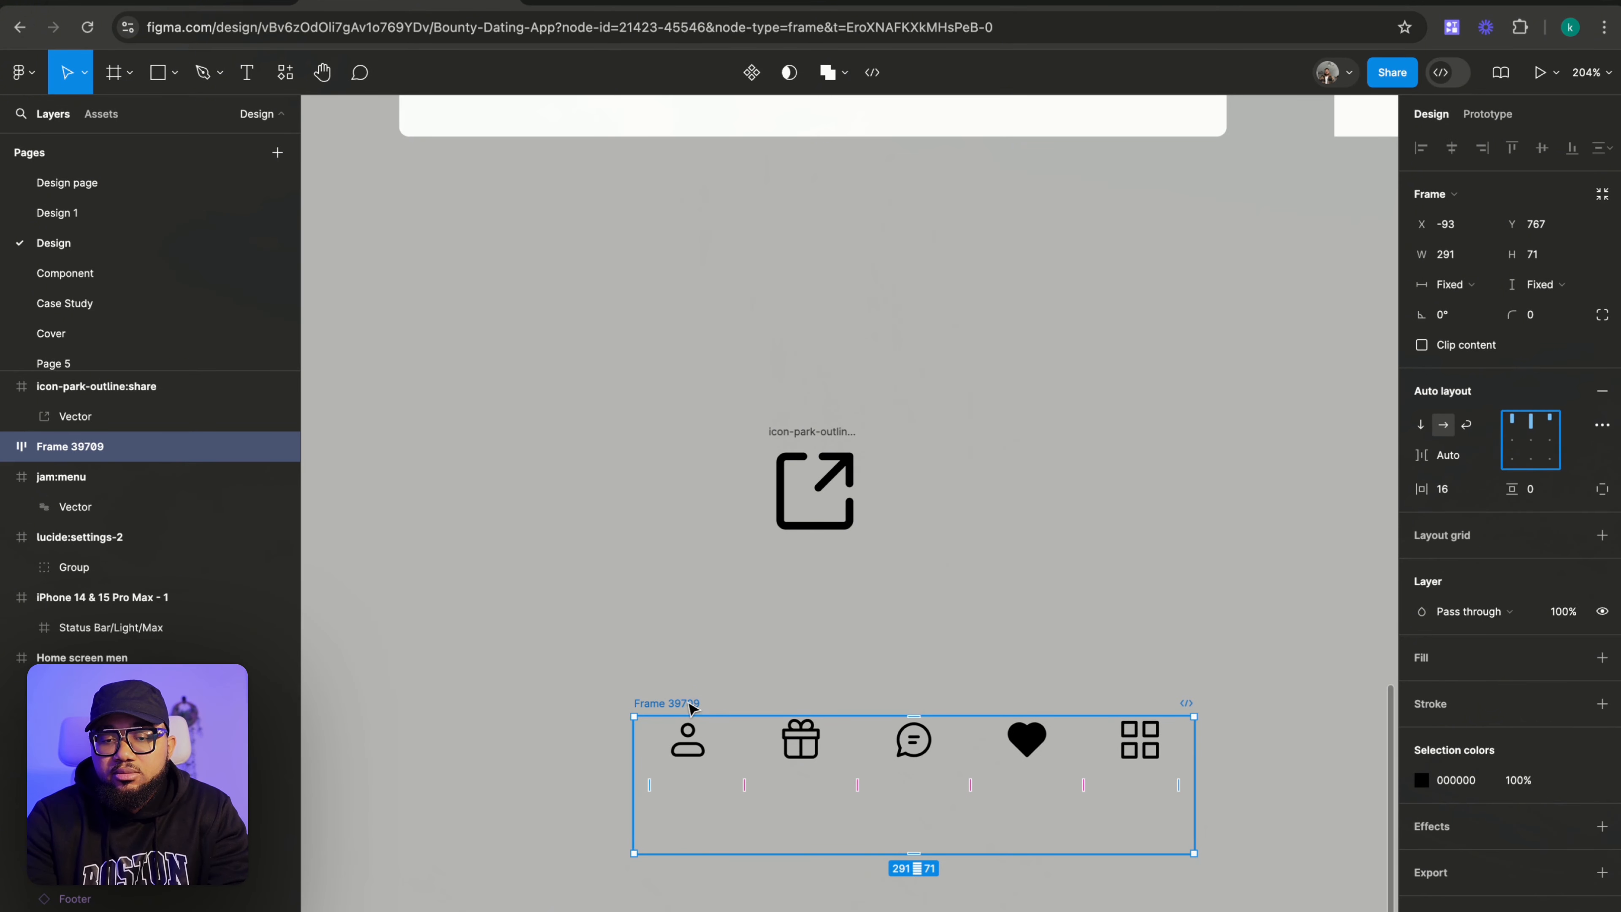
{"action": "left_click", "coordinate": [1545, 490]}
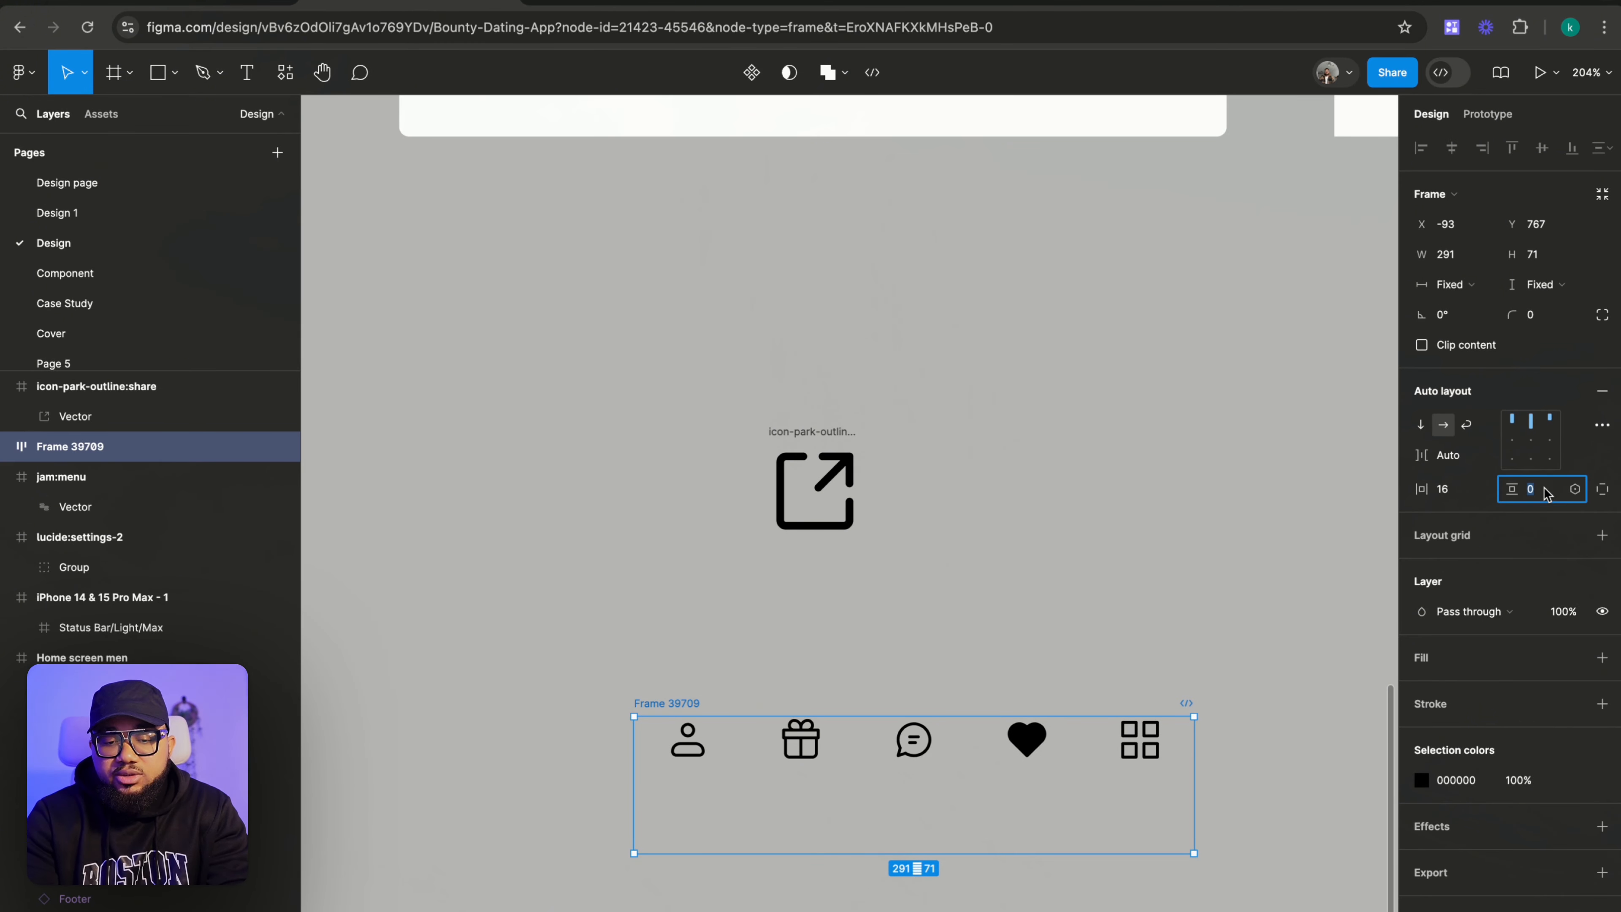
{"action": "type", "text": "24"}
{"action": "key", "text": "Return"}
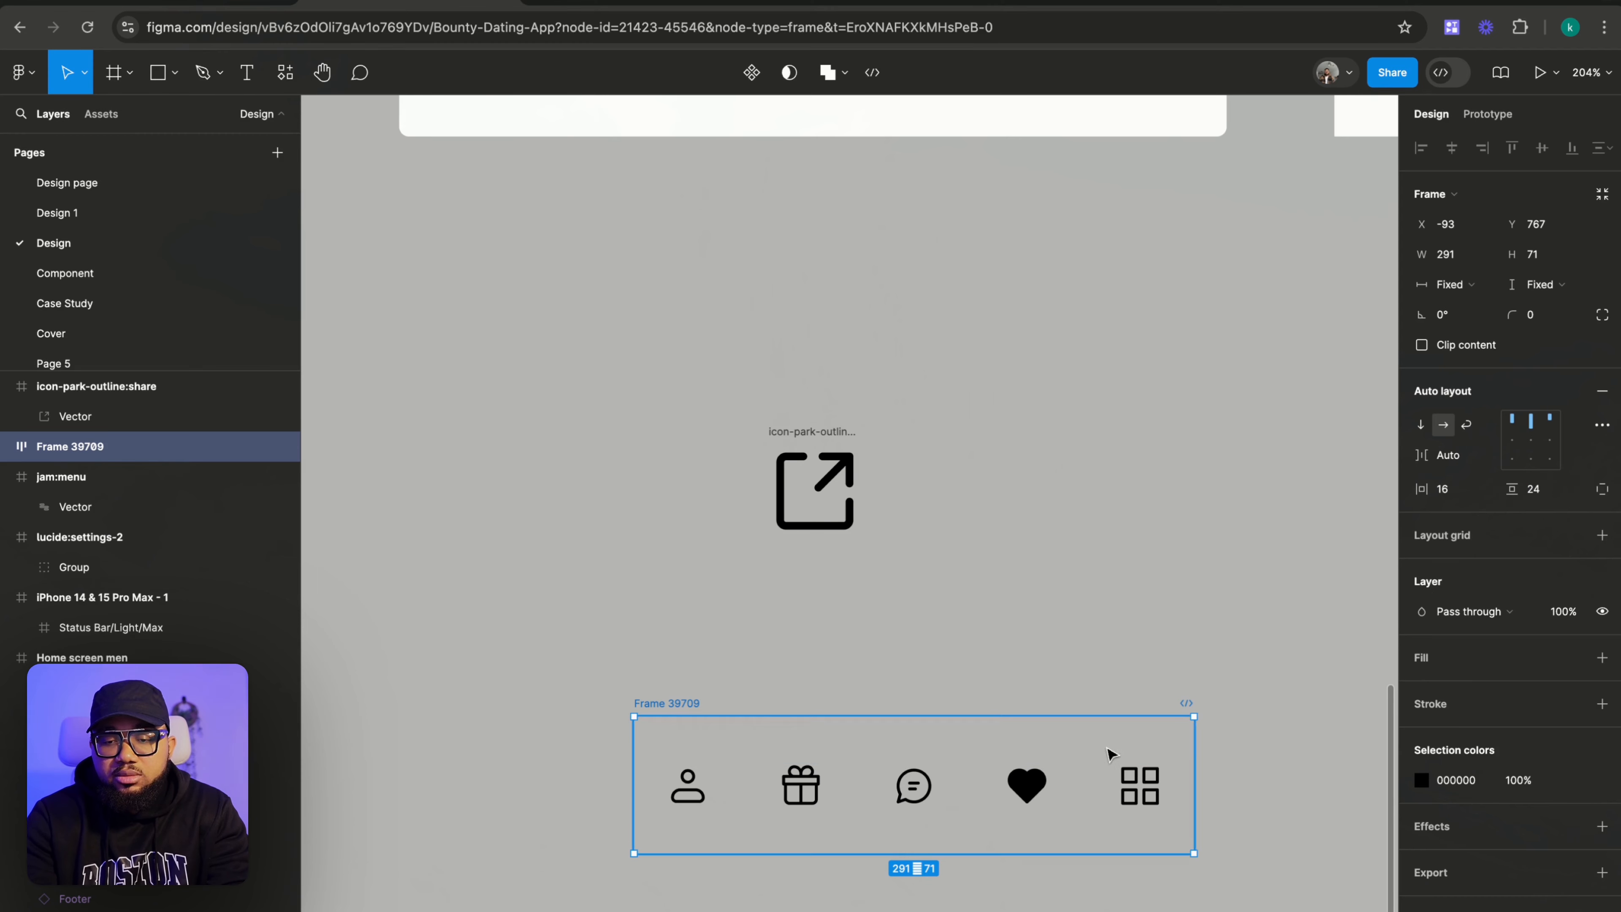
{"action": "left_click", "coordinate": [1606, 489]}
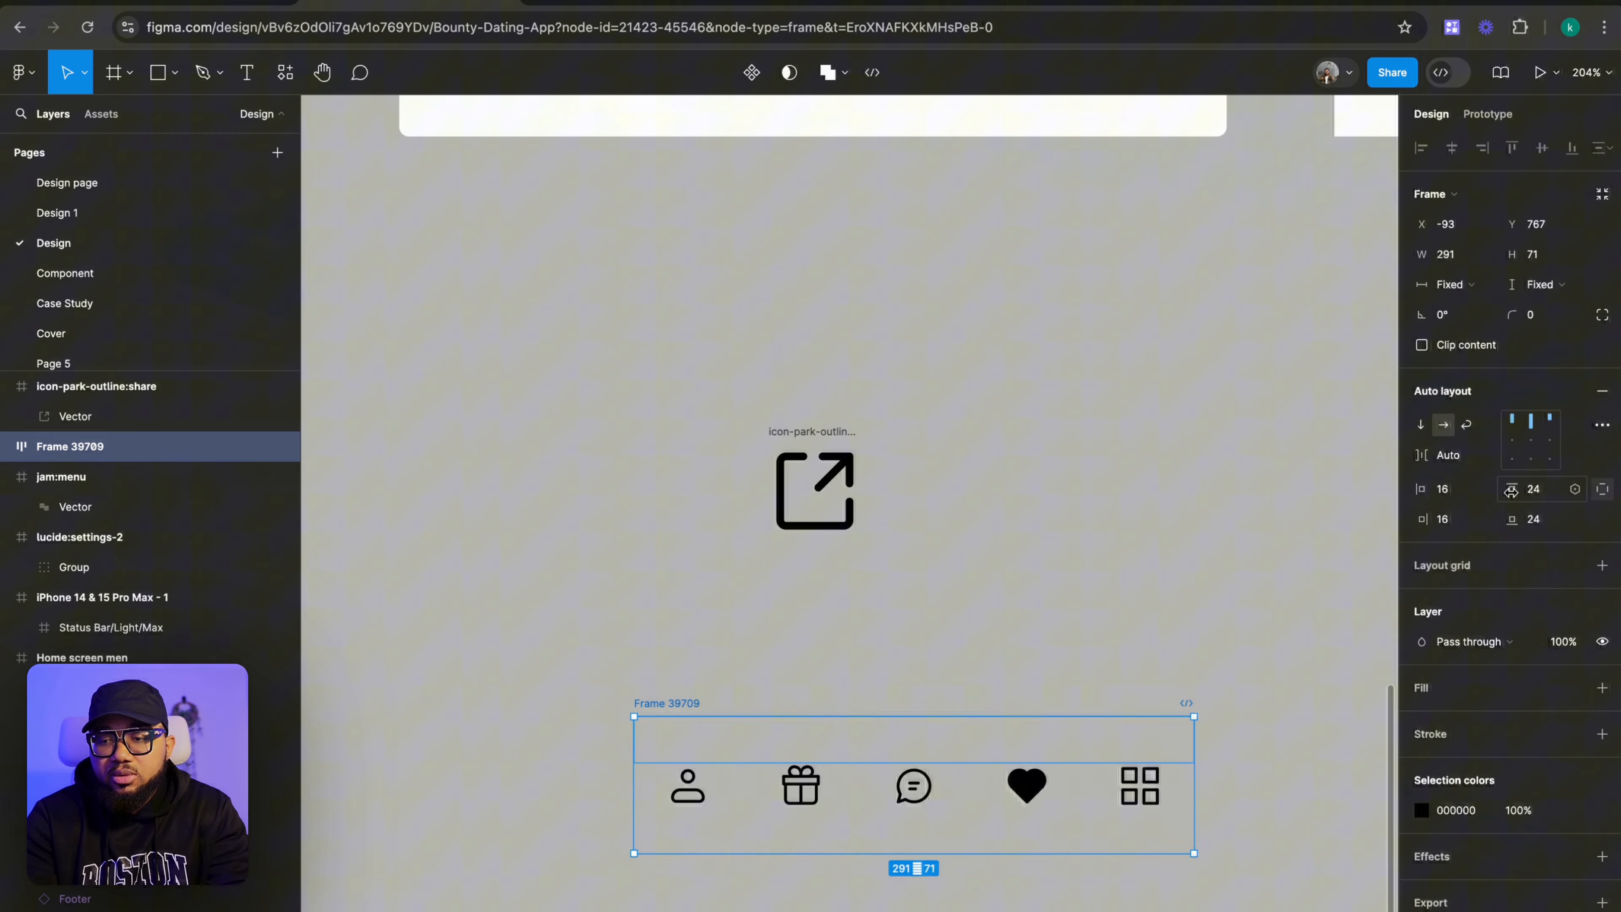
{"action": "left_click", "coordinate": [1545, 497]}
{"action": "type", "text": "16"}
{"action": "key", "text": "Return"}
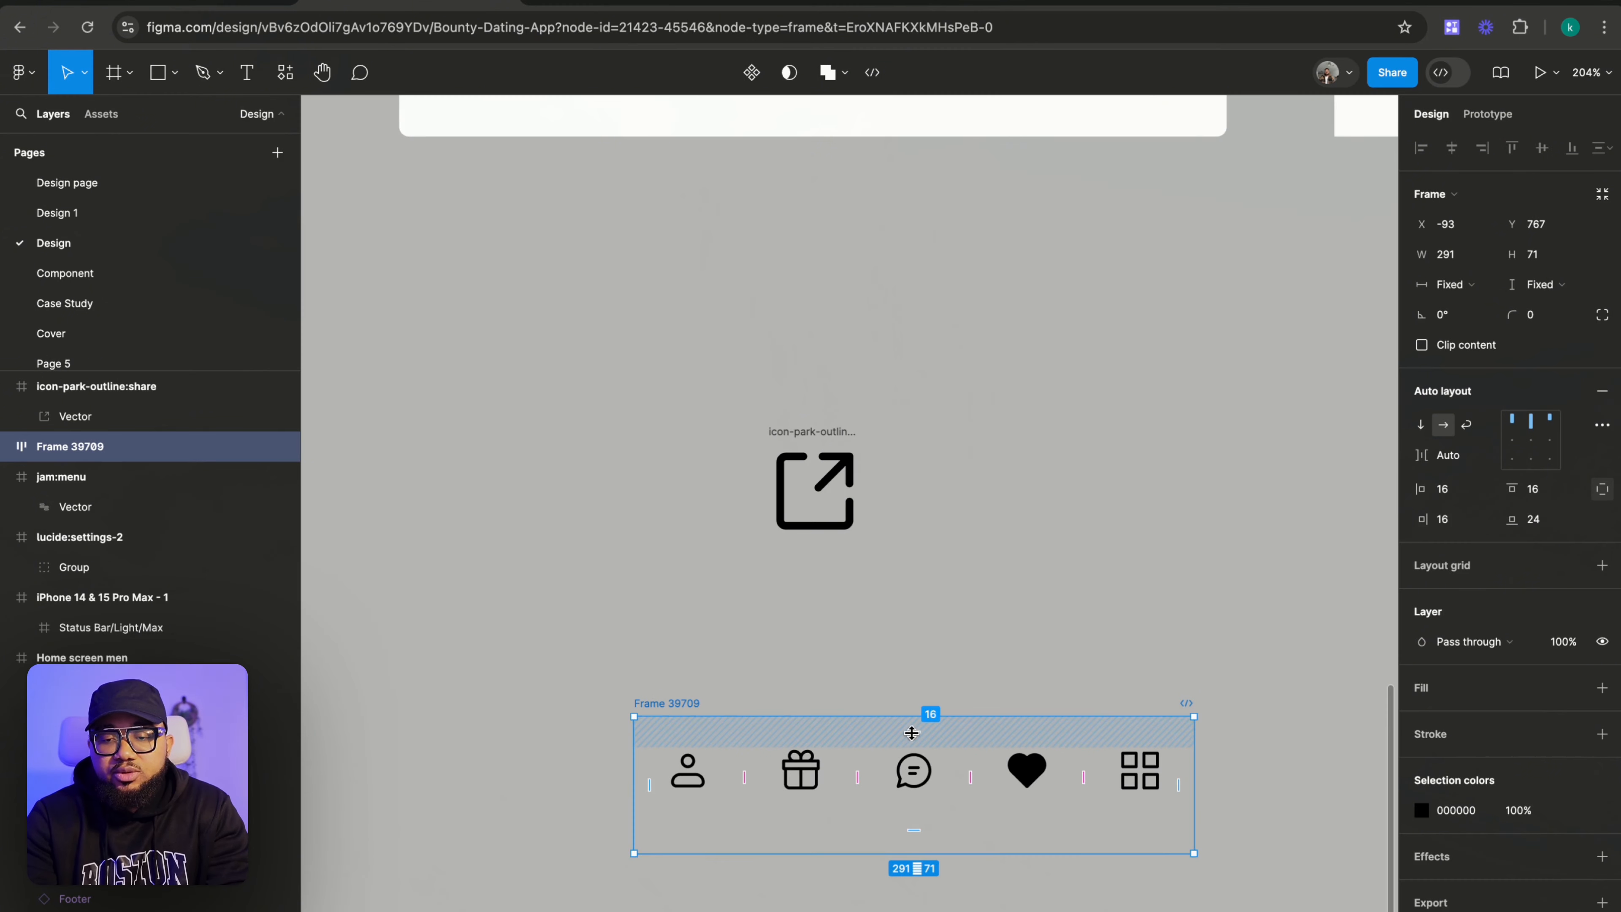
Shift the footer icon frame left, widen it to about 389, and give it a White fill.
{"action": "scroll", "coordinate": [932, 816], "scroll_direction": "down", "scroll_amount": 5}
{"action": "left_click_drag", "start_coordinate": [817, 715], "coordinate": [751, 715]}
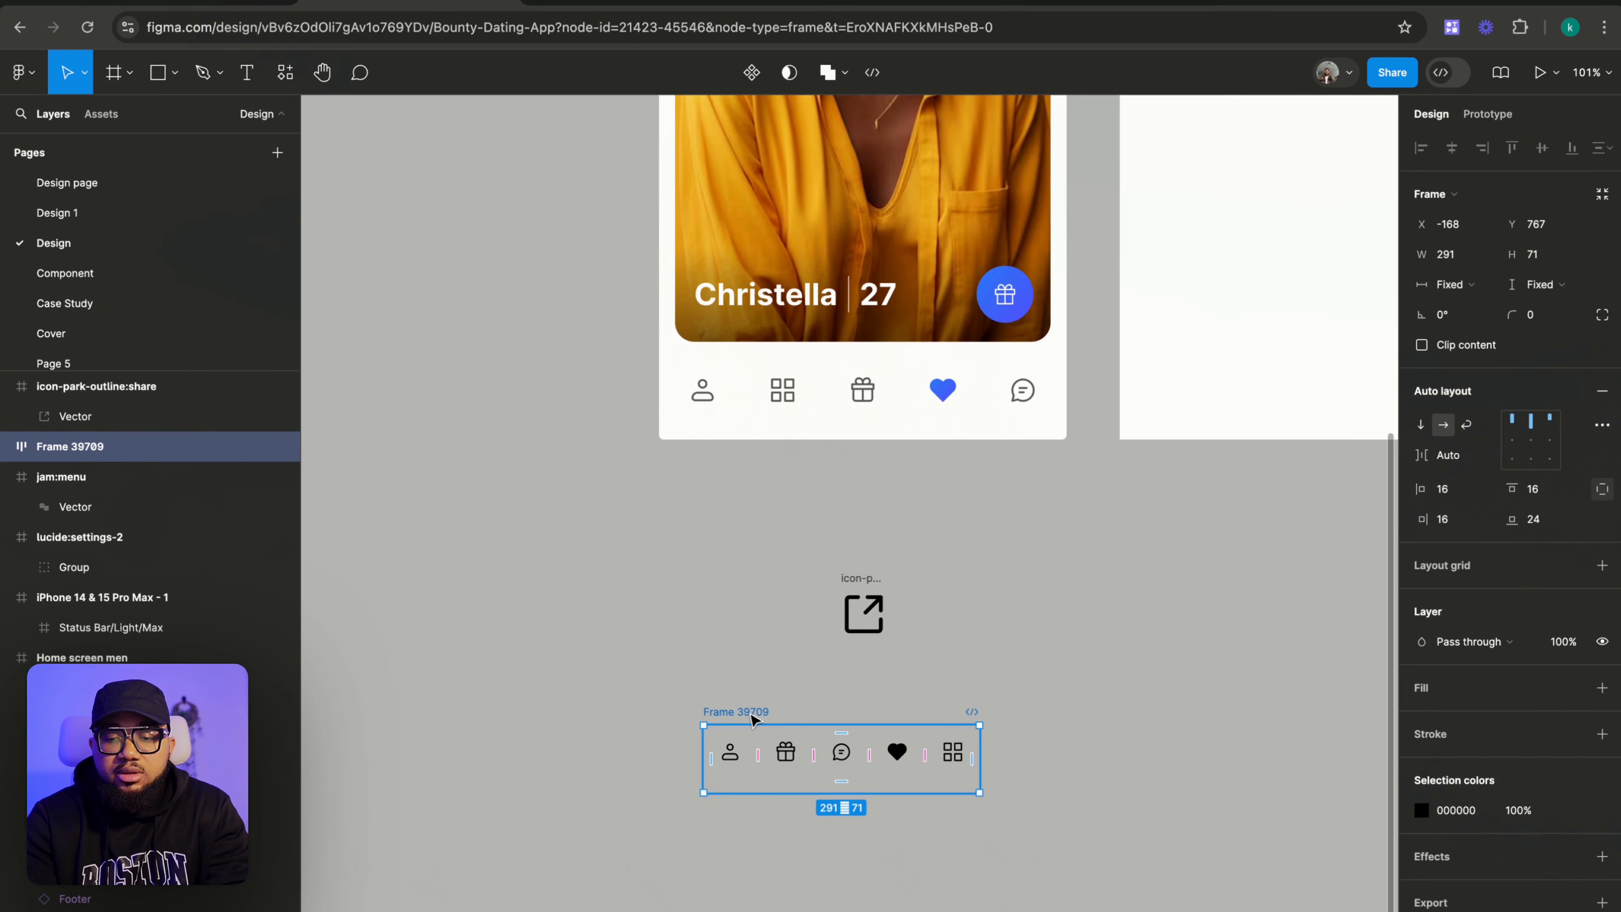
{"action": "left_click_drag", "start_coordinate": [980, 771], "coordinate": [1072, 770]}
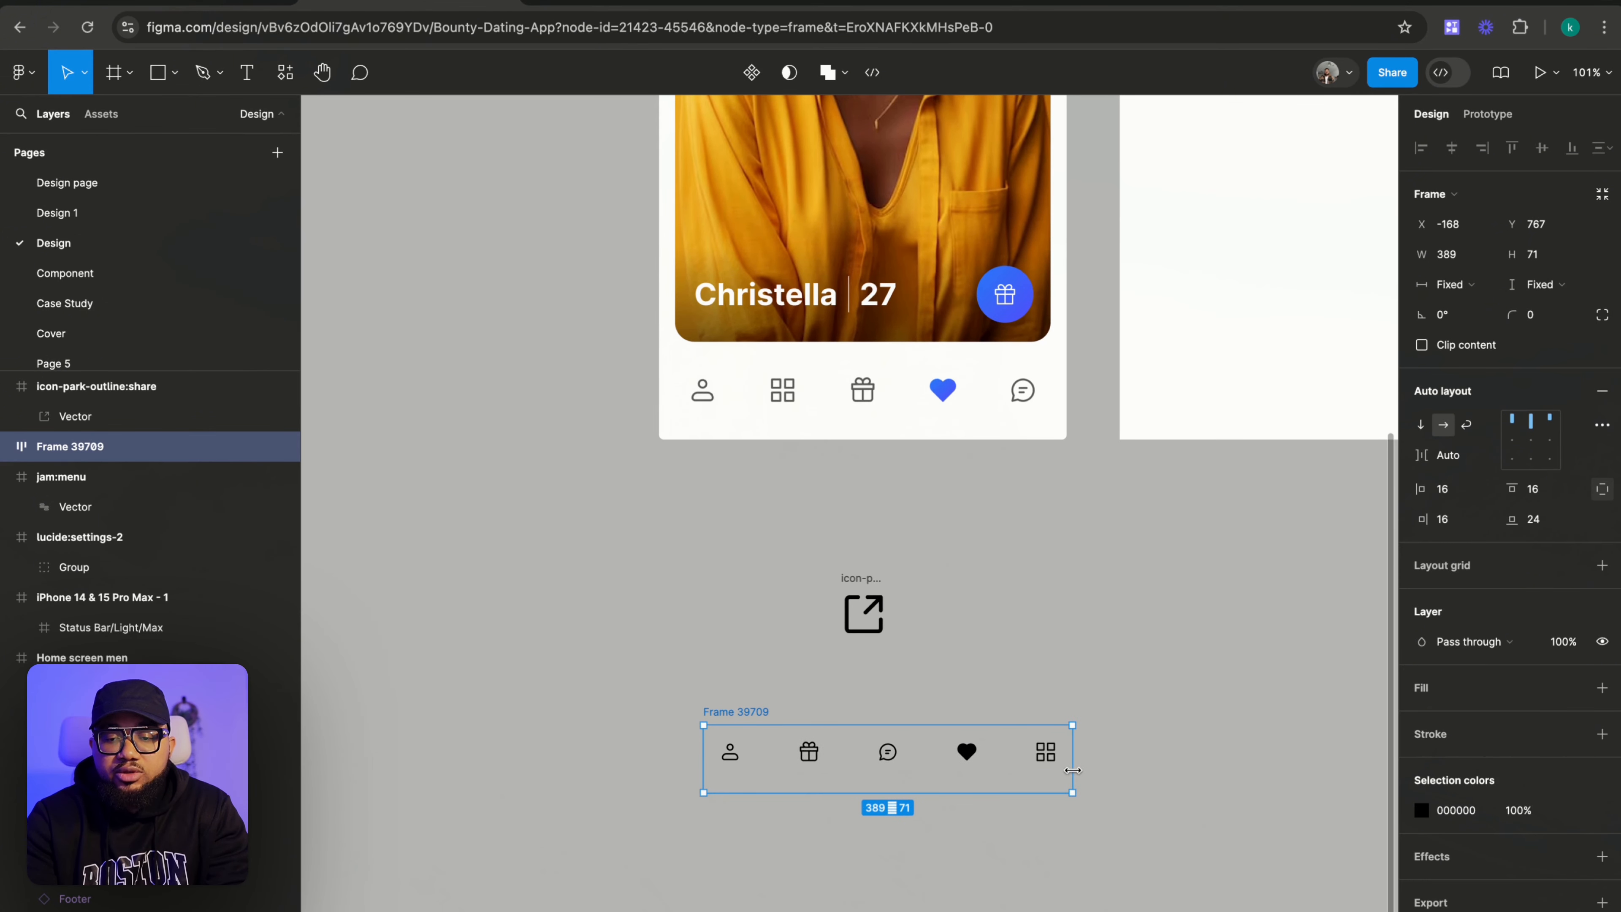
{"action": "left_click", "coordinate": [1572, 690]}
{"action": "left_click", "coordinate": [1220, 766]}
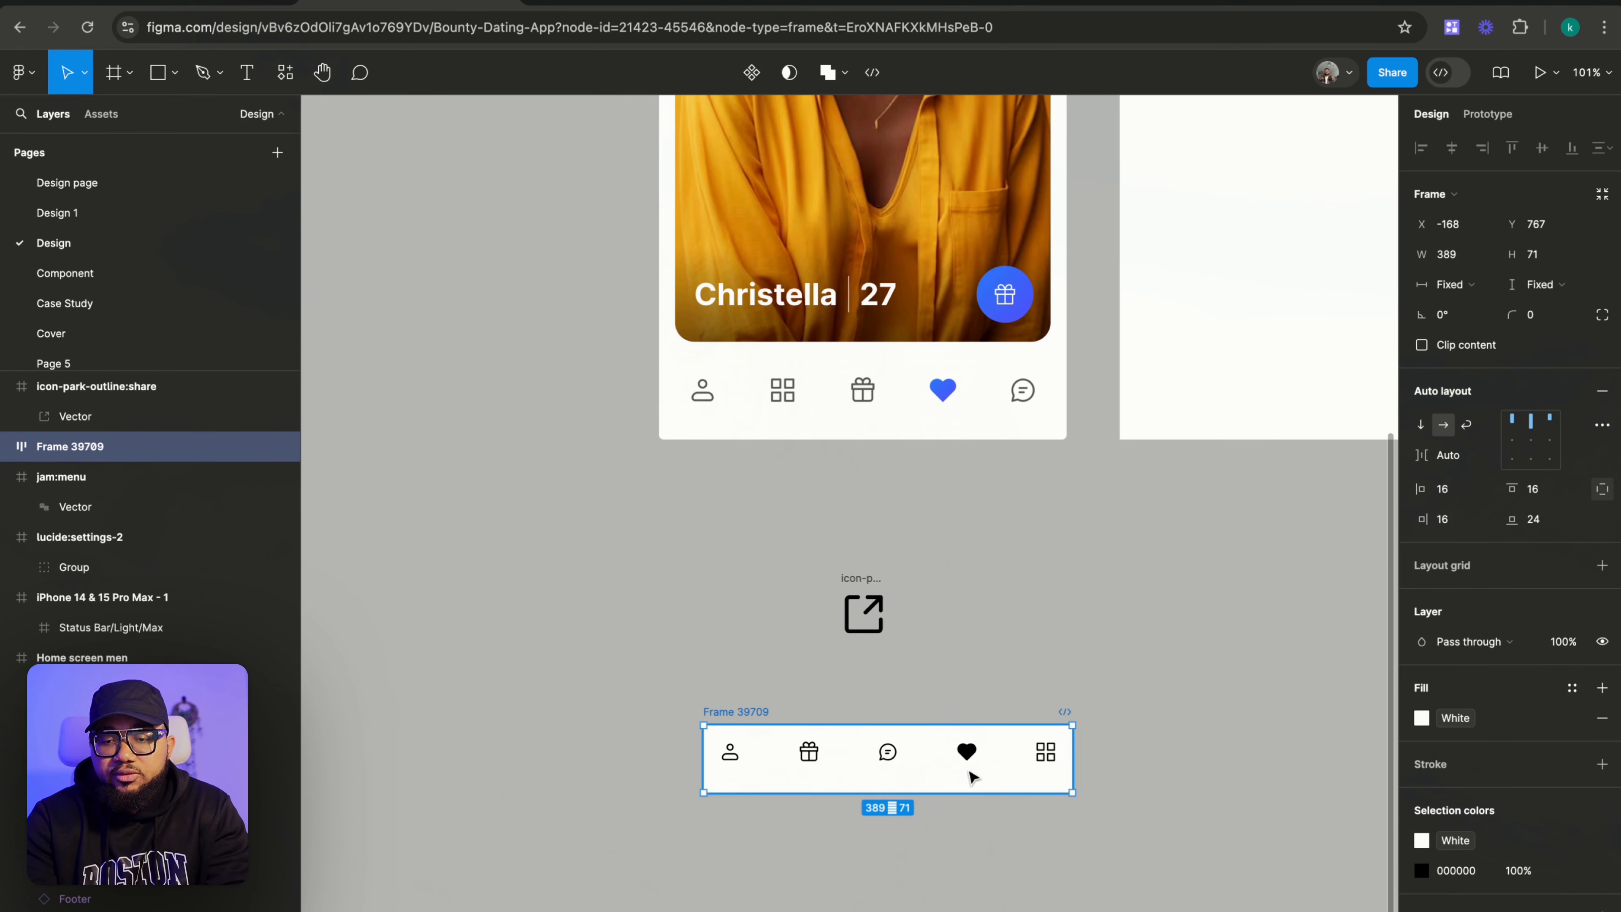
Browse the library colours available for the heart icon in the footer frame.
{"action": "left_click", "coordinate": [967, 757]}
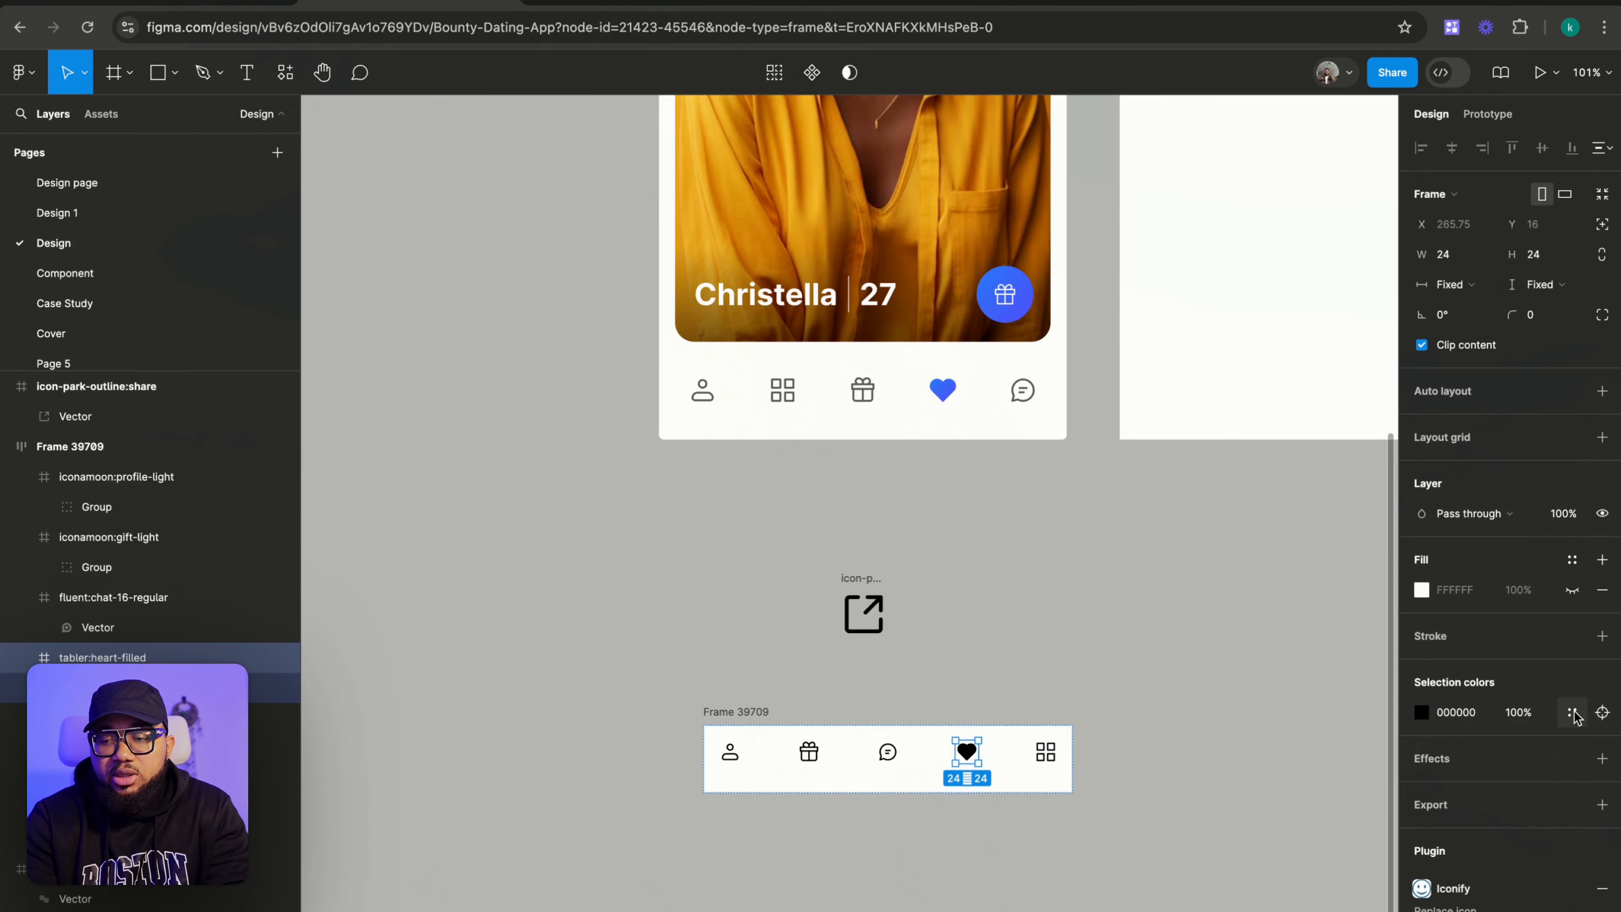
{"action": "left_click", "coordinate": [1572, 714]}
{"action": "scroll", "coordinate": [1253, 831], "scroll_direction": "down", "scroll_amount": 10}
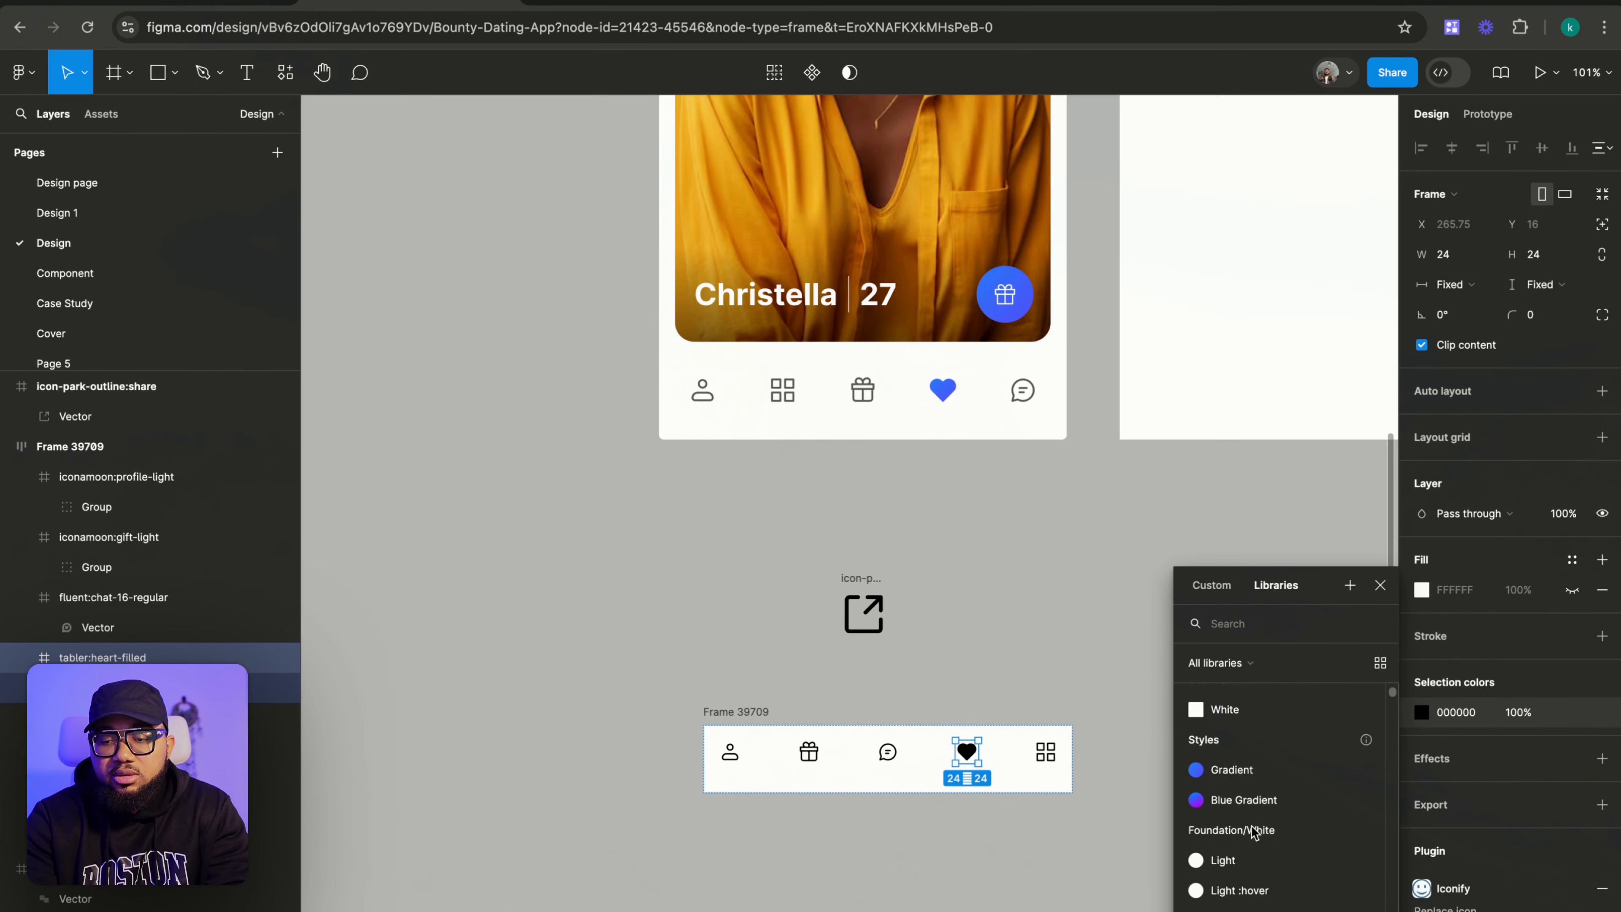
{"action": "scroll", "coordinate": [1253, 832], "scroll_direction": "up", "scroll_amount": 5}
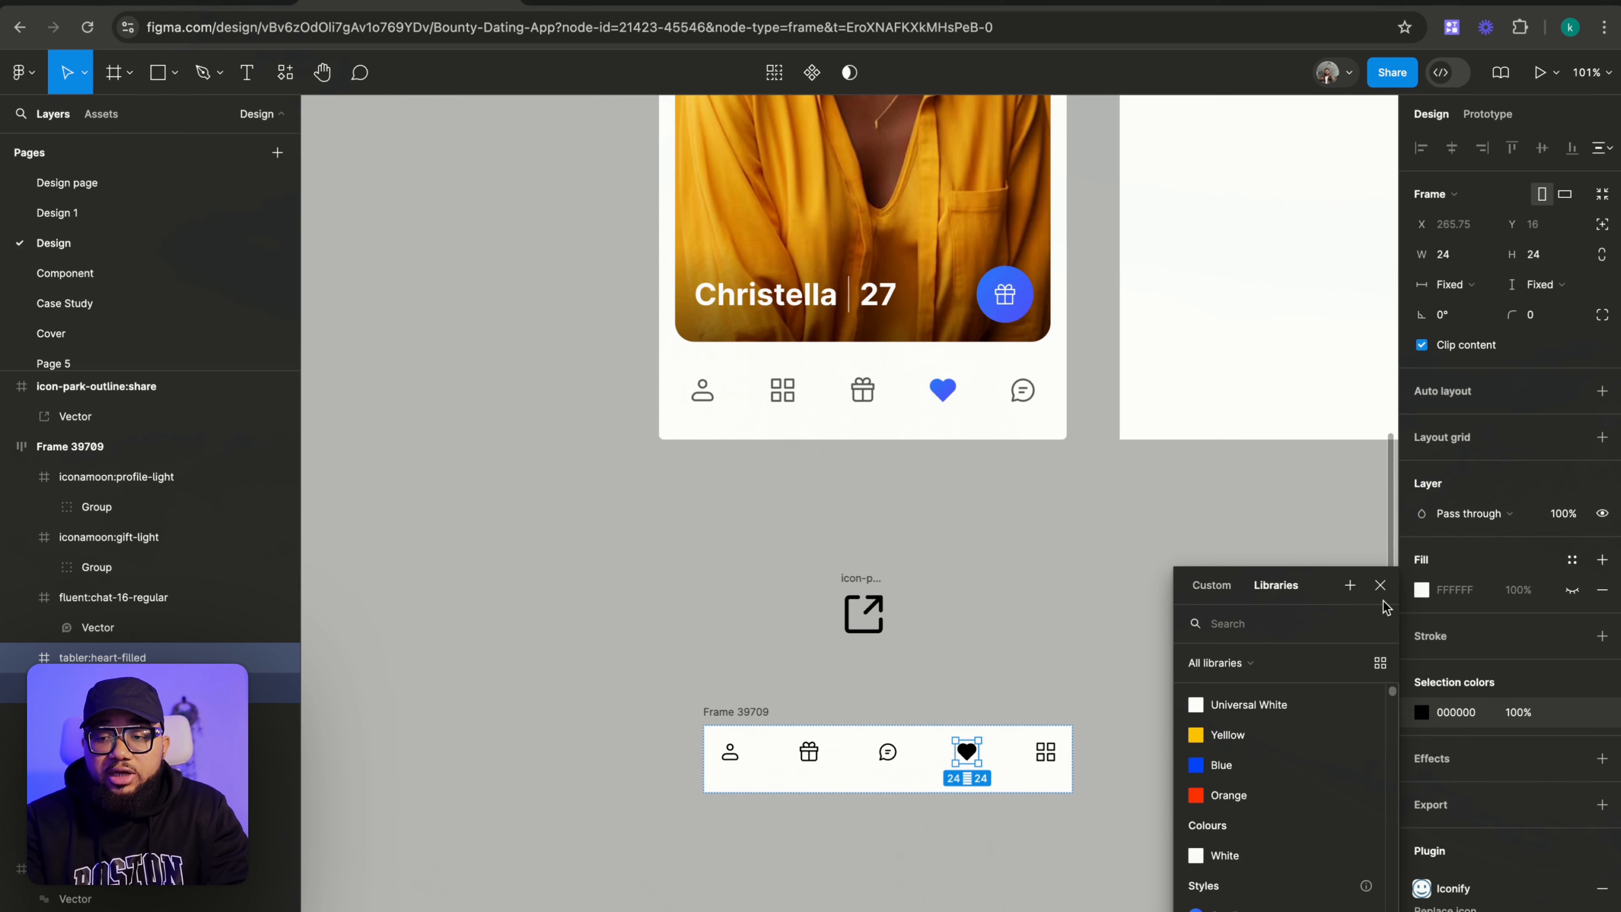
{"action": "left_click", "coordinate": [1380, 586]}
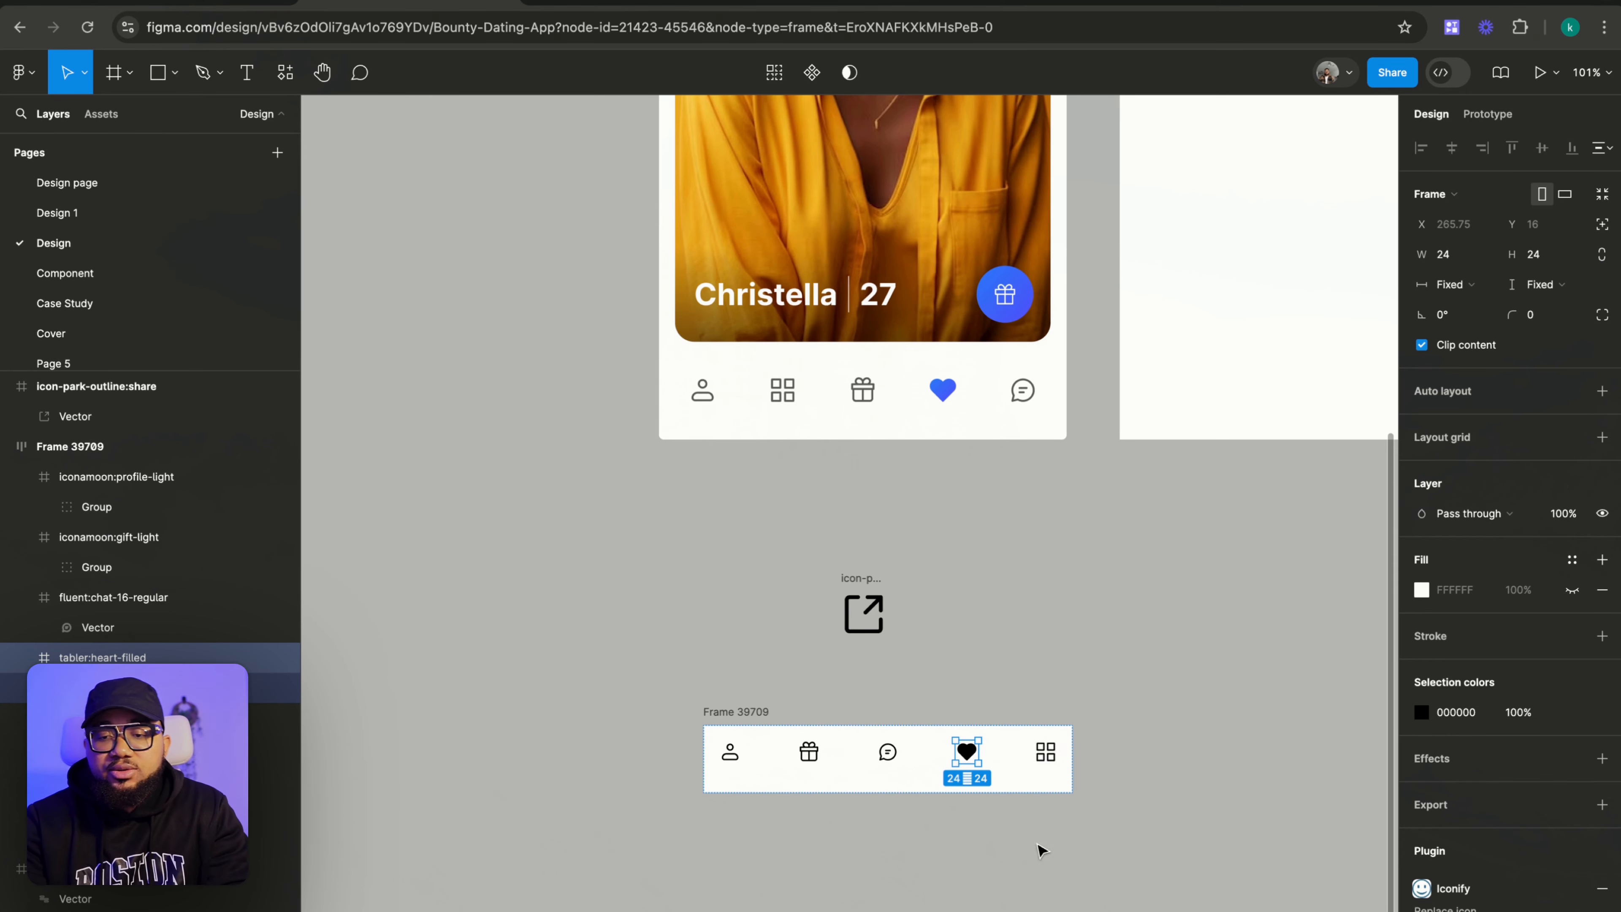
Recolour the footer's heart icon to purple 5C33CF and turn its colour into a linear gradient.
{"action": "scroll", "coordinate": [1038, 850], "scroll_direction": "up", "scroll_amount": 5}
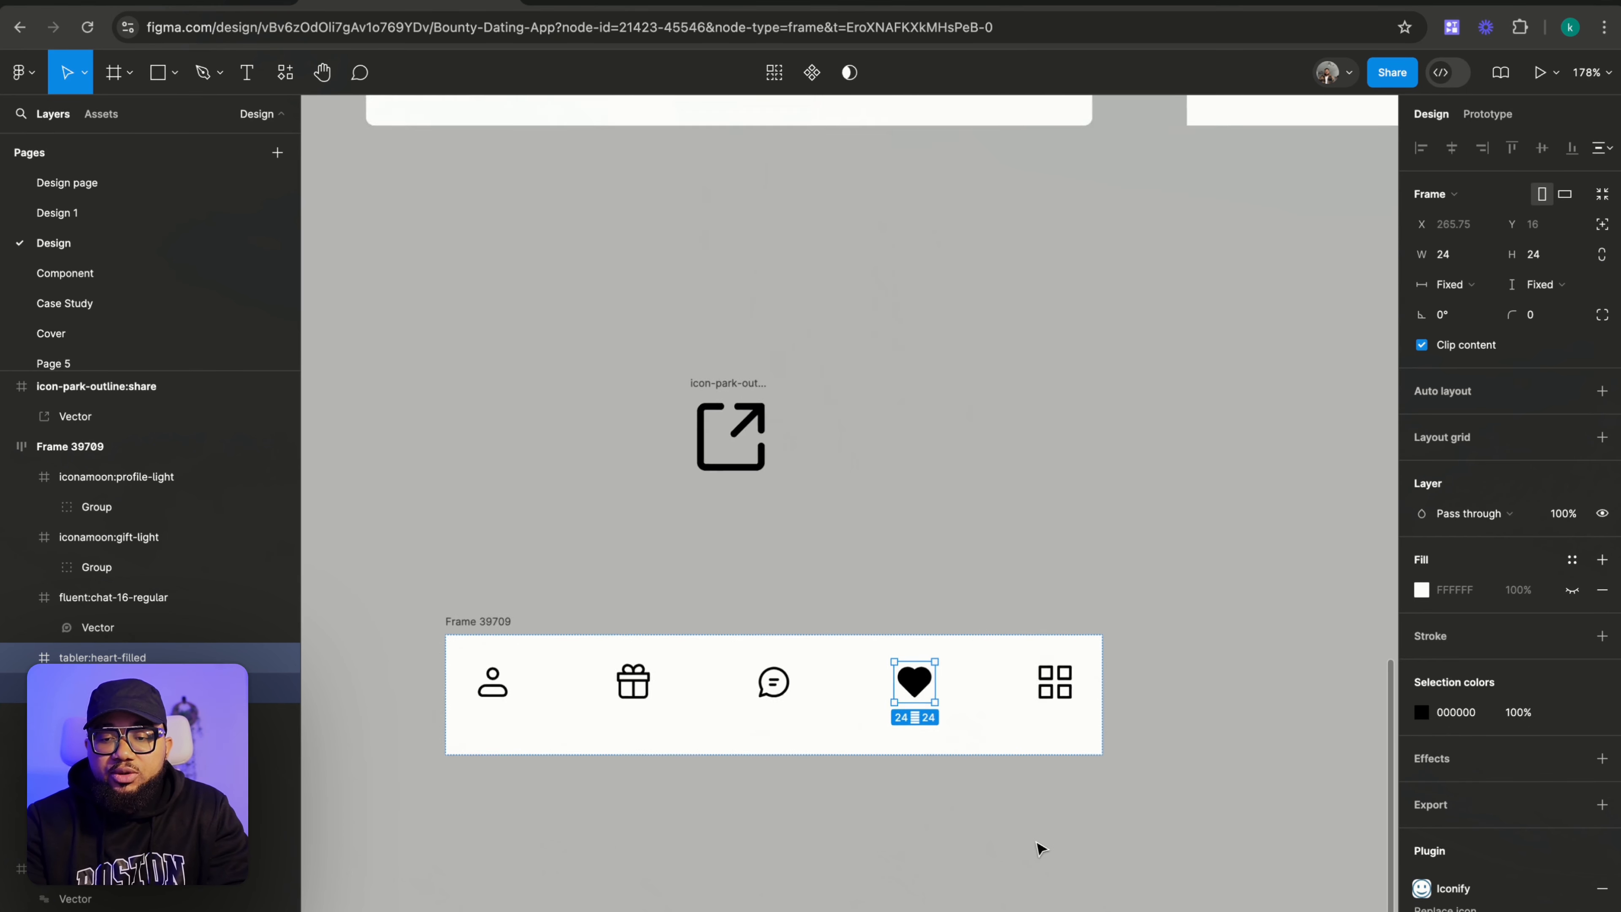
{"action": "left_click", "coordinate": [1421, 713]}
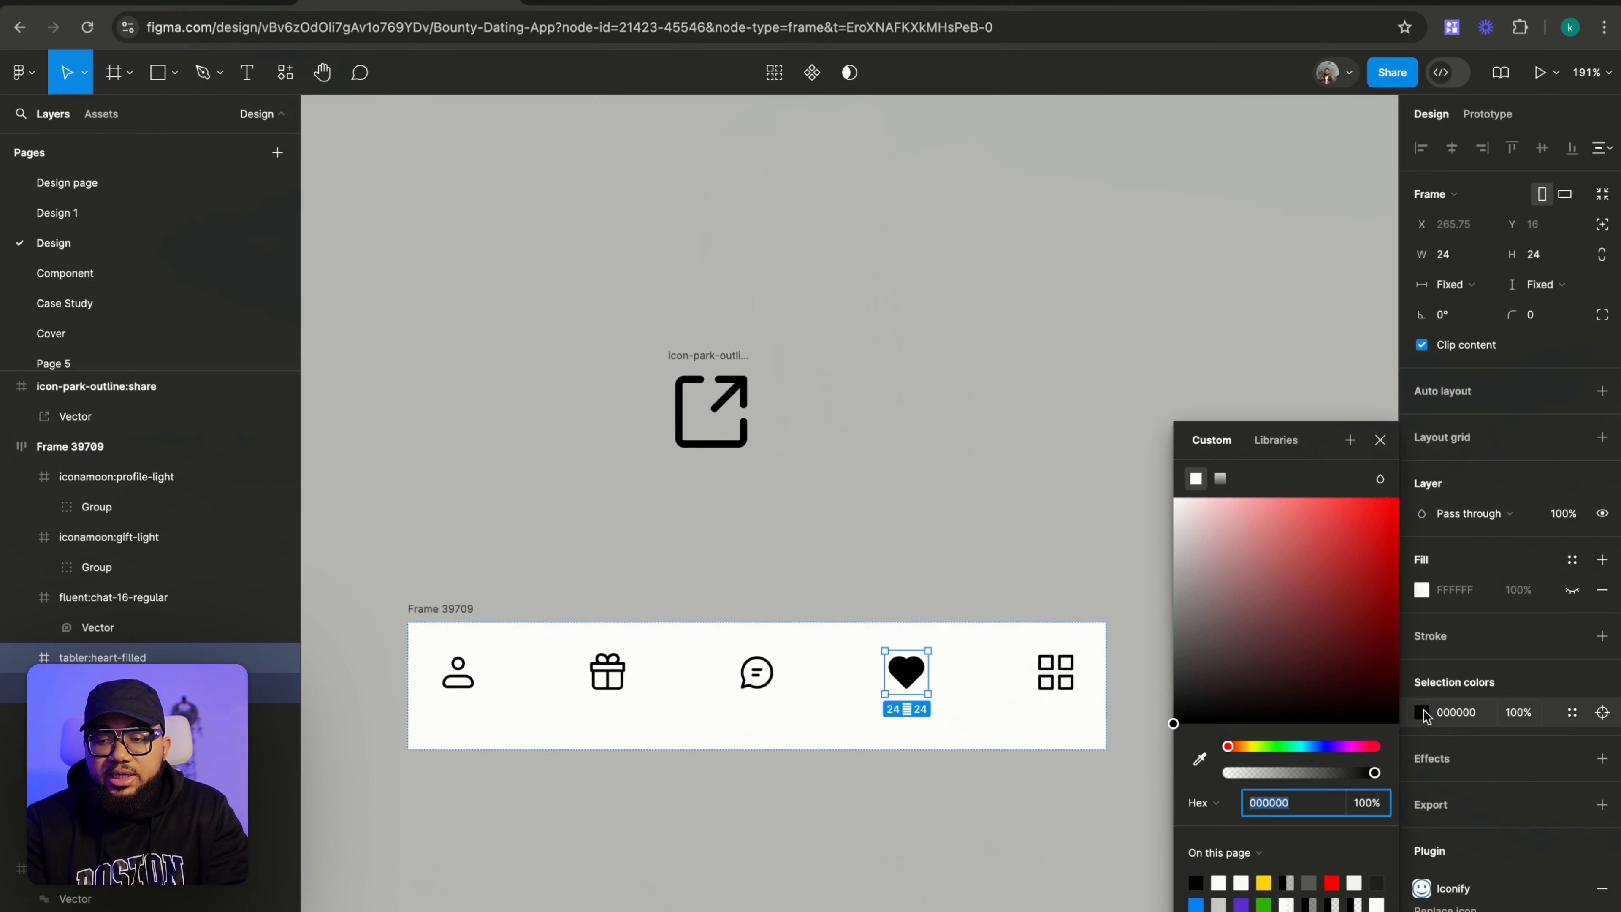
{"action": "left_click", "coordinate": [1242, 903]}
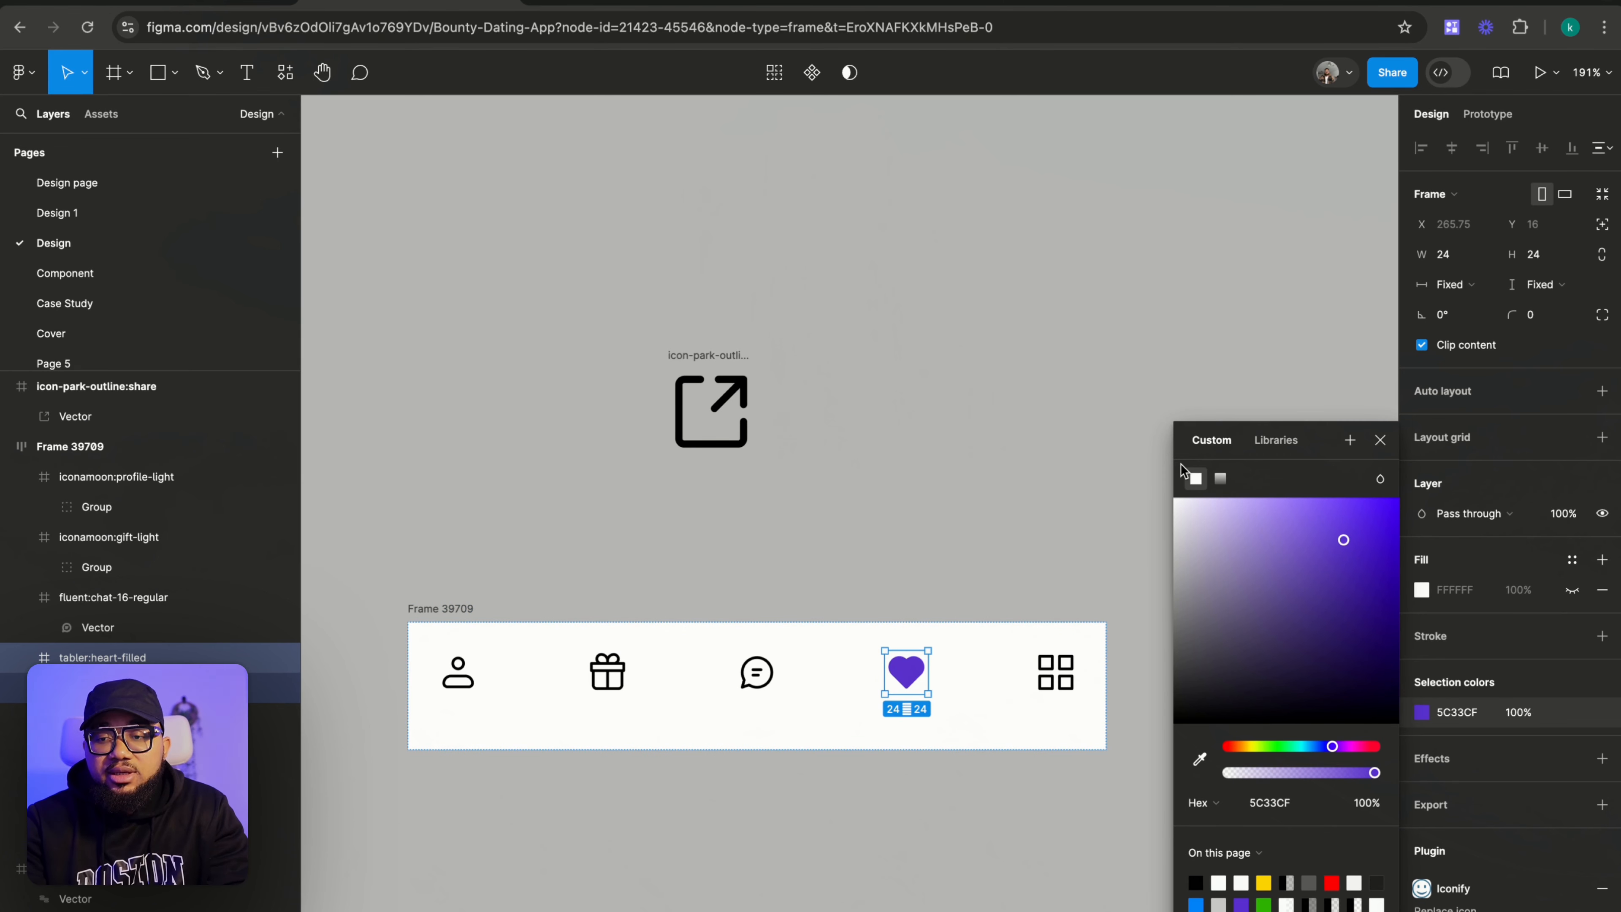
{"action": "left_click", "coordinate": [1221, 480]}
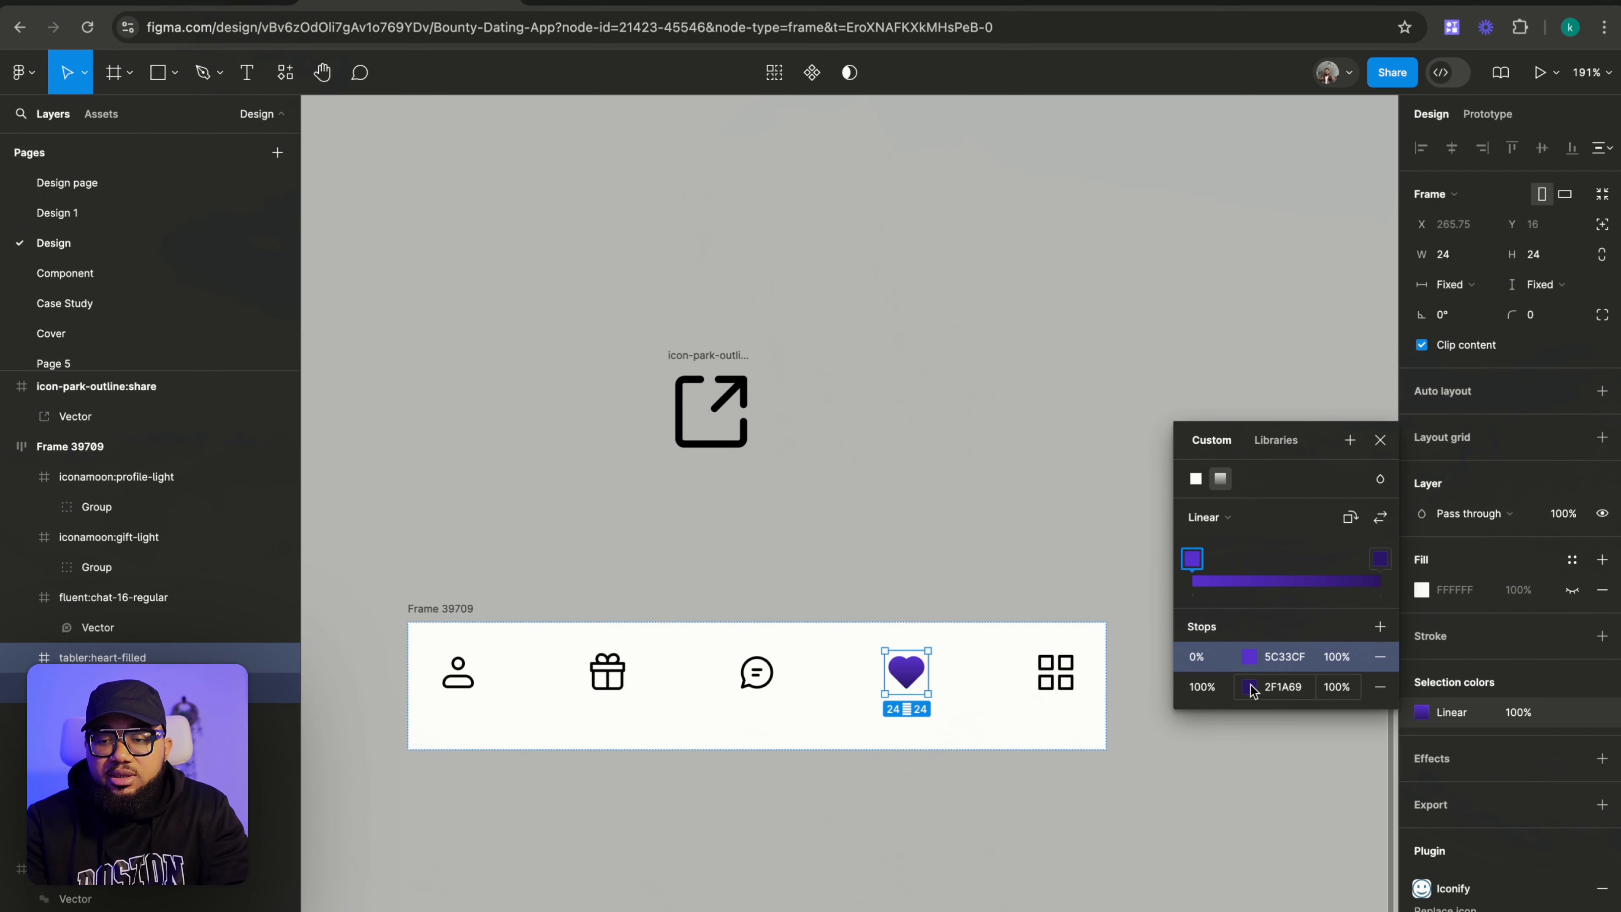
Set the 100% stop of the heart's linear gradient to the deep magenta-purple 7601AD.
{"action": "left_click", "coordinate": [1251, 687]}
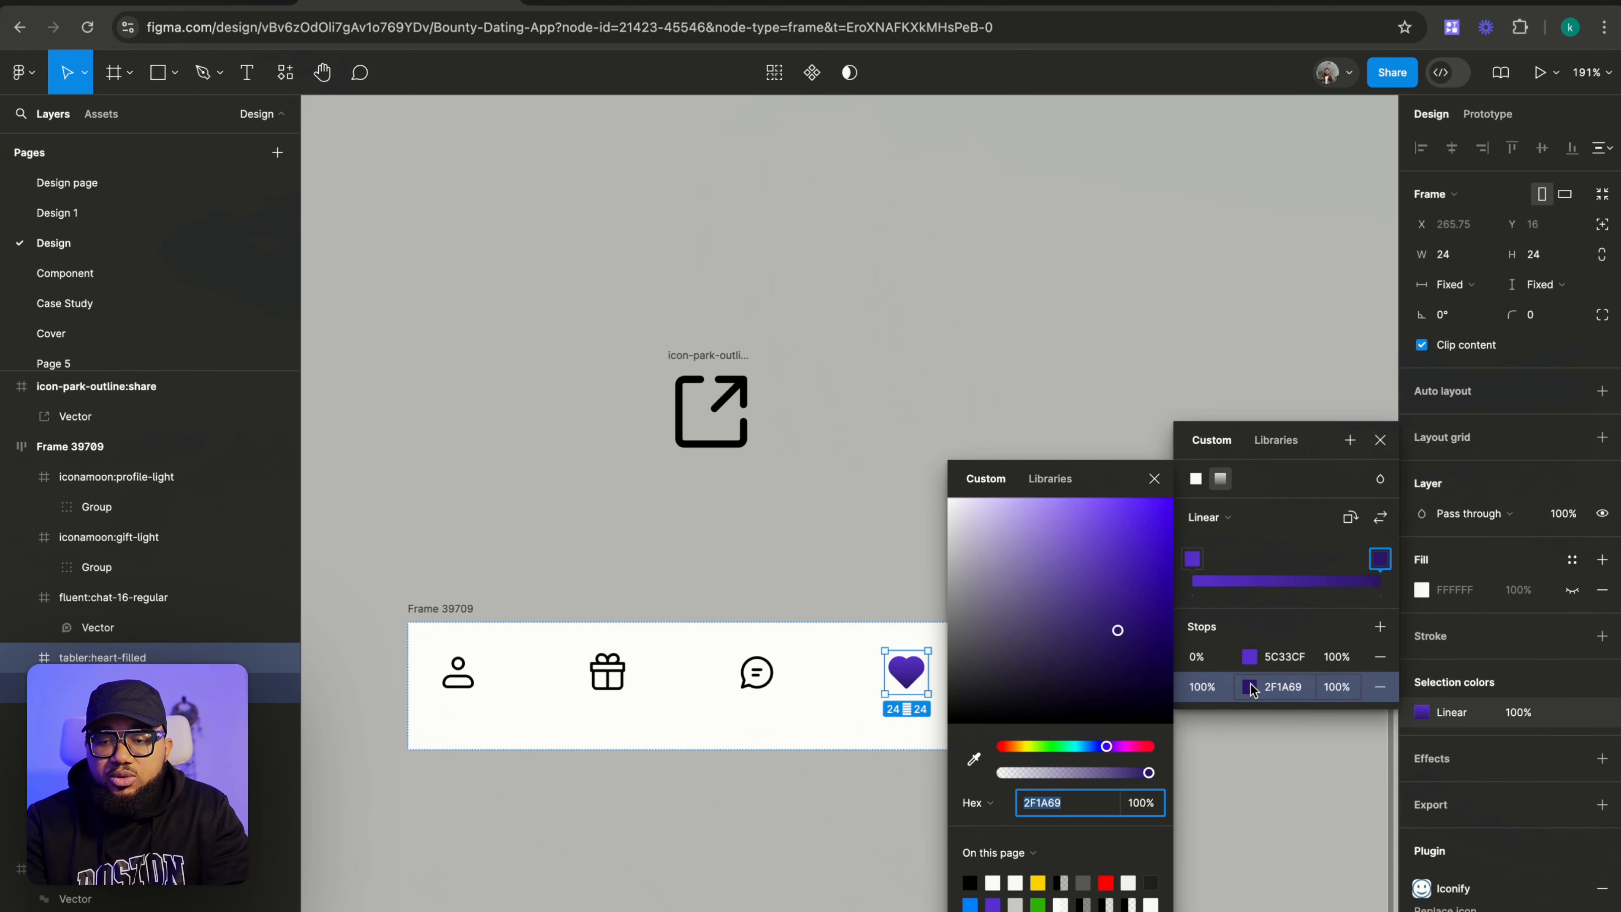
{"action": "left_click_drag", "start_coordinate": [1104, 748], "coordinate": [1135, 750]}
{"action": "left_click_drag", "start_coordinate": [1205, 542], "coordinate": [1199, 555]}
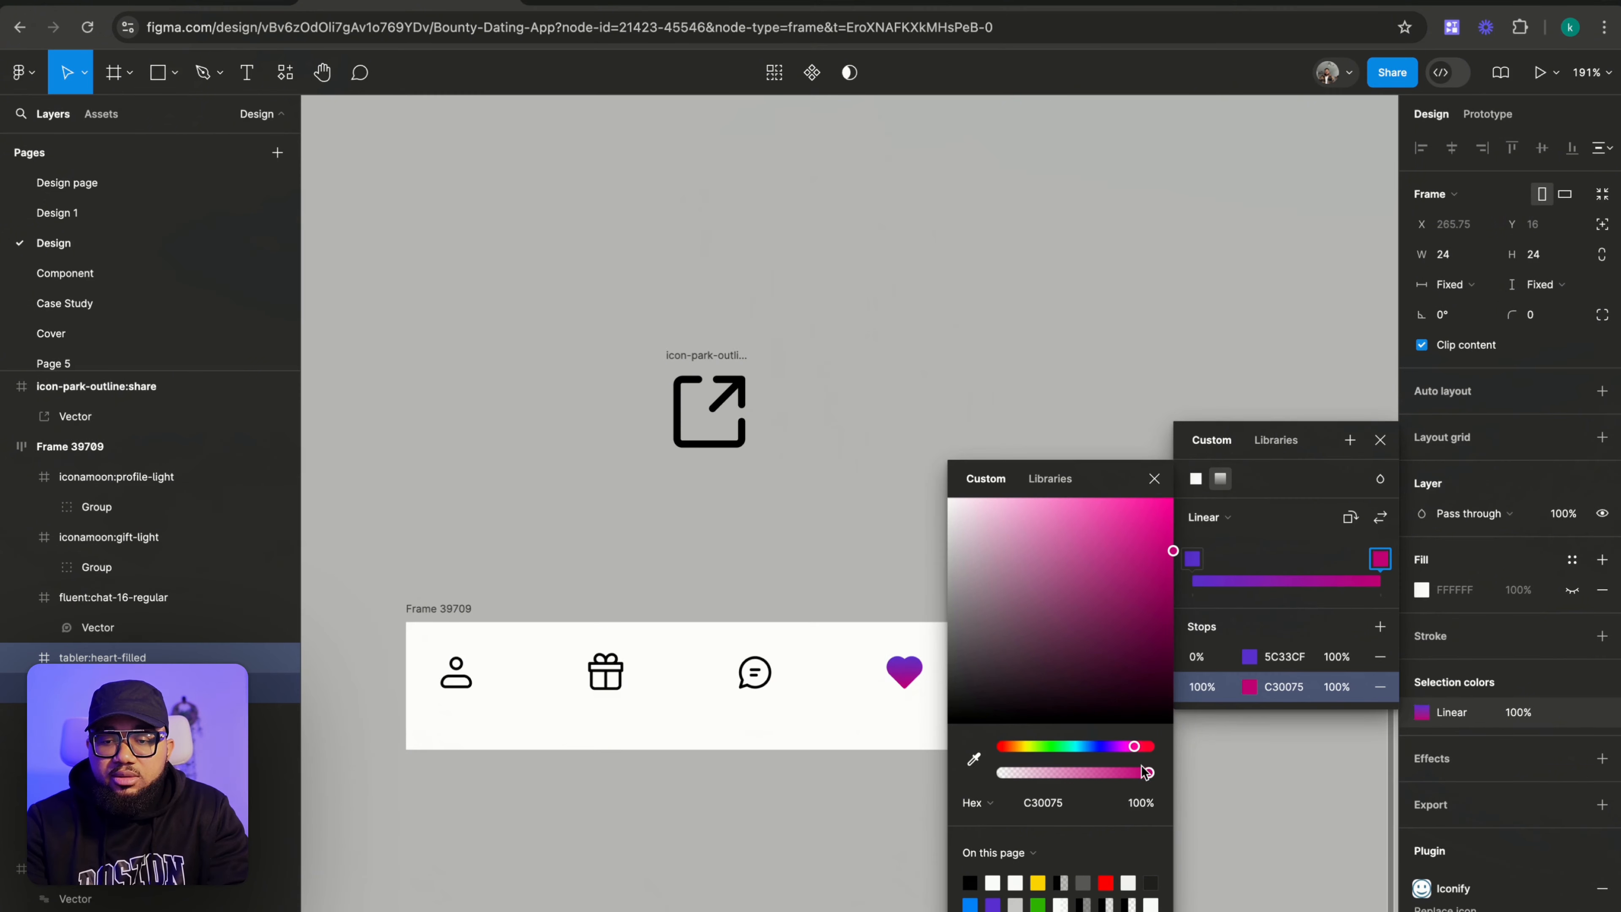
{"action": "left_click_drag", "start_coordinate": [1138, 745], "coordinate": [1117, 749]}
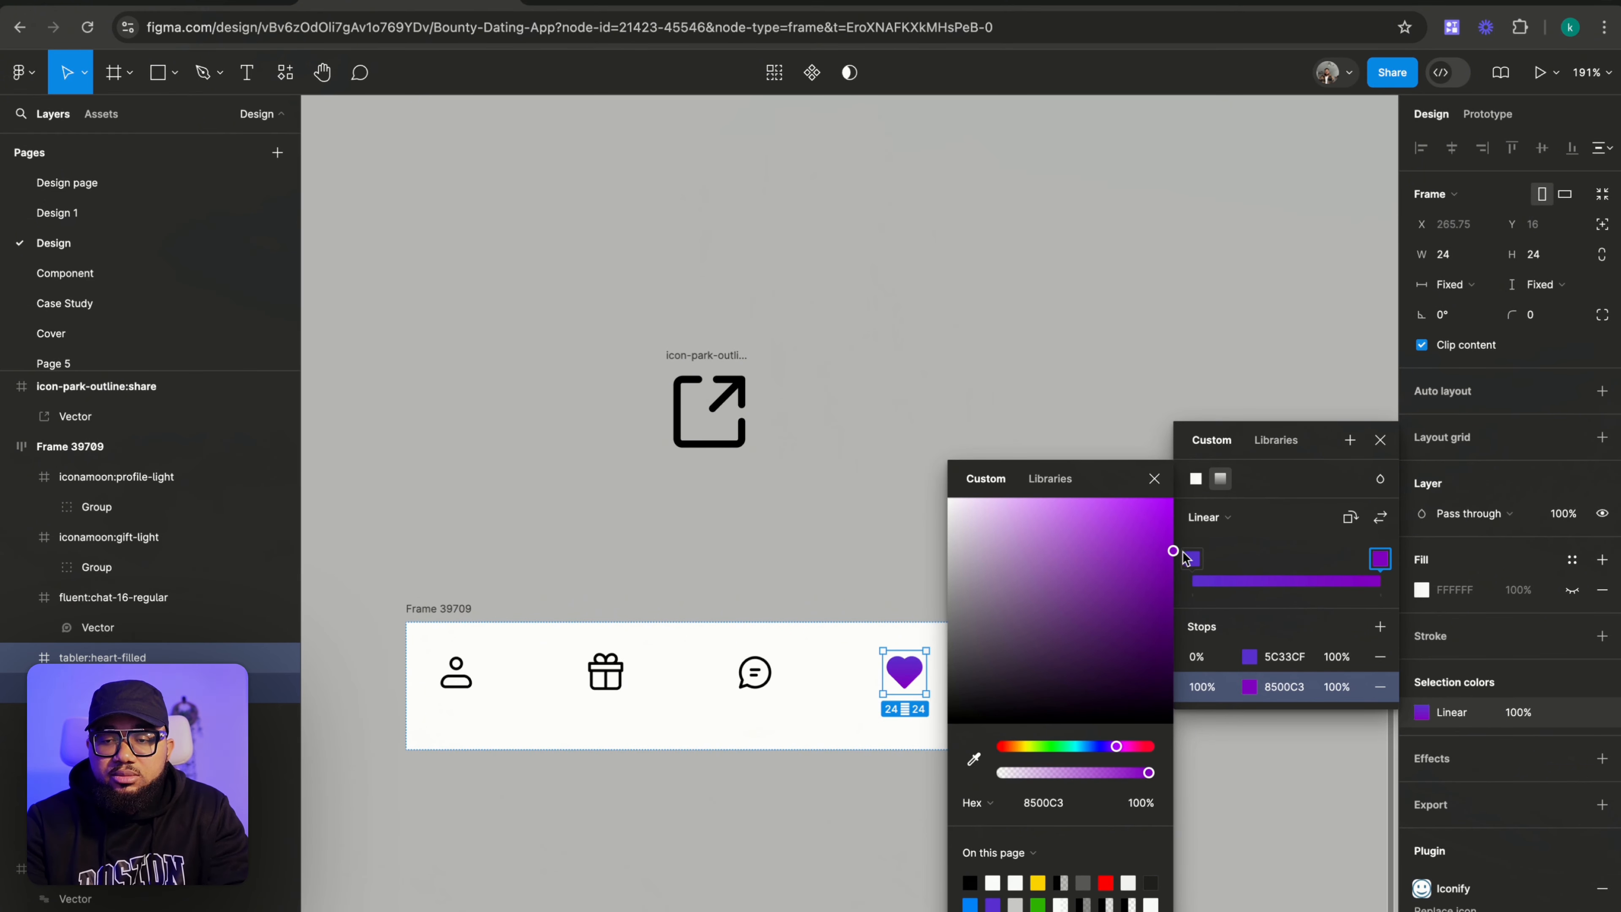
{"action": "left_click_drag", "start_coordinate": [1173, 553], "coordinate": [1173, 575]}
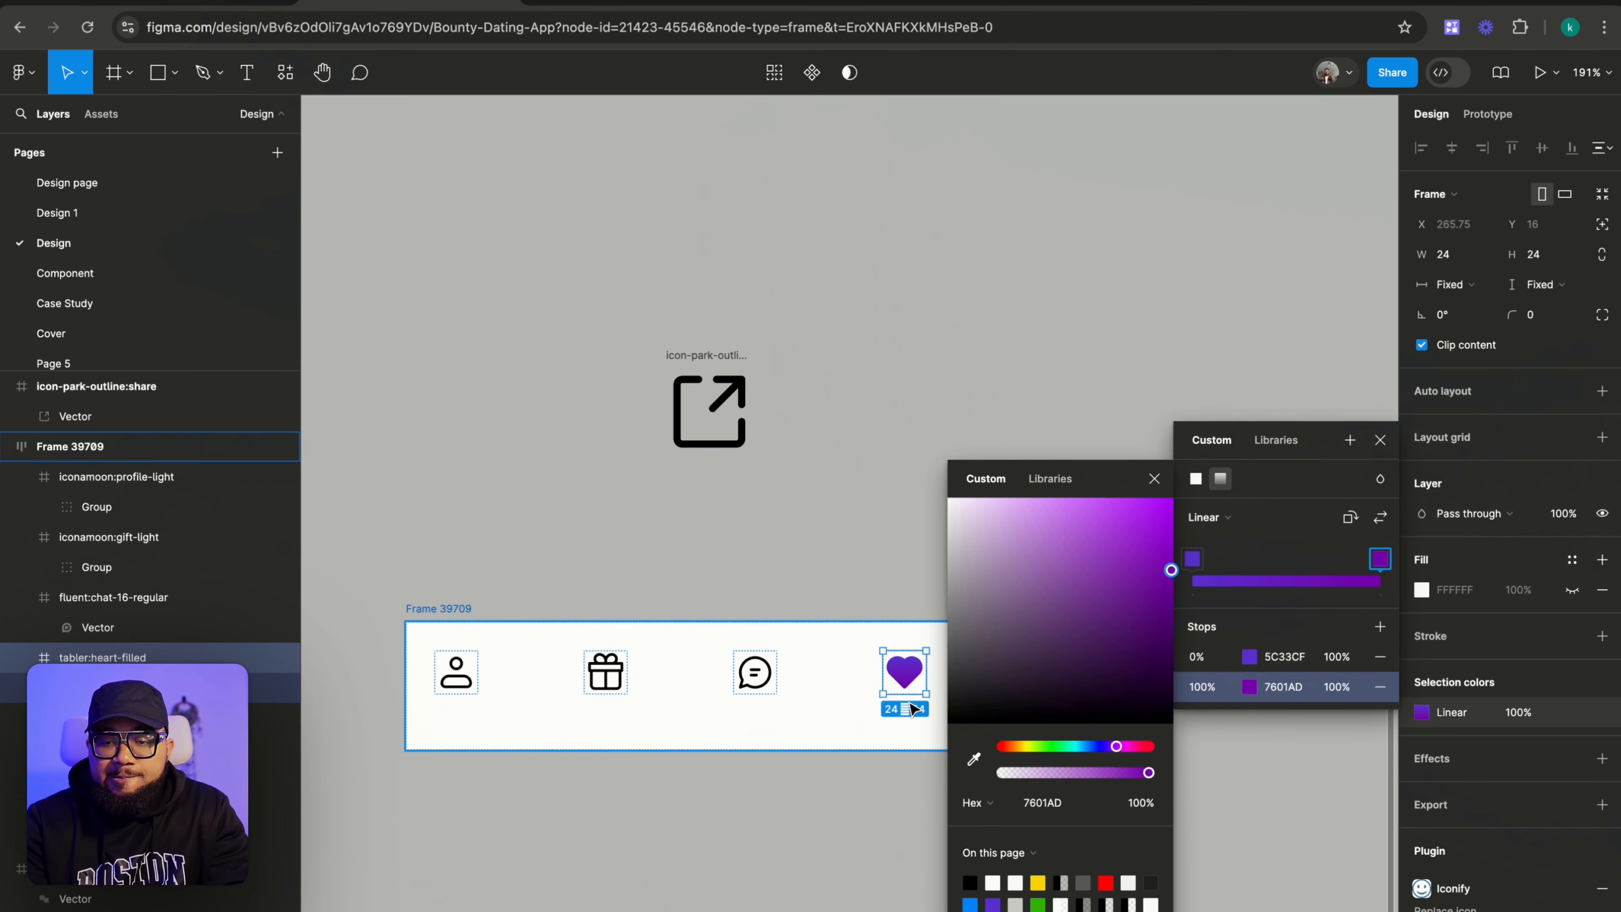
{"action": "scroll", "coordinate": [900, 687], "scroll_direction": "up", "scroll_amount": 5}
{"action": "scroll", "coordinate": [901, 688], "scroll_direction": "right", "scroll_amount": 3}
{"action": "scroll", "coordinate": [900, 688], "scroll_direction": "down", "scroll_amount": 1}
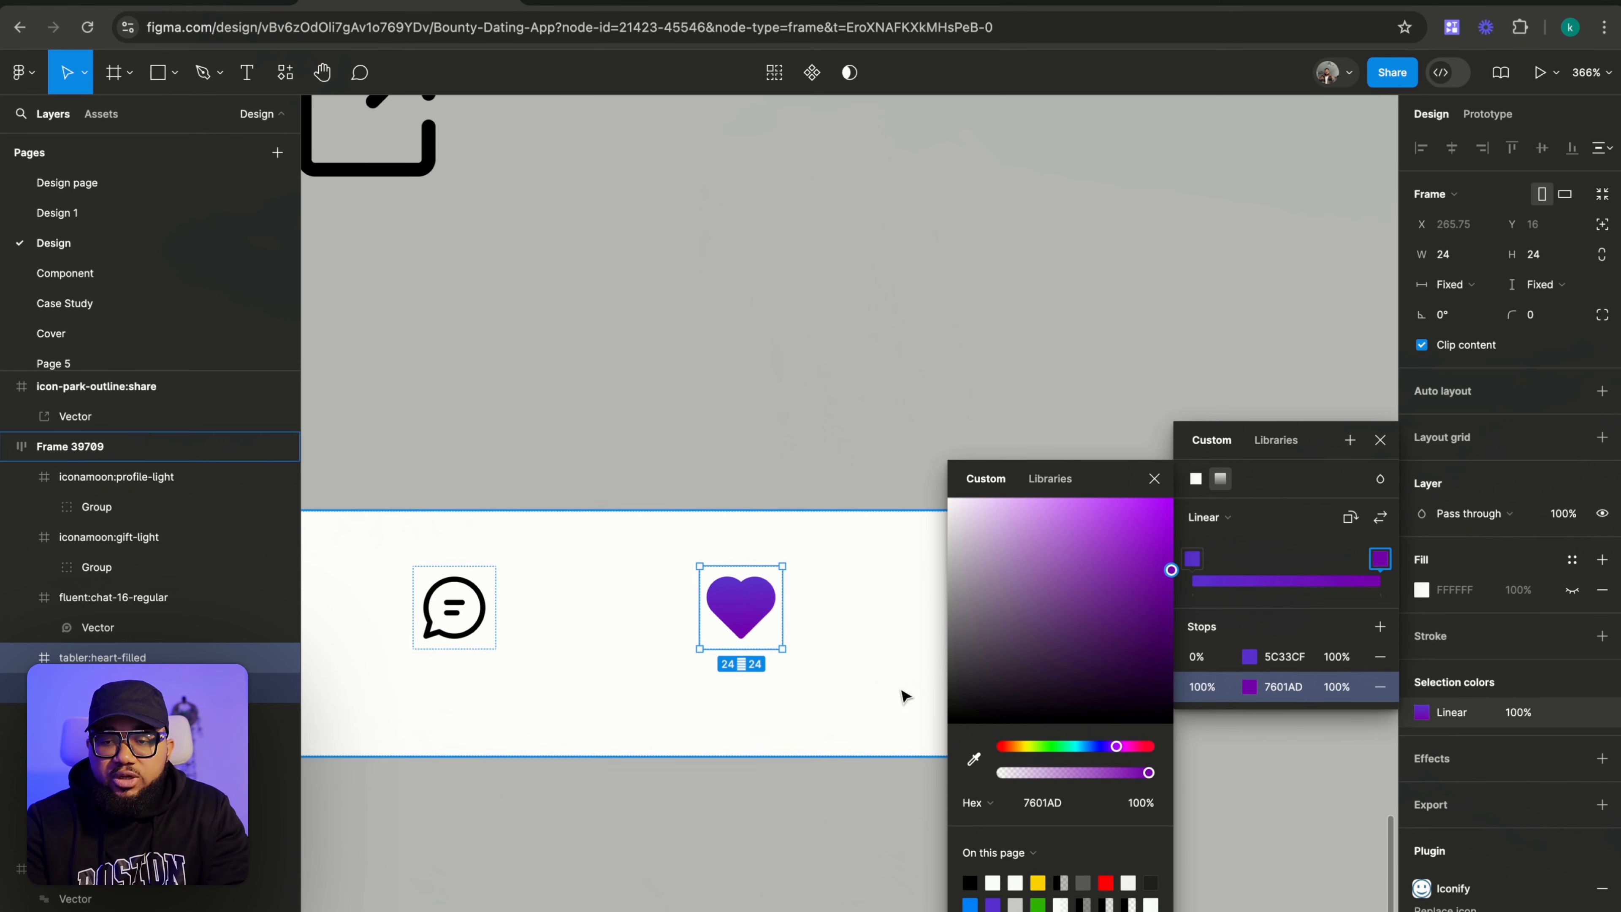
{"action": "left_click", "coordinate": [1153, 479]}
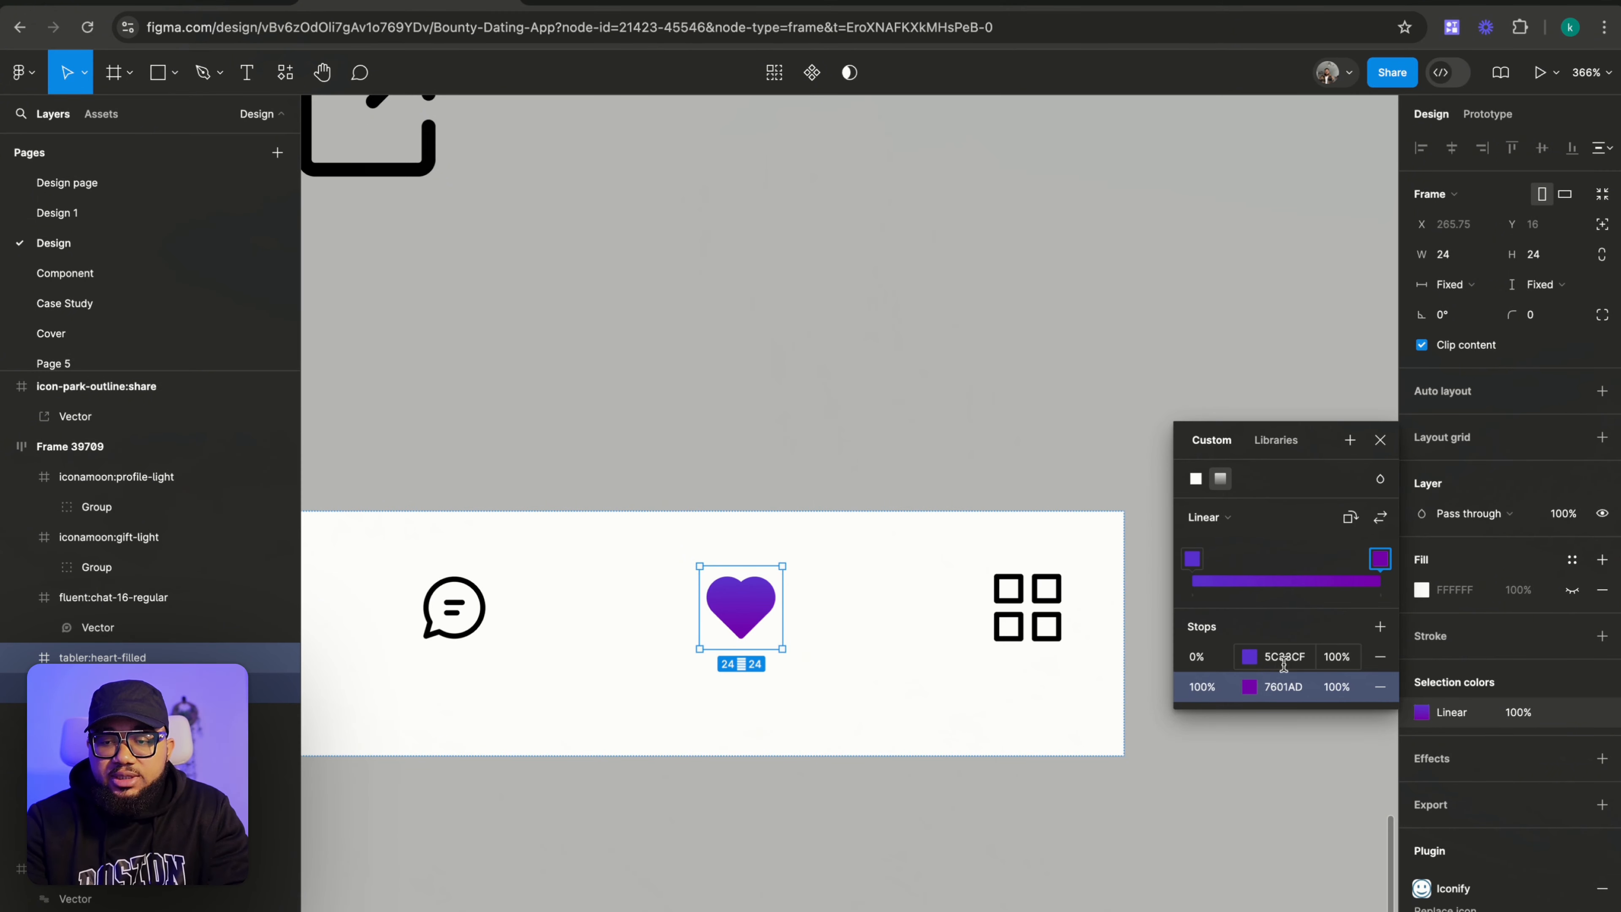
{"action": "left_click", "coordinate": [1197, 658]}
{"action": "left_click", "coordinate": [1348, 441]}
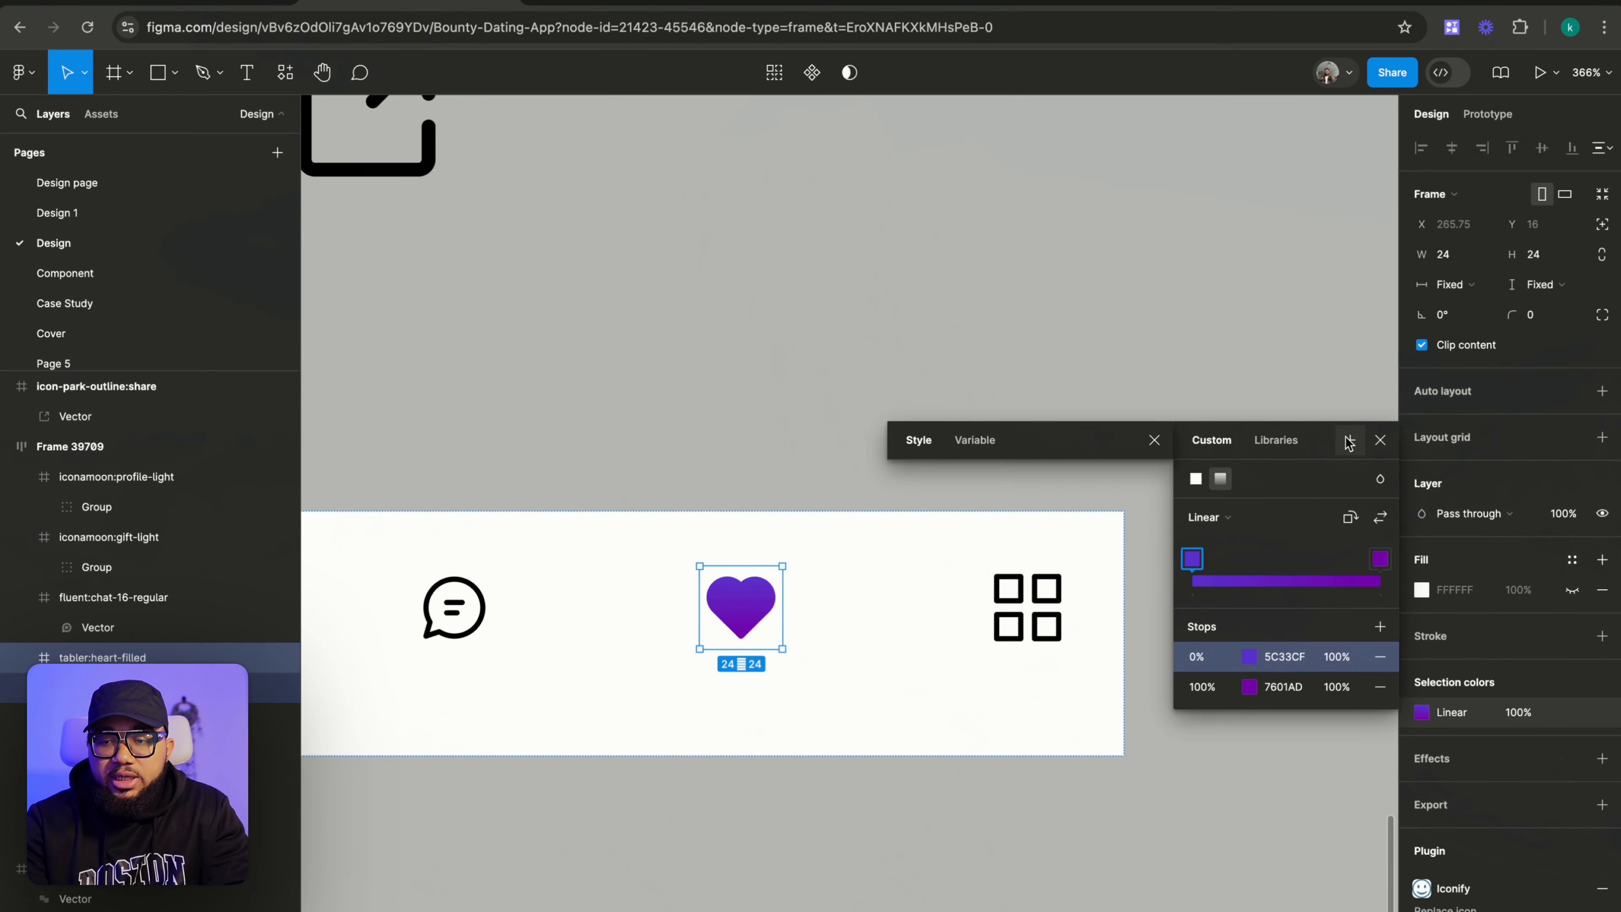
{"action": "left_click", "coordinate": [970, 449]}
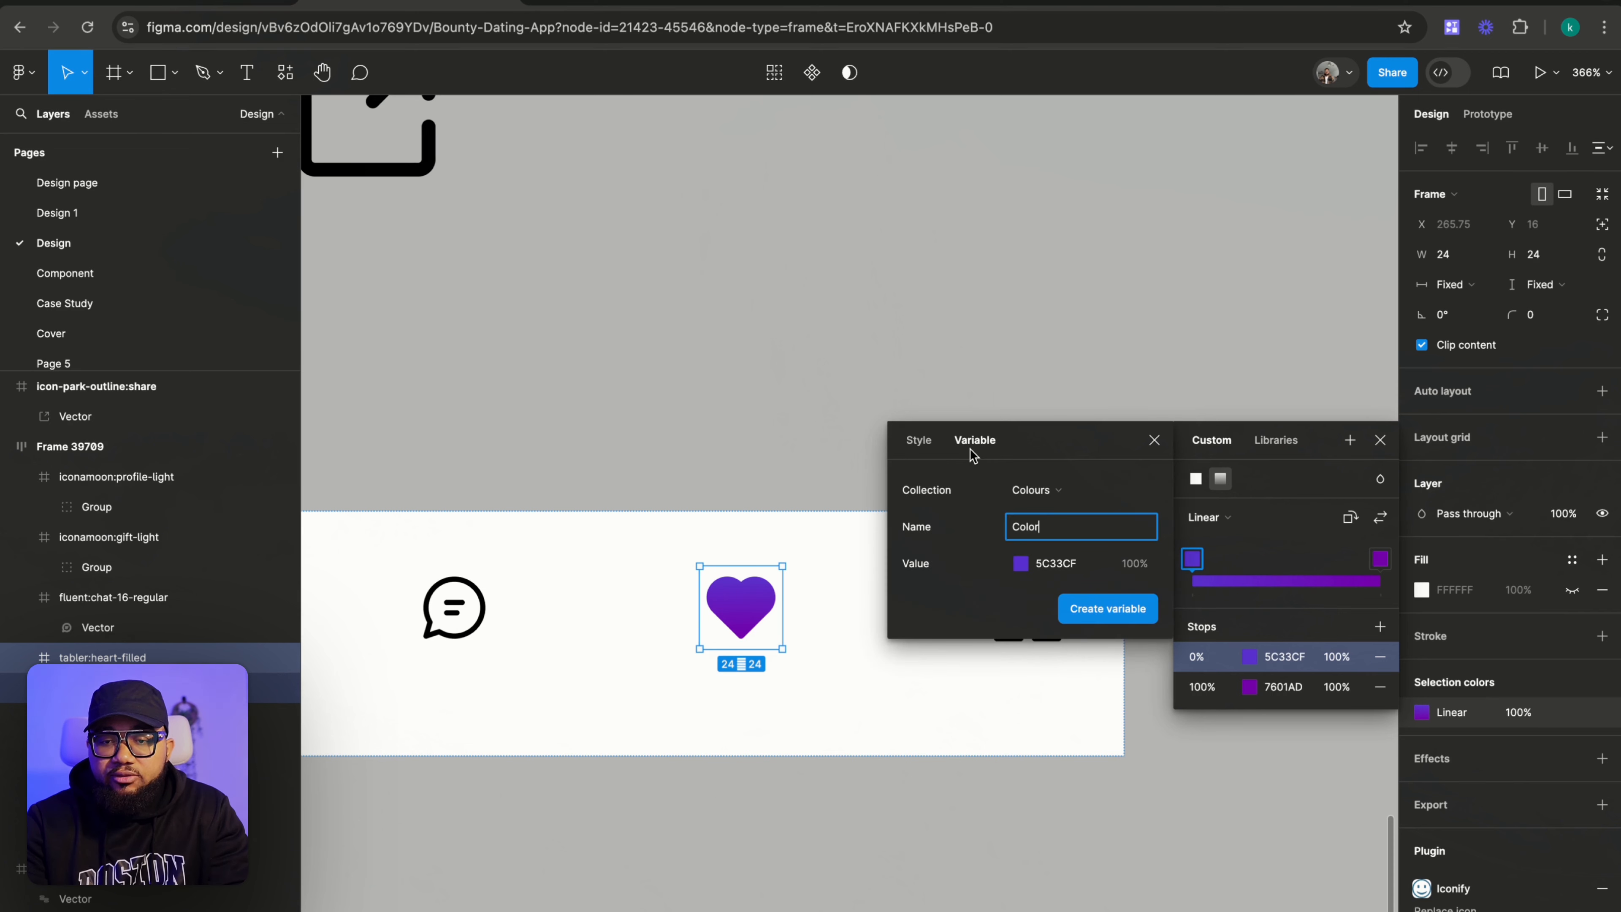
{"action": "left_click", "coordinate": [1050, 498]}
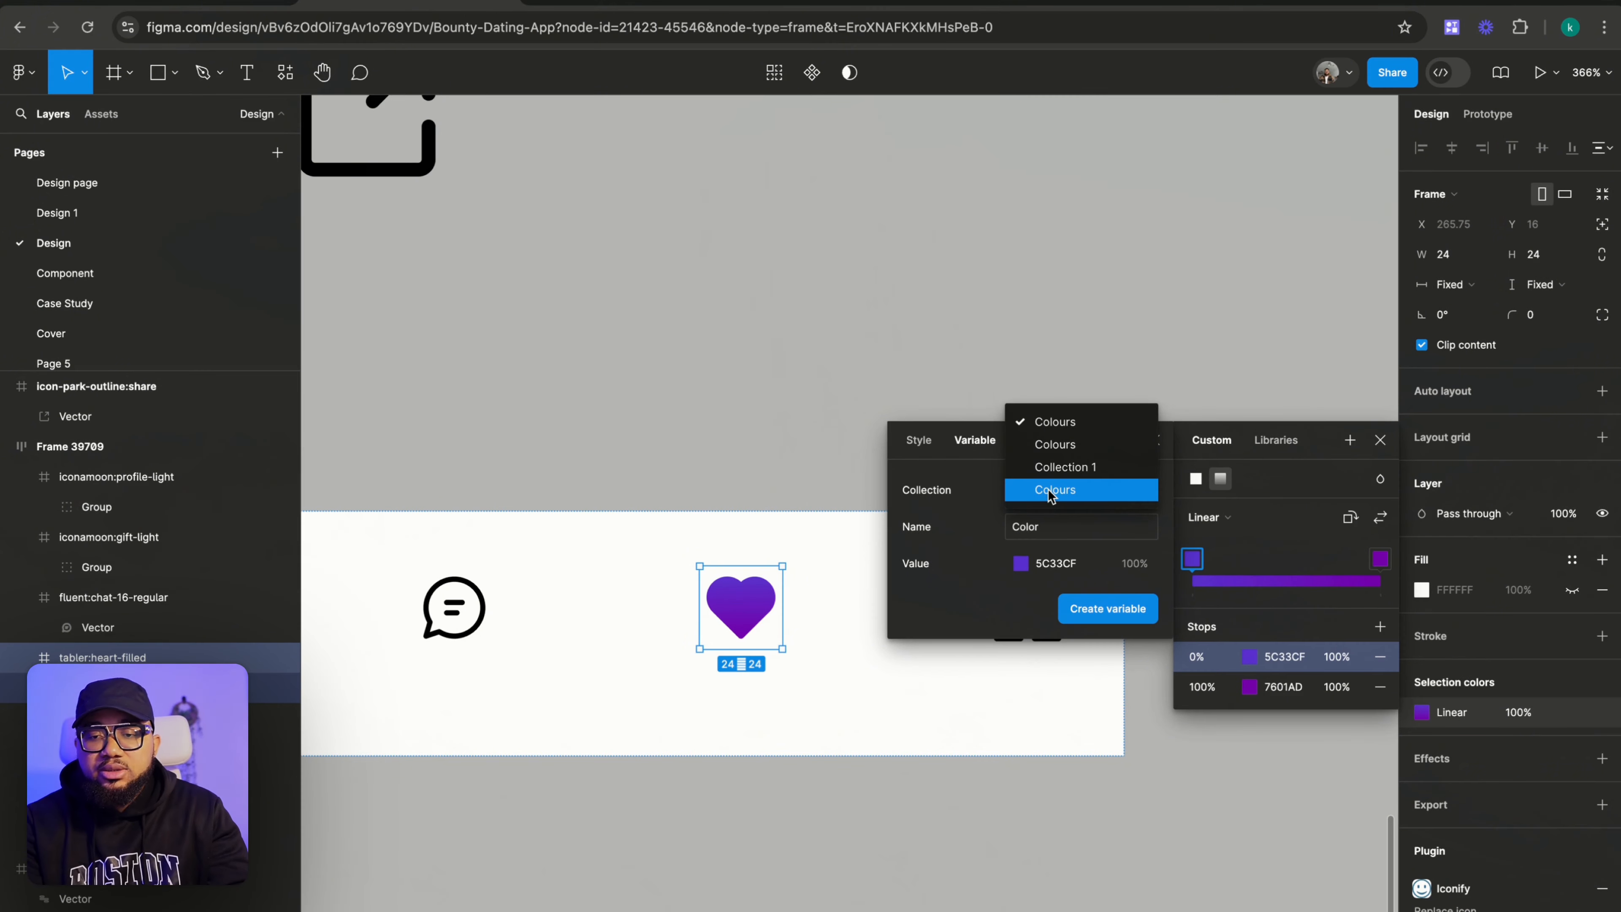
{"action": "left_click", "coordinate": [1052, 497]}
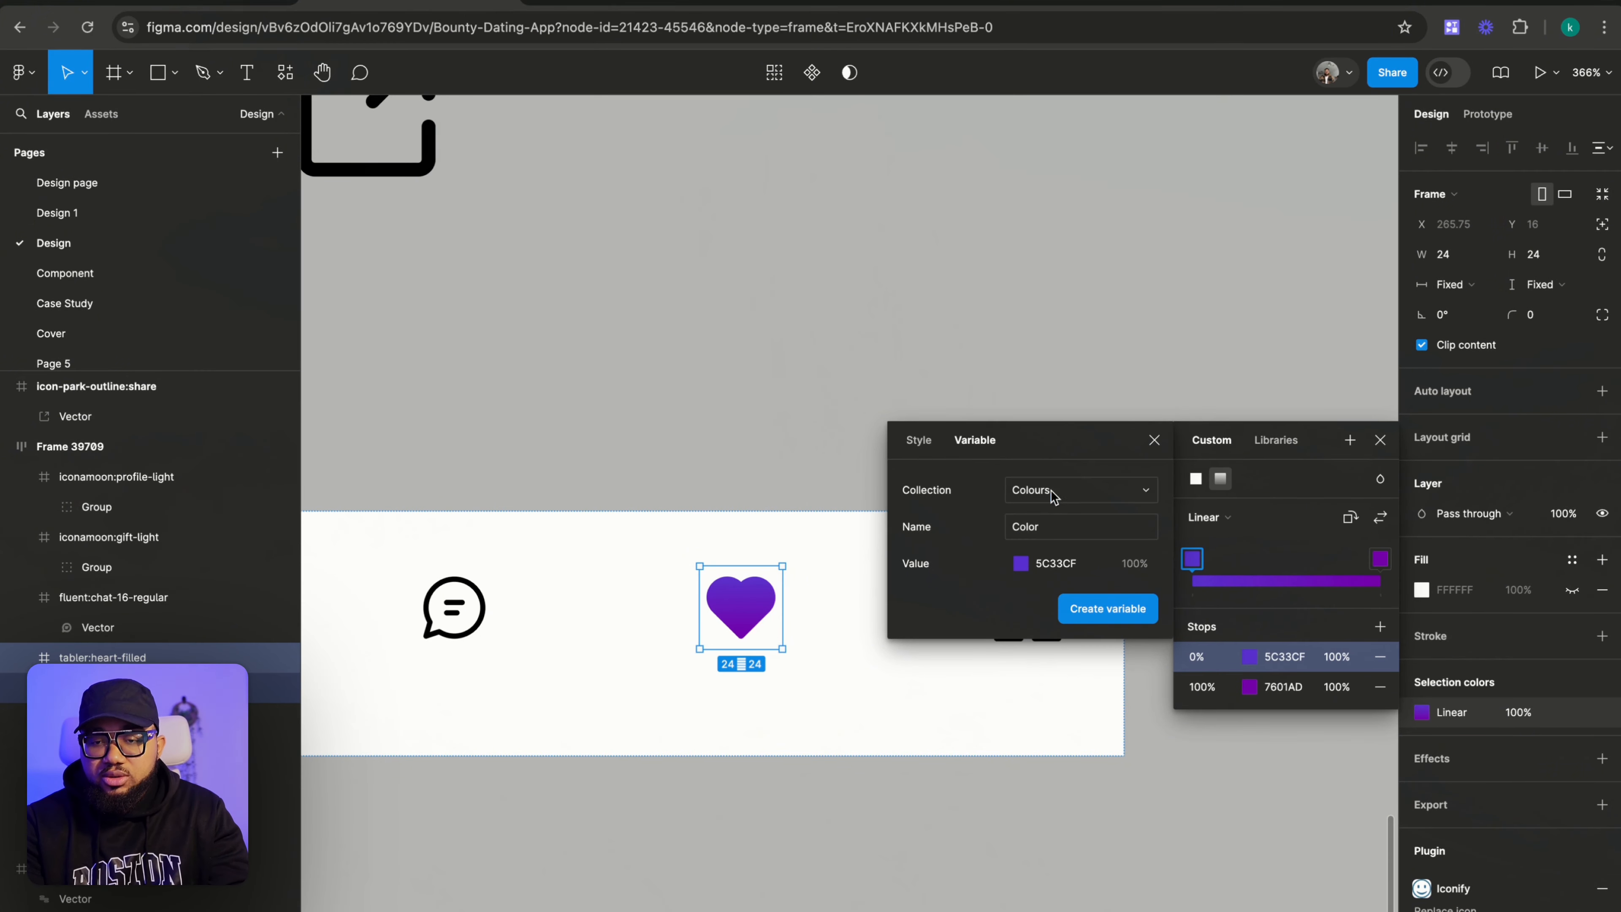
{"action": "left_click", "coordinate": [1052, 496]}
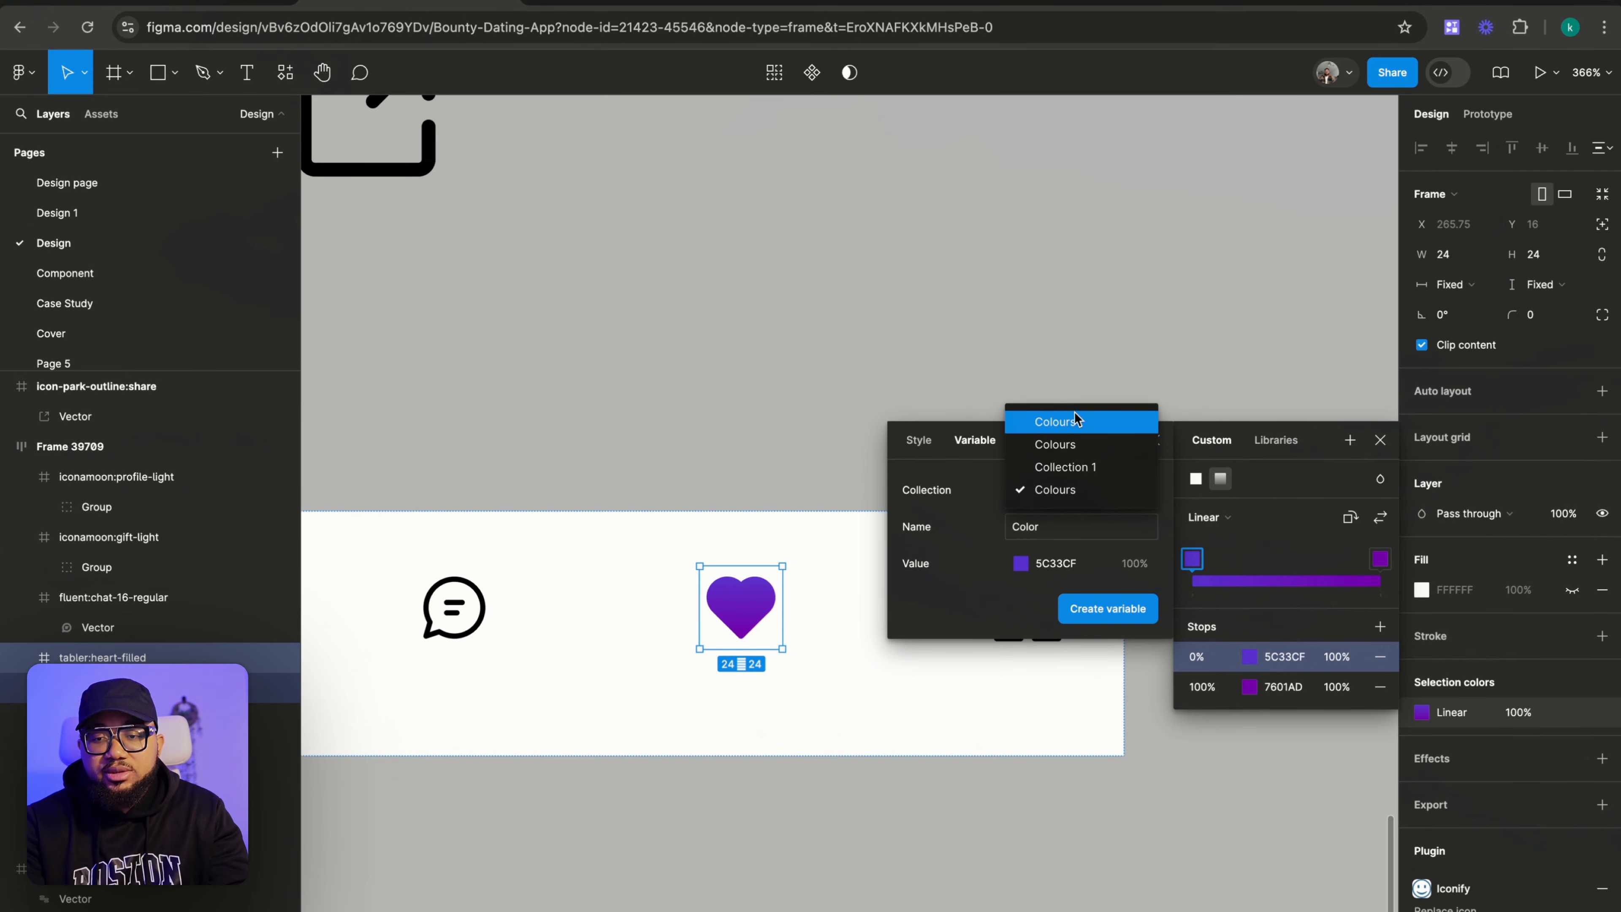
{"action": "left_click", "coordinate": [1090, 473]}
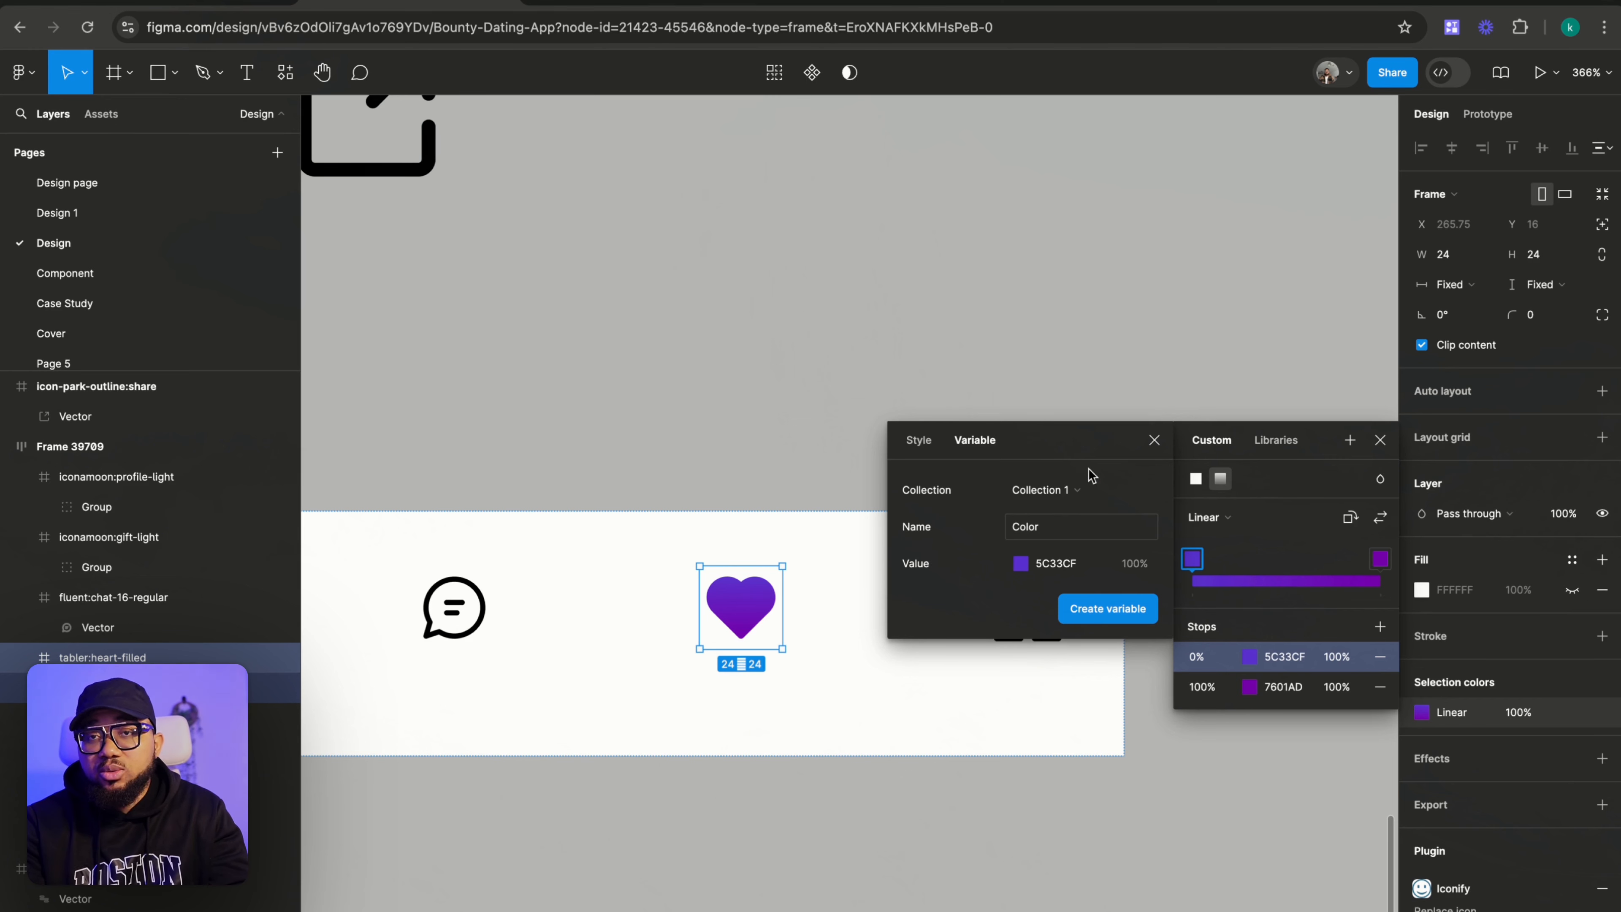
{"action": "left_click", "coordinate": [1084, 493]}
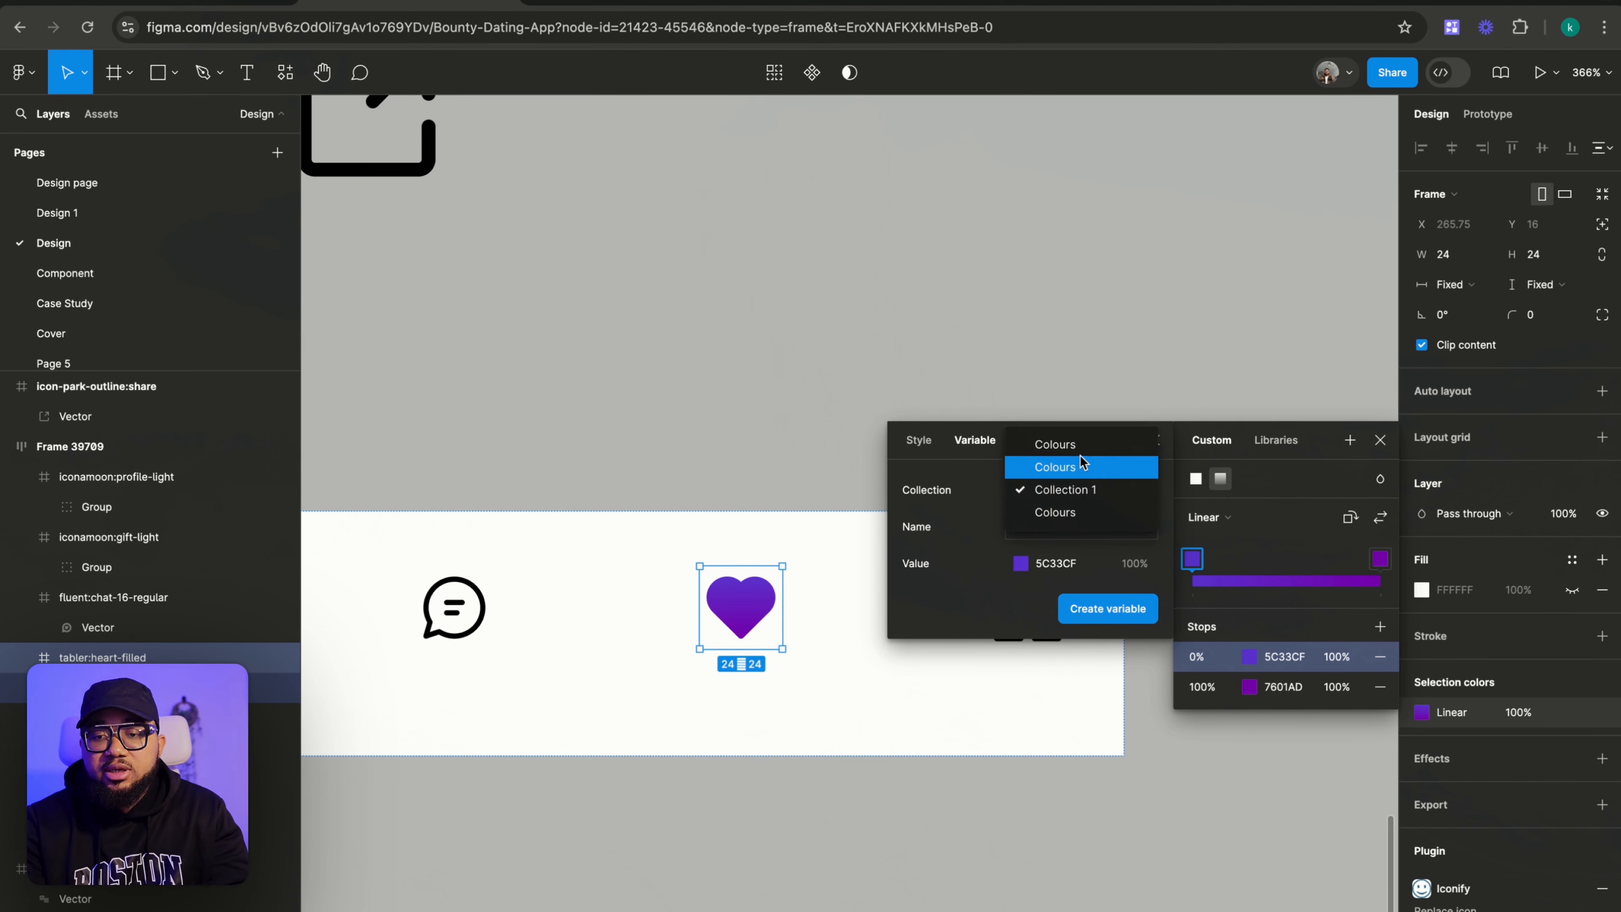
{"action": "left_click", "coordinate": [1082, 490]}
{"action": "left_click", "coordinate": [1380, 440]}
{"action": "left_click", "coordinate": [1349, 424]}
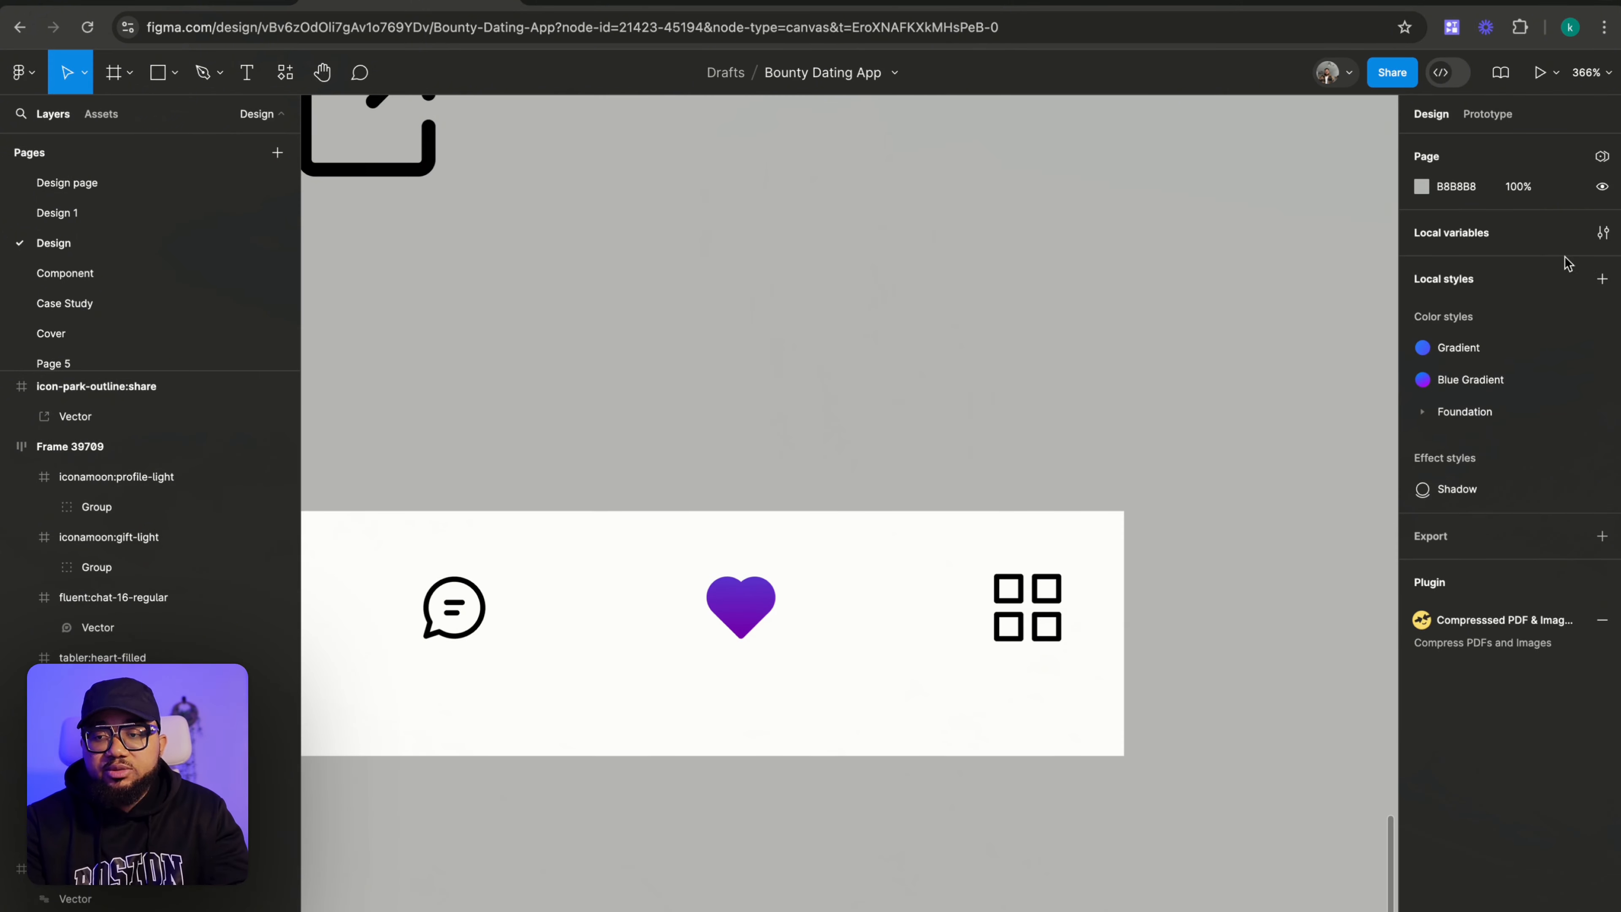
Create a new local variable collection named Dating App.
{"action": "left_click", "coordinate": [1602, 233]}
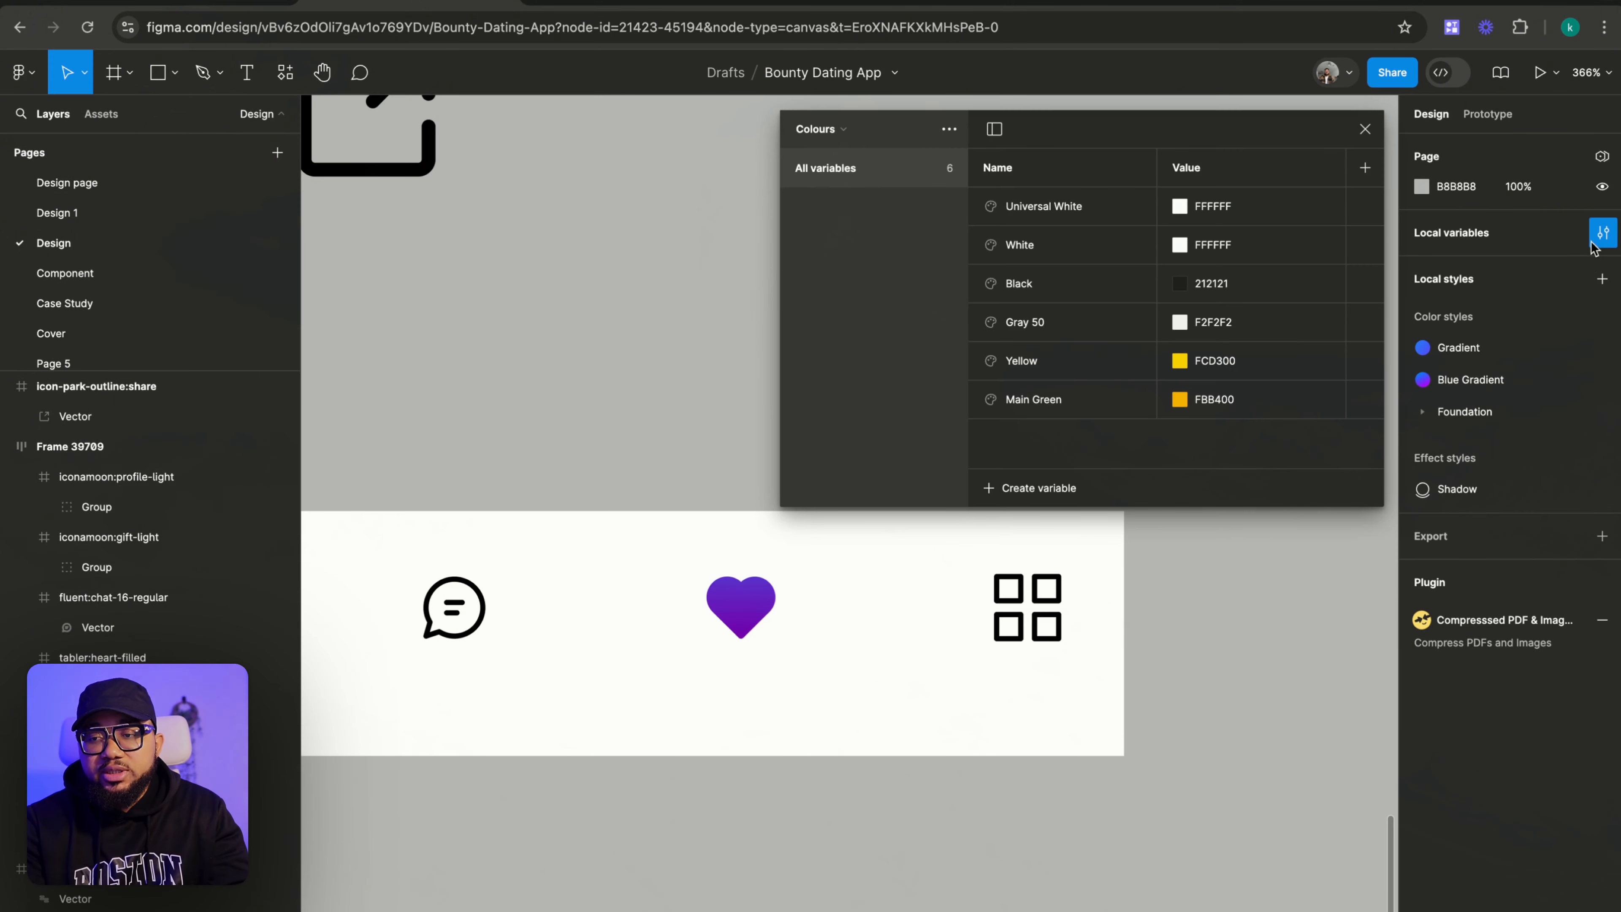
{"action": "left_click", "coordinate": [949, 129]}
{"action": "left_click", "coordinate": [948, 226]}
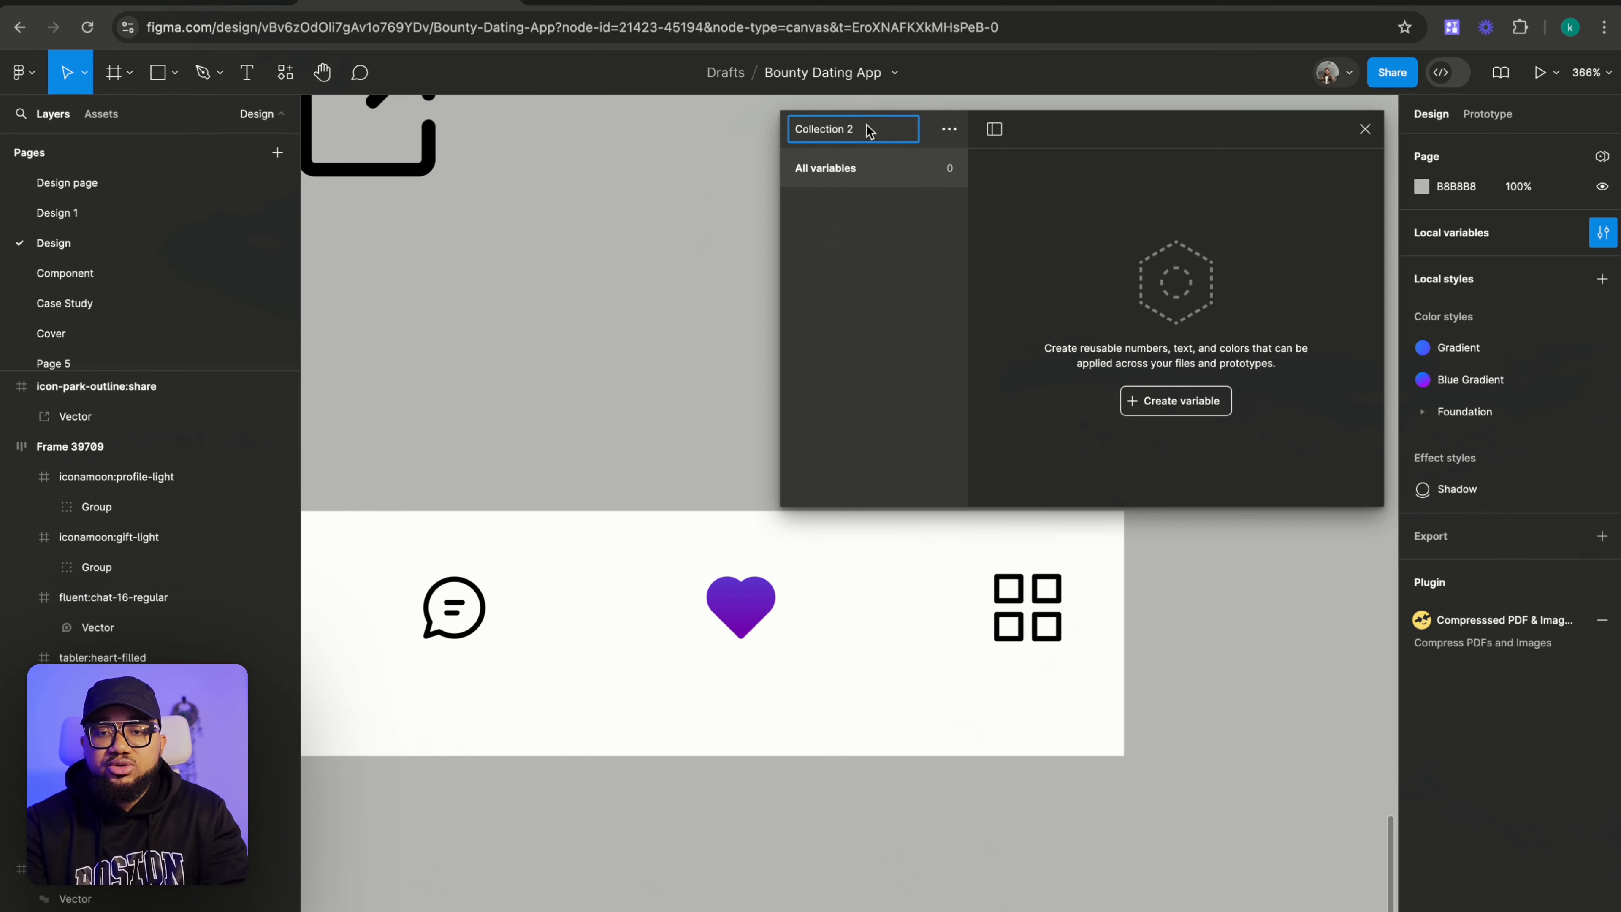
{"action": "left_click_drag", "start_coordinate": [870, 131], "coordinate": [753, 130]}
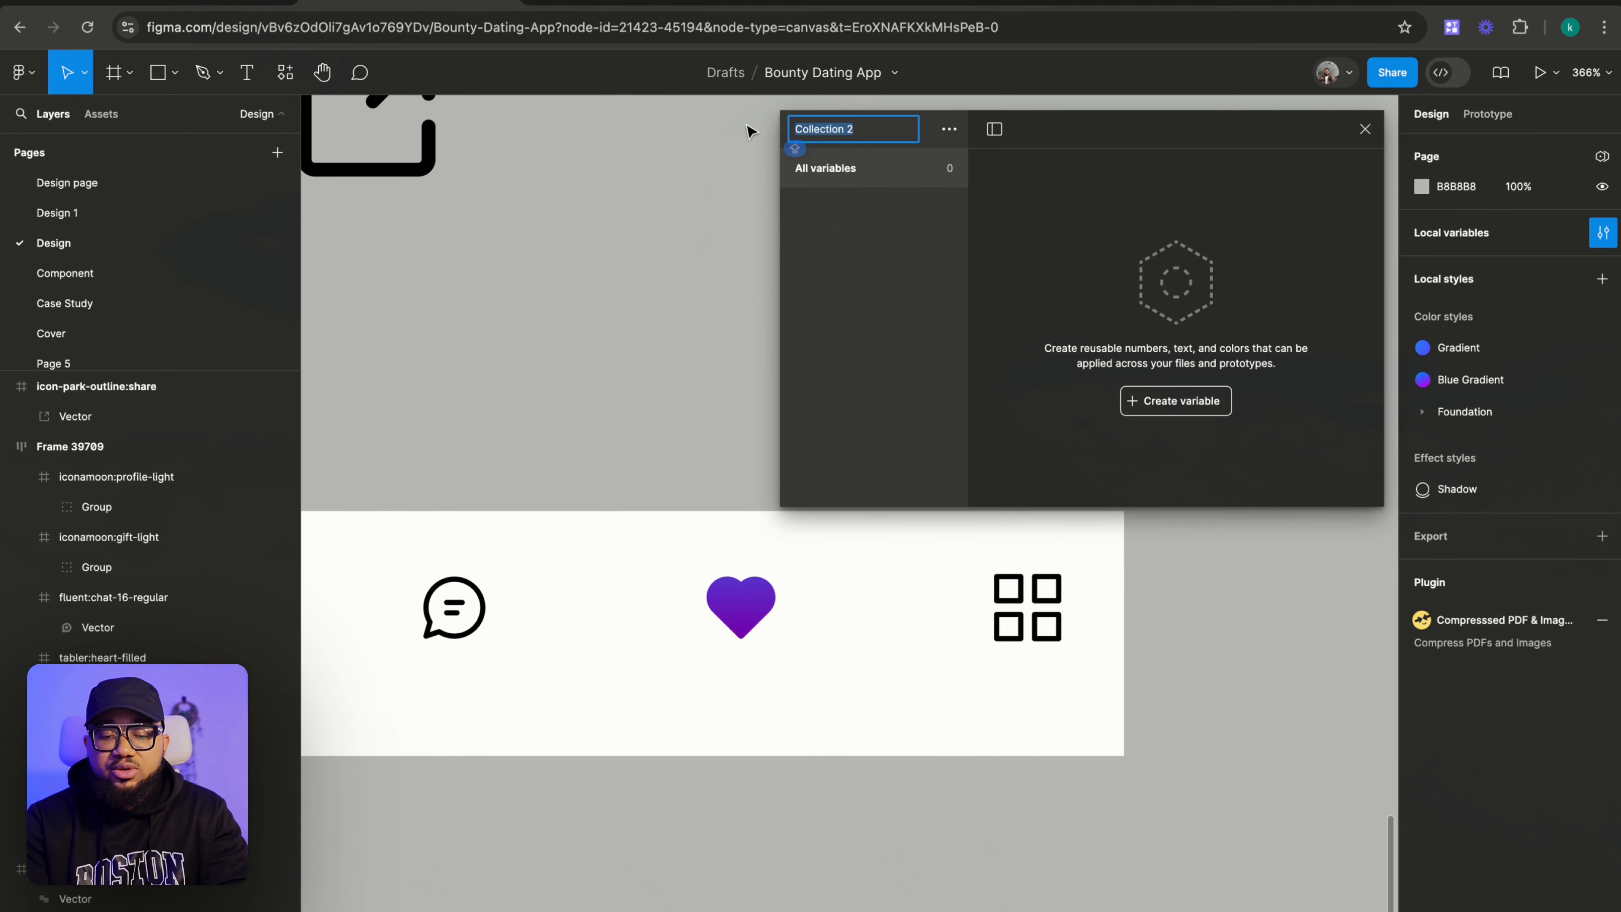
{"action": "type", "text": "Datin"}
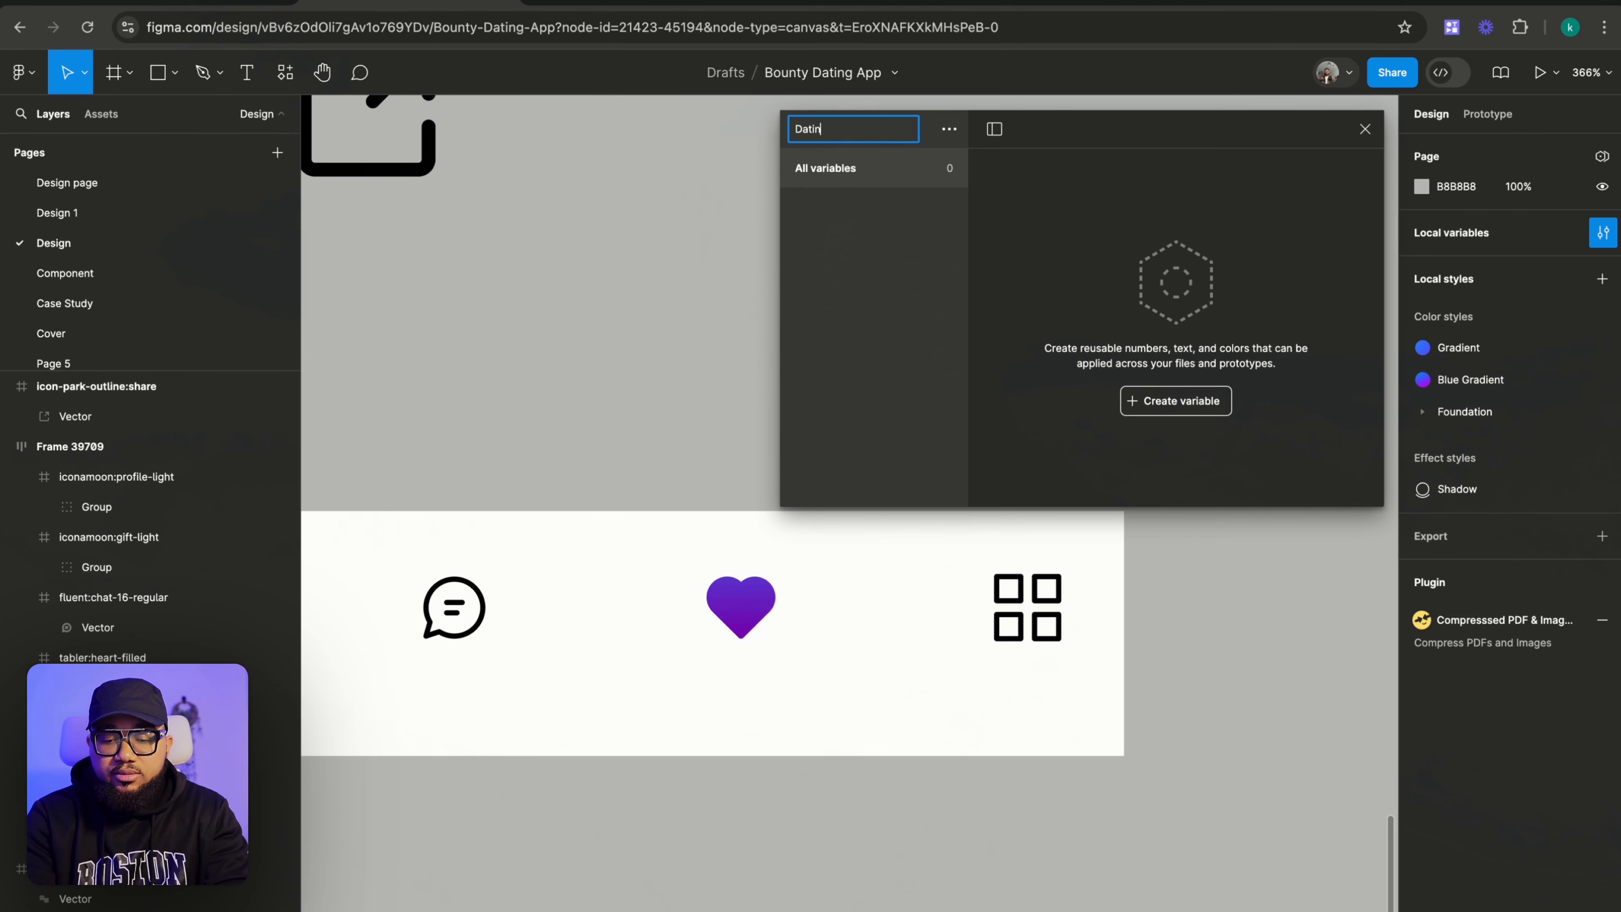
{"action": "type", "text": "g App"}
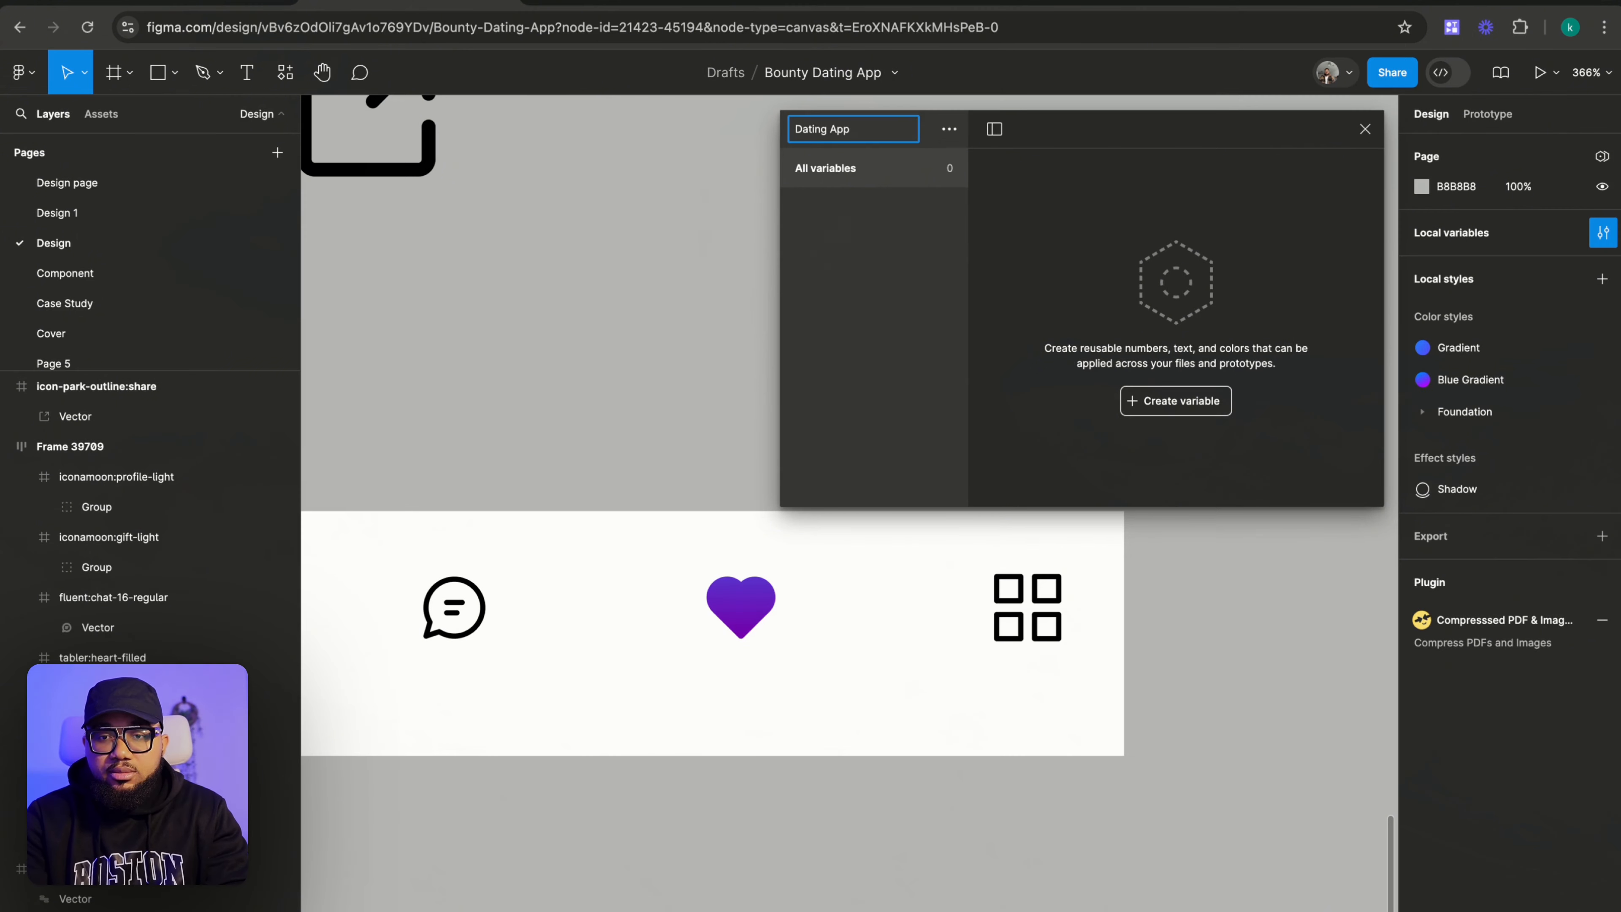
{"action": "key", "text": "Return"}
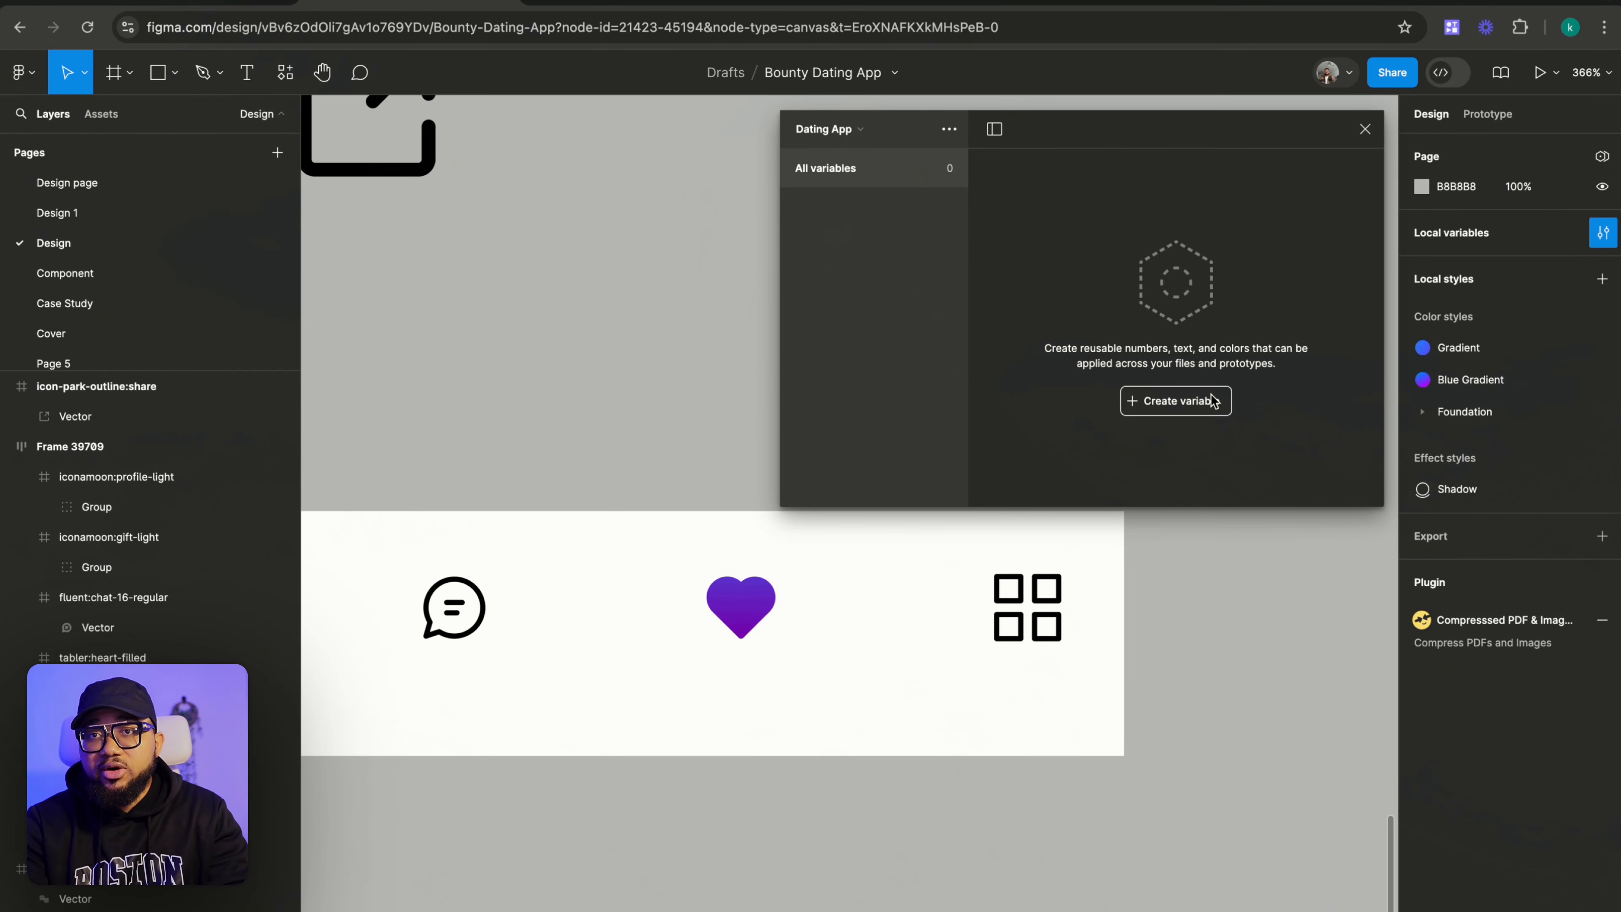
{"action": "left_click", "coordinate": [1366, 129]}
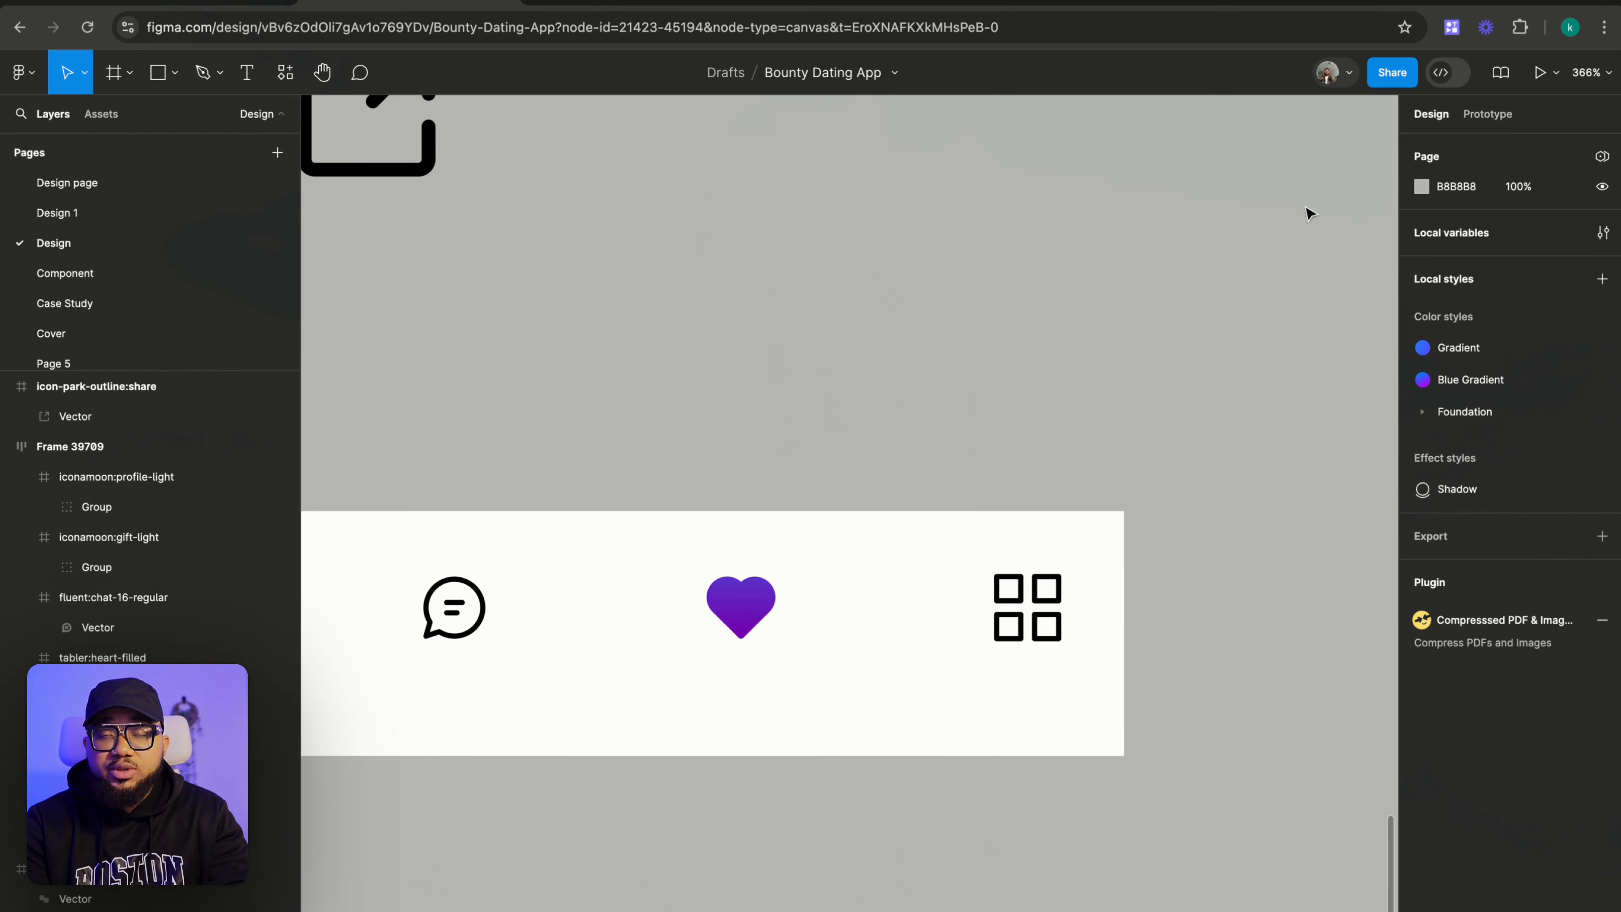
Save the heart icon's purple 5C33CF as a colour variable named Purple 1 in the Dating App collection.
{"action": "left_click", "coordinate": [737, 619]}
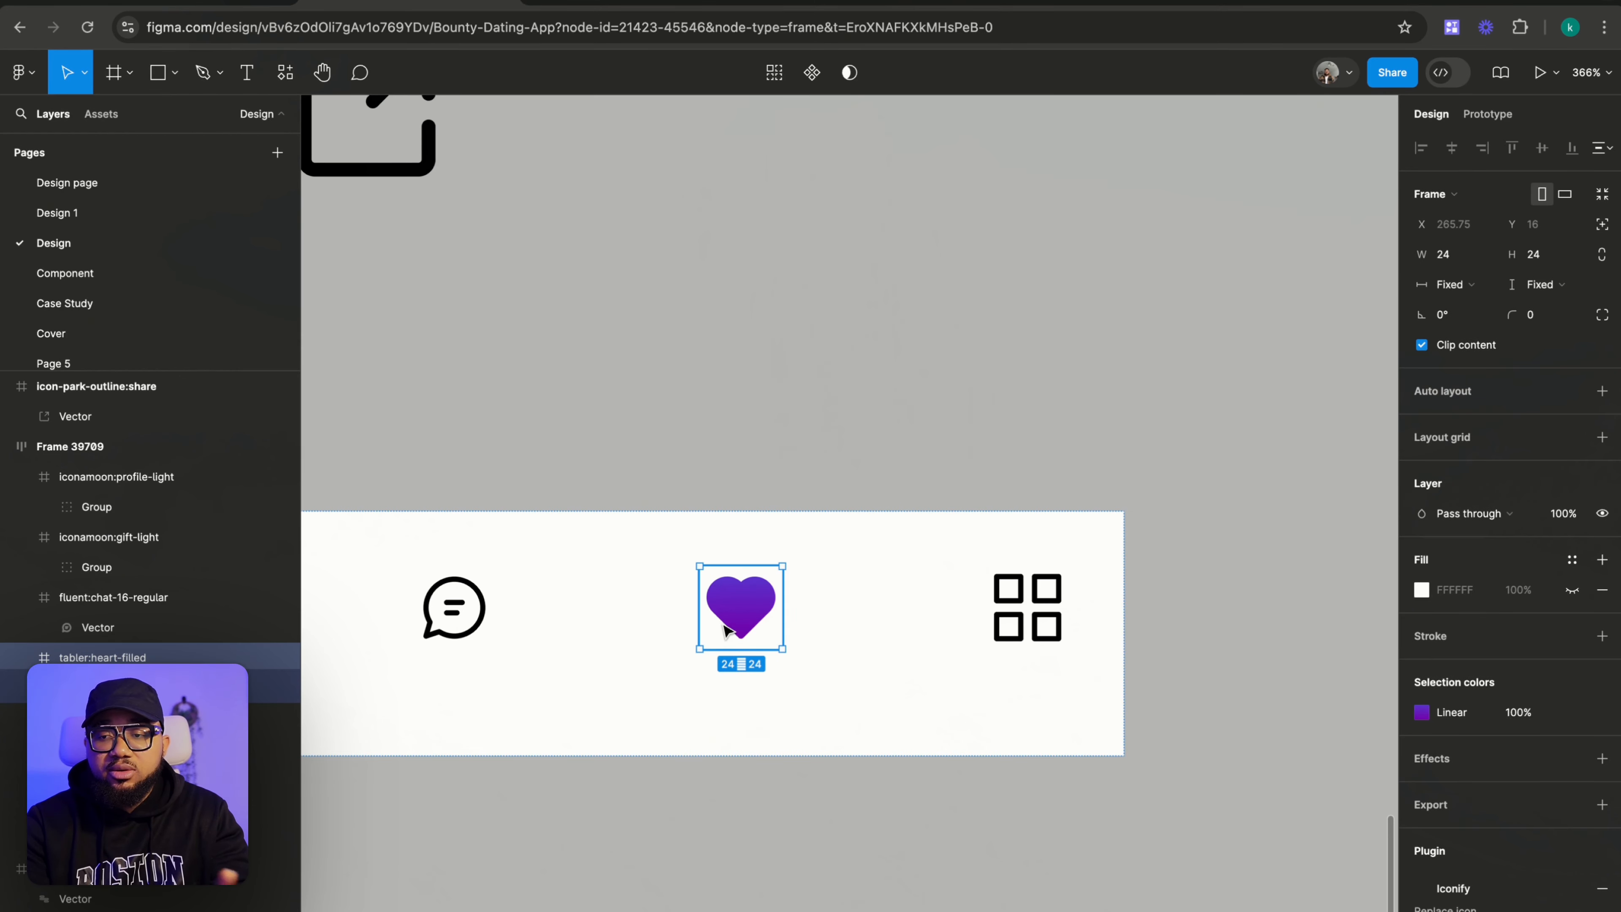
{"action": "left_click", "coordinate": [1421, 712]}
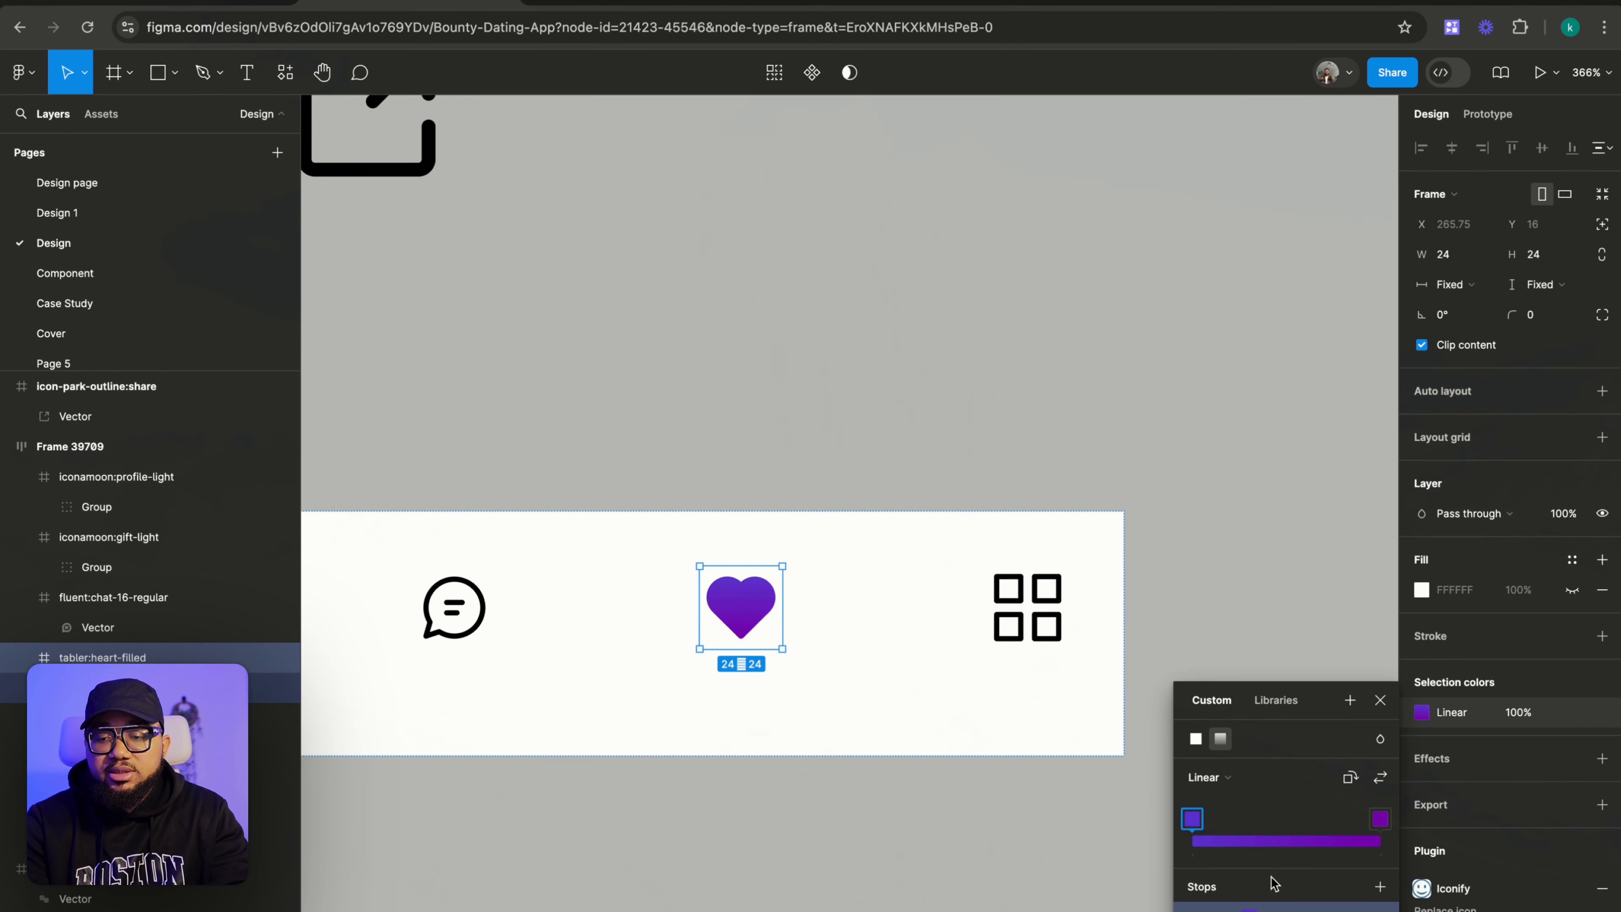
{"action": "left_click", "coordinate": [1349, 700]}
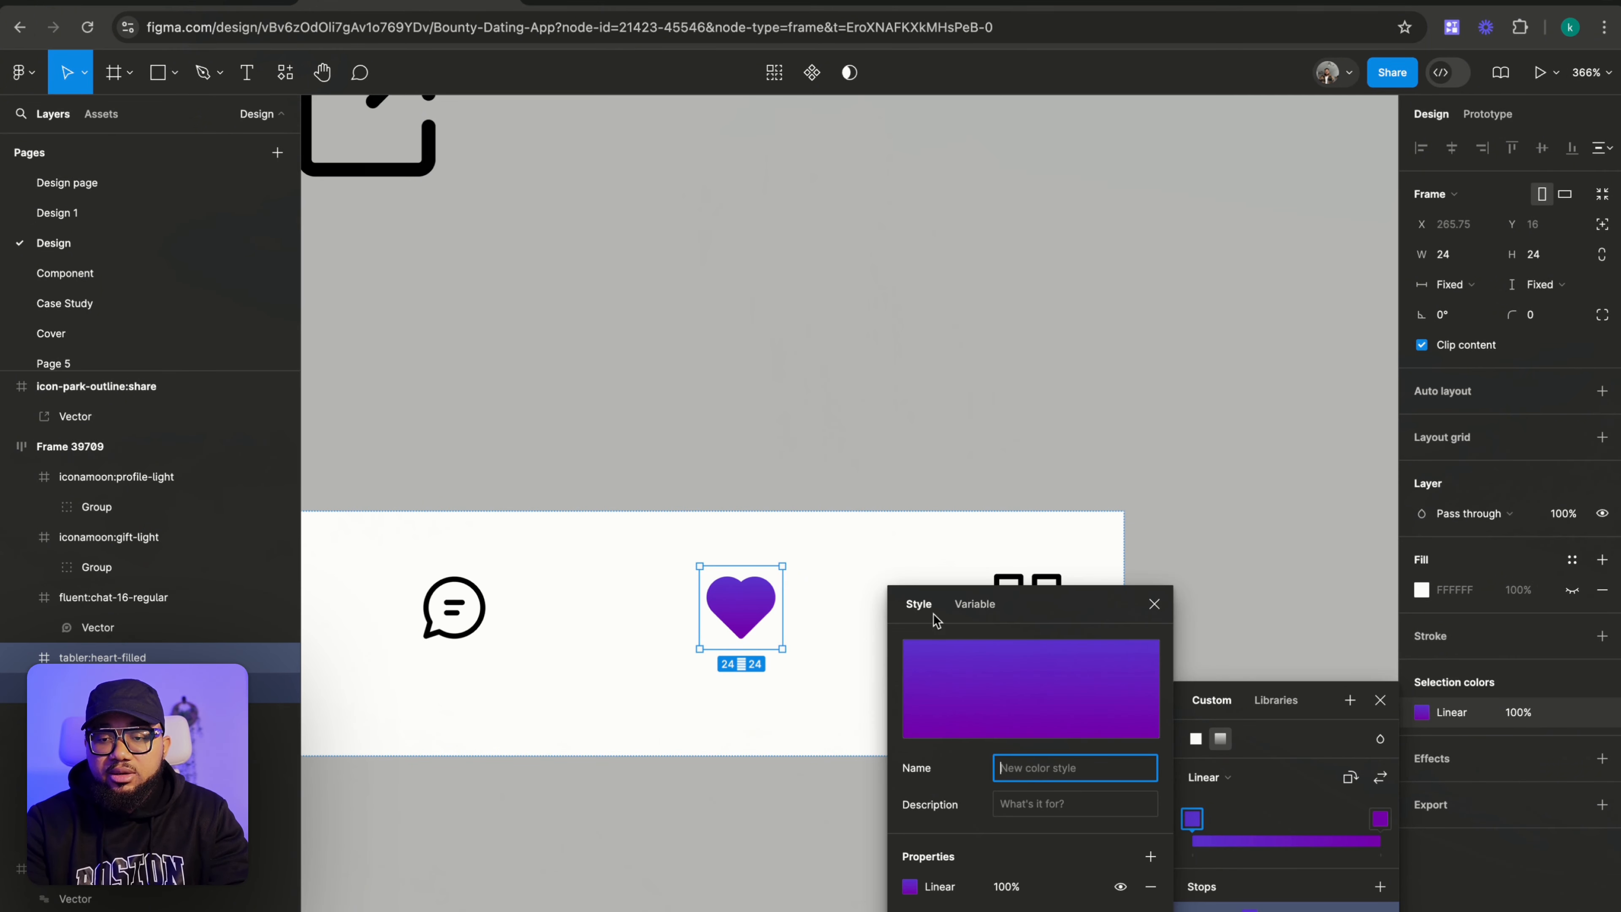
{"action": "left_click", "coordinate": [963, 613]}
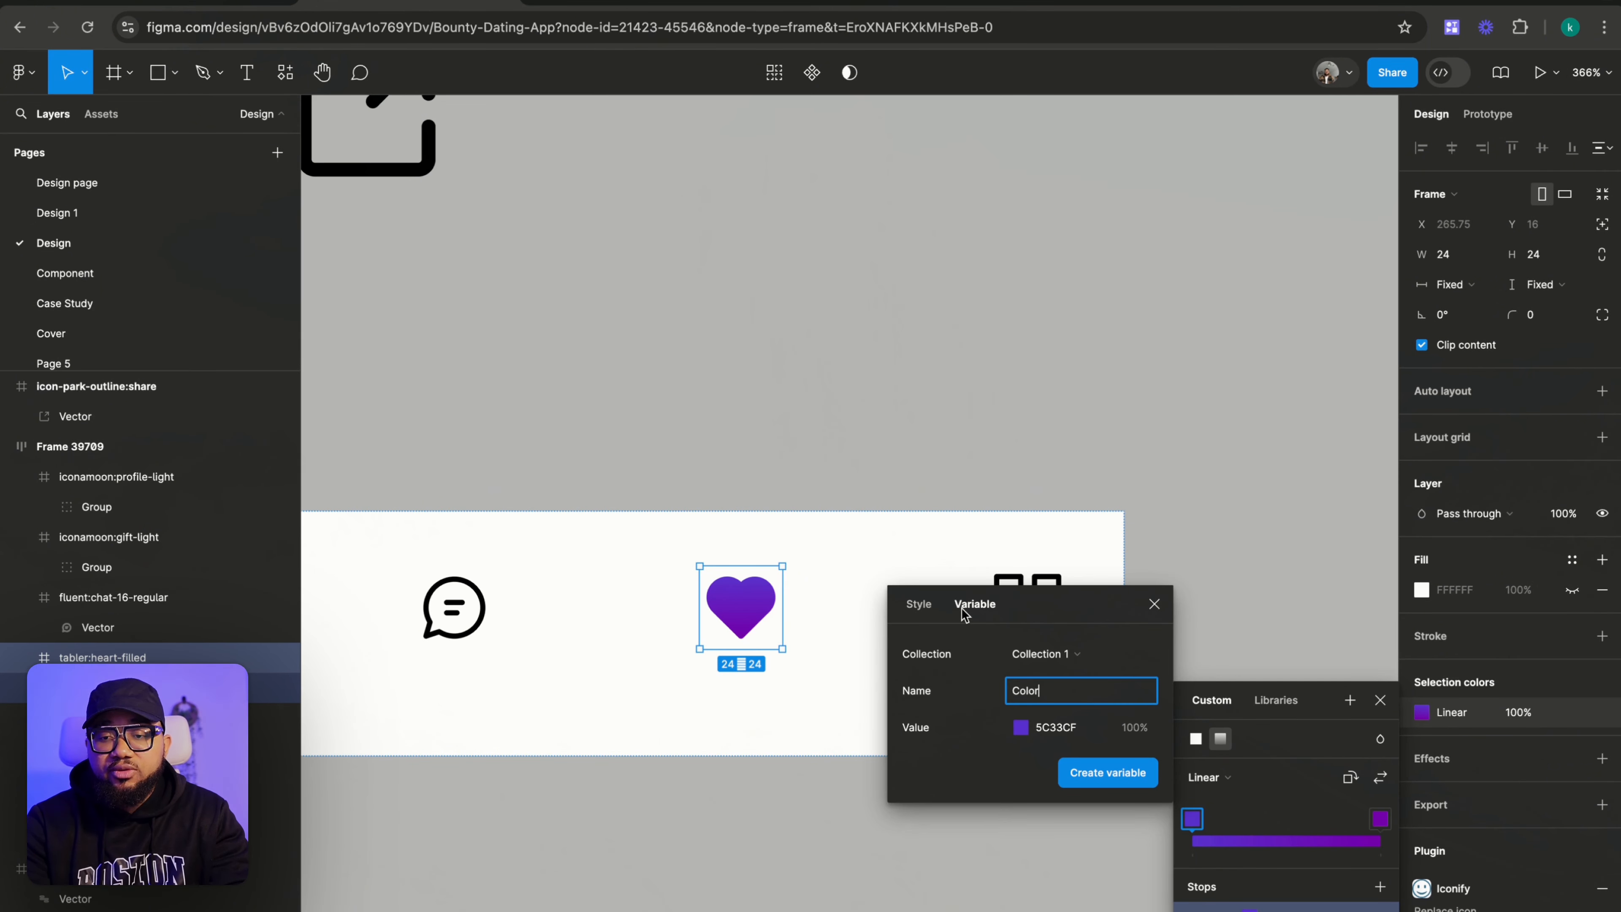
{"action": "left_click", "coordinate": [1067, 657]}
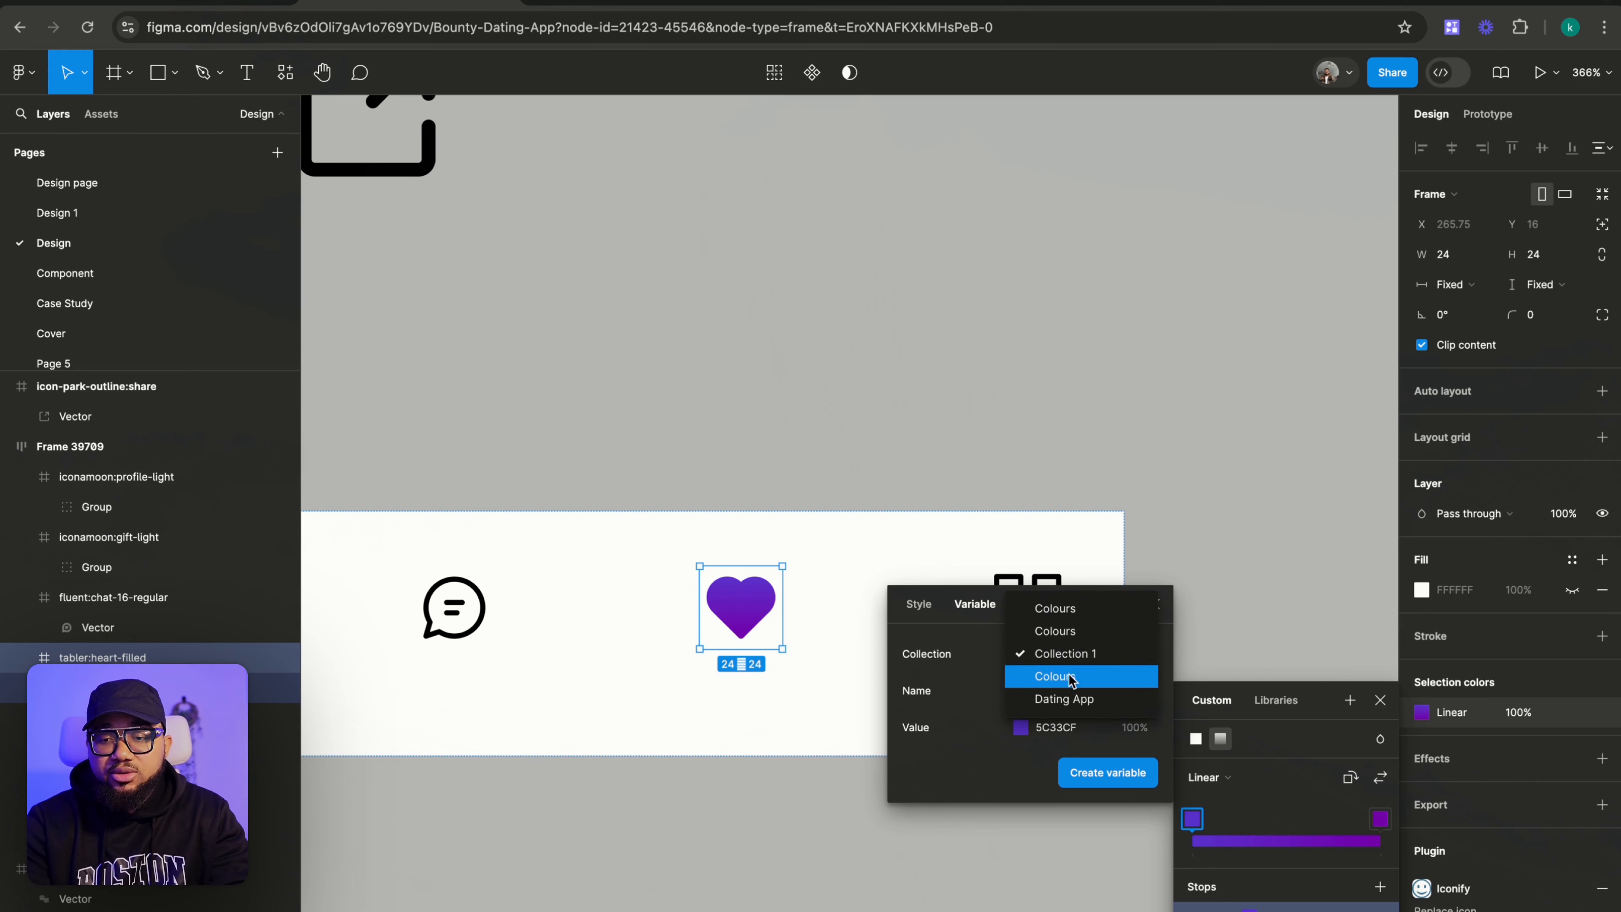
{"action": "left_click", "coordinate": [1077, 700]}
{"action": "left_click", "coordinate": [1055, 694]}
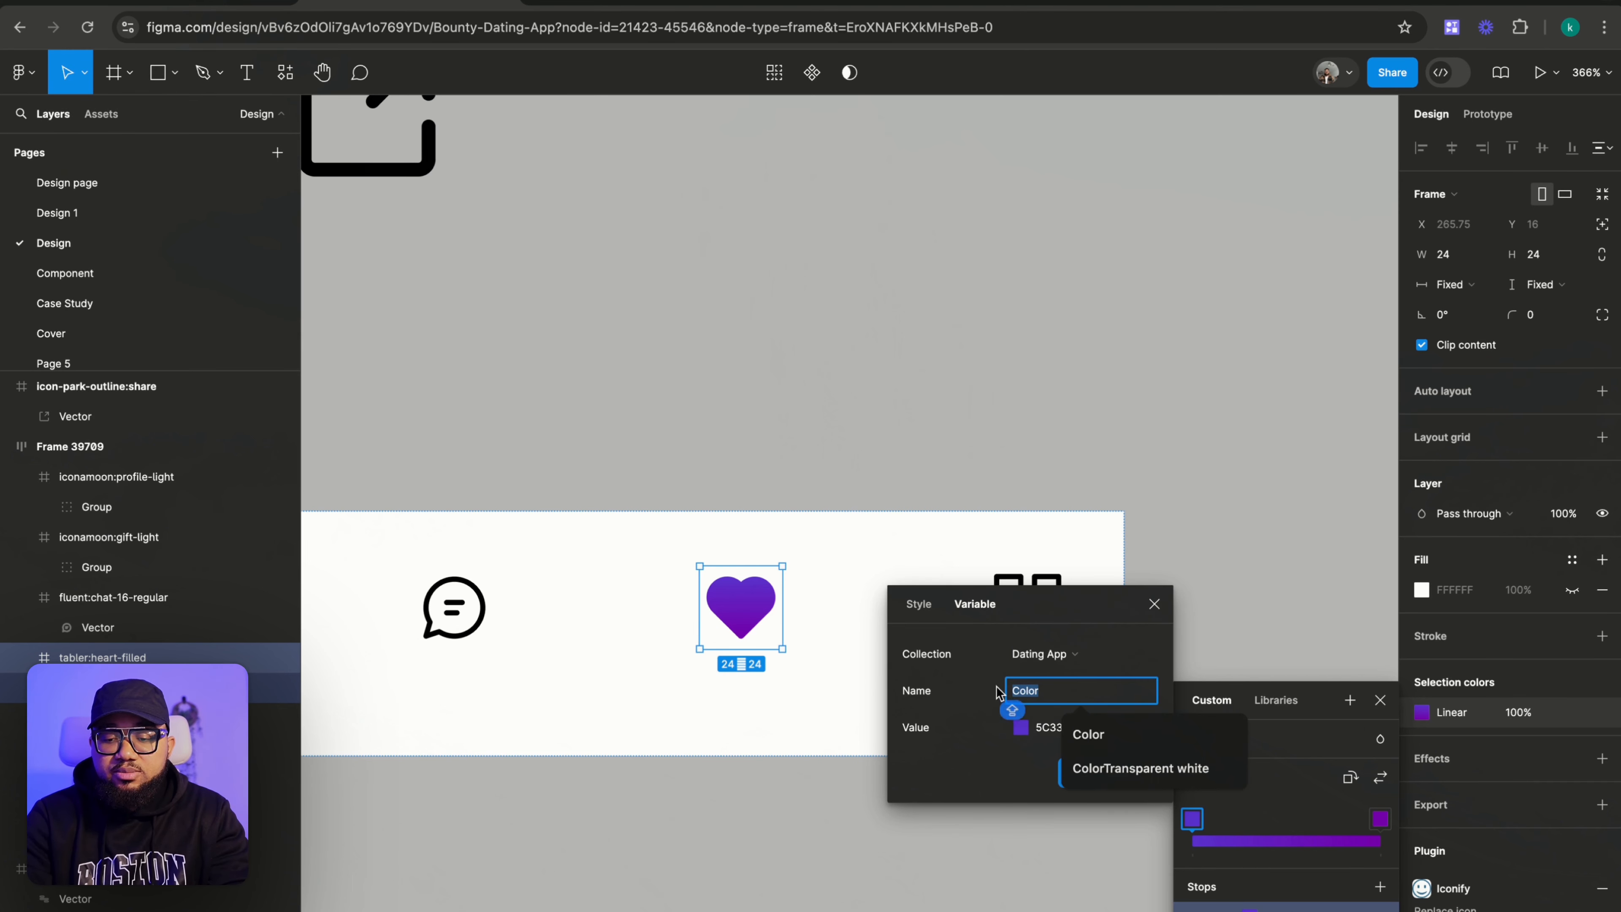
{"action": "type", "text": "Purple 1"}
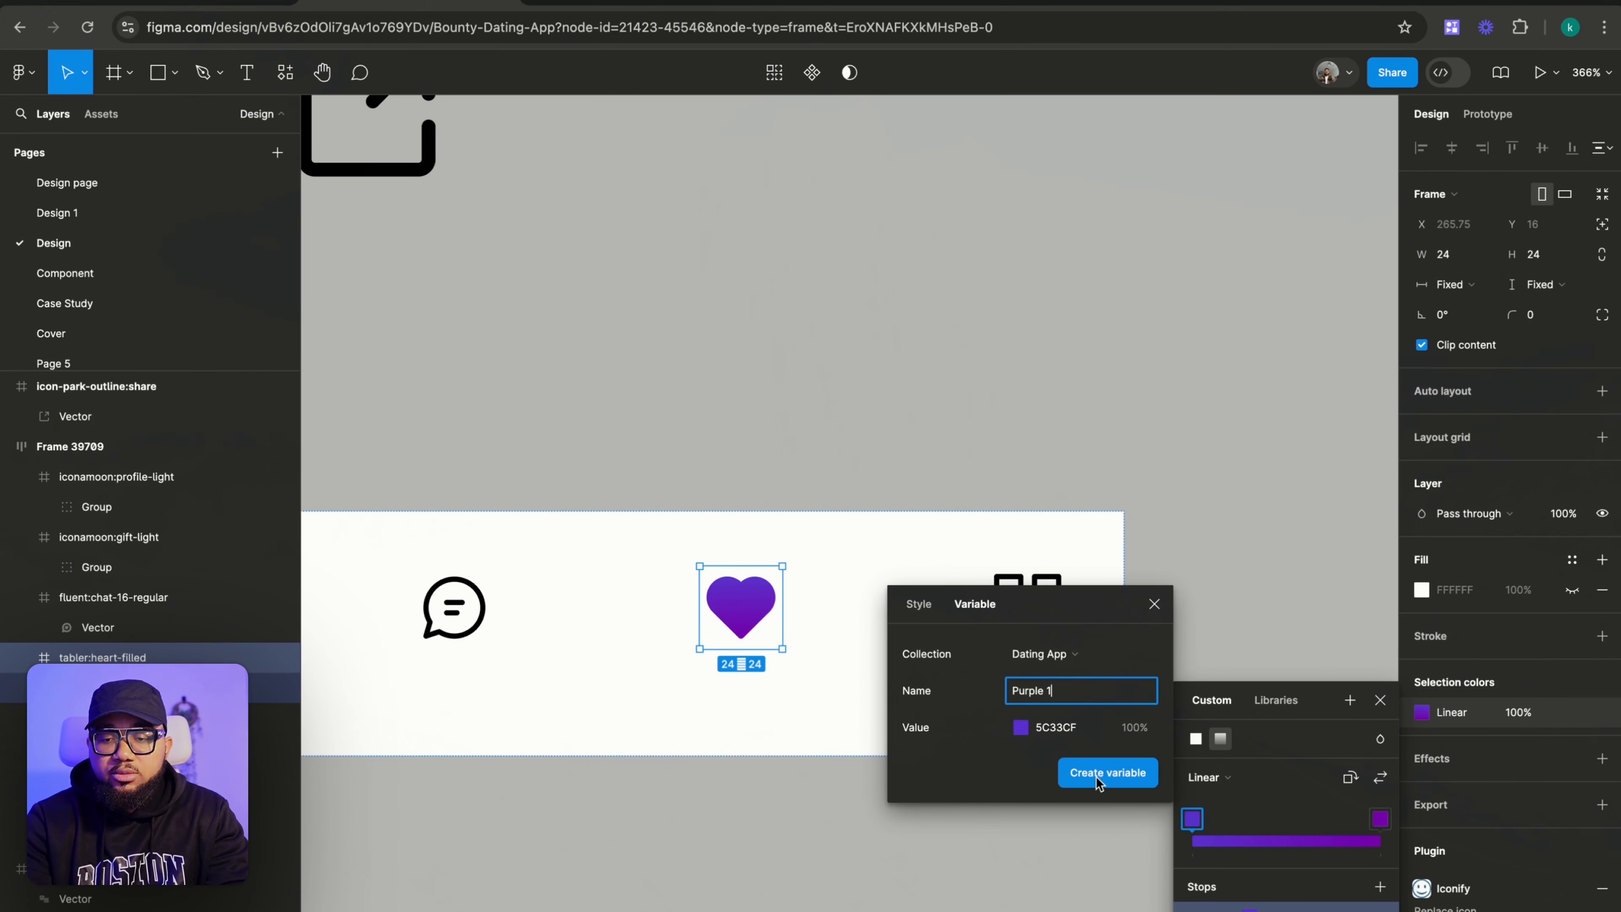
{"action": "left_click", "coordinate": [1096, 782]}
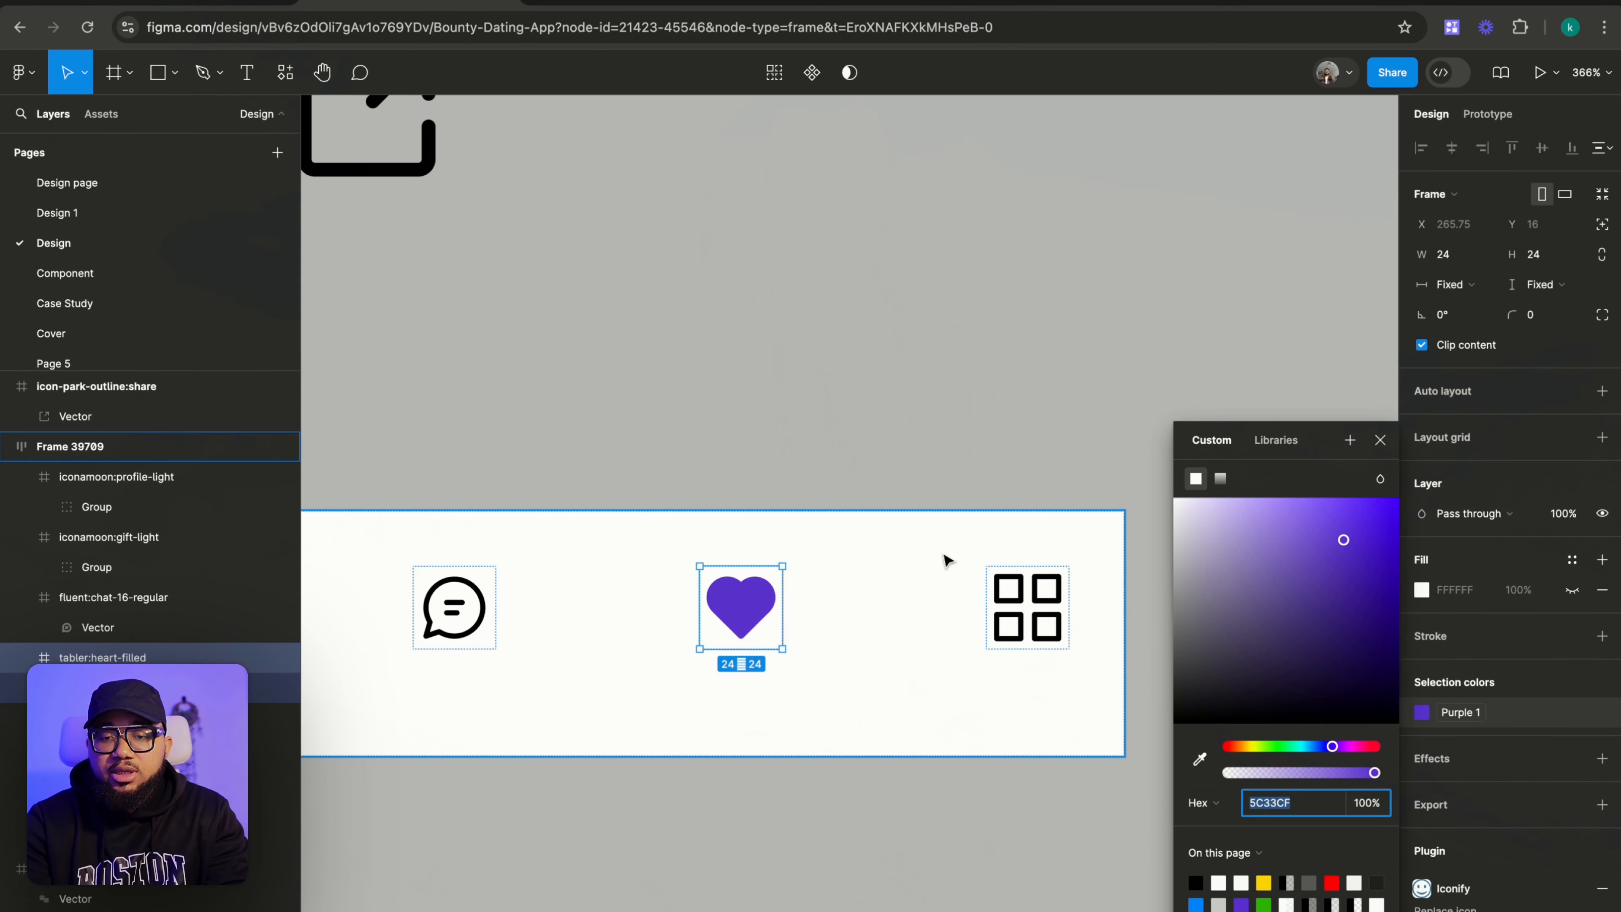
{"action": "left_click", "coordinate": [1276, 441]}
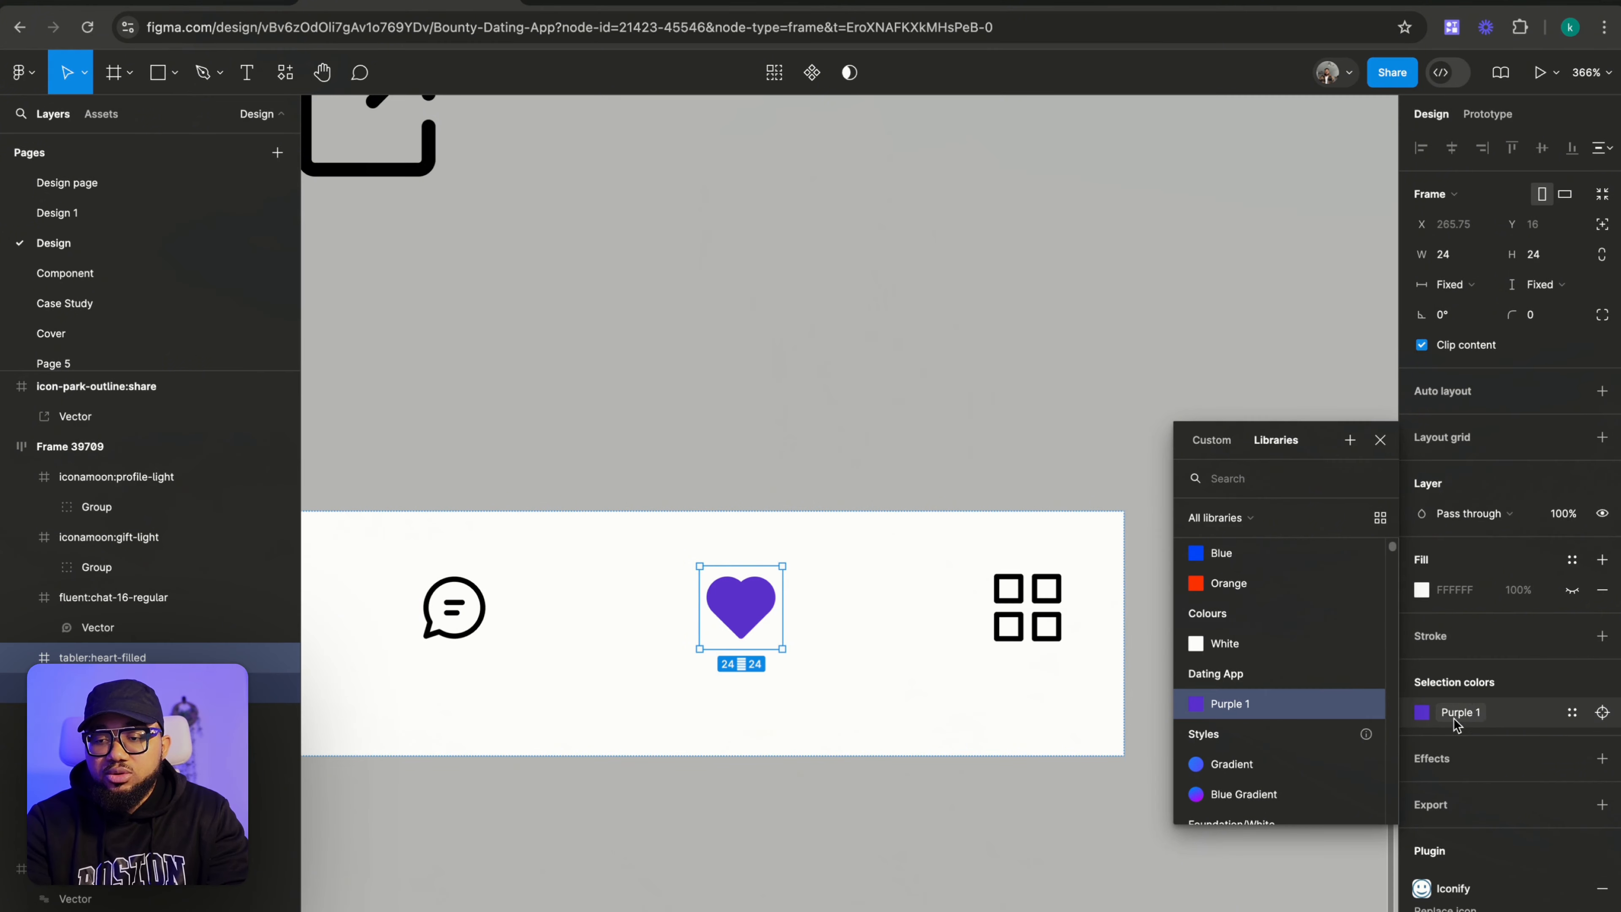
{"action": "left_click", "coordinate": [901, 463]}
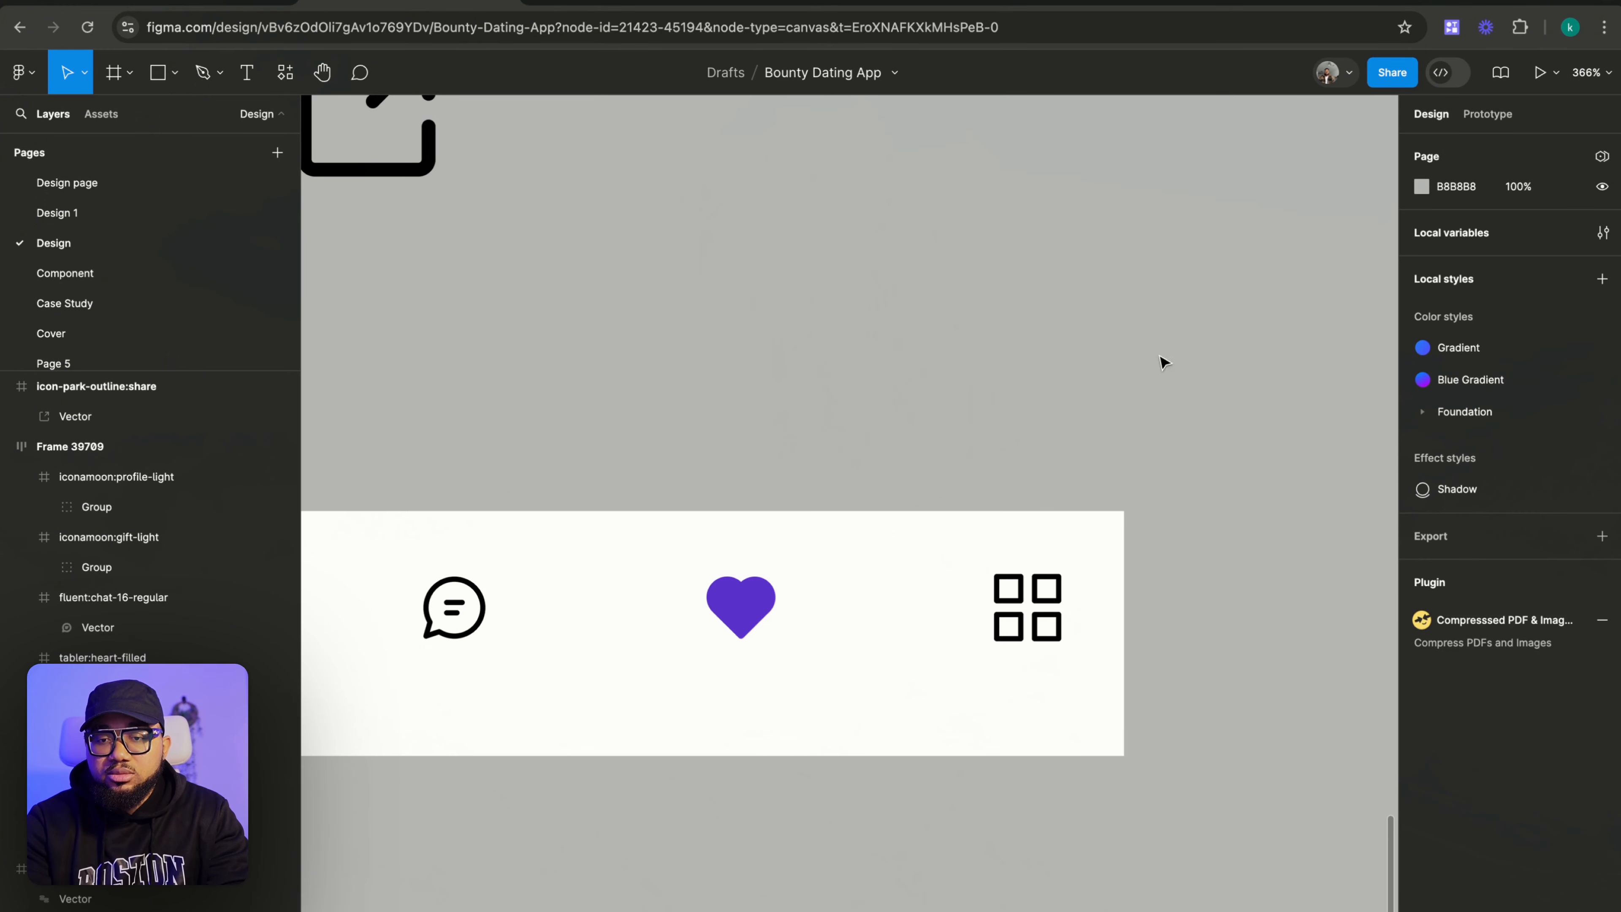
Add a second colour variable to the Dating App collection and set its value to the magenta-purple 7802B0.
{"action": "left_click", "coordinate": [1603, 234]}
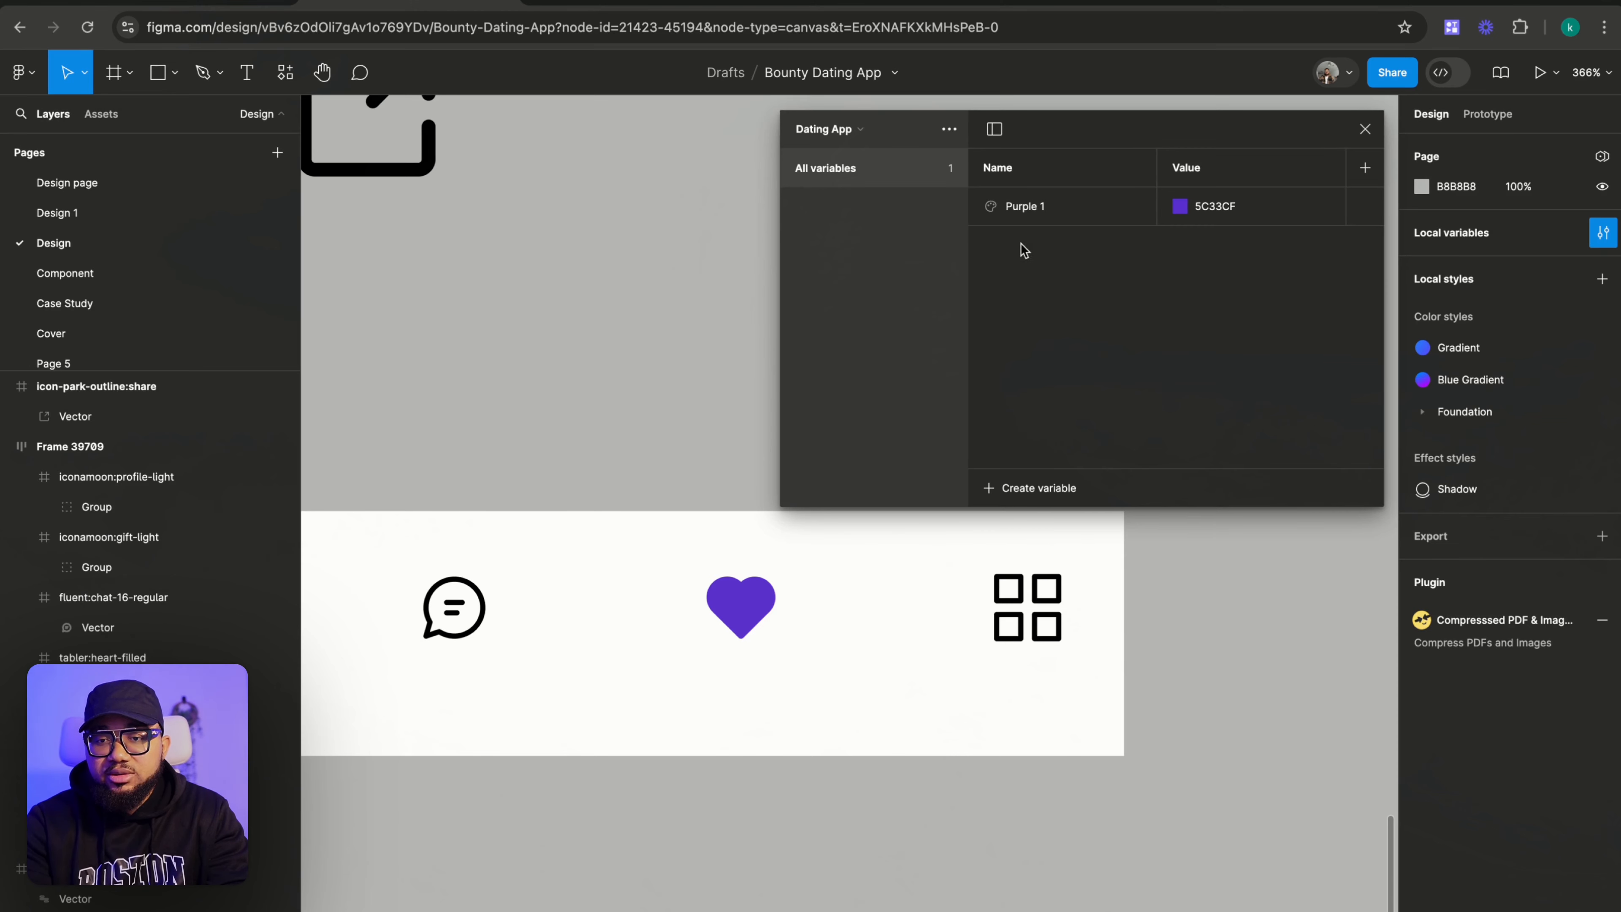
{"action": "left_click", "coordinate": [1028, 487]}
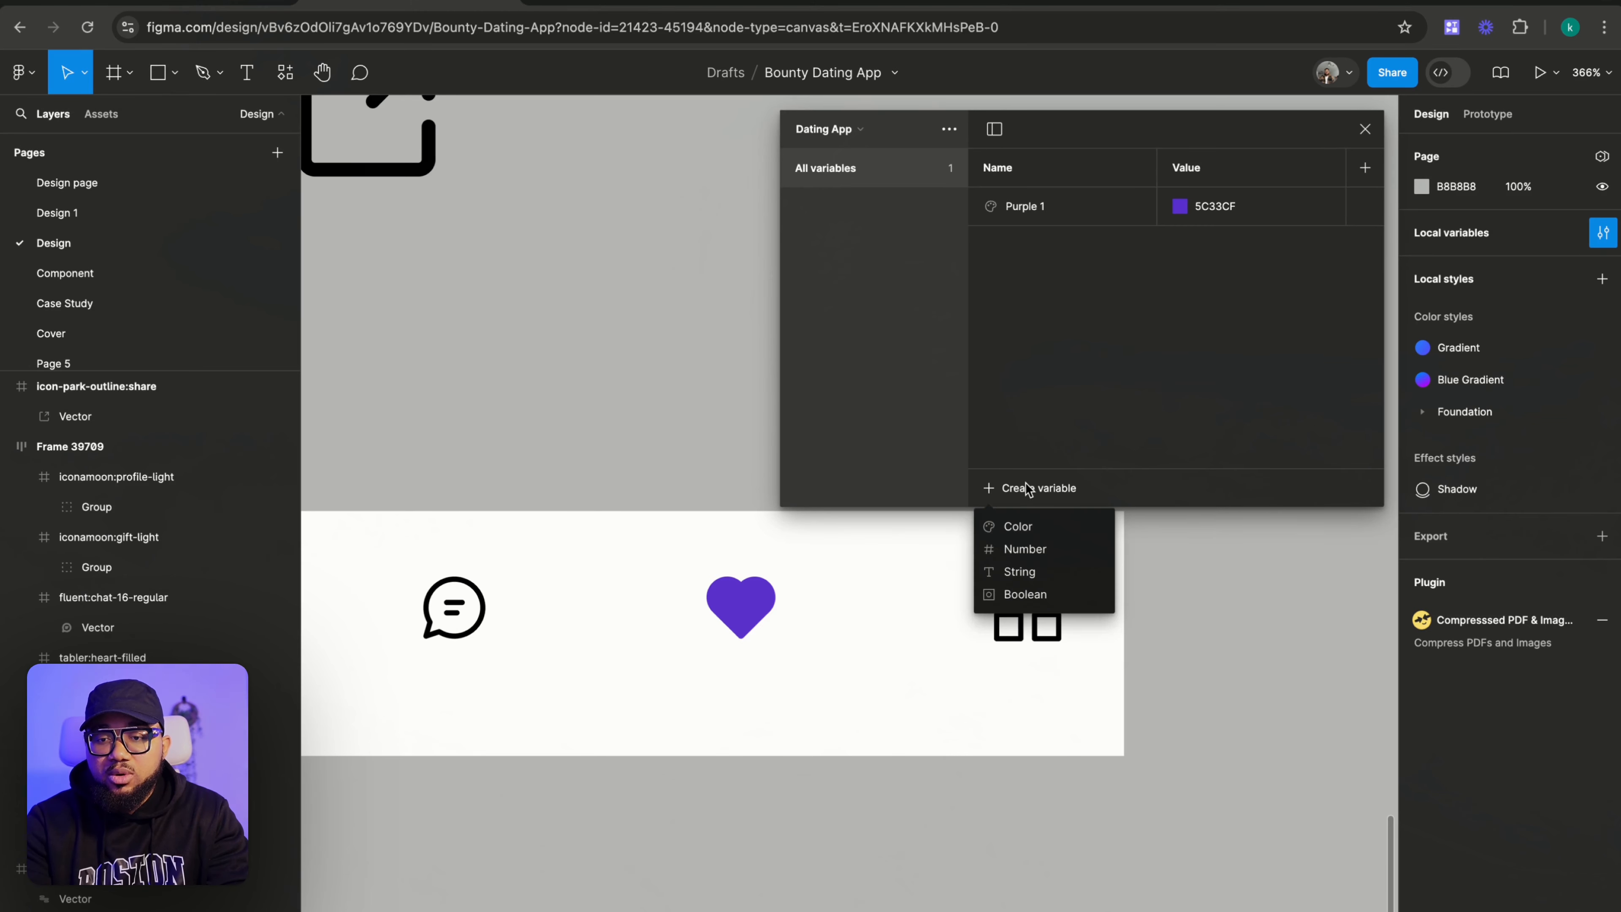
{"action": "left_click", "coordinate": [1027, 530]}
{"action": "left_click", "coordinate": [1178, 244]}
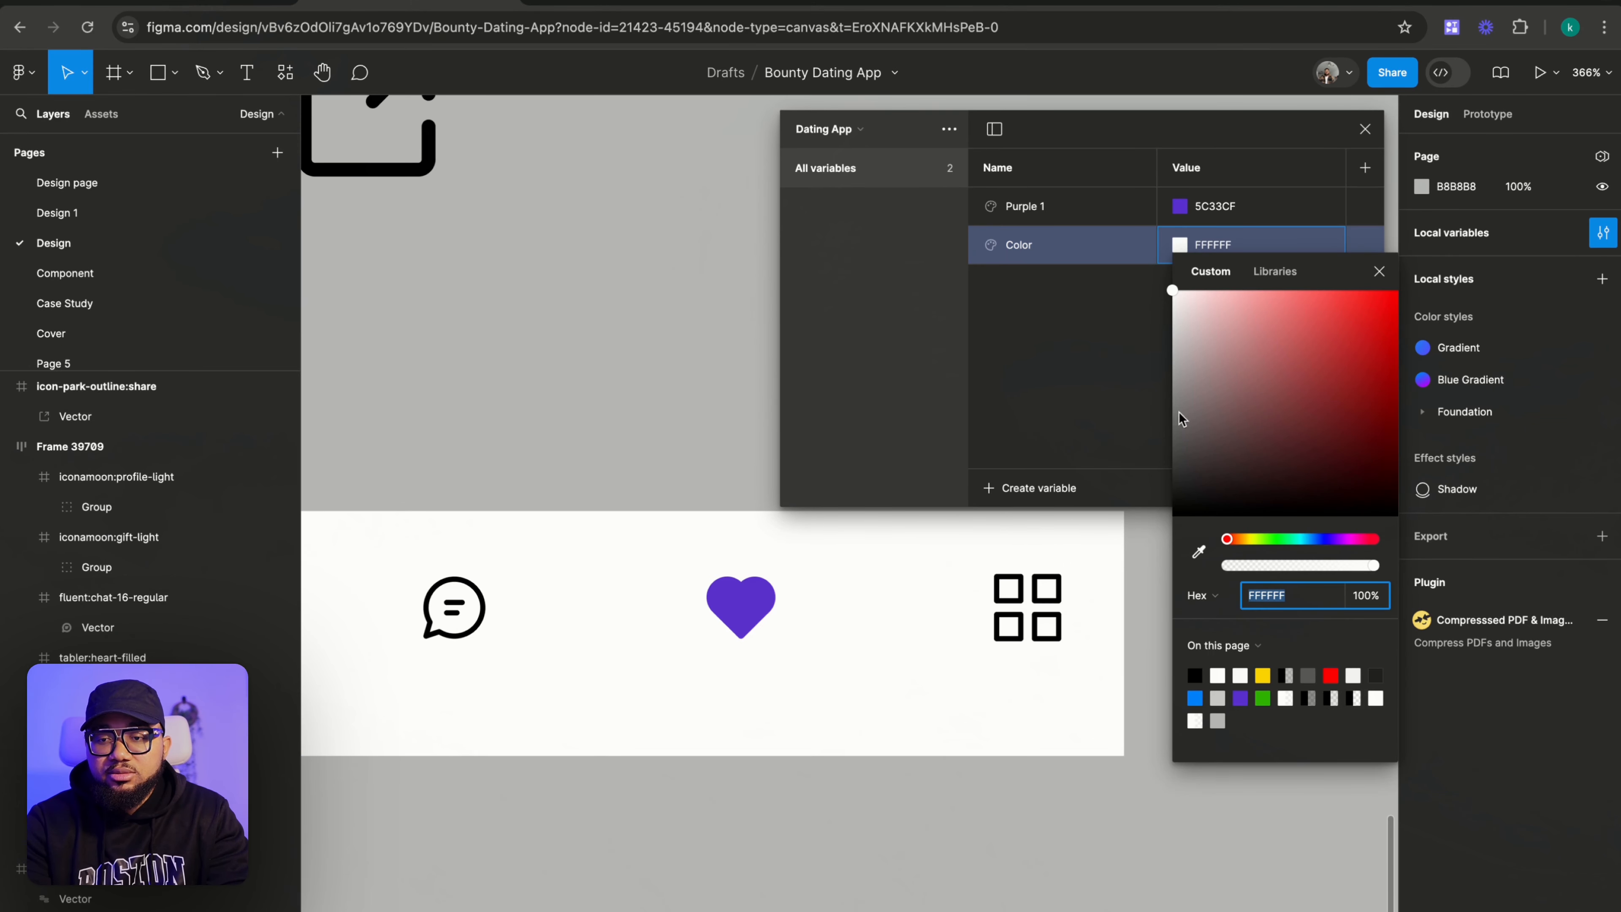
{"action": "left_click", "coordinate": [1241, 698]}
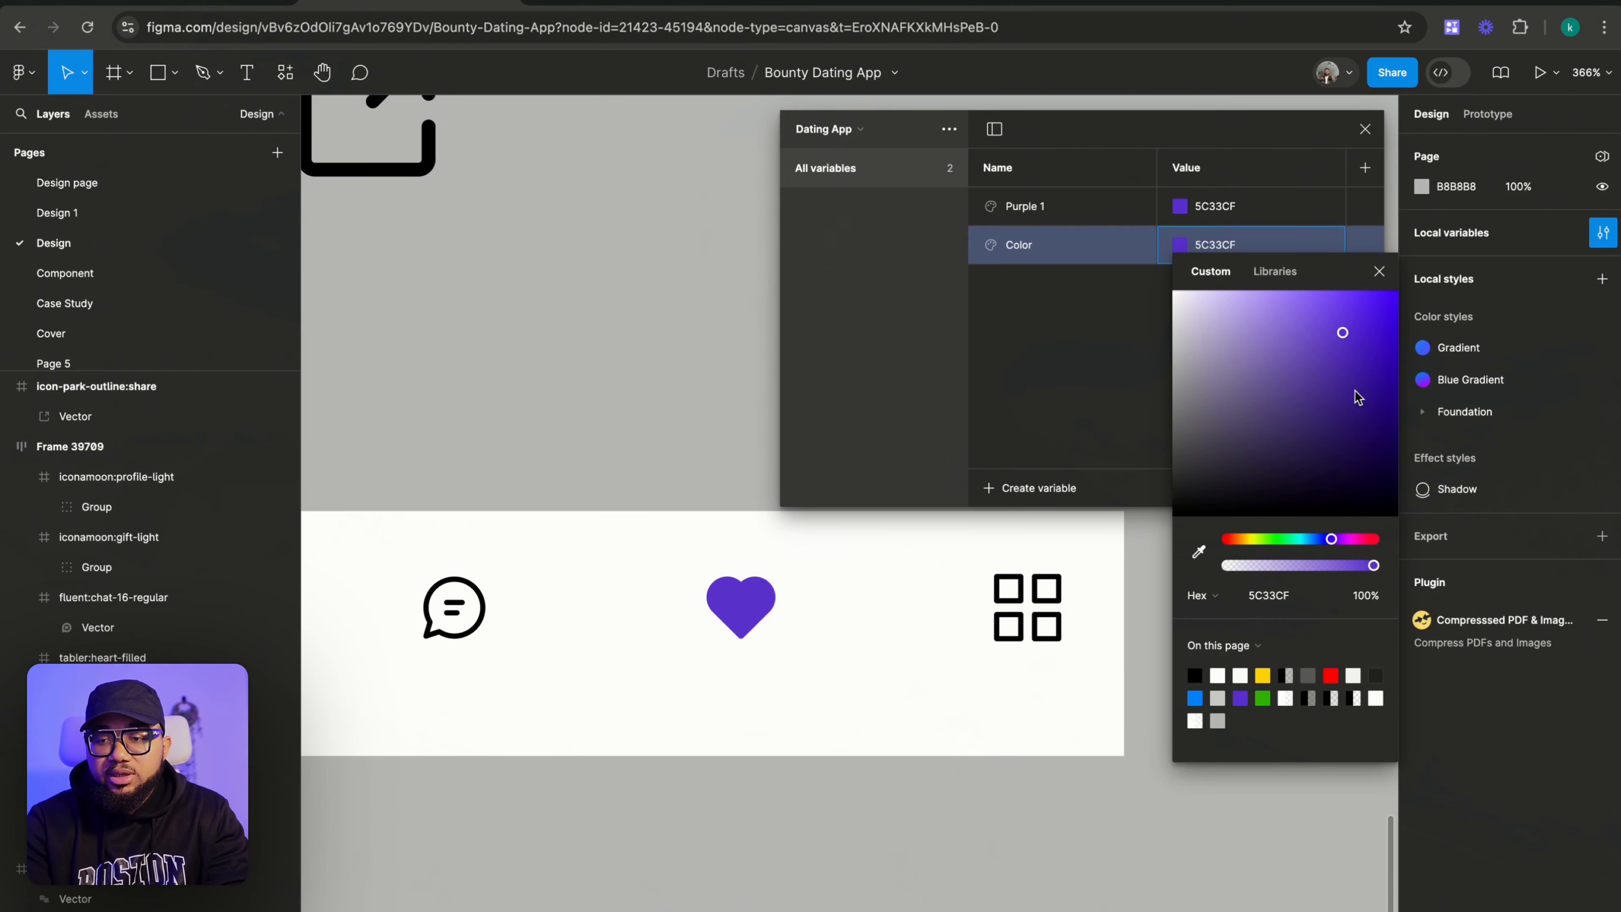
{"action": "left_click_drag", "start_coordinate": [1351, 542], "coordinate": [1344, 541]}
{"action": "left_click_drag", "start_coordinate": [1353, 341], "coordinate": [1395, 361]}
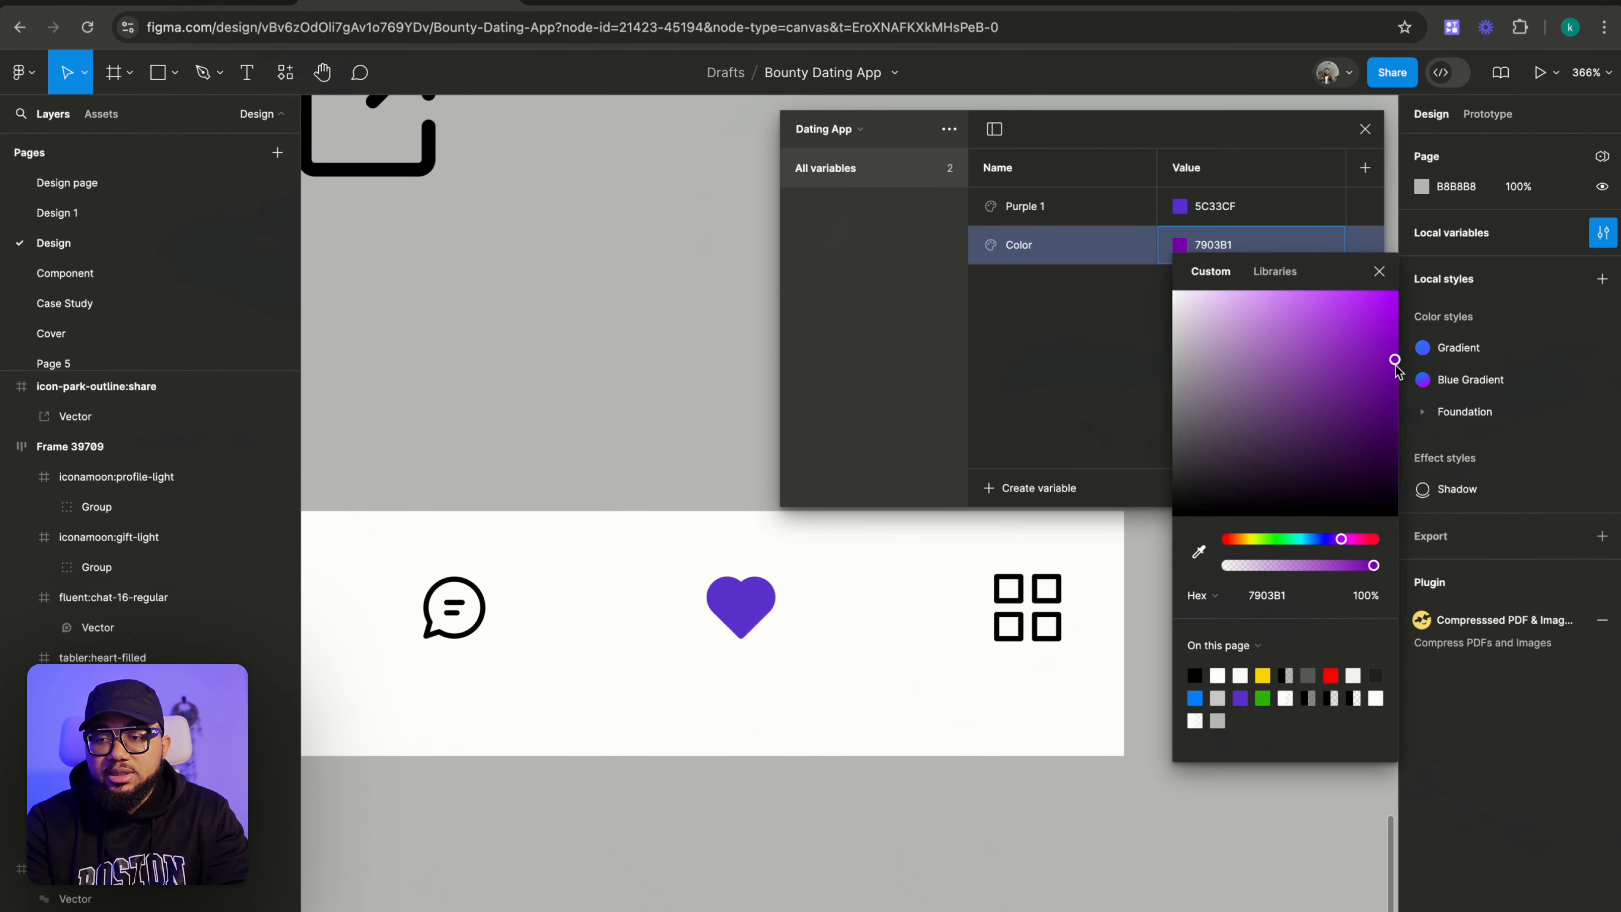
{"action": "left_click", "coordinate": [1379, 273]}
Rename the new magenta-purple colour variable as Purple 2 and close the local variables.
{"action": "double_click", "coordinate": [1024, 248]}
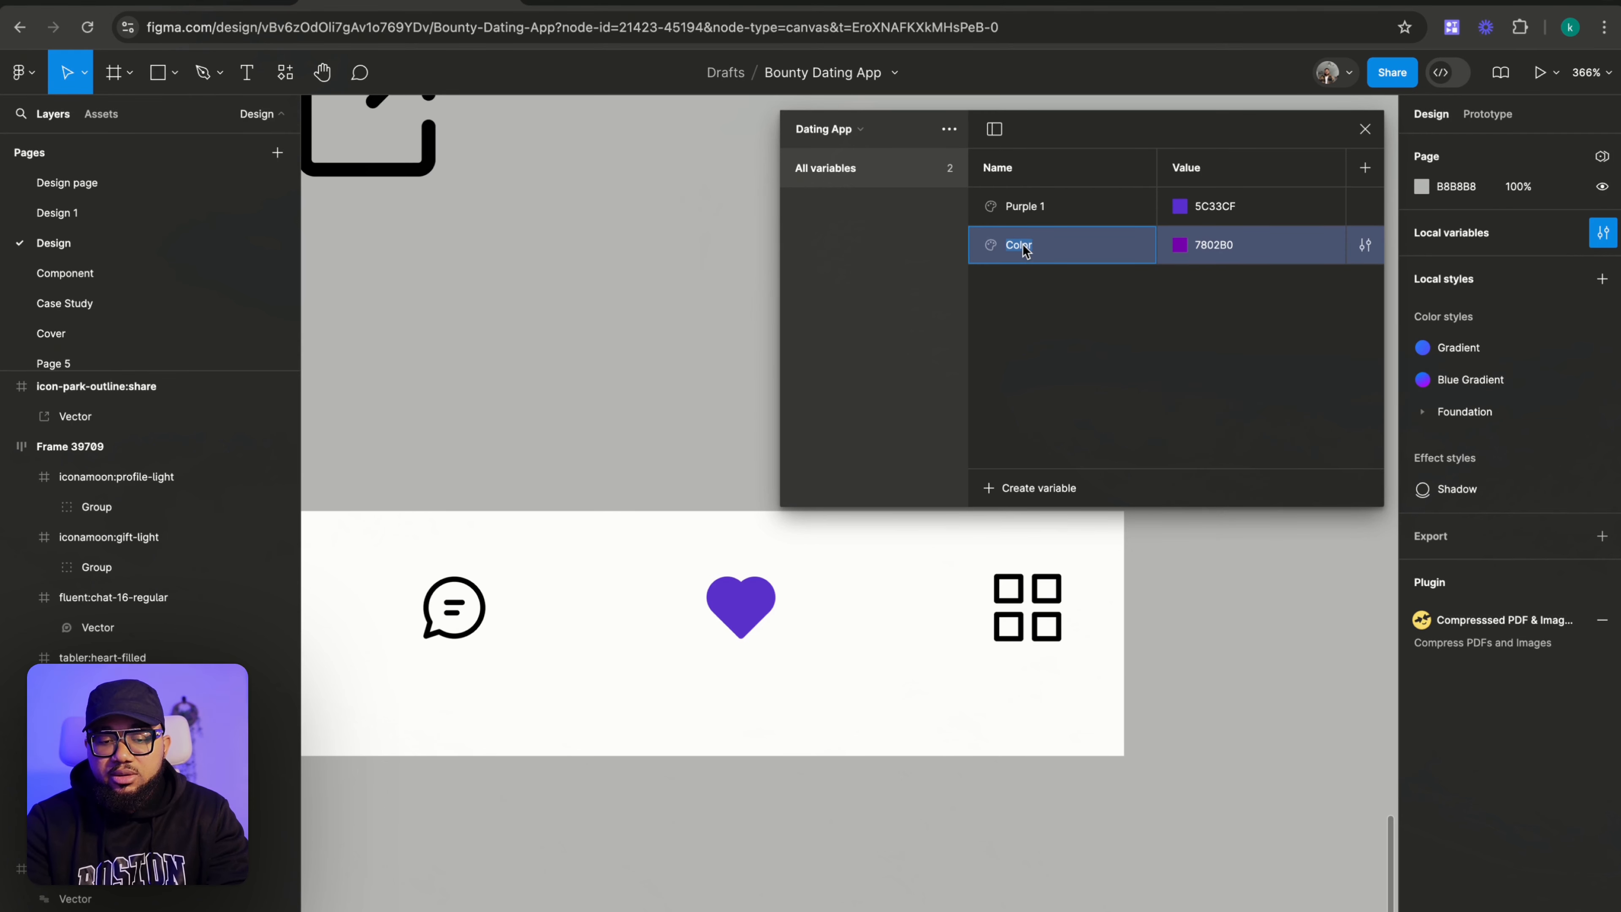
{"action": "type", "text": "Purple 2"}
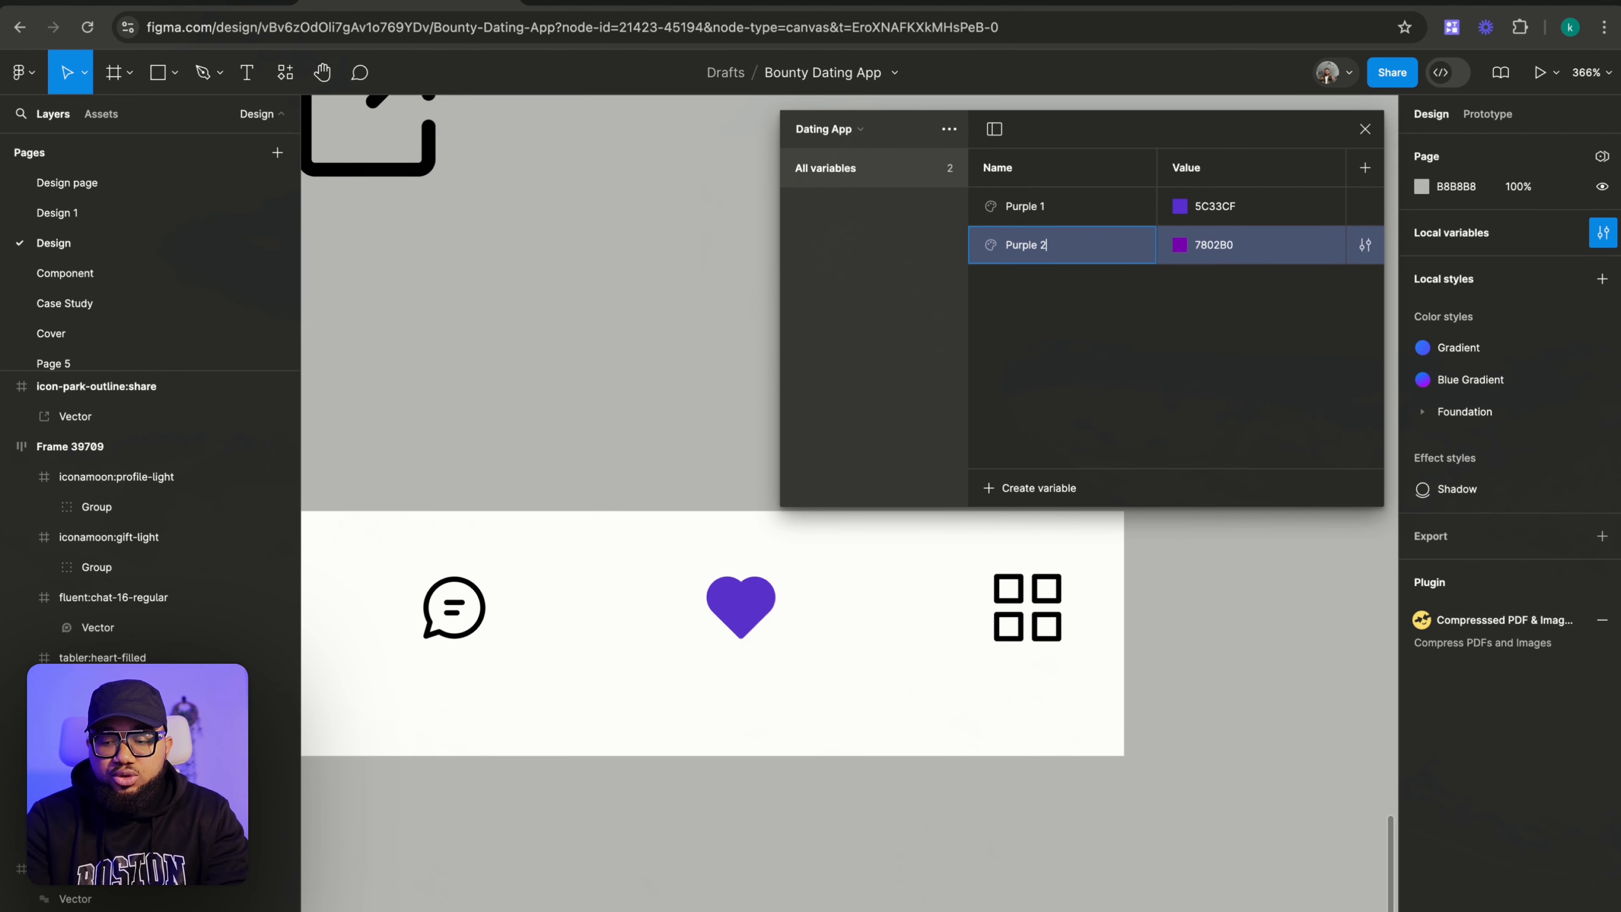
{"action": "key", "text": "Return"}
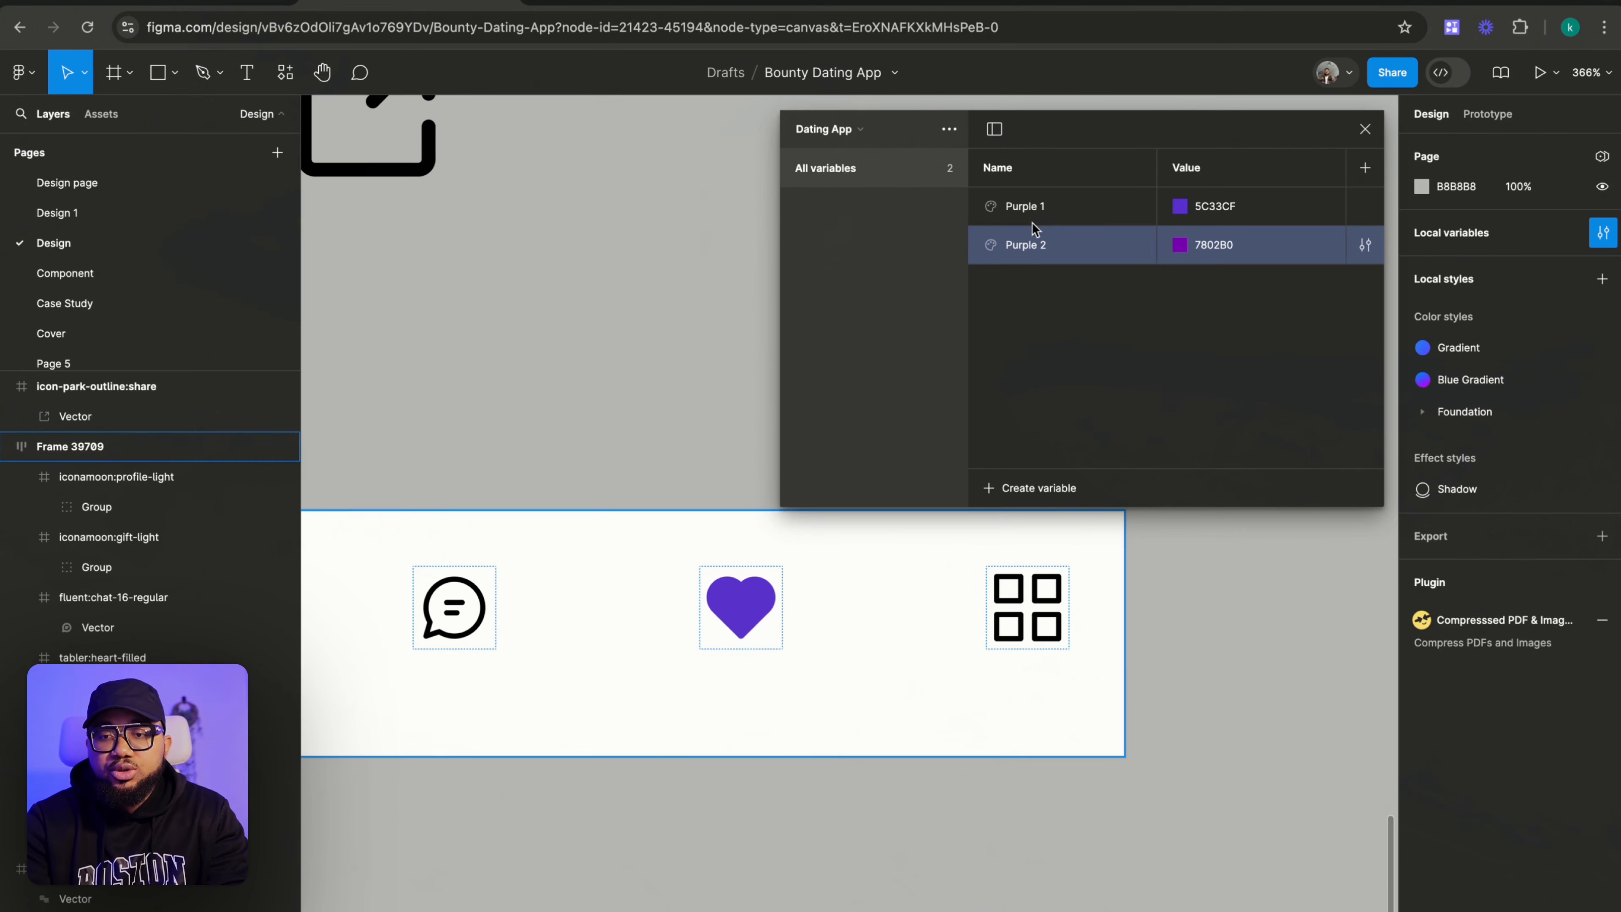
{"action": "left_click", "coordinate": [1365, 129]}
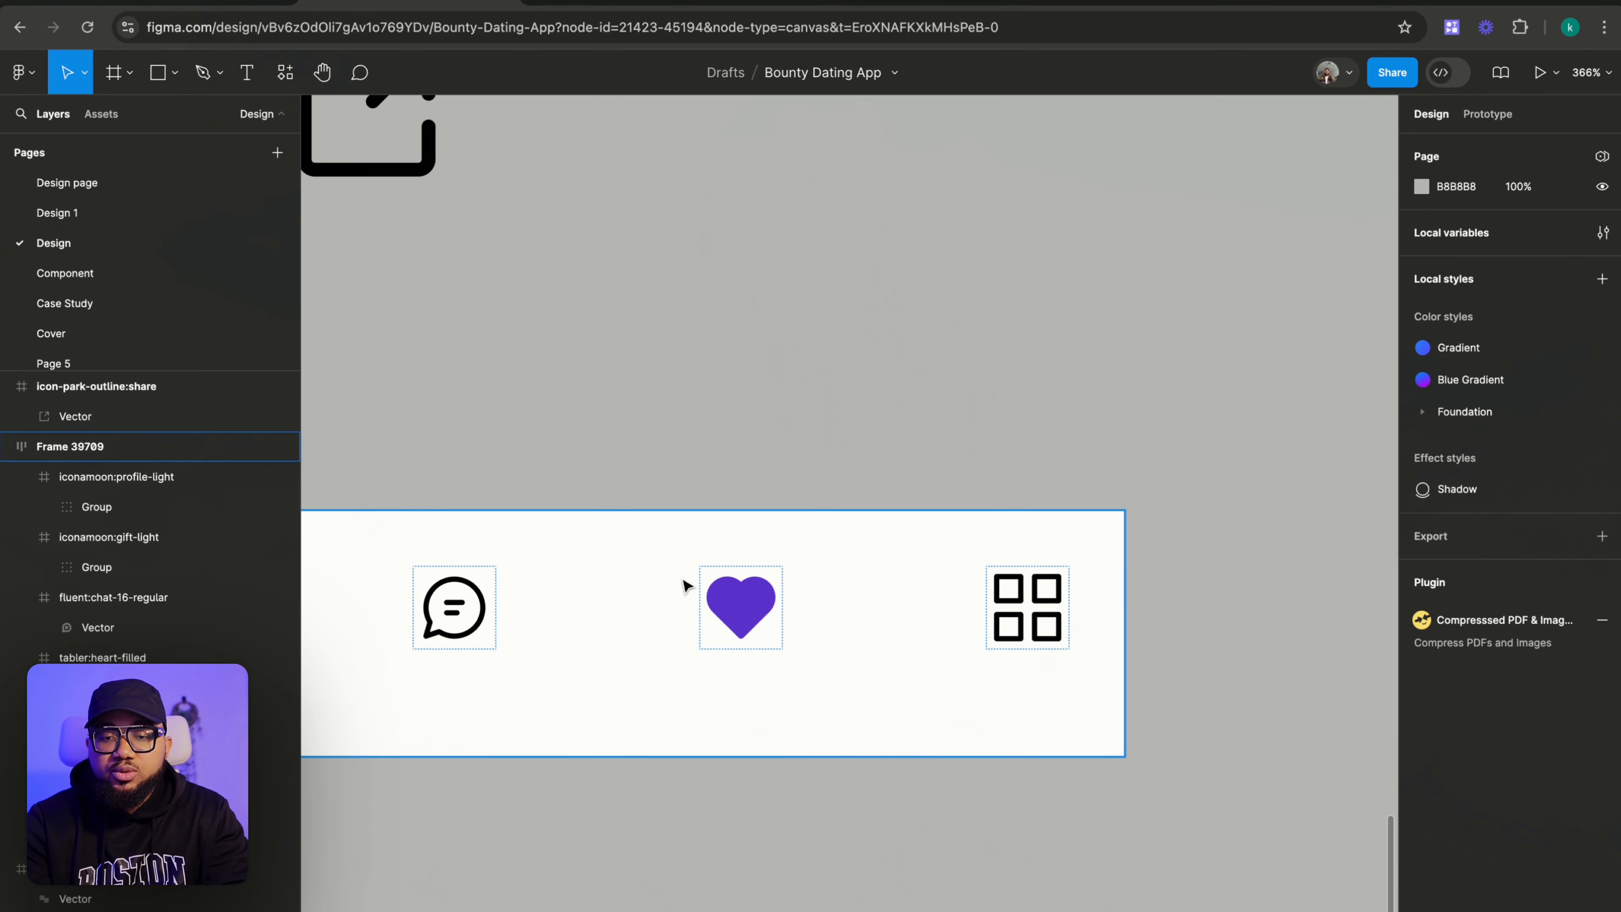
Detach the Purple 1 variable from the footer's heart icon and turn its colour into a linear gradient.
{"action": "left_click", "coordinate": [734, 604]}
{"action": "left_click", "coordinate": [1446, 713]}
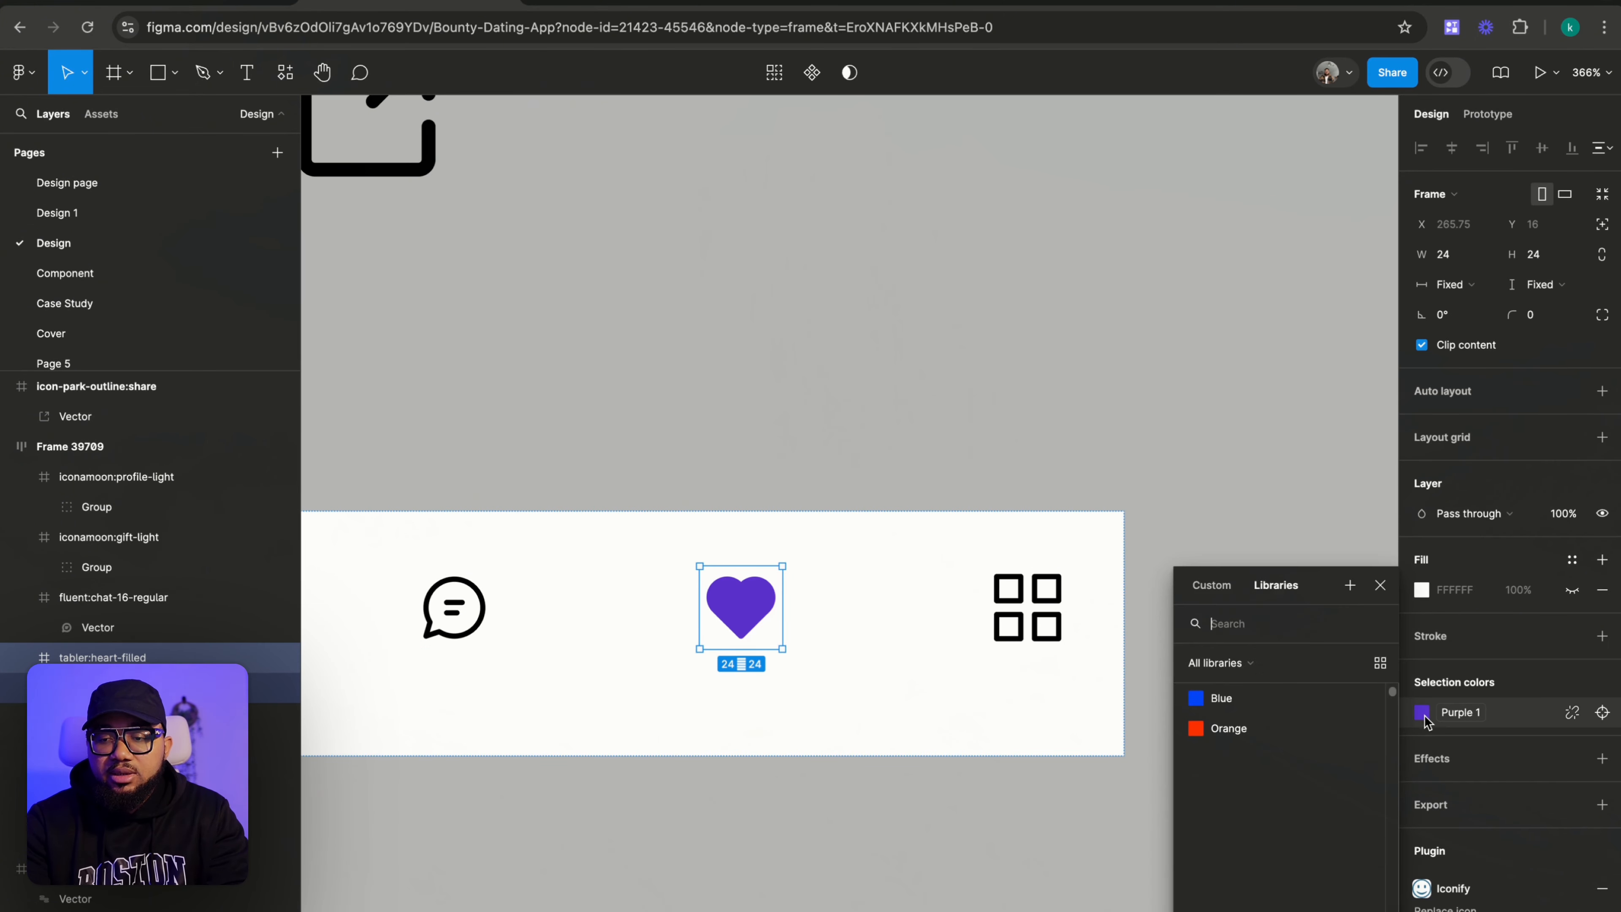
{"action": "left_click", "coordinate": [1458, 712]}
{"action": "left_click", "coordinate": [1573, 712]}
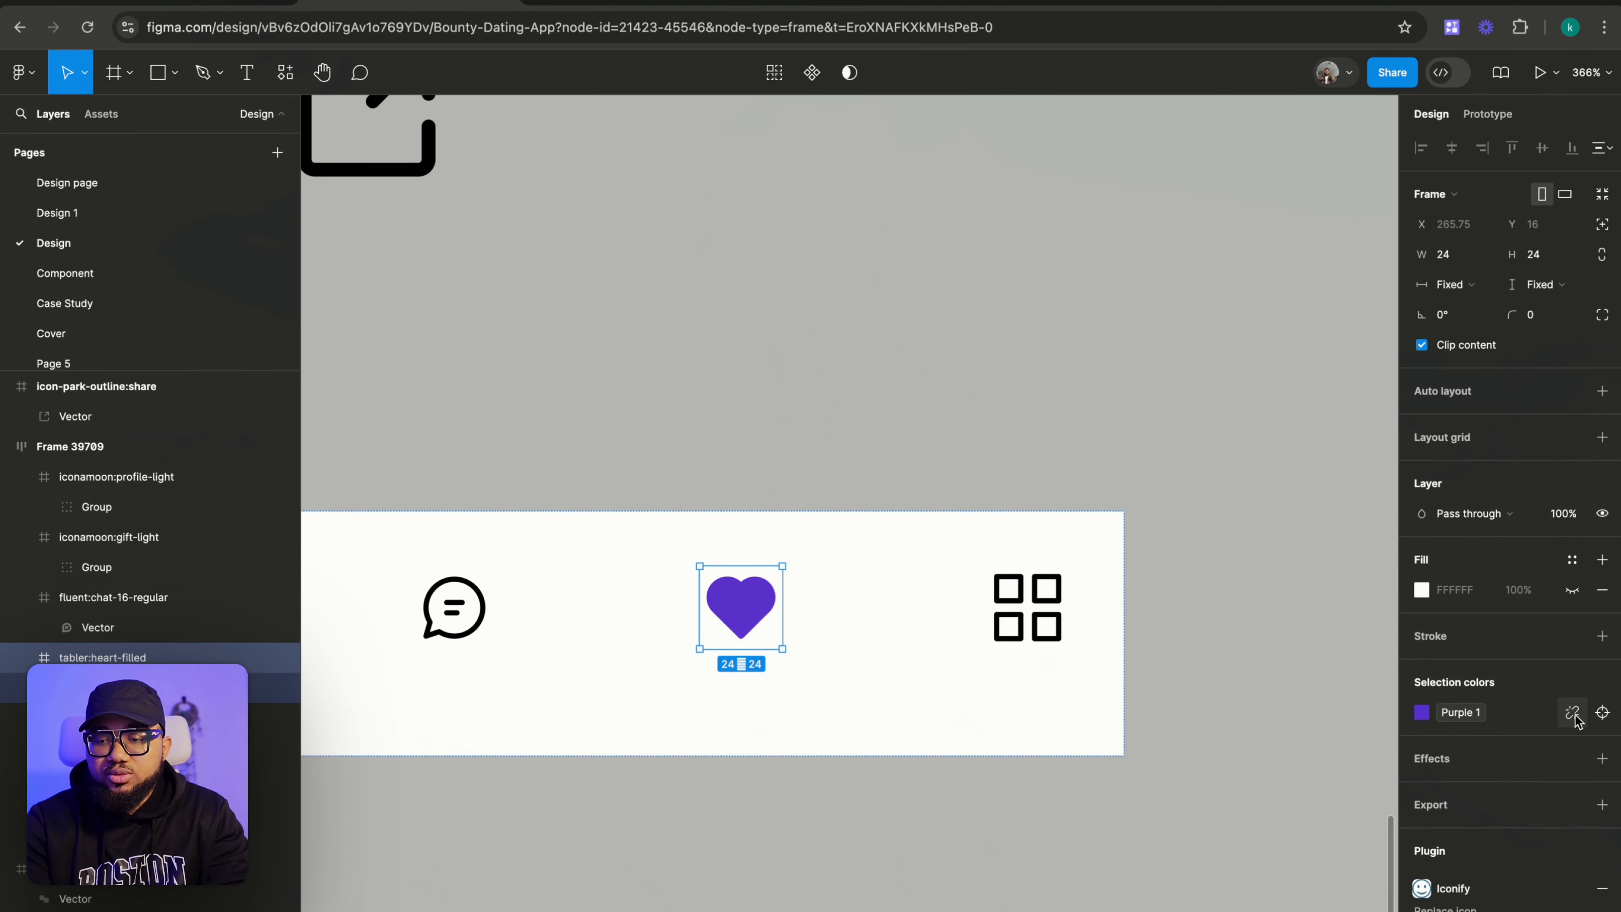
{"action": "left_click", "coordinate": [1423, 714]}
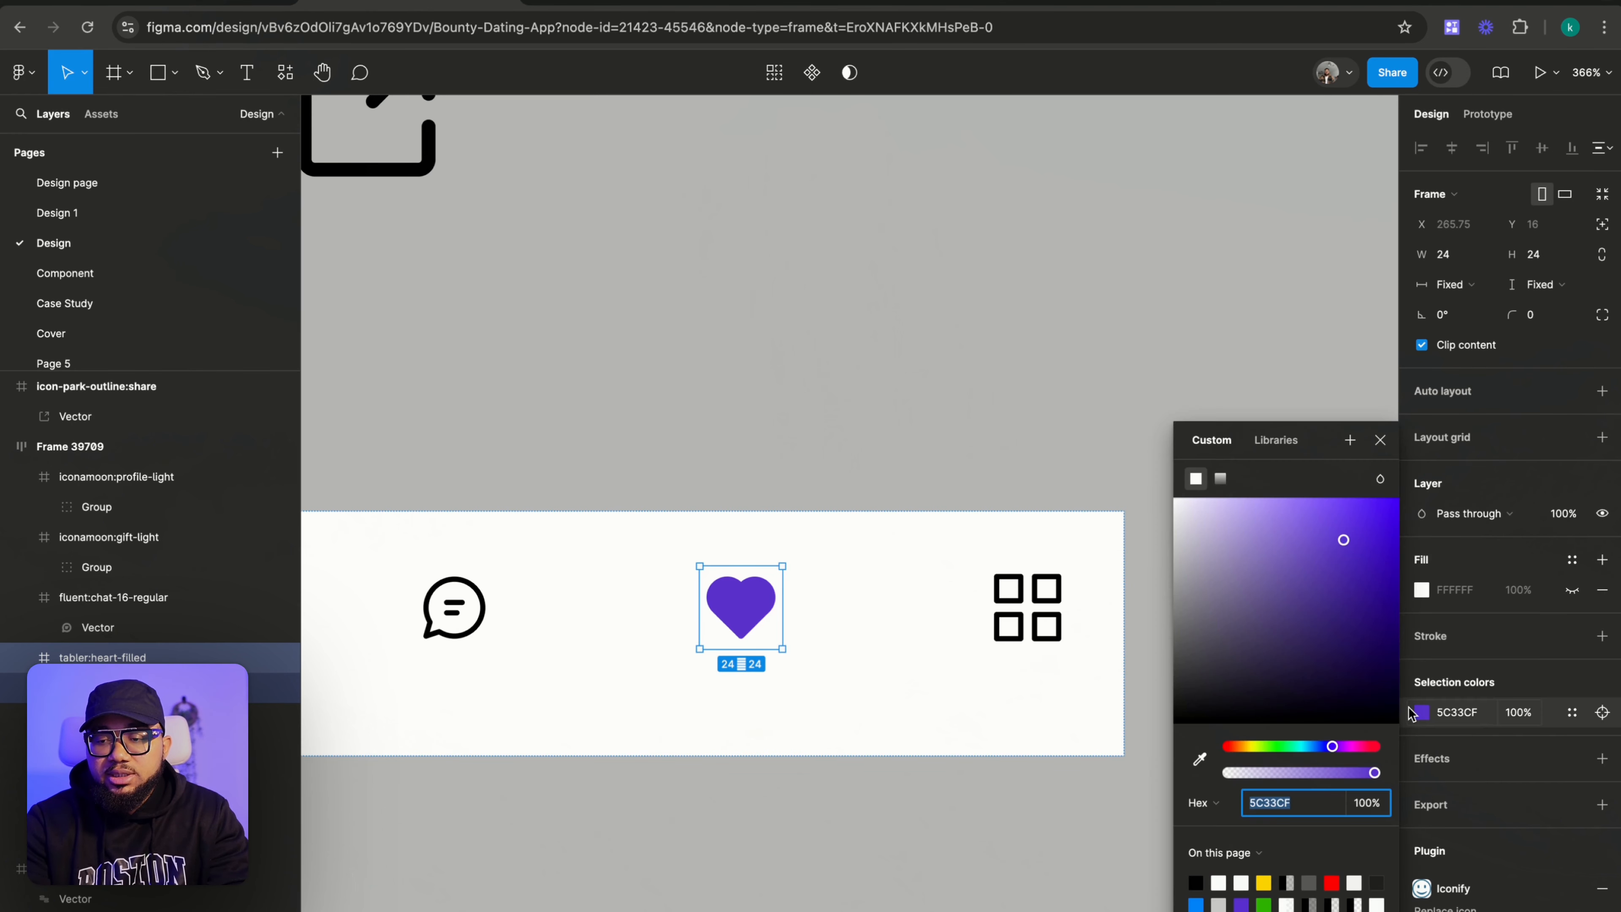
{"action": "left_click", "coordinate": [1221, 478]}
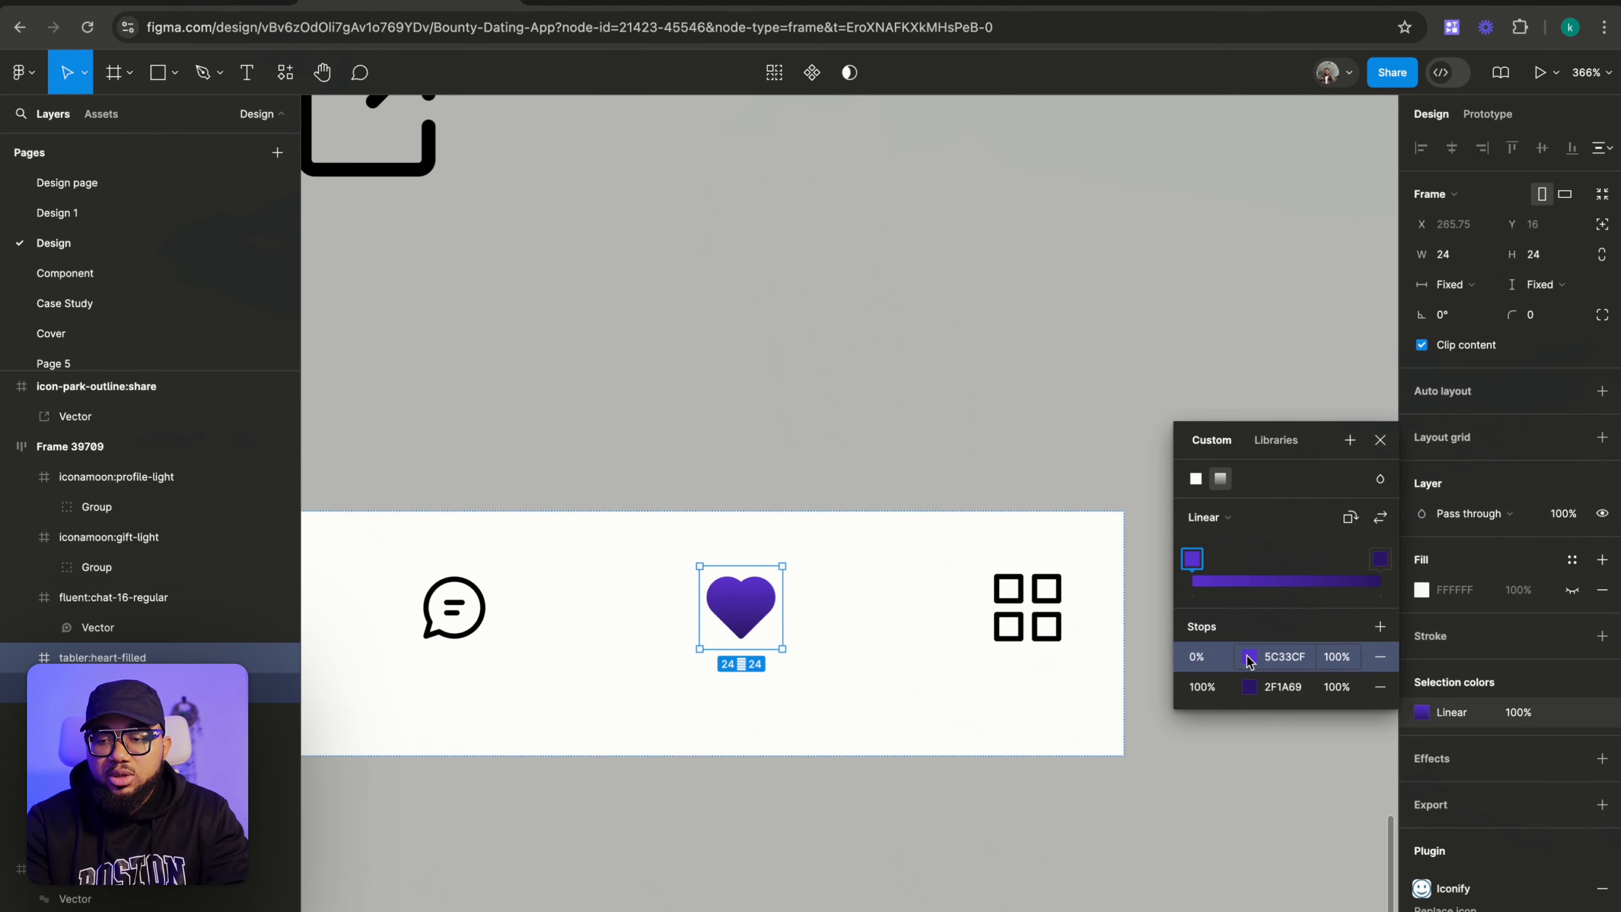
Apply the Dating App variable Purple 1 to the 0% stop of the heart's gradient.
{"action": "left_click", "coordinate": [1249, 658]}
{"action": "left_click", "coordinate": [1038, 479]}
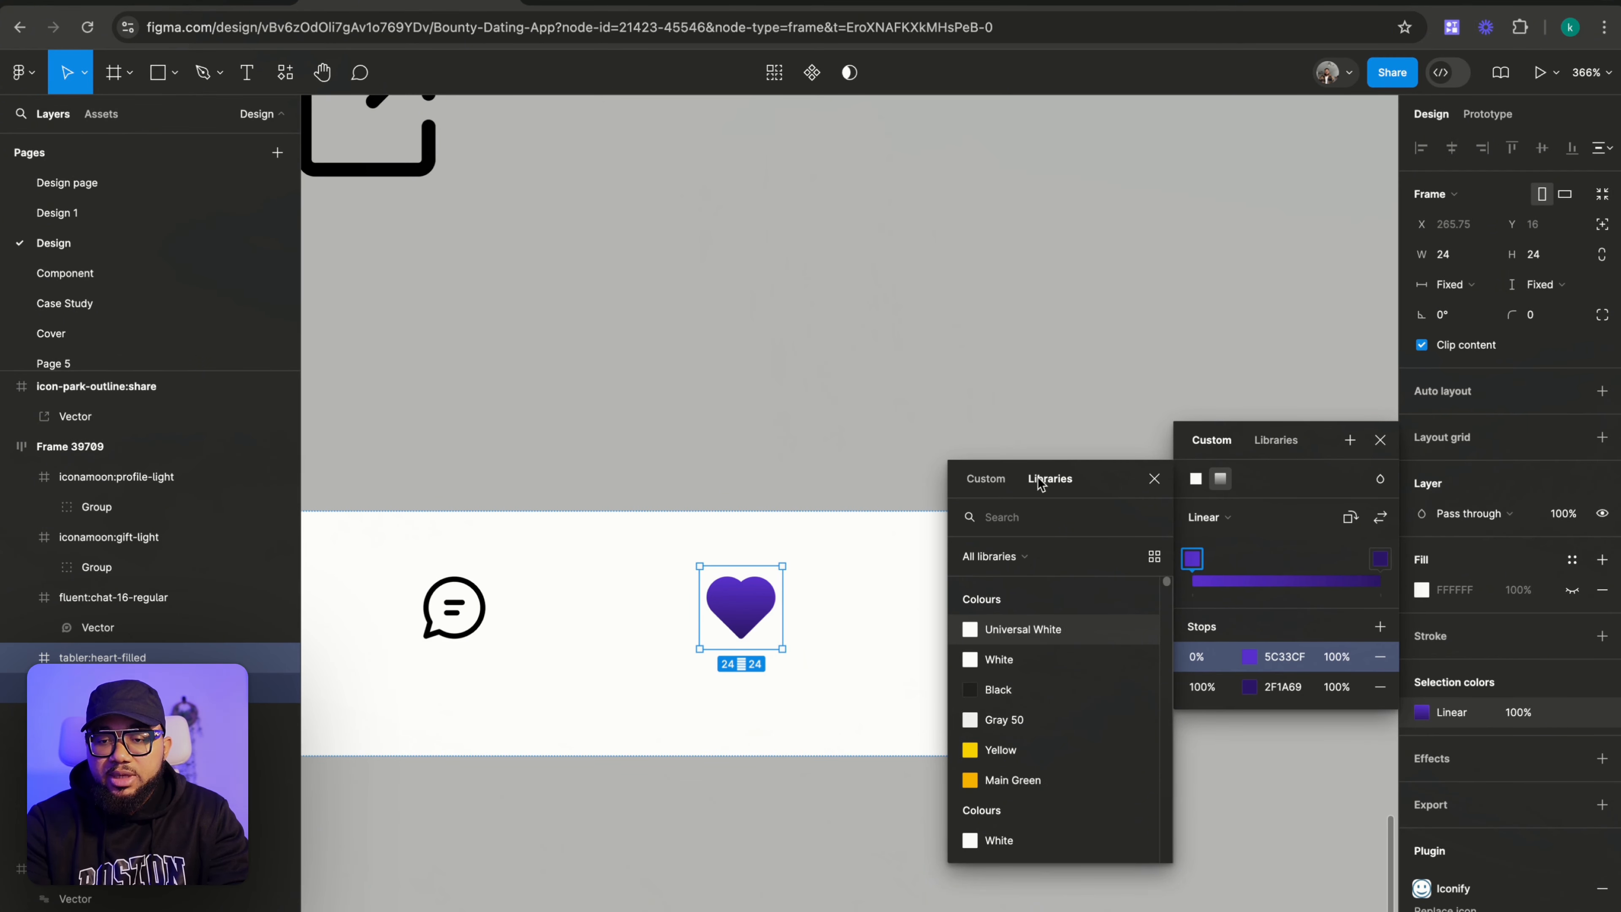
{"action": "scroll", "coordinate": [995, 814], "scroll_direction": "down", "scroll_amount": 10}
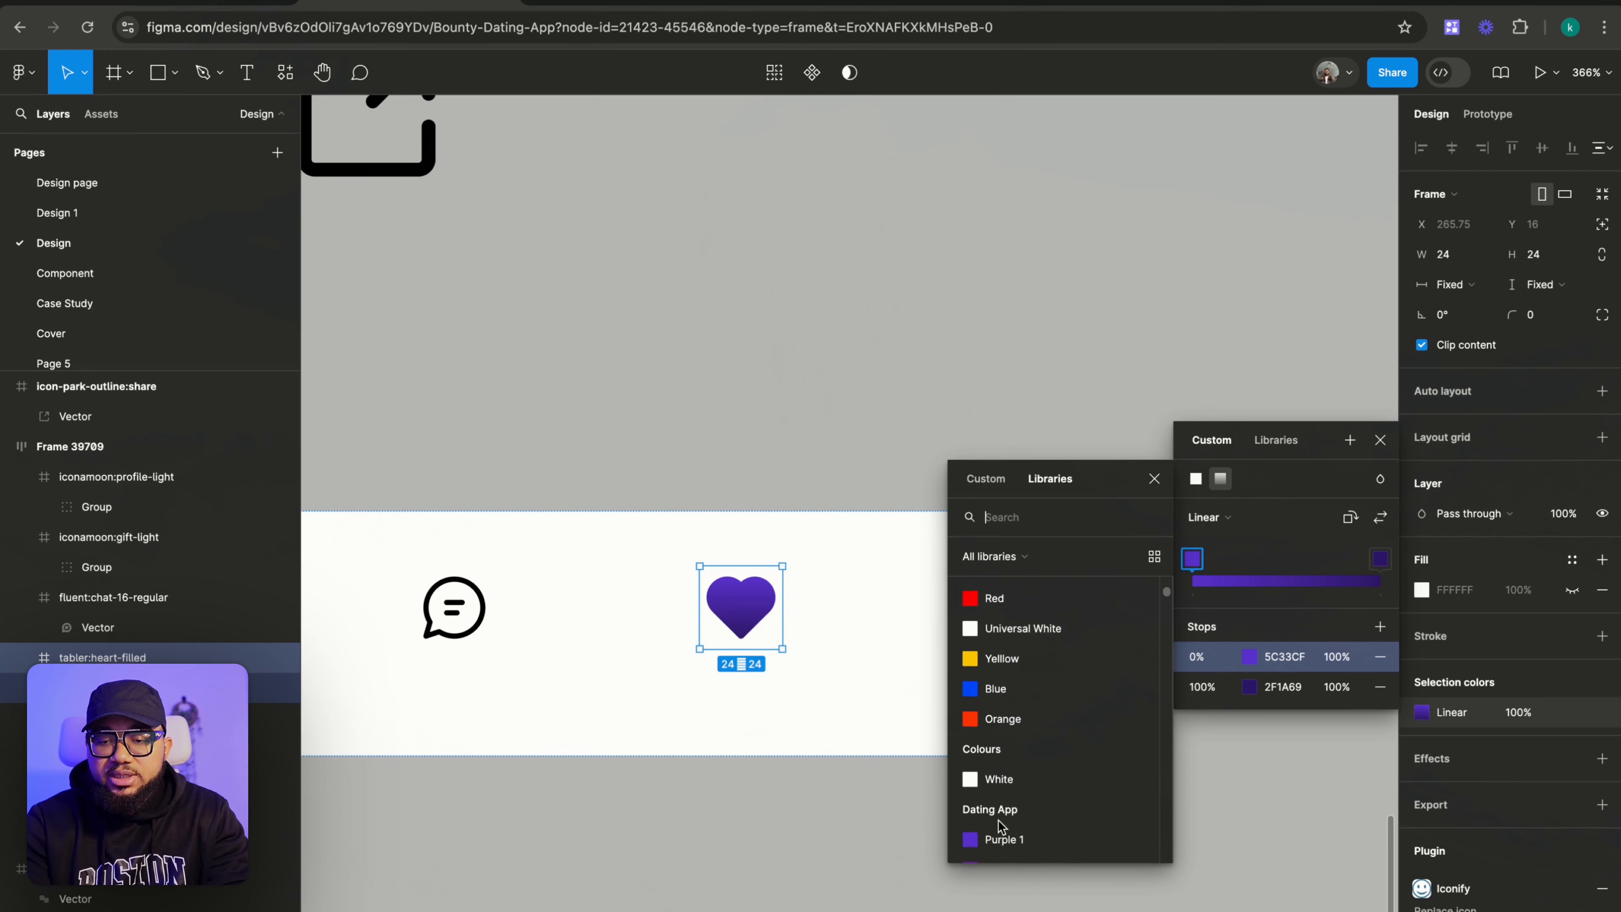
{"action": "left_click", "coordinate": [997, 702]}
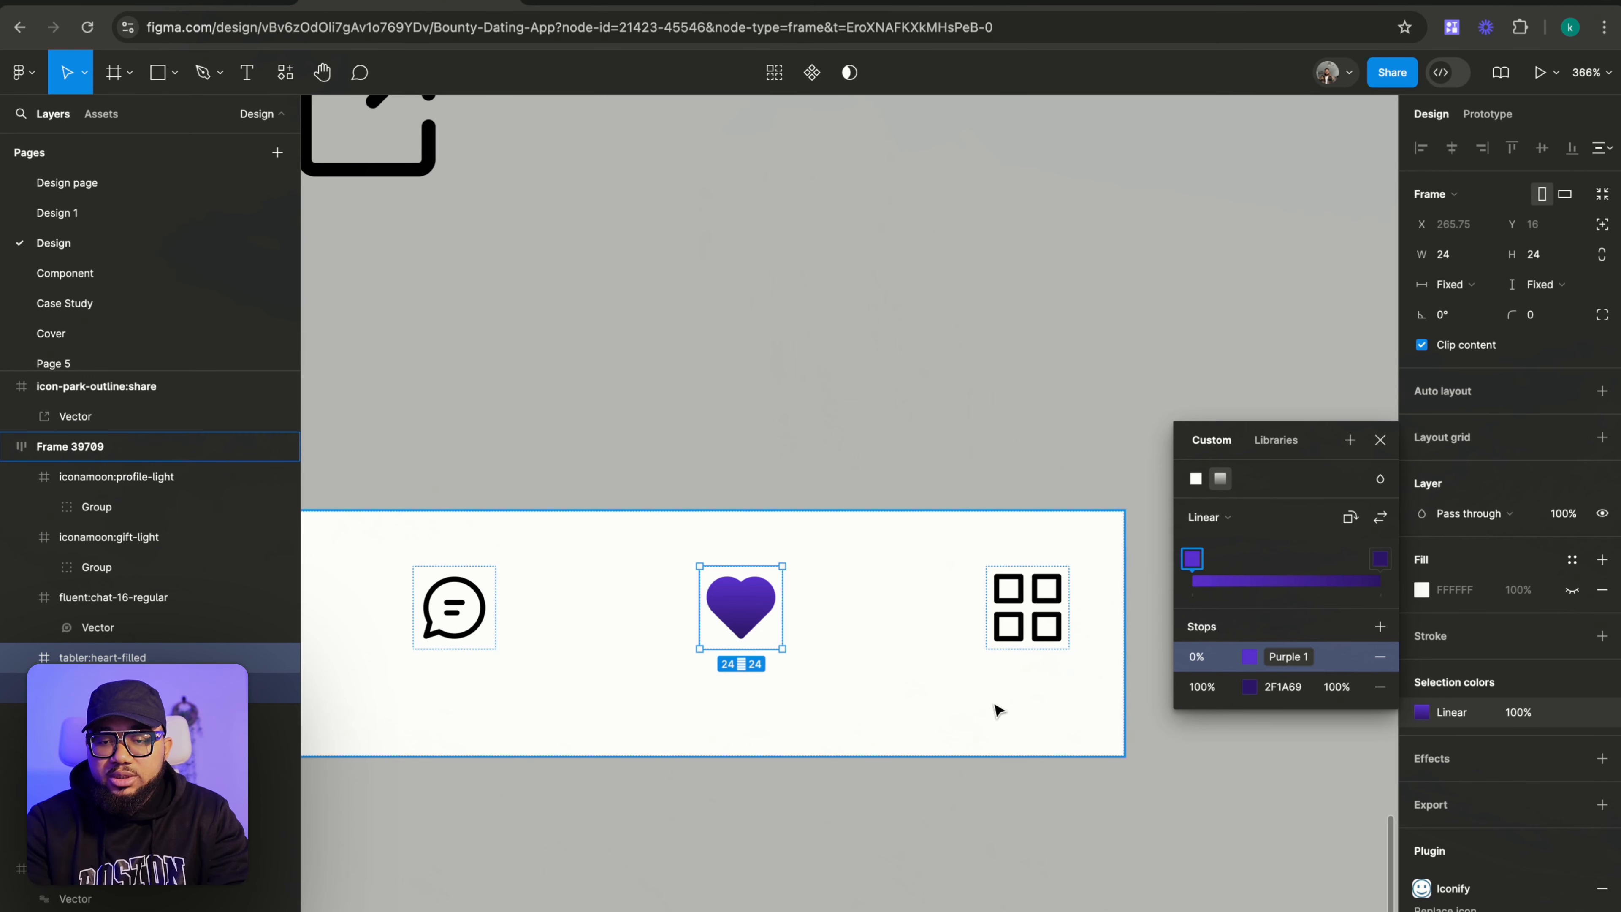
Apply the Dating App variable Purple 2 to the 100% stop of the heart's gradient.
{"action": "left_click", "coordinate": [1249, 689]}
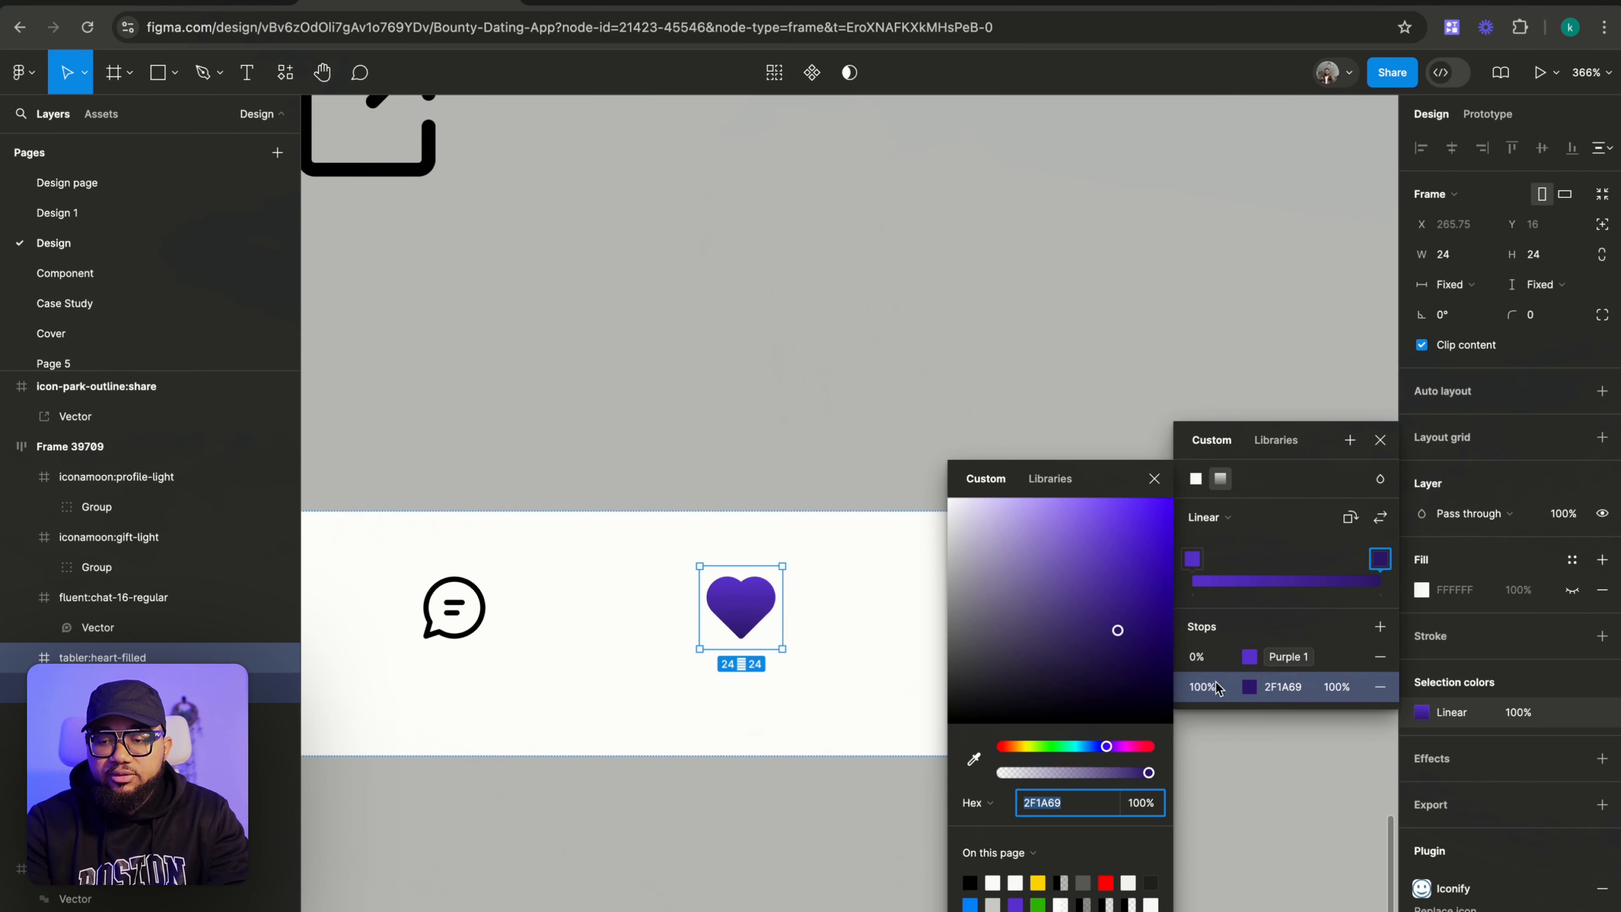
{"action": "left_click", "coordinate": [1050, 479]}
{"action": "scroll", "coordinate": [1046, 739], "scroll_direction": "down", "scroll_amount": 3}
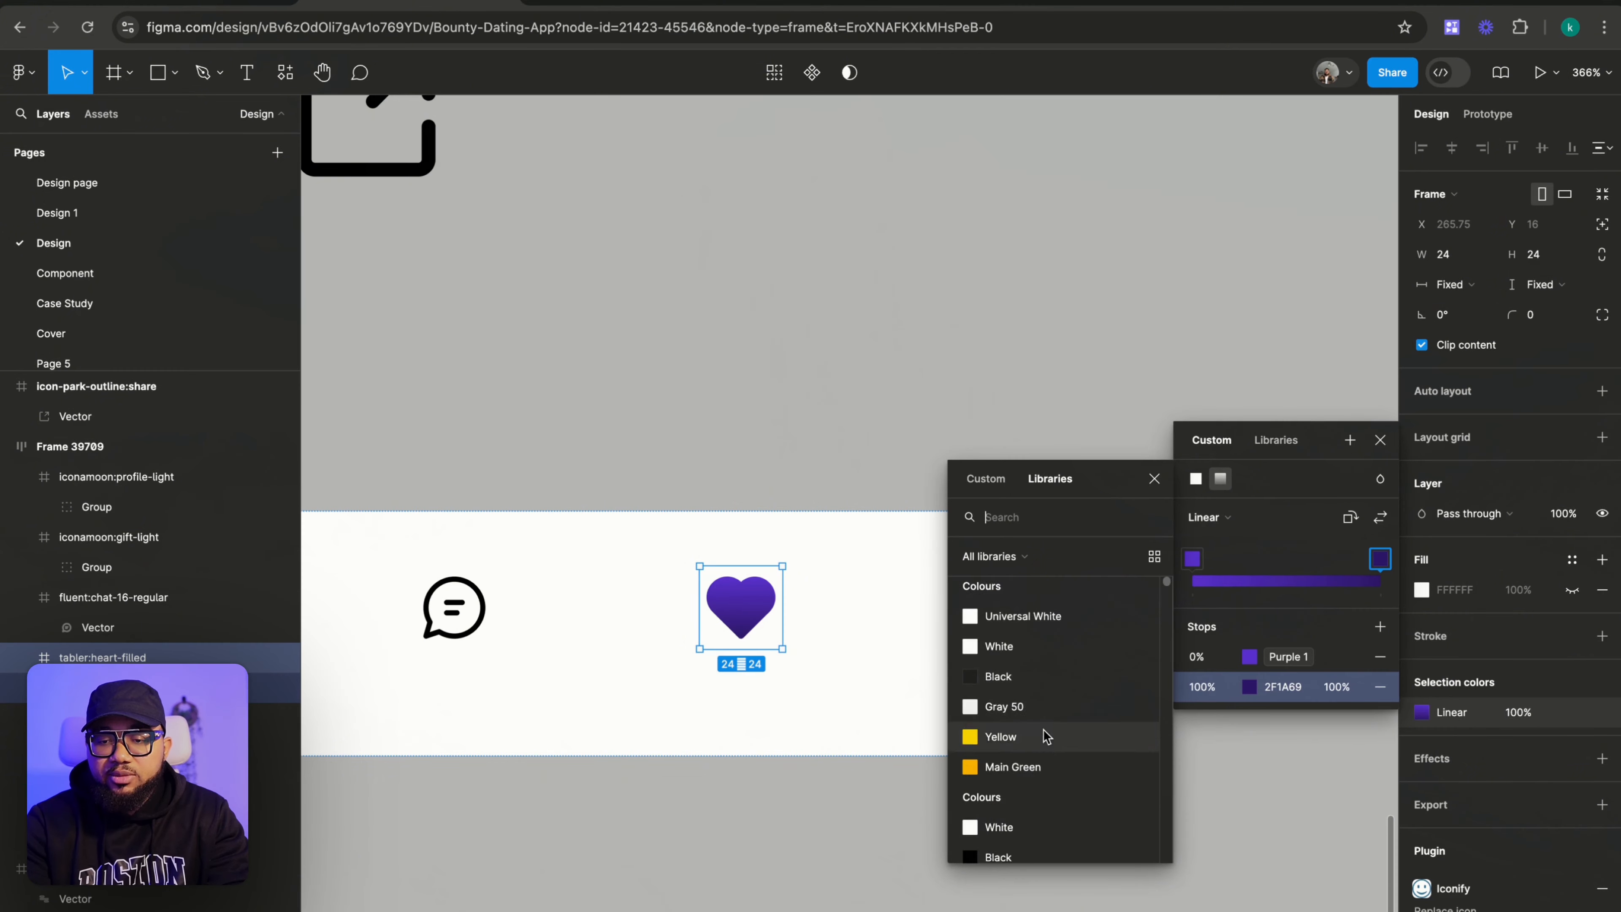
{"action": "scroll", "coordinate": [1045, 738], "scroll_direction": "down", "scroll_amount": 4}
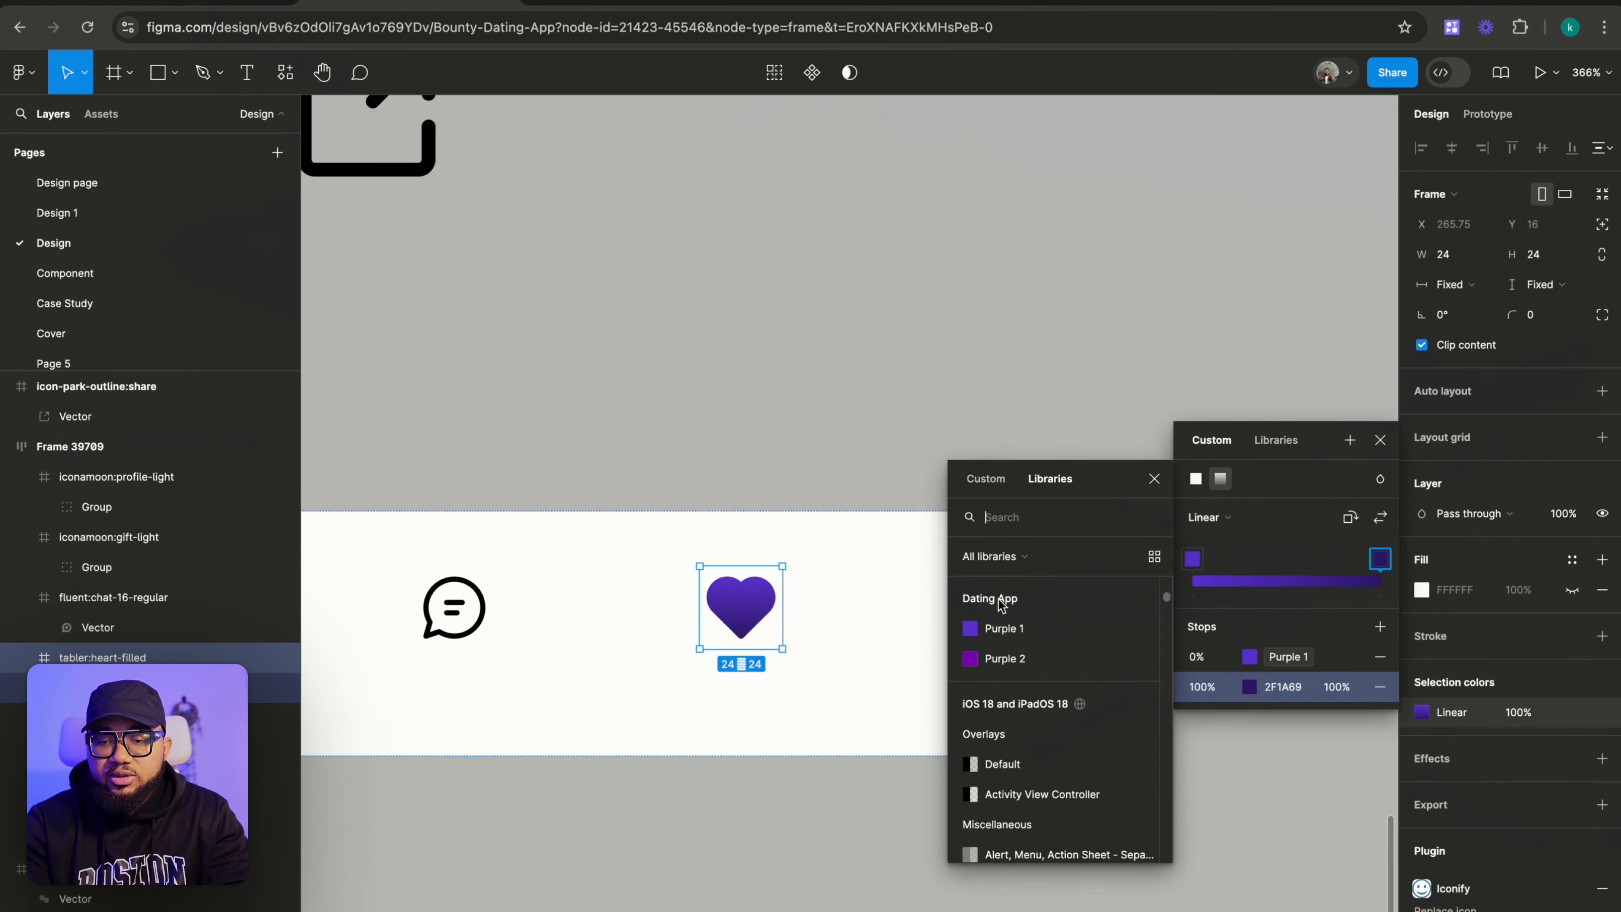
{"action": "left_click", "coordinate": [1016, 664]}
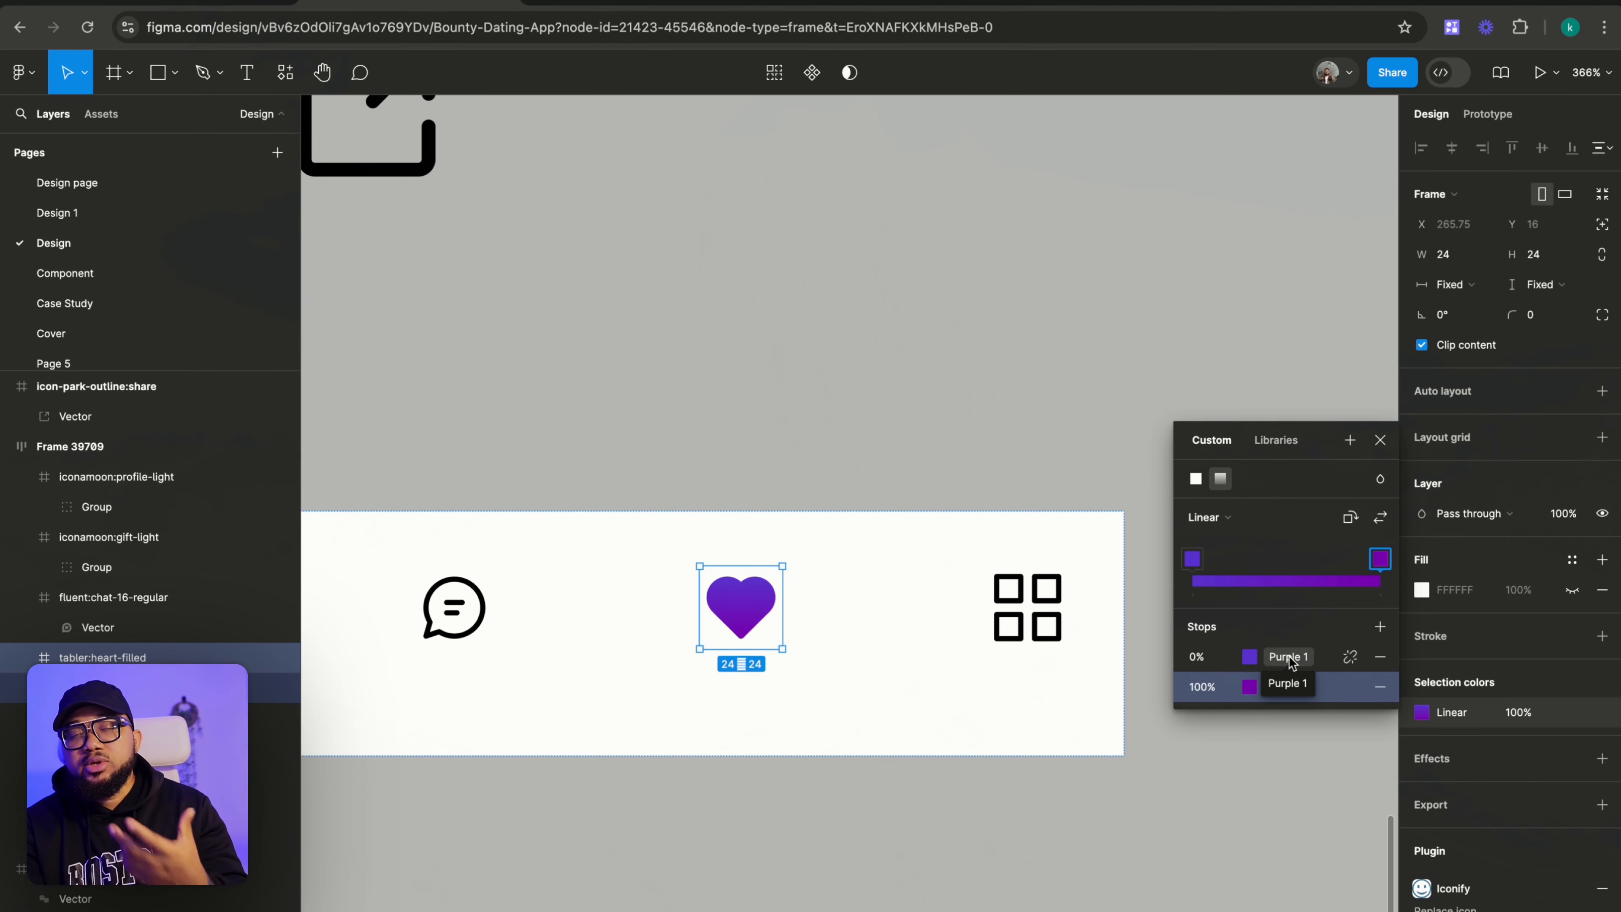
{"action": "left_click", "coordinate": [1380, 441]}
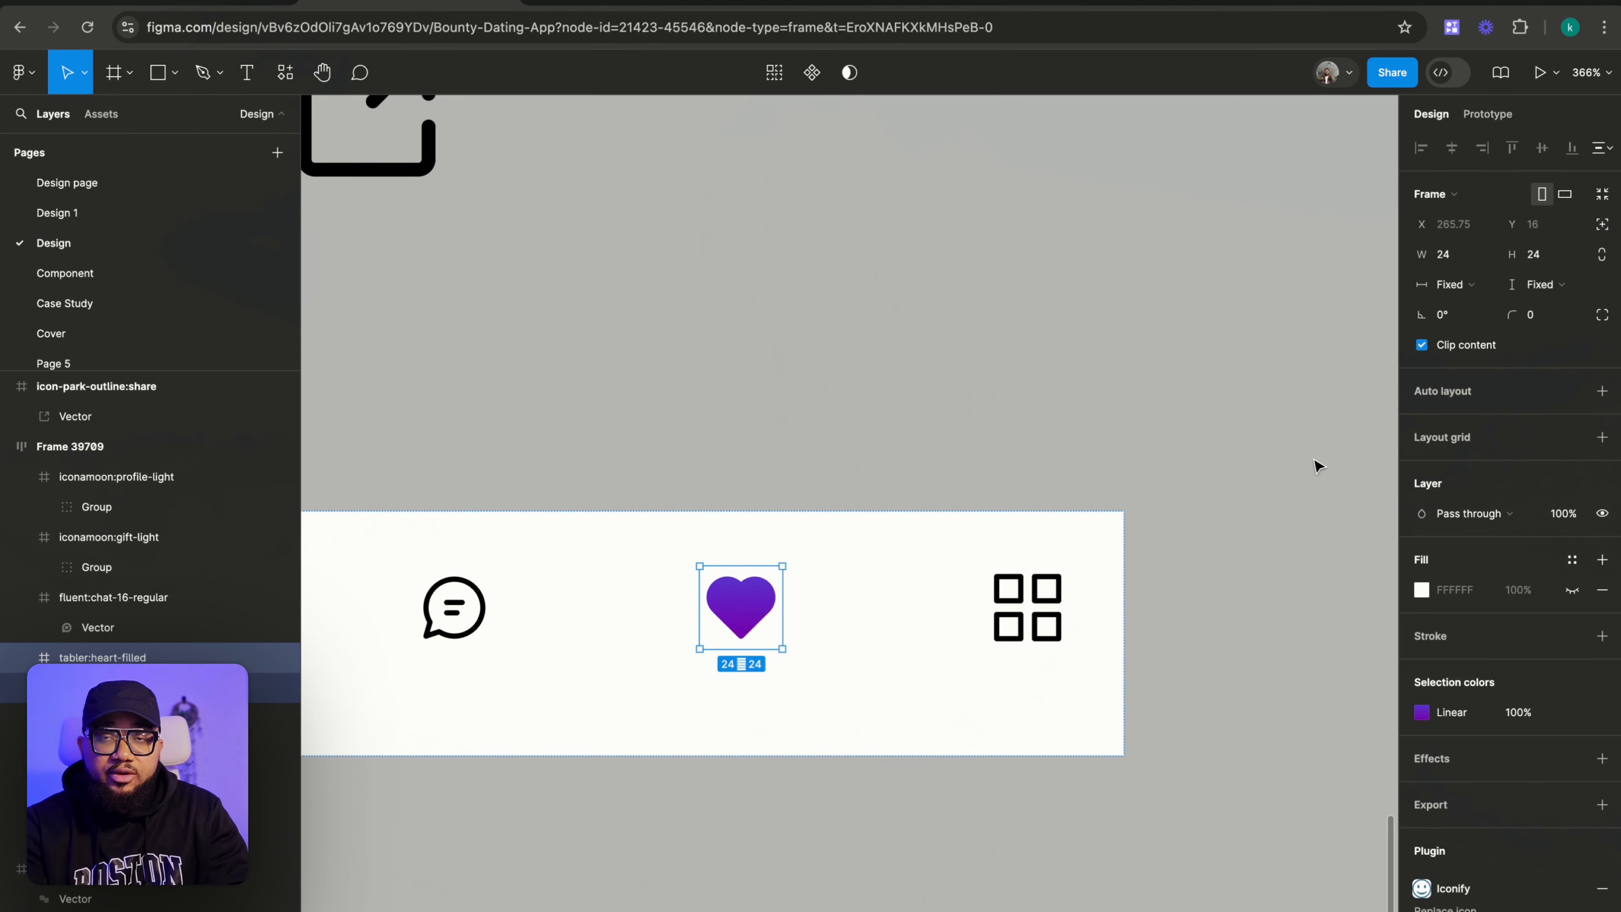
{"action": "left_click", "coordinate": [1187, 579]}
Move the icon footer into the bottom of the blank iPhone 14 & 15 Pro Max frame and resize it to 430 × 80.
{"action": "scroll", "coordinate": [1191, 582], "scroll_direction": "down", "scroll_amount": 5}
{"action": "scroll", "coordinate": [1191, 582], "scroll_direction": "down", "scroll_amount": 8}
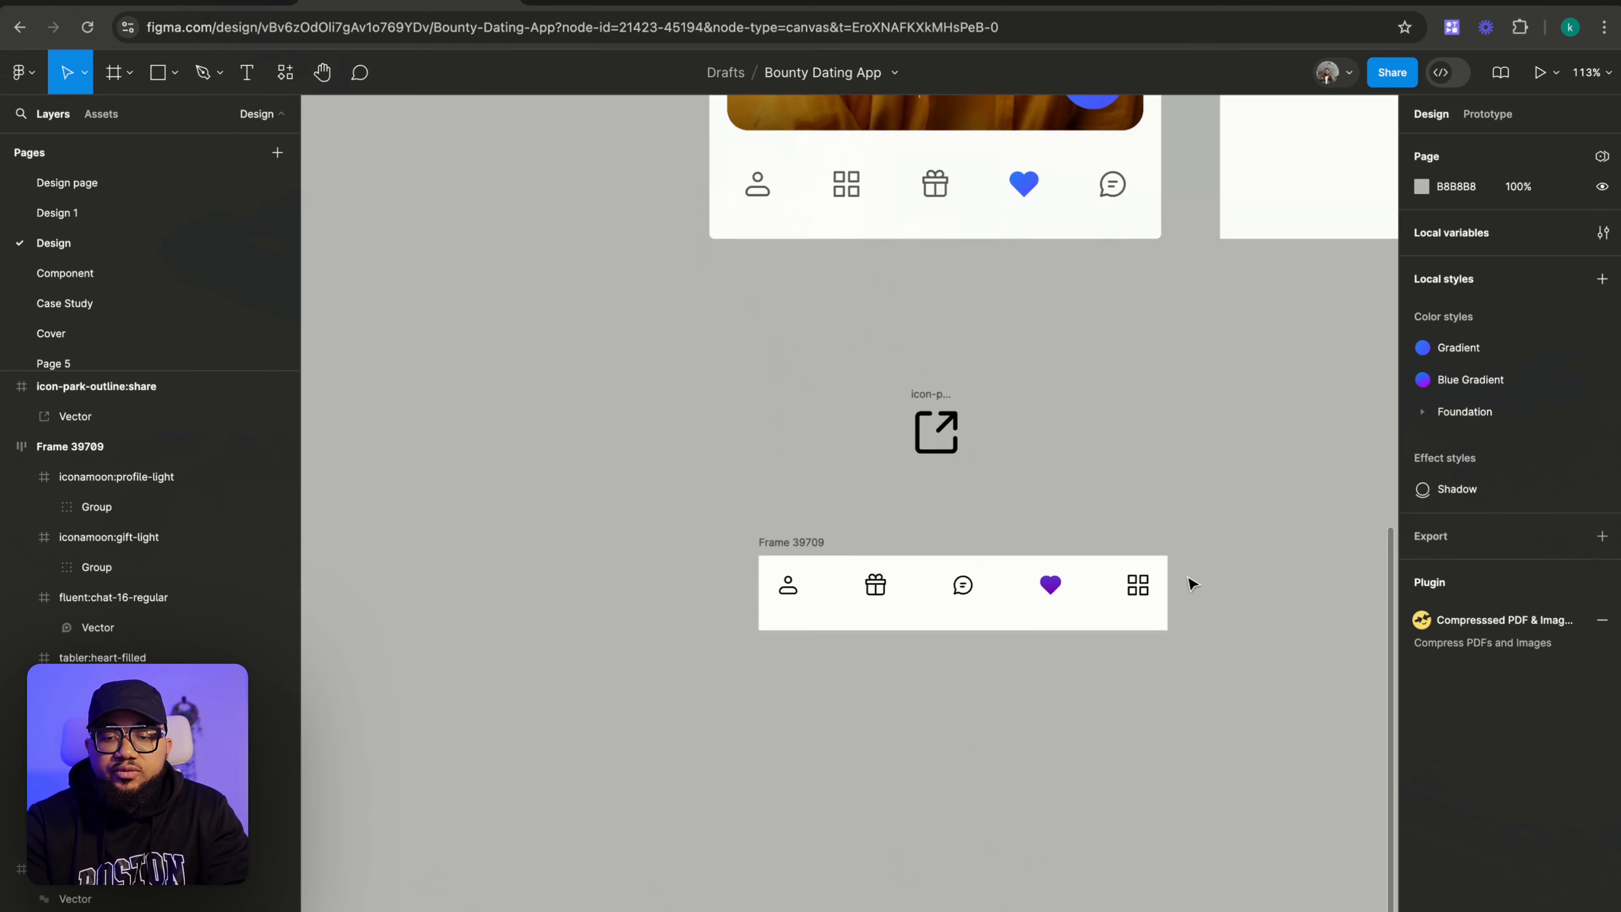
{"action": "left_click_drag", "start_coordinate": [839, 547], "coordinate": [739, 438]}
{"action": "scroll", "coordinate": [876, 590], "scroll_direction": "right", "scroll_amount": 8}
{"action": "scroll", "coordinate": [784, 317], "scroll_direction": "up", "scroll_amount": 3}
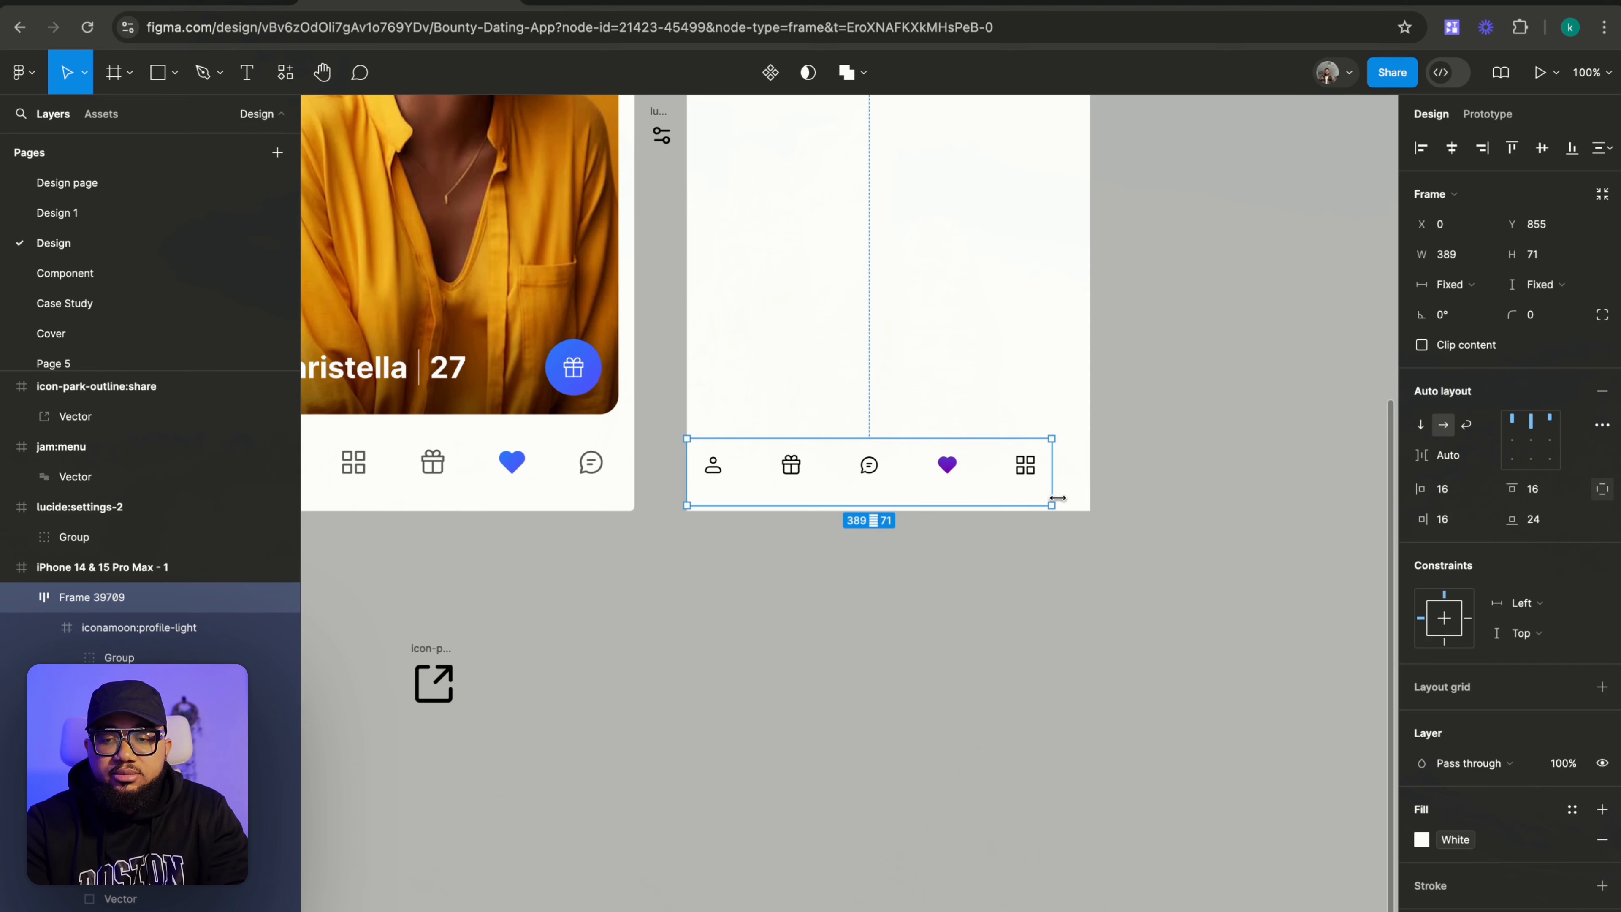
{"action": "left_click_drag", "start_coordinate": [1057, 486], "coordinate": [1029, 511]}
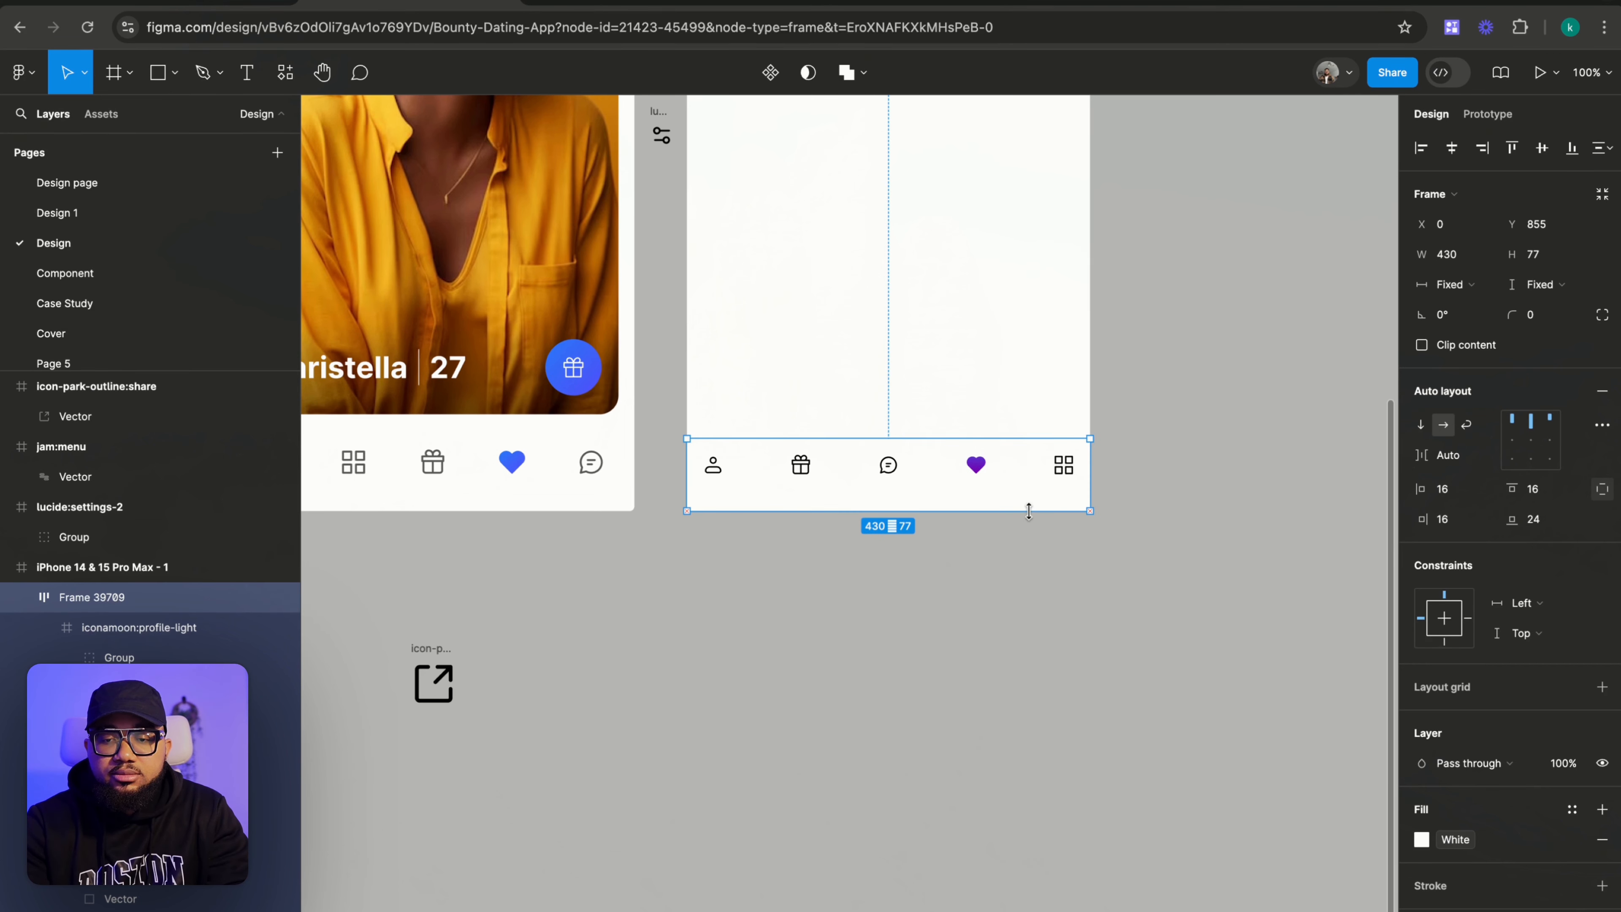
{"action": "left_click_drag", "start_coordinate": [963, 438], "coordinate": [968, 435]}
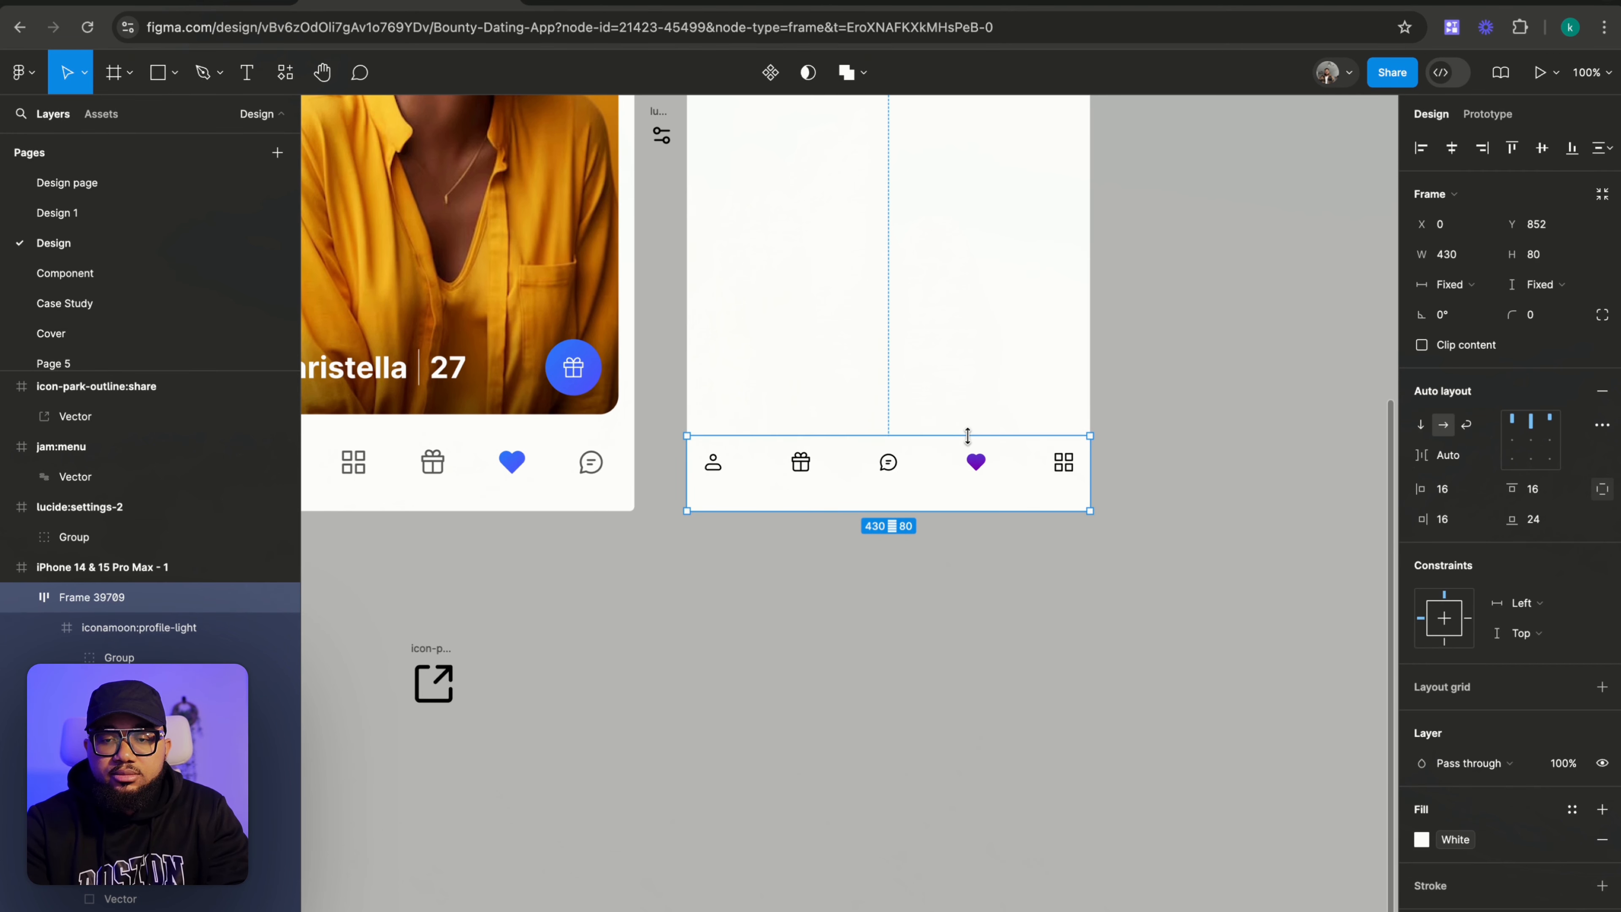
Inspect the size of the blue heart icon in the reference screen's footer.
{"action": "left_click", "coordinate": [987, 582]}
{"action": "left_click", "coordinate": [498, 464]}
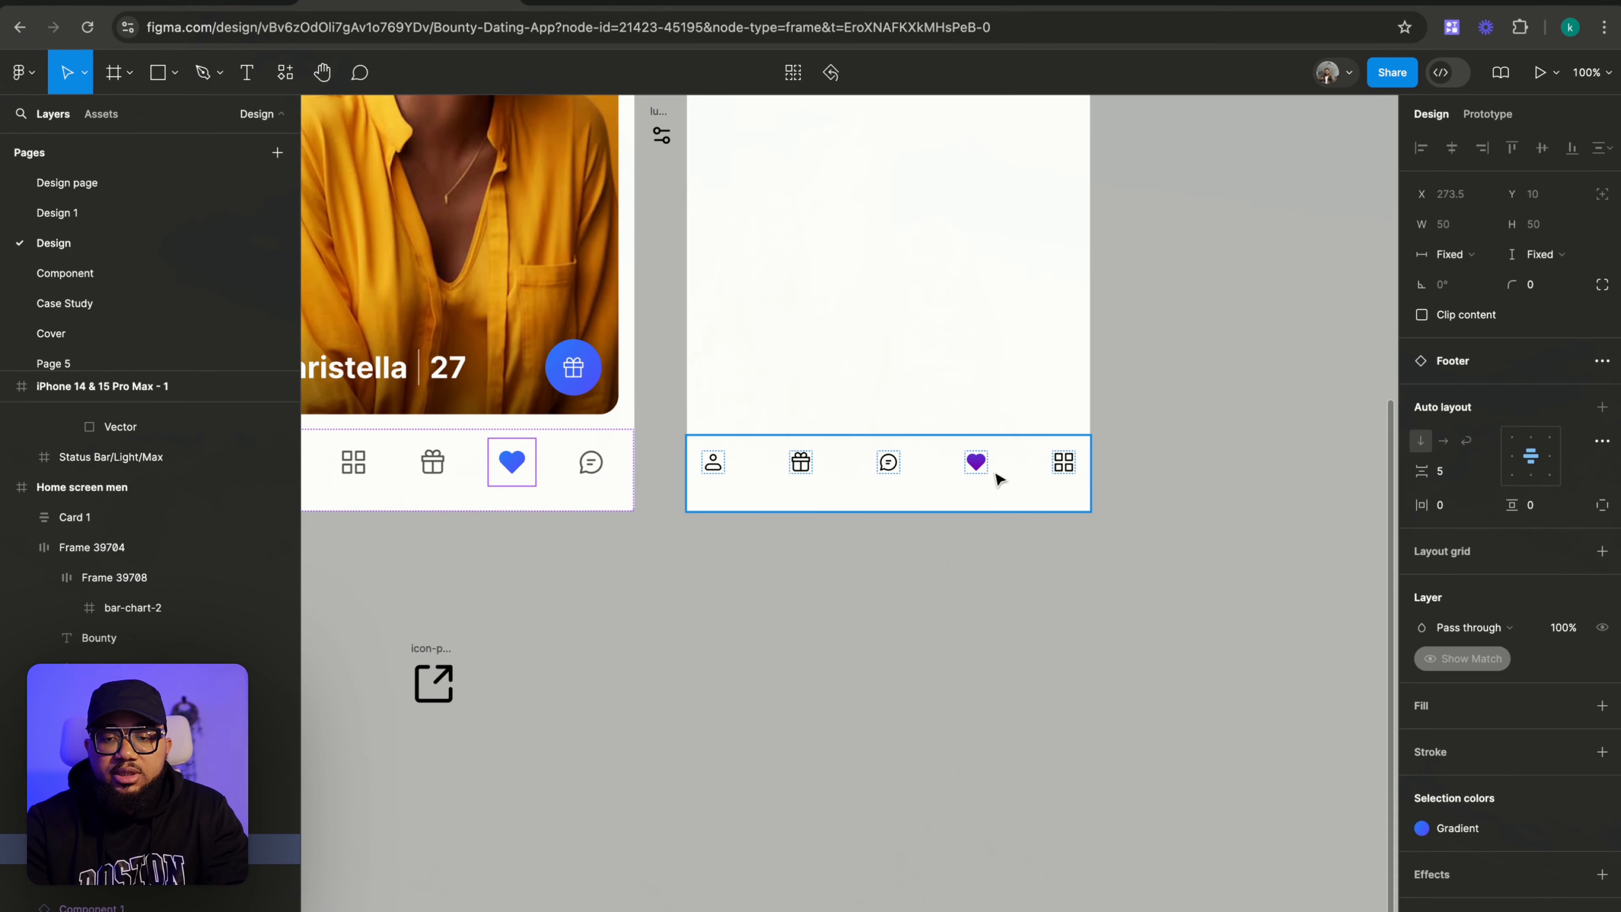
{"action": "double_click", "coordinate": [525, 465]}
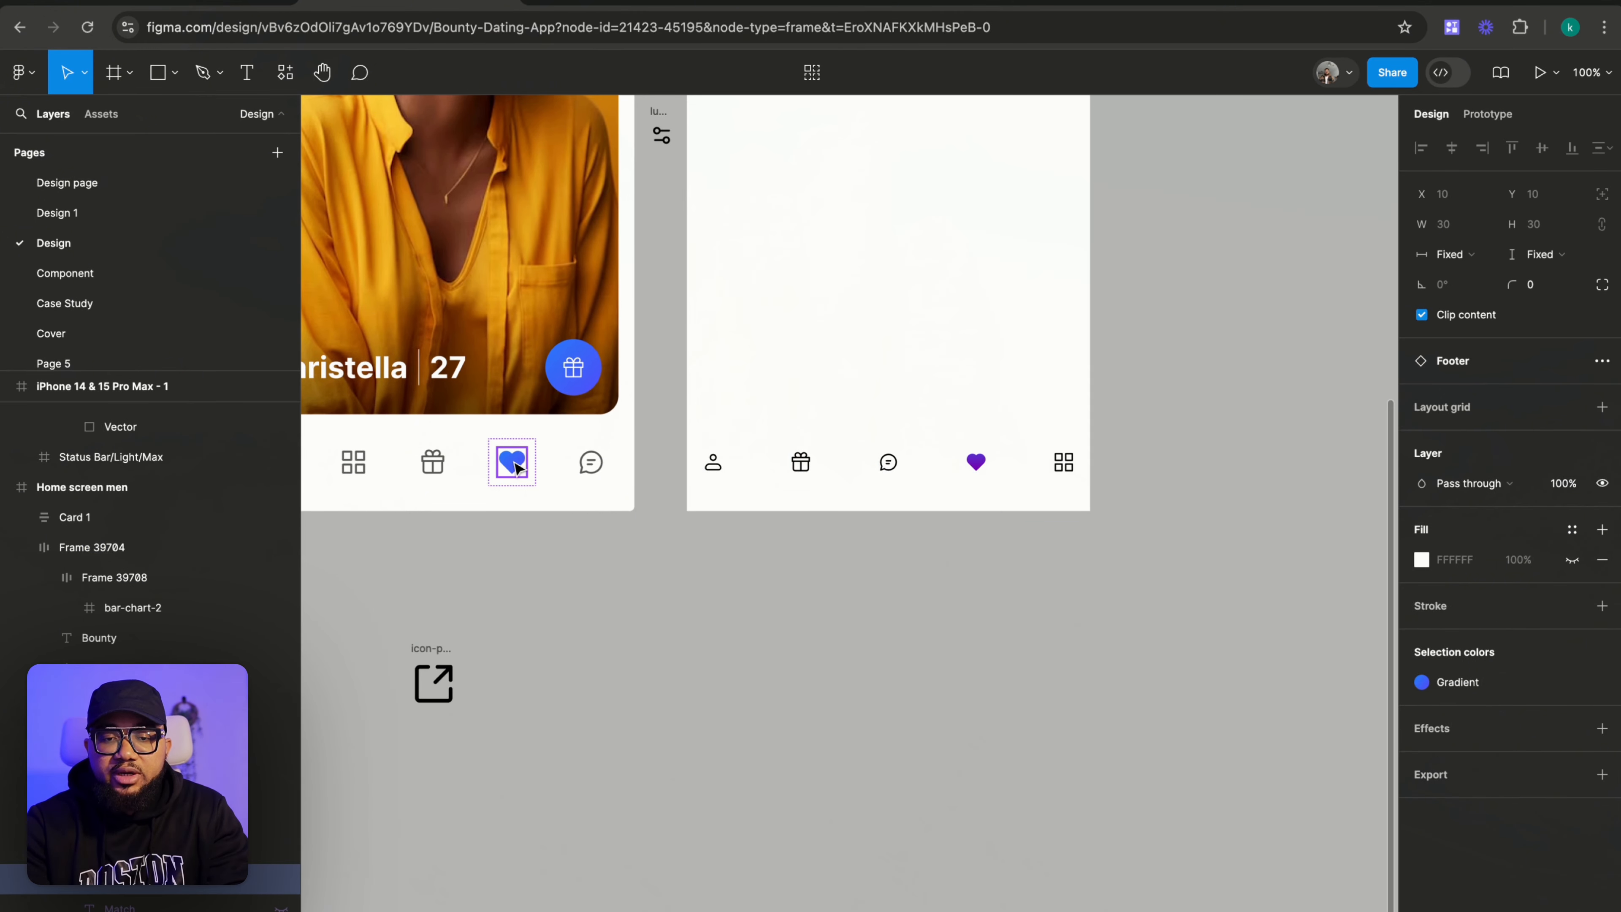
{"action": "left_click", "coordinate": [510, 461]}
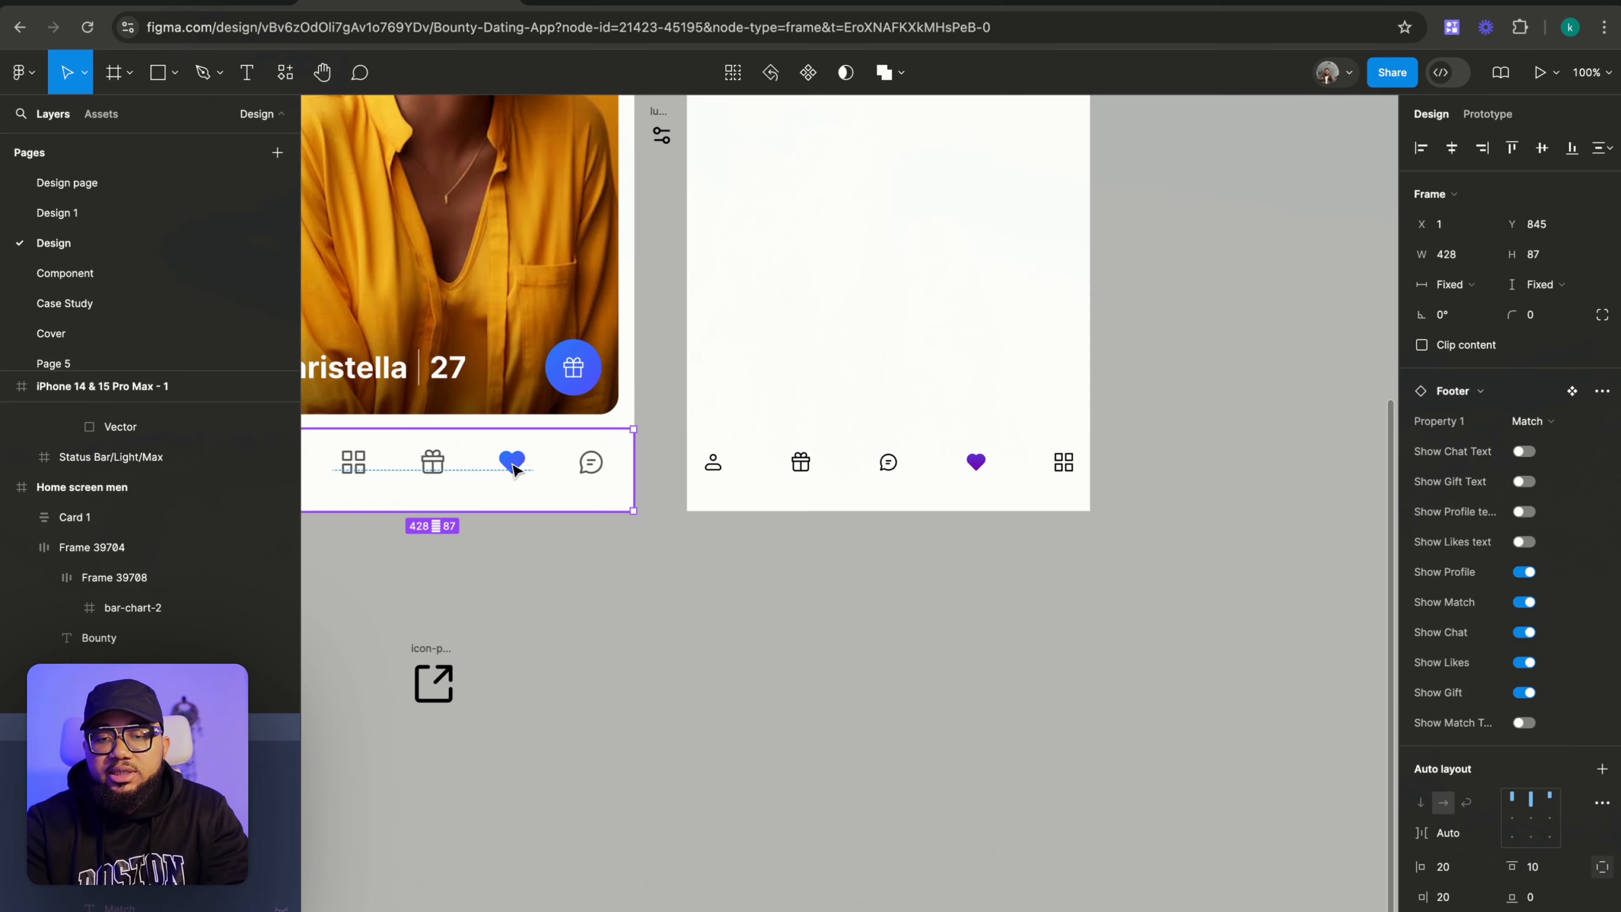
Resize all five icons in the new frame's footer to 30 × 30.
{"action": "double_click", "coordinate": [806, 477]}
{"action": "scroll", "coordinate": [808, 479], "scroll_direction": "up", "scroll_amount": 5}
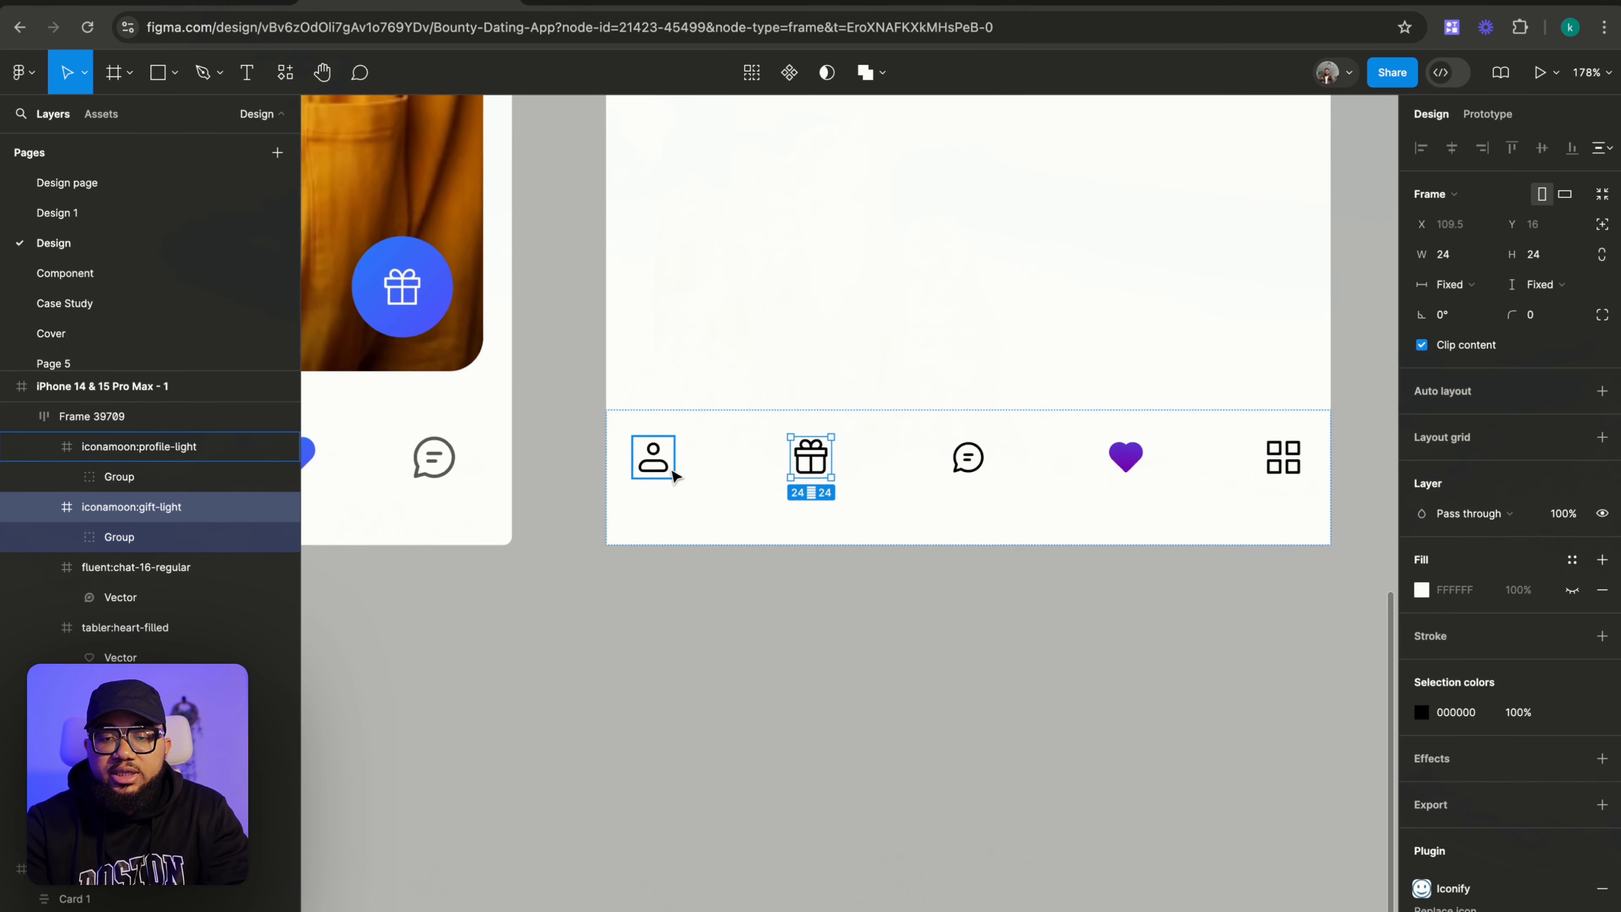
{"action": "left_click", "coordinate": [123, 568]}
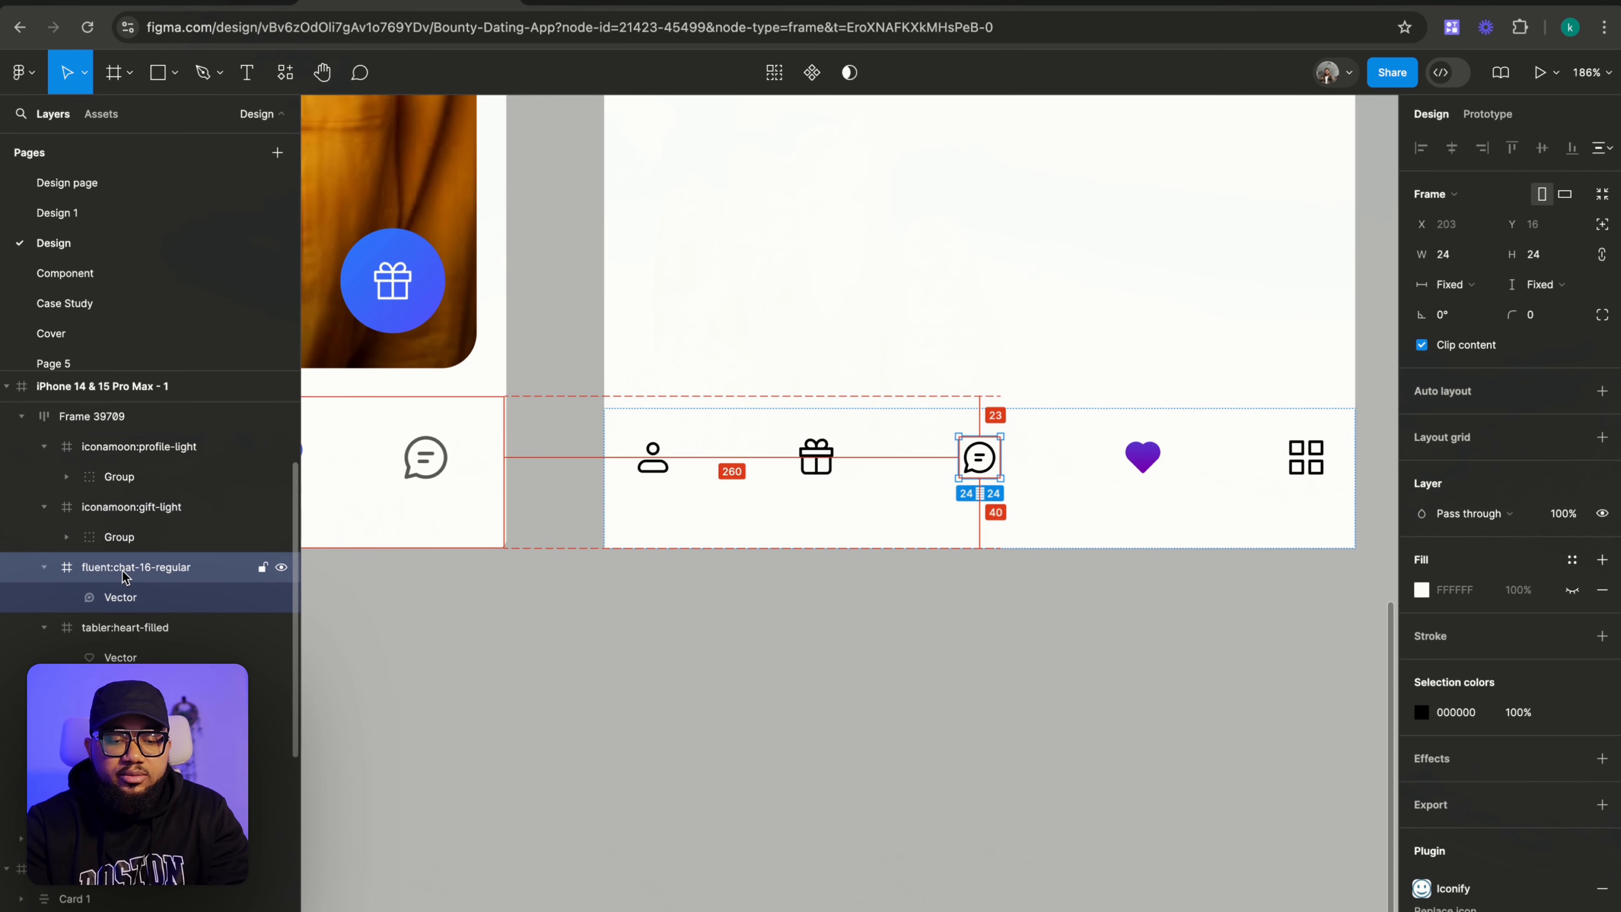
{"action": "left_click", "coordinate": [125, 571], "text": "shift"}
{"action": "left_click", "coordinate": [125, 570], "text": "shift"}
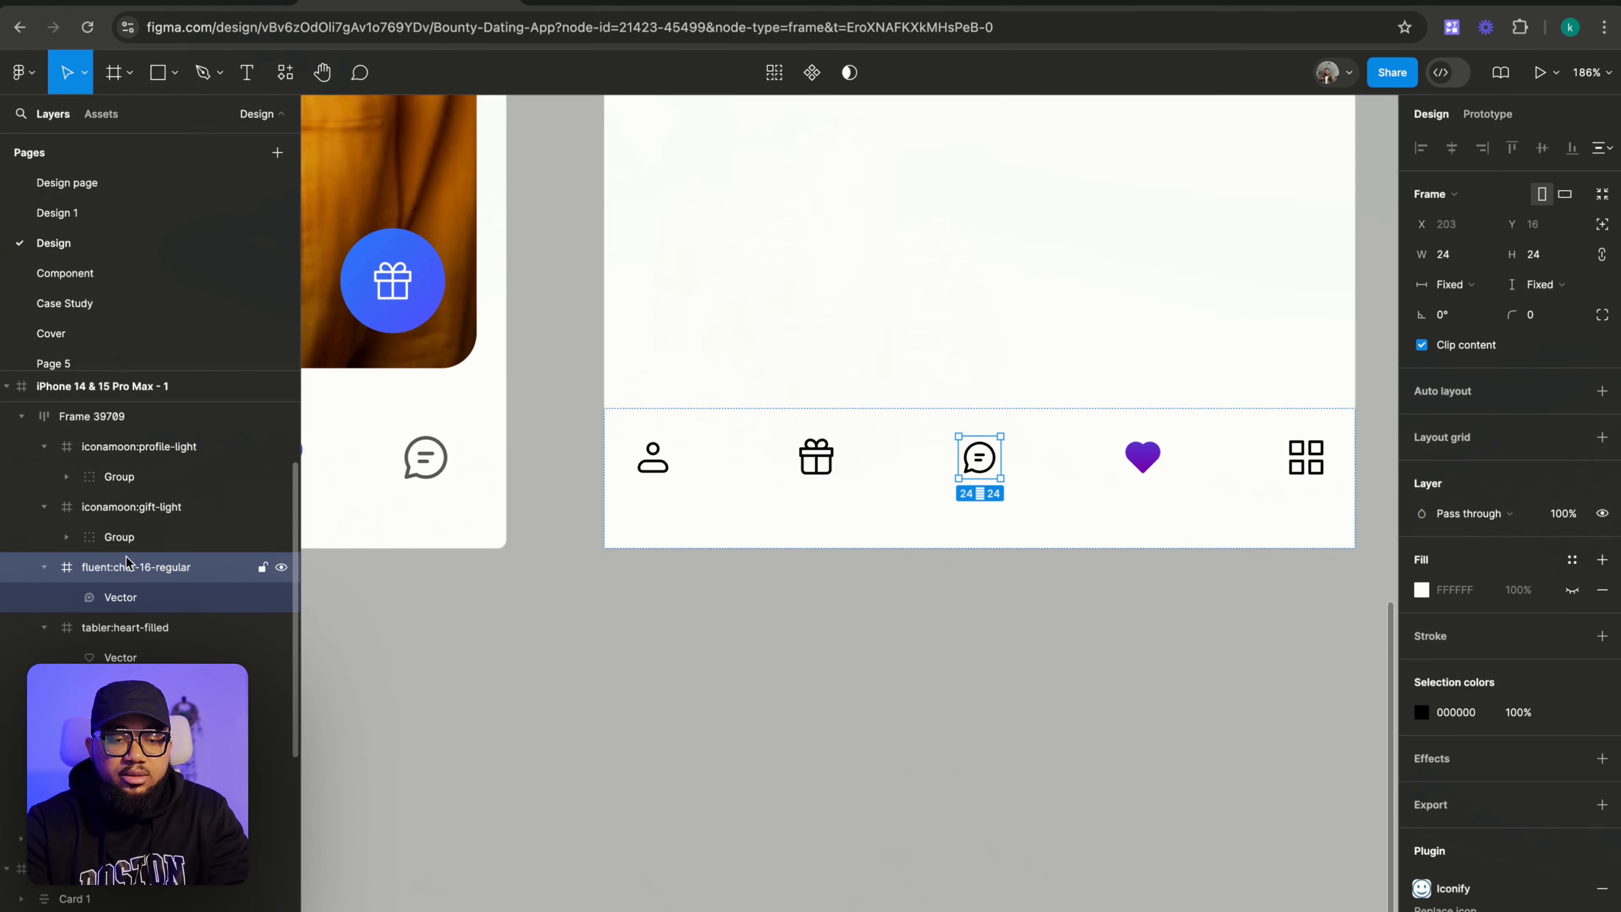
{"action": "left_click", "coordinate": [131, 508], "text": "shift"}
{"action": "left_click", "coordinate": [136, 447], "text": "shift"}
{"action": "left_click", "coordinate": [147, 627], "text": "shift"}
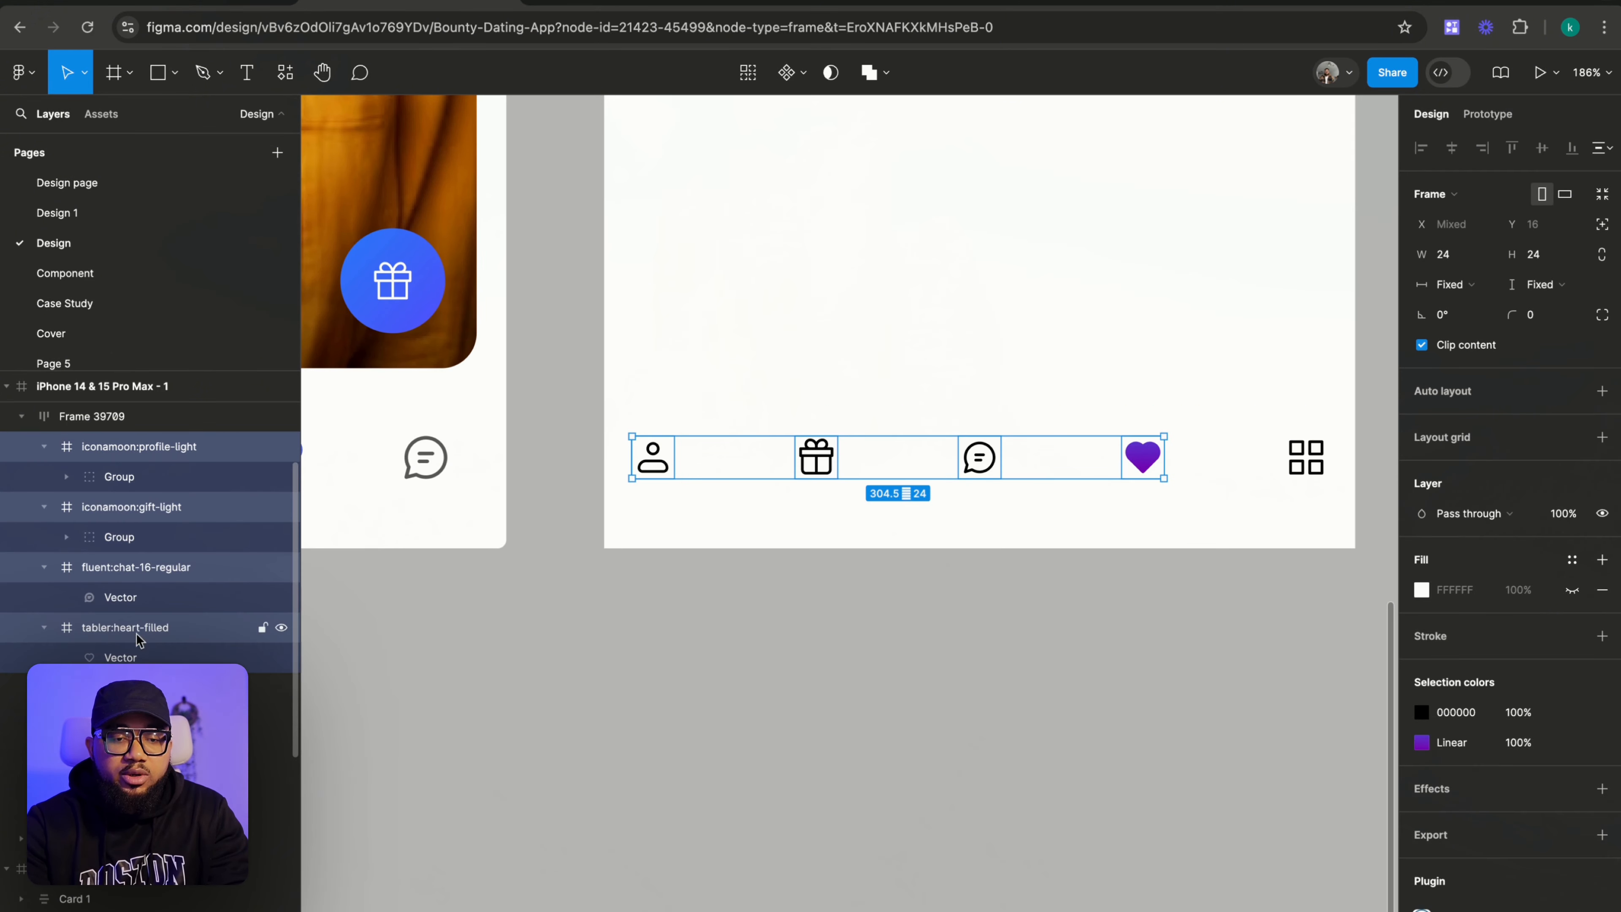
{"action": "left_click", "coordinate": [192, 688], "text": "shift"}
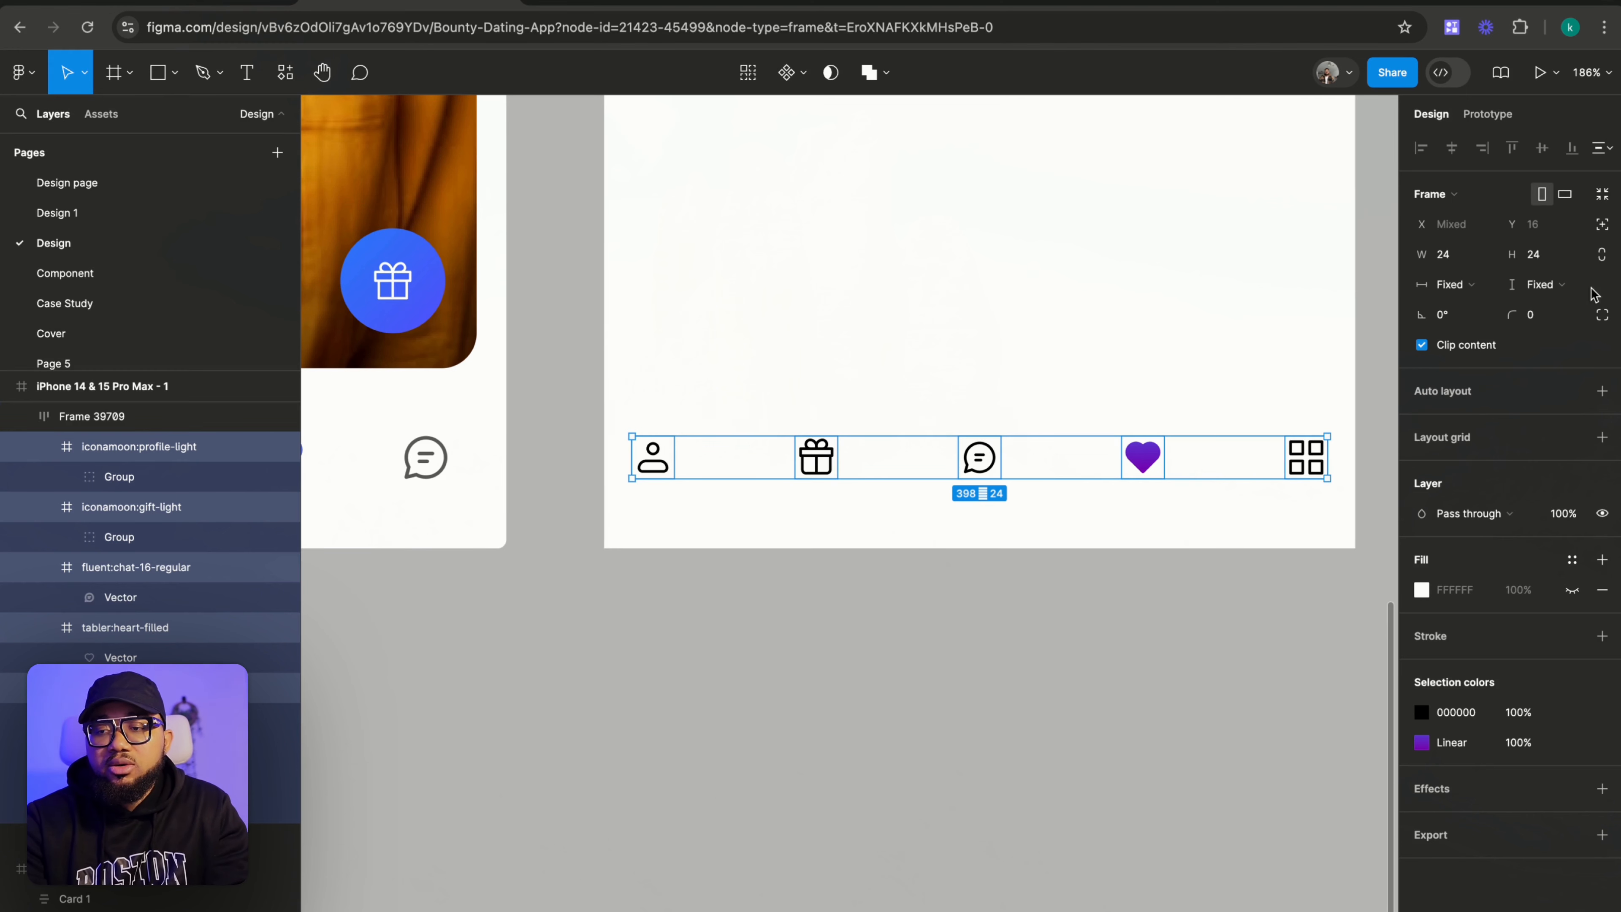
{"action": "left_click", "coordinate": [1549, 258]}
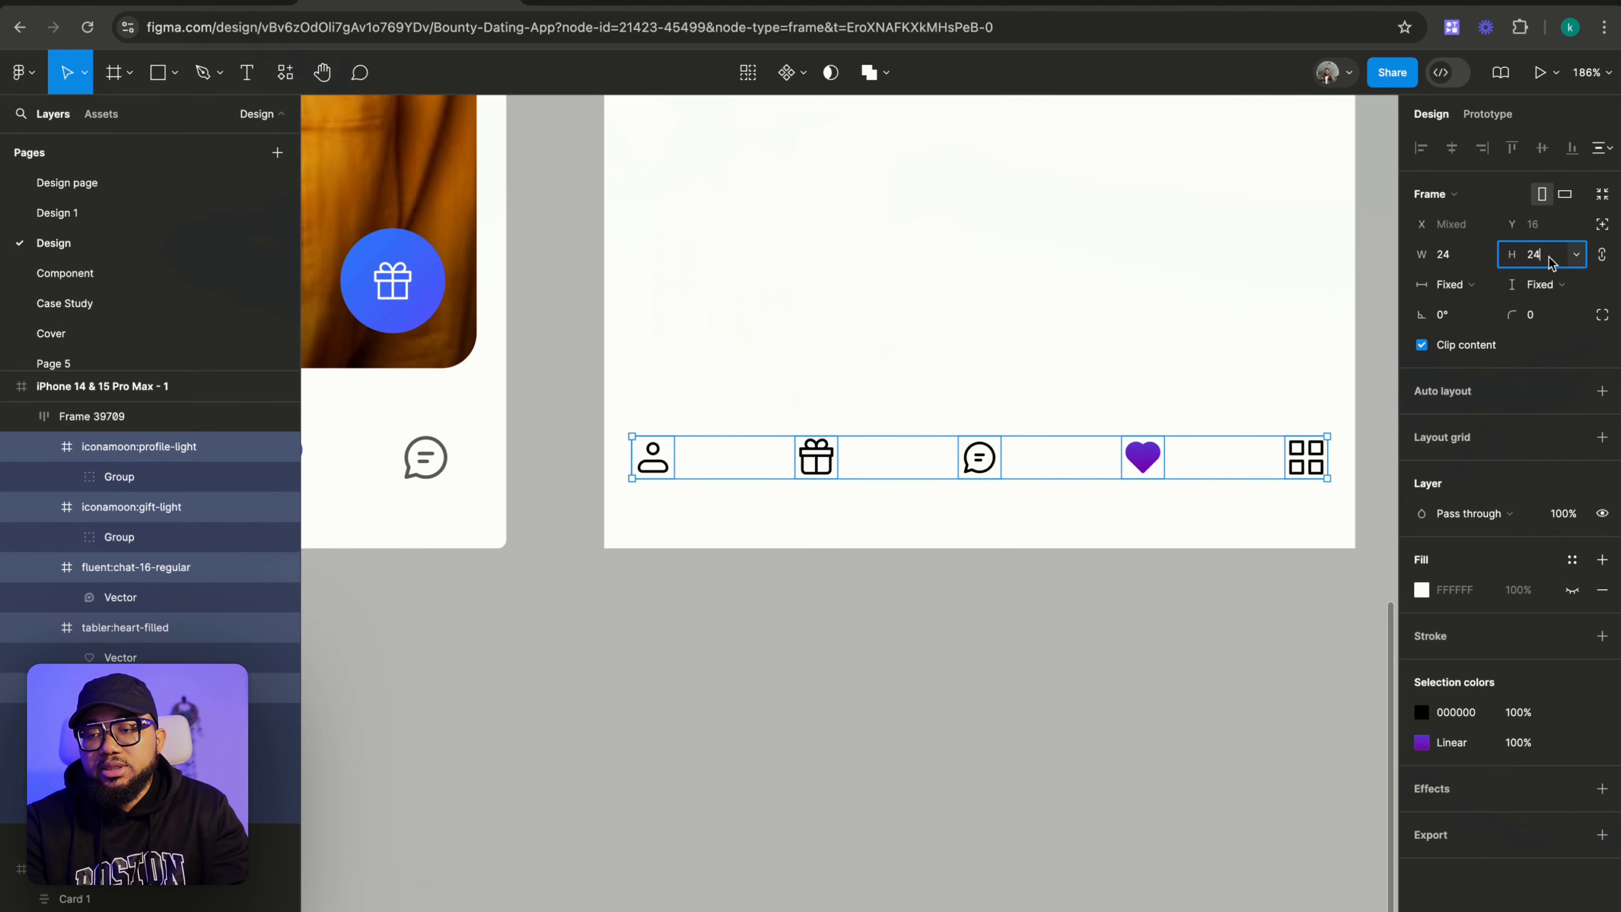
{"action": "type", "text": "30"}
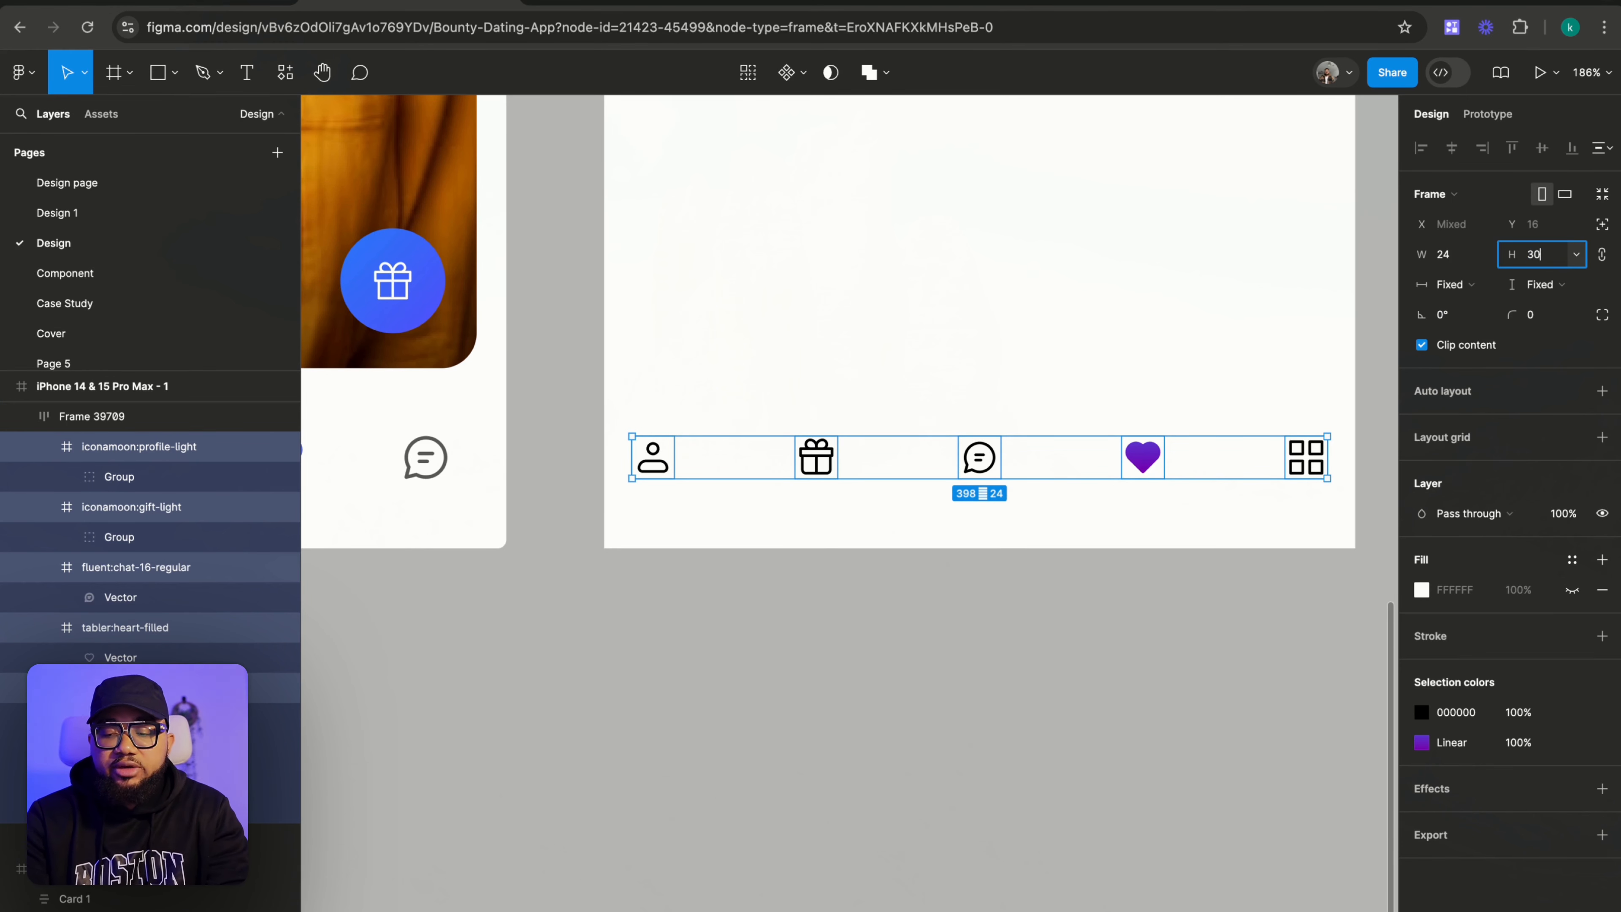
{"action": "key", "text": "Return"}
{"action": "left_click", "coordinate": [1085, 667]}
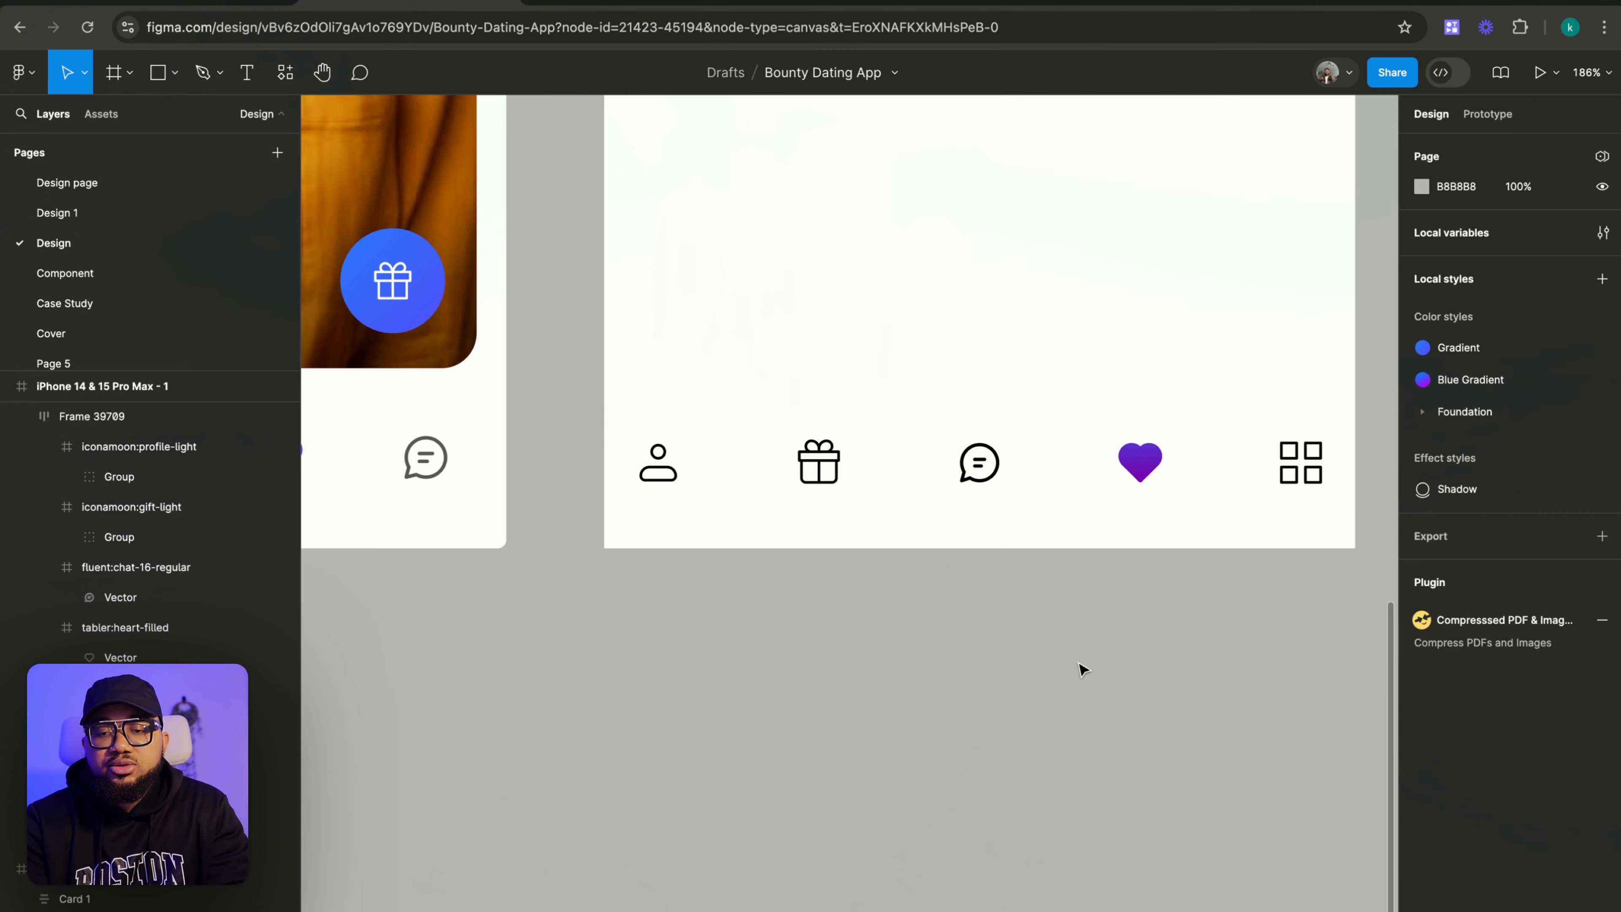
Set the new footer's horizontal padding to 20.
{"action": "scroll", "coordinate": [1083, 667], "scroll_direction": "down", "scroll_amount": 5}
{"action": "scroll", "coordinate": [1078, 596], "scroll_direction": "up", "scroll_amount": 3}
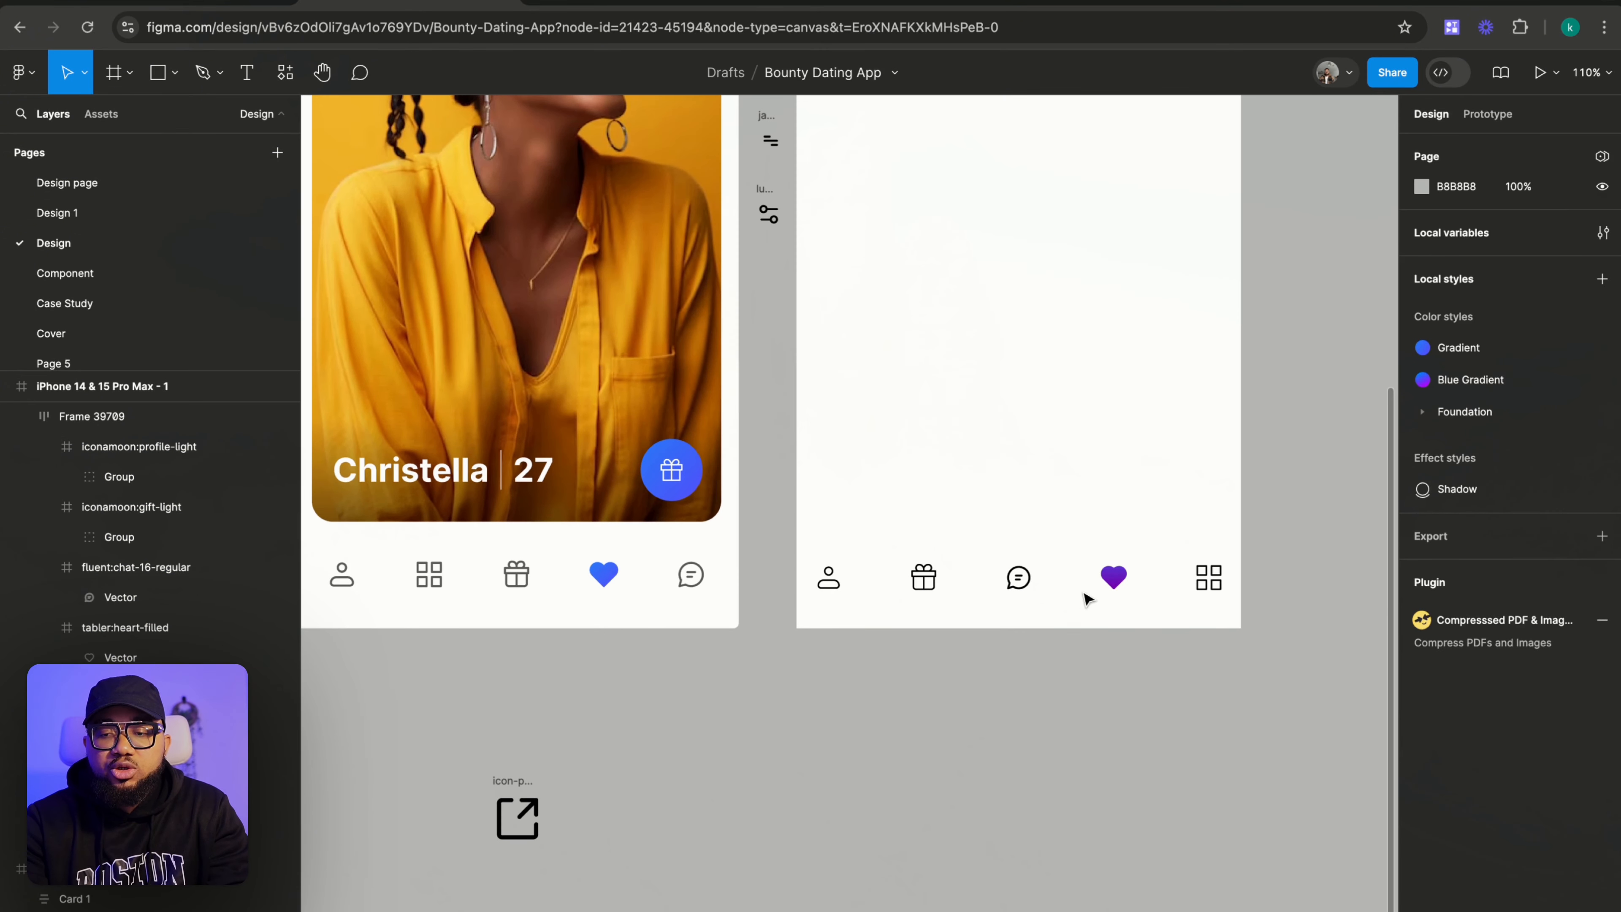
{"action": "left_click", "coordinate": [1086, 597]}
{"action": "left_click", "coordinate": [1601, 490]}
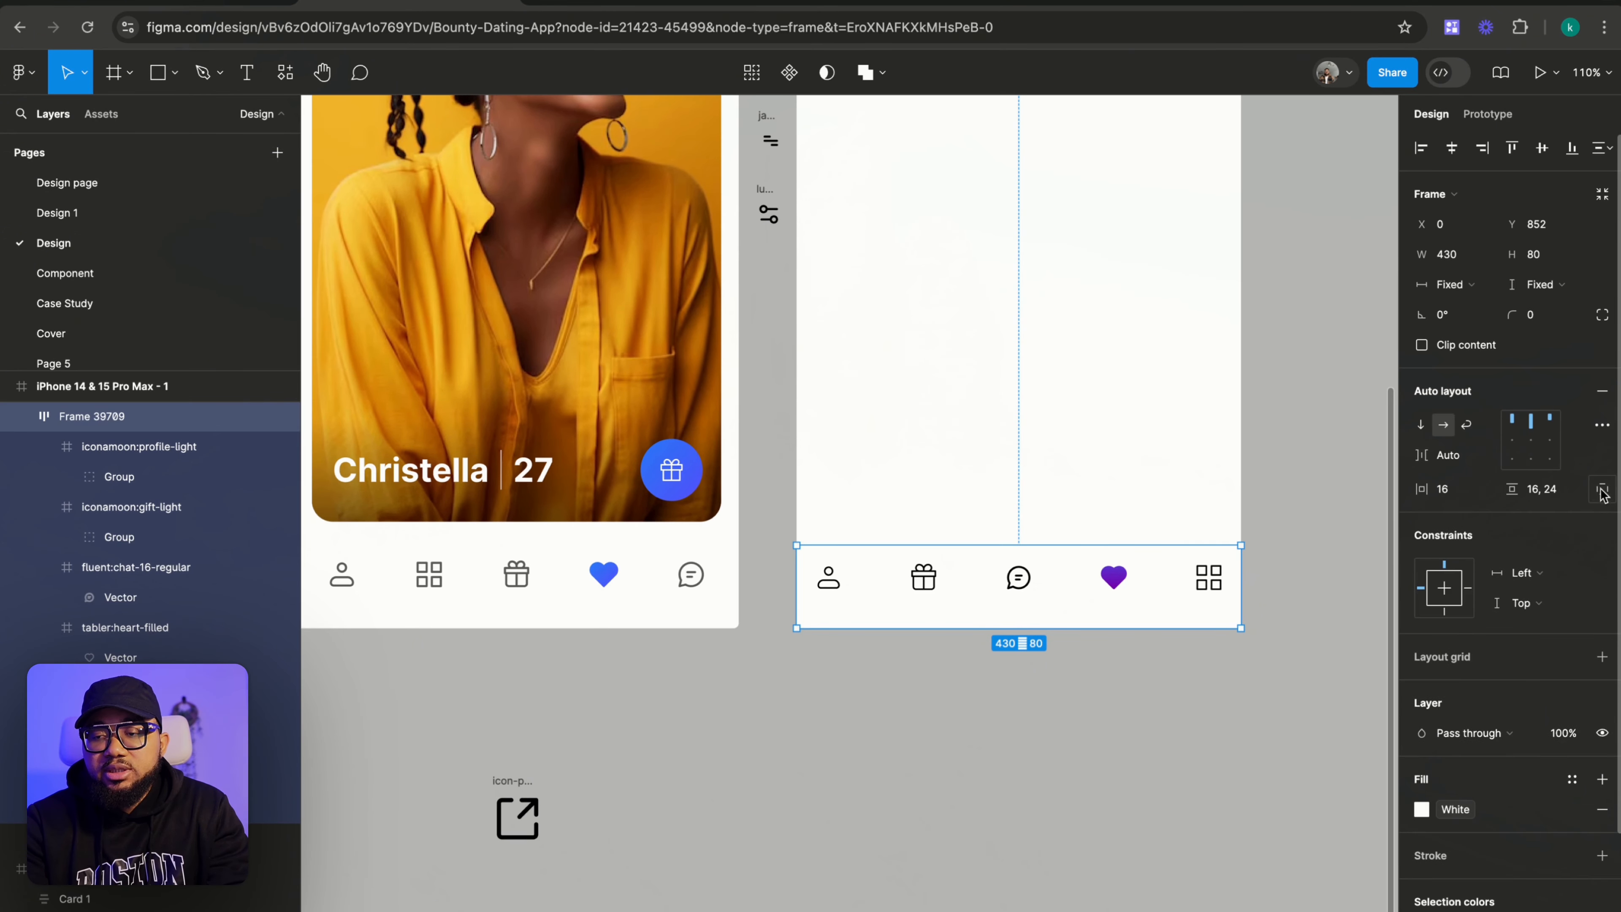
{"action": "left_click", "coordinate": [1451, 490]}
{"action": "type", "text": "2"}
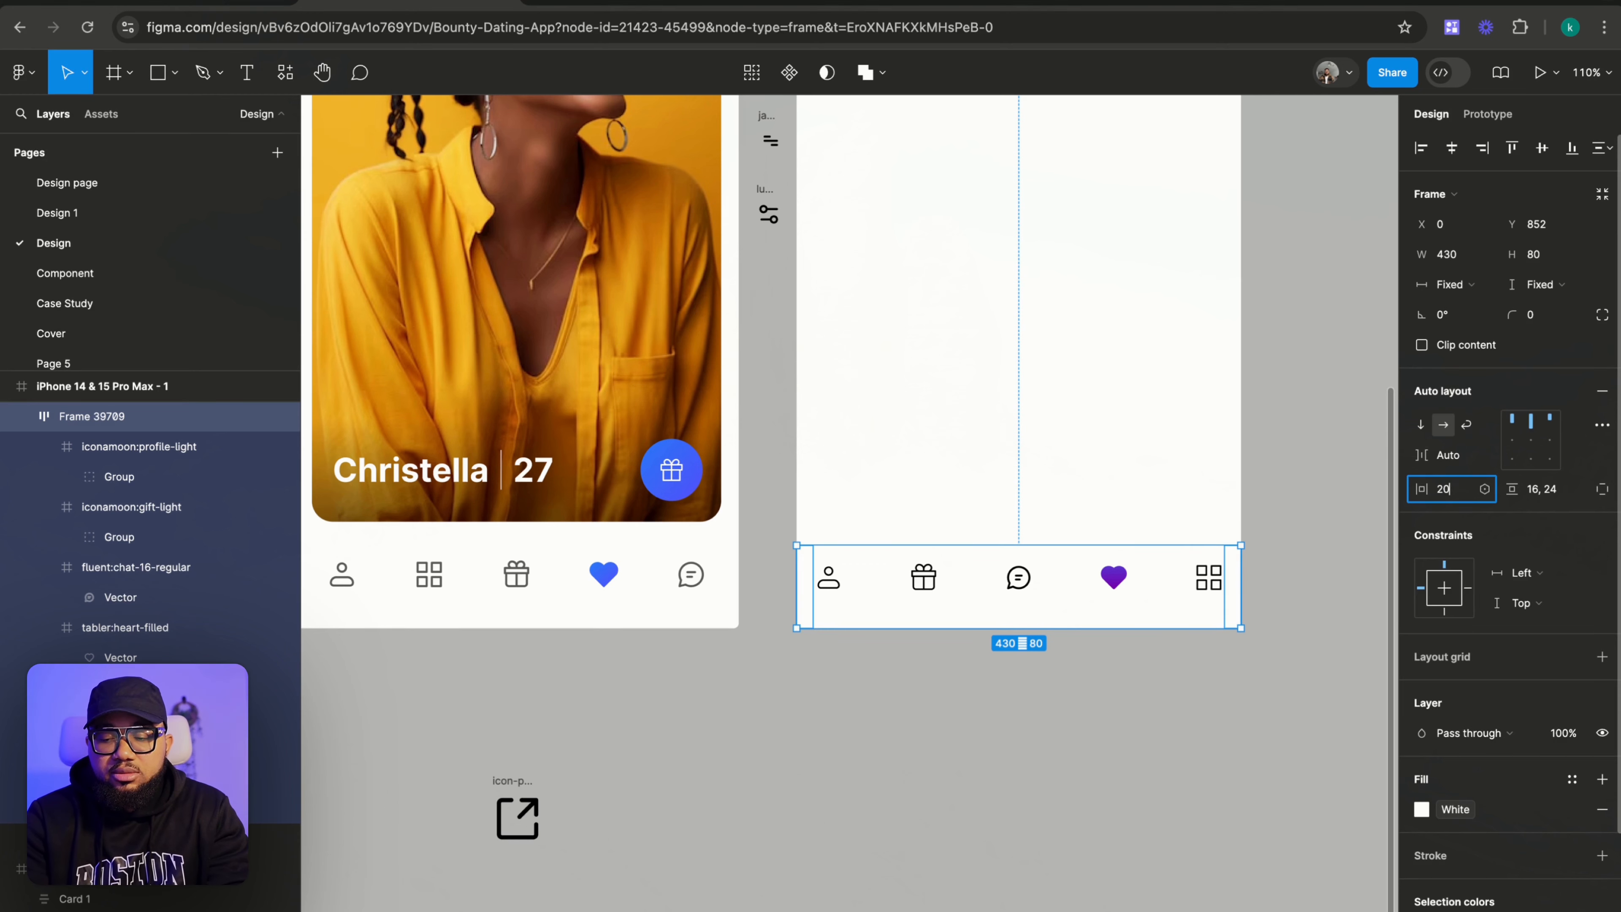
{"action": "type", "text": "0"}
{"action": "key", "text": "Return"}
{"action": "left_click", "coordinate": [1108, 723]}
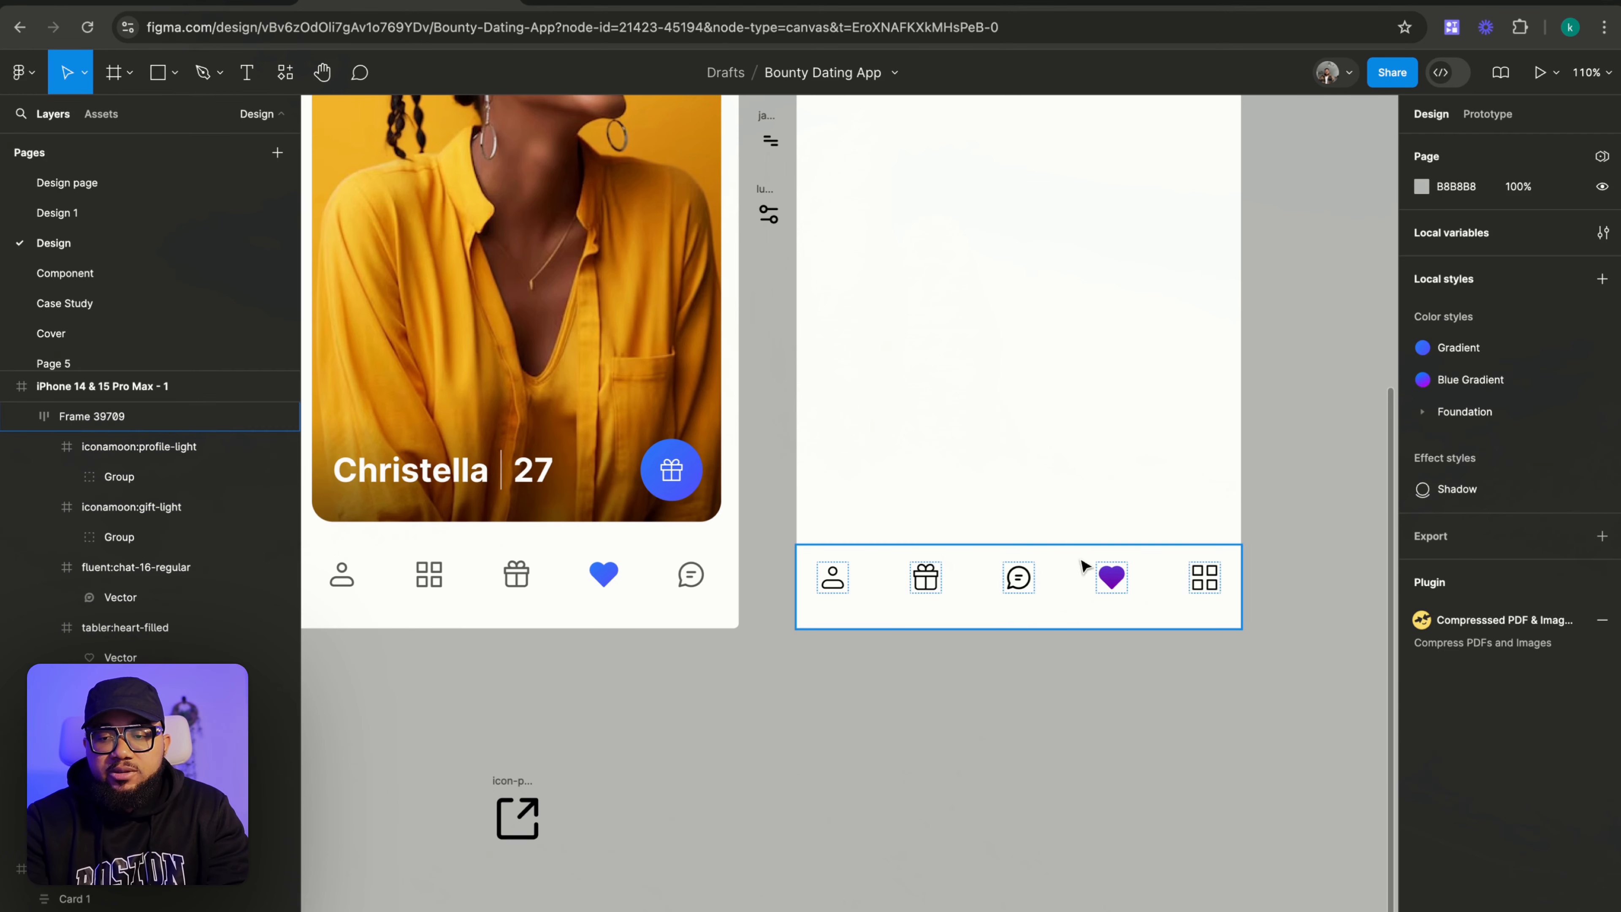
Reorder the new footer's icons so the heart sits in the middle, before the chat icon.
{"action": "left_click", "coordinate": [1097, 574]}
{"action": "left_click", "coordinate": [1111, 579]}
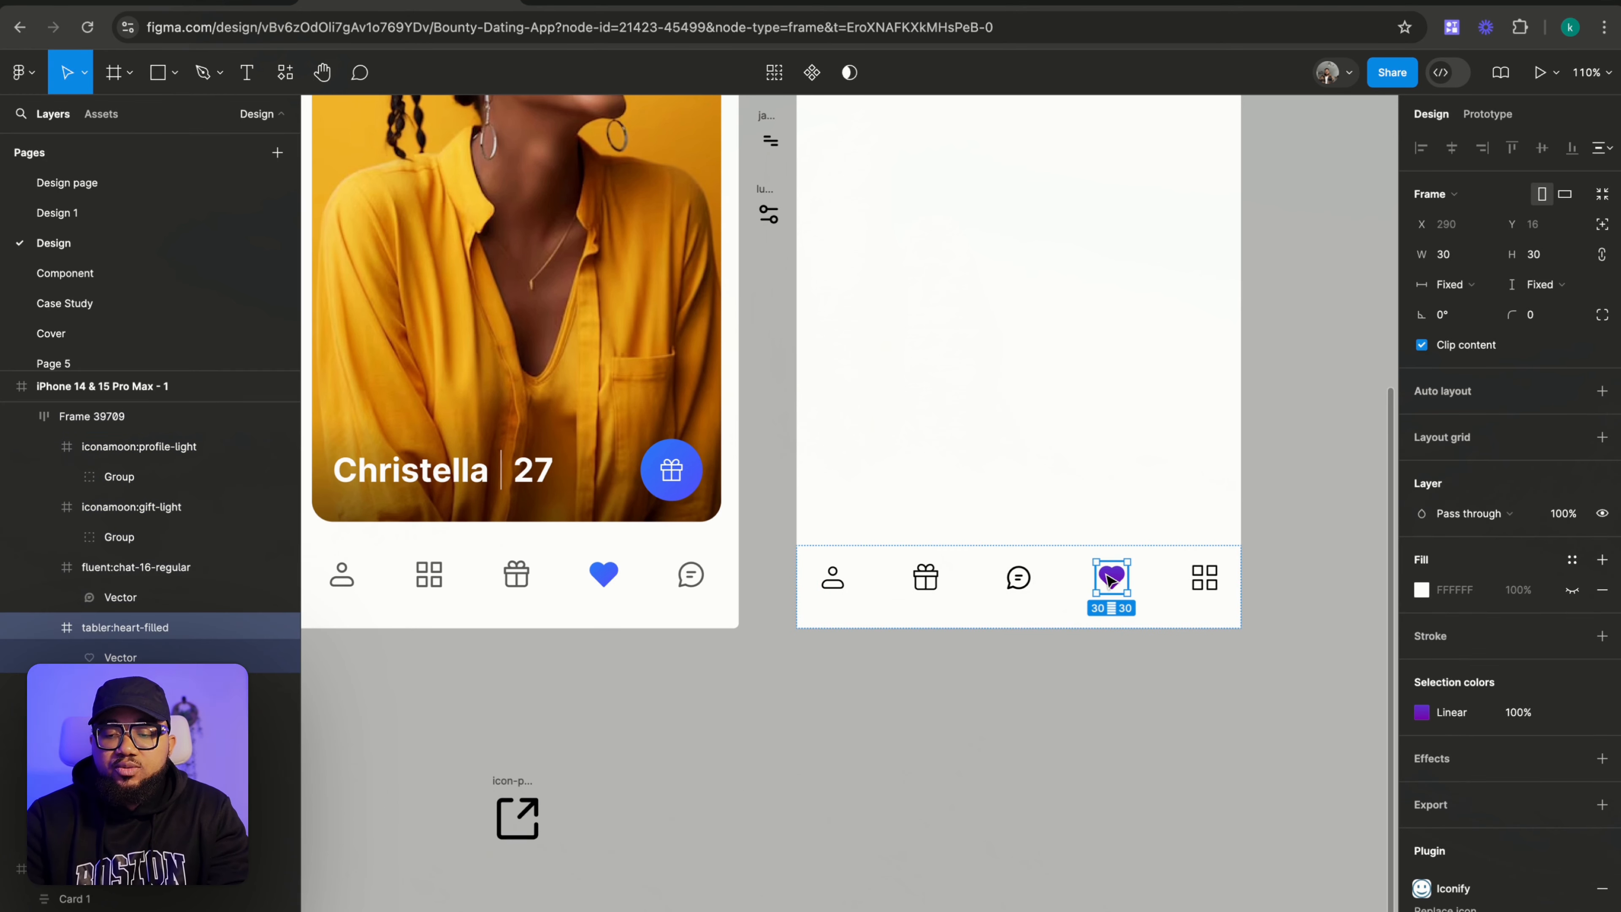
{"action": "key", "text": "Left"}
{"action": "left_click", "coordinate": [1064, 717]}
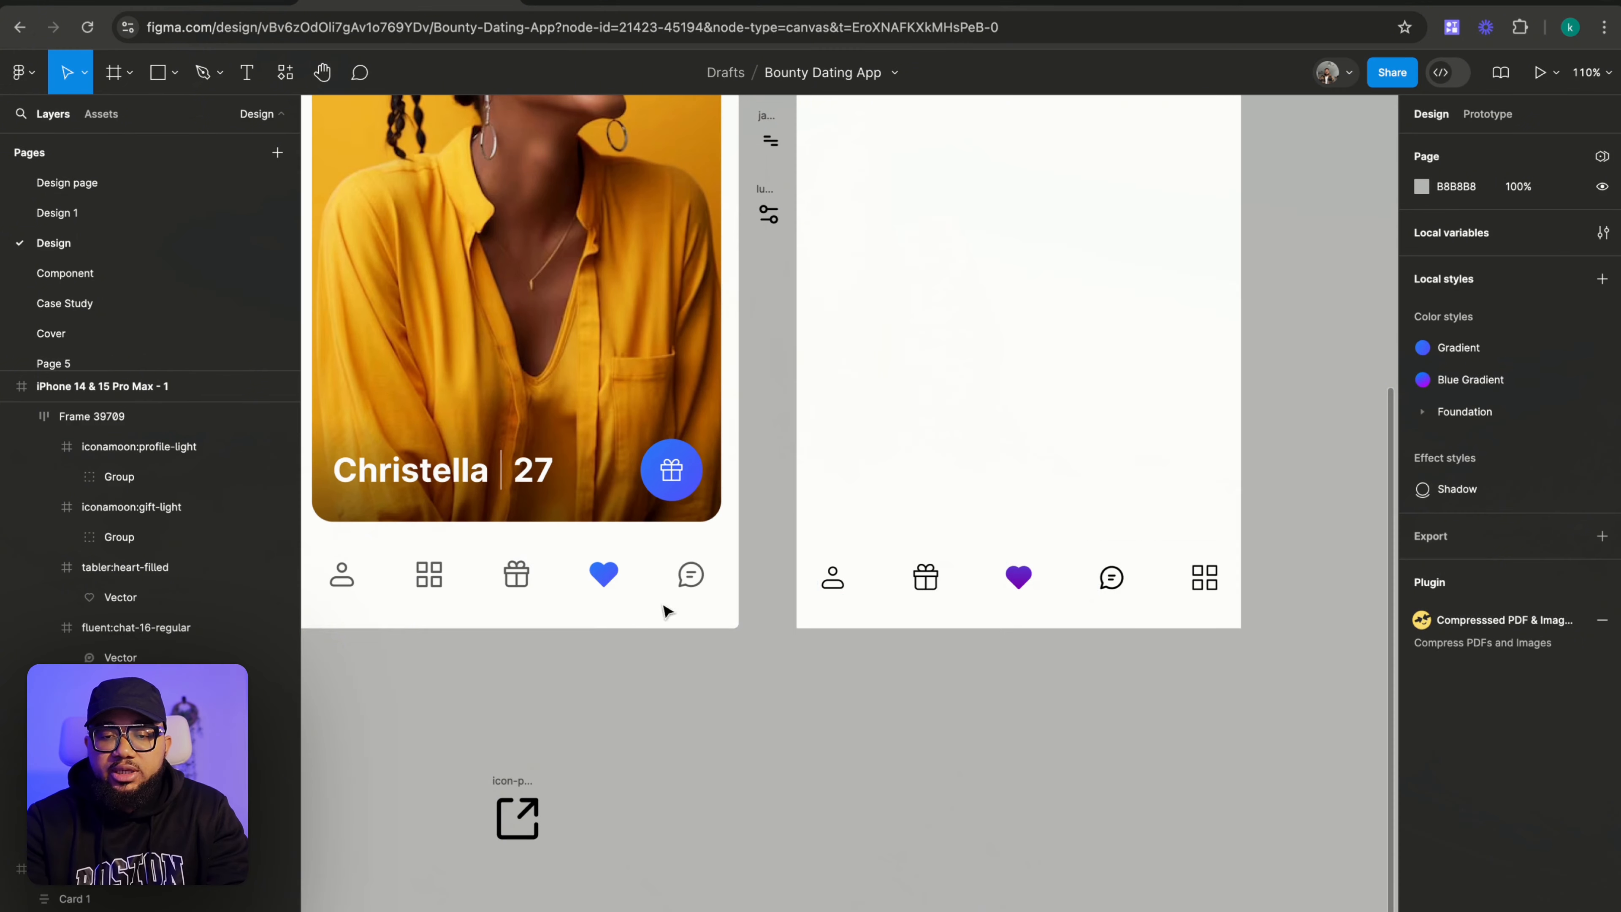
Move the loose menu and settings icons onto the empty canvas beside the new iPhone frame, spaced apart from each other.
{"action": "scroll", "coordinate": [528, 603], "scroll_direction": "down", "scroll_amount": 5}
{"action": "scroll", "coordinate": [532, 662], "scroll_direction": "up", "scroll_amount": 3}
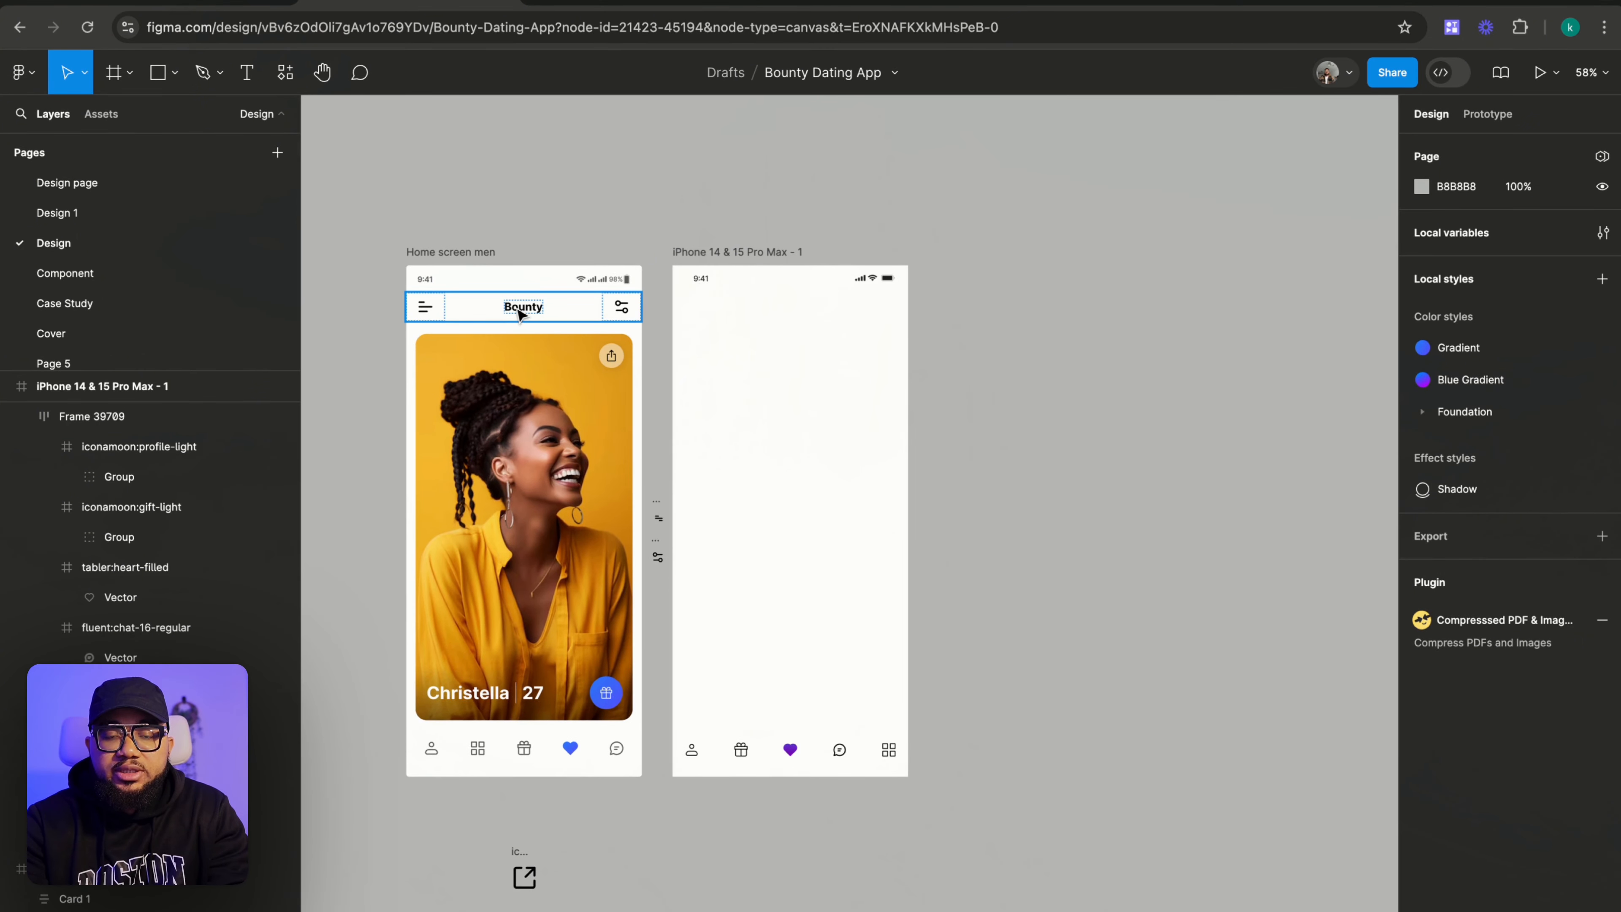
{"action": "scroll", "coordinate": [704, 559], "scroll_direction": "up", "scroll_amount": 4}
{"action": "left_click_drag", "start_coordinate": [611, 546], "coordinate": [1114, 500]}
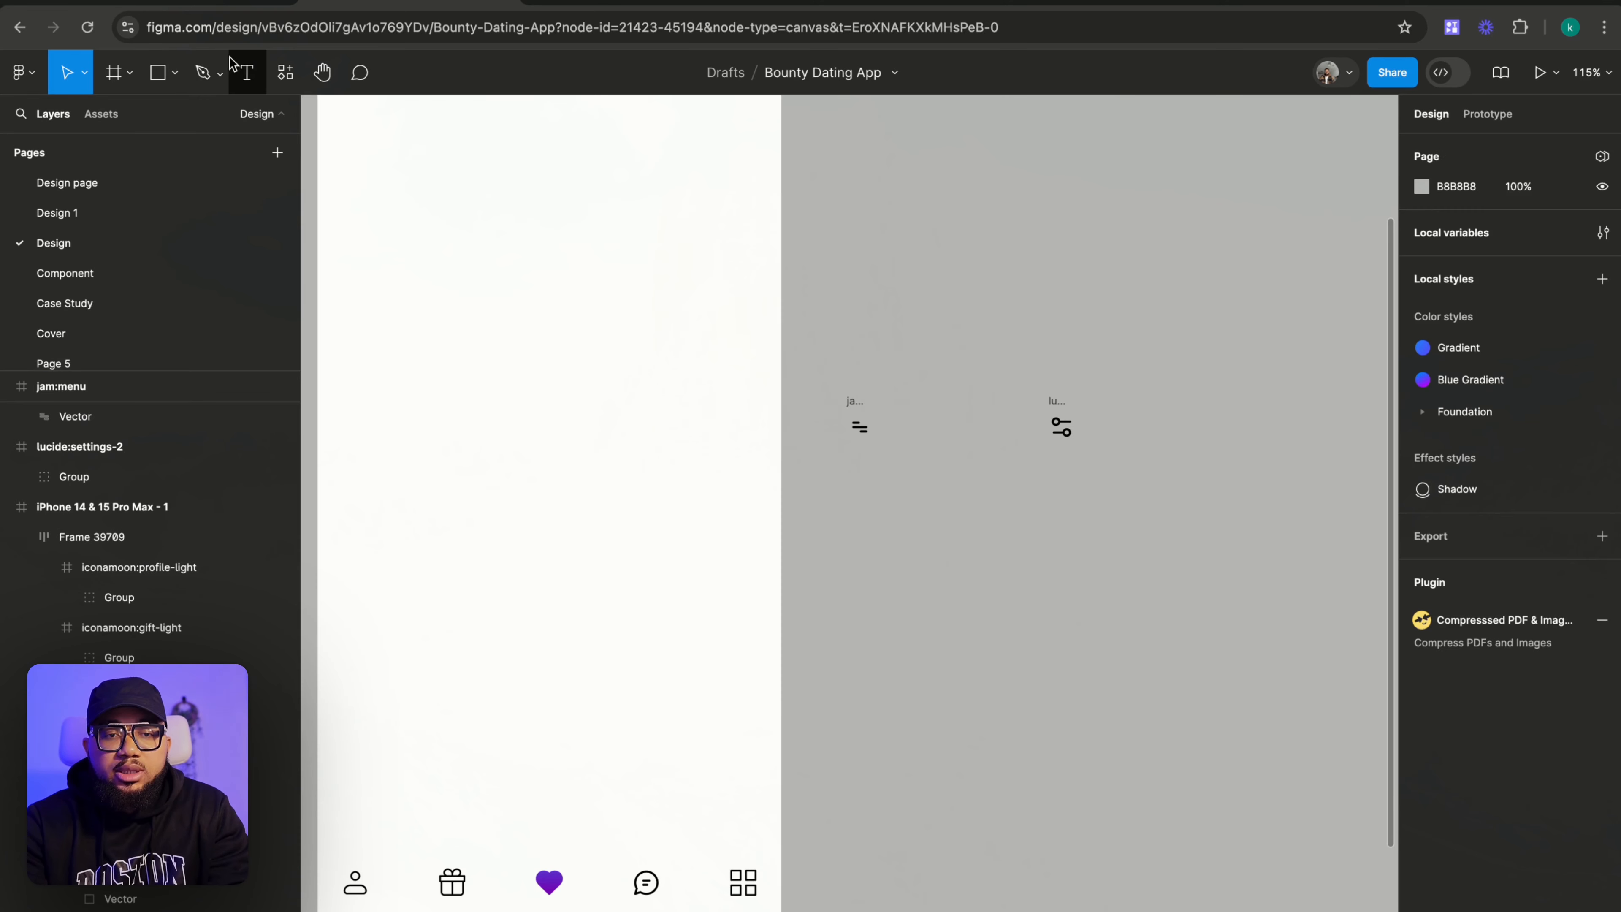
Add a bold "Flex" title between the menu and settings icons and set its font size to 18.
{"action": "left_click", "coordinate": [245, 70]}
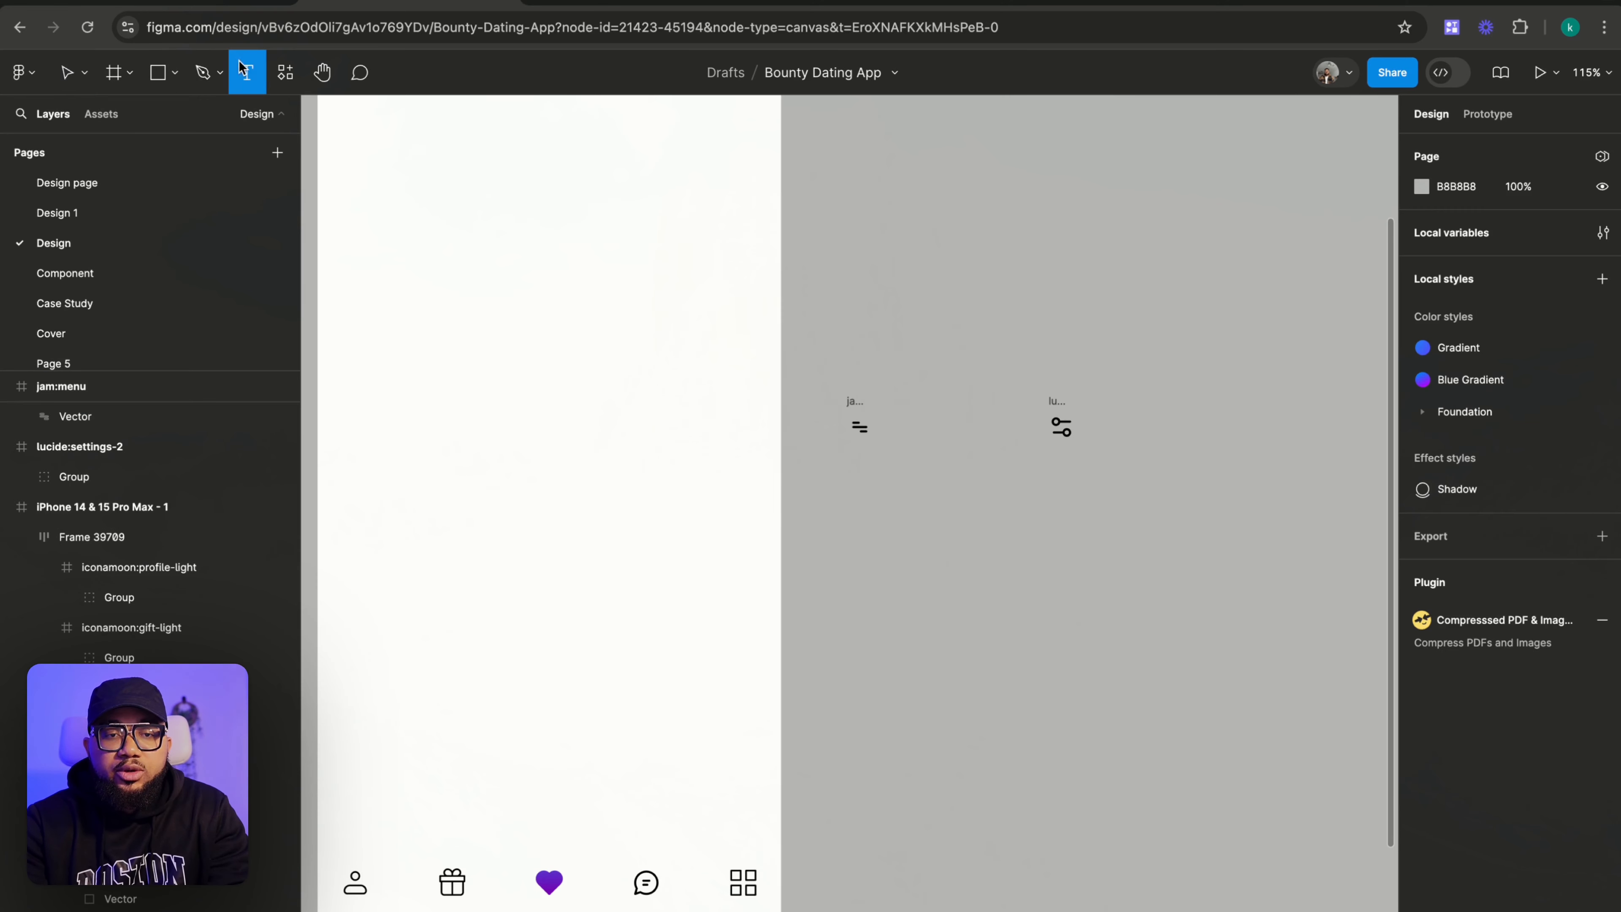
{"action": "left_click", "coordinate": [915, 508]}
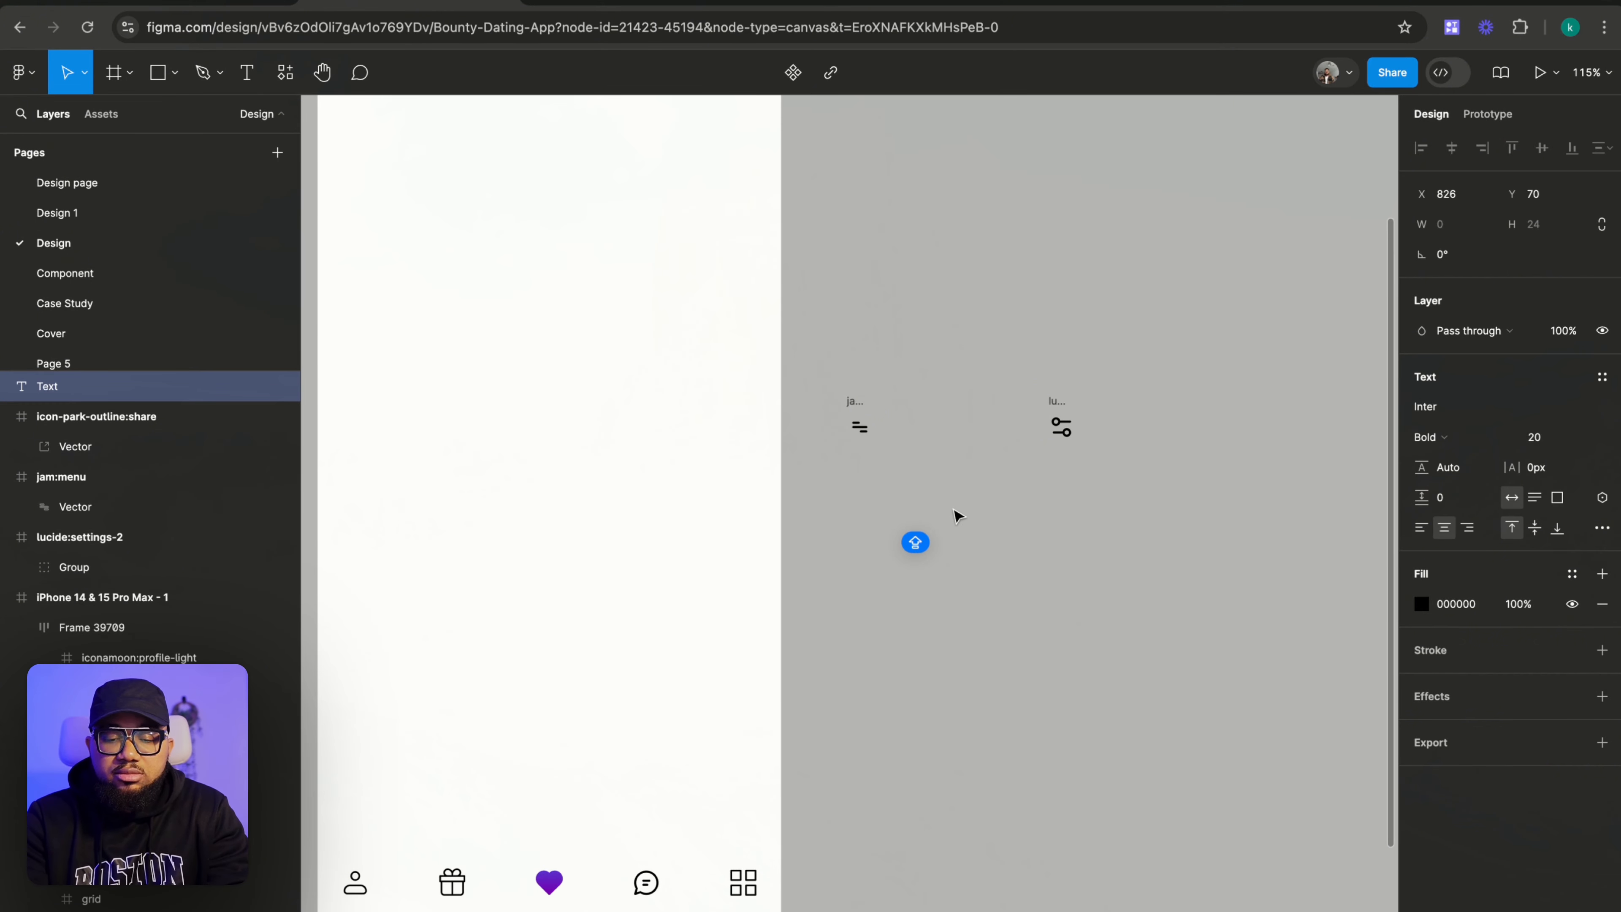
{"action": "type", "text": "Flex"}
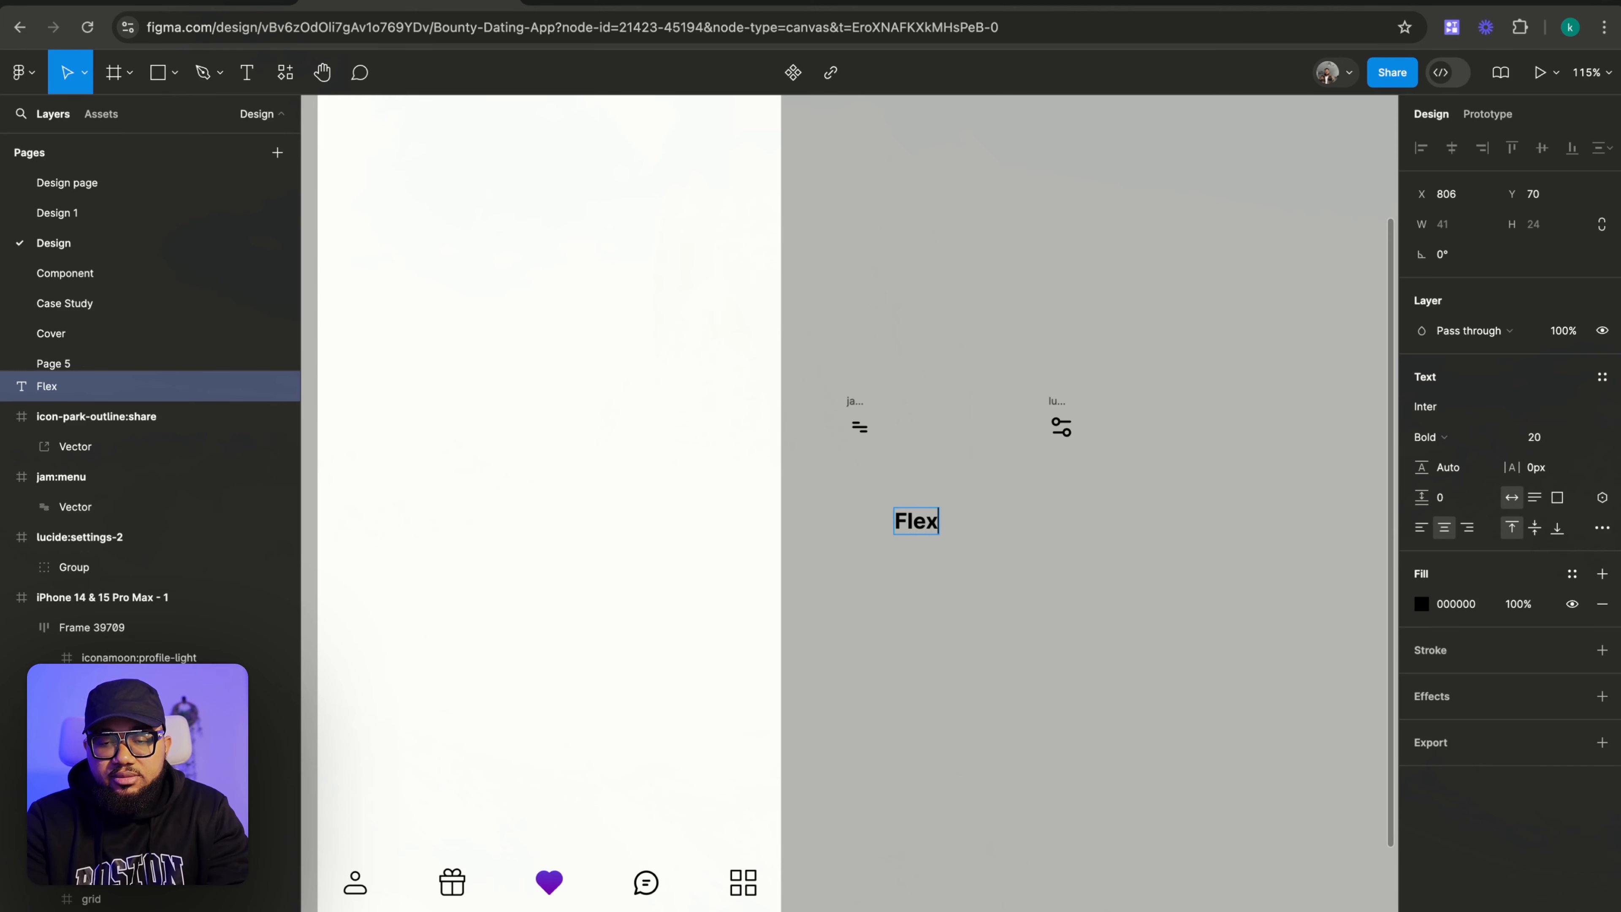
{"action": "key", "text": "Escape"}
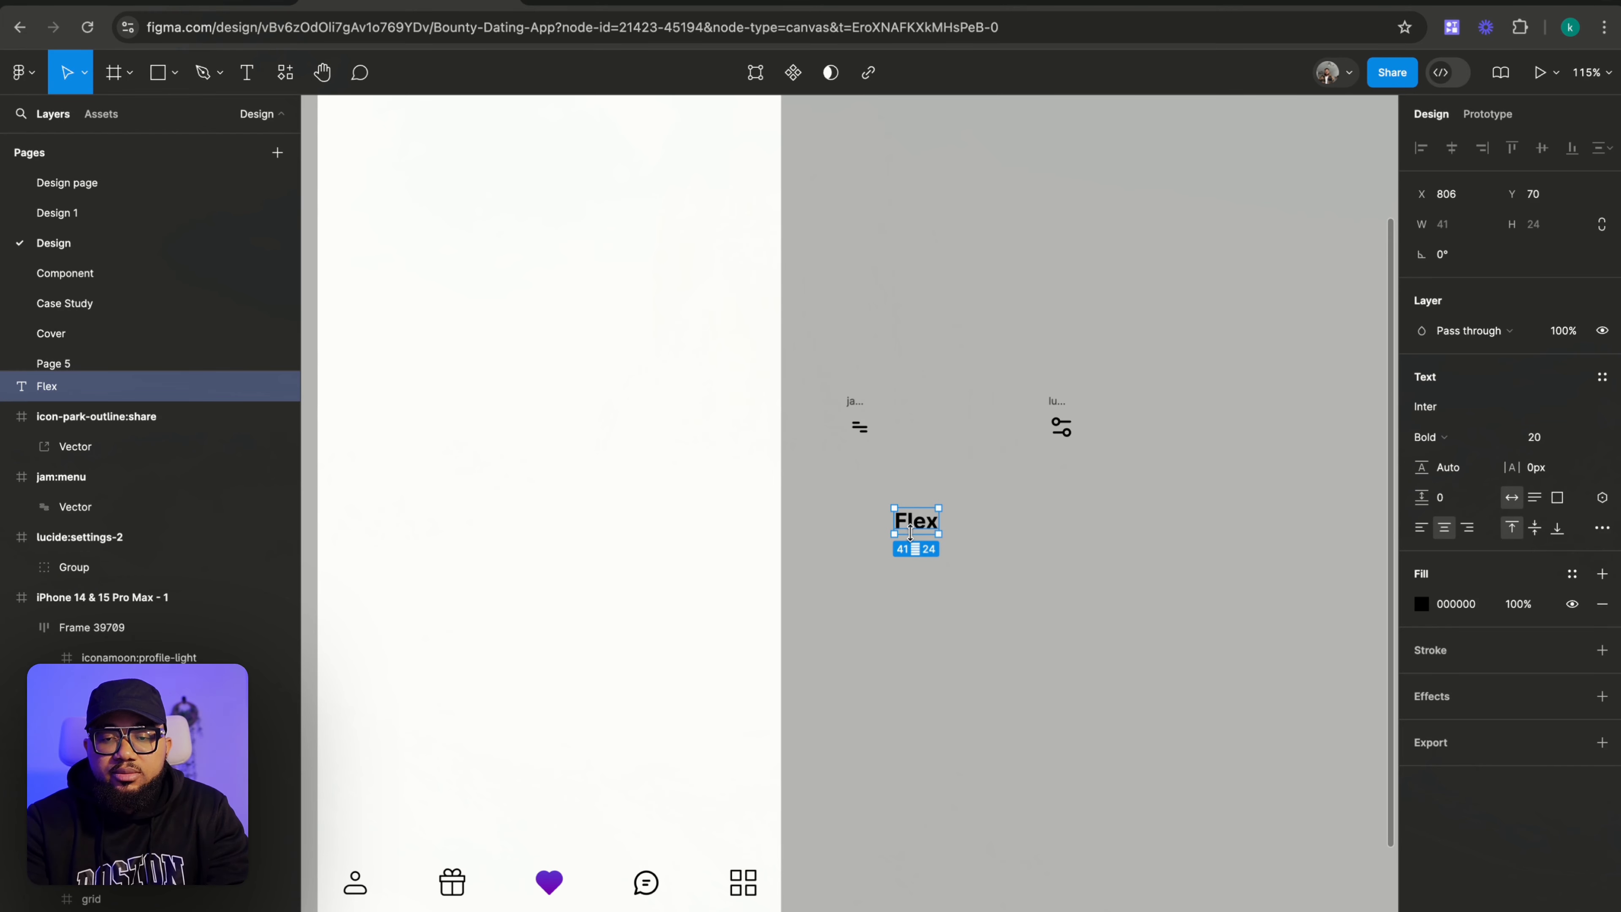
{"action": "left_click_drag", "start_coordinate": [910, 532], "coordinate": [957, 442]}
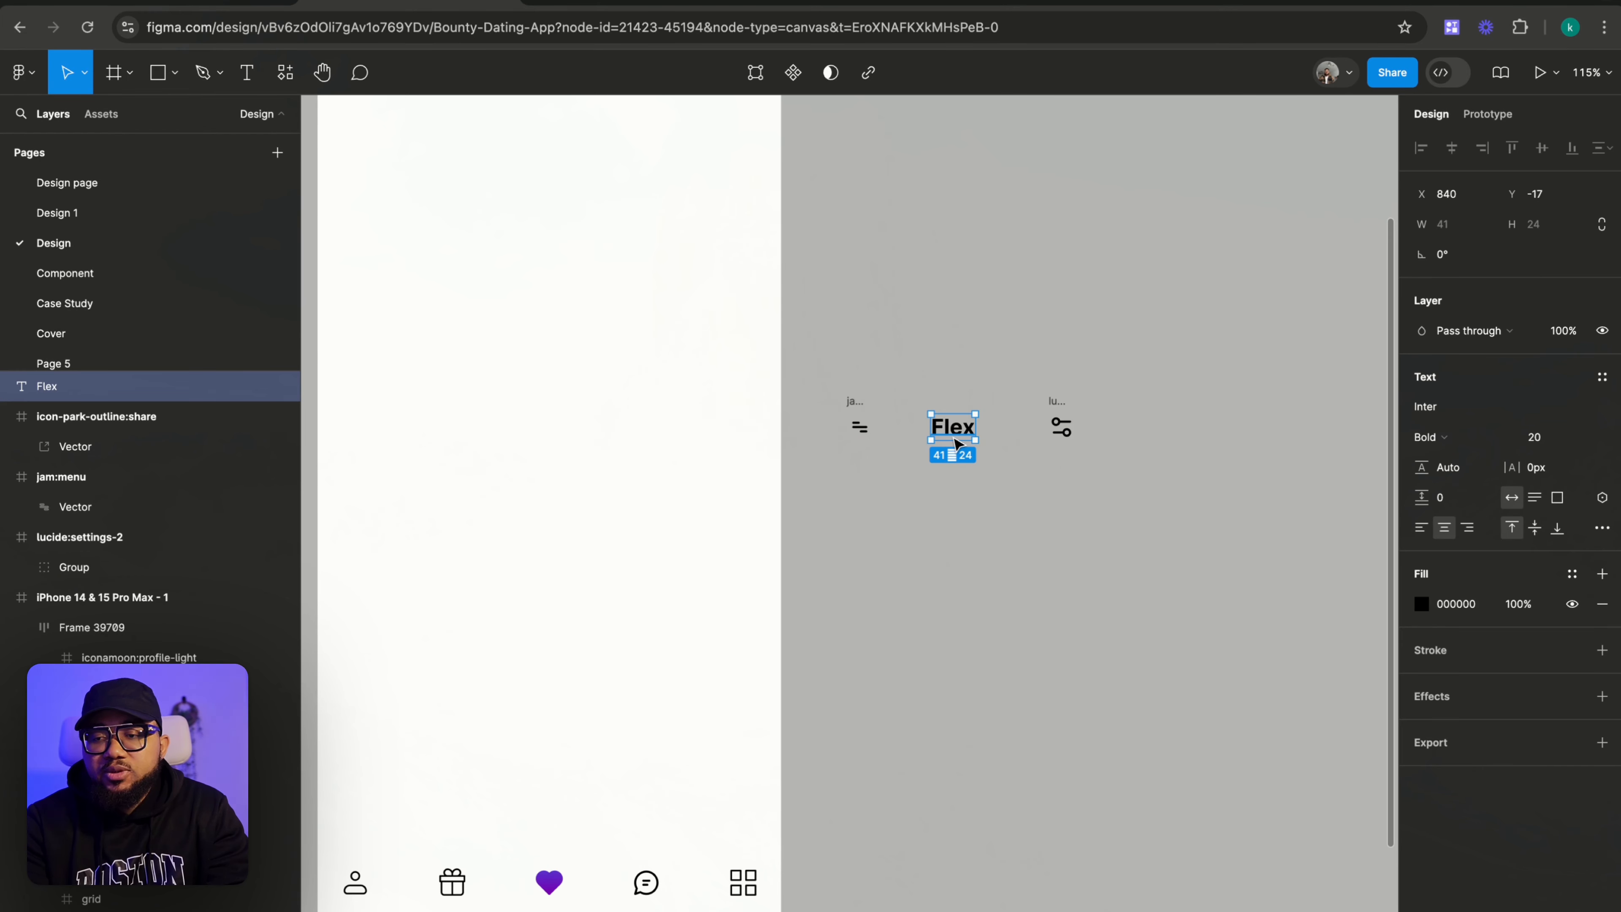
{"action": "left_click", "coordinate": [1541, 439]}
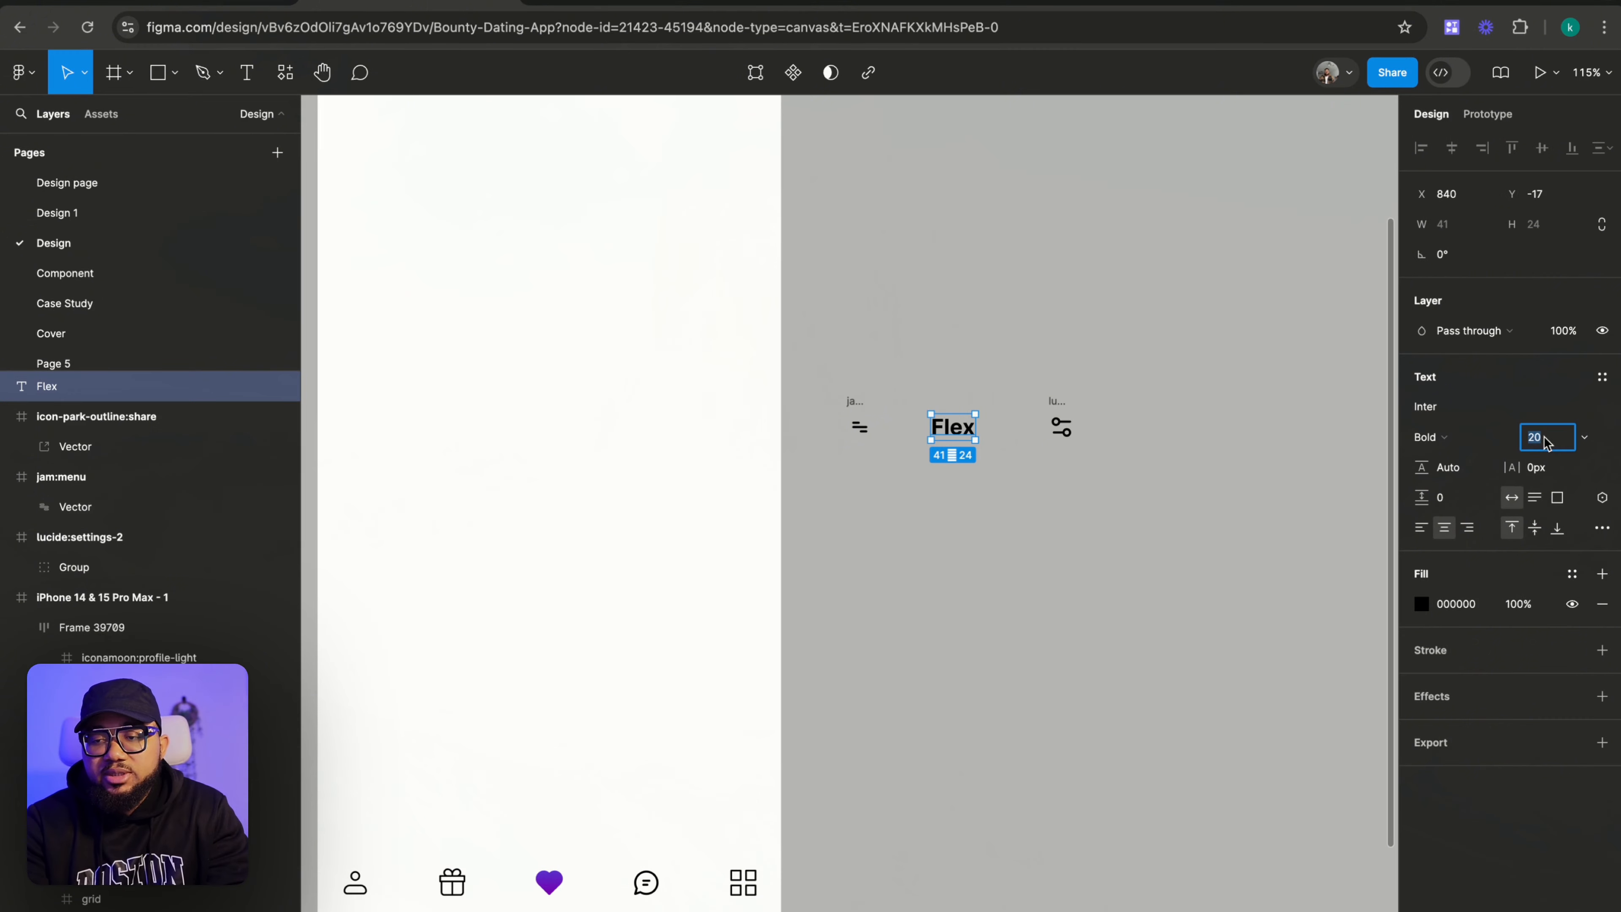
{"action": "key", "text": "Return"}
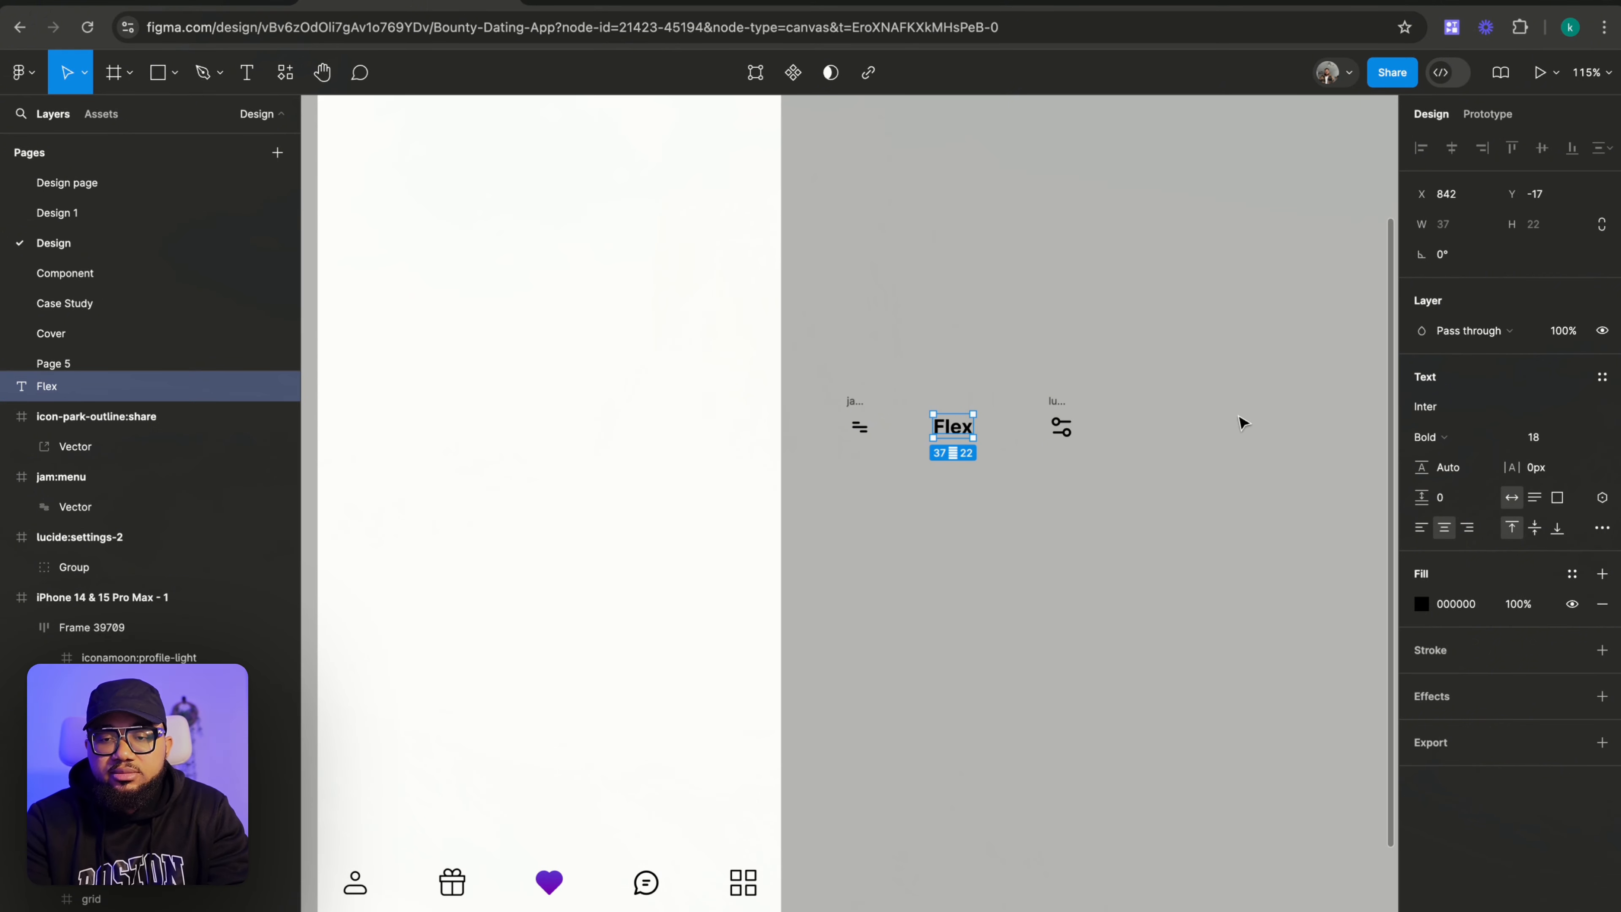
Combine the menu icon, Flex title and settings icon into a horizontal auto layout with Auto spacing and 20 horizontal padding.
{"action": "scroll", "coordinate": [1079, 518], "scroll_direction": "left", "scroll_amount": 10}
{"action": "scroll", "coordinate": [1079, 518], "scroll_direction": "right", "scroll_amount": 10}
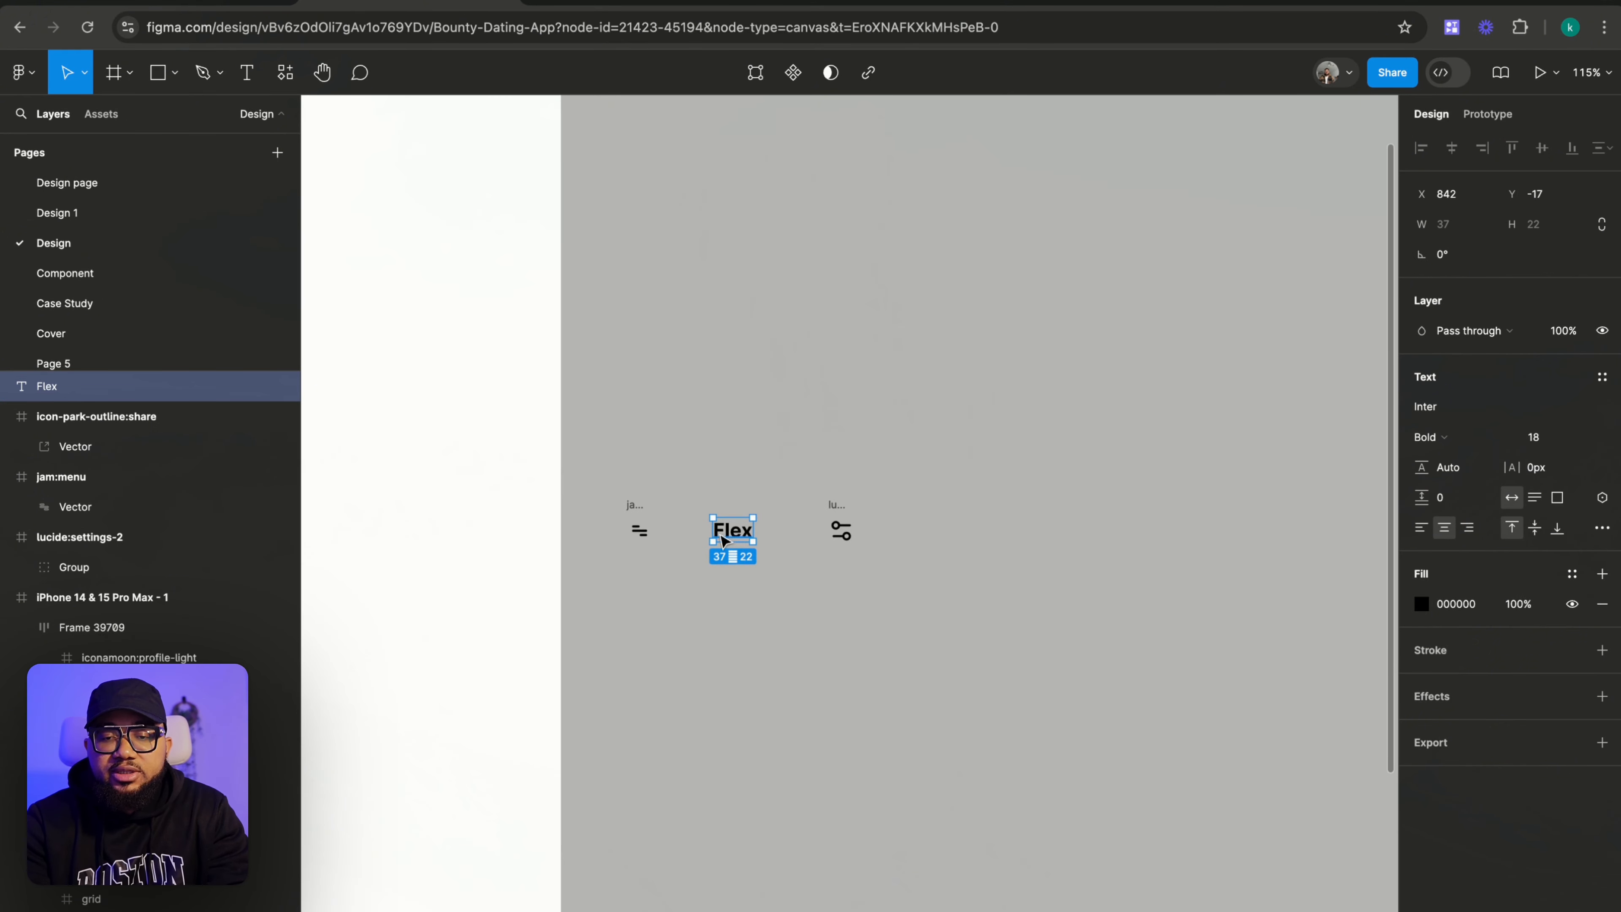
{"action": "left_click_drag", "start_coordinate": [596, 461], "coordinate": [1078, 673]}
{"action": "key", "text": "shift+a"}
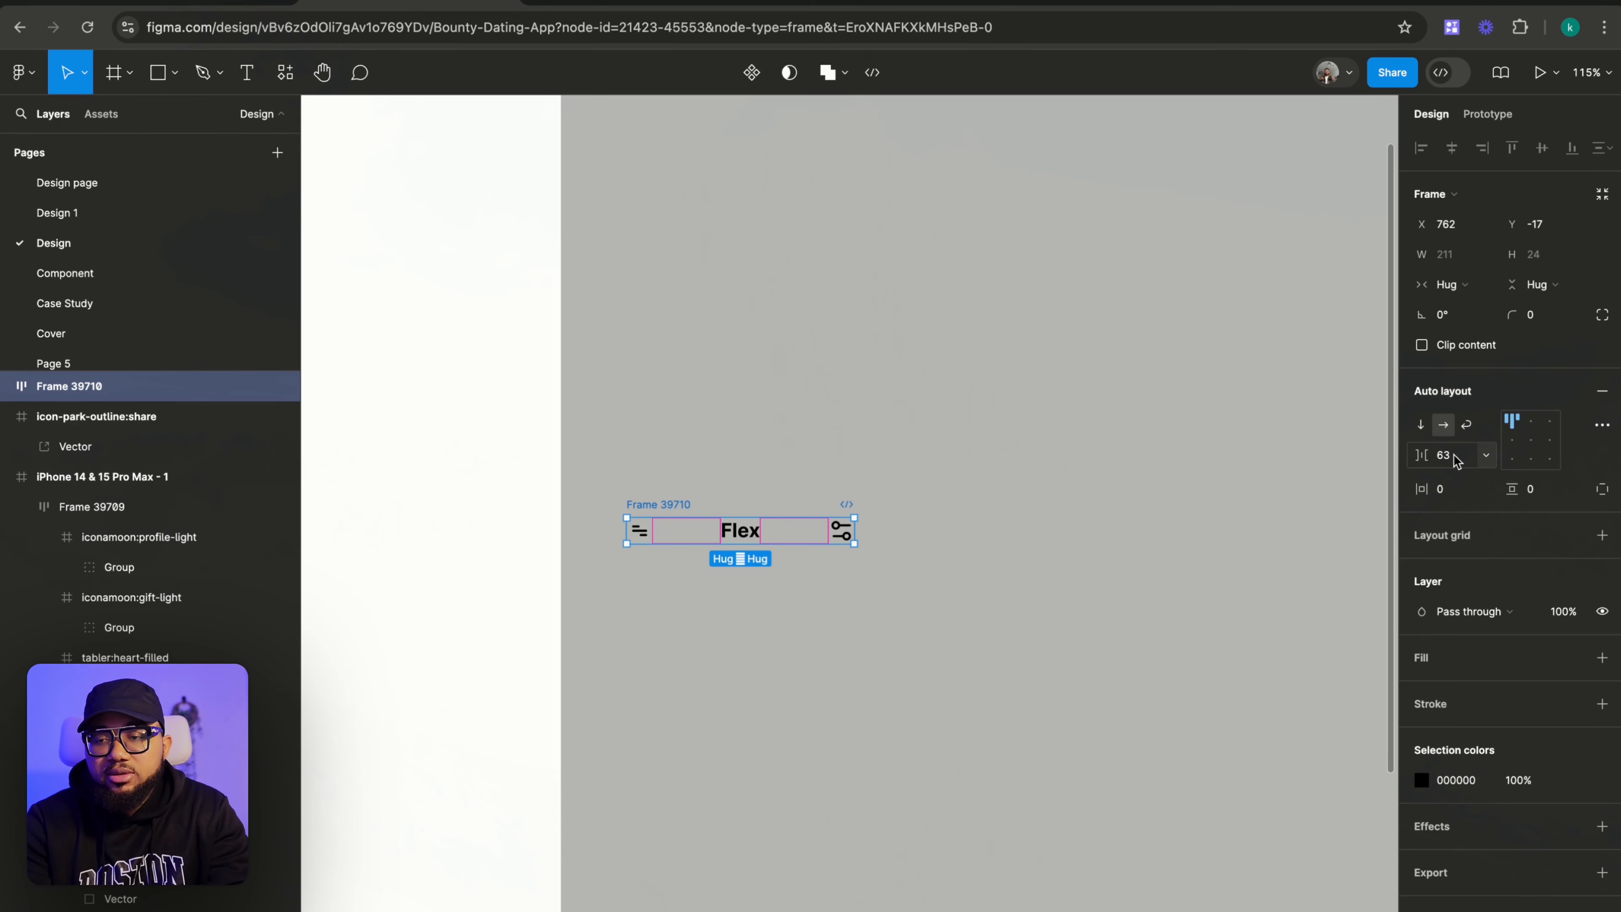
{"action": "left_click", "coordinate": [1487, 460]}
{"action": "left_click", "coordinate": [1468, 475]}
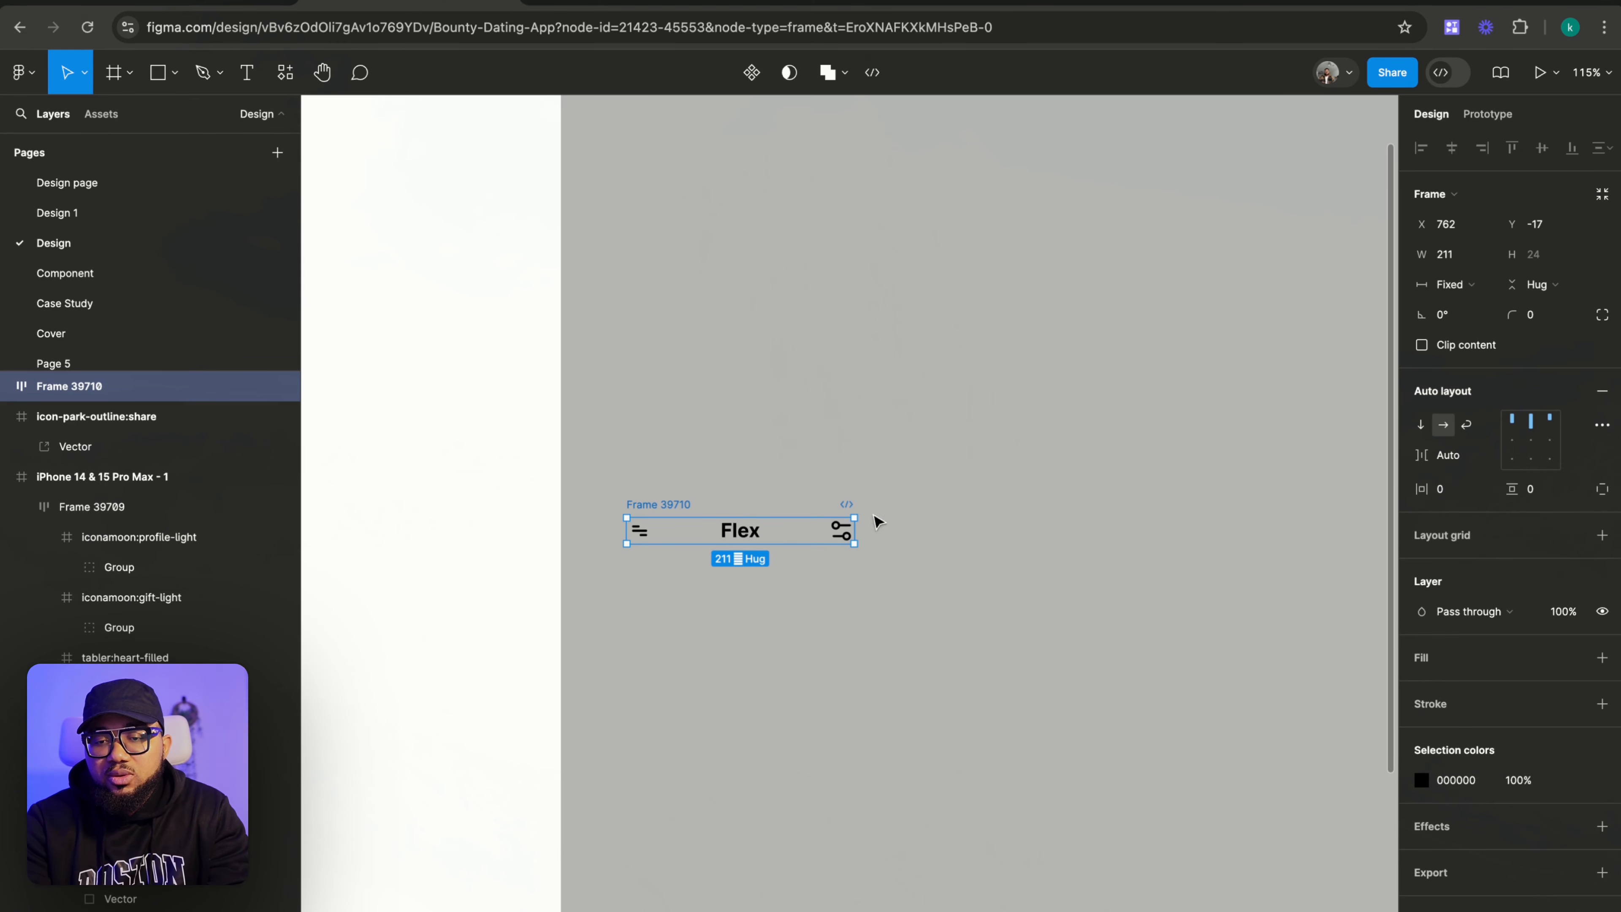
{"action": "left_click", "coordinate": [1442, 496]}
{"action": "type", "text": "20"}
{"action": "key", "text": "Return"}
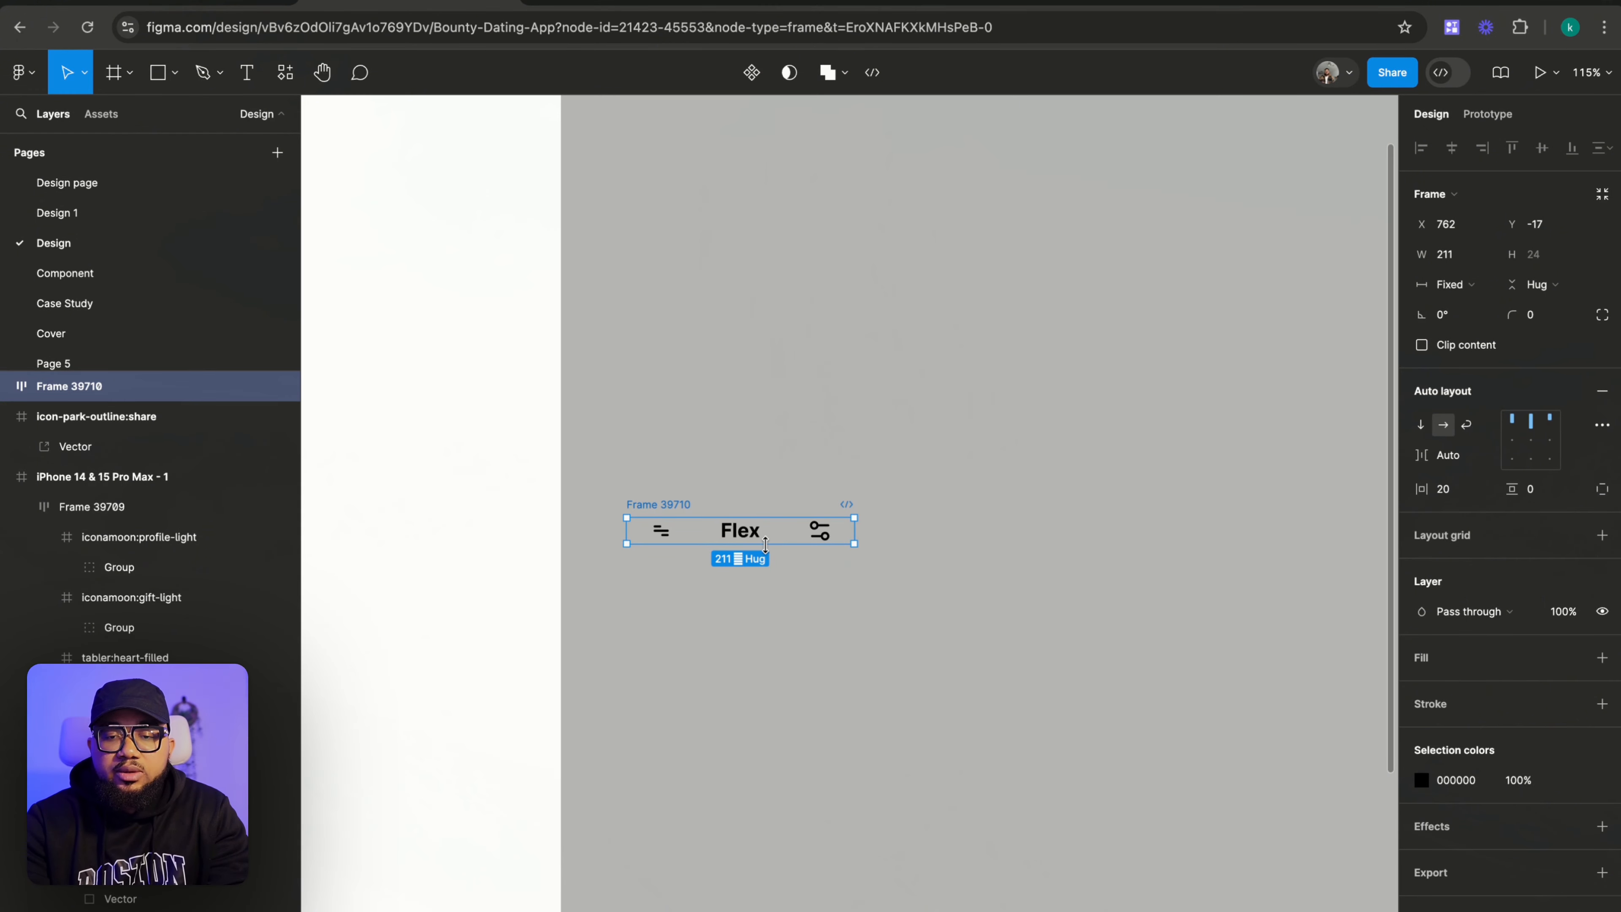
Resize the Flex header to 367 × 55 and centre its contents vertically.
{"action": "left_click_drag", "start_coordinate": [765, 543], "coordinate": [1127, 556]}
{"action": "left_click", "coordinate": [1530, 440]}
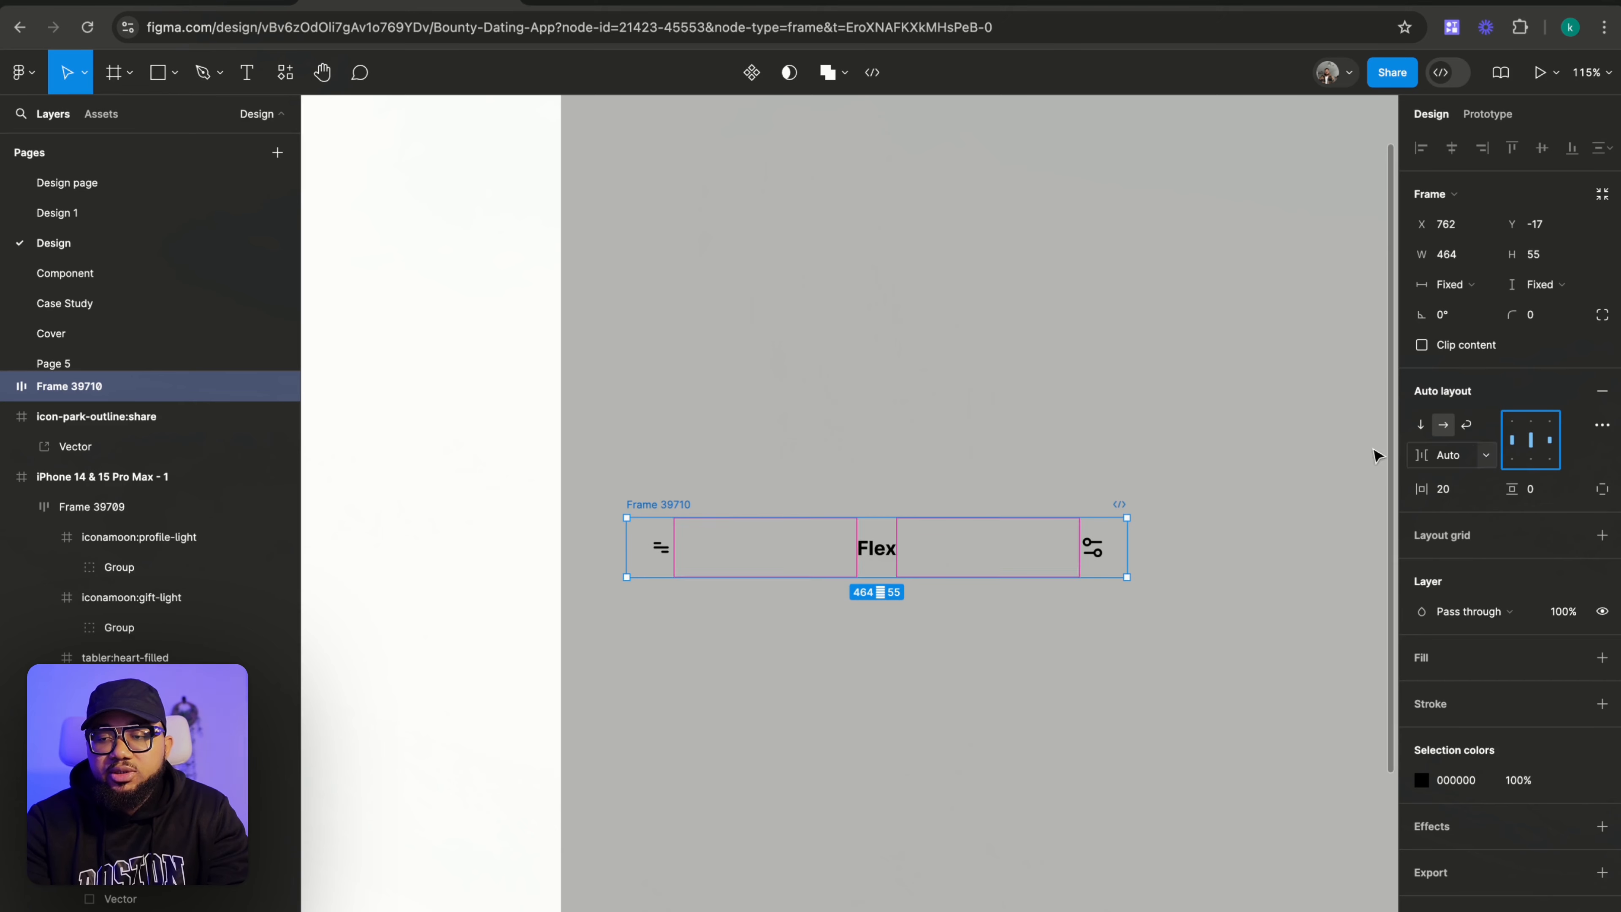
{"action": "scroll", "coordinate": [900, 459], "scroll_direction": "down", "scroll_amount": 5}
{"action": "scroll", "coordinate": [904, 542], "scroll_direction": "left", "scroll_amount": 2}
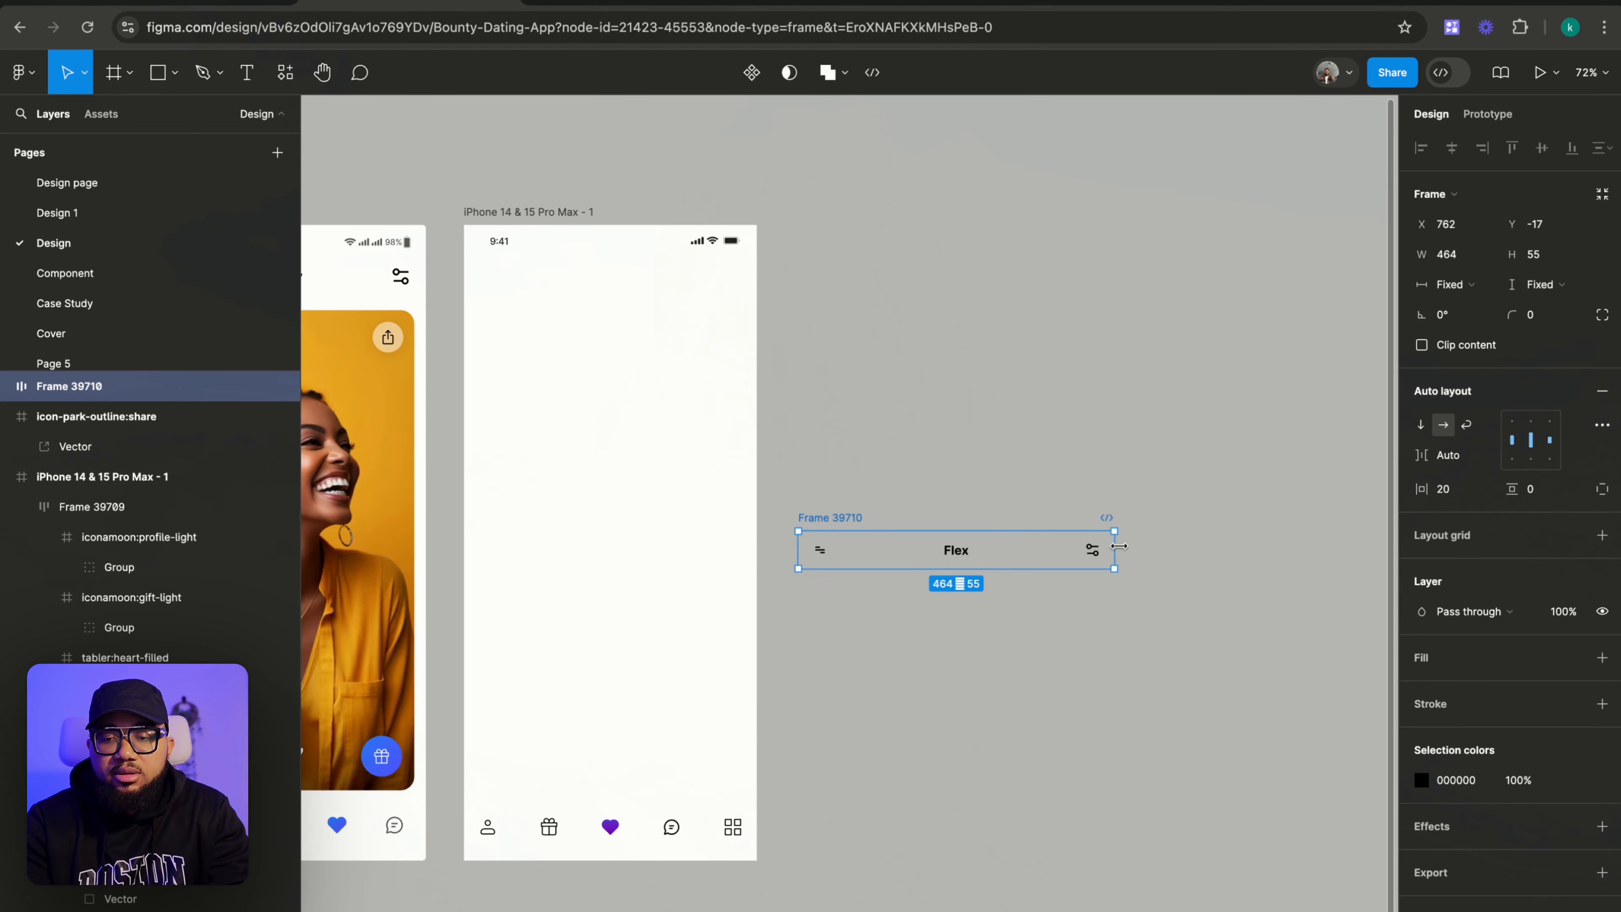
{"action": "left_click_drag", "start_coordinate": [1119, 546], "coordinate": [1049, 547]}
Place the Flex header in the new iPhone frame below the status bar at X 0, Y 44, and widen it to 428.
{"action": "left_click_drag", "start_coordinate": [858, 520], "coordinate": [532, 261]}
{"action": "scroll", "coordinate": [549, 268], "scroll_direction": "left", "scroll_amount": 3}
{"action": "scroll", "coordinate": [549, 268], "scroll_direction": "up", "scroll_amount": 2}
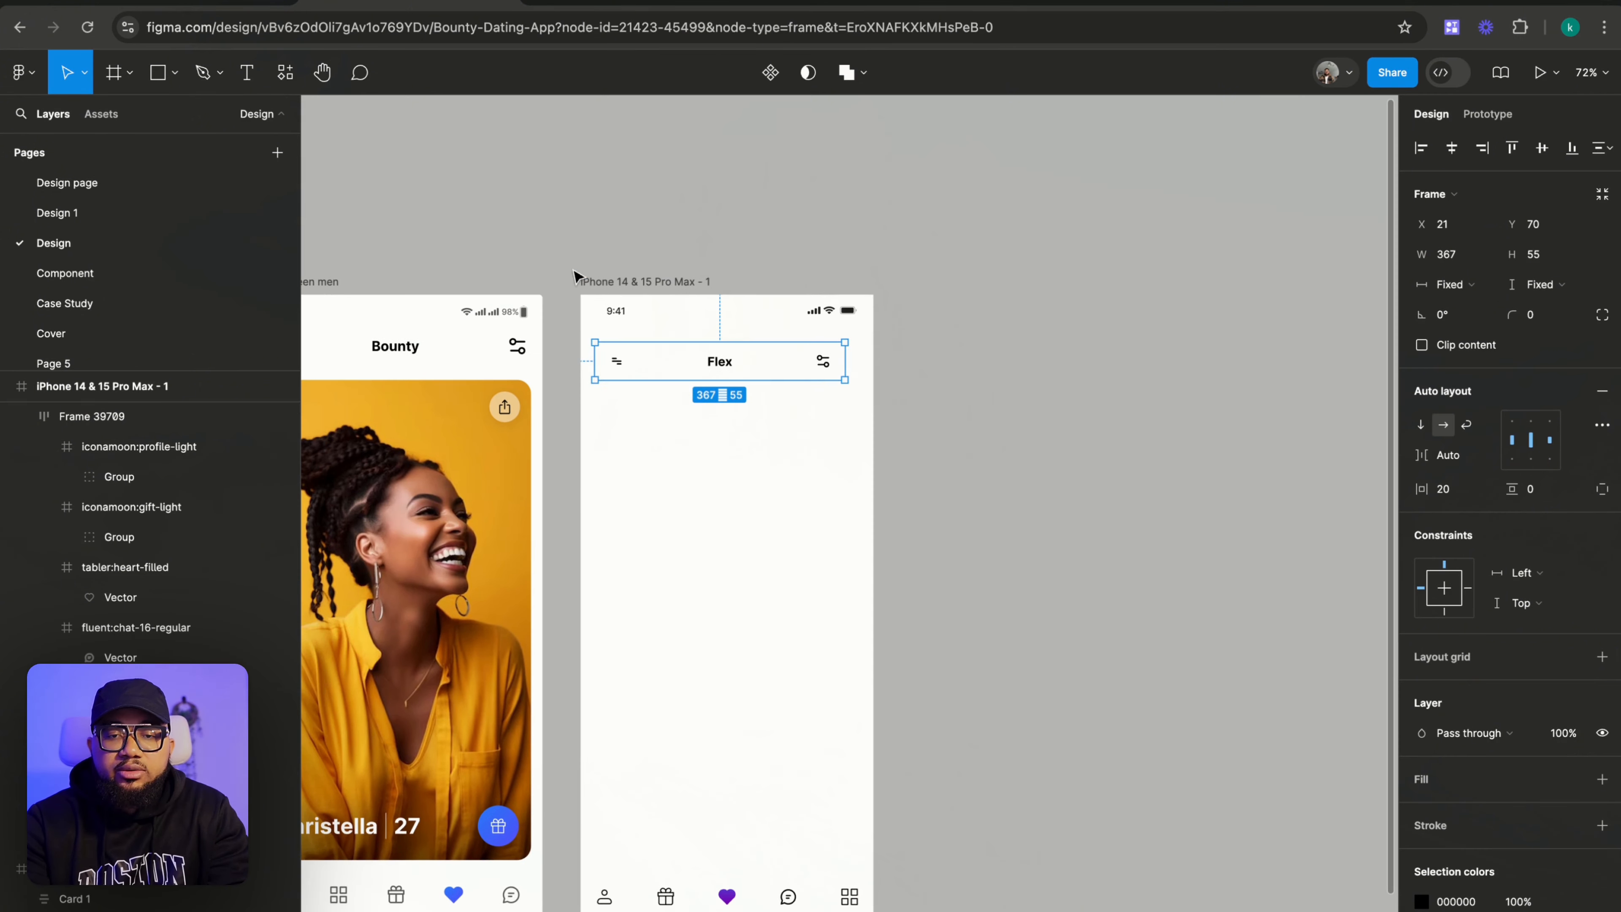
{"action": "left_click_drag", "start_coordinate": [678, 376], "coordinate": [673, 359]}
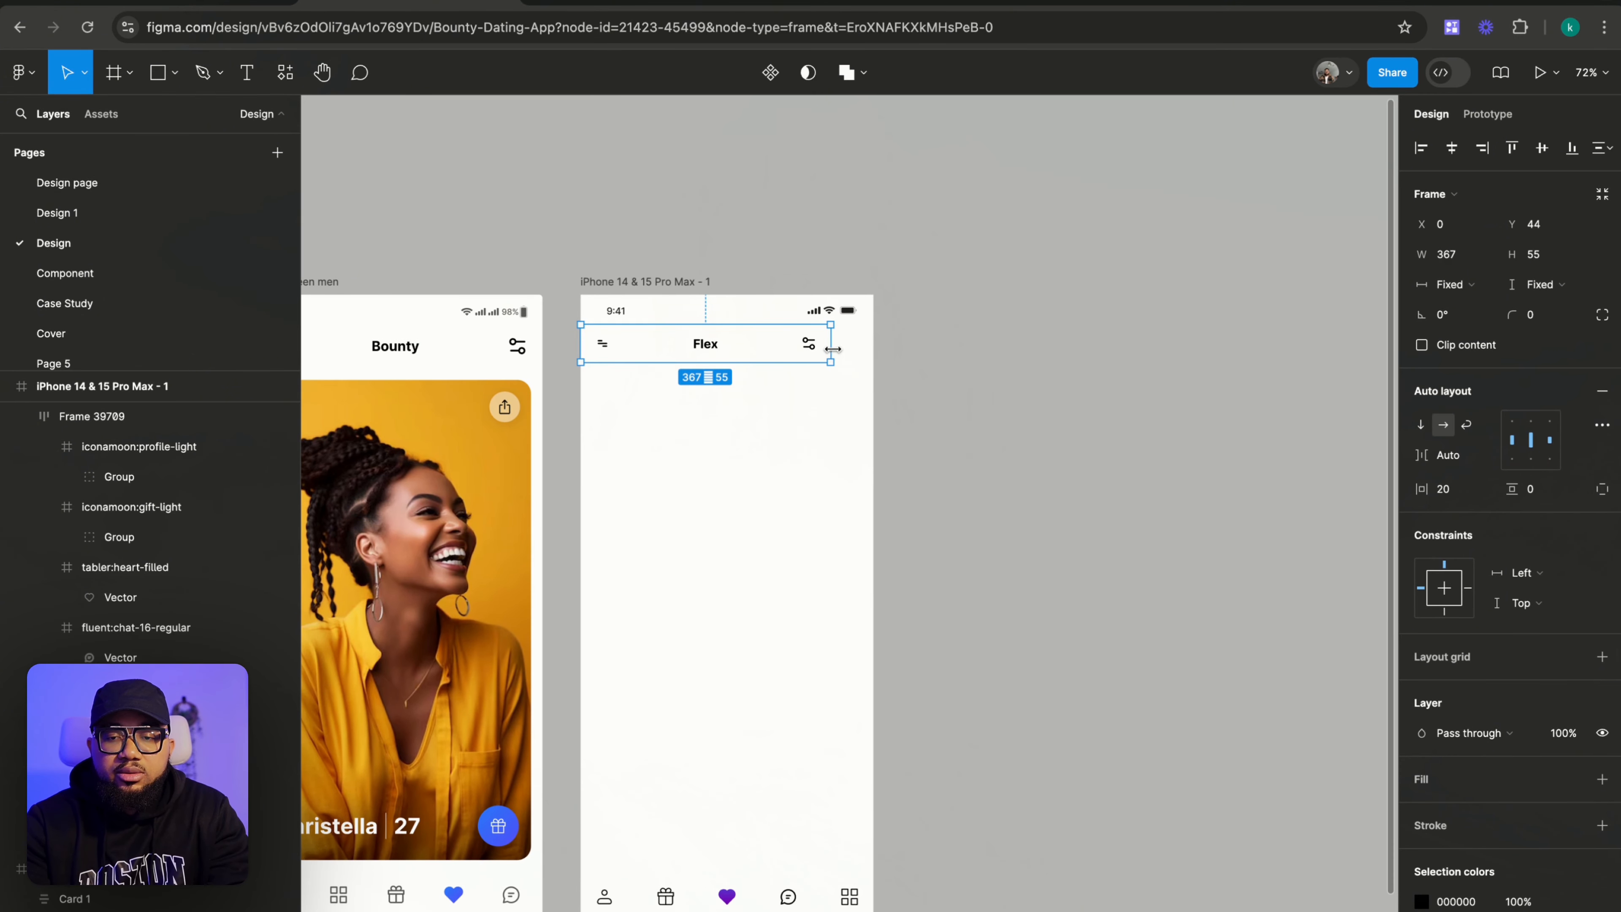
{"action": "left_click_drag", "start_coordinate": [833, 348], "coordinate": [872, 347]}
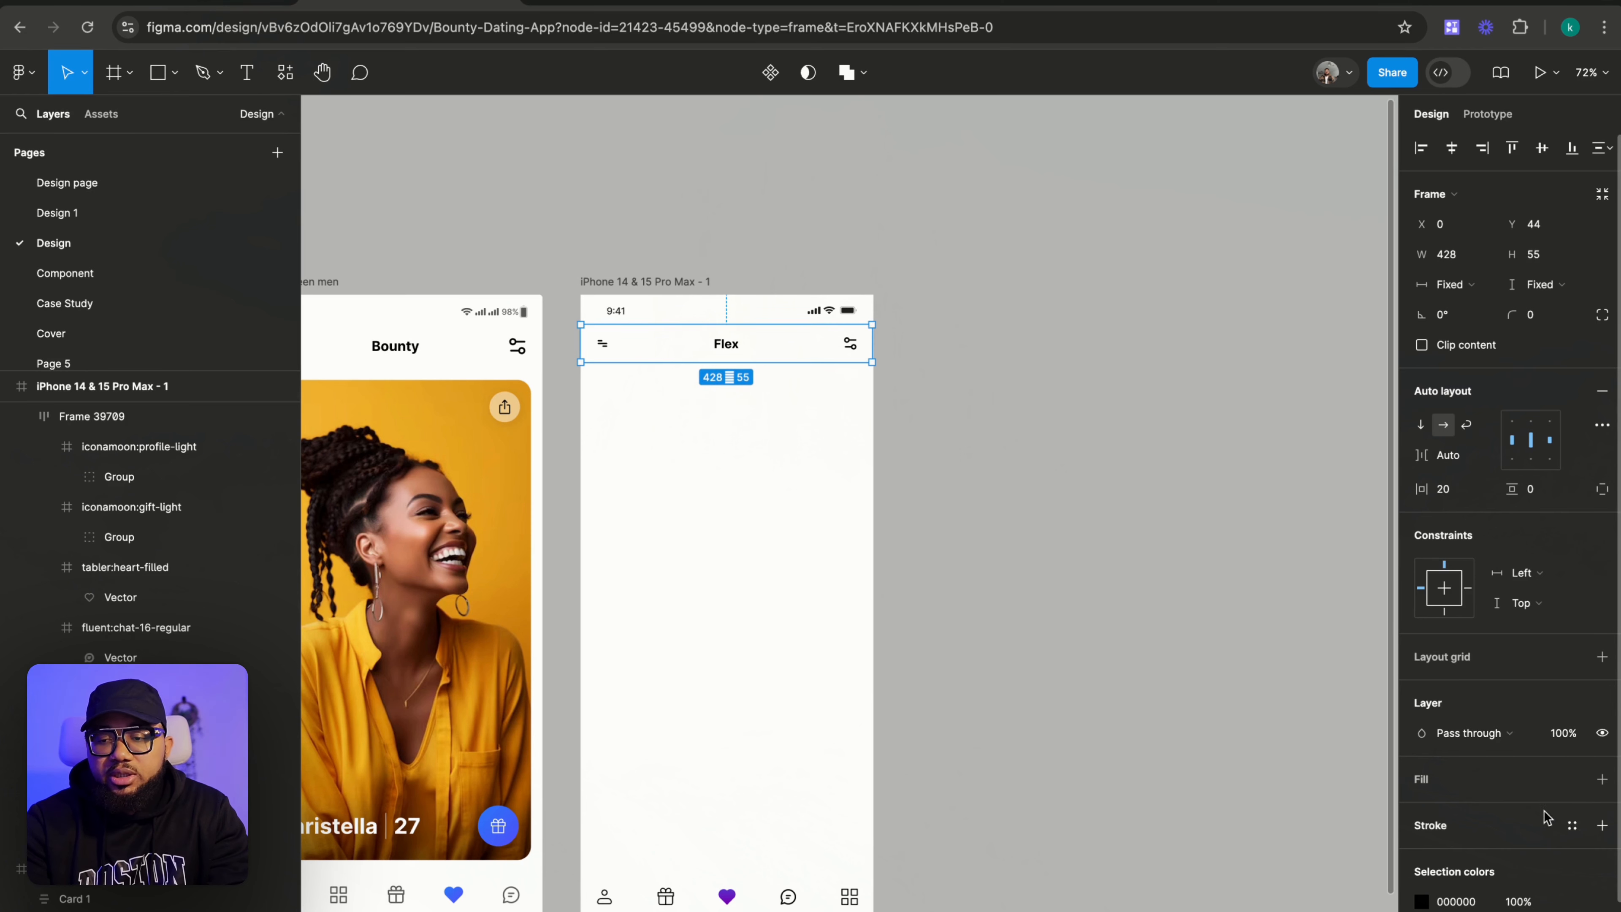
Give the Flex header a White library fill and increase its height to 70.
{"action": "left_click", "coordinate": [1602, 779]}
{"action": "left_click", "coordinate": [1572, 779]}
{"action": "left_click", "coordinate": [1209, 771]}
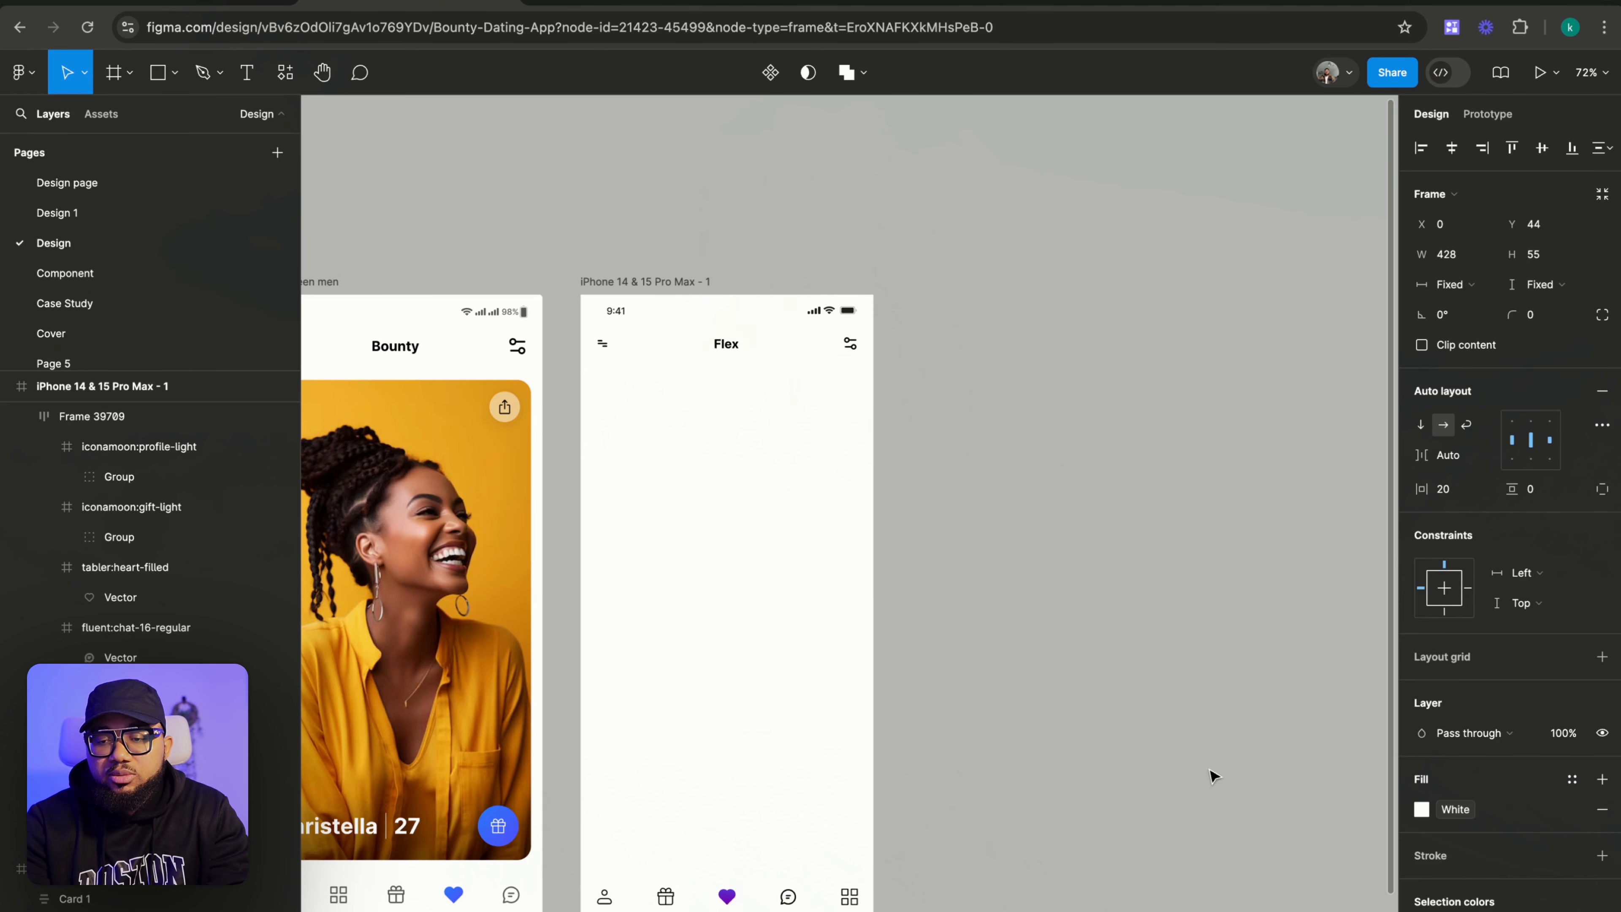
{"action": "left_click_drag", "start_coordinate": [789, 365], "coordinate": [780, 365]}
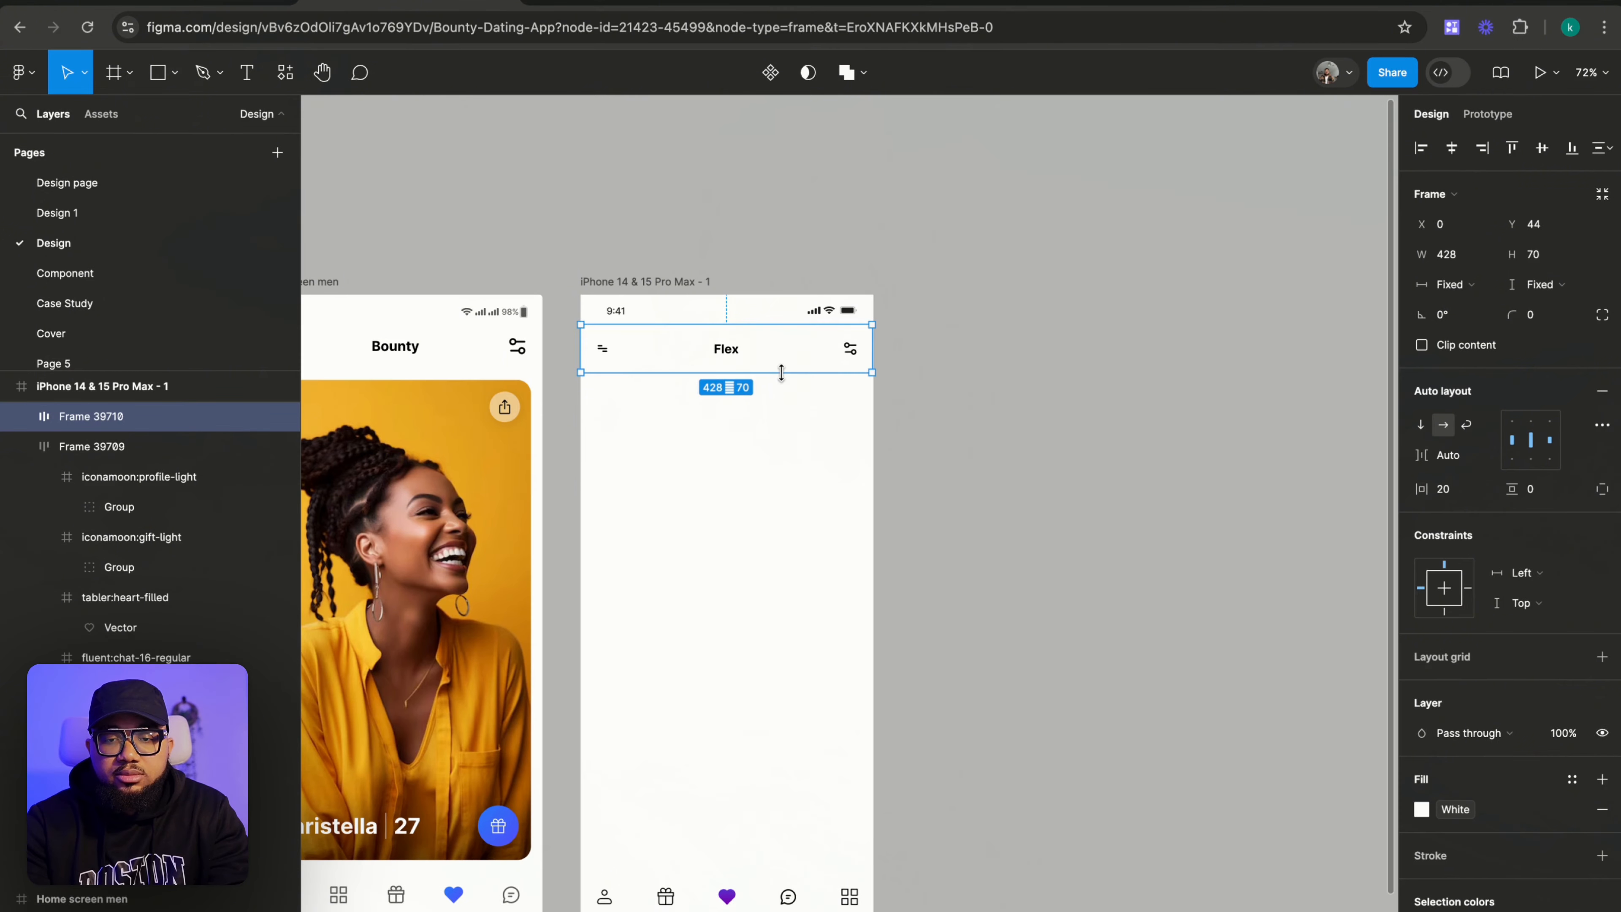
{"action": "left_click", "coordinate": [923, 377]}
Combine the status bar and Flex header into one vertical auto layout with 0 spacing and give it a White library fill.
{"action": "left_click_drag", "start_coordinate": [929, 388], "coordinate": [703, 297]}
{"action": "key", "text": "shift+a"}
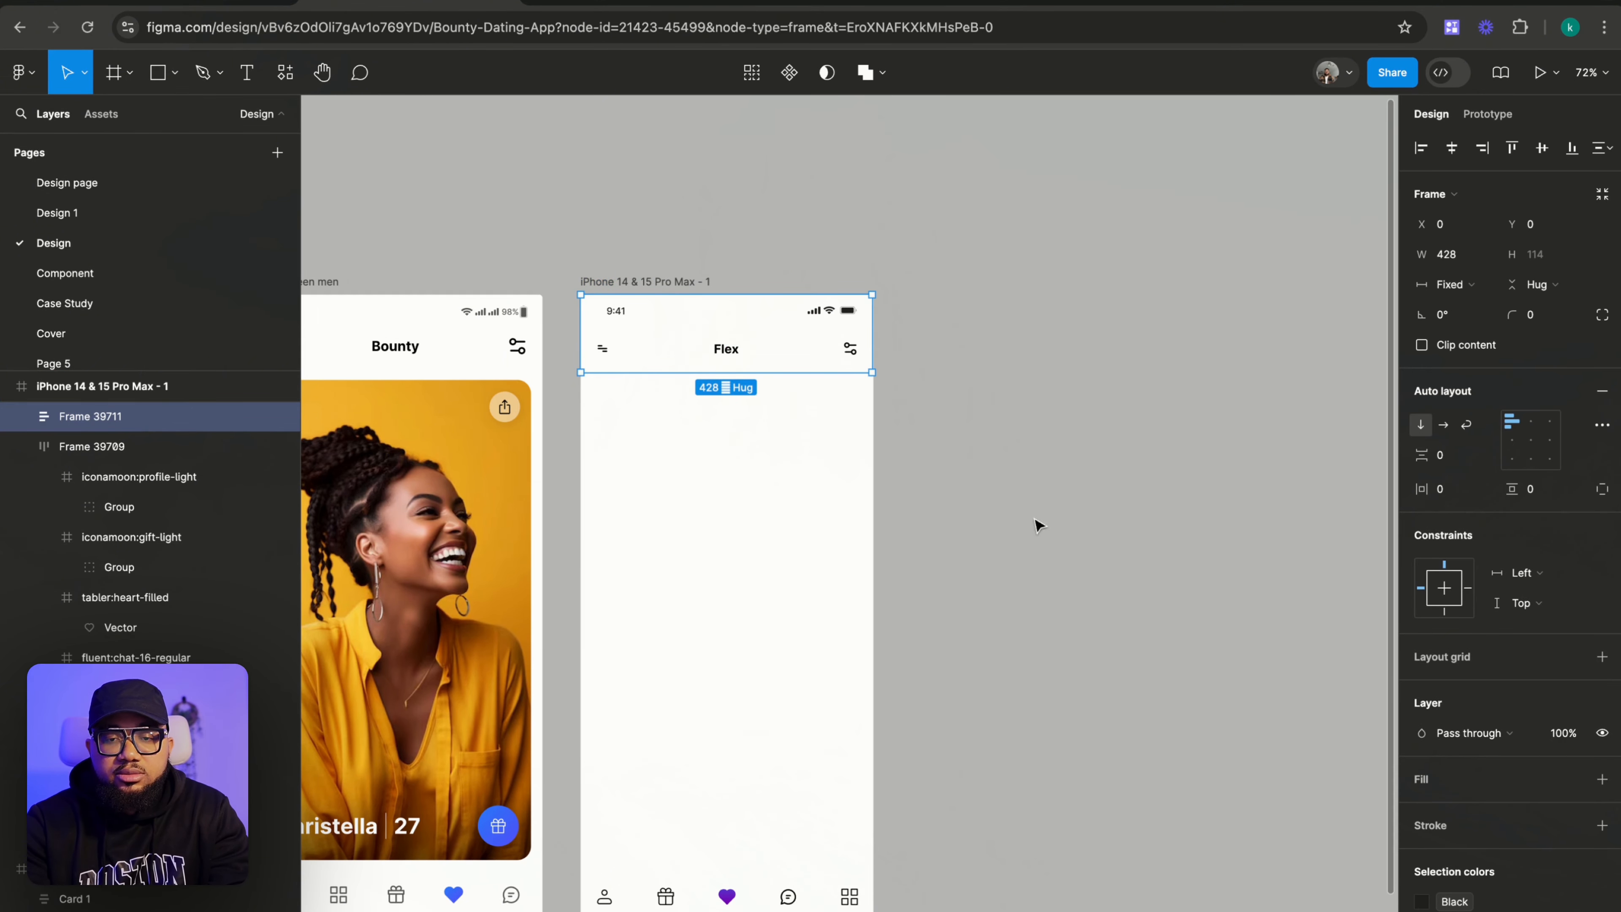
{"action": "scroll", "coordinate": [1457, 812], "scroll_direction": "down", "scroll_amount": 3}
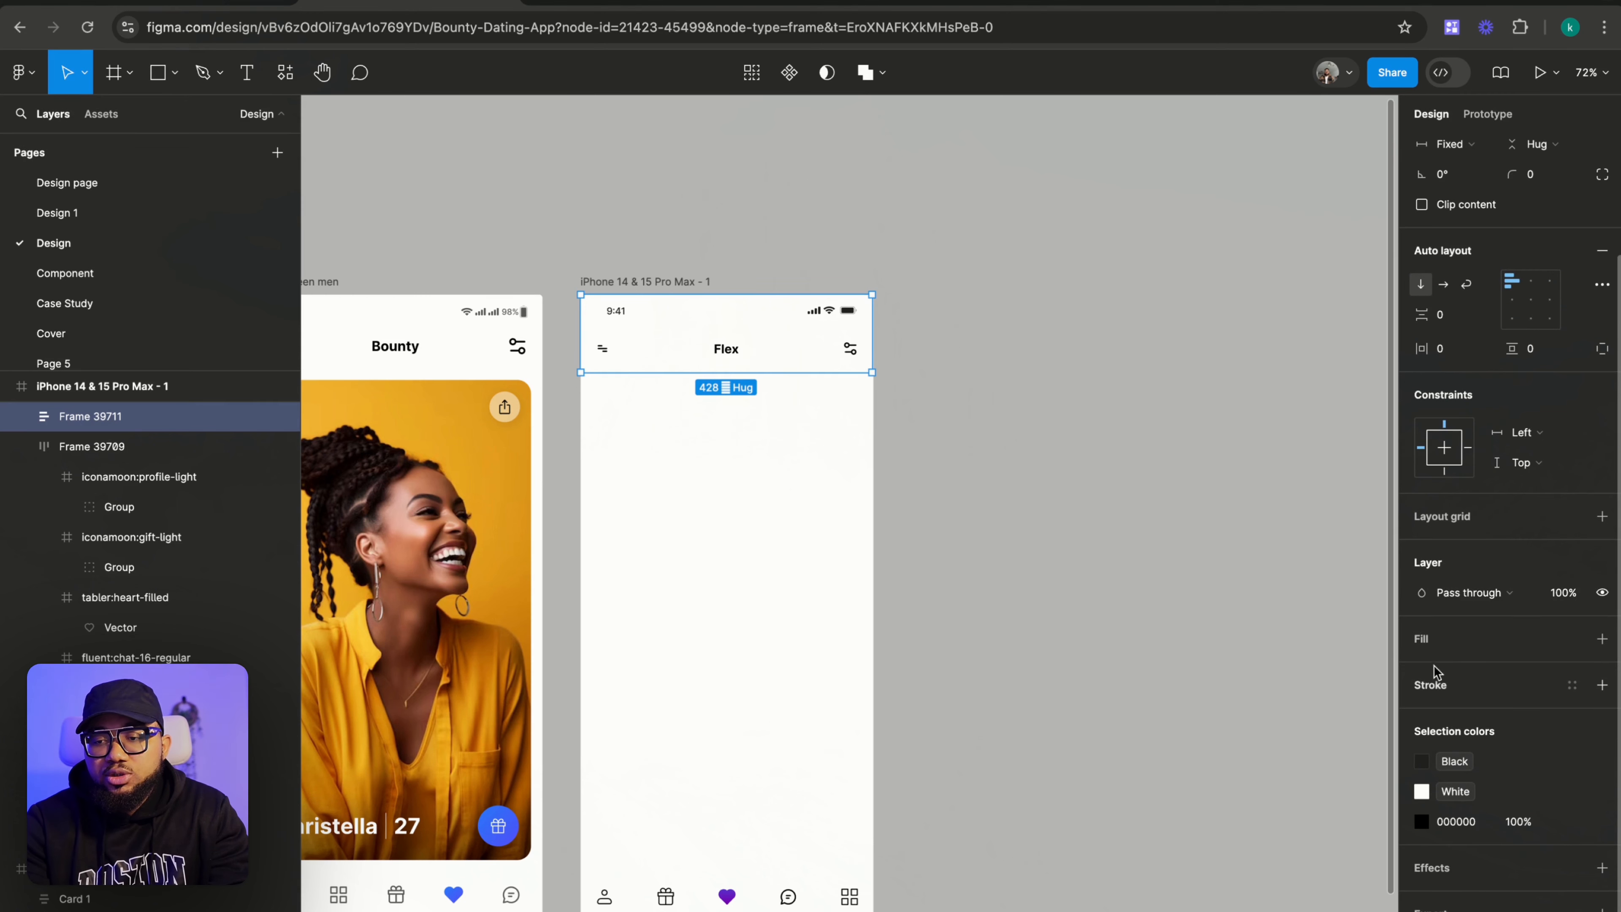
{"action": "left_click", "coordinate": [1572, 638]}
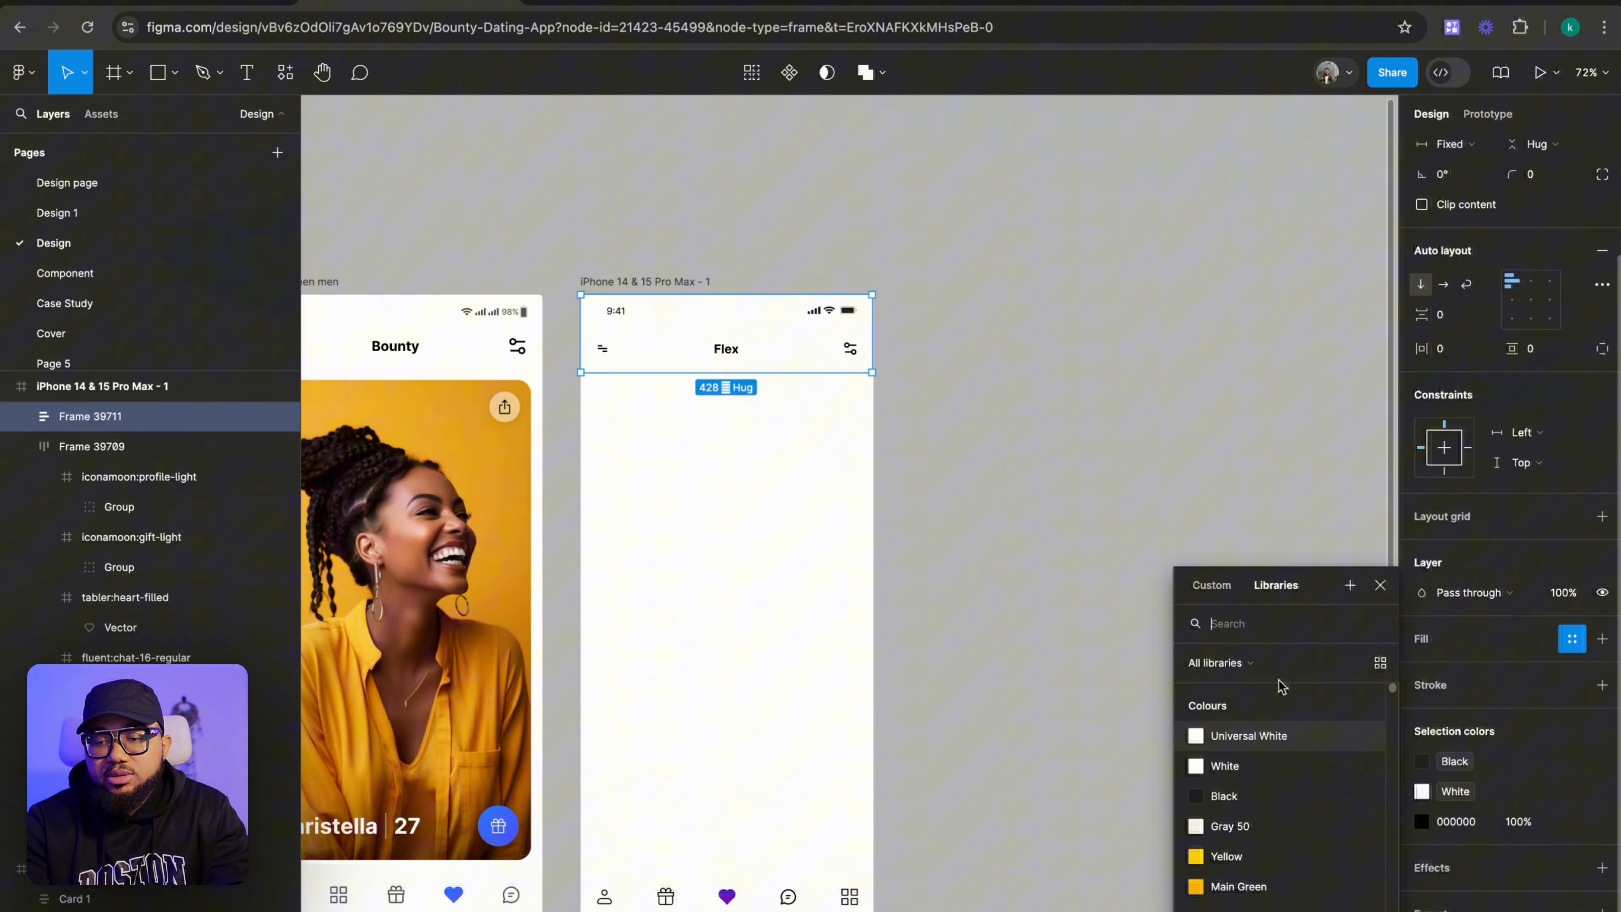
{"action": "left_click", "coordinate": [1256, 768]}
{"action": "left_click", "coordinate": [1053, 662]}
{"action": "scroll", "coordinate": [1057, 663], "scroll_direction": "left", "scroll_amount": 3}
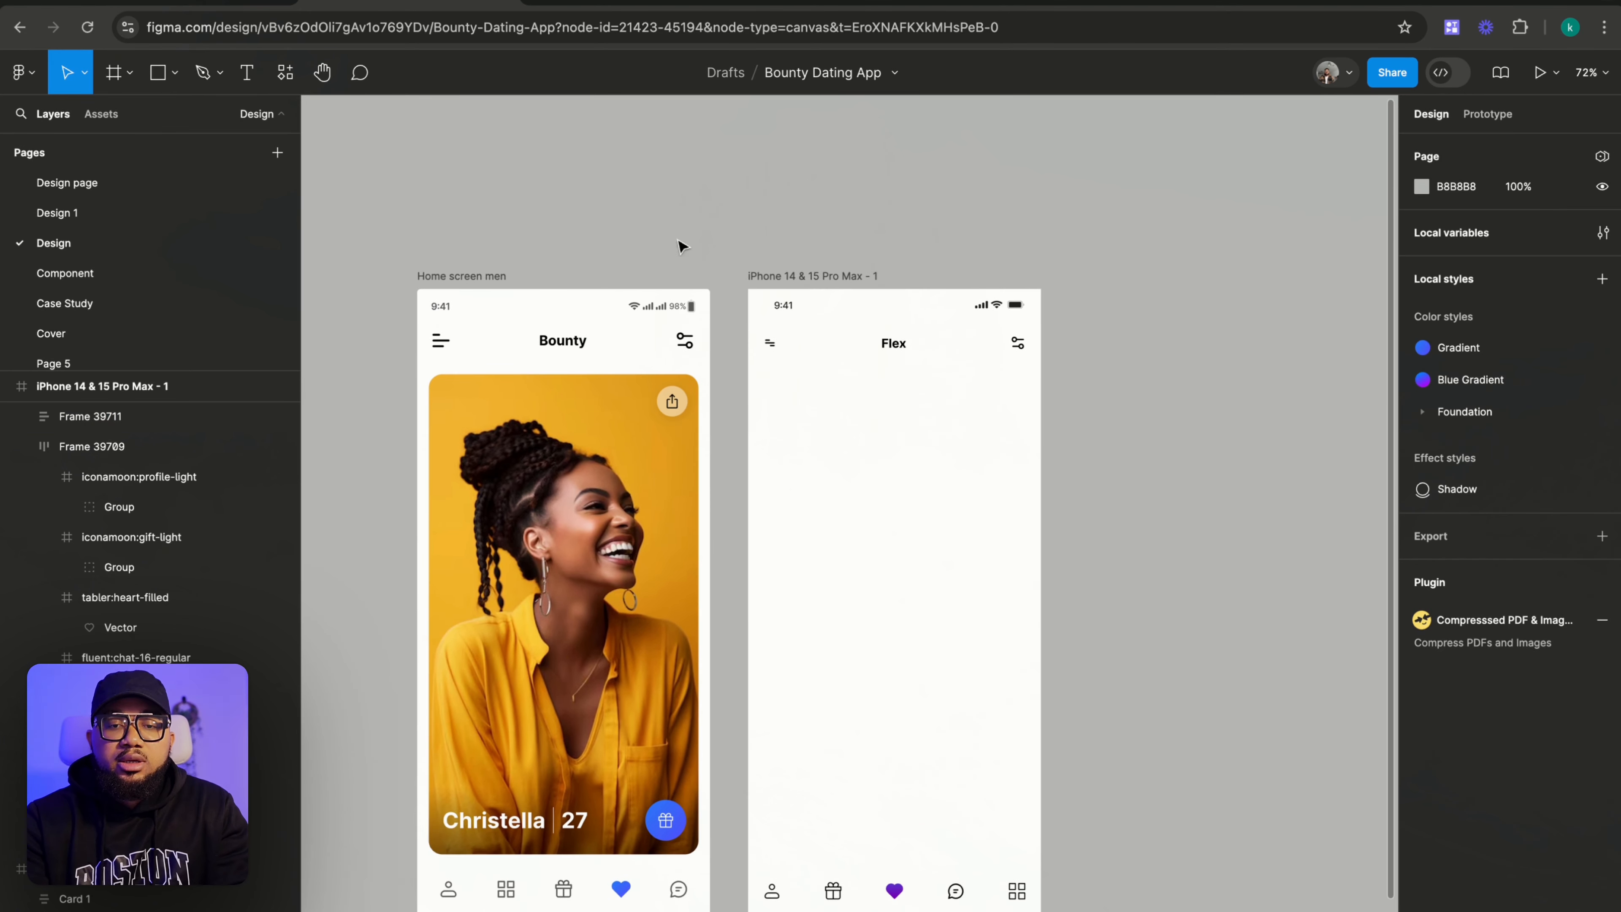
Draw a grey rectangle between the Flex header and the footer, and extend it to about 414 × 711.
{"action": "left_click", "coordinate": [160, 74]}
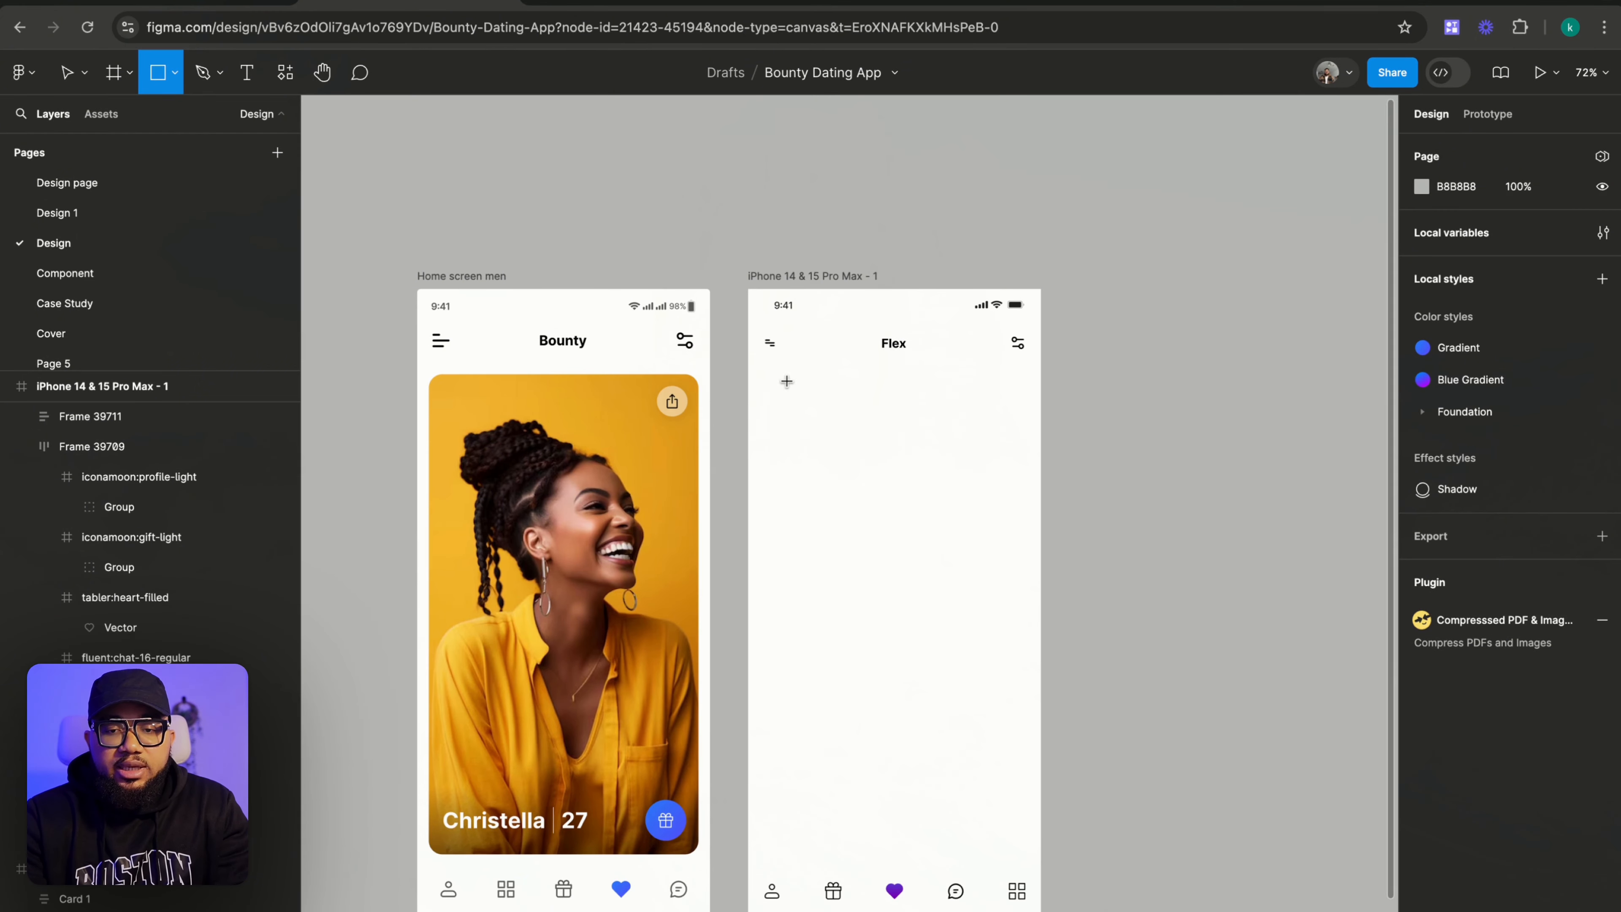
{"action": "mouse_move", "coordinate": [768, 373]}
{"action": "left_mouse_down"}
{"action": "mouse_move", "coordinate": [998, 869]}
{"action": "mouse_move", "coordinate": [1053, 868]}
{"action": "mouse_move", "coordinate": [1035, 858]}
{"action": "left_mouse_up"}
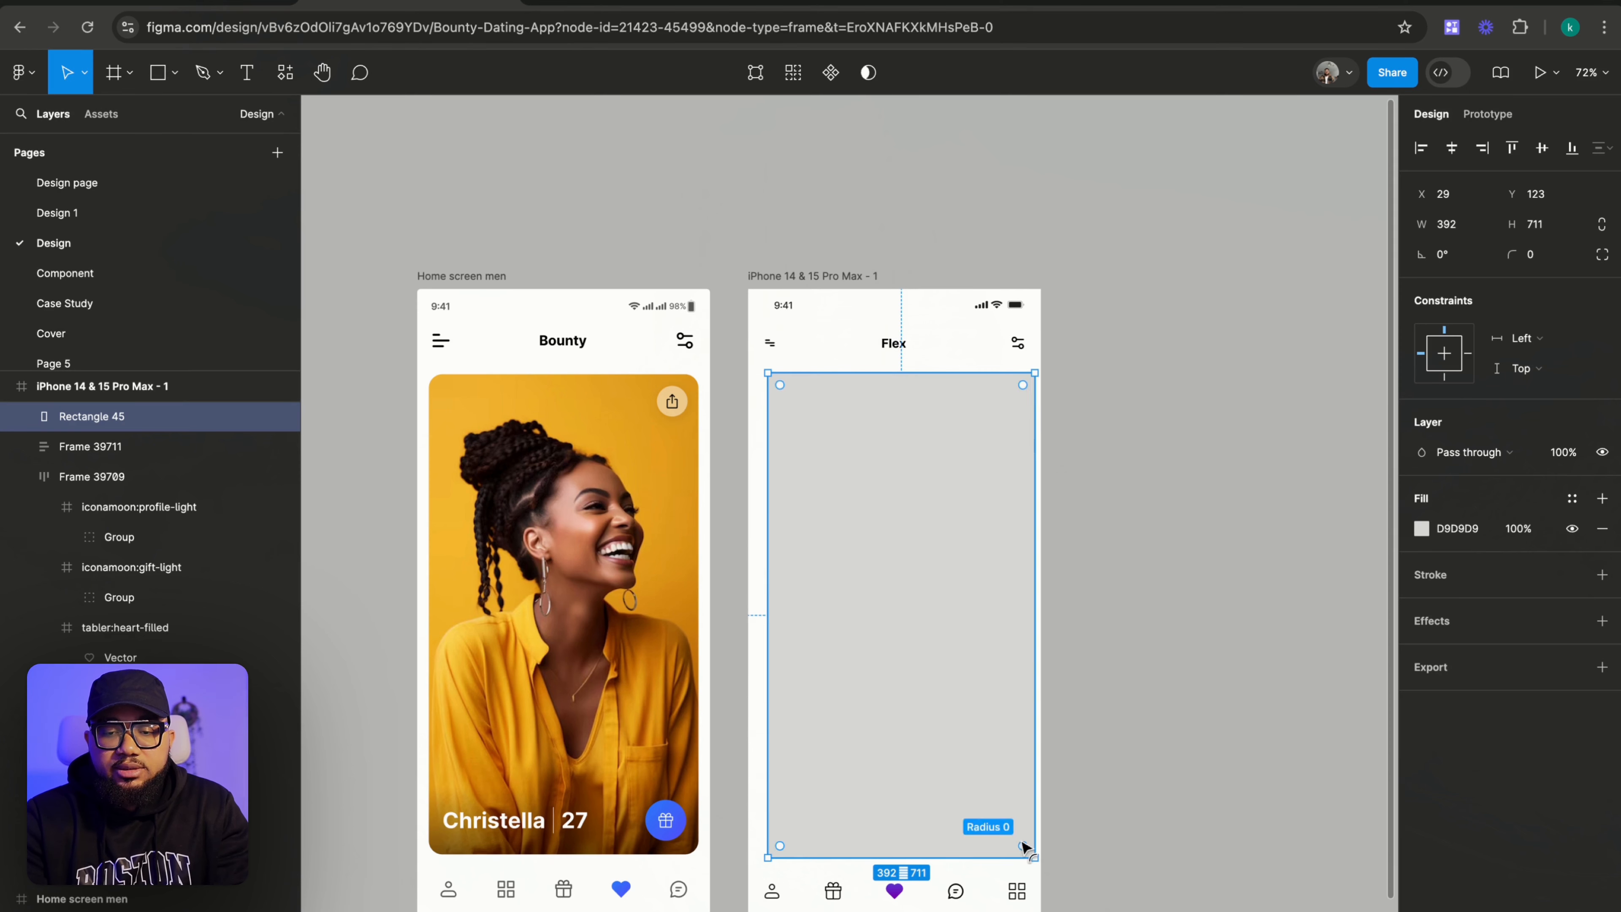
{"action": "left_click_drag", "start_coordinate": [768, 683], "coordinate": [752, 683]}
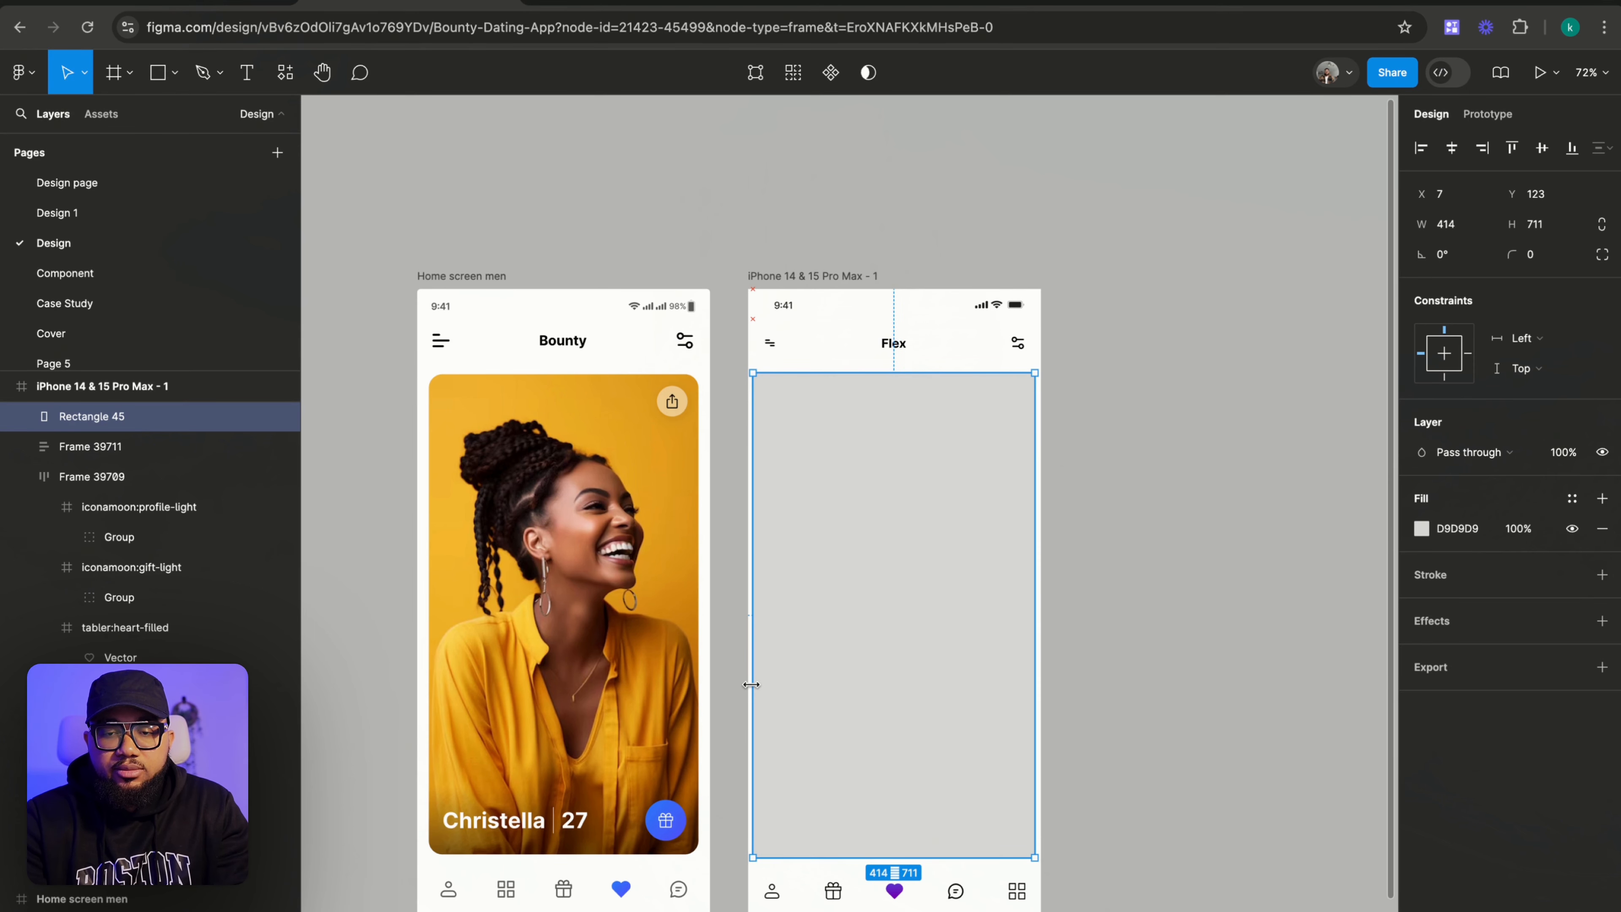
Set the grey rectangle's corner radius to 25 and centre it horizontally in the iPhone frame.
{"action": "left_click", "coordinate": [1534, 255]}
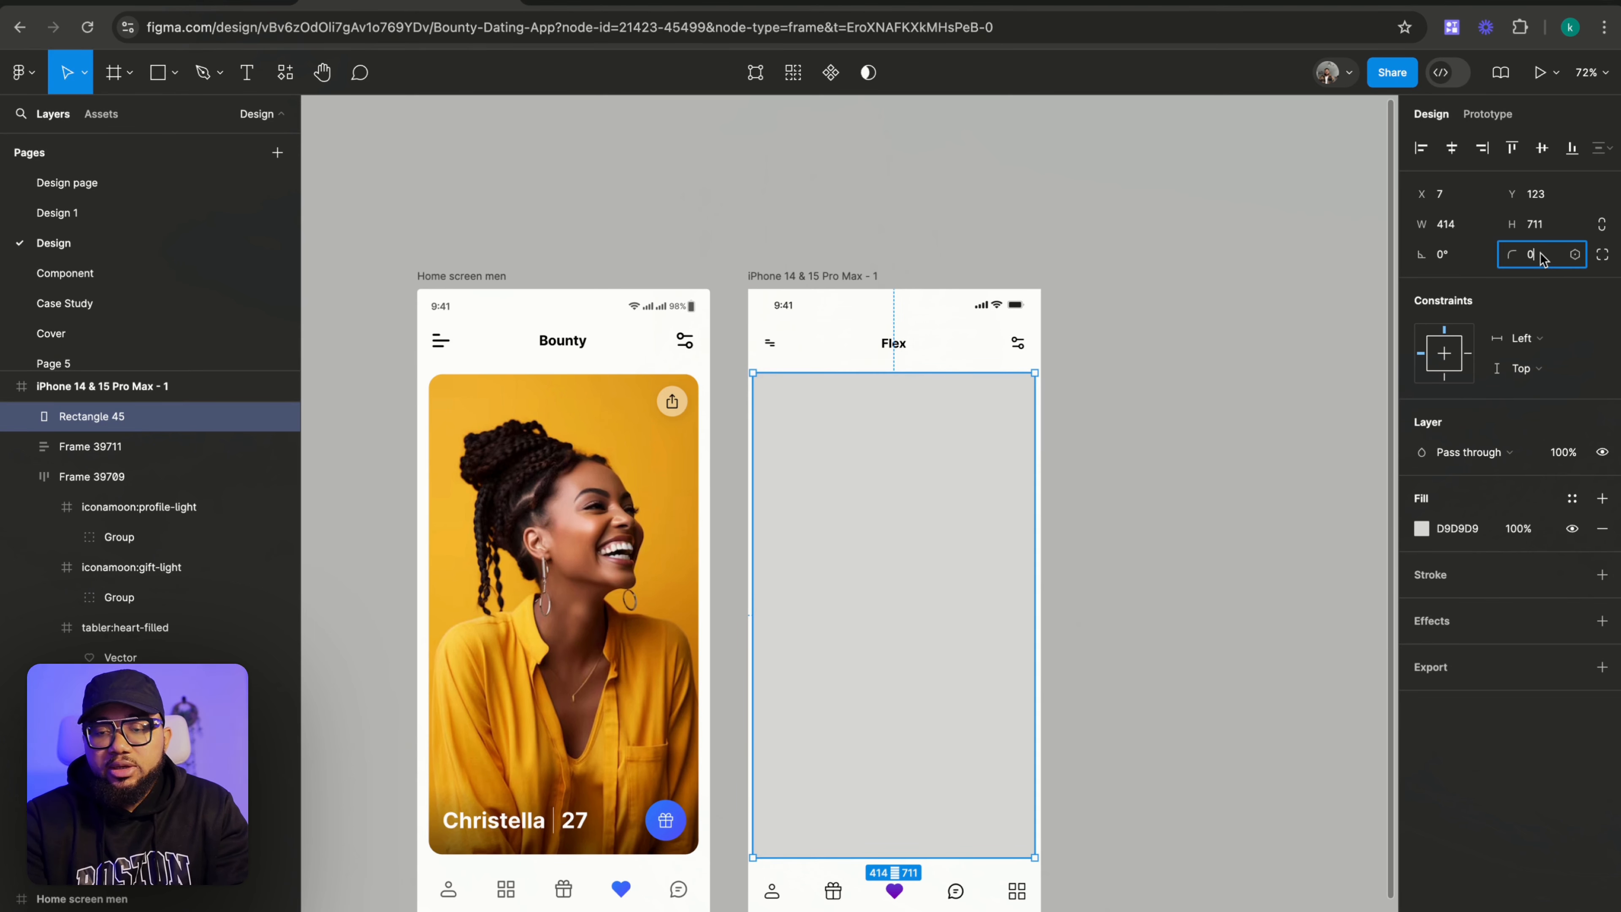
{"action": "type", "text": "25"}
{"action": "key", "text": "Return"}
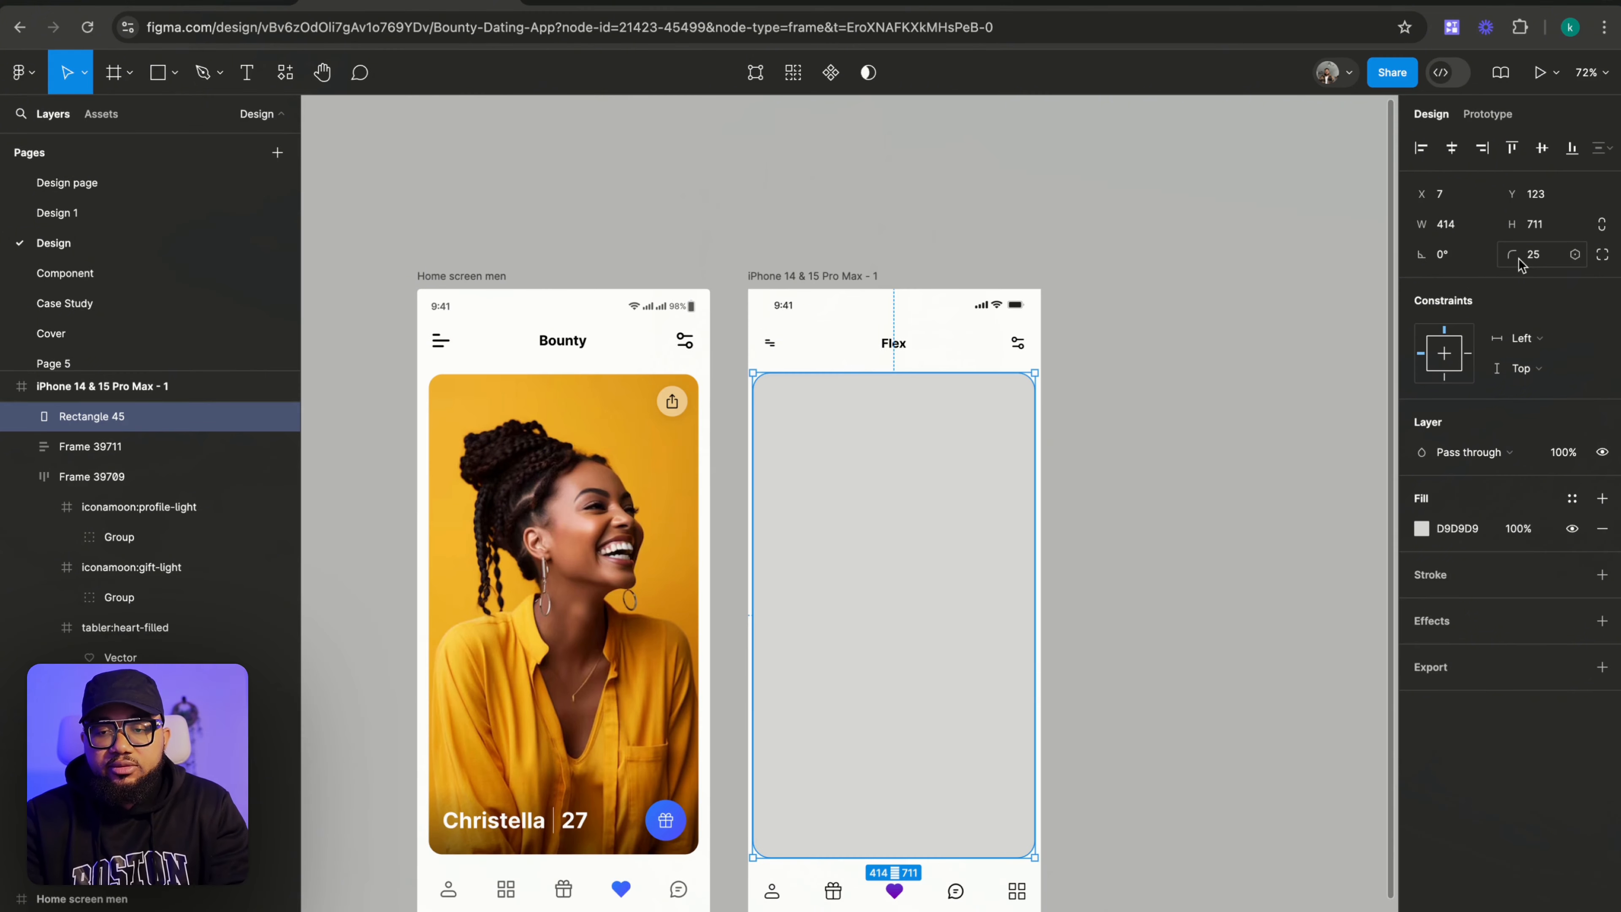
{"action": "left_click", "coordinate": [1188, 518]}
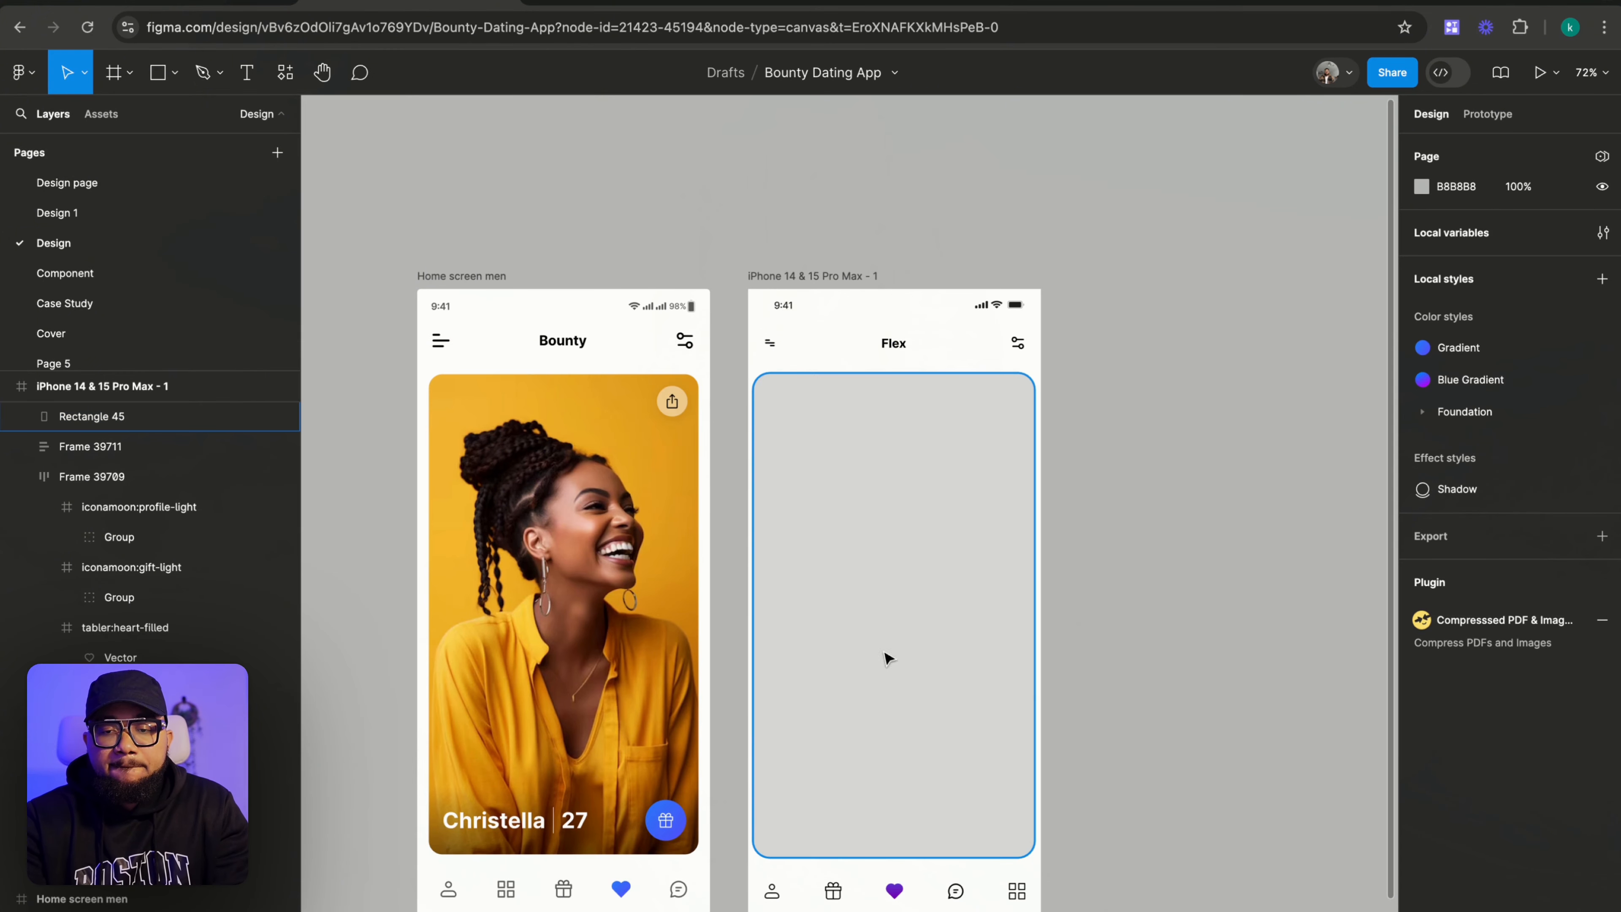
{"action": "left_click", "coordinate": [884, 664]}
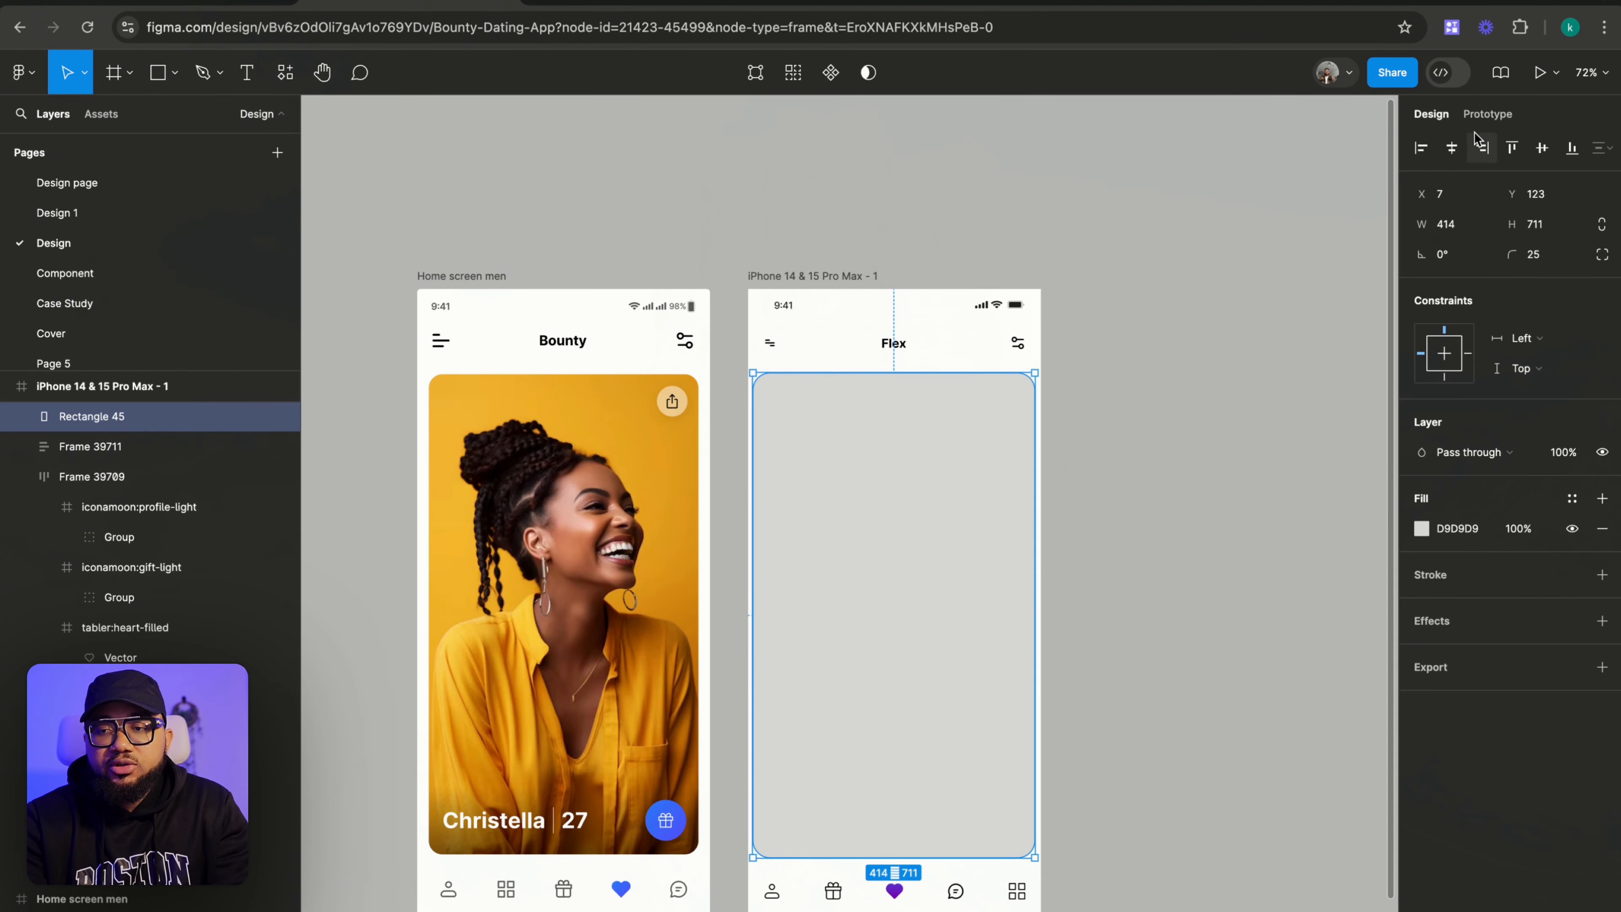
{"action": "left_click", "coordinate": [1452, 149]}
{"action": "left_click", "coordinate": [1236, 355]}
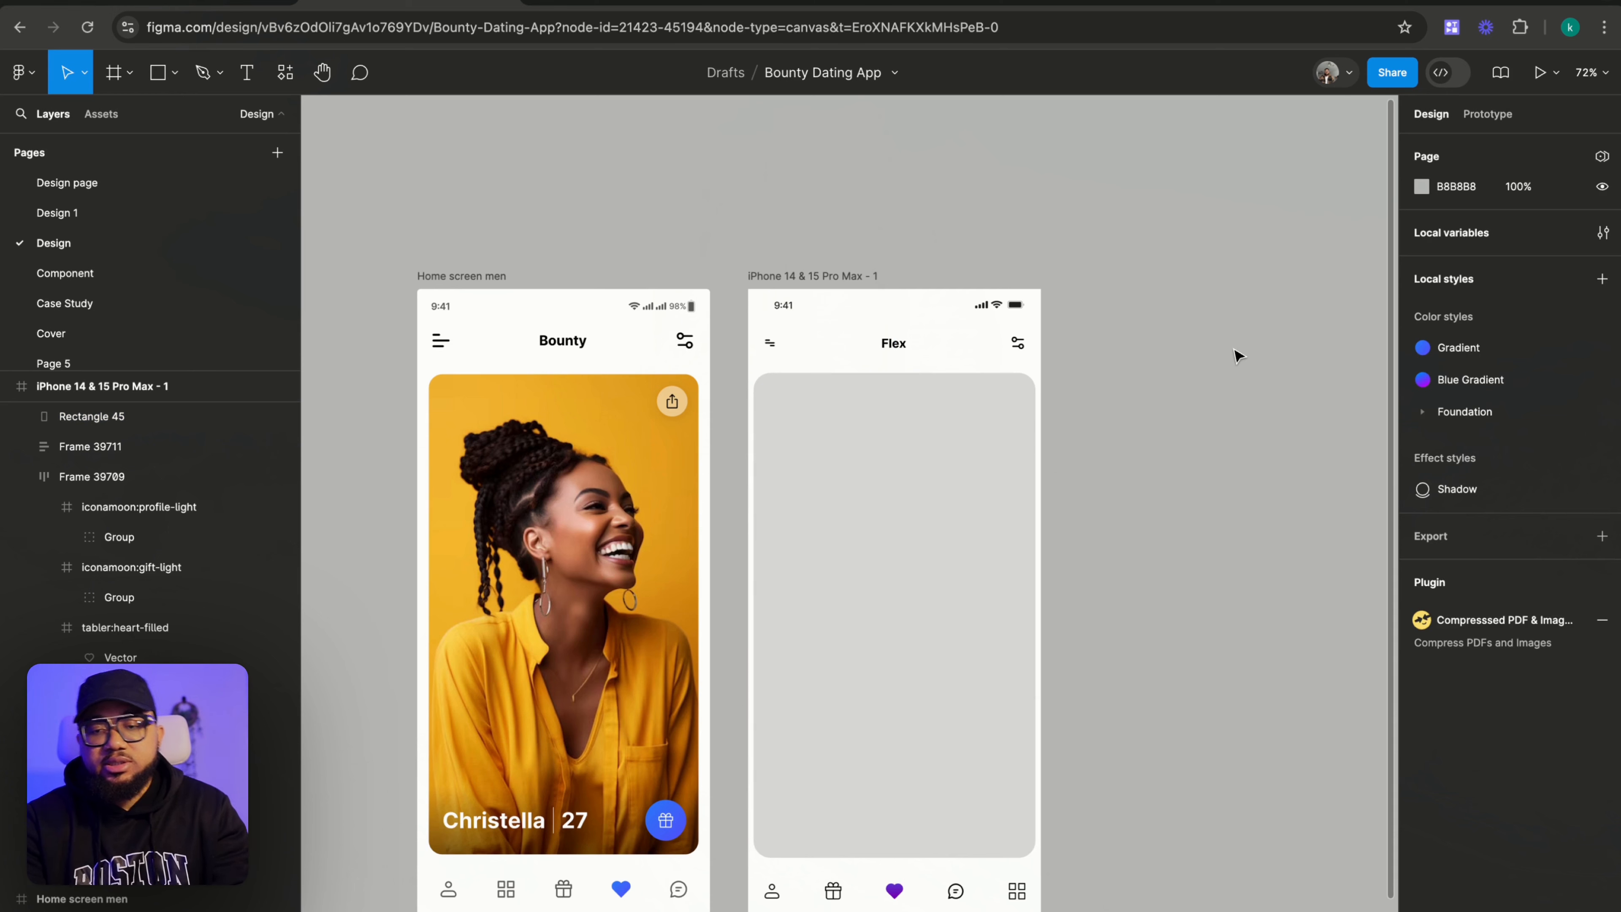
Narrow the grey rectangle to 398 wide and centre it horizontally in the iPhone frame again.
{"action": "left_click", "coordinate": [923, 564]}
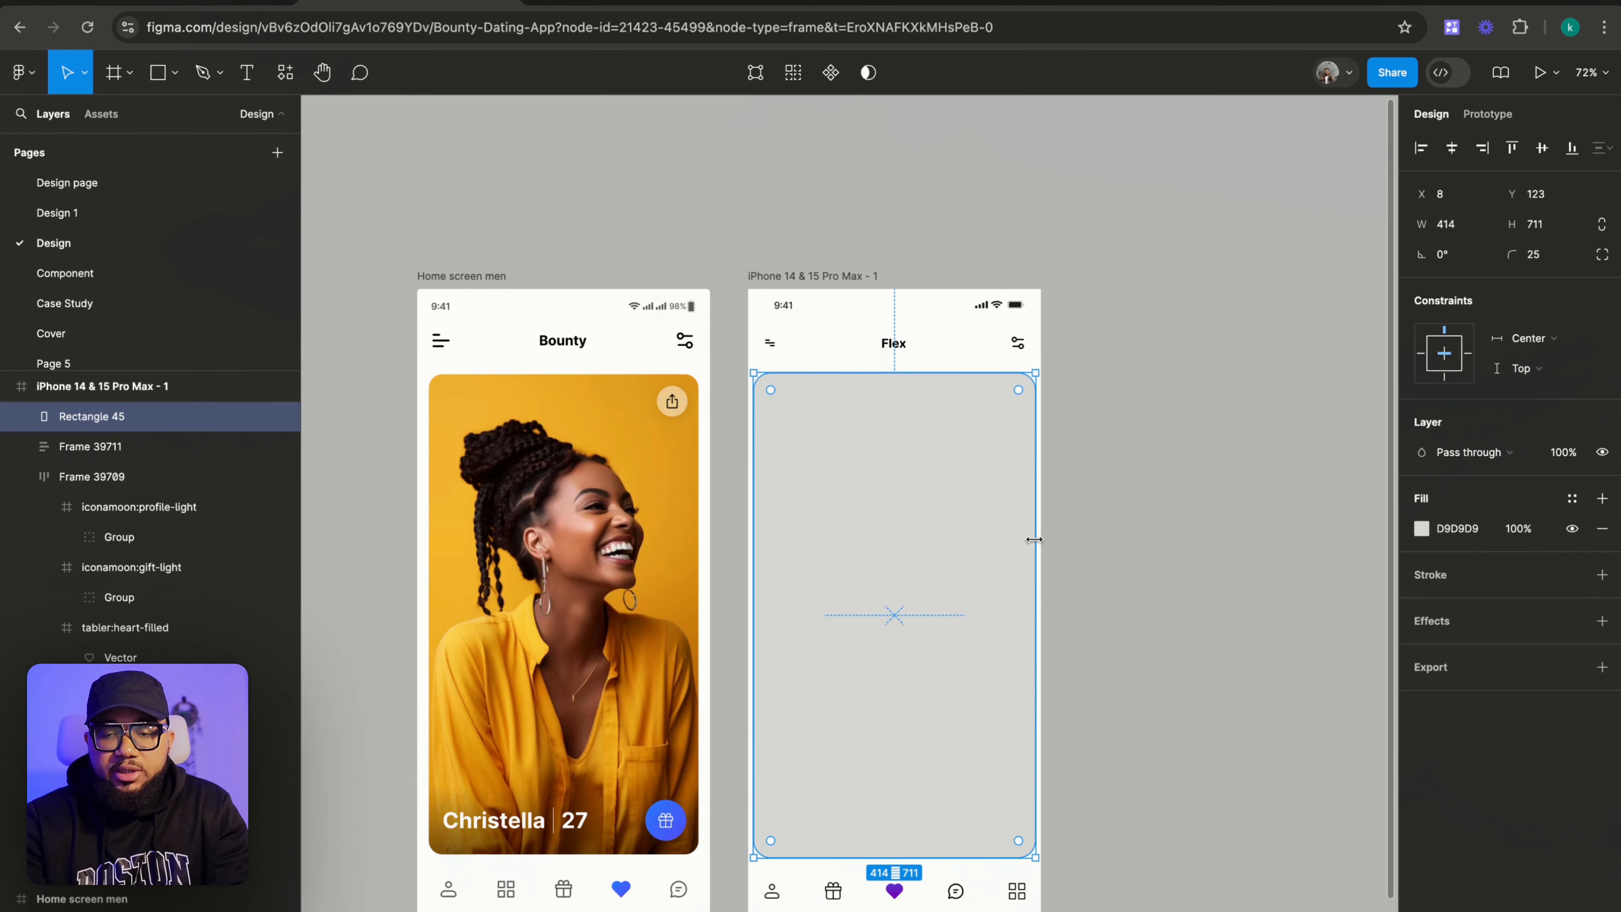
{"action": "left_click_drag", "start_coordinate": [1034, 539], "coordinate": [1024, 540]}
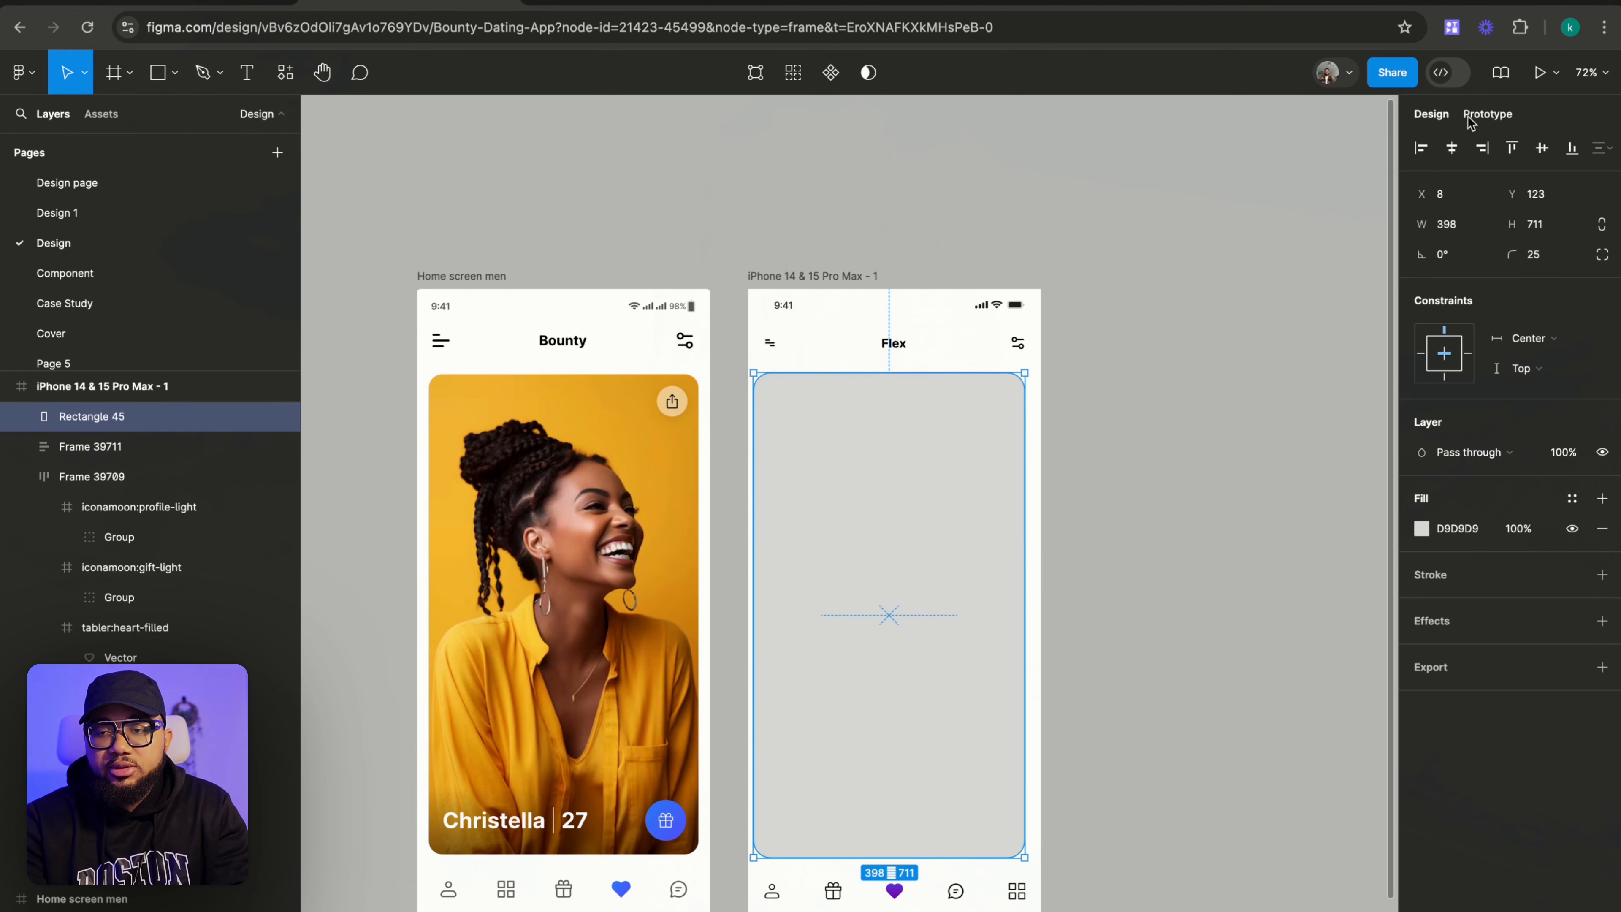
{"action": "left_click", "coordinate": [1451, 148]}
{"action": "left_click", "coordinate": [1200, 443]}
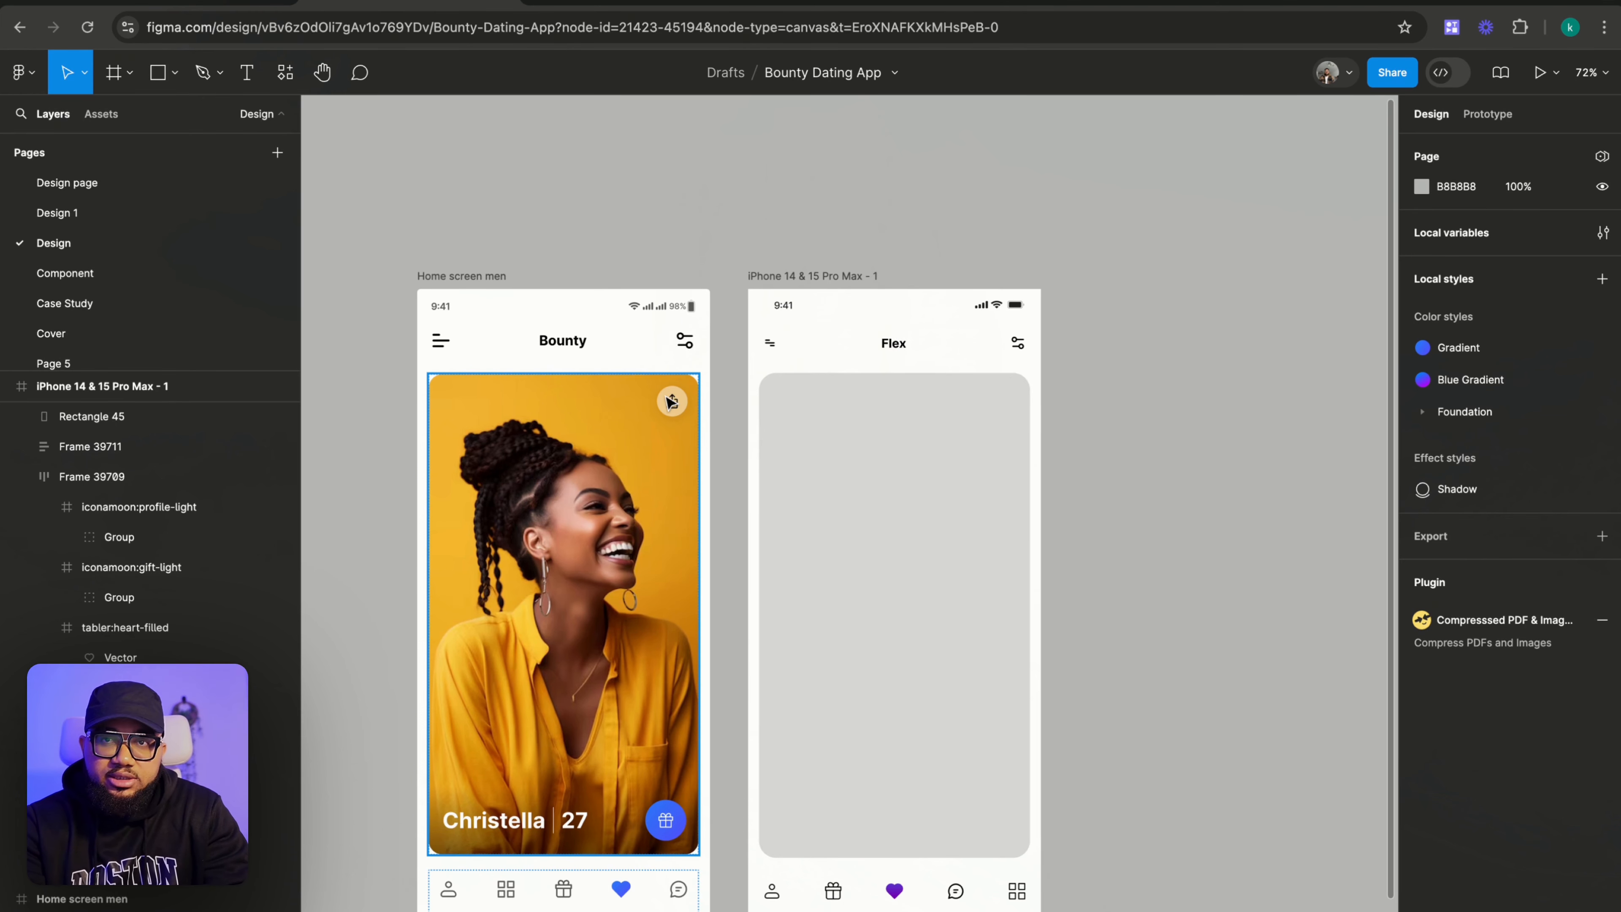
Move the grey rectangle out of the iPhone frame onto the empty canvas beside it.
{"action": "left_click", "coordinate": [879, 450]}
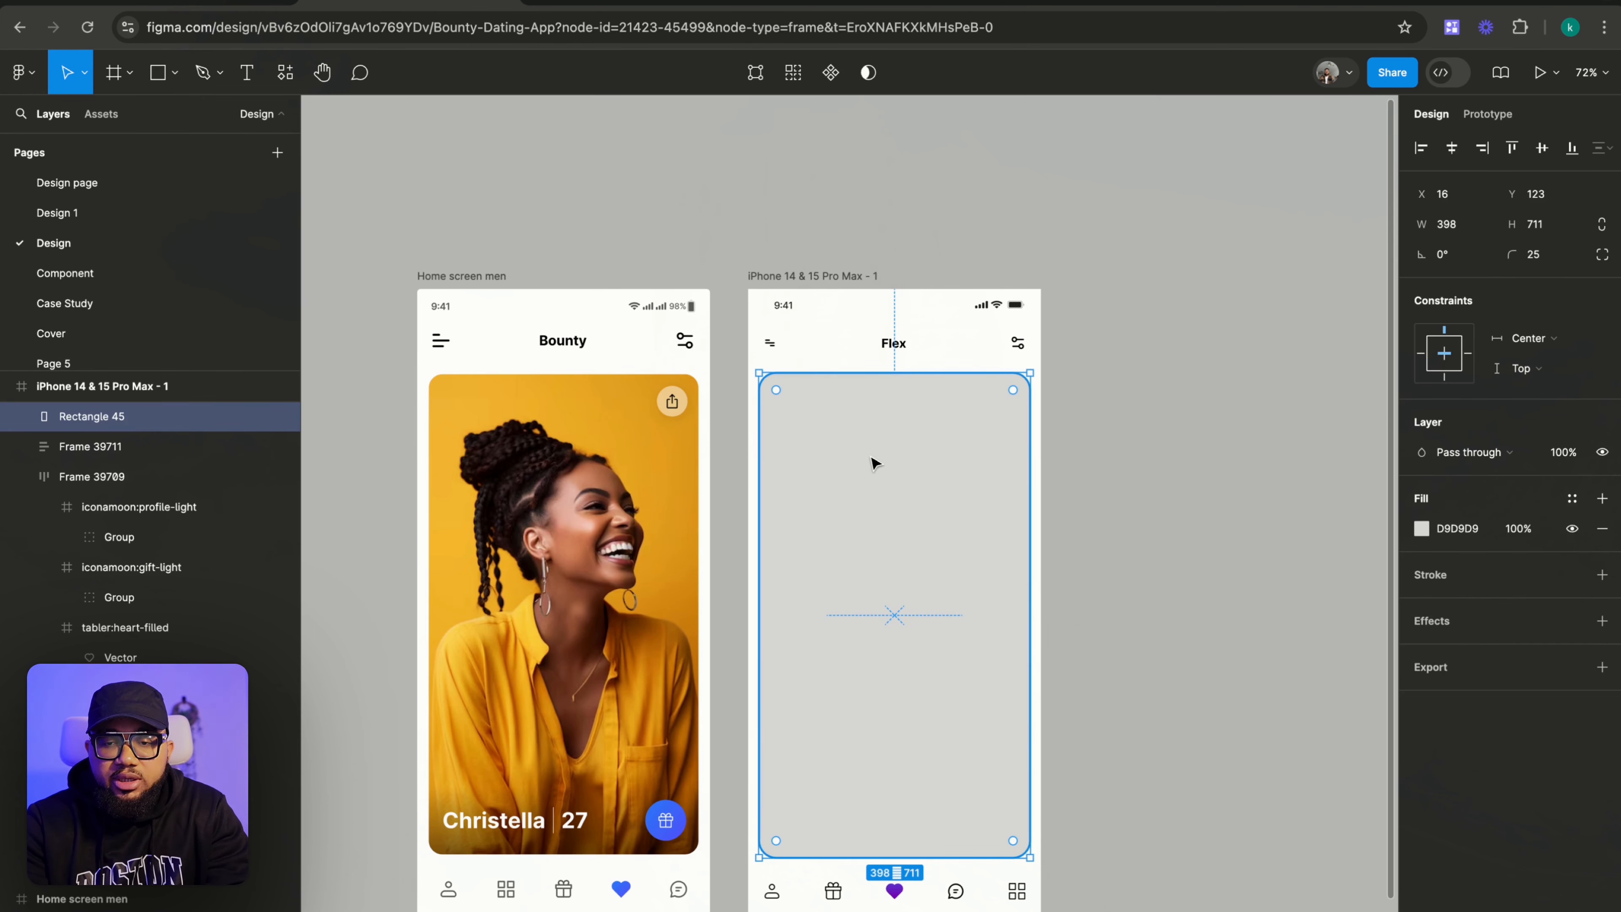
{"action": "left_click_drag", "start_coordinate": [874, 462], "coordinate": [1227, 471]}
{"action": "scroll", "coordinate": [1227, 470], "scroll_direction": "right", "scroll_amount": 5}
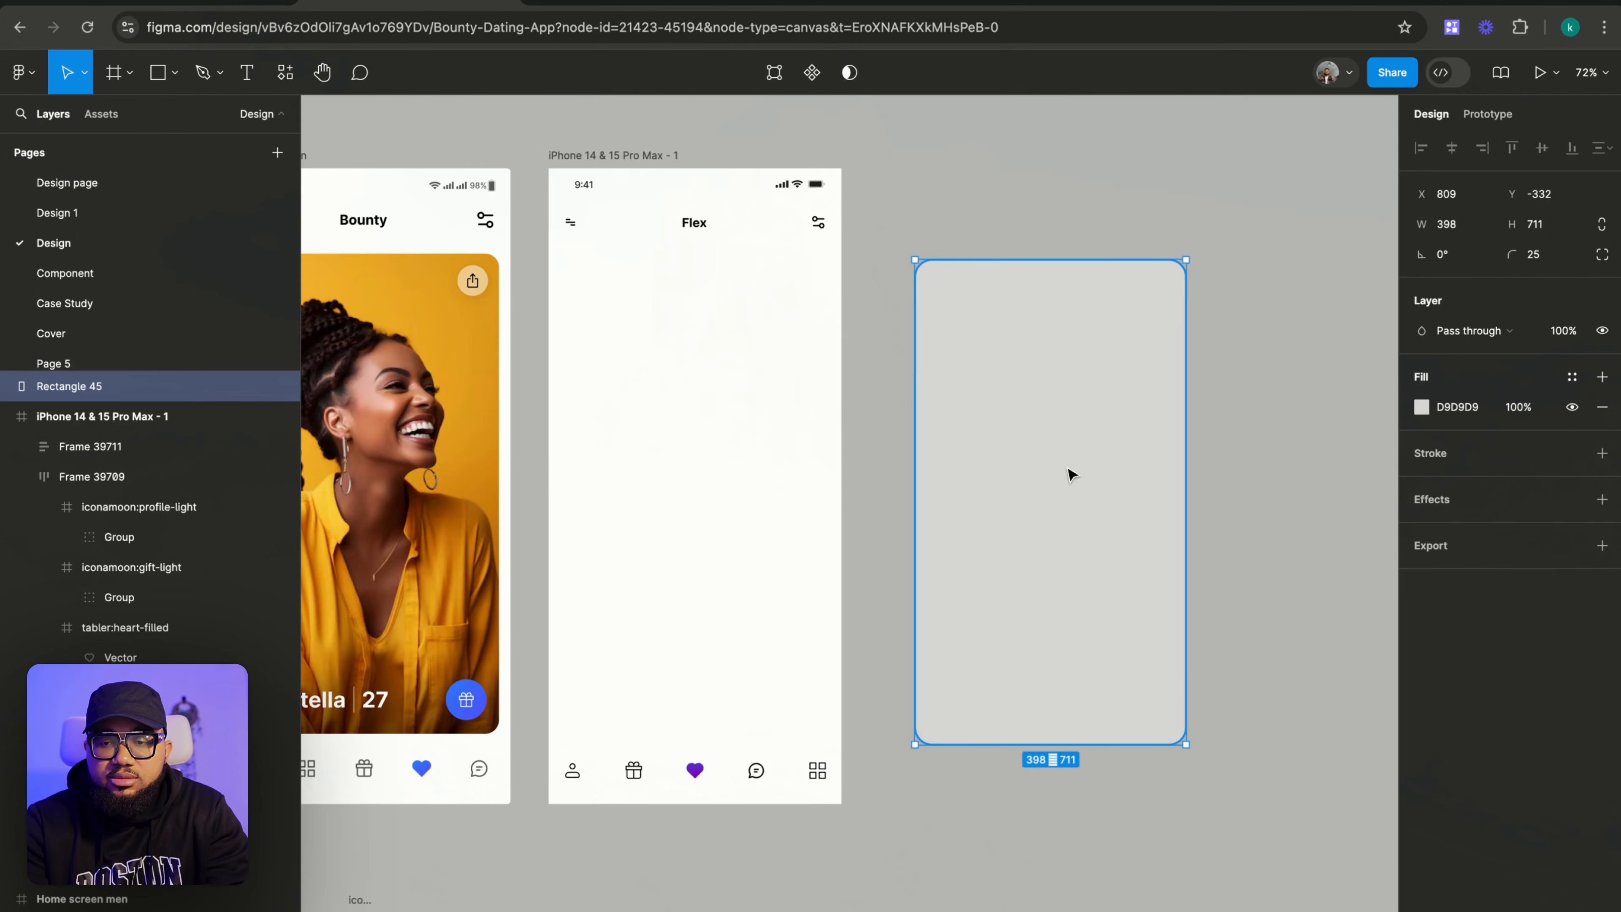
{"action": "left_click_drag", "start_coordinate": [1071, 474], "coordinate": [1089, 471]}
Move the loose share icon to the canvas area just below the grey rectangle.
{"action": "scroll", "coordinate": [1090, 471], "scroll_direction": "down", "scroll_amount": 3}
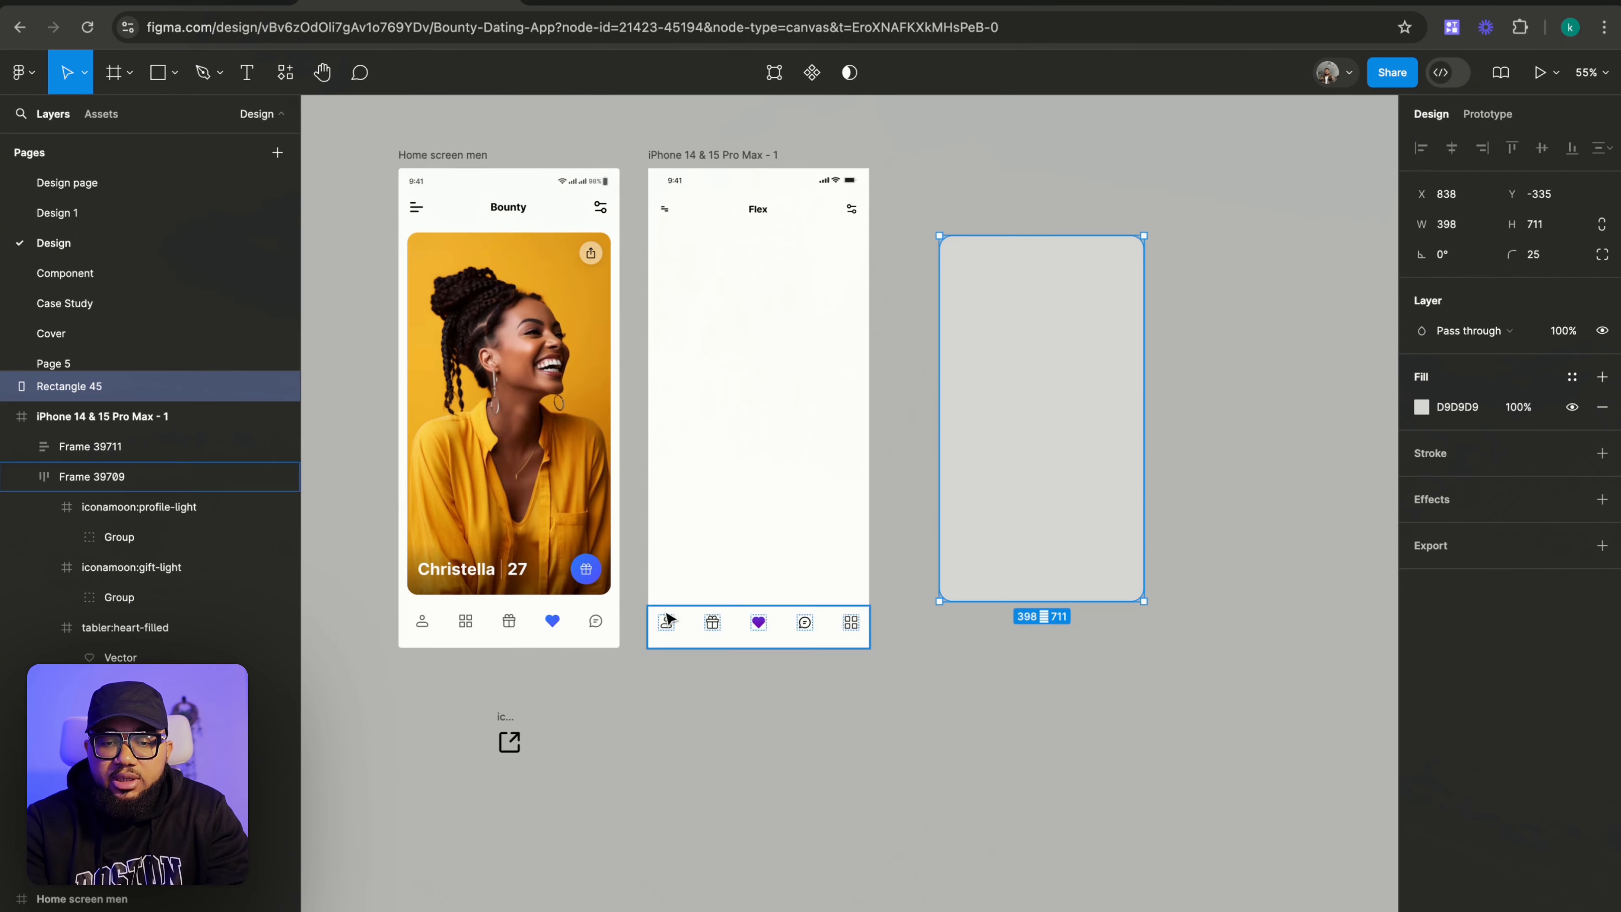
{"action": "left_click_drag", "start_coordinate": [506, 741], "coordinate": [940, 651]}
{"action": "scroll", "coordinate": [1004, 683], "scroll_direction": "up", "scroll_amount": 3}
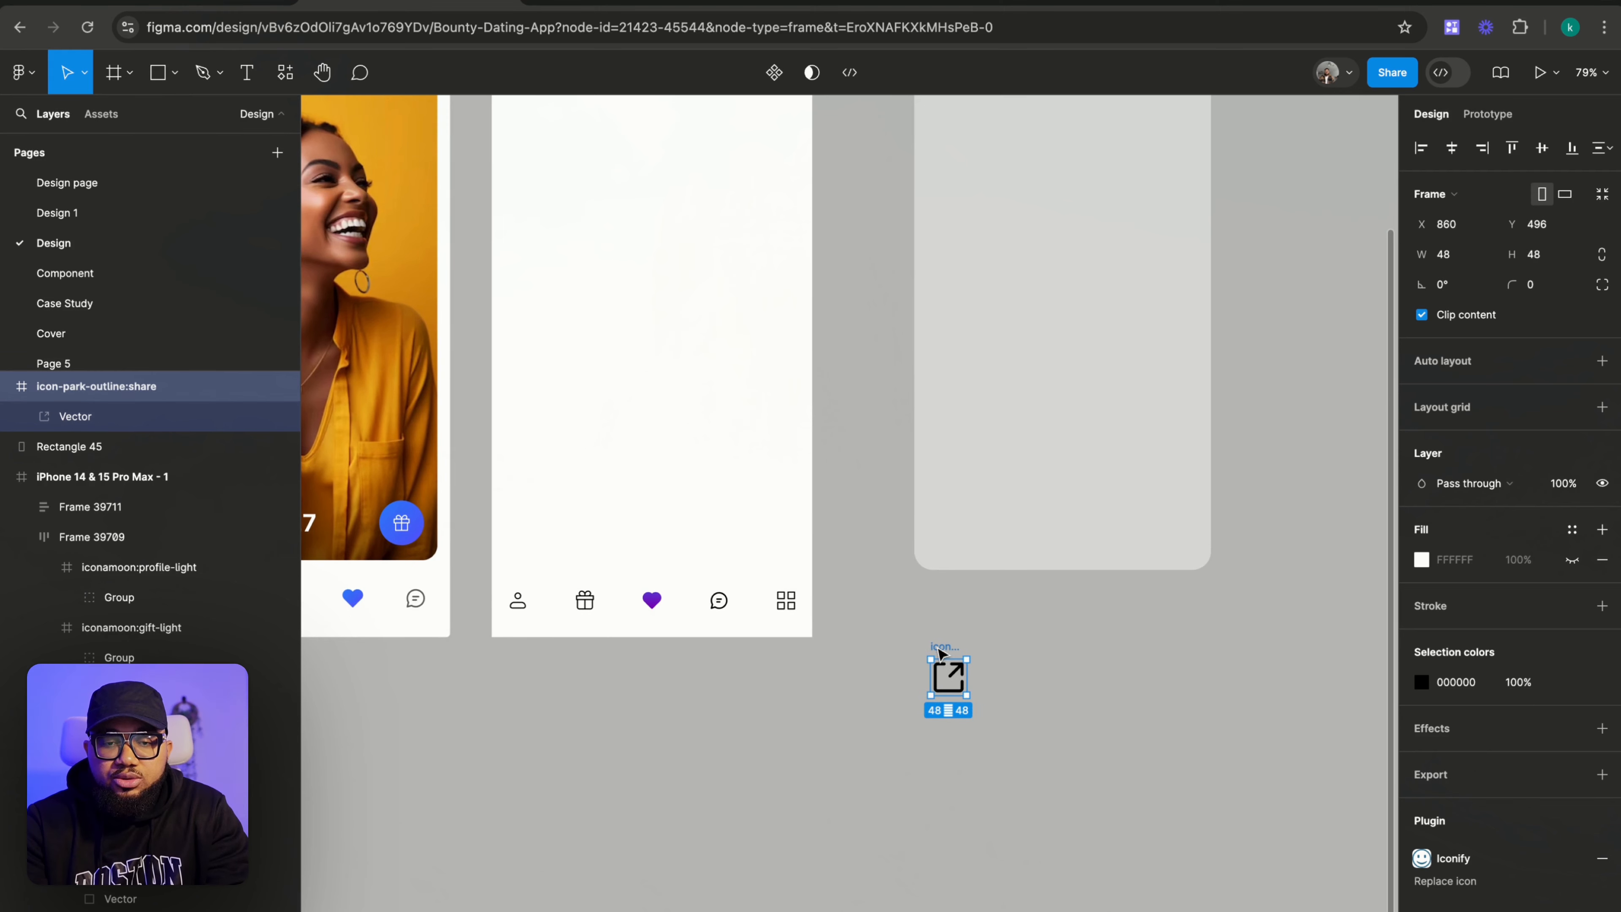
Duplicate the footer's gift icon and place the copy on the canvas below the grey rectangle.
{"action": "double_click", "coordinate": [582, 610]}
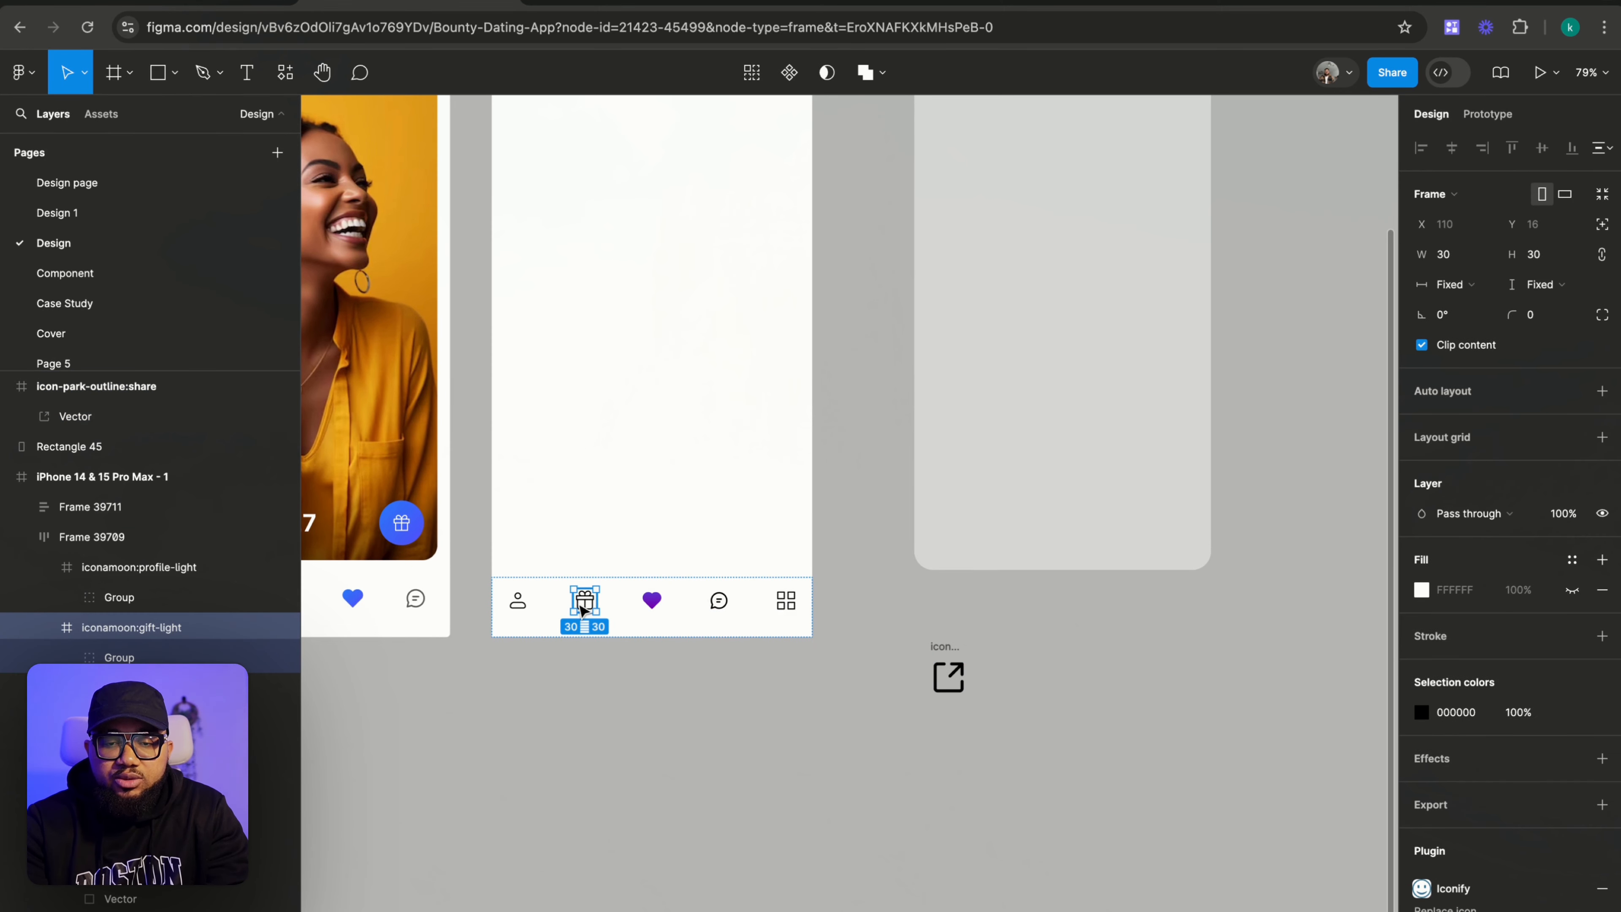
{"action": "key", "text": "super+d"}
{"action": "left_click_drag", "start_coordinate": [626, 604], "coordinate": [1112, 617]}
{"action": "scroll", "coordinate": [1112, 617], "scroll_direction": "up", "scroll_amount": 5}
Wrap the copied gift icon in an auto layout frame with 15 horizontal and 15 vertical padding.
{"action": "right_click", "coordinate": [1074, 585]}
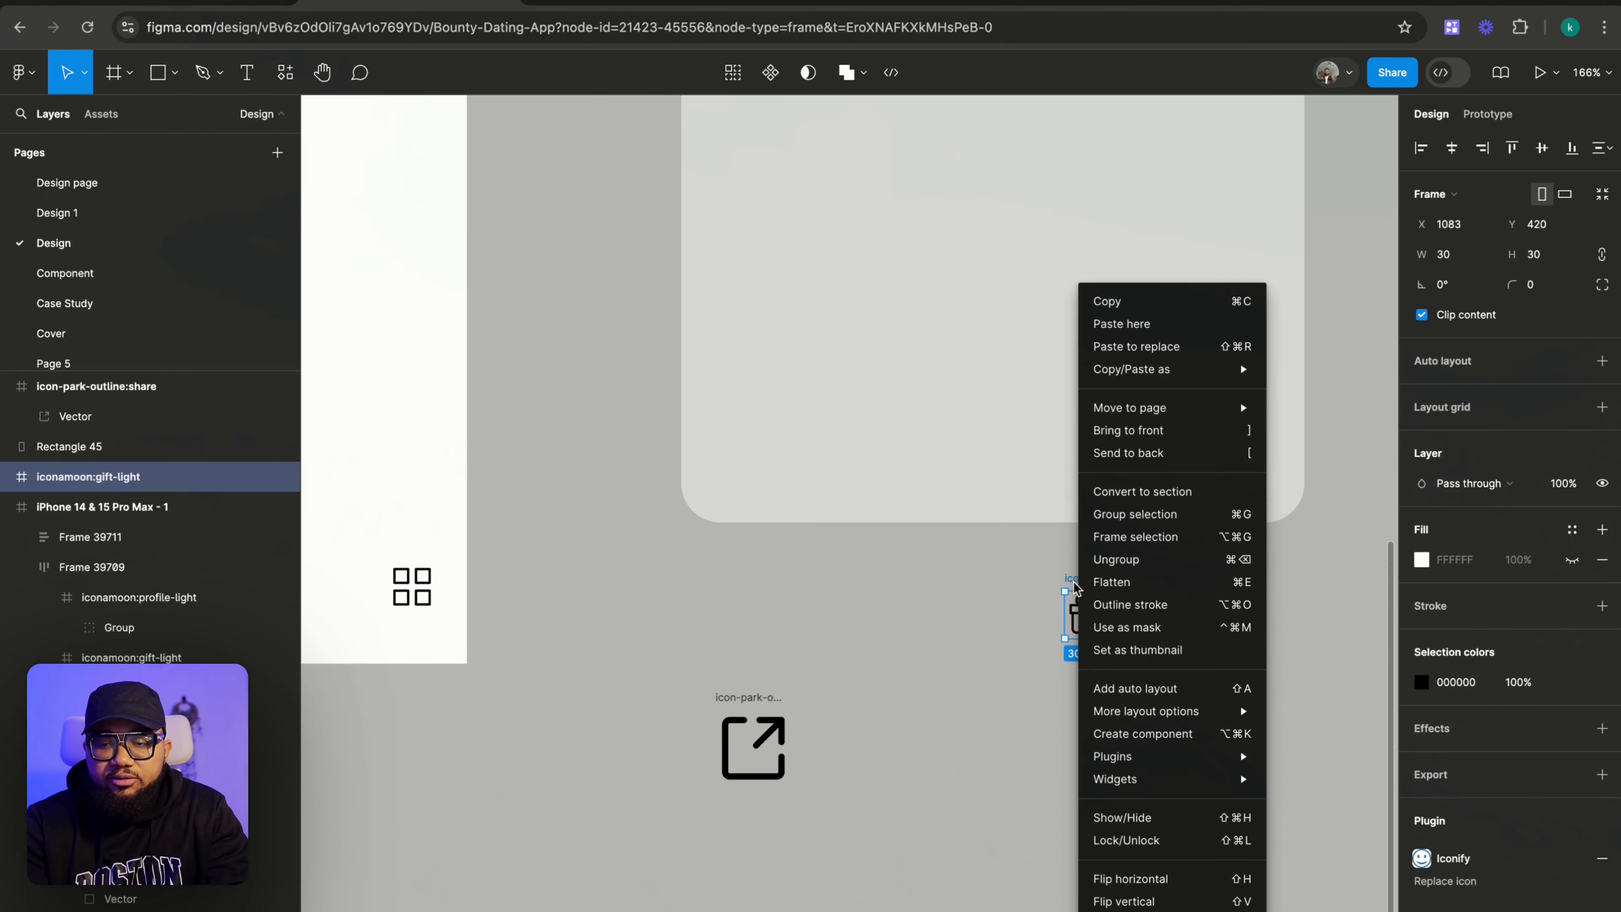
{"action": "left_click", "coordinate": [1130, 537]}
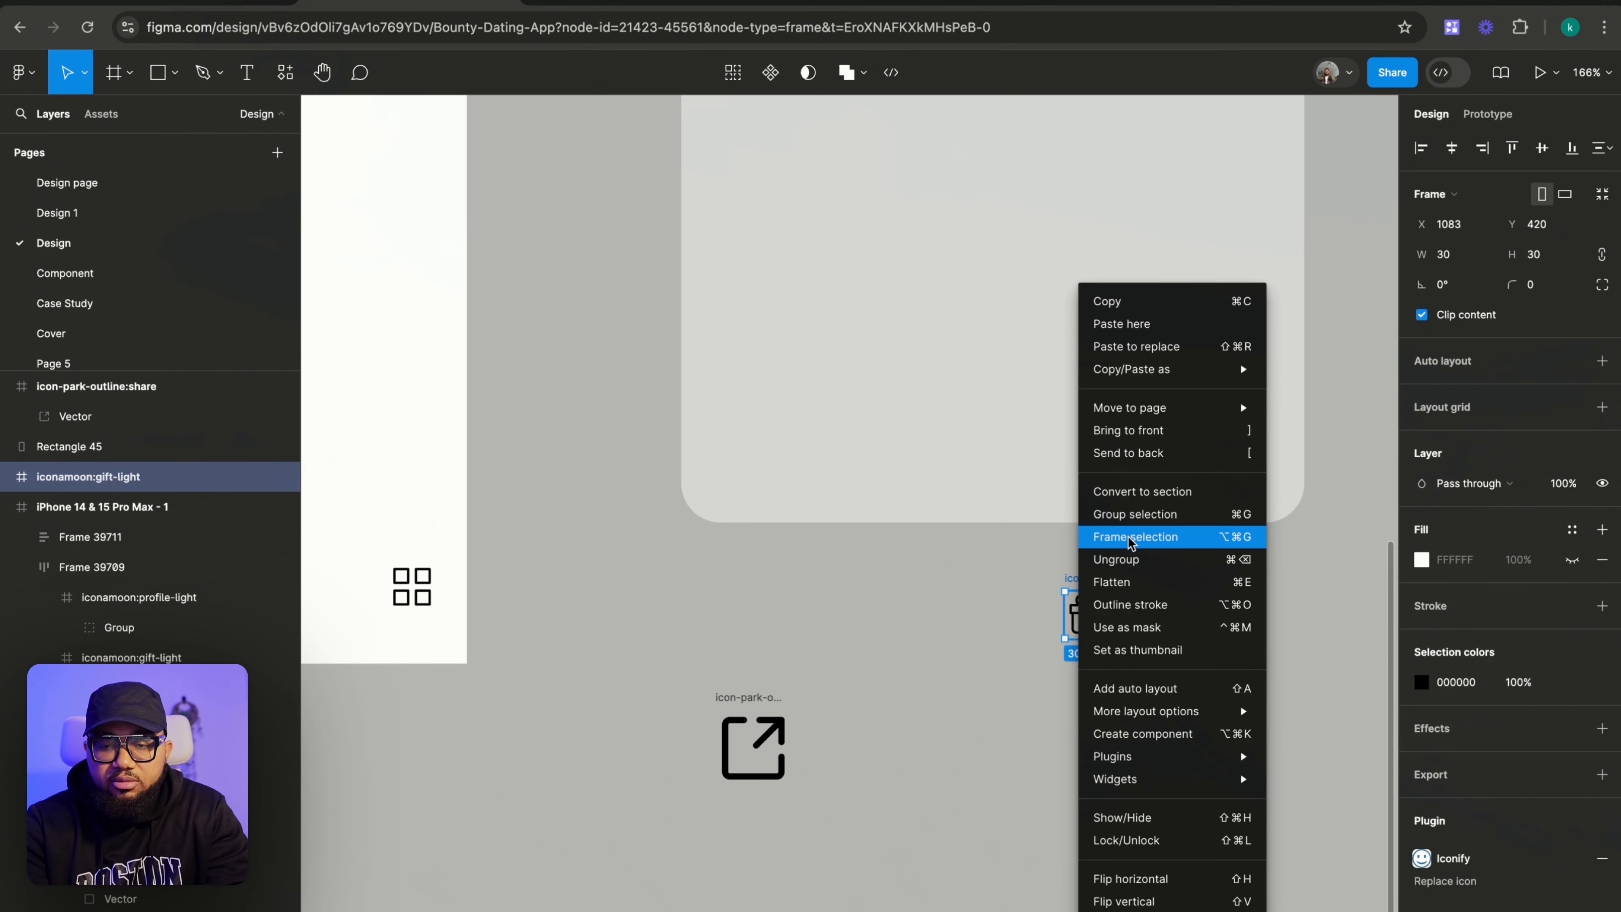
{"action": "key", "text": "shift+a"}
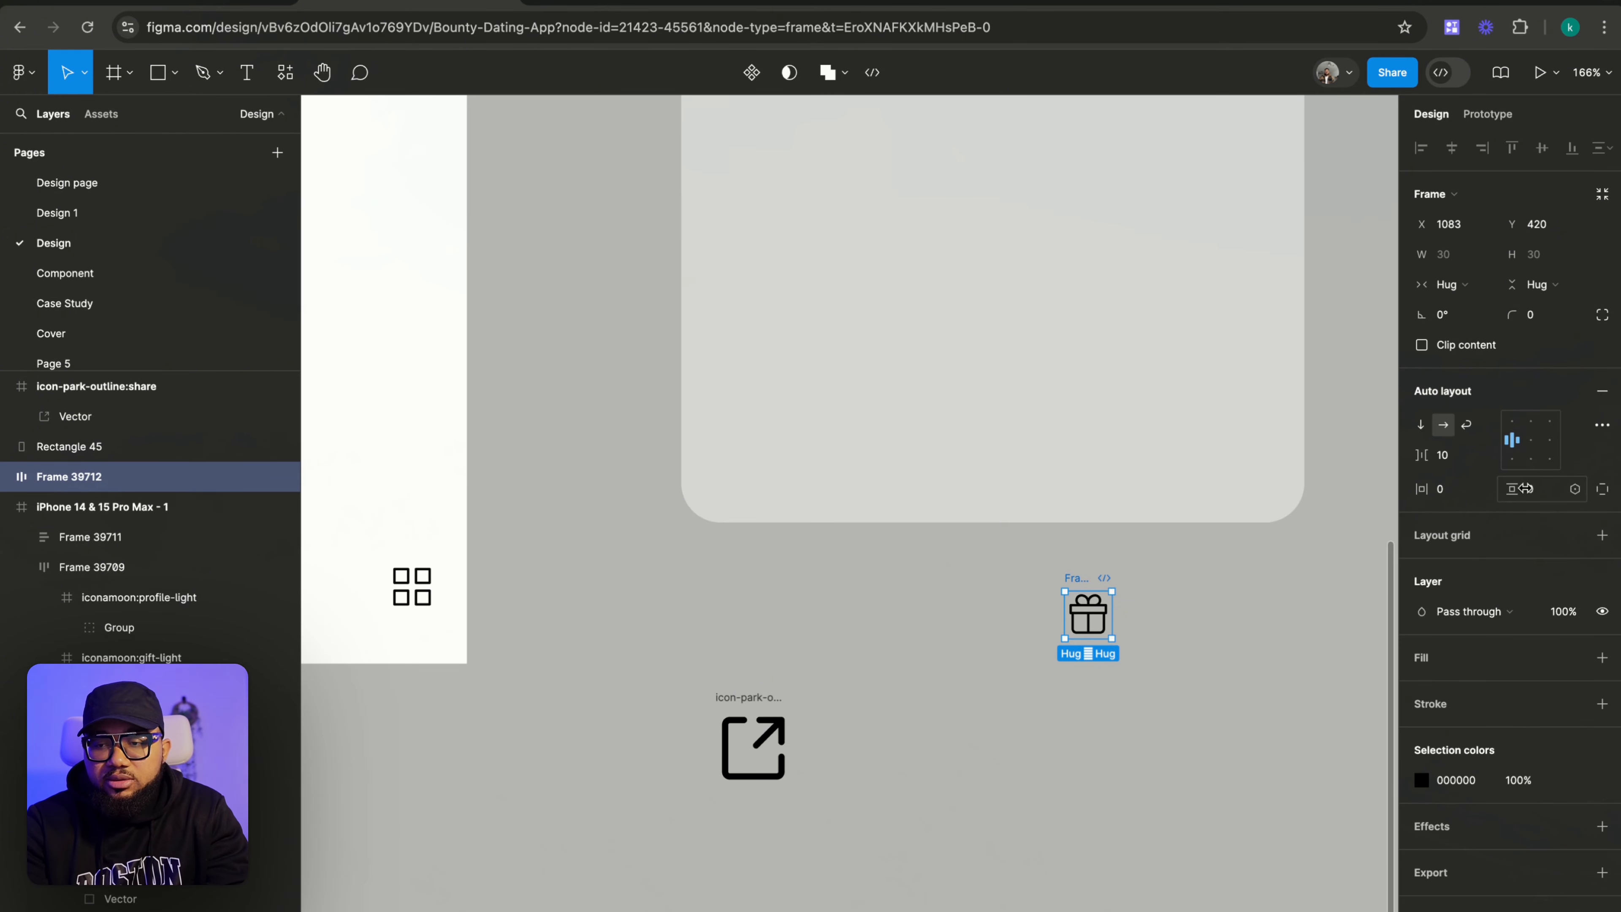
{"action": "left_click", "coordinate": [1542, 492]}
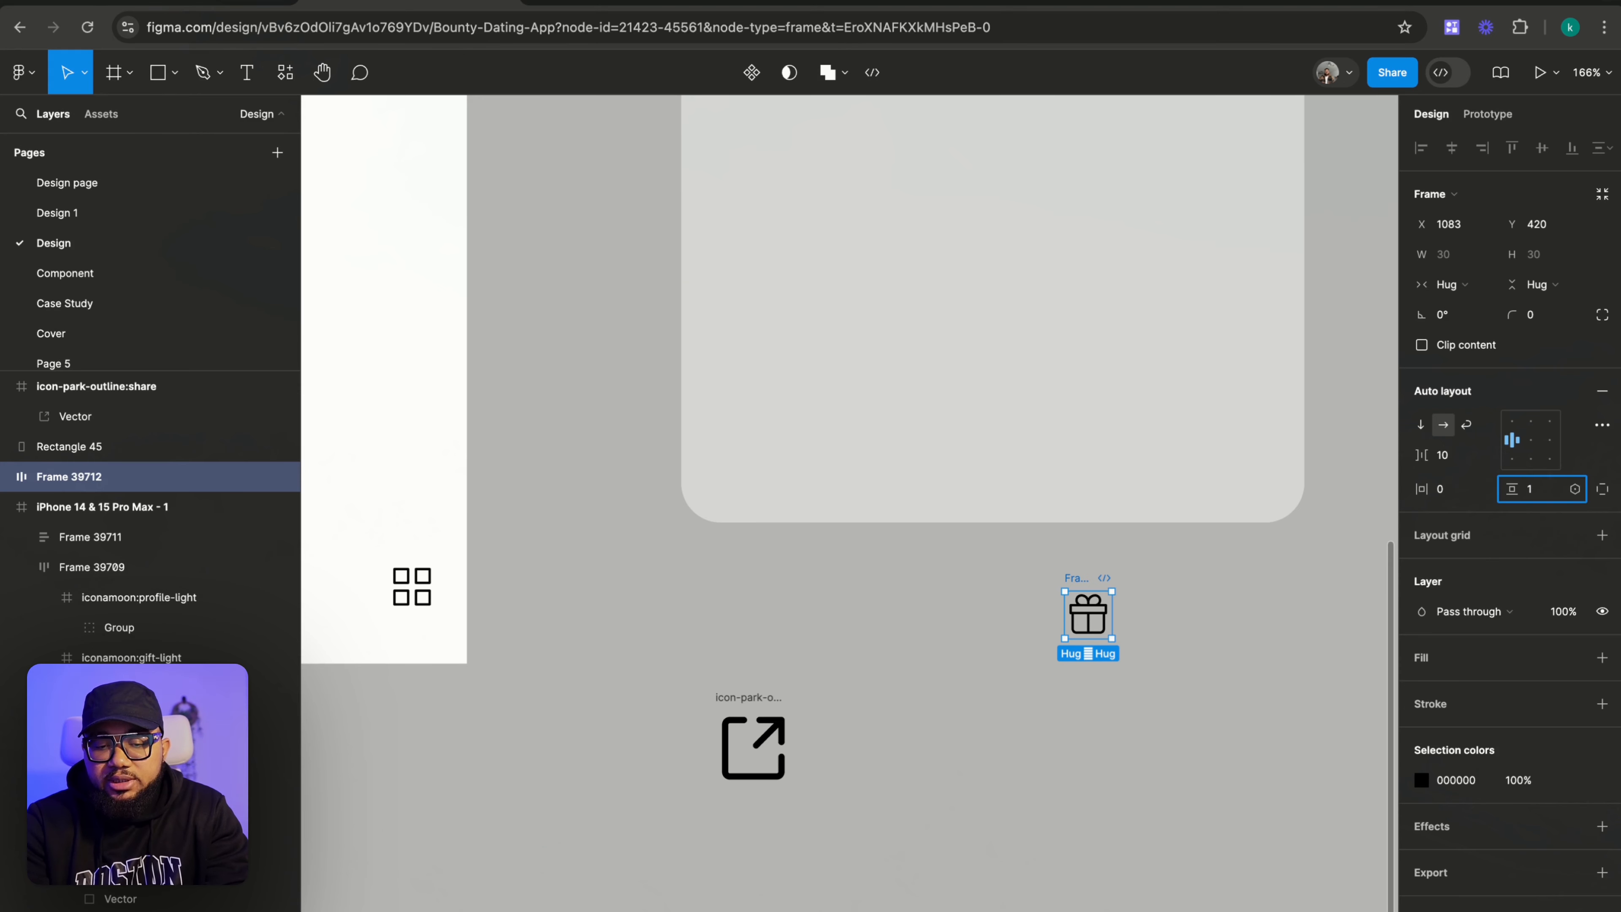
{"action": "type", "text": "15"}
{"action": "left_click", "coordinate": [1449, 491]}
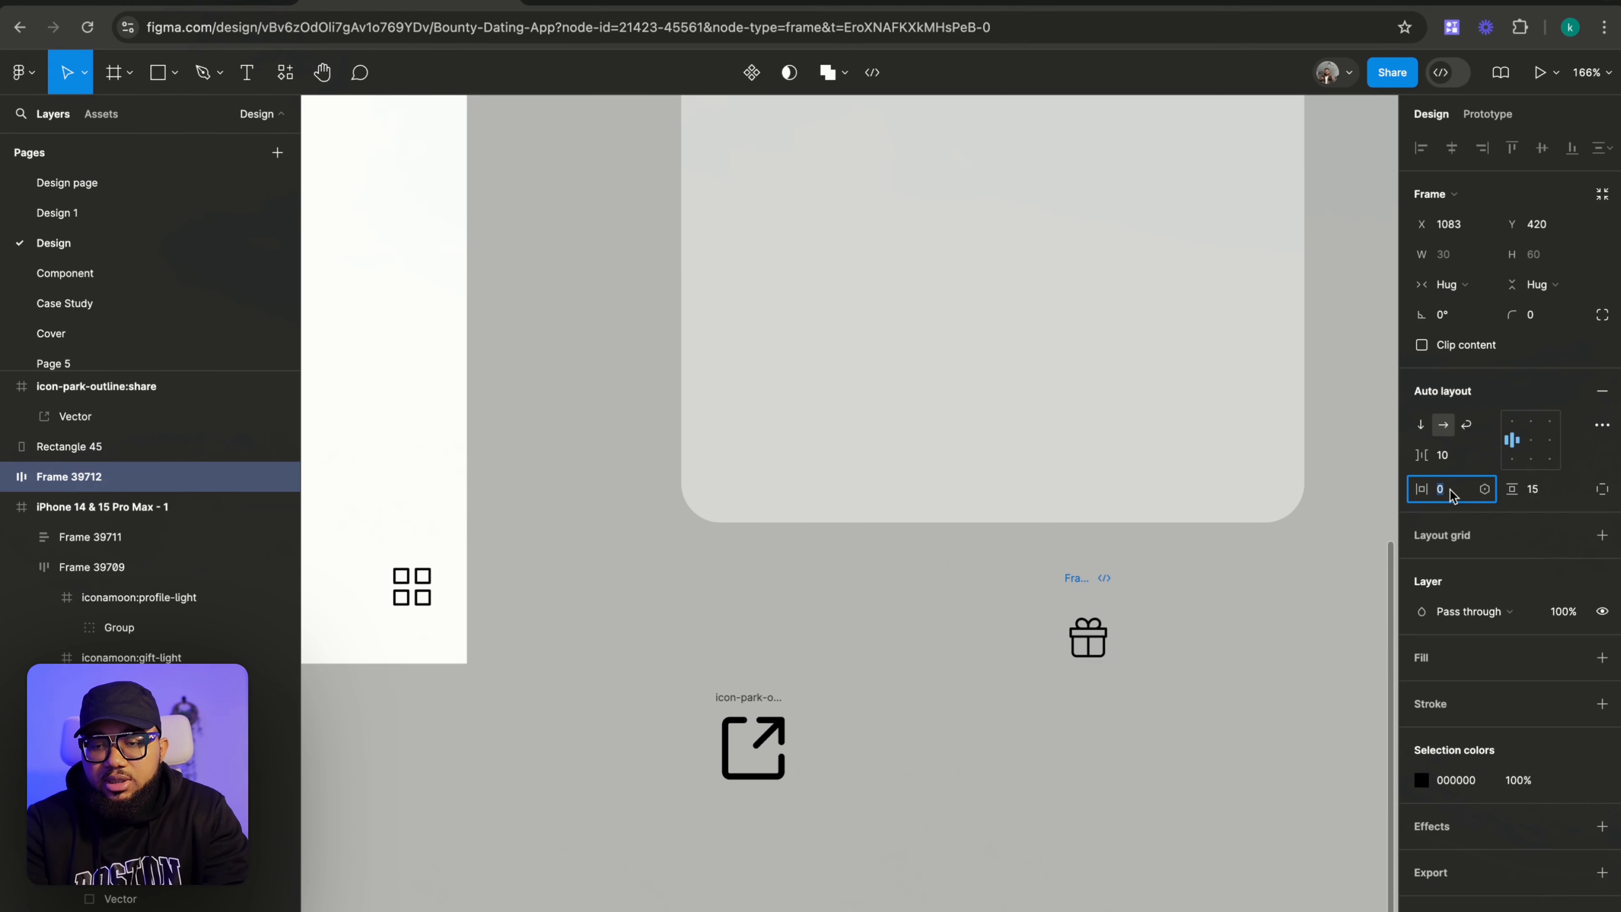
{"action": "type", "text": "15"}
{"action": "key", "text": "Return"}
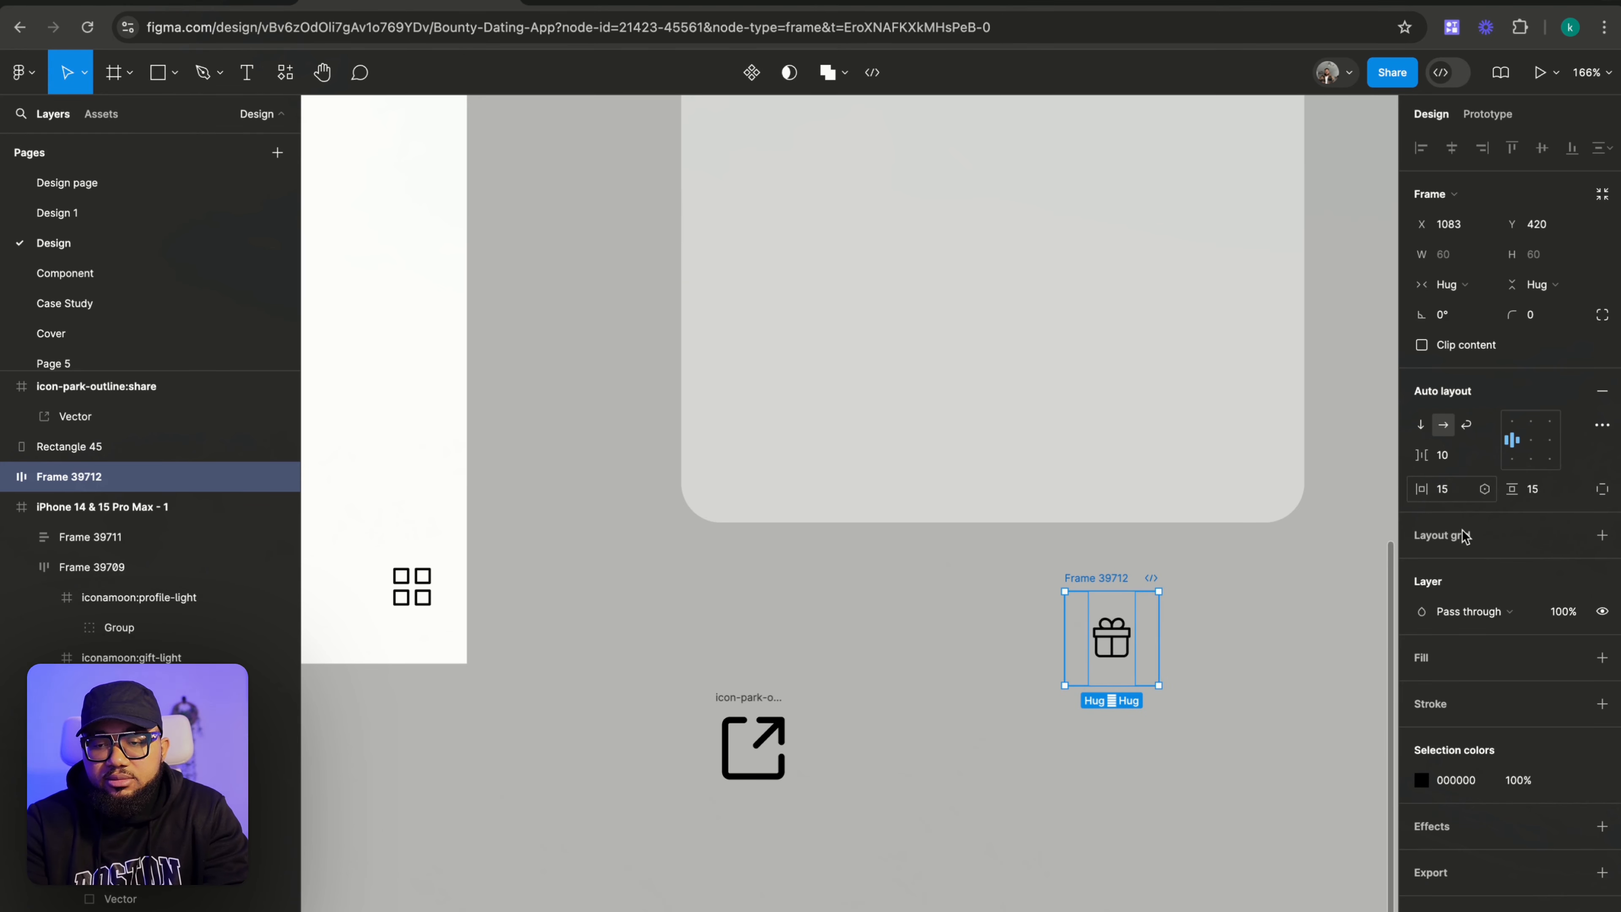
Fill the gift icon's frame with the Purple 1 library colour and recolour the icon White.
{"action": "left_click", "coordinate": [1573, 658]}
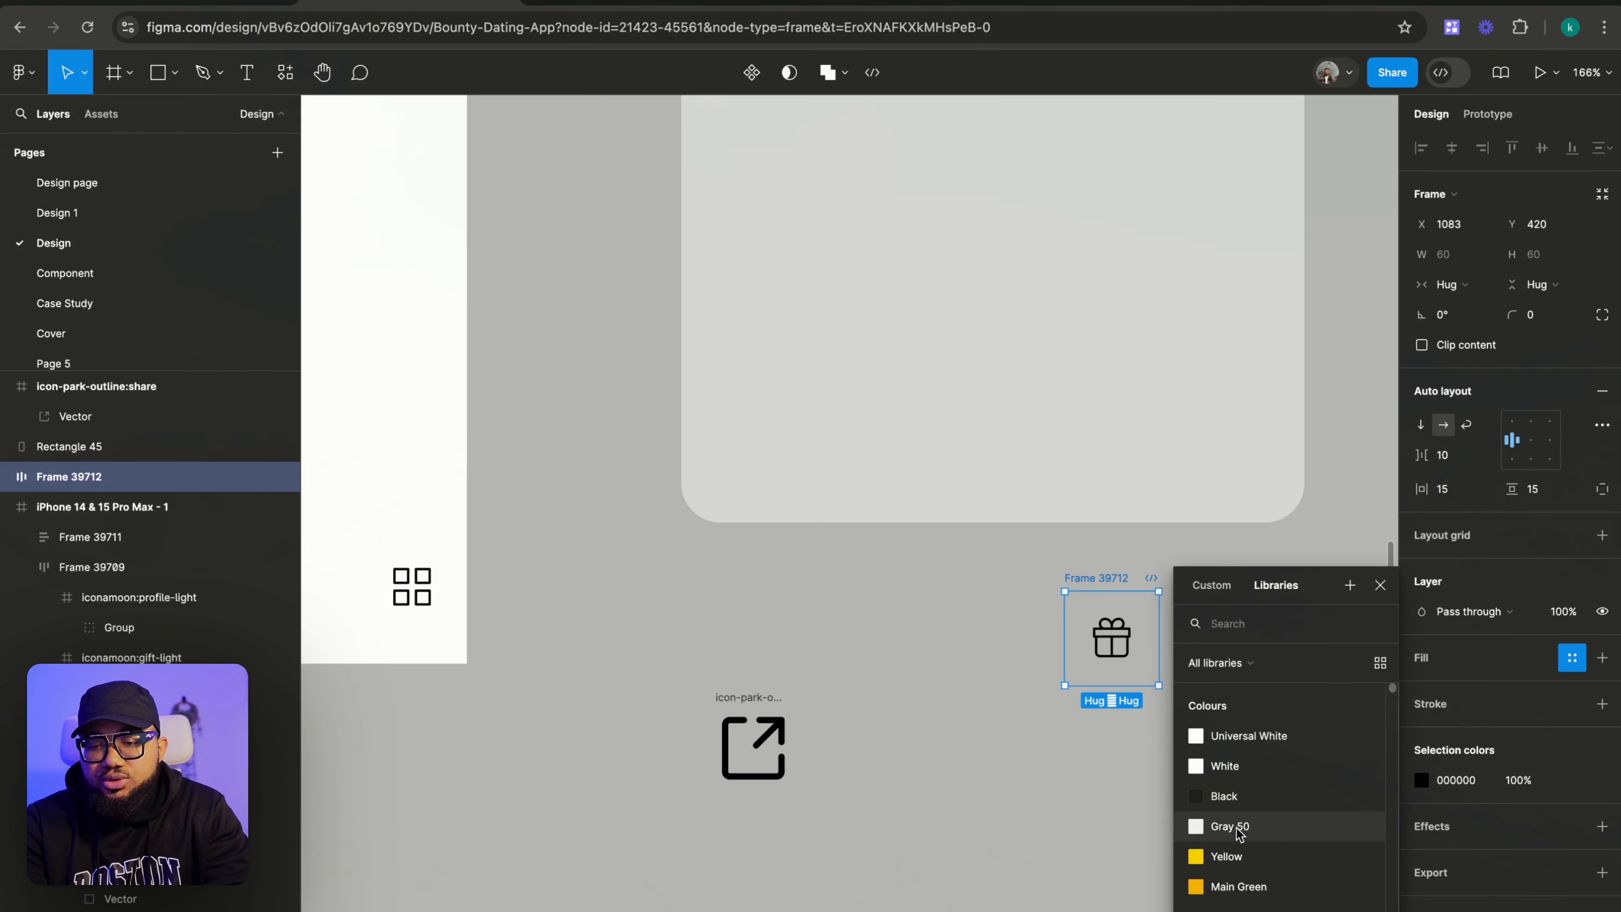
{"action": "scroll", "coordinate": [1238, 830], "scroll_direction": "down", "scroll_amount": 3}
{"action": "left_click", "coordinate": [1239, 883]}
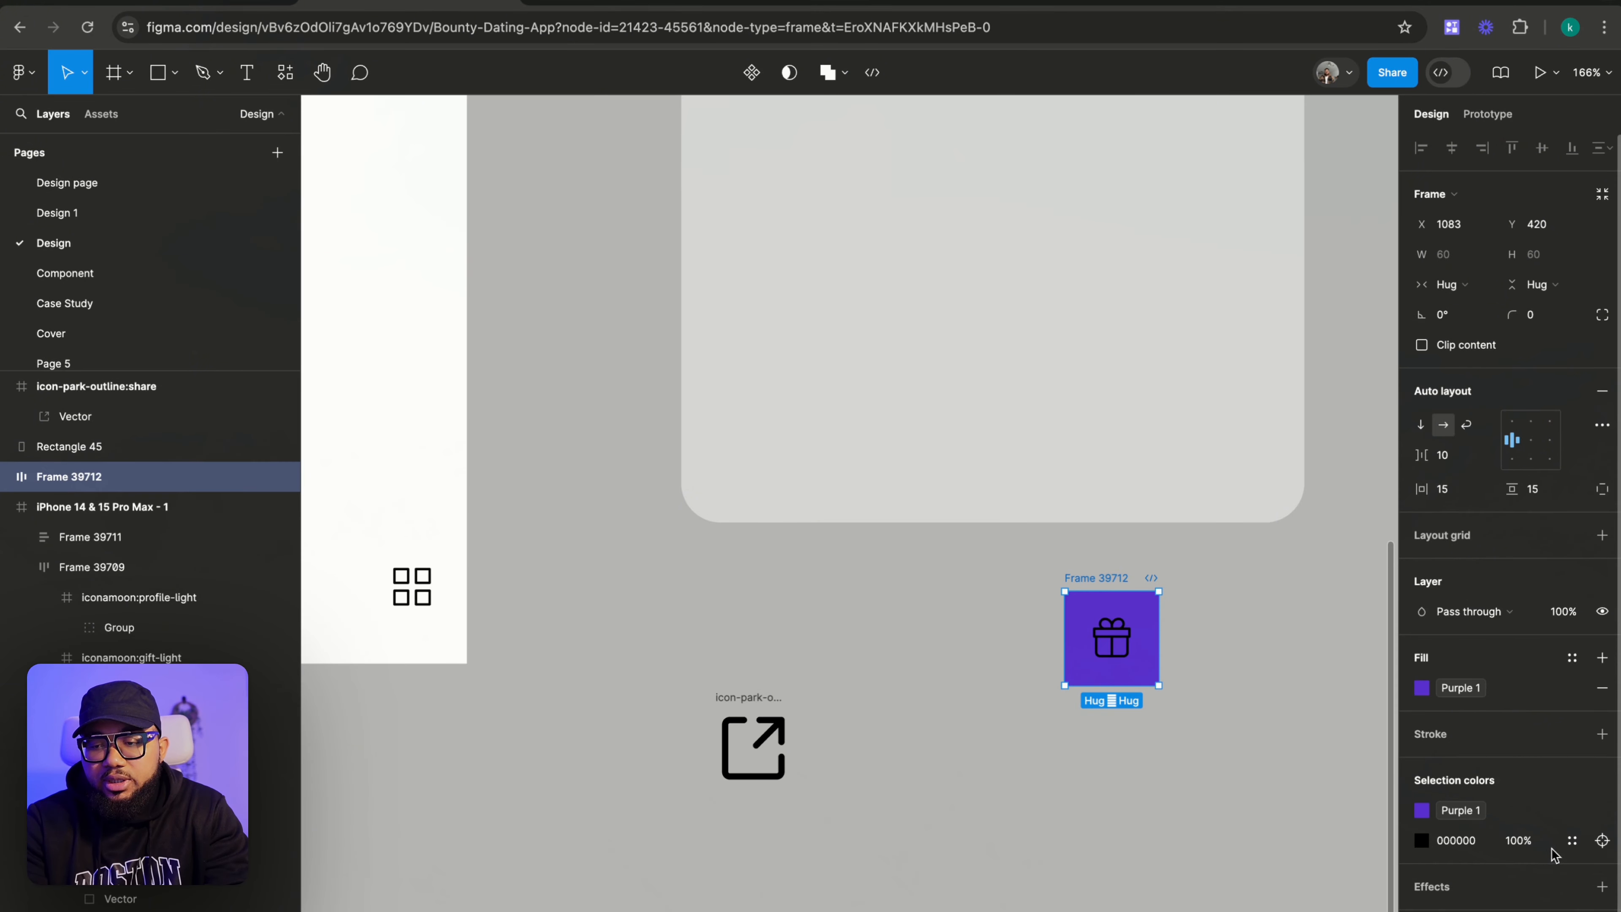
{"action": "left_click", "coordinate": [1572, 840]}
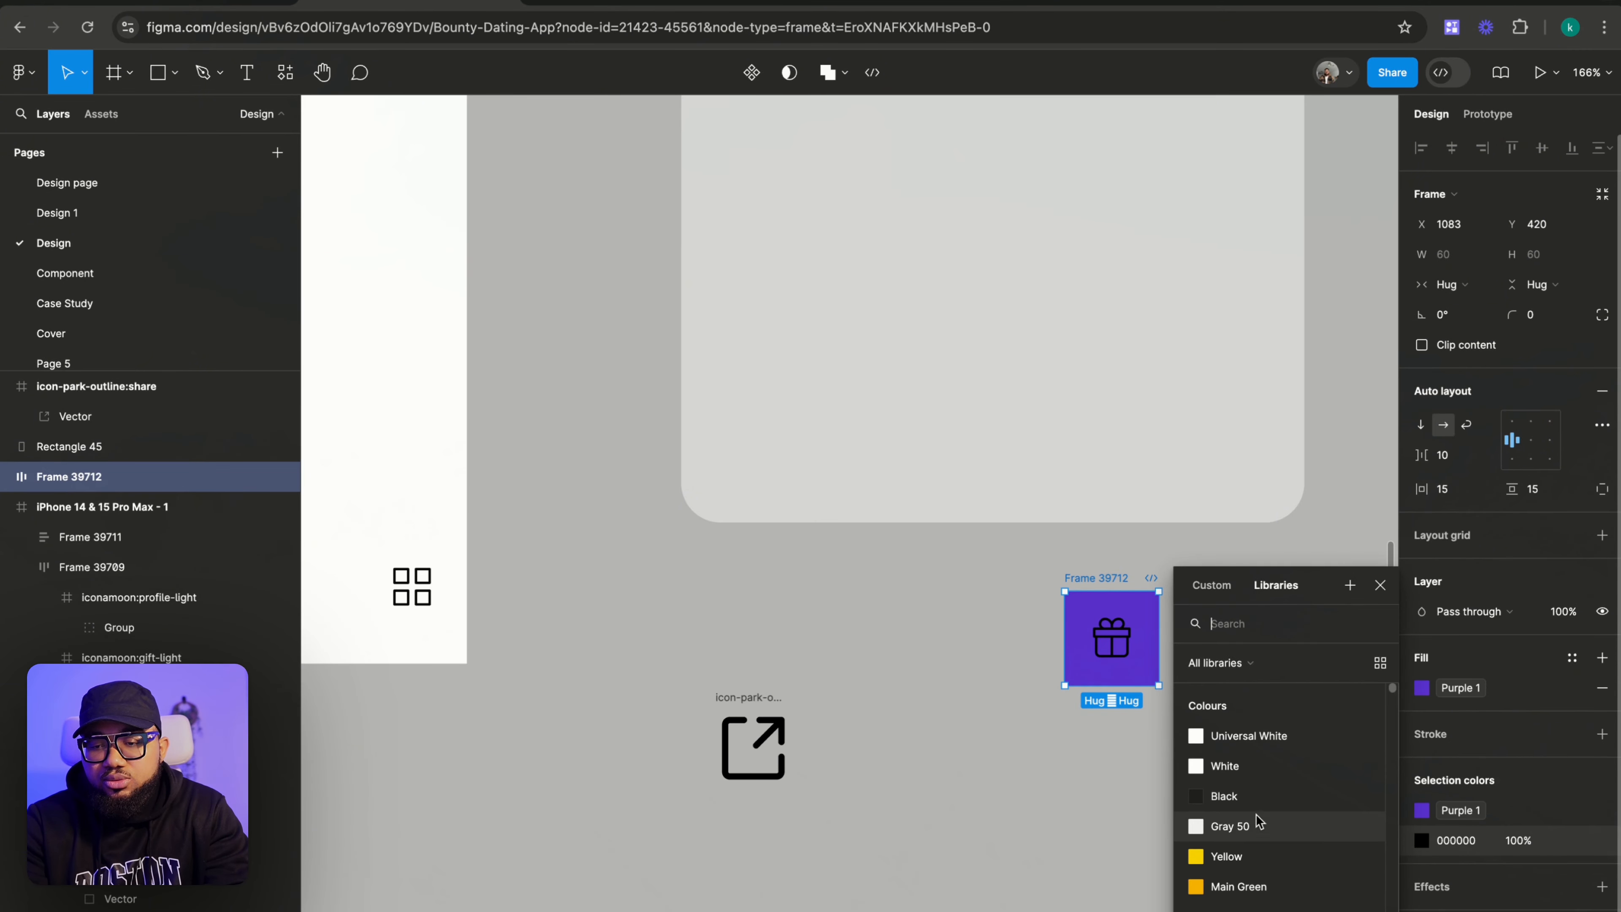
{"action": "left_click", "coordinate": [1256, 767]}
{"action": "left_click", "coordinate": [1056, 782]}
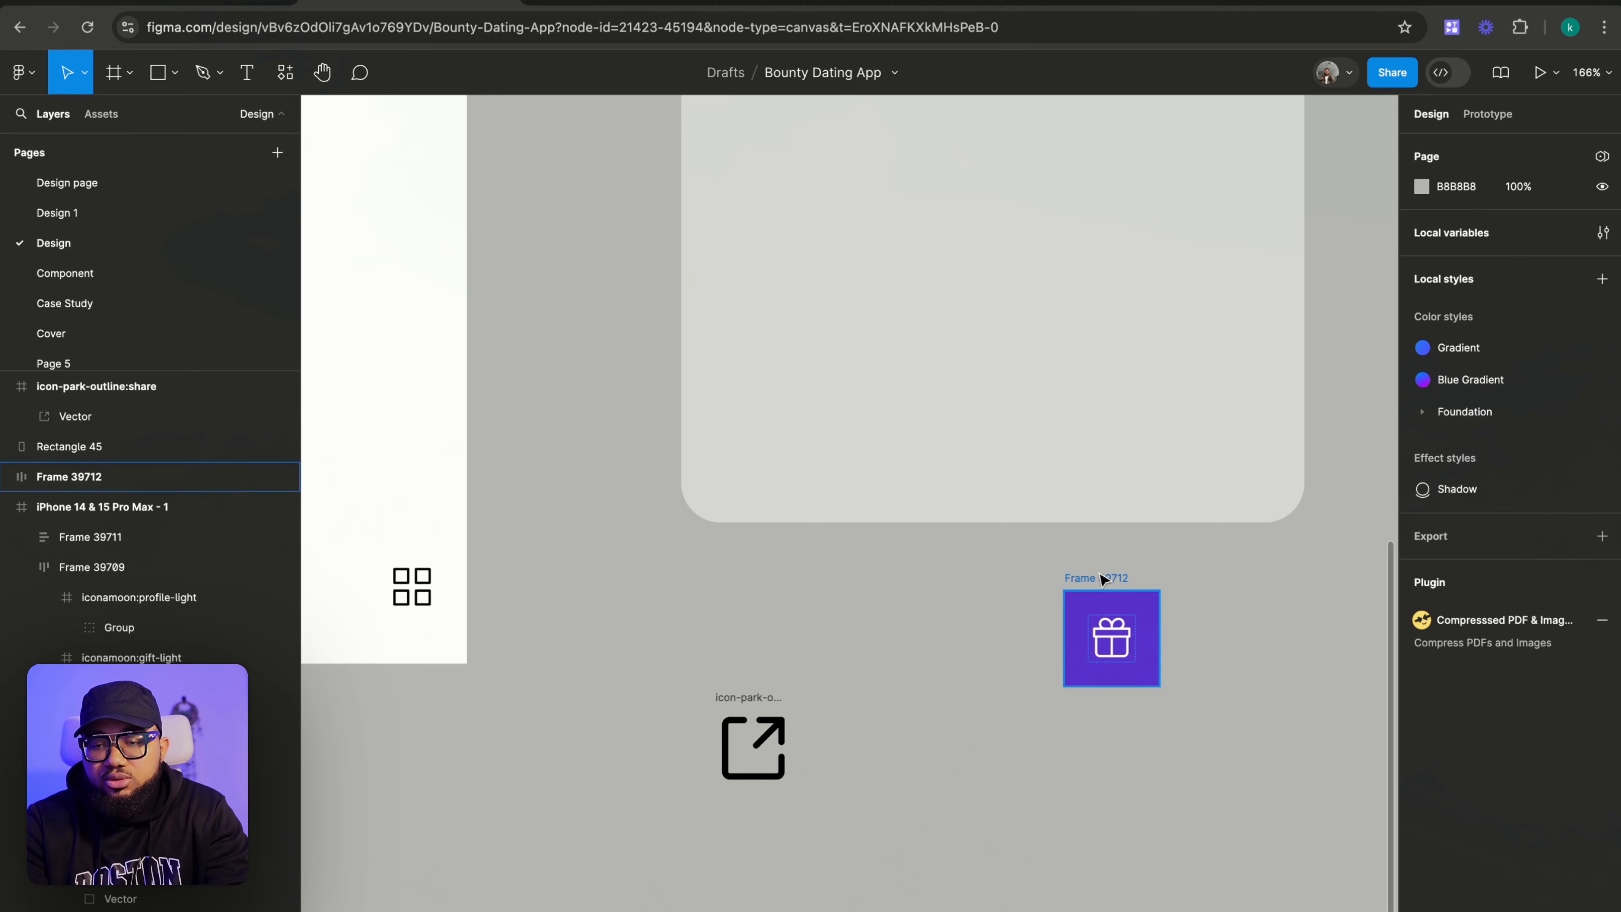
Round the purple gift button into a circle with a corner radius of 60.
{"action": "left_click", "coordinate": [1102, 579]}
{"action": "left_click", "coordinate": [1539, 316]}
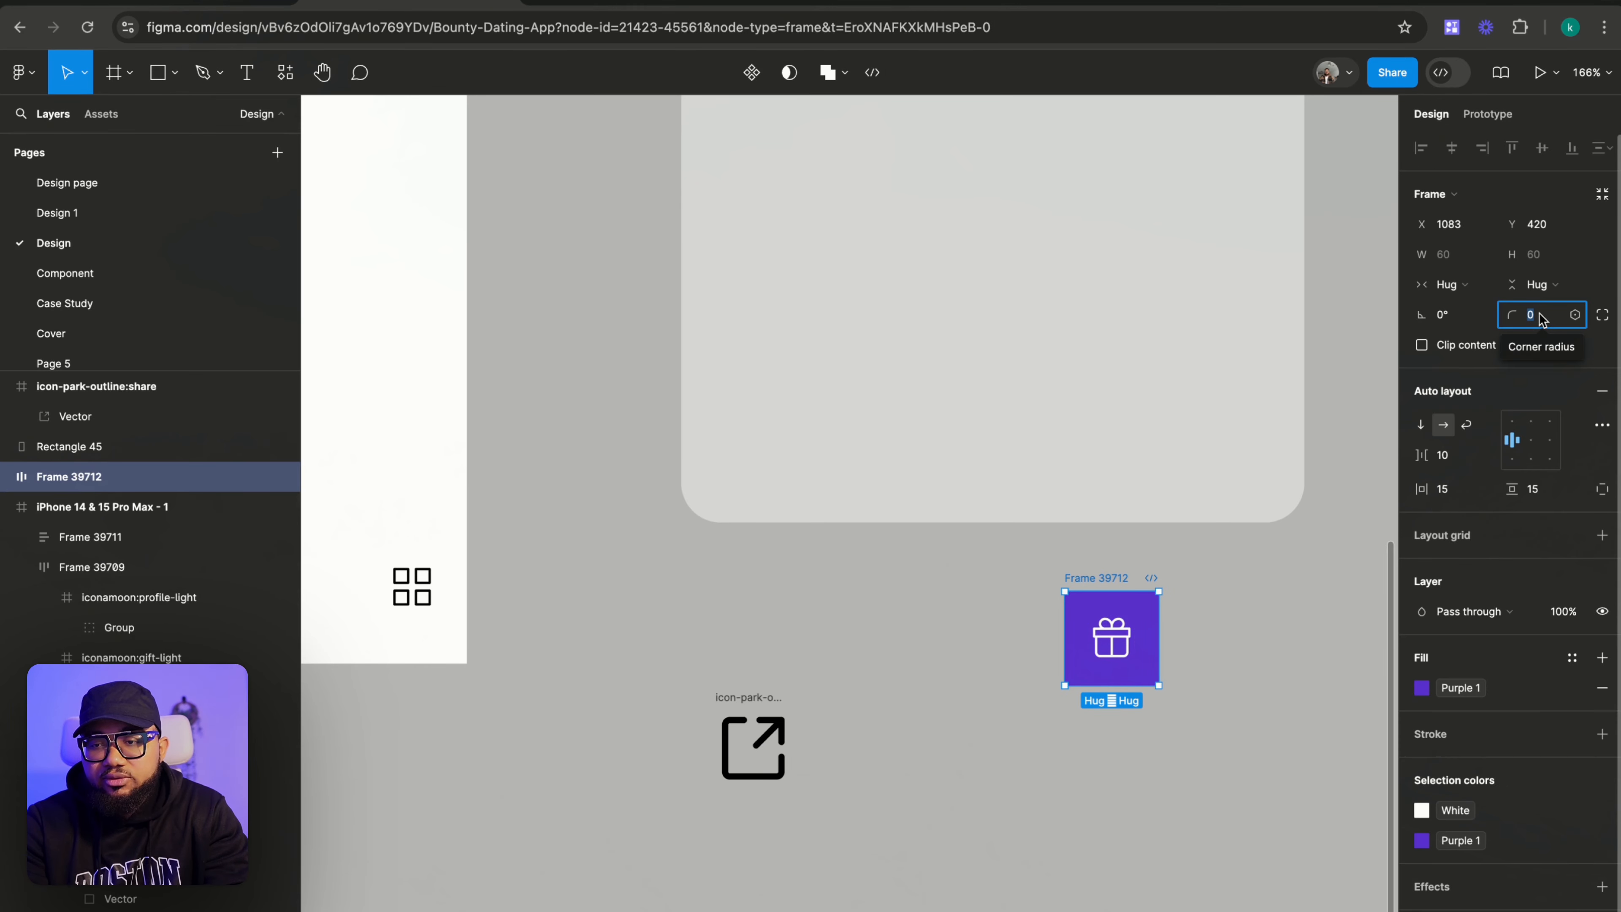
{"action": "type", "text": "60"}
{"action": "key", "text": "Return"}
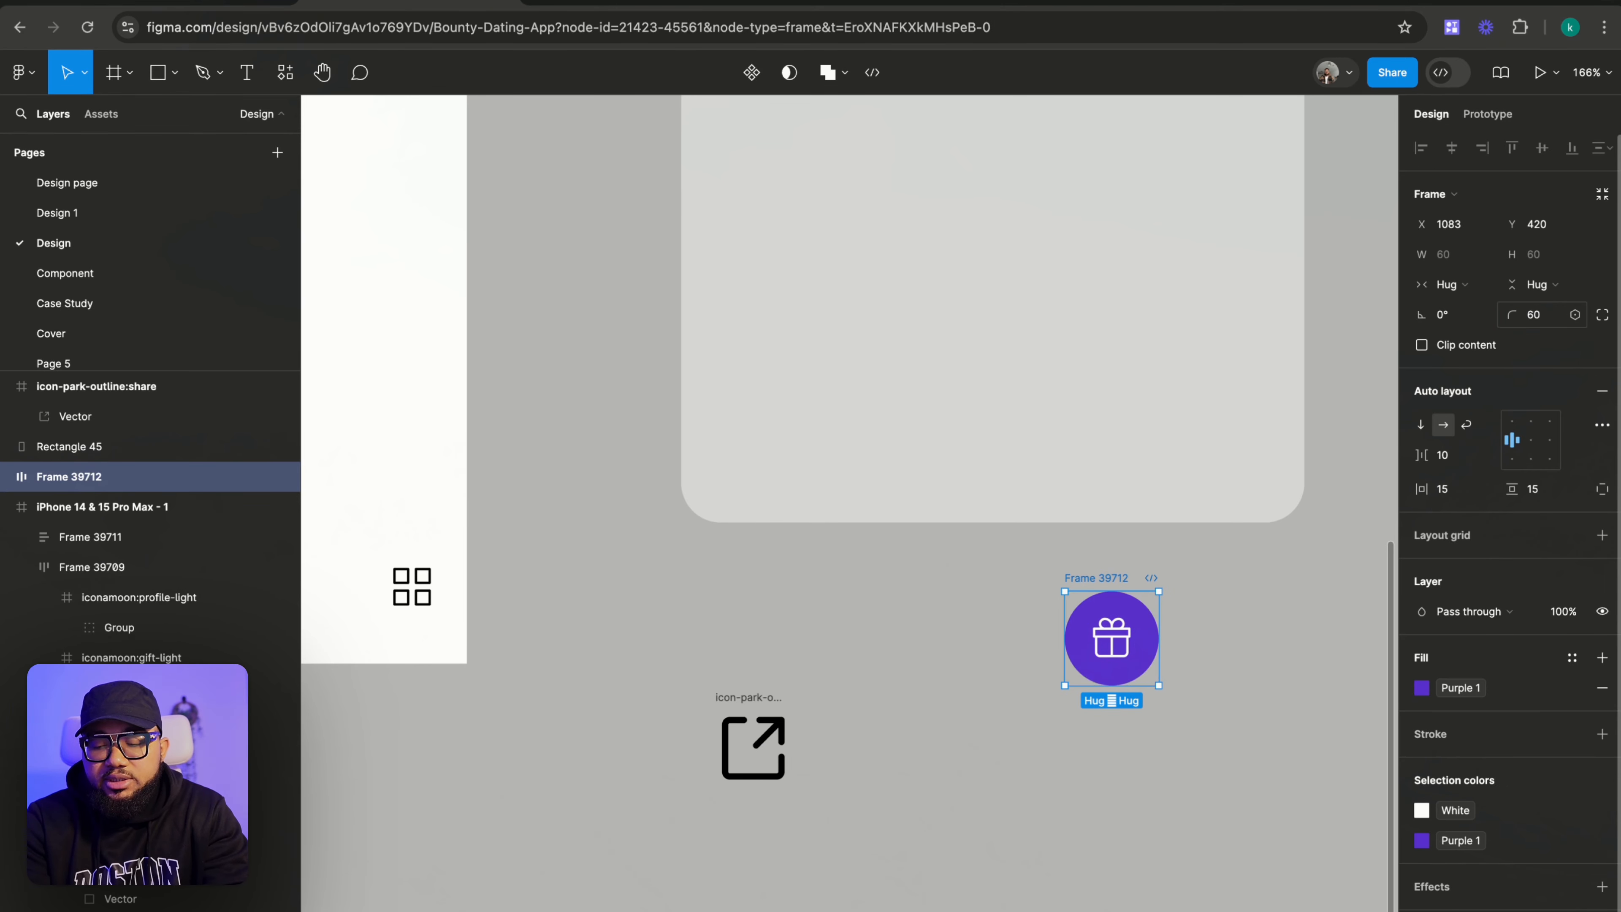
{"action": "left_click", "coordinate": [981, 818]}
{"action": "scroll", "coordinate": [1022, 766], "scroll_direction": "up", "scroll_amount": 3}
{"action": "scroll", "coordinate": [1021, 766], "scroll_direction": "right", "scroll_amount": 2}
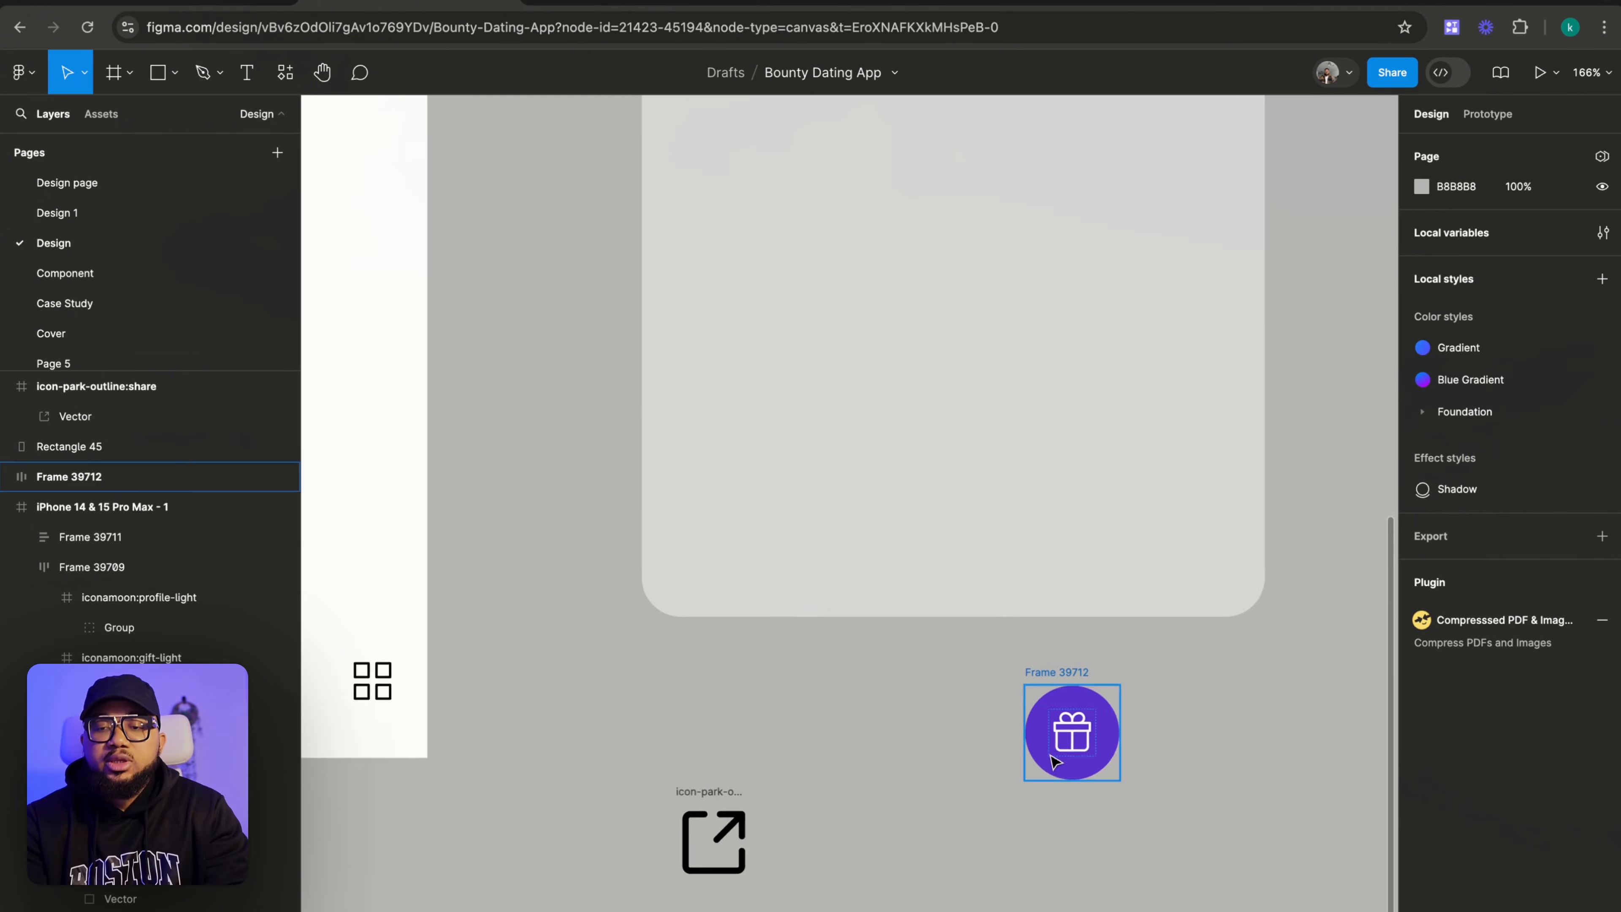
Bring the purple gift button in front of the grey rectangle, then place it just below the rectangle's lower-right corner.
{"action": "left_click", "coordinate": [1047, 686]}
{"action": "scroll", "coordinate": [1084, 709], "scroll_direction": "down", "scroll_amount": 5}
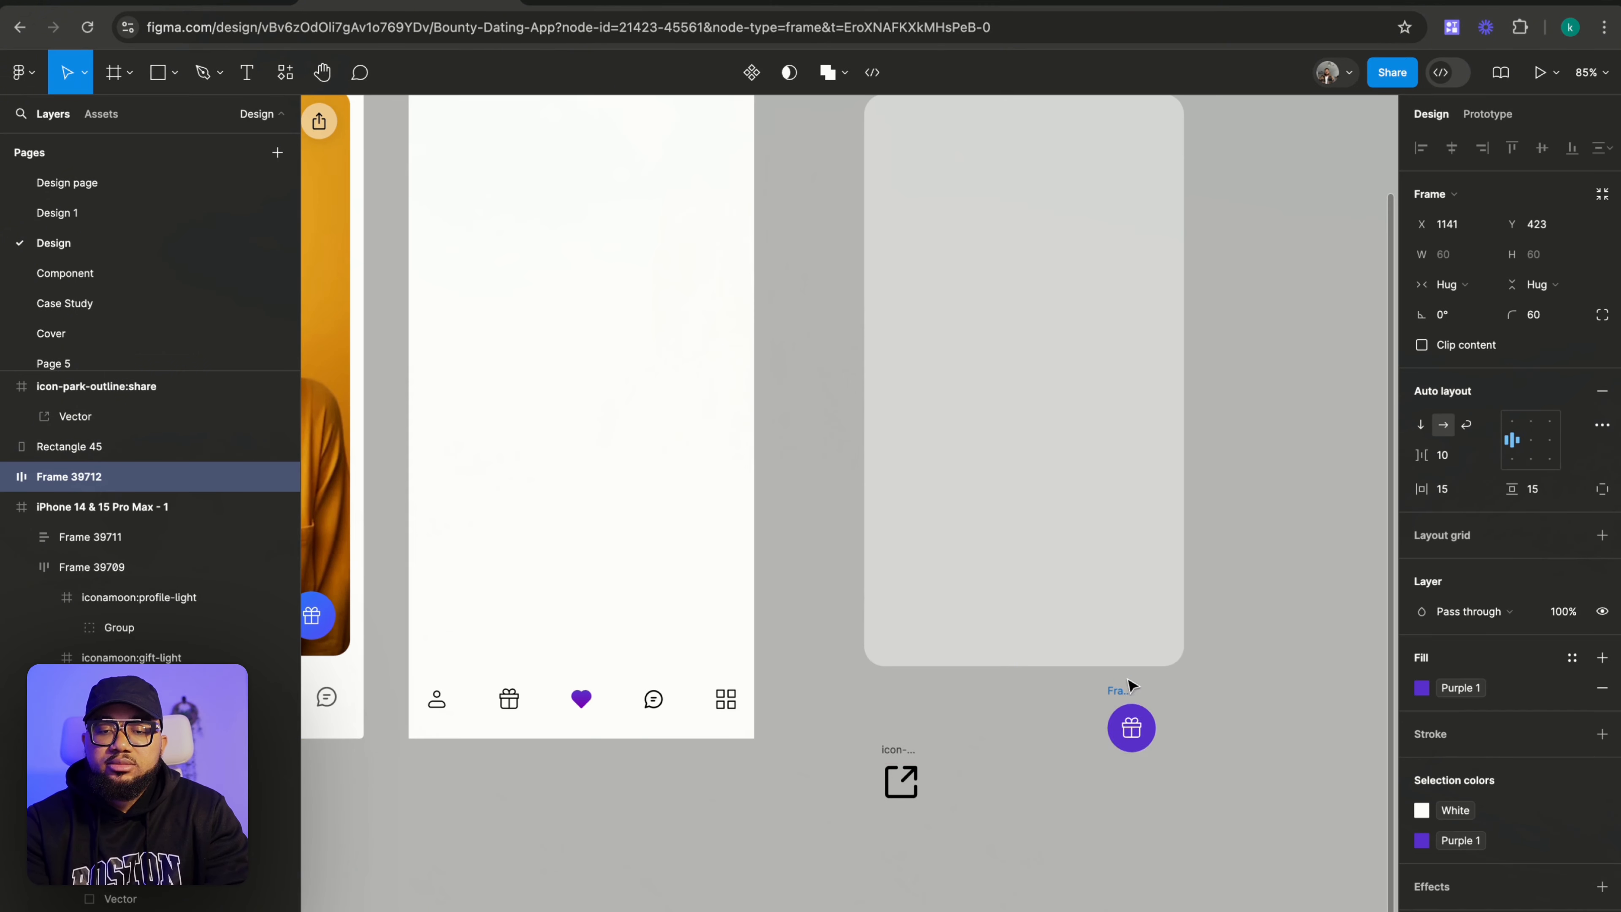
{"action": "left_click_drag", "start_coordinate": [1133, 683], "coordinate": [1136, 529]}
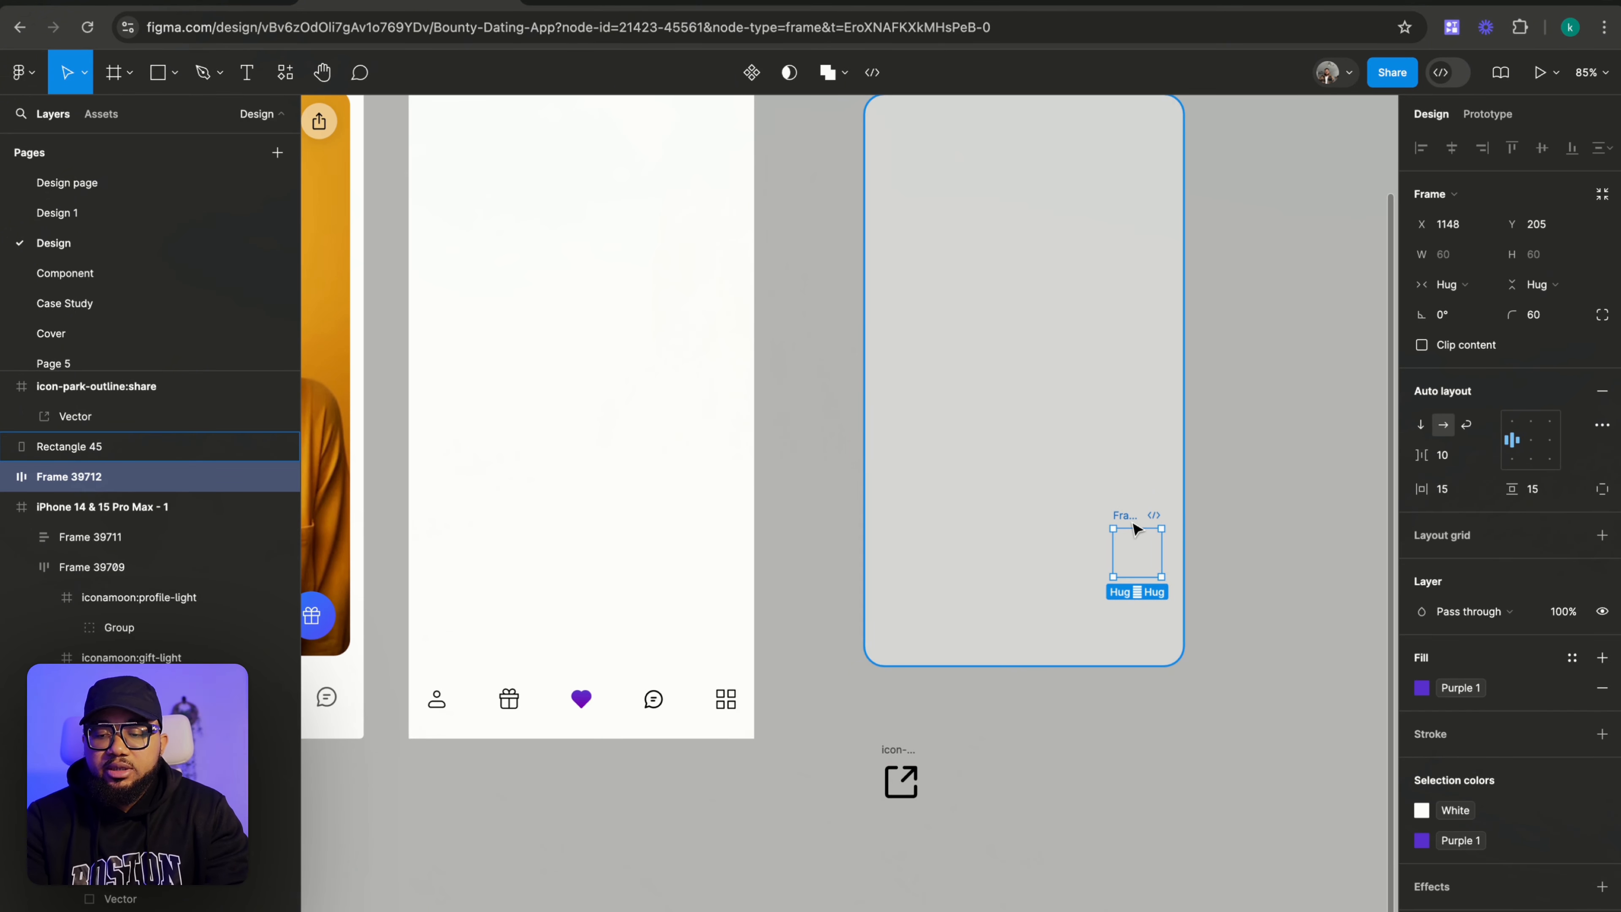
{"action": "key", "text": "super+alt+bracketright"}
{"action": "scroll", "coordinate": [1136, 533], "scroll_direction": "down", "scroll_amount": 3}
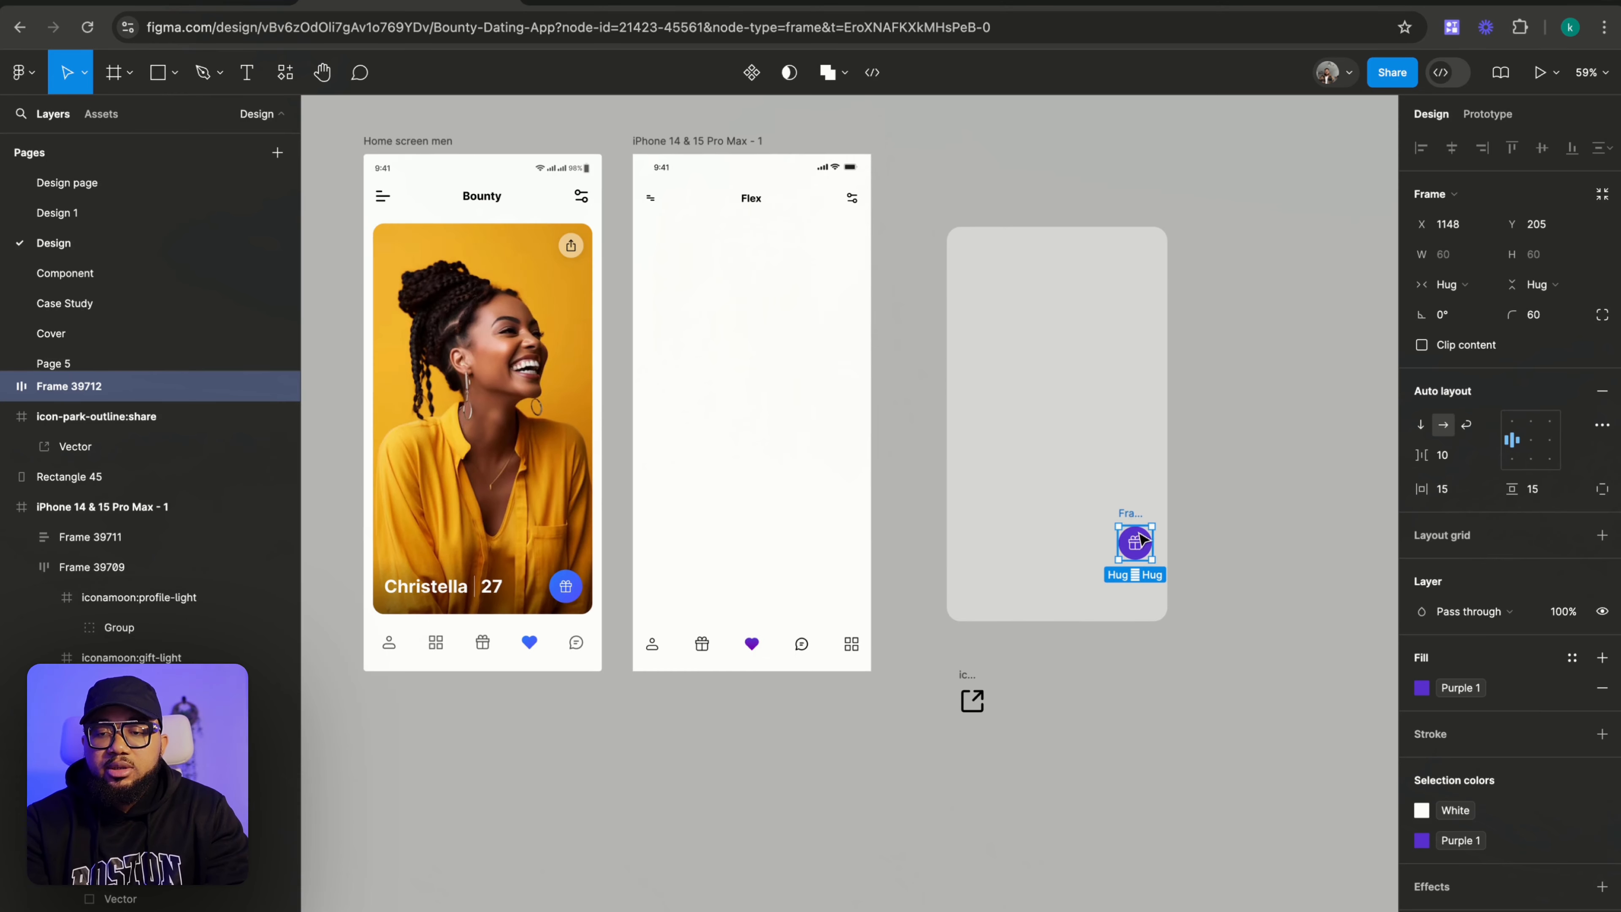
{"action": "left_click_drag", "start_coordinate": [1134, 521], "coordinate": [1127, 525]}
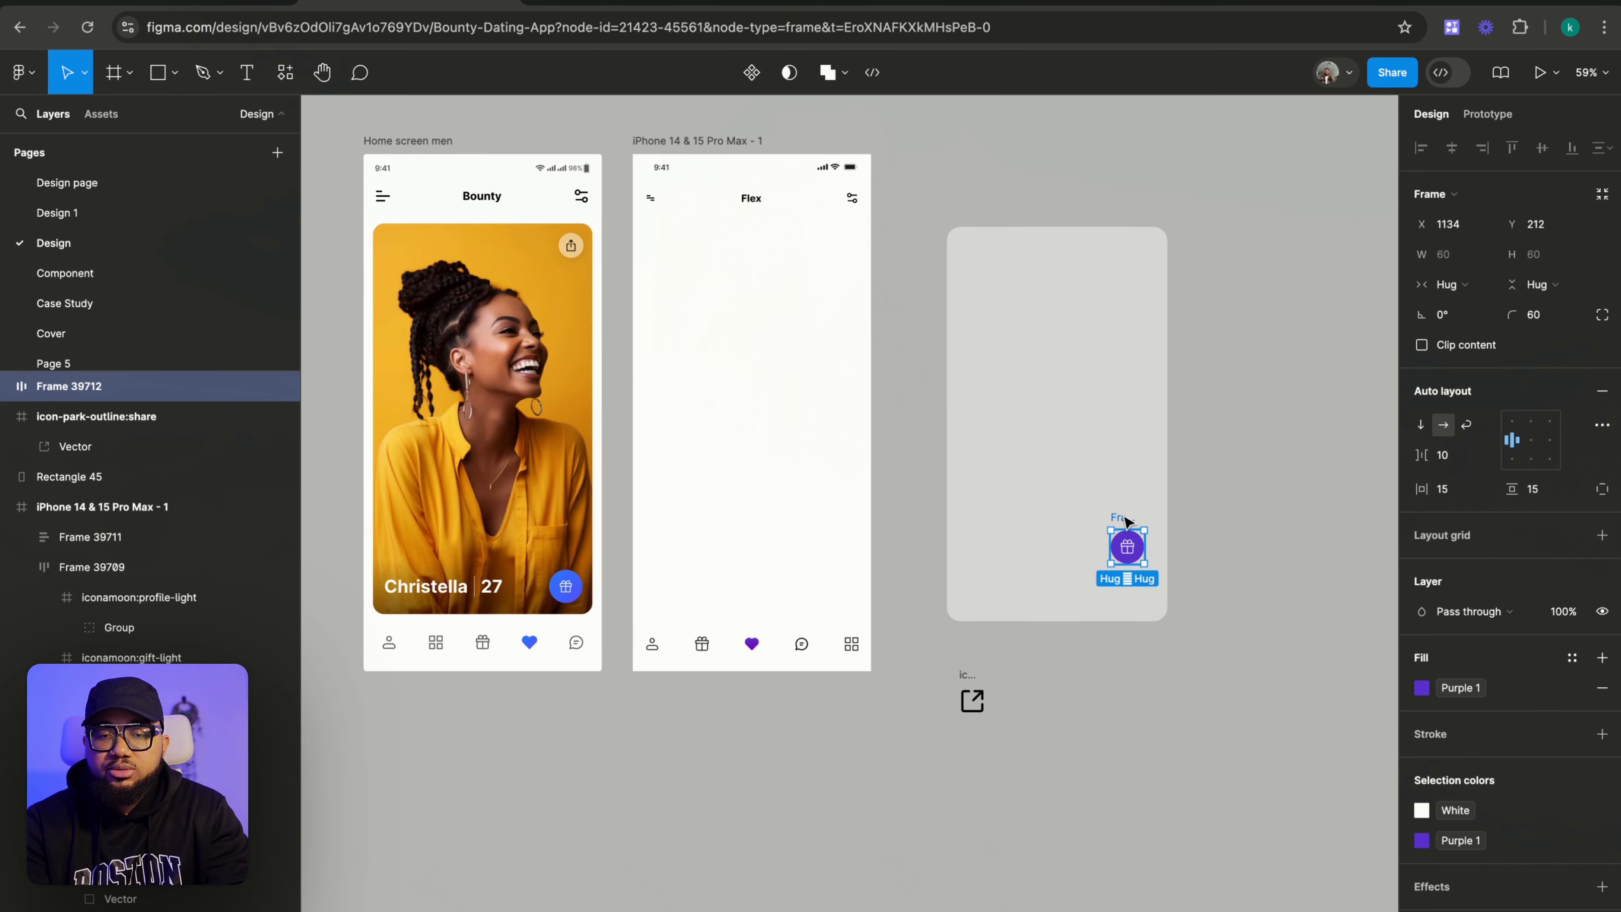
{"action": "left_click_drag", "start_coordinate": [1124, 518], "coordinate": [1132, 626]}
{"action": "scroll", "coordinate": [1096, 647], "scroll_direction": "up", "scroll_amount": 2}
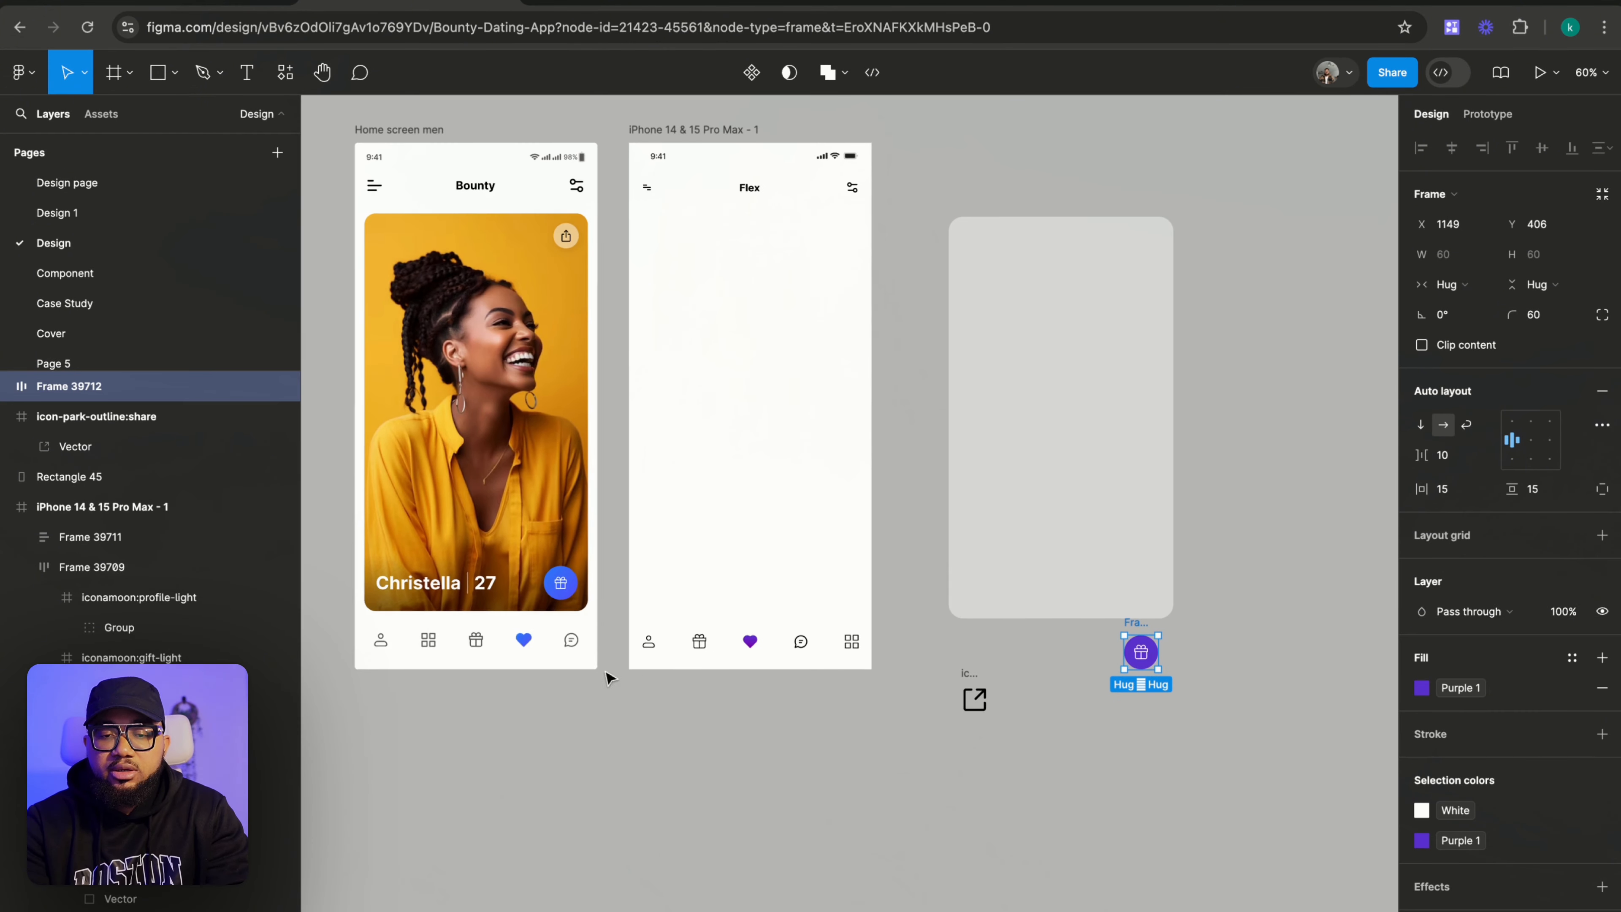
{"action": "scroll", "coordinate": [970, 697], "scroll_direction": "up", "scroll_amount": 1}
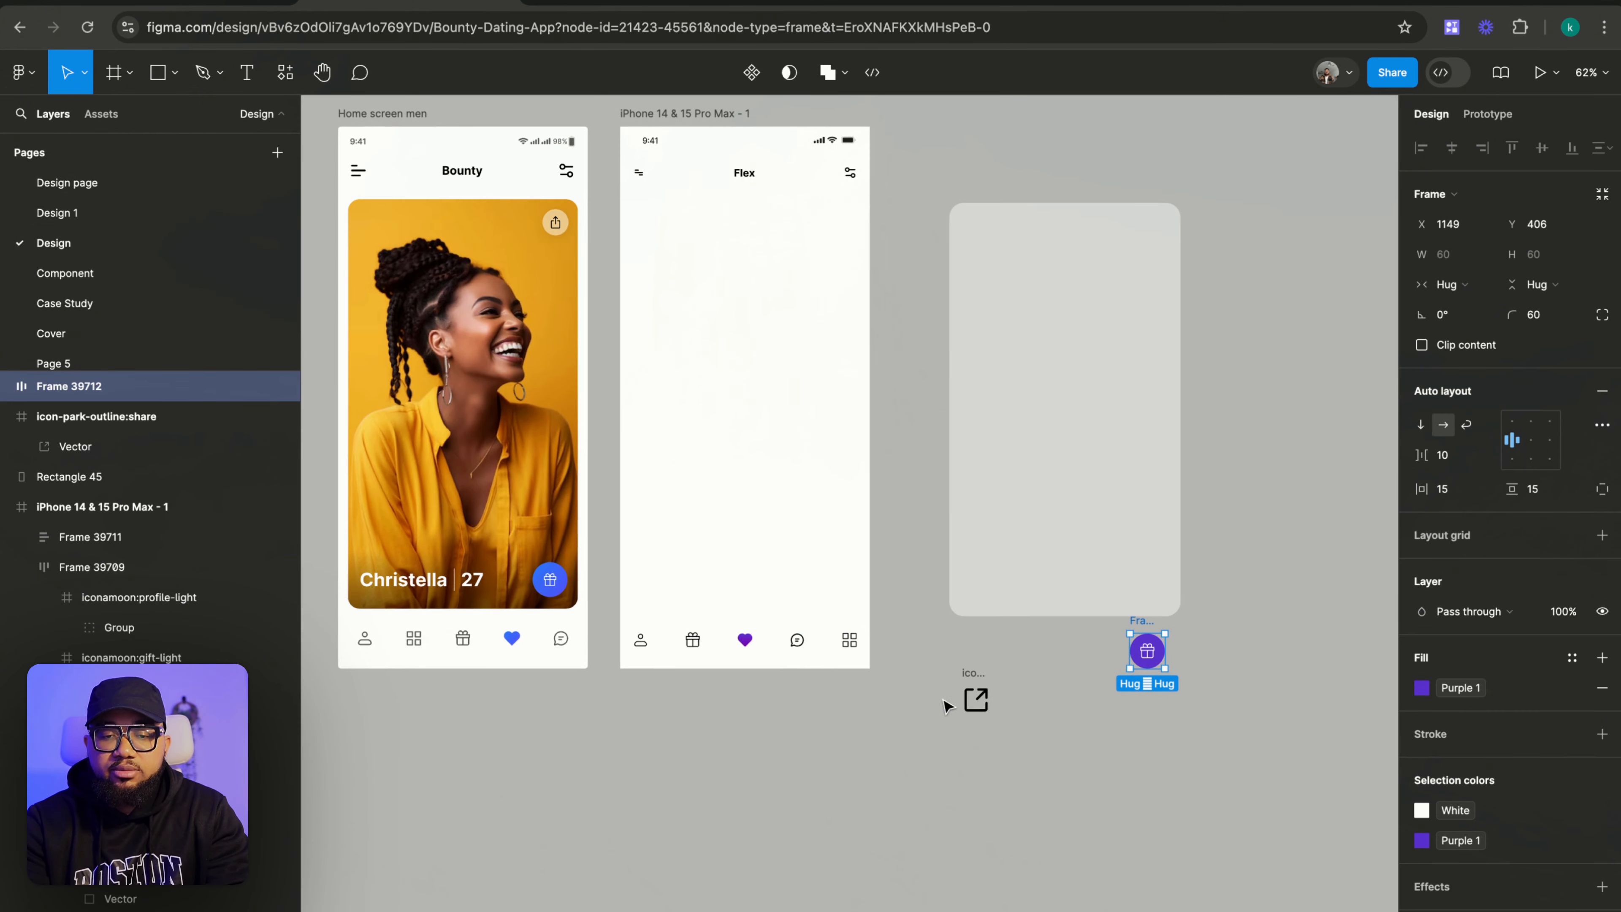
Move the share icon further down the canvas and add a text with the profile's first name followed by "| 24" below the rectangle.
{"action": "left_click_drag", "start_coordinate": [973, 688], "coordinate": [973, 779]}
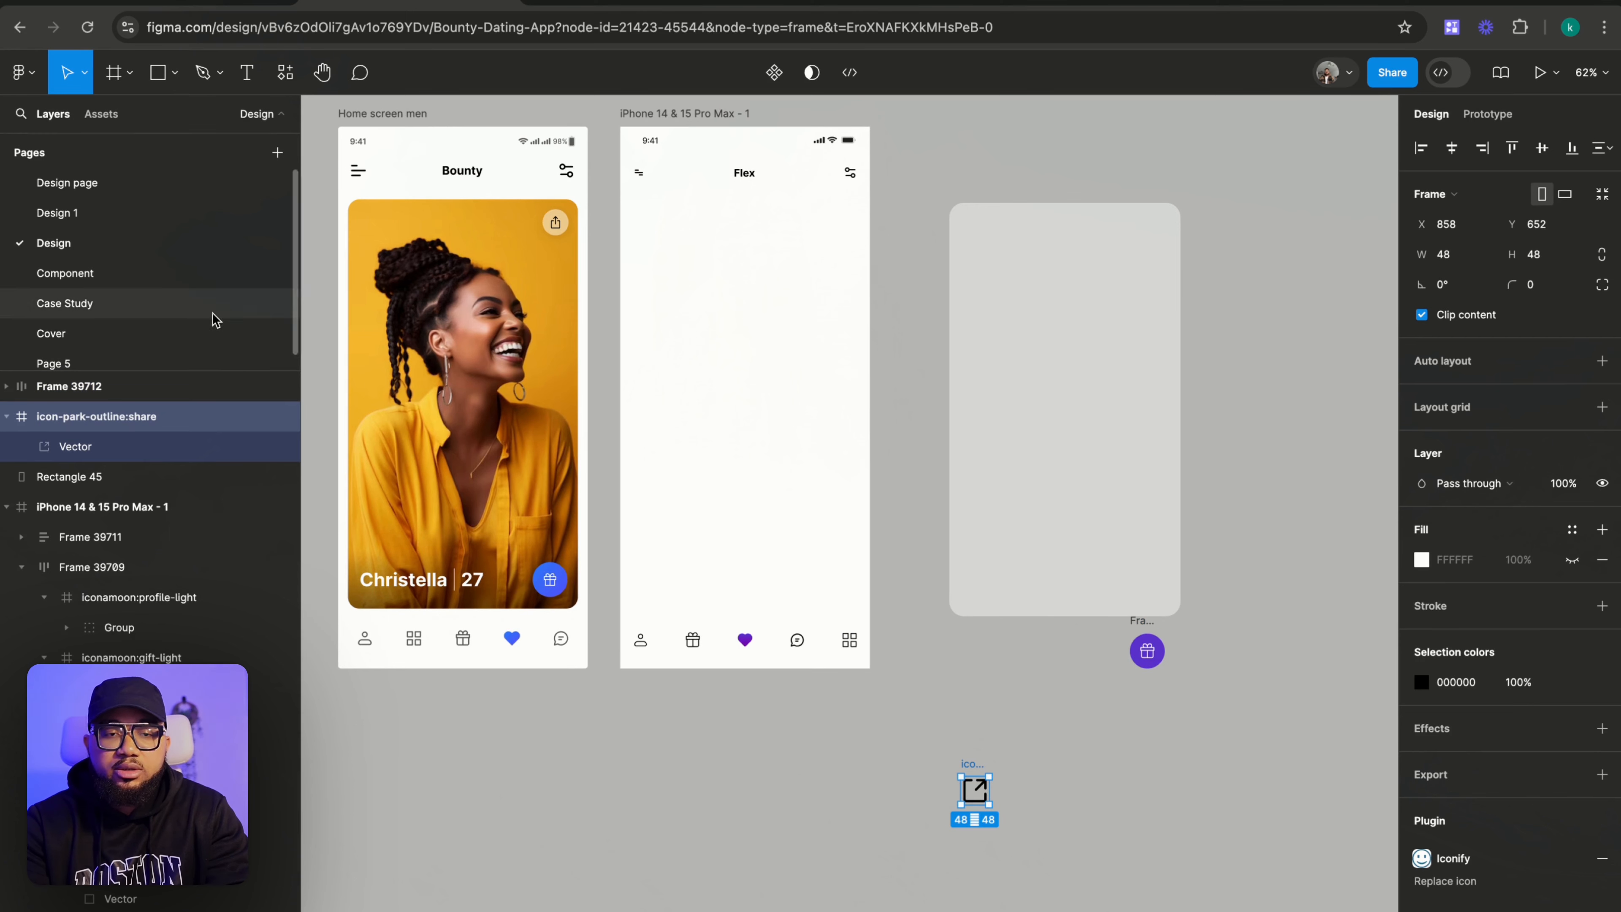
{"action": "left_click", "coordinate": [258, 75]}
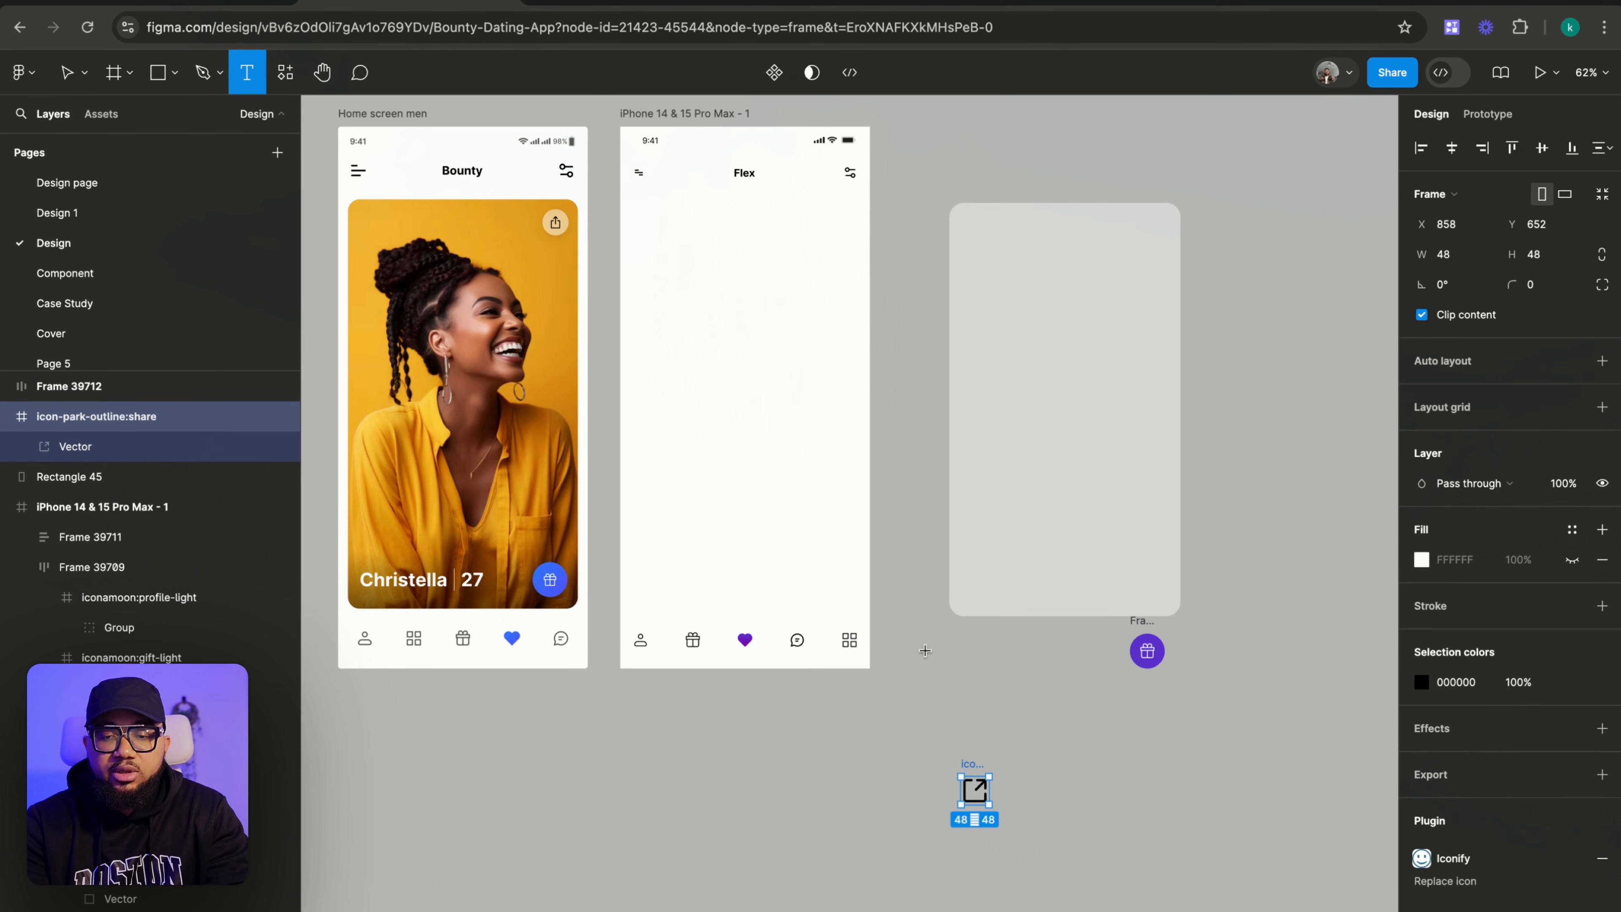
{"action": "left_click", "coordinate": [964, 643]}
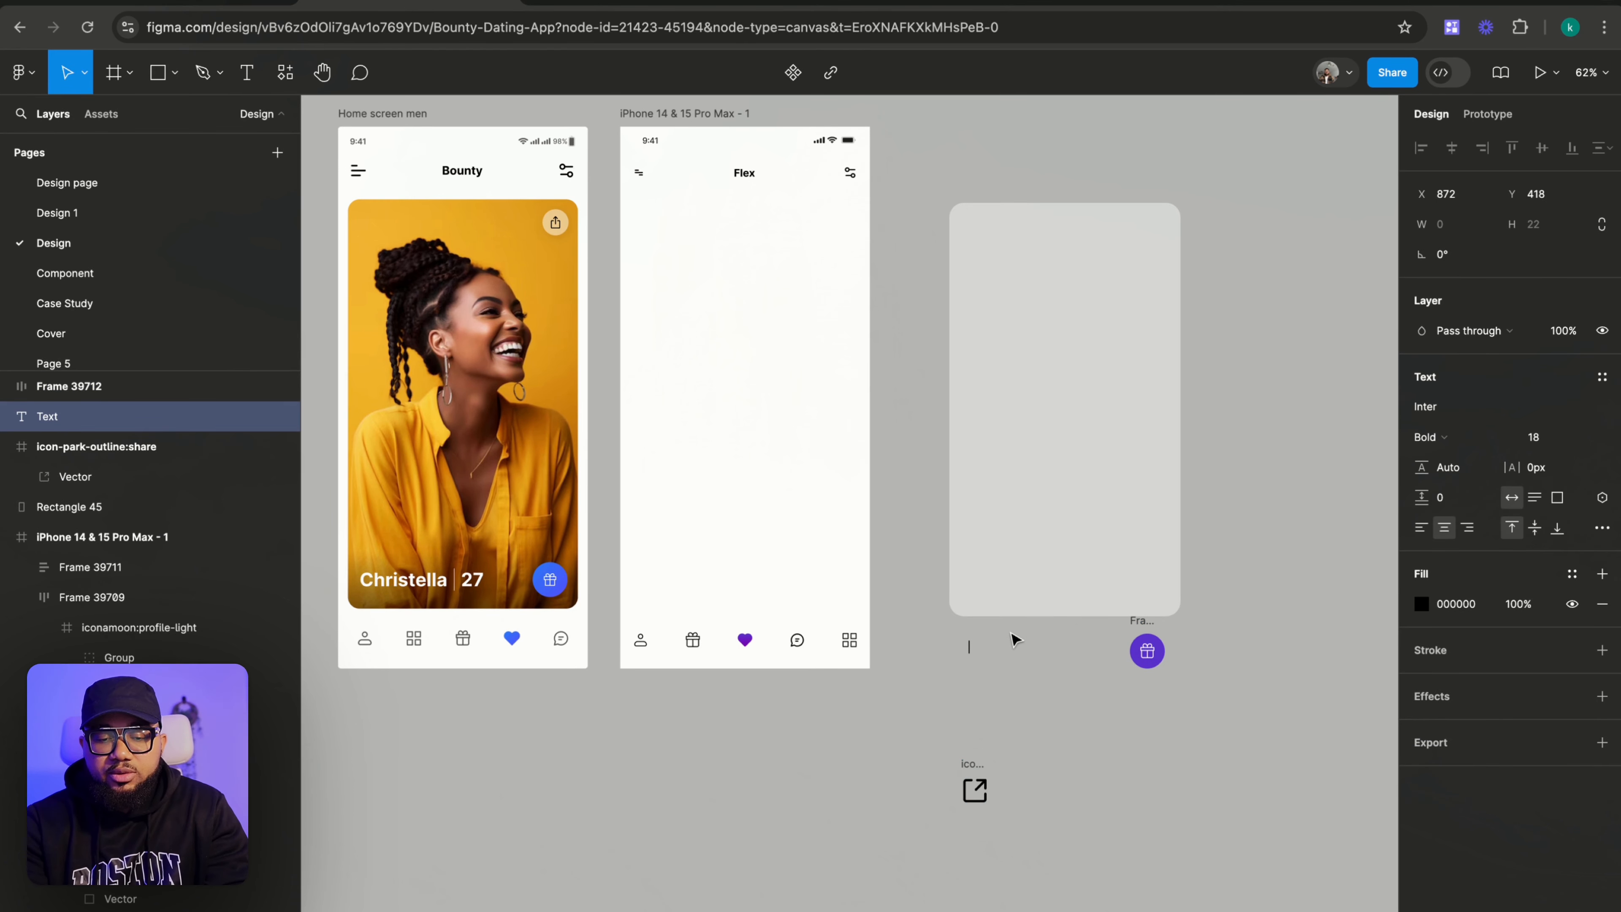
{"action": "type", "text": "Chr"}
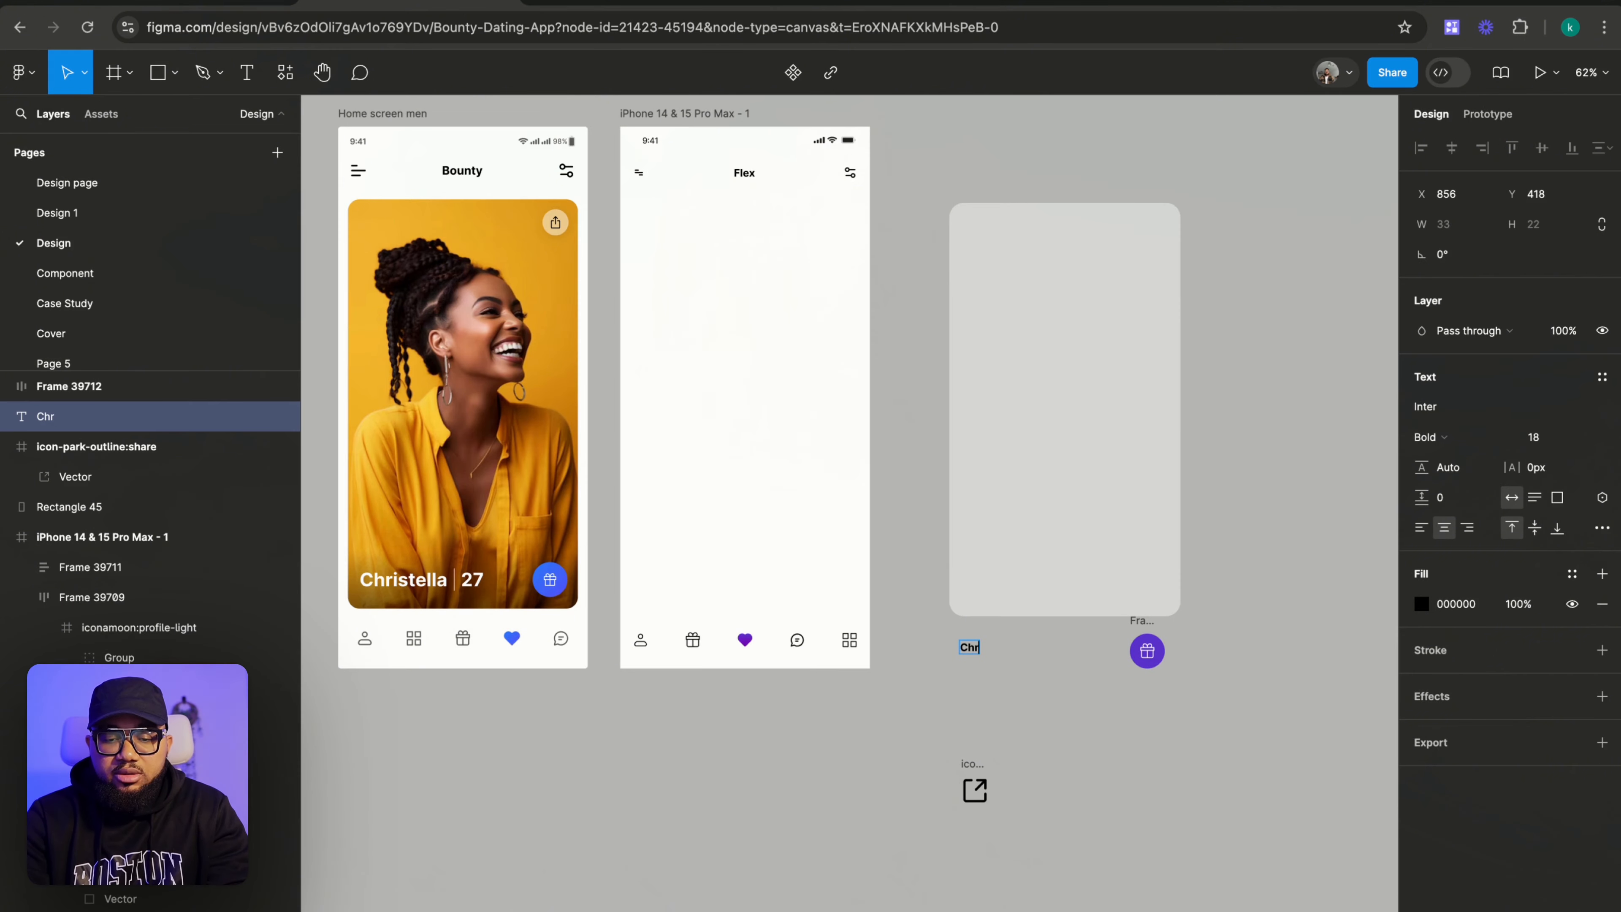
{"action": "type", "text": "istella"}
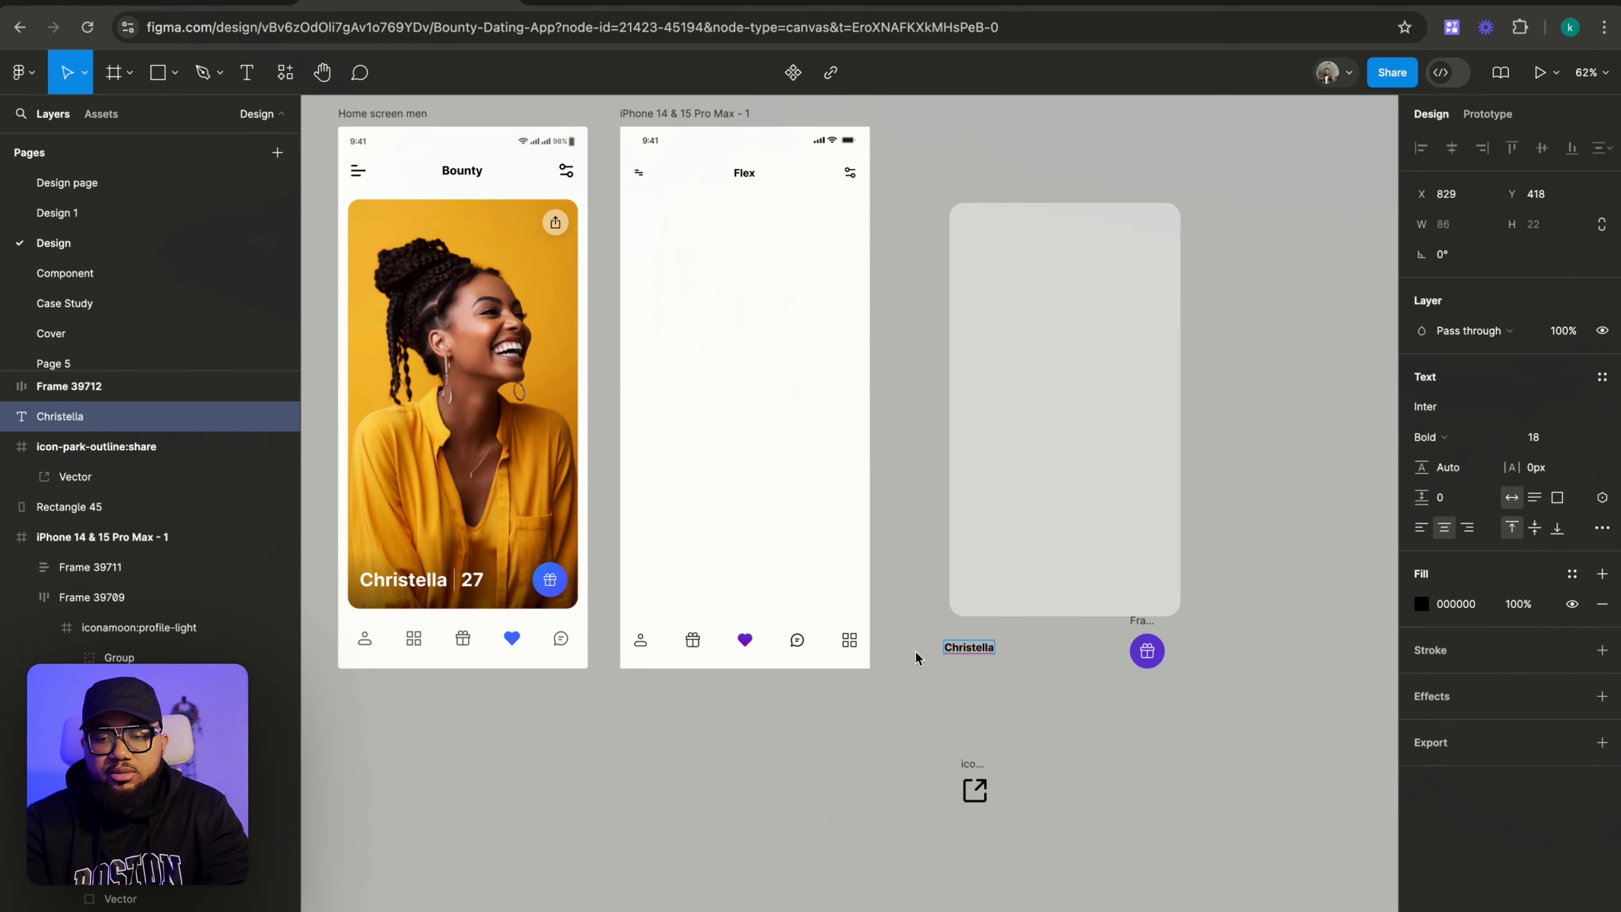
{"action": "scroll", "coordinate": [915, 658], "scroll_direction": "up", "scroll_amount": 5}
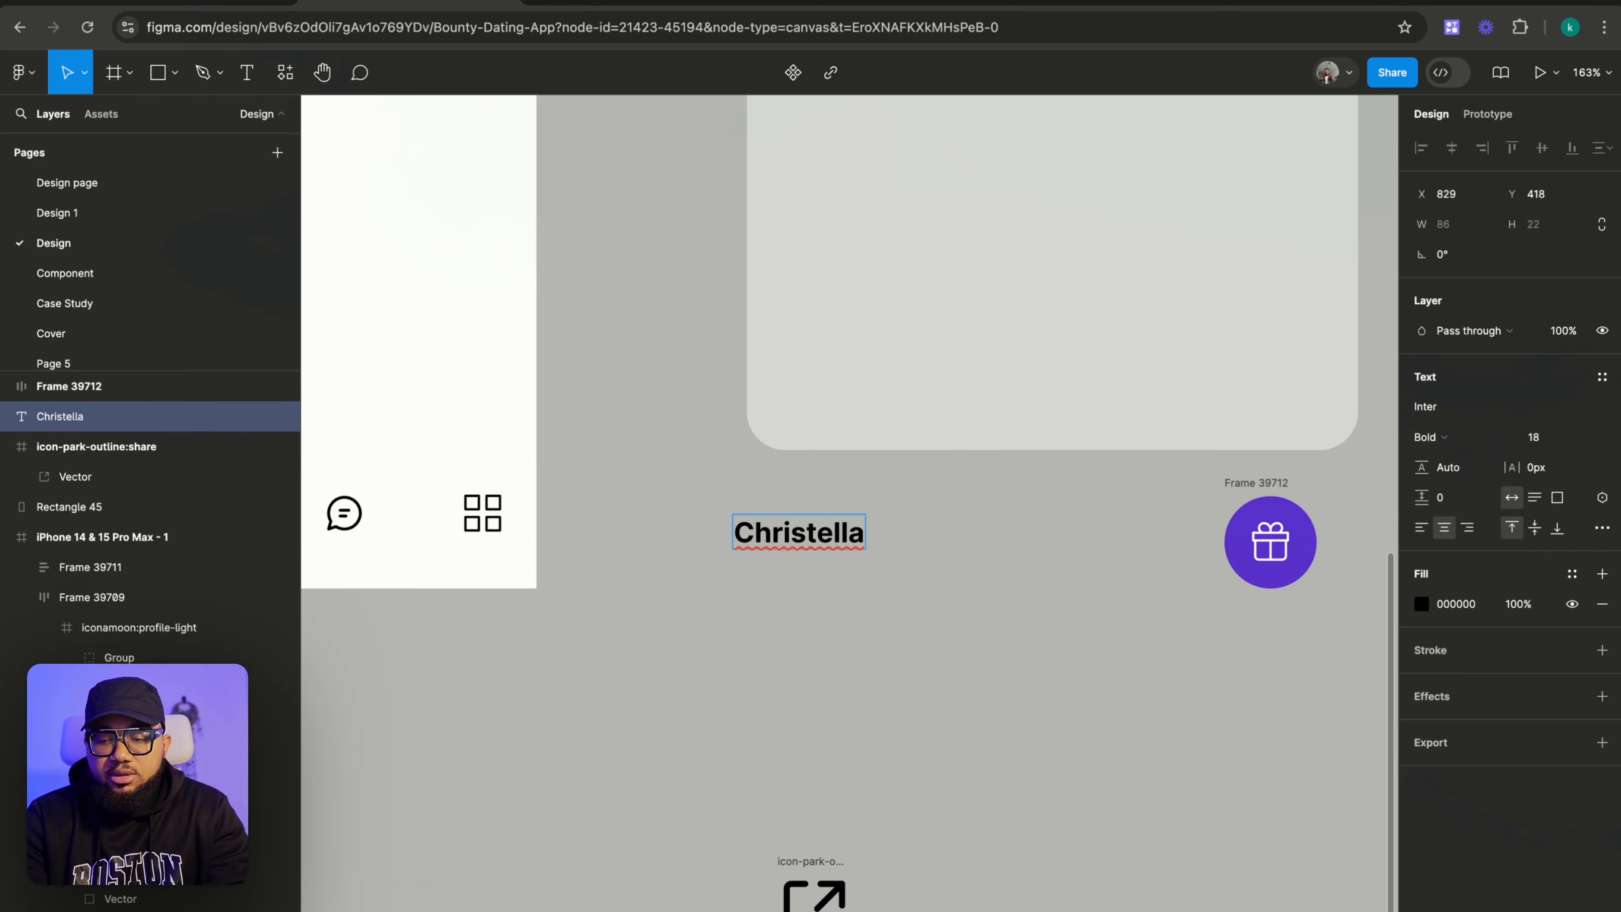
{"action": "type", "text": "lla |"}
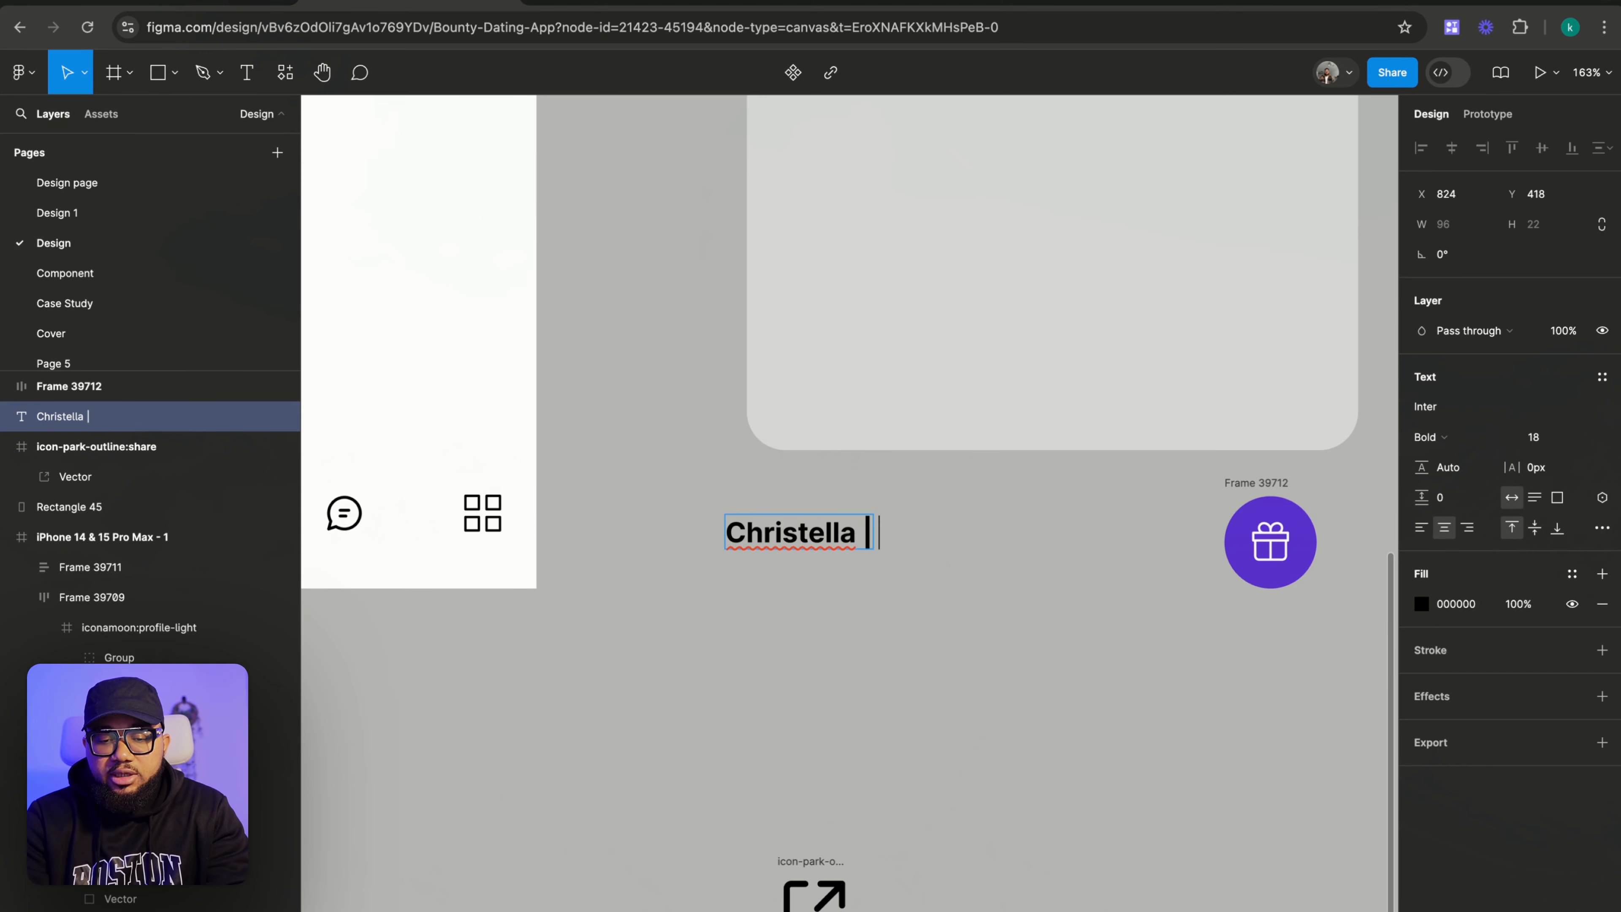
{"action": "type", "text": " 24"}
{"action": "key", "text": "Escape"}
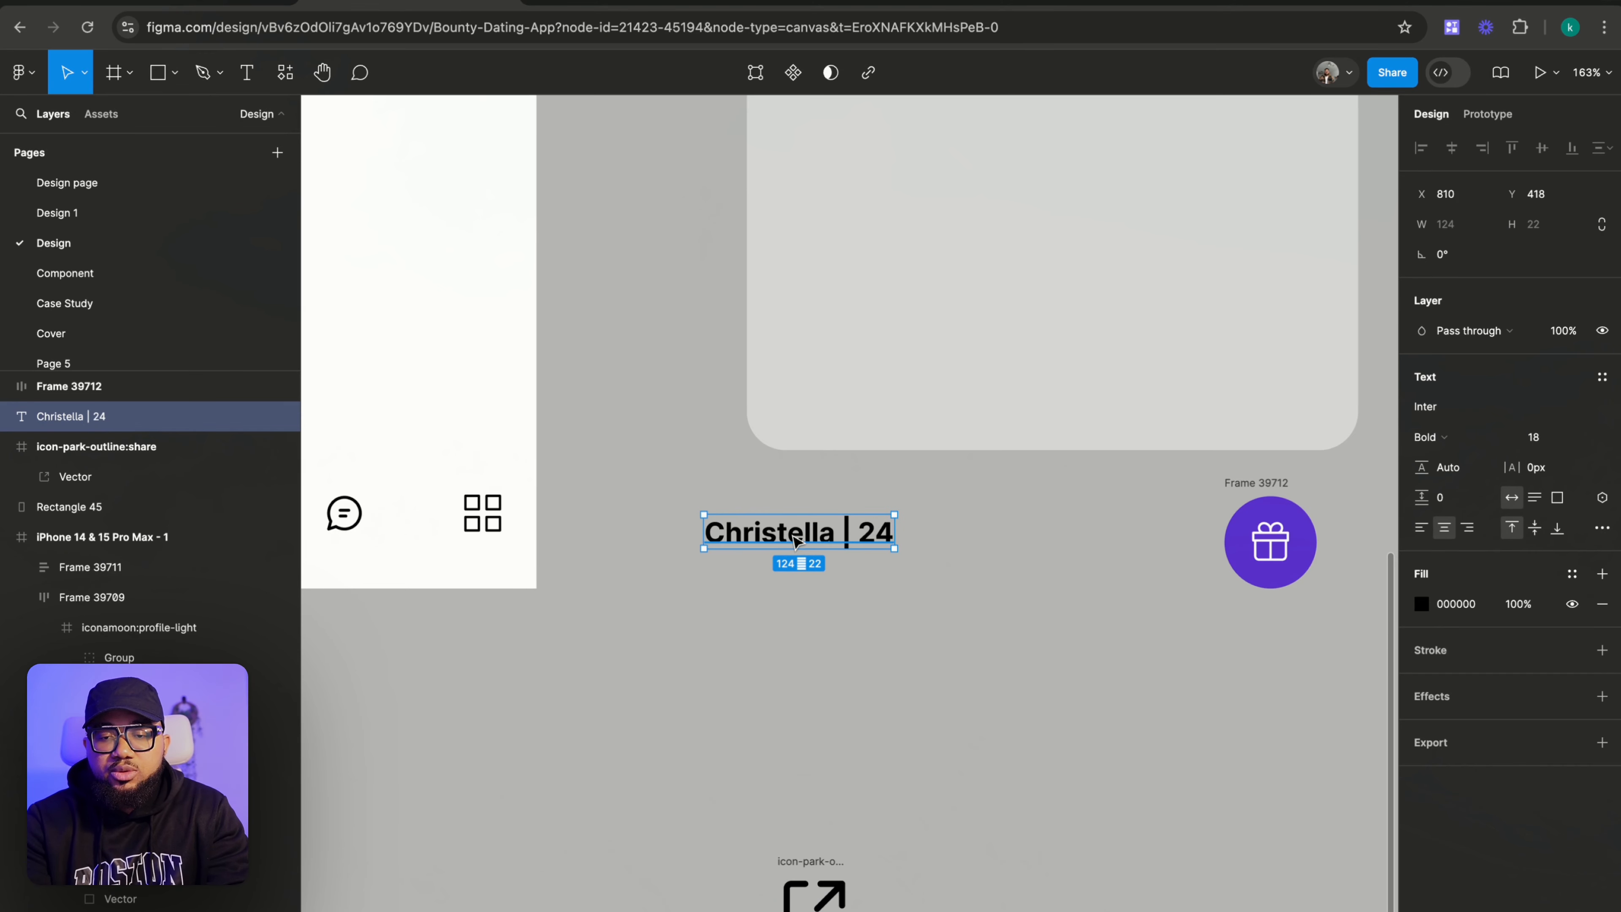
Set the name-and-age text to size 24 and align it vertically with the centre of the gift button.
{"action": "left_click_drag", "start_coordinate": [797, 543], "coordinate": [871, 543]}
{"action": "left_click", "coordinate": [1589, 437]}
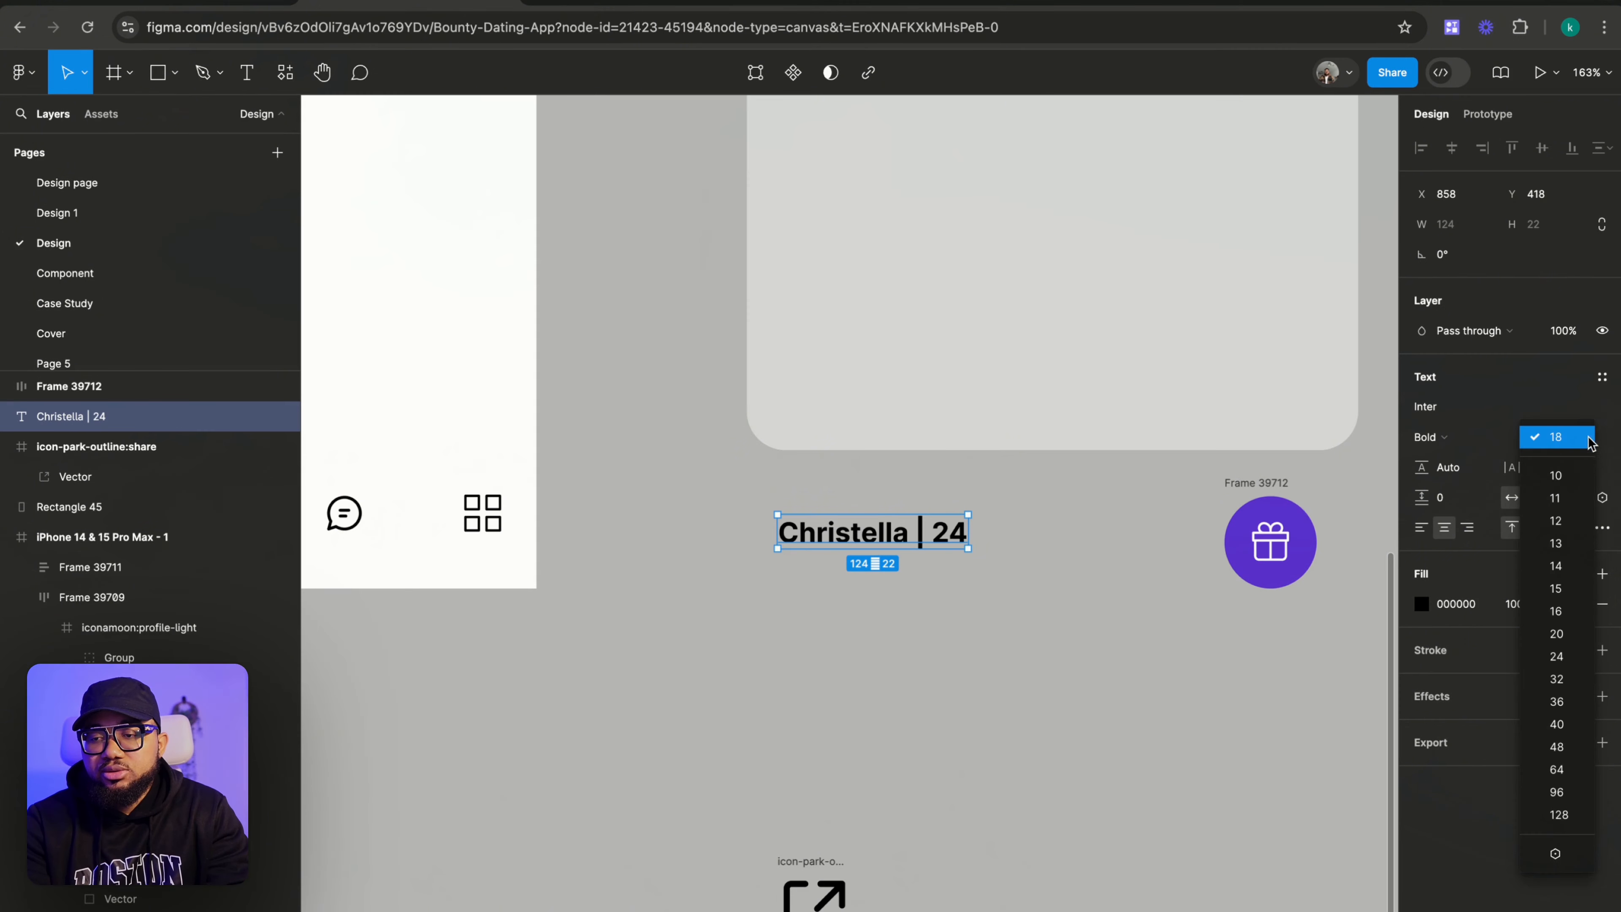
{"action": "left_click", "coordinate": [1557, 656]}
{"action": "left_click_drag", "start_coordinate": [960, 571], "coordinate": [934, 558]}
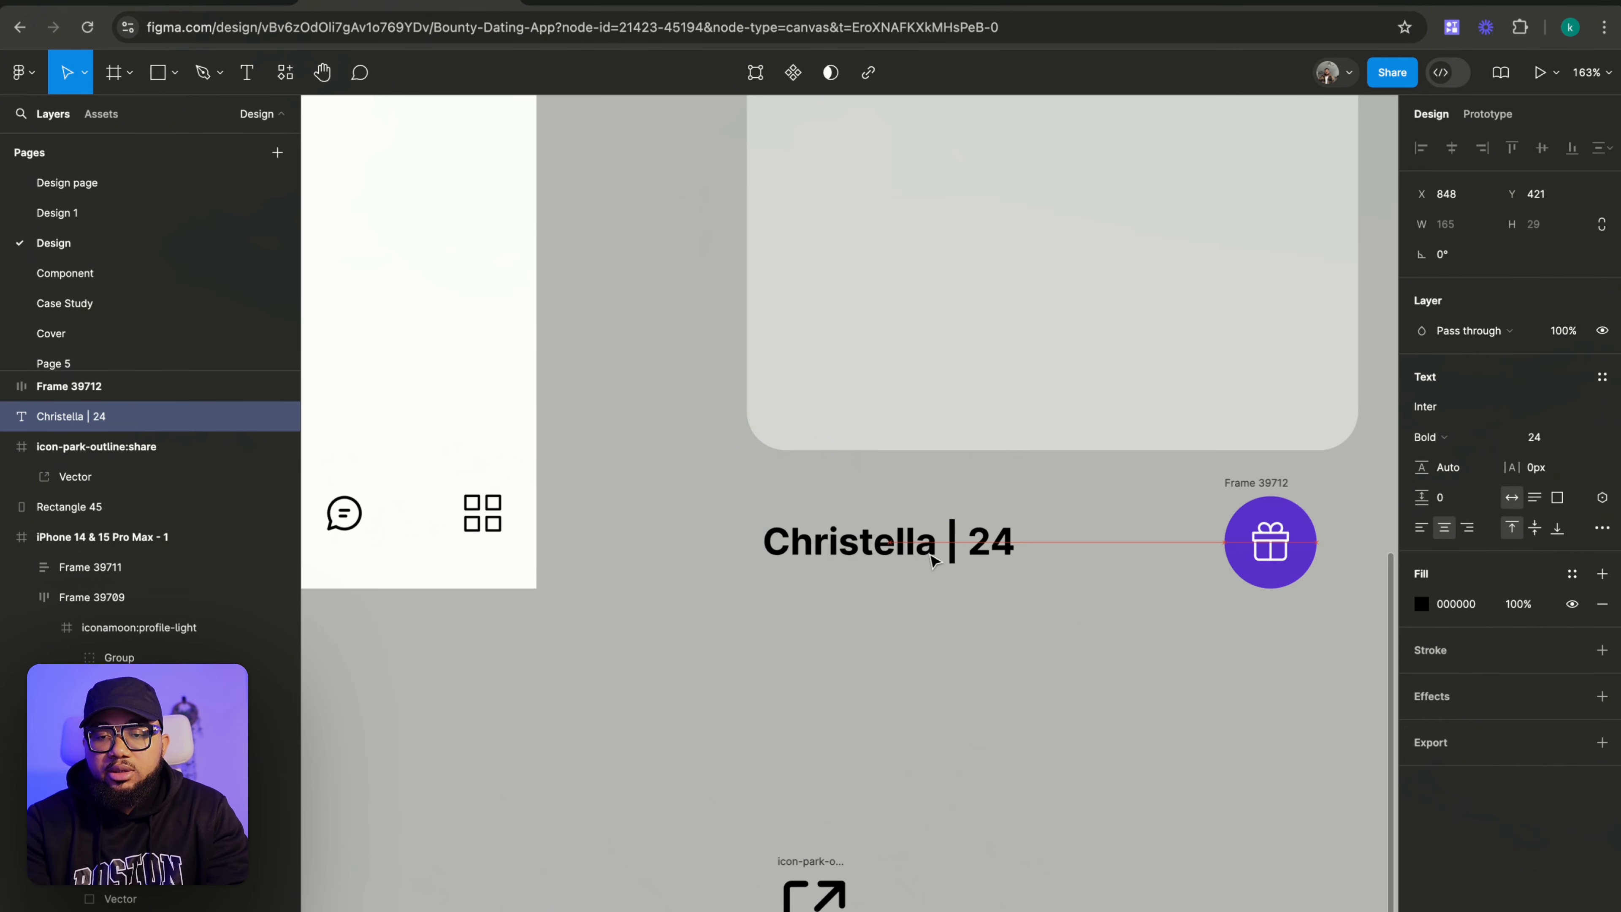
Wrap the name text and gift button in a horizontal auto layout frame and centre it beneath the grey rectangle.
{"action": "left_click_drag", "start_coordinate": [691, 461], "coordinate": [1352, 690]}
{"action": "key", "text": "shift+a"}
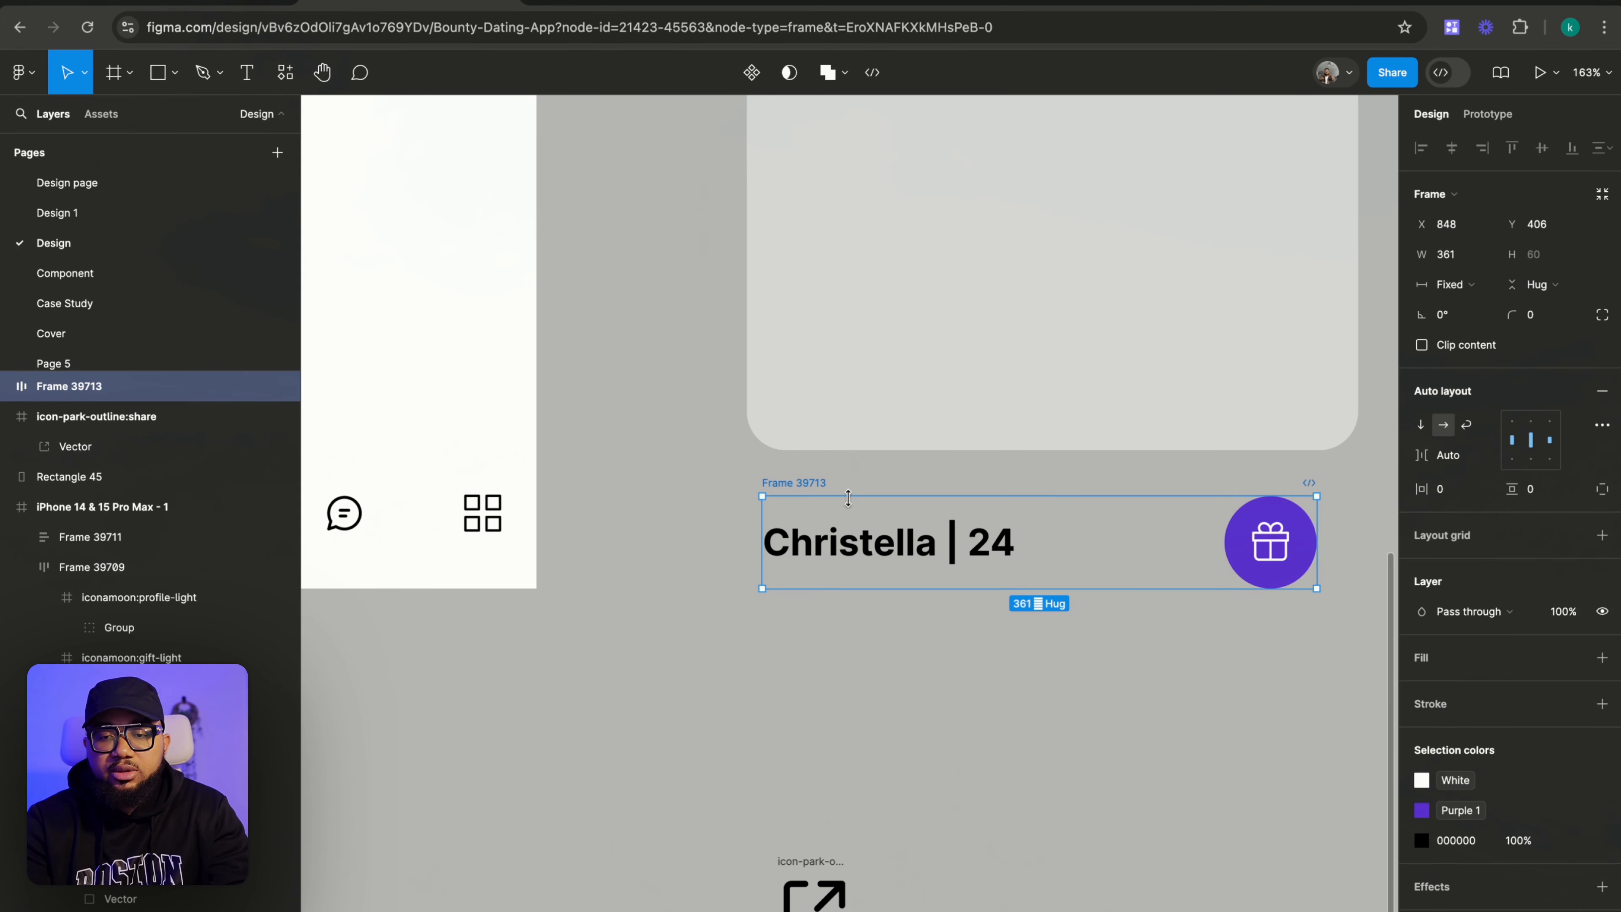
{"action": "left_click_drag", "start_coordinate": [805, 484], "coordinate": [817, 484]}
{"action": "scroll", "coordinate": [806, 482], "scroll_direction": "down", "scroll_amount": 5}
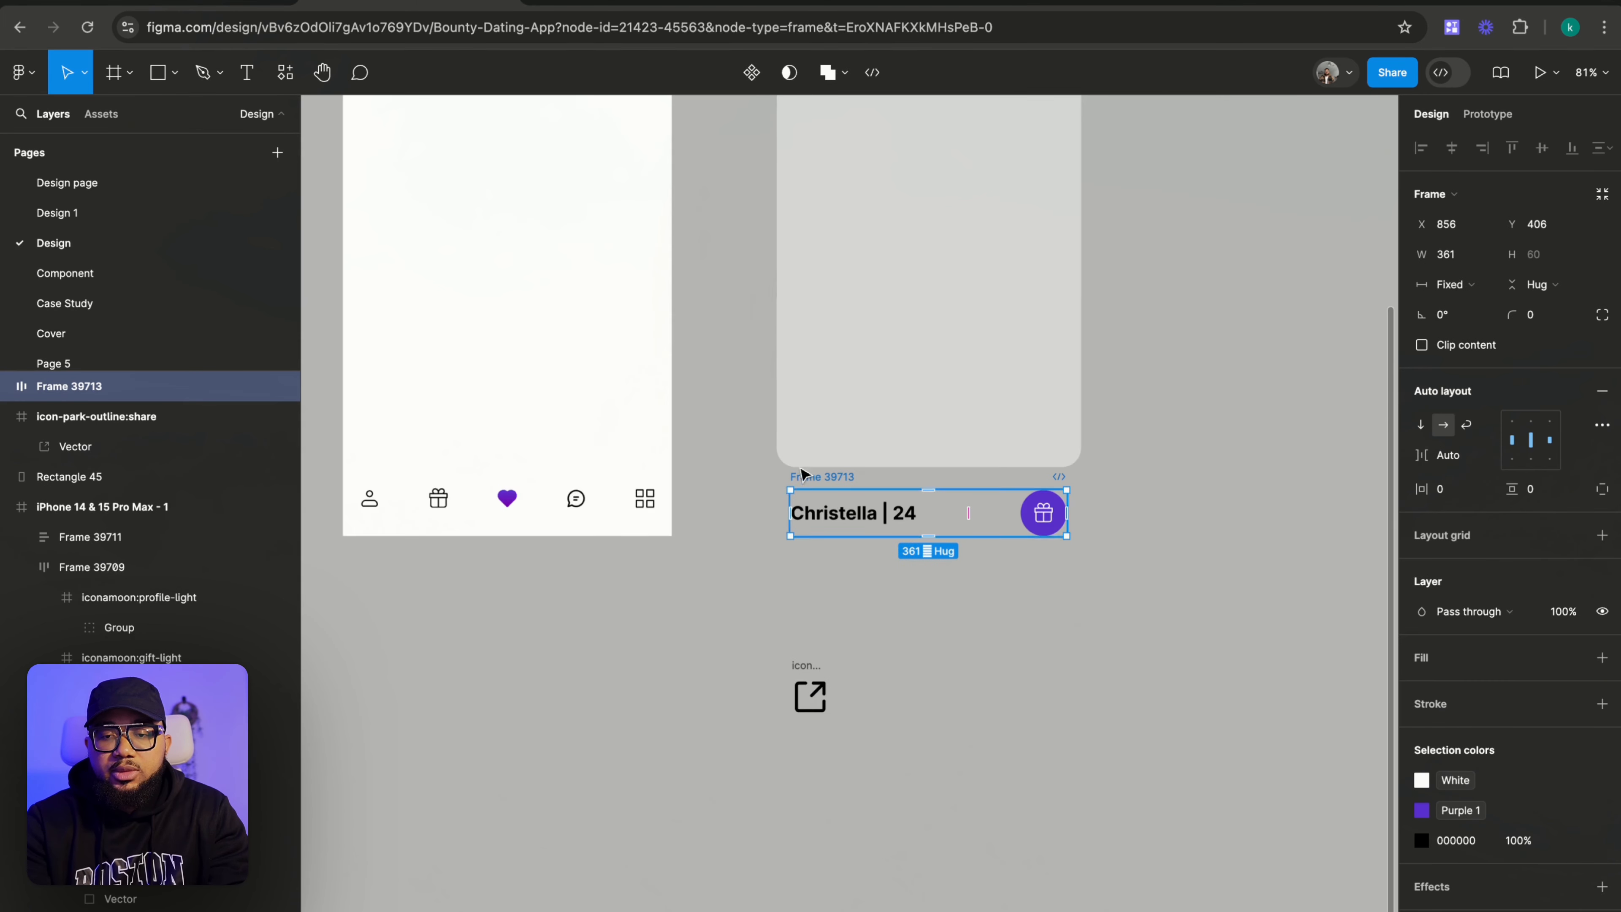
Combine the grey rectangle and the name-and-gift row in one vertical auto layout frame.
{"action": "scroll", "coordinate": [798, 471], "scroll_direction": "up", "scroll_amount": 5}
{"action": "left_click_drag", "start_coordinate": [736, 210], "coordinate": [1113, 909]}
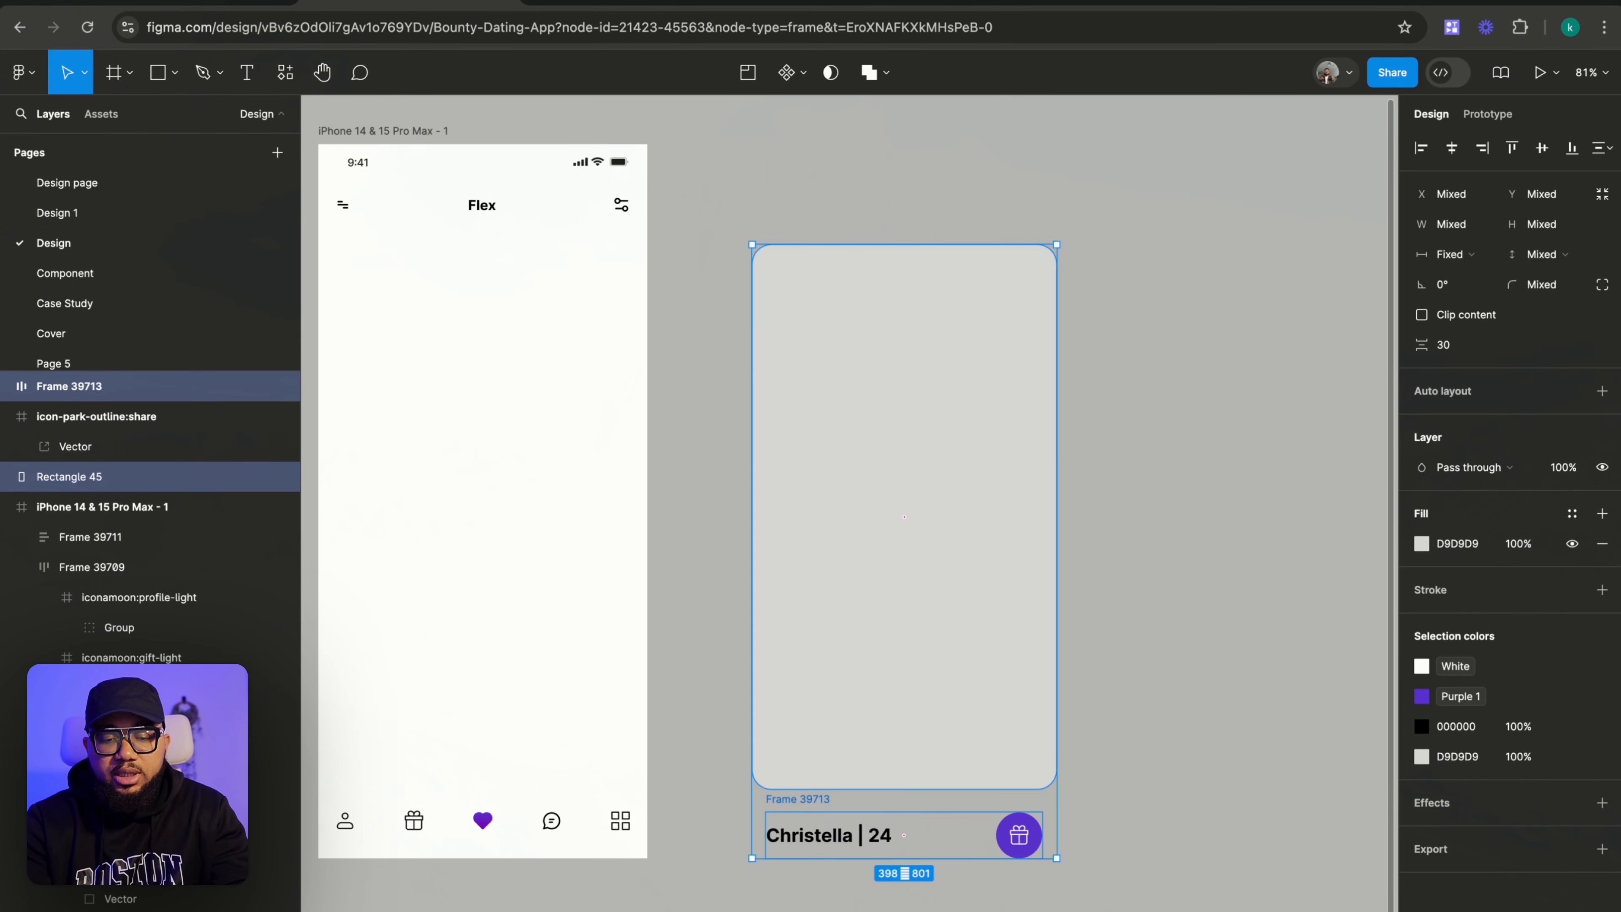
{"action": "key", "text": "shift+a"}
{"action": "scroll", "coordinate": [857, 857], "scroll_direction": "down", "scroll_amount": 2}
{"action": "scroll", "coordinate": [857, 857], "scroll_direction": "down", "scroll_amount": 1}
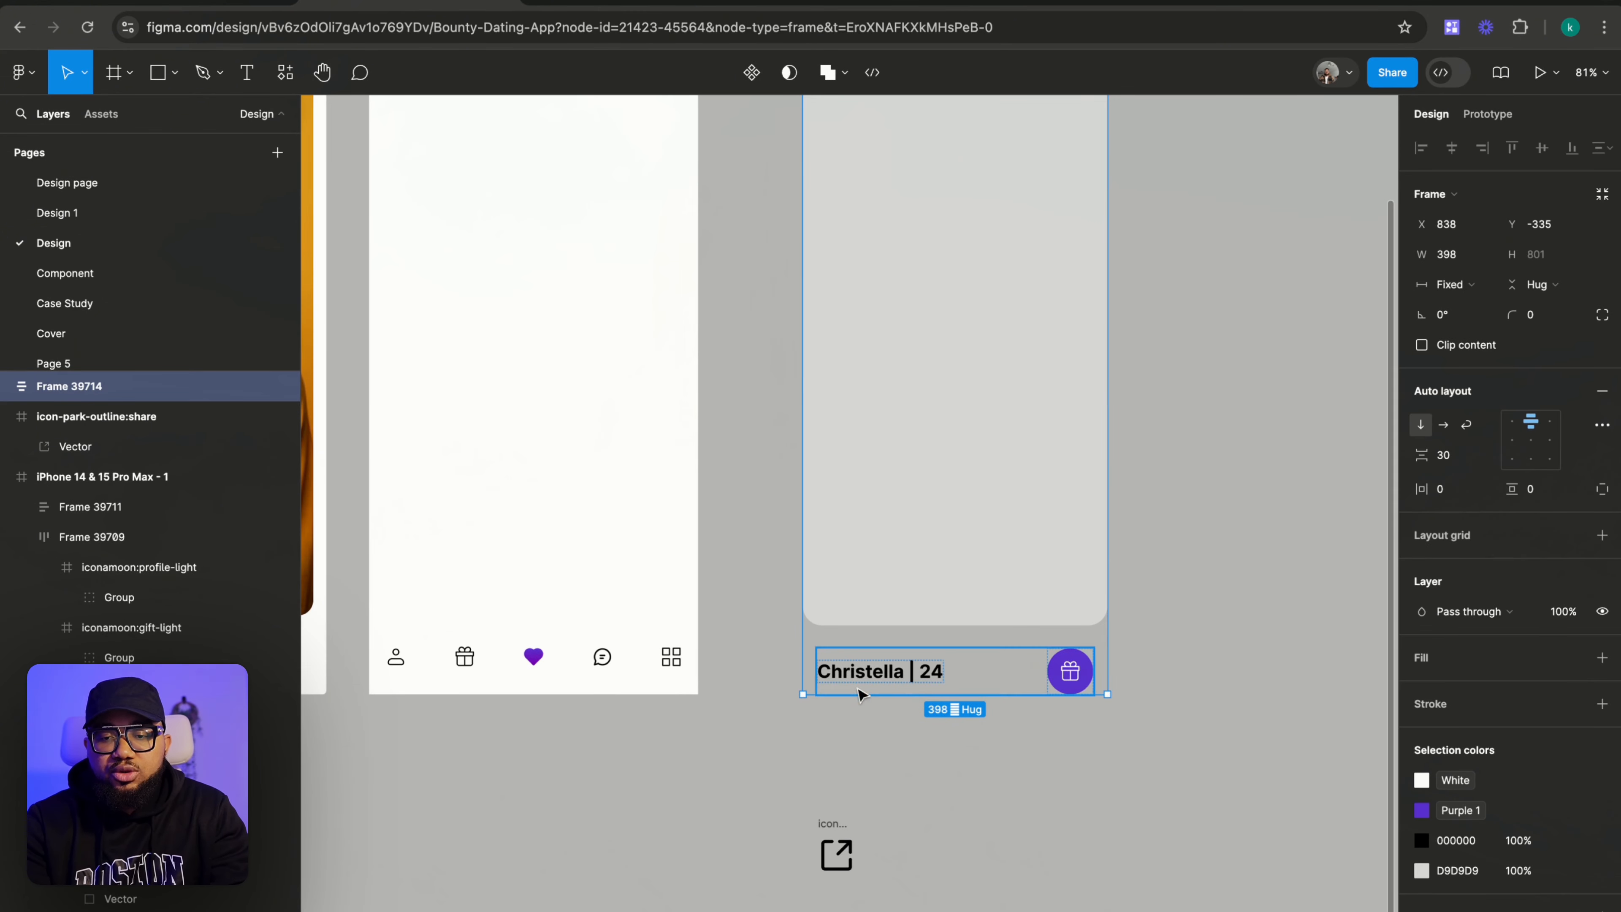
Set the name-and-gift row's width to Fill and its horizontal padding to 20.
{"action": "left_click", "coordinate": [833, 675]}
{"action": "scroll", "coordinate": [814, 664], "scroll_direction": "up", "scroll_amount": 5}
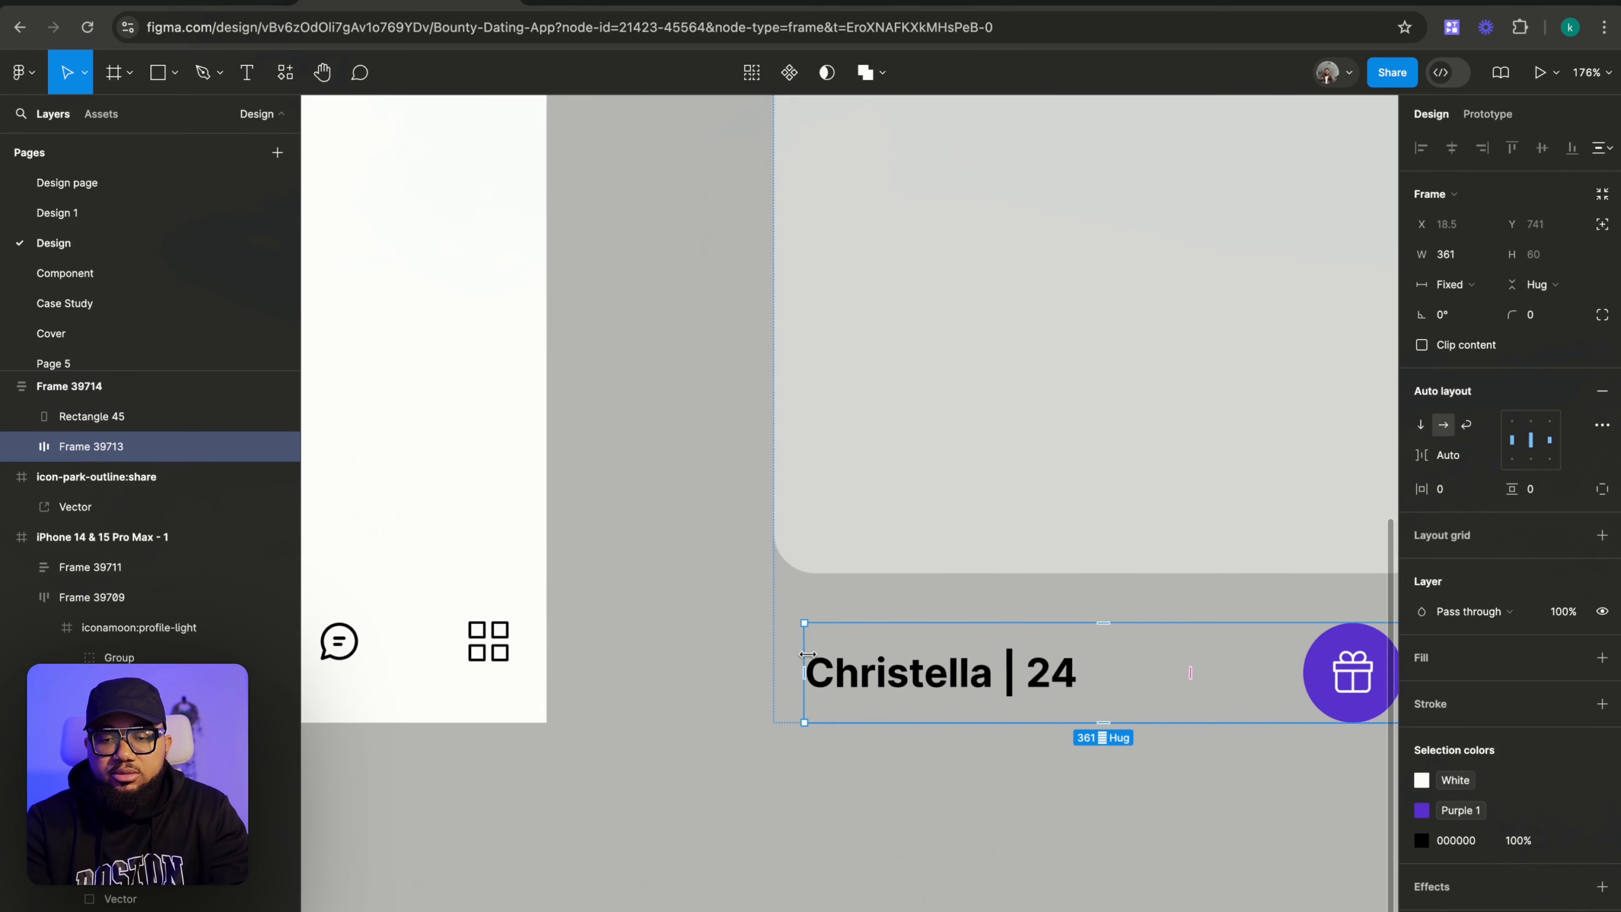
{"action": "left_click", "coordinate": [1457, 284]}
{"action": "left_click", "coordinate": [1472, 326]}
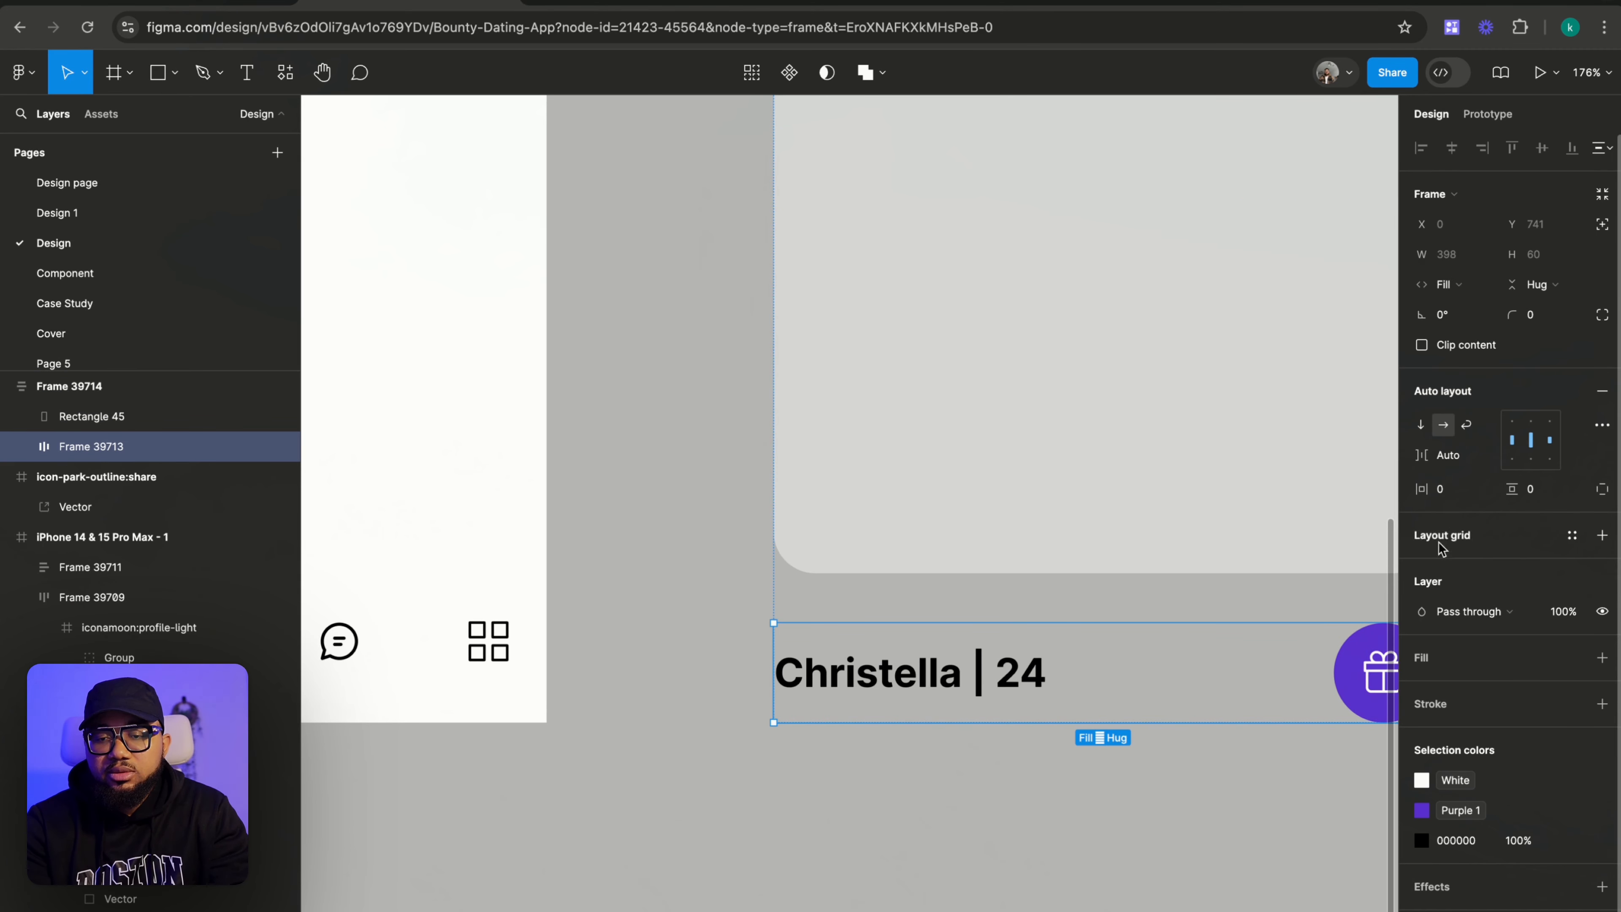
{"action": "left_click", "coordinate": [1450, 495]}
{"action": "type", "text": "20"}
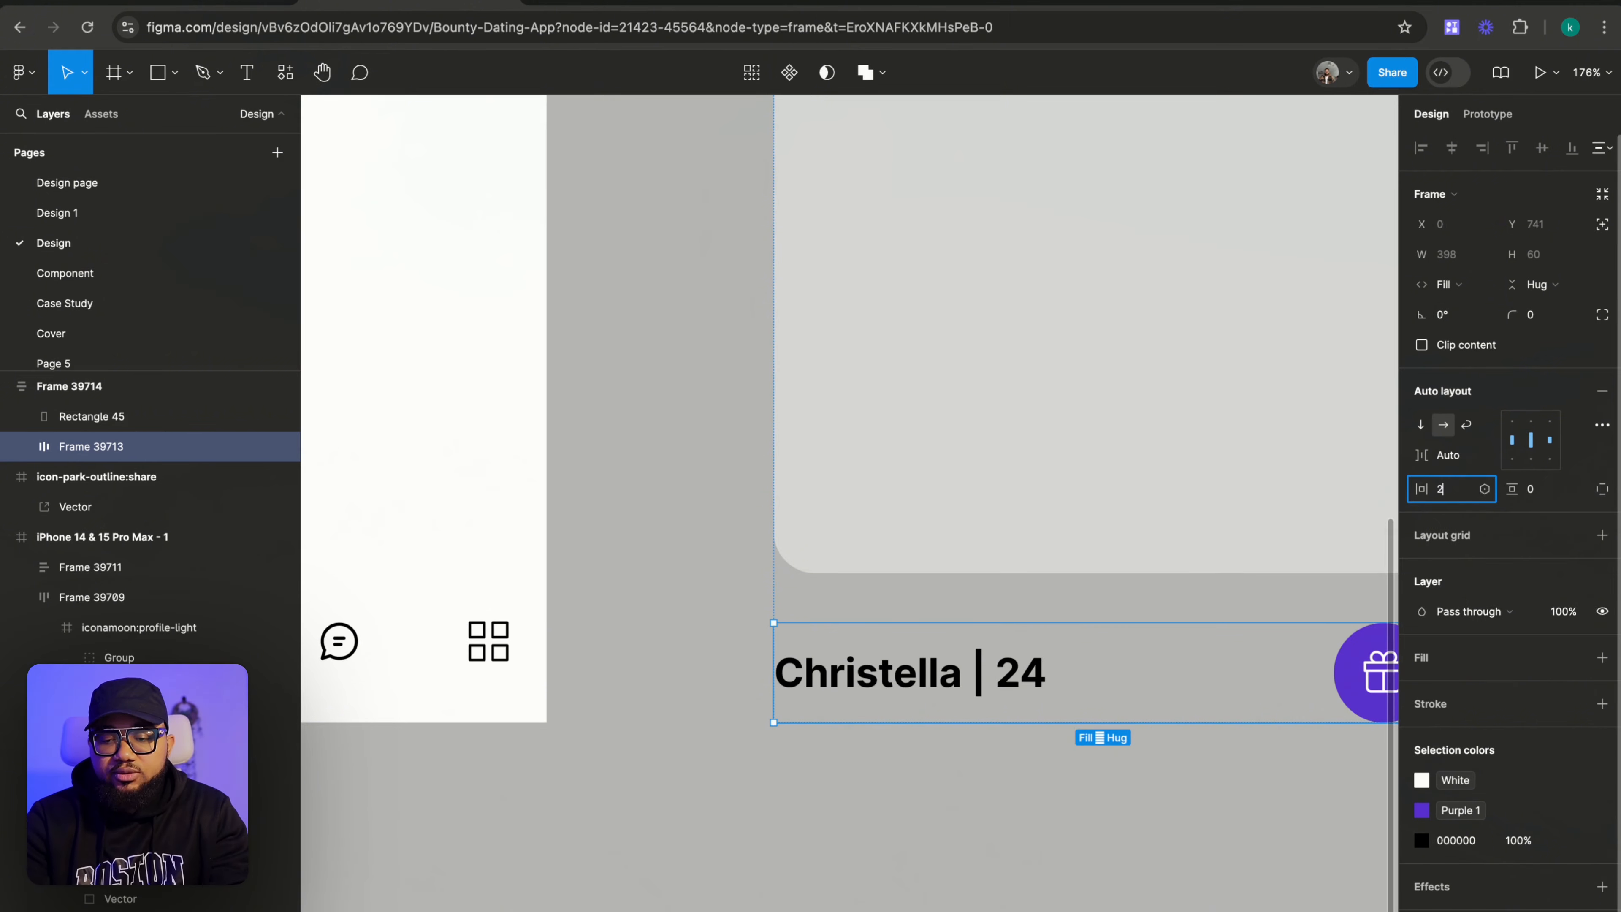
{"action": "key", "text": "Return"}
{"action": "scroll", "coordinate": [1071, 727], "scroll_direction": "down", "scroll_amount": 10}
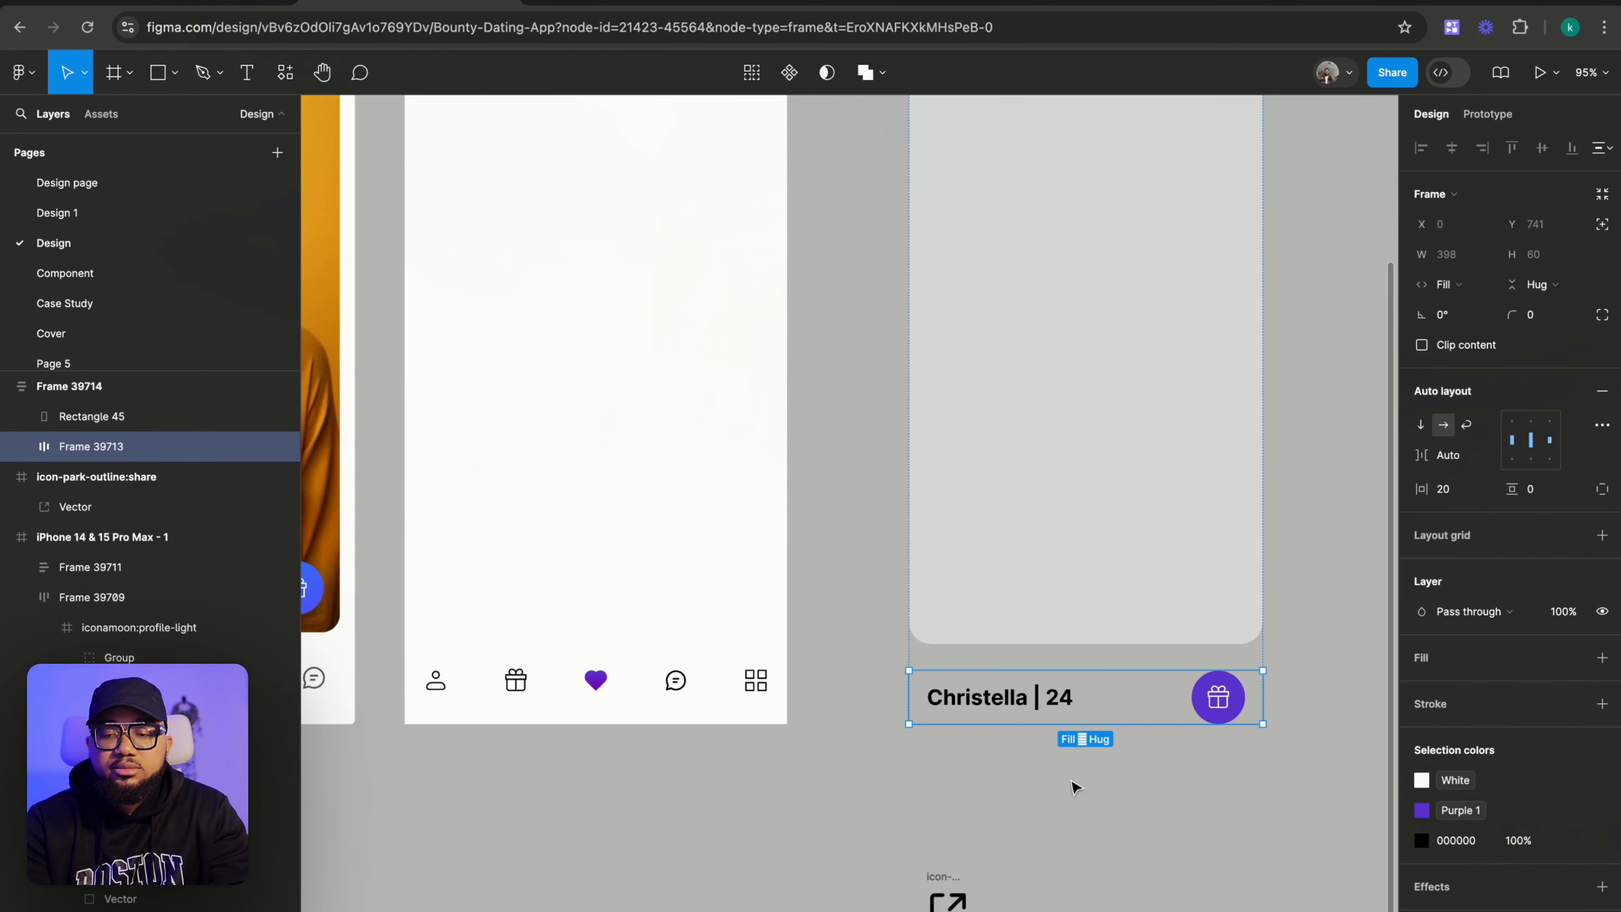
Increase the height of the name-and-gift row to 90.
{"action": "left_click", "coordinate": [1097, 760]}
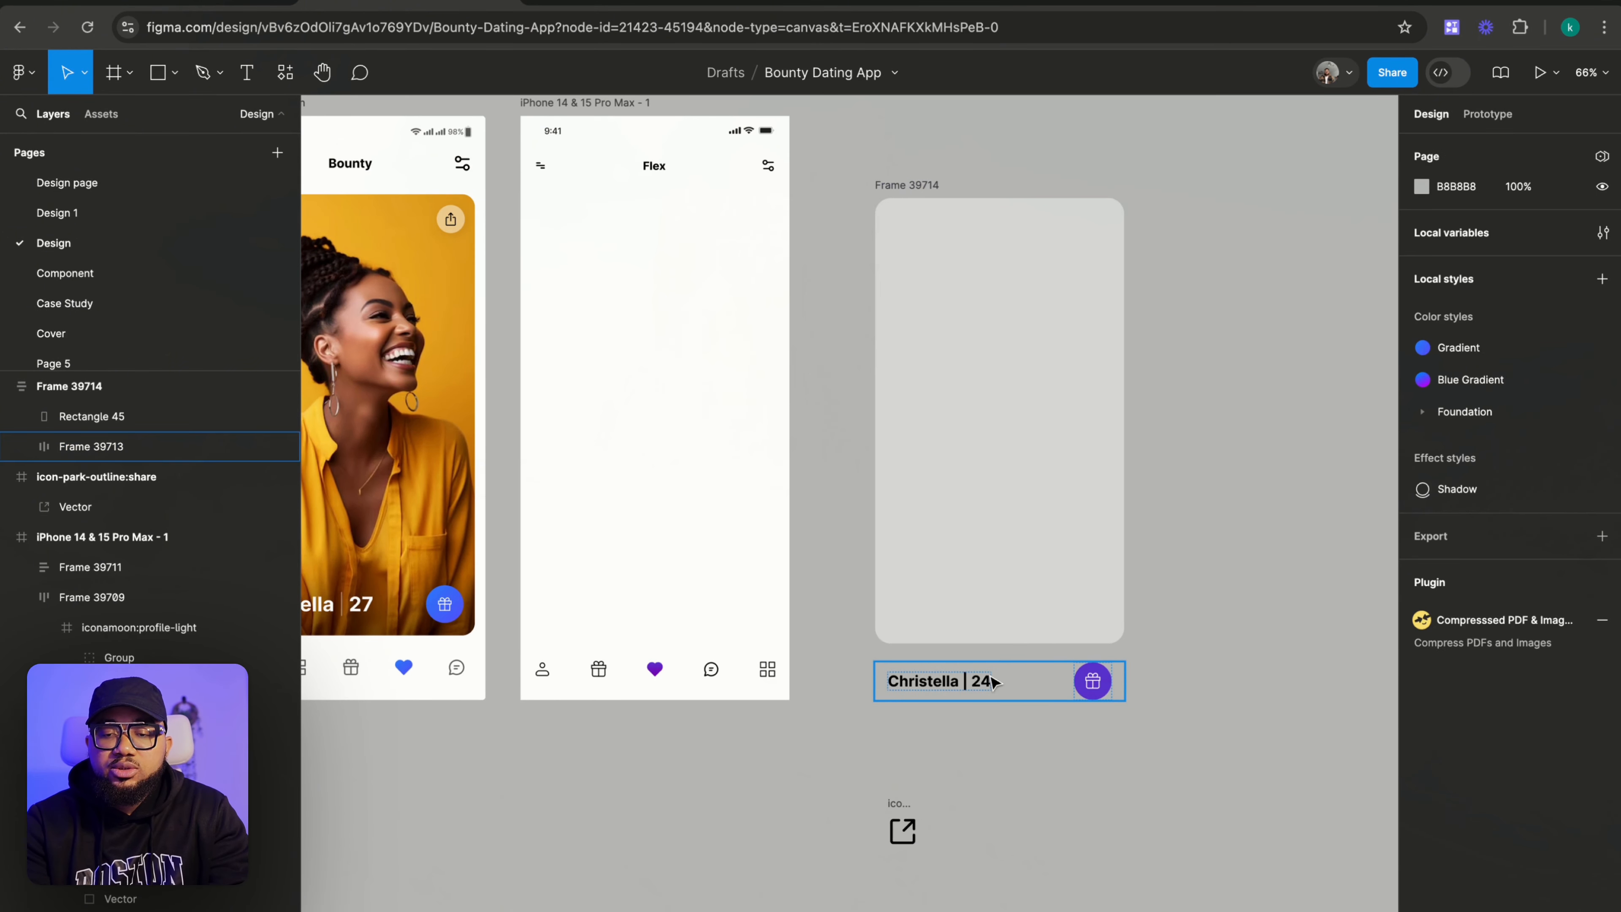
{"action": "left_click", "coordinate": [999, 664]}
{"action": "scroll", "coordinate": [999, 662], "scroll_direction": "up", "scroll_amount": 2}
{"action": "left_click_drag", "start_coordinate": [994, 653], "coordinate": [997, 642]}
{"action": "left_click", "coordinate": [1241, 658]}
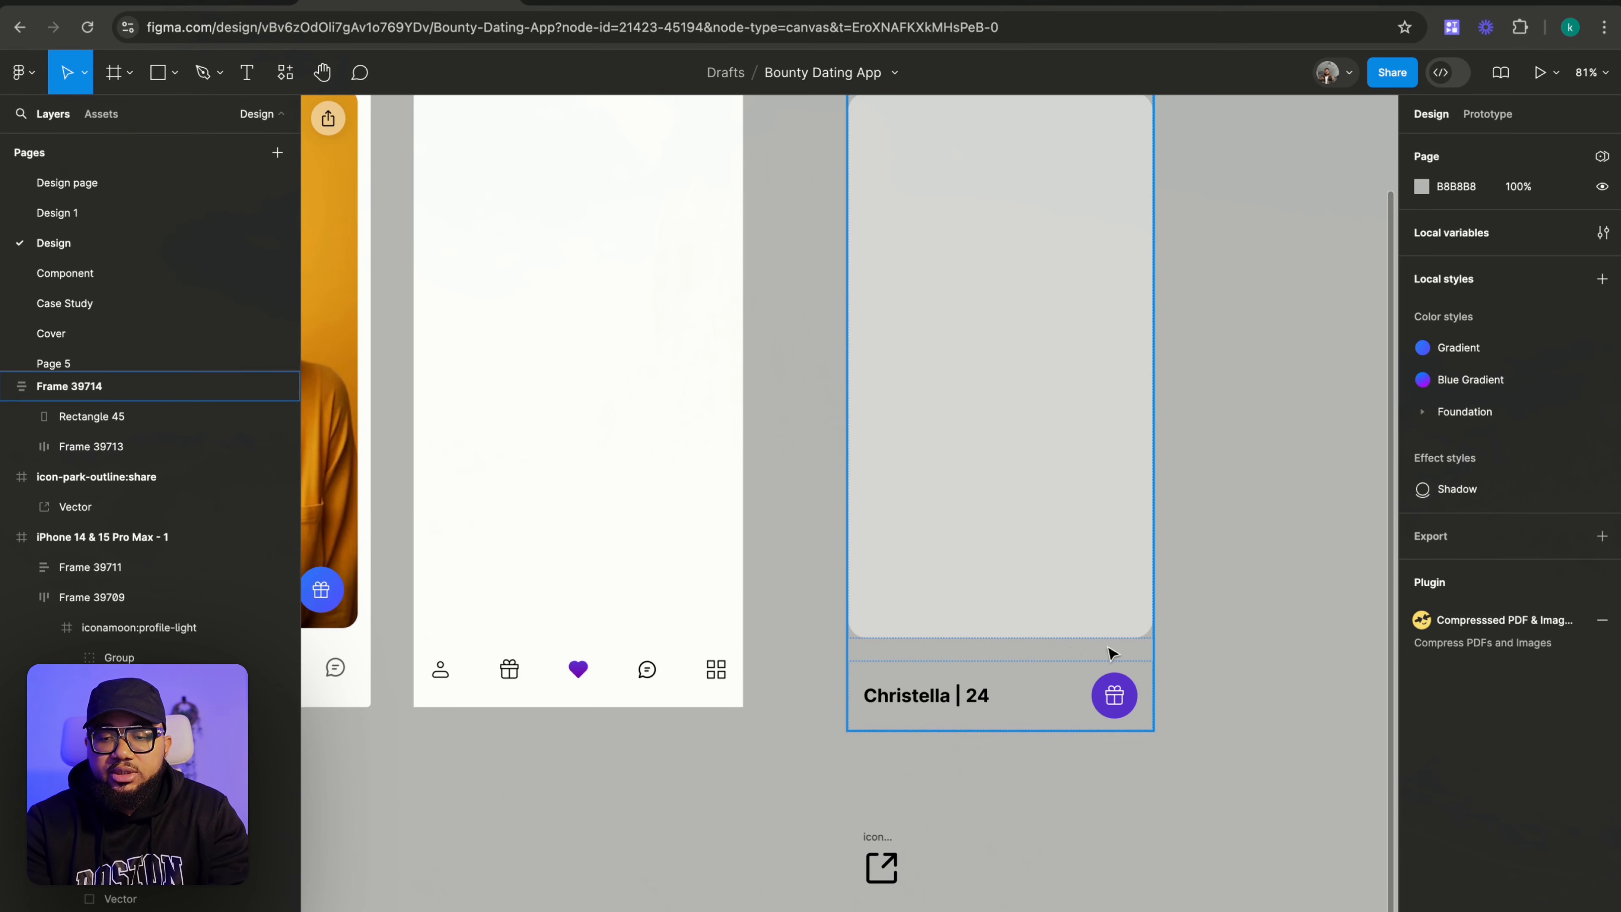
Reduce the card frame's vertical gap to a negative value so the name-and-gift row overlaps the rectangle's lower end.
{"action": "left_click", "coordinate": [997, 647]}
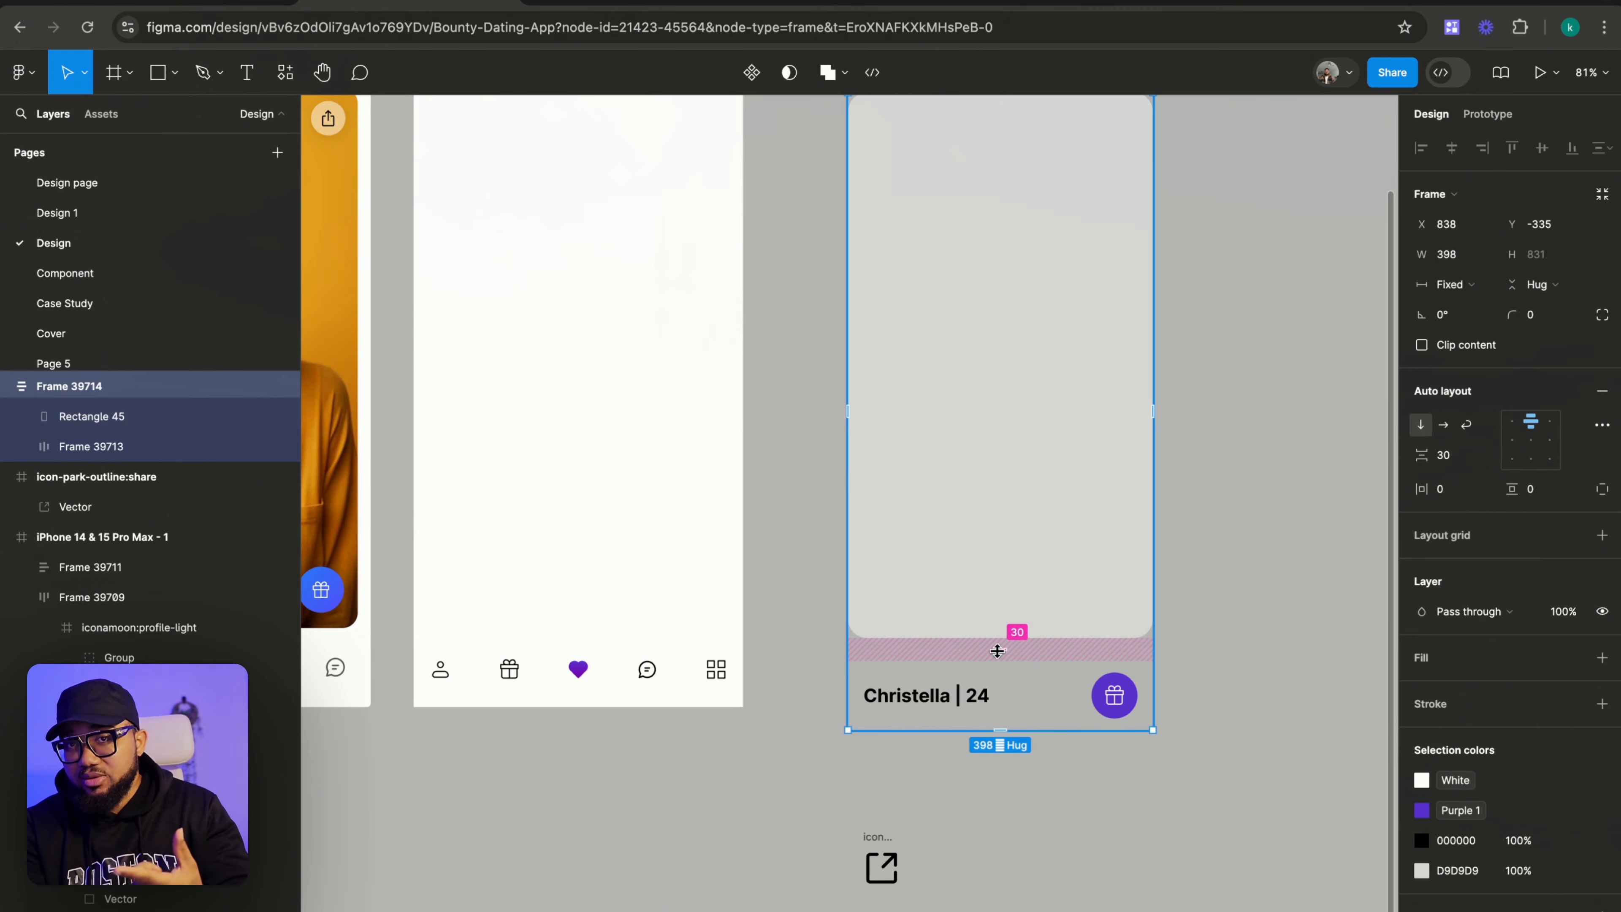
{"action": "left_click_drag", "start_coordinate": [999, 653], "coordinate": [995, 603]}
{"action": "left_click", "coordinate": [1036, 806]}
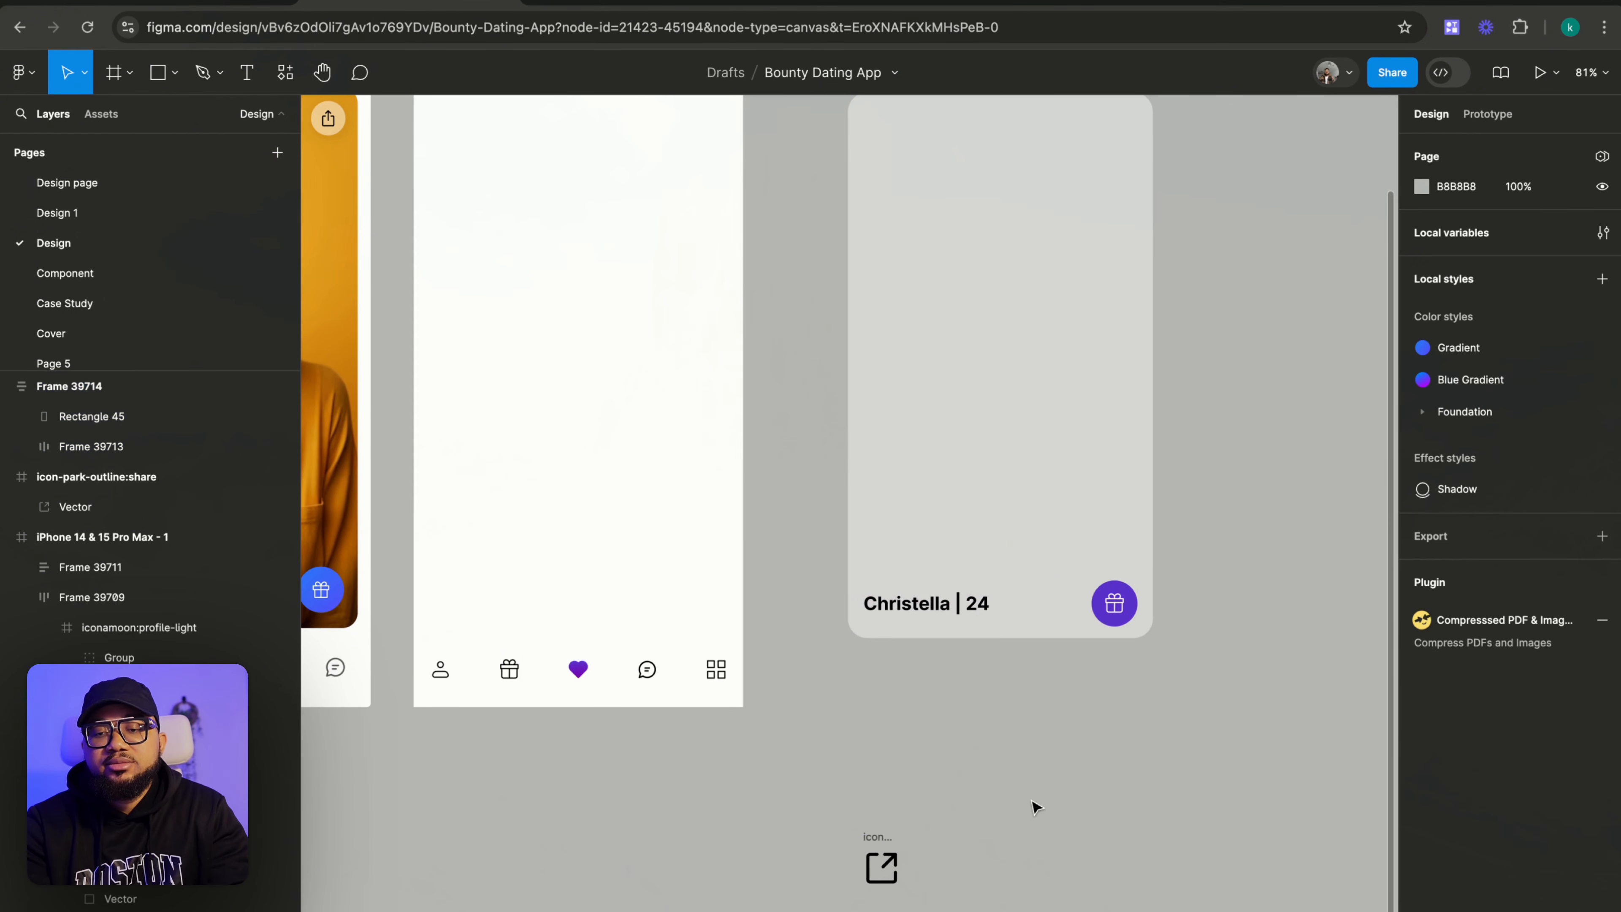
Enlarge the height of the overlapping name-and-gift row to 109.
{"action": "left_click", "coordinate": [1028, 604]}
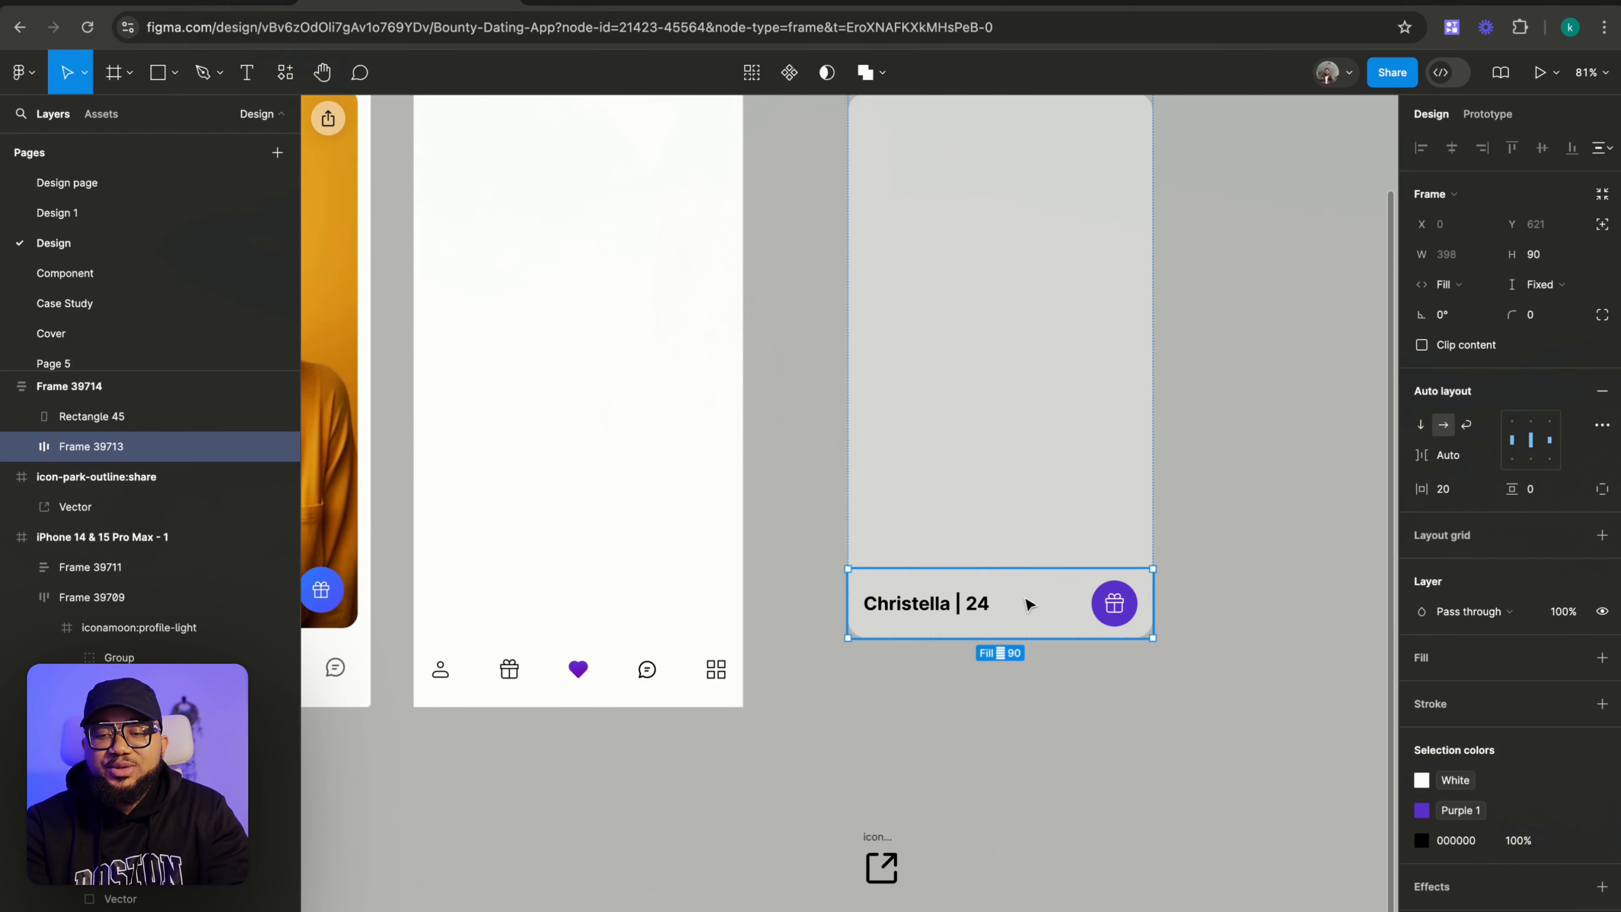
{"action": "left_click_drag", "start_coordinate": [1010, 568], "coordinate": [1010, 550]}
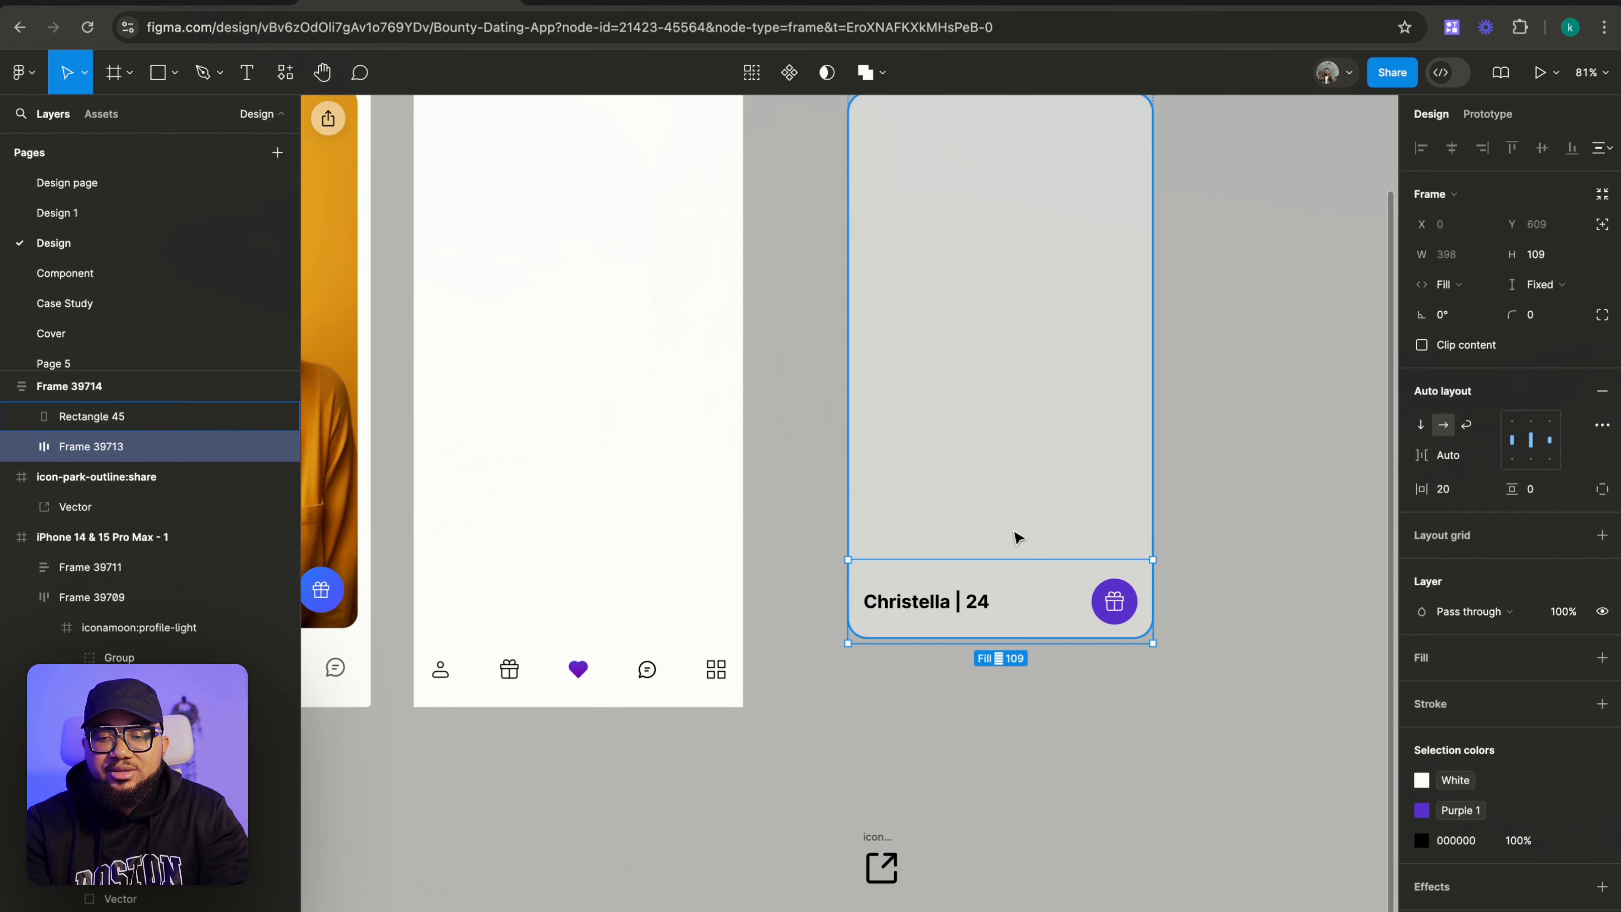
{"action": "left_click", "coordinate": [1019, 509]}
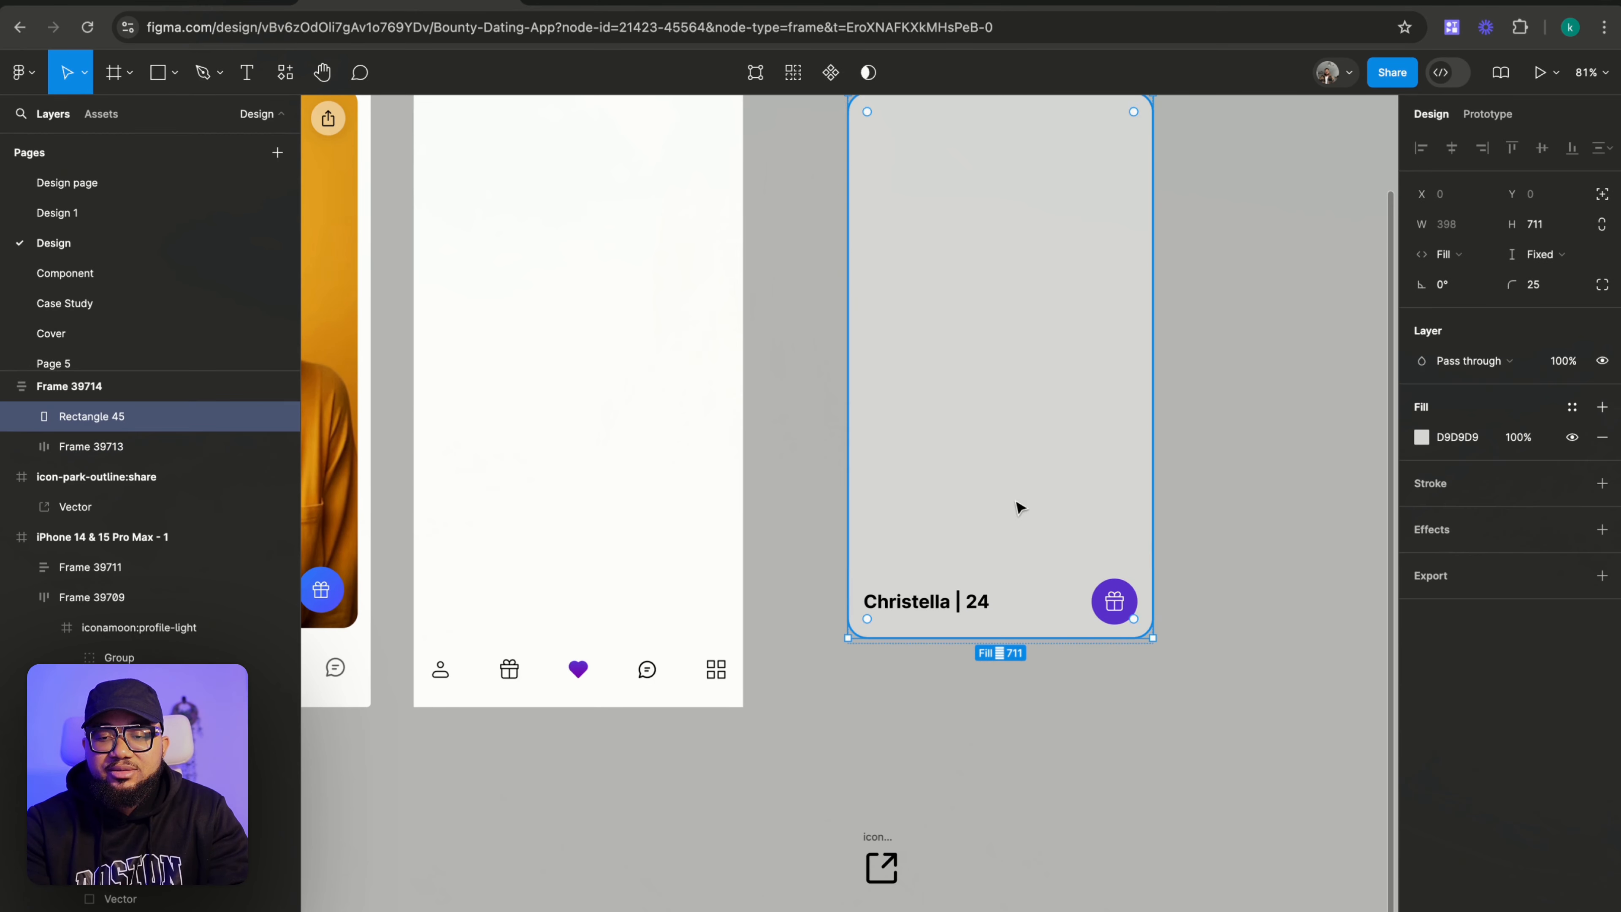
{"action": "left_click", "coordinate": [1029, 578]}
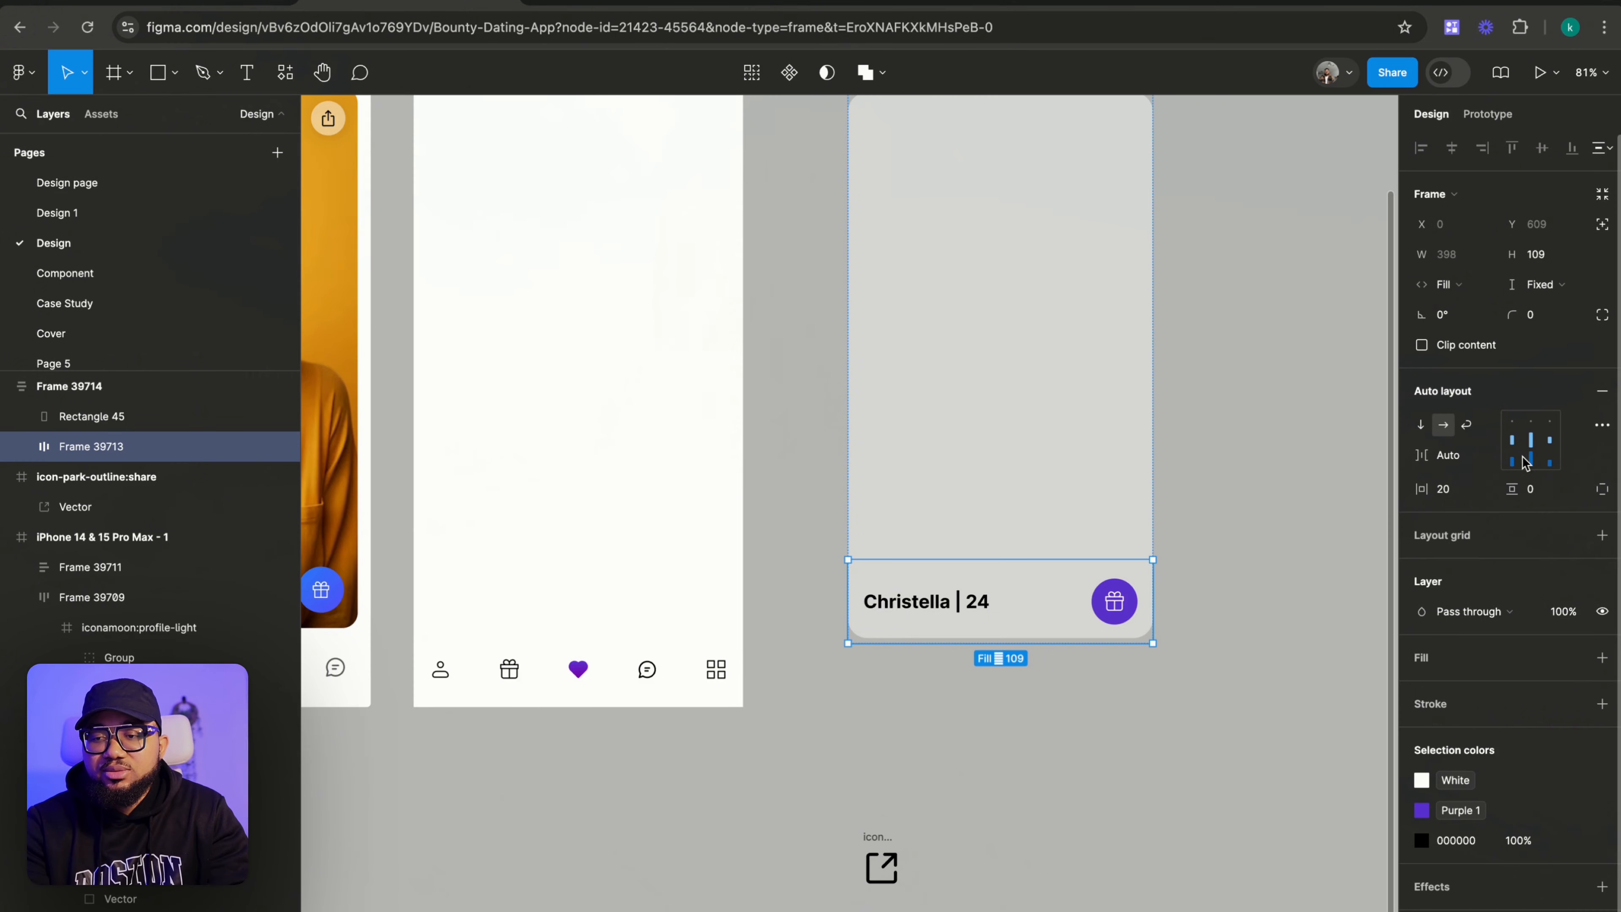
{"action": "left_click", "coordinate": [1212, 661]}
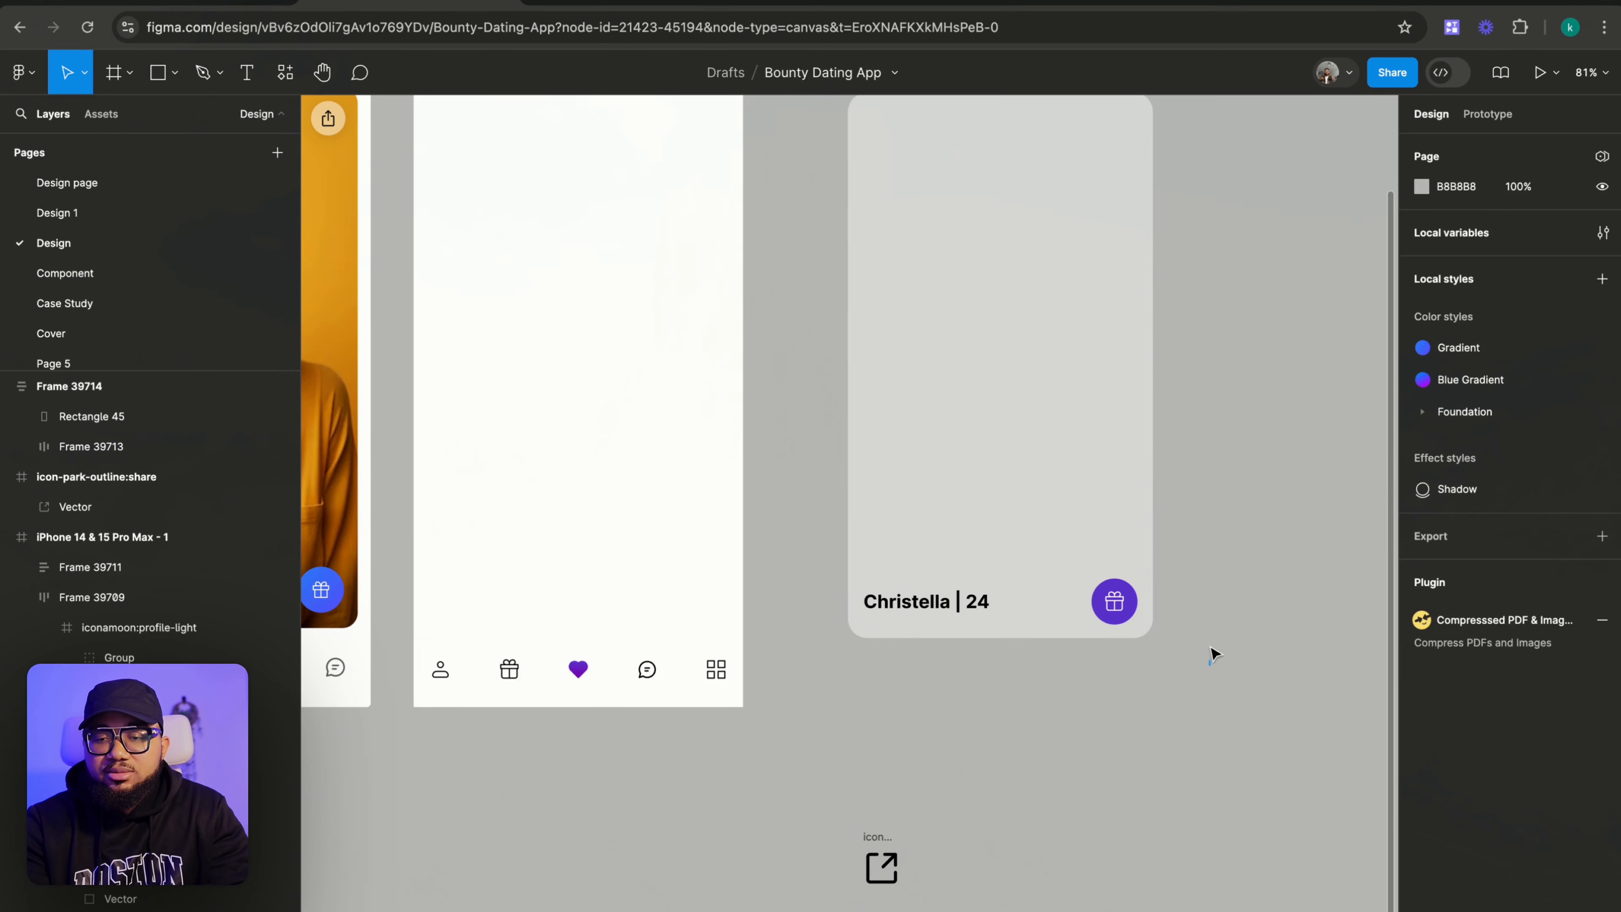
Examine how the name-and-gift row lines up with the lower edge of the card's rounded rectangle.
{"action": "left_click", "coordinate": [1103, 481]}
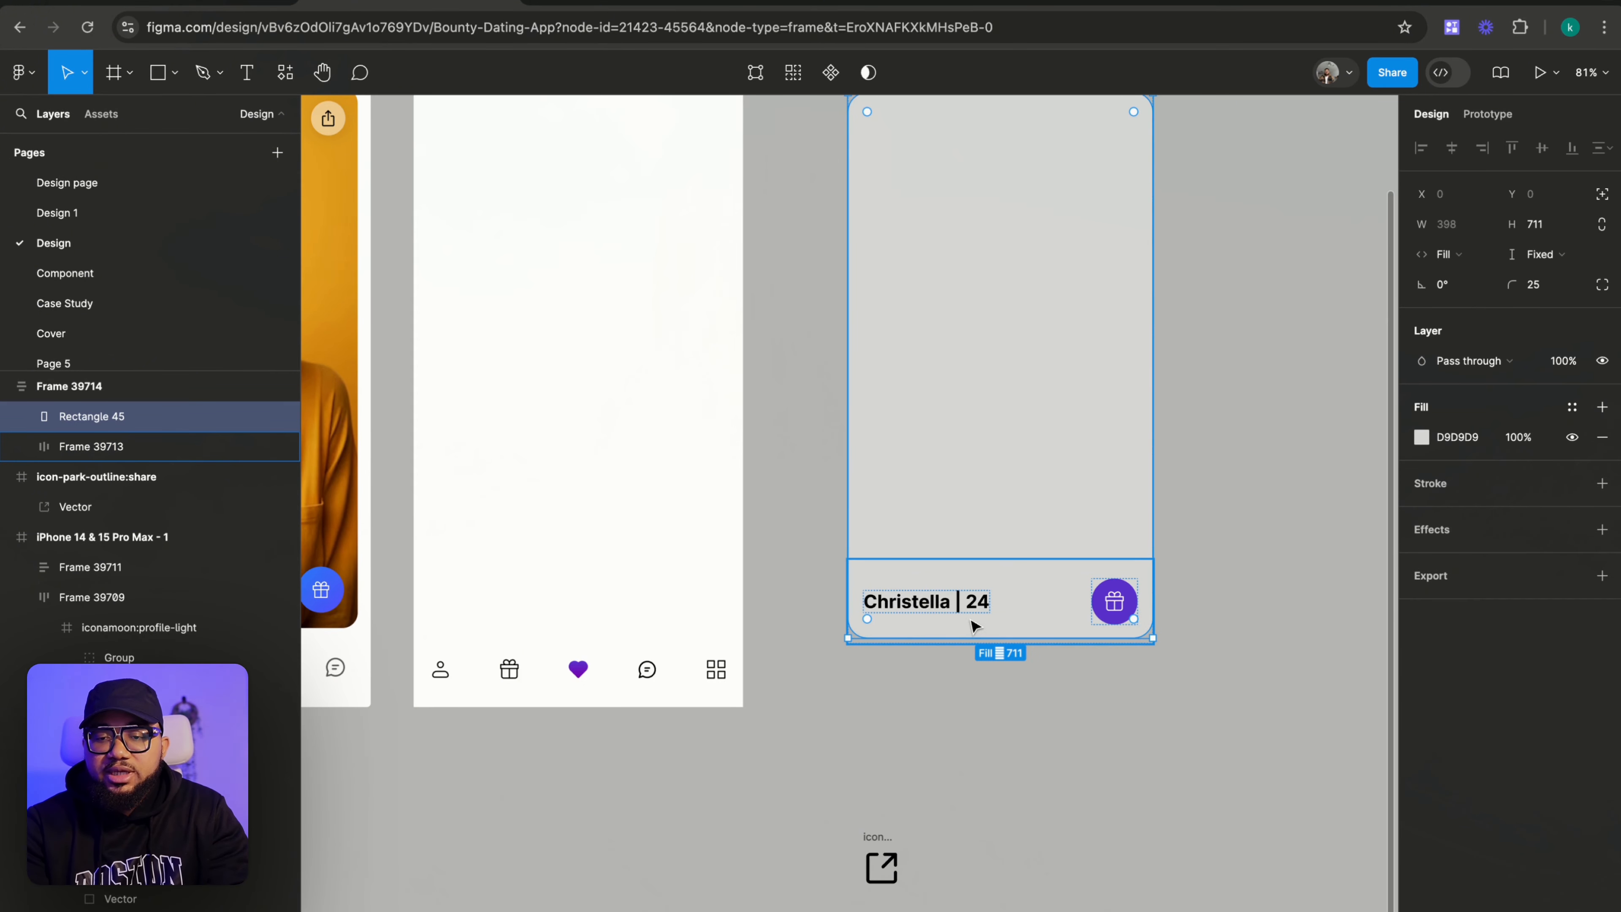
{"action": "left_click", "coordinate": [1020, 739]}
{"action": "left_click", "coordinate": [1002, 503]}
{"action": "scroll", "coordinate": [975, 635], "scroll_direction": "up", "scroll_amount": 1}
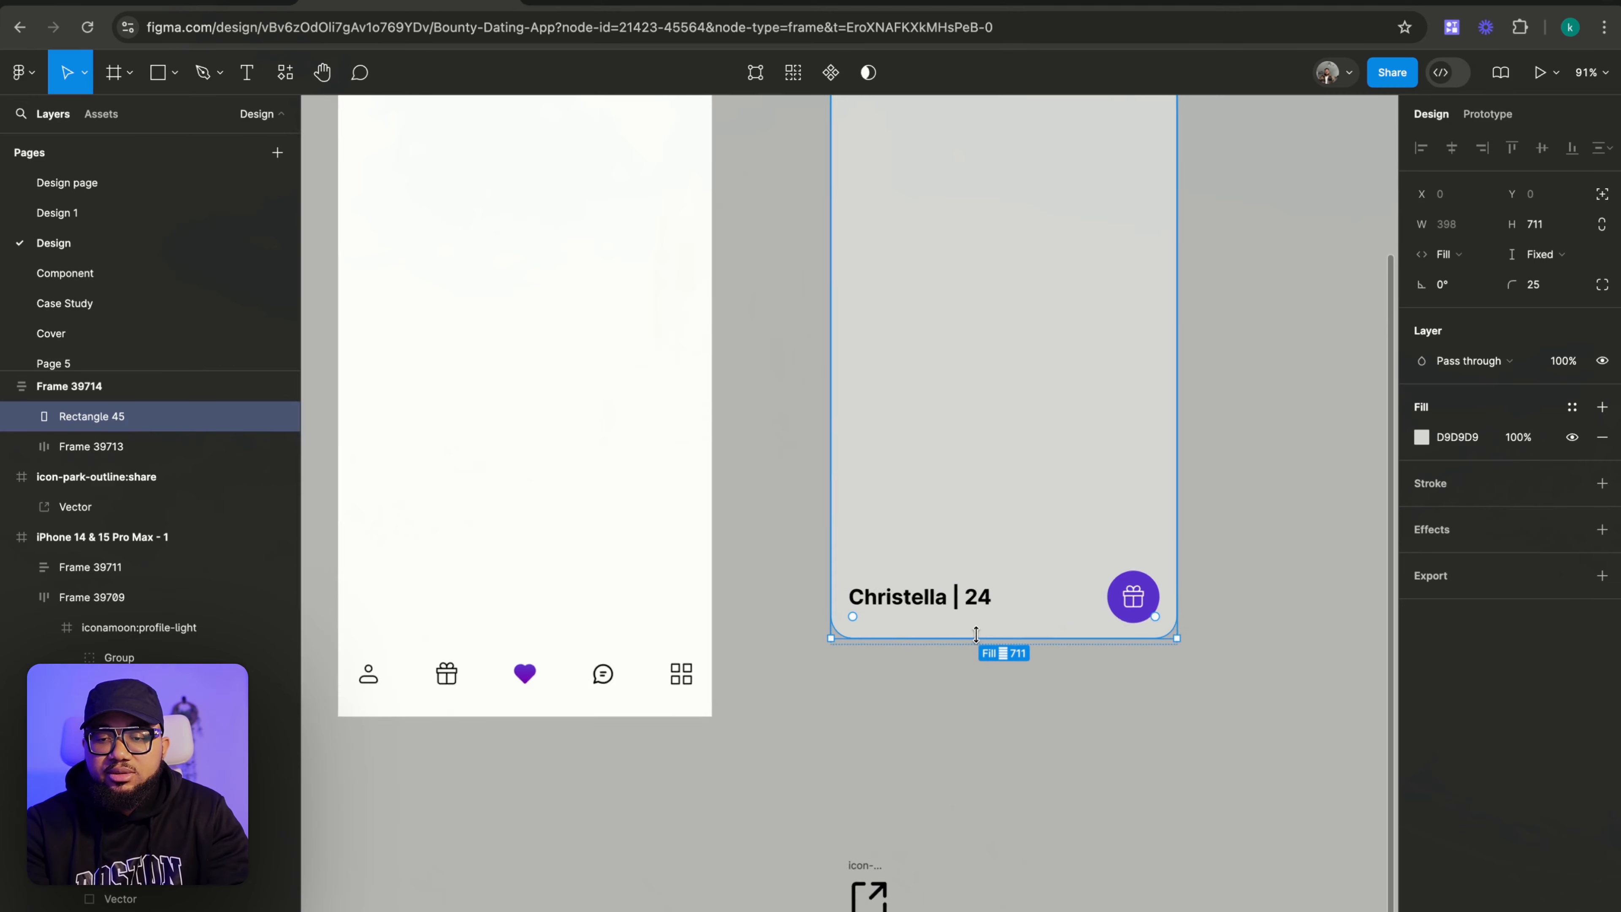
{"action": "scroll", "coordinate": [976, 634], "scroll_direction": "up", "scroll_amount": 5}
{"action": "key", "text": "Tab"}
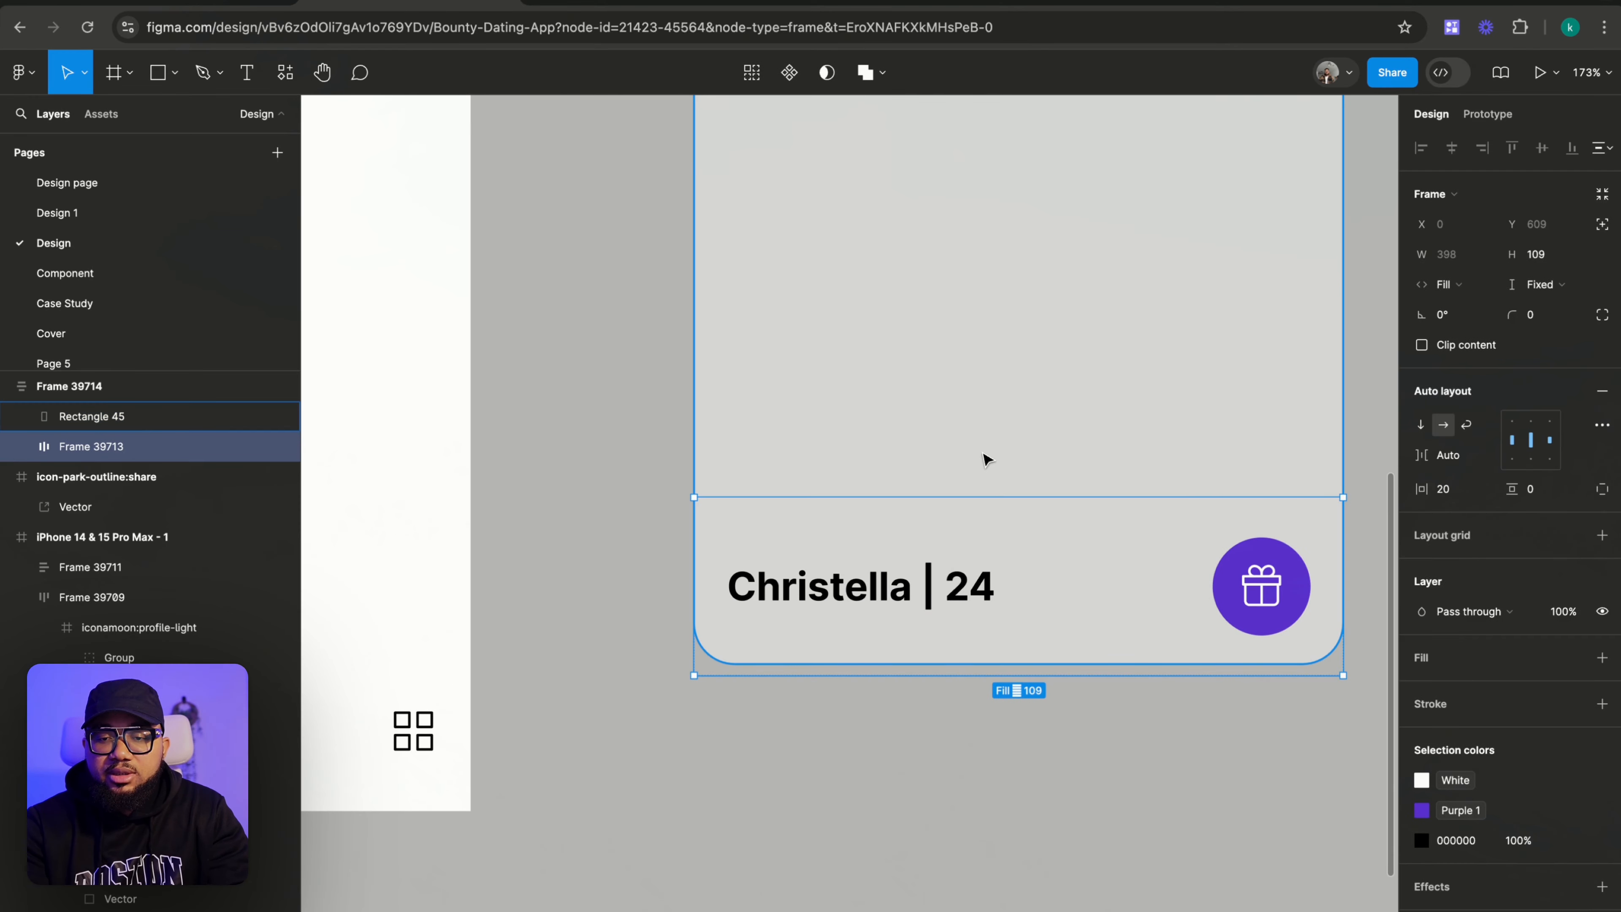
{"action": "double_click", "coordinate": [987, 458]}
{"action": "key", "text": "Escape"}
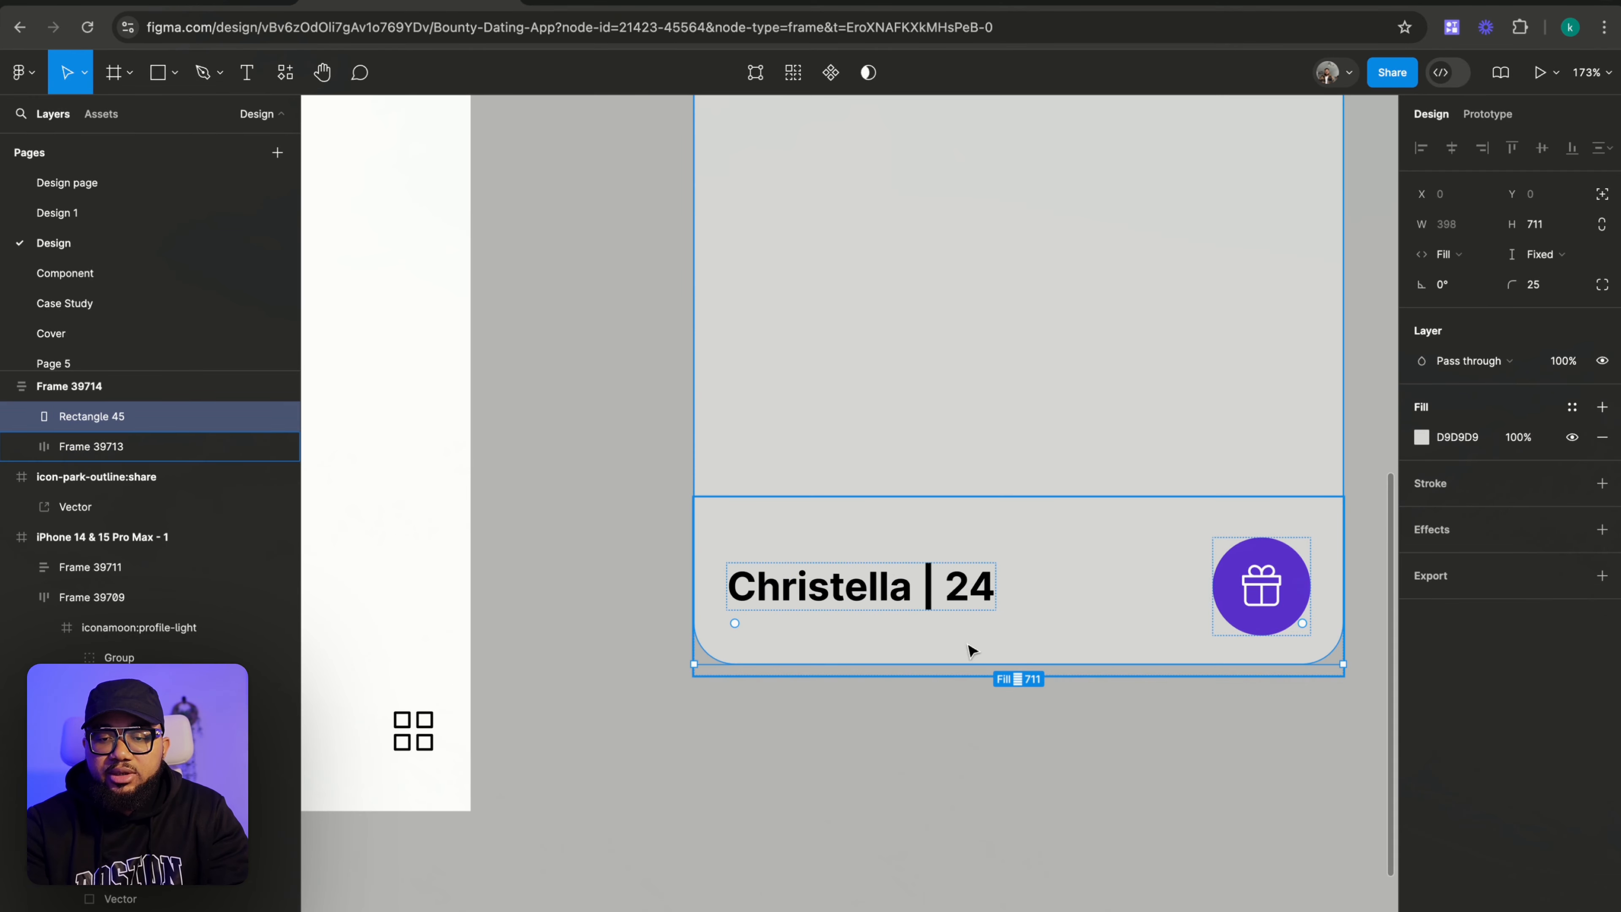
{"action": "left_click", "coordinate": [968, 661]}
{"action": "left_click", "coordinate": [1057, 735]}
{"action": "left_click", "coordinate": [978, 445]}
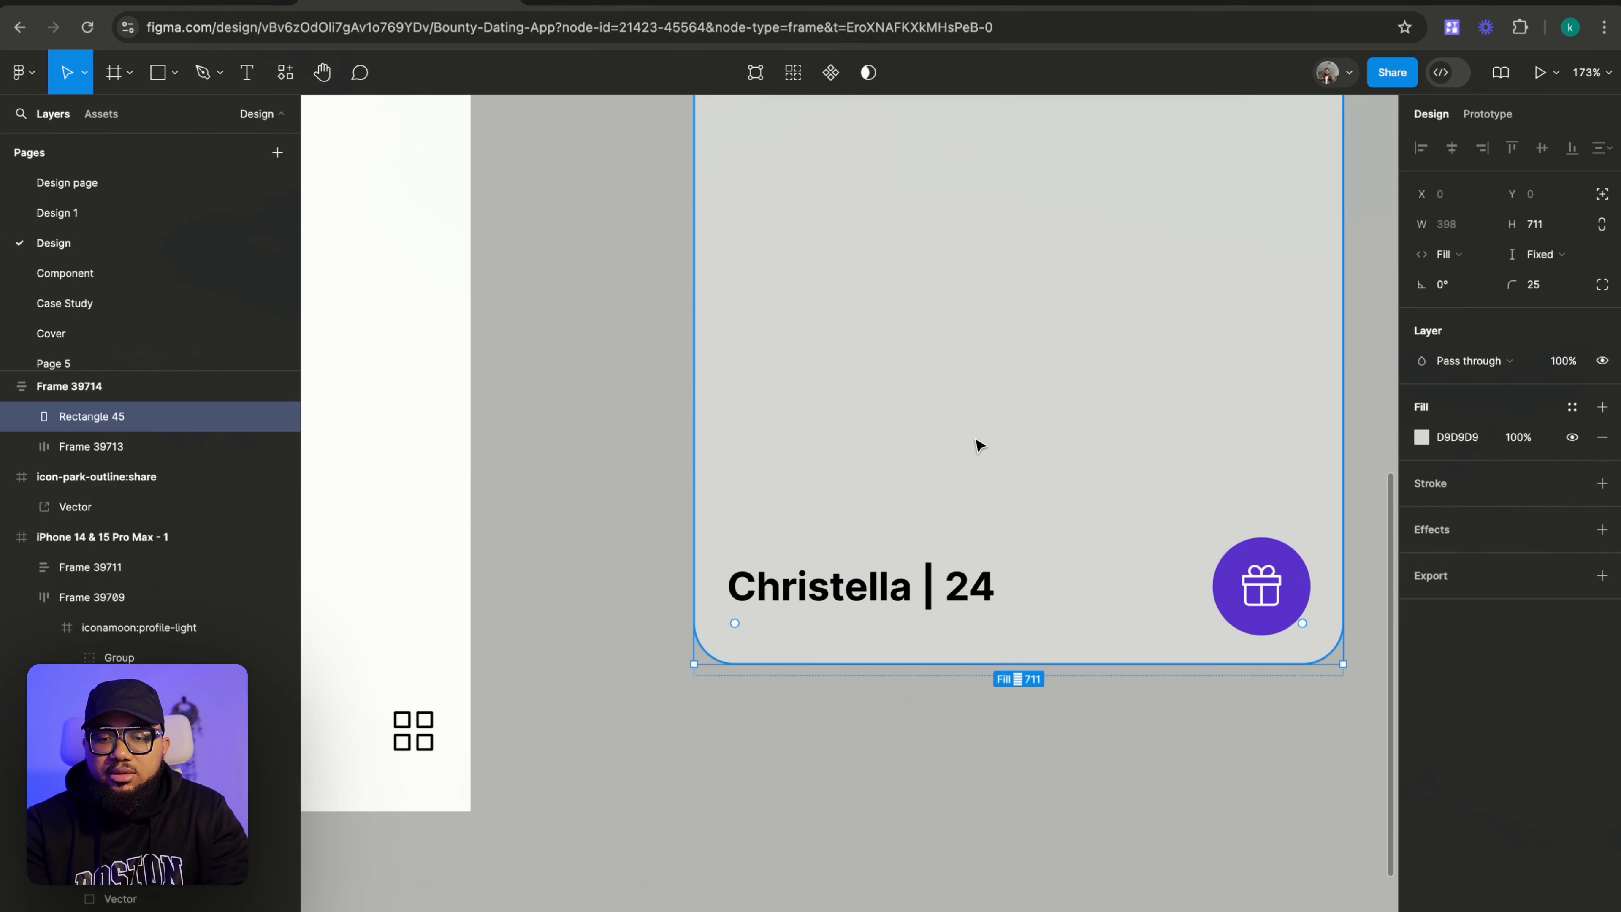
{"action": "scroll", "coordinate": [1046, 431], "scroll_direction": "down", "scroll_amount": 6}
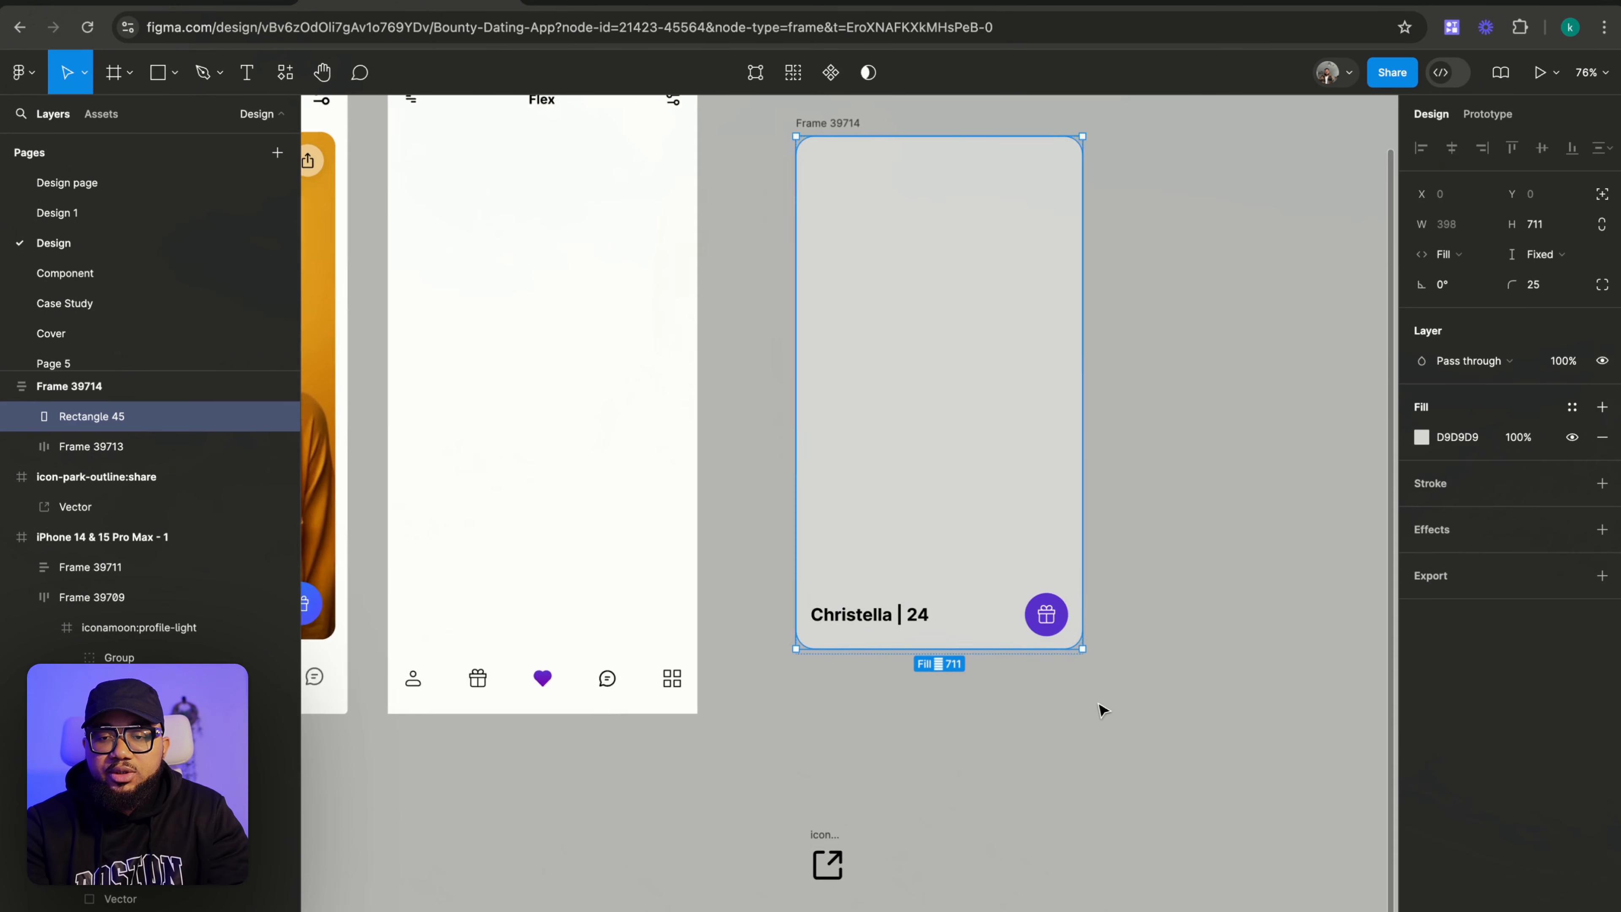
Tighten the card frame's vertical gap to -122 so the name-and-gift row ends flush with the rectangle's lower edge.
{"action": "left_click", "coordinate": [1100, 706]}
{"action": "scroll", "coordinate": [1037, 285], "scroll_direction": "up", "scroll_amount": 2}
{"action": "left_click", "coordinate": [805, 210]}
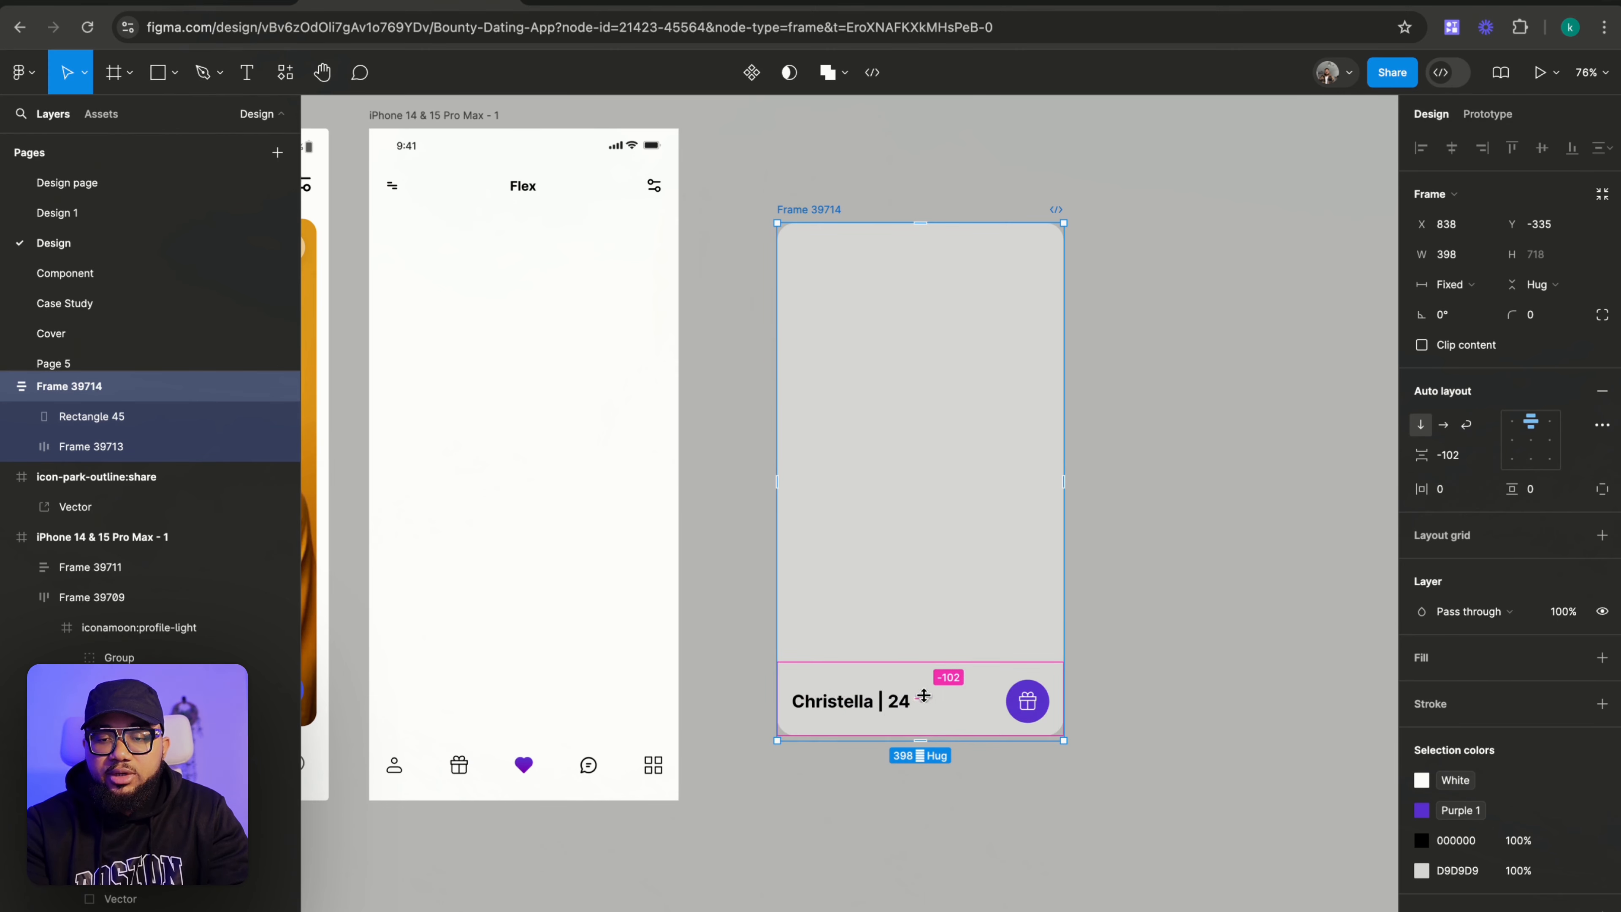
{"action": "left_click_drag", "start_coordinate": [924, 692], "coordinate": [924, 690]}
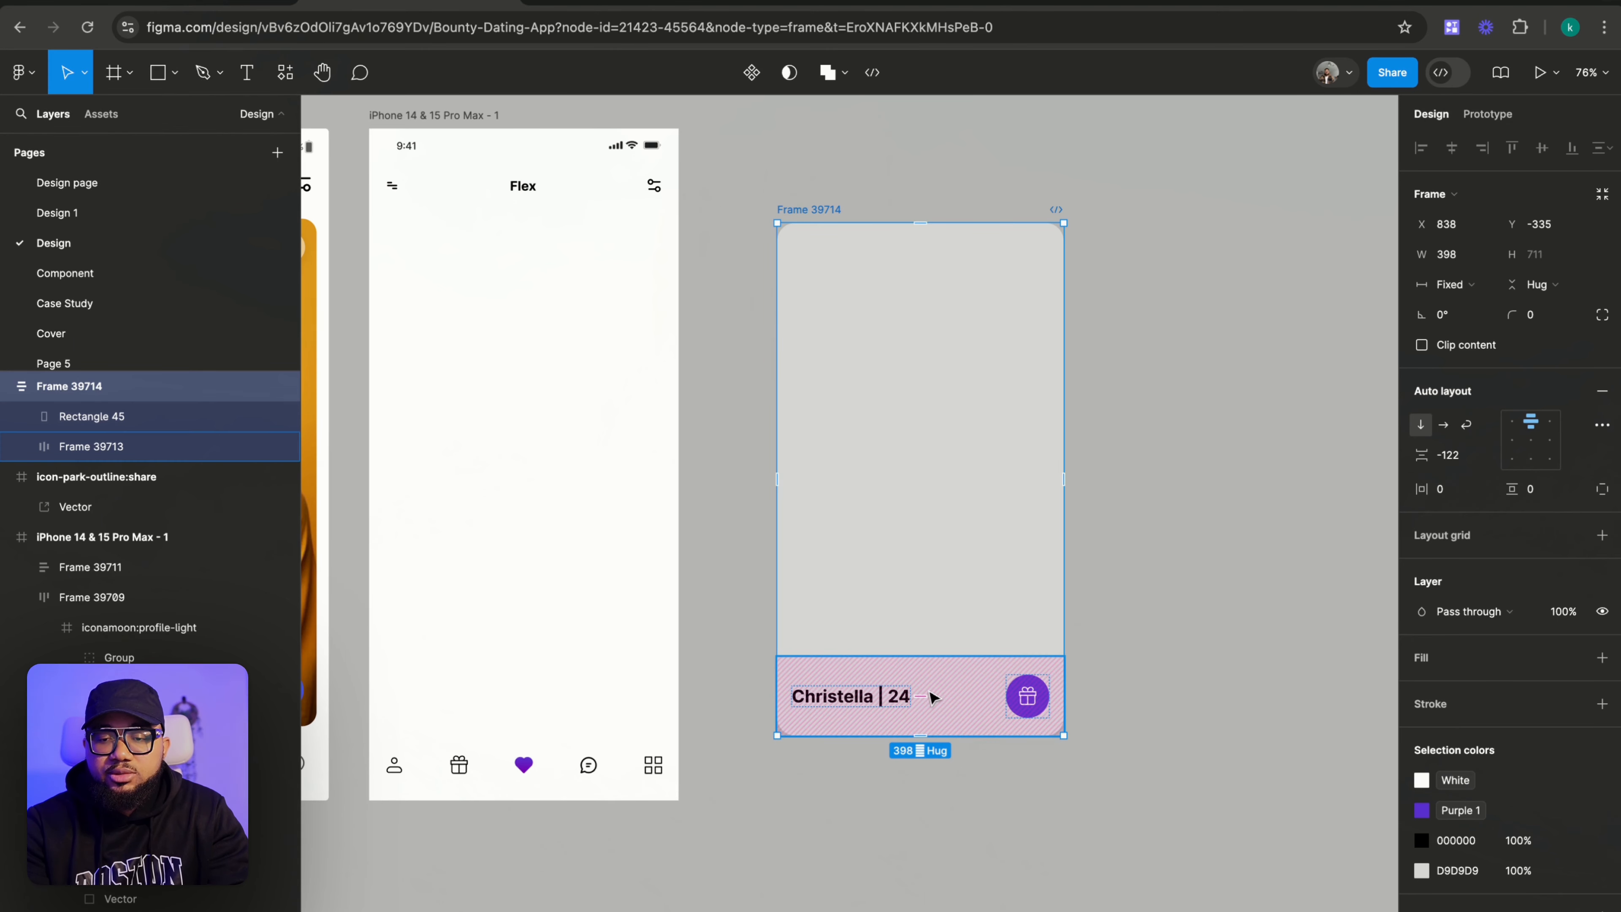
{"action": "left_click", "coordinate": [1062, 819]}
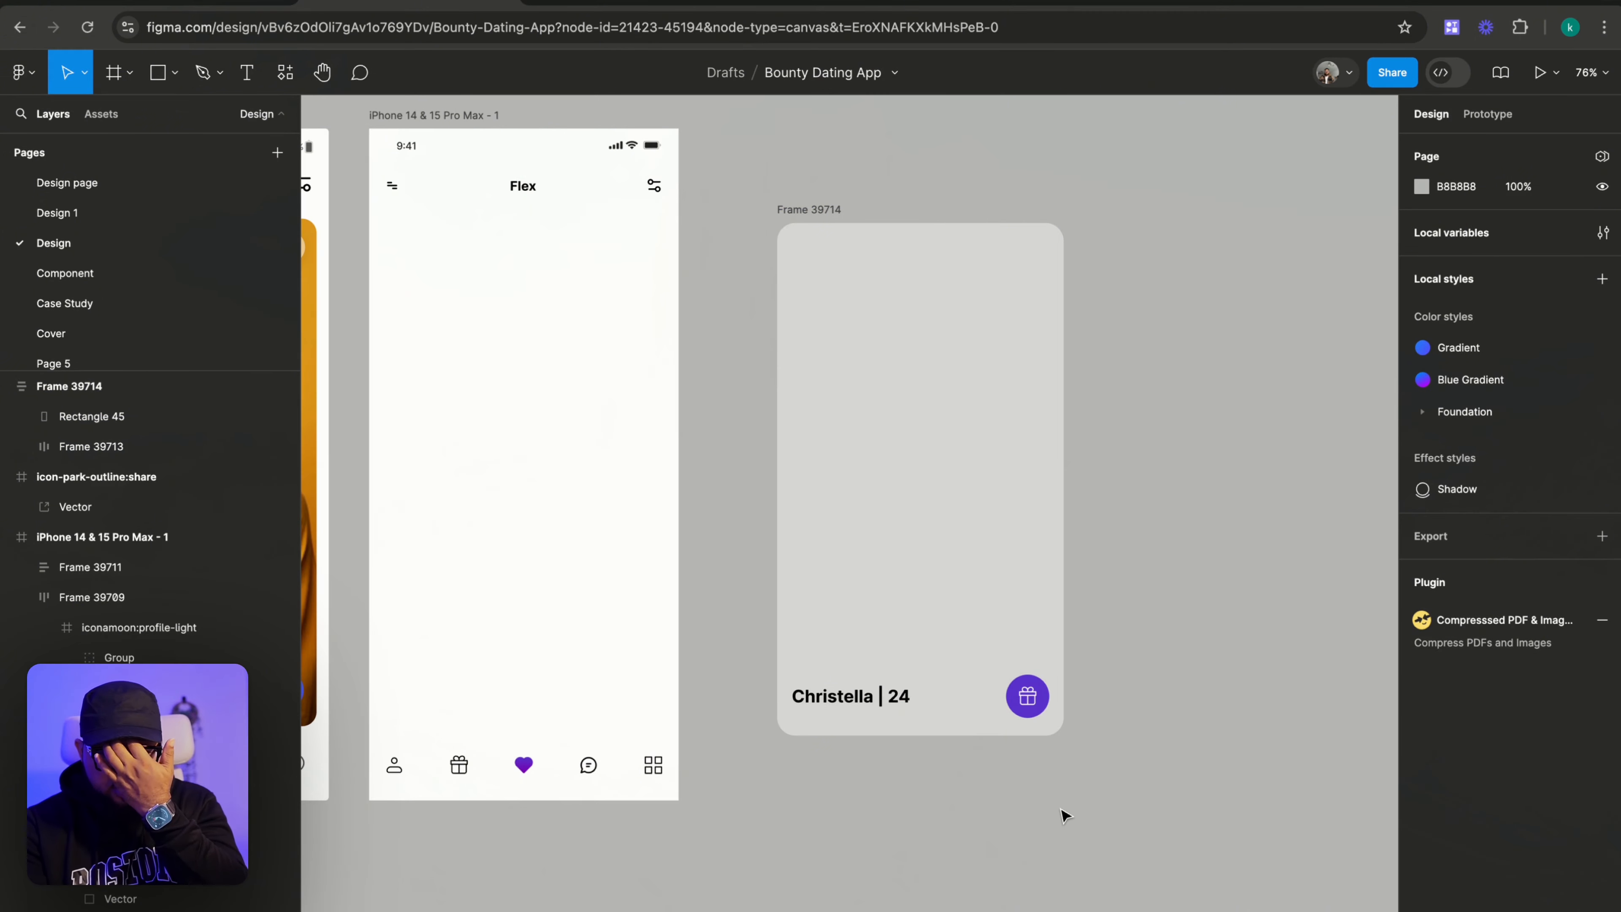
{"action": "left_click", "coordinate": [955, 695]}
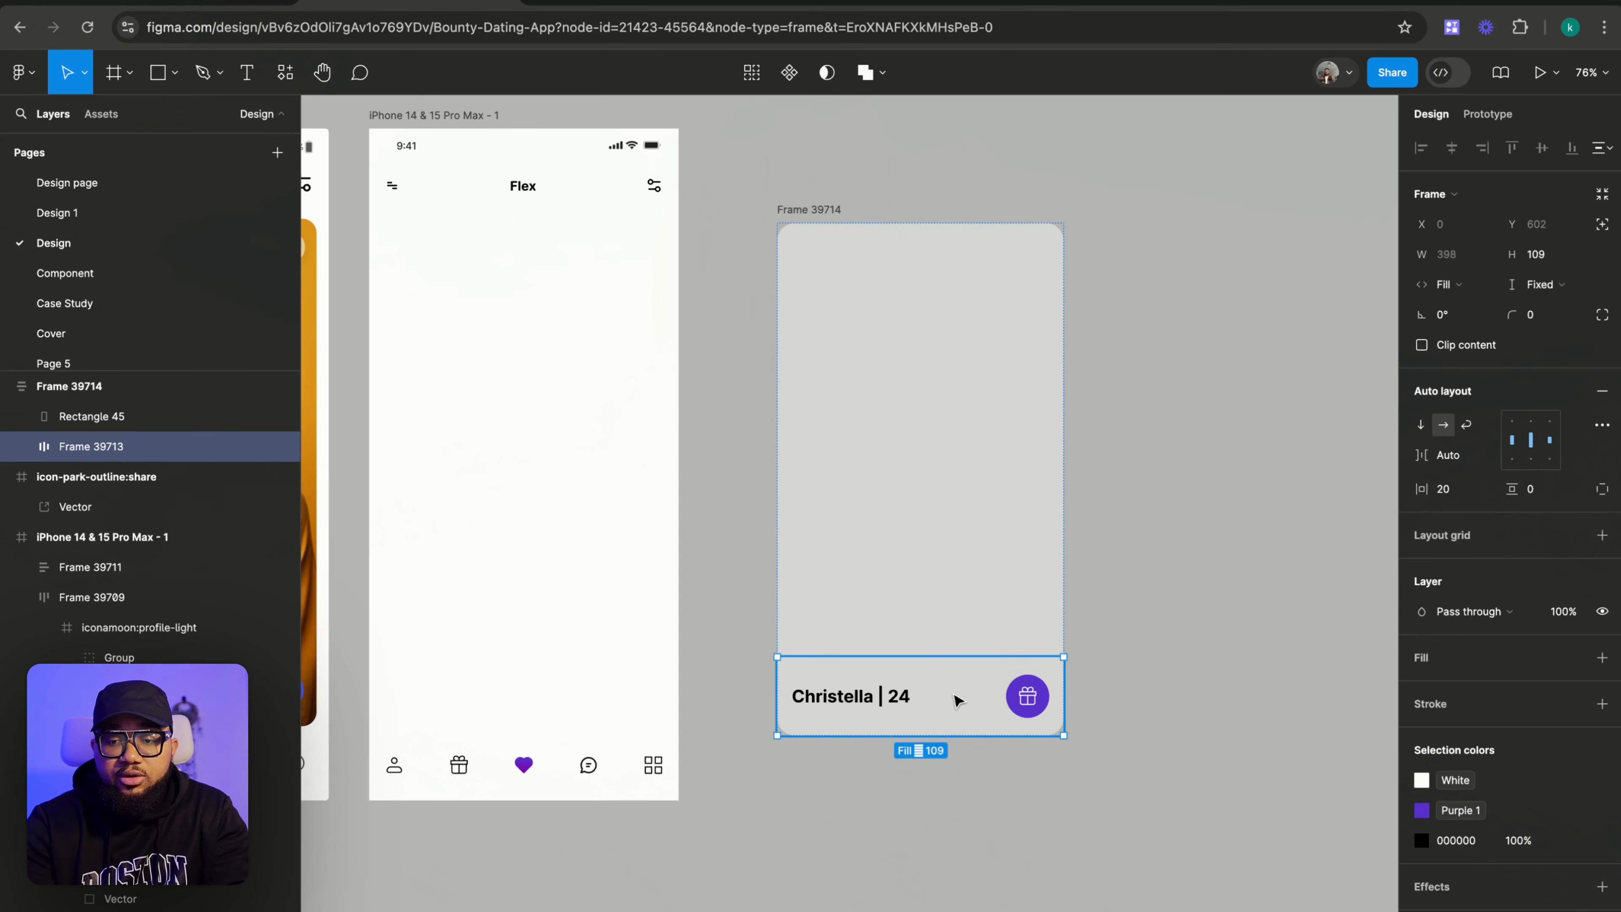
{"action": "key", "text": "Escape"}
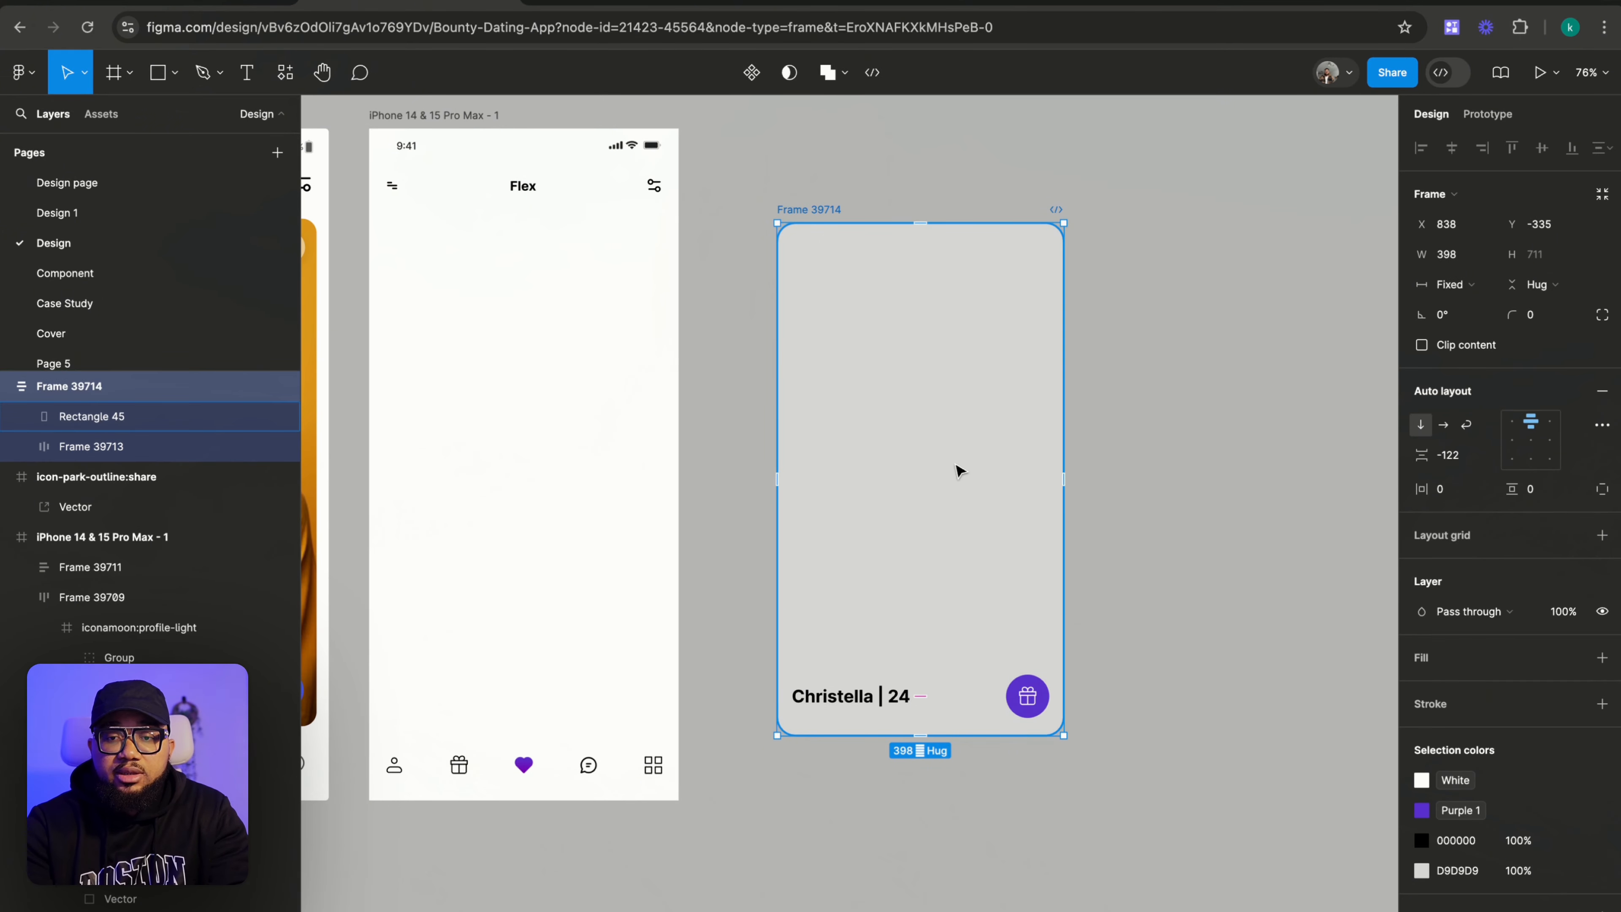
{"action": "left_click", "coordinate": [959, 471]}
{"action": "right_click", "coordinate": [959, 472]}
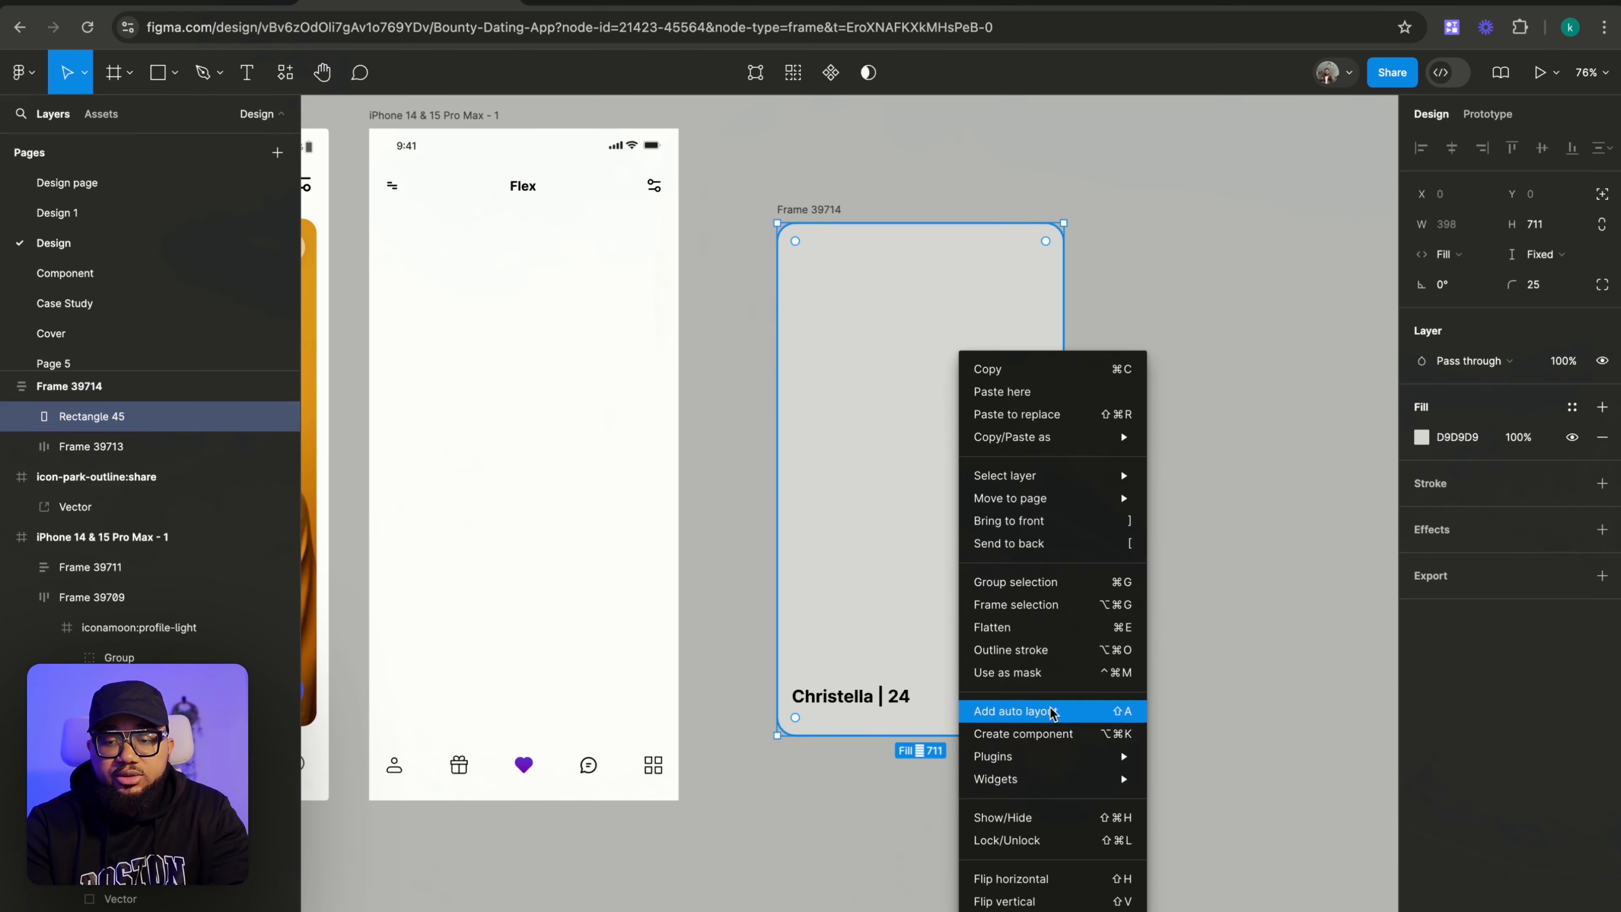
{"action": "mouse_move", "coordinate": [1079, 756]}
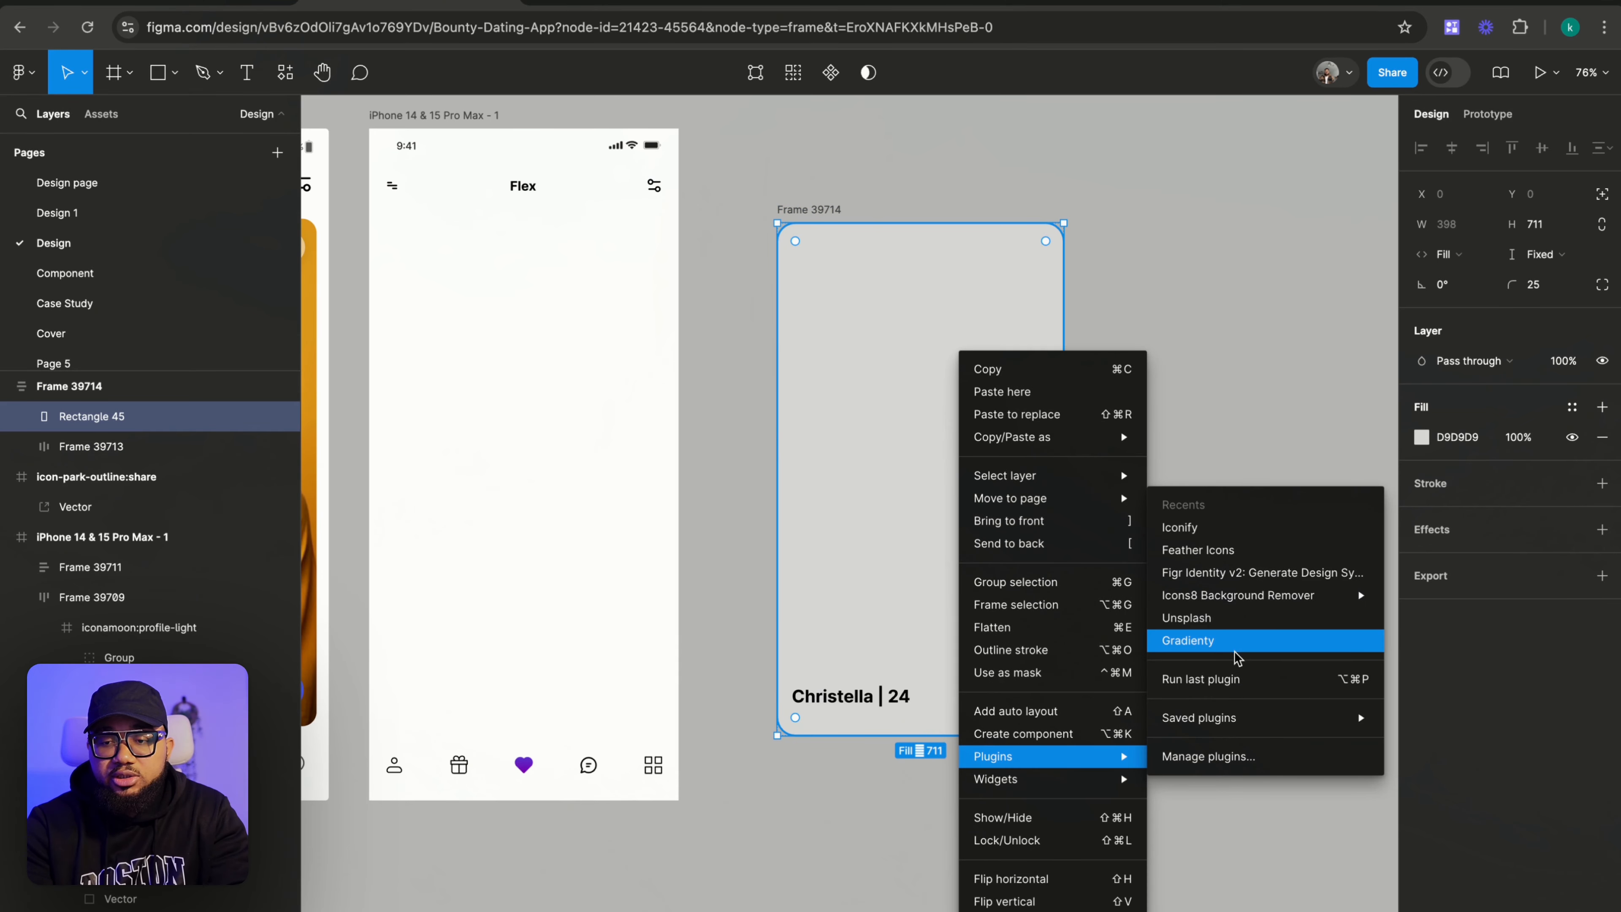
{"action": "left_click", "coordinate": [1238, 418]}
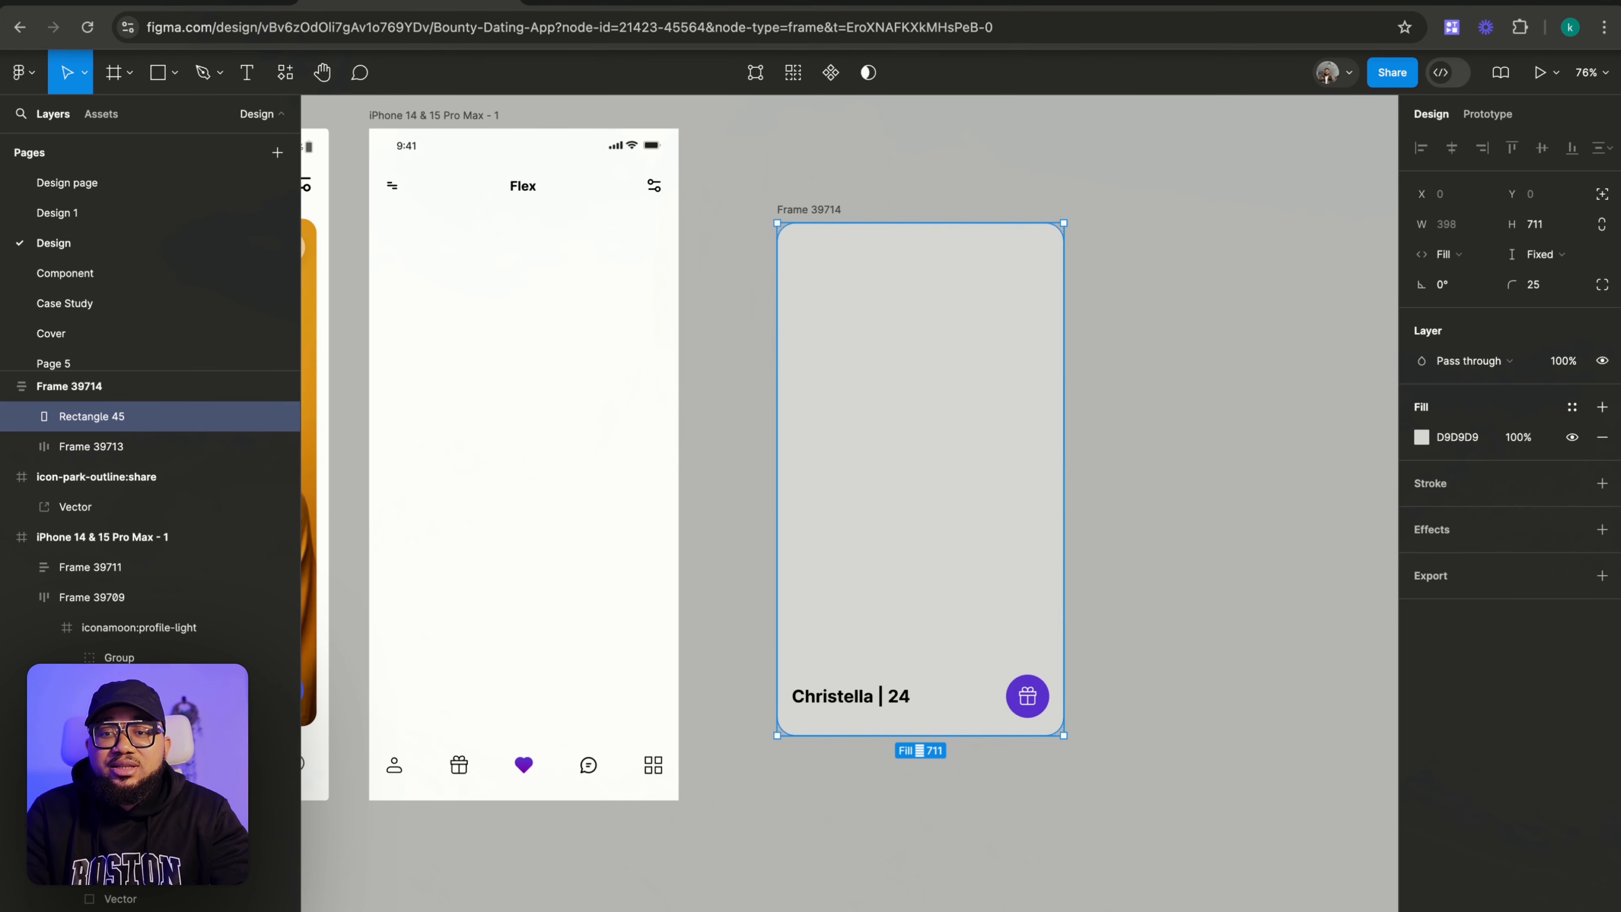
Switch to another browser tab, open Freepik's page 2 results for "black girl with phone" and browse the images for a profile photo.
{"action": "left_click", "coordinate": [993, 4]}
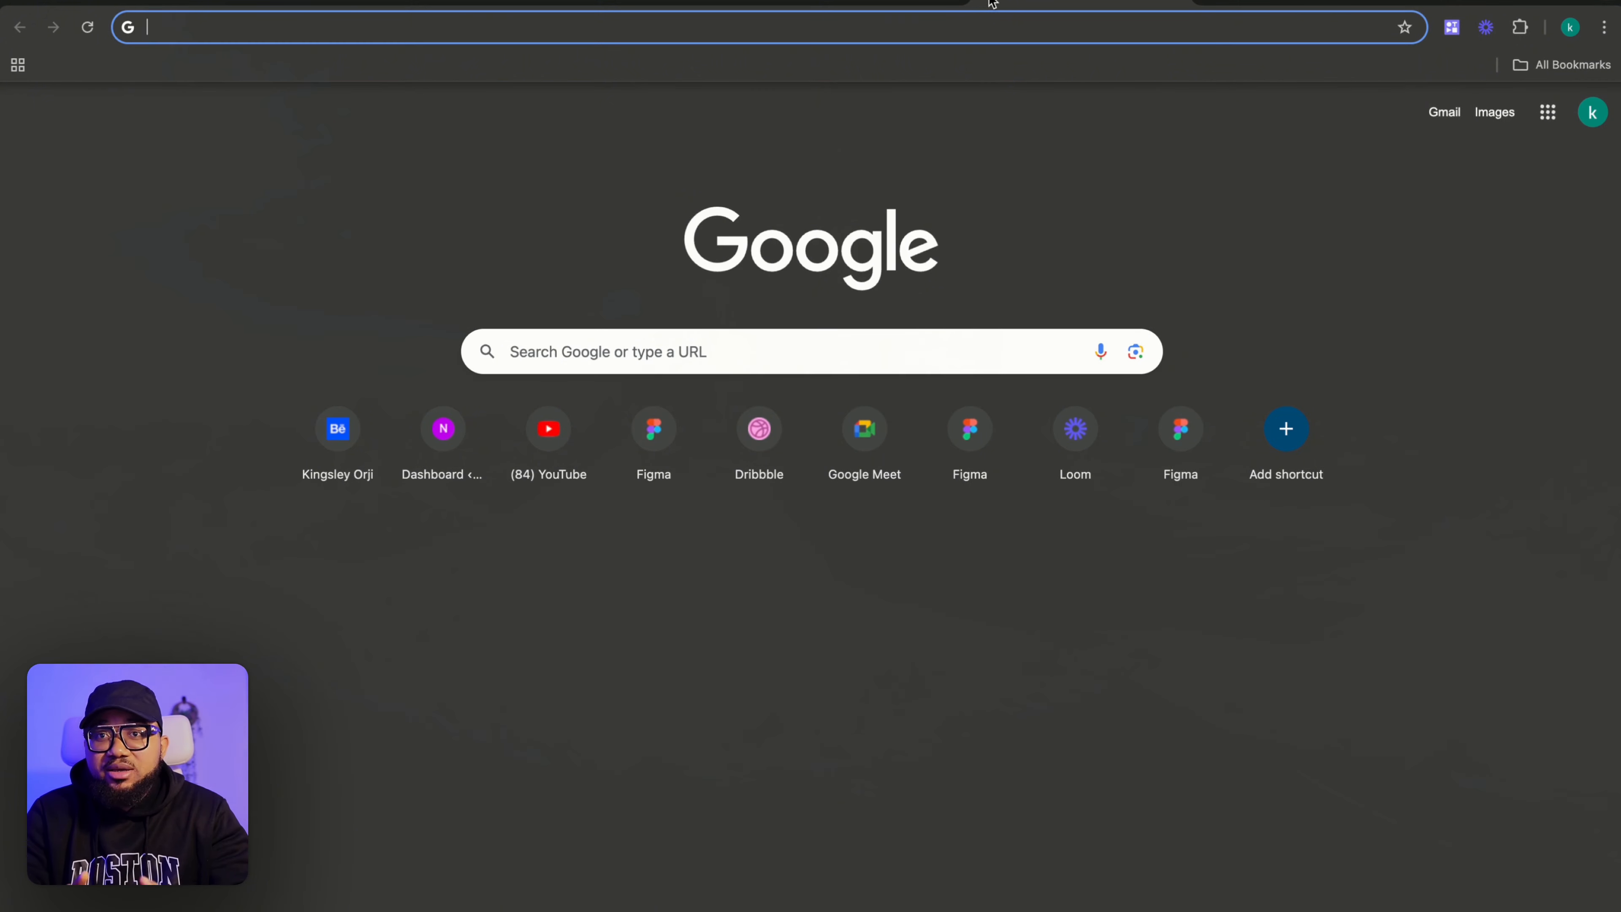
{"action": "left_click", "coordinate": [979, 19]}
{"action": "type", "text": "freep"}
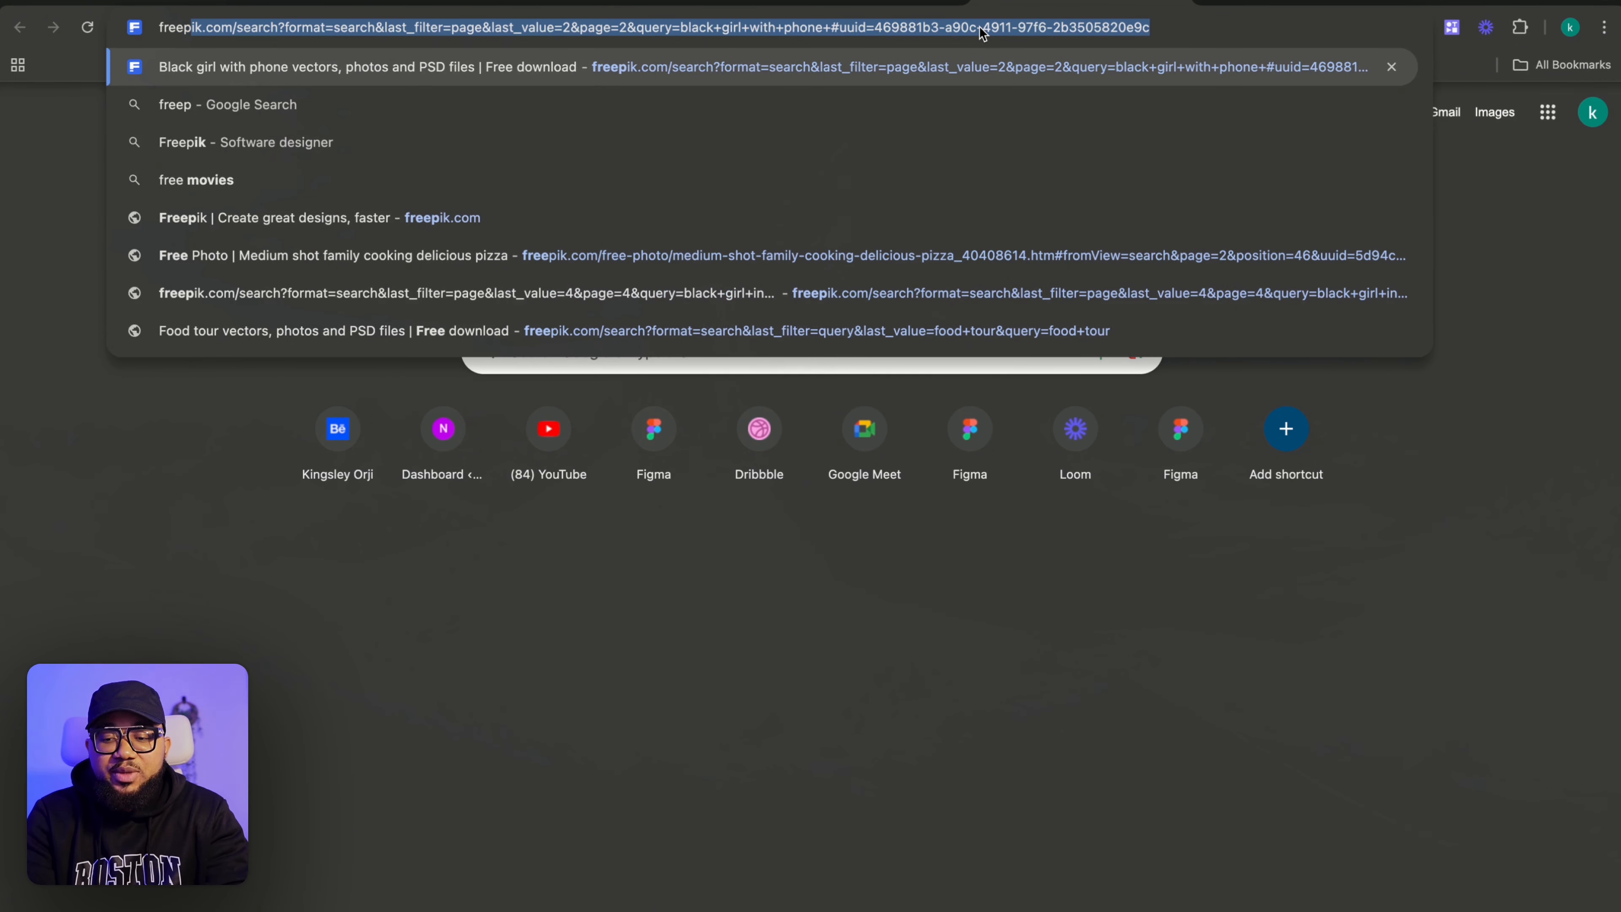
{"action": "key", "text": "Return"}
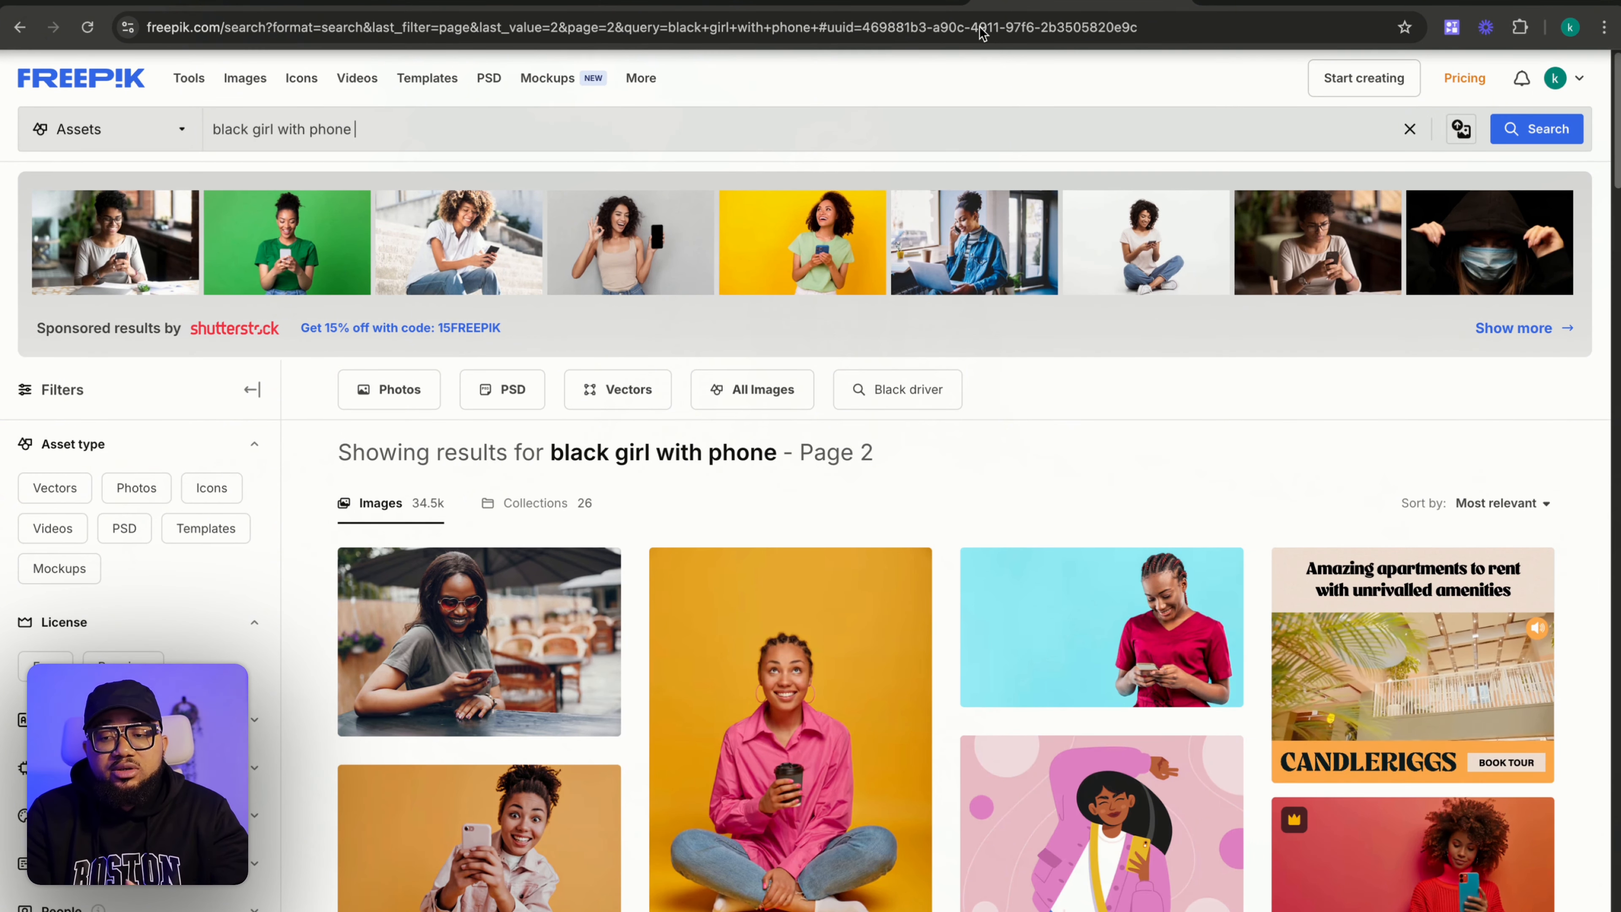
{"action": "scroll", "coordinate": [1021, 407], "scroll_direction": "down", "scroll_amount": 4}
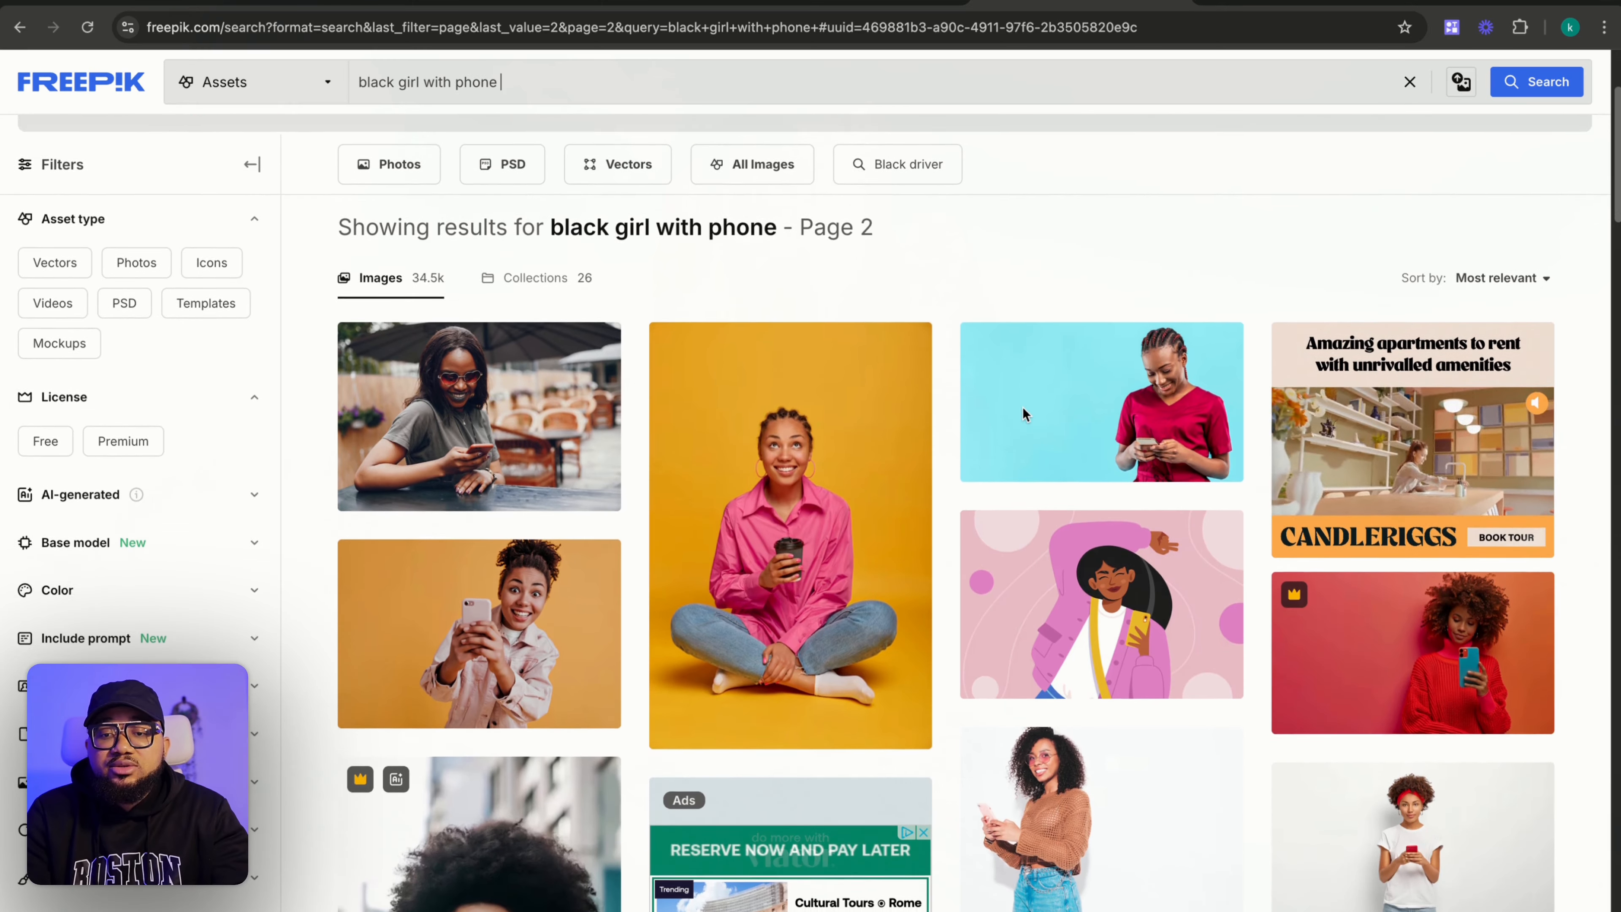
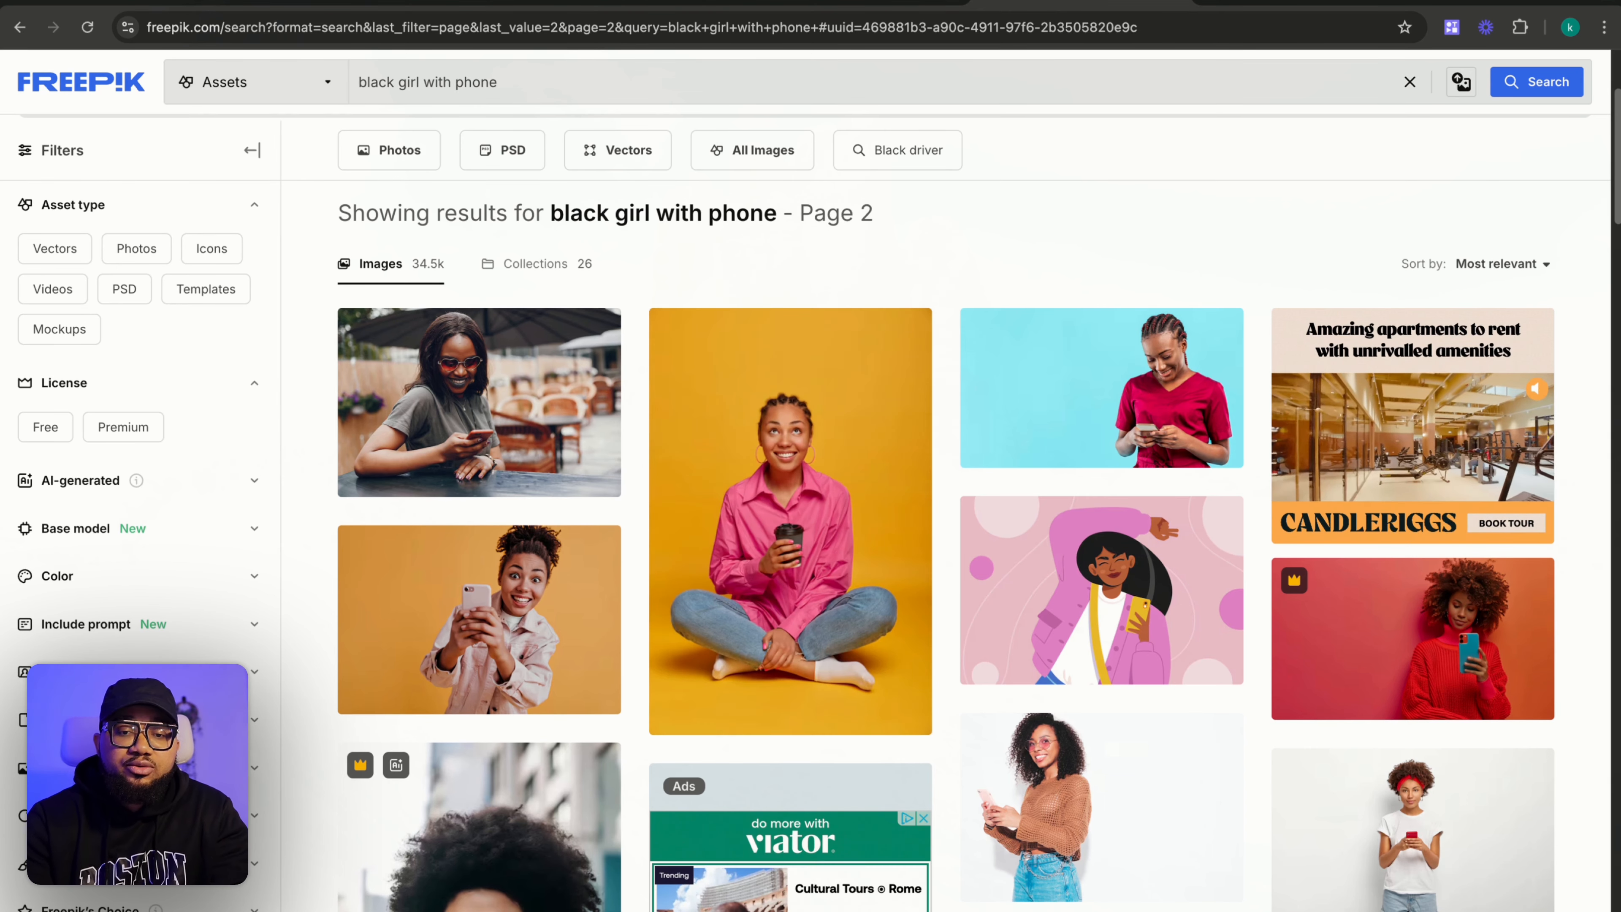
{"action": "scroll", "coordinate": [757, 508], "scroll_direction": "down", "scroll_amount": 10}
{"action": "scroll", "coordinate": [757, 509], "scroll_direction": "up", "scroll_amount": 3}
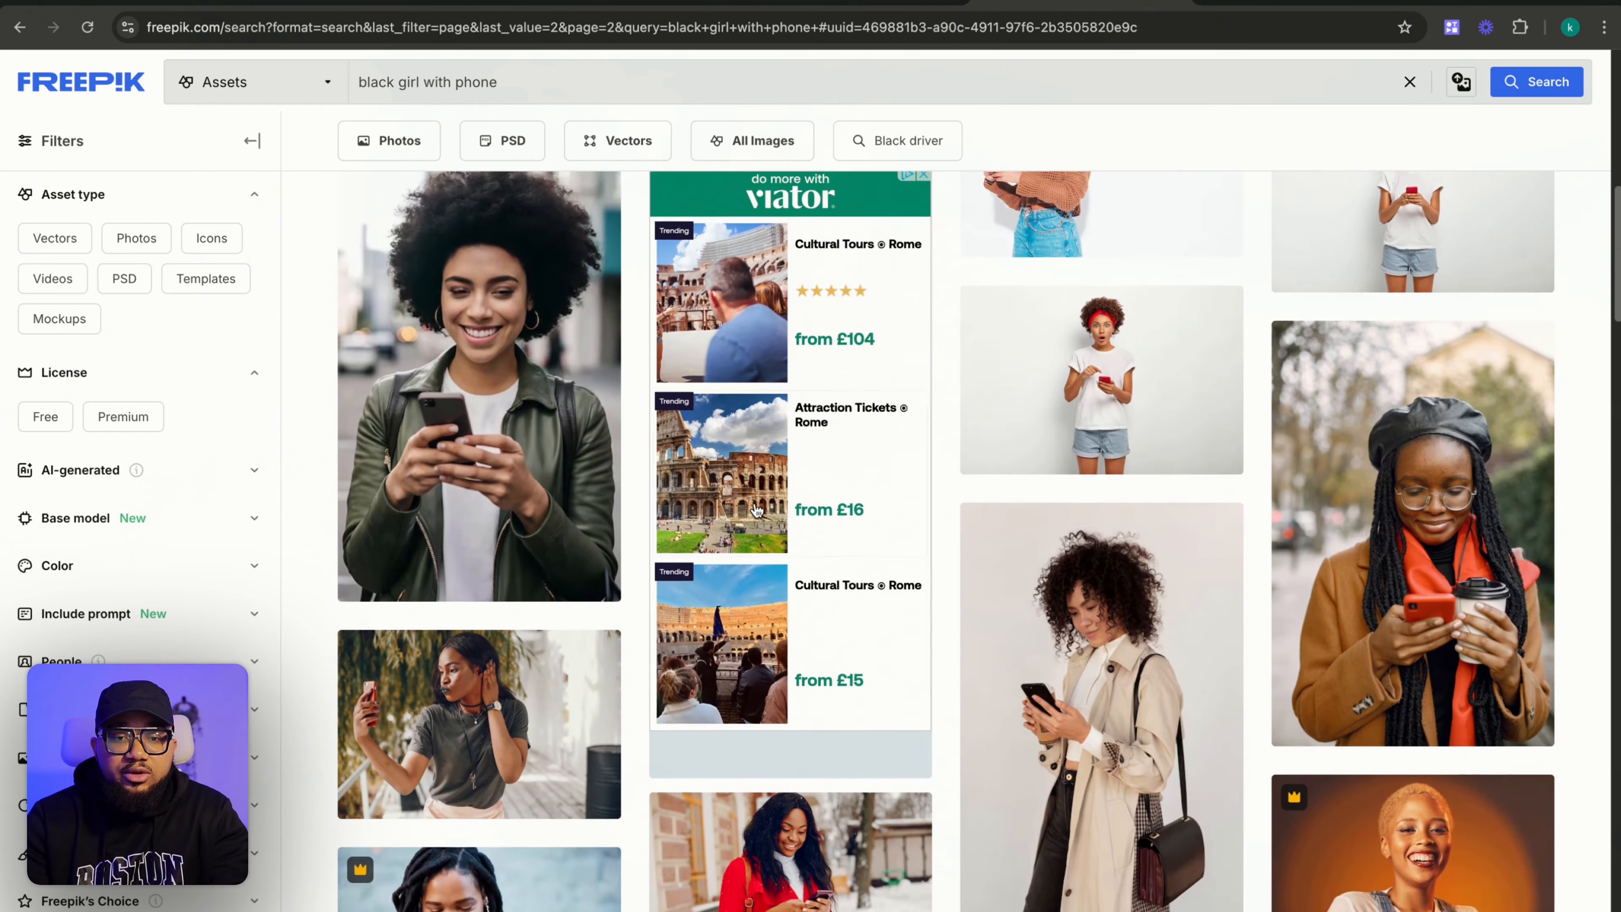
Replace the current asset search with a search for "beautiful girls".
{"action": "scroll", "coordinate": [756, 510], "scroll_direction": "down", "scroll_amount": 6}
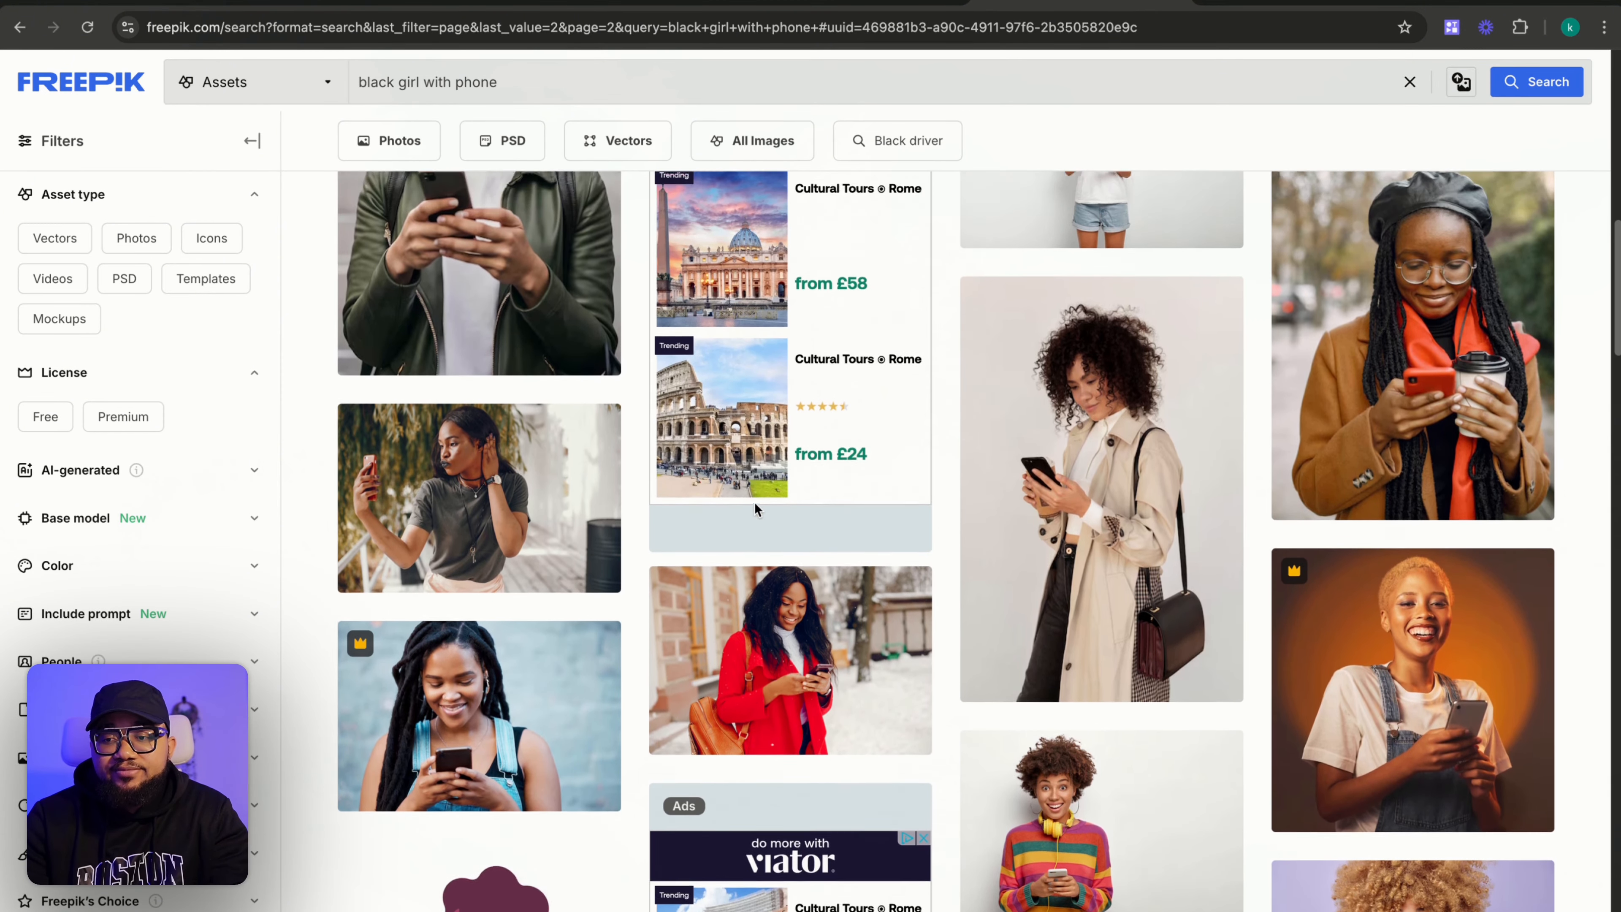
{"action": "scroll", "coordinate": [753, 502], "scroll_direction": "down", "scroll_amount": 10}
{"action": "scroll", "coordinate": [754, 502], "scroll_direction": "down", "scroll_amount": 7}
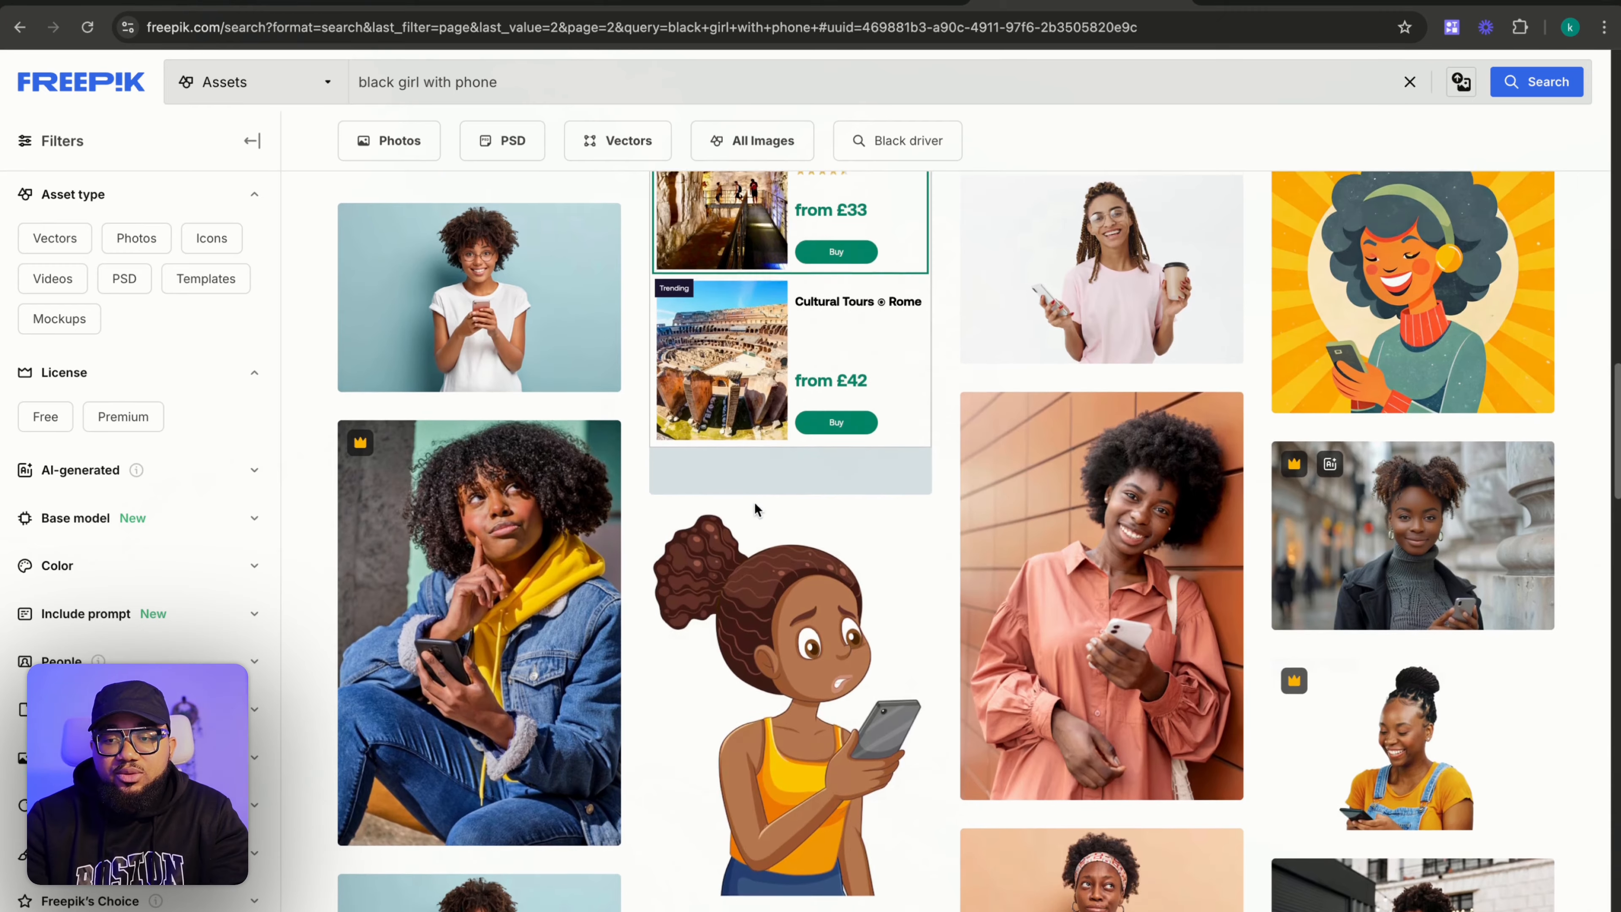
{"action": "scroll", "coordinate": [753, 502], "scroll_direction": "down", "scroll_amount": 5}
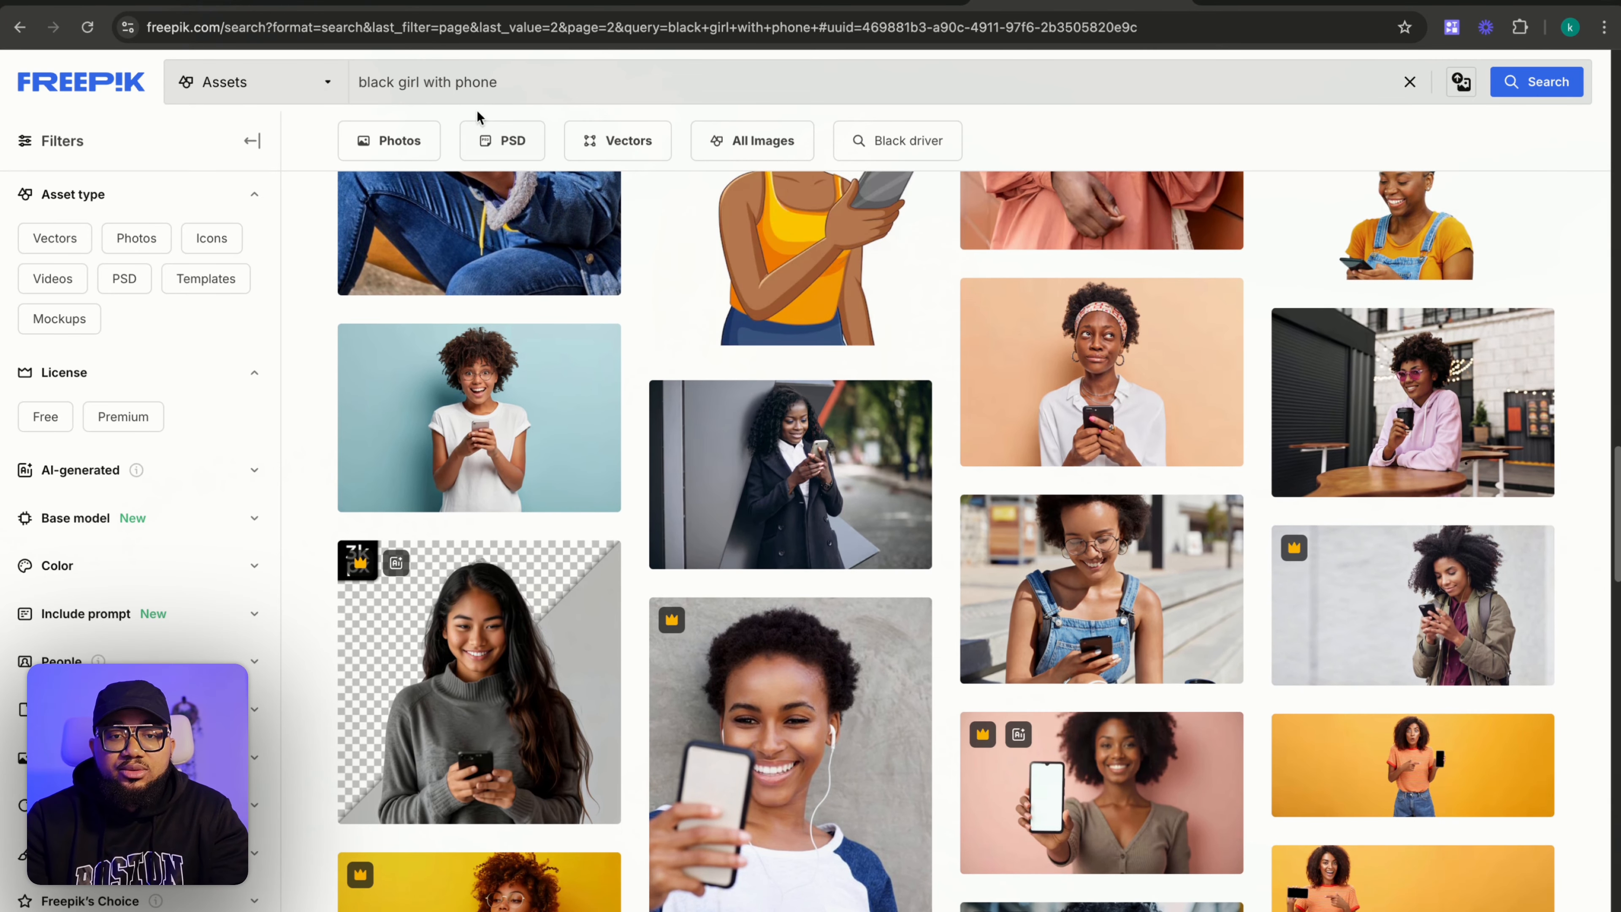
{"action": "left_click_drag", "start_coordinate": [509, 94], "coordinate": [311, 74]}
{"action": "type", "text": "beautiful"}
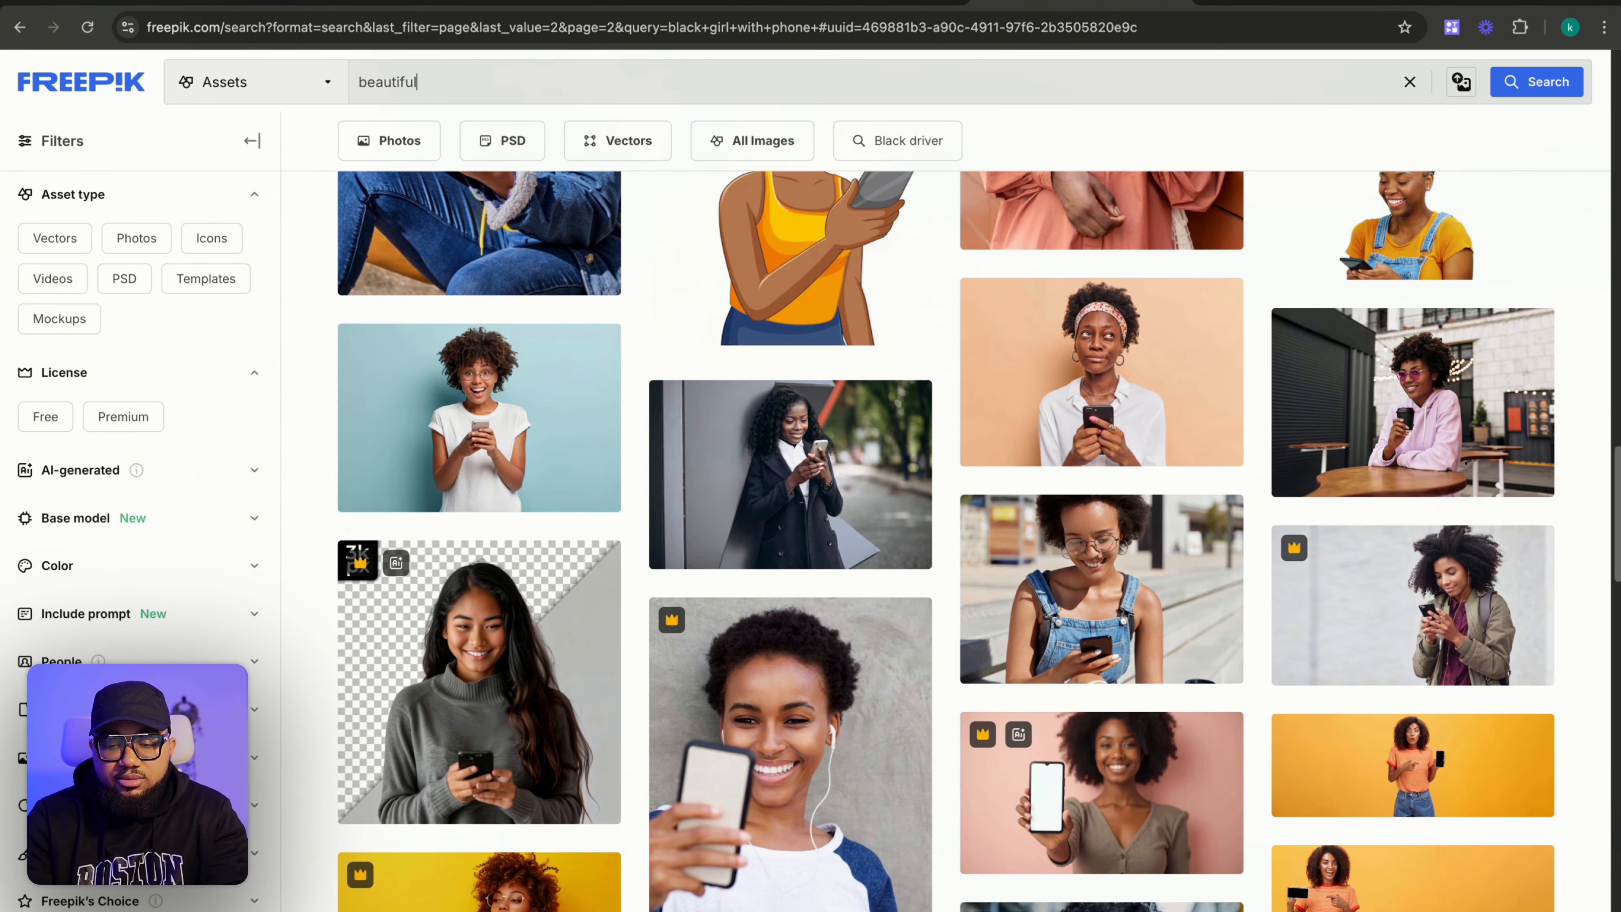
{"action": "type", "text": " girls"}
{"action": "key", "text": "Return"}
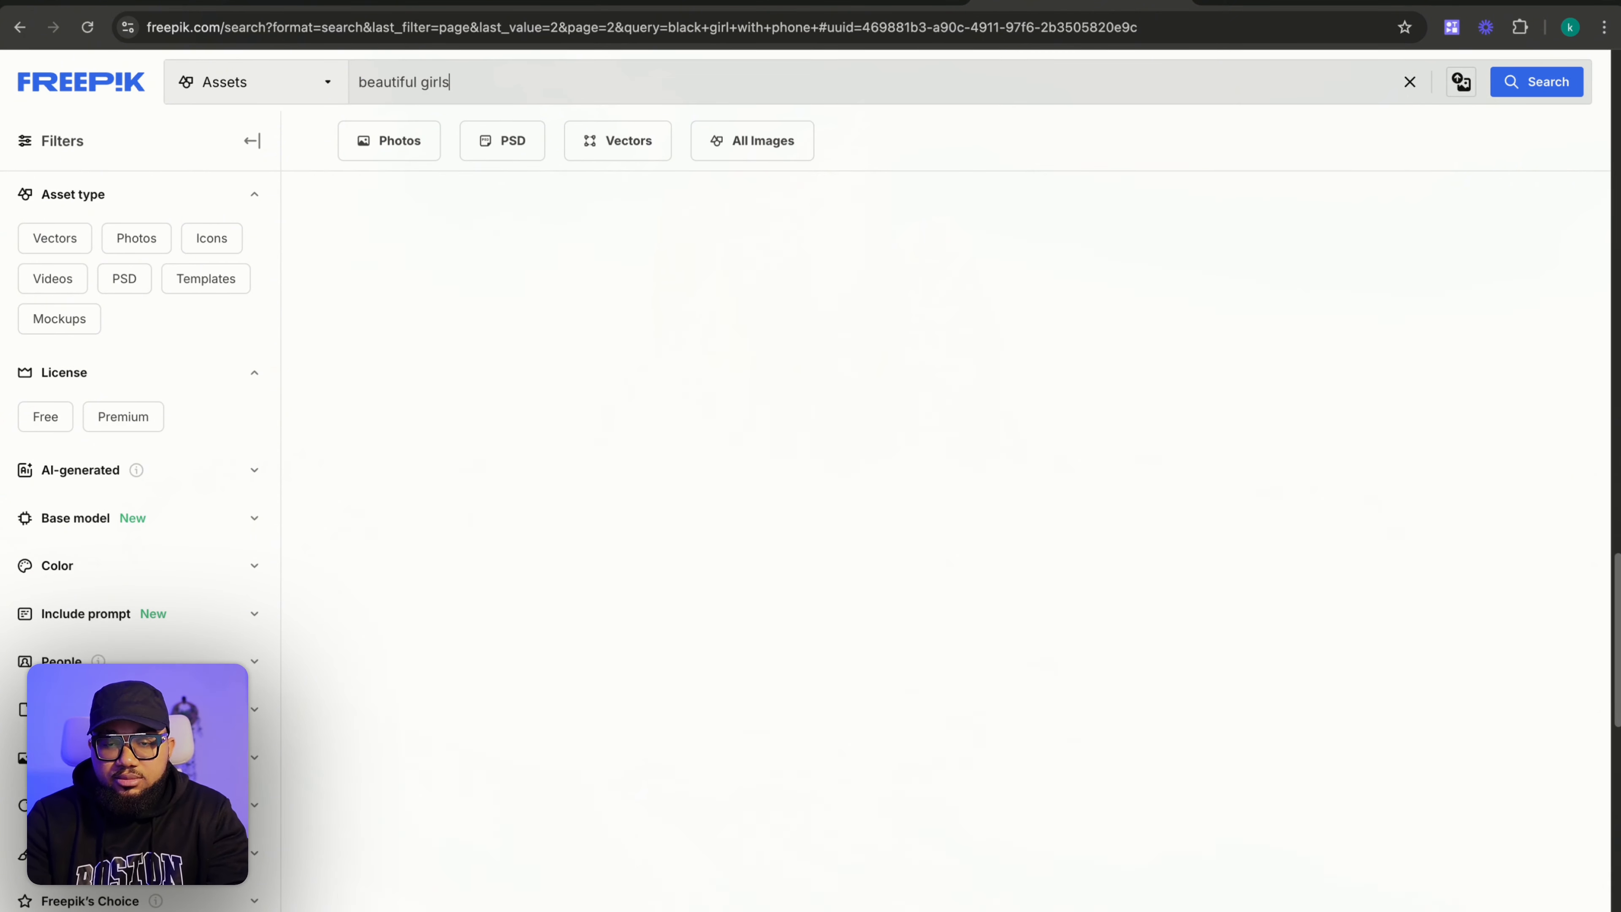
Look through the first page of search results for a suitable portrait photo and continue to page 2.
{"action": "scroll", "coordinate": [629, 509], "scroll_direction": "down", "scroll_amount": 5}
{"action": "scroll", "coordinate": [630, 508], "scroll_direction": "down", "scroll_amount": 2}
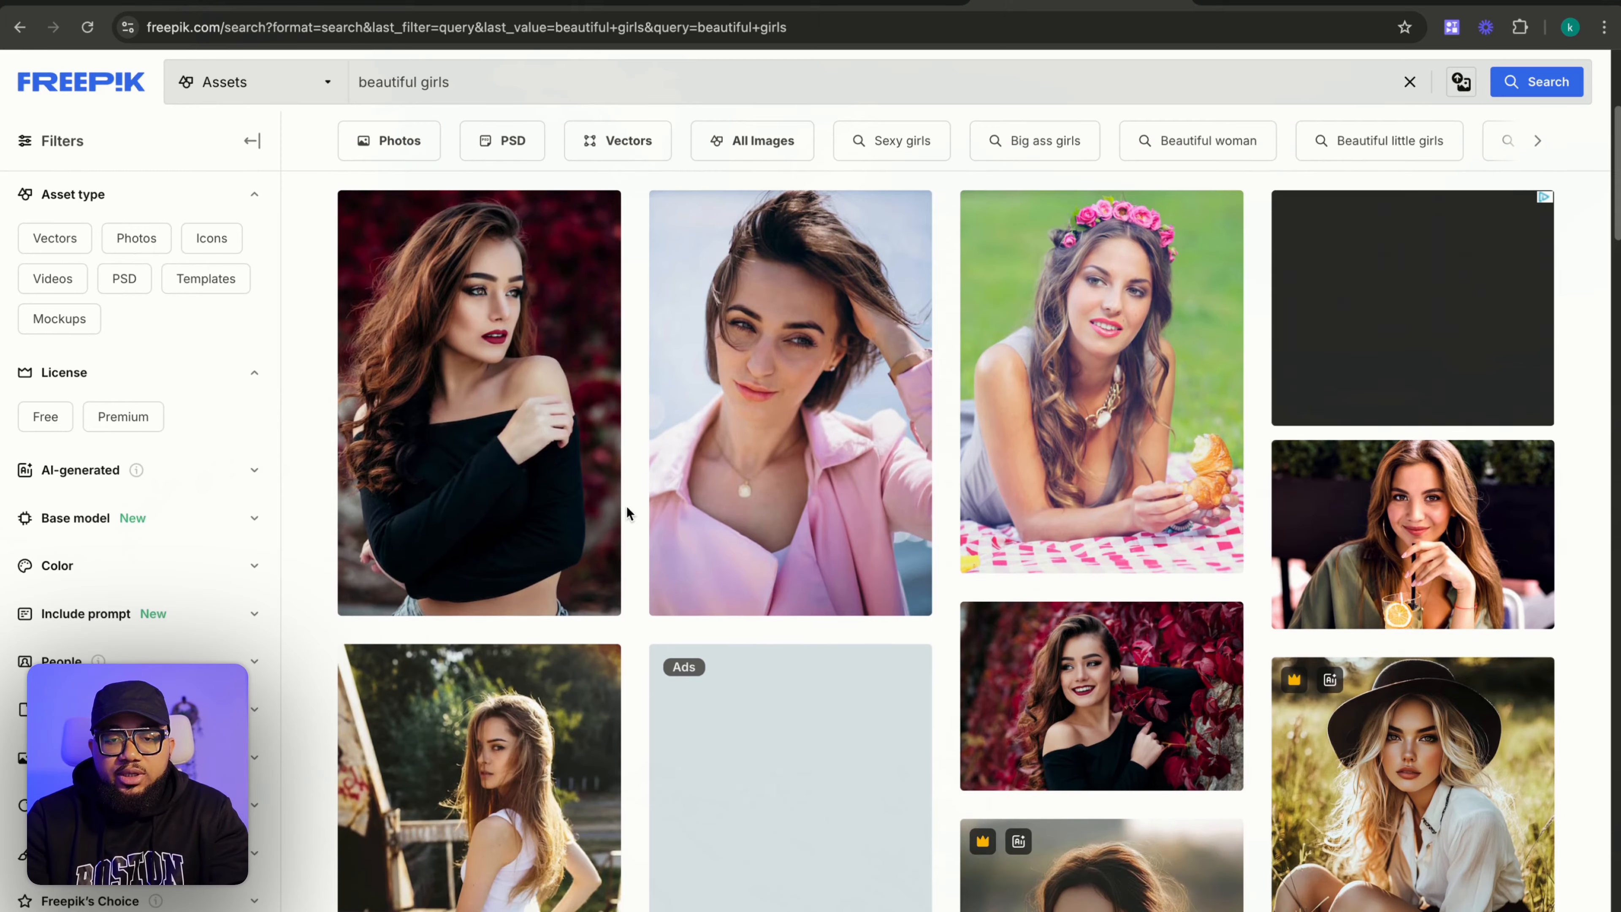
{"action": "scroll", "coordinate": [498, 369], "scroll_direction": "down", "scroll_amount": 6}
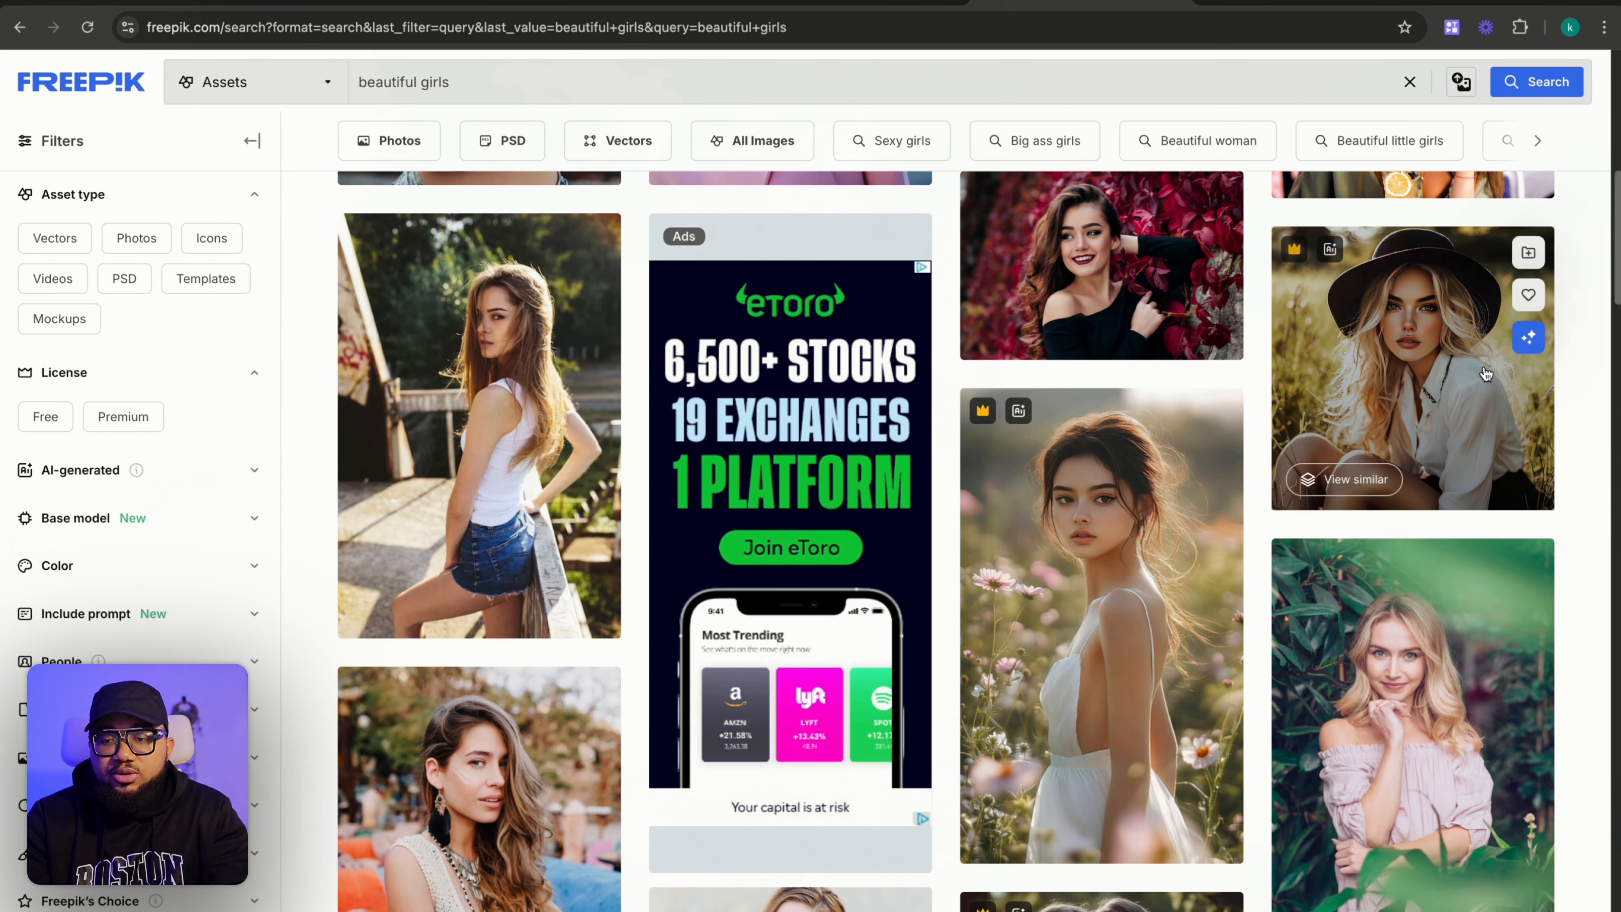
{"action": "scroll", "coordinate": [1310, 426], "scroll_direction": "down", "scroll_amount": 4}
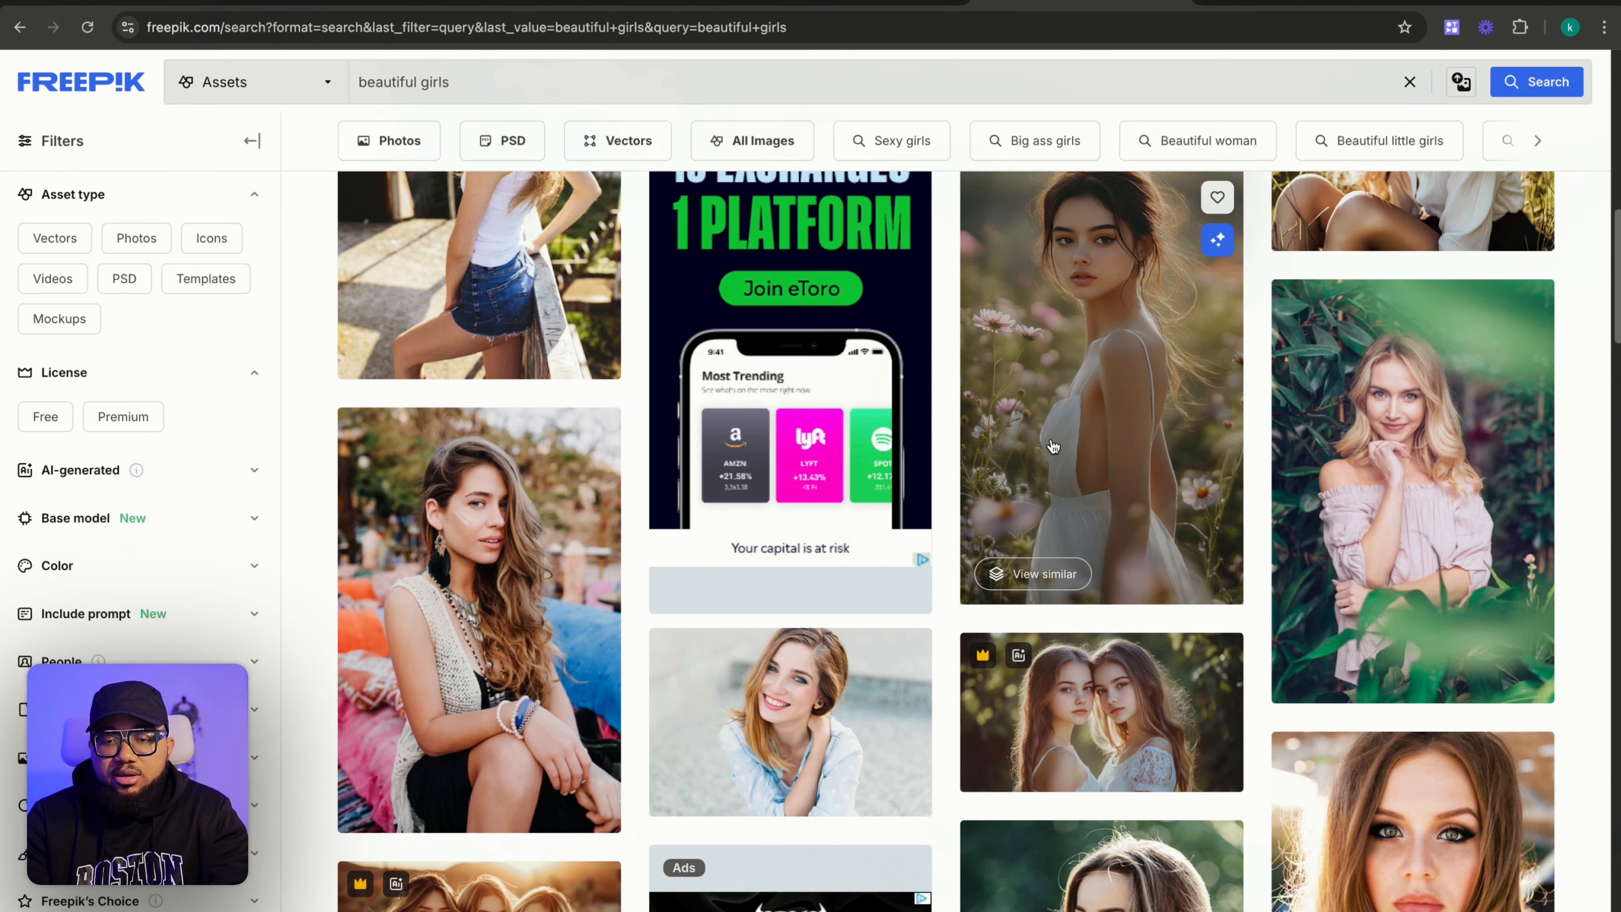
{"action": "scroll", "coordinate": [1055, 440], "scroll_direction": "down", "scroll_amount": 15}
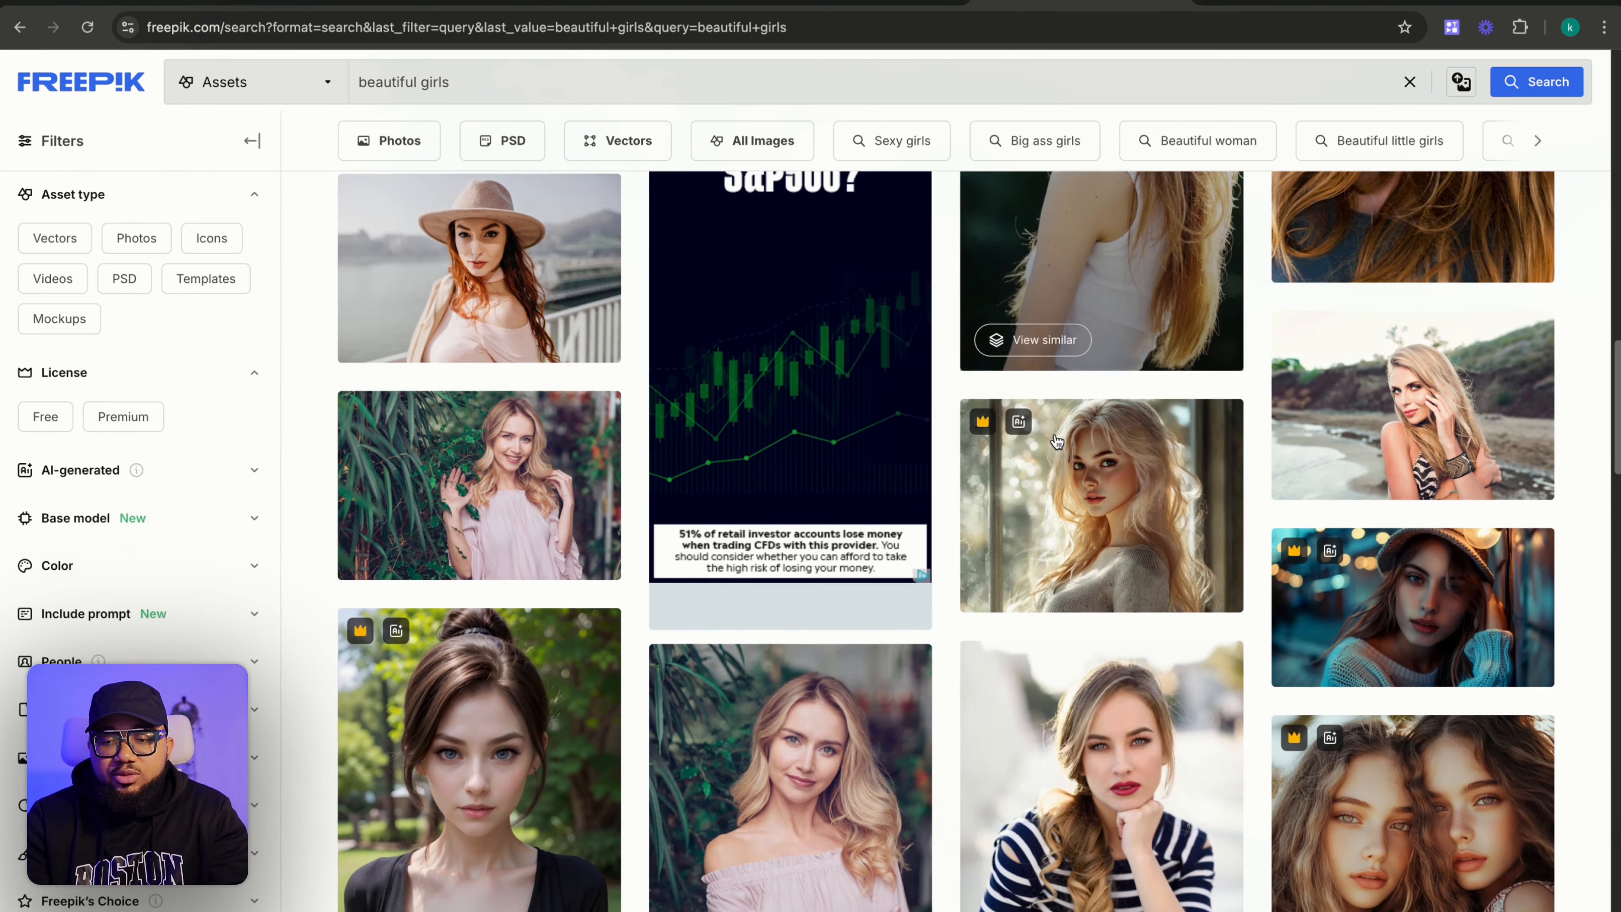
{"action": "scroll", "coordinate": [1055, 441], "scroll_direction": "down", "scroll_amount": 15}
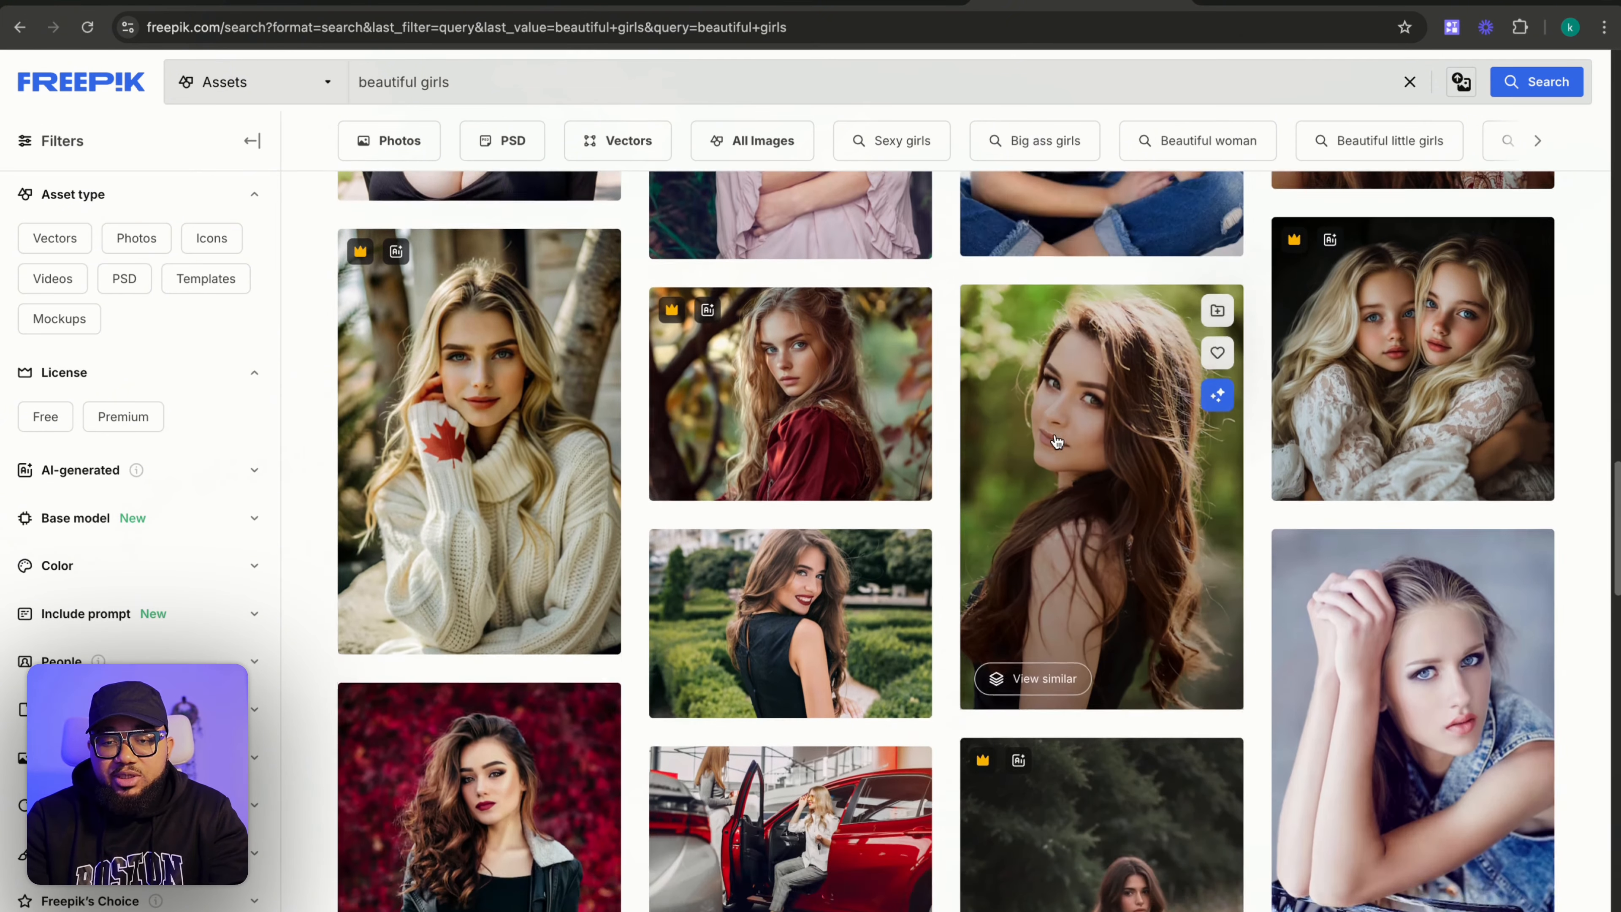
{"action": "scroll", "coordinate": [1056, 440], "scroll_direction": "down", "scroll_amount": 10}
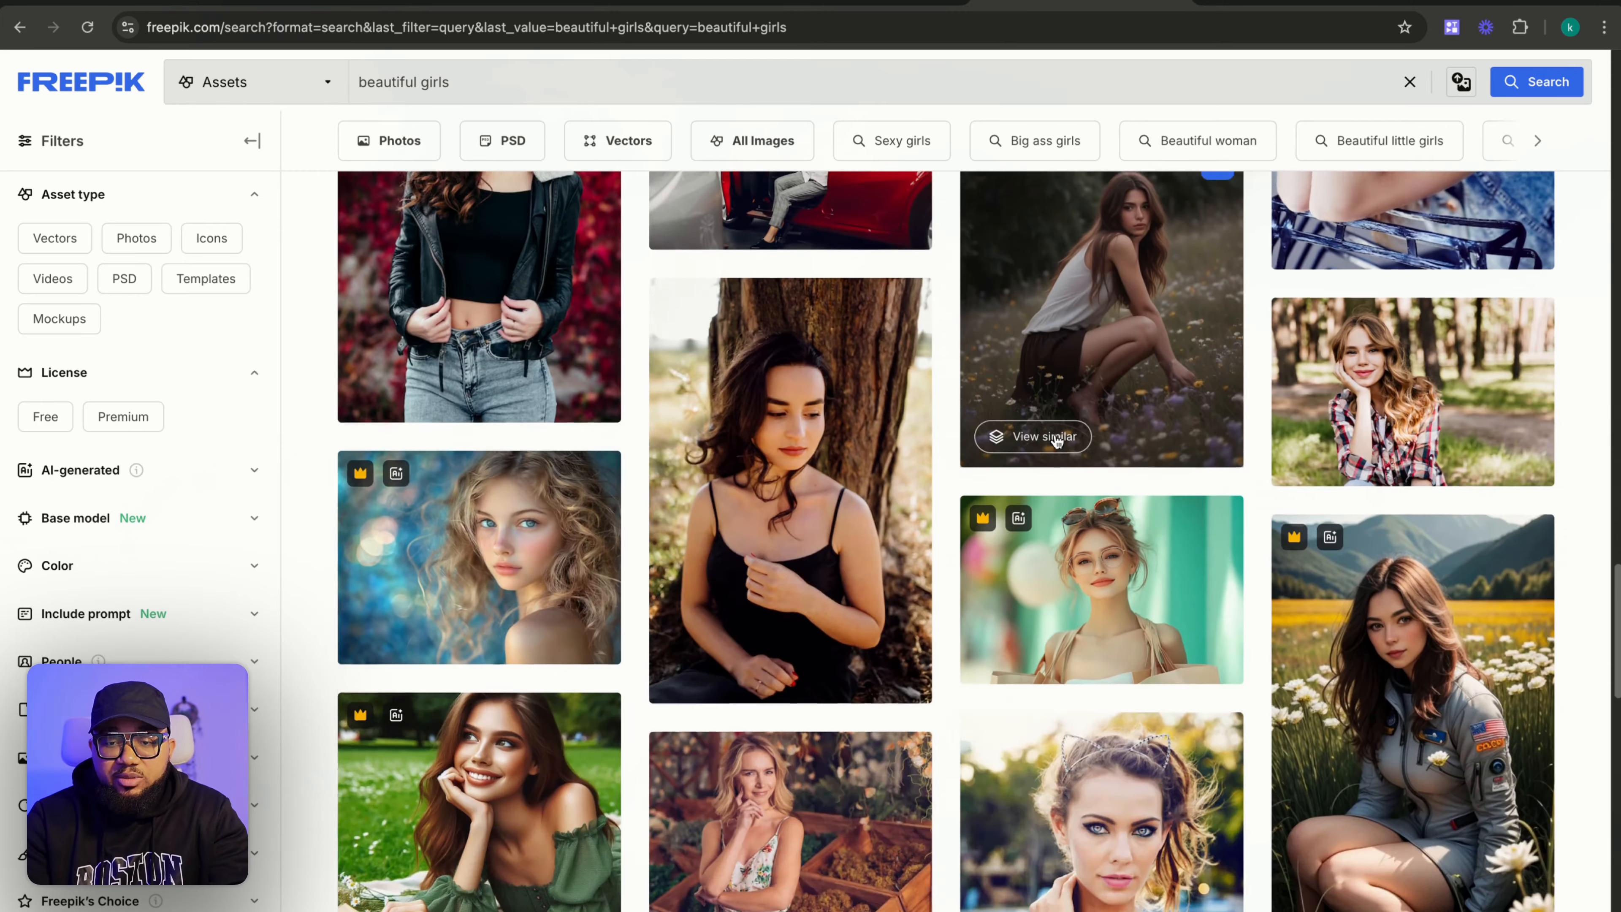
{"action": "scroll", "coordinate": [1055, 438], "scroll_direction": "down", "scroll_amount": 15}
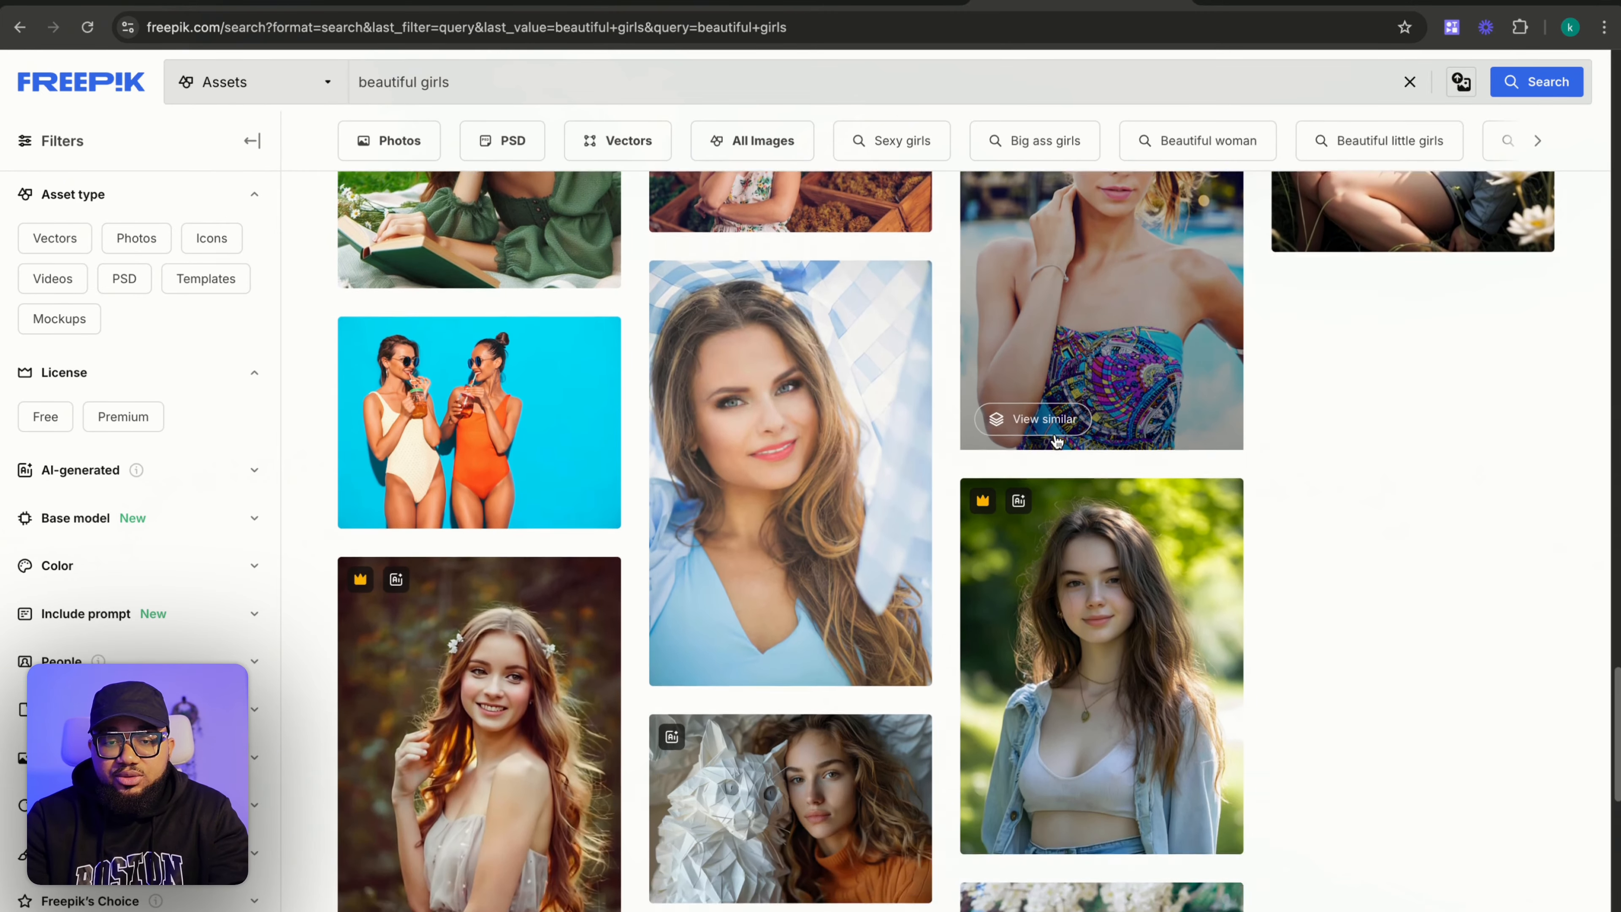
{"action": "scroll", "coordinate": [1057, 440], "scroll_direction": "down", "scroll_amount": 15}
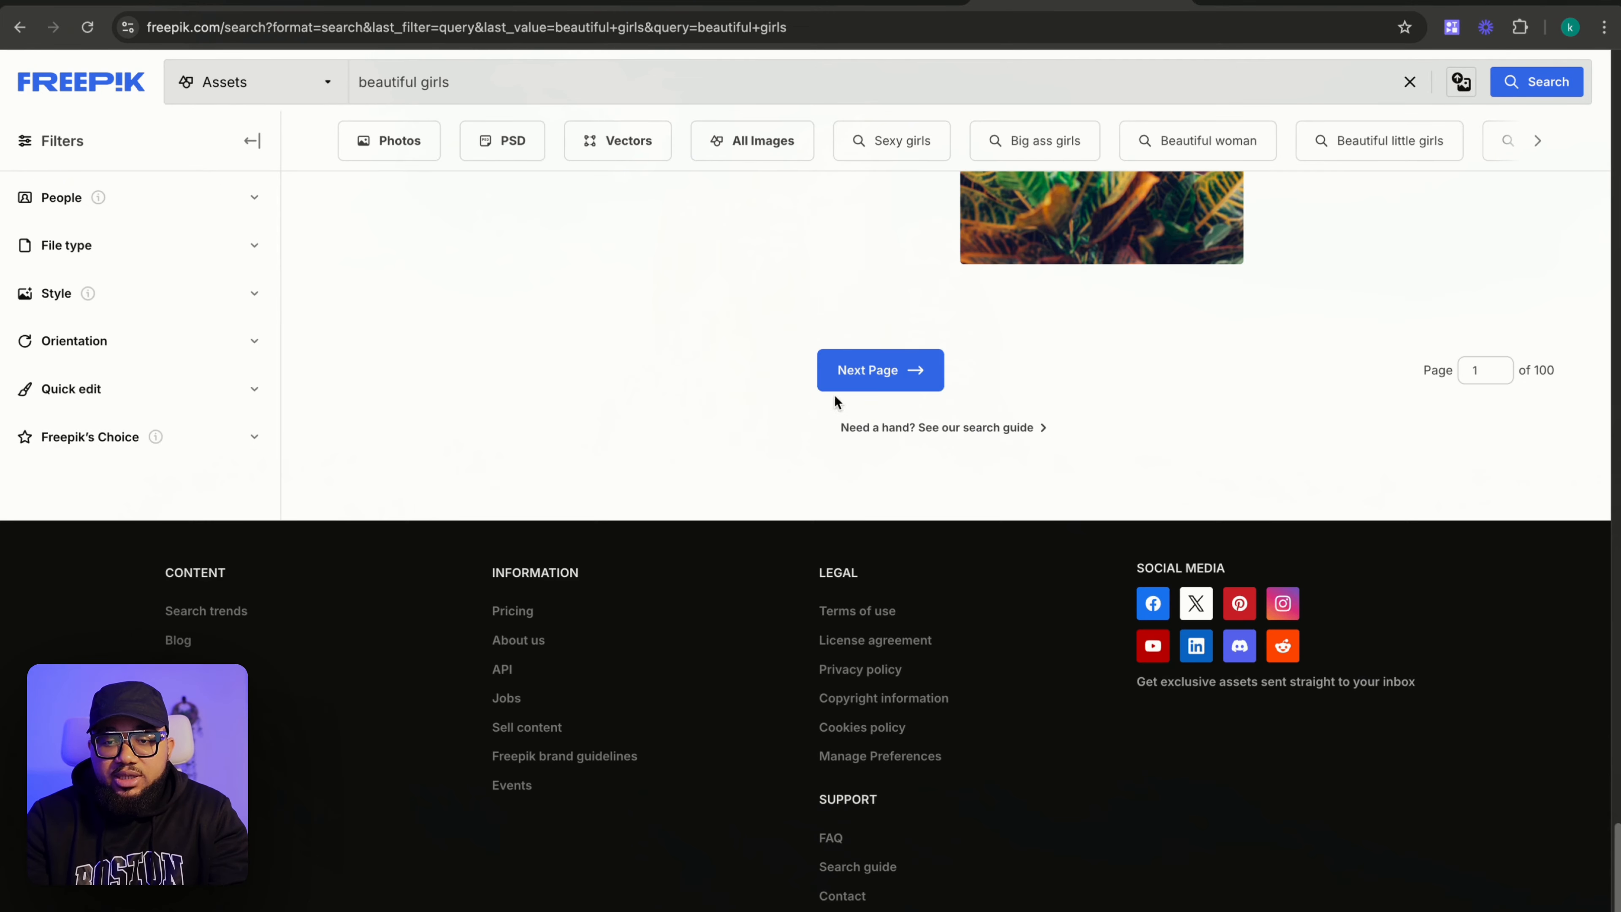
{"action": "left_click", "coordinate": [884, 372]}
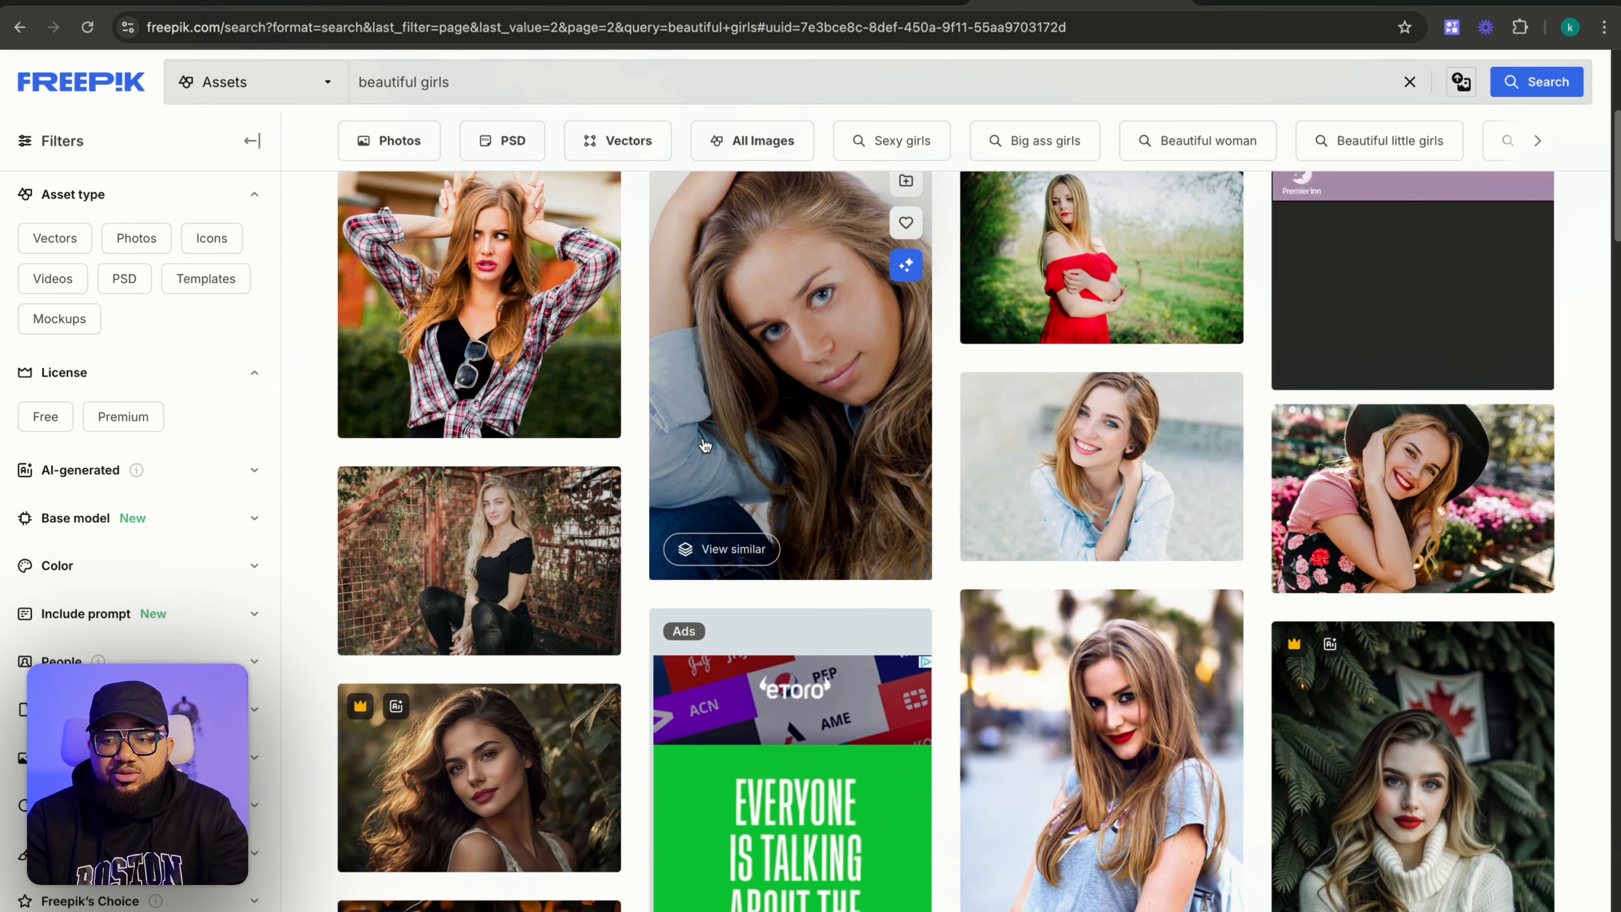
Open the portrait of the woman in the white sweater, try to remove its background, and return to the search results.
{"action": "scroll", "coordinate": [705, 445], "scroll_direction": "down", "scroll_amount": 7}
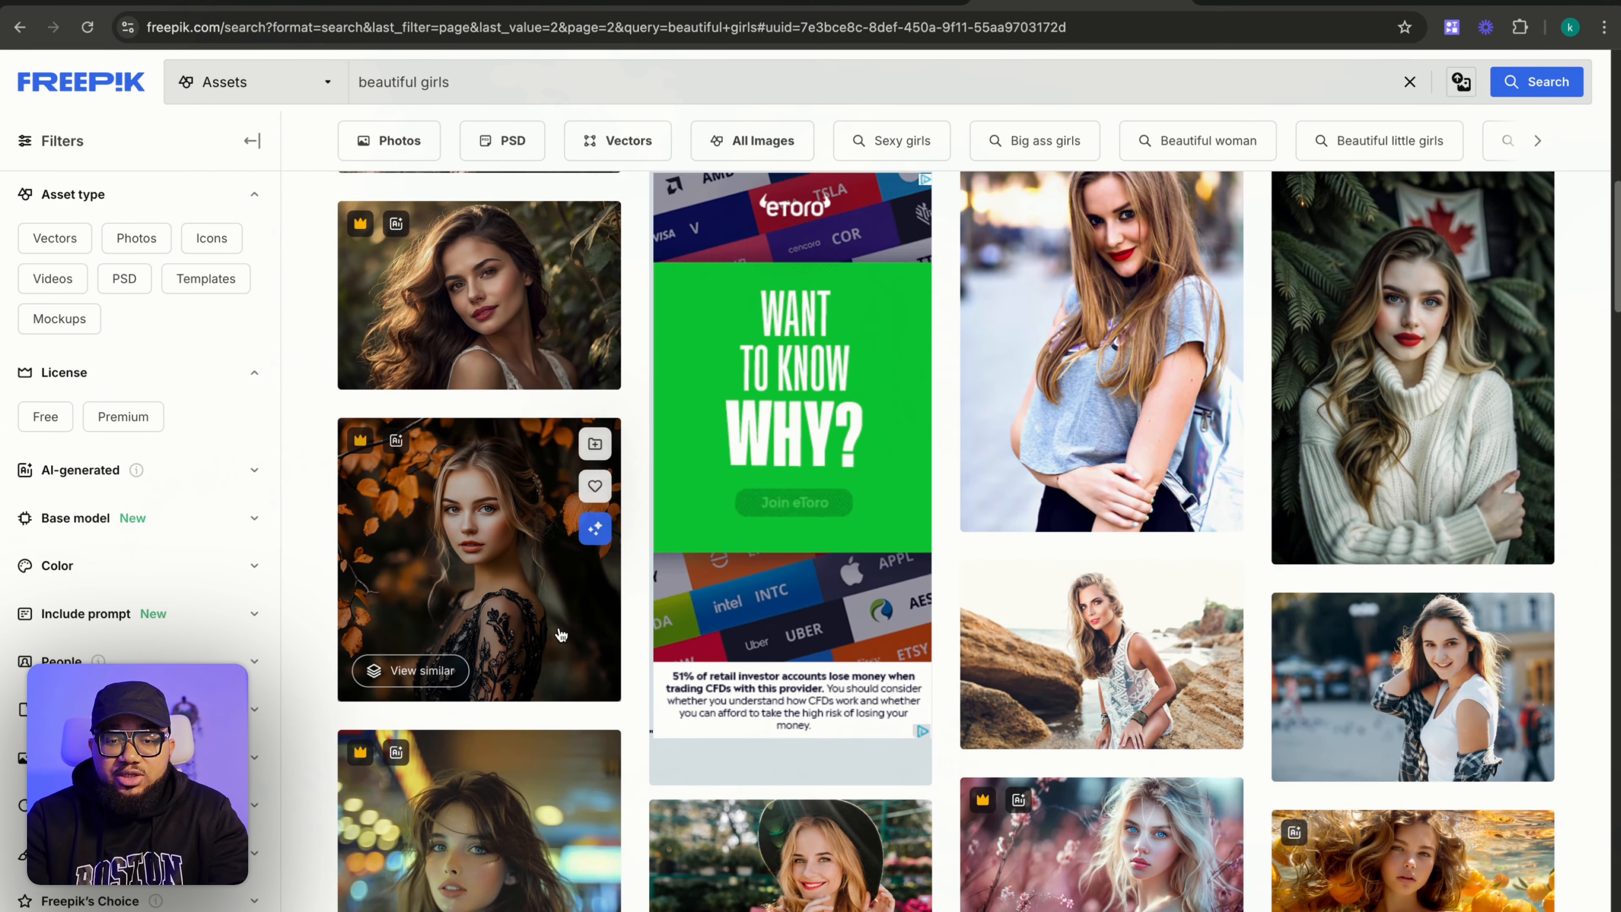
{"action": "scroll", "coordinate": [560, 634], "scroll_direction": "down", "scroll_amount": 5}
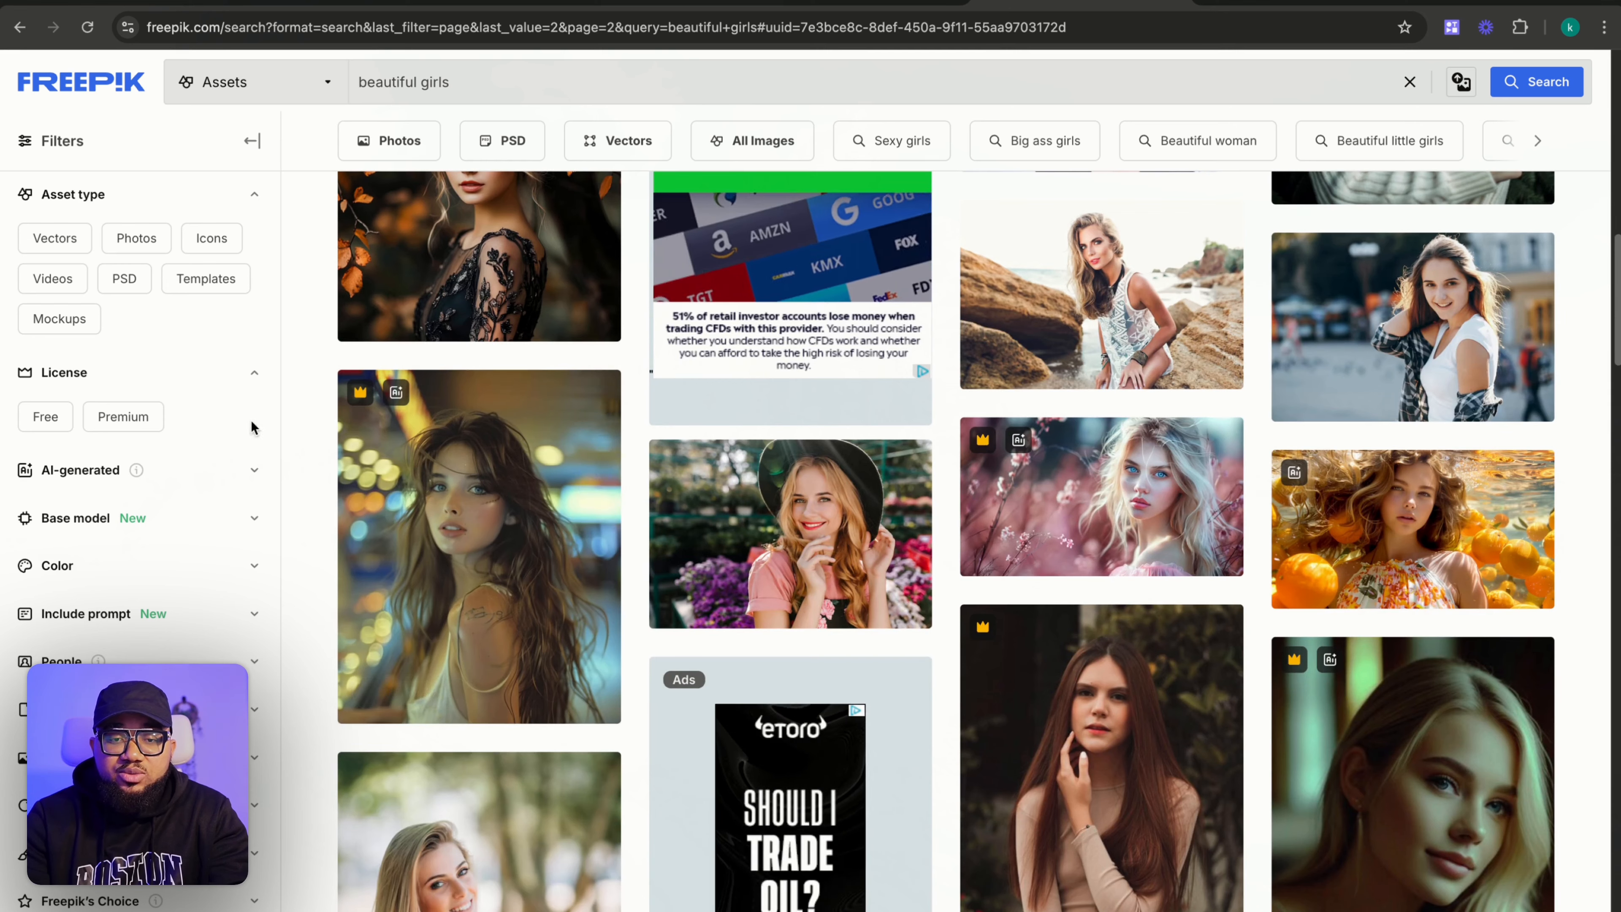
{"action": "scroll", "coordinate": [687, 439], "scroll_direction": "down", "scroll_amount": 1}
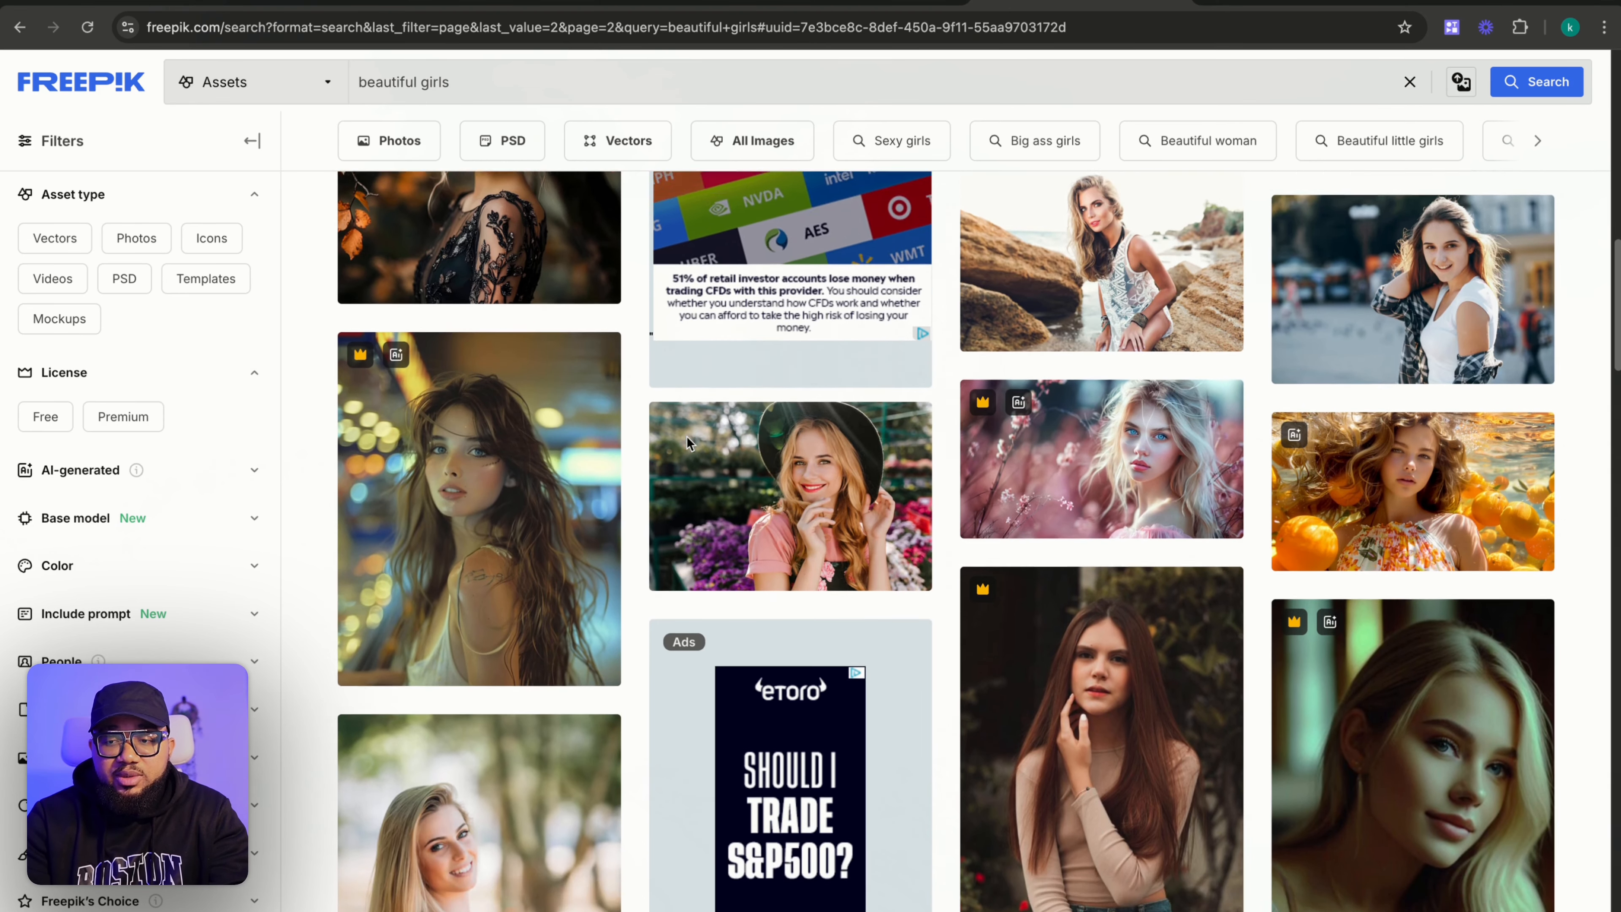
{"action": "scroll", "coordinate": [687, 440], "scroll_direction": "down", "scroll_amount": 7}
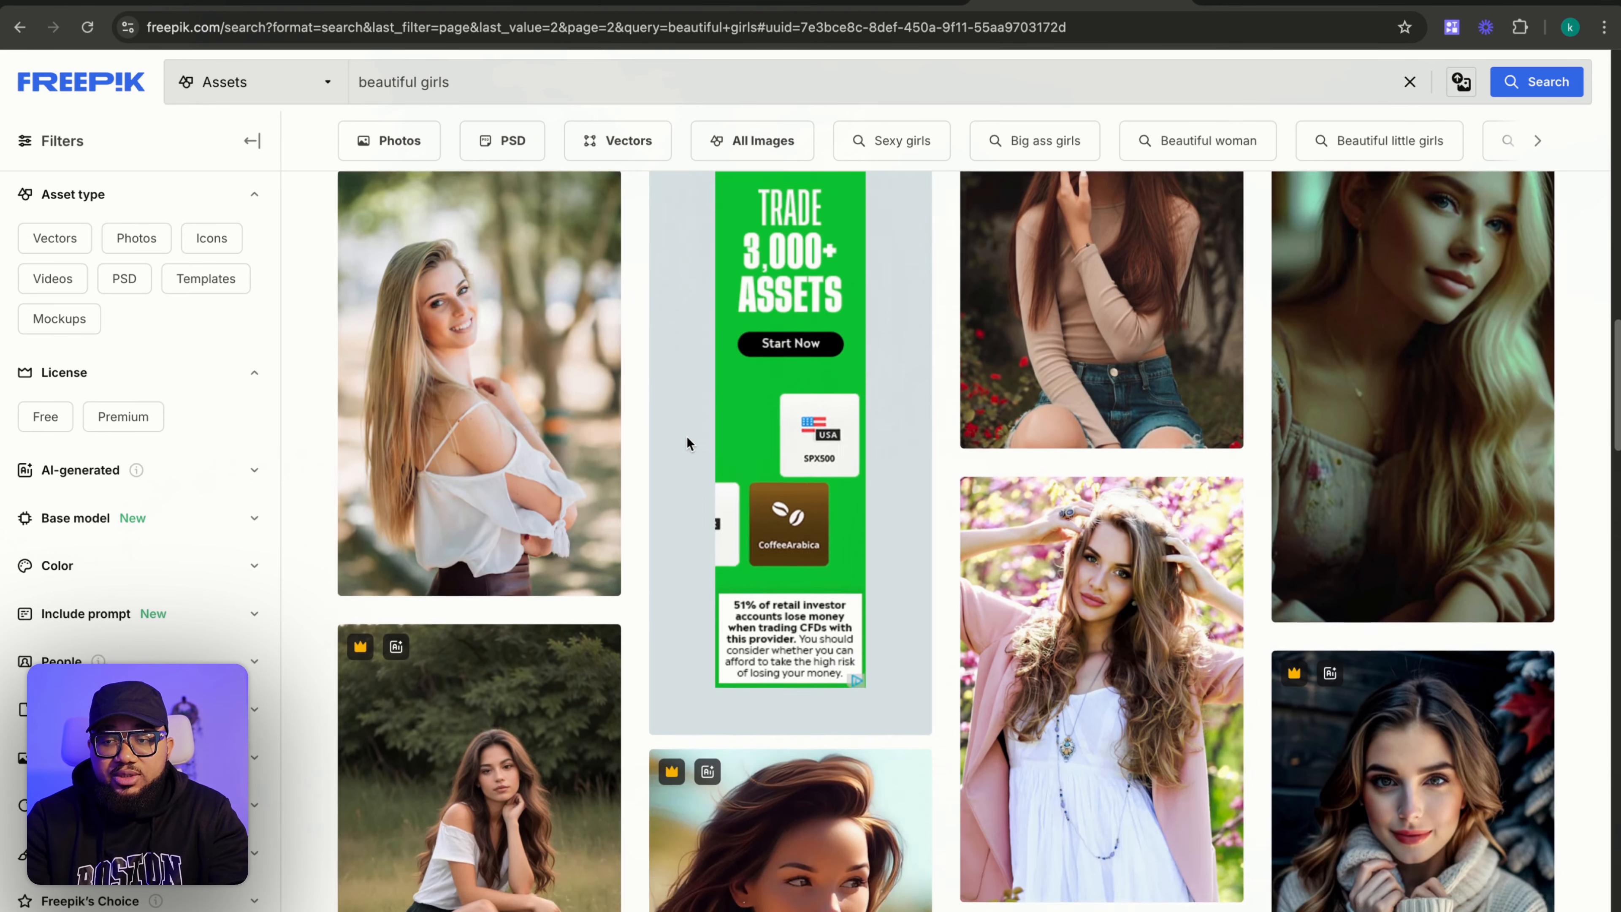
{"action": "scroll", "coordinate": [687, 441], "scroll_direction": "down", "scroll_amount": 7}
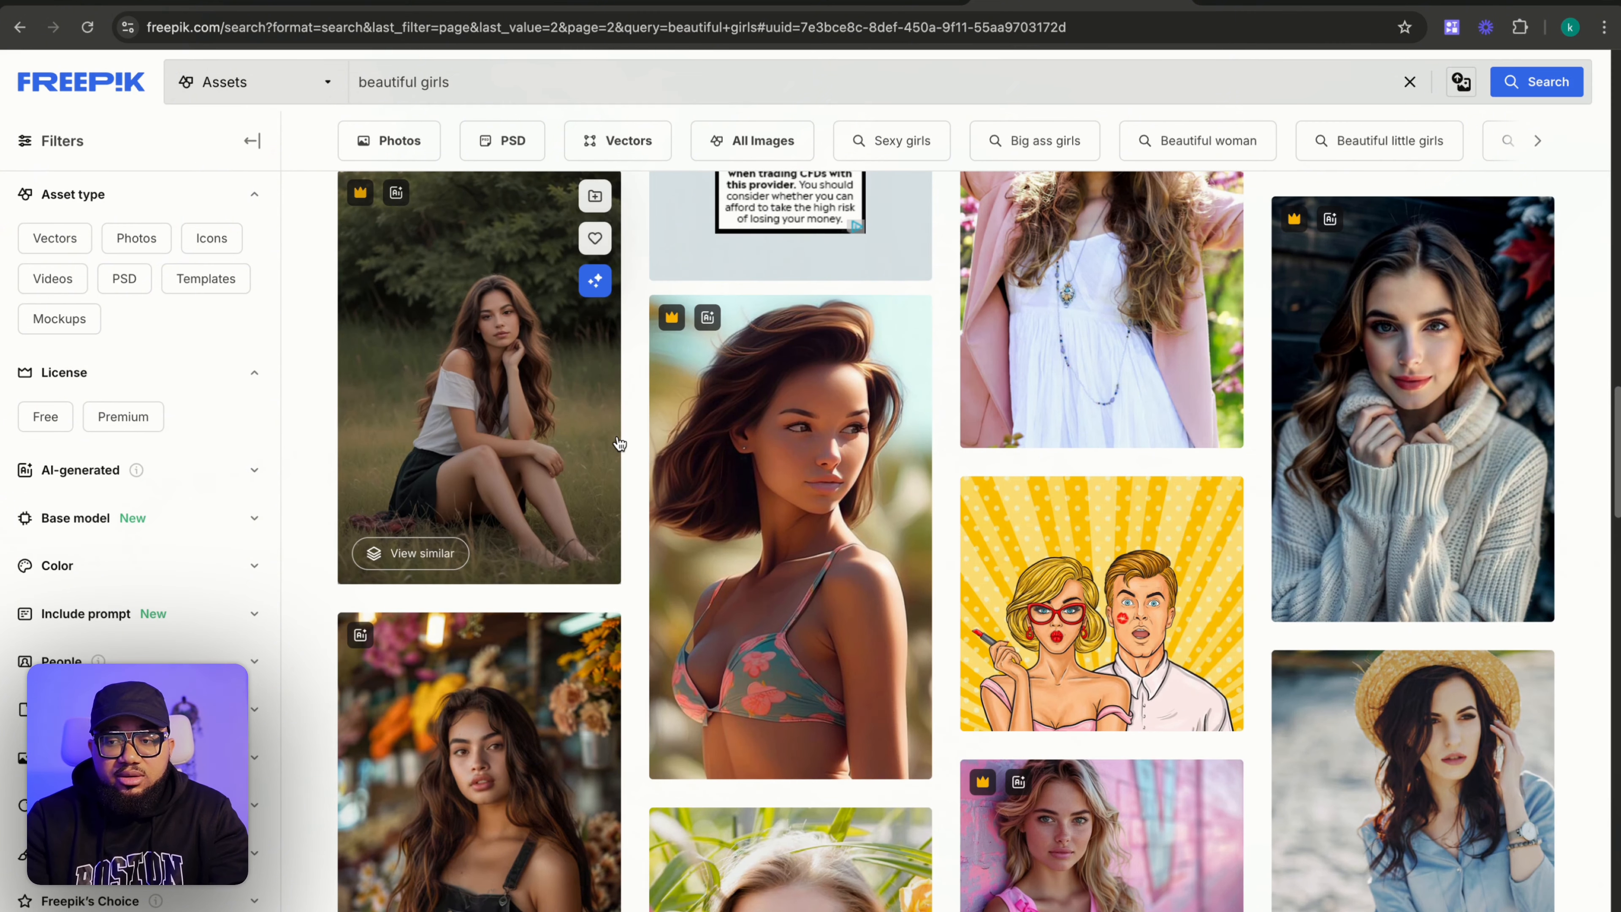
{"action": "left_click", "coordinate": [1454, 418]}
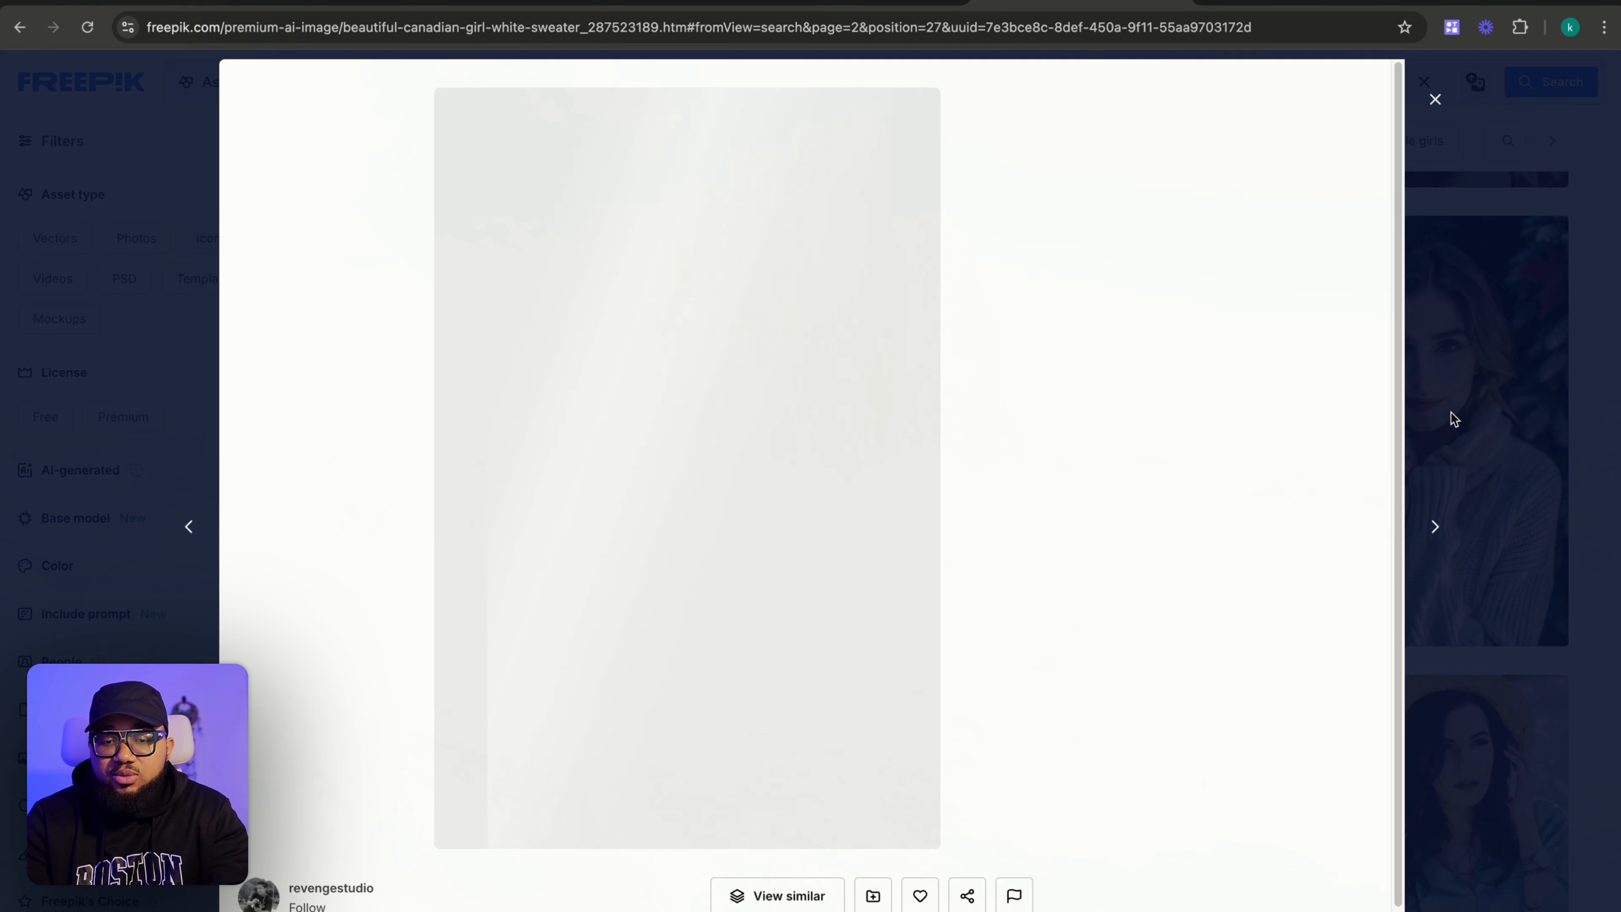
{"action": "mouse_move", "coordinate": [284, 219]}
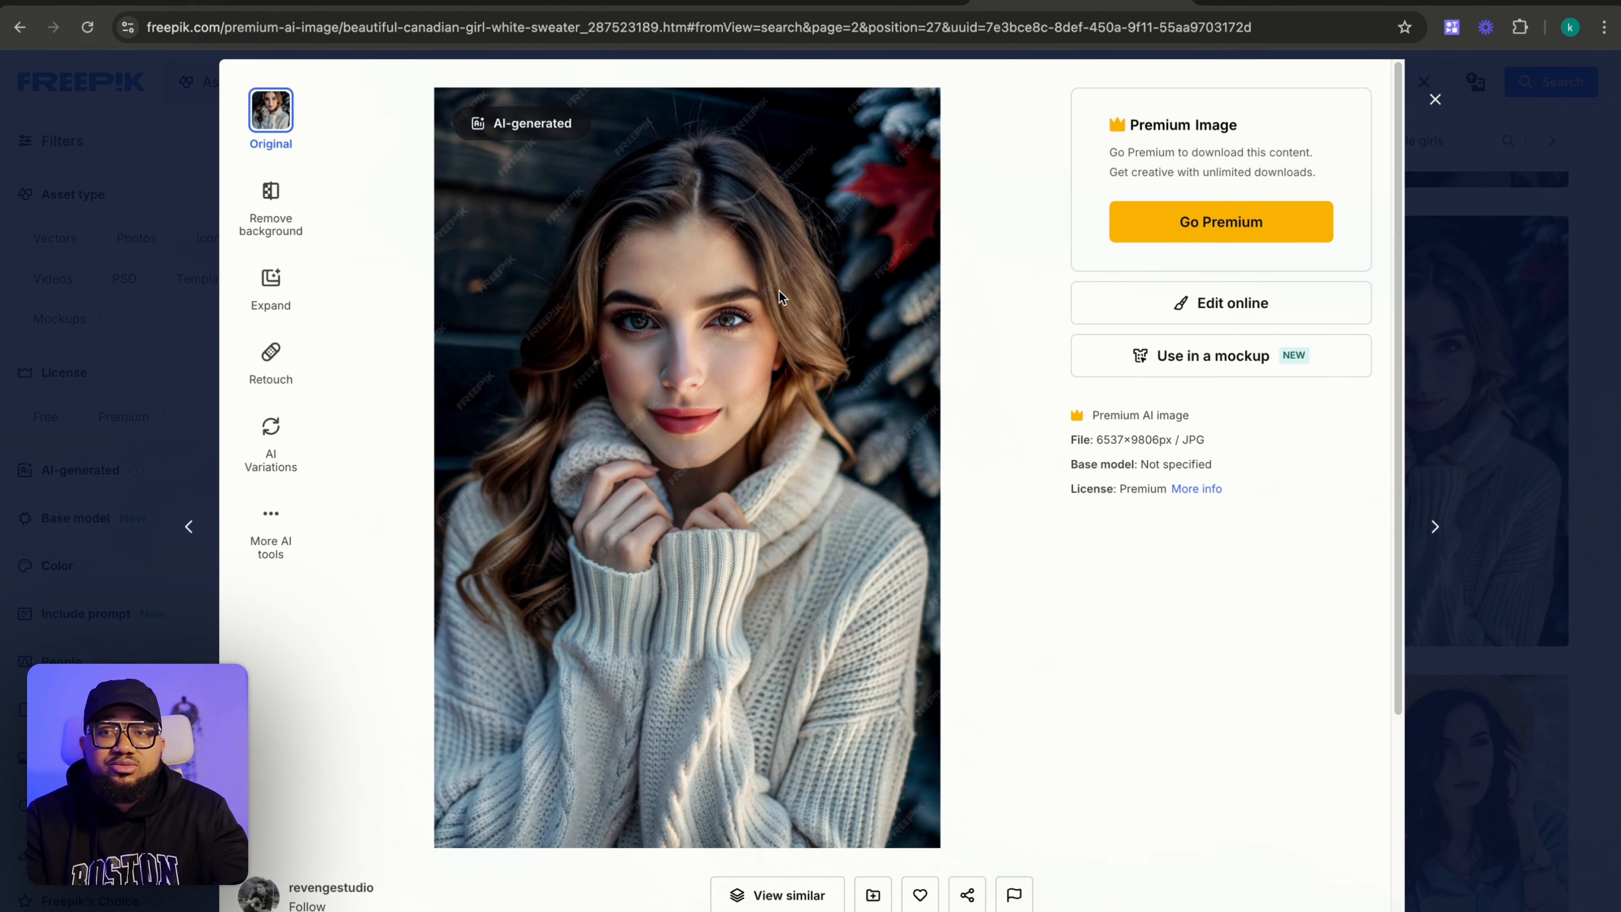
{"action": "left_click", "coordinate": [279, 214]}
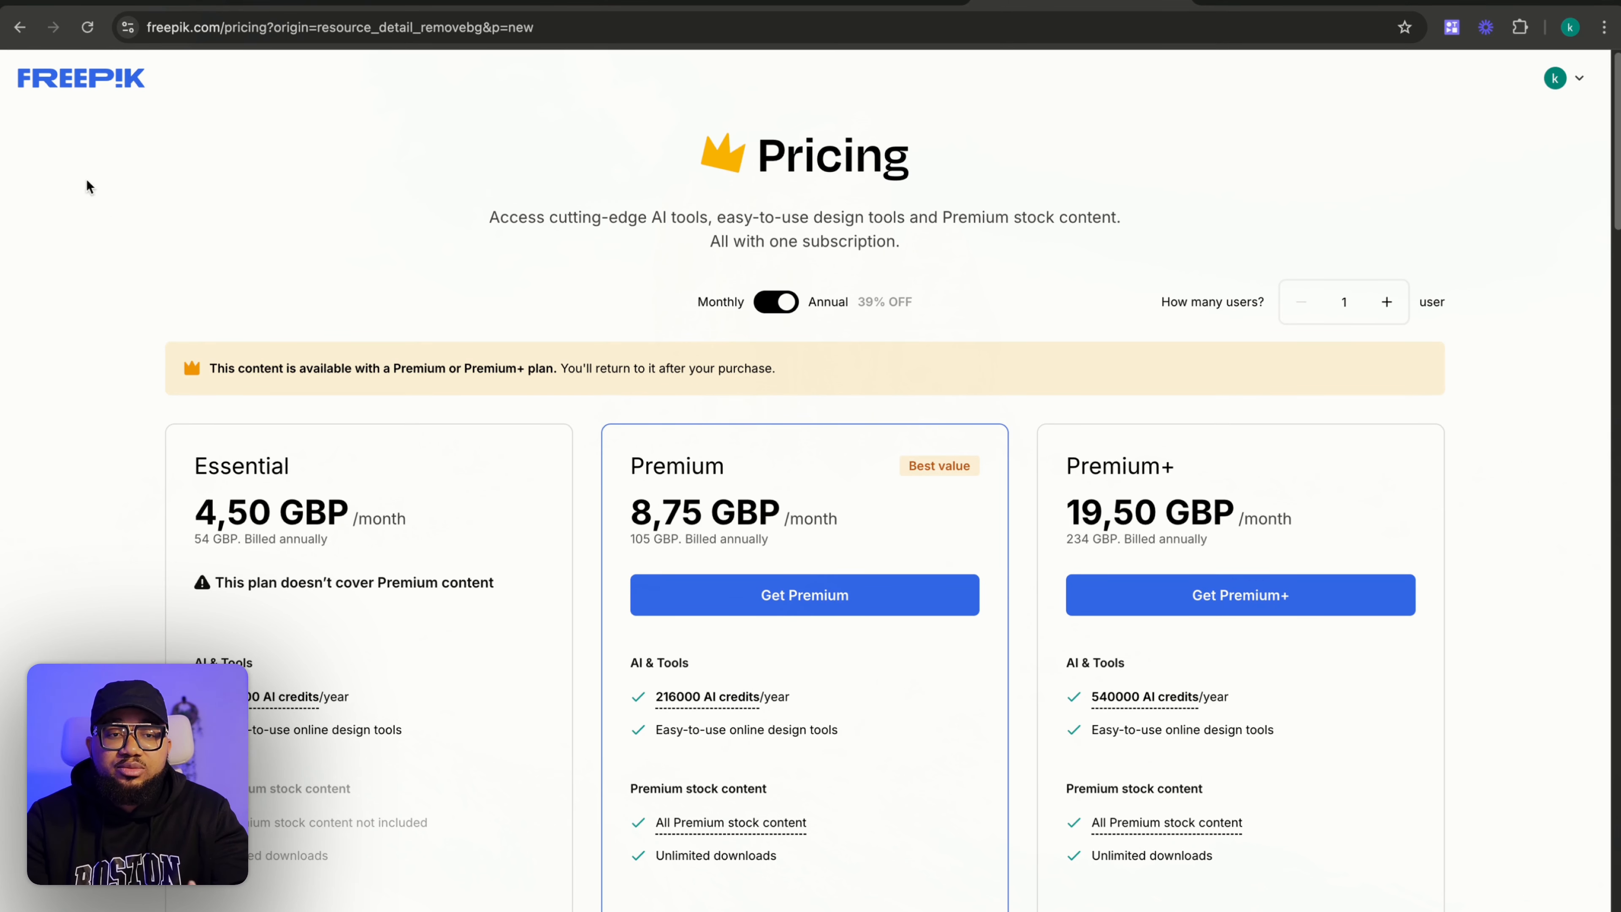
{"action": "left_click", "coordinate": [20, 27]}
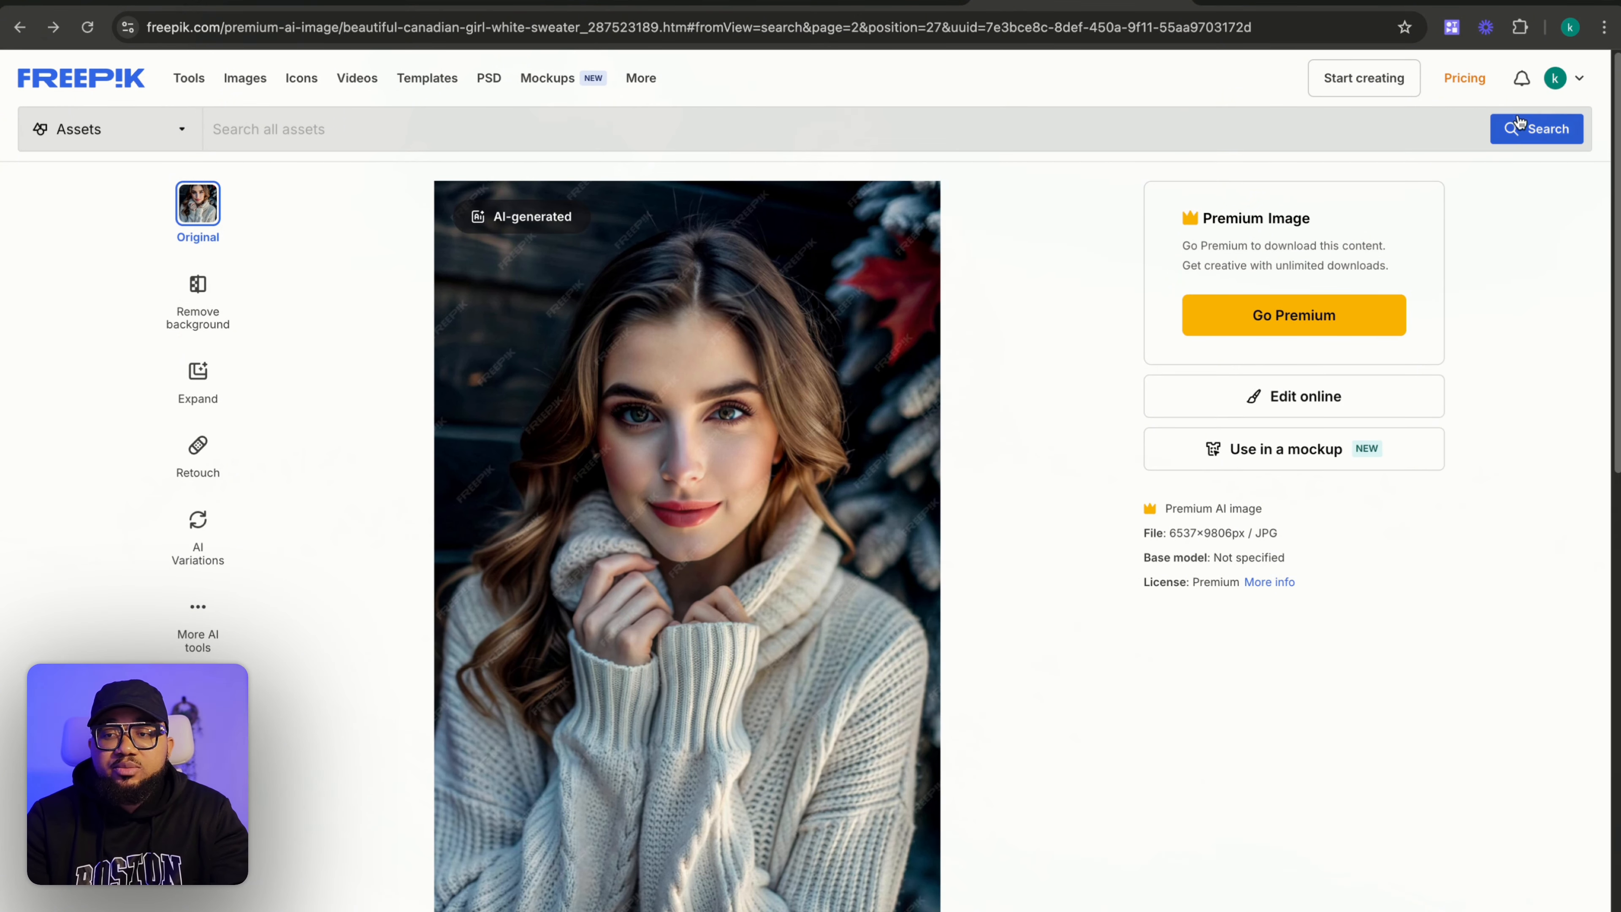
{"action": "left_click", "coordinate": [18, 30]}
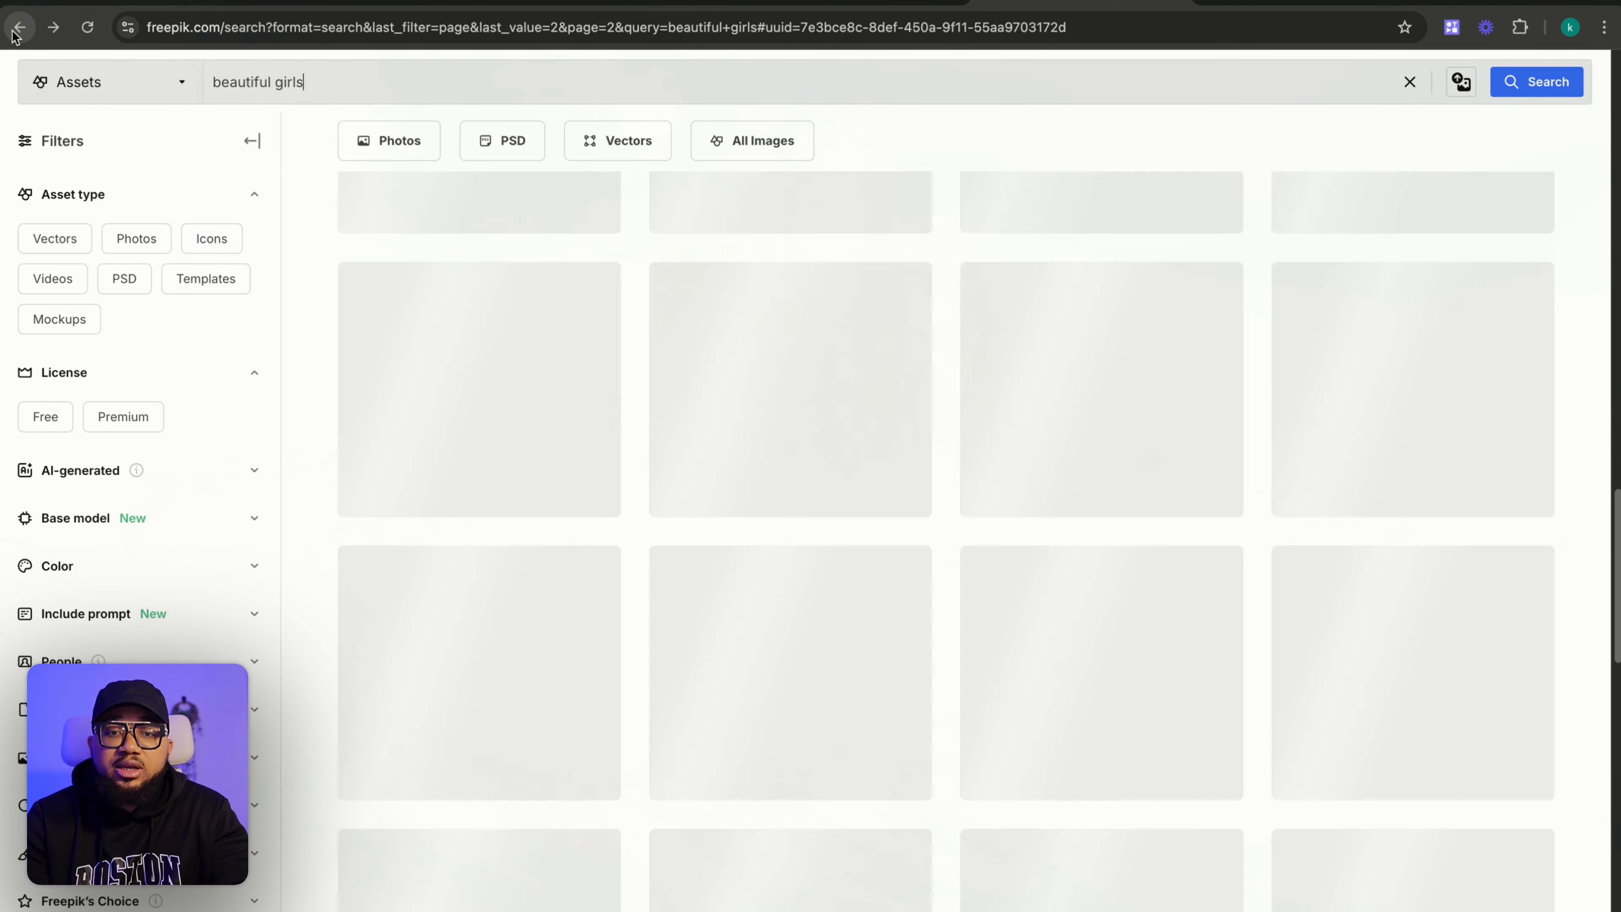
Find the portrait of the dark-haired woman in a black hat and grey coat on page 2 and copy its image.
{"action": "scroll", "coordinate": [443, 547], "scroll_direction": "down", "scroll_amount": 6}
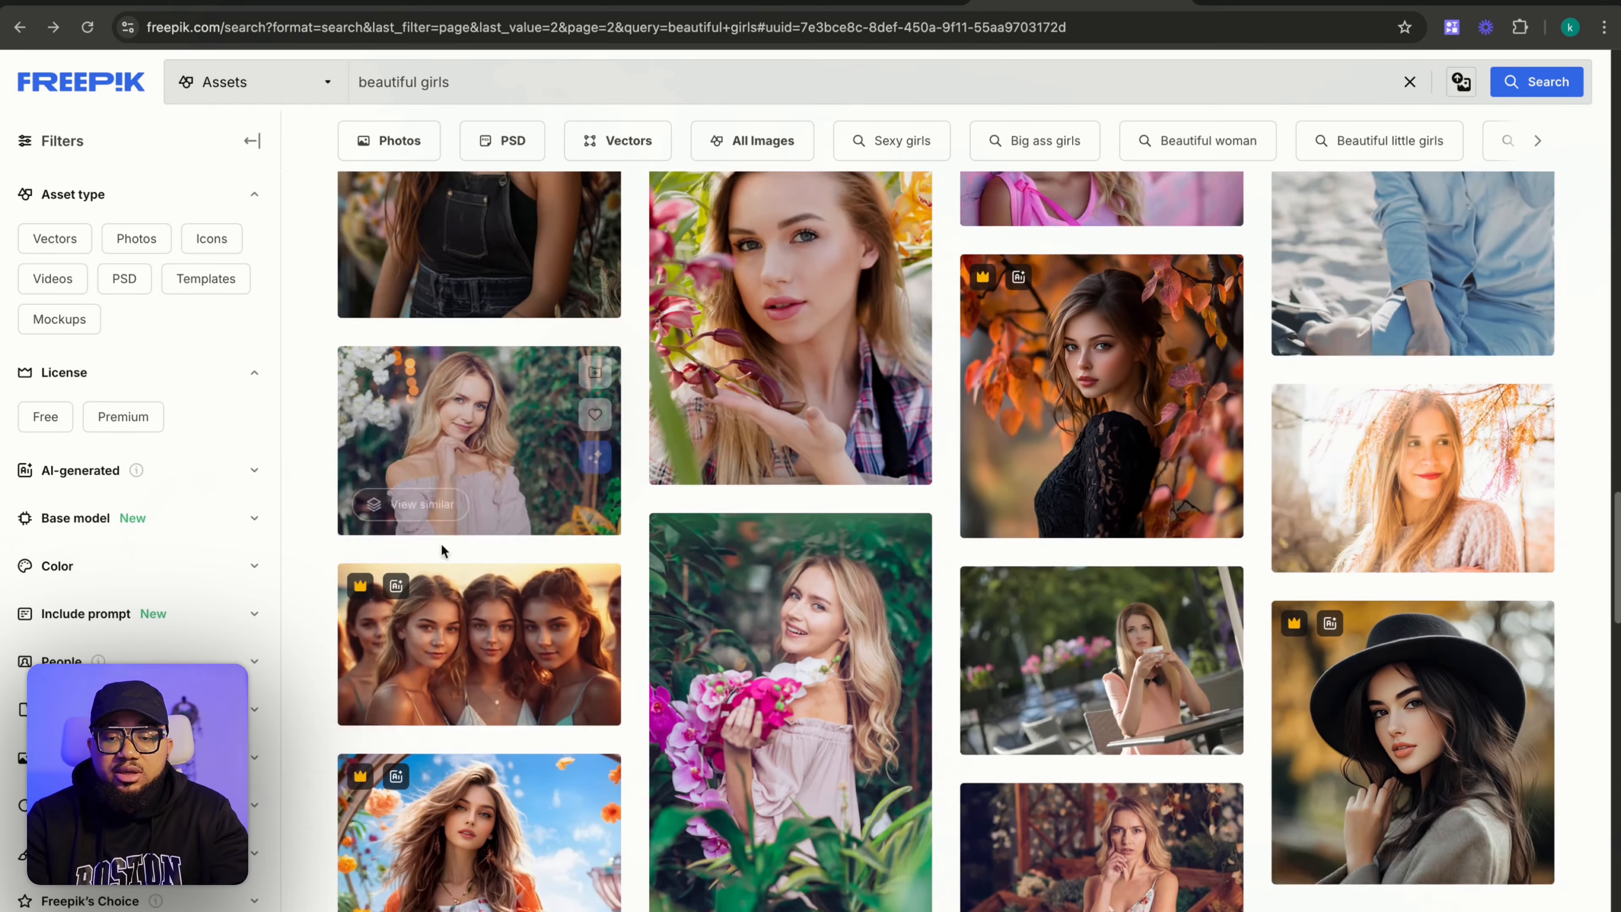
{"action": "scroll", "coordinate": [443, 549], "scroll_direction": "down", "scroll_amount": 5}
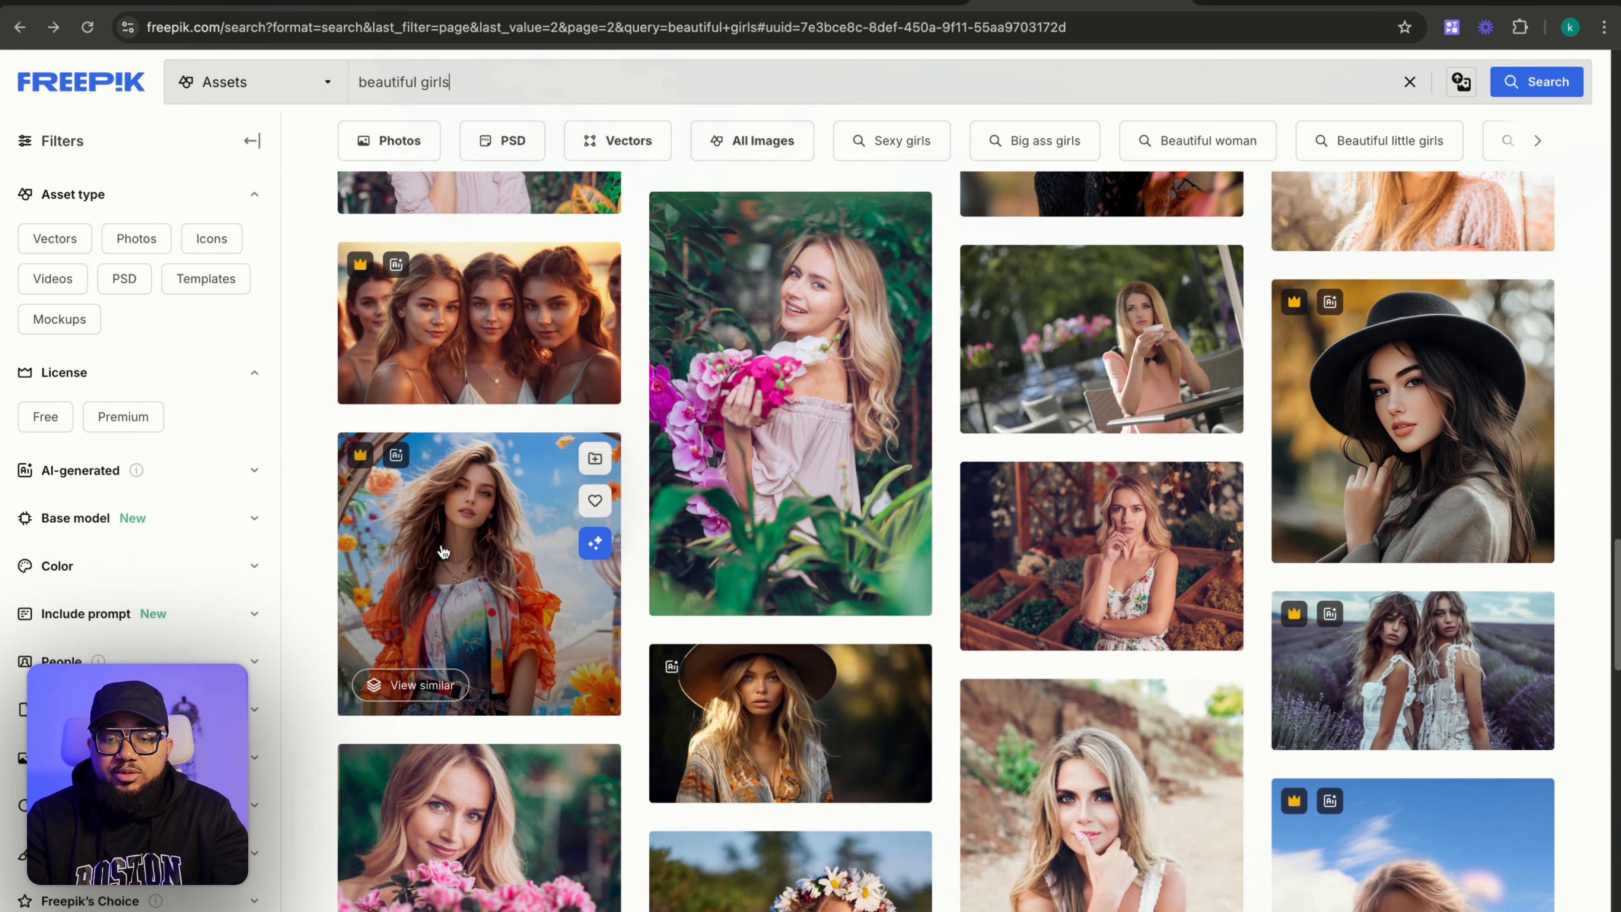
{"action": "scroll", "coordinate": [443, 553], "scroll_direction": "down", "scroll_amount": 1}
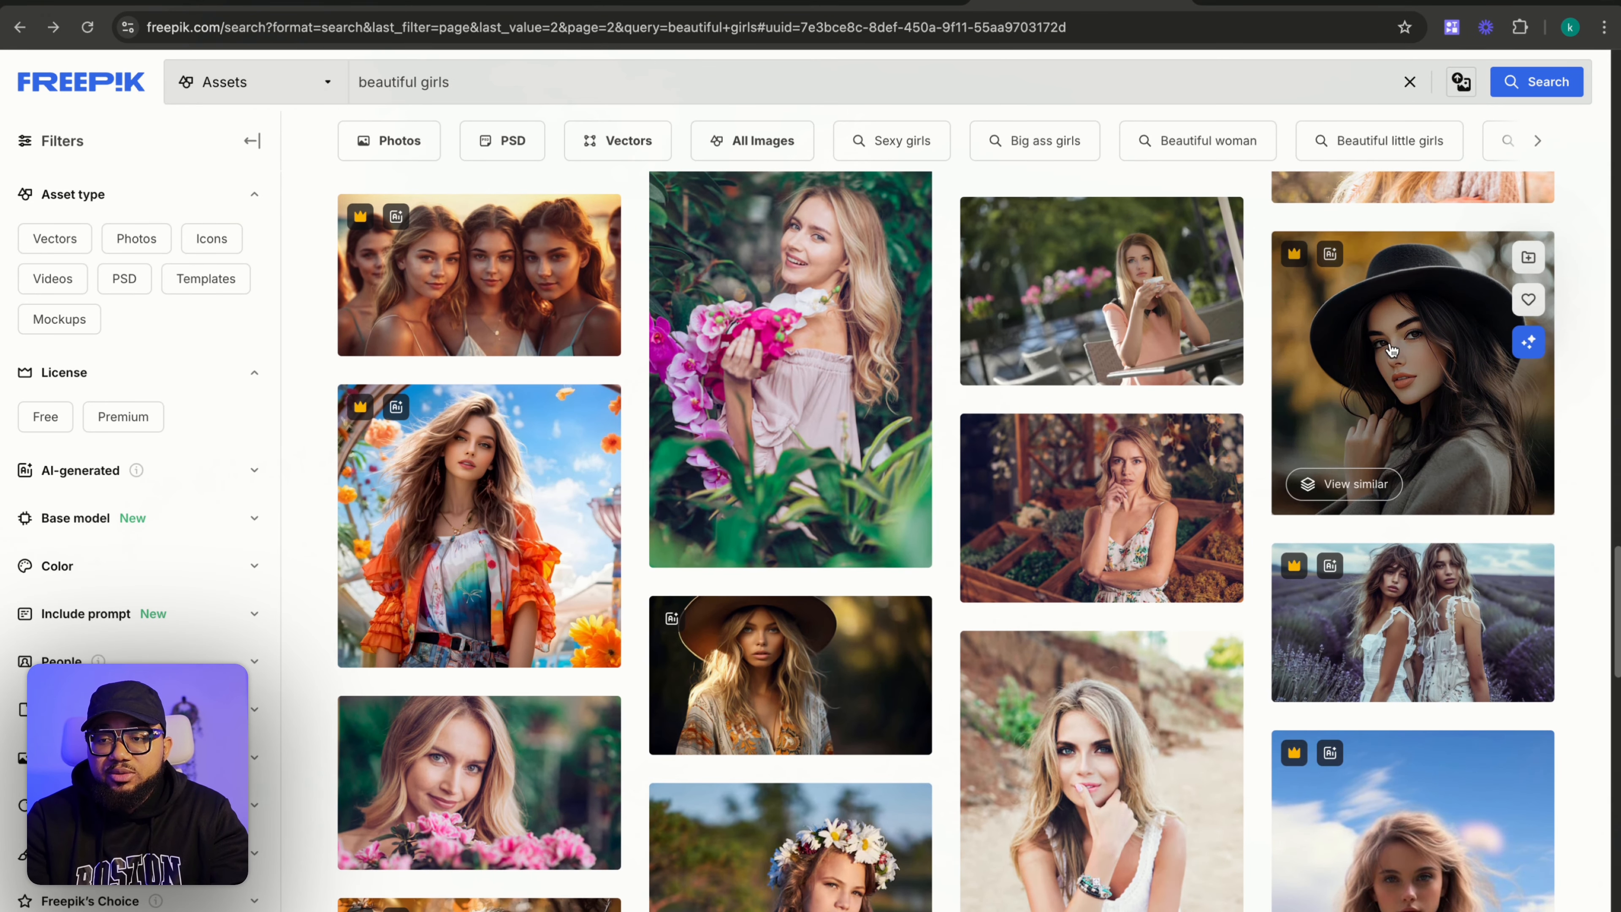
{"action": "right_click", "coordinate": [1392, 350]}
{"action": "left_click", "coordinate": [1426, 552]}
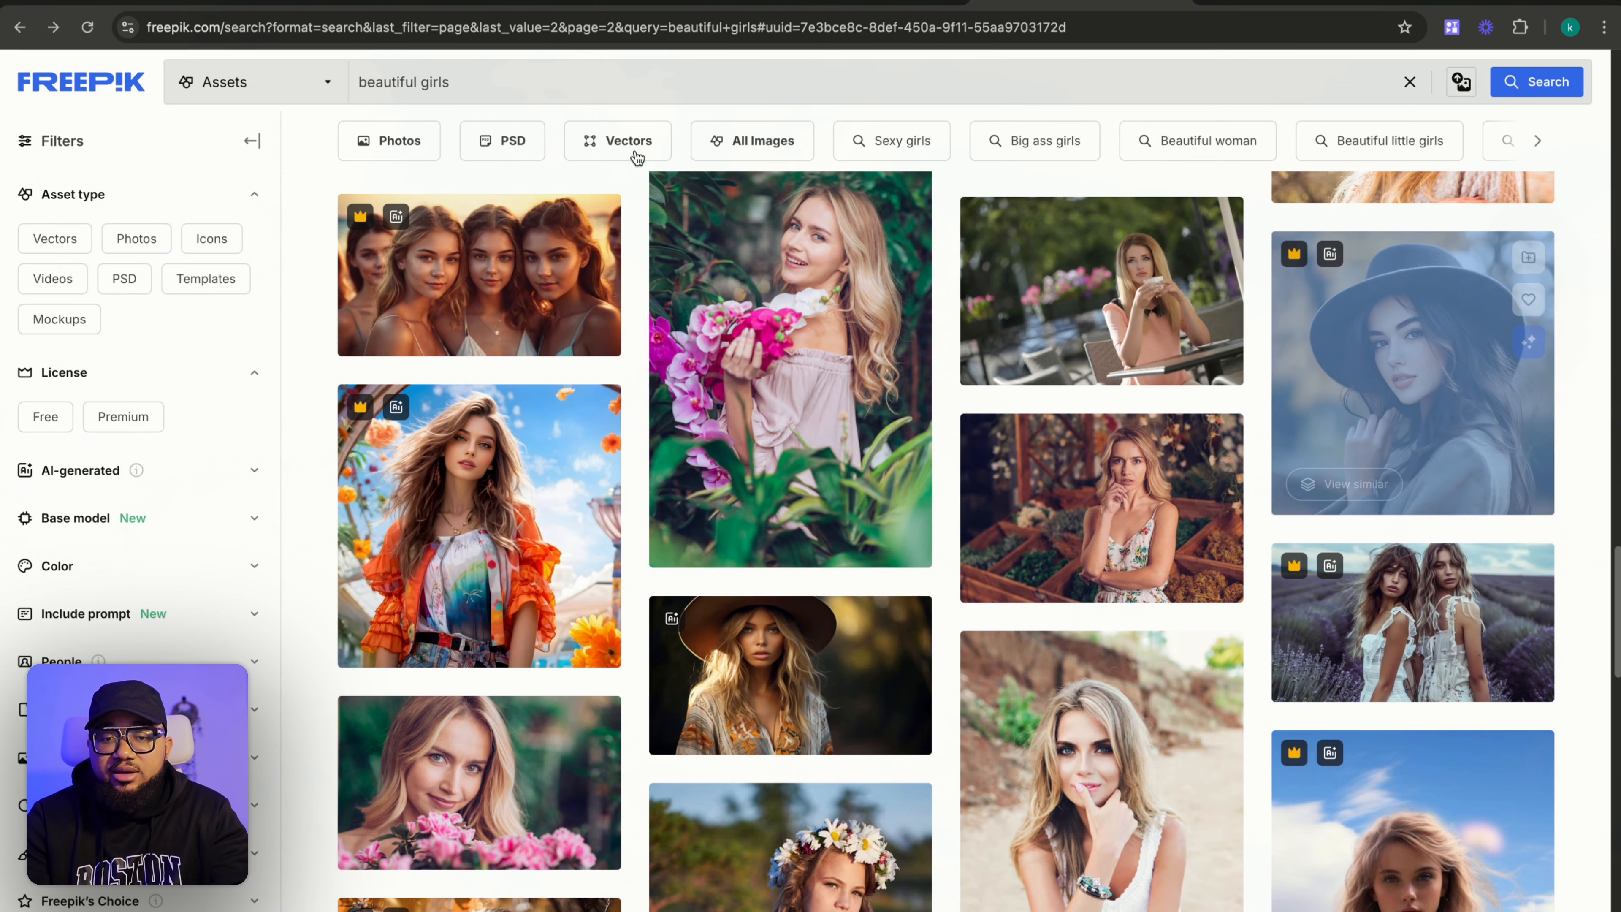
Switch to the Figma design and paste the copied portrait into the grey rounded rectangle of the profile card in Frame 39714.
{"action": "mouse_move", "coordinate": [1380, 295]}
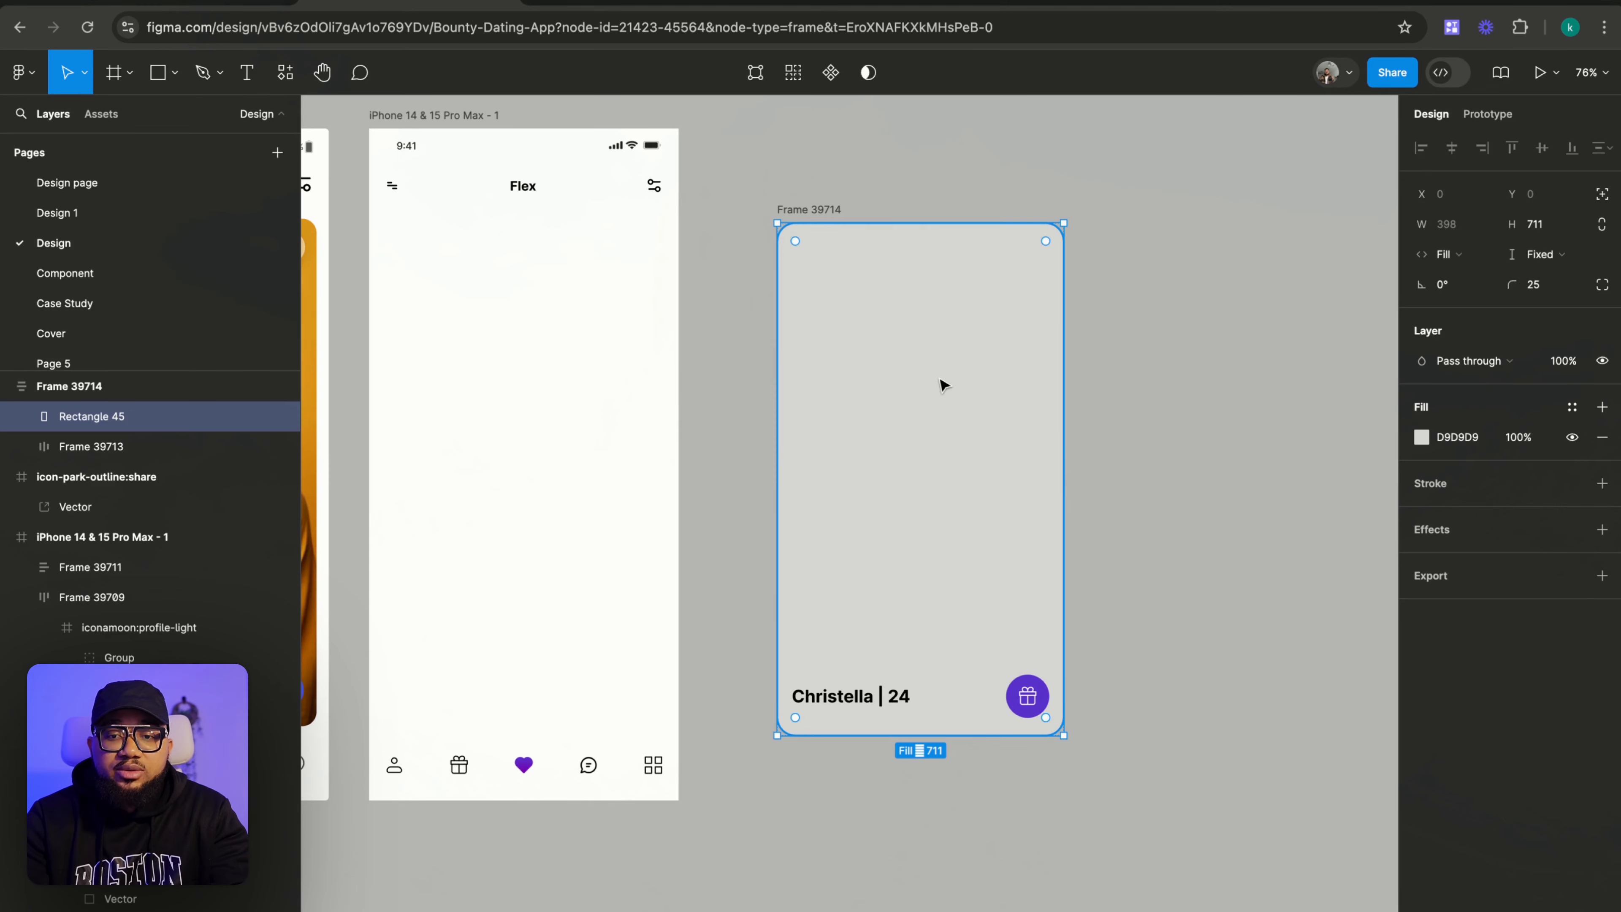
{"action": "double_click", "coordinate": [941, 381]}
{"action": "key", "text": "Escape"}
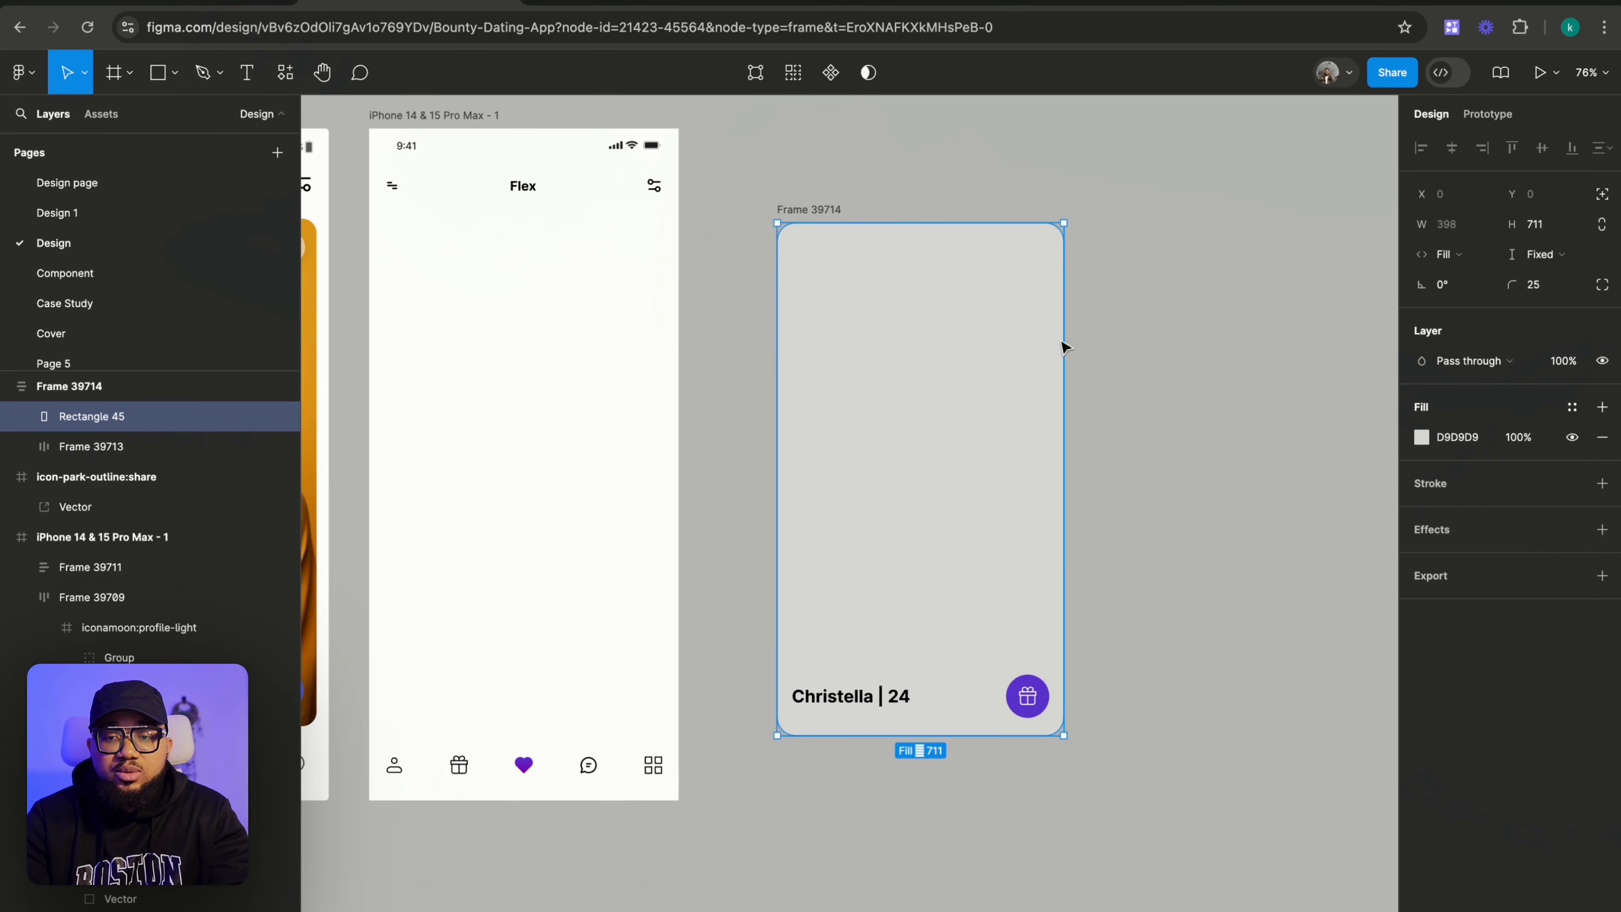
{"action": "key", "text": "ctrl+v"}
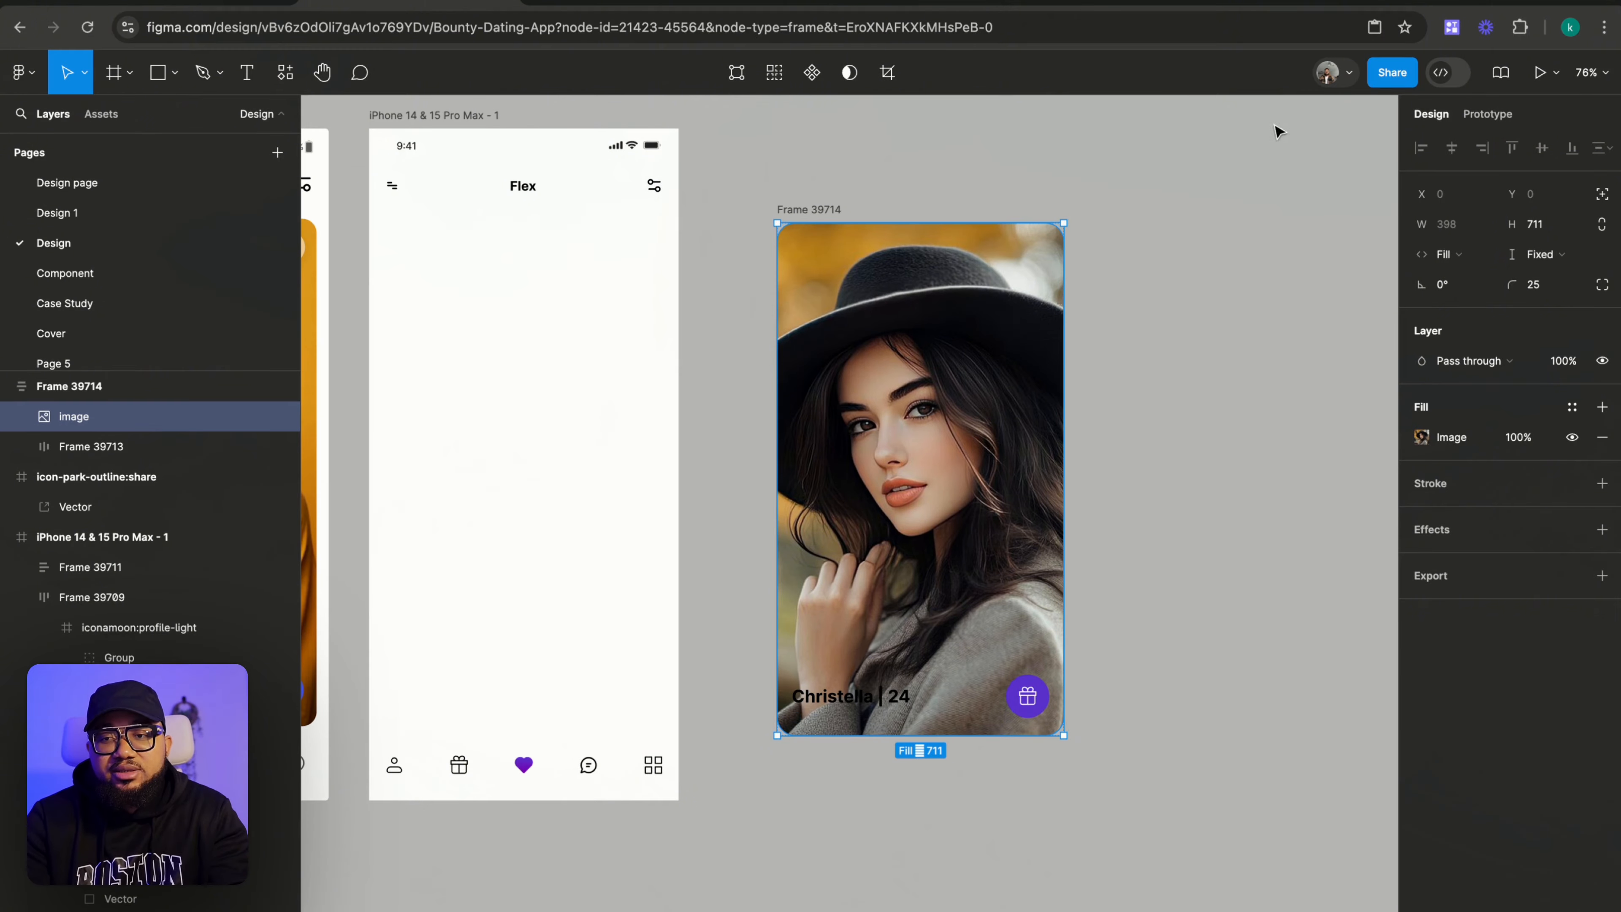
Return to the Freepik results, open the photo of the blonde woman in a white dress on the beach, and remove its background.
{"action": "left_click", "coordinate": [1032, 5]}
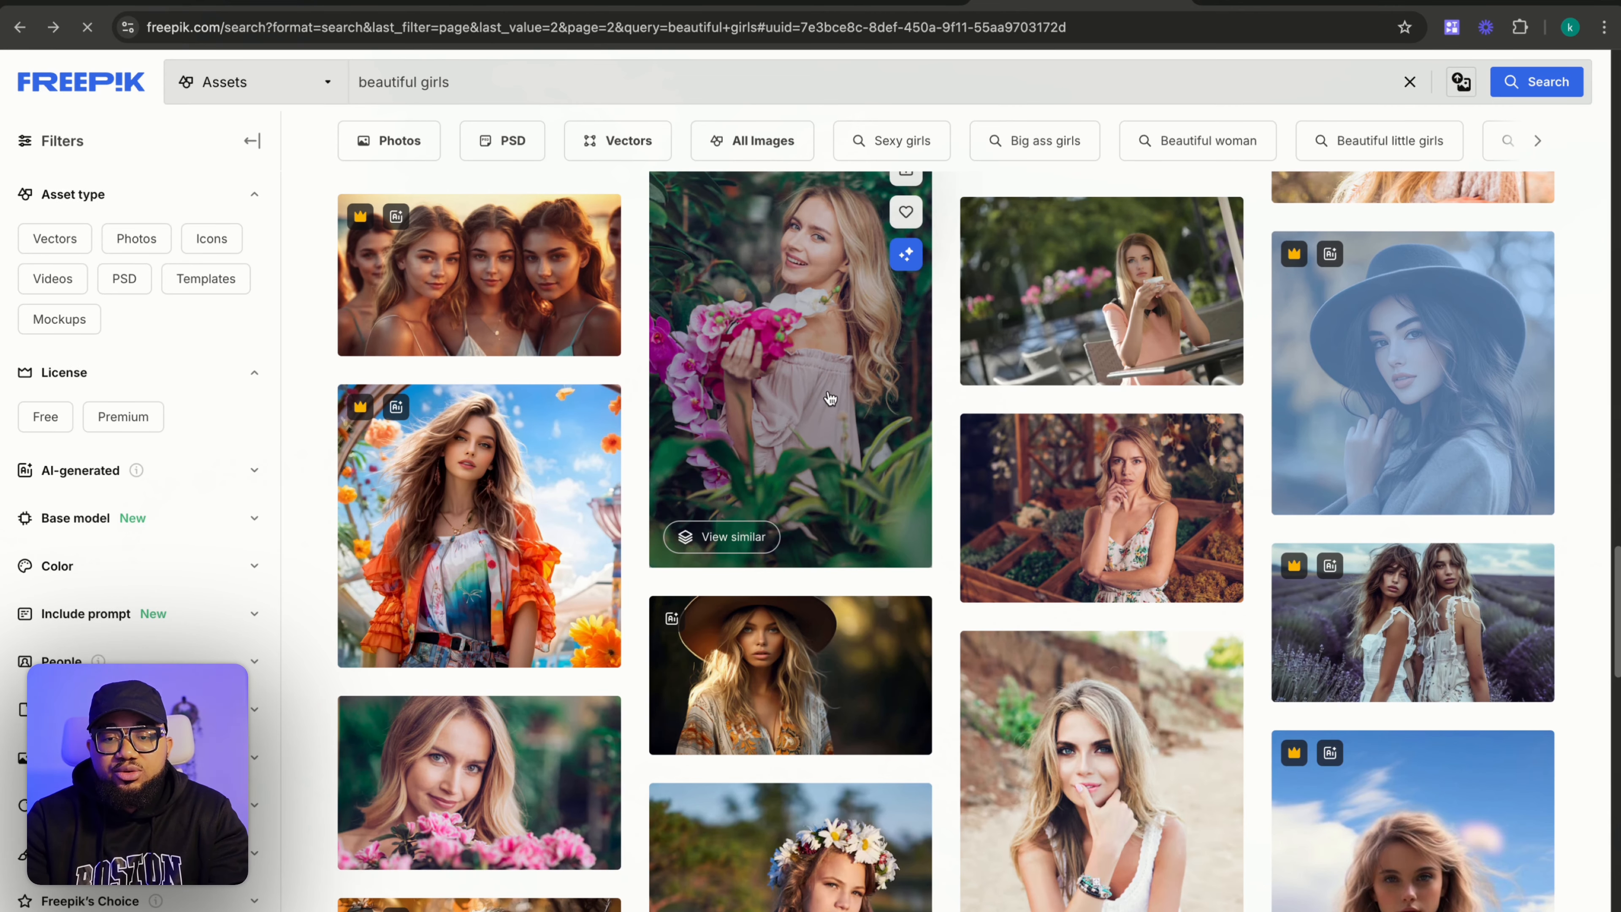
{"action": "scroll", "coordinate": [1085, 562], "scroll_direction": "down", "scroll_amount": 3}
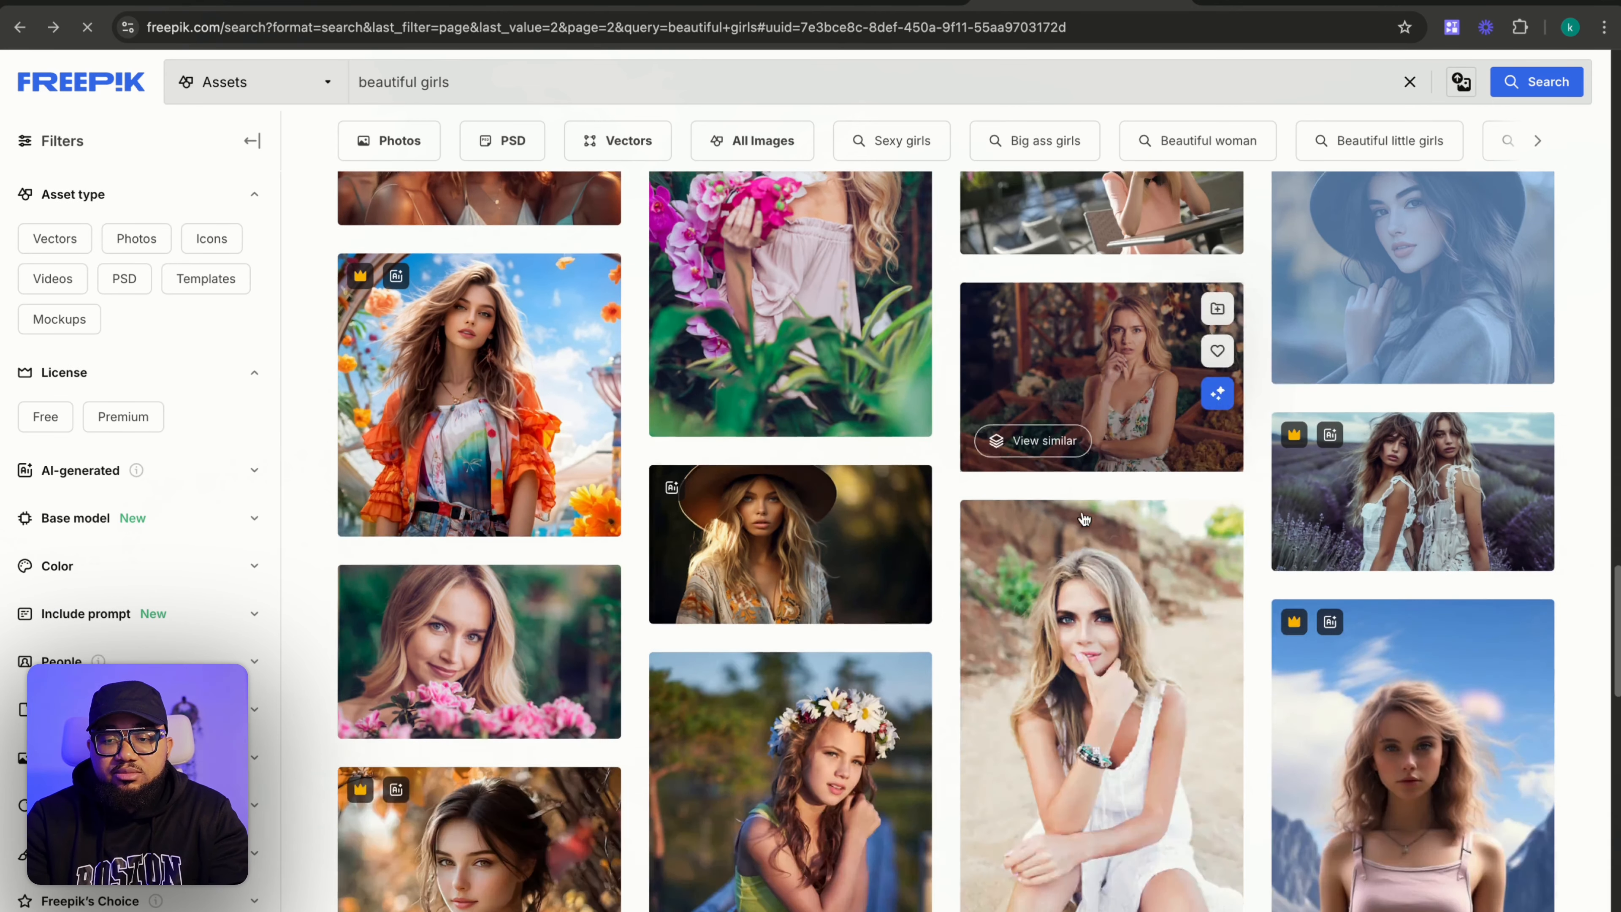
{"action": "left_click", "coordinate": [1085, 578]}
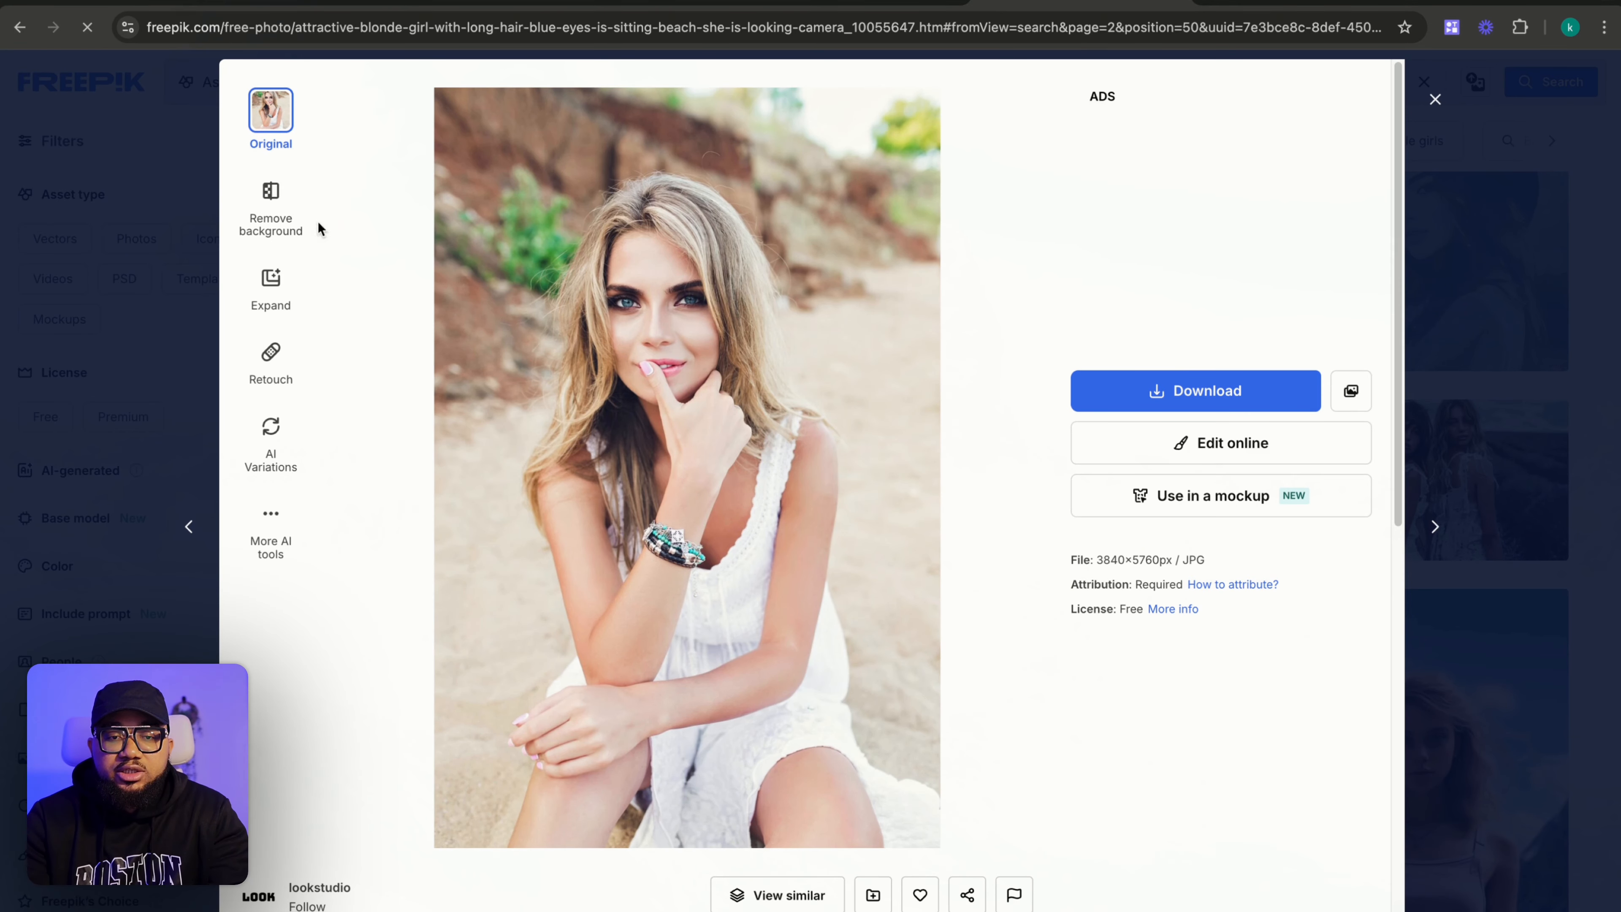
{"action": "left_click", "coordinate": [284, 213]}
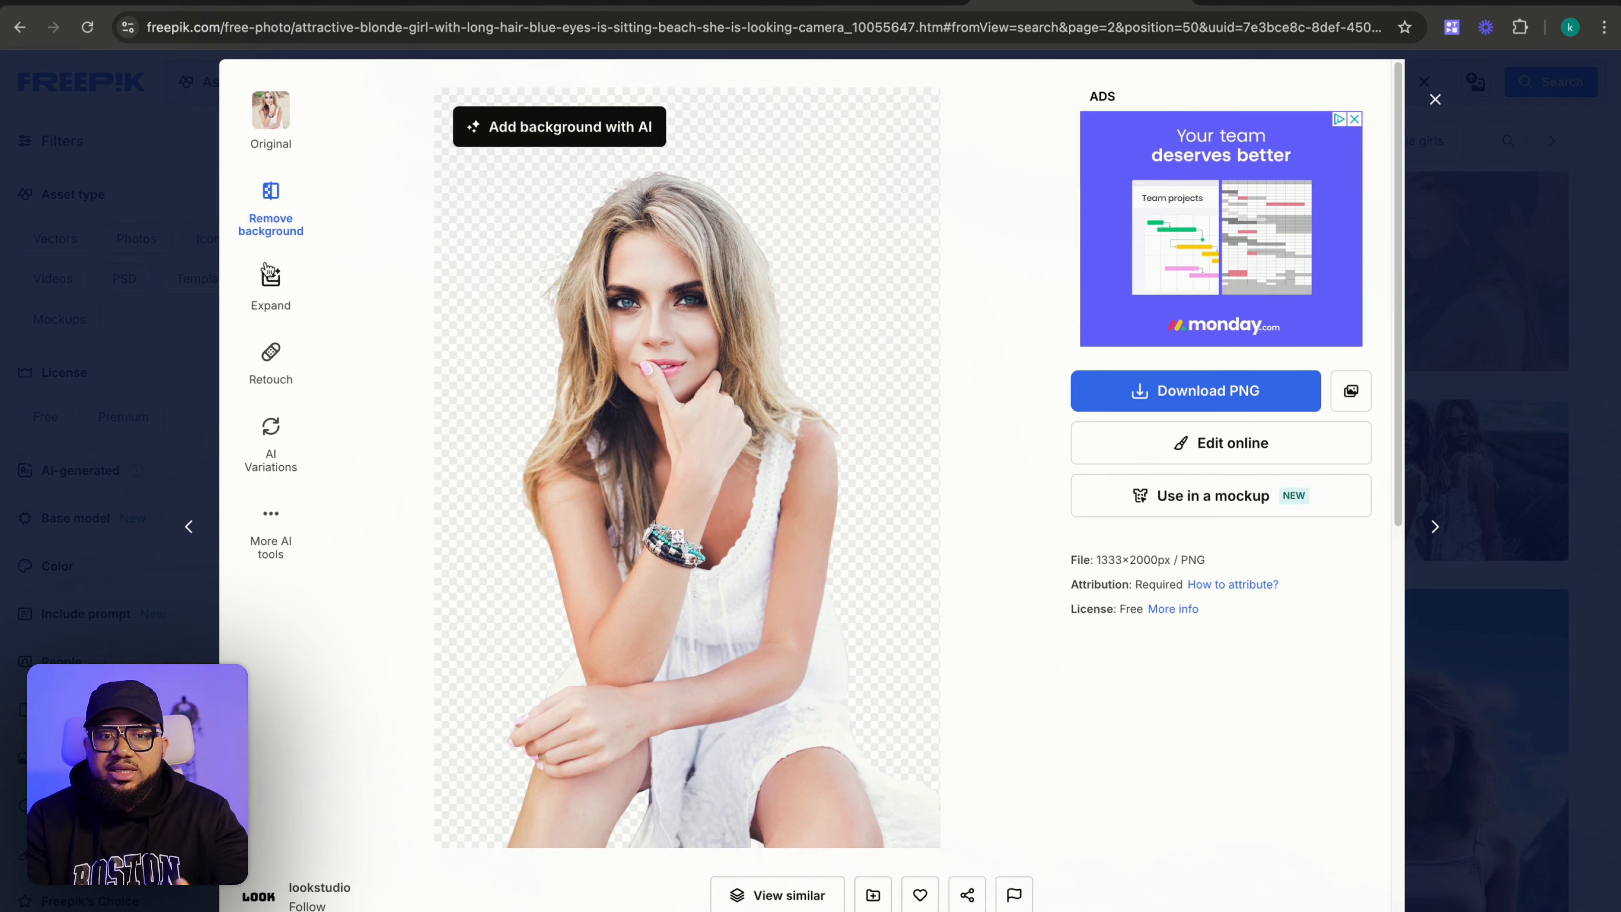
Restore the original beach photo, open it in the Expand editor with the Facebook post preset, and change the canvas aspect ratio to 1:2.
{"action": "left_click", "coordinate": [271, 125]}
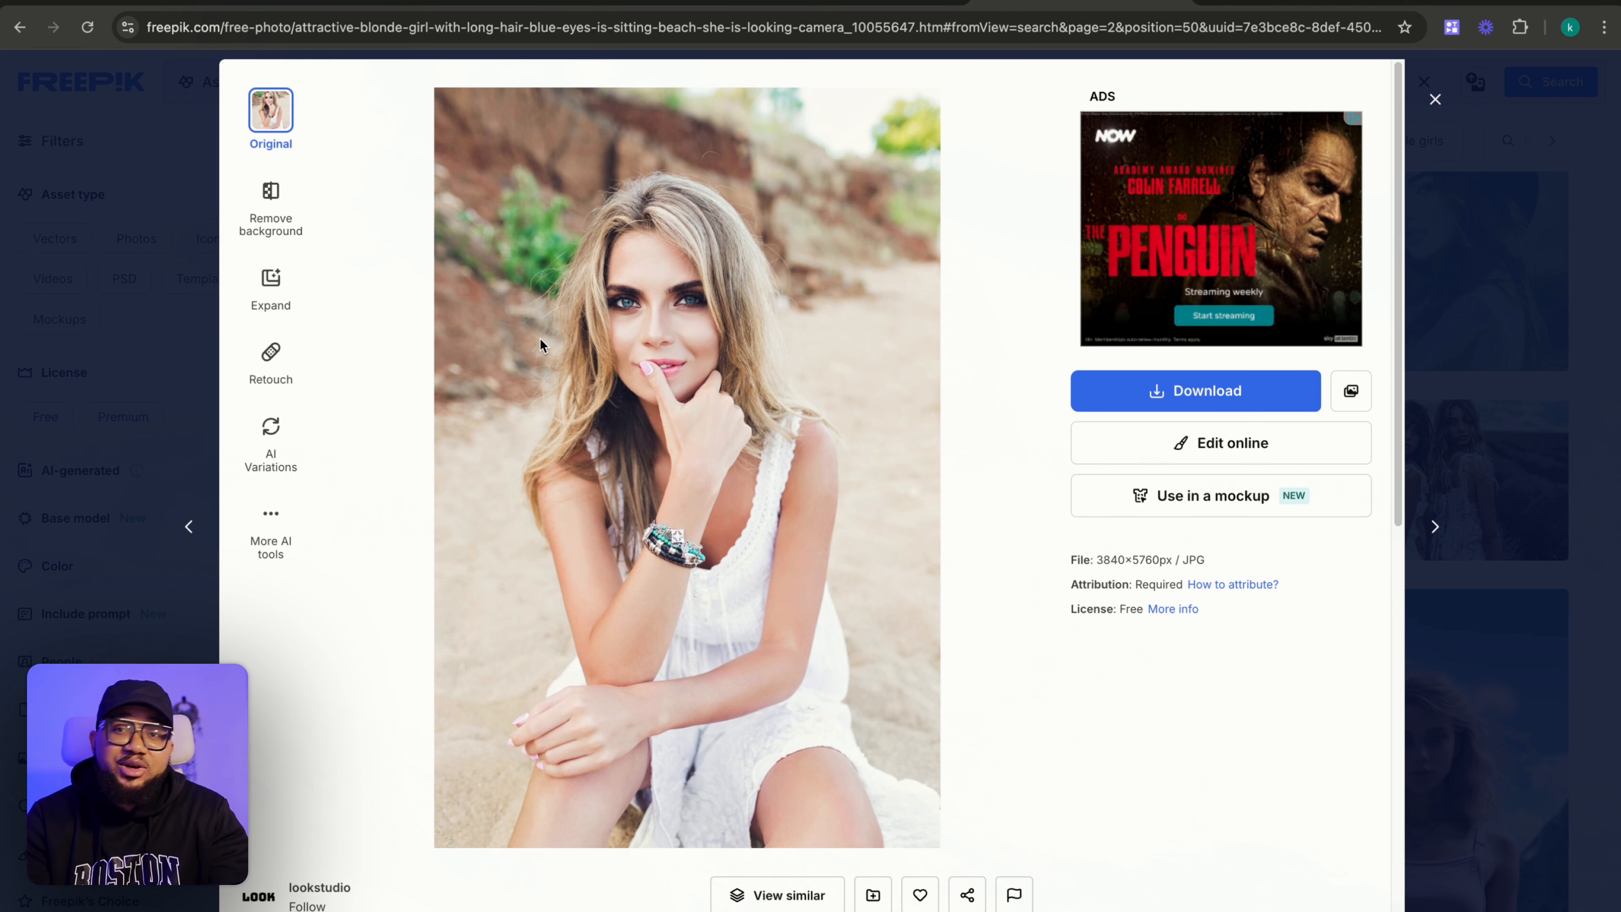
{"action": "left_click", "coordinate": [266, 303]}
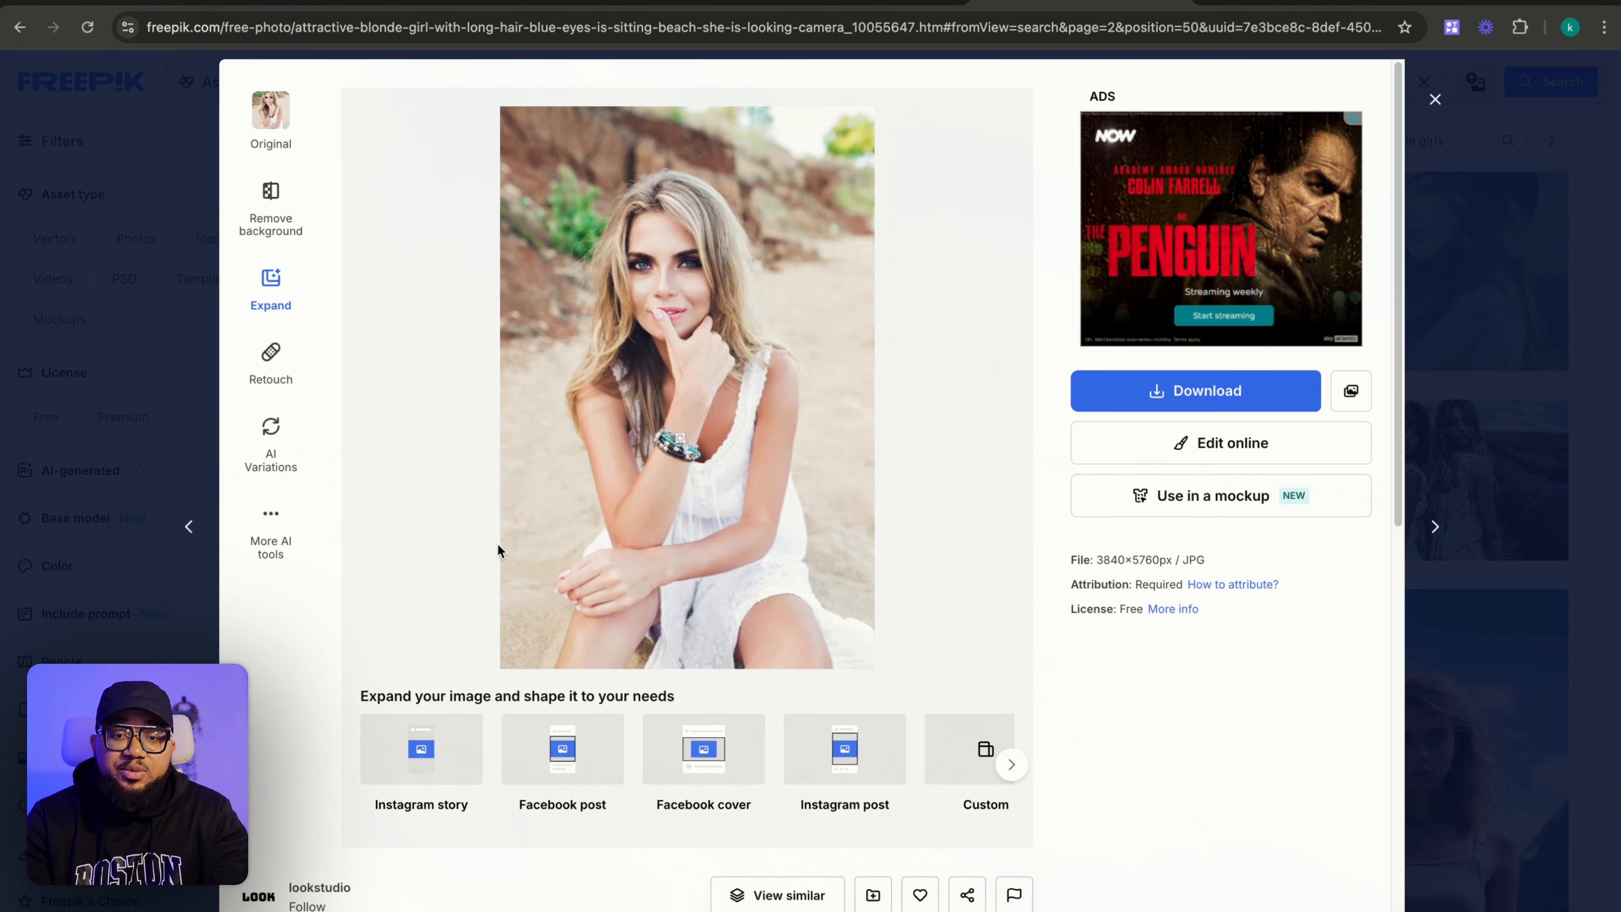
{"action": "left_click", "coordinate": [576, 772]}
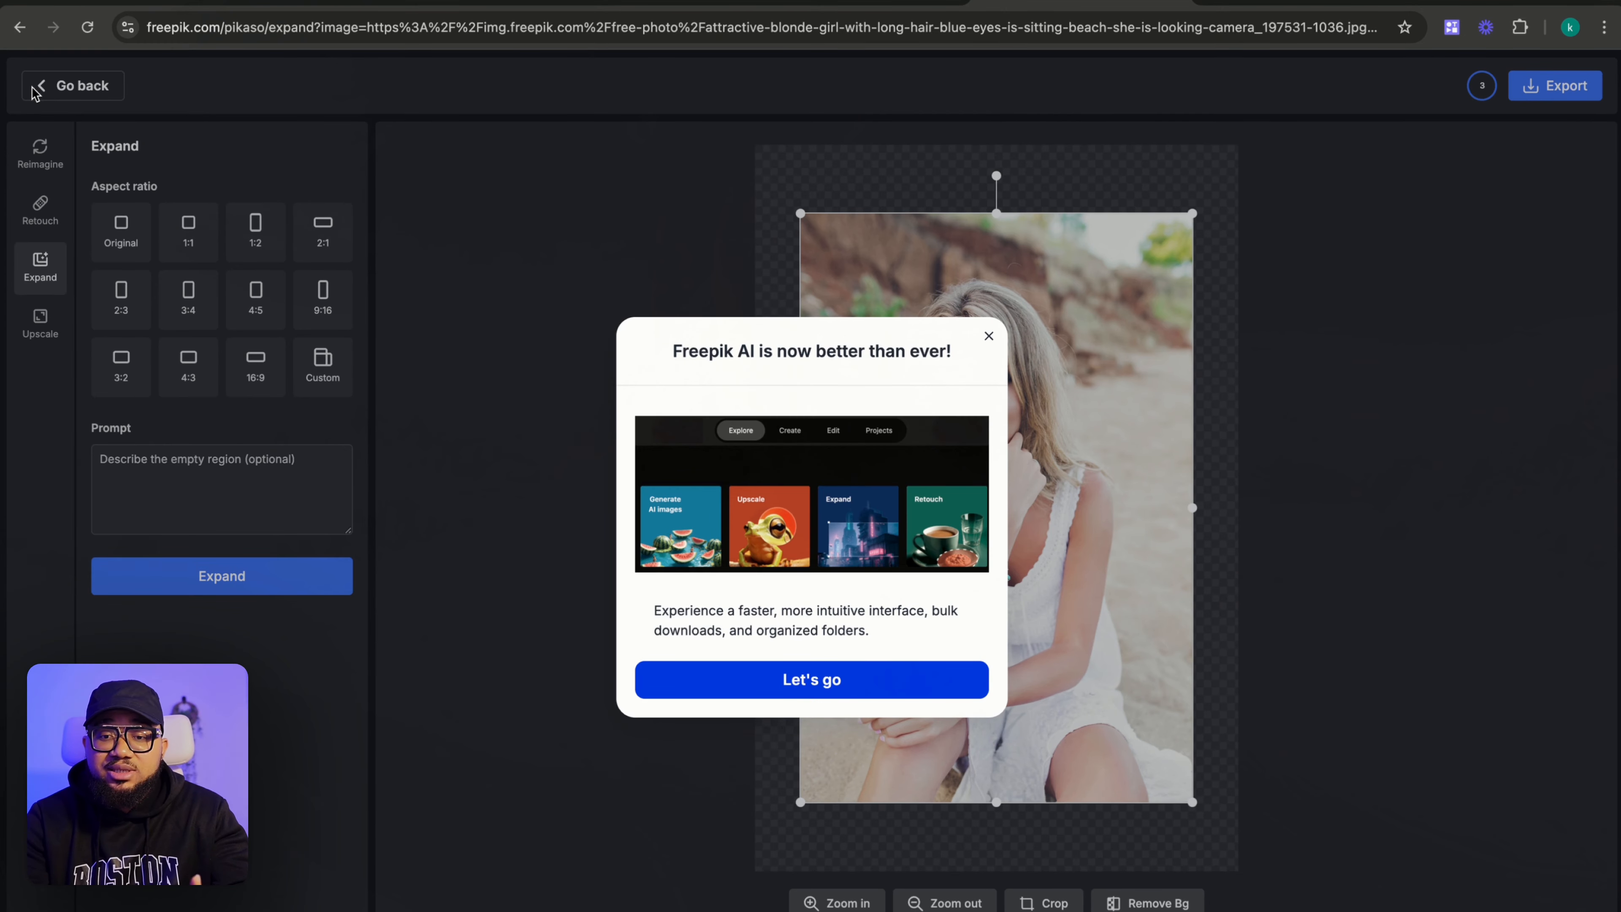
{"action": "left_click", "coordinate": [121, 242]}
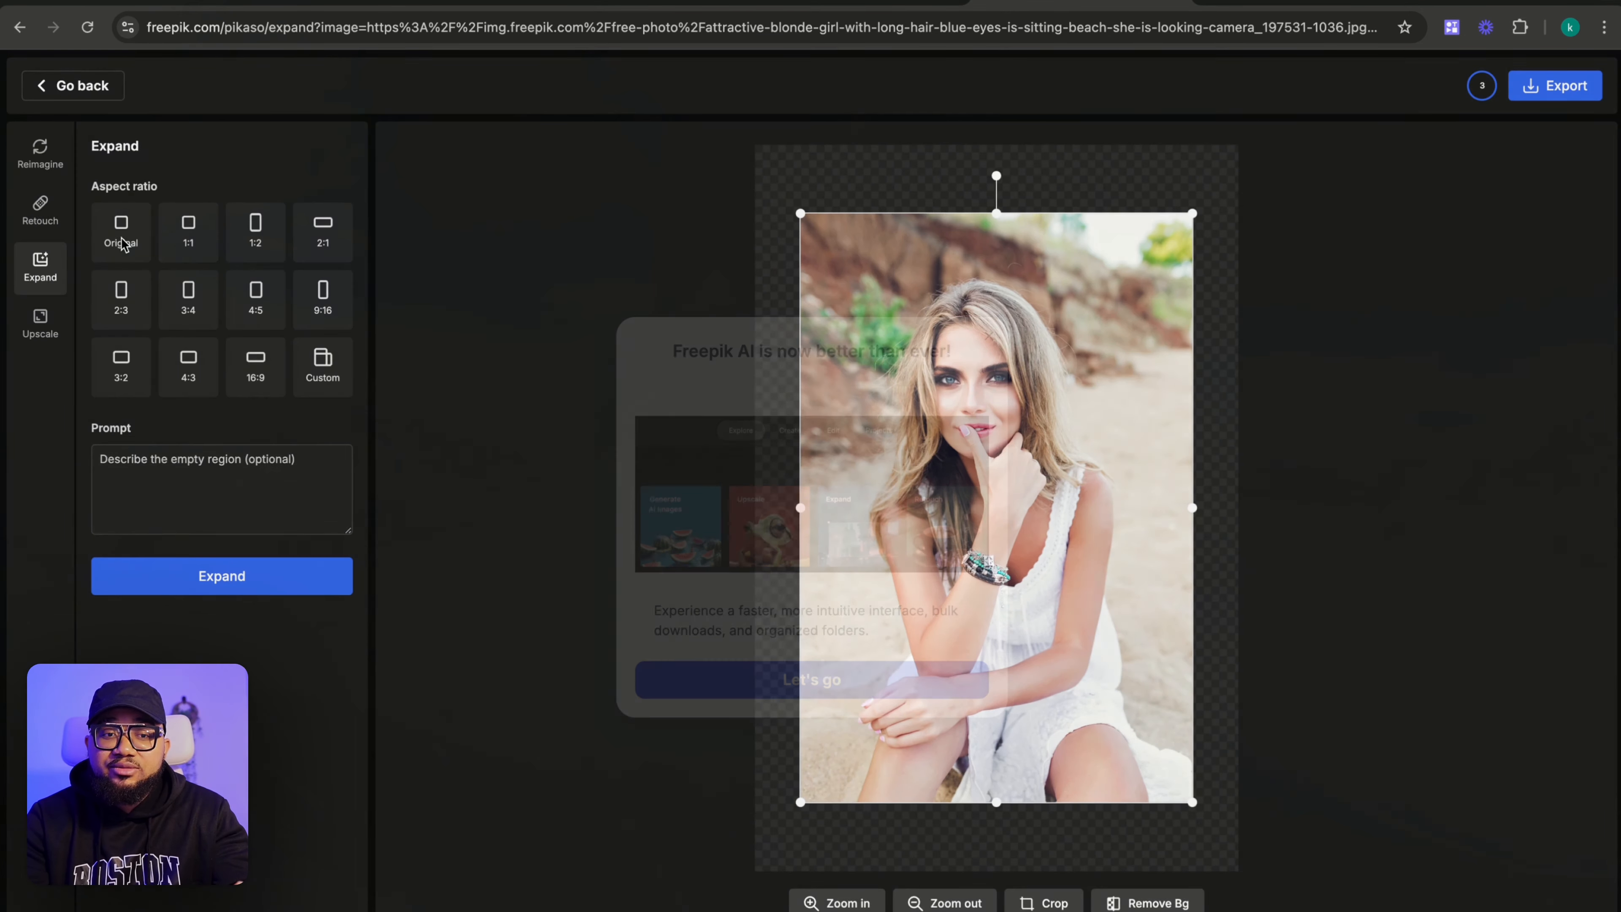
{"action": "left_click", "coordinate": [192, 245]}
{"action": "left_click", "coordinate": [281, 246]}
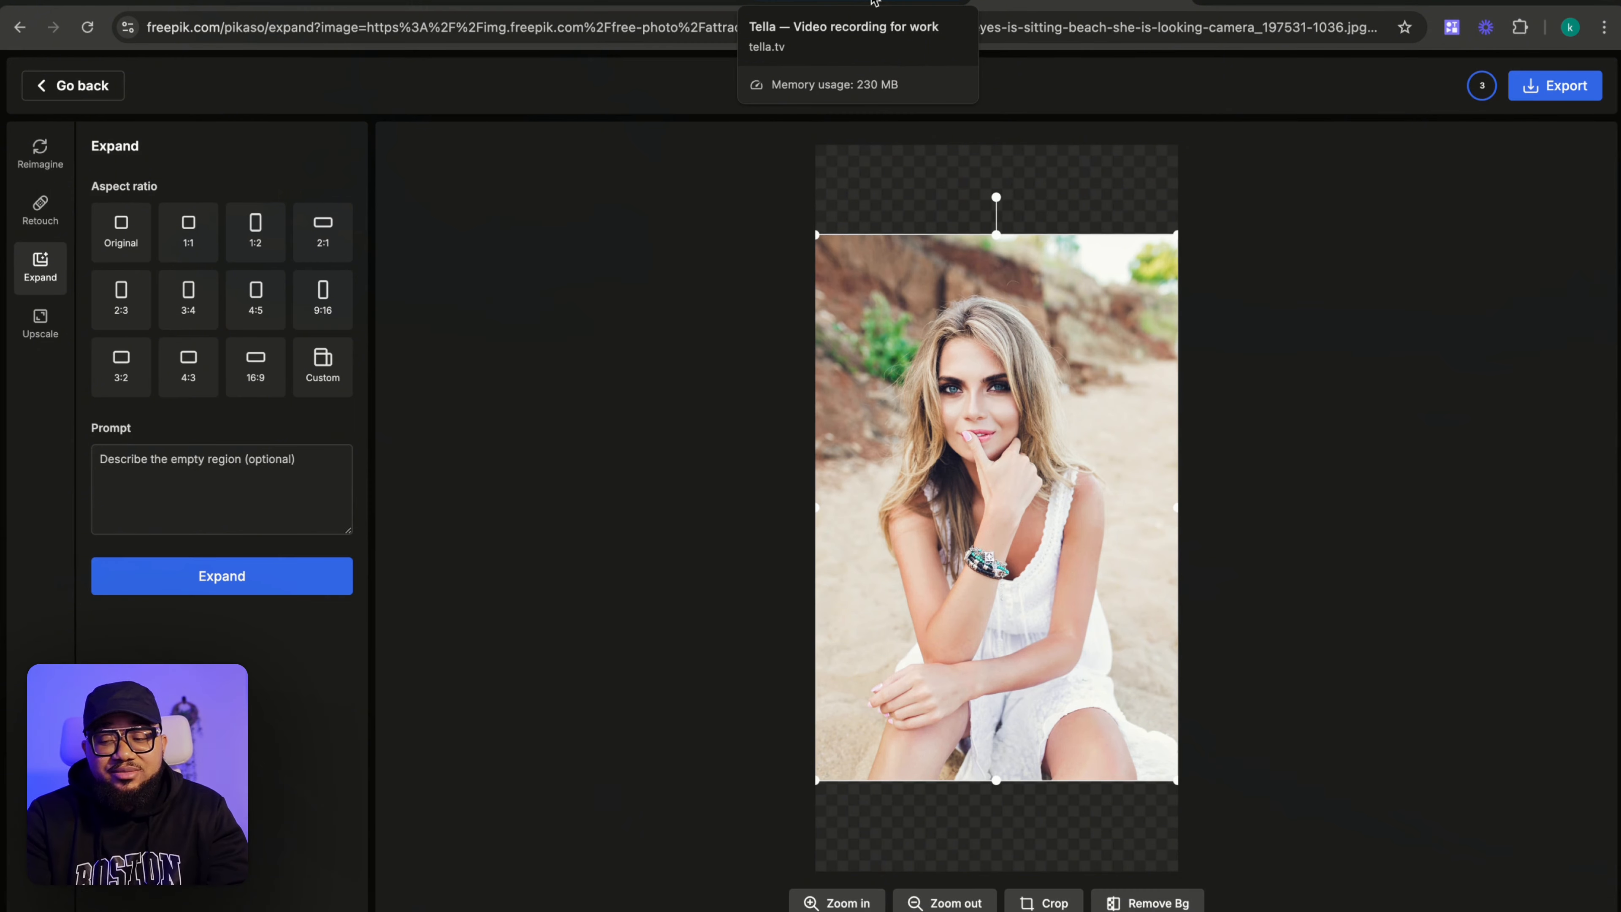
Switch to the Figma design and give Frame 39713, the name bar of the profile card, a vertical linear gradient fill.
{"action": "left_click", "coordinate": [589, 4]}
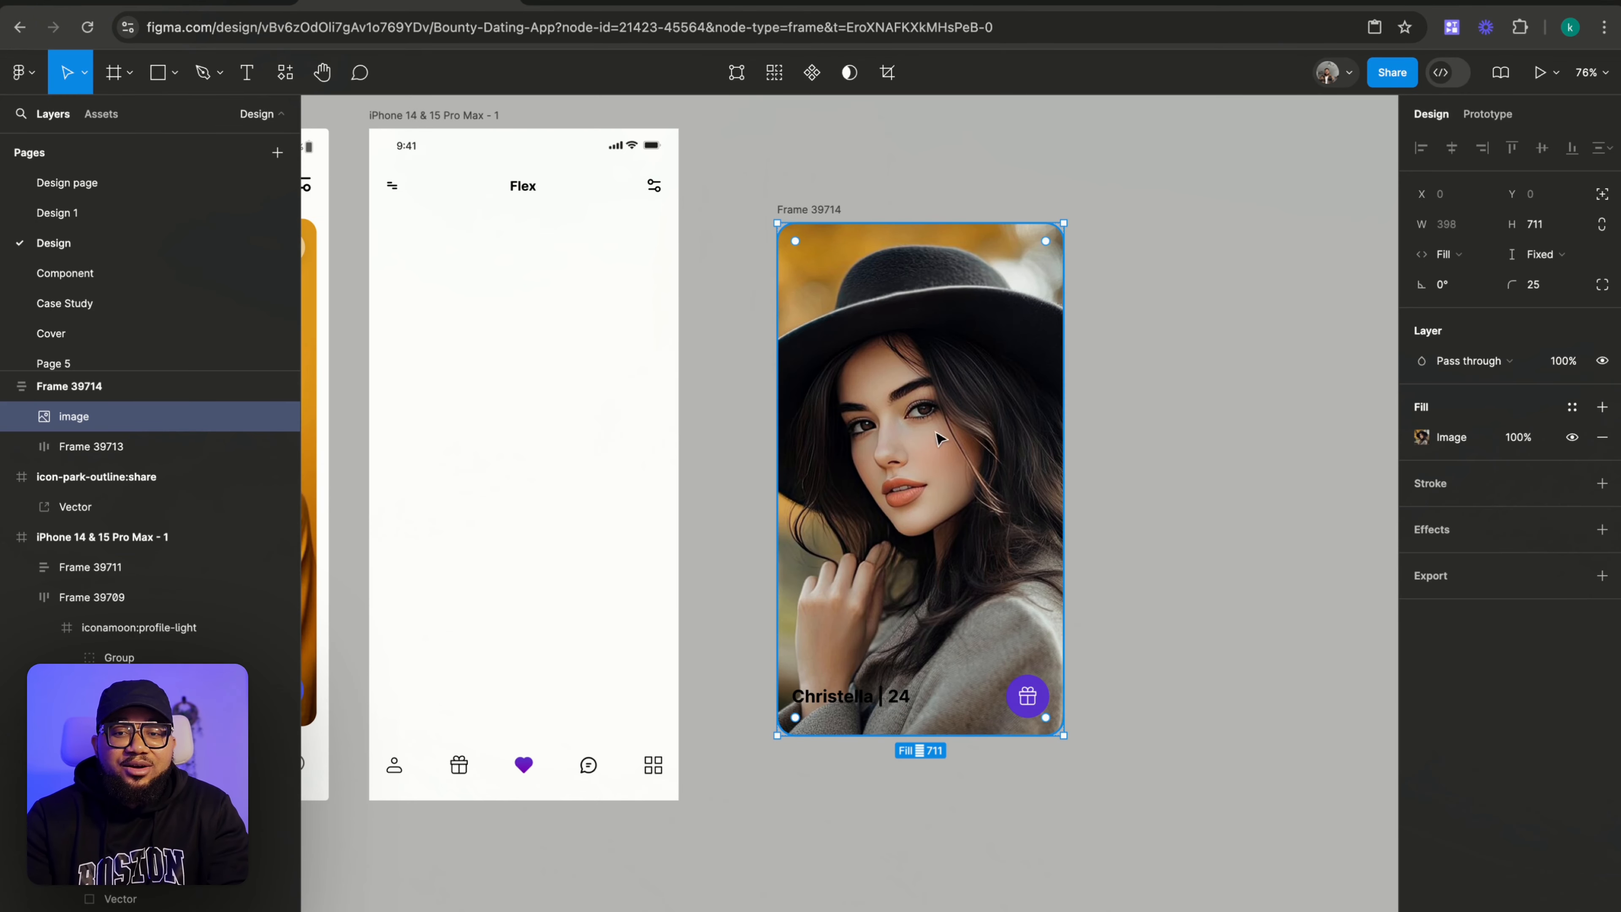
{"action": "left_click", "coordinate": [931, 711]}
{"action": "scroll", "coordinate": [930, 702], "scroll_direction": "up", "scroll_amount": 5}
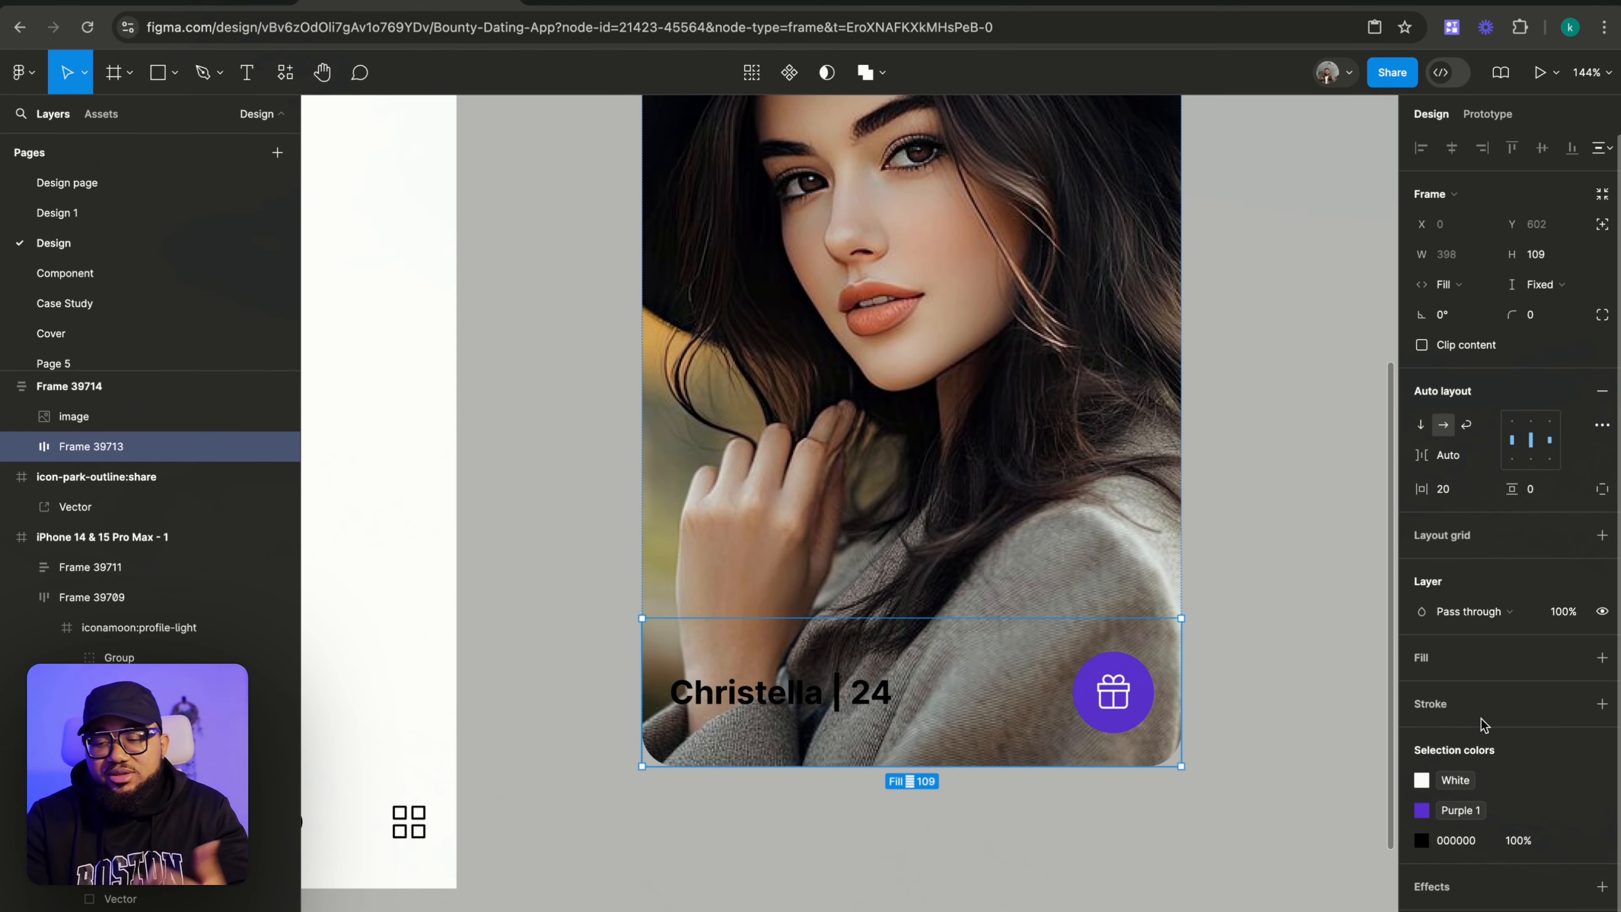
{"action": "left_click", "coordinate": [1471, 649]}
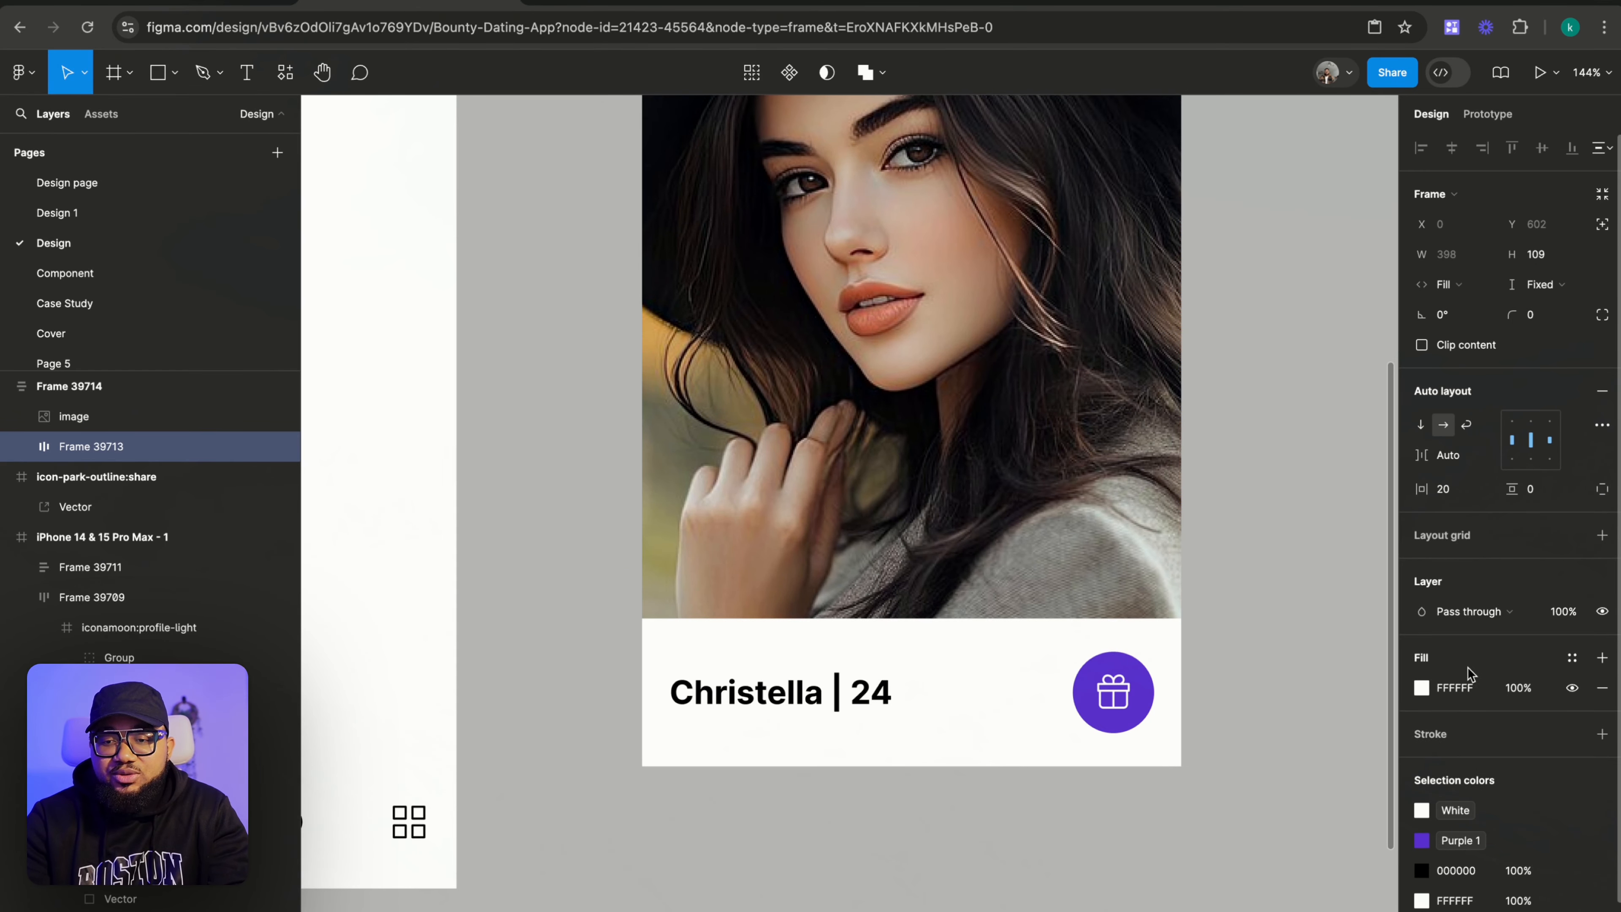
{"action": "left_click", "coordinate": [1420, 689]}
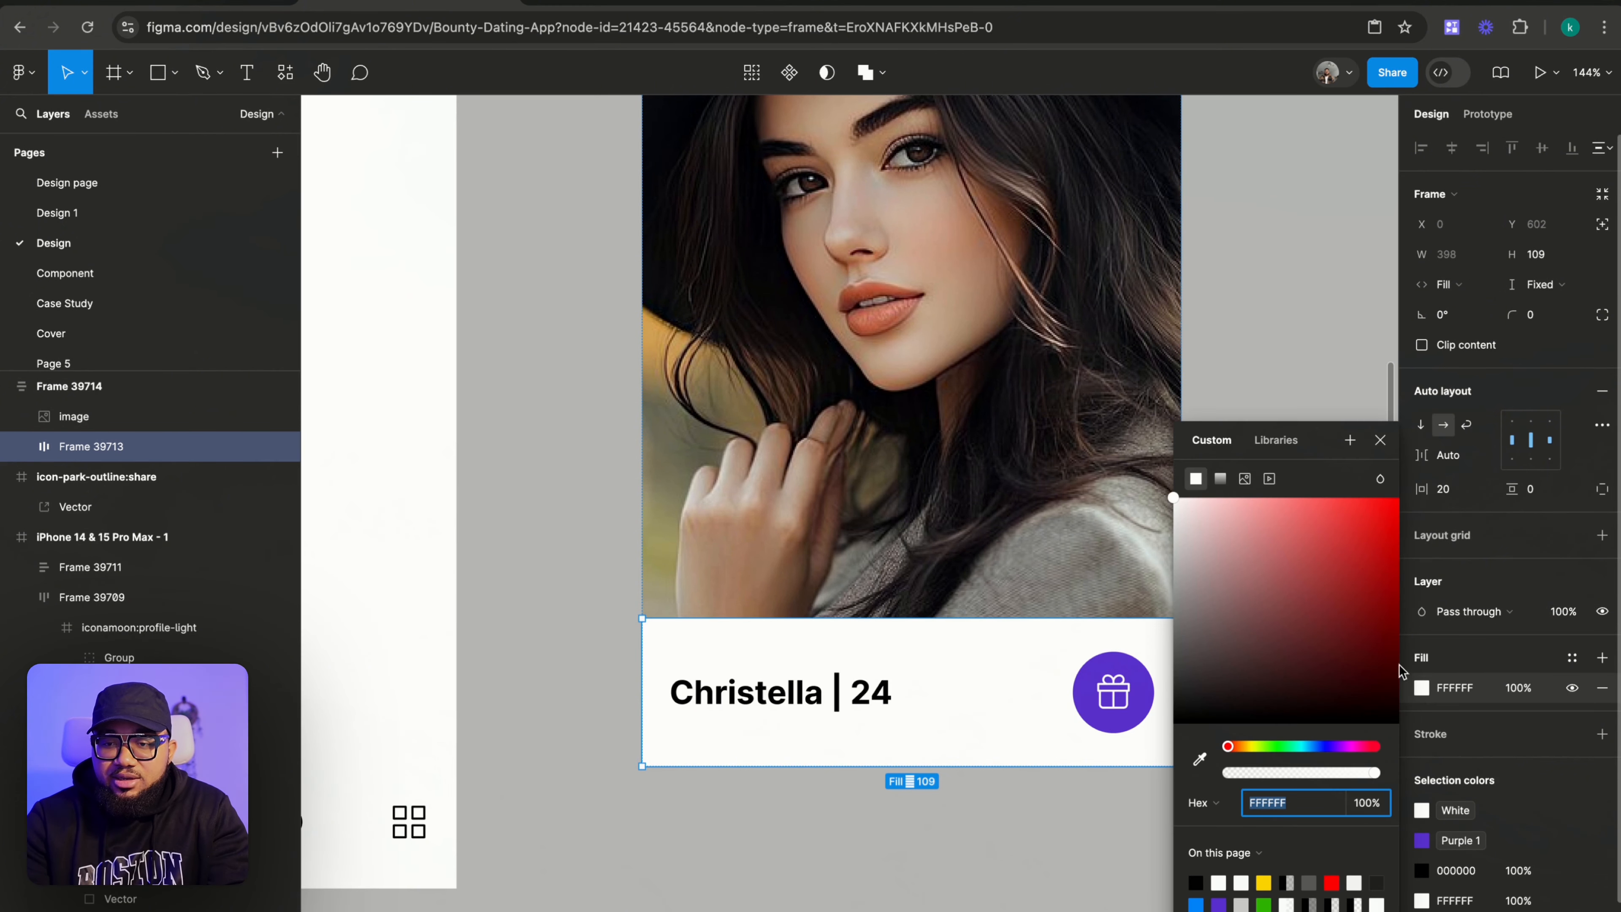
{"action": "left_click", "coordinate": [1220, 479]}
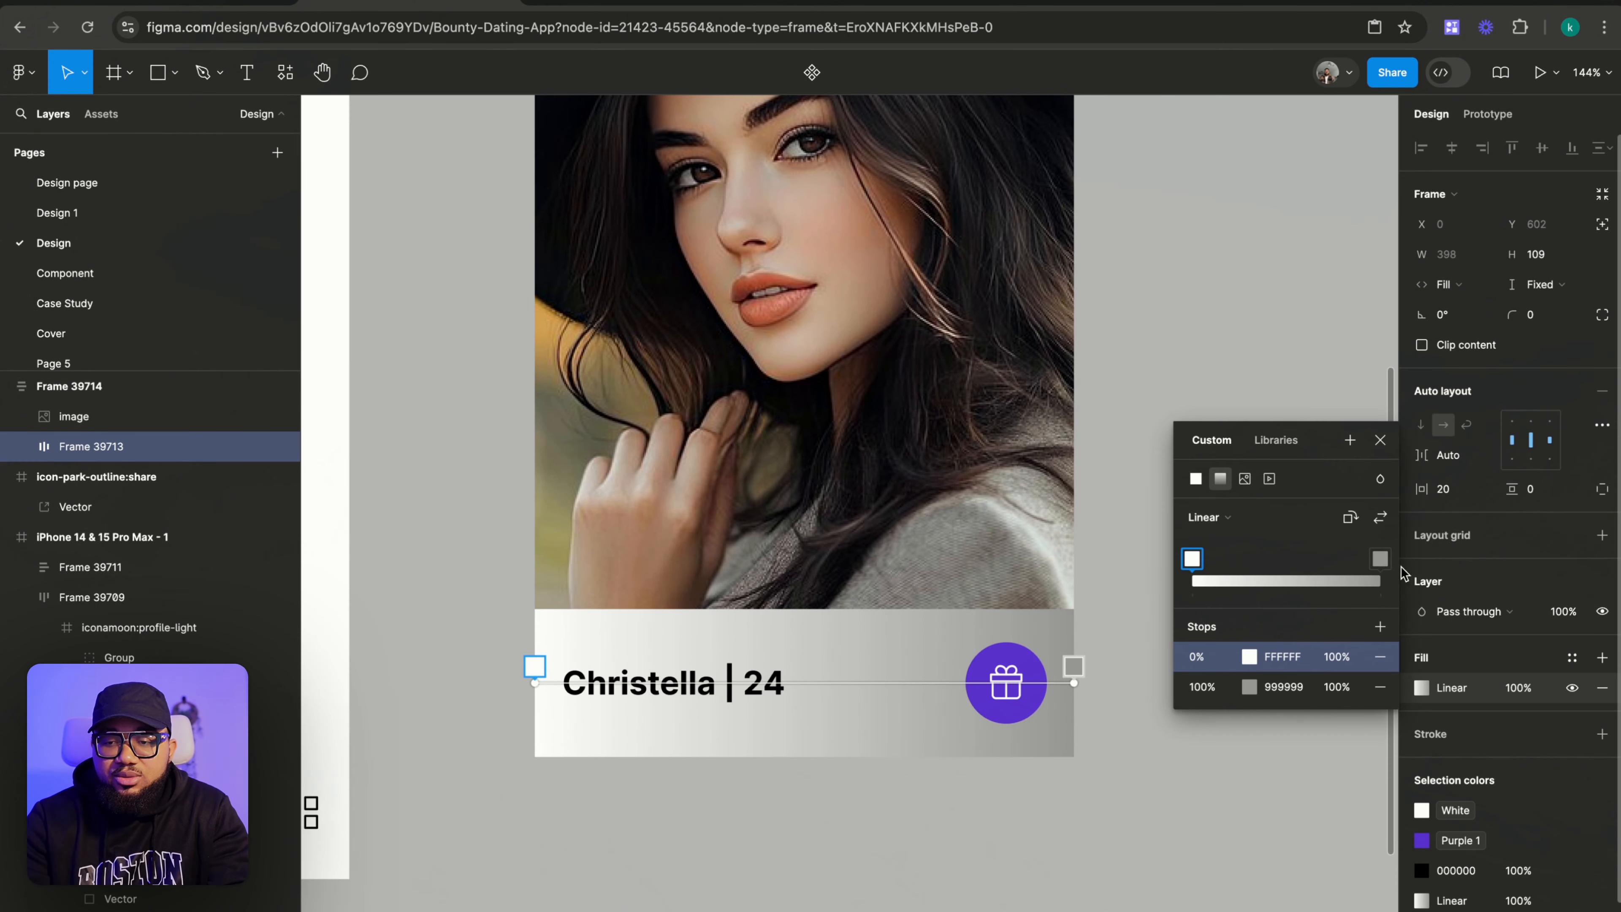
{"action": "left_click", "coordinate": [1350, 519]}
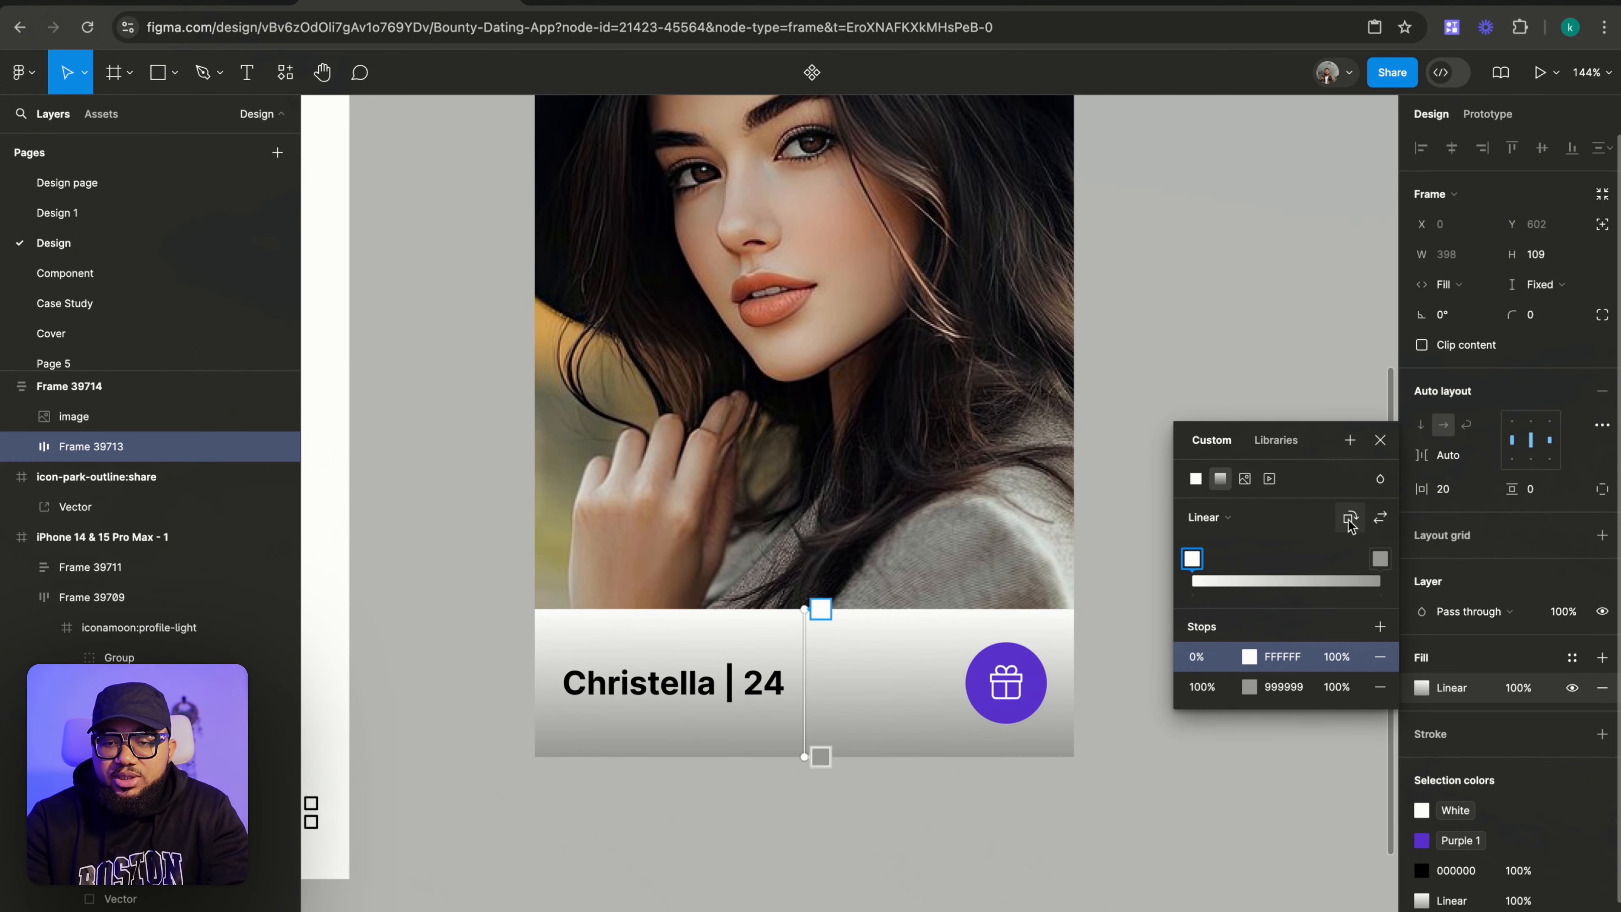
Set the gradient's 100% stop to dark grey 1C1C1C at 70% opacity.
{"action": "left_click", "coordinate": [1249, 688]}
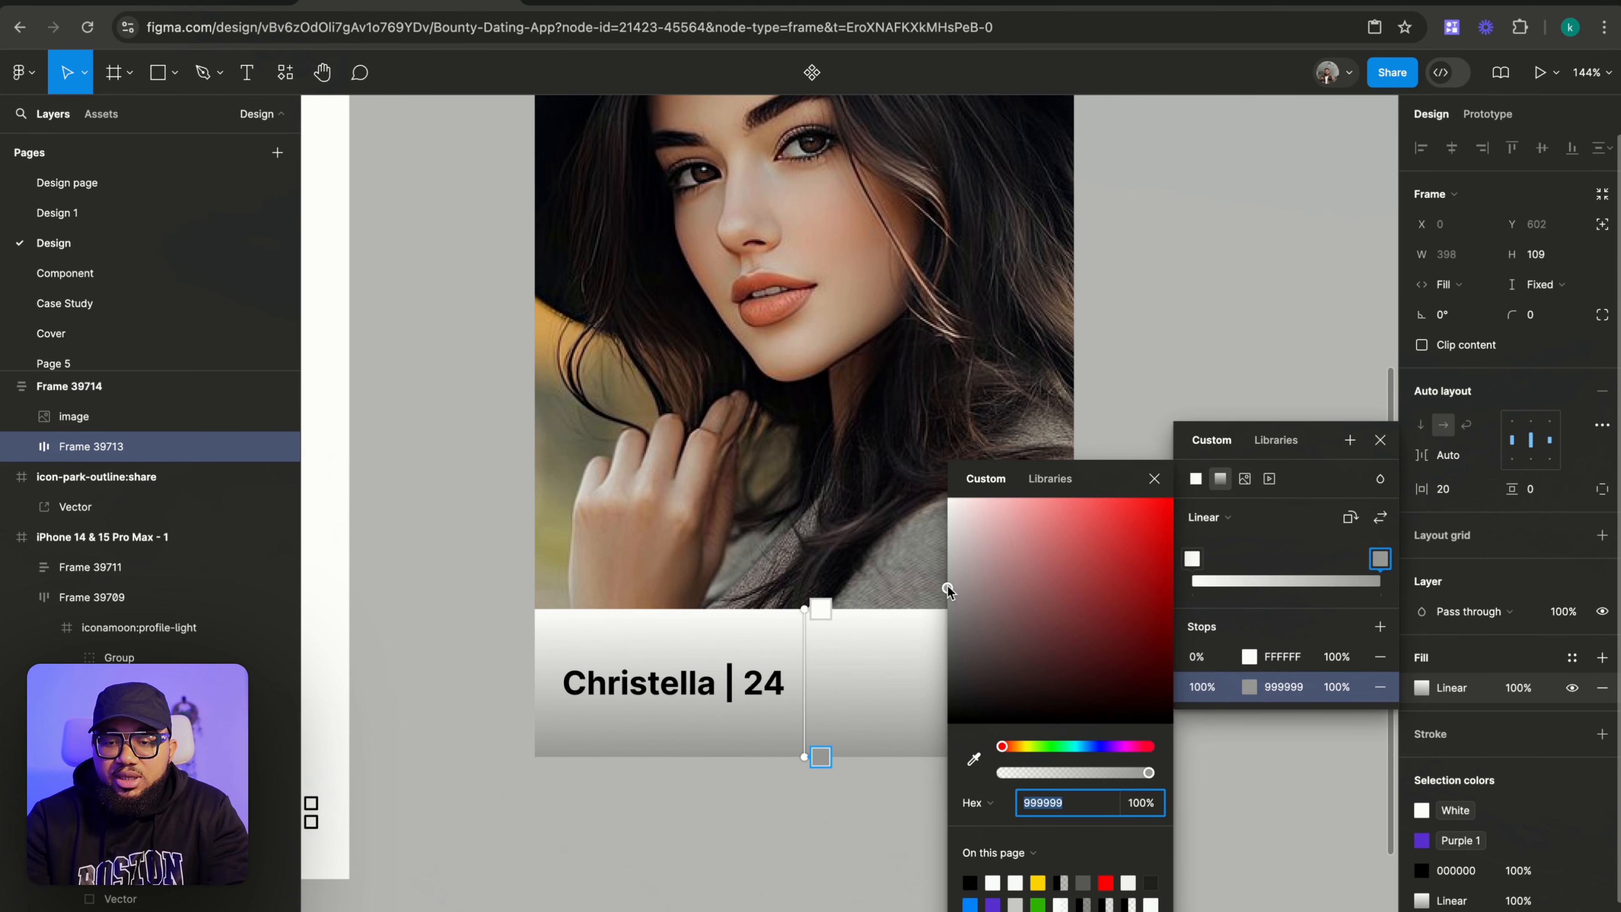
{"action": "left_click_drag", "start_coordinate": [948, 587], "coordinate": [948, 698]}
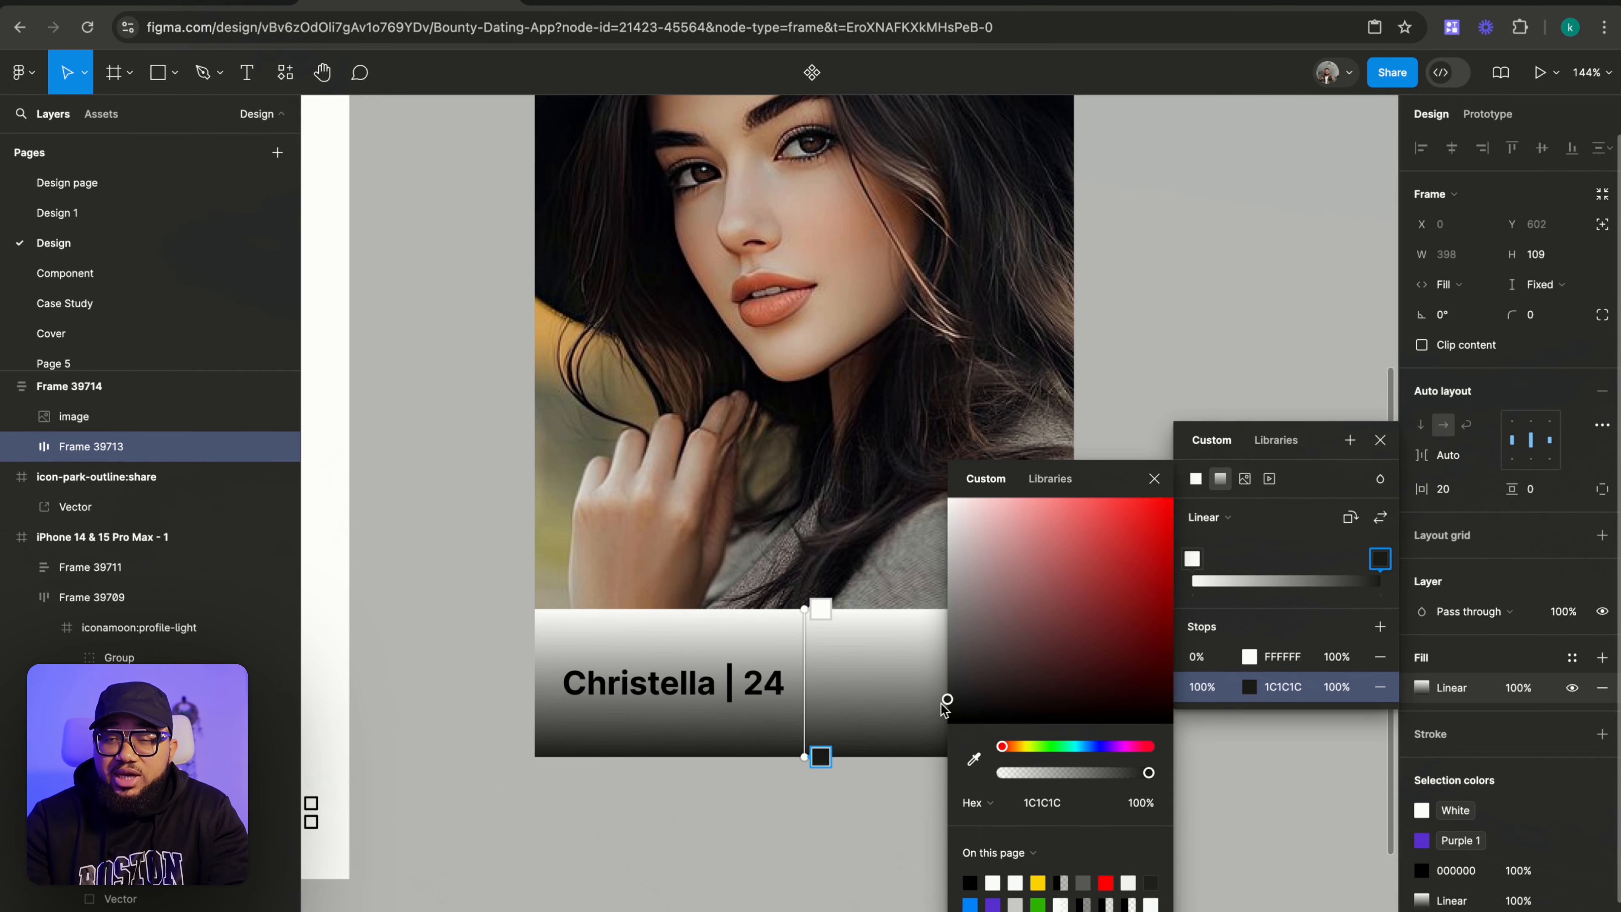
{"action": "left_click_drag", "start_coordinate": [1147, 774], "coordinate": [1104, 772]}
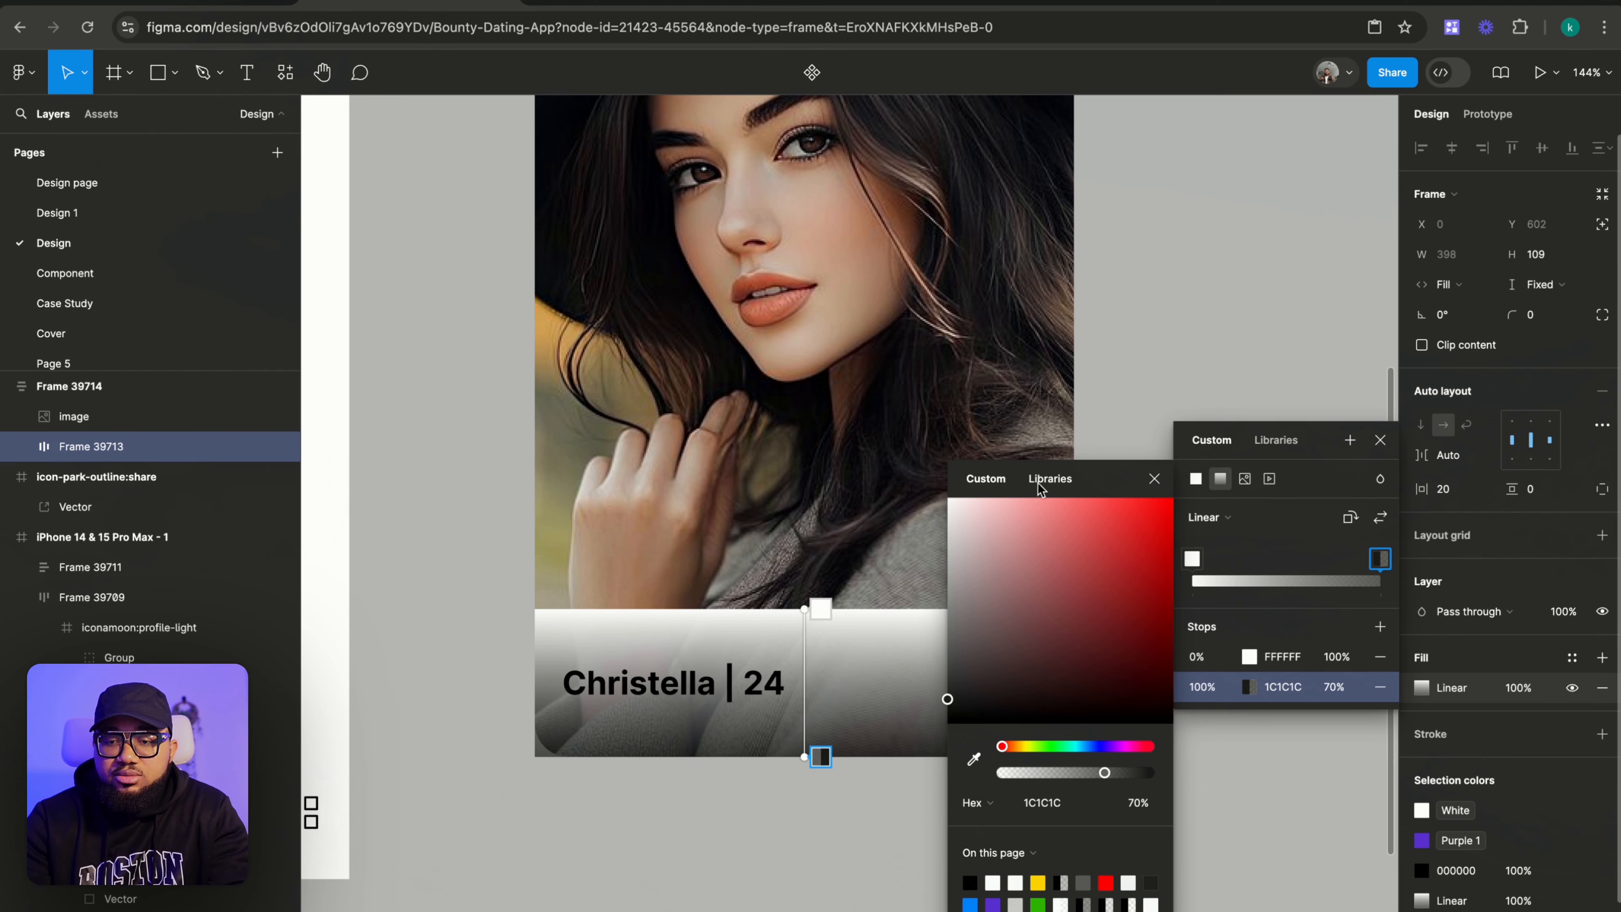
{"action": "left_click", "coordinate": [1154, 478]}
Set the gradient's 0% stop to dark grey 1C1C1C at 0% opacity.
{"action": "left_click", "coordinate": [1250, 659]}
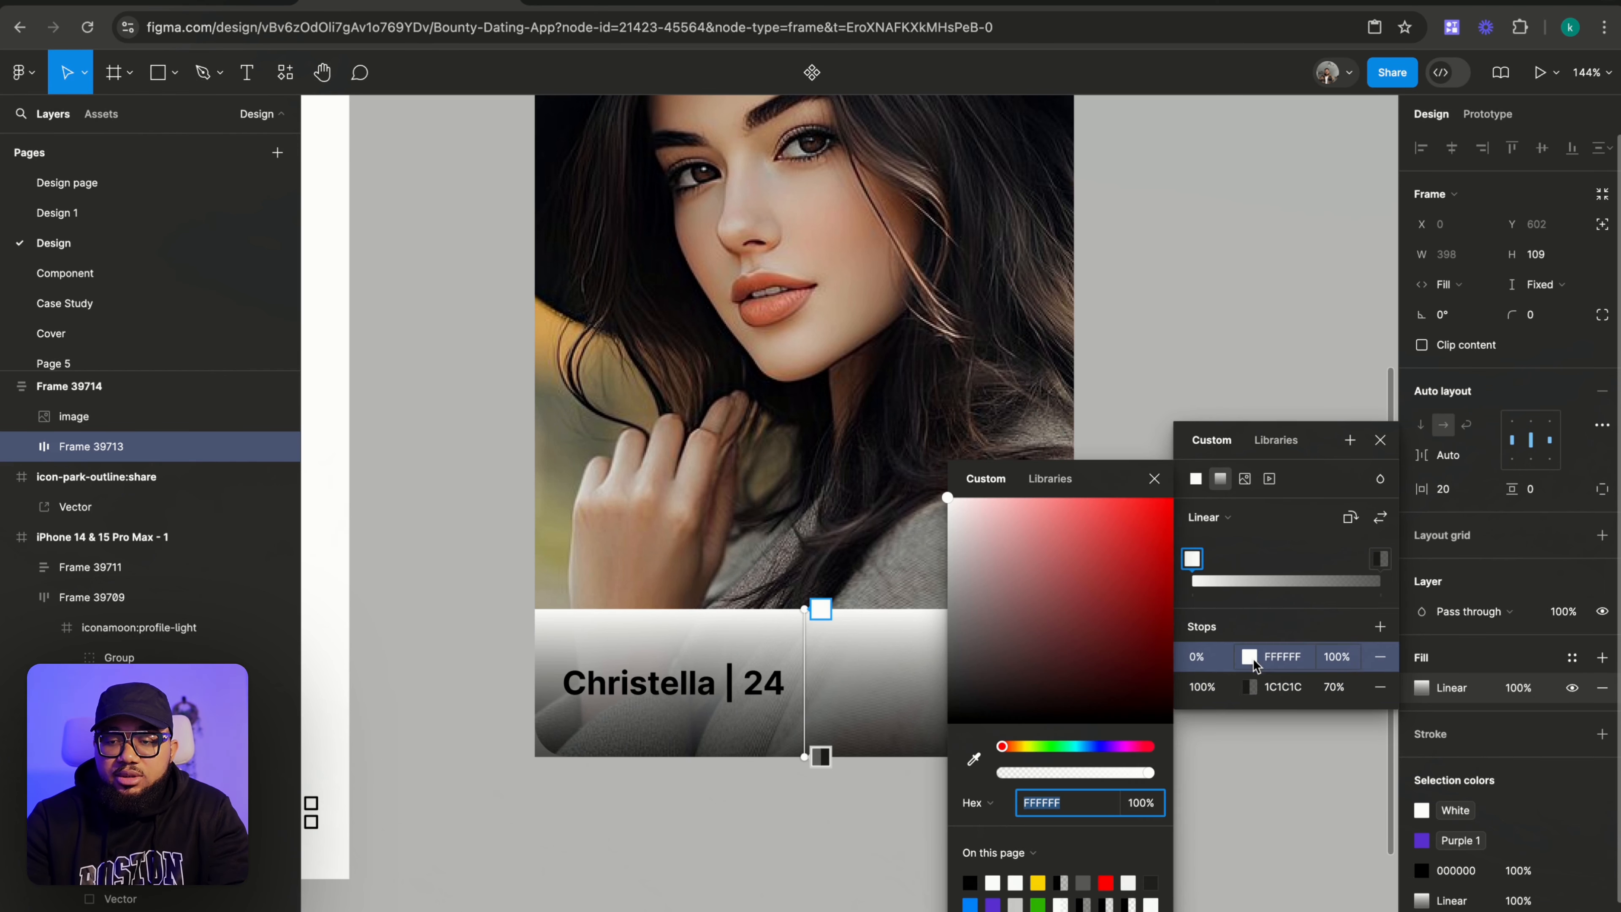
{"action": "left_click_drag", "start_coordinate": [946, 498], "coordinate": [947, 699]}
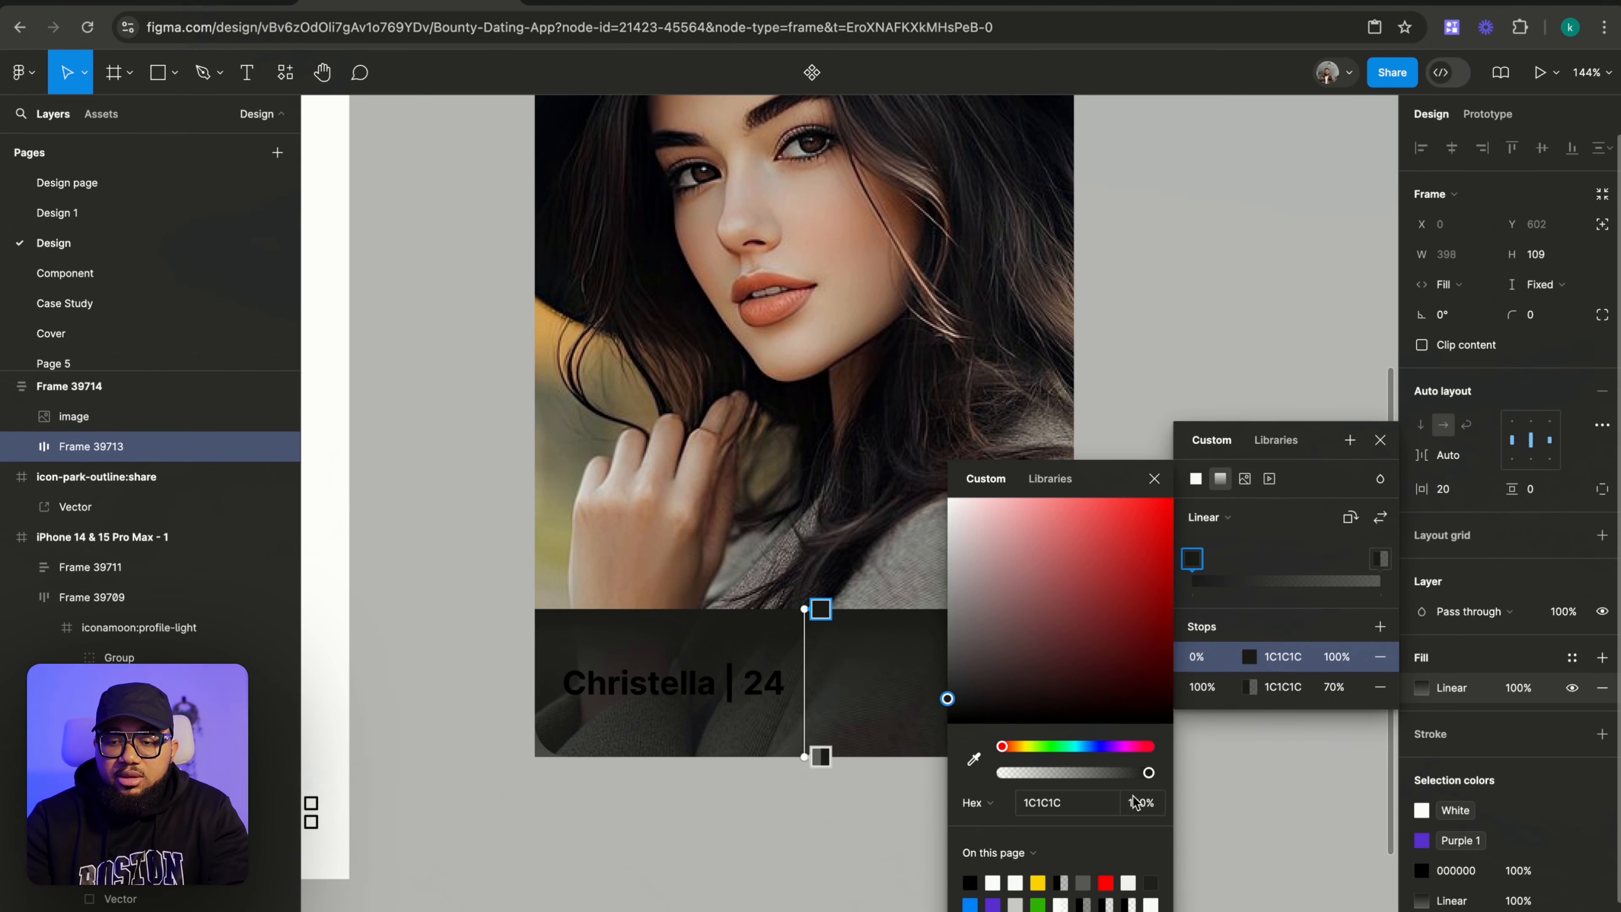
{"action": "left_click_drag", "start_coordinate": [1148, 774], "coordinate": [886, 774]}
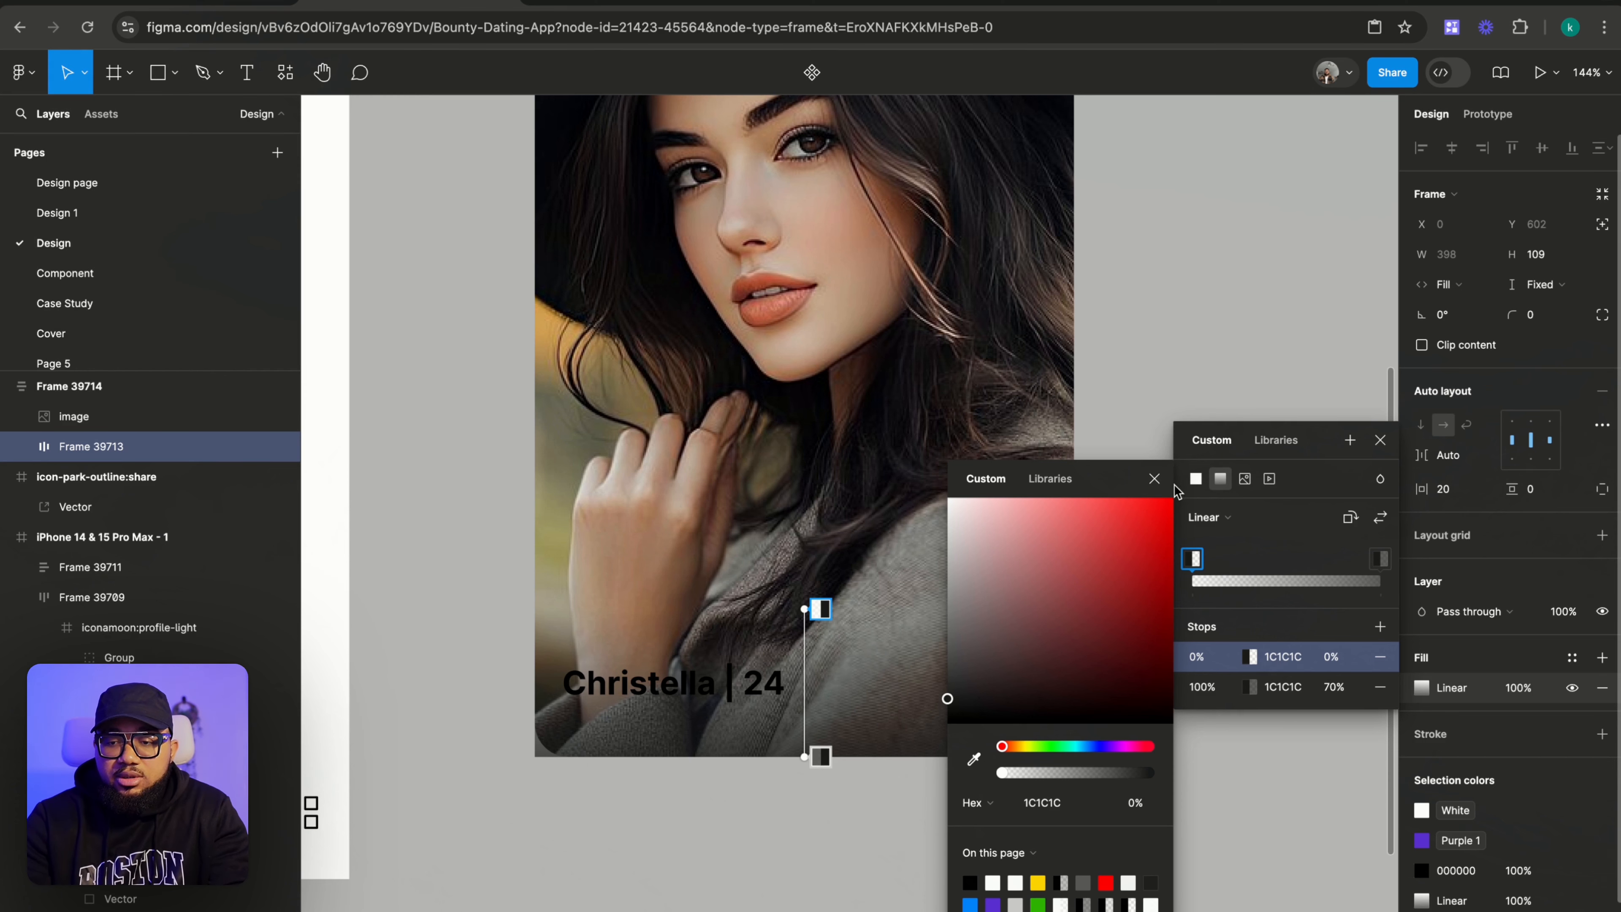
{"action": "left_click", "coordinate": [1153, 478]}
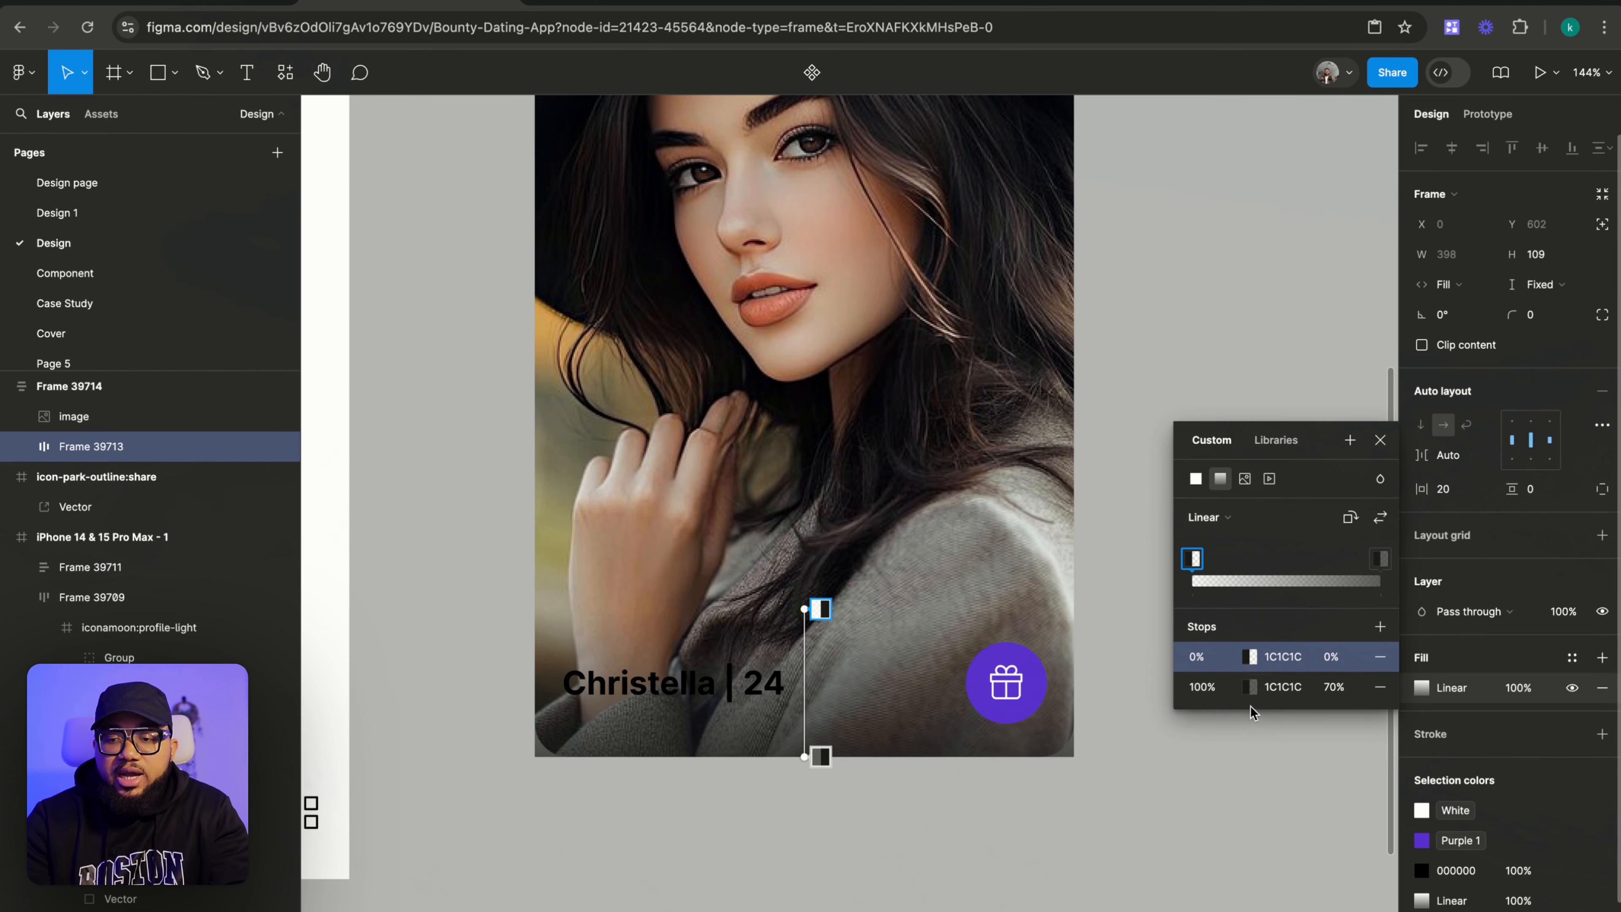
Create a color variable named "Full black opacity" in the Dating App collection from the fill's 0% stop color.
{"action": "left_click", "coordinate": [1348, 439]}
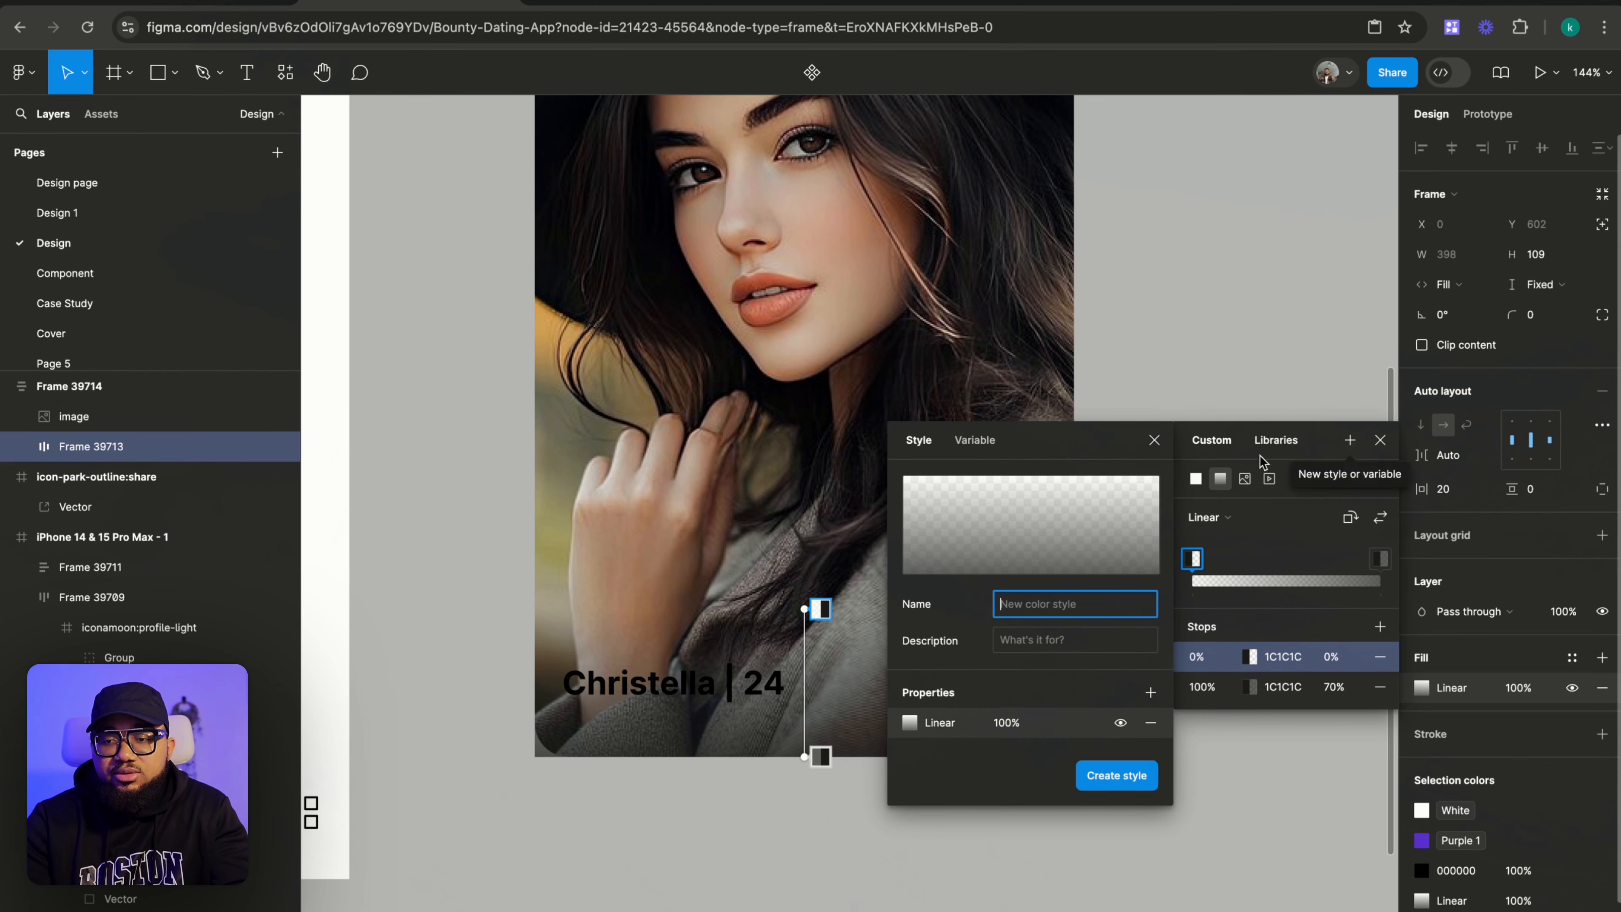
{"action": "left_click", "coordinate": [974, 447]}
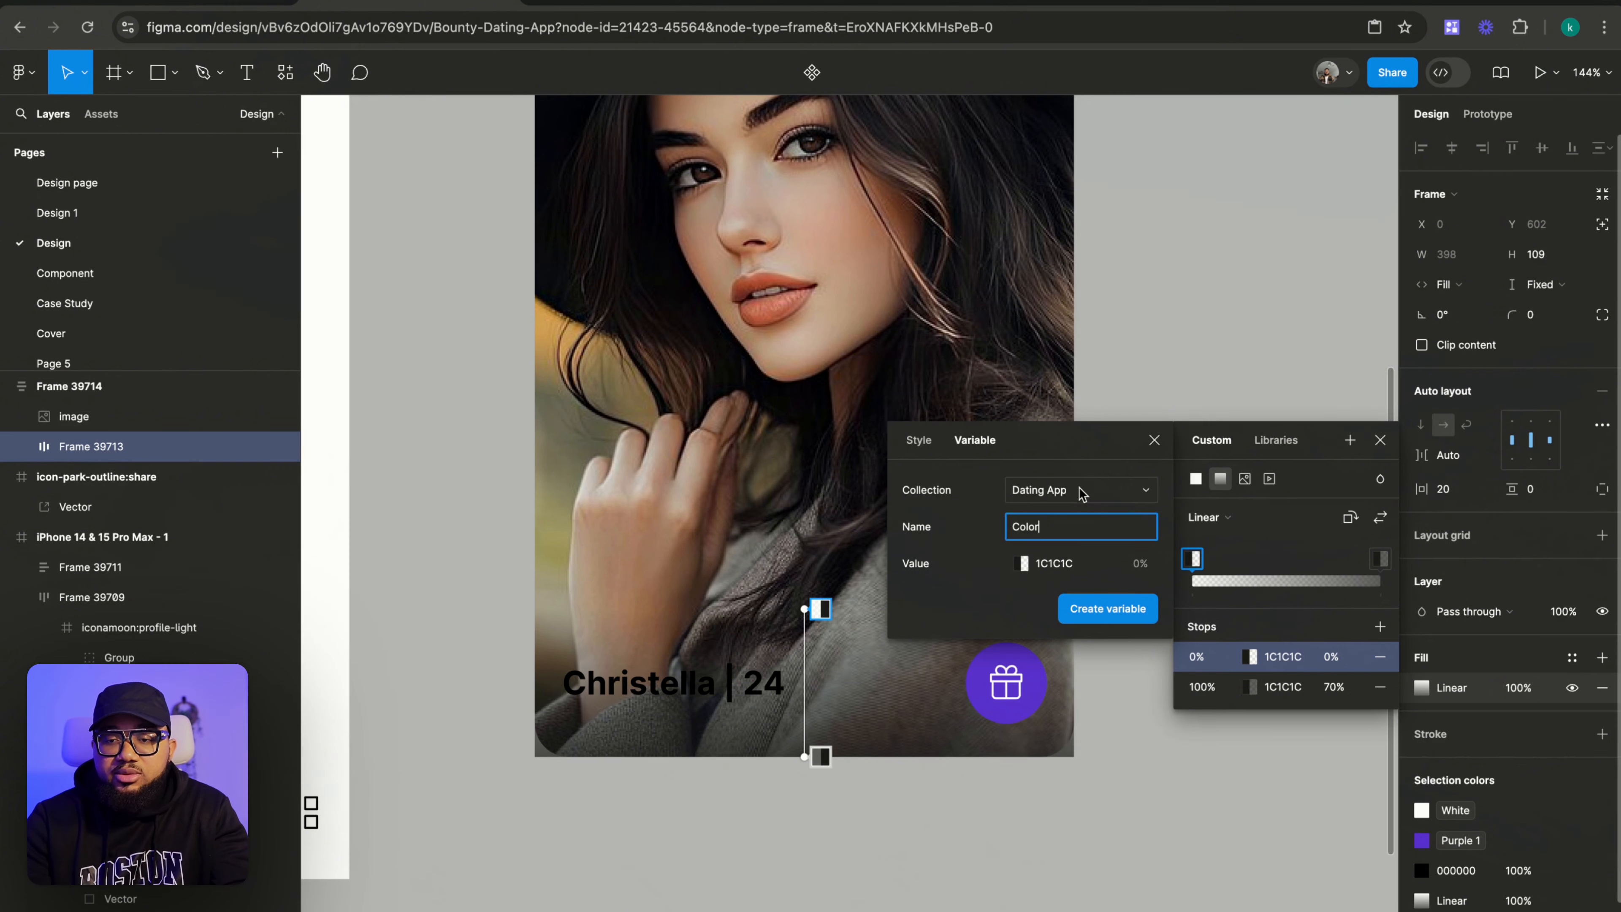
{"action": "left_click_drag", "start_coordinate": [1060, 530], "coordinate": [962, 524]}
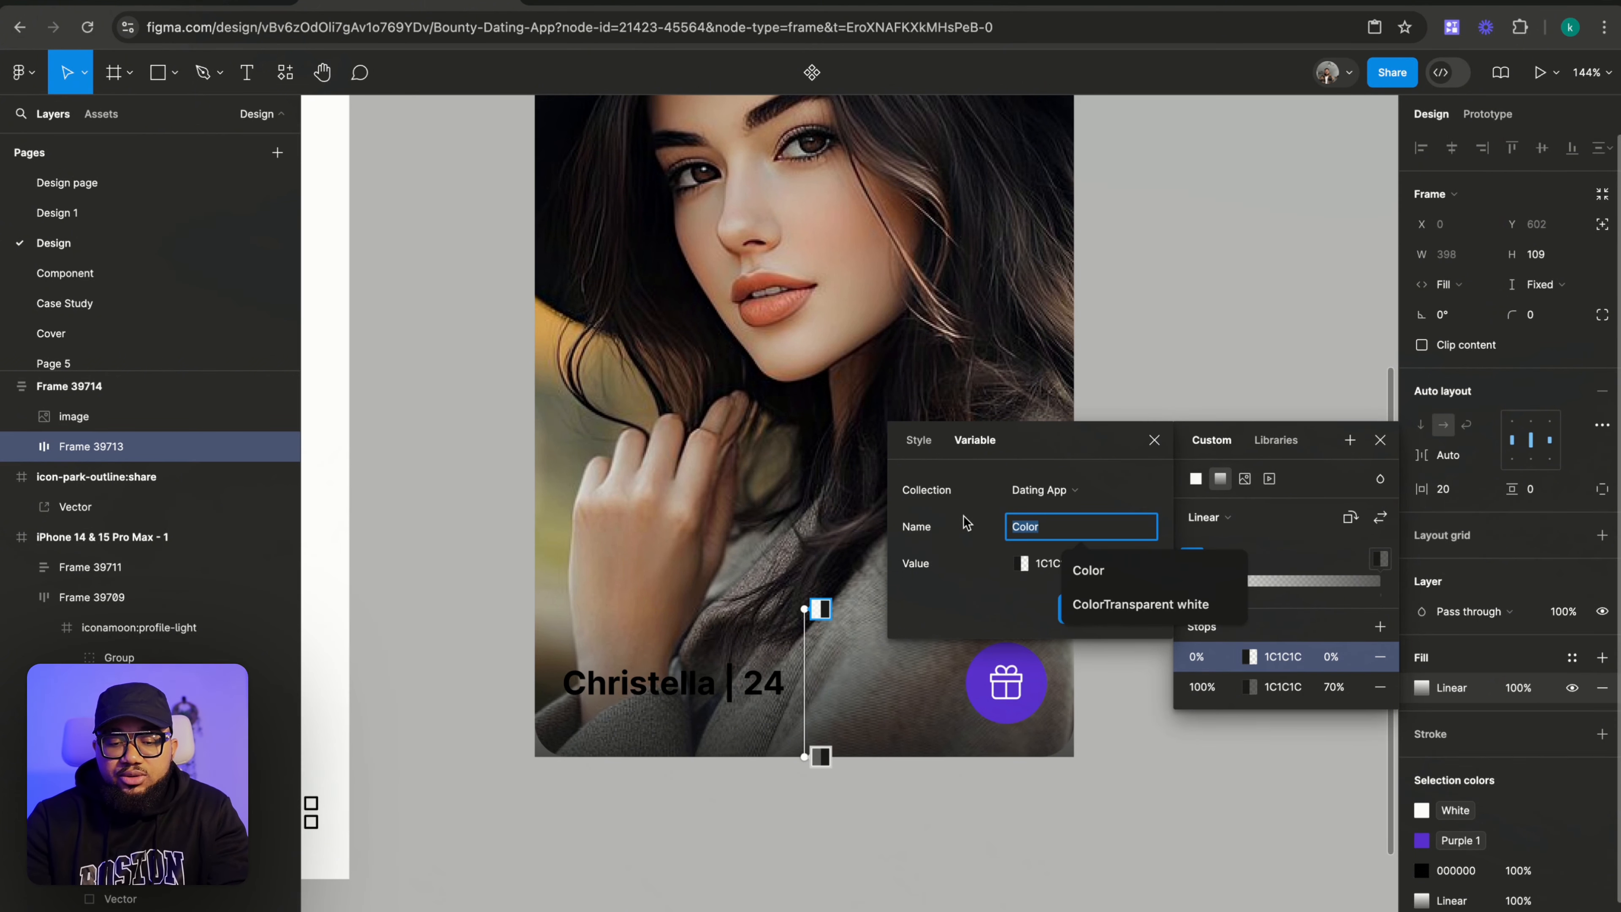
{"action": "key", "text": "Caps_Lock"}
{"action": "type", "text": "Full black opacity"}
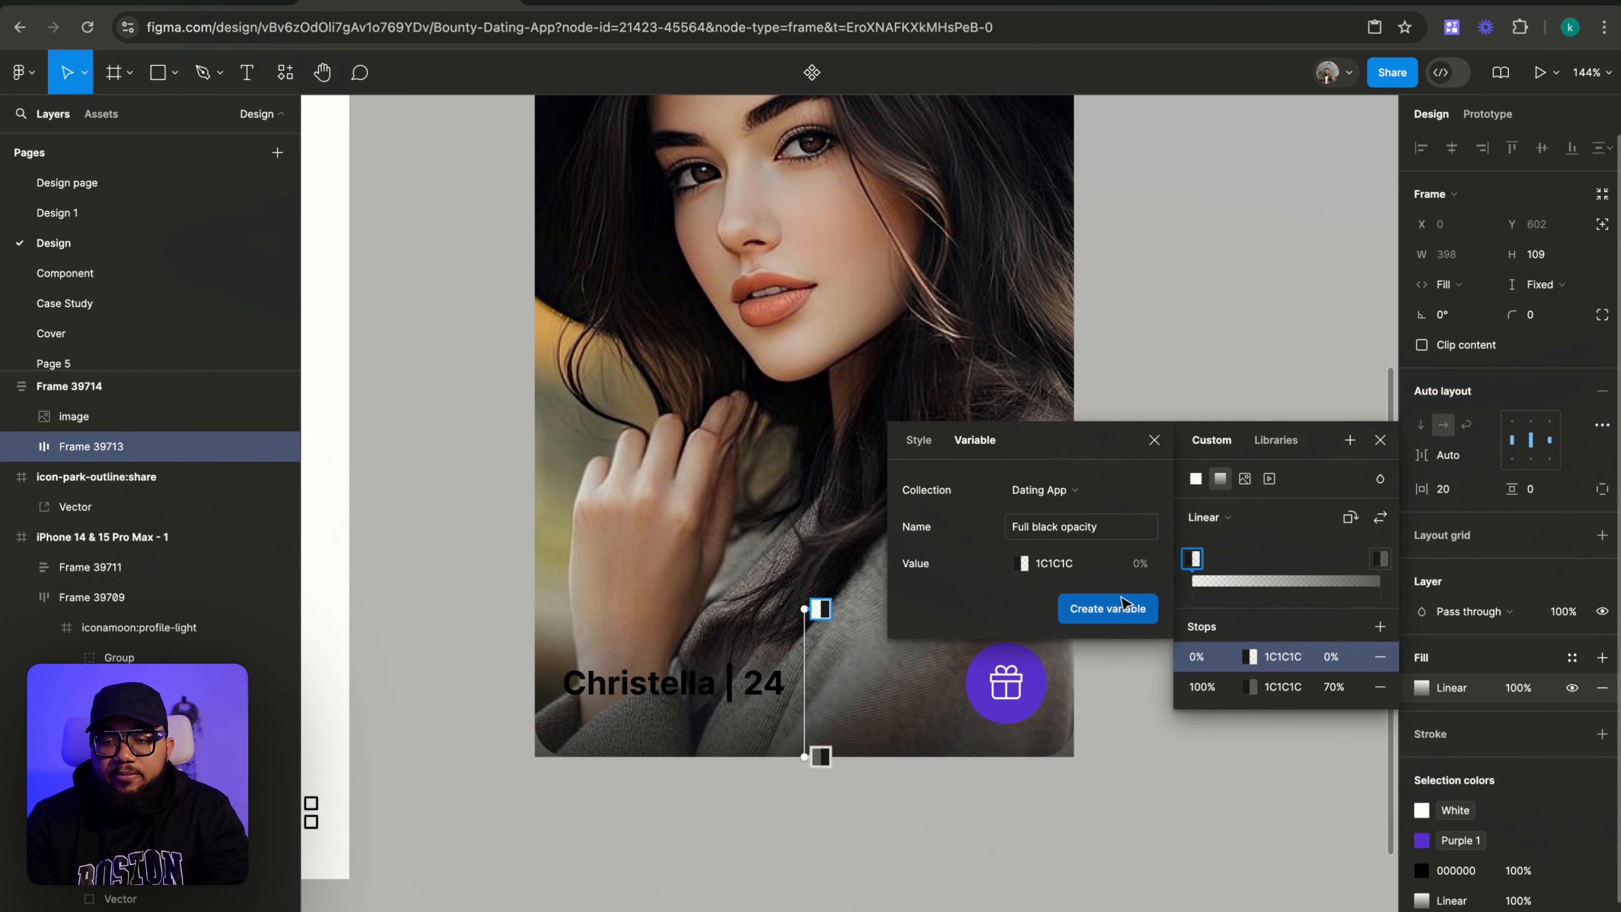
{"action": "left_click", "coordinate": [1108, 609]}
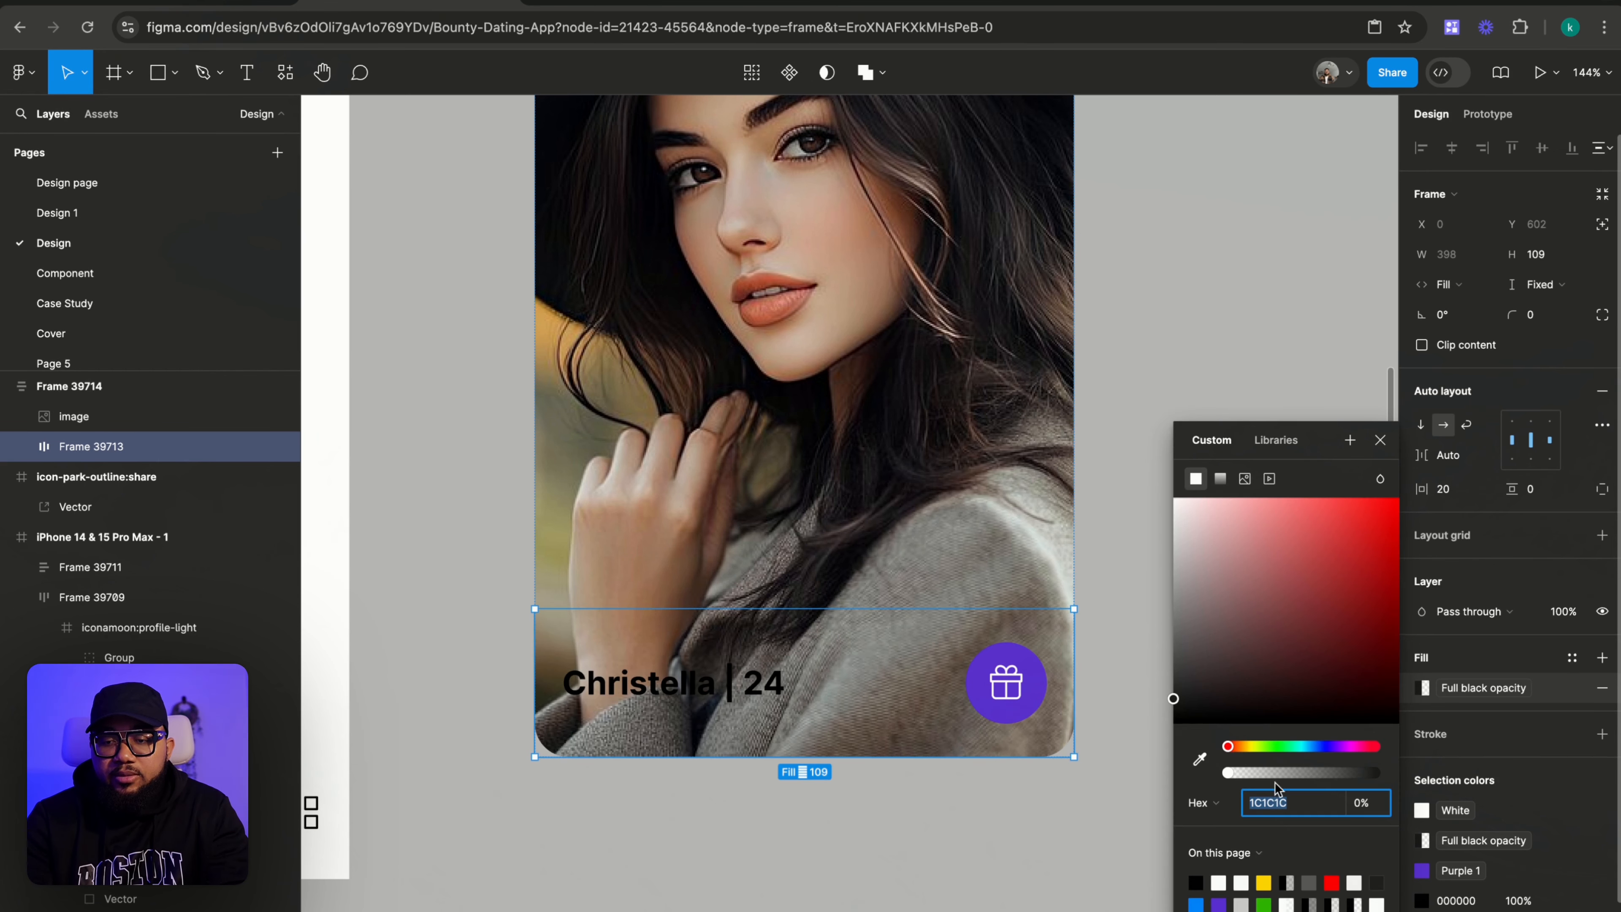
Create another color variable named "Semi Opcity" in the Dating App collection from the fill of Frame 39713.
{"action": "left_click", "coordinate": [1276, 440]}
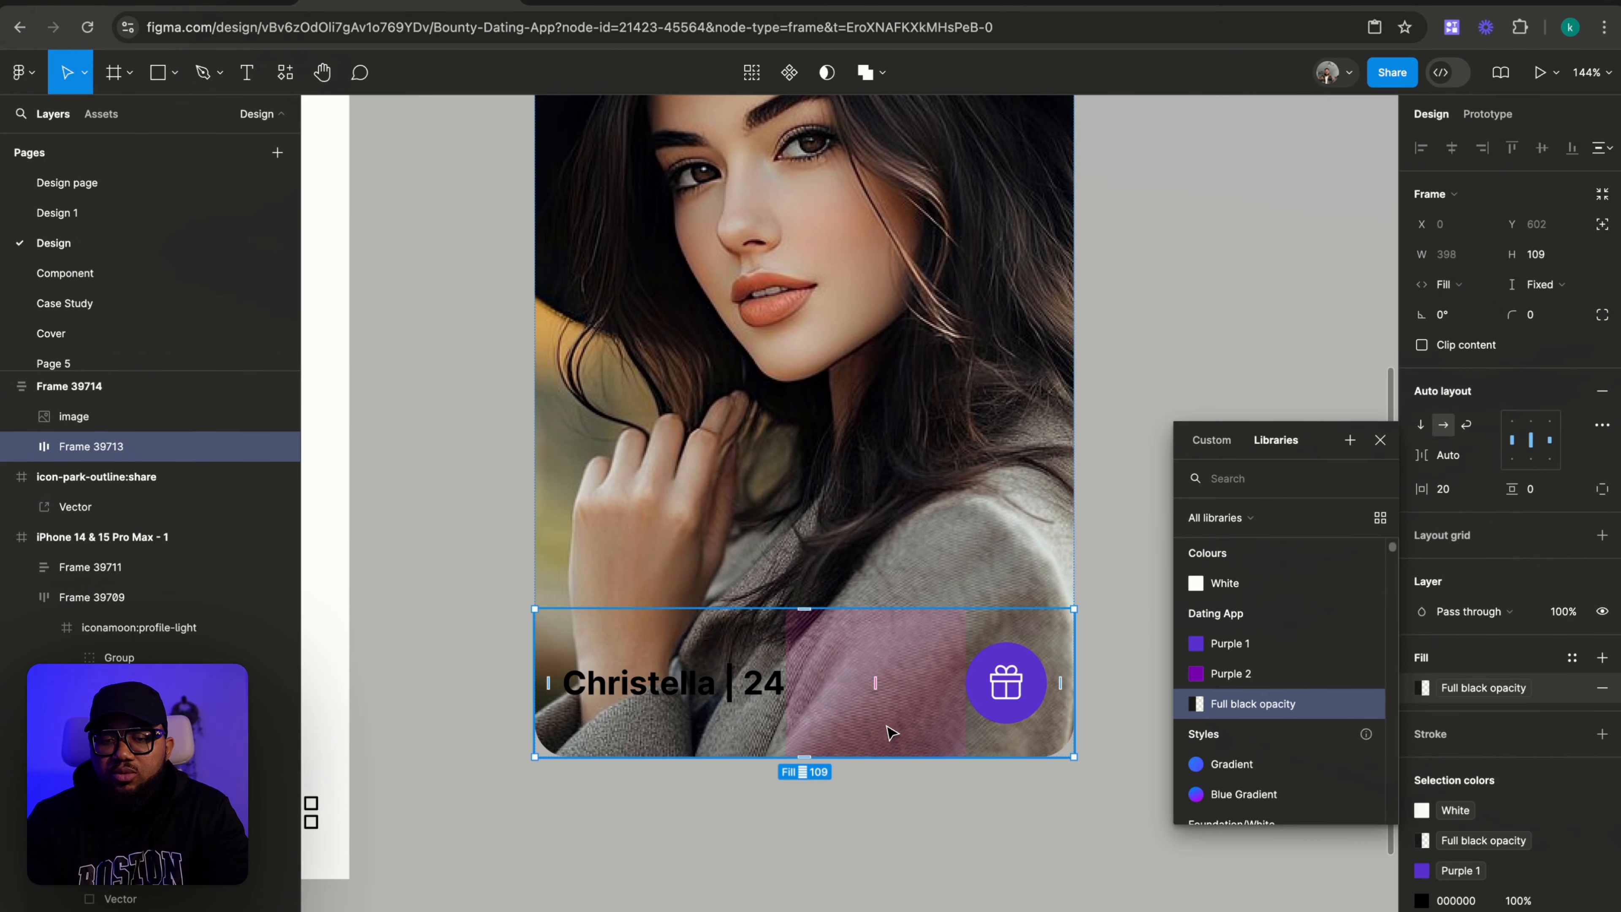
{"action": "left_click", "coordinate": [1423, 689]}
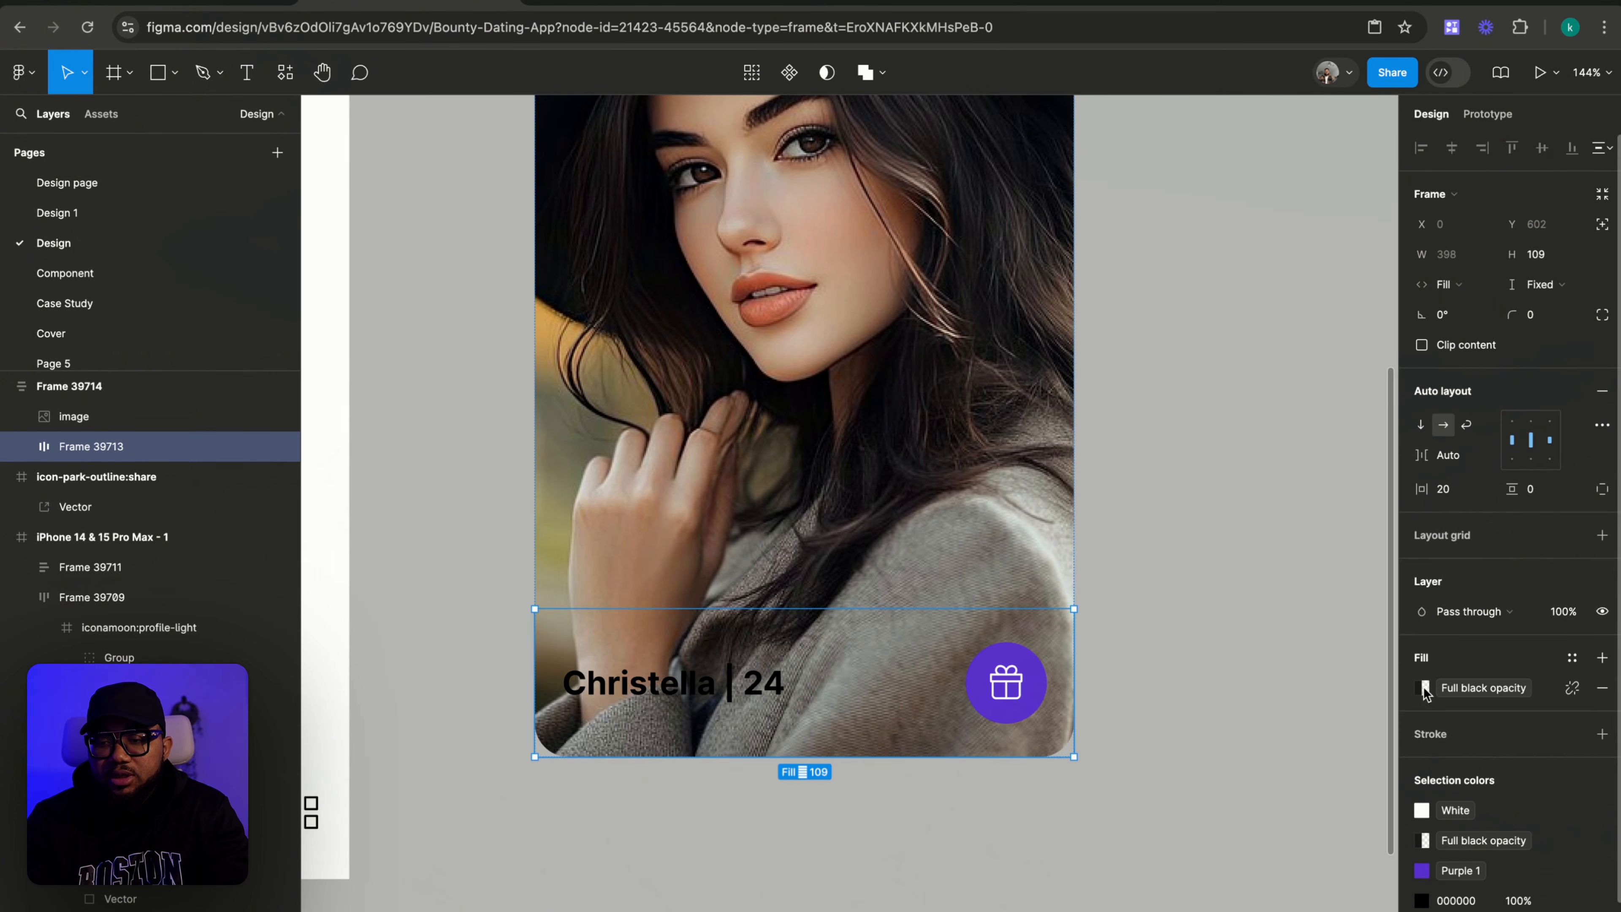
{"action": "left_click", "coordinate": [1423, 688]}
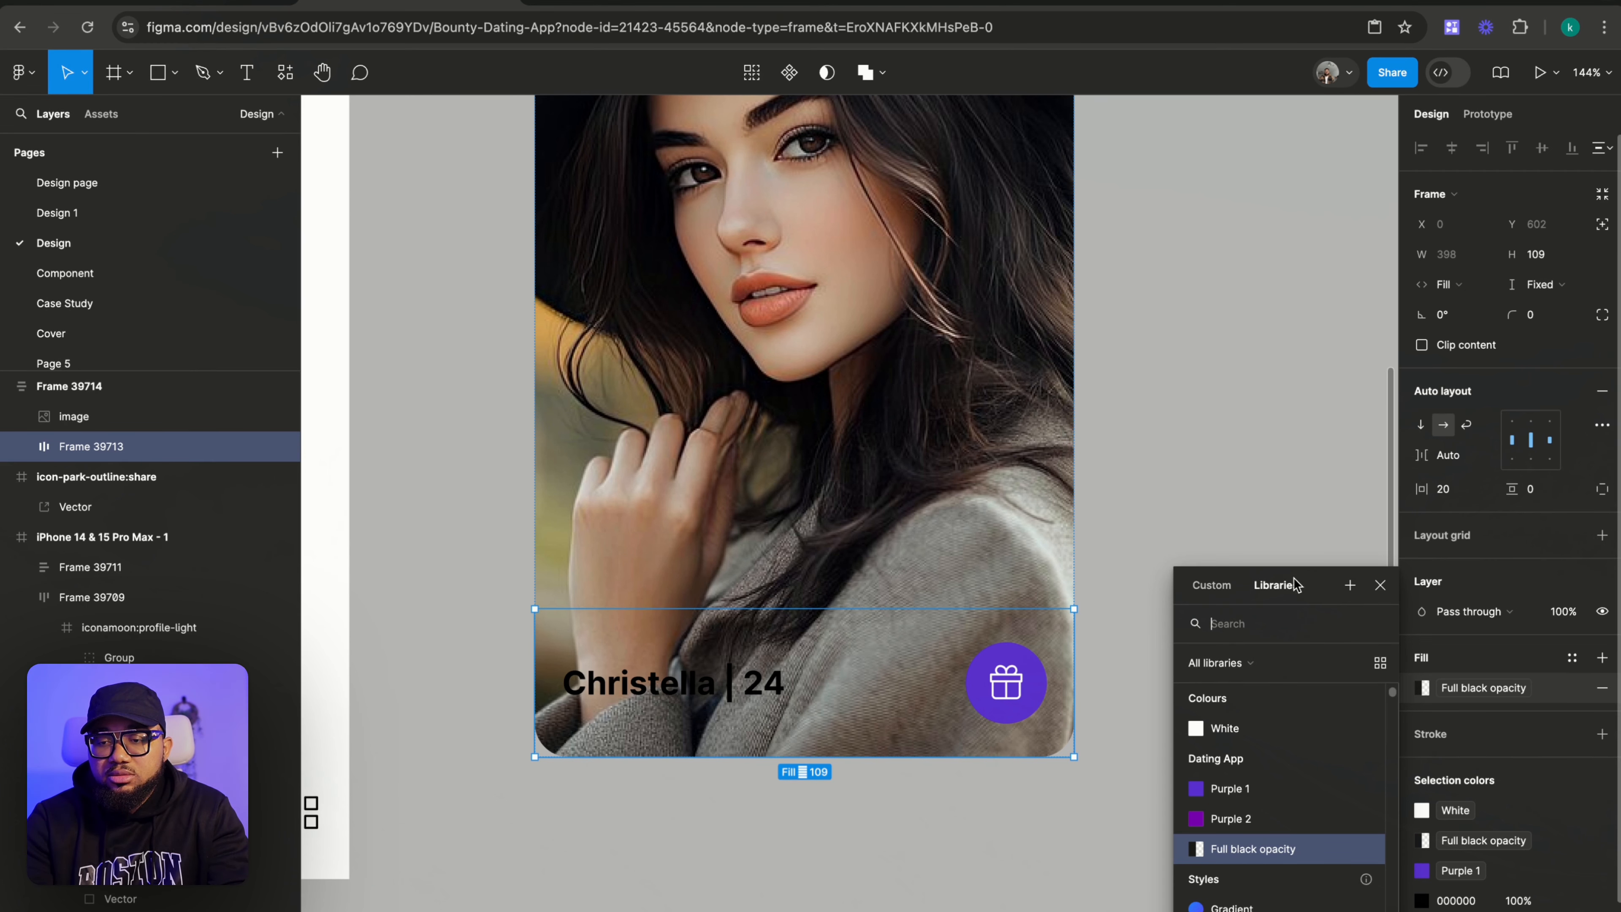
{"action": "left_click", "coordinate": [1349, 586]}
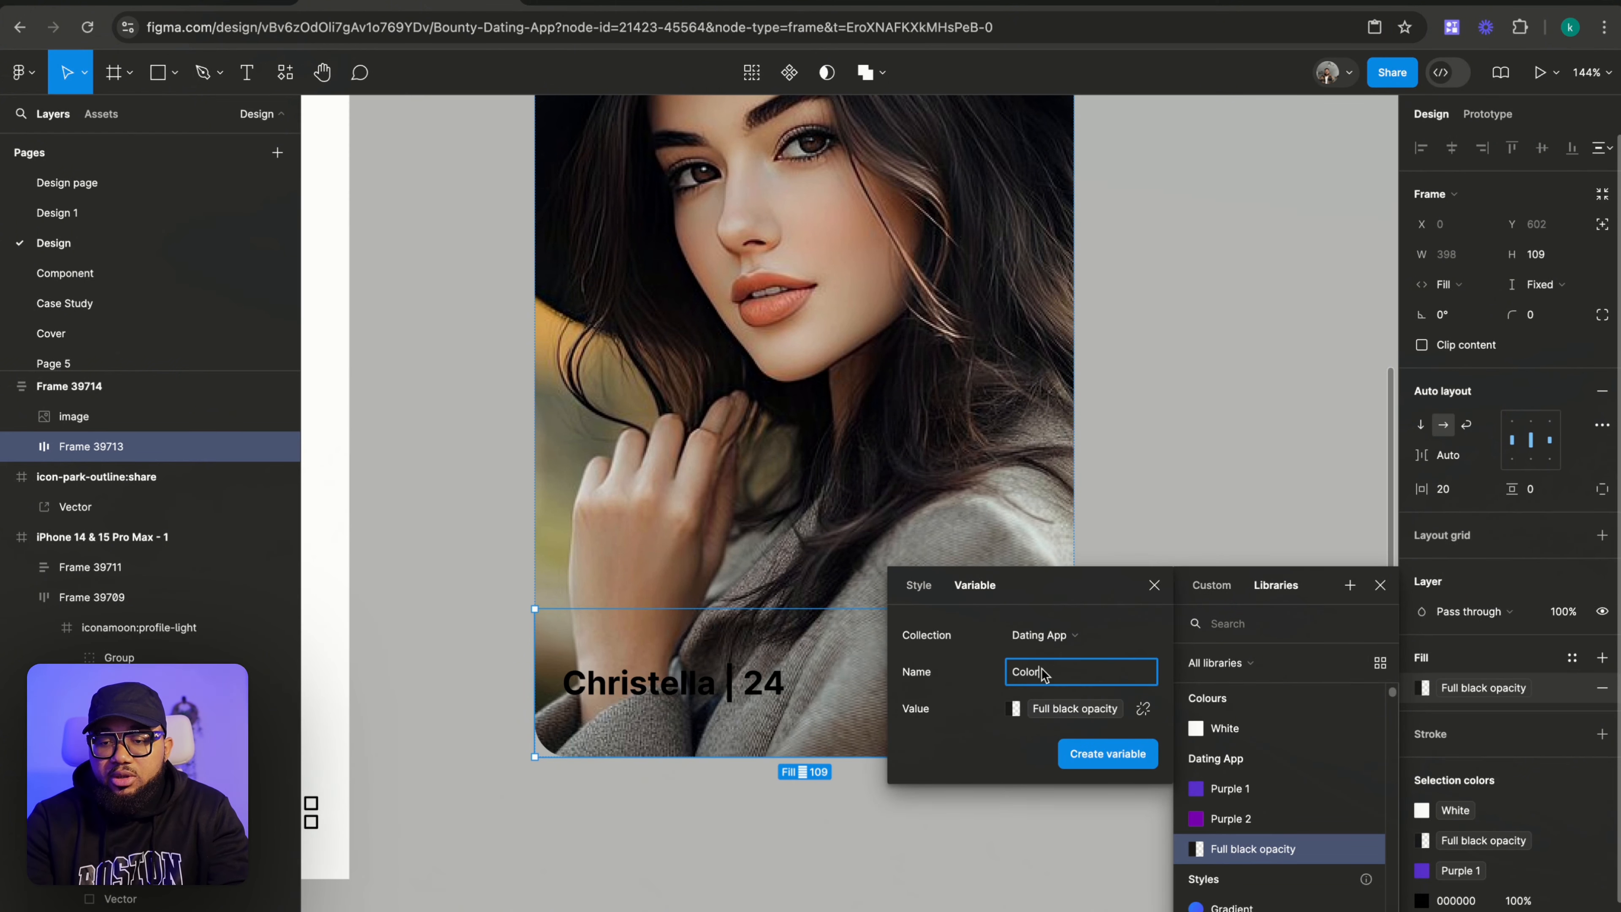
{"action": "double_click", "coordinate": [1010, 672]}
{"action": "type", "text": "Se"}
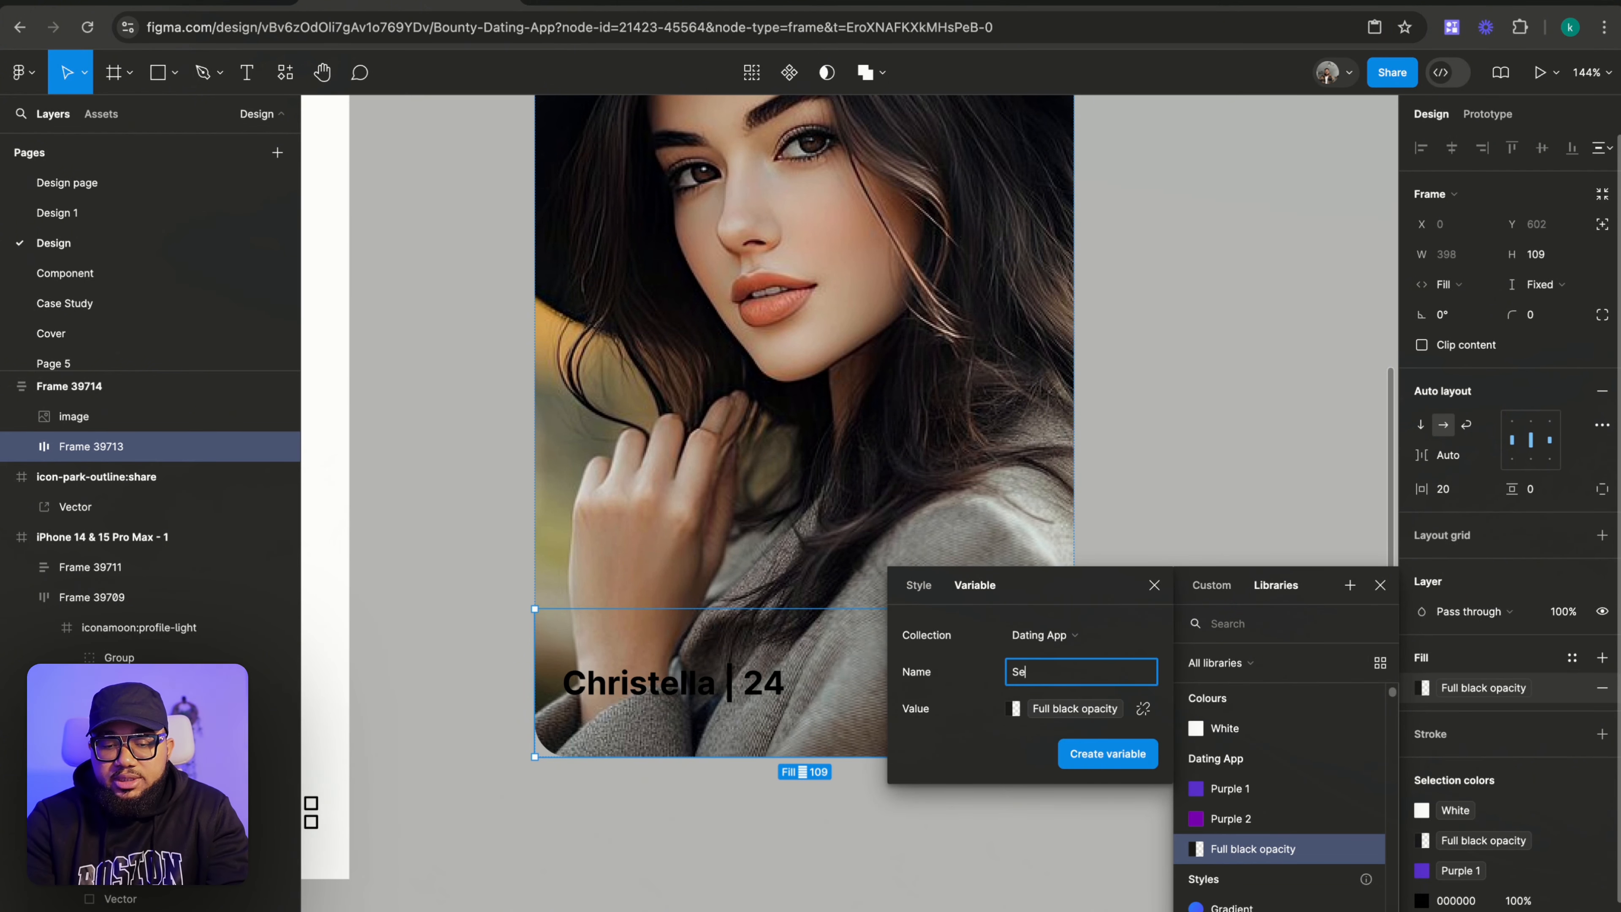
{"action": "type", "text": "mi Opc"}
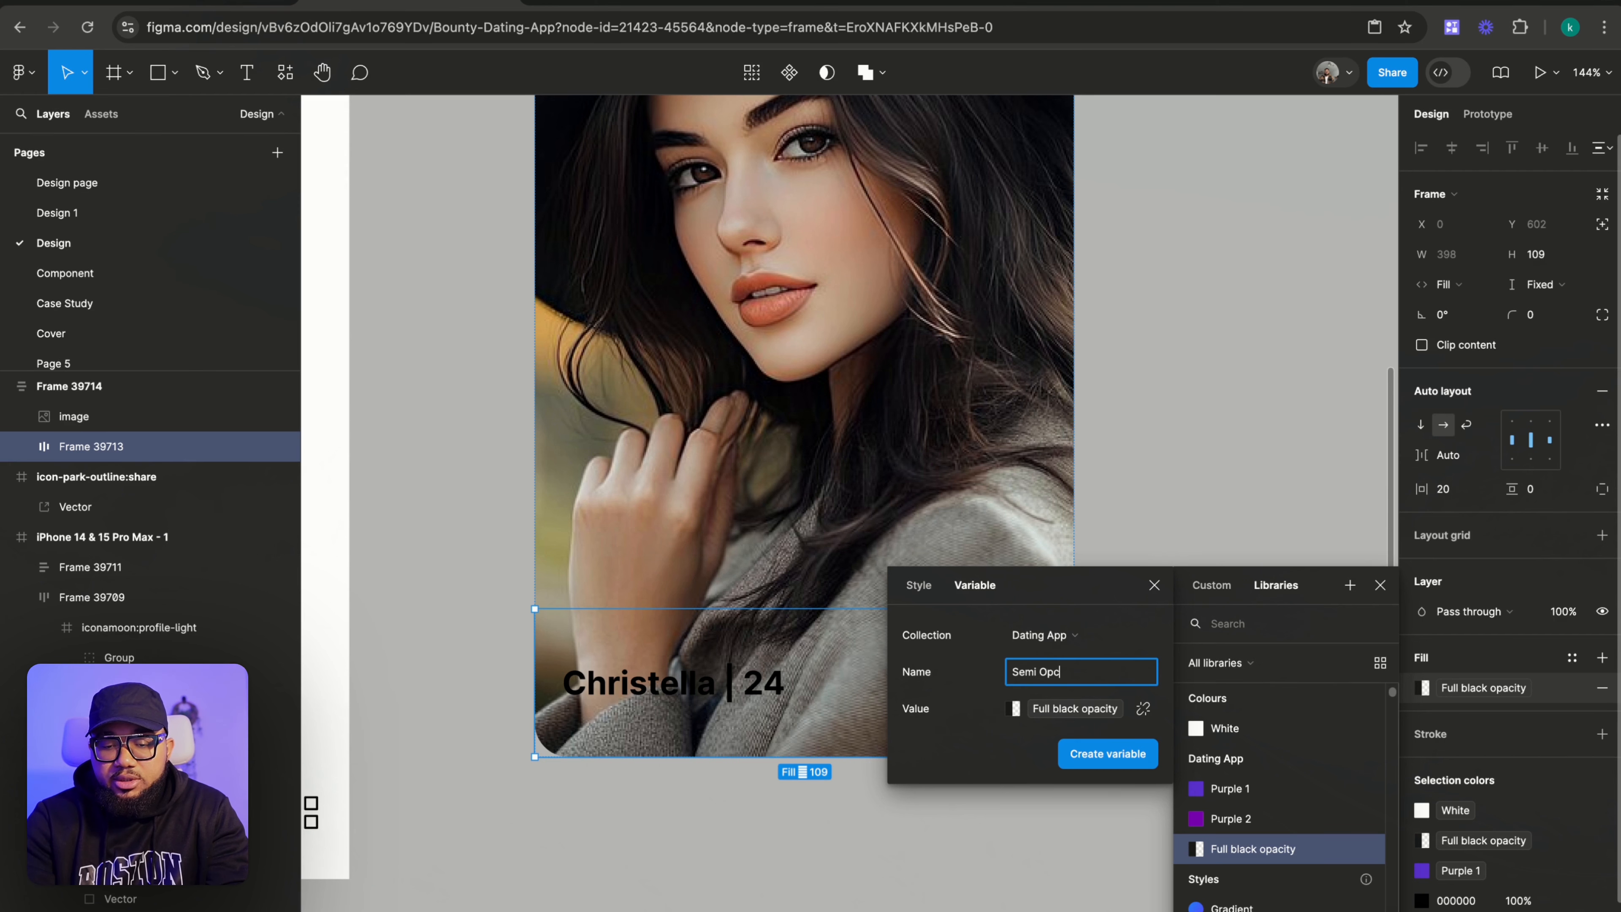
{"action": "type", "text": "itu"}
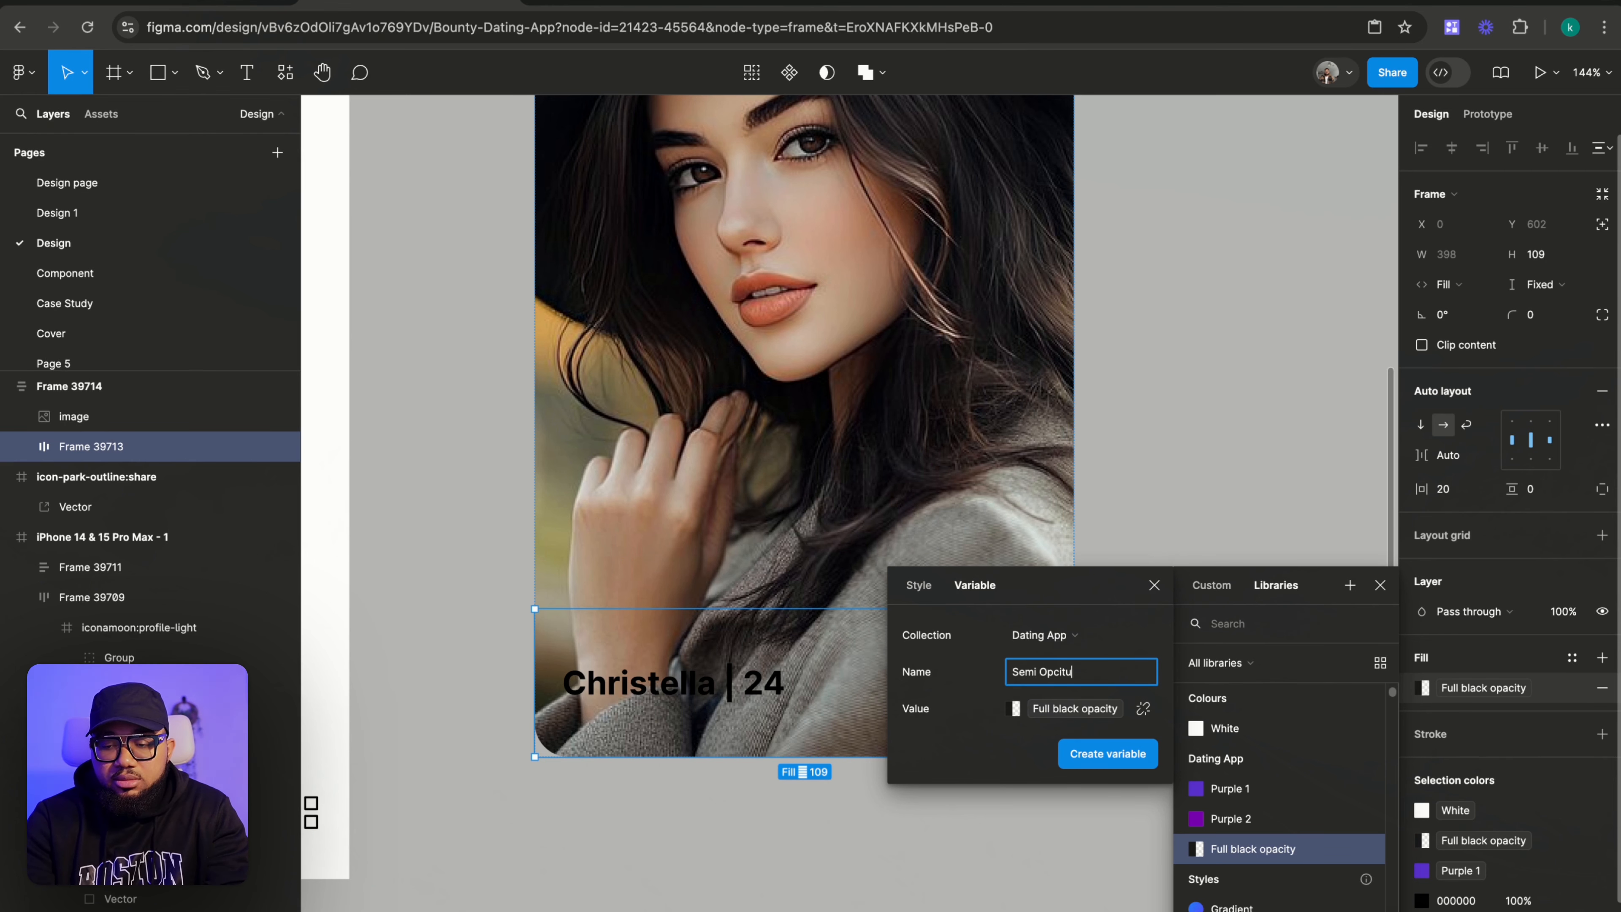
{"action": "key", "text": "BackSpace"}
{"action": "type", "text": "y"}
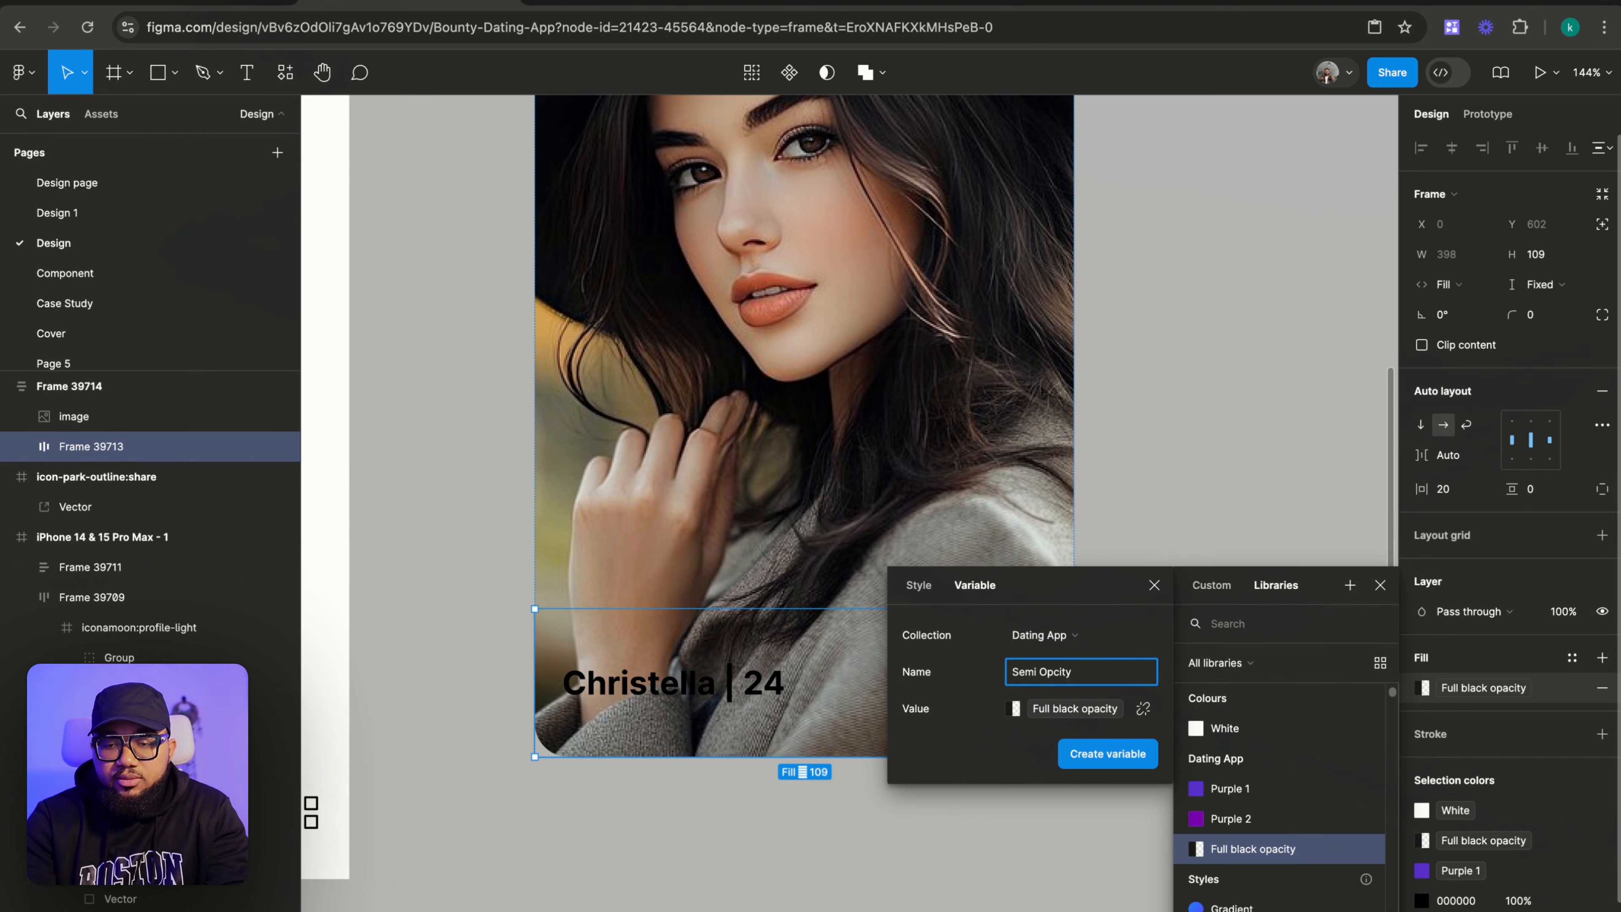
{"action": "left_click", "coordinate": [1028, 714]}
{"action": "key", "text": "Return"}
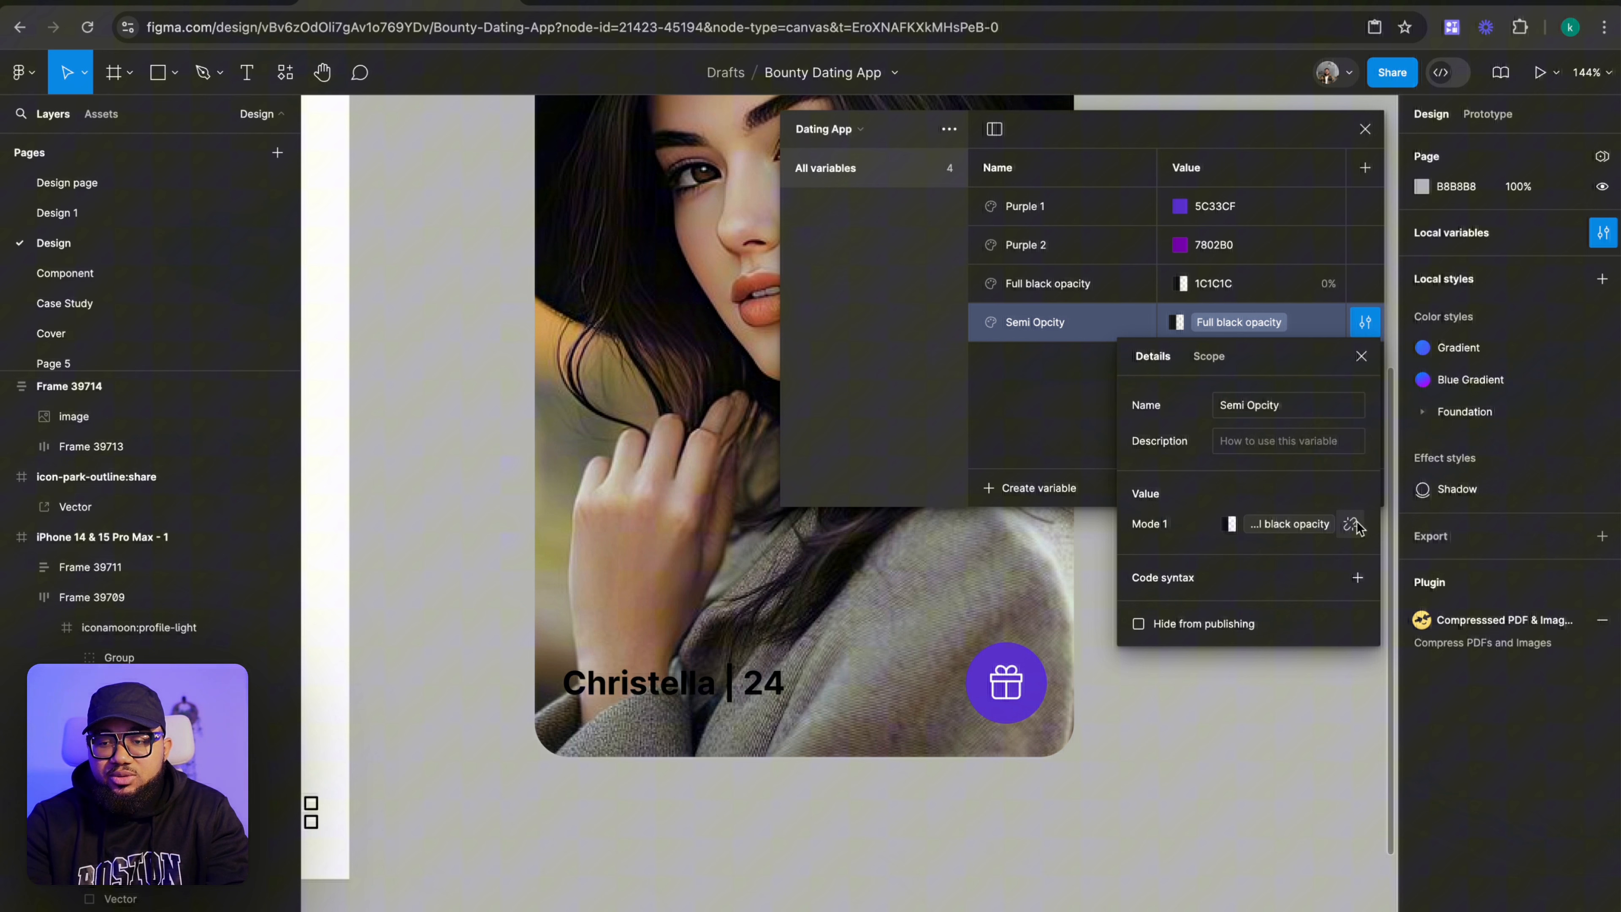
Detach the Semi Opcity variable's value from Full black opacity and set its 1C1C1C color to 94% opacity.
{"action": "left_click", "coordinate": [1352, 524]}
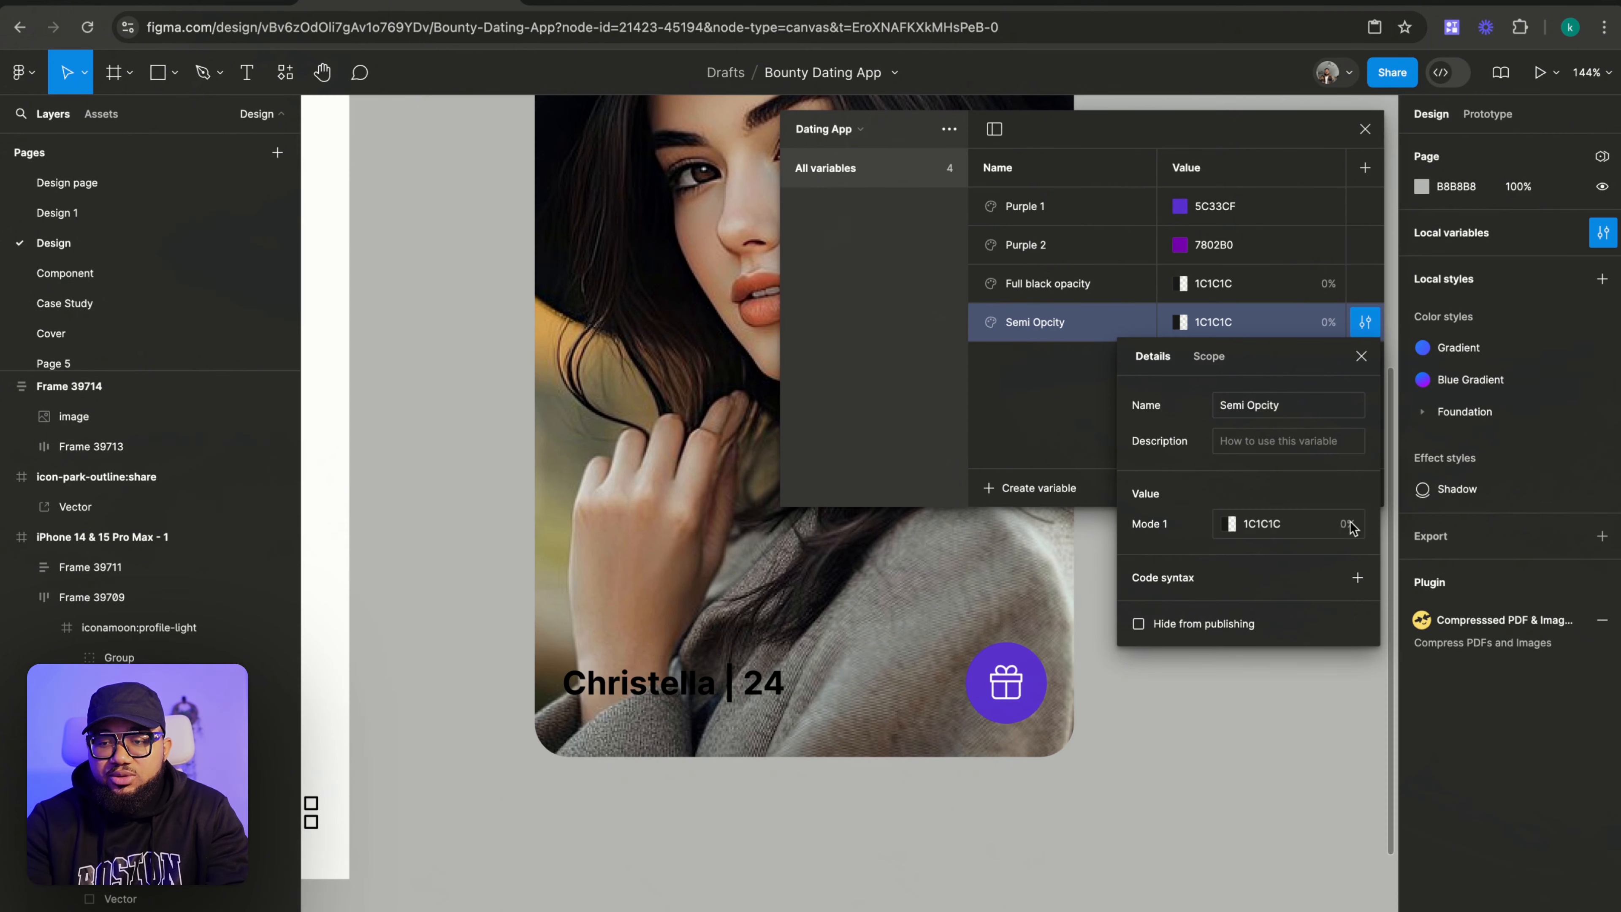
{"action": "left_click", "coordinate": [1232, 524]}
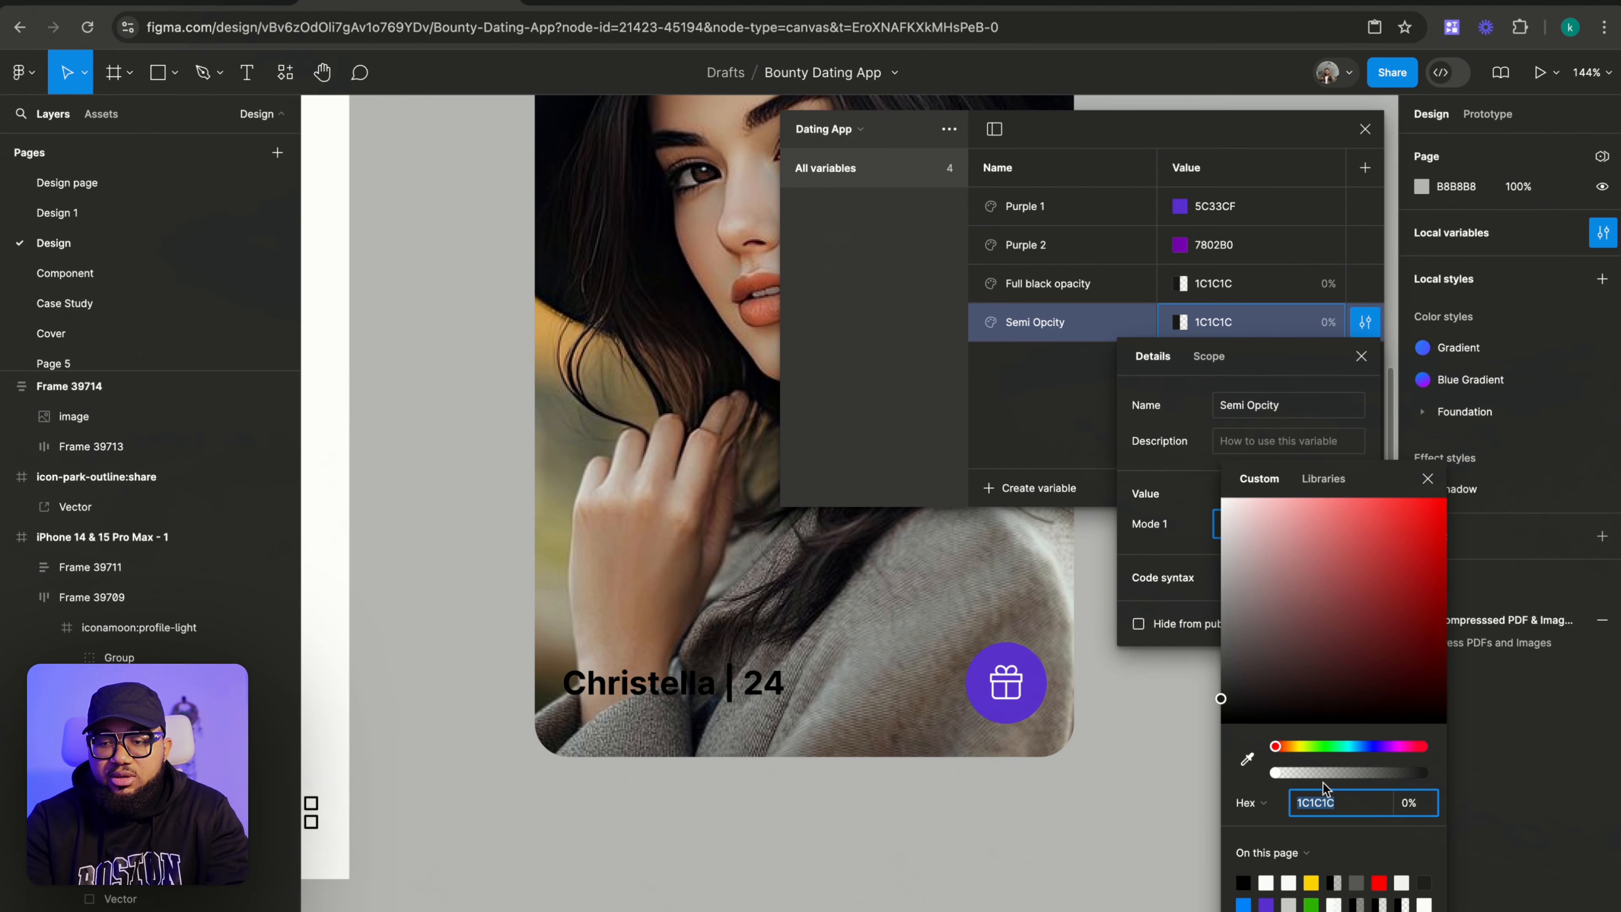
{"action": "left_click_drag", "start_coordinate": [1277, 774], "coordinate": [1410, 775]}
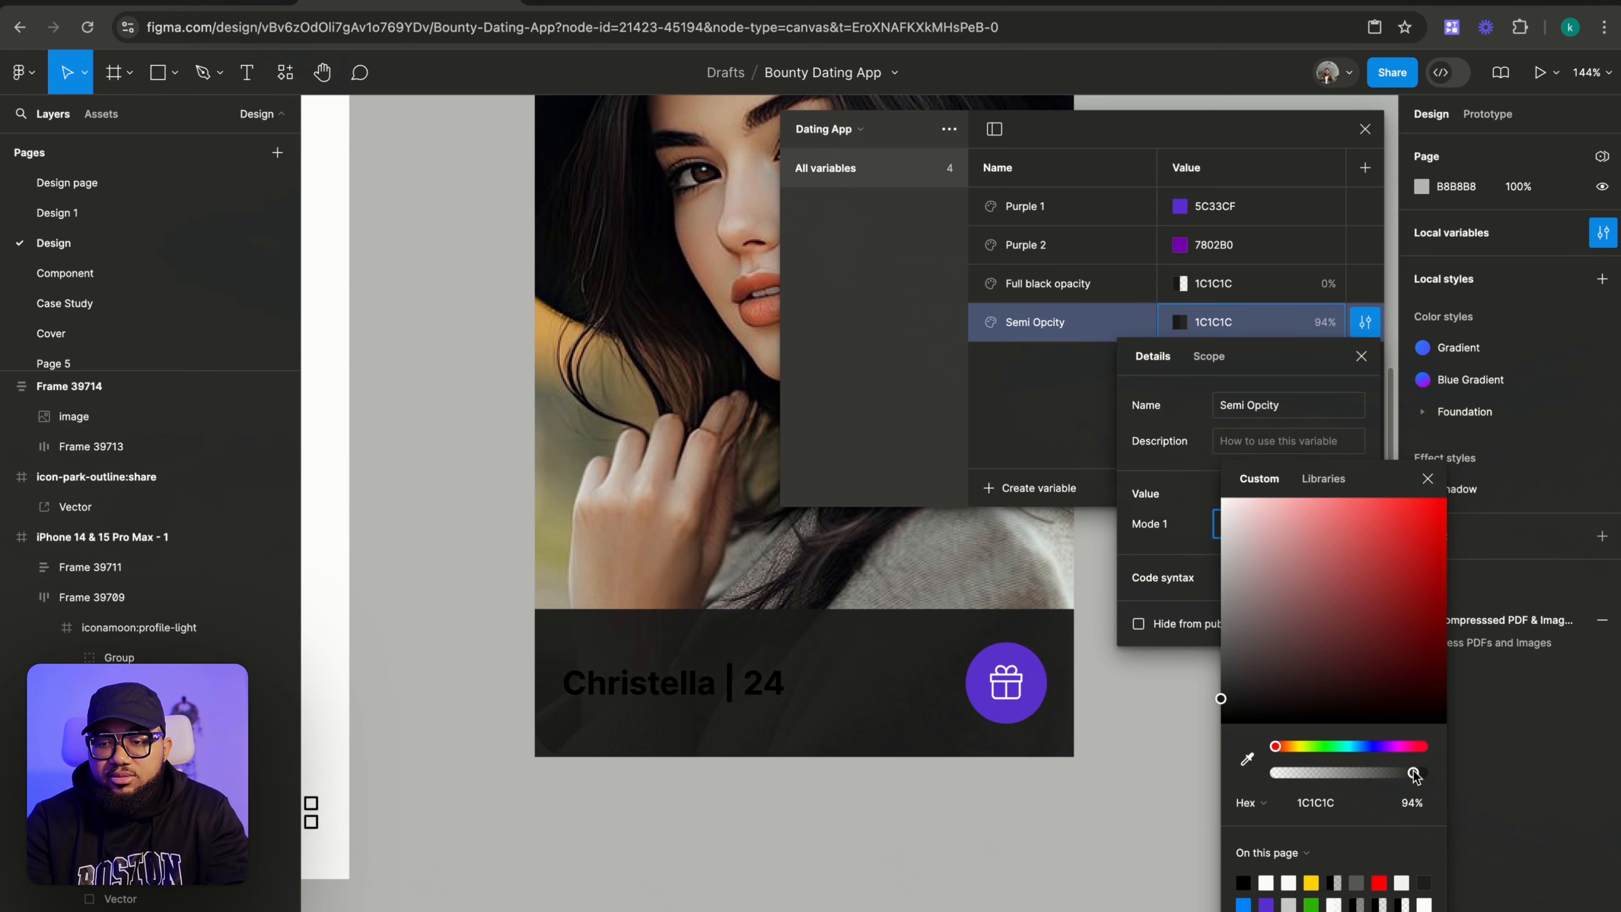
Set the Semi Opcity variable's color to 202020 at 76% opacity and close the variables window.
{"action": "mouse_move", "coordinate": [1221, 698]}
{"action": "left_mouse_down"}
{"action": "mouse_move", "coordinate": [1221, 670]}
{"action": "mouse_move", "coordinate": [1221, 703]}
{"action": "left_mouse_up"}
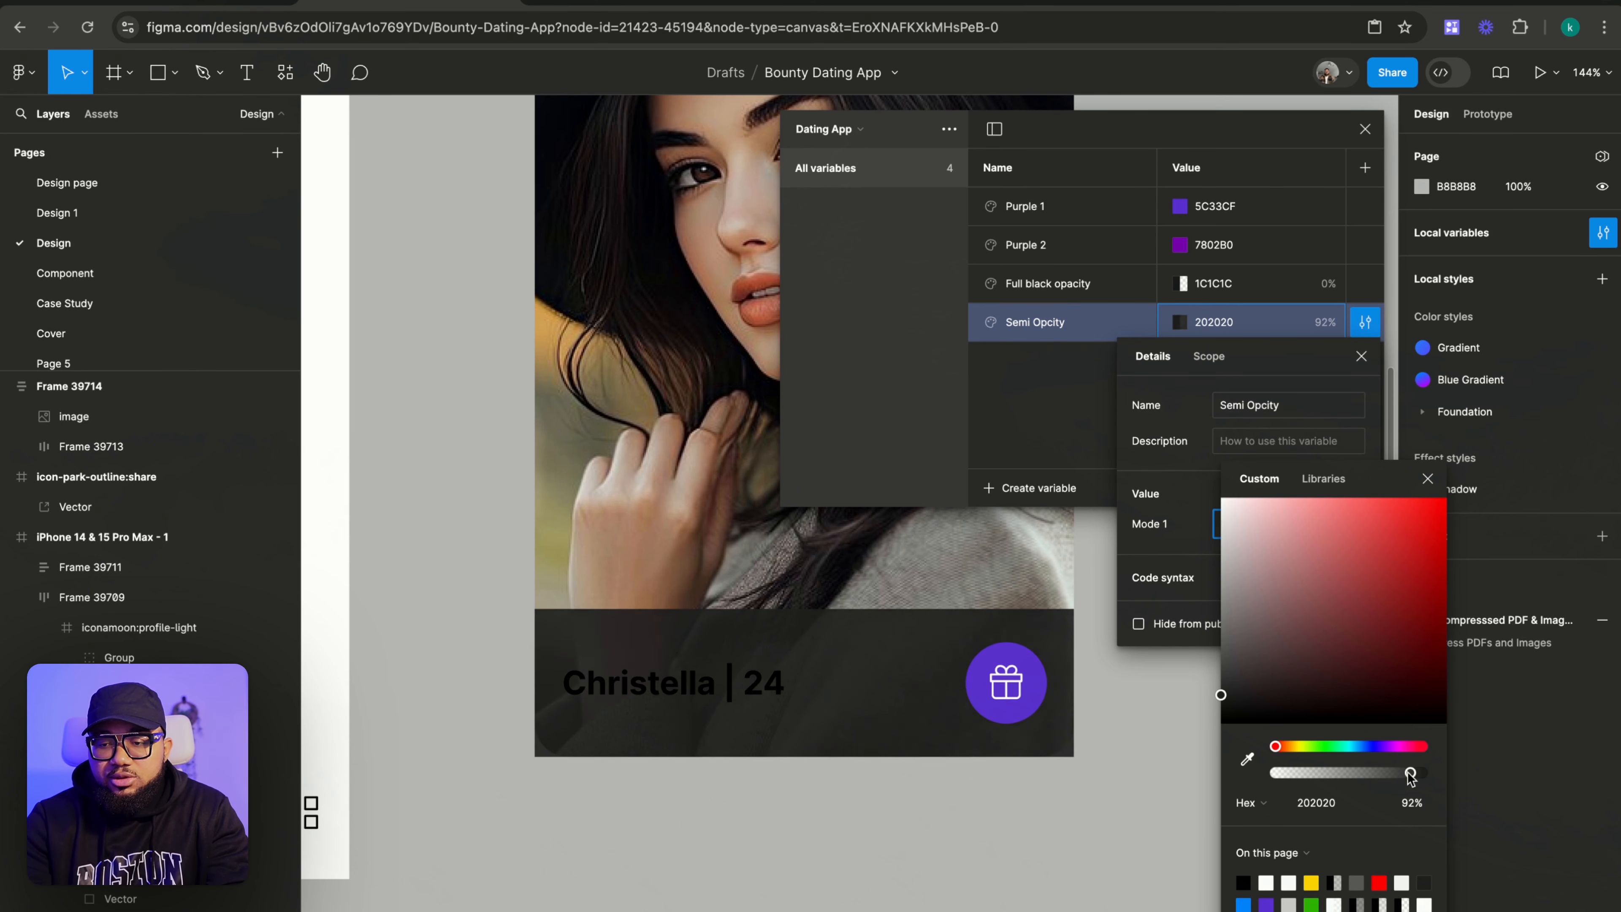
{"action": "left_click_drag", "start_coordinate": [1411, 775], "coordinate": [1388, 776]}
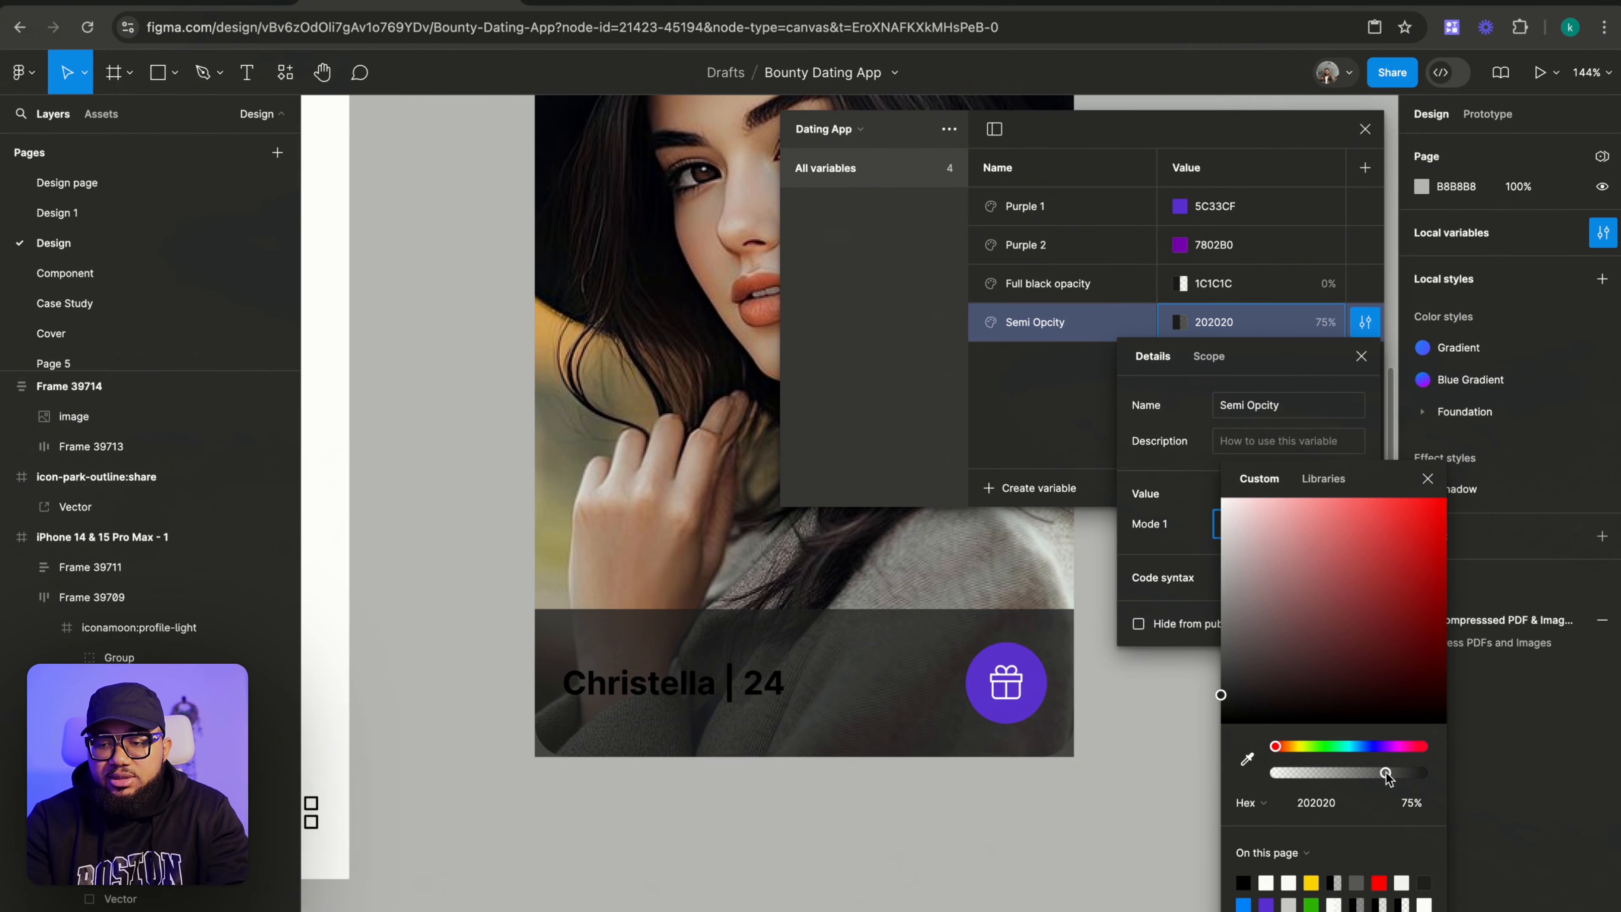
{"action": "left_click", "coordinate": [1428, 478]}
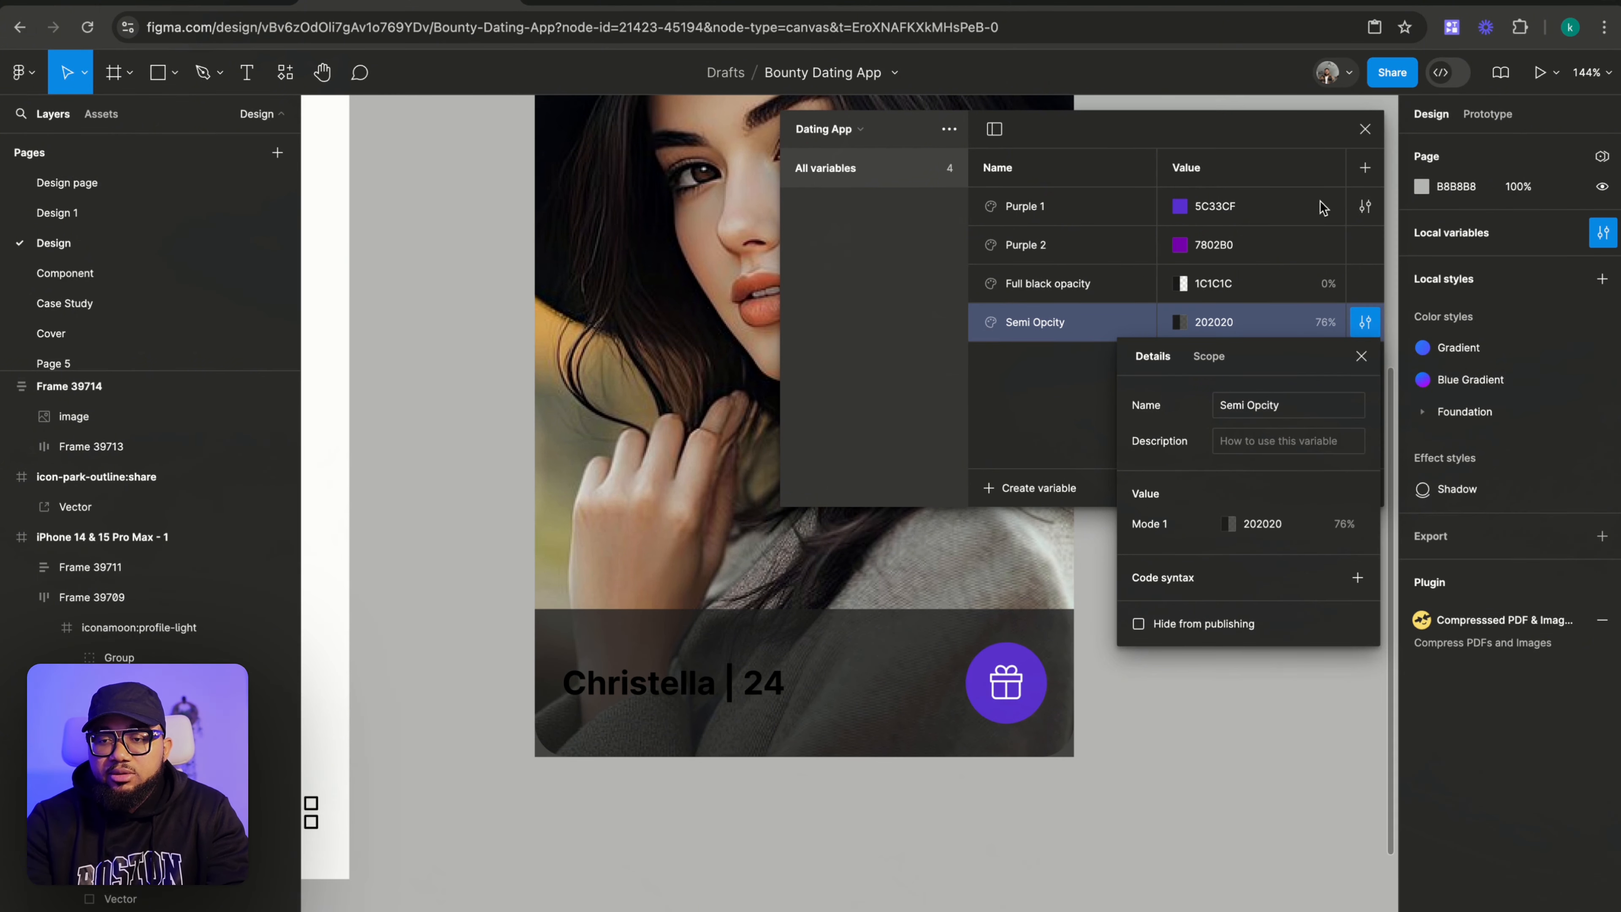
{"action": "left_click", "coordinate": [1365, 129]}
Apply the White library color to the name and age text on the card.
{"action": "left_click", "coordinate": [855, 661]}
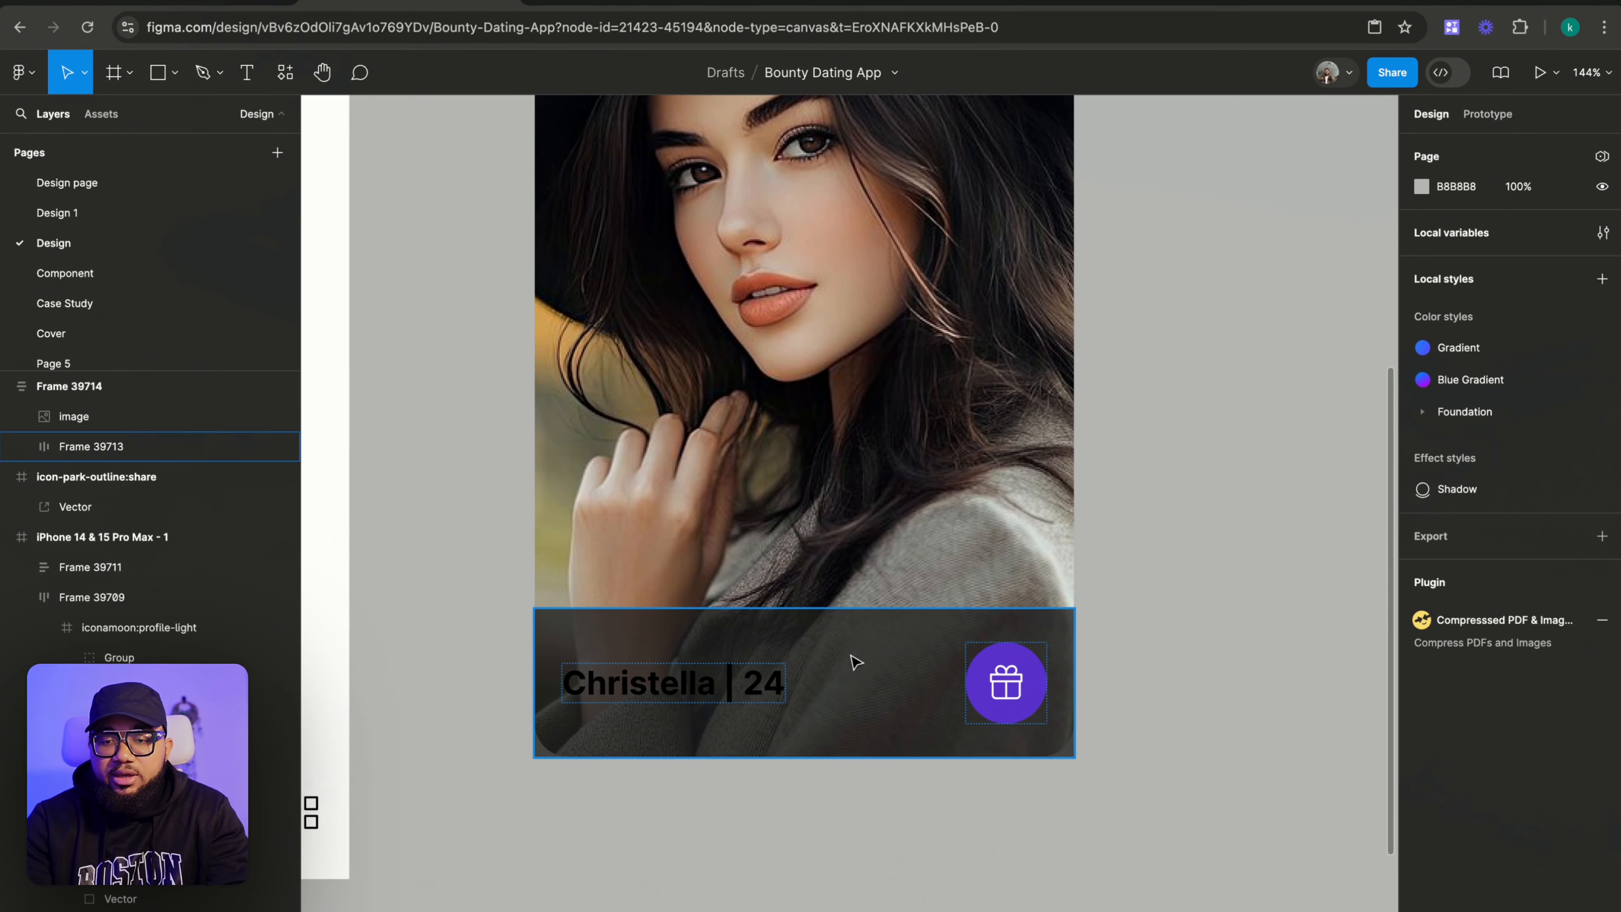
{"action": "double_click", "coordinate": [745, 685]}
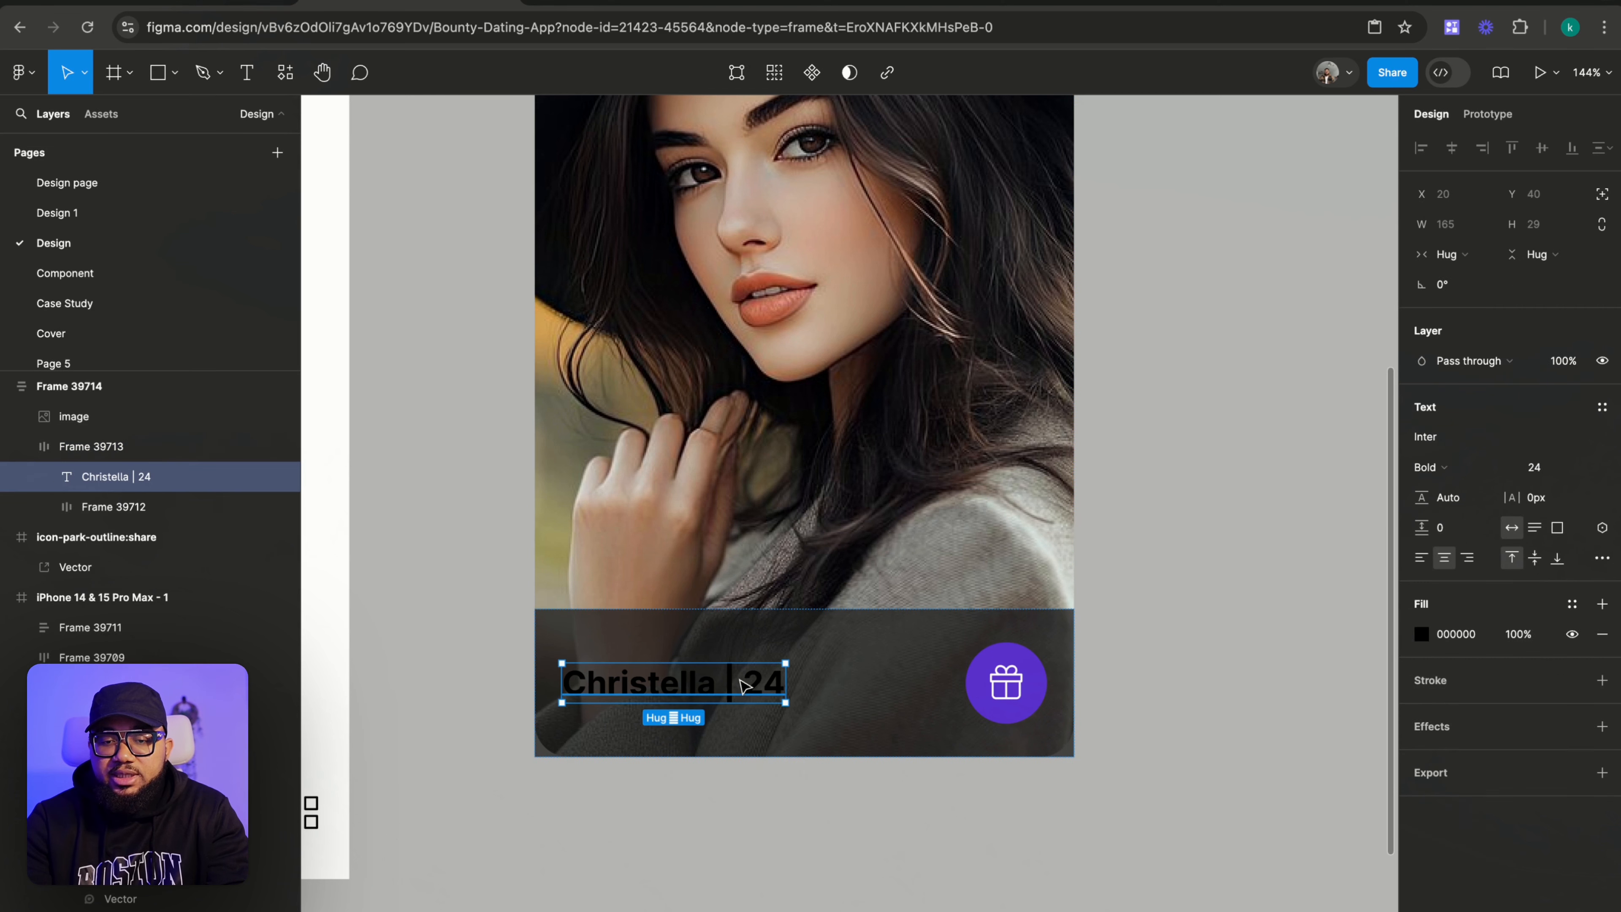
{"action": "left_click", "coordinate": [1571, 605]}
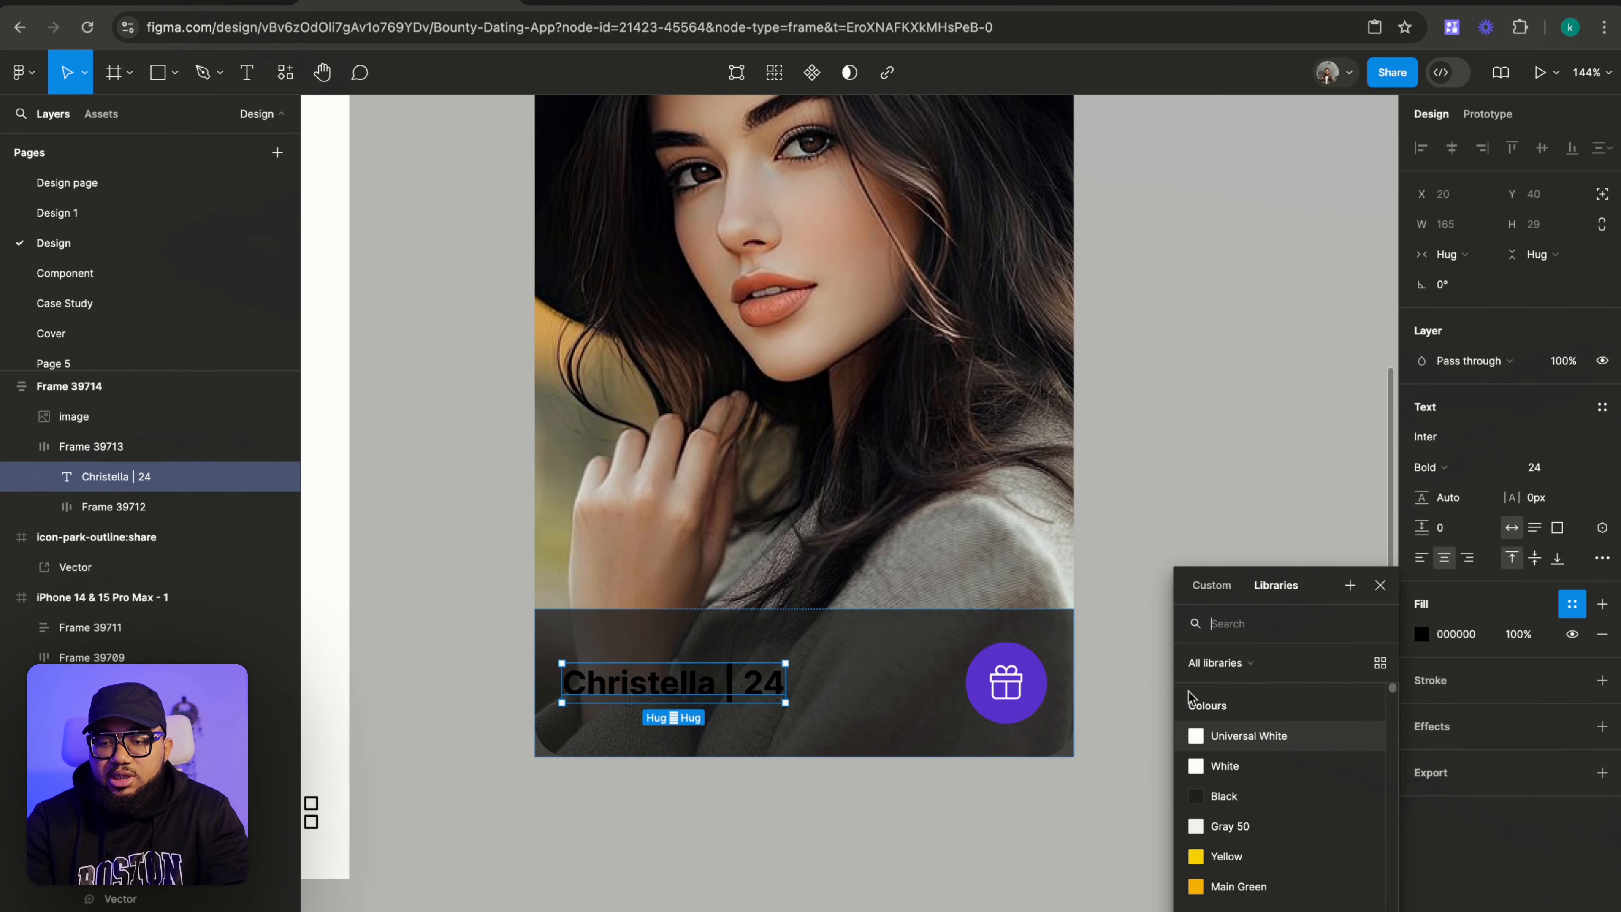
{"action": "left_click", "coordinate": [1212, 772]}
{"action": "left_click", "coordinate": [1108, 776]}
Detach Semi Opcity from Frame 39713's fill, make it a linear gradient, and rotate it so the dark 0% stop sits at the bottom.
{"action": "left_click", "coordinate": [928, 716]}
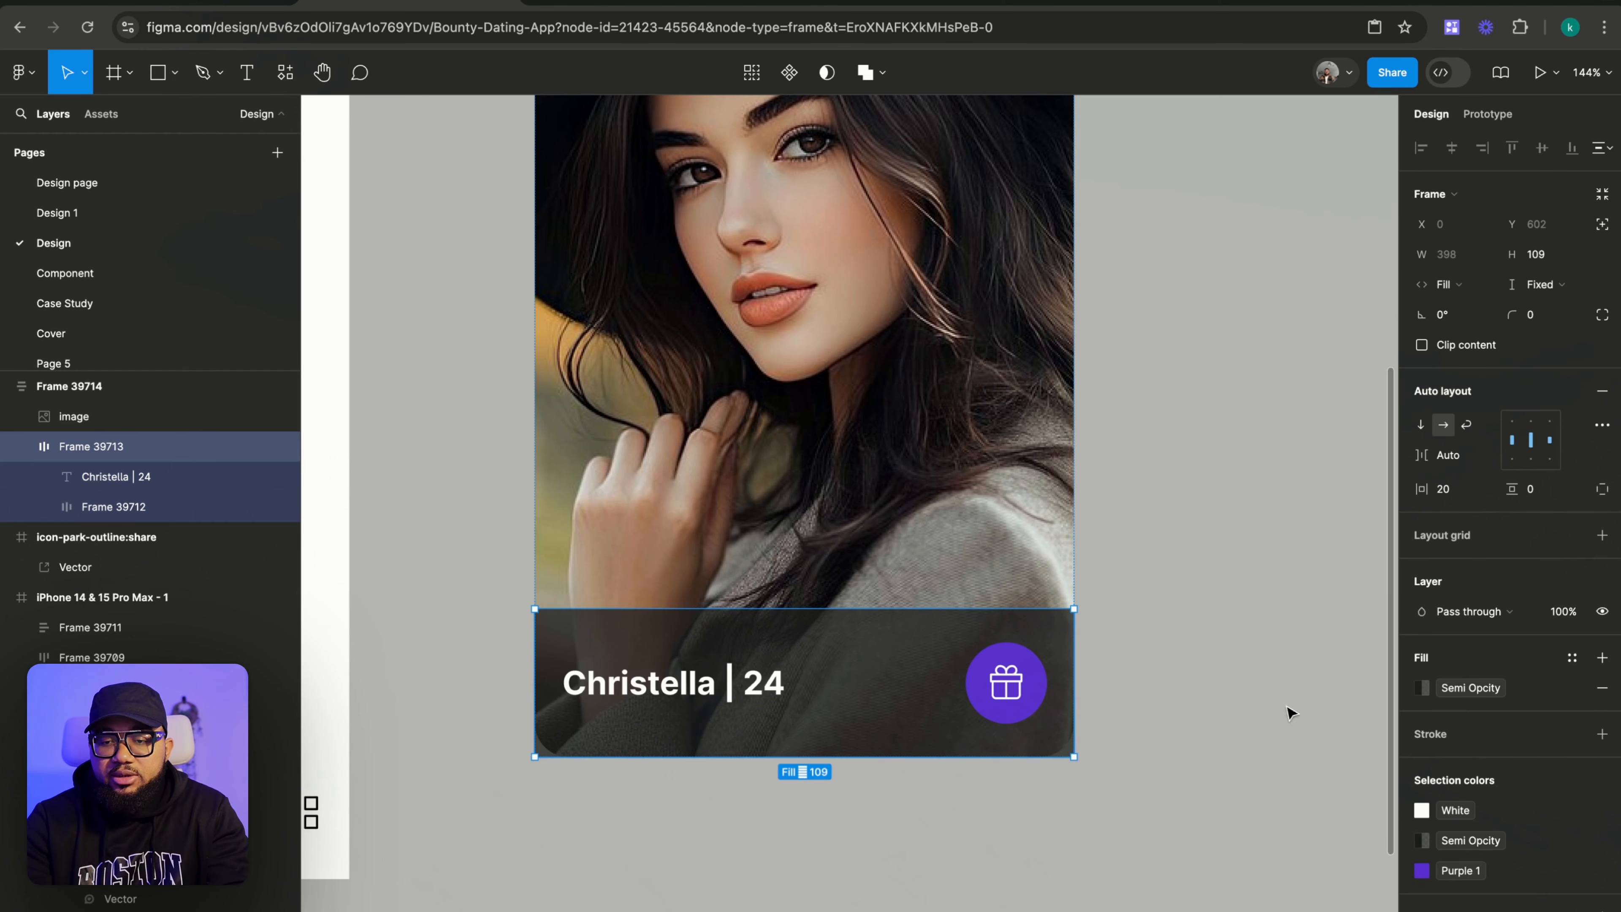
{"action": "left_click", "coordinate": [1572, 687]}
{"action": "left_click", "coordinate": [1415, 687]}
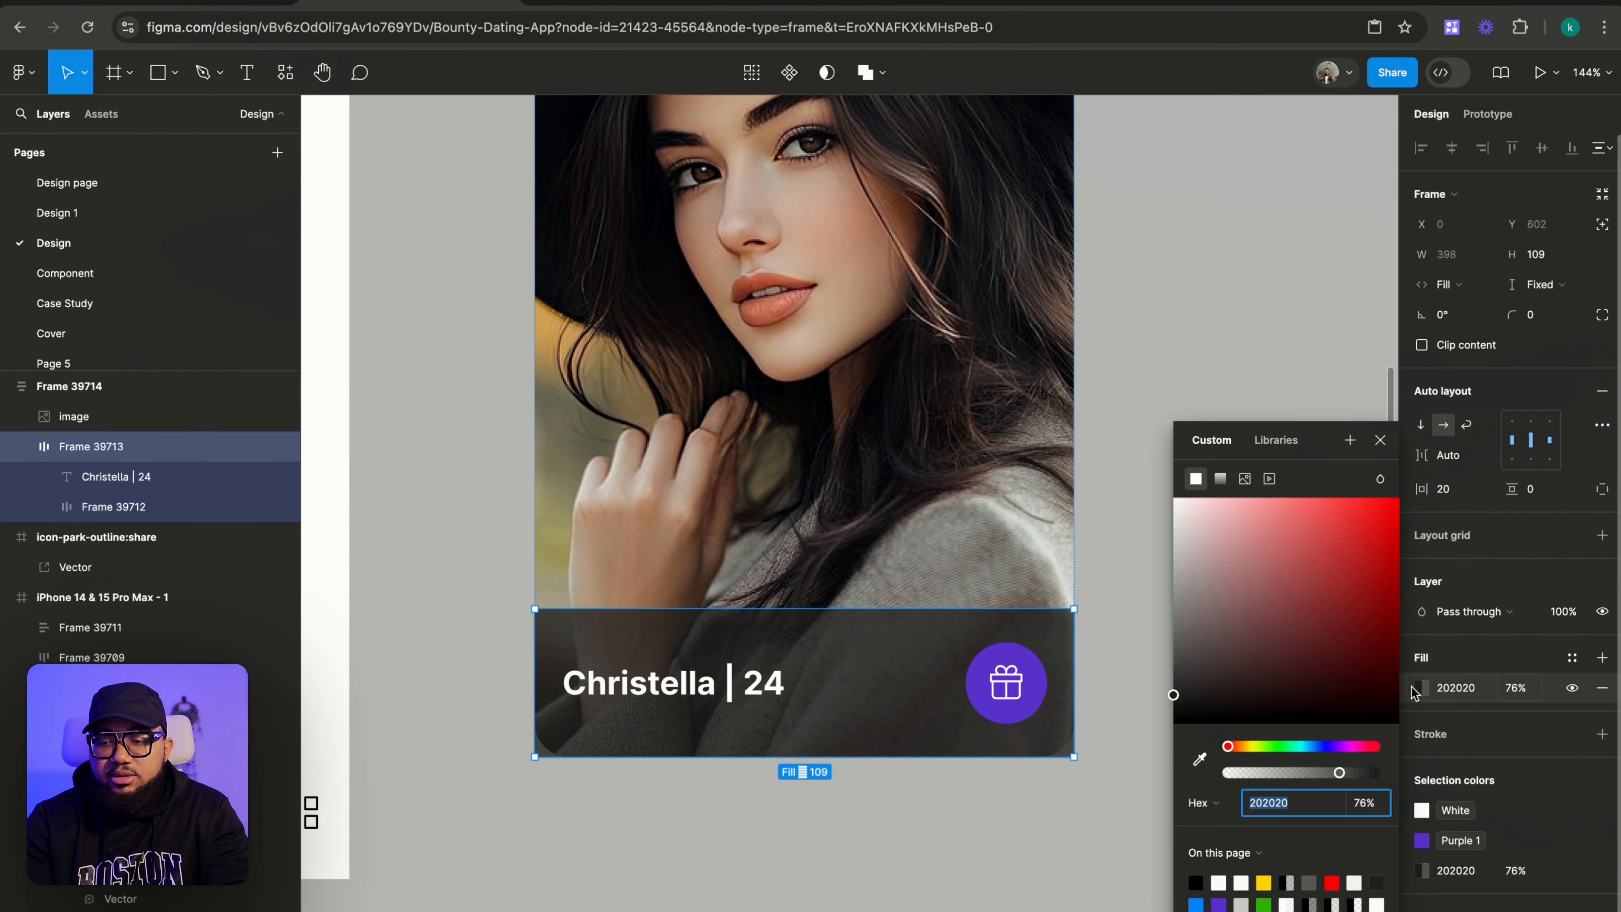
{"action": "left_click", "coordinate": [1219, 478]}
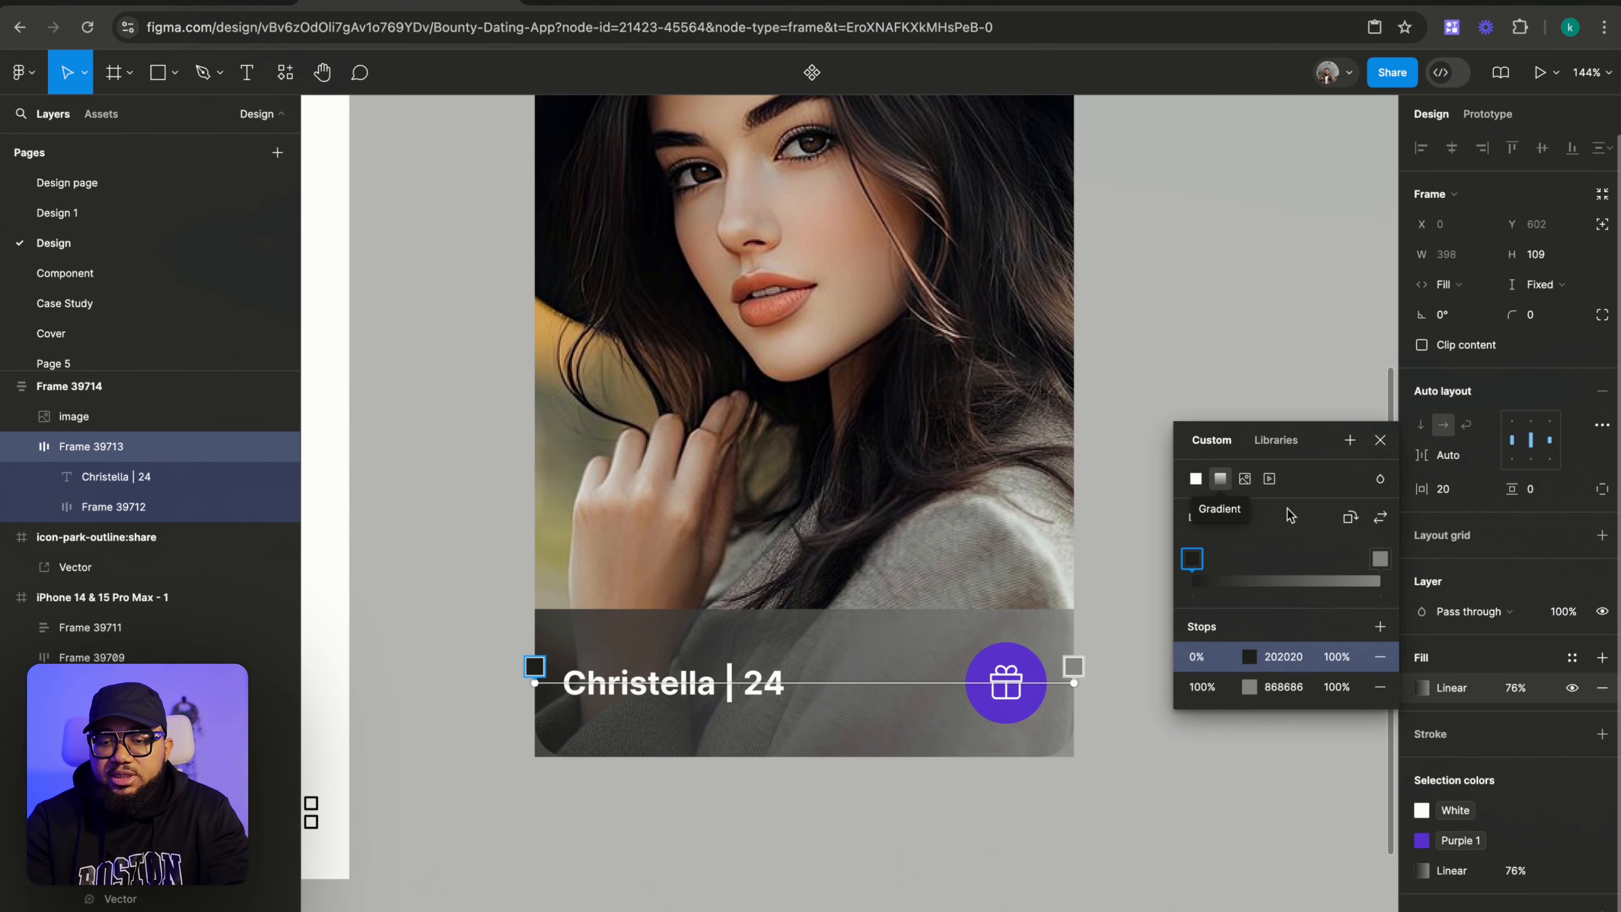
{"action": "left_click", "coordinate": [1352, 519]}
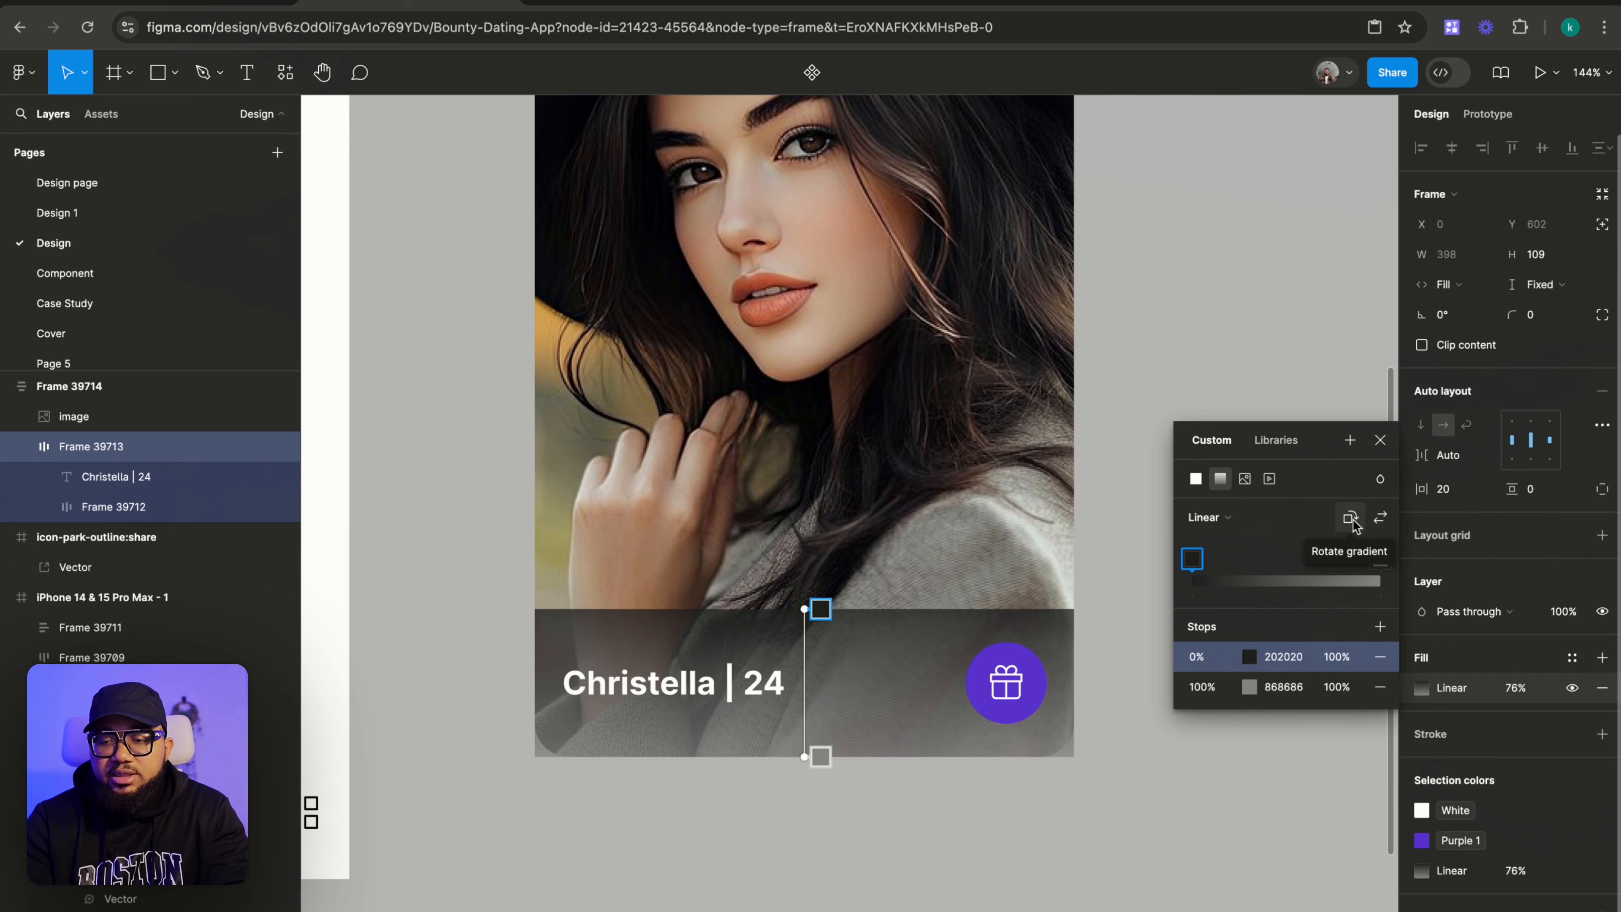
{"action": "left_click", "coordinate": [1352, 518]}
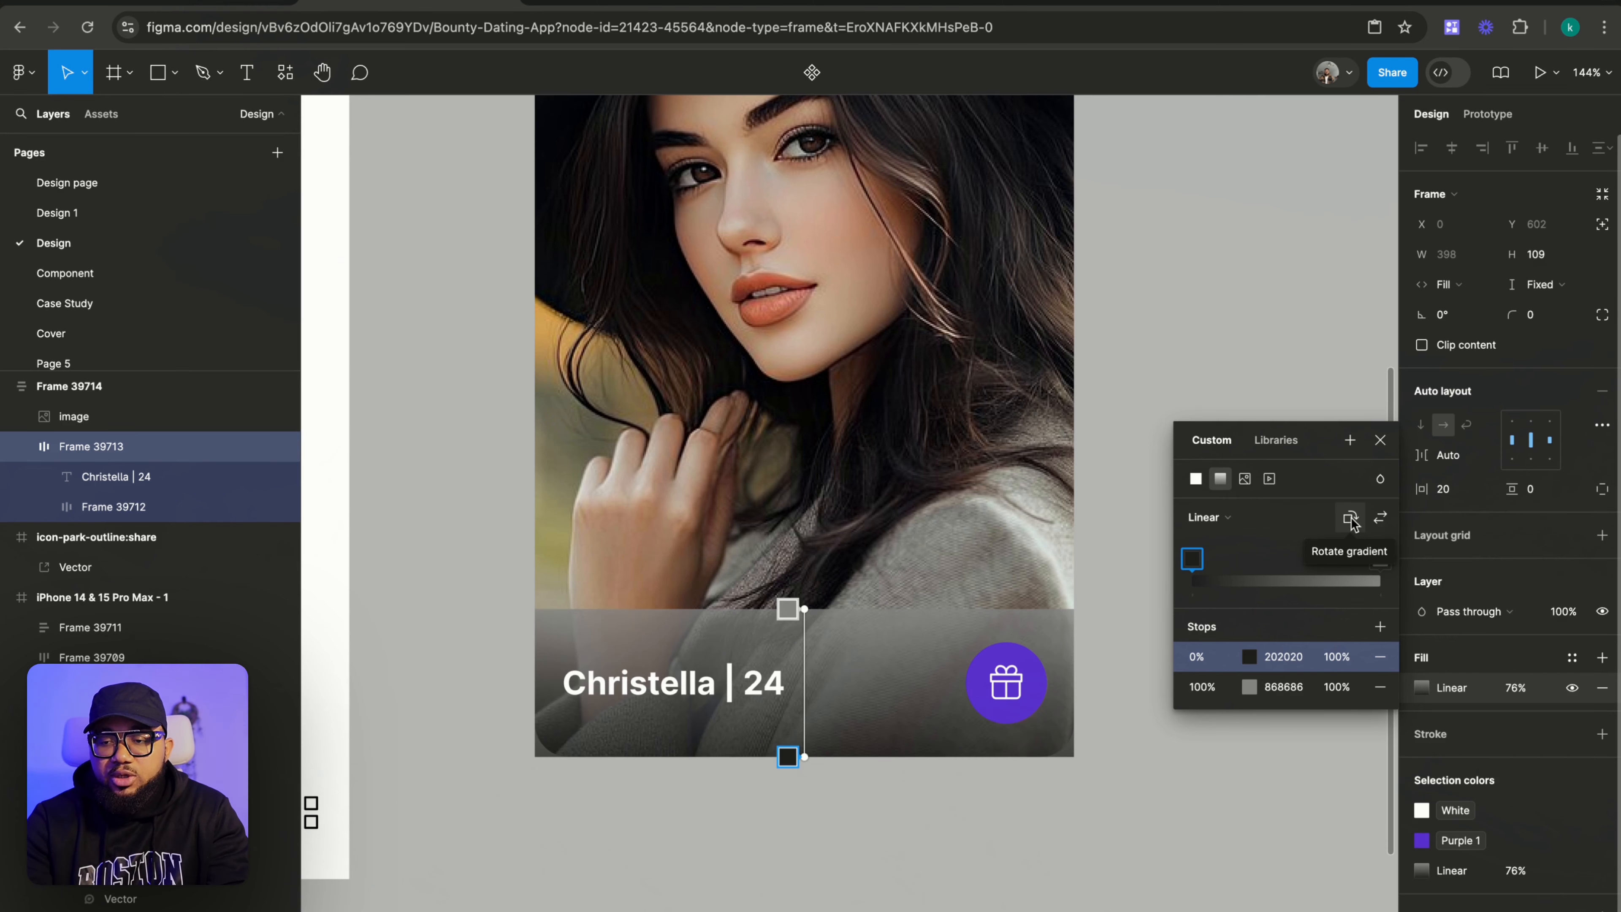
Apply the Full black opacity variable to the 0% stop of Frame 39713's gradient.
{"action": "left_click", "coordinate": [1249, 658]}
{"action": "left_click", "coordinate": [1056, 489]}
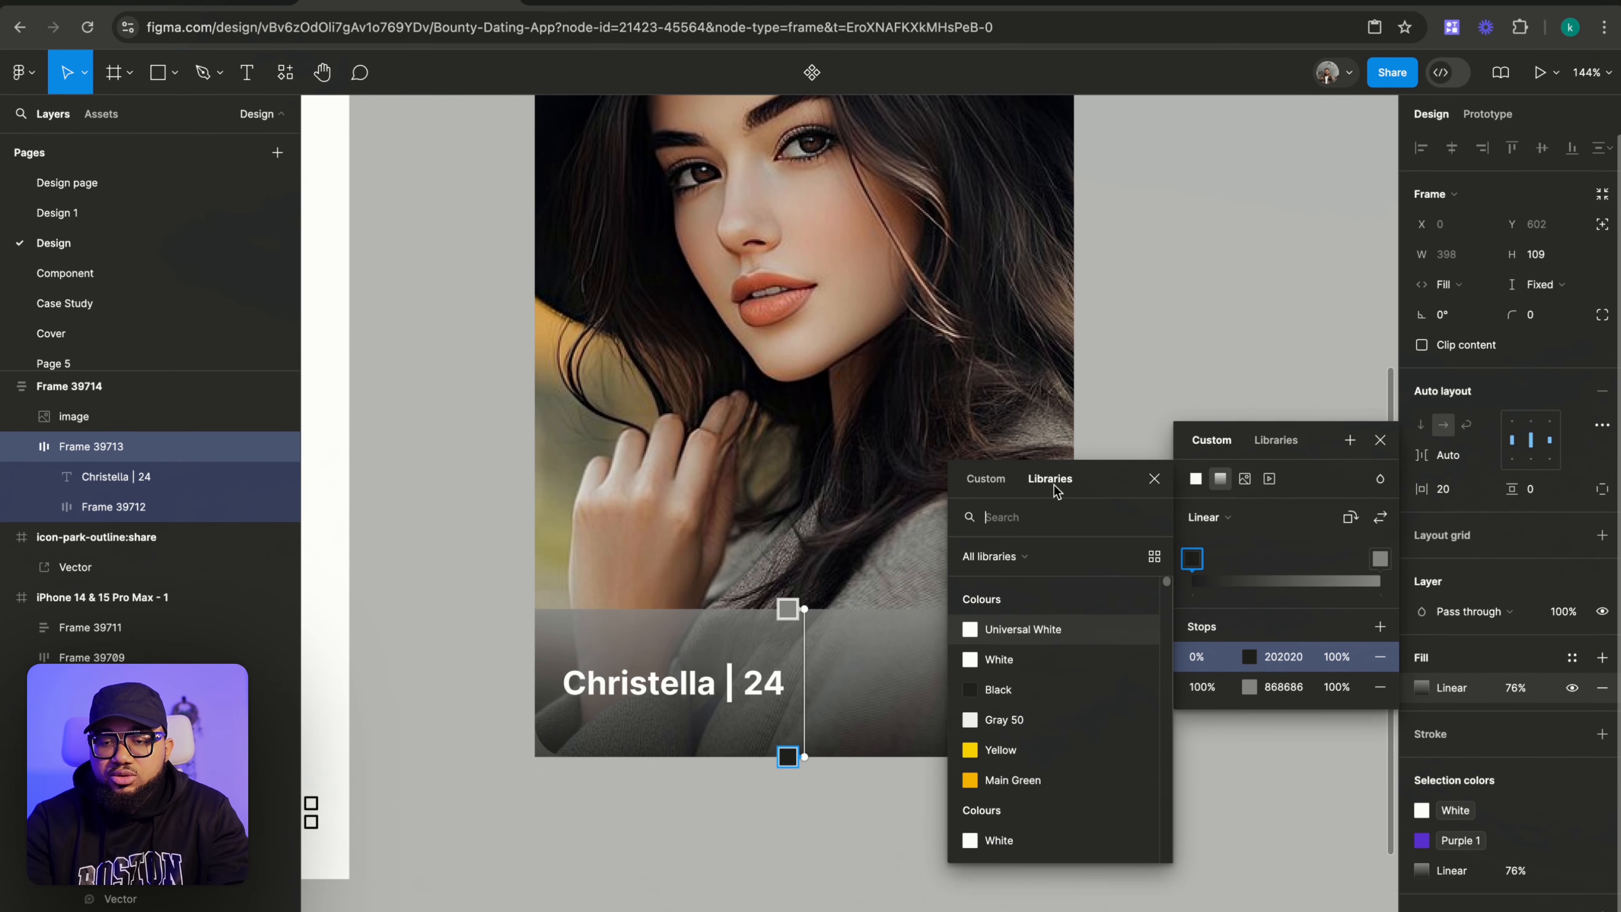
{"action": "scroll", "coordinate": [1012, 824], "scroll_direction": "down", "scroll_amount": 2}
{"action": "scroll", "coordinate": [1013, 823], "scroll_direction": "down", "scroll_amount": 5}
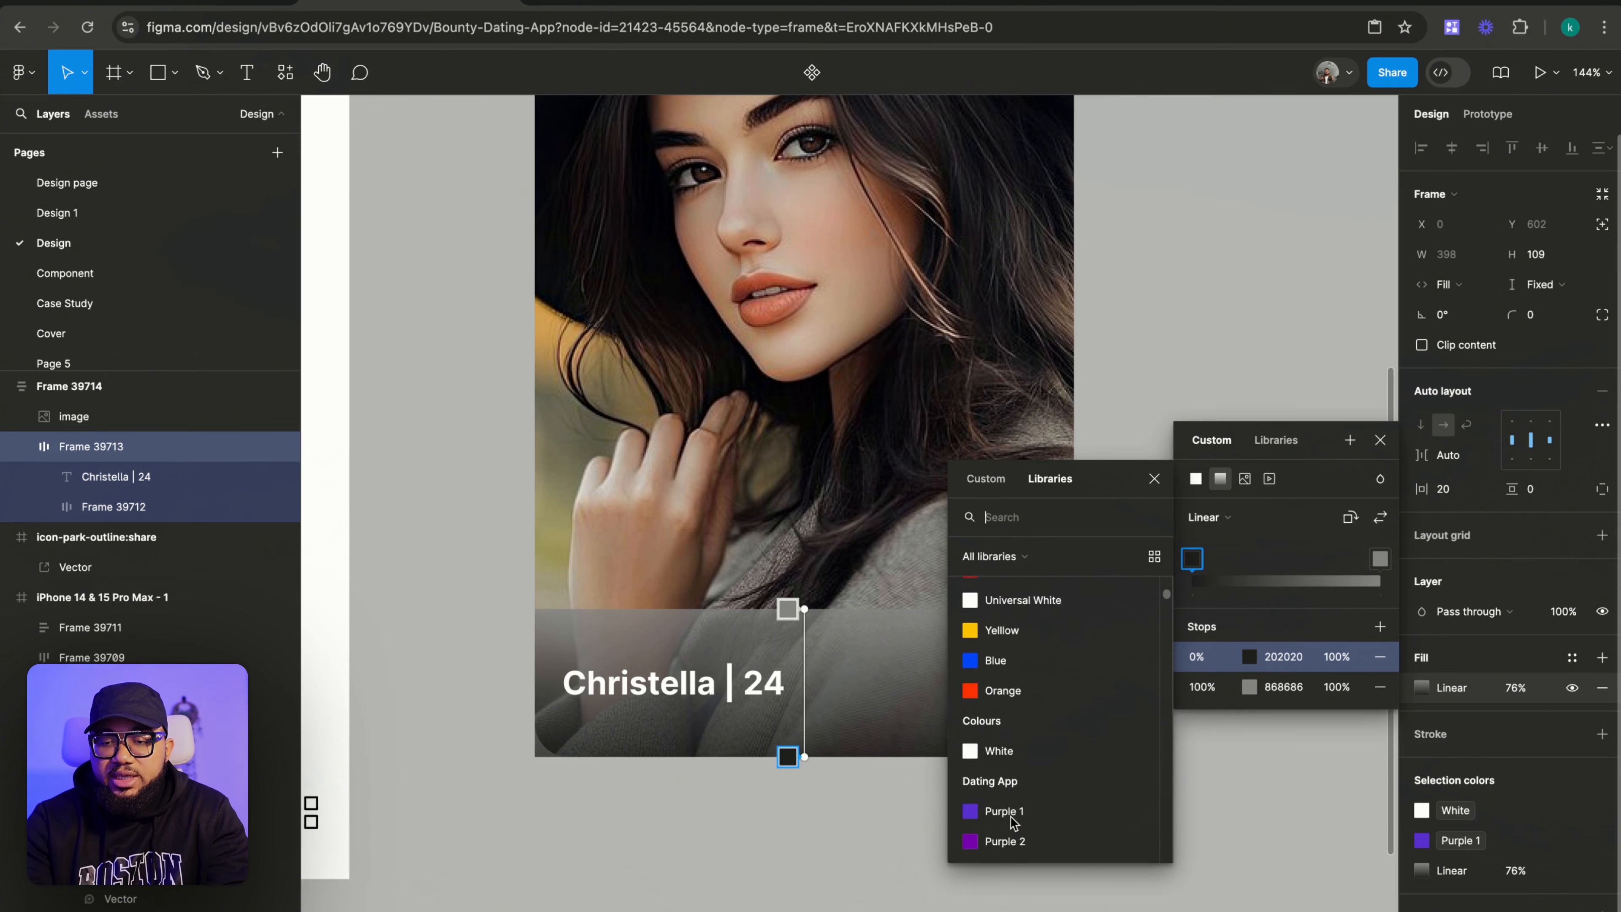
{"action": "left_click", "coordinate": [1011, 714]}
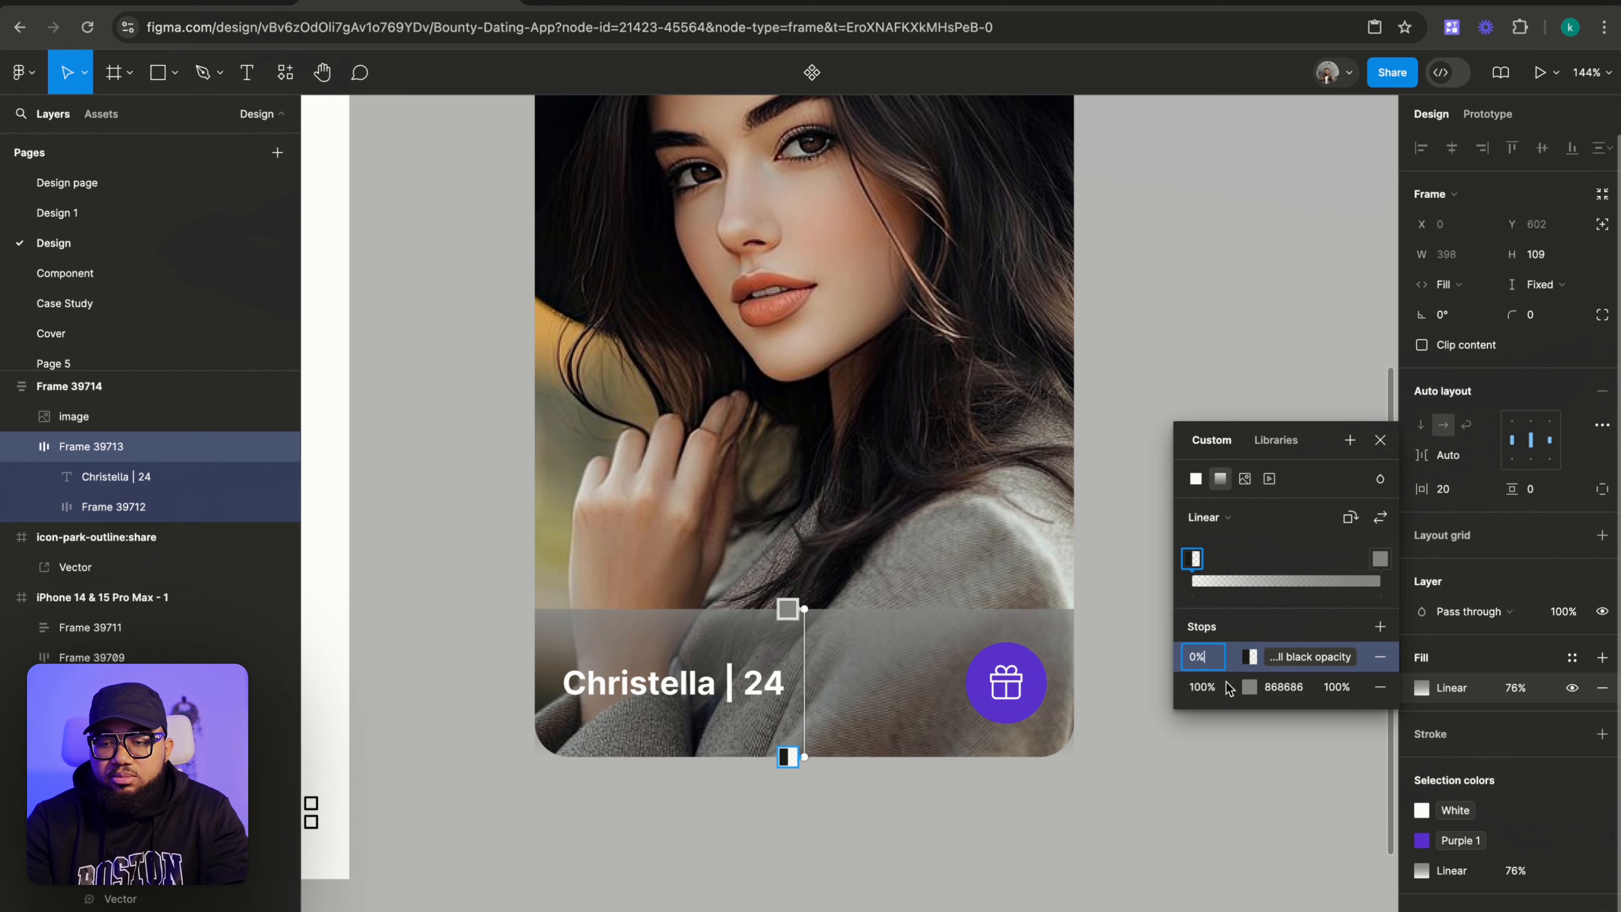
Apply the Semi Opcity variable to the gradient's 0% stop and Full black opacity to its 100% stop.
{"action": "left_click", "coordinate": [1248, 658]}
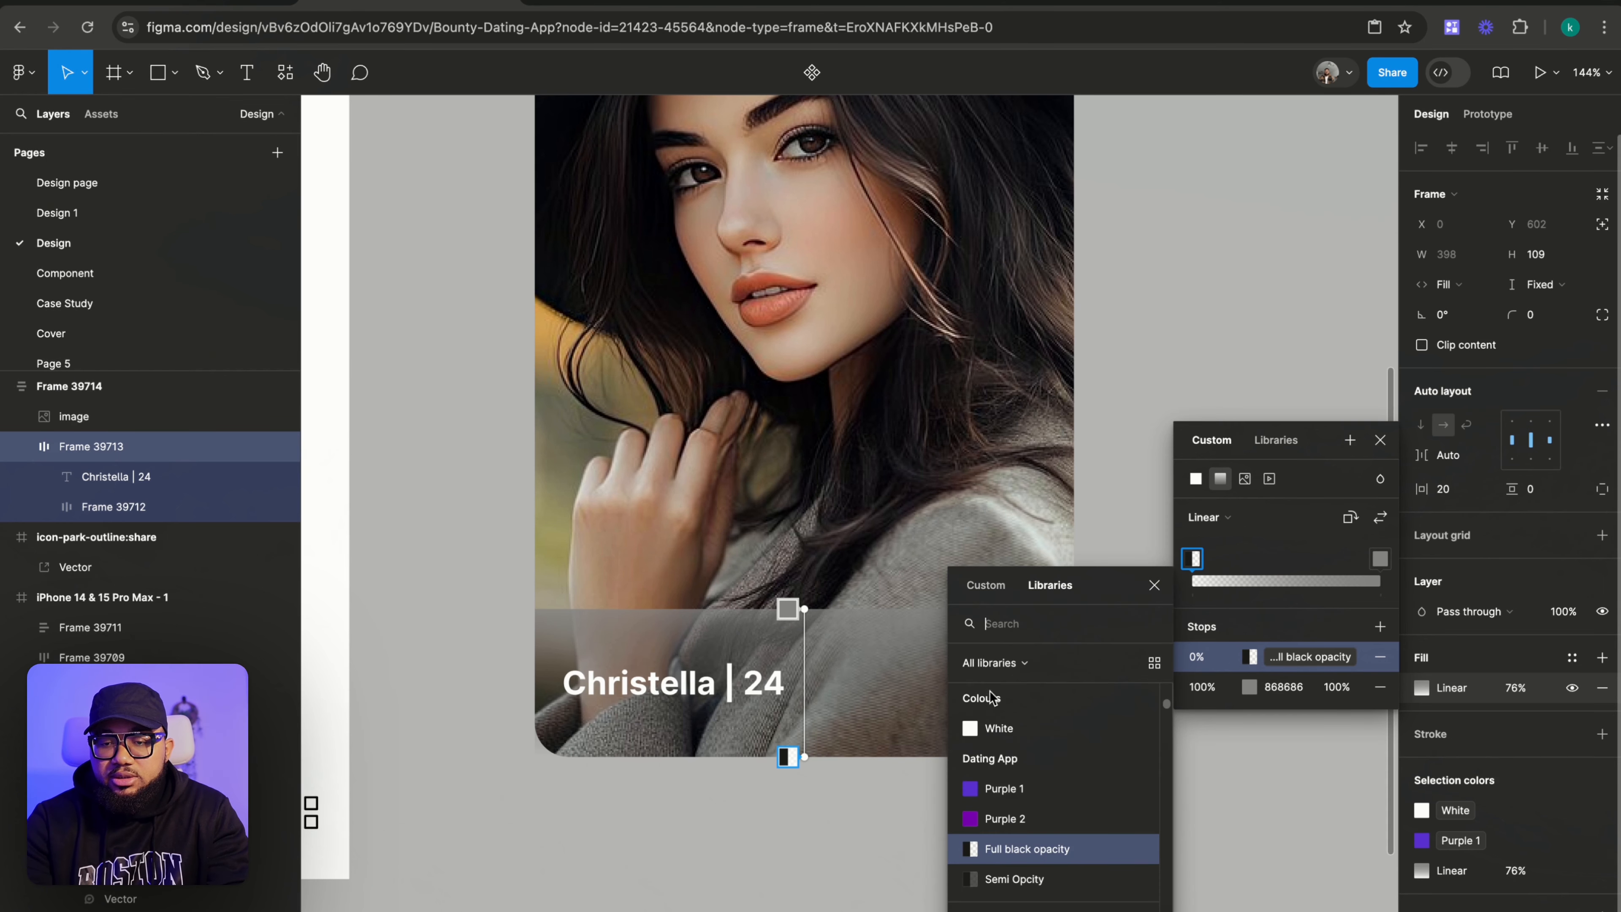
{"action": "left_click", "coordinate": [1021, 880]}
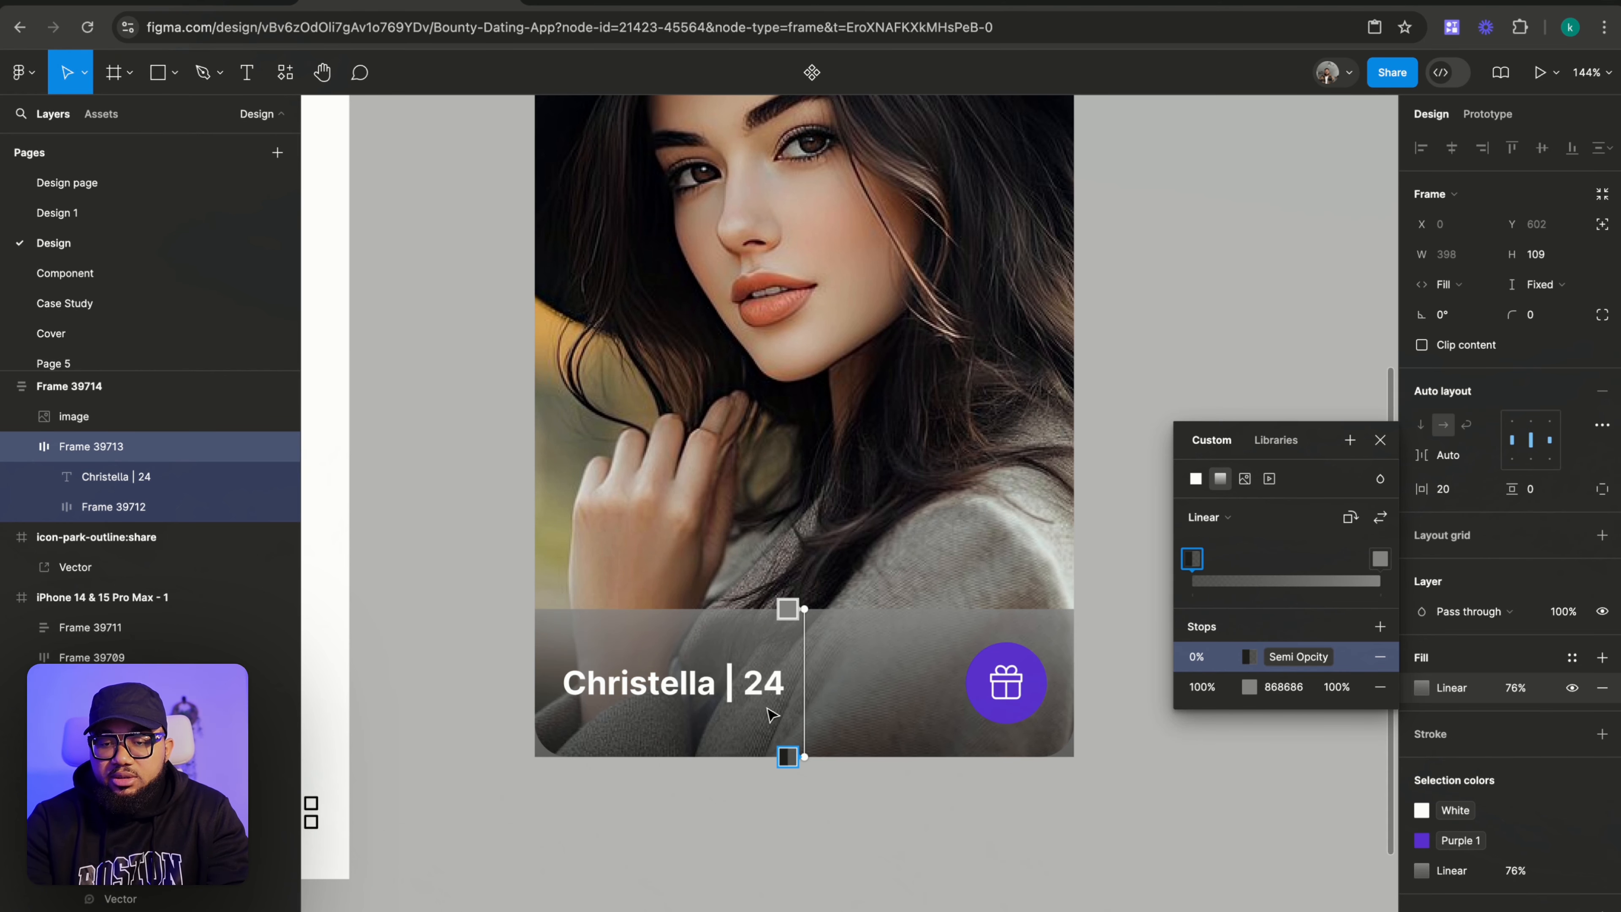
{"action": "left_click", "coordinate": [1254, 686]}
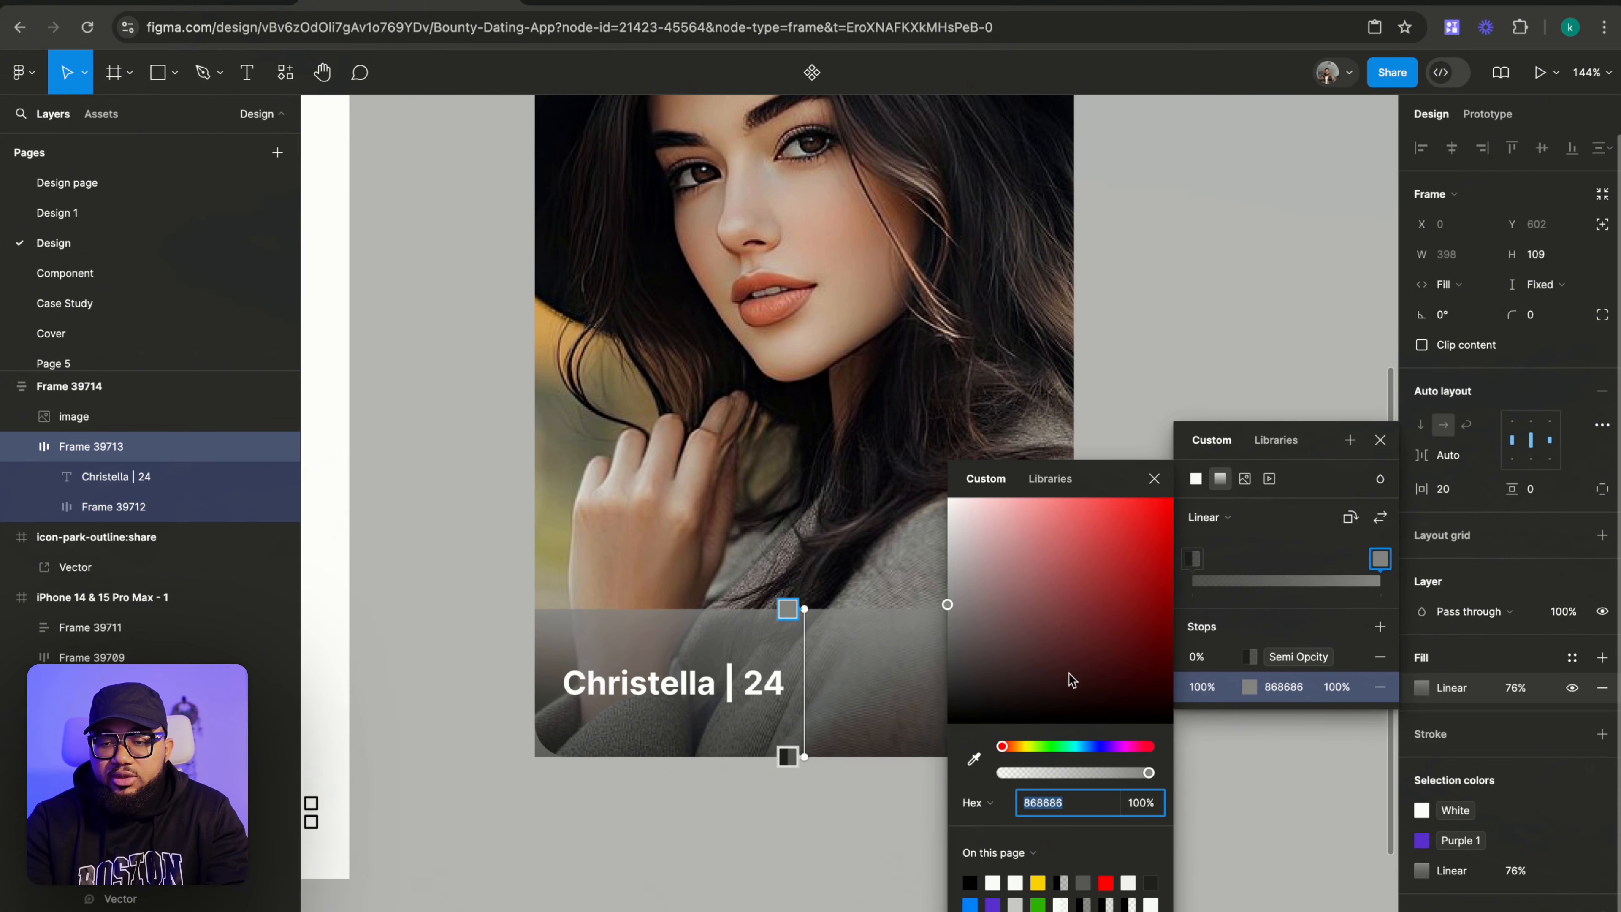
{"action": "left_click", "coordinate": [1049, 478]}
{"action": "scroll", "coordinate": [991, 817], "scroll_direction": "down", "scroll_amount": 5}
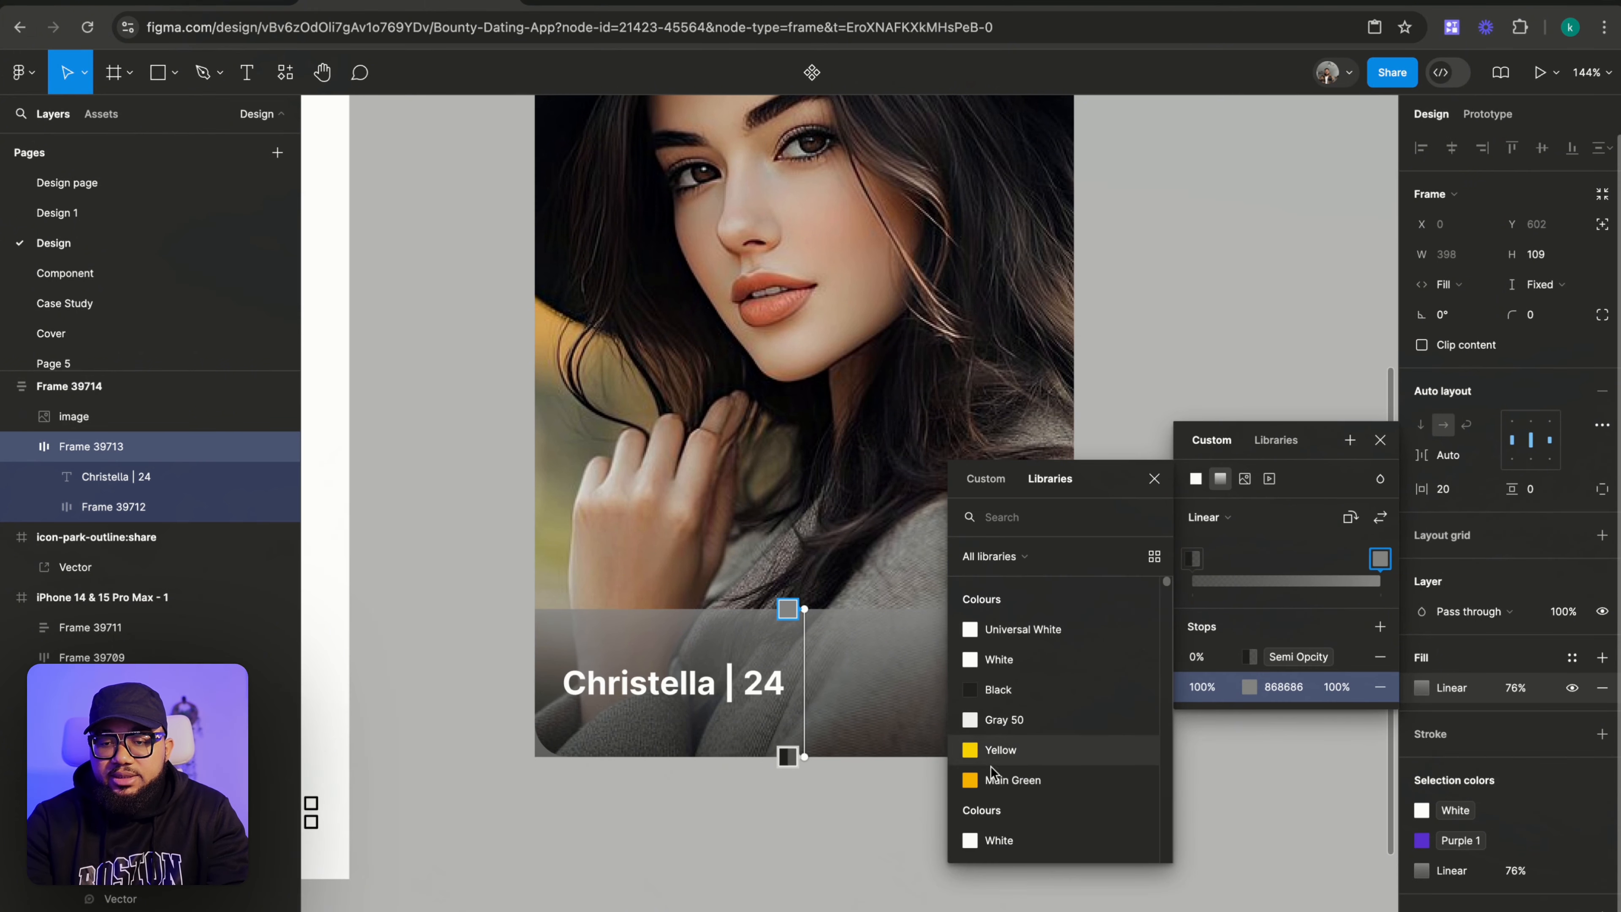
{"action": "scroll", "coordinate": [991, 818], "scroll_direction": "down", "scroll_amount": 2}
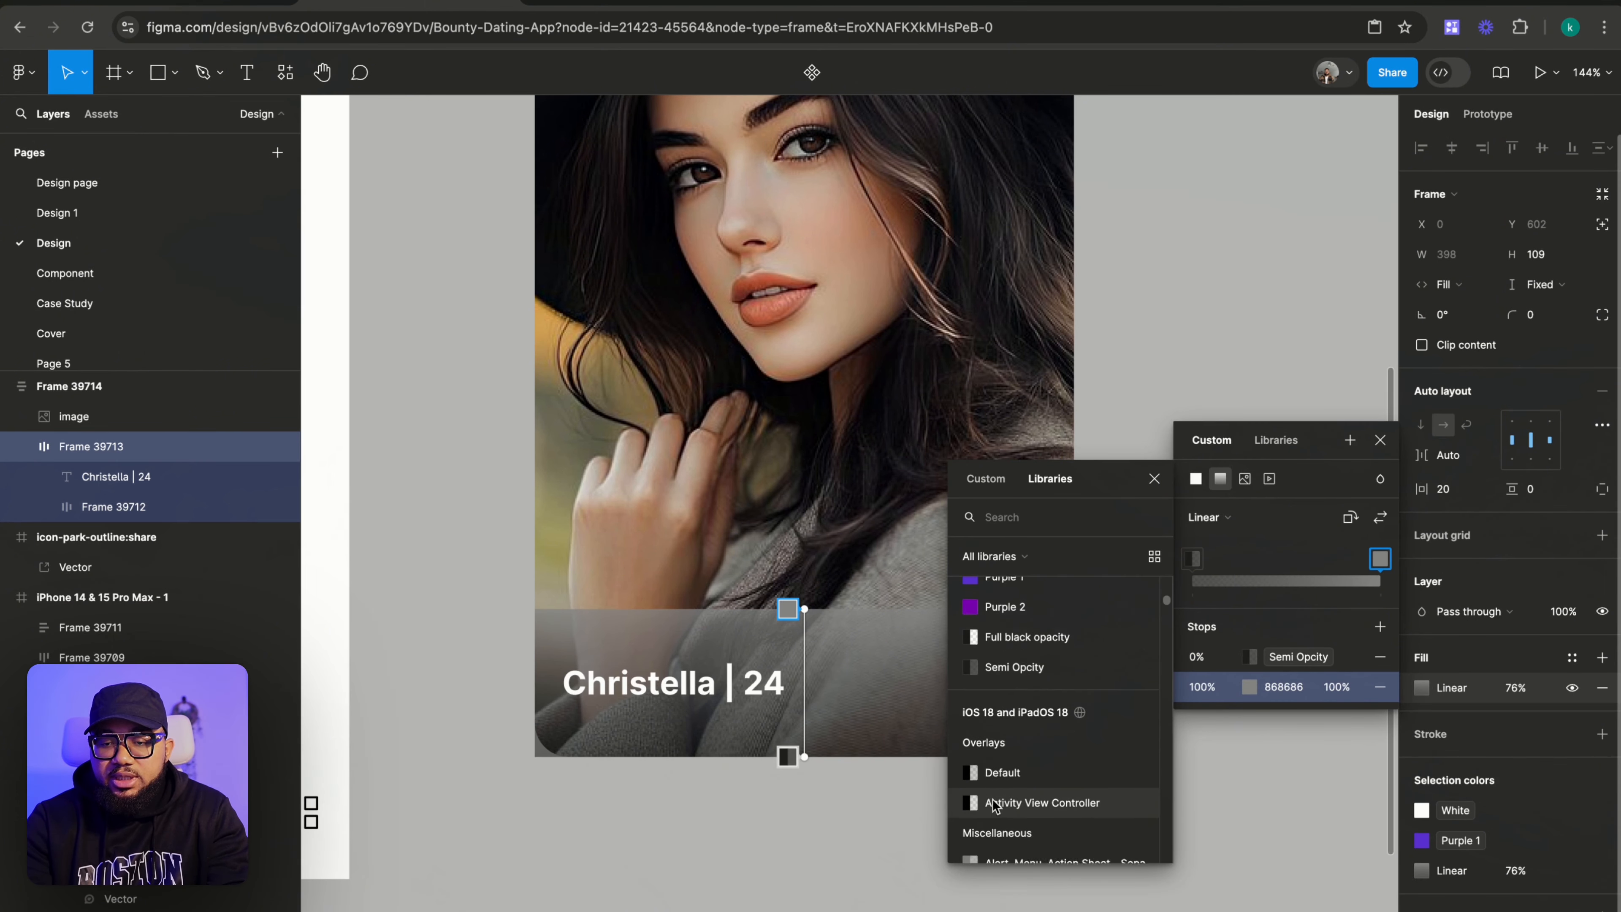
{"action": "scroll", "coordinate": [998, 753], "scroll_direction": "up", "scroll_amount": 3}
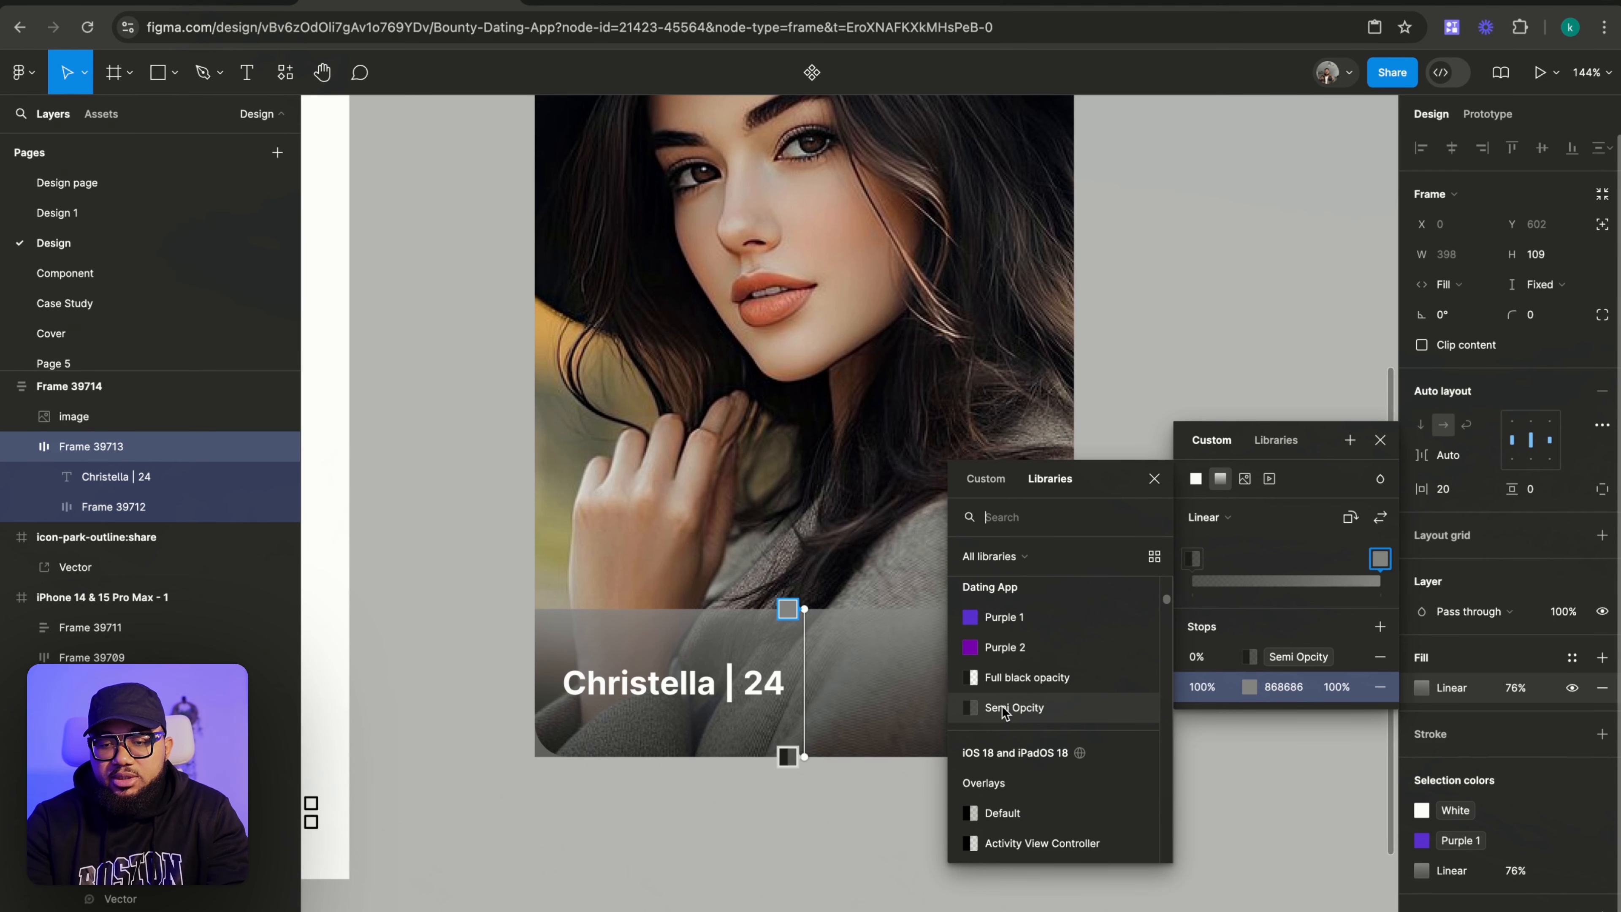
{"action": "left_click", "coordinate": [1027, 677]}
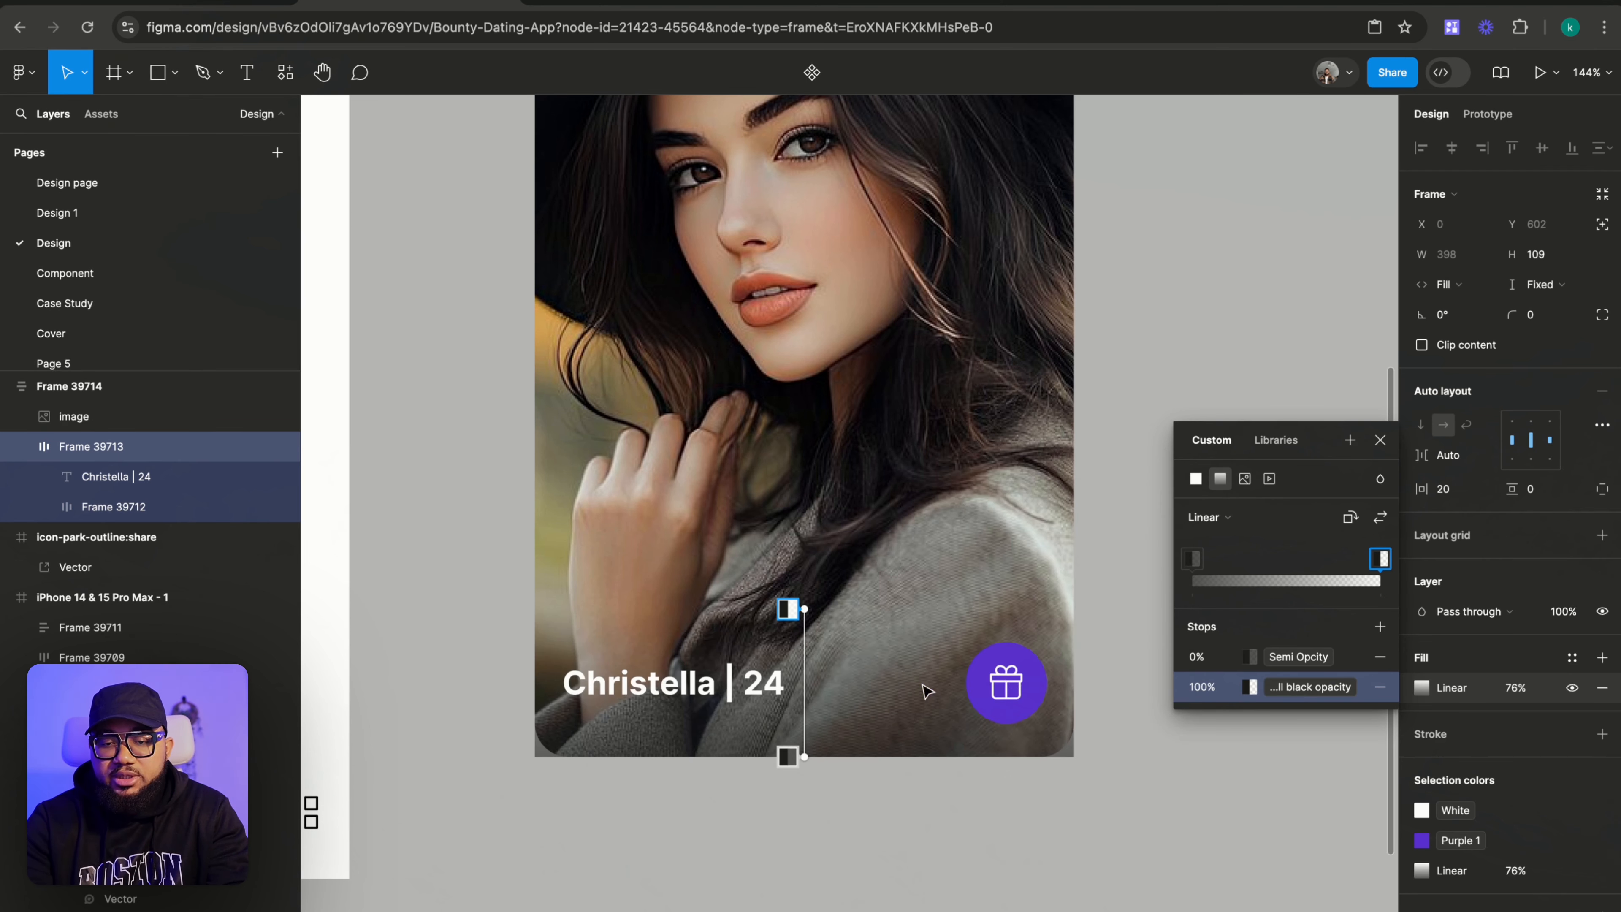
{"action": "left_click", "coordinate": [1379, 441]}
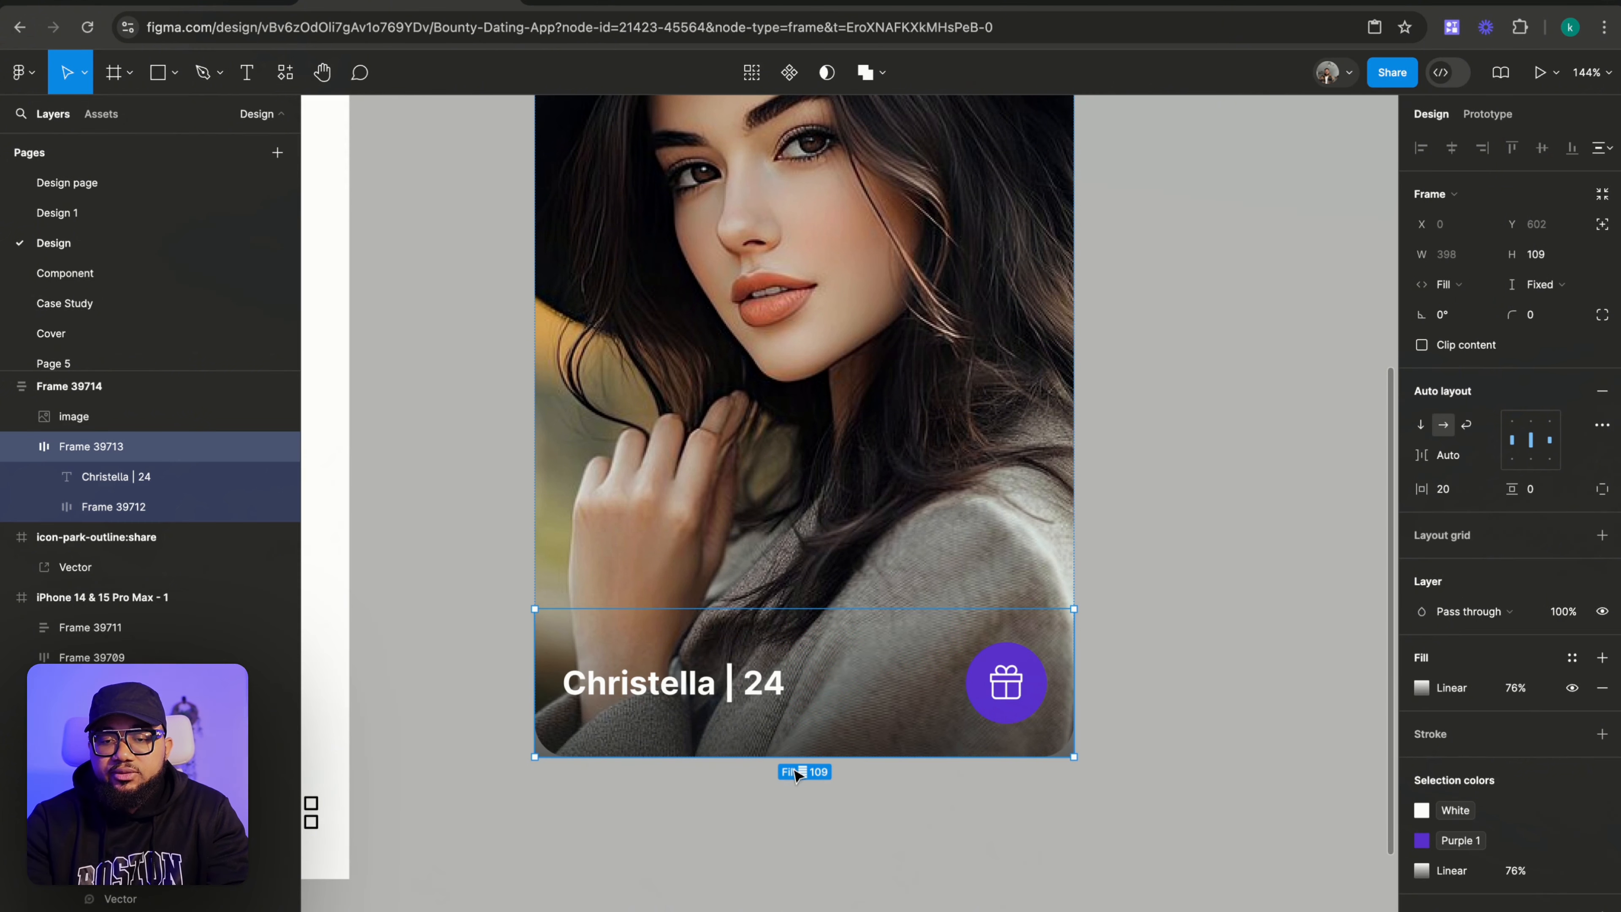
Examine the name bar's gradient on the card, both close up and with the whole card in view.
{"action": "left_click", "coordinate": [1422, 688]}
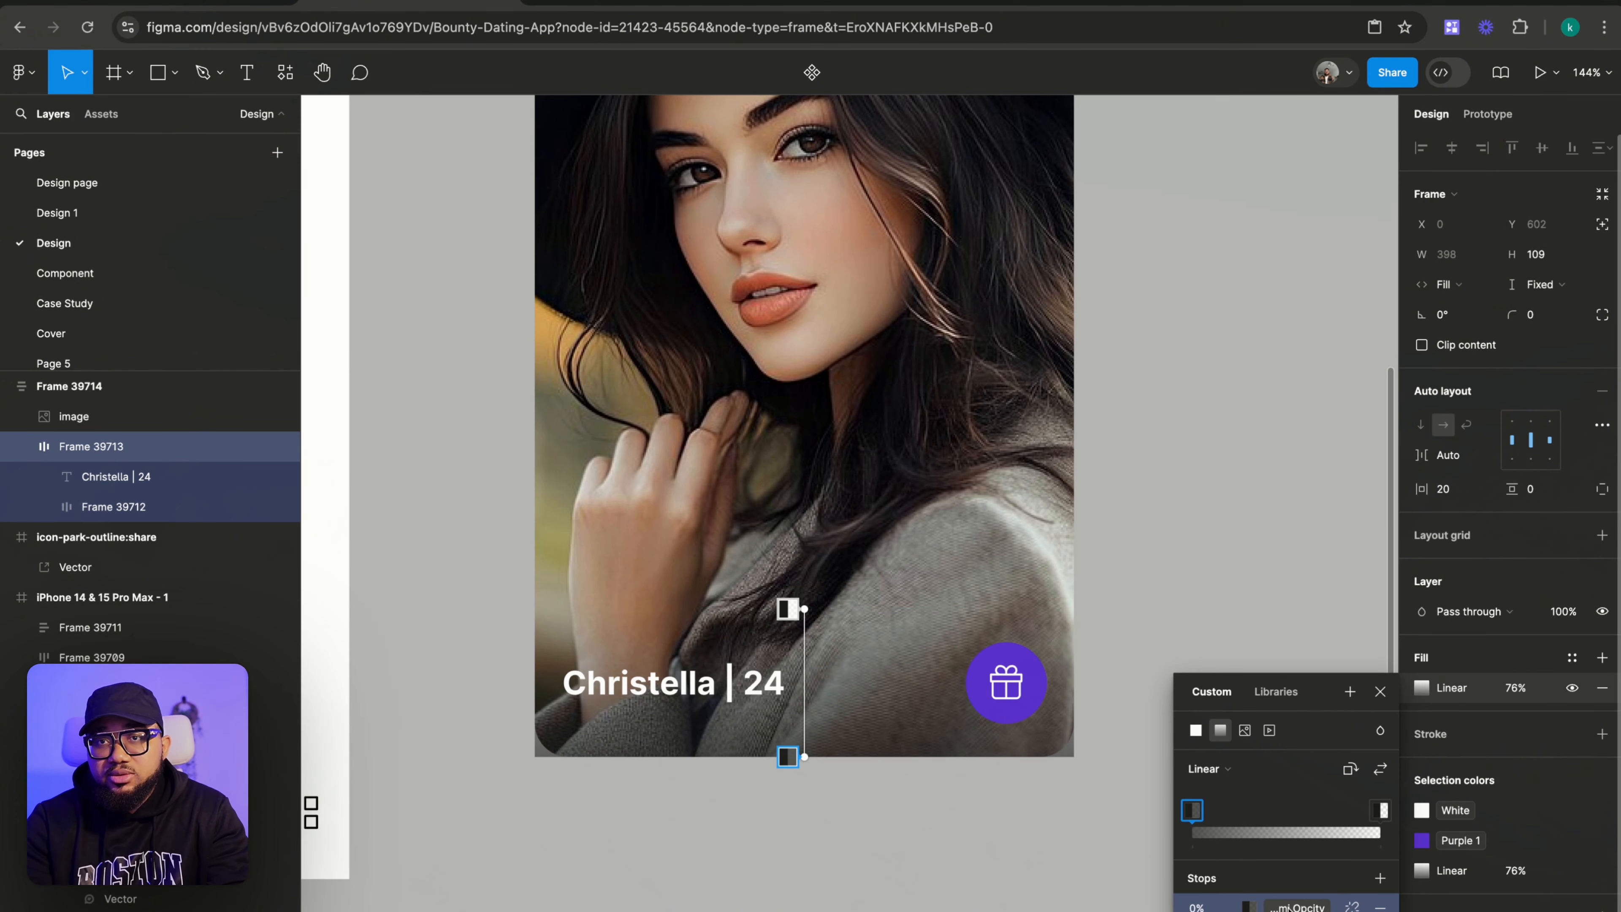
{"action": "left_click", "coordinate": [1204, 584]}
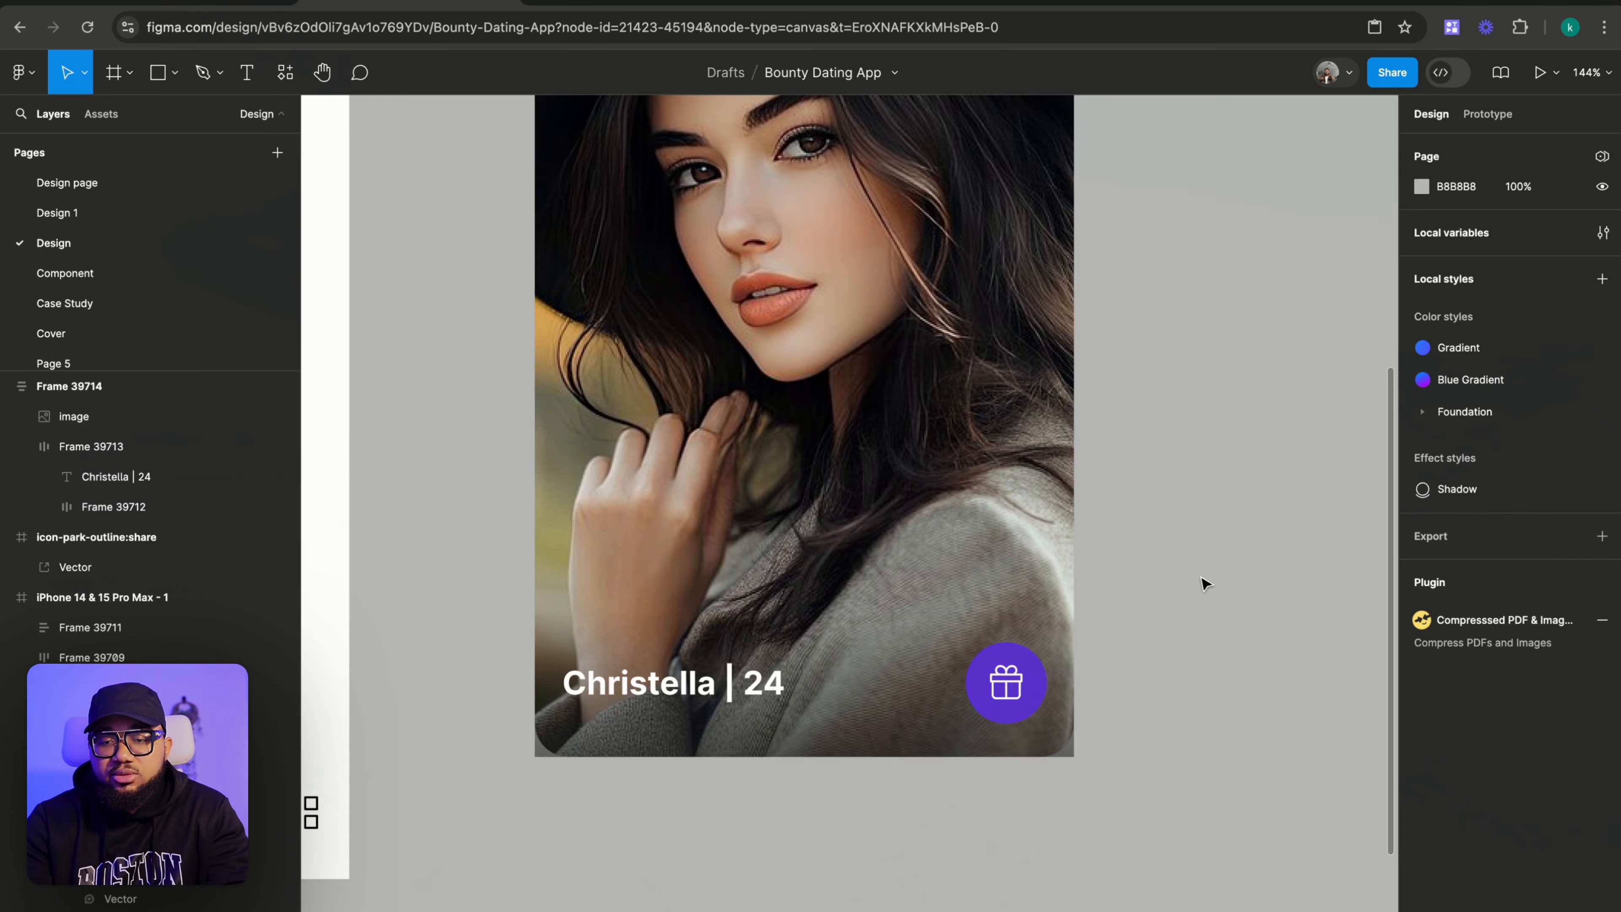
{"action": "scroll", "coordinate": [1204, 584], "scroll_direction": "down", "scroll_amount": 5}
{"action": "scroll", "coordinate": [1205, 583], "scroll_direction": "up", "scroll_amount": 2}
{"action": "left_click", "coordinate": [853, 287]}
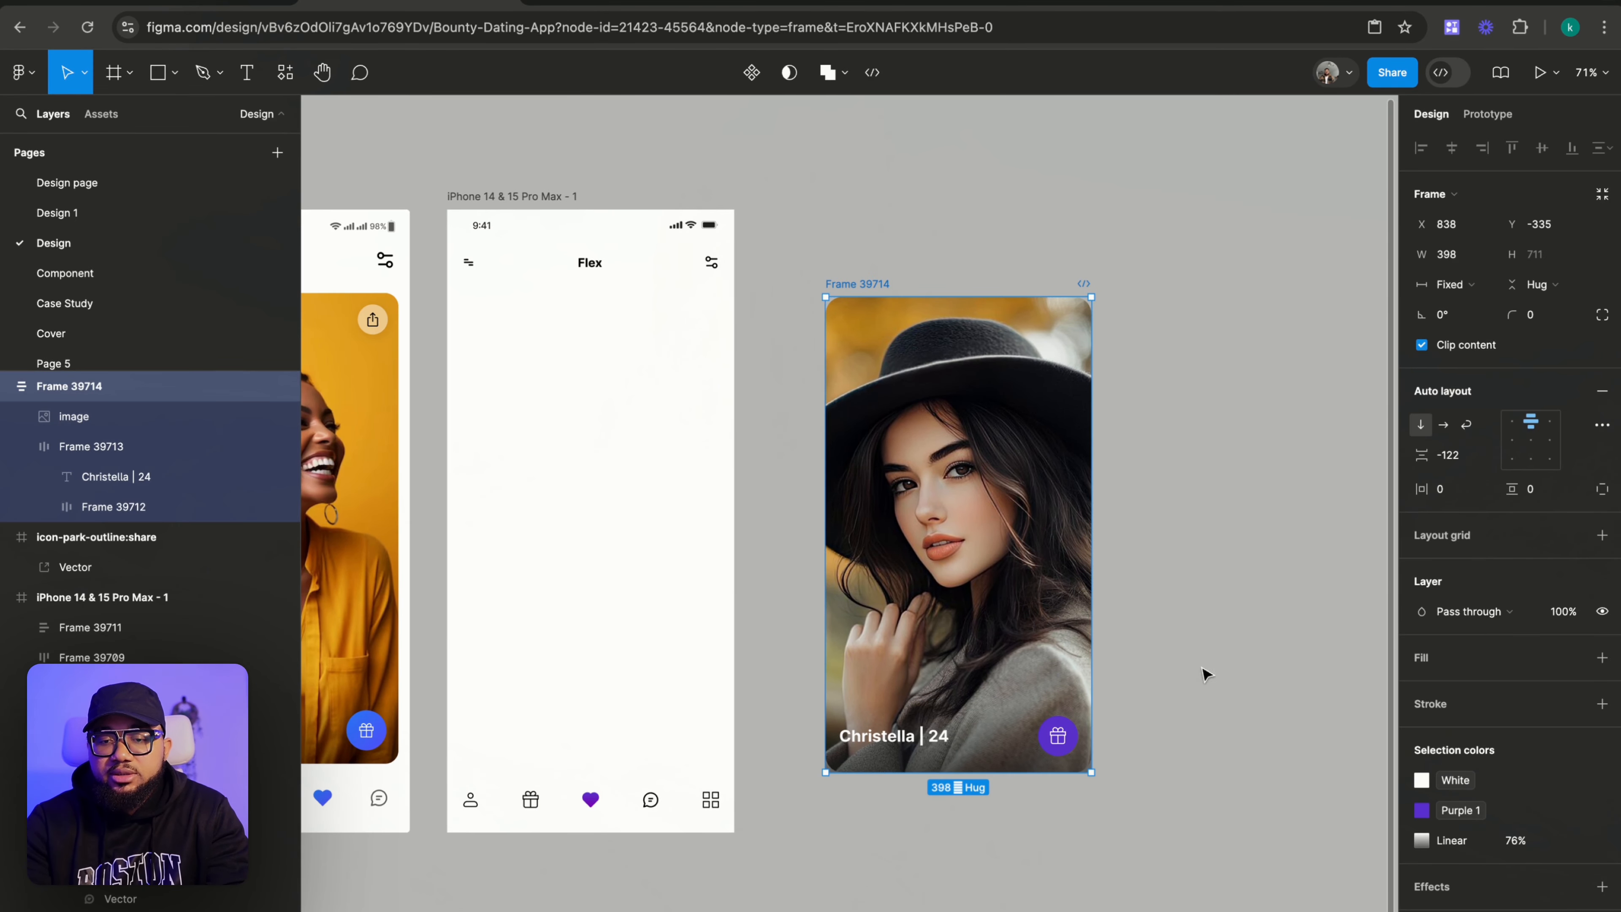
{"action": "left_click", "coordinate": [1201, 714]}
{"action": "scroll", "coordinate": [1110, 843], "scroll_direction": "up", "scroll_amount": 5}
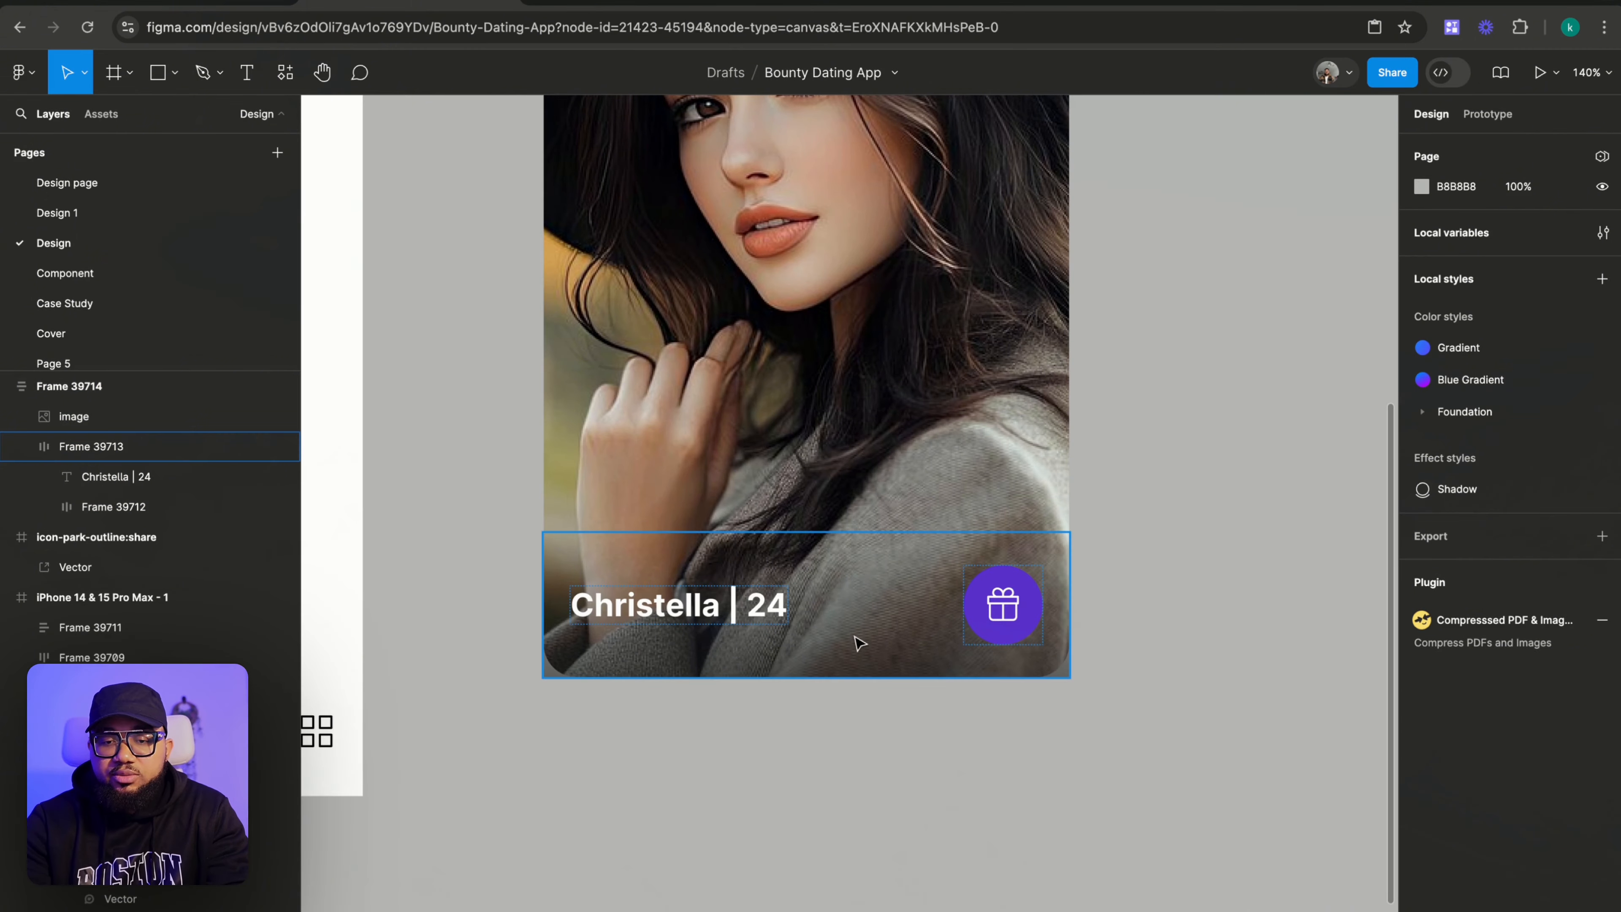
{"action": "scroll", "coordinate": [1139, 605], "scroll_direction": "down", "scroll_amount": 4}
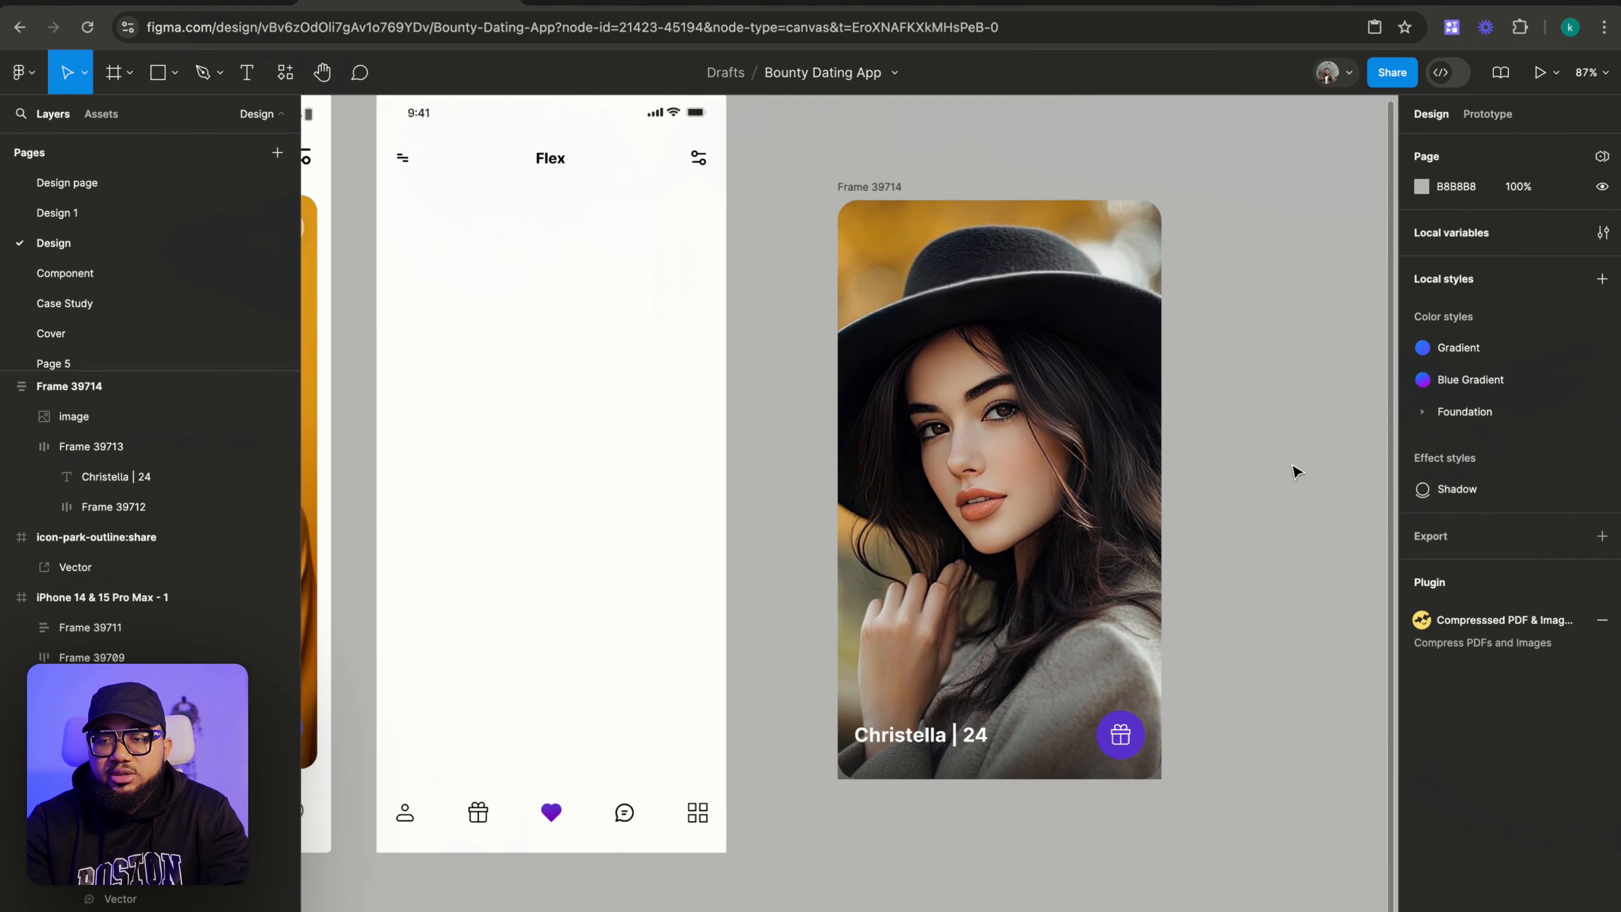
Set the corner radius of the card's outer frame, Frame 39714, to 25.
{"action": "left_click", "coordinate": [971, 247]}
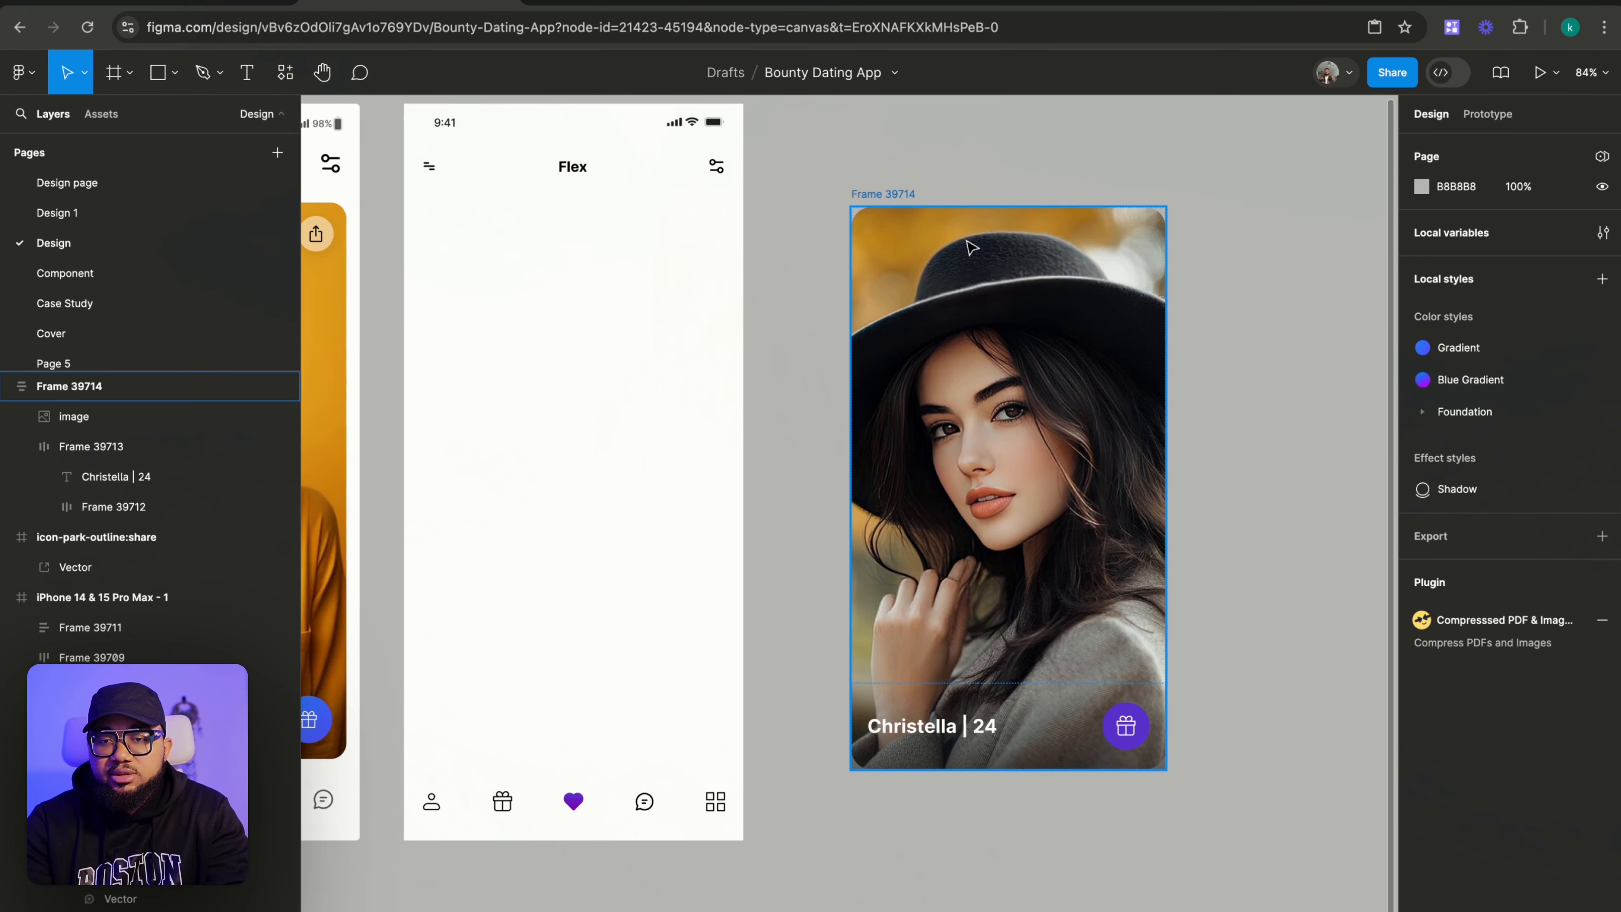
{"action": "left_click", "coordinate": [883, 193]}
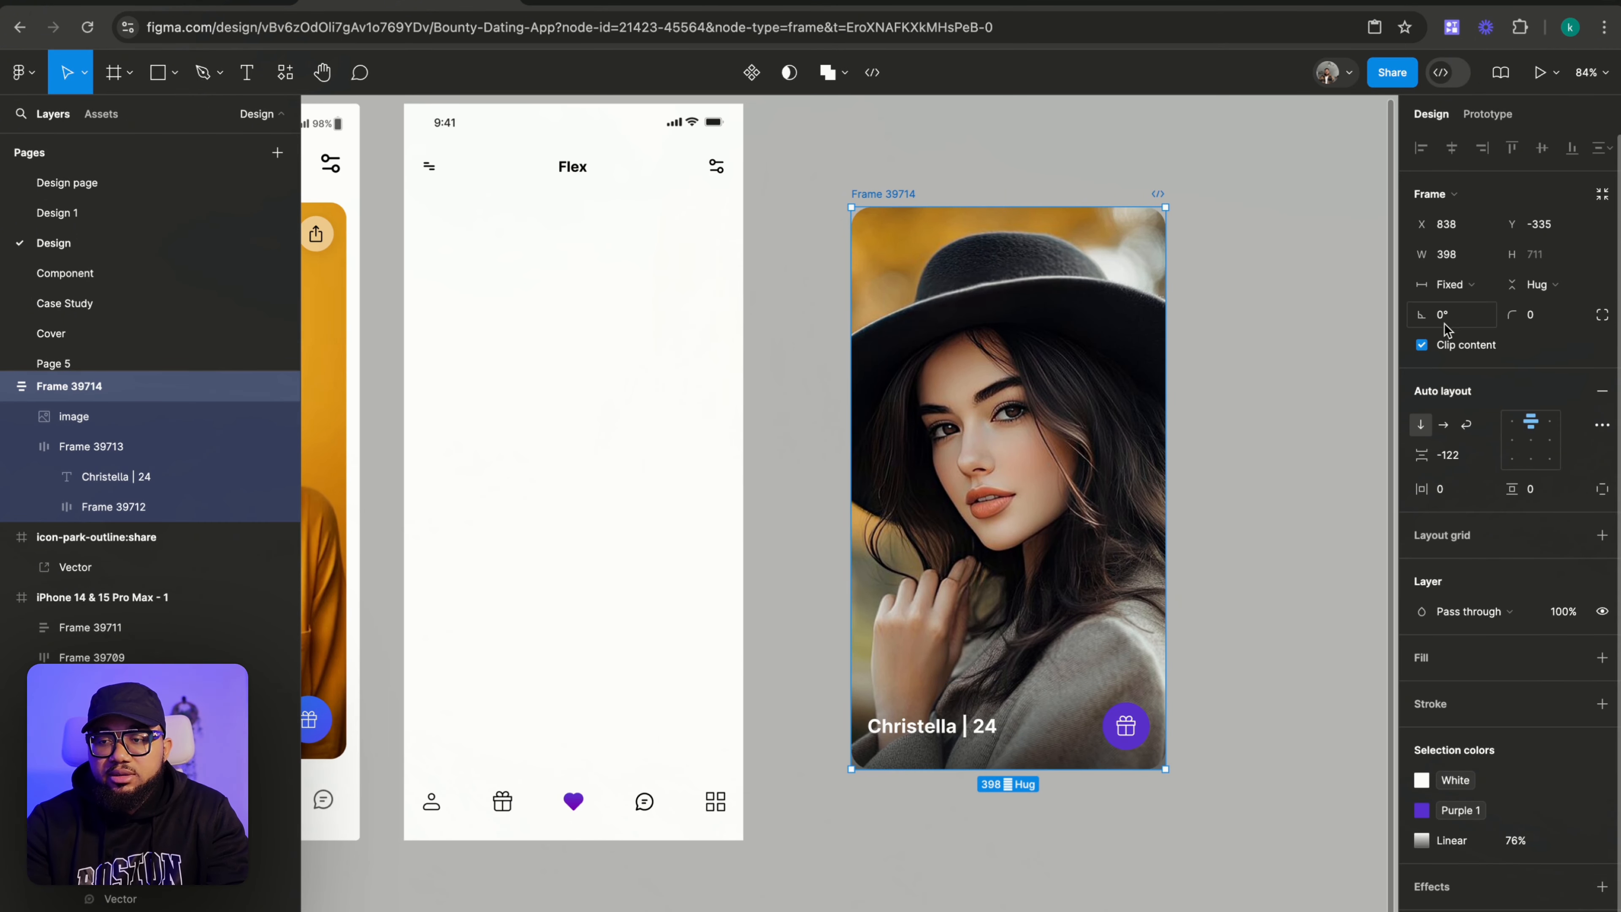
{"action": "left_click", "coordinate": [1538, 319]}
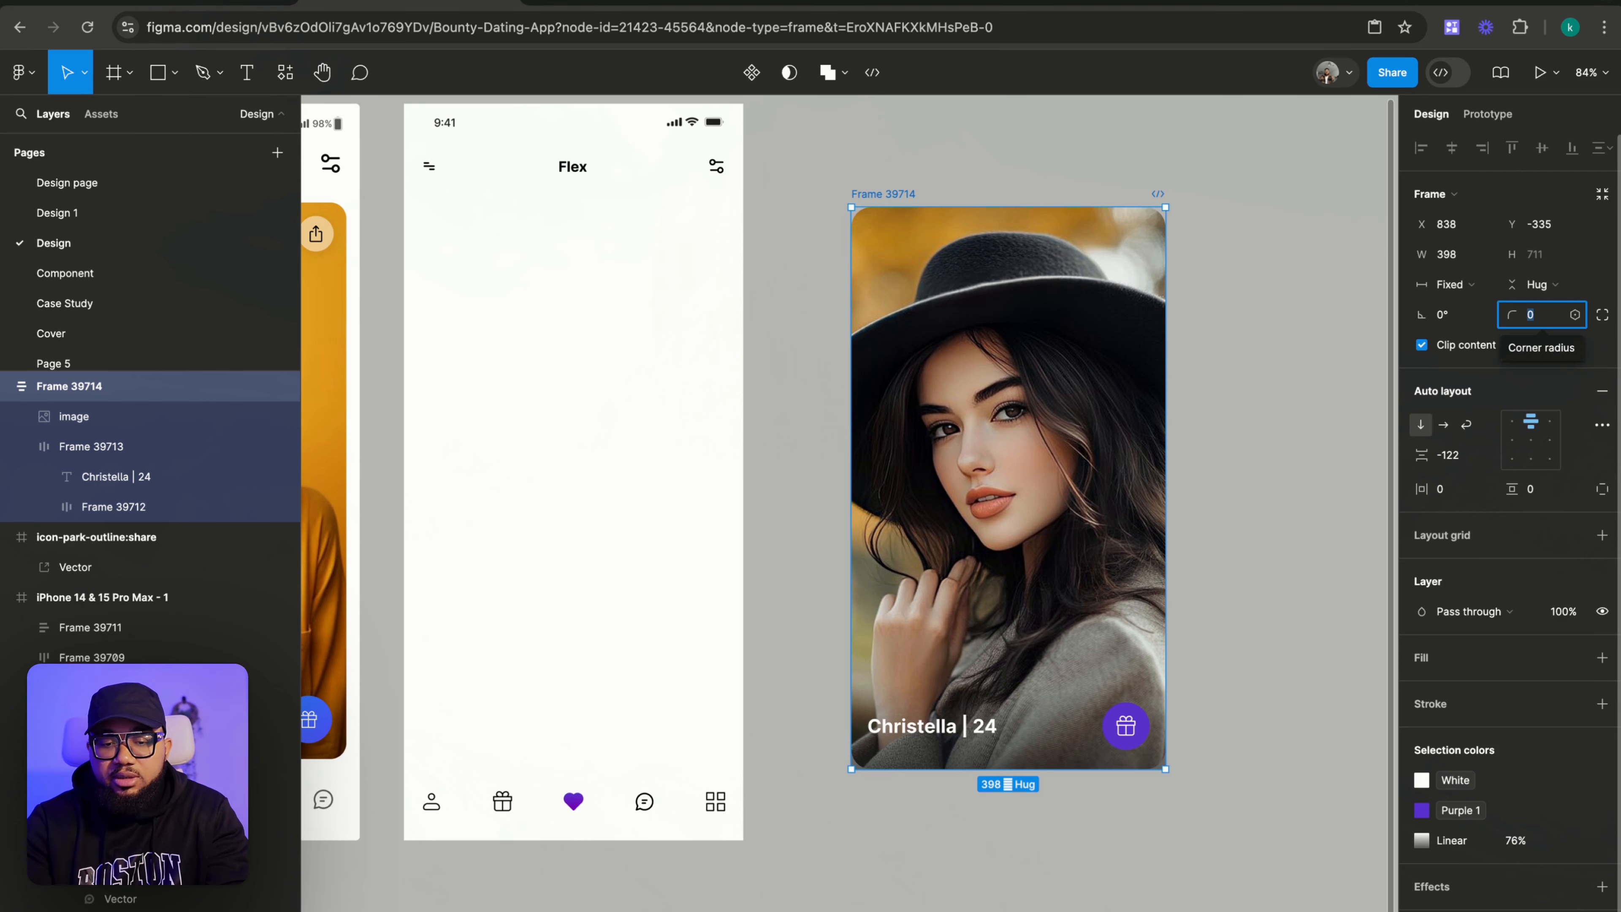
{"action": "type", "text": "2"}
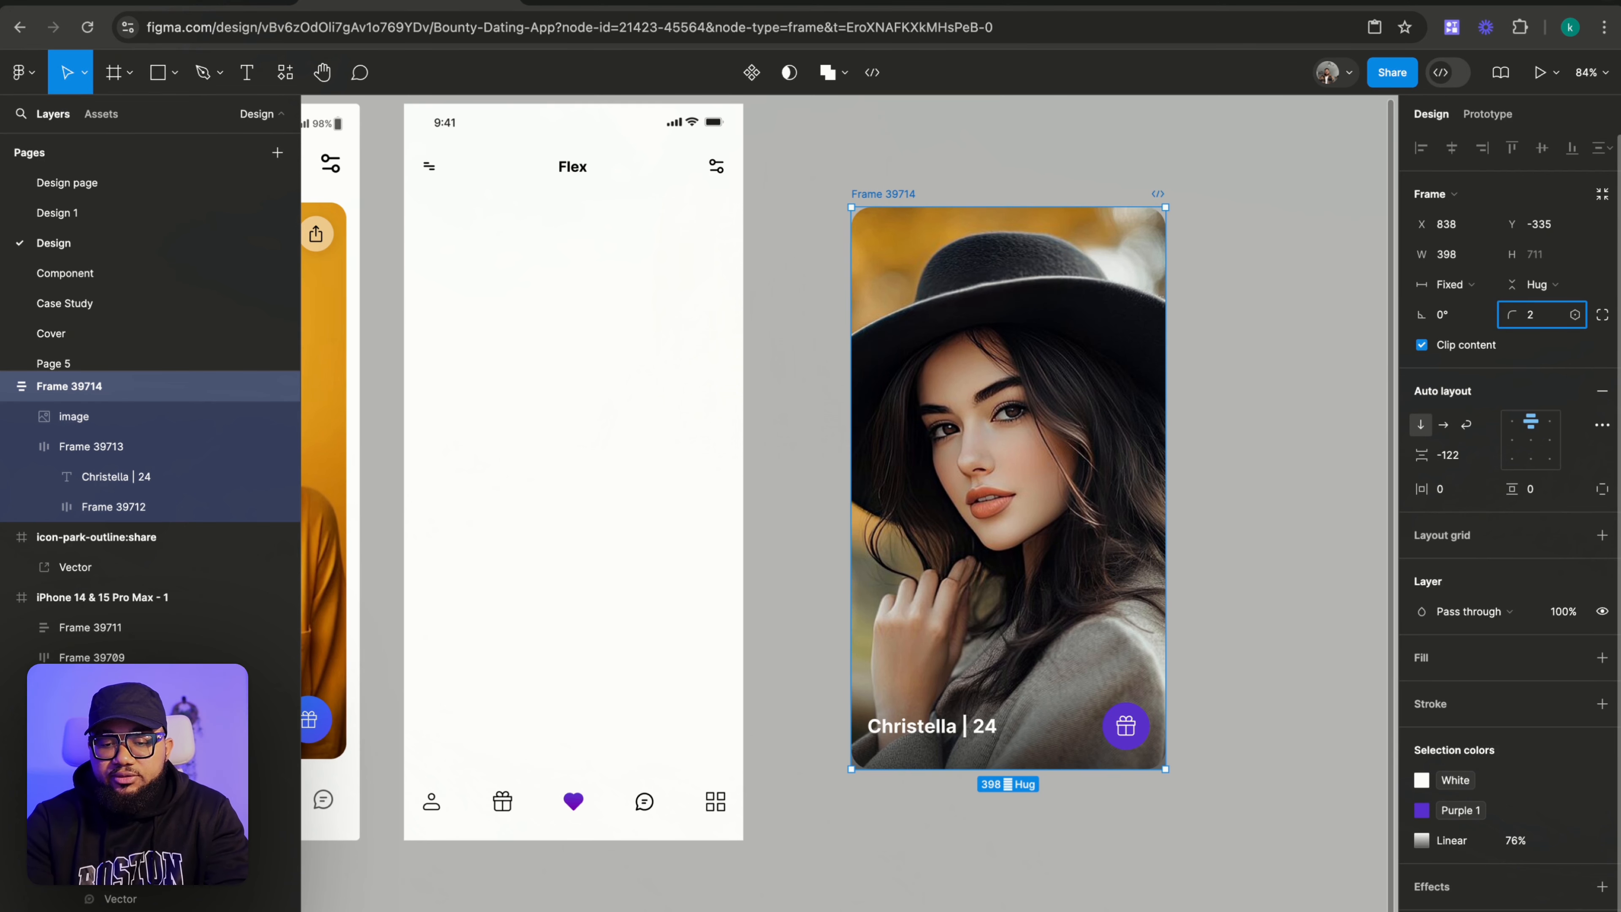
{"action": "type", "text": "5"}
{"action": "key", "text": "Return"}
{"action": "left_click", "coordinate": [1318, 617]}
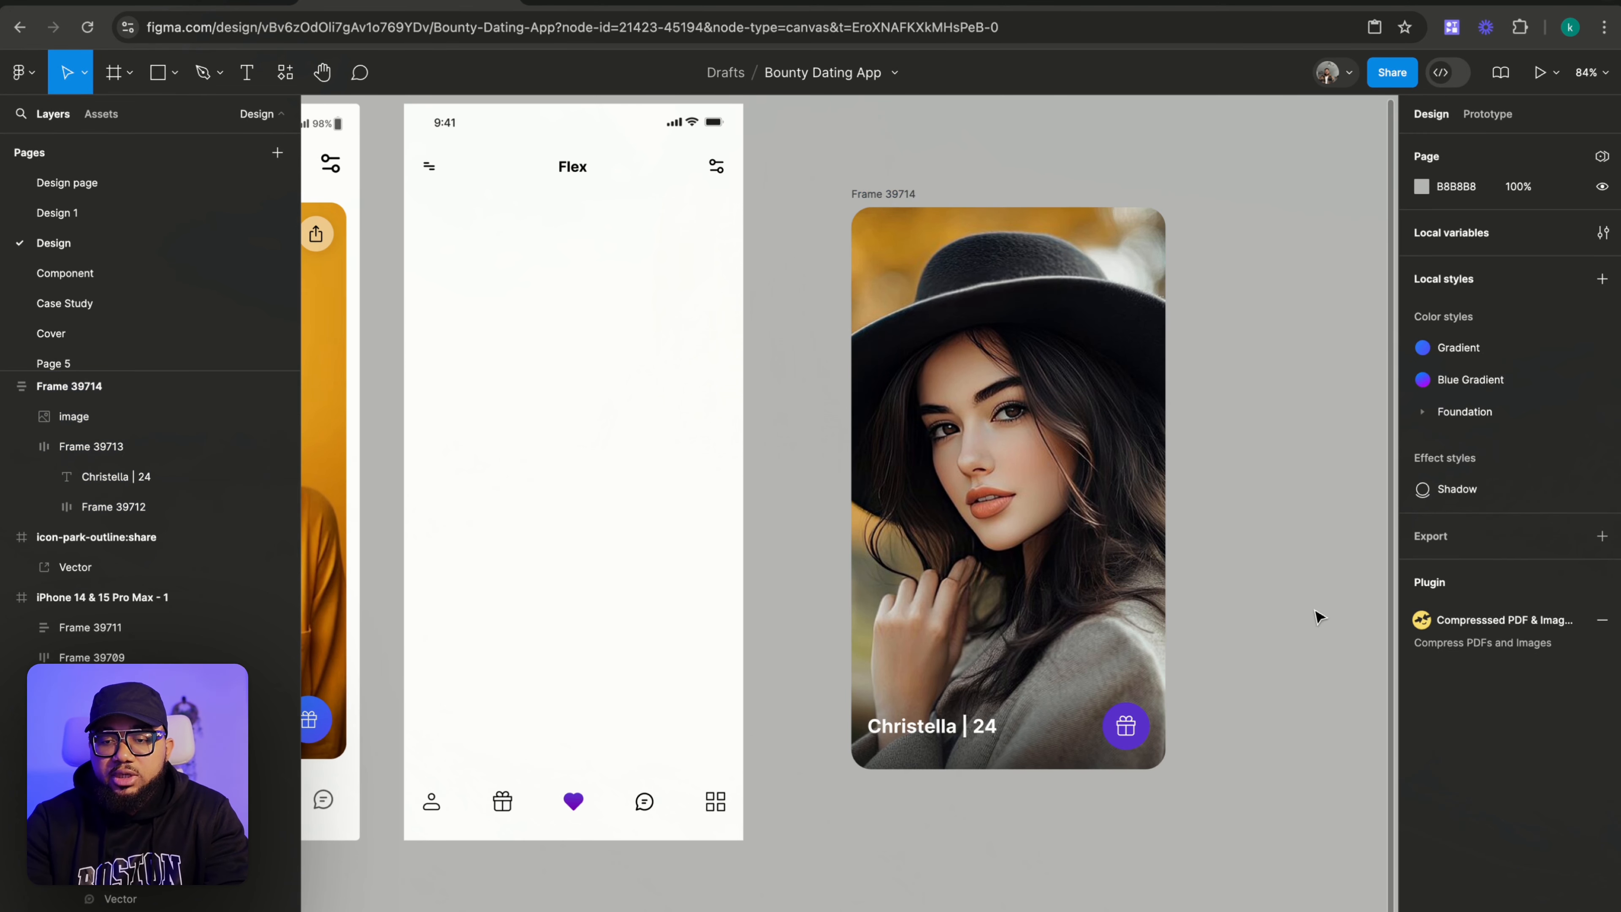
Rename the profile card's outer frame with the first name shown on the card.
{"action": "left_click", "coordinate": [879, 194]}
{"action": "double_click", "coordinate": [878, 193]}
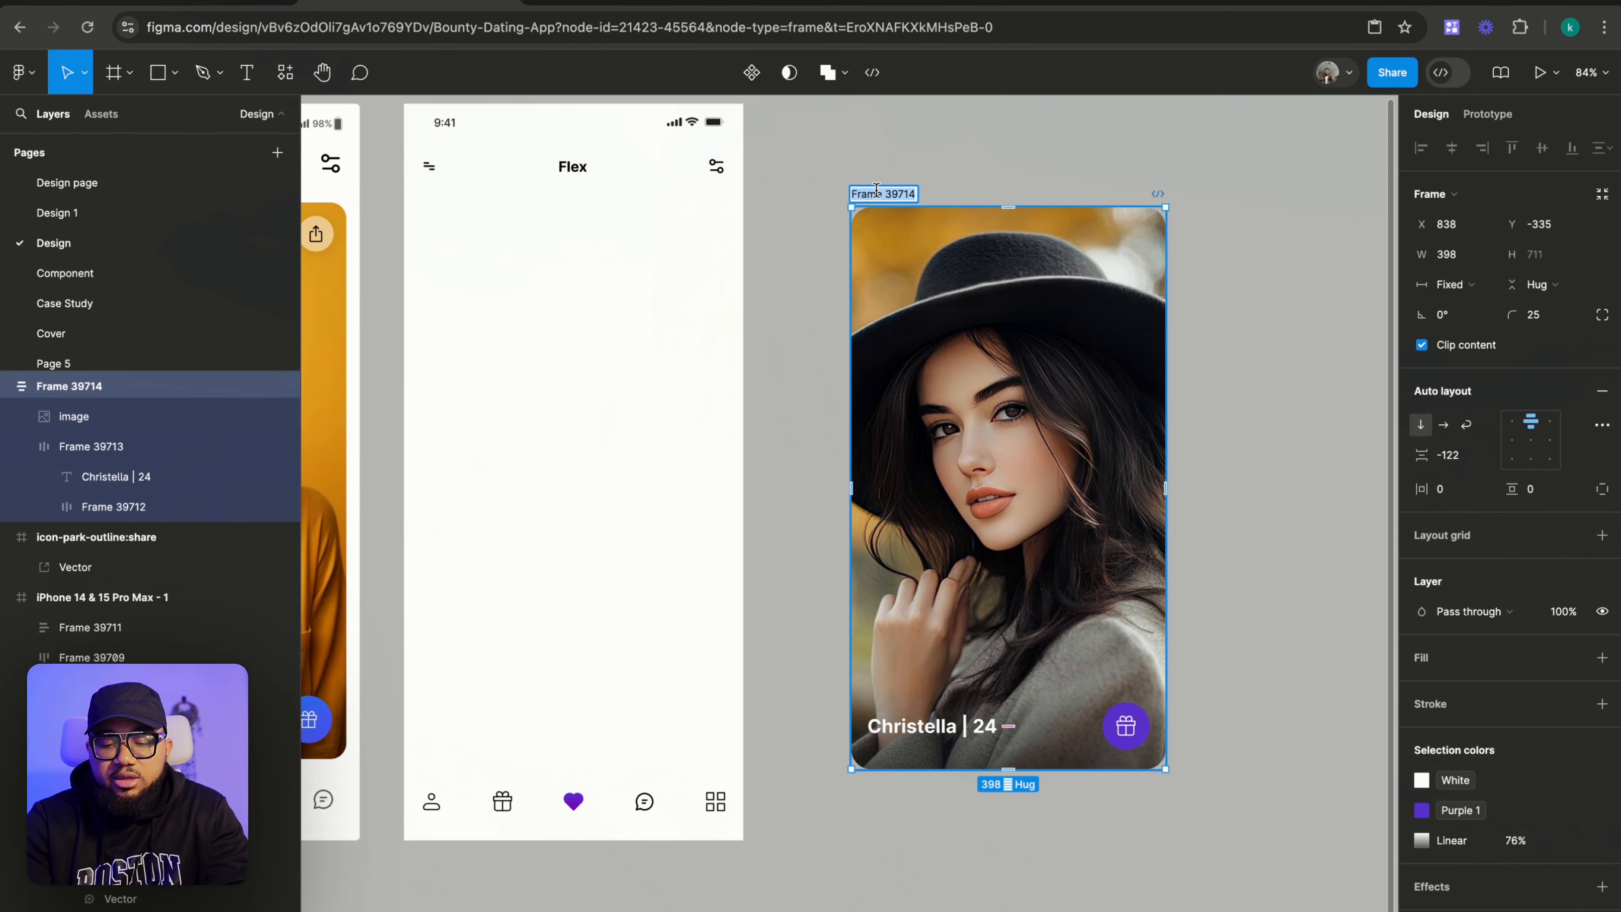
{"action": "type", "text": "S"}
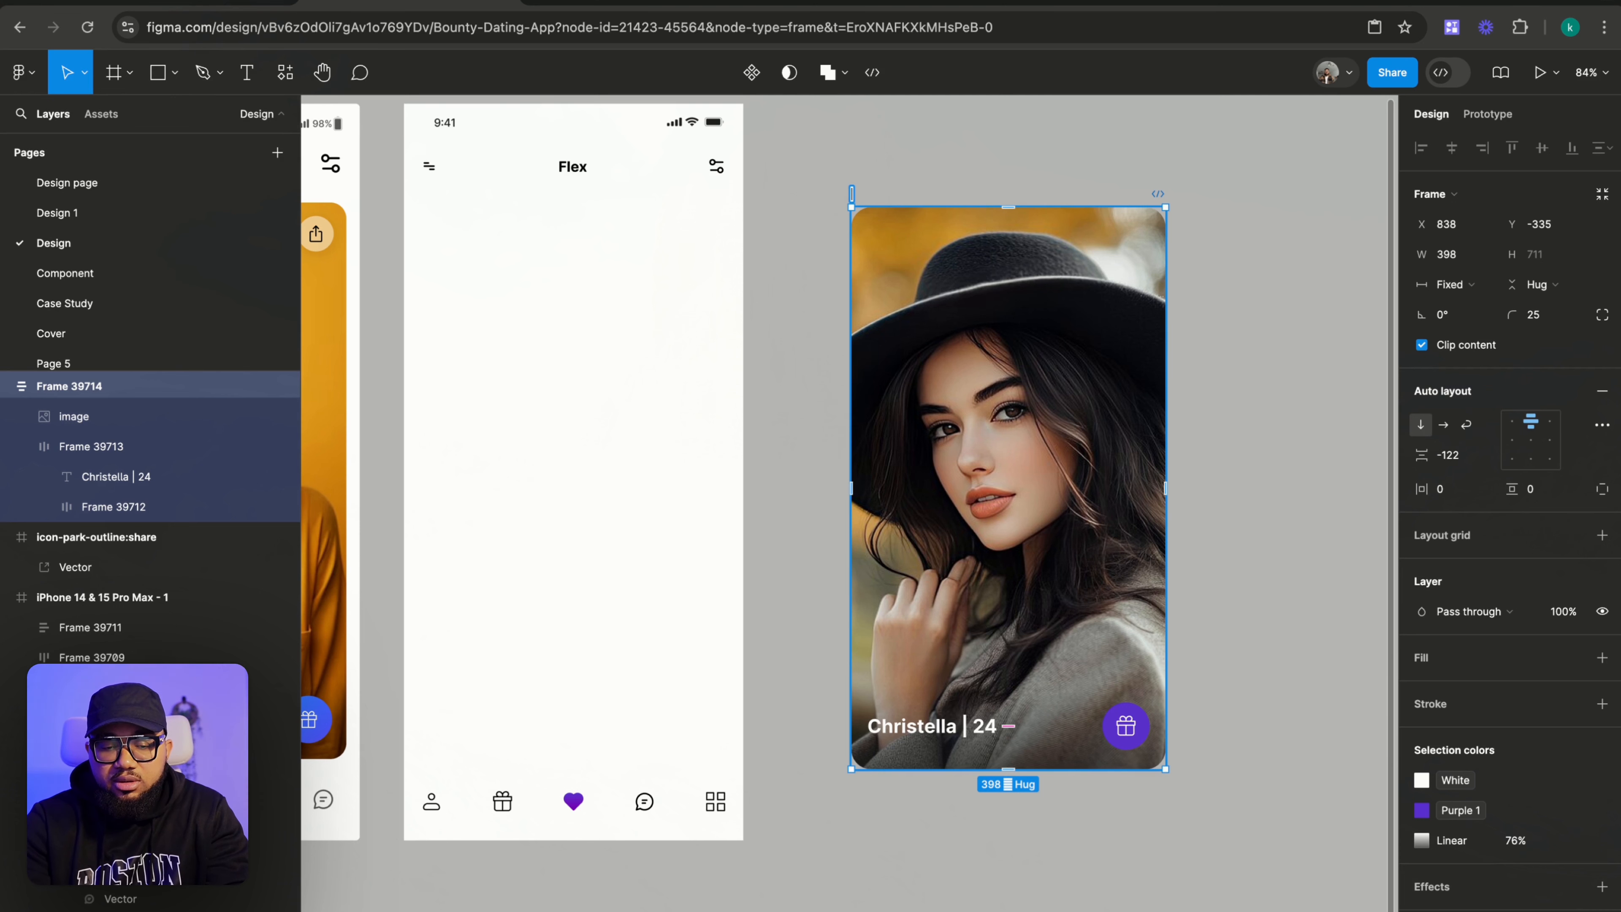
{"action": "type", "text": "c"}
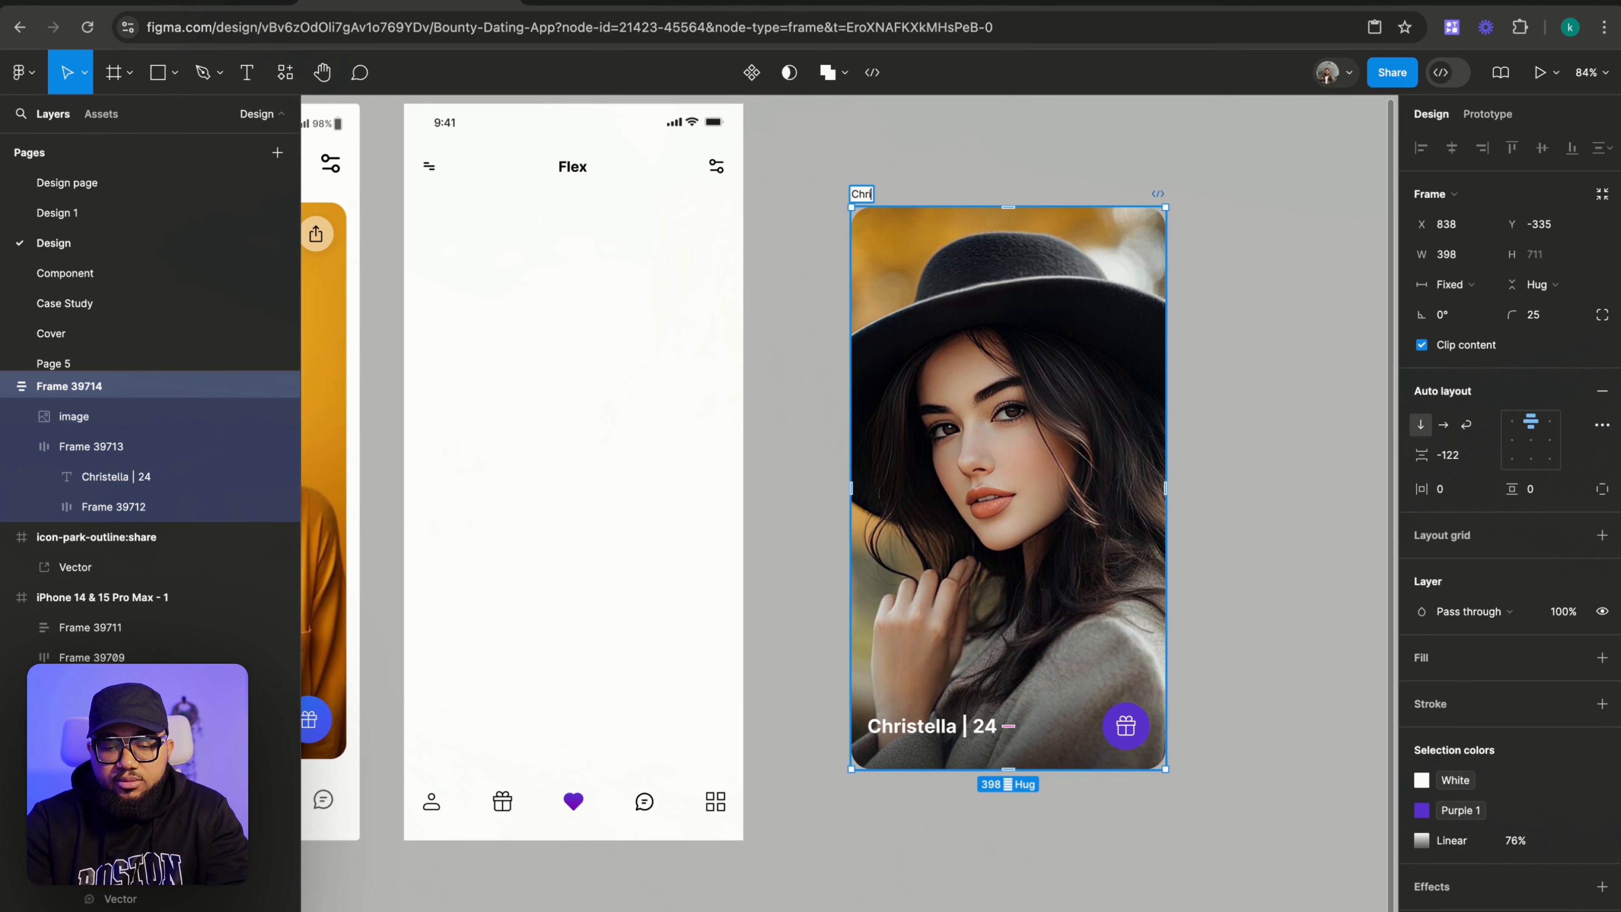
{"action": "type", "text": "hri"}
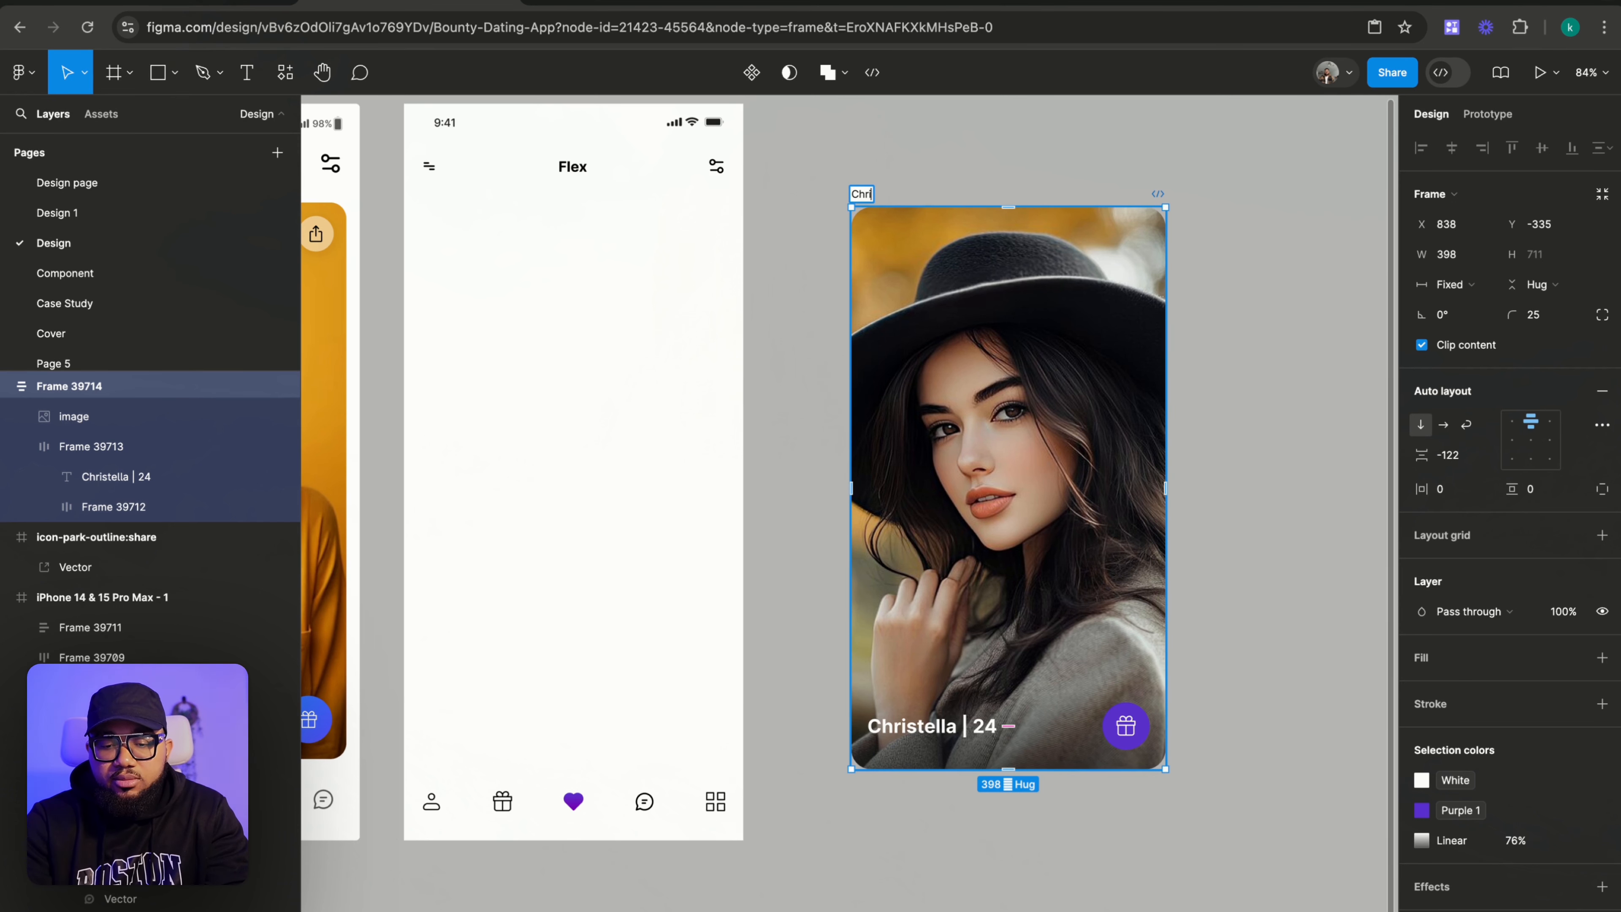
{"action": "type", "text": "stella"}
{"action": "key", "text": "Return"}
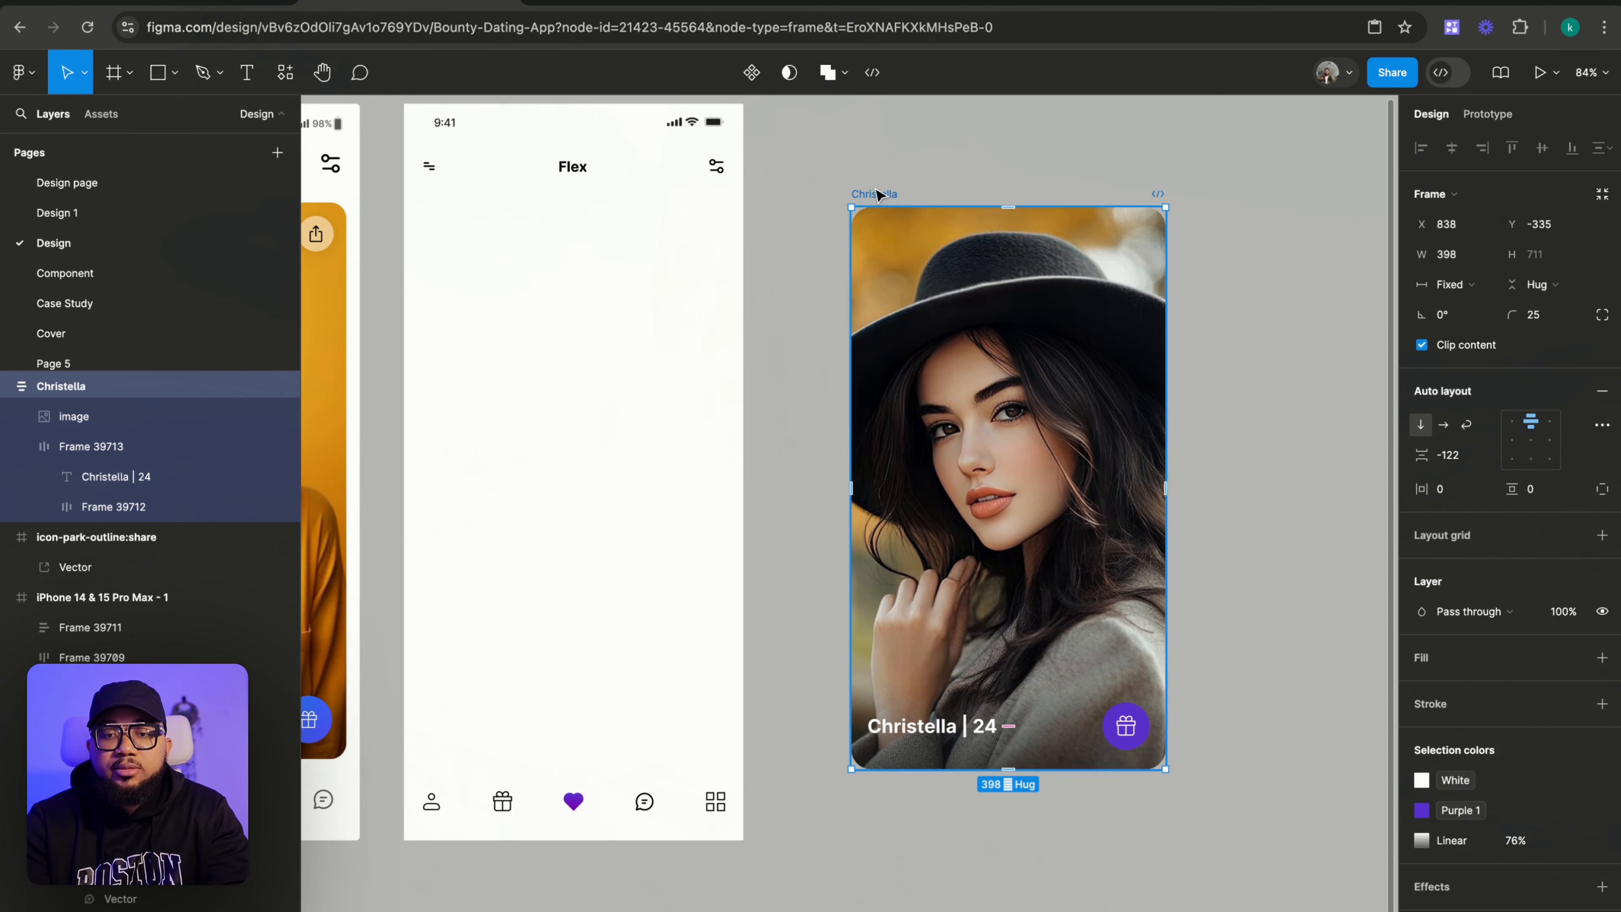
Move the profile card into the Flex phone screen, between the header and navigation bar, and centre it horizontally.
{"action": "left_click_drag", "start_coordinate": [878, 201], "coordinate": [438, 205]}
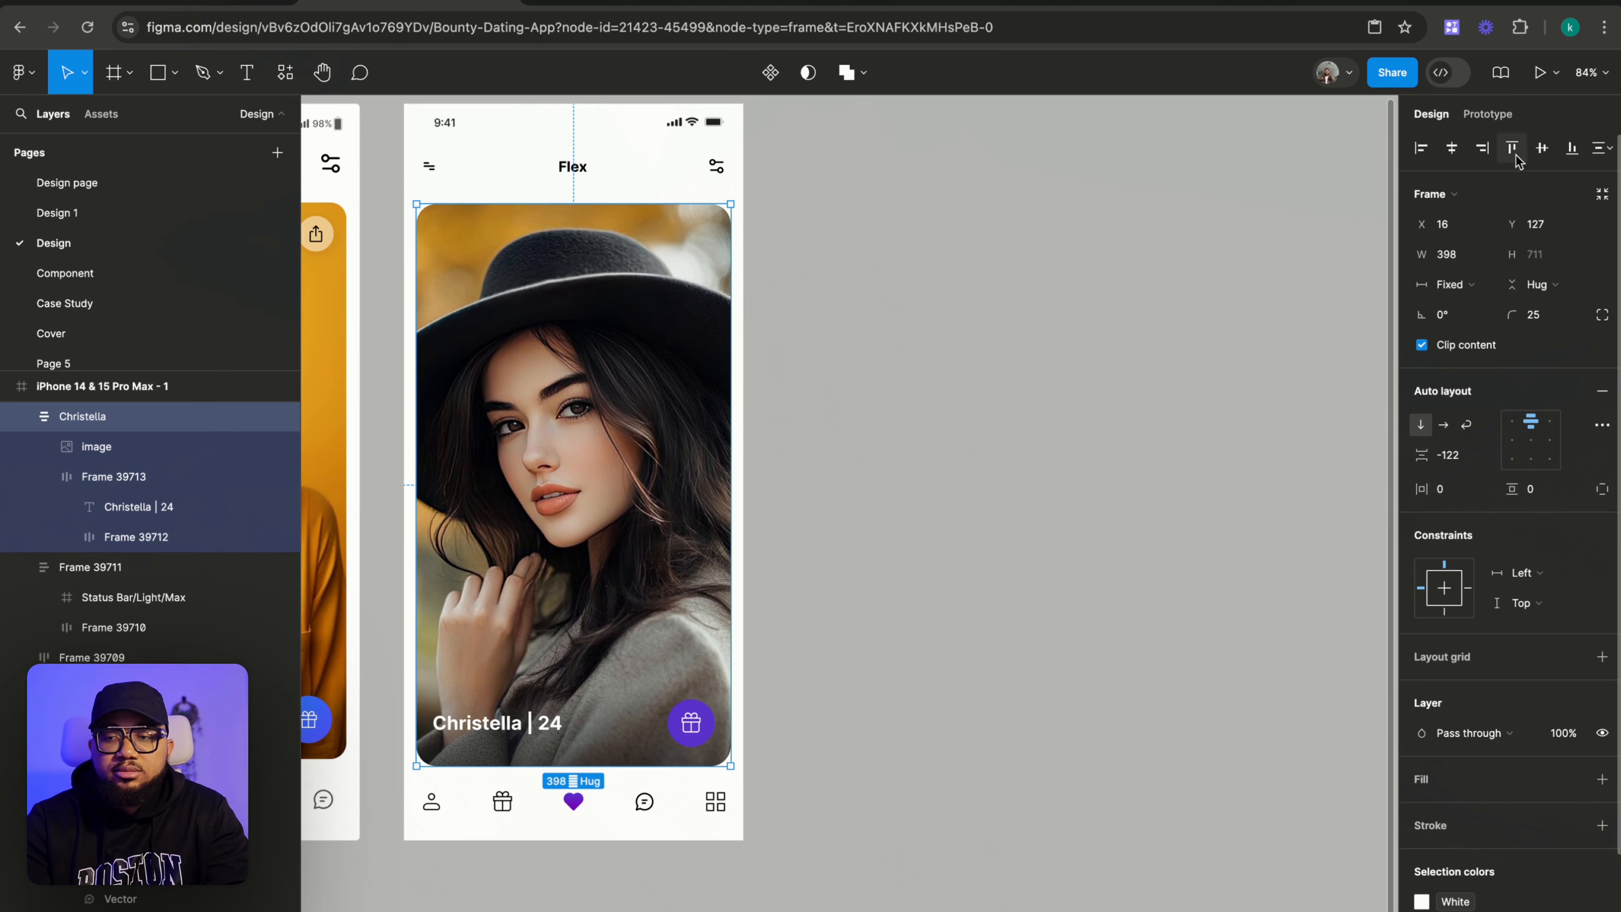
{"action": "left_click", "coordinate": [1452, 147]}
{"action": "left_click", "coordinate": [1074, 402]}
Examine the round share button on the Home screen men reference card and find the loose share icon on the canvas.
{"action": "scroll", "coordinate": [1034, 421], "scroll_direction": "left", "scroll_amount": 10}
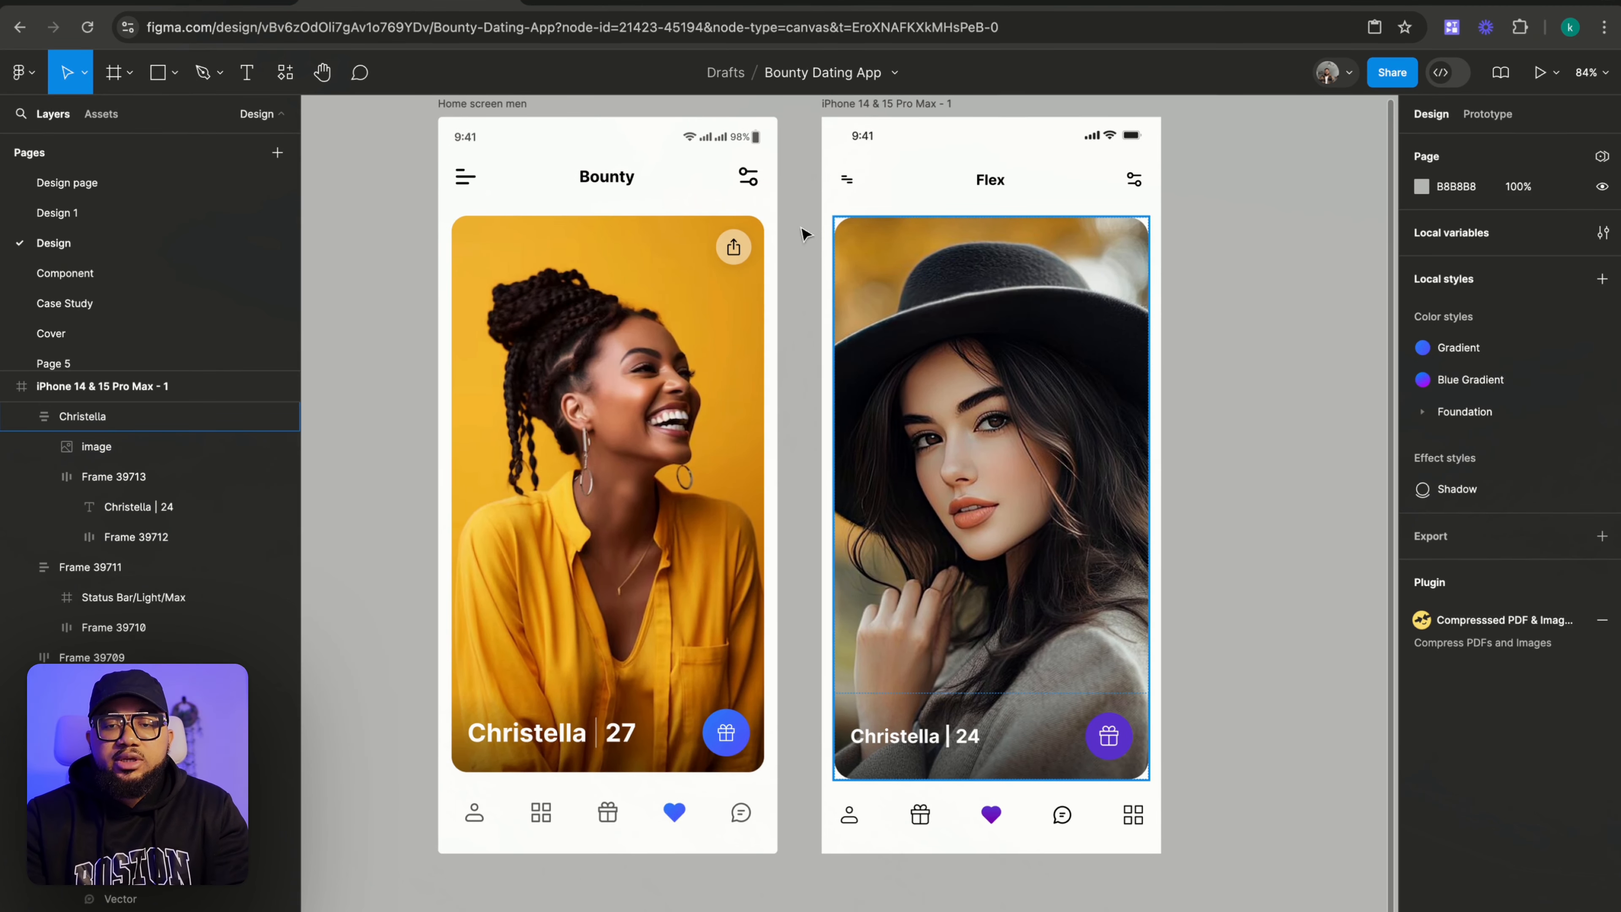
{"action": "double_click", "coordinate": [734, 256]}
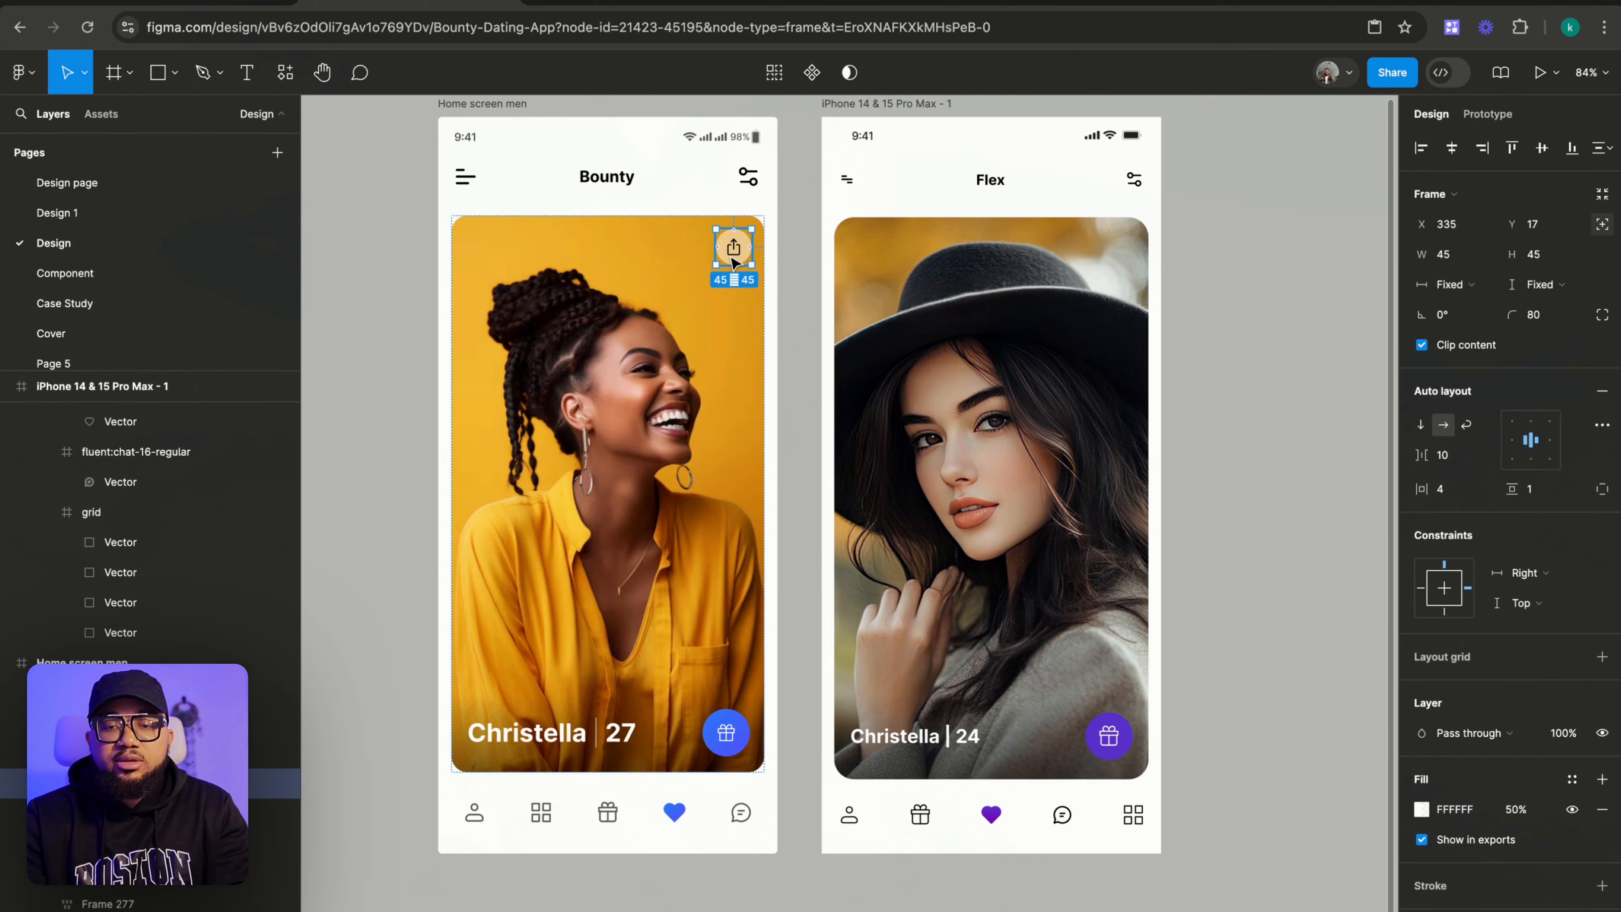
{"action": "scroll", "coordinate": [742, 245], "scroll_direction": "up", "scroll_amount": 5}
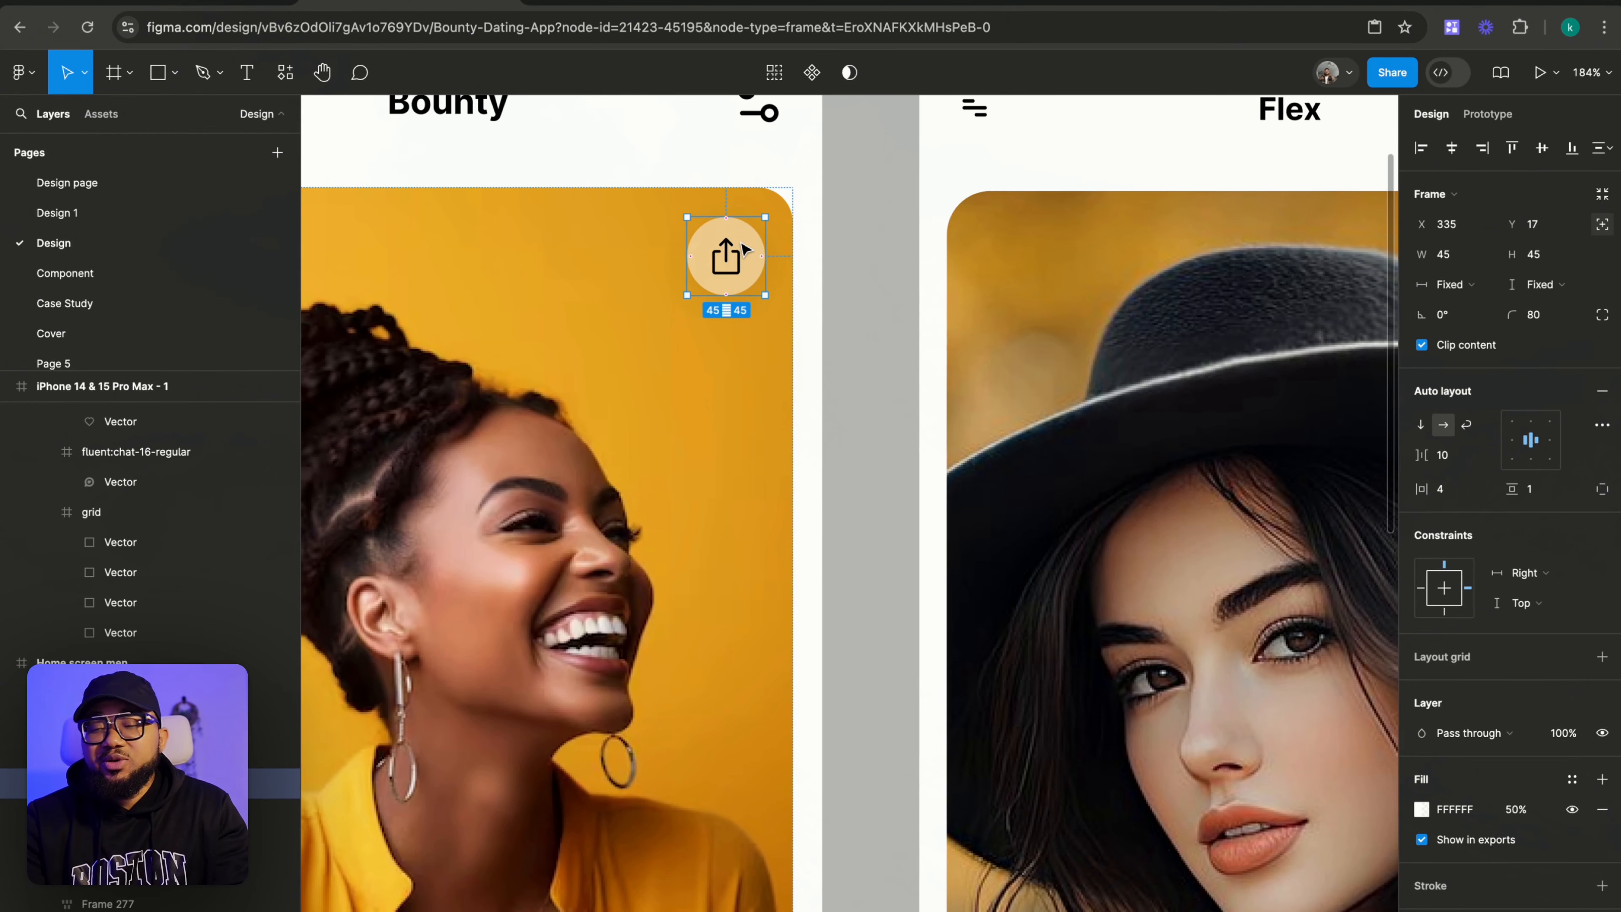
{"action": "scroll", "coordinate": [745, 249], "scroll_direction": "down", "scroll_amount": 5}
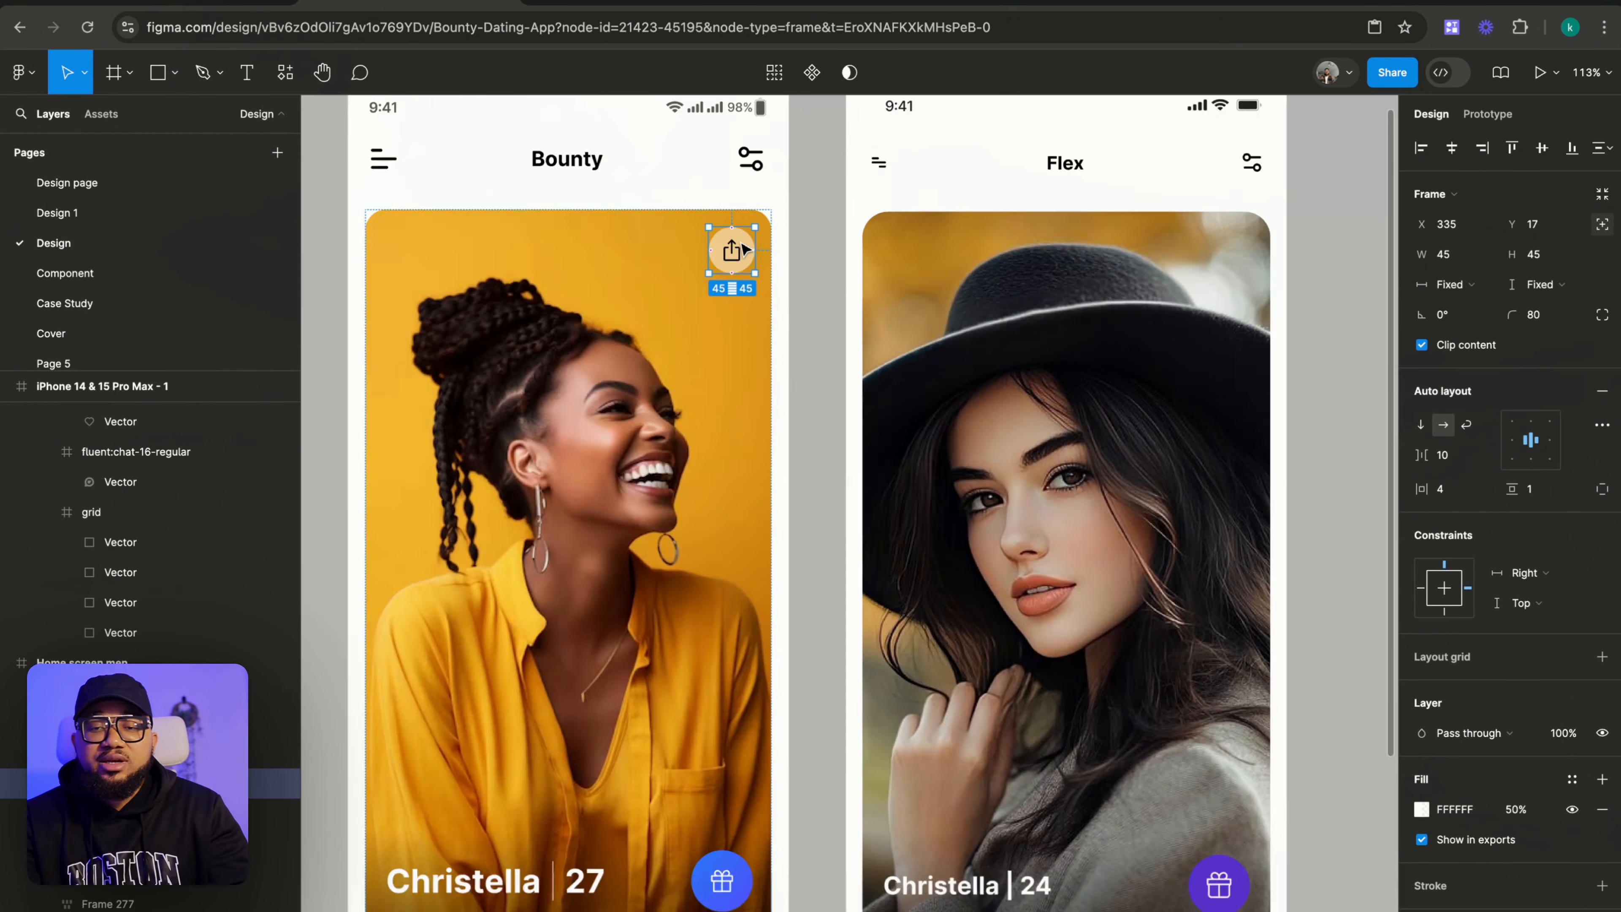
{"action": "scroll", "coordinate": [1002, 289], "scroll_direction": "right", "scroll_amount": 3}
{"action": "scroll", "coordinate": [1007, 419], "scroll_direction": "down", "scroll_amount": 5}
{"action": "scroll", "coordinate": [1007, 418], "scroll_direction": "down", "scroll_amount": 3}
{"action": "scroll", "coordinate": [1007, 419], "scroll_direction": "right", "scroll_amount": 2}
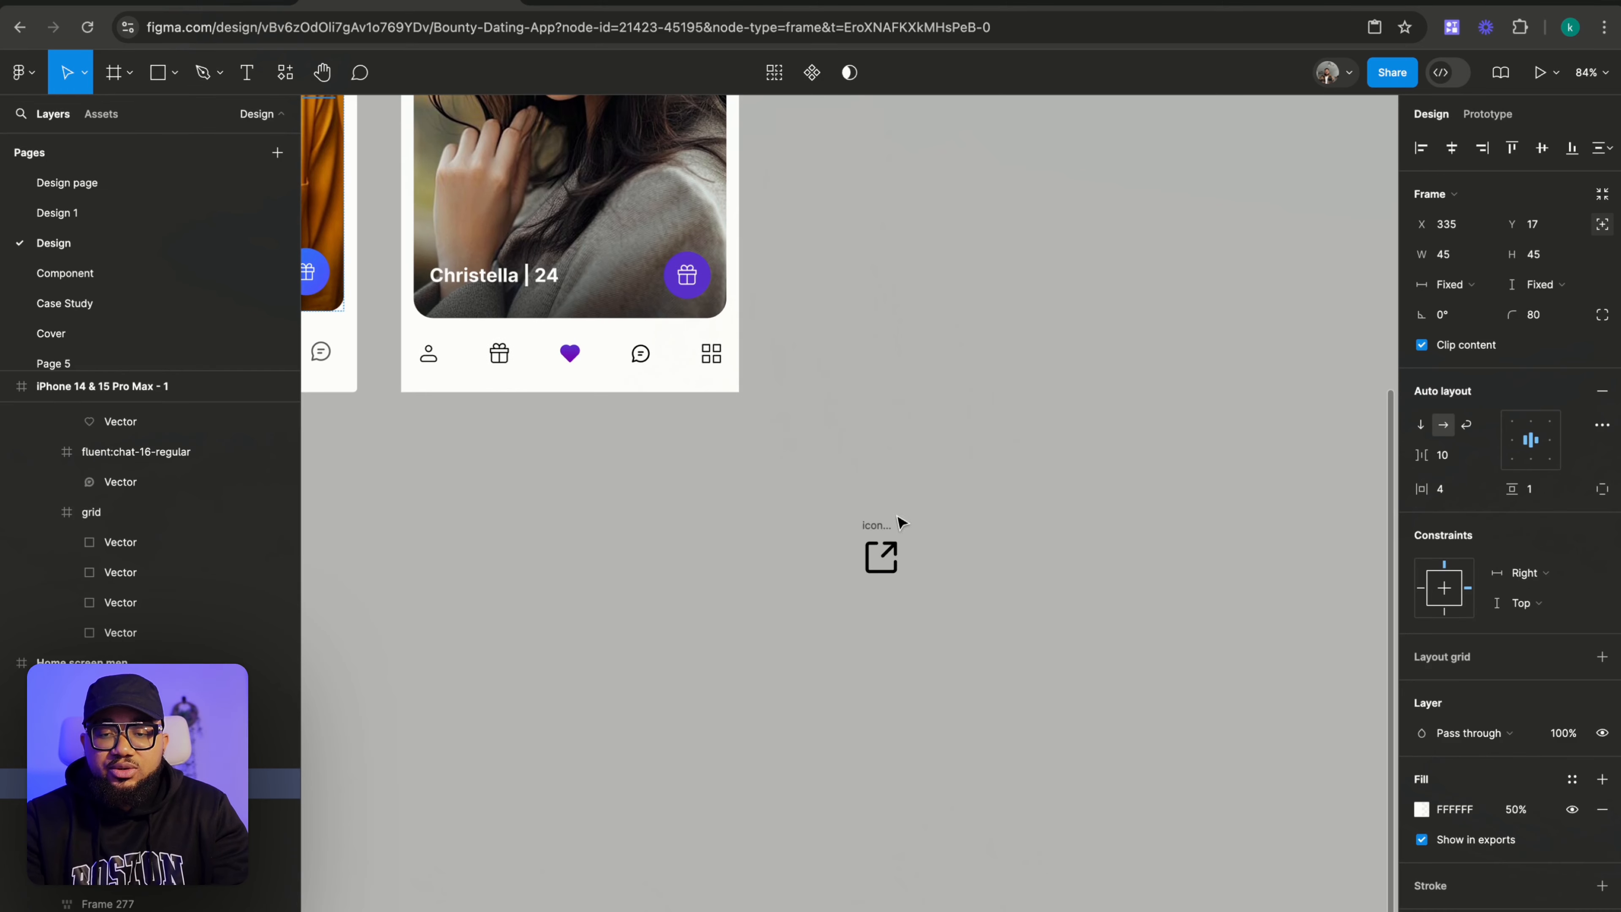
Scale the loose share icon proportionally to 24 by 24.
{"action": "left_click", "coordinate": [886, 538]}
{"action": "scroll", "coordinate": [887, 533], "scroll_direction": "up", "scroll_amount": 5}
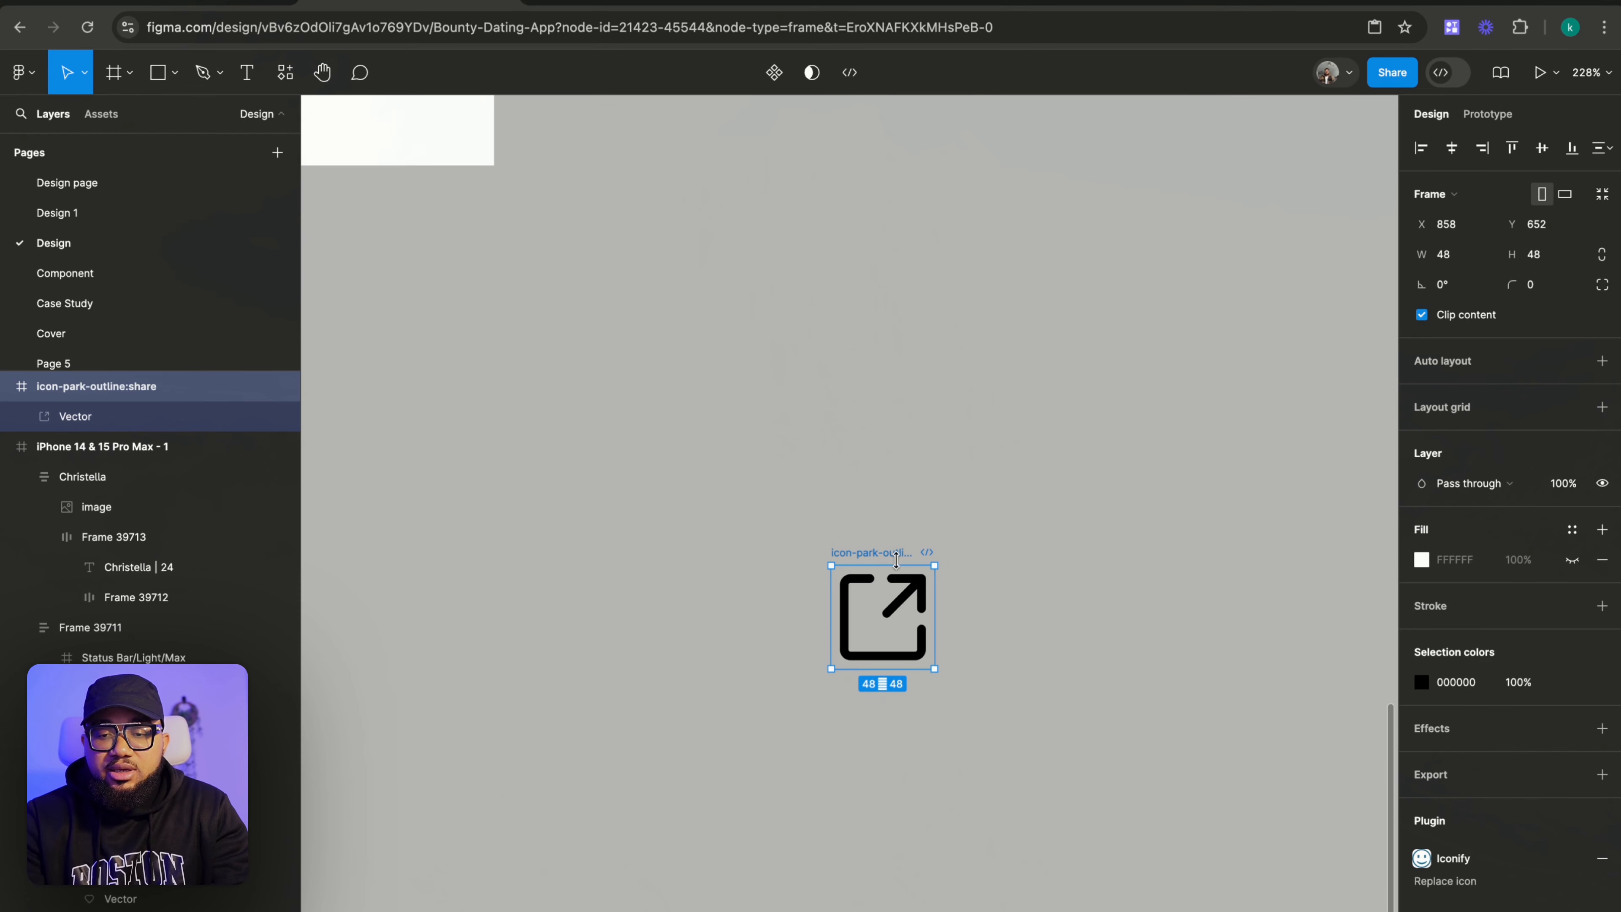
{"action": "key", "text": "k"}
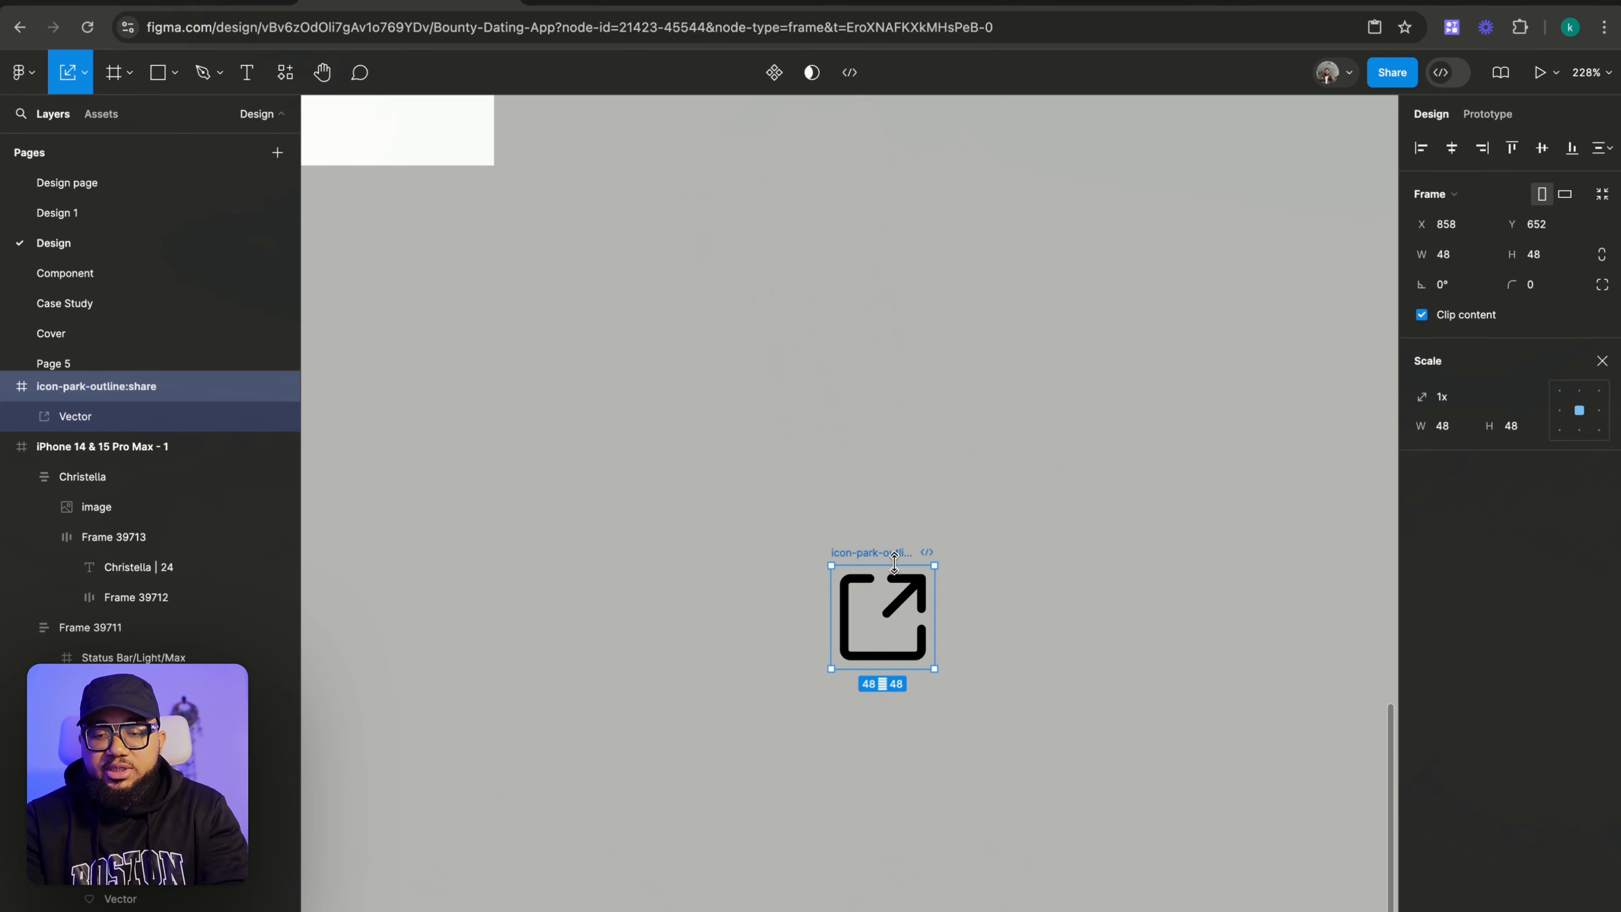
{"action": "left_click_drag", "start_coordinate": [895, 575], "coordinate": [893, 615]}
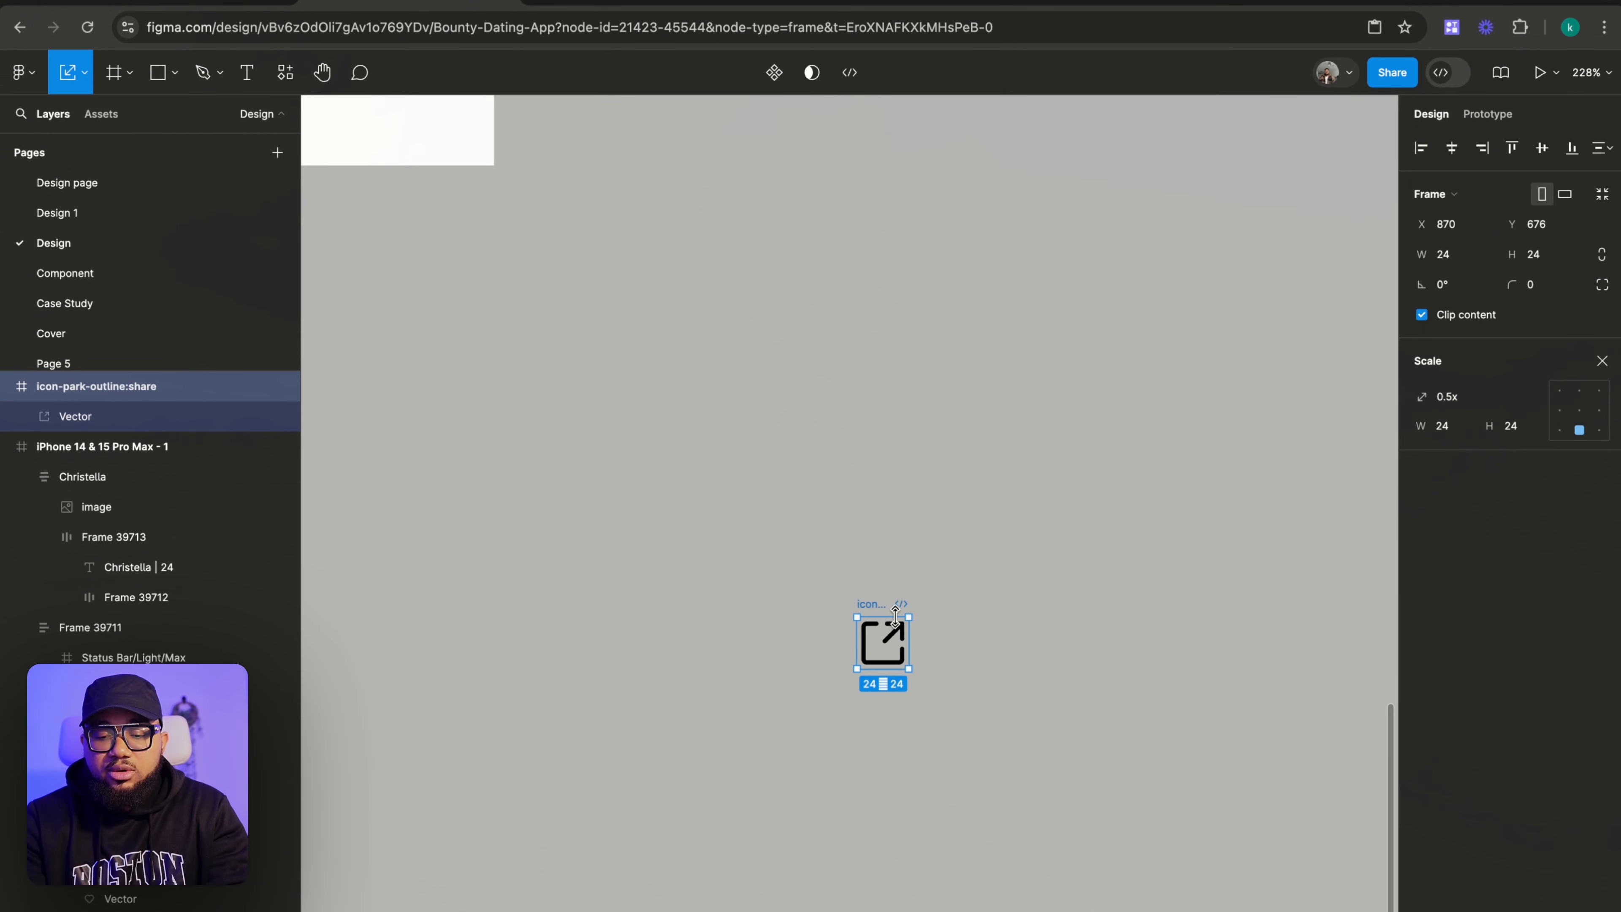
{"action": "key", "text": "v"}
Wrap the share icon in a new frame and add auto layout to it.
{"action": "left_click", "coordinate": [930, 558]}
{"action": "left_click", "coordinate": [881, 611]}
{"action": "scroll", "coordinate": [878, 606], "scroll_direction": "up", "scroll_amount": 1}
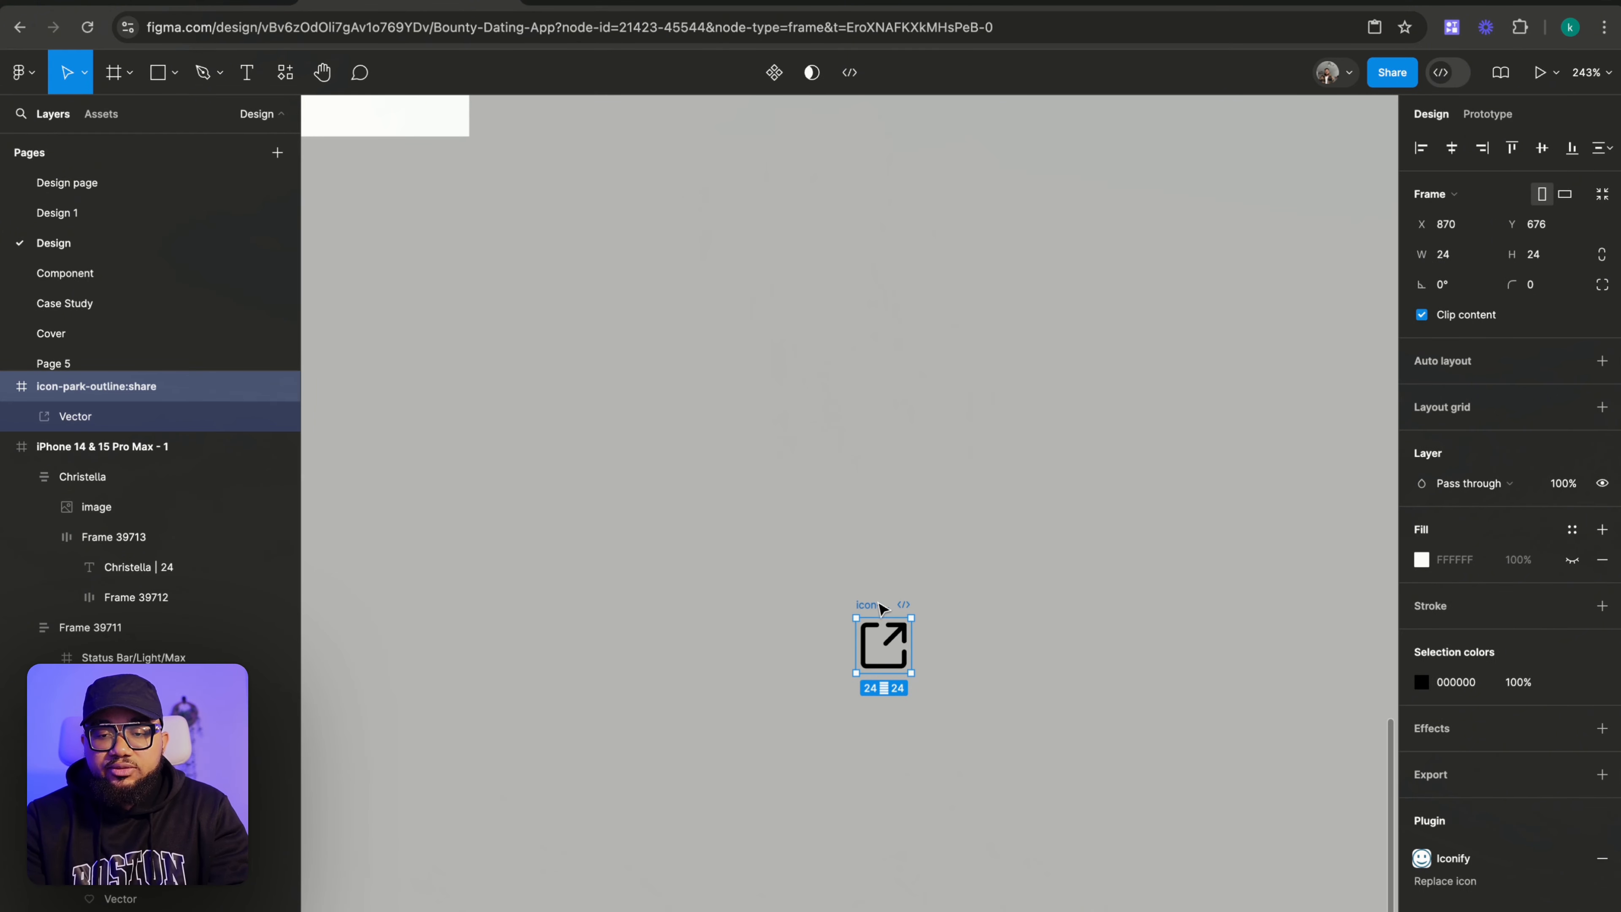
{"action": "right_click", "coordinate": [881, 610]}
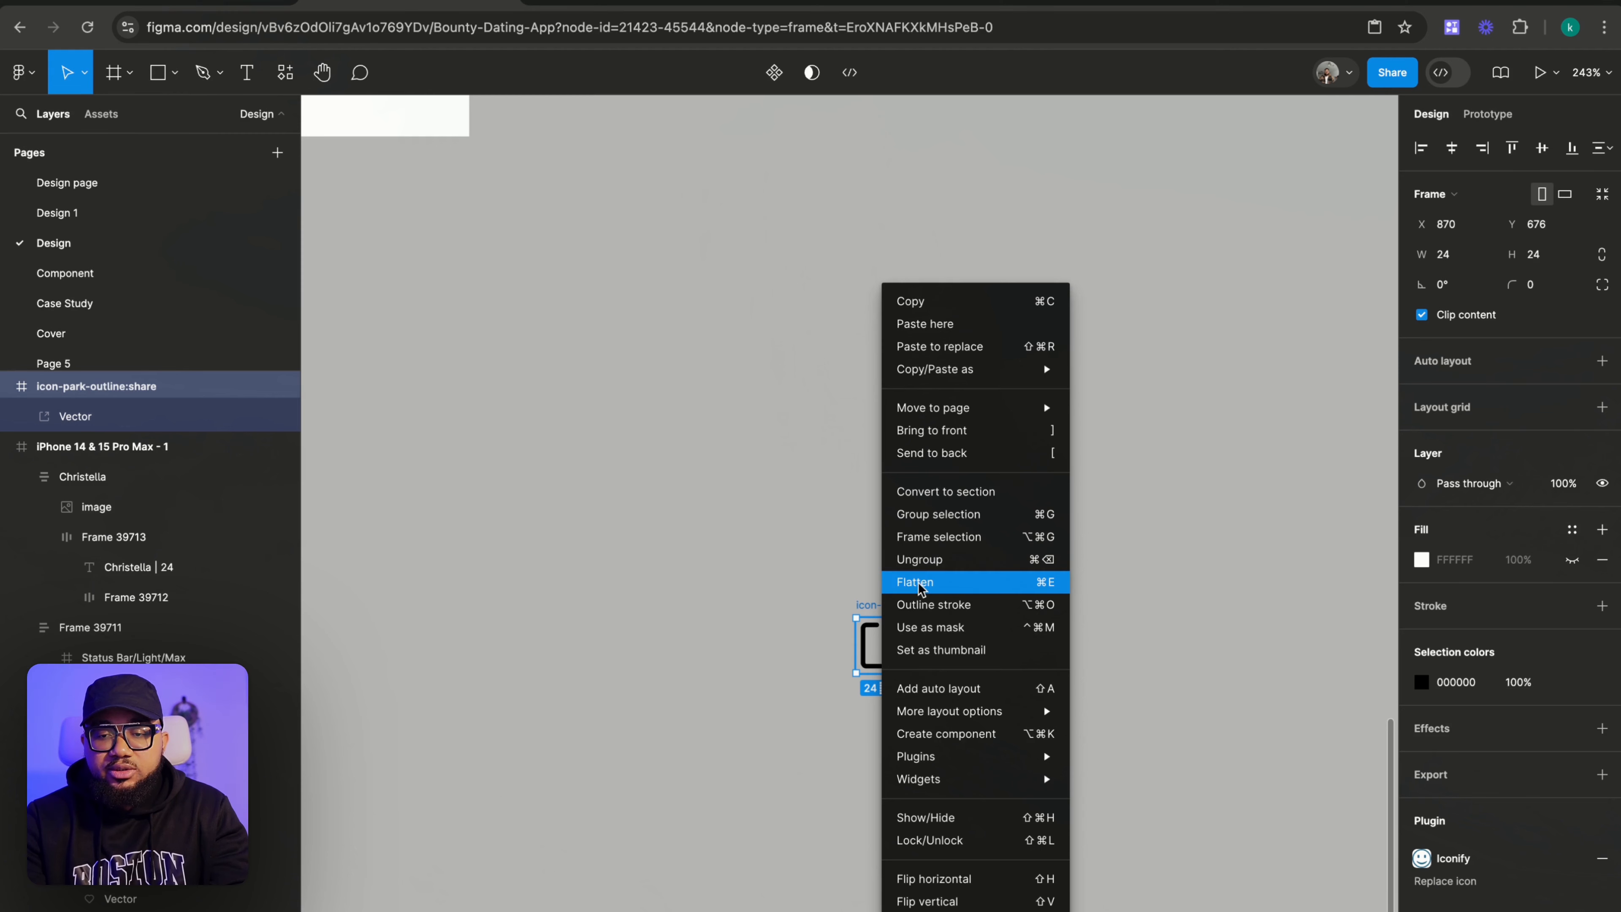
{"action": "left_click", "coordinate": [925, 538]}
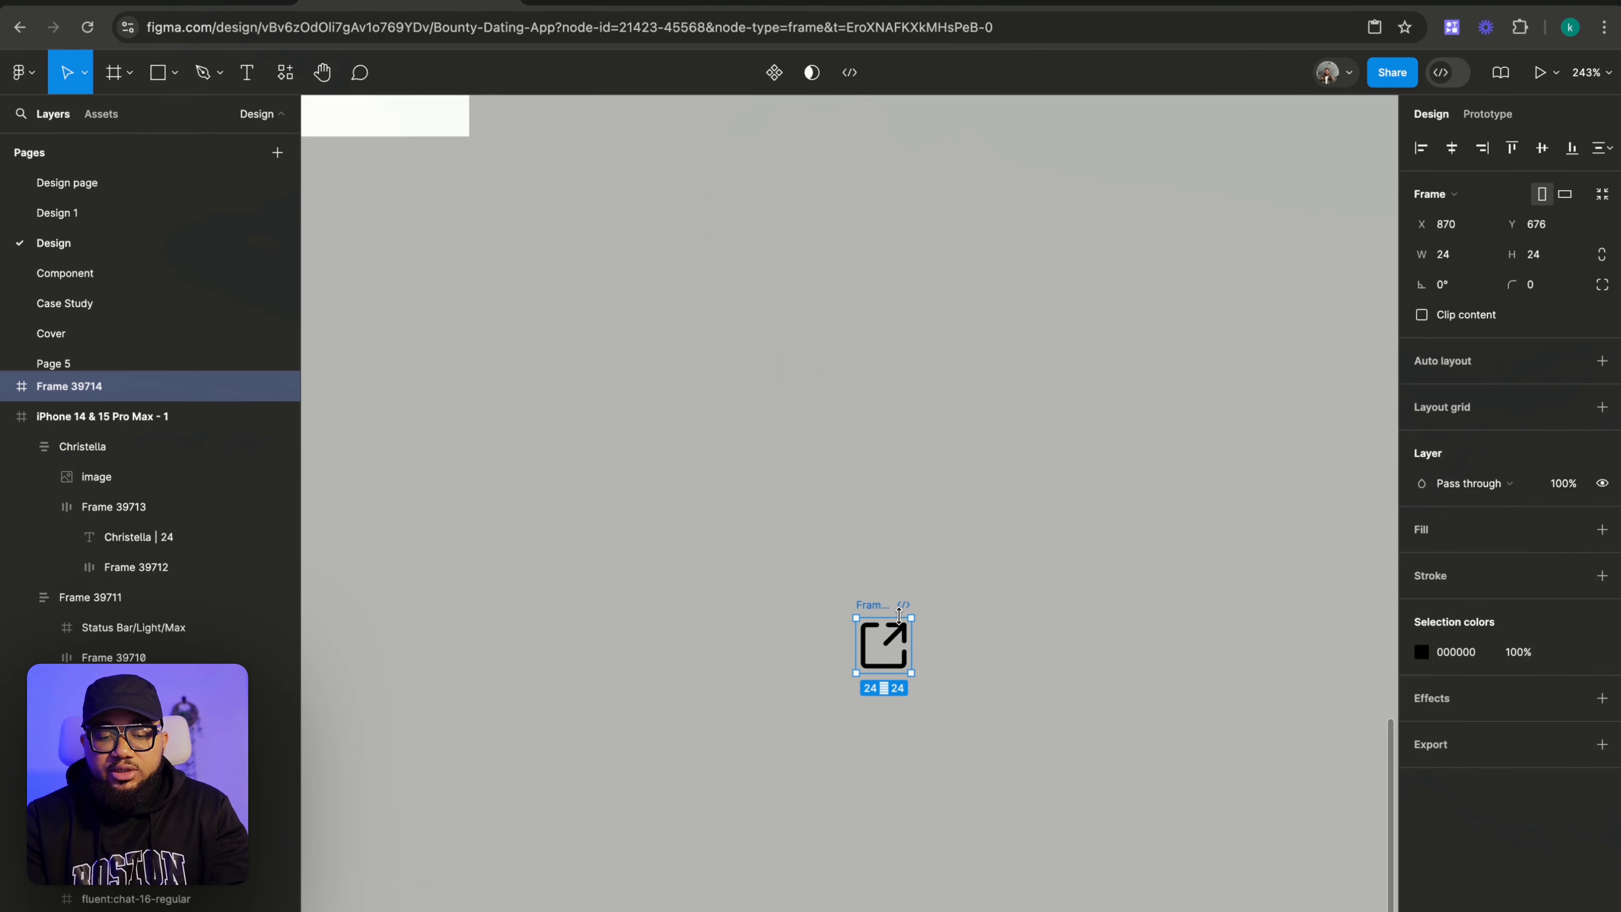
{"action": "key", "text": "shift+a"}
Set the share icon frame's vertical and horizontal padding to 7.
{"action": "left_click", "coordinate": [1545, 498]}
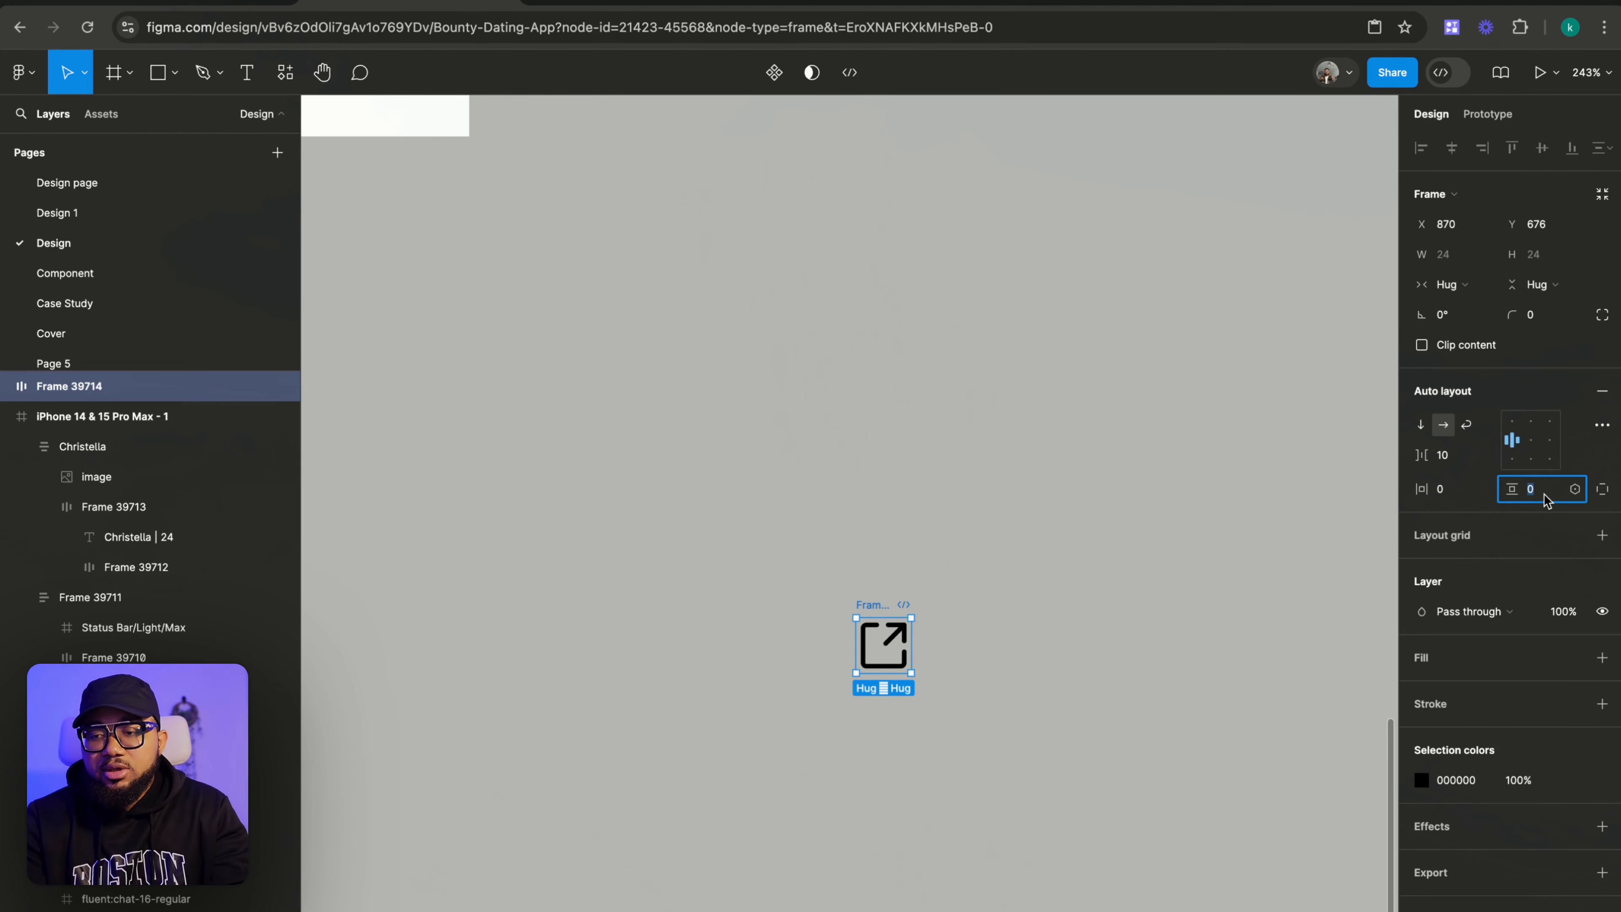
{"action": "type", "text": "7"}
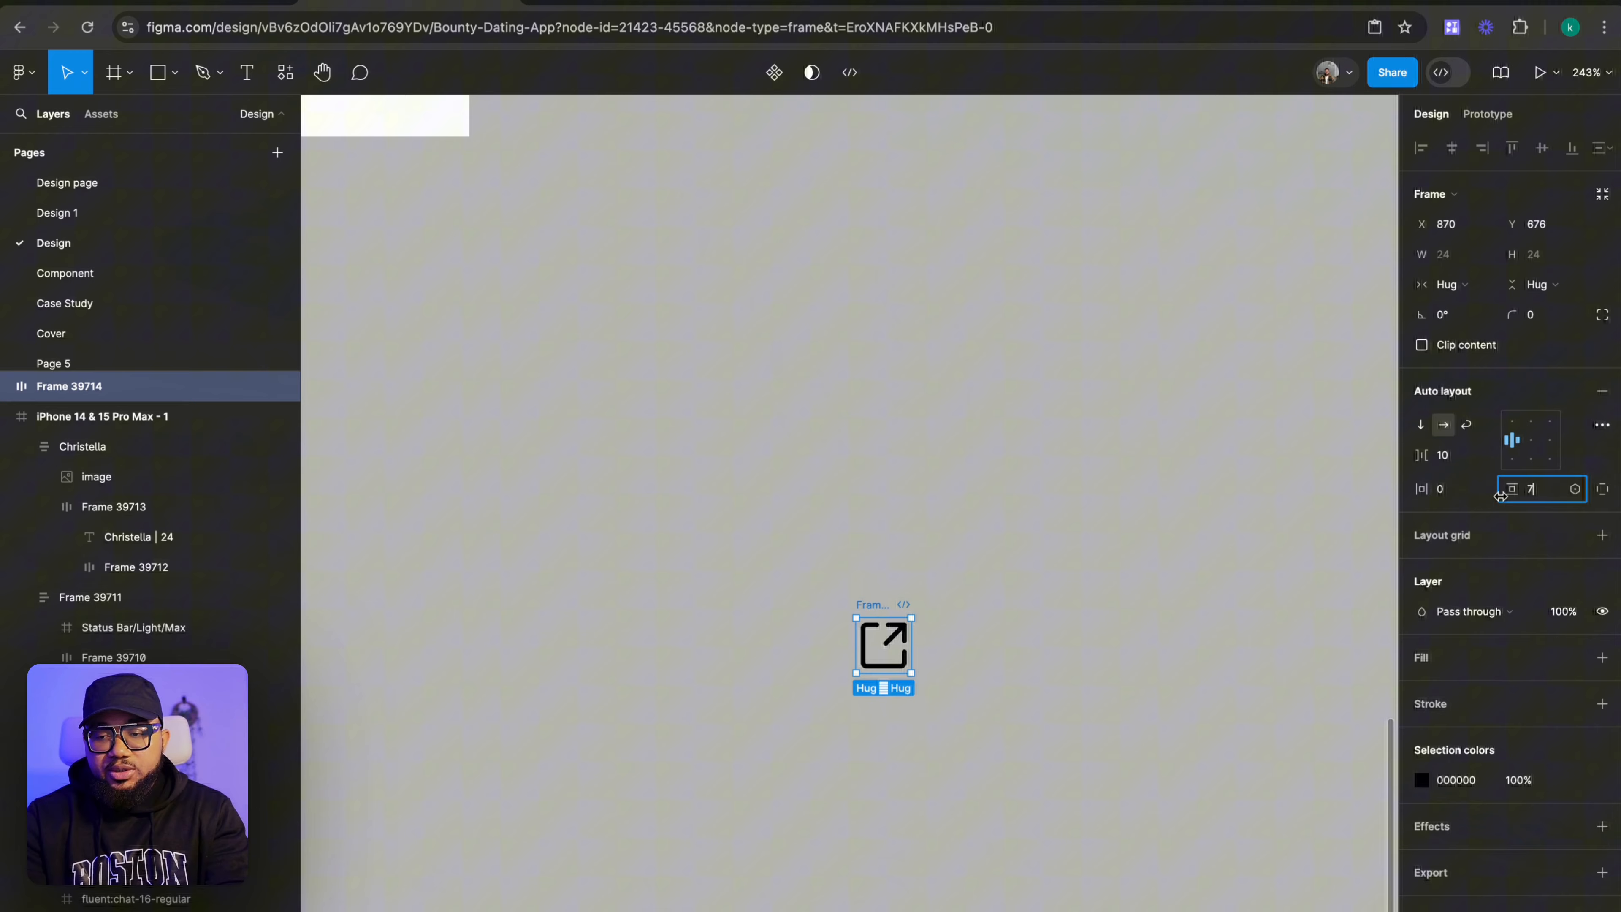
{"action": "left_click", "coordinate": [1444, 491]}
{"action": "key", "text": "Return"}
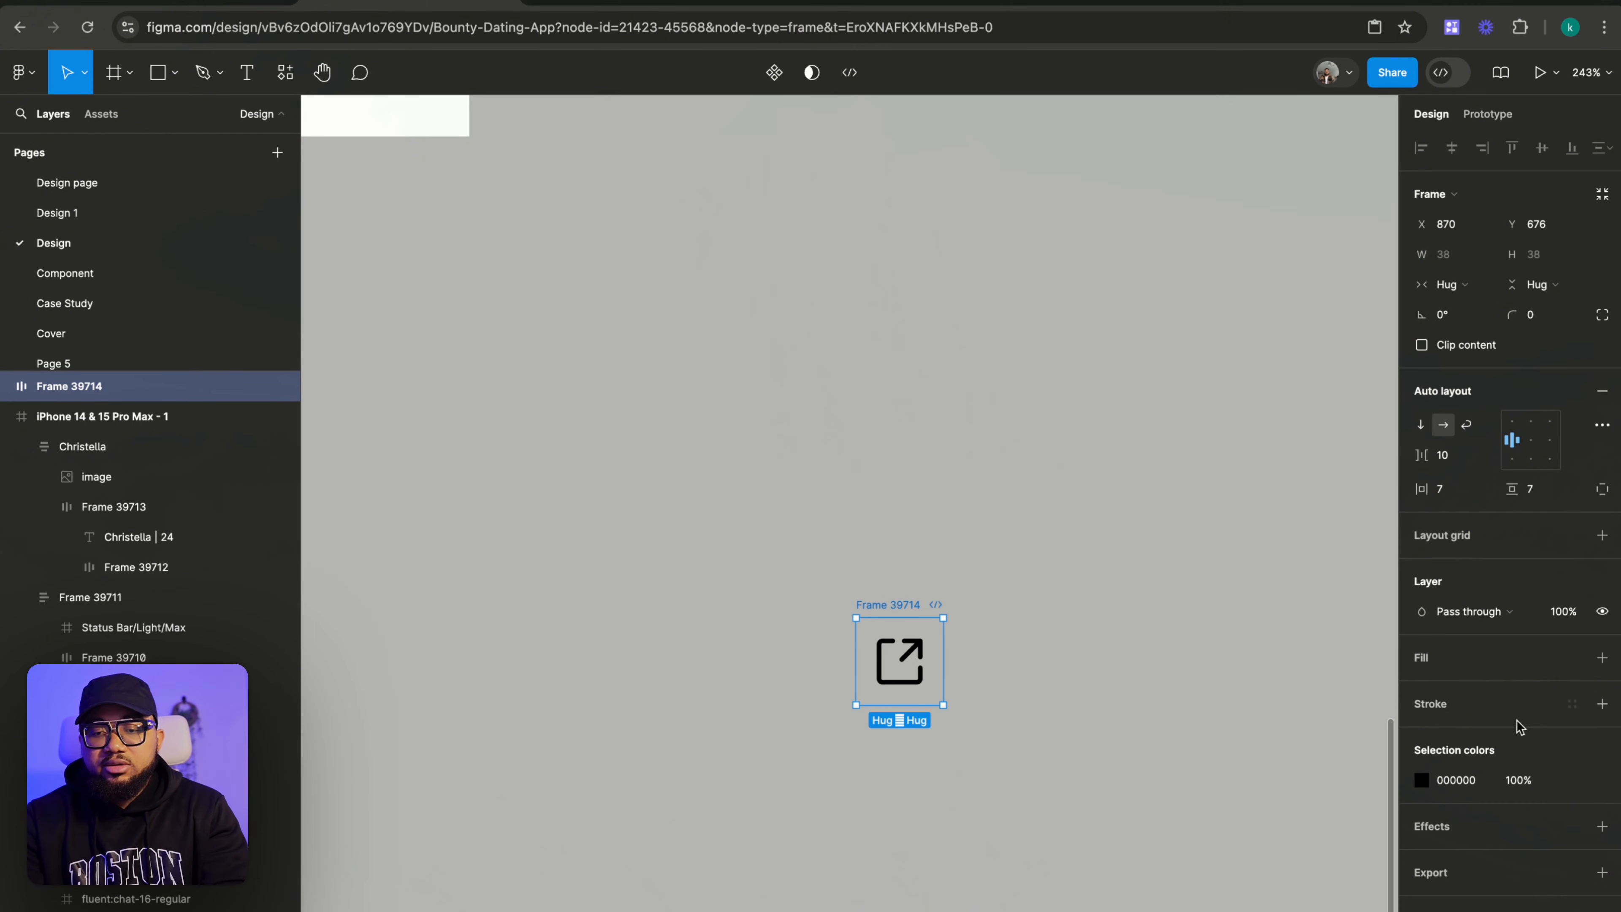
Add a solid FFFFFF fill at 100% to the share icon's frame.
{"action": "left_click", "coordinate": [1524, 663]}
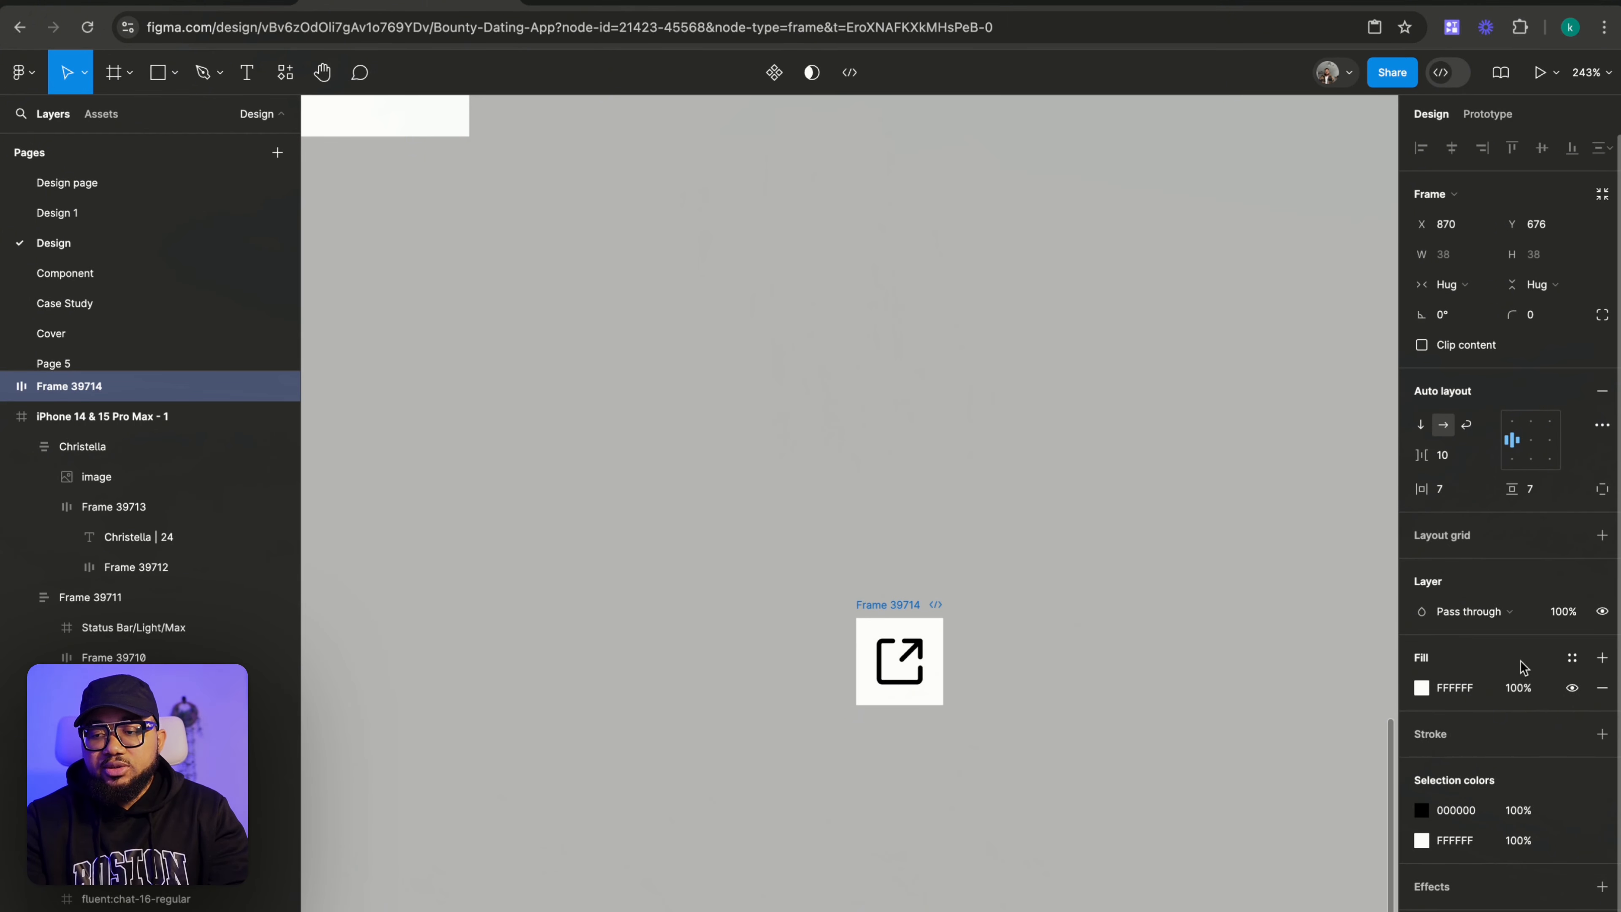
{"action": "left_click", "coordinate": [1421, 688]}
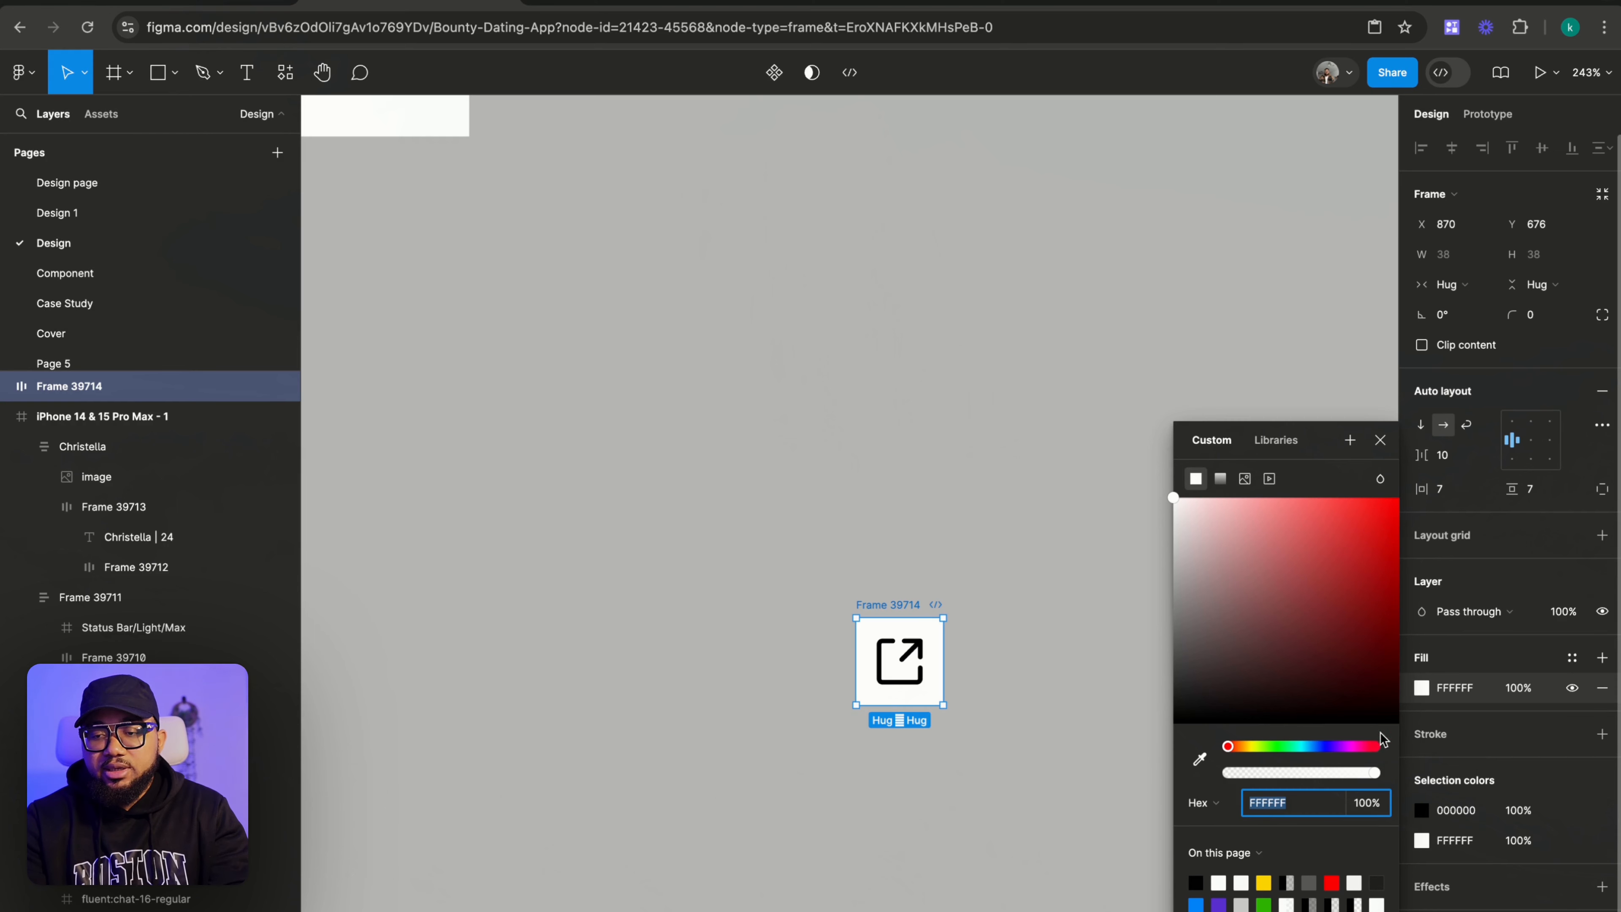
{"action": "left_click_drag", "start_coordinate": [1374, 773], "coordinate": [1429, 775]}
{"action": "left_click", "coordinate": [1380, 439]}
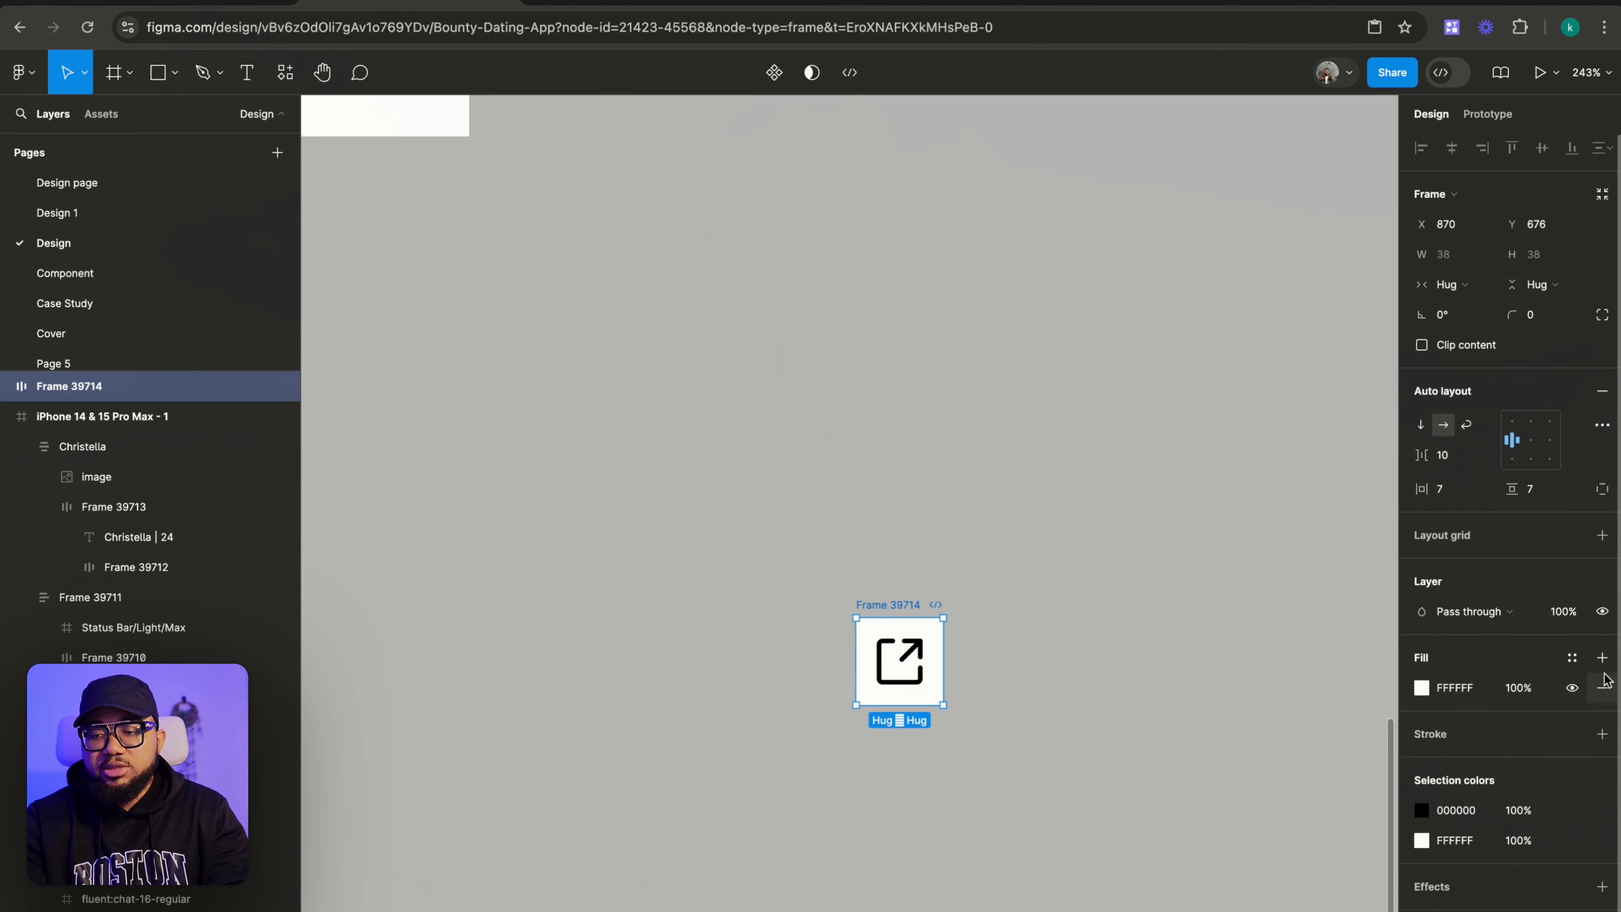
Apply the Semi Opcity variable from the local colors to the frame's fill and White to the share icon.
{"action": "left_click", "coordinate": [1572, 658]}
{"action": "scroll", "coordinate": [1277, 798], "scroll_direction": "down", "scroll_amount": 15}
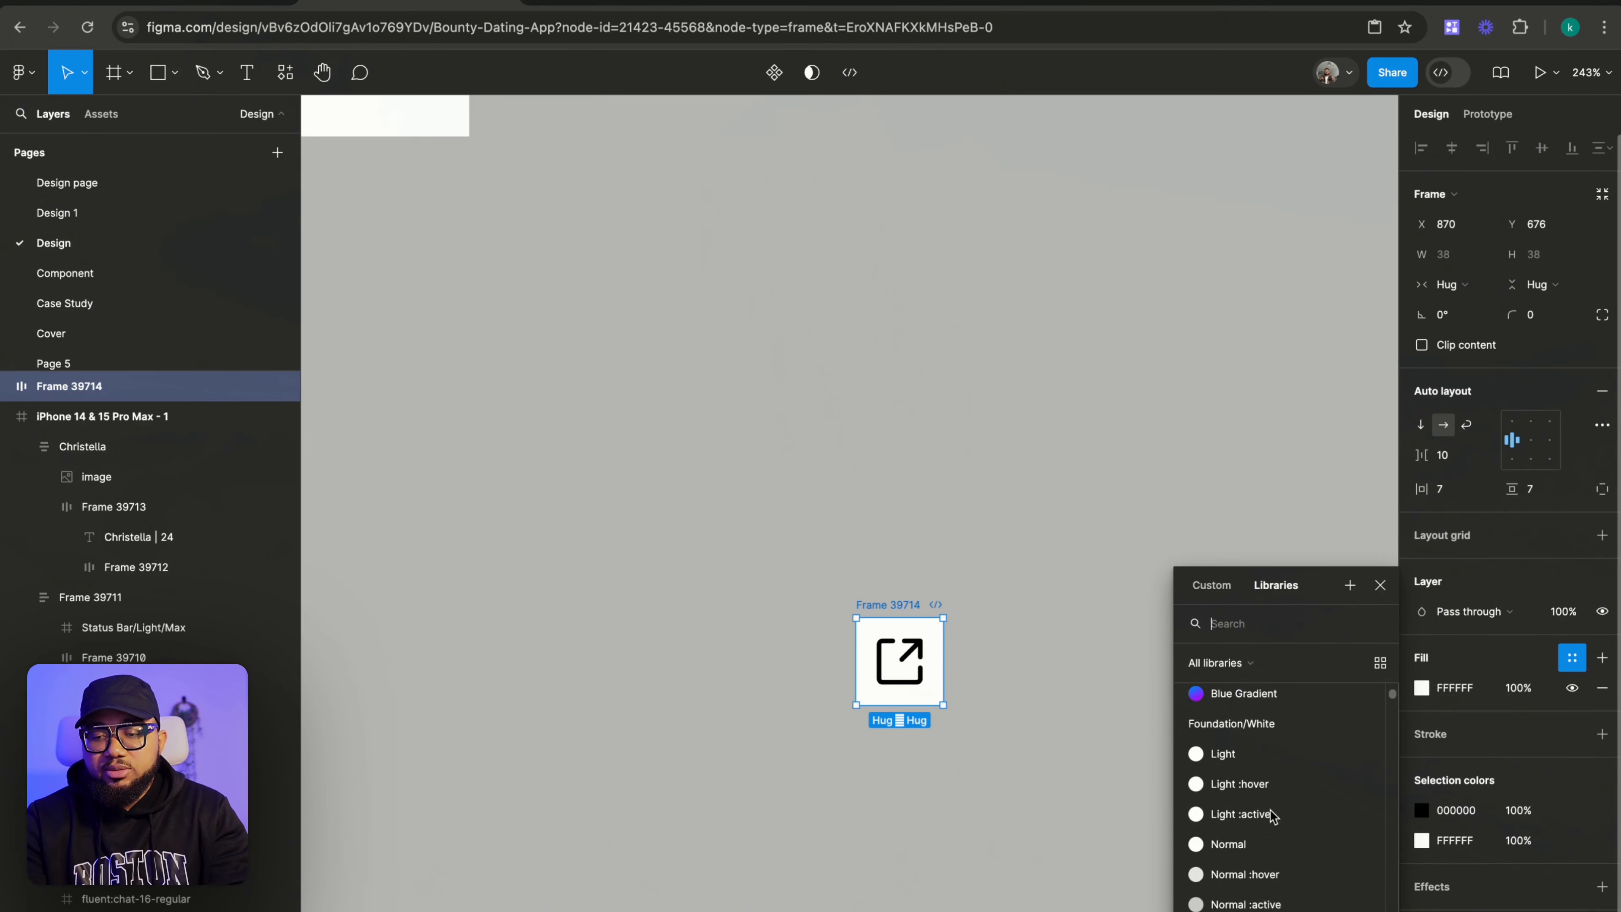
{"action": "scroll", "coordinate": [1273, 817], "scroll_direction": "up", "scroll_amount": 10}
{"action": "scroll", "coordinate": [1273, 817], "scroll_direction": "up", "scroll_amount": 3}
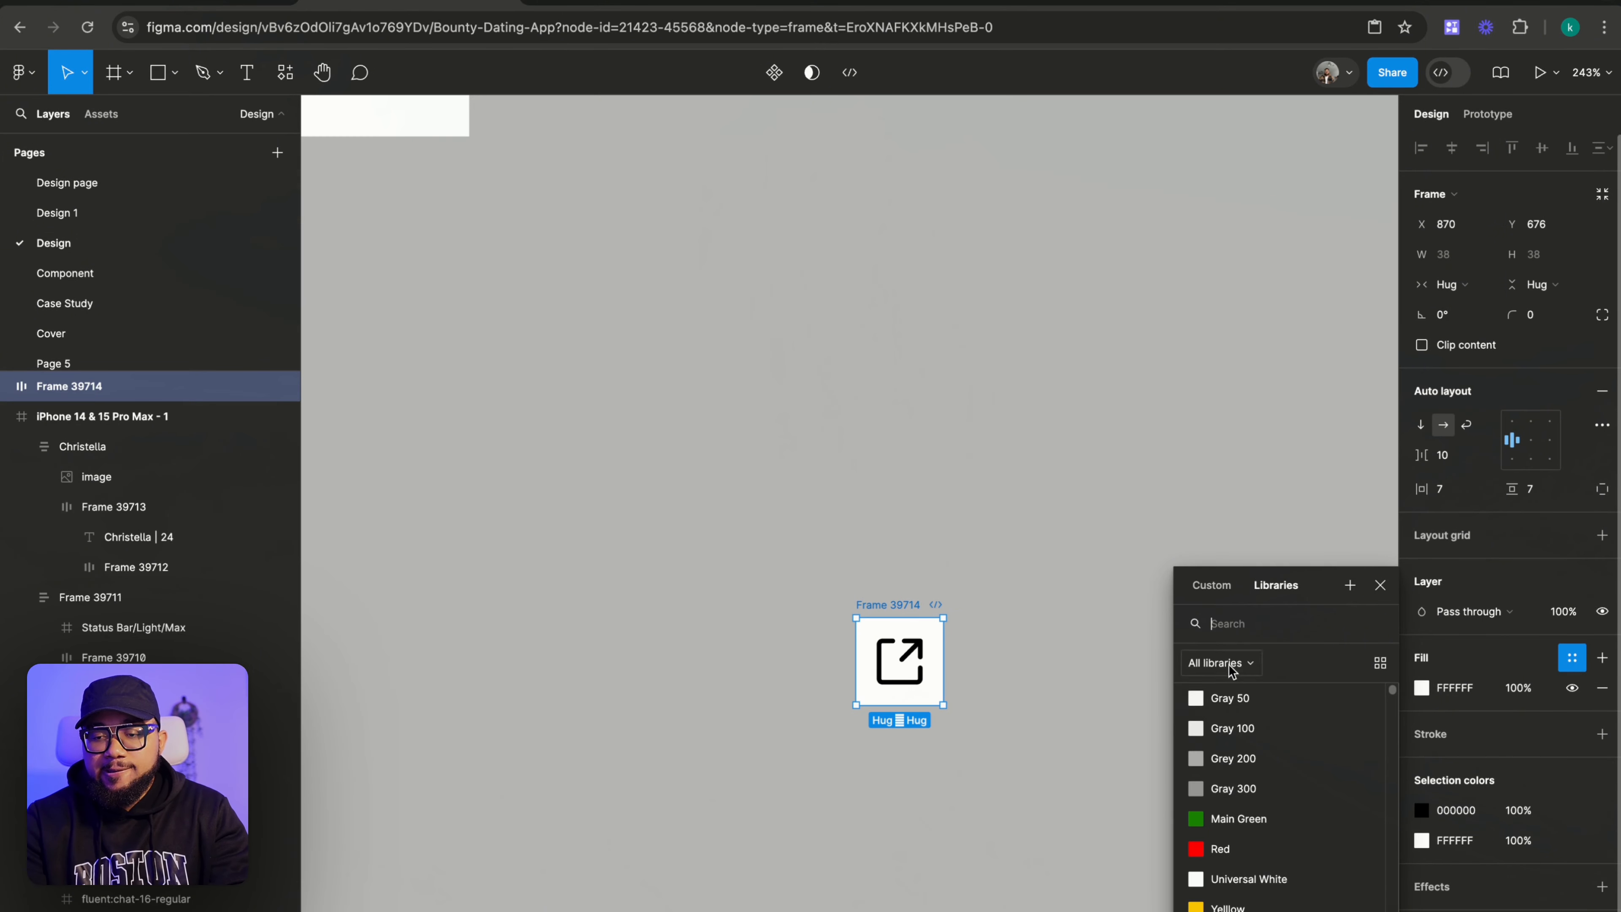
{"action": "left_click", "coordinate": [1235, 664]}
{"action": "left_click", "coordinate": [1236, 703]}
{"action": "scroll", "coordinate": [1248, 855], "scroll_direction": "down", "scroll_amount": 5}
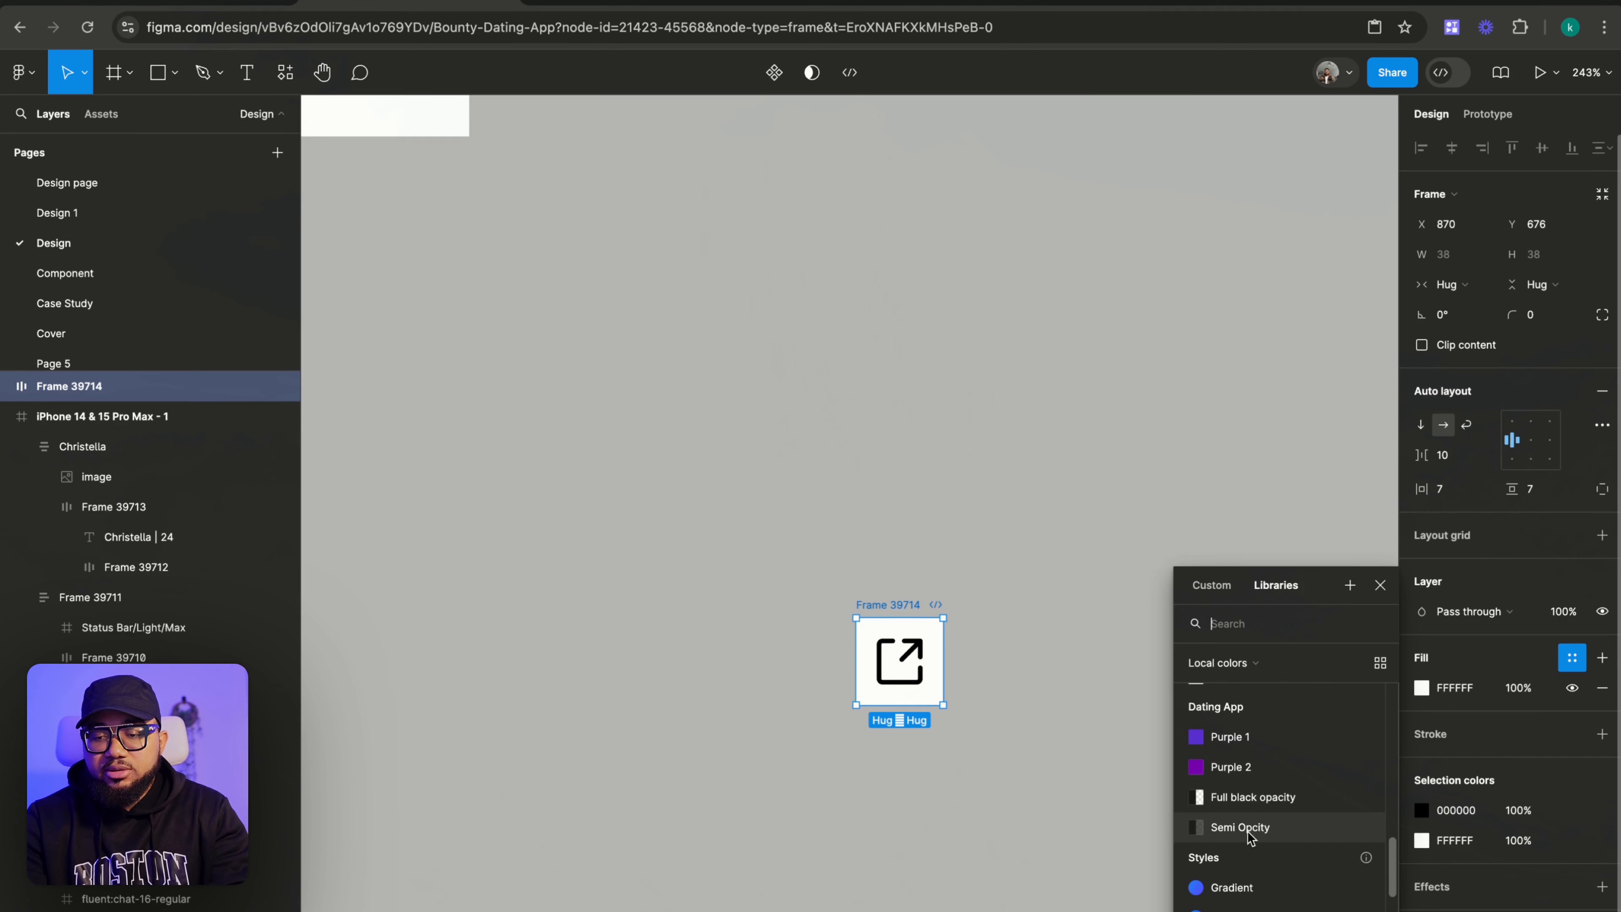
{"action": "left_click", "coordinate": [1240, 828]}
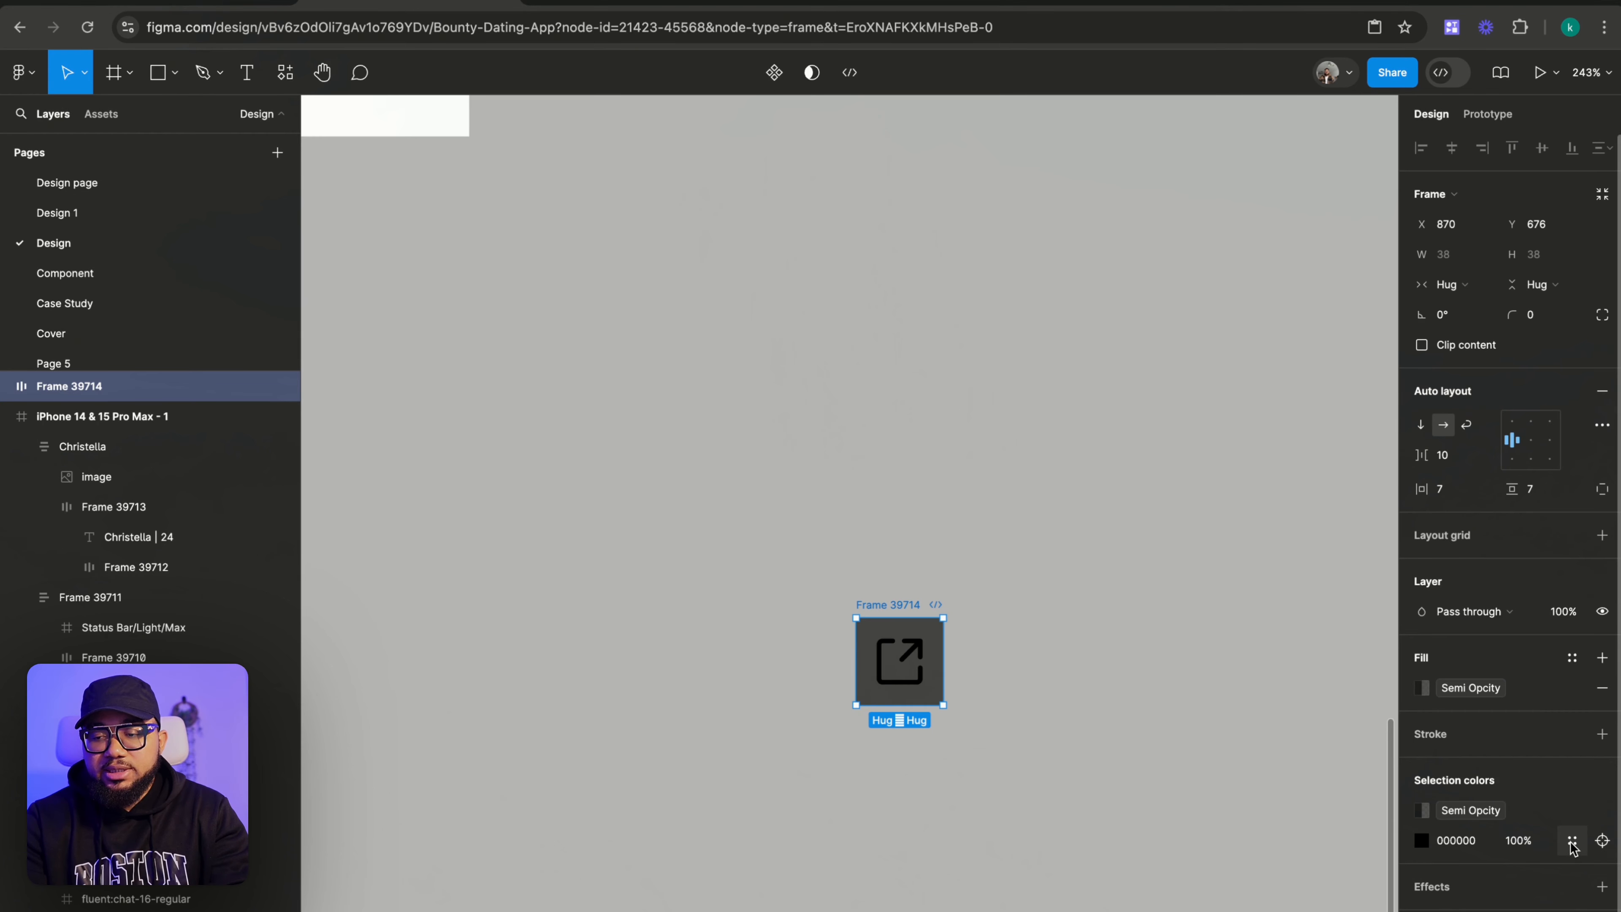
{"action": "left_click", "coordinate": [1573, 841]}
{"action": "left_click", "coordinate": [1122, 735]}
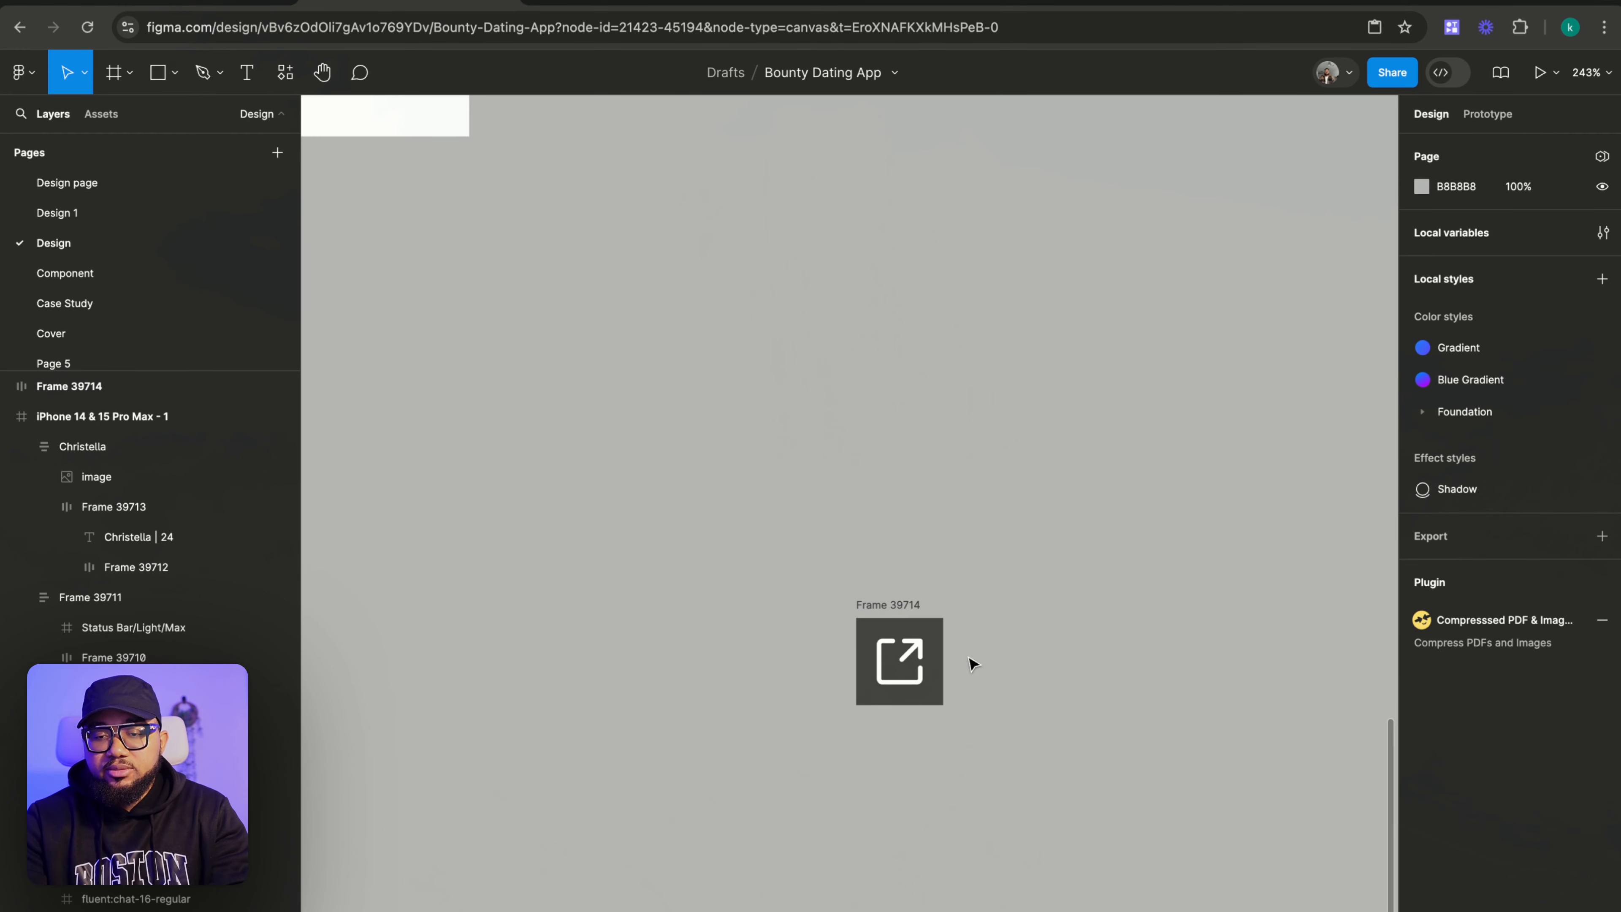
Set the share icon frame's corner radius to 60 to make it round.
{"action": "left_click", "coordinate": [900, 607]}
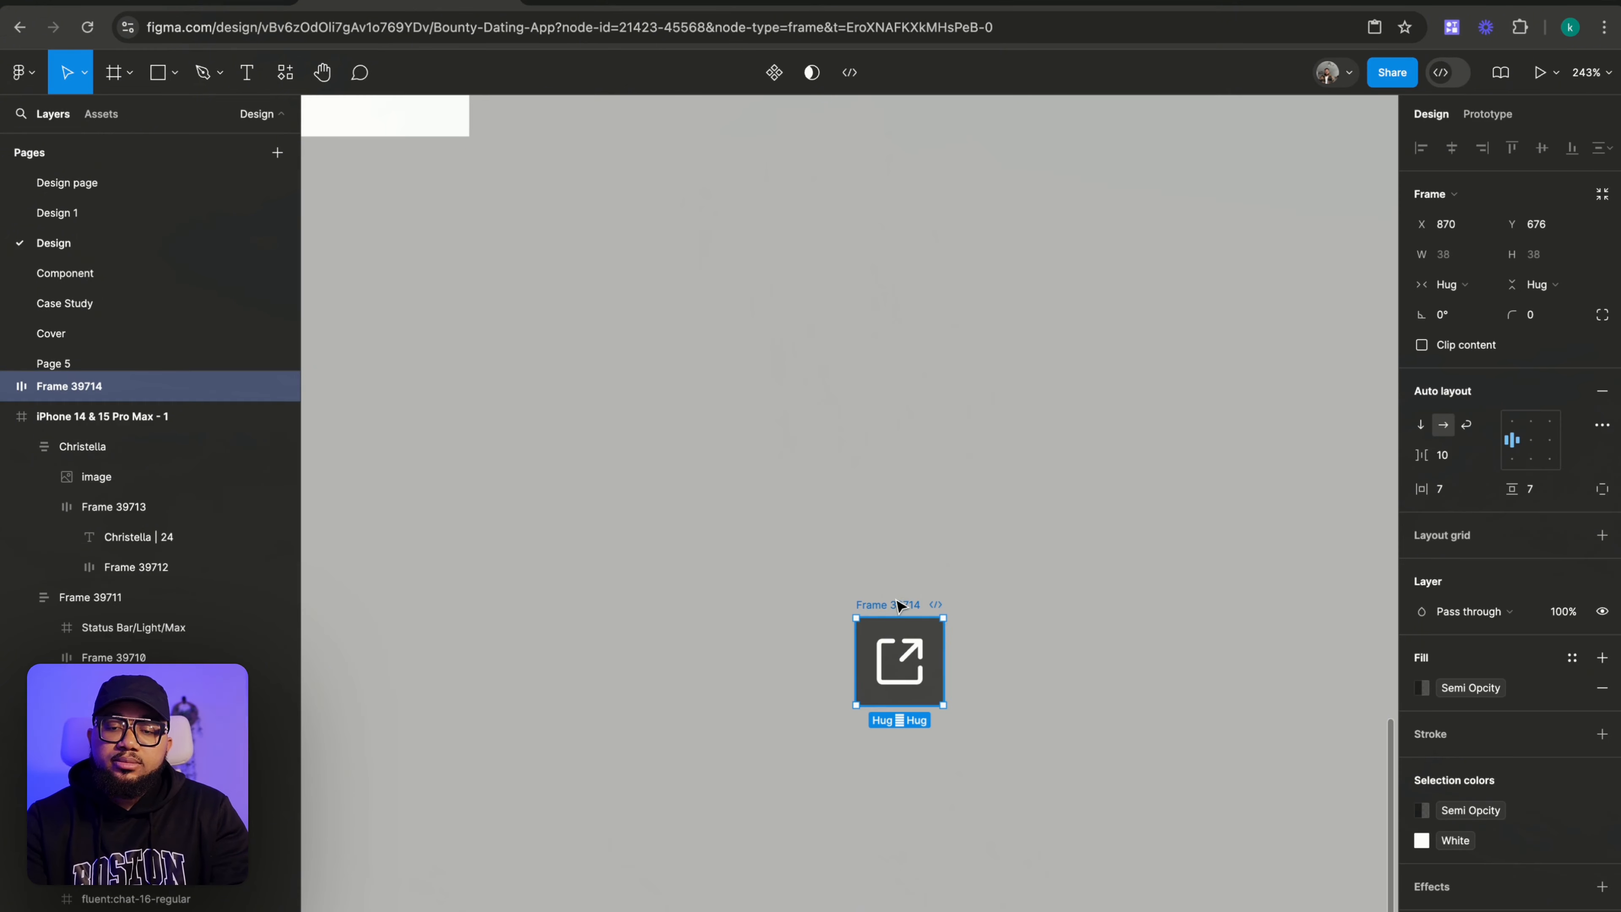
{"action": "left_click", "coordinate": [1535, 315]}
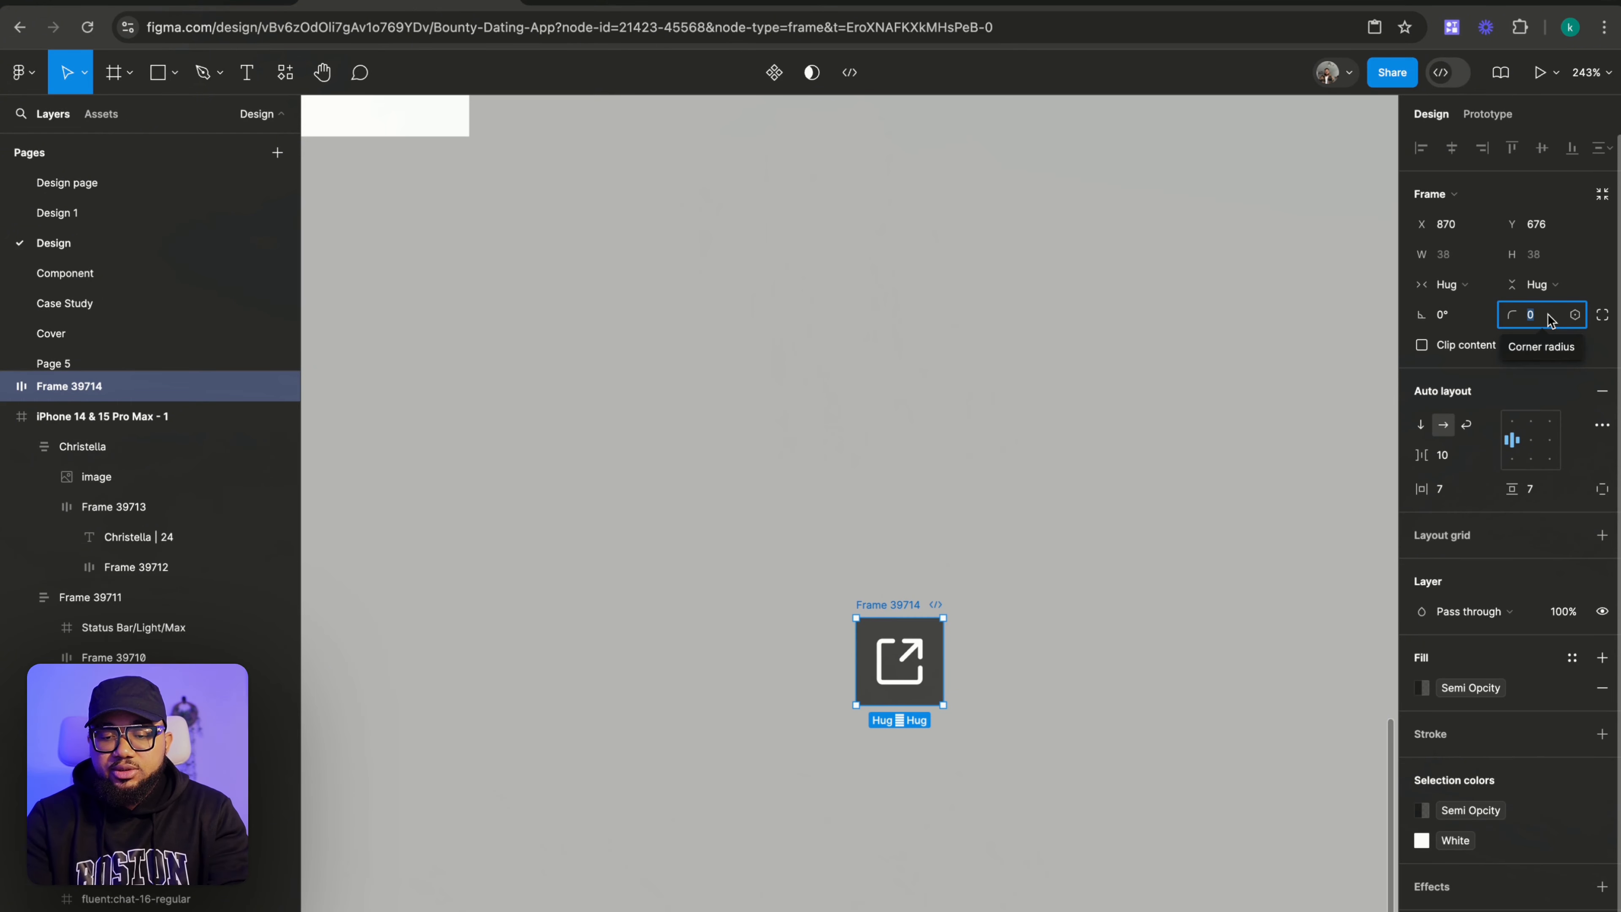
{"action": "type", "text": "60"}
{"action": "key", "text": "Return"}
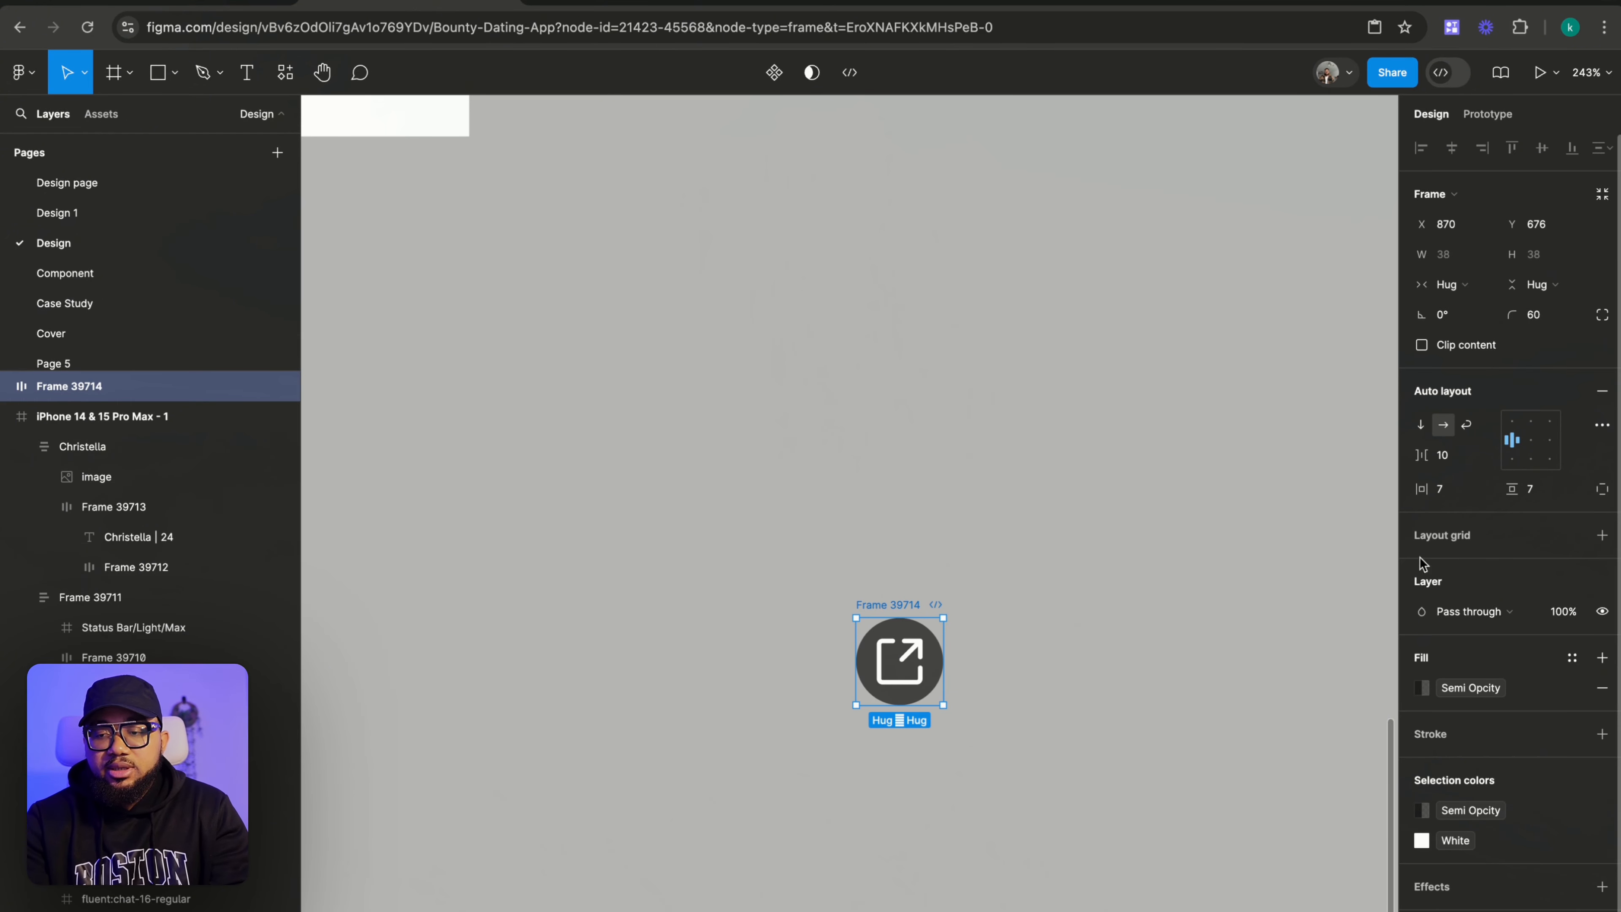
Set the round share button's vertical and horizontal padding to 12.
{"action": "left_click", "coordinate": [1543, 497]}
{"action": "type", "text": "1"}
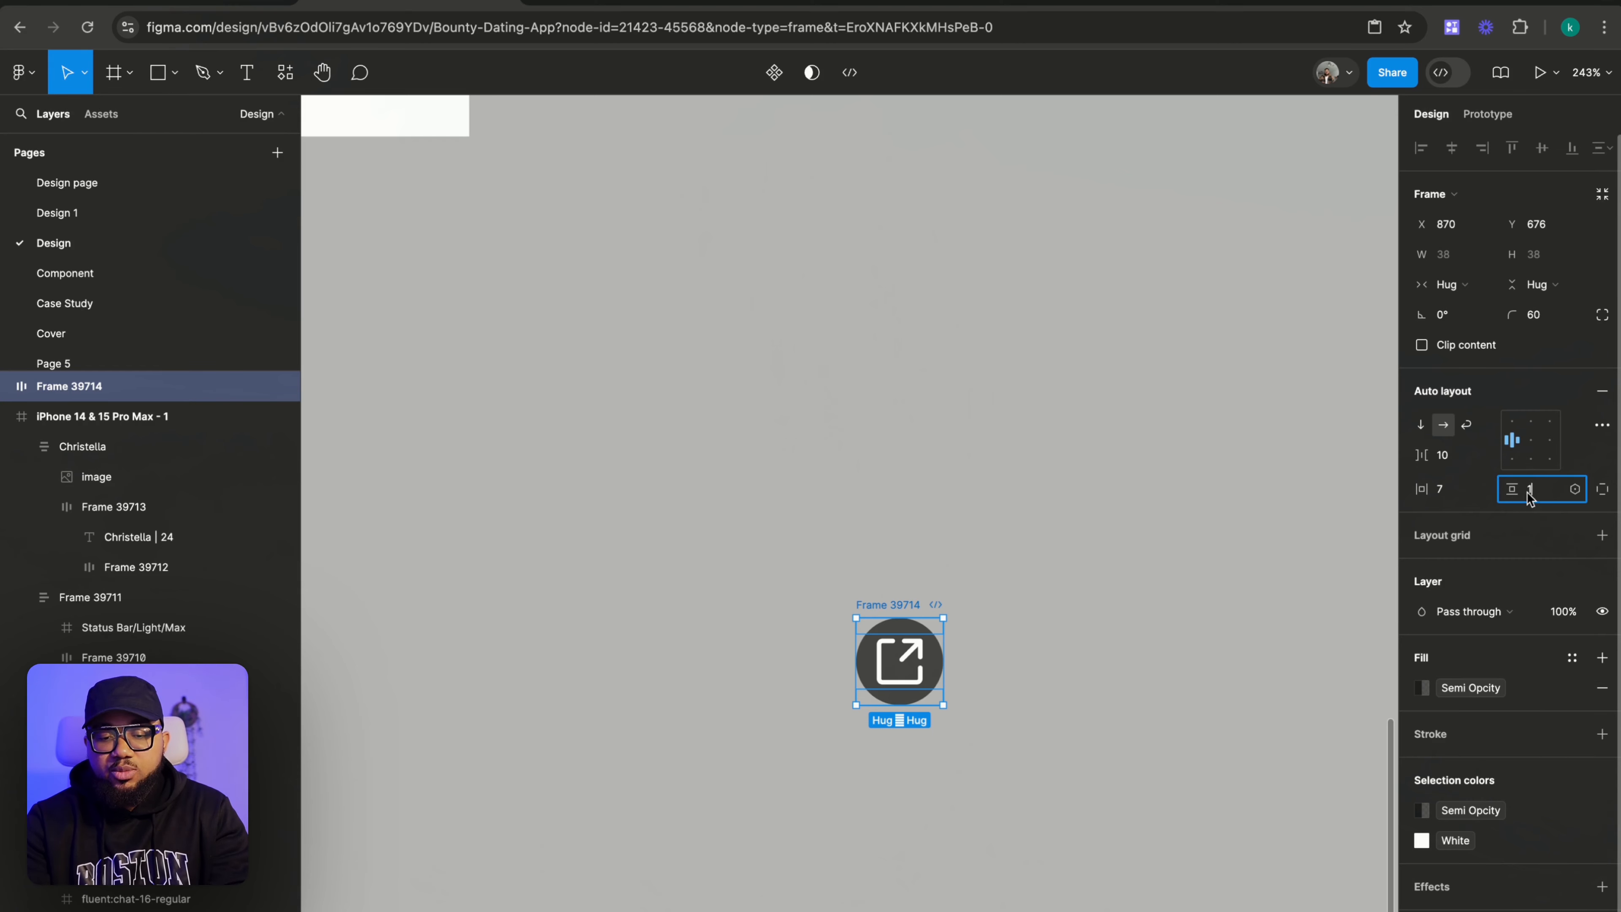
{"action": "type", "text": "2"}
{"action": "left_click", "coordinate": [1449, 491]}
{"action": "type", "text": "12"}
{"action": "key", "text": "Return"}
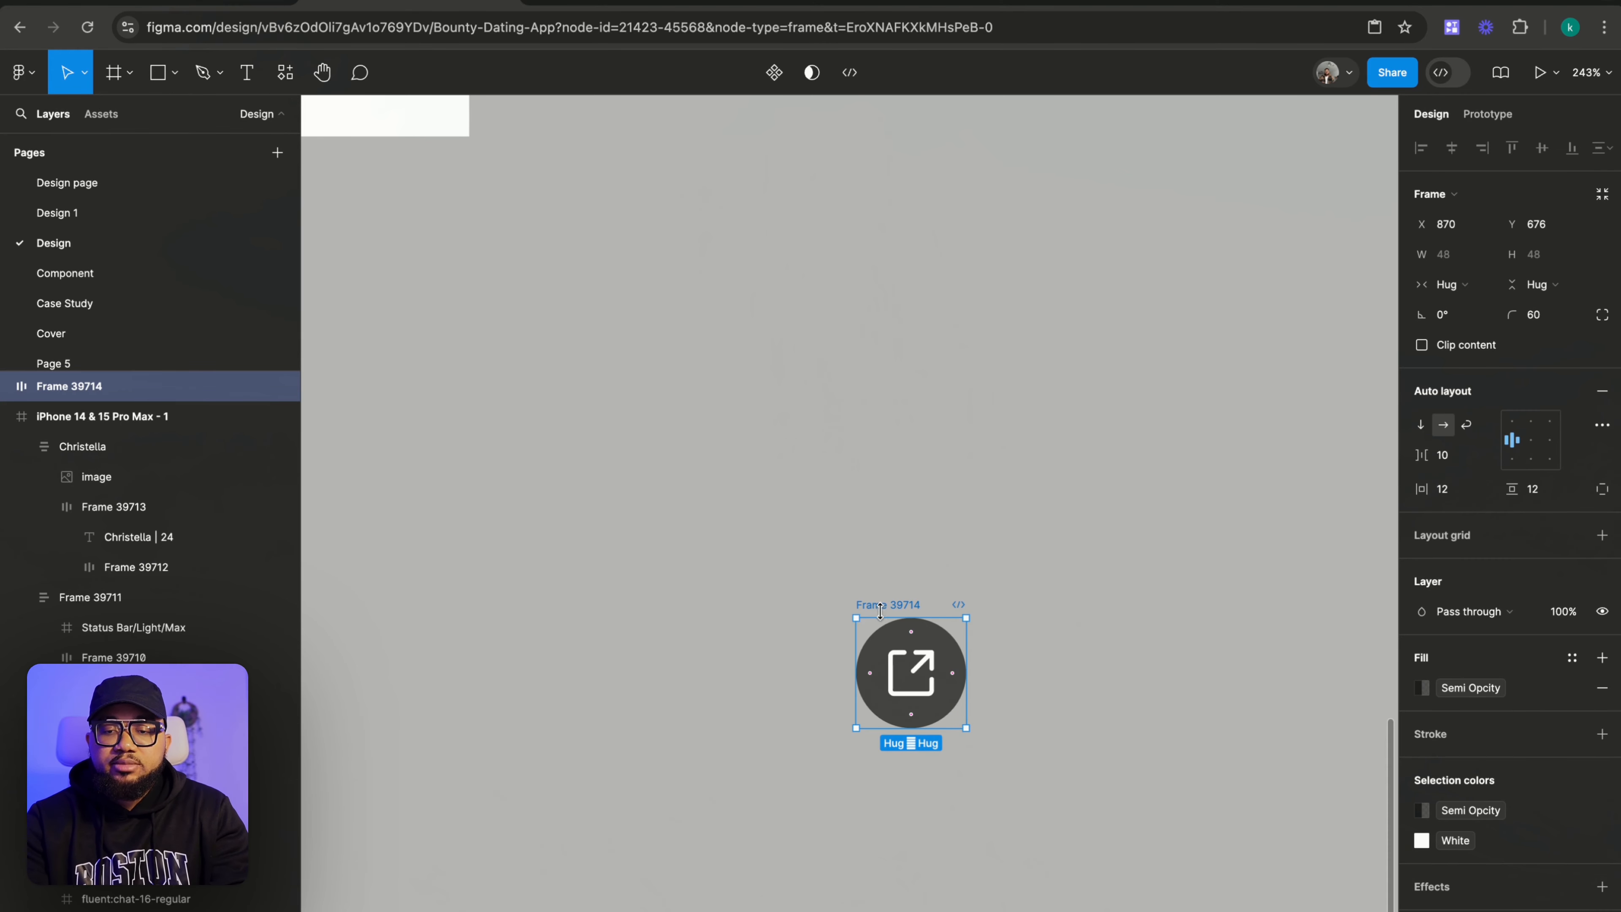
Place the share button inside the profile card with absolute positioning, in the card's upper-right corner at X 338, Y 13.
{"action": "scroll", "coordinate": [915, 606], "scroll_direction": "down", "scroll_amount": 3}
{"action": "left_click_drag", "start_coordinate": [887, 610], "coordinate": [899, 268]}
{"action": "scroll", "coordinate": [924, 600], "scroll_direction": "down", "scroll_amount": 3}
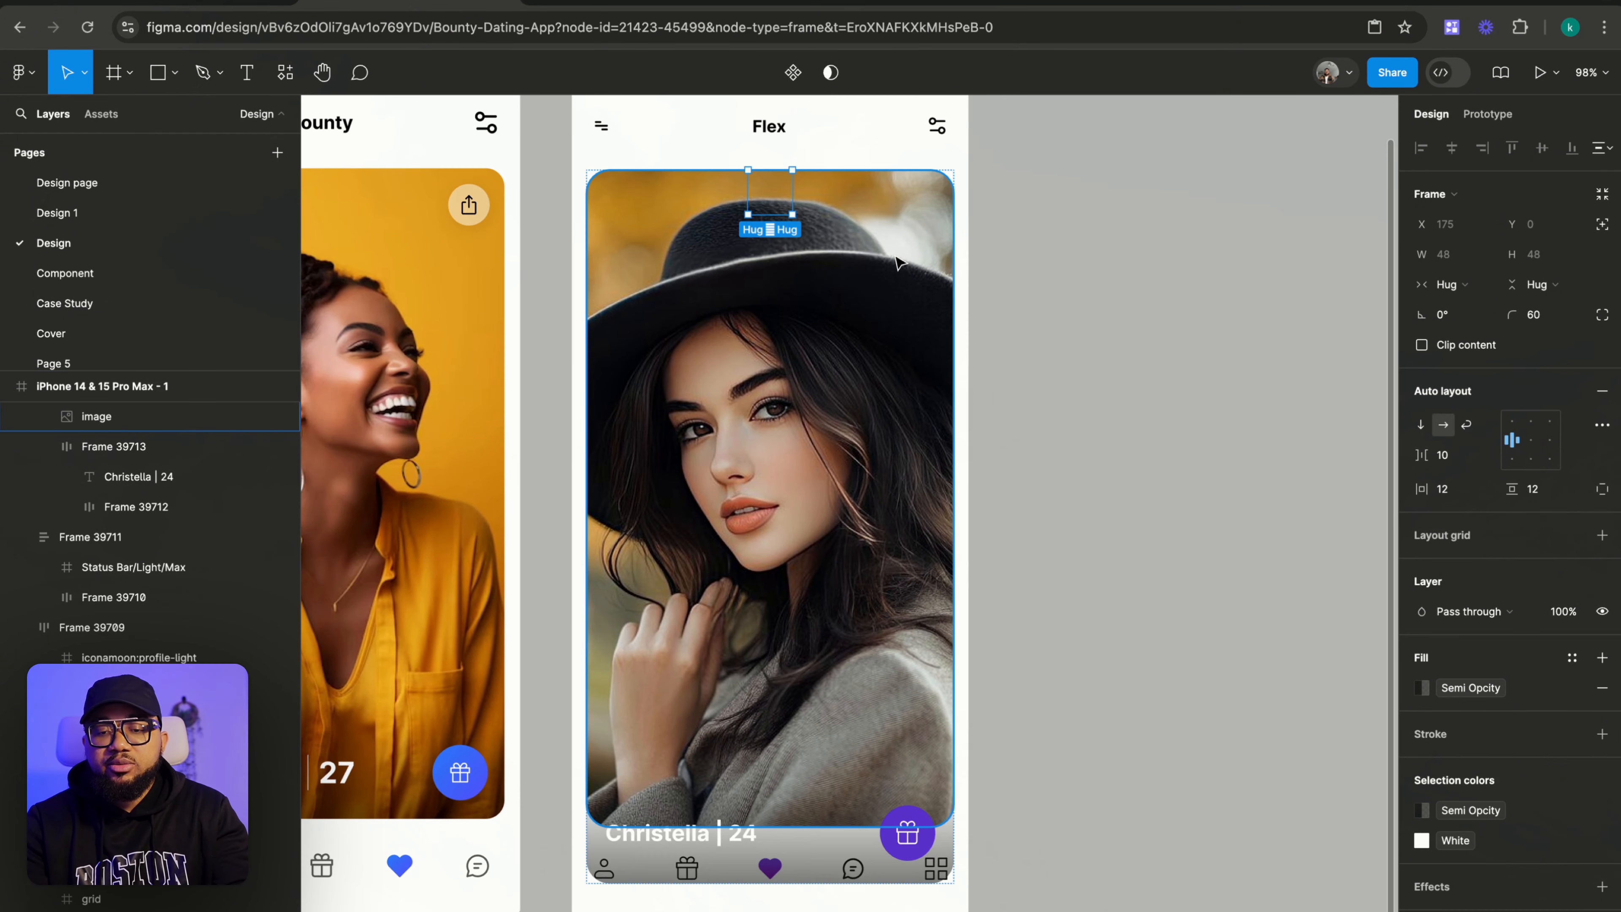
{"action": "left_click", "coordinate": [1603, 227]}
{"action": "left_click_drag", "start_coordinate": [775, 213], "coordinate": [925, 220]}
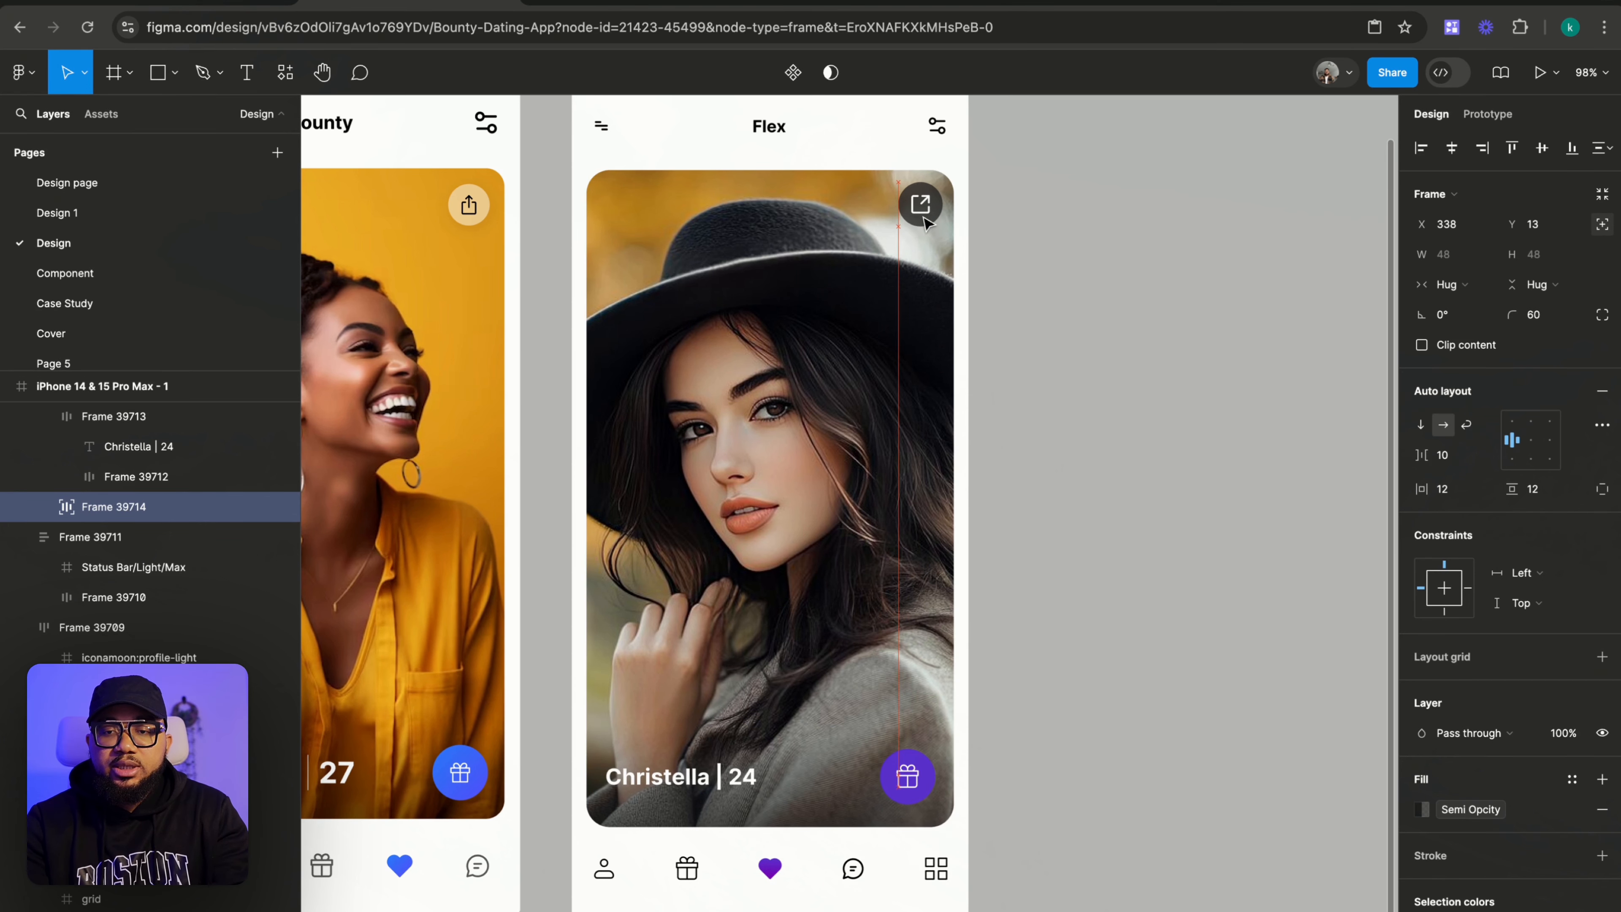
Move the iPhone 14 & 15 Pro Max - 1 screen away from the Home screen men frame to X 709, Y -475.
{"action": "left_click", "coordinate": [1108, 228]}
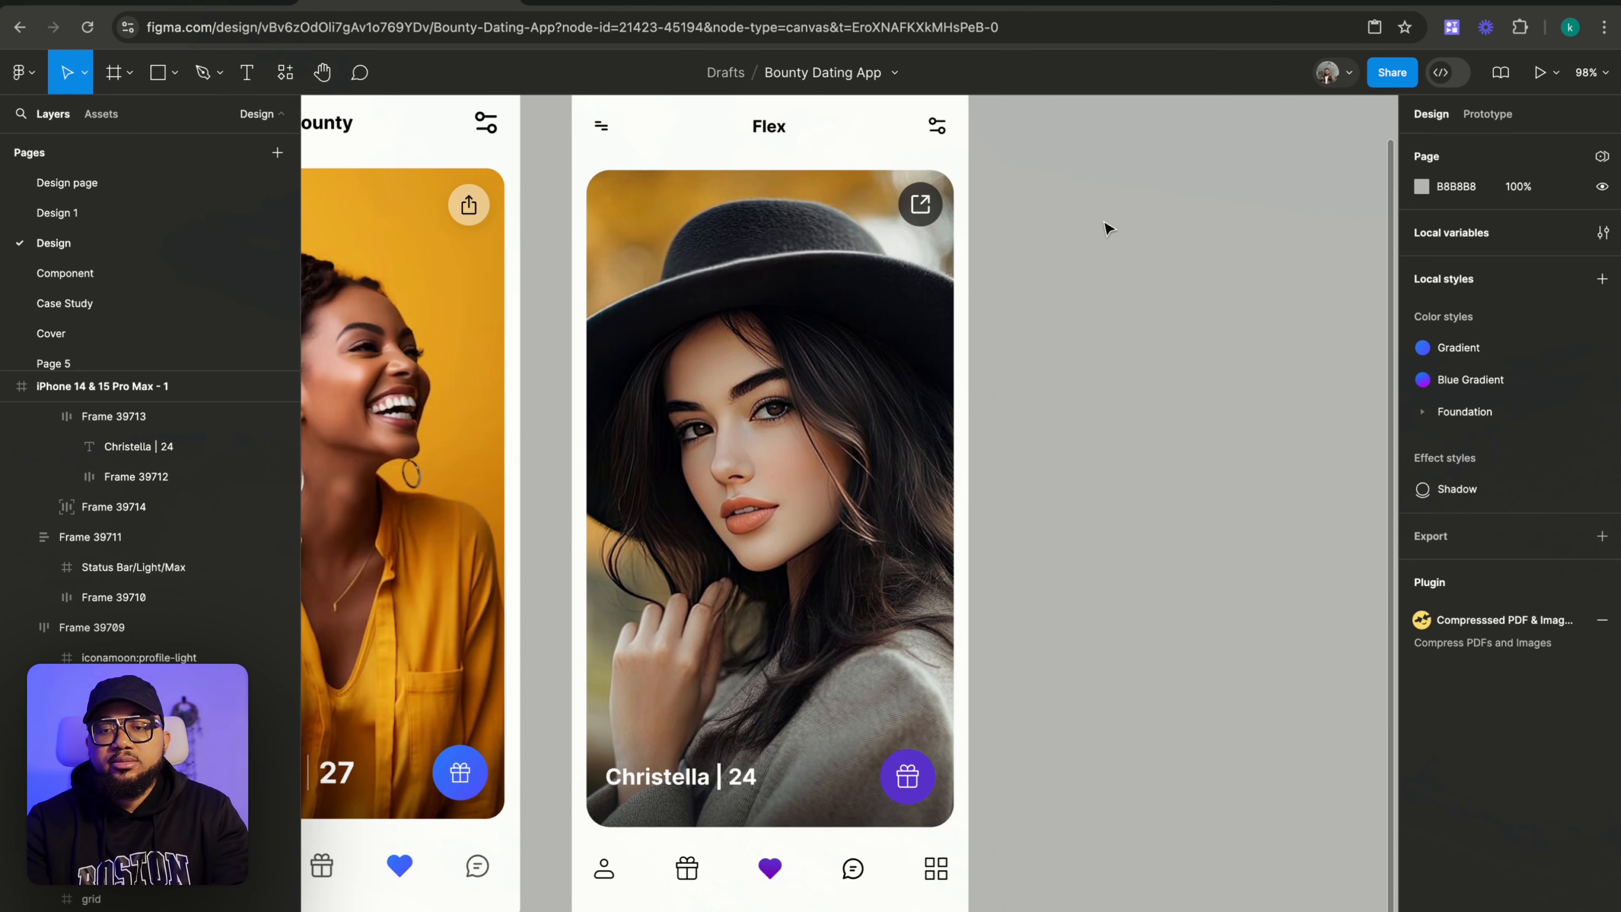
{"action": "scroll", "coordinate": [1108, 228], "scroll_direction": "down", "scroll_amount": 2}
{"action": "scroll", "coordinate": [959, 220], "scroll_direction": "up", "scroll_amount": 1}
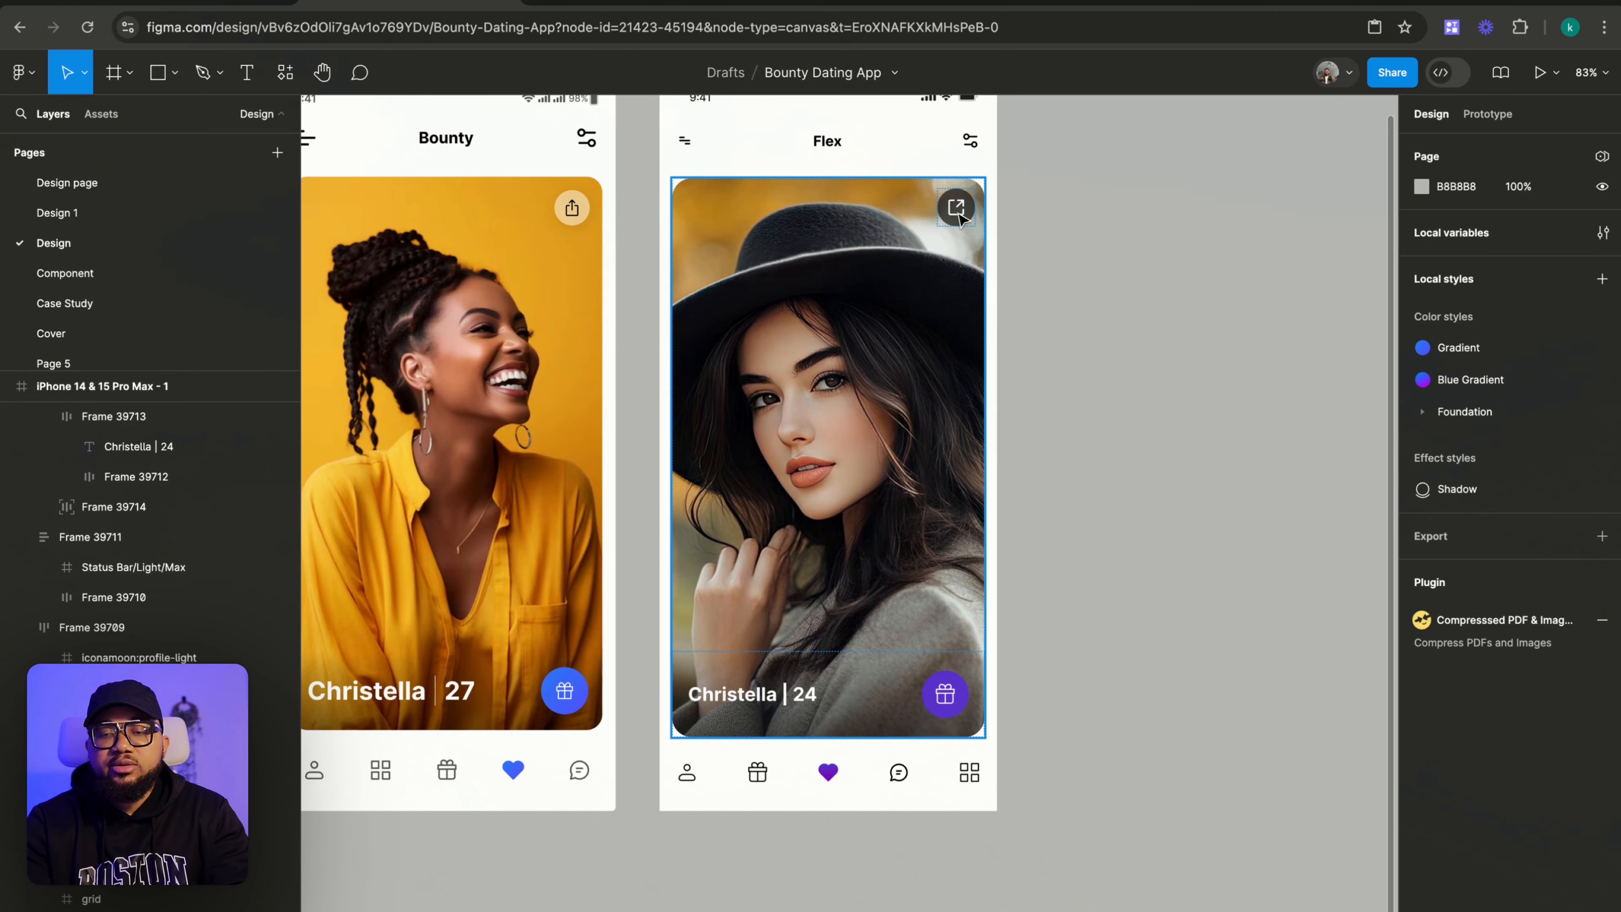
{"action": "scroll", "coordinate": [1110, 419], "scroll_direction": "down", "scroll_amount": 2}
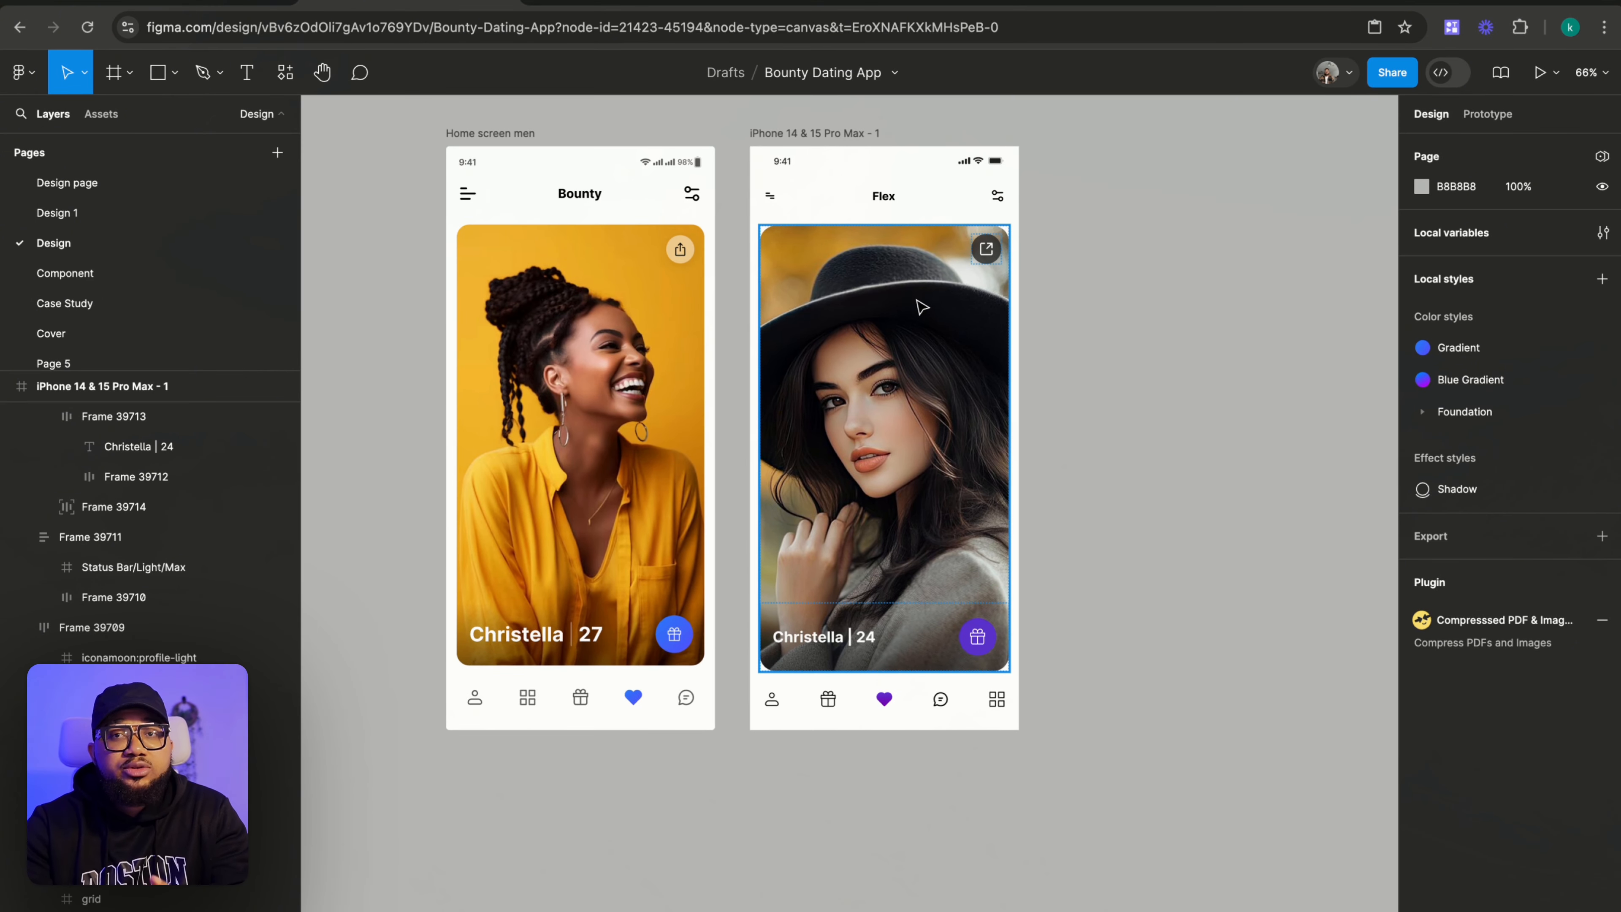
{"action": "scroll", "coordinate": [912, 305], "scroll_direction": "right", "scroll_amount": 2}
{"action": "scroll", "coordinate": [913, 306], "scroll_direction": "up", "scroll_amount": 2}
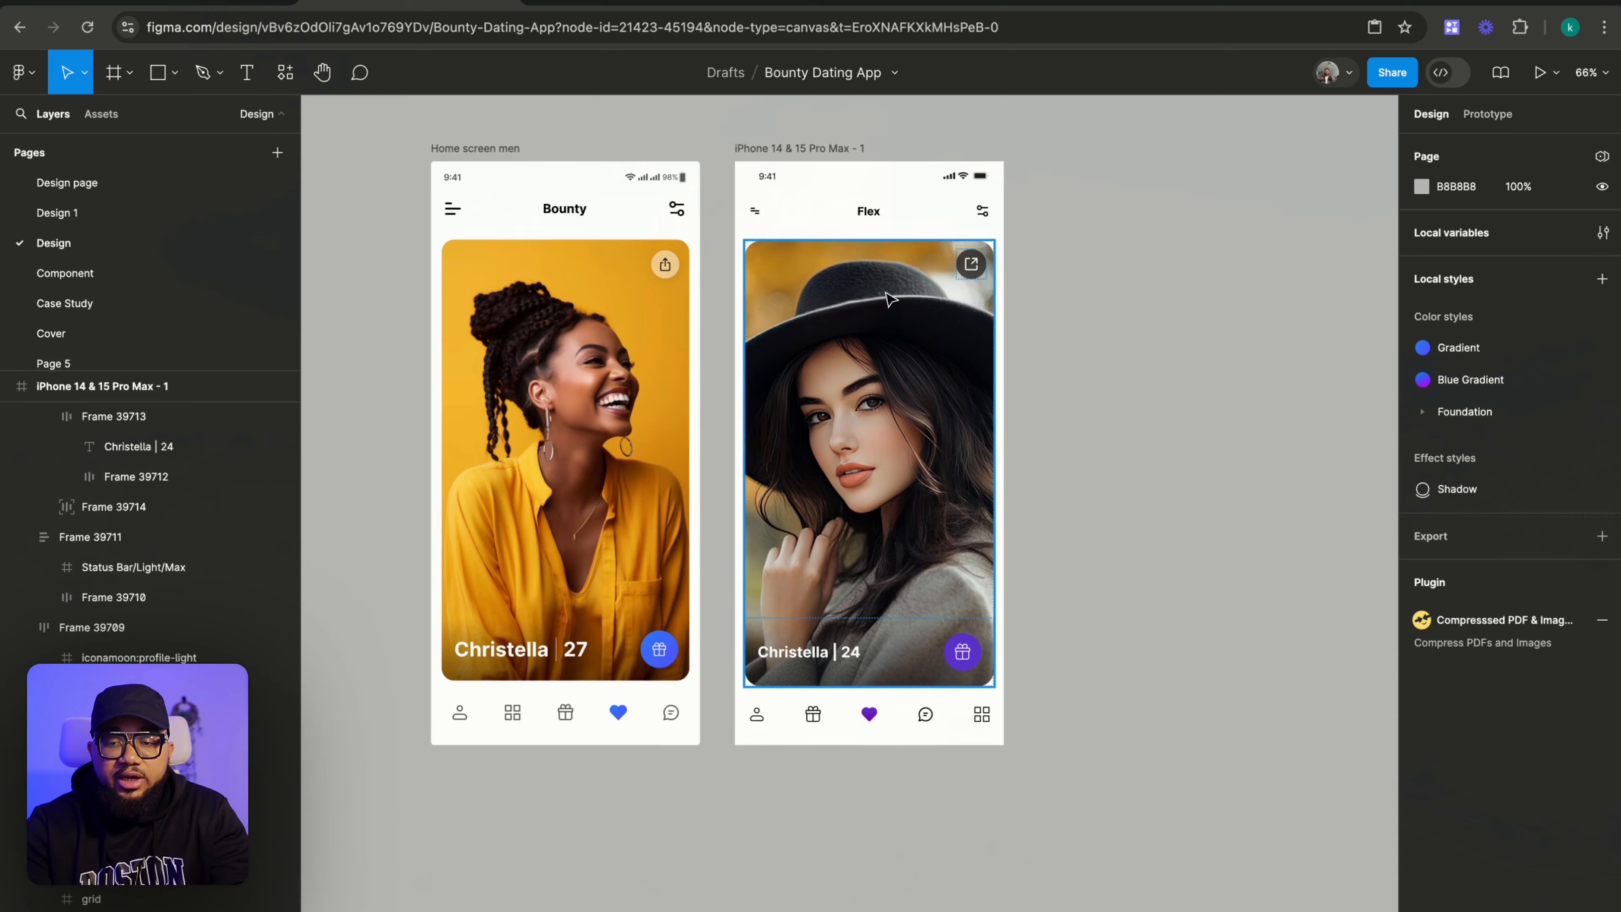
{"action": "left_click_drag", "start_coordinate": [638, 228], "coordinate": [925, 227]}
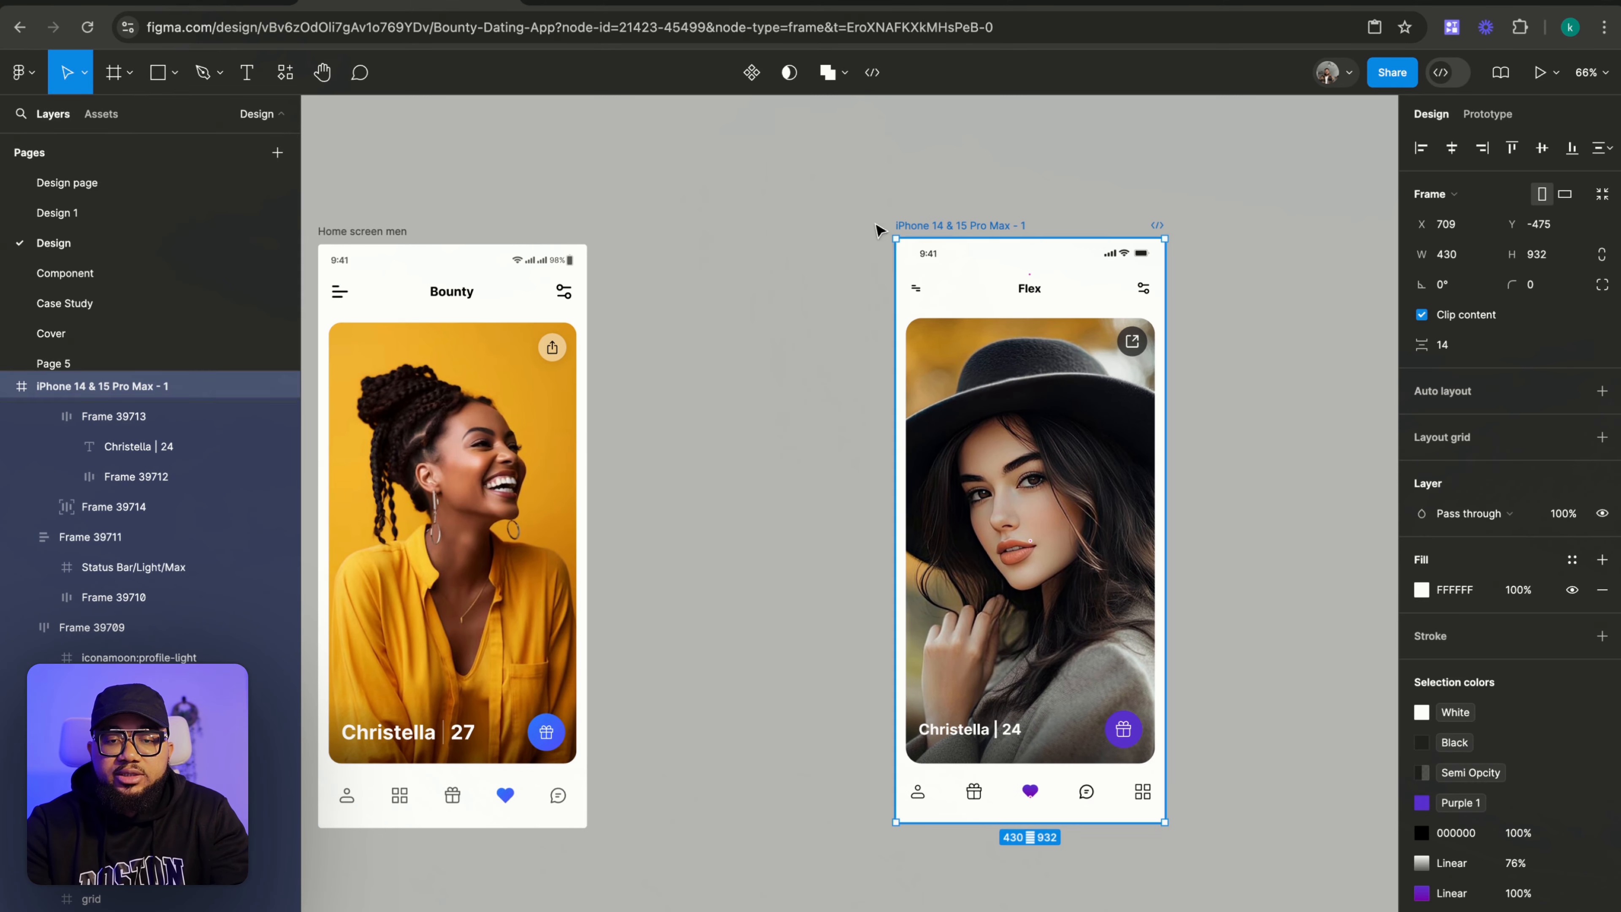
{"action": "left_click", "coordinate": [357, 234]}
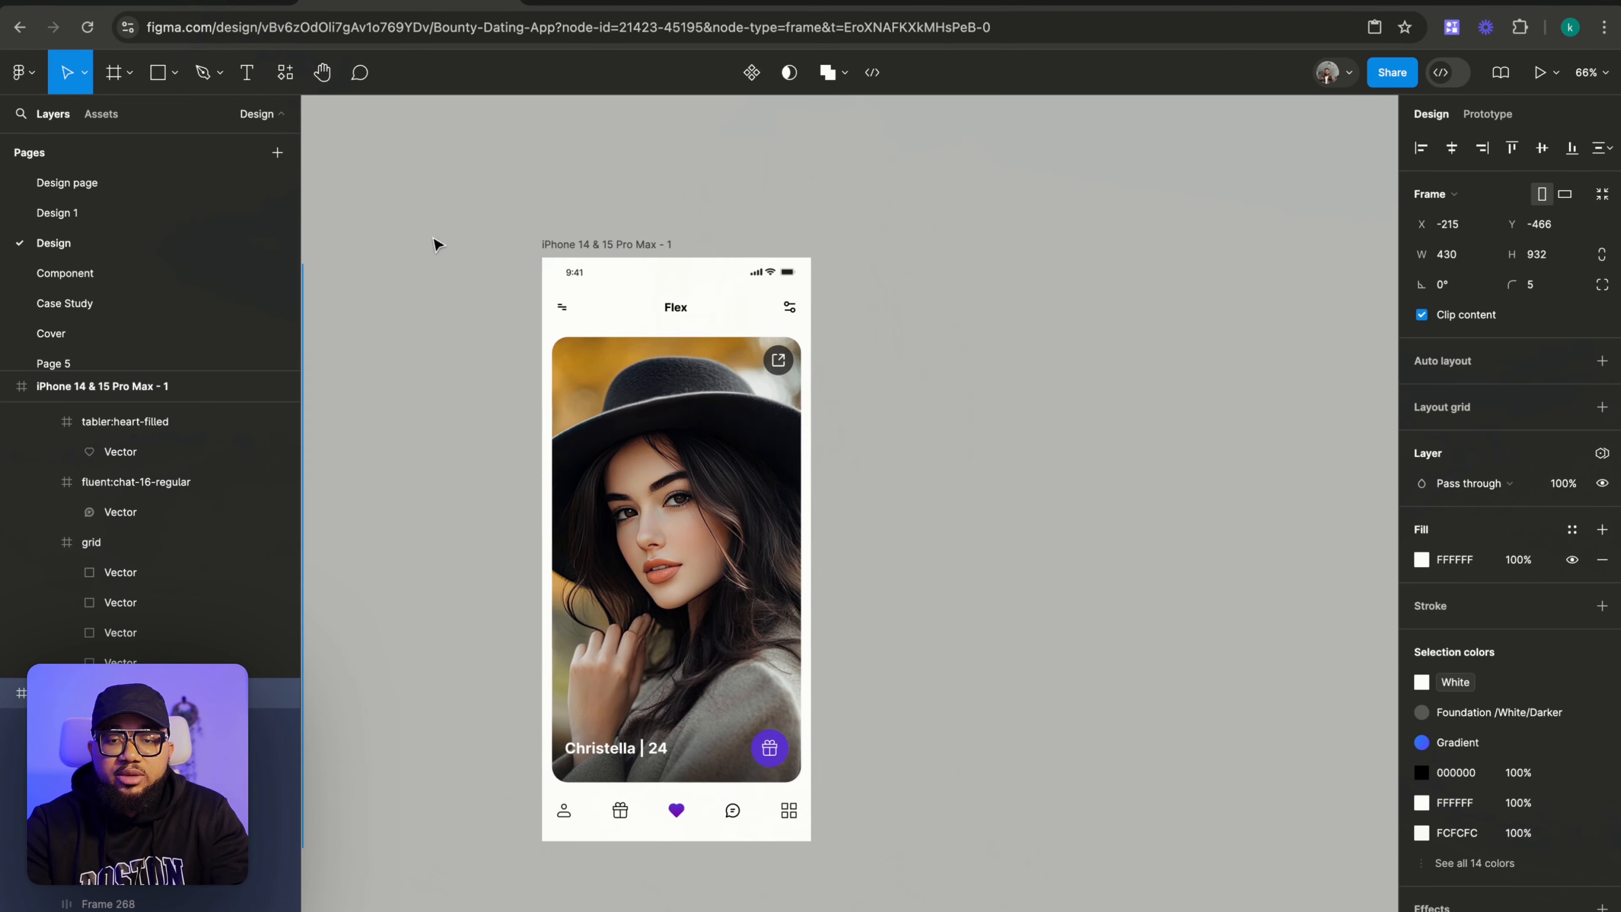
Duplicate the iPhone 14 & 15 Pro Max - 1 screen six times in an evenly spaced row beside it.
{"action": "left_click", "coordinate": [575, 245]}
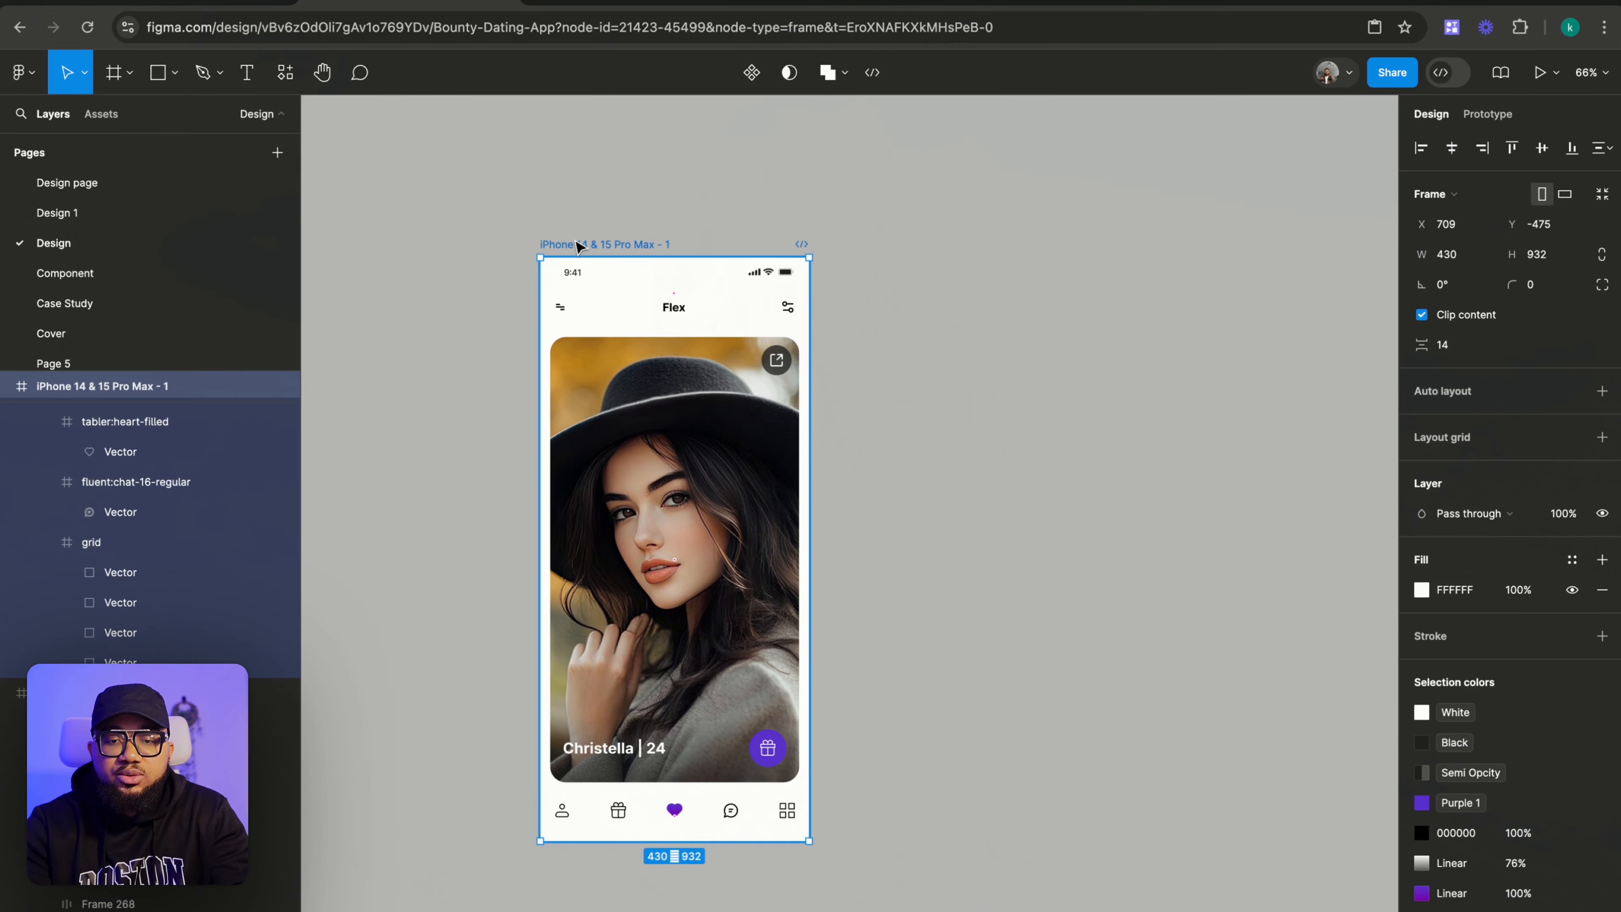
{"action": "key", "text": "ctrl+d"}
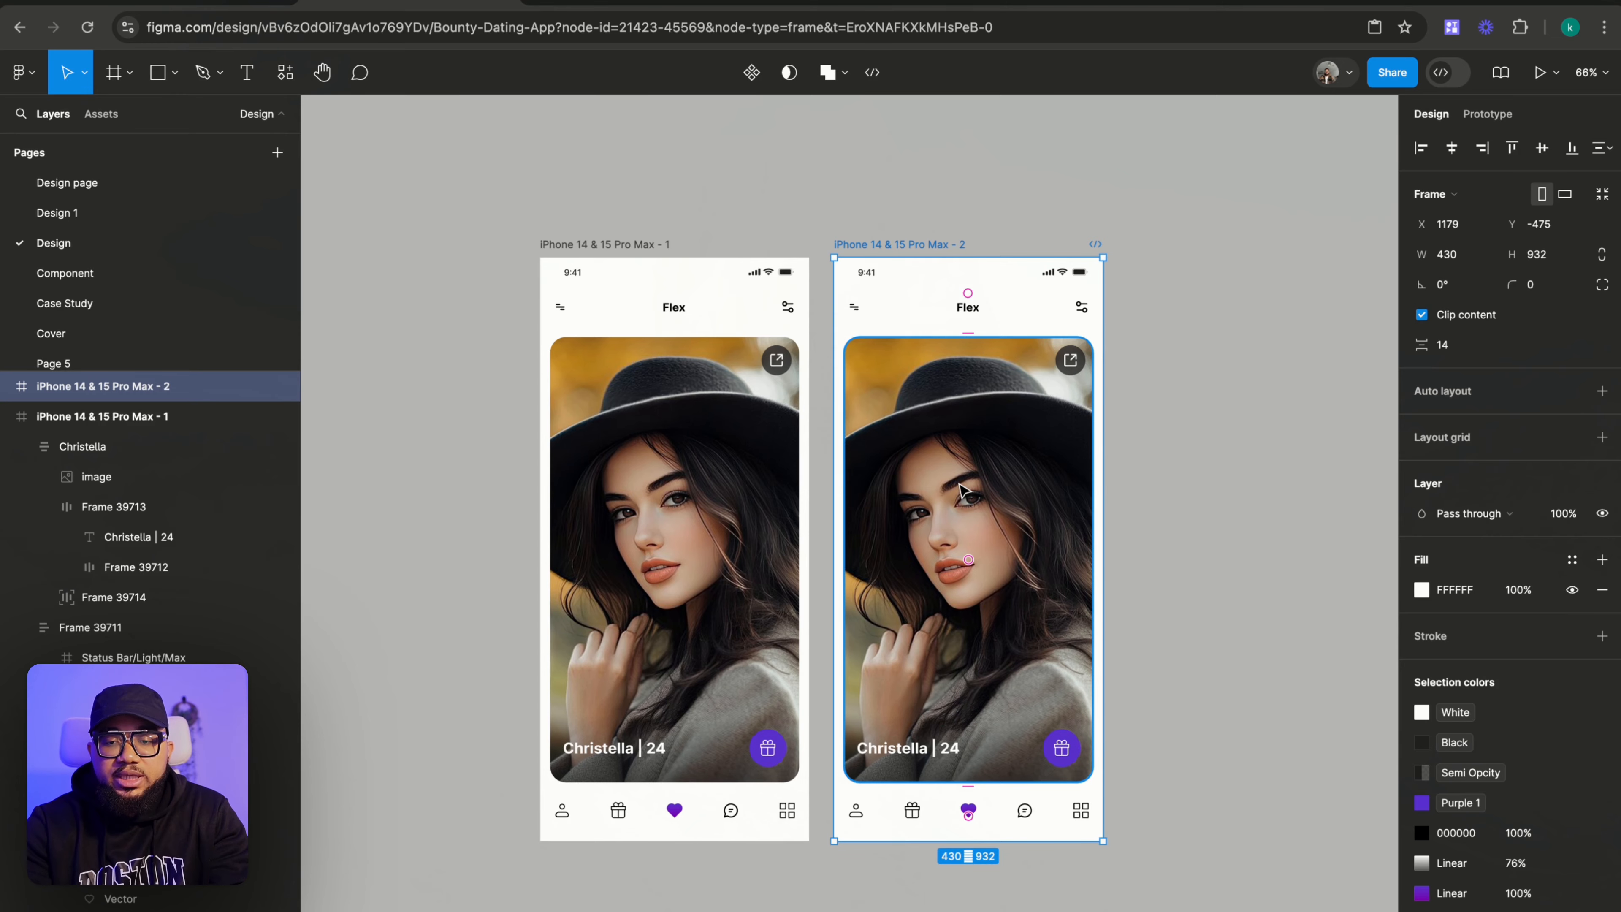
{"action": "key", "text": "ctrl+d"}
{"action": "key", "text": "ctrl+d"}
{"action": "key", "text": "ctrl+d"}
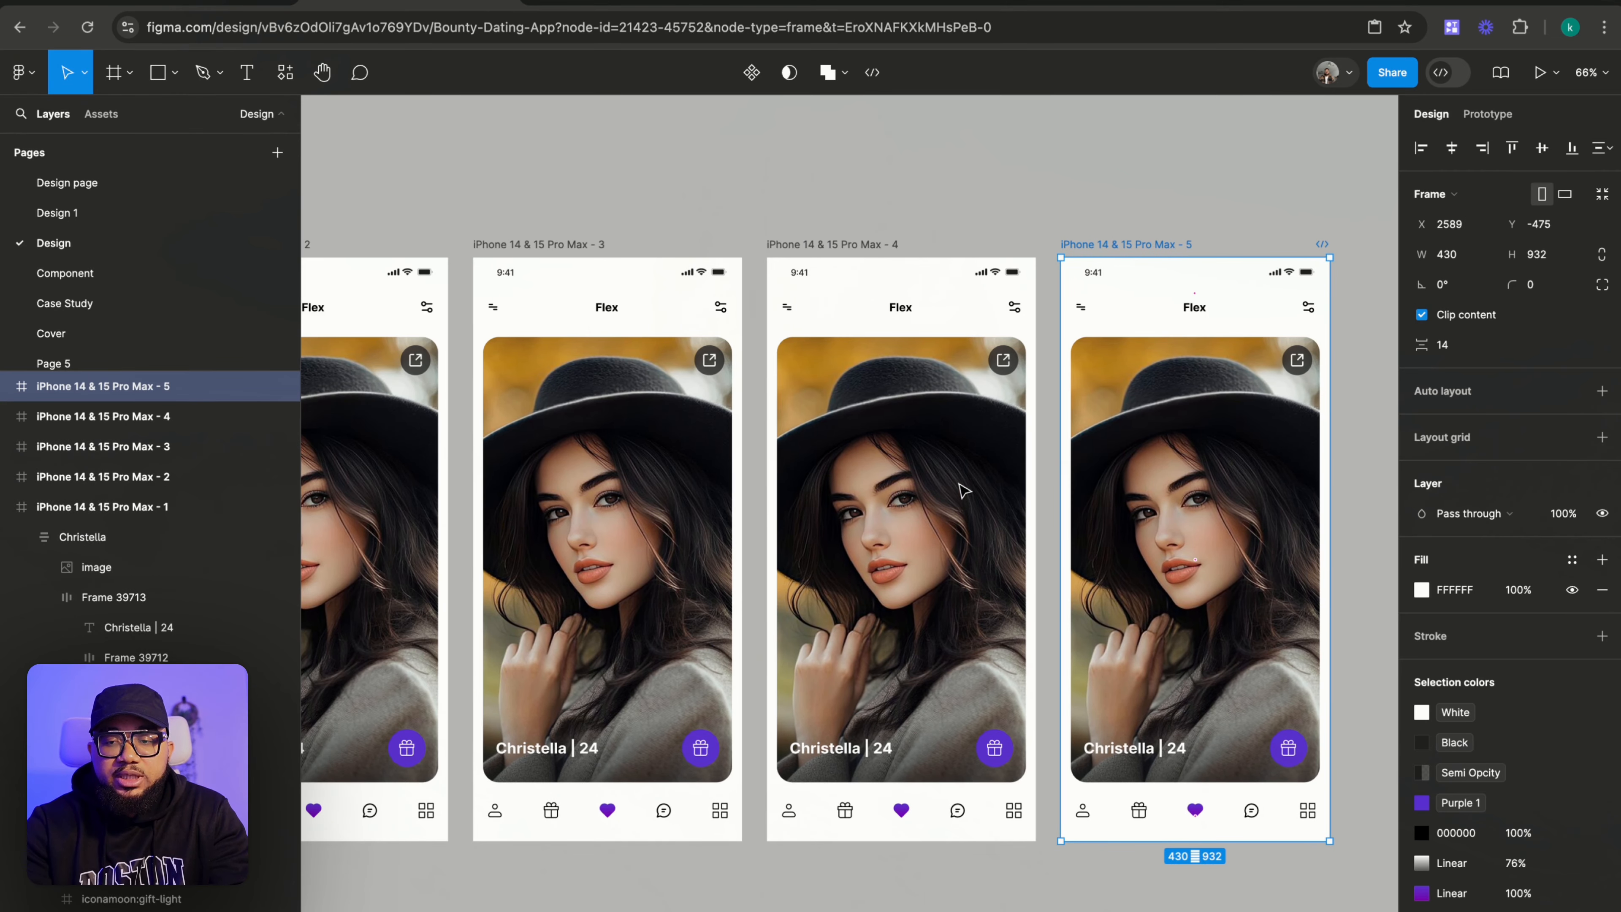
{"action": "key", "text": "ctrl+d"}
{"action": "key", "text": "ctrl+d"}
Look over the row of duplicated Flex screens and compare it with the Home screen men frame.
{"action": "scroll", "coordinate": [960, 486], "scroll_direction": "down", "scroll_amount": 5}
{"action": "scroll", "coordinate": [968, 491], "scroll_direction": "left", "scroll_amount": 2}
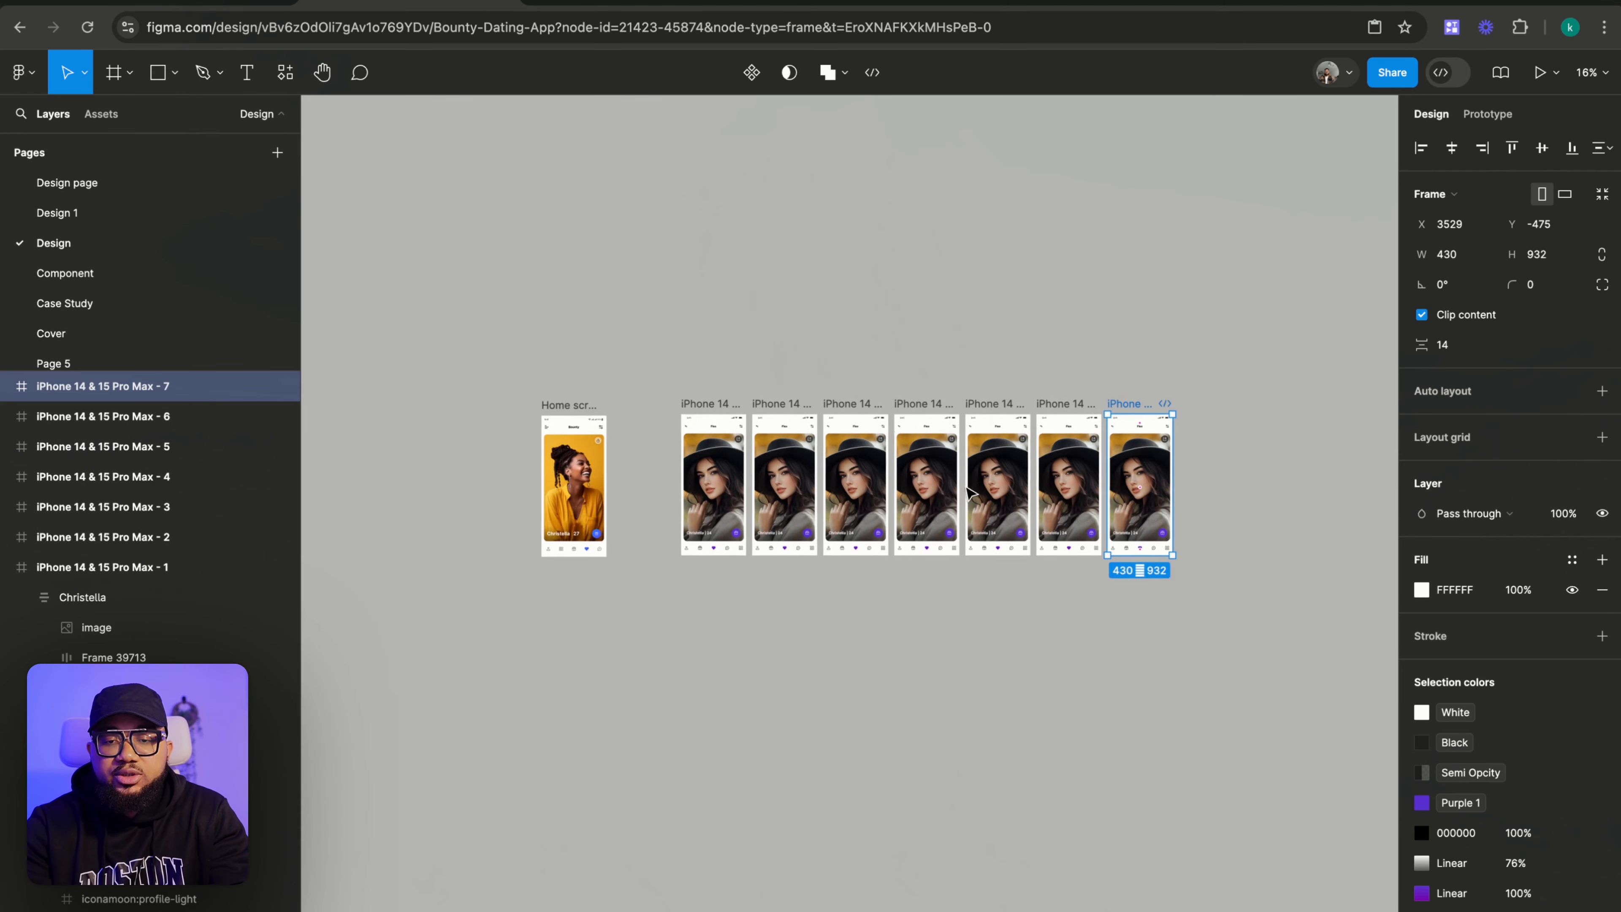
{"action": "scroll", "coordinate": [968, 490], "scroll_direction": "up", "scroll_amount": 8}
{"action": "scroll", "coordinate": [785, 504], "scroll_direction": "down", "scroll_amount": 6}
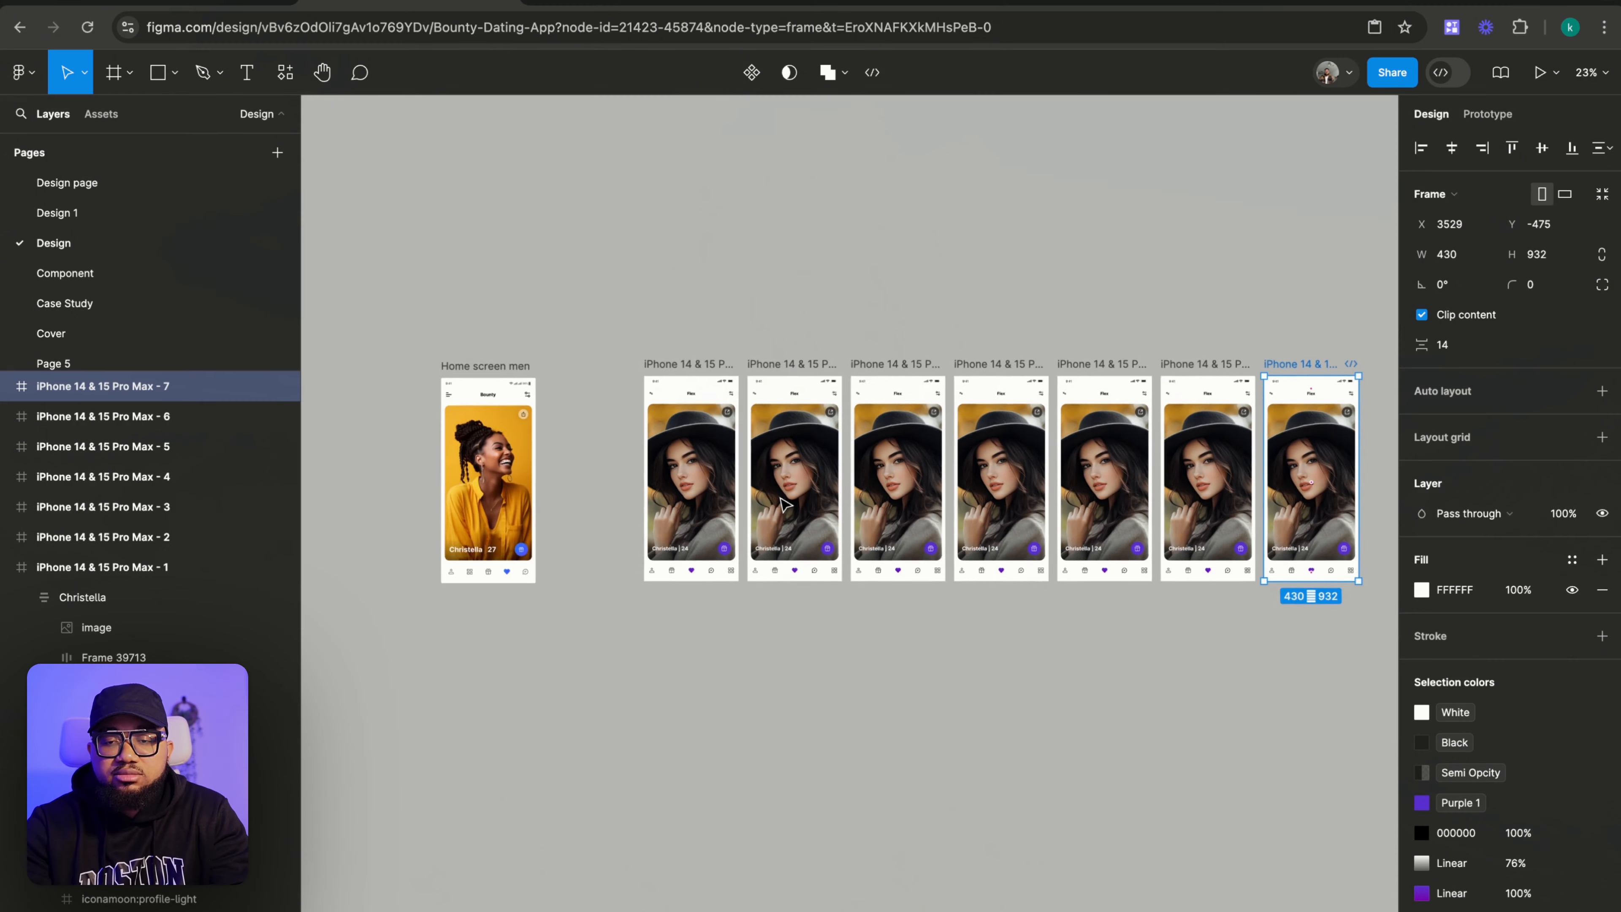
{"action": "scroll", "coordinate": [785, 505], "scroll_direction": "up", "scroll_amount": 3}
{"action": "scroll", "coordinate": [527, 424], "scroll_direction": "up", "scroll_amount": 3}
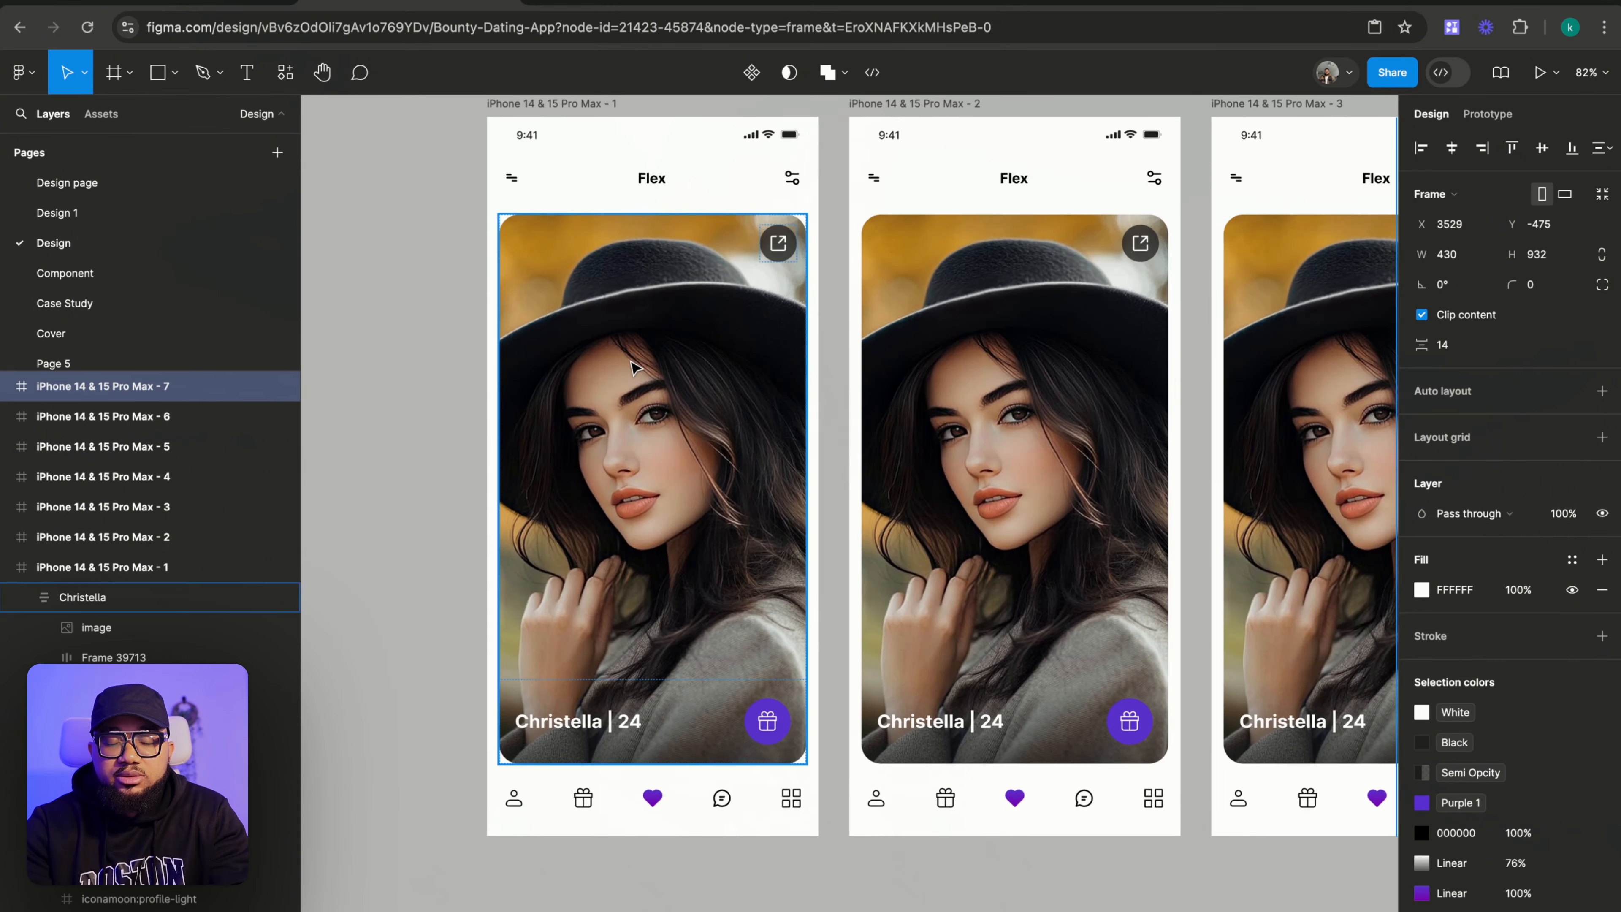
{"action": "scroll", "coordinate": [527, 424], "scroll_direction": "down", "scroll_amount": 5}
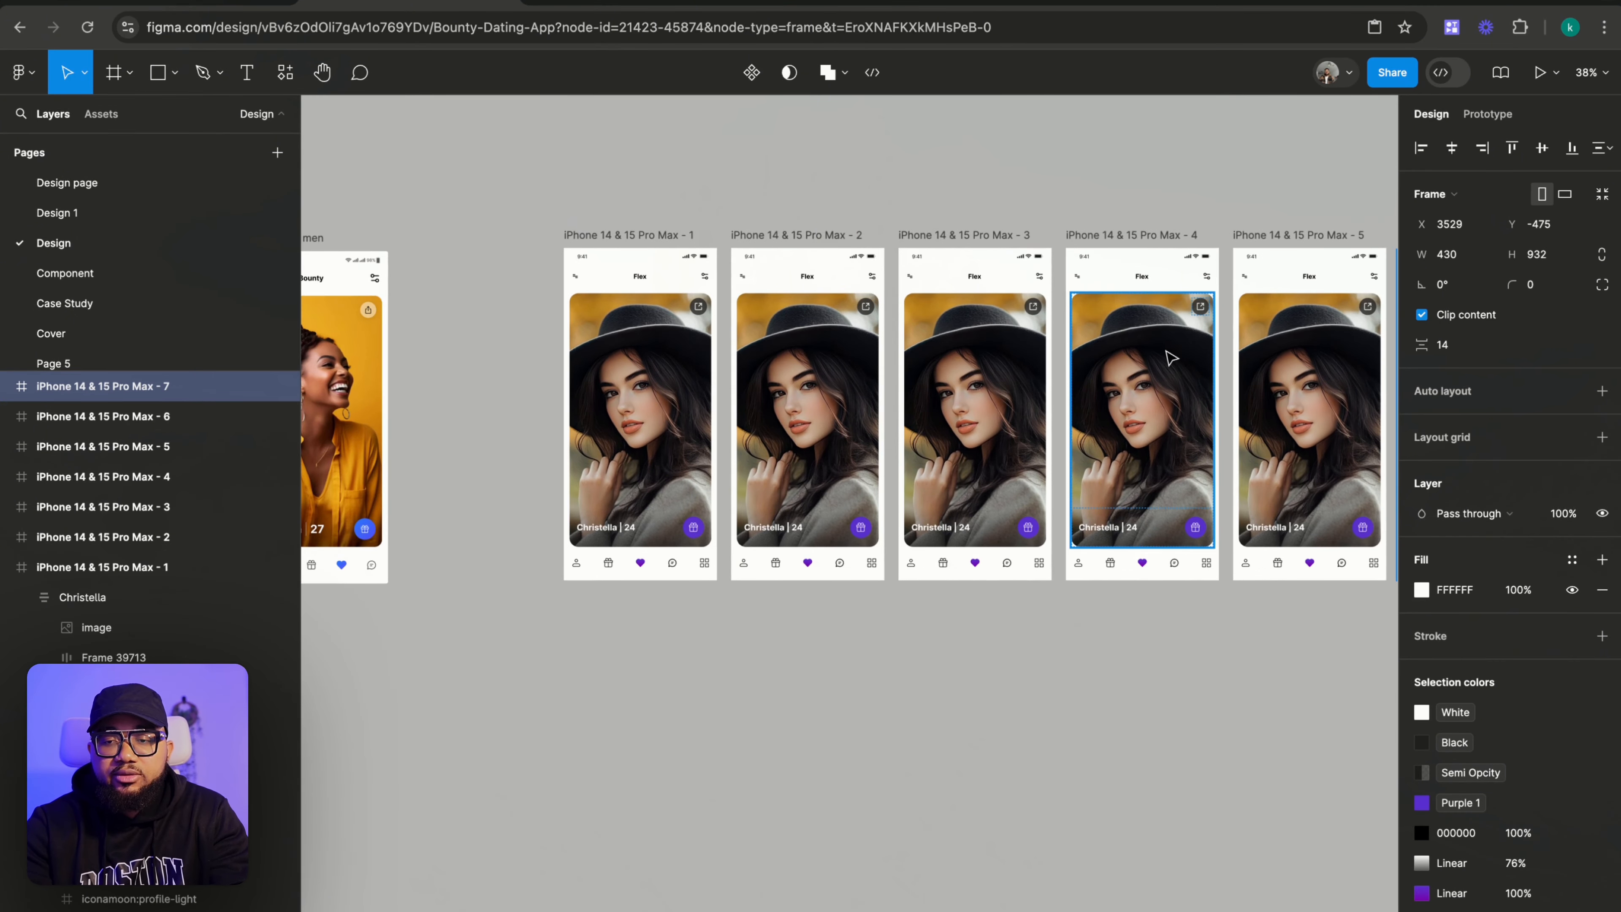
{"action": "scroll", "coordinate": [1170, 358], "scroll_direction": "right", "scroll_amount": 6}
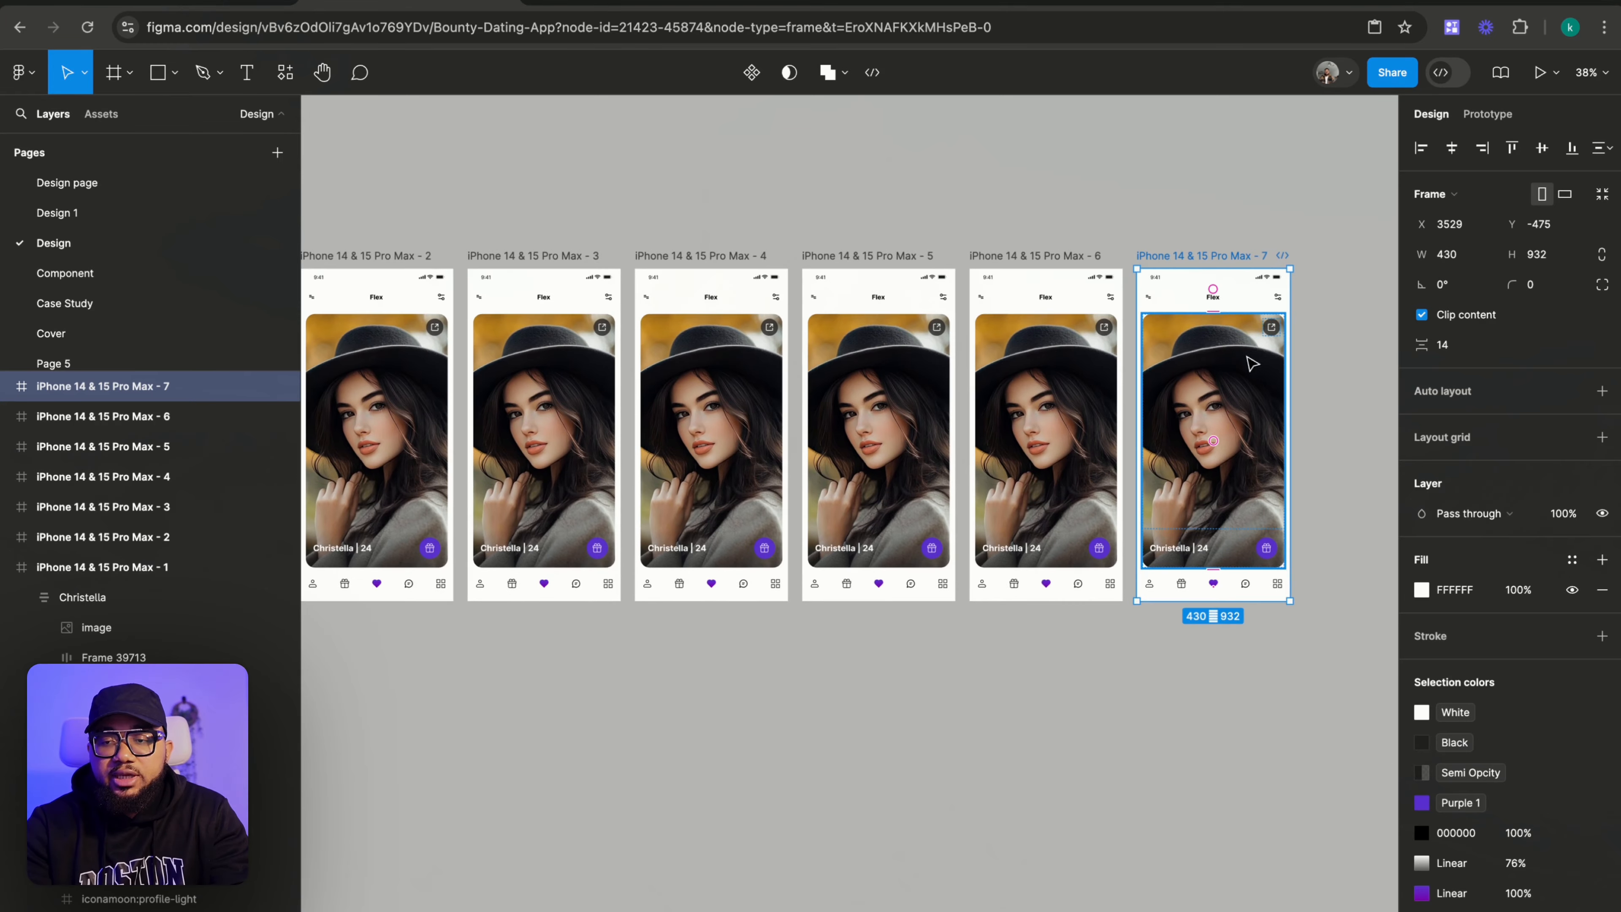
{"action": "scroll", "coordinate": [1252, 363], "scroll_direction": "left", "scroll_amount": 5}
{"action": "scroll", "coordinate": [696, 408], "scroll_direction": "up", "scroll_amount": 5}
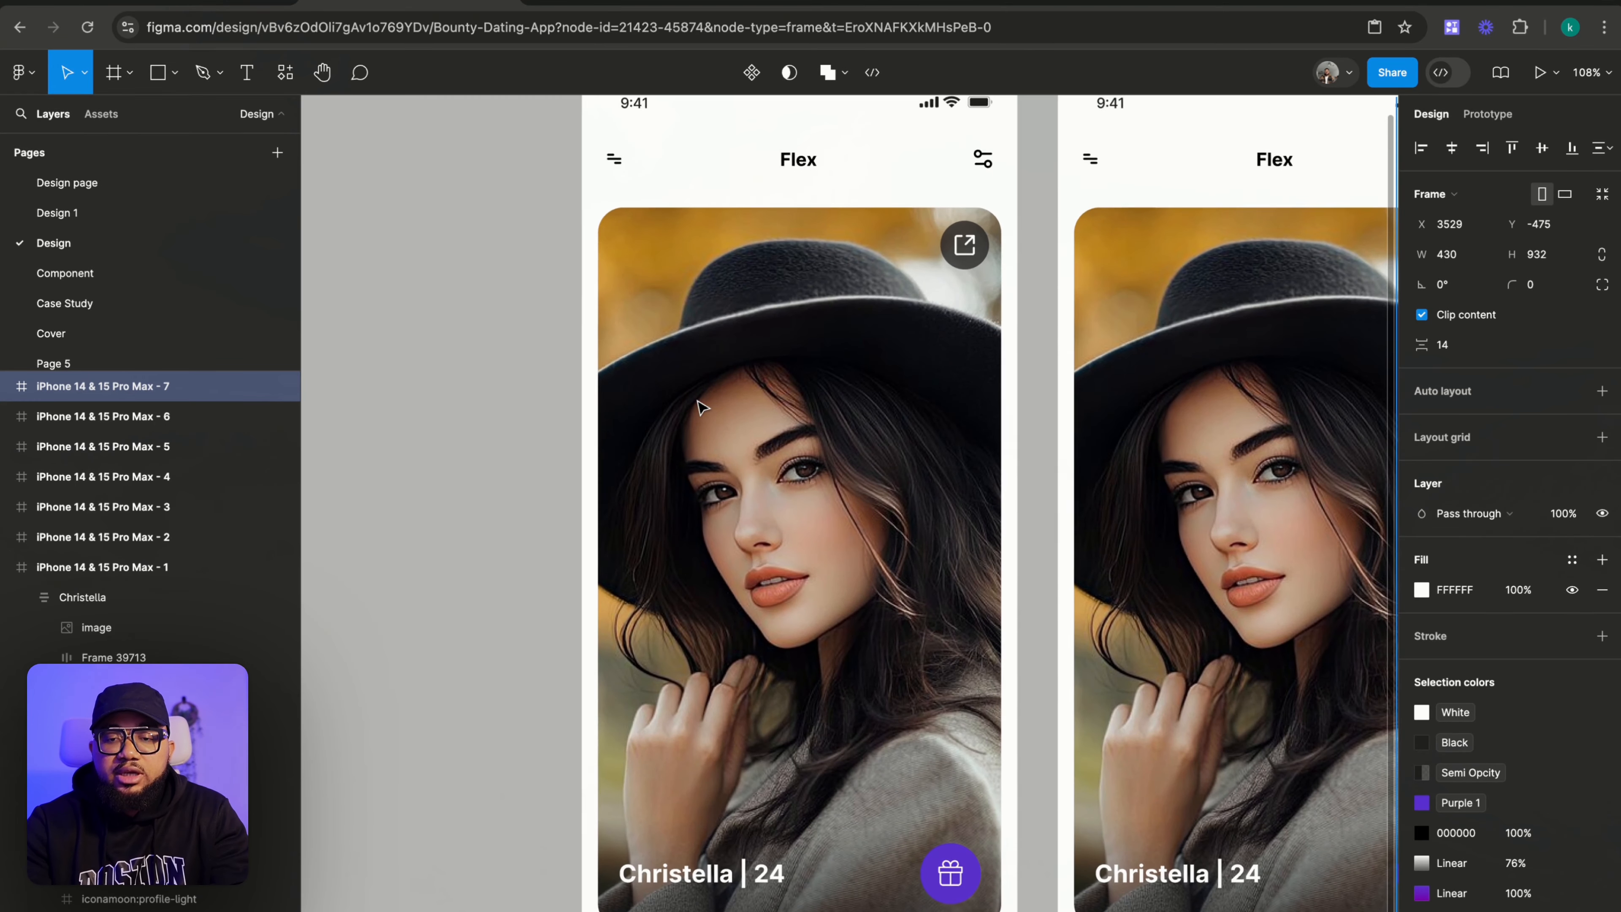
{"action": "scroll", "coordinate": [702, 407], "scroll_direction": "down", "scroll_amount": 1}
{"action": "scroll", "coordinate": [709, 422], "scroll_direction": "down", "scroll_amount": 5}
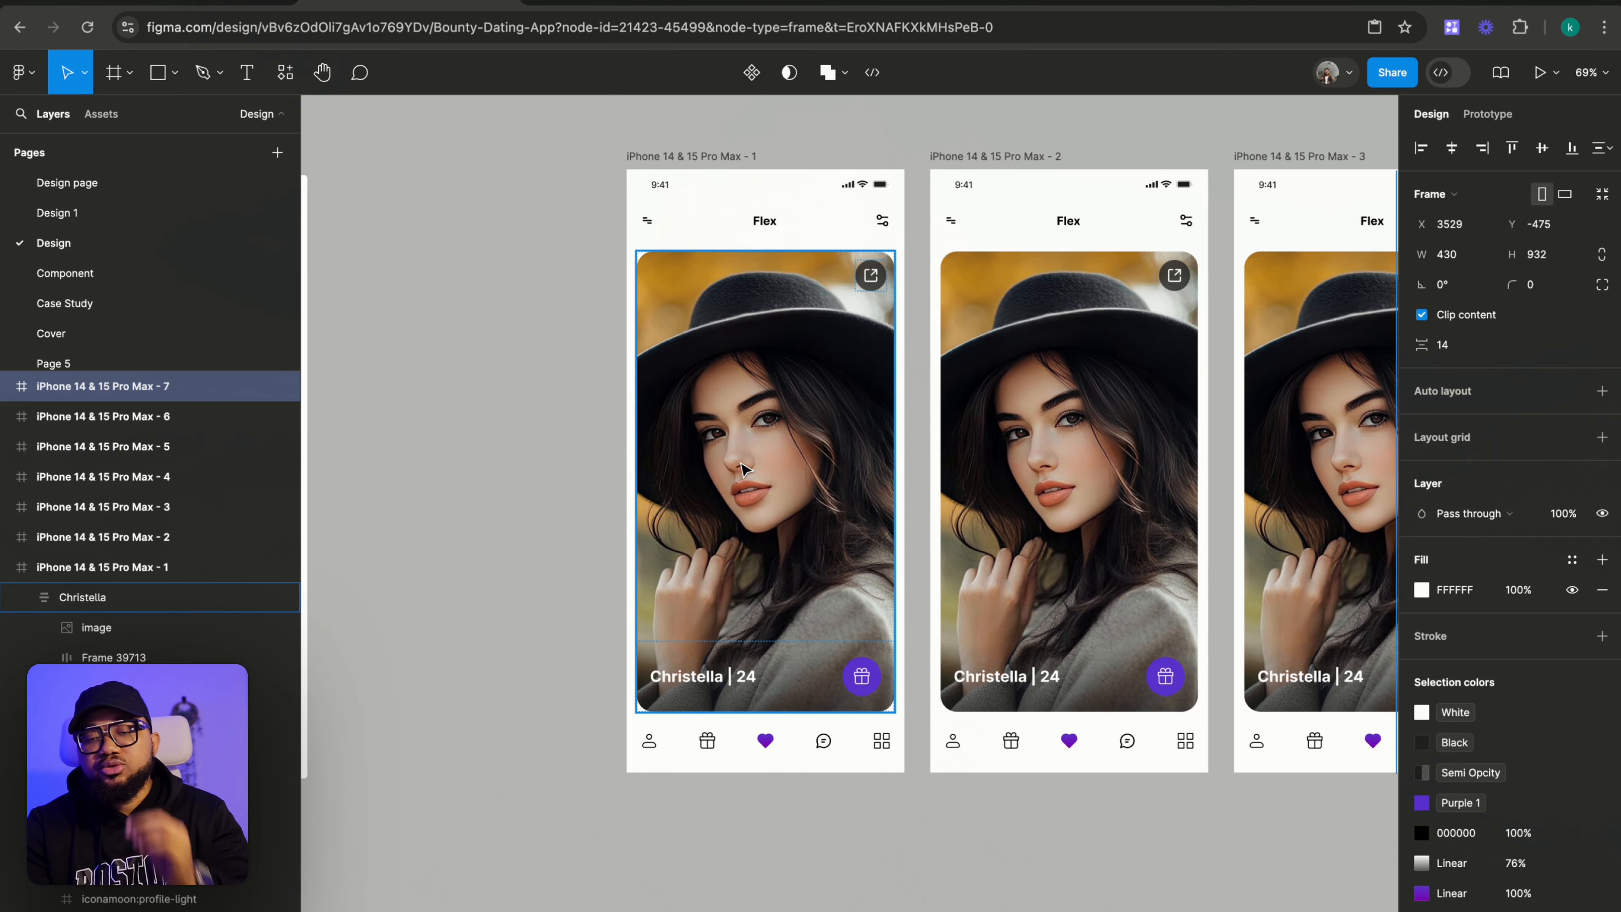
Switch to Freepik, leave the Expand editor for the beautiful girls results, and copy the photo of the woman in the orange ruffled jacket.
{"action": "left_click", "coordinate": [742, 470]}
{"action": "left_click", "coordinate": [1037, 396]}
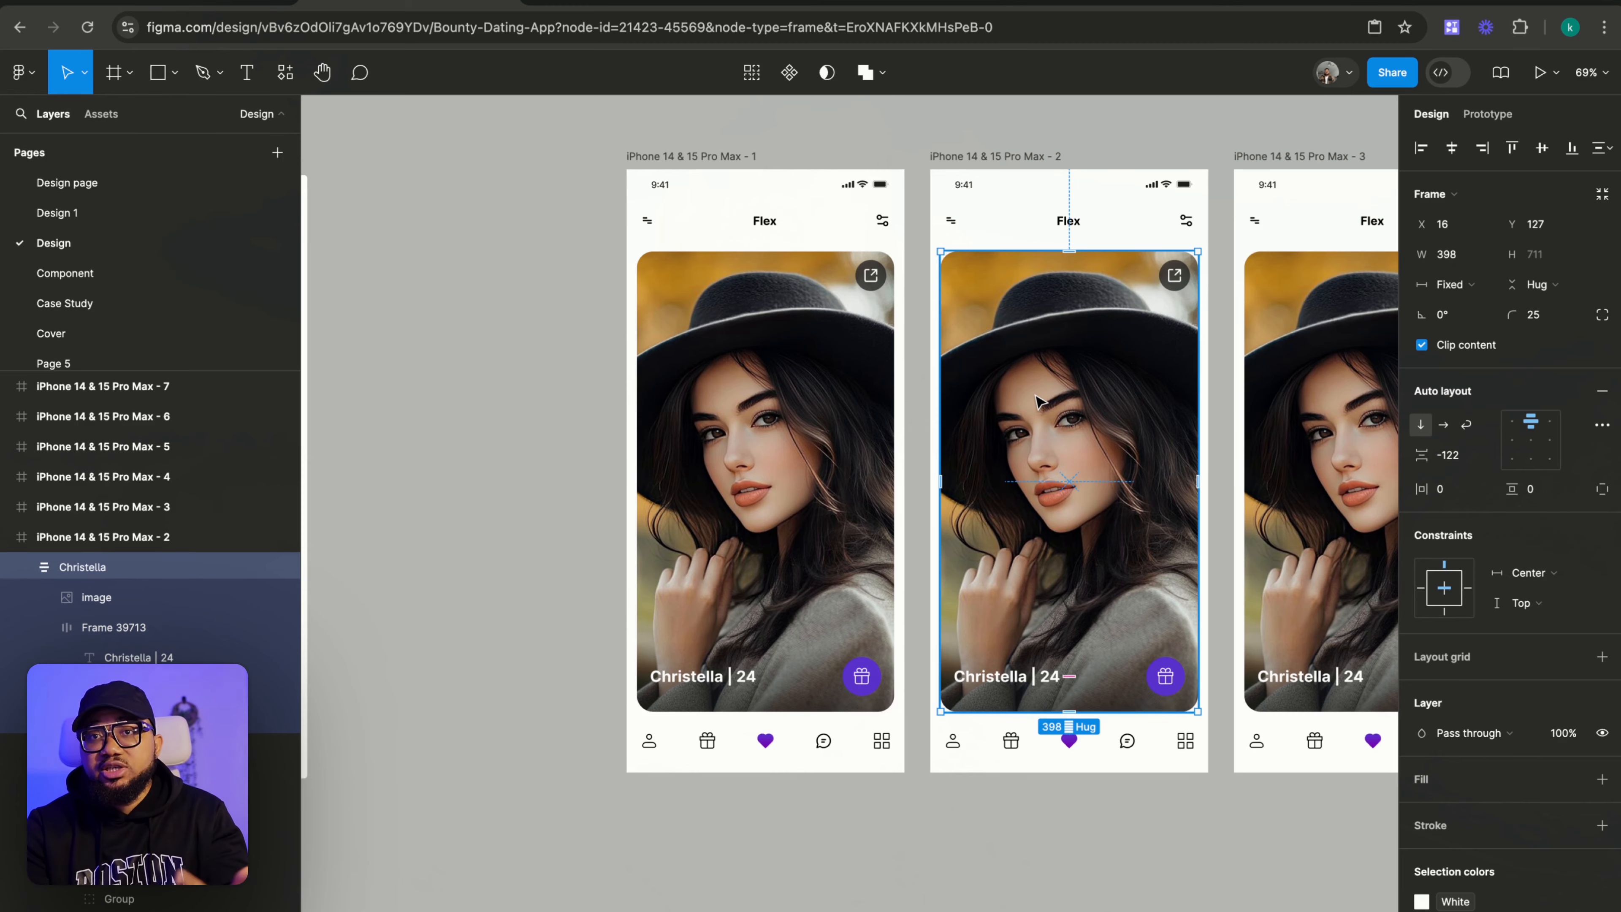
{"action": "scroll", "coordinate": [1034, 399], "scroll_direction": "right", "scroll_amount": 4}
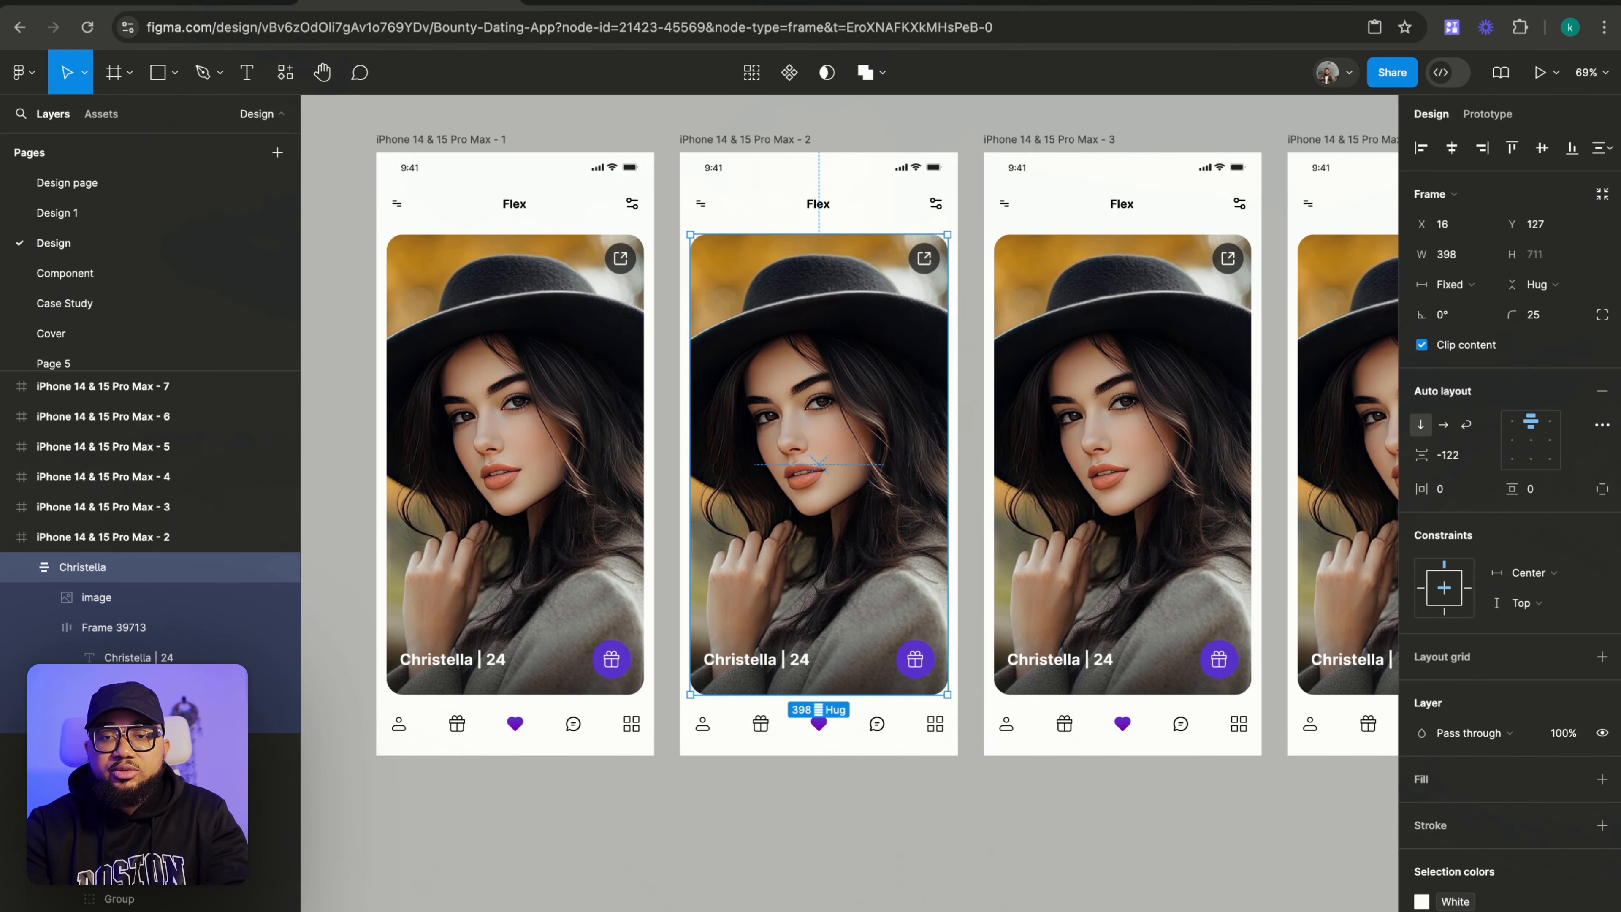
{"action": "left_click", "coordinate": [1017, 1]}
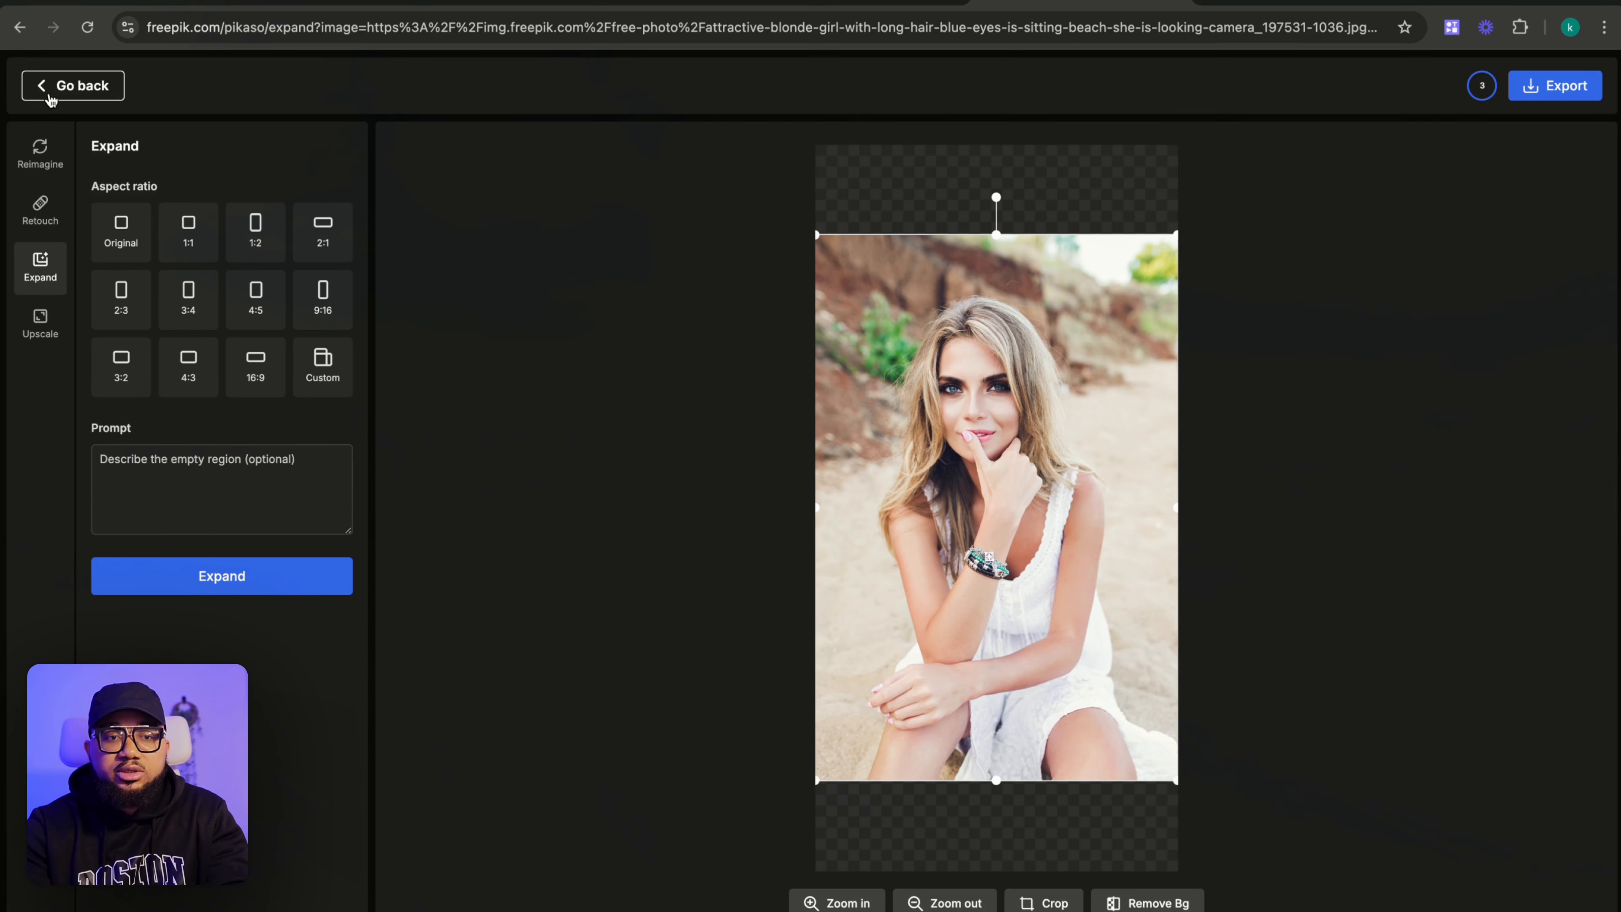
{"action": "left_click", "coordinate": [51, 90]}
{"action": "left_click", "coordinate": [95, 97]}
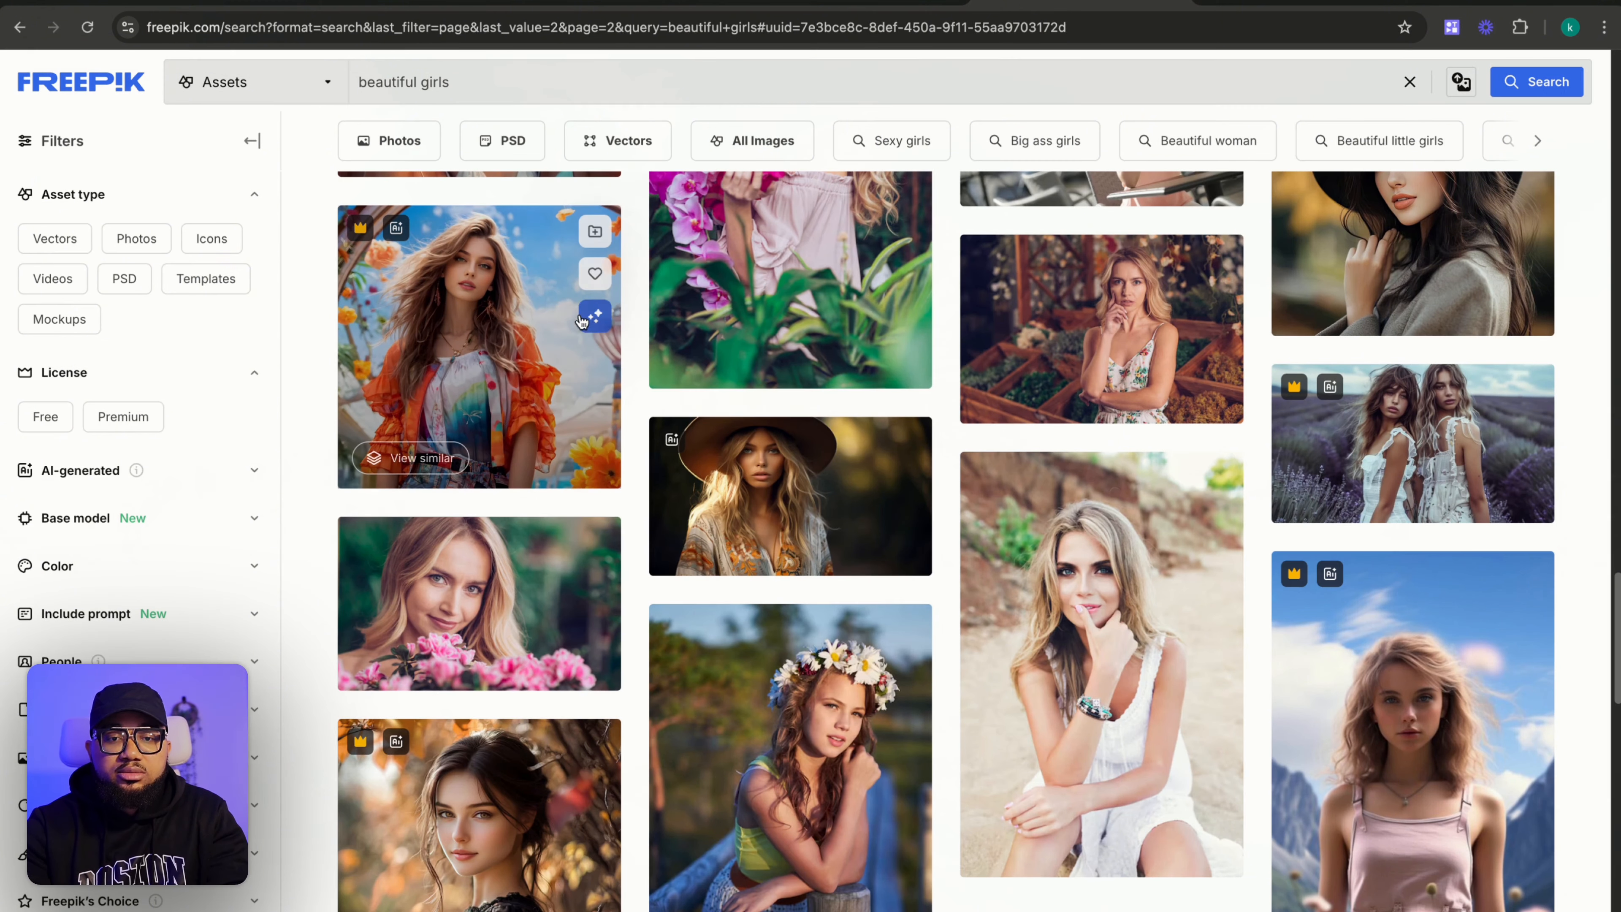
{"action": "right_click", "coordinate": [440, 325]}
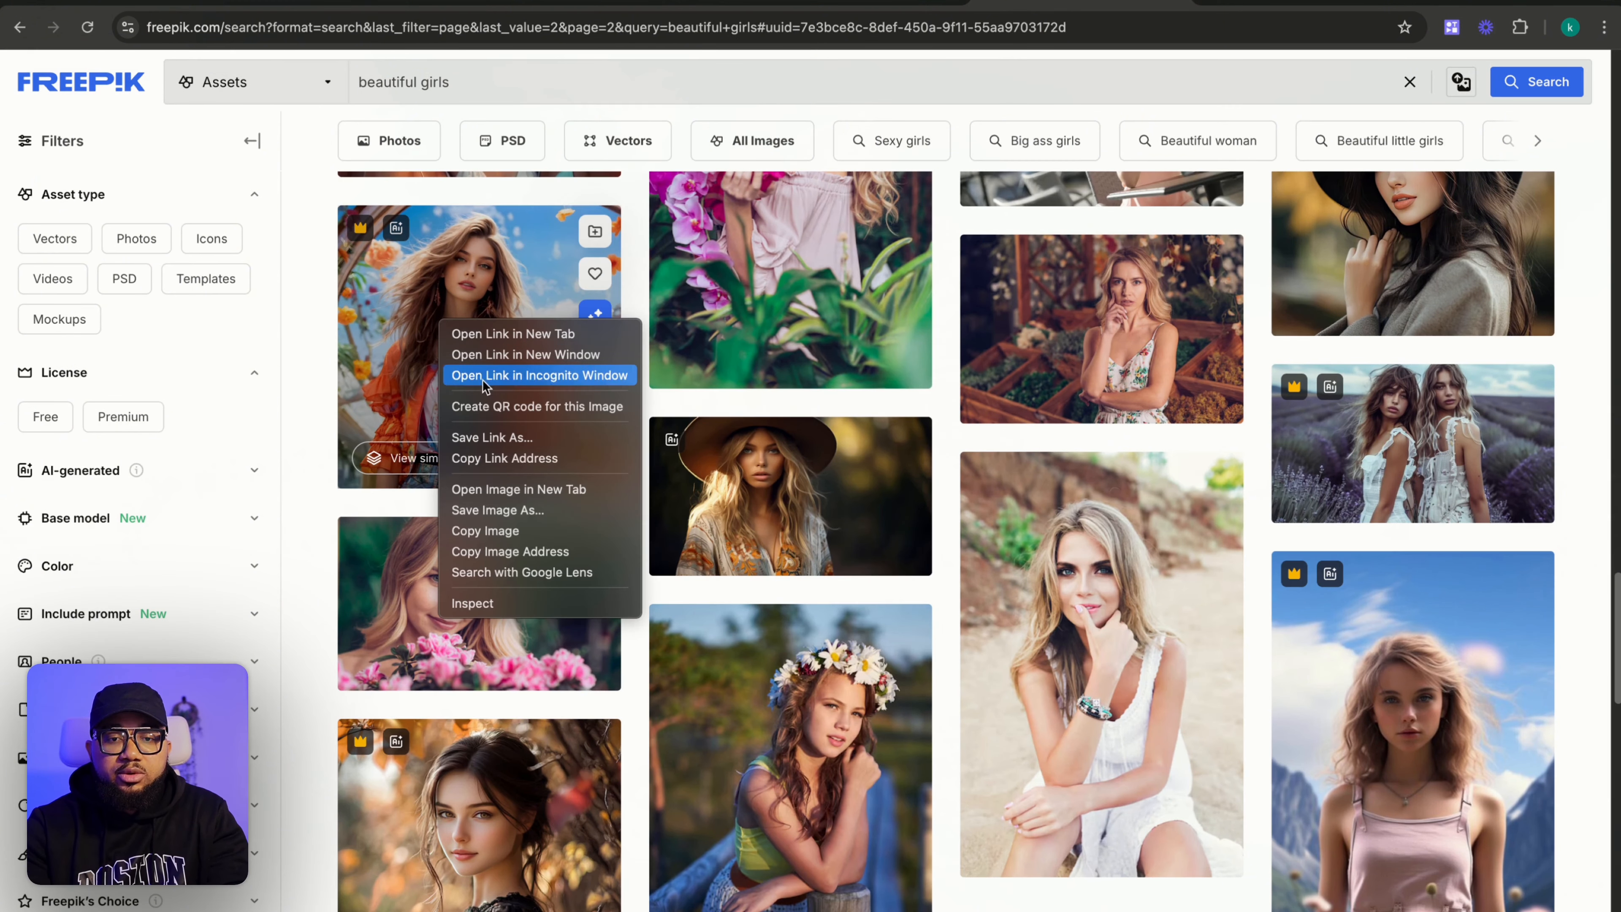
{"action": "left_click", "coordinate": [525, 531]}
Switch back to Figma and replace the profile card image on the second screen with the copied photo.
{"action": "left_click", "coordinate": [401, 4]}
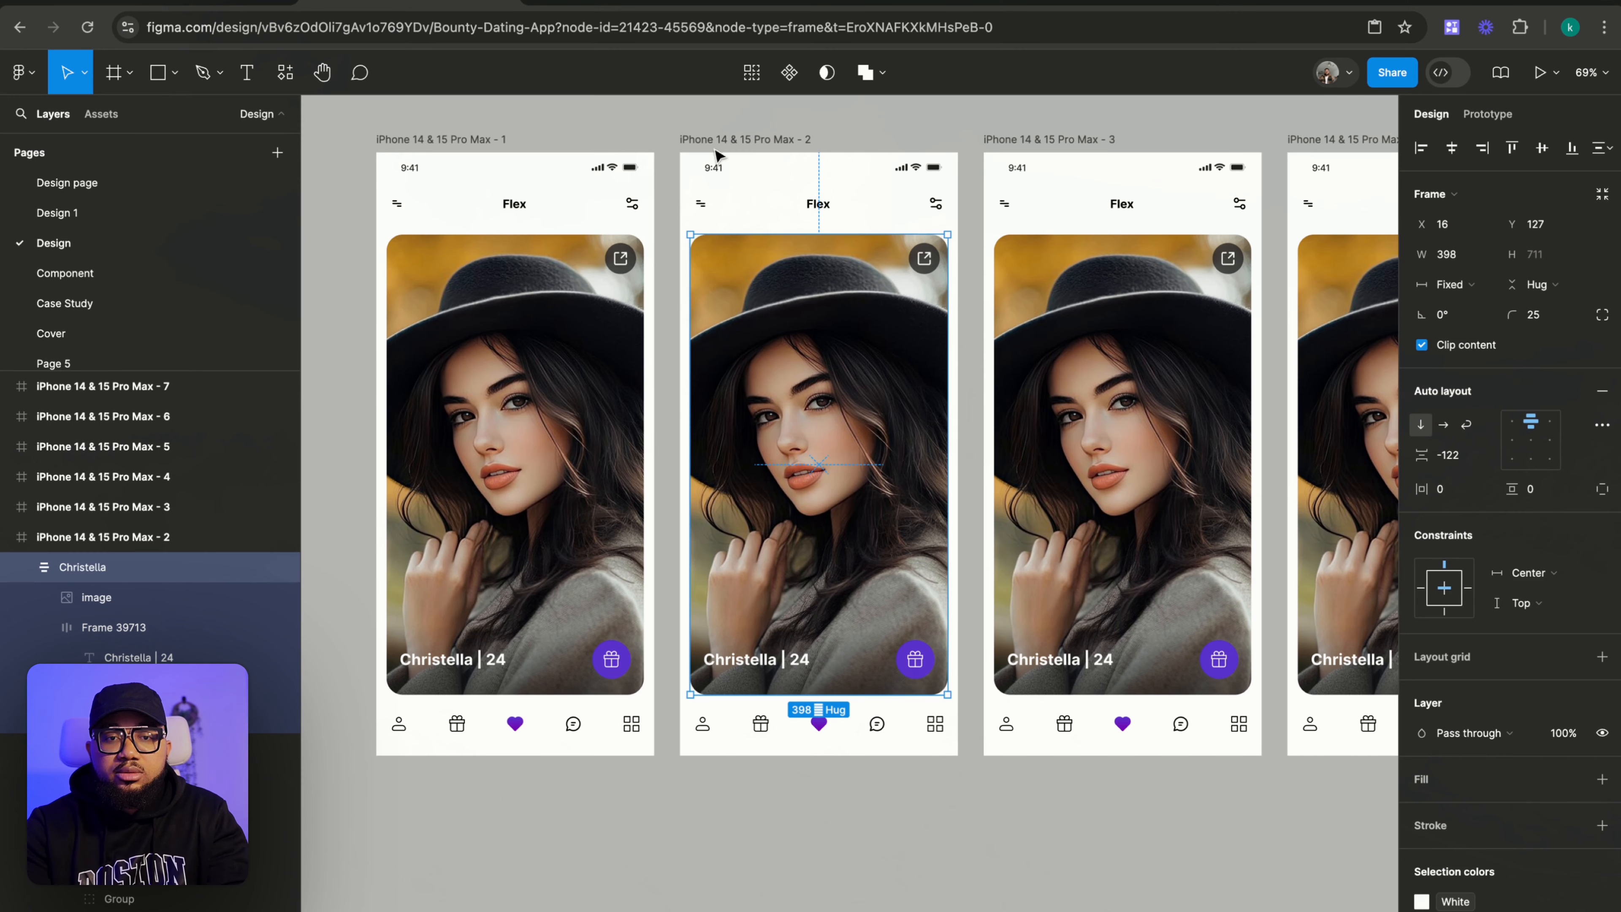
{"action": "double_click", "coordinate": [773, 428]}
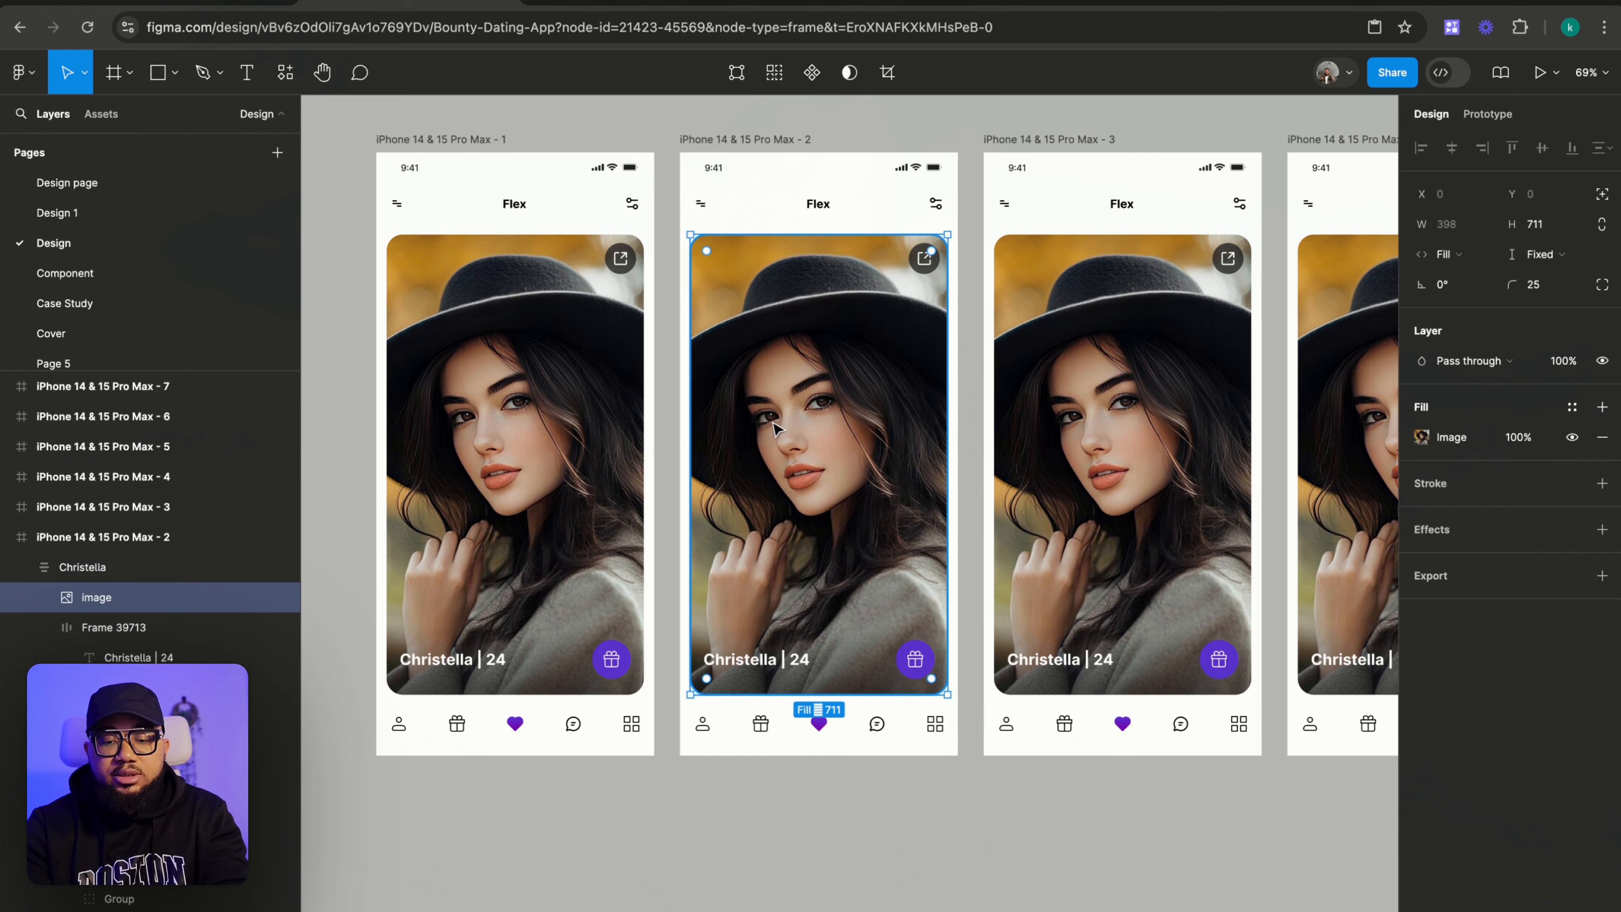
{"action": "key", "text": "ctrl+v"}
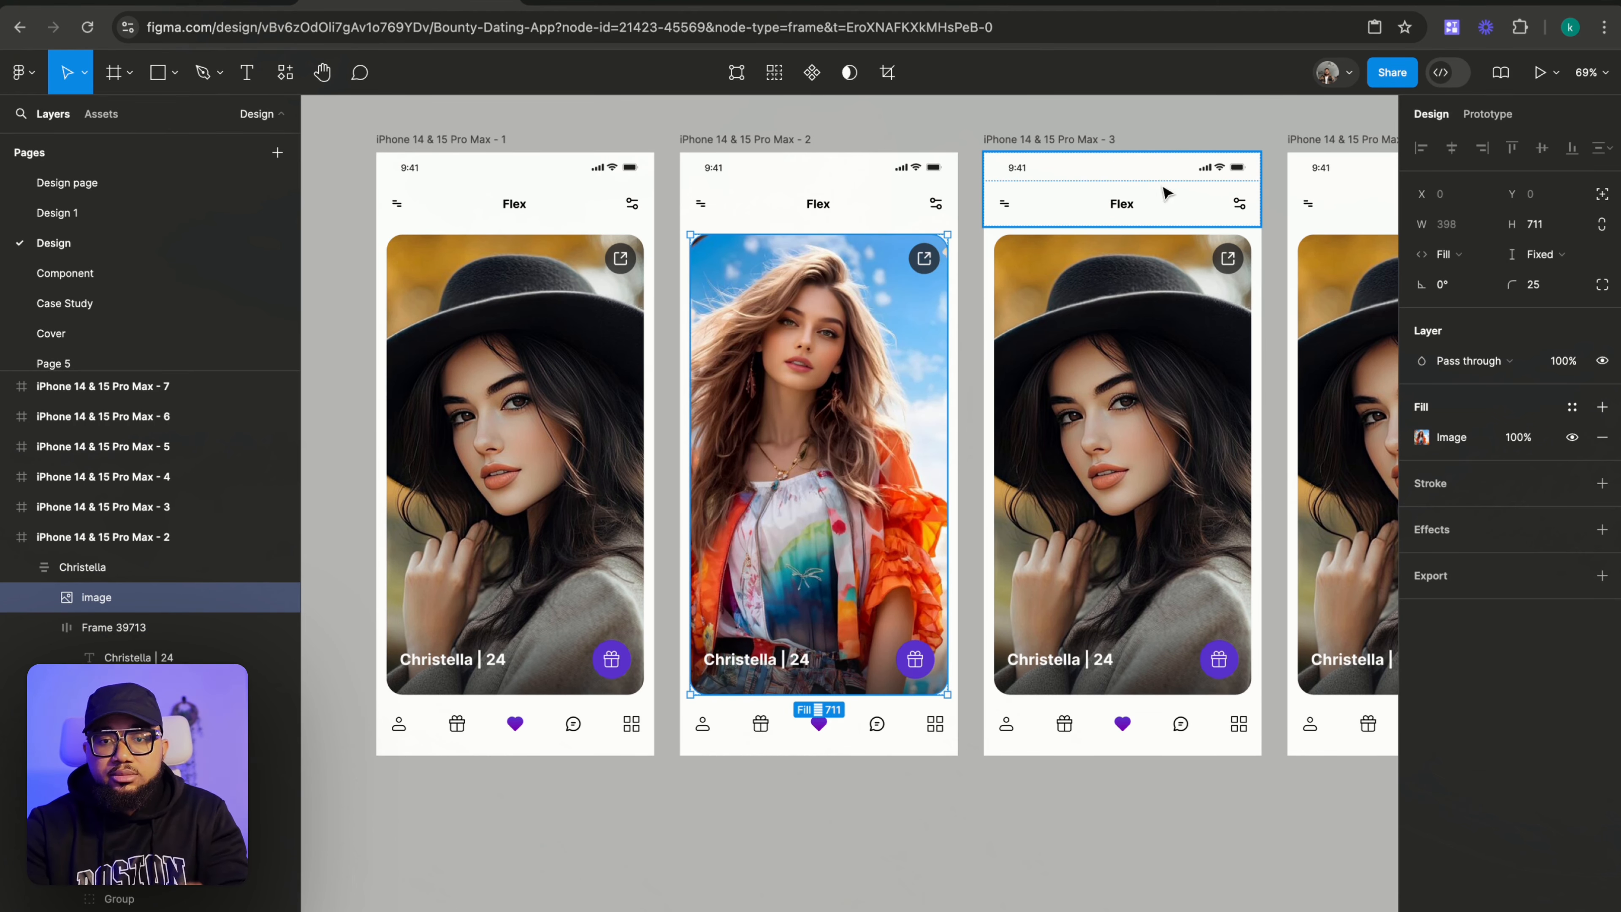
Switch to the Freepik results and copy the photo of the dark-haired woman in a black lace dress among autumn leaves.
{"action": "left_click", "coordinate": [1033, 1]}
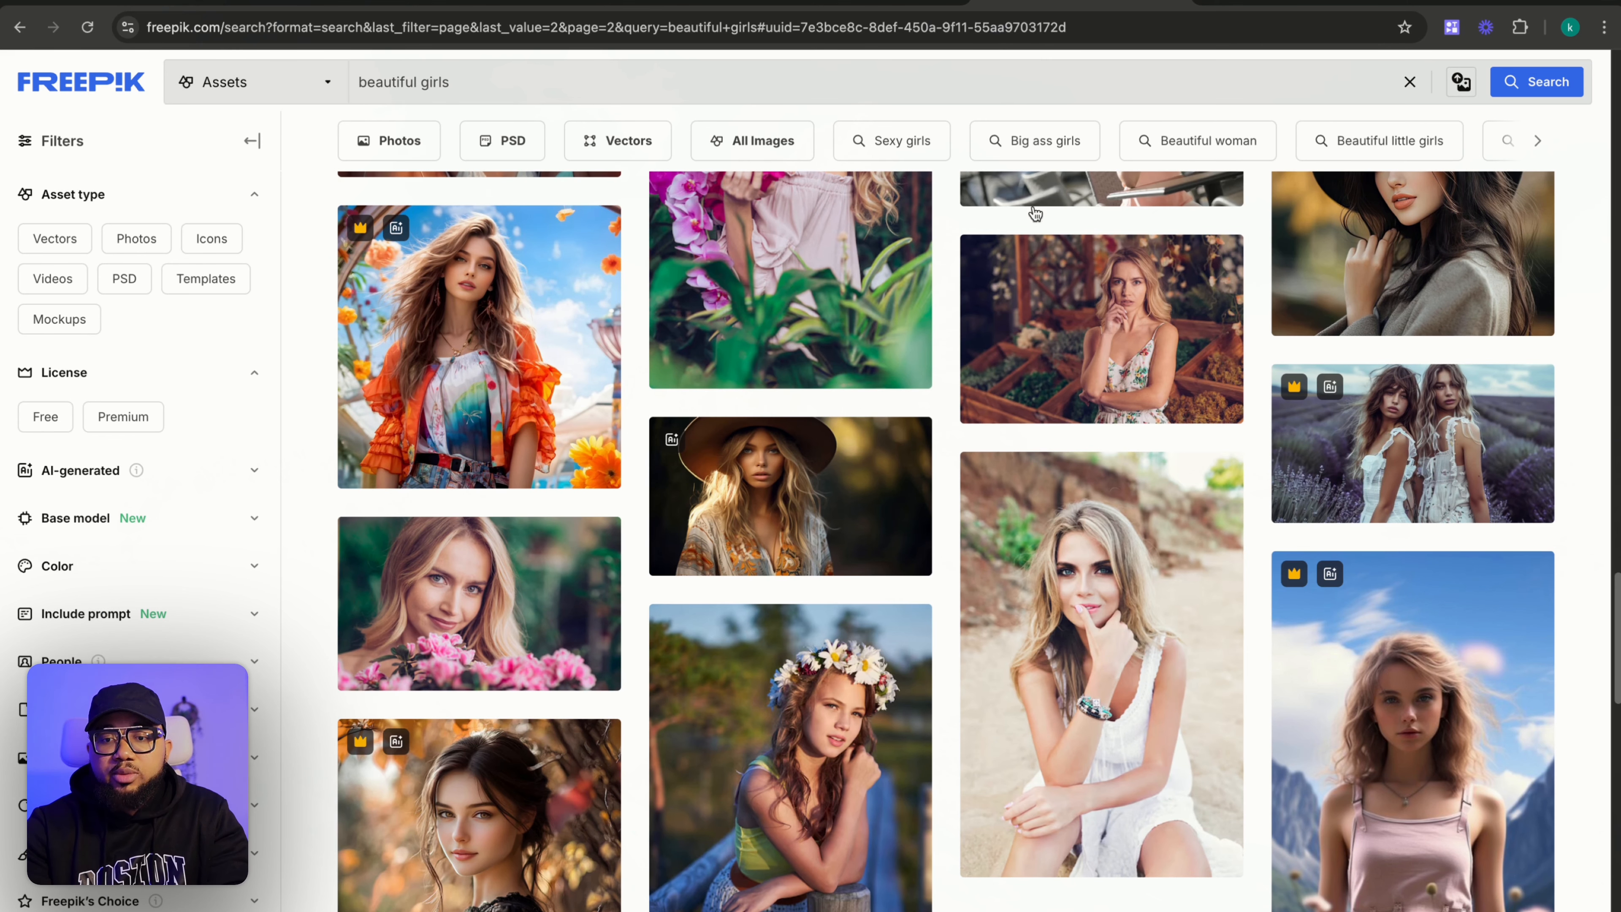
{"action": "scroll", "coordinate": [1028, 364], "scroll_direction": "down", "scroll_amount": 3}
{"action": "scroll", "coordinate": [1029, 364], "scroll_direction": "down", "scroll_amount": 5}
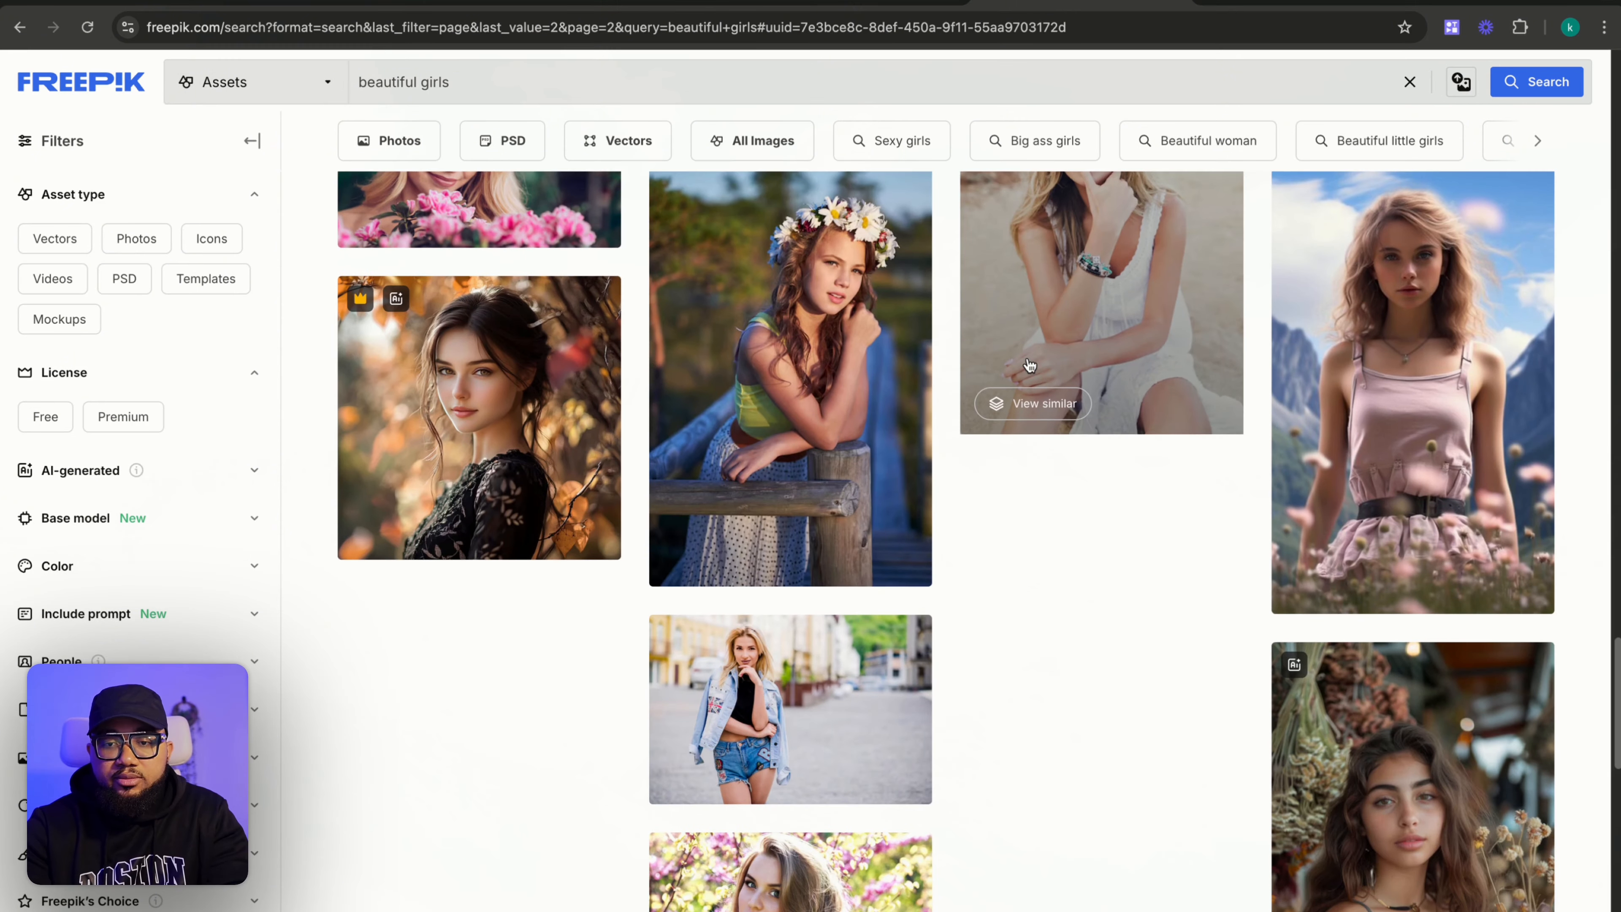
{"action": "right_click", "coordinate": [484, 393]}
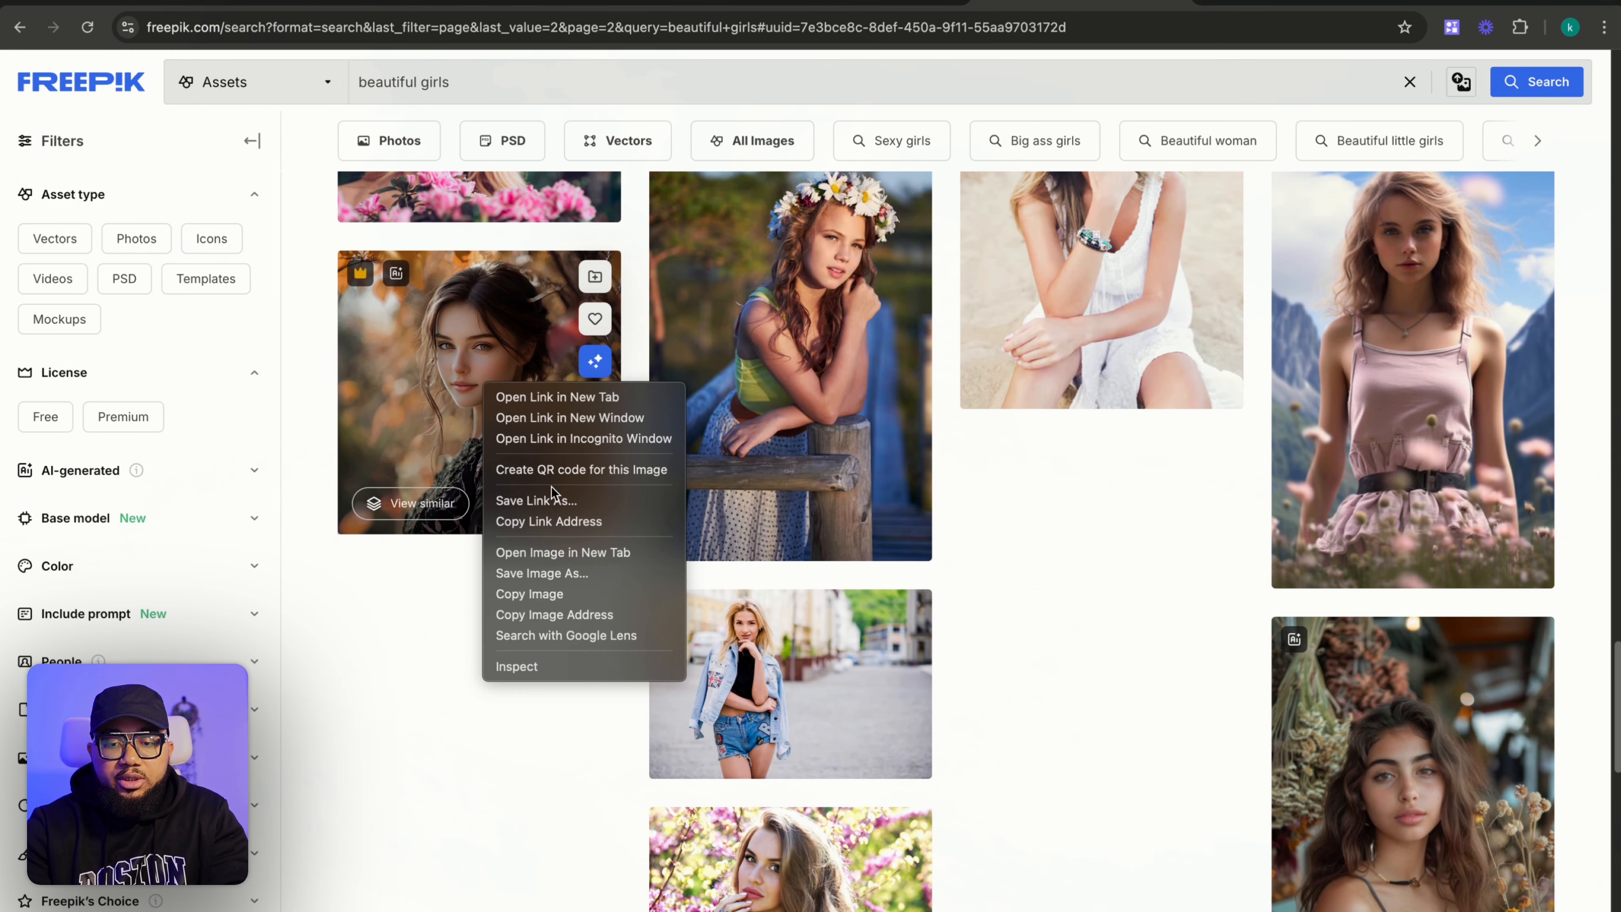
{"action": "left_click", "coordinate": [565, 602]}
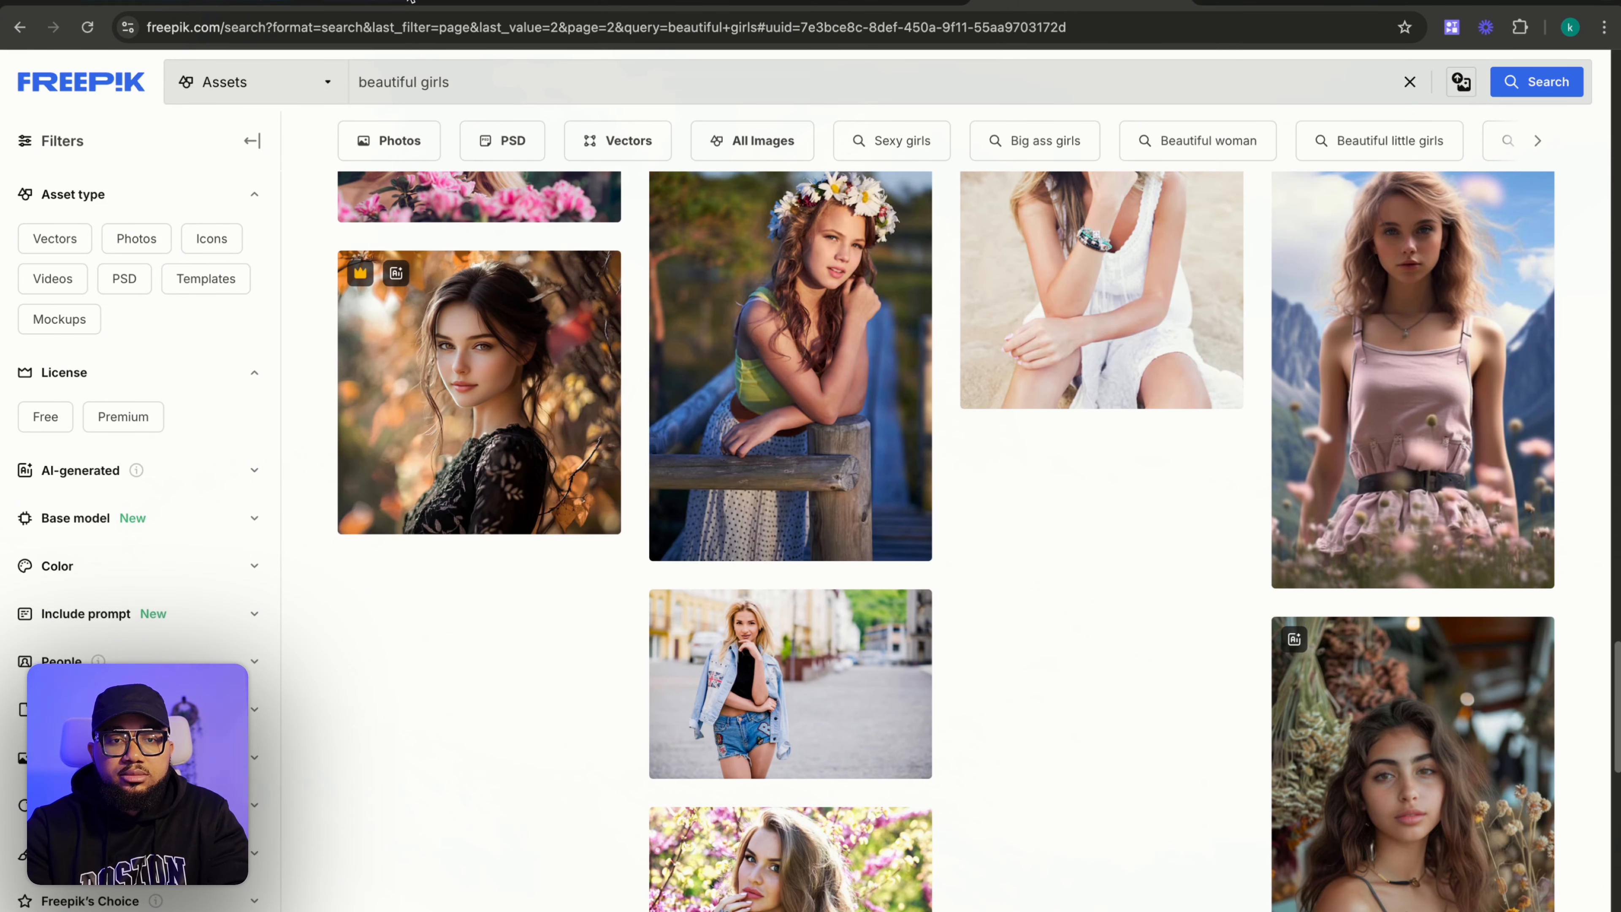
Switch back to Figma and paste the copied photo over the profile card image on the third screen.
{"action": "left_click", "coordinate": [503, 3]}
{"action": "left_click", "coordinate": [1060, 375]}
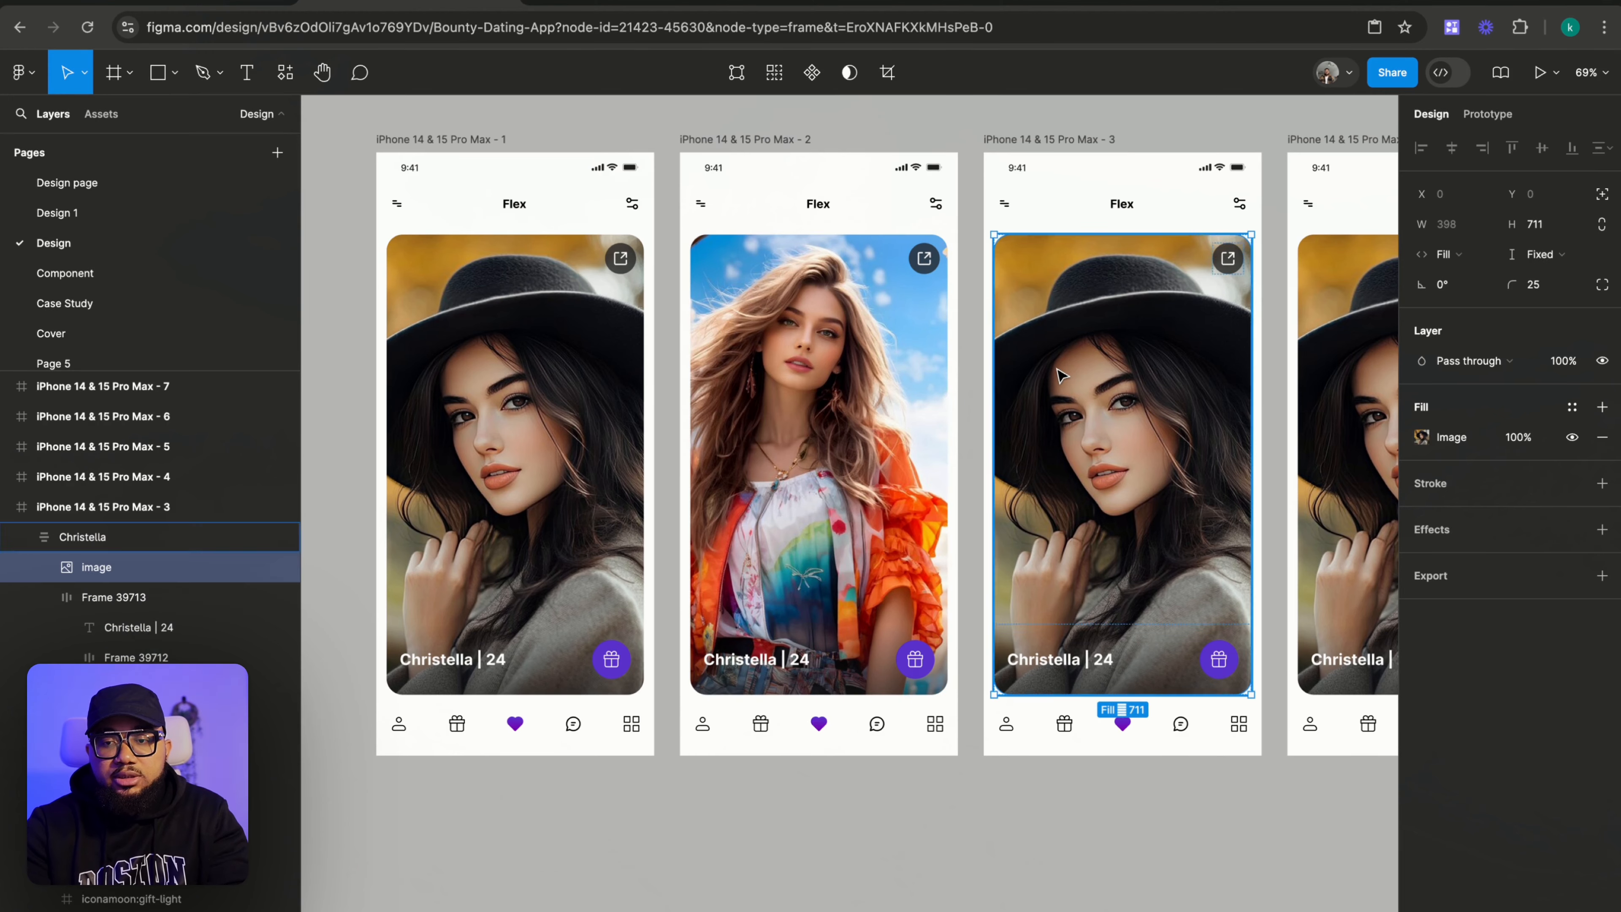
{"action": "key", "text": "ctrl+v"}
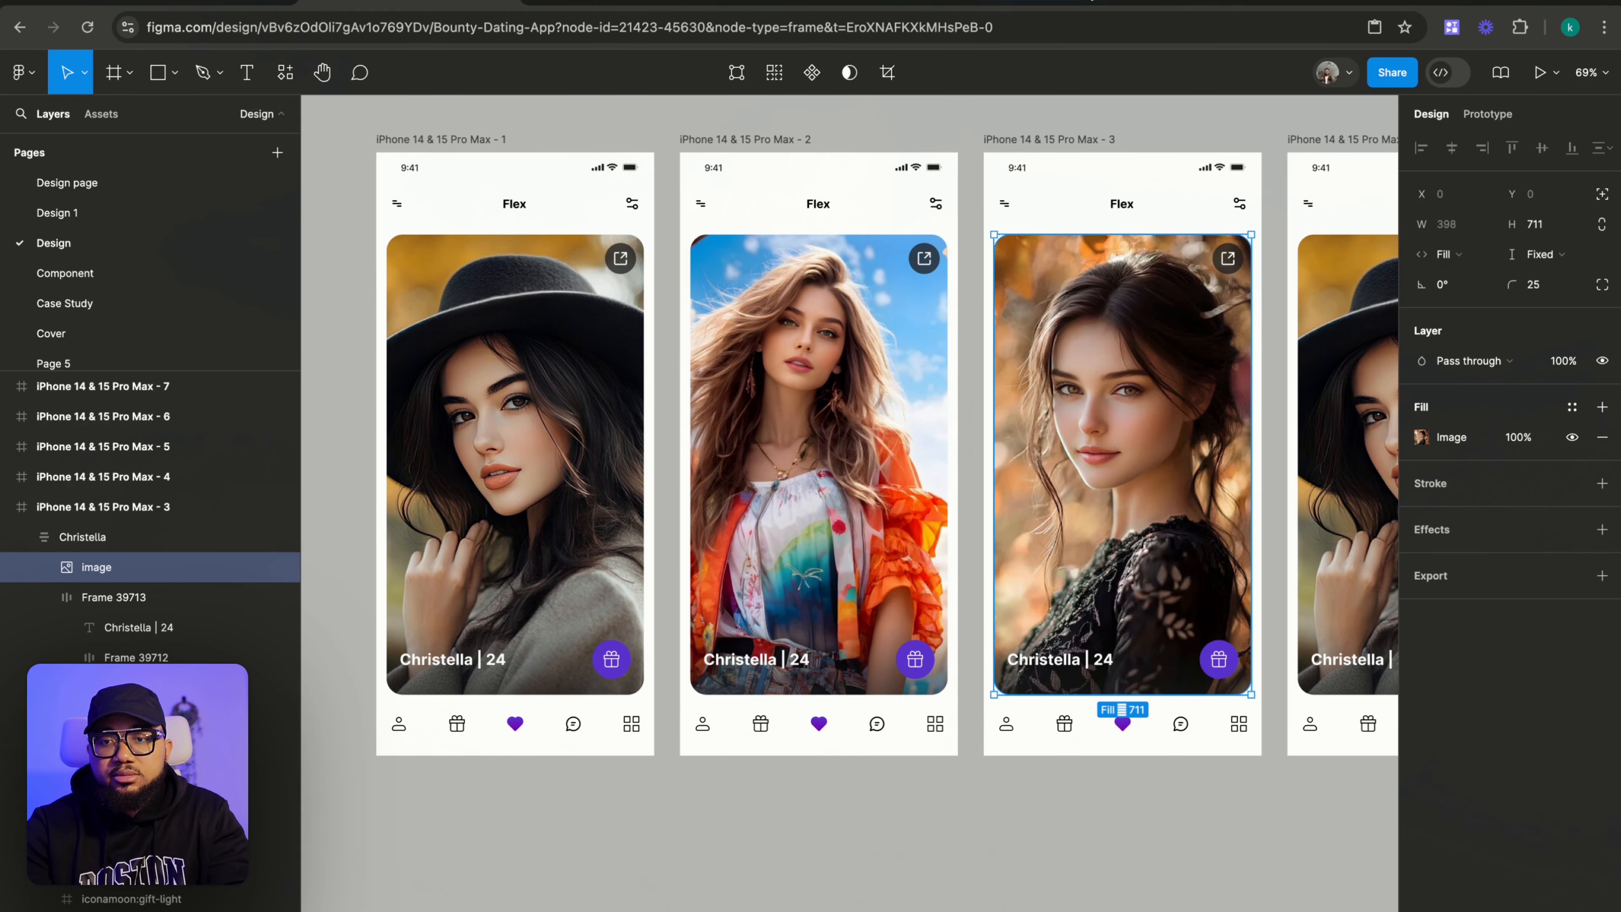
Switch to Freepik and search the assets for "beautiful black girls".
{"action": "left_click", "coordinate": [1089, 3]}
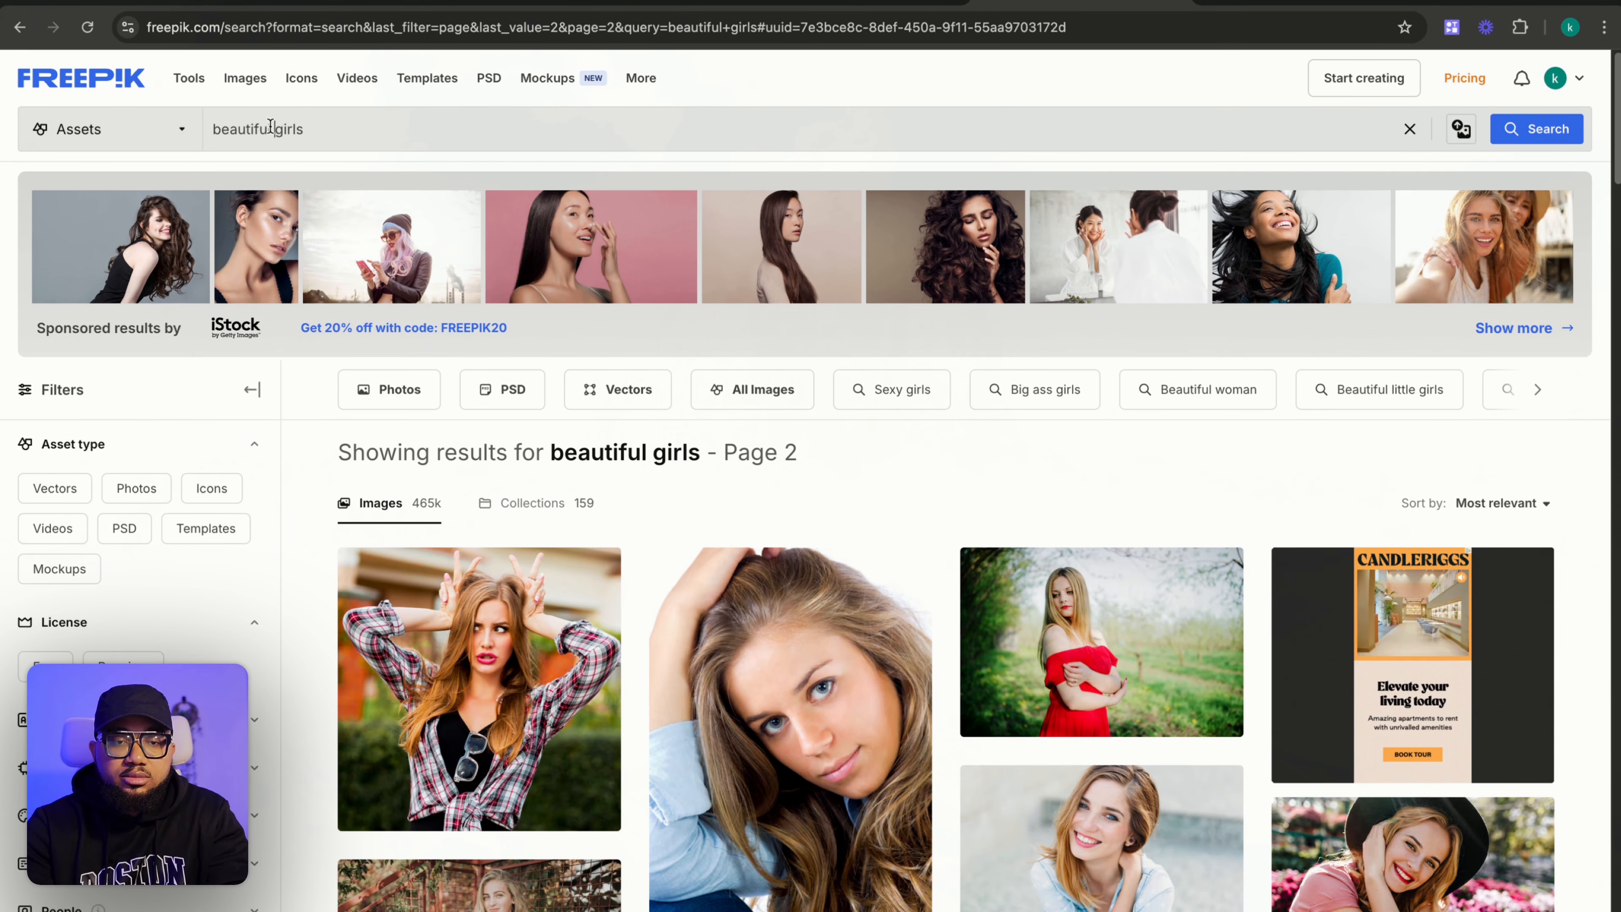
{"action": "type", "text": "lack"}
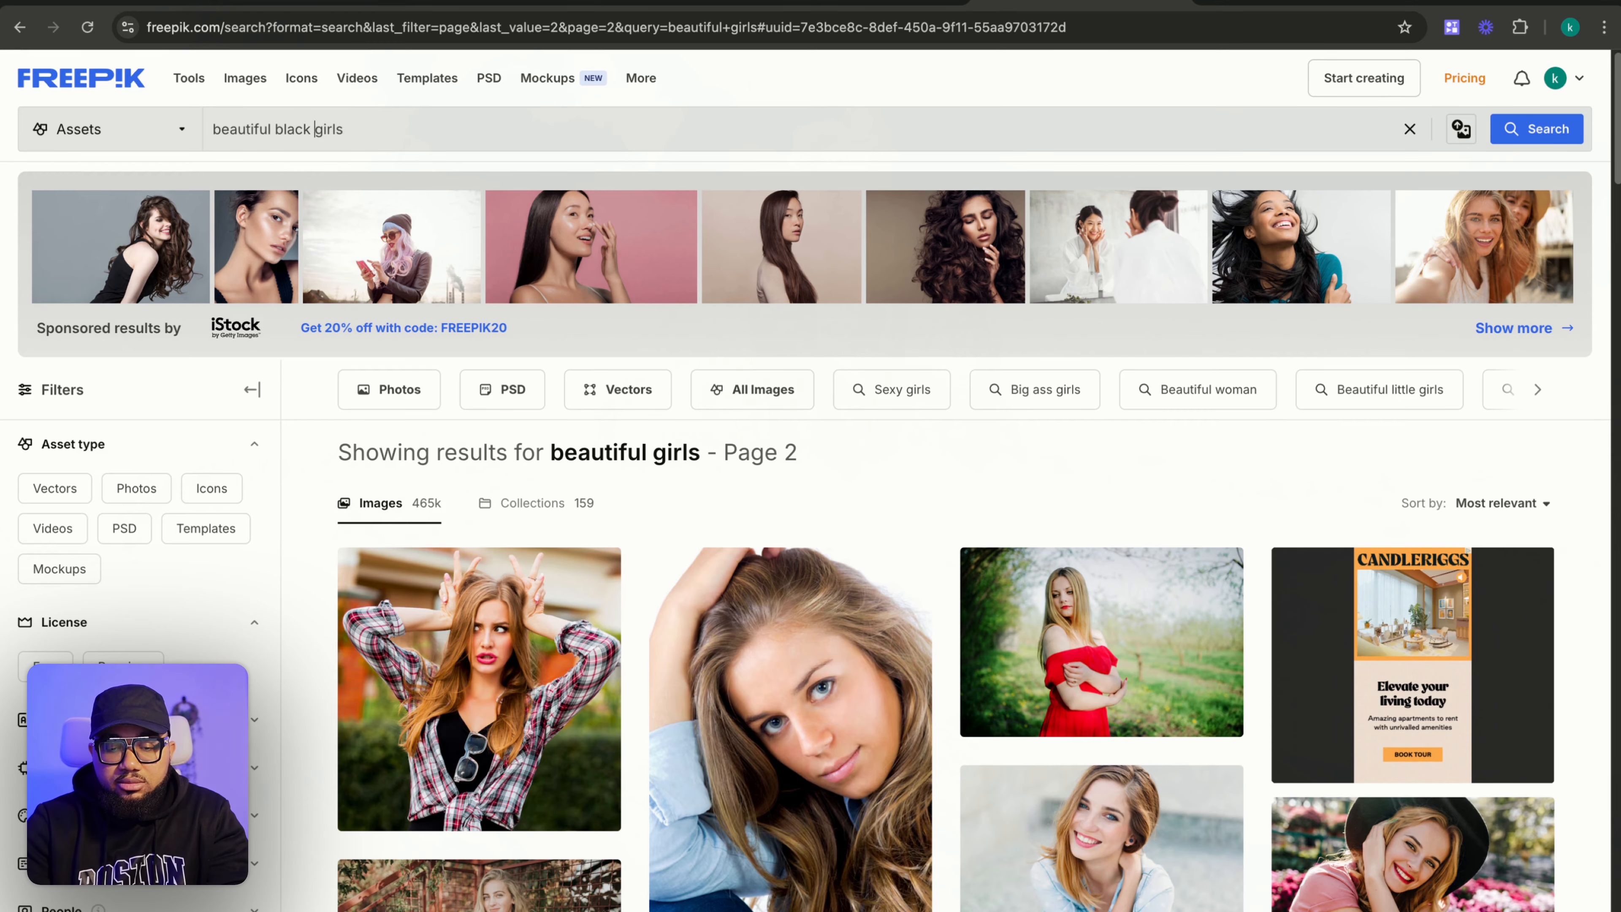
{"action": "type", "text": " girls"}
{"action": "key", "text": "Return"}
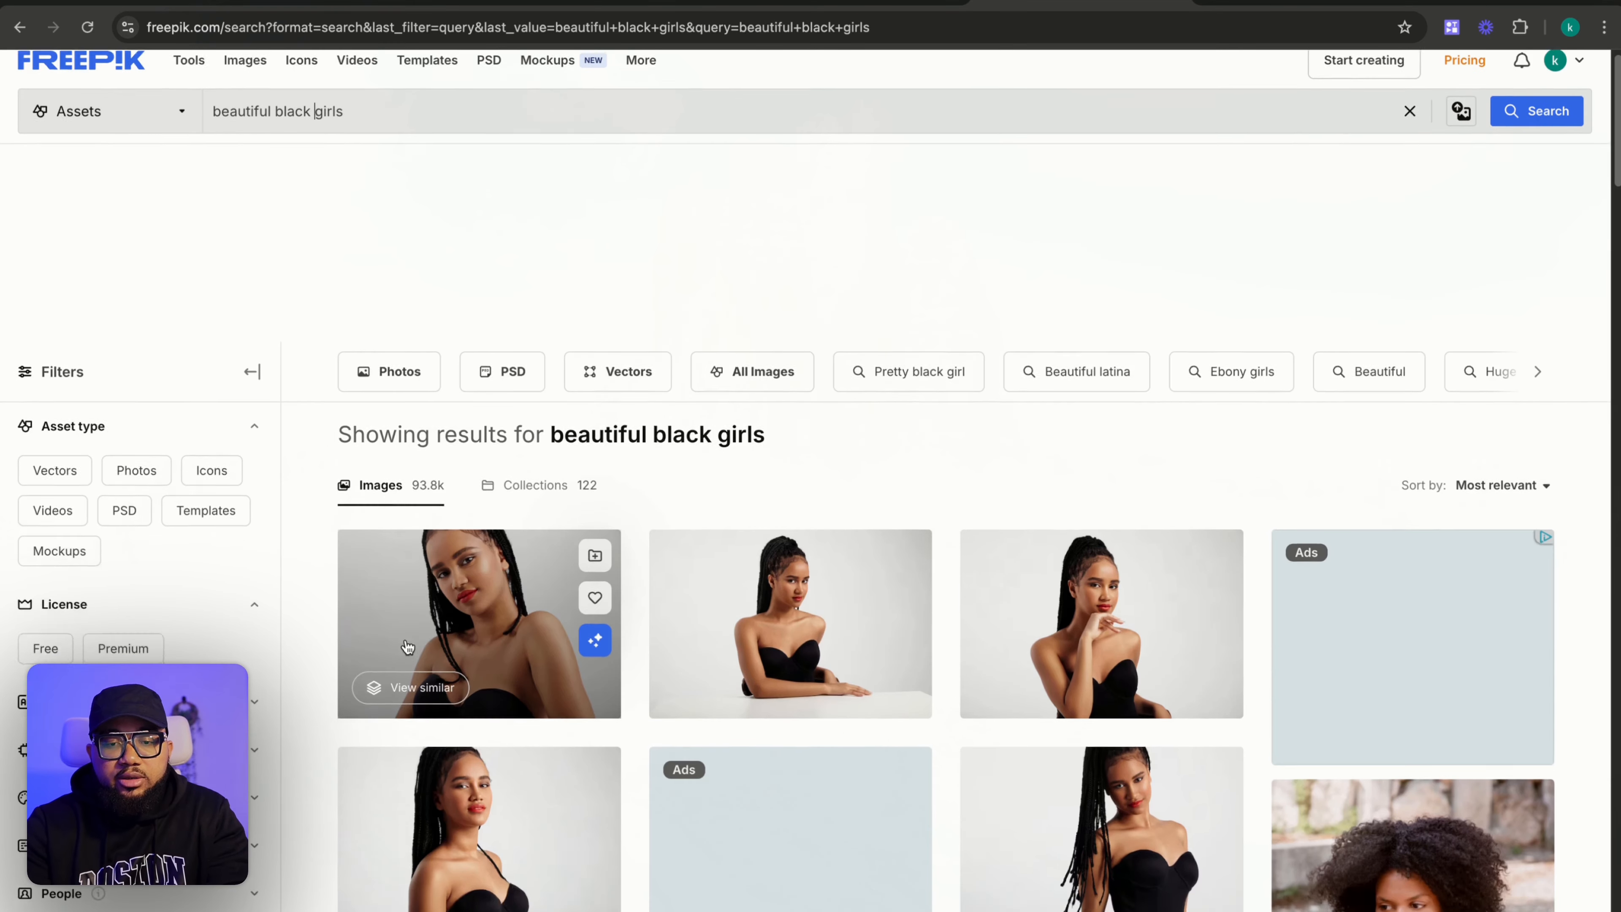
Copy the photo of the woman in a white off-shoulder top standing in a meadow from the Freepik results.
{"action": "scroll", "coordinate": [527, 647], "scroll_direction": "down", "scroll_amount": 6}
{"action": "scroll", "coordinate": [526, 647], "scroll_direction": "down", "scroll_amount": 1}
{"action": "scroll", "coordinate": [526, 647], "scroll_direction": "up", "scroll_amount": 1}
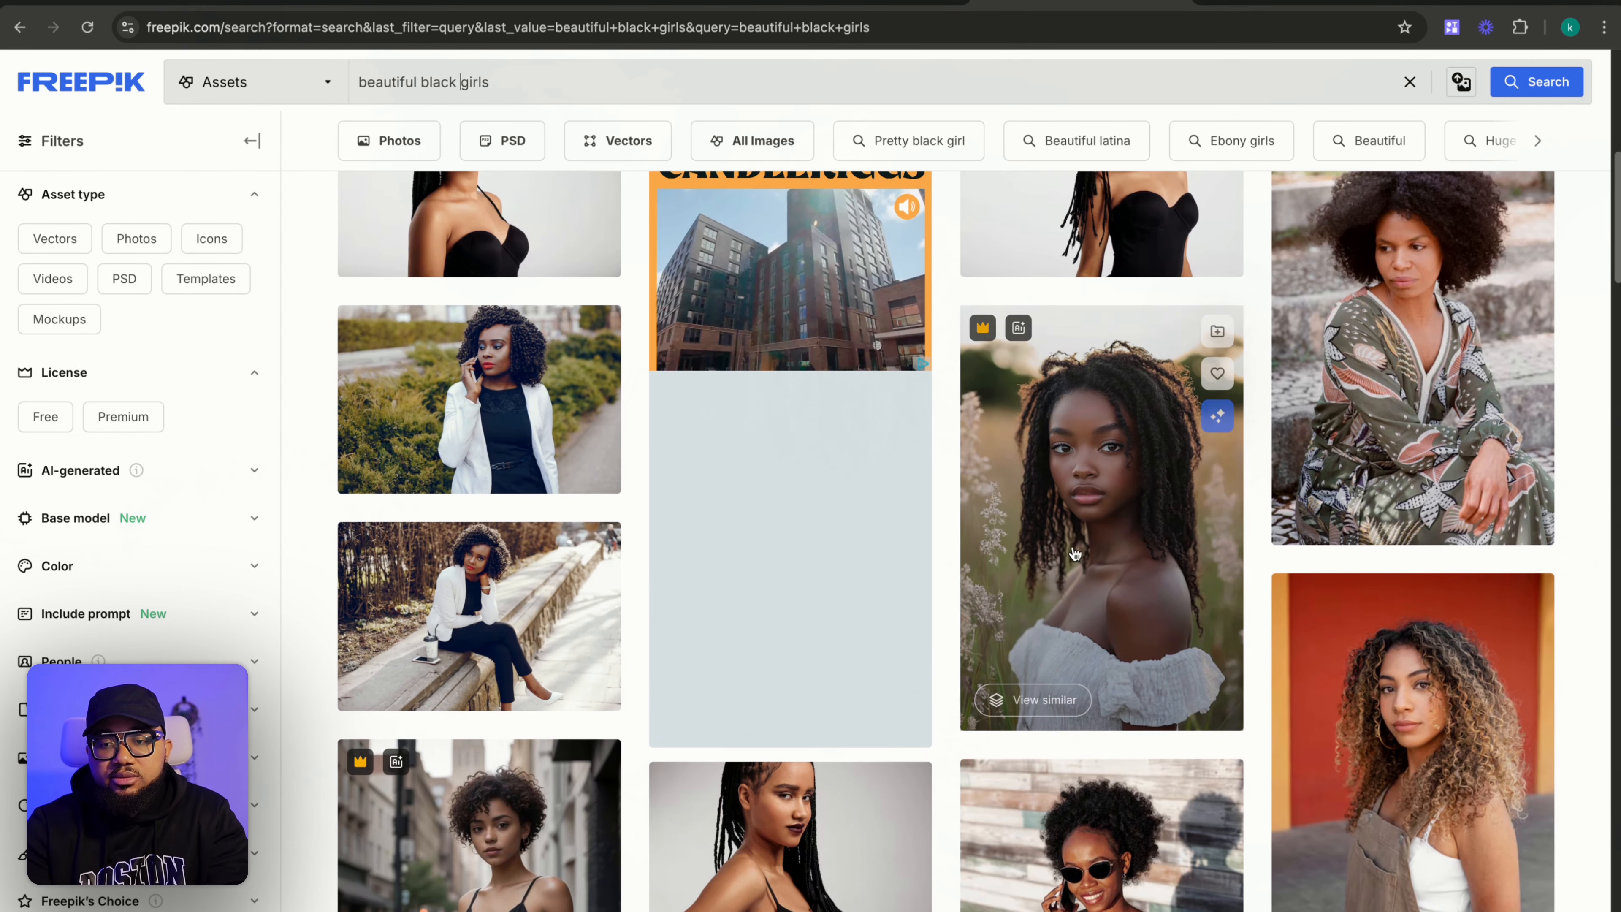
{"action": "right_click", "coordinate": [1088, 495]}
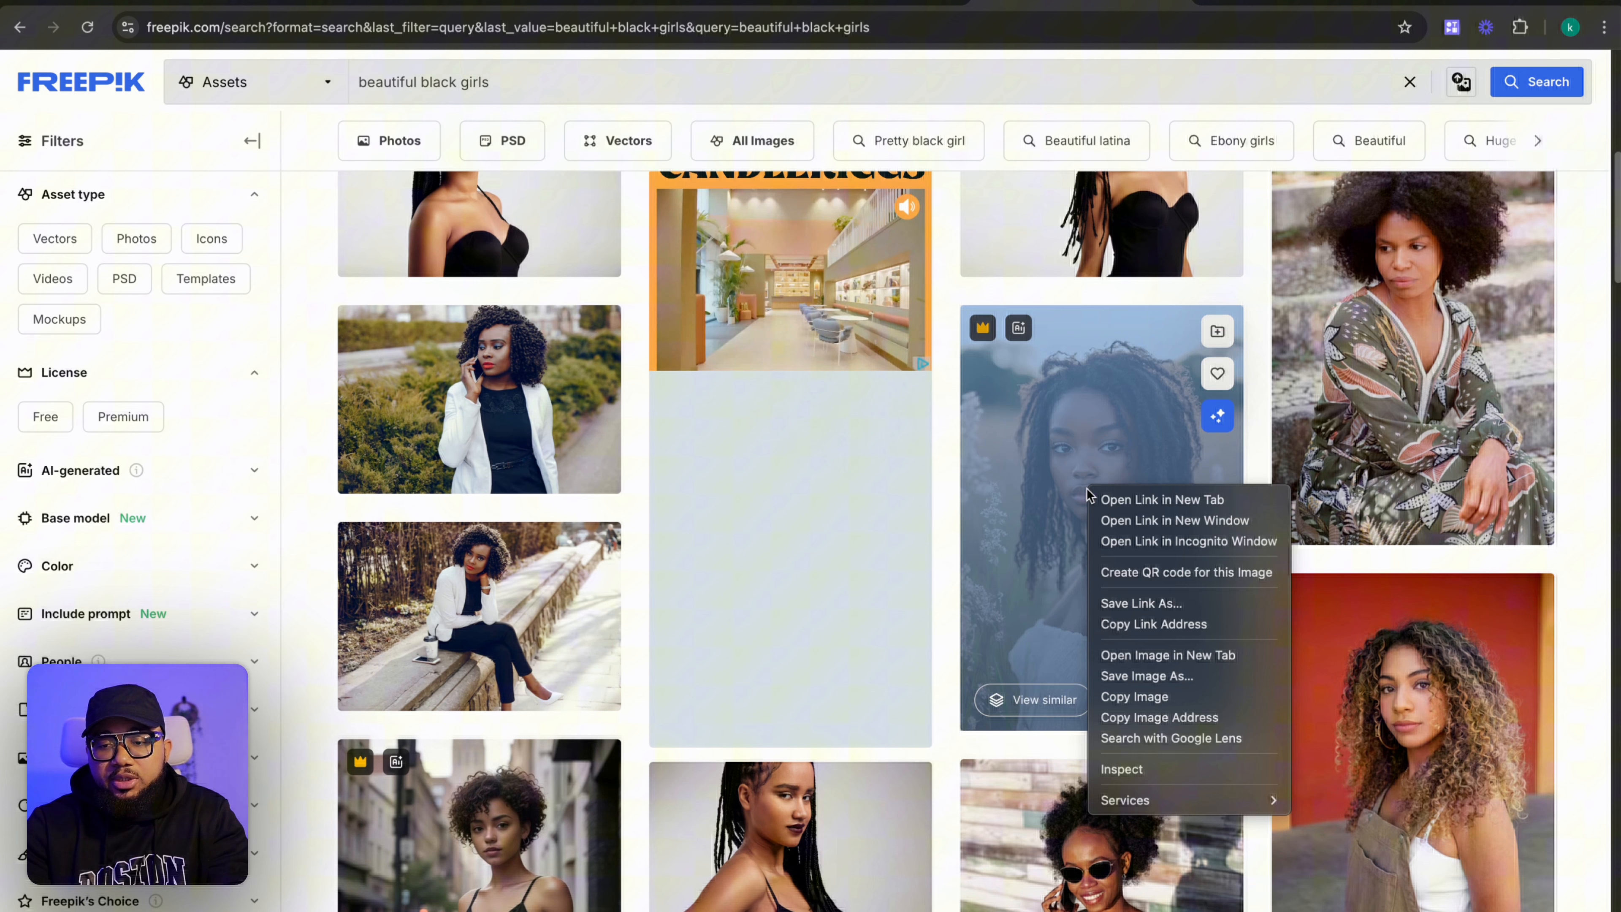
{"action": "left_click", "coordinate": [1168, 703]}
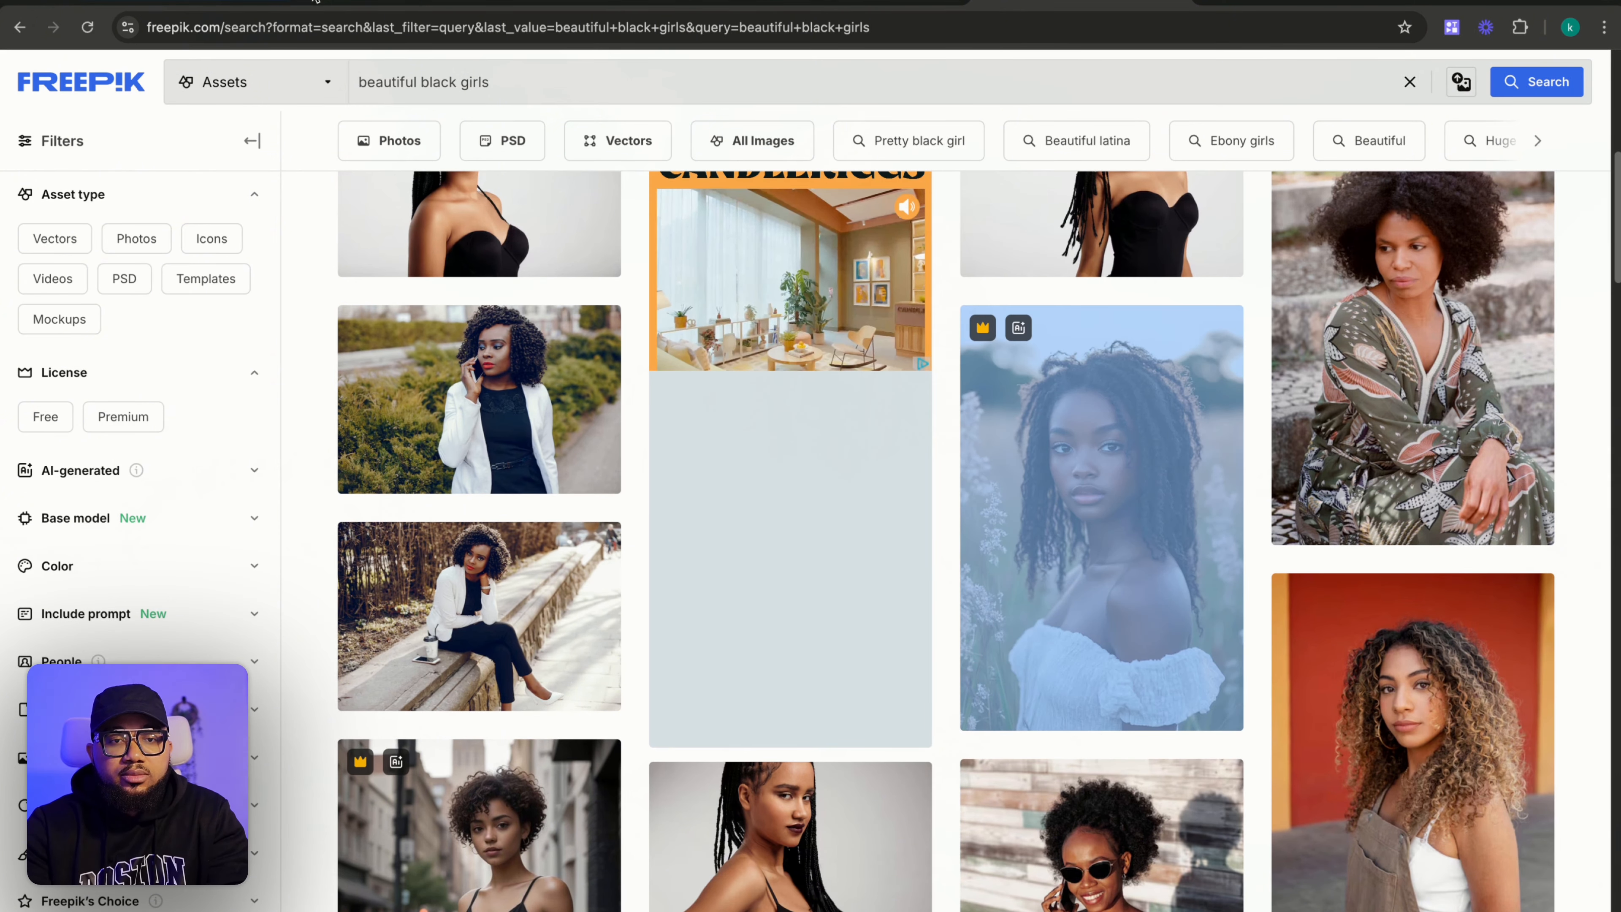
Switch to Figma and paste the copied meadow photo over the profile card image on the fourth screen.
{"action": "left_click", "coordinate": [396, 1]}
{"action": "scroll", "coordinate": [1266, 474], "scroll_direction": "right", "scroll_amount": 5}
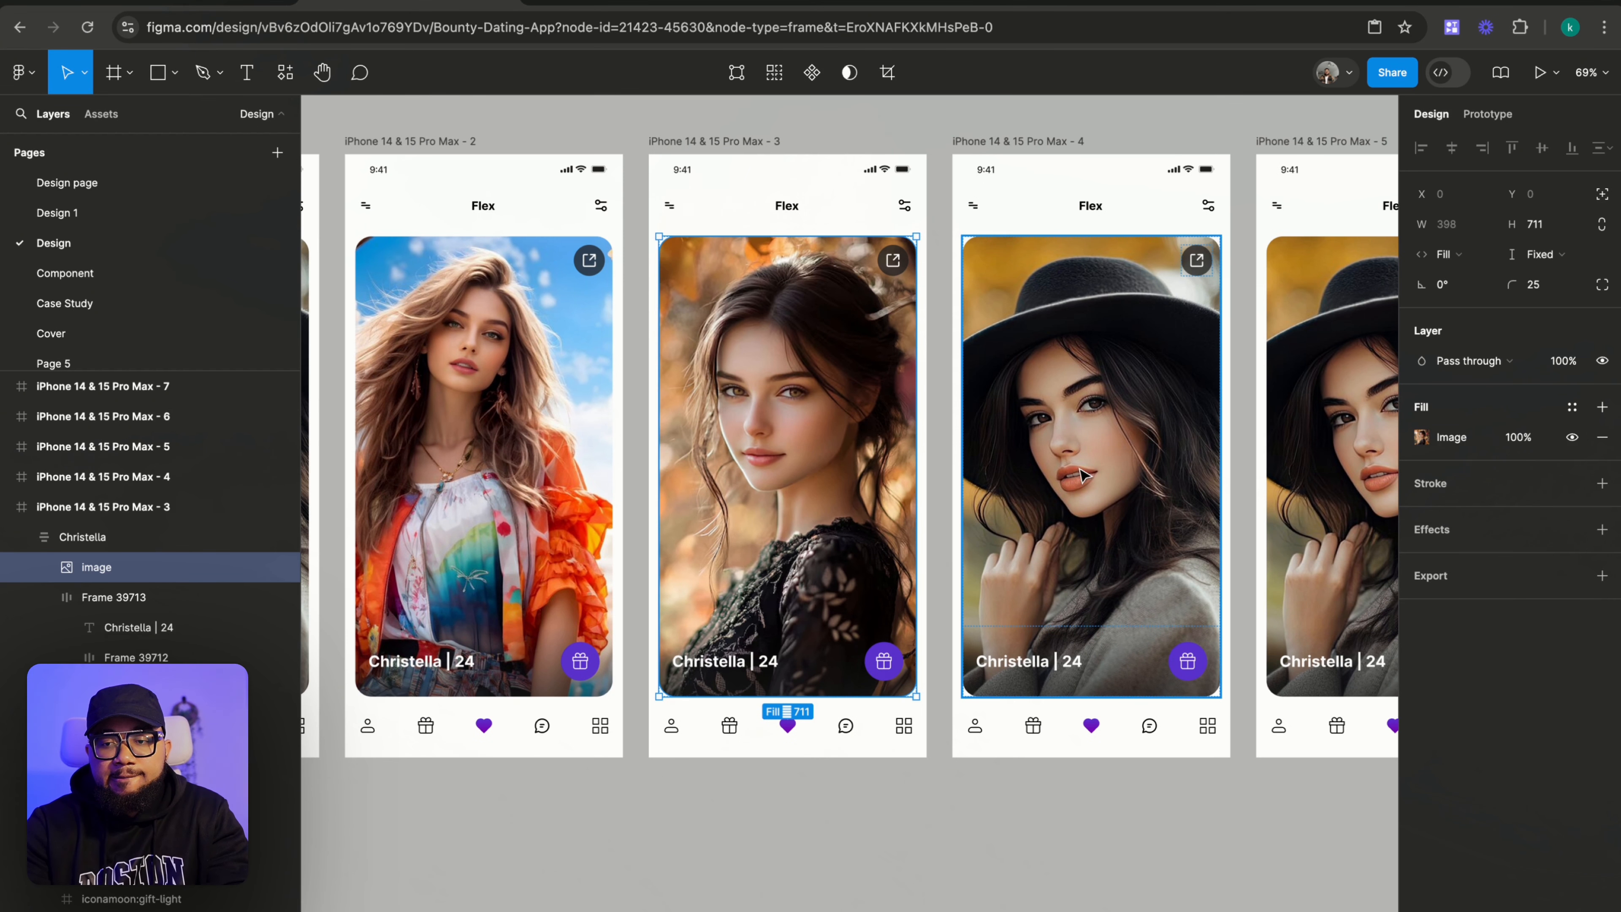
{"action": "double_click", "coordinate": [1056, 468]}
{"action": "key", "text": "super+v"}
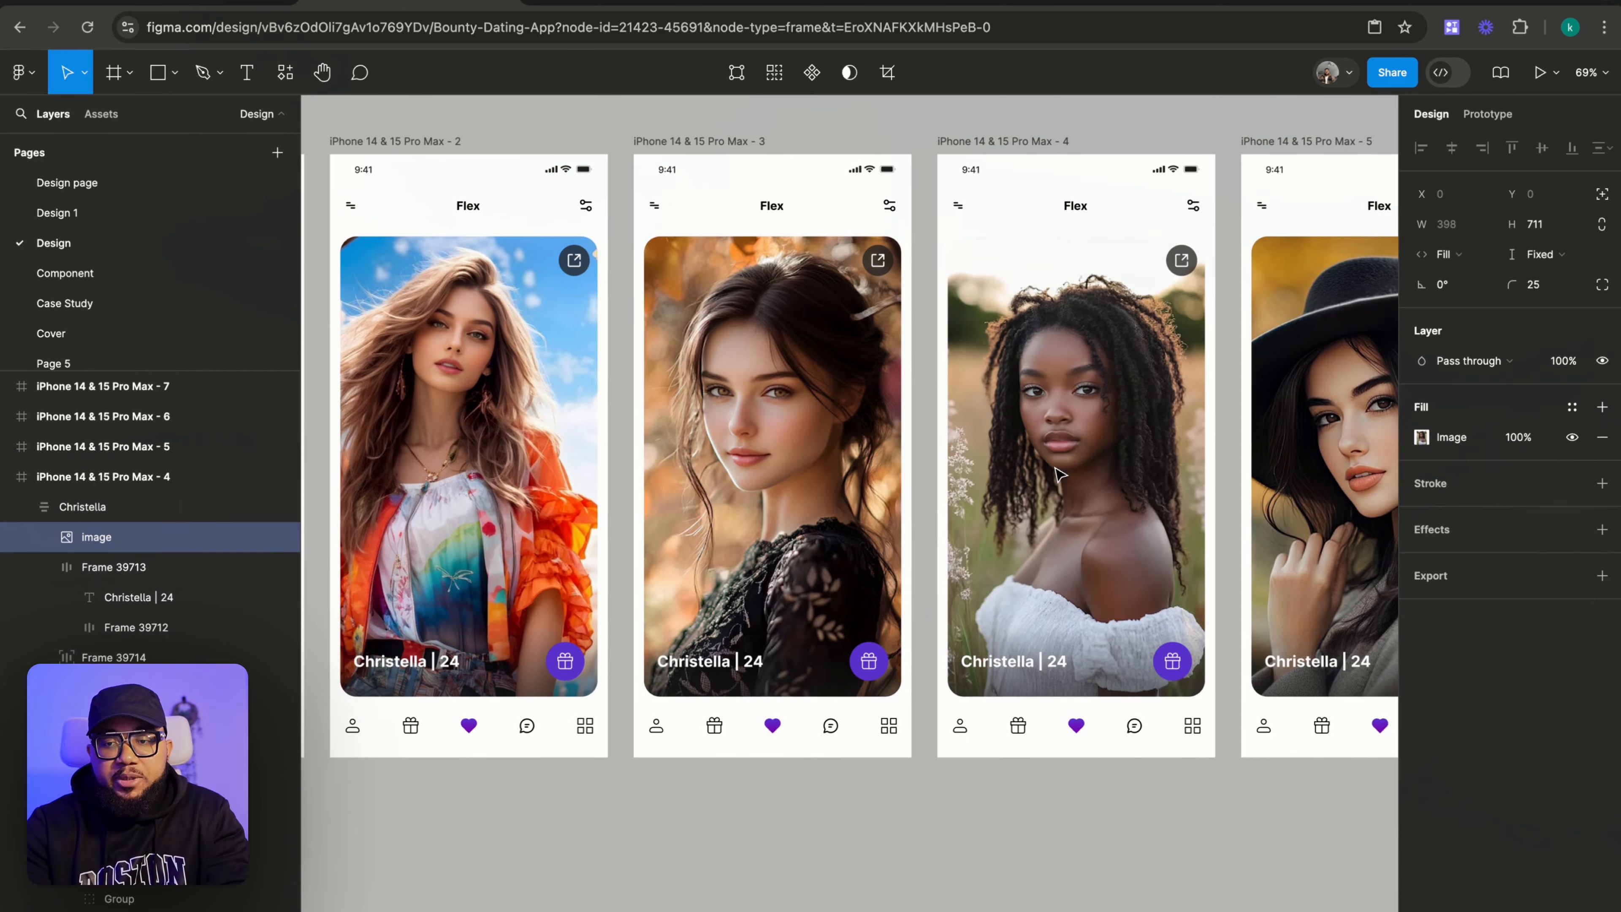
{"action": "scroll", "coordinate": [991, 202], "scroll_direction": "right", "scroll_amount": 3}
{"action": "scroll", "coordinate": [991, 201], "scroll_direction": "down", "scroll_amount": 1}
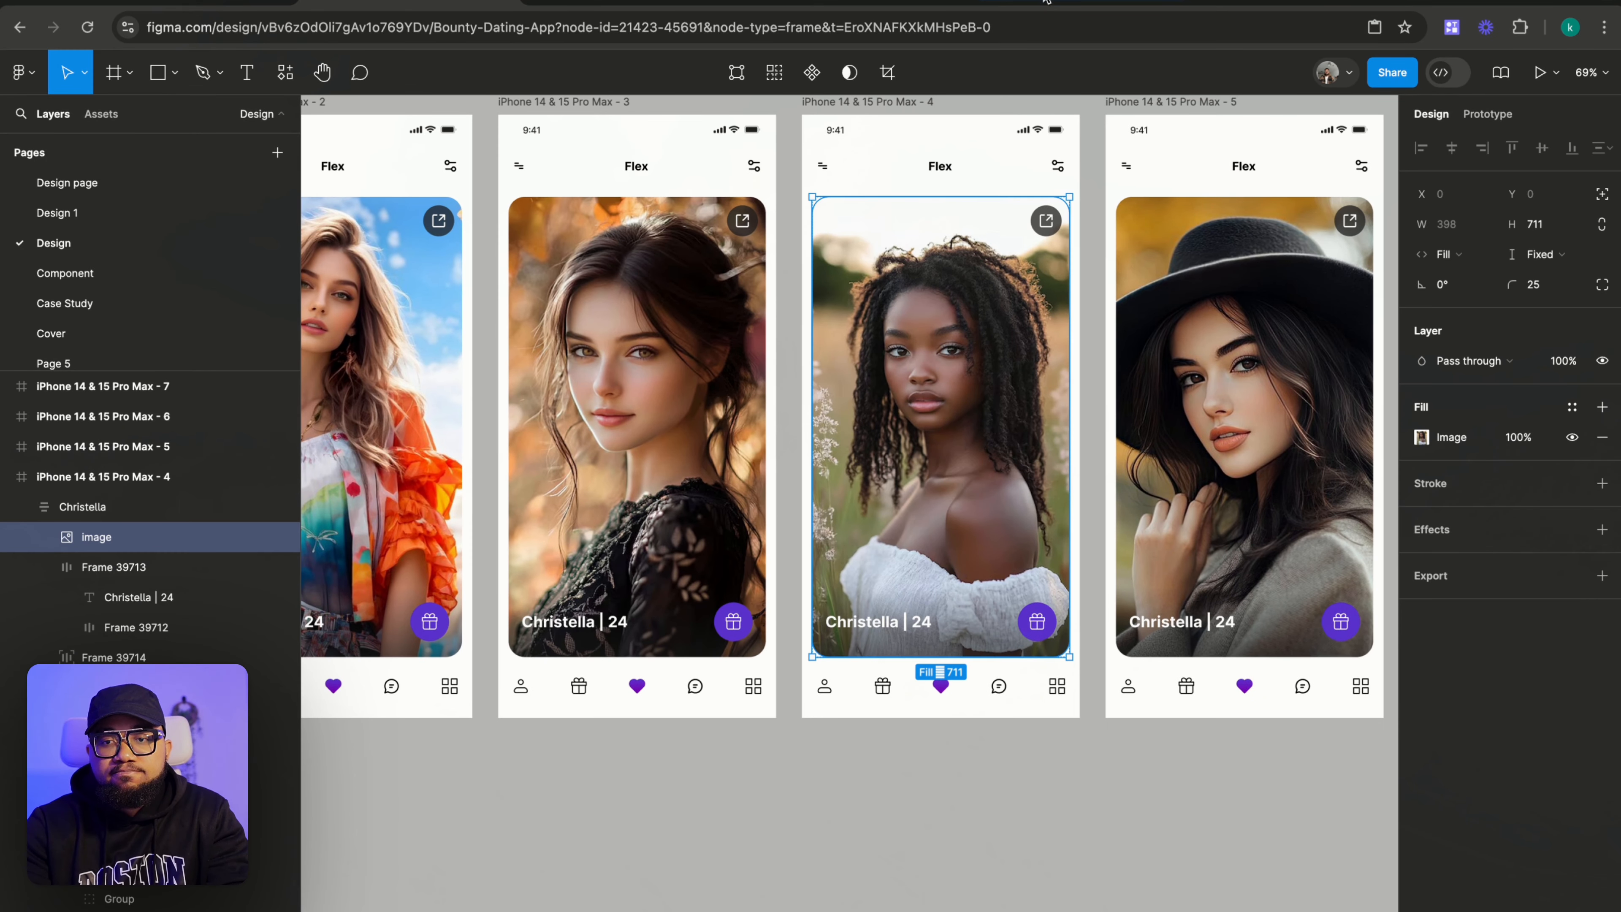
{"action": "left_click", "coordinate": [854, 787]}
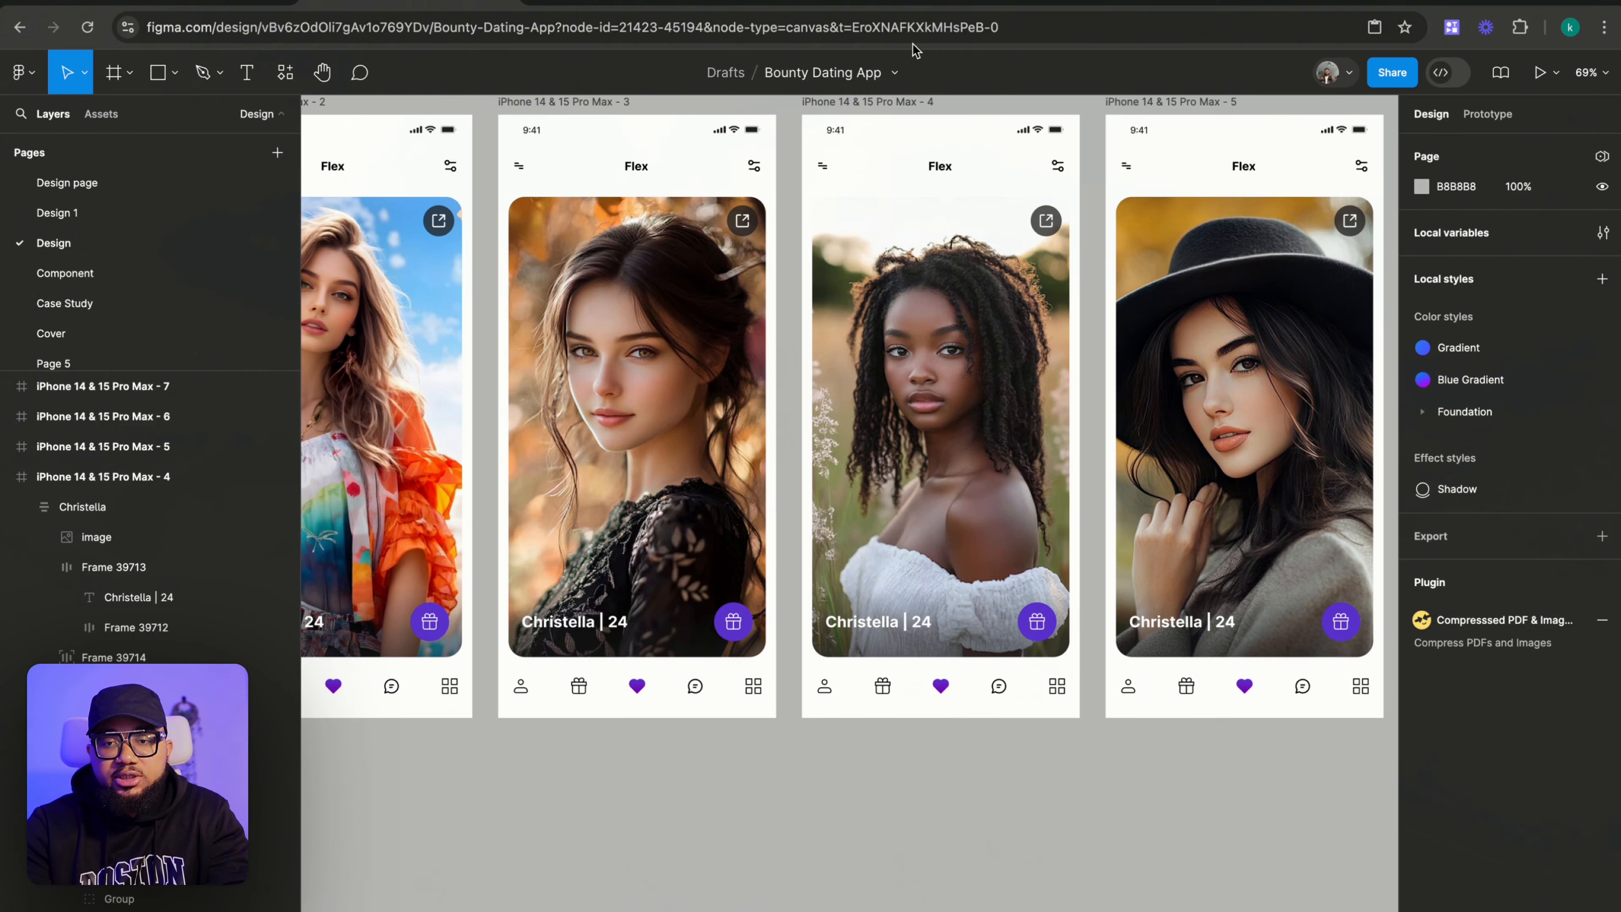
Switch to the Freepik results and copy the photo of the woman with closed eyes in a black crop top and jacket.
{"action": "left_click", "coordinate": [1060, 4]}
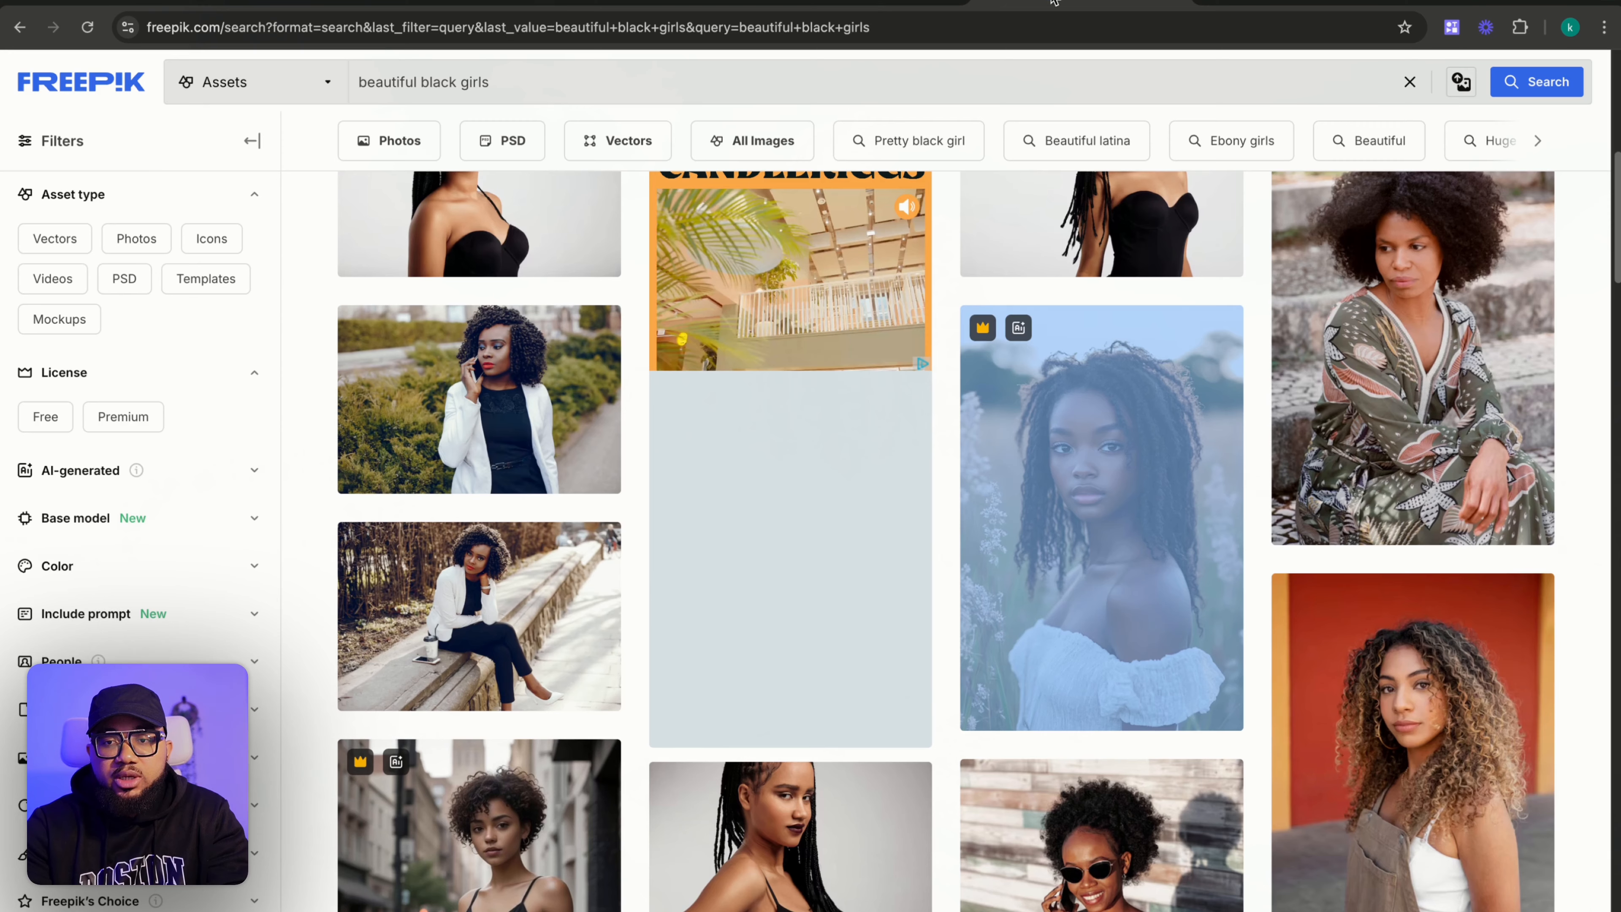
{"action": "scroll", "coordinate": [501, 687], "scroll_direction": "down", "scroll_amount": 10}
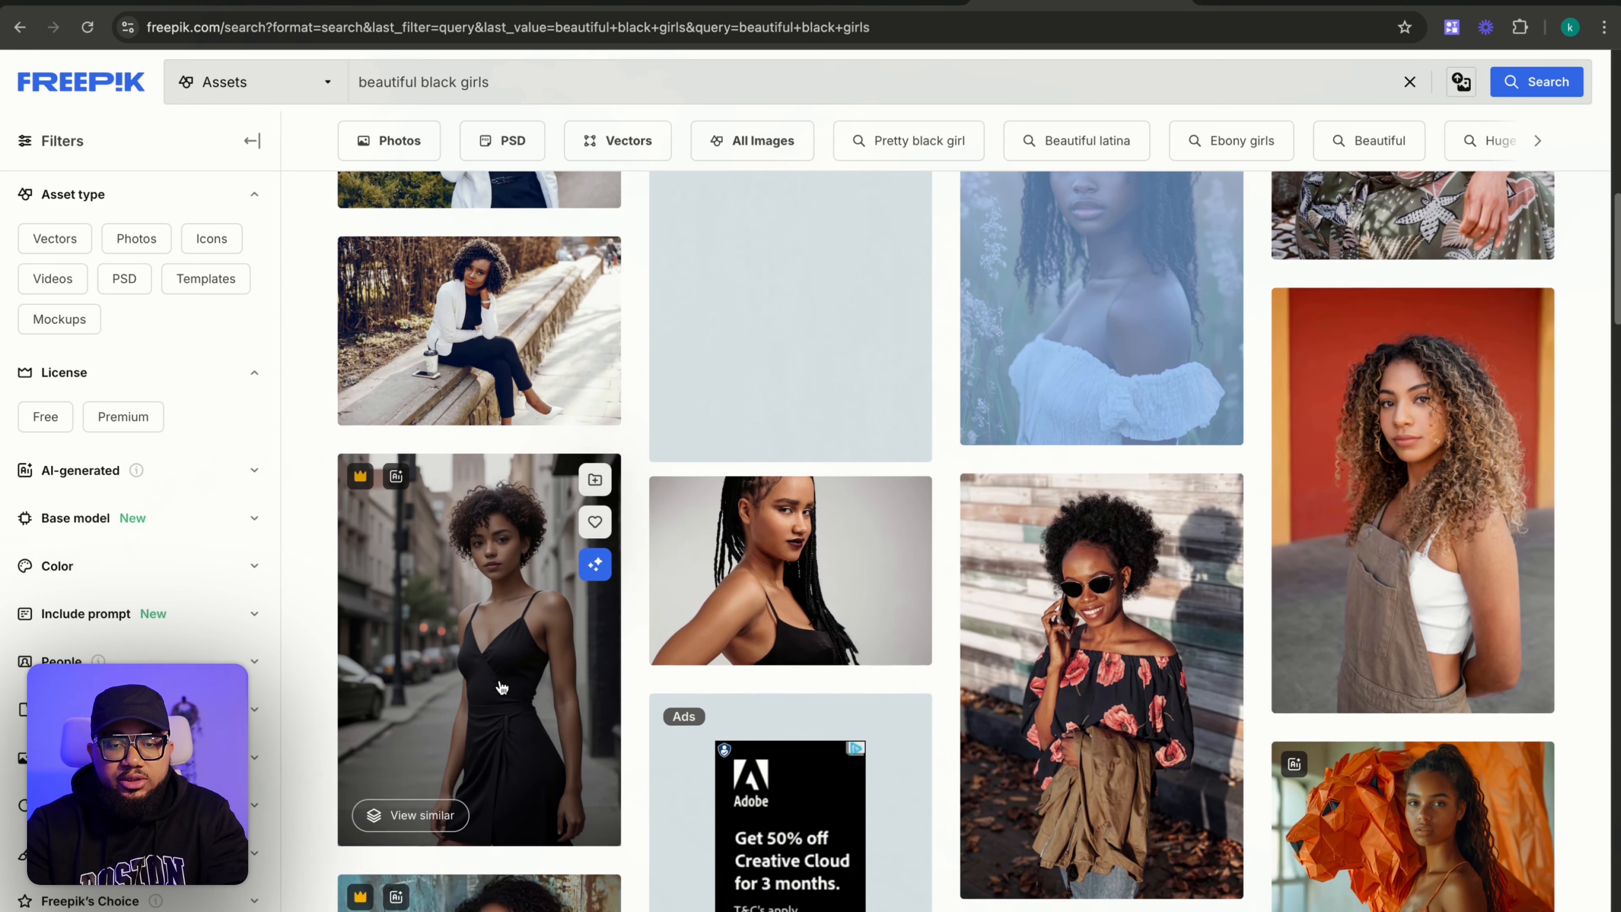
{"action": "scroll", "coordinate": [267, 811], "scroll_direction": "down", "scroll_amount": 8}
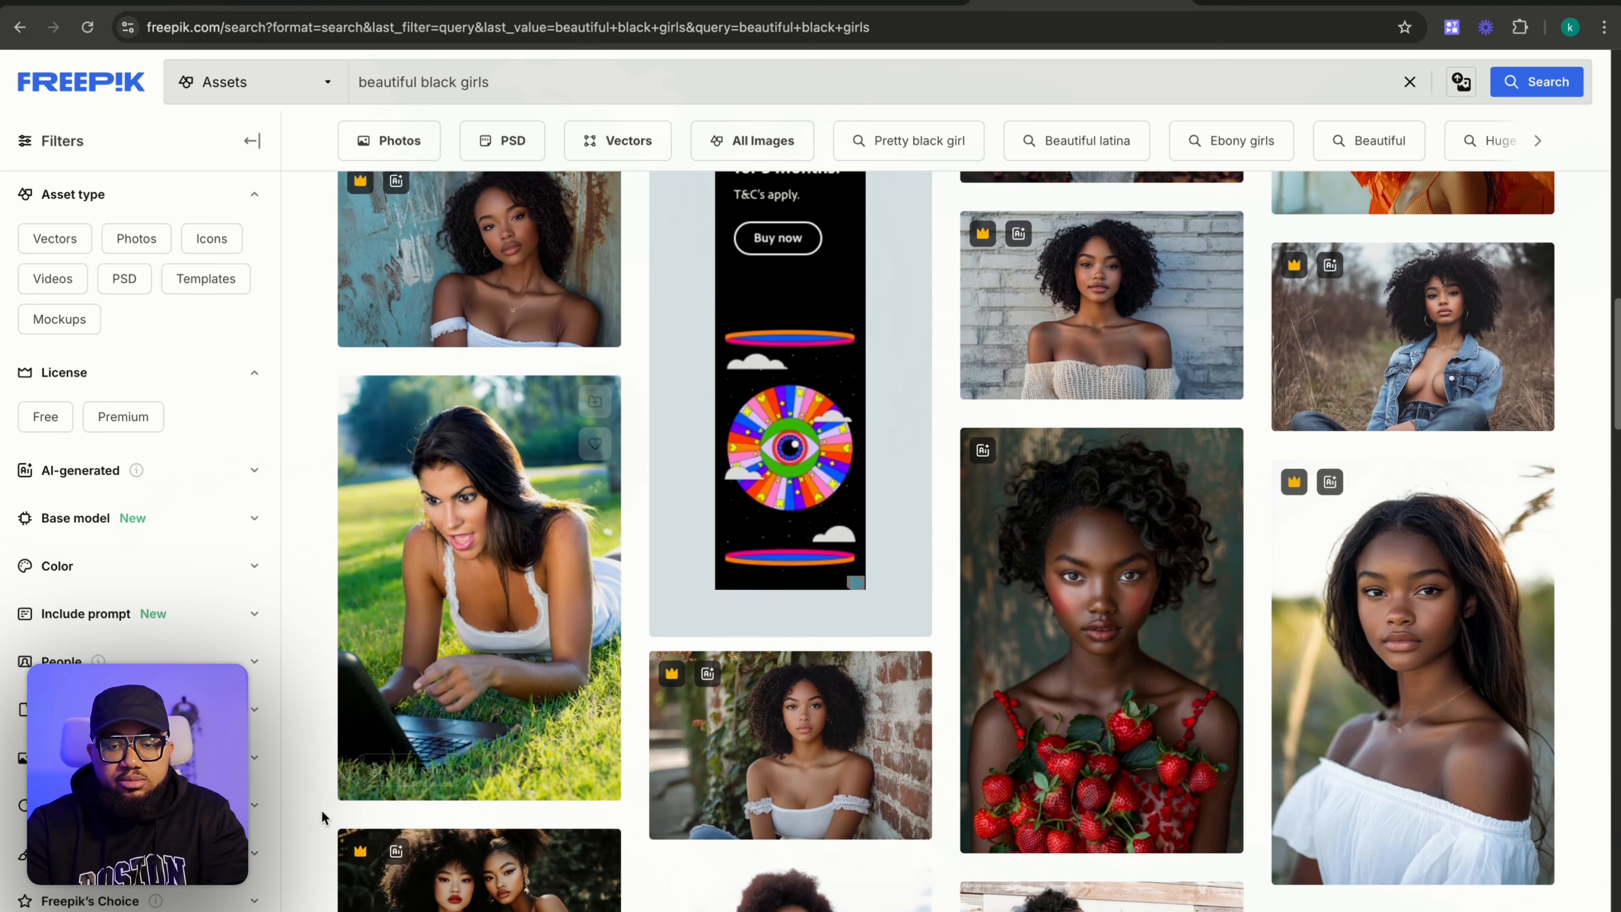
{"action": "scroll", "coordinate": [267, 811], "scroll_direction": "down", "scroll_amount": 1}
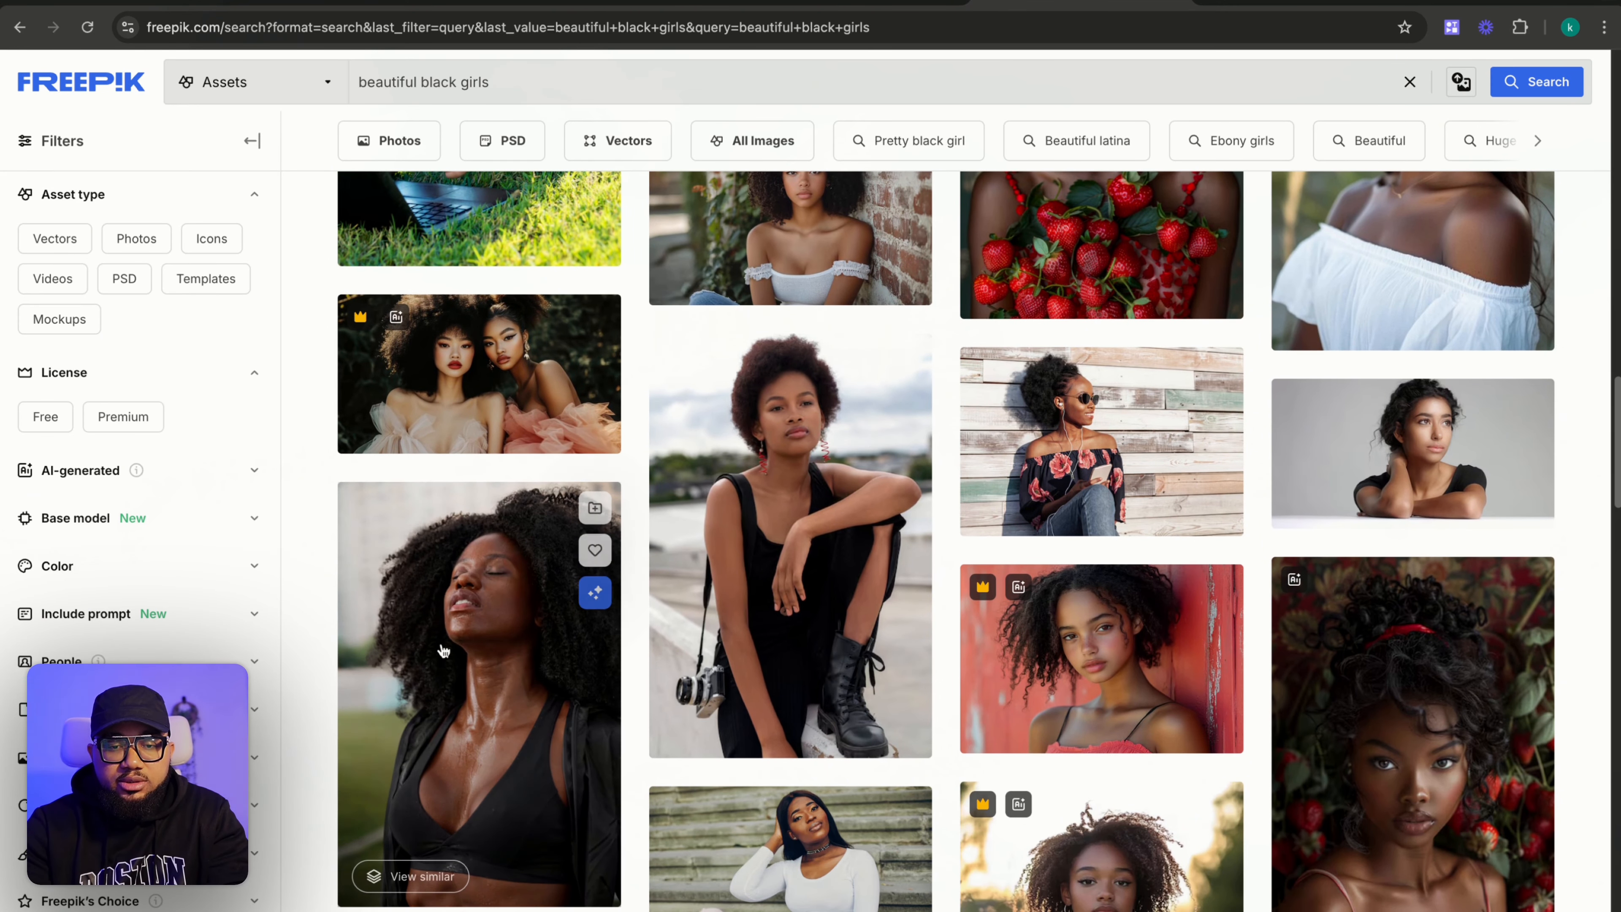
{"action": "right_click", "coordinate": [448, 615]}
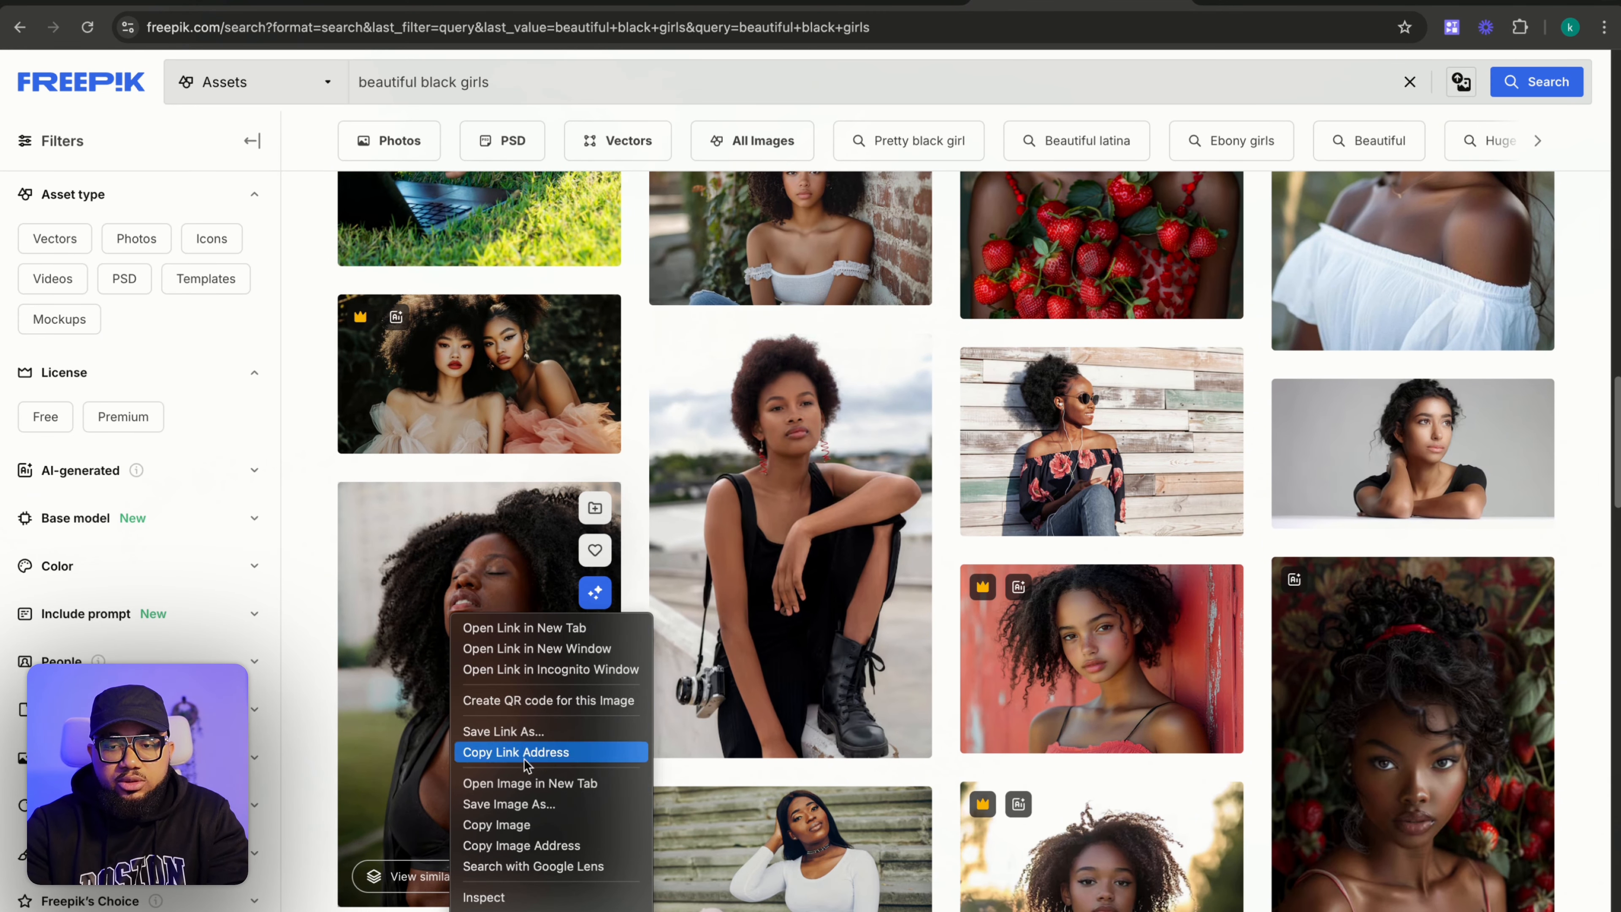
{"action": "left_click", "coordinate": [523, 825]}
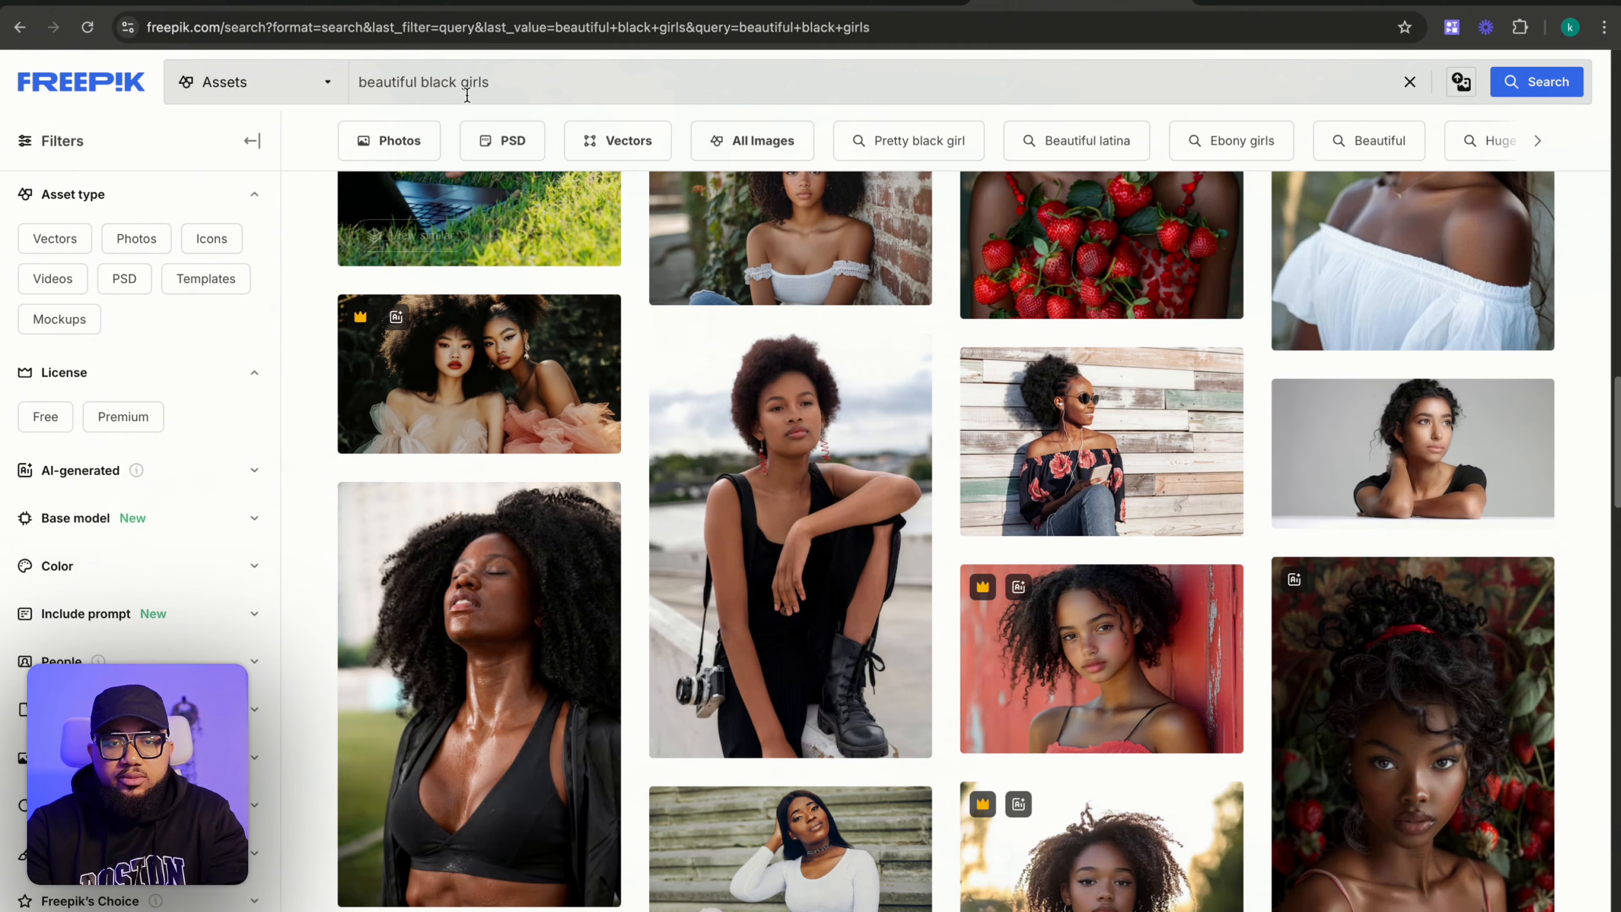
Switch back to Figma and replace the fourth screen's profile card image with the copied photo of the woman in black.
{"action": "left_click", "coordinate": [390, 2]}
{"action": "scroll", "coordinate": [749, 440], "scroll_direction": "right", "scroll_amount": 3}
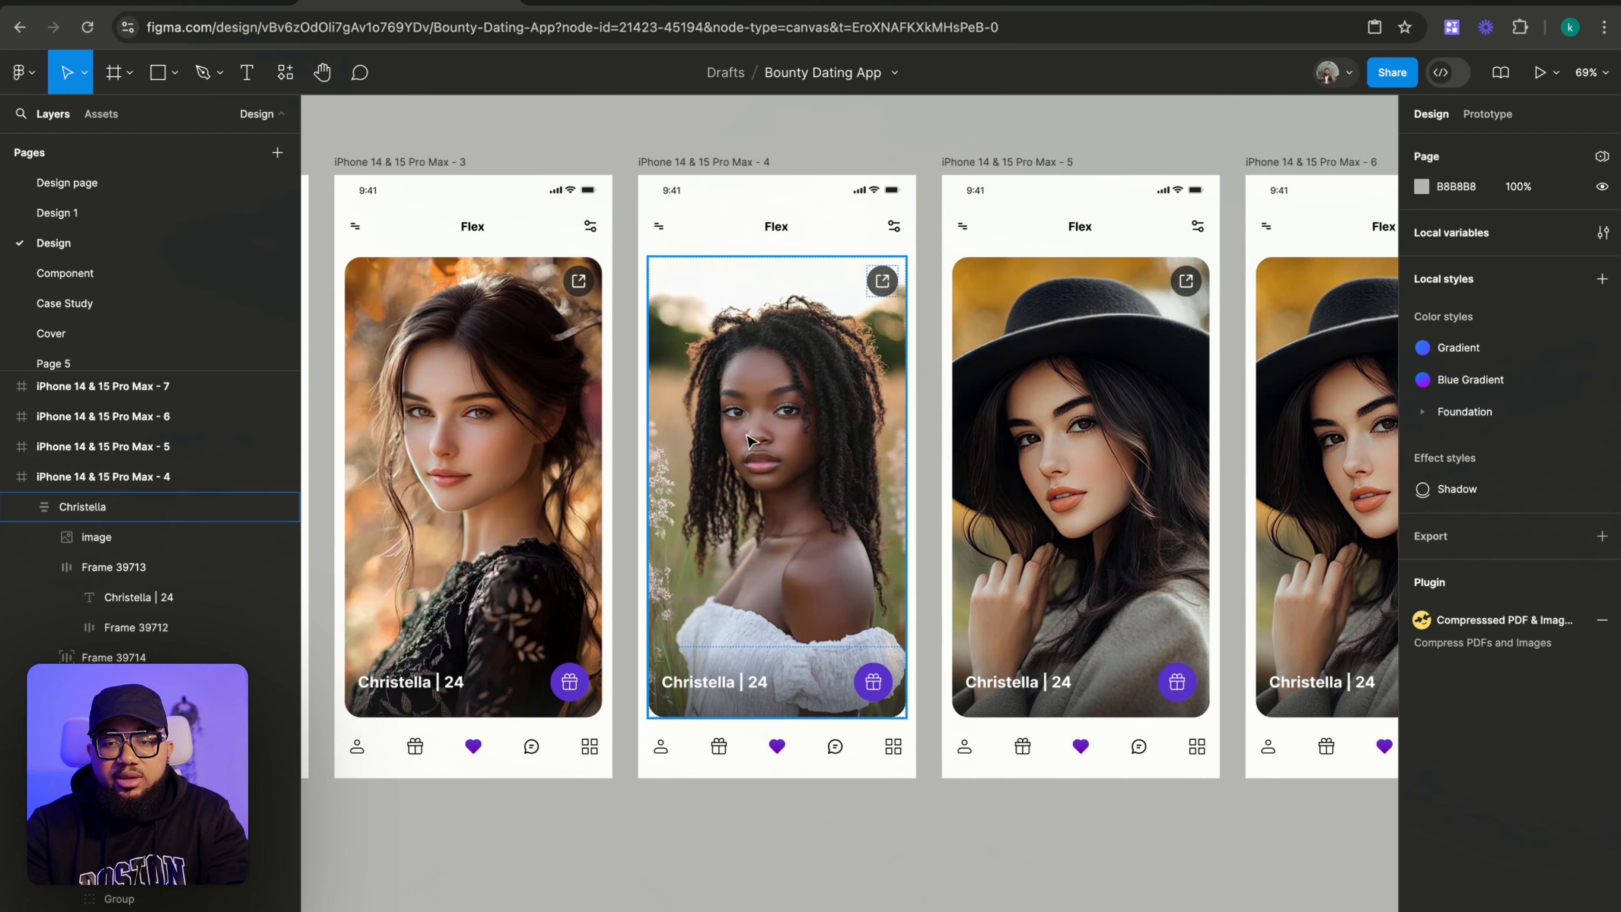
{"action": "double_click", "coordinate": [748, 440]}
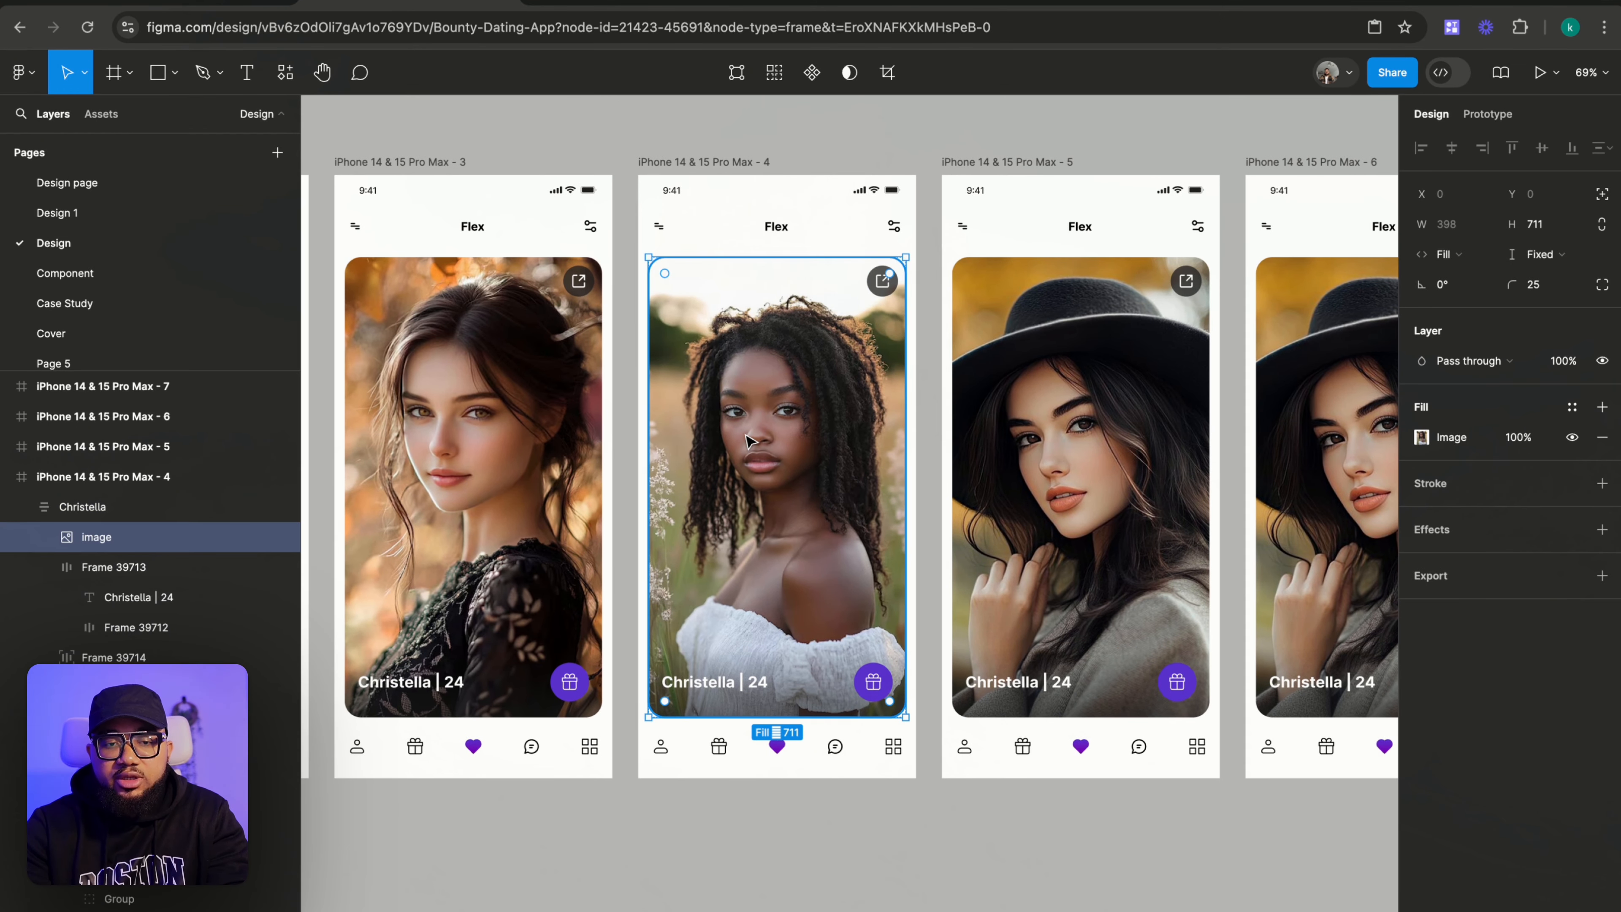
{"action": "key", "text": "ctrl+v"}
{"action": "left_click", "coordinate": [787, 842]}
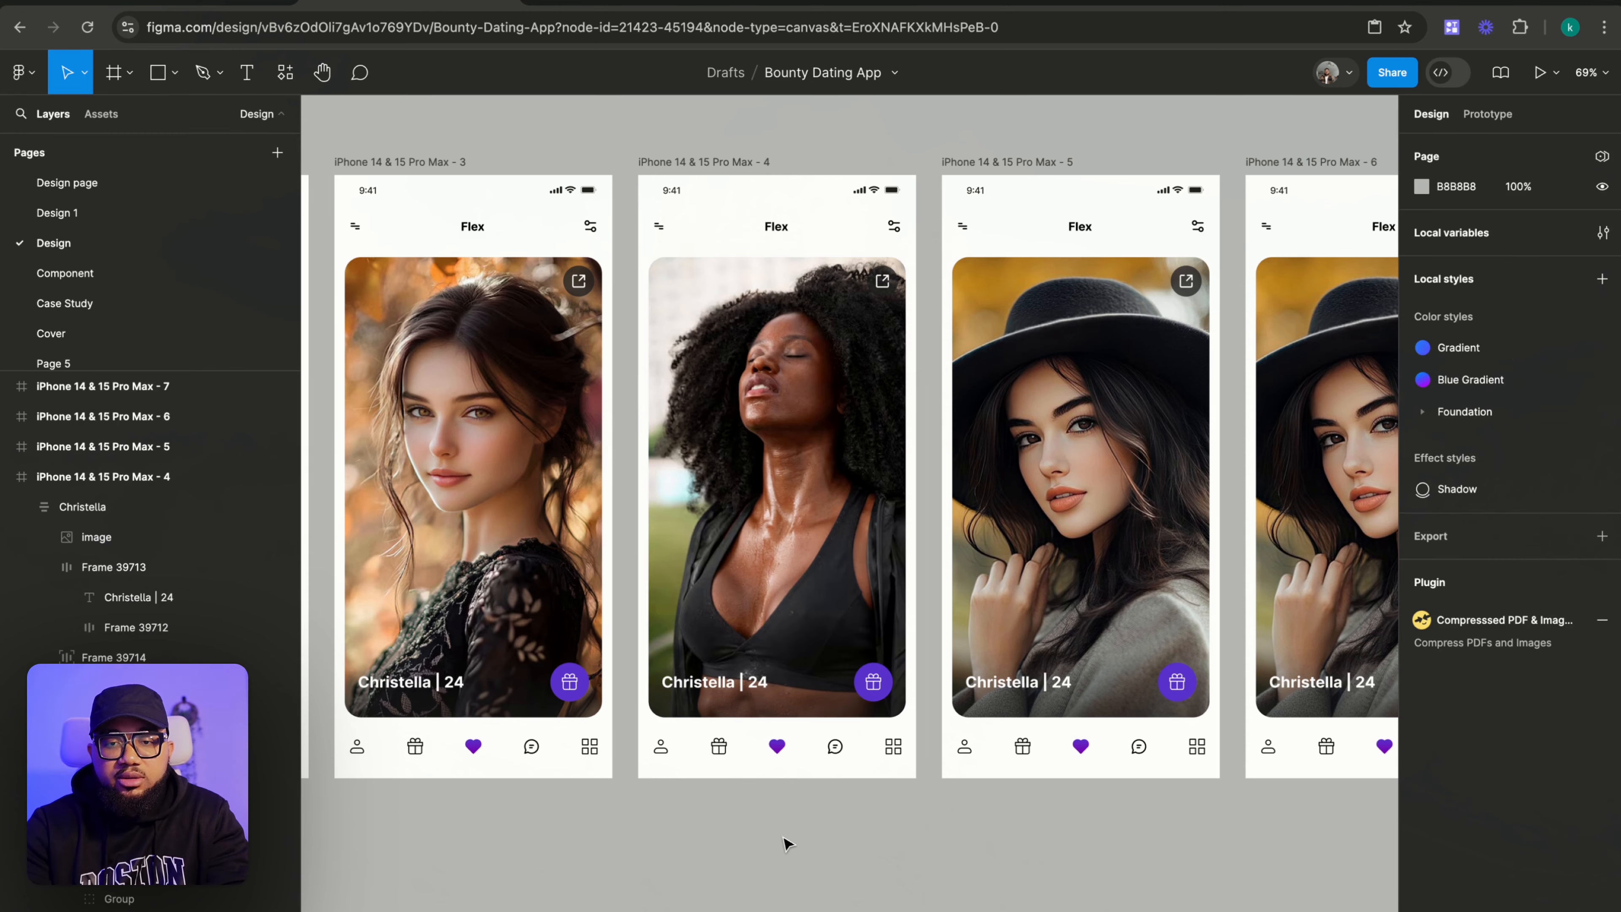
Switch to Freepik and go to the second page of the "beautiful black girls" results.
{"action": "left_click", "coordinate": [1034, 4]}
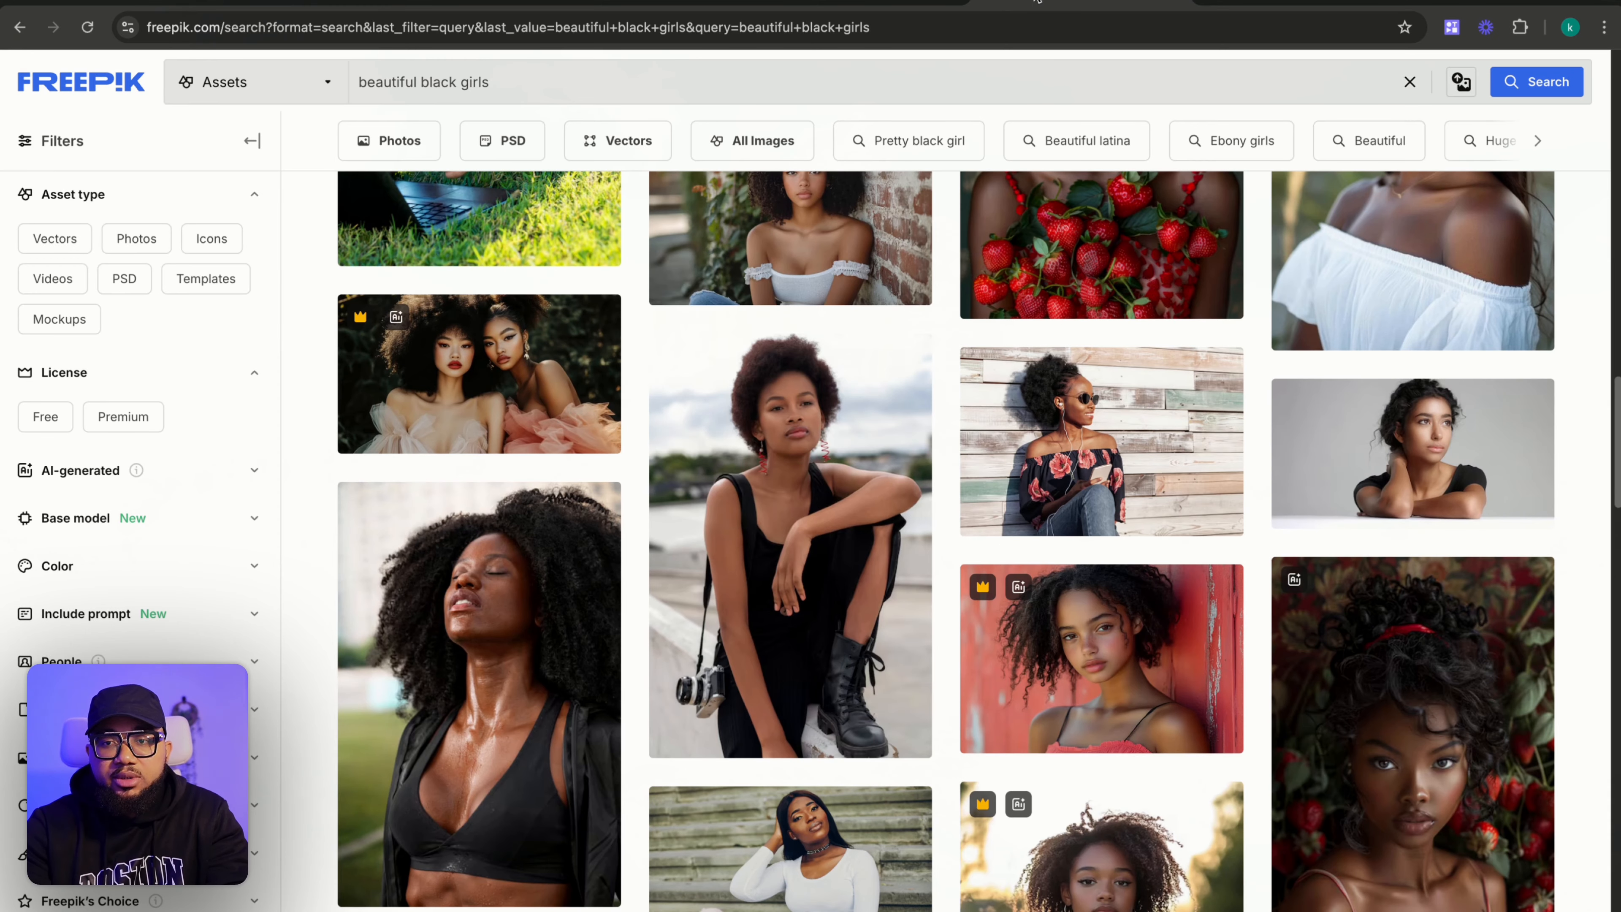
{"action": "scroll", "coordinate": [1024, 754], "scroll_direction": "down", "scroll_amount": 8}
{"action": "scroll", "coordinate": [1024, 754], "scroll_direction": "down", "scroll_amount": 10}
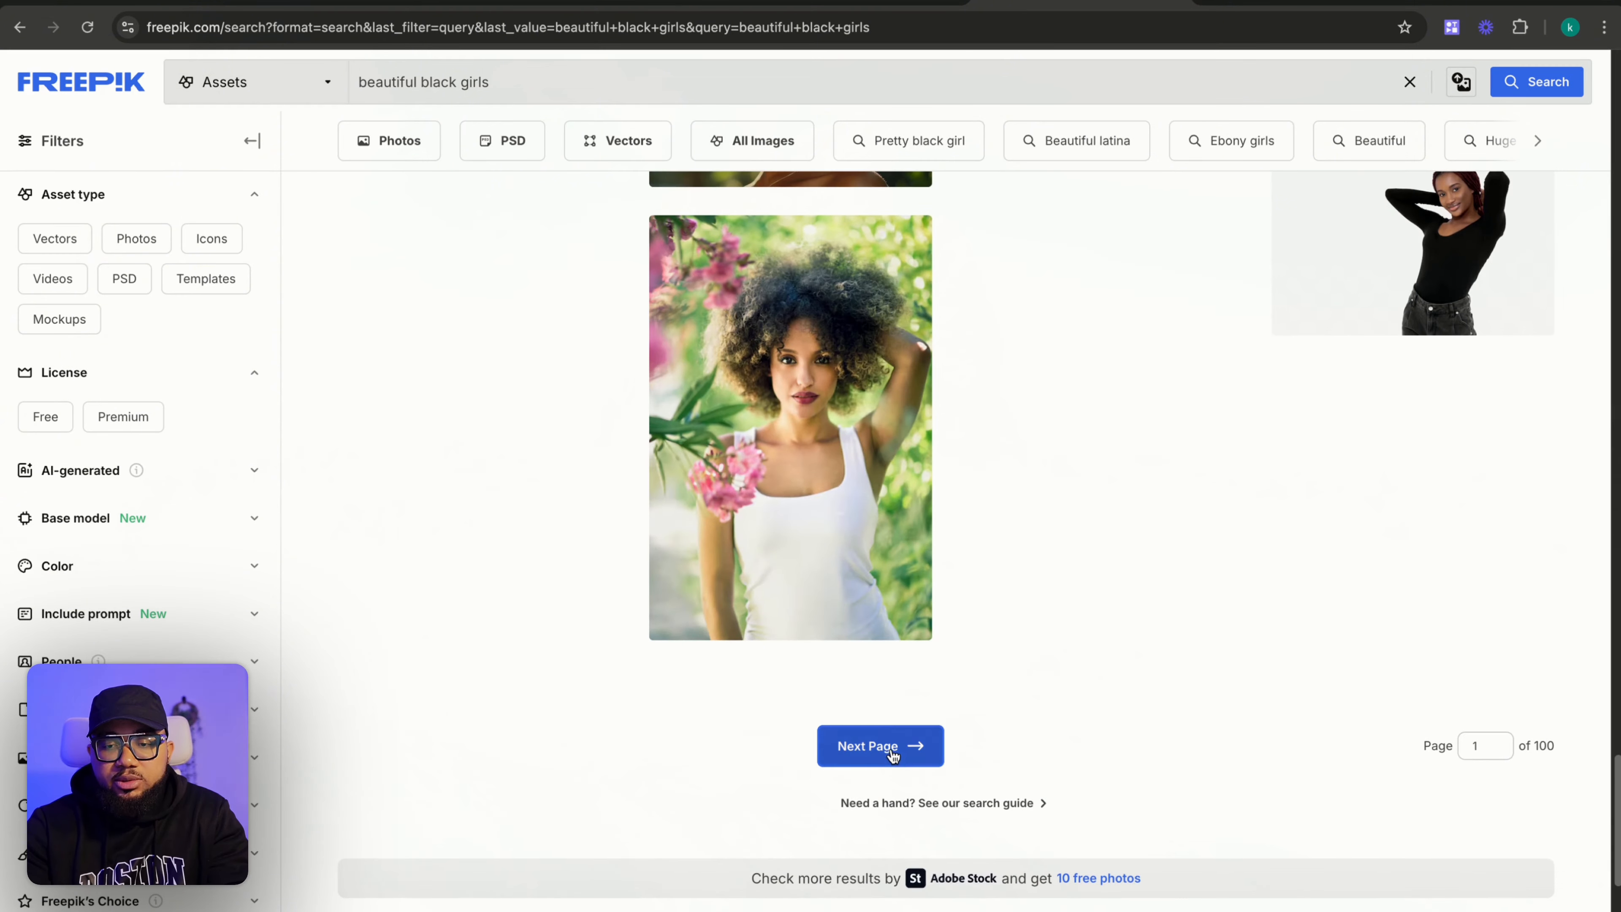
{"action": "left_click", "coordinate": [889, 755]}
Copy the close-up photo of the bare-shouldered woman with curly black hair against a plain grey background.
{"action": "scroll", "coordinate": [887, 749], "scroll_direction": "down", "scroll_amount": 10}
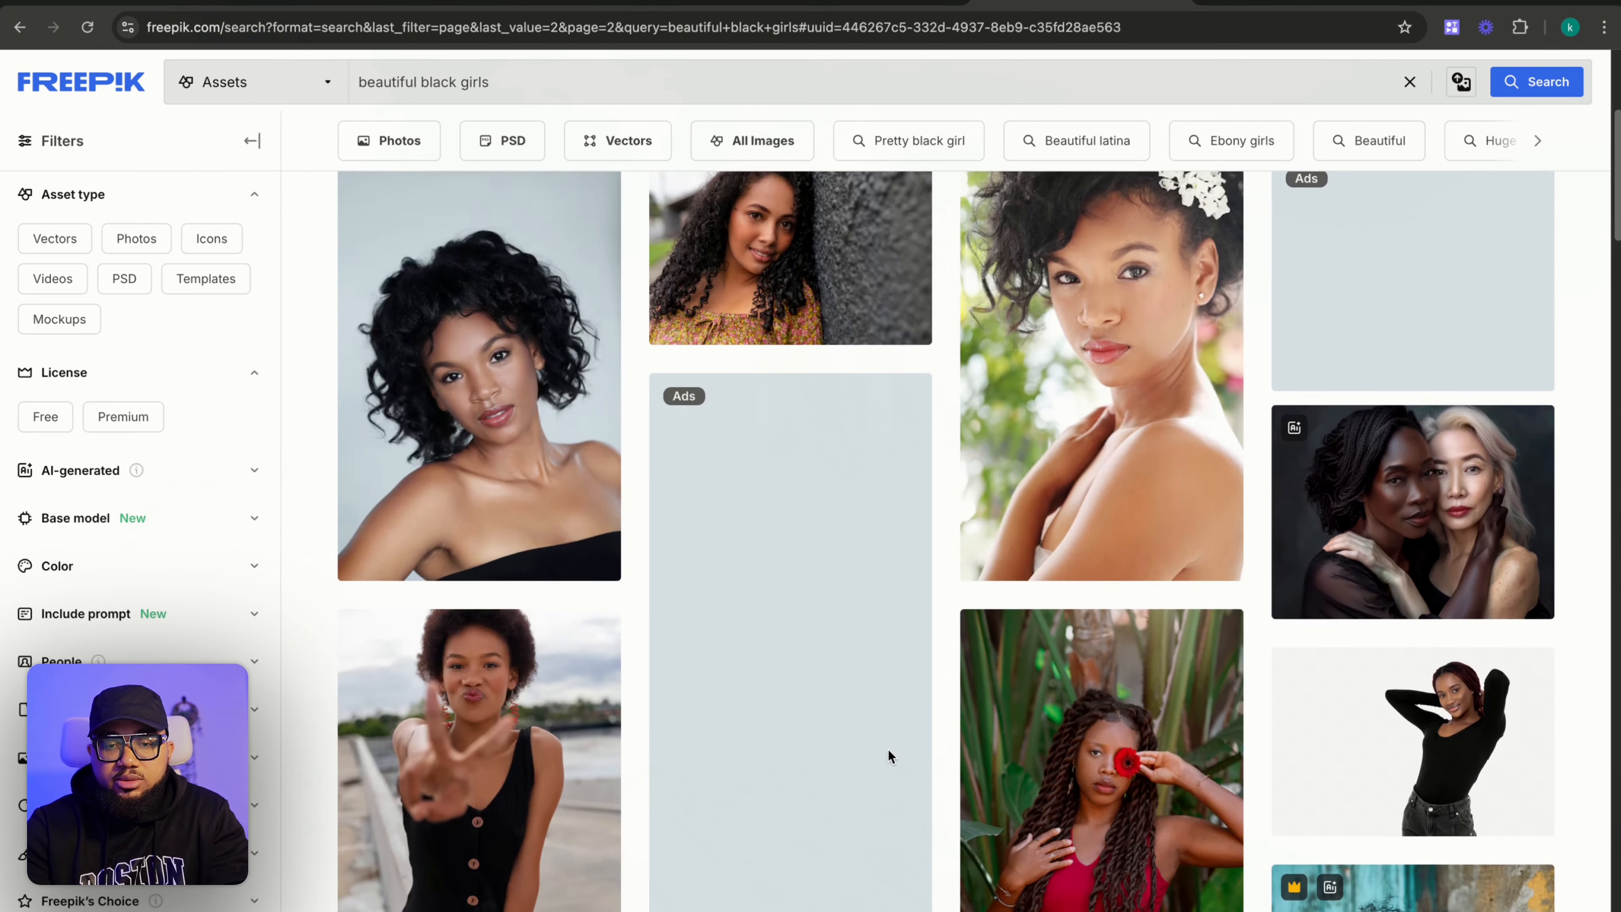
{"action": "scroll", "coordinate": [888, 749], "scroll_direction": "down", "scroll_amount": 8}
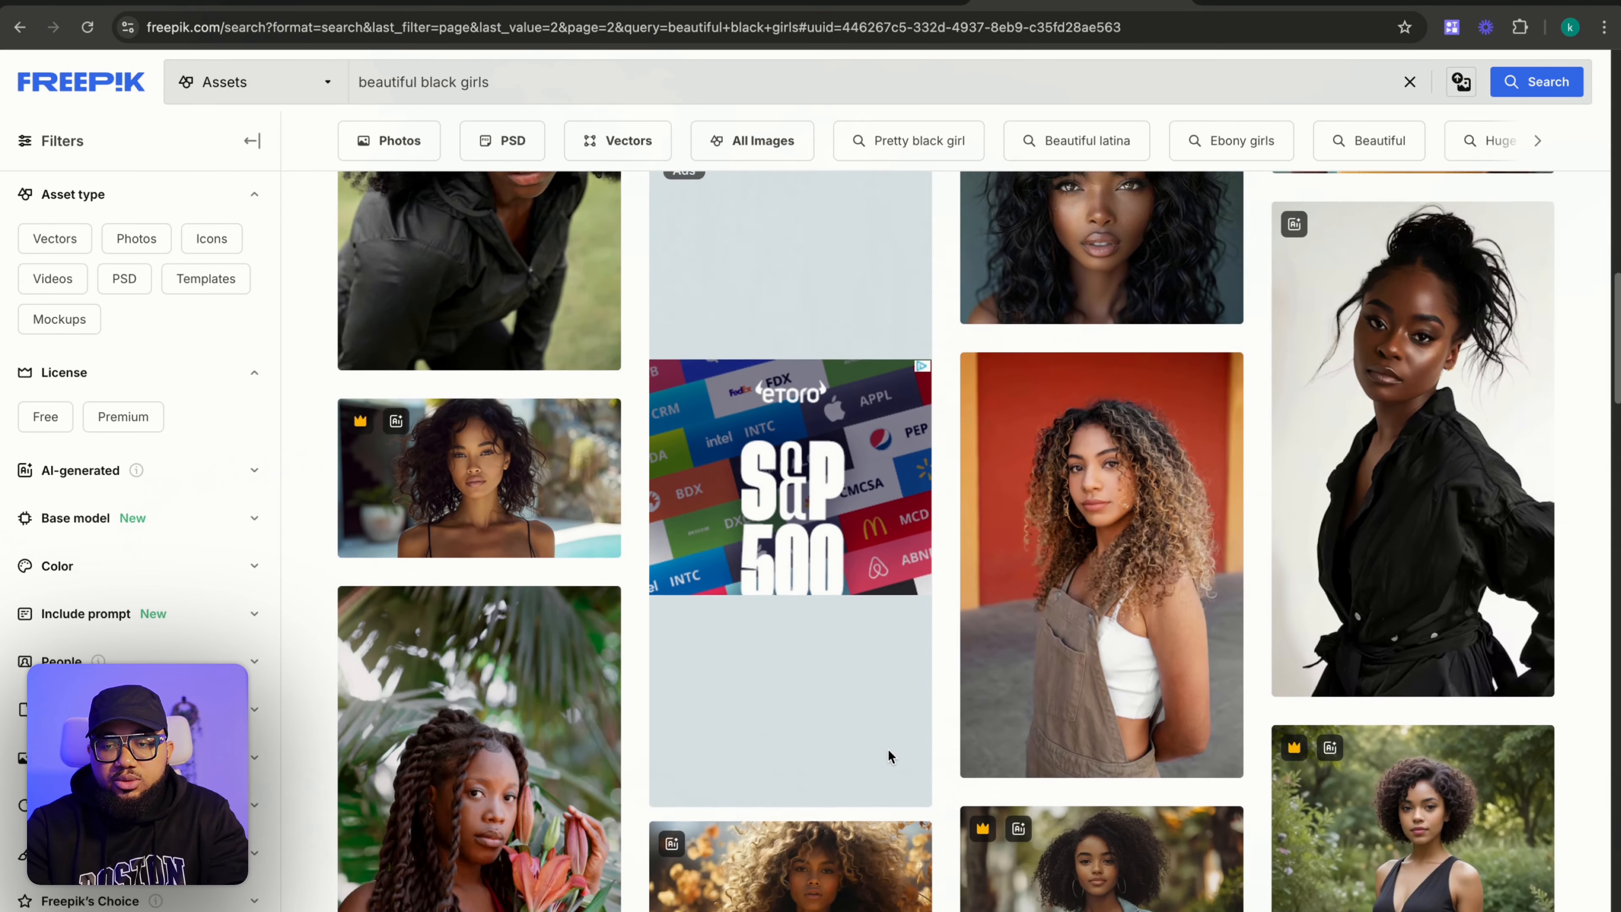
{"action": "scroll", "coordinate": [887, 749], "scroll_direction": "up", "scroll_amount": 6}
{"action": "scroll", "coordinate": [890, 755], "scroll_direction": "down", "scroll_amount": 9}
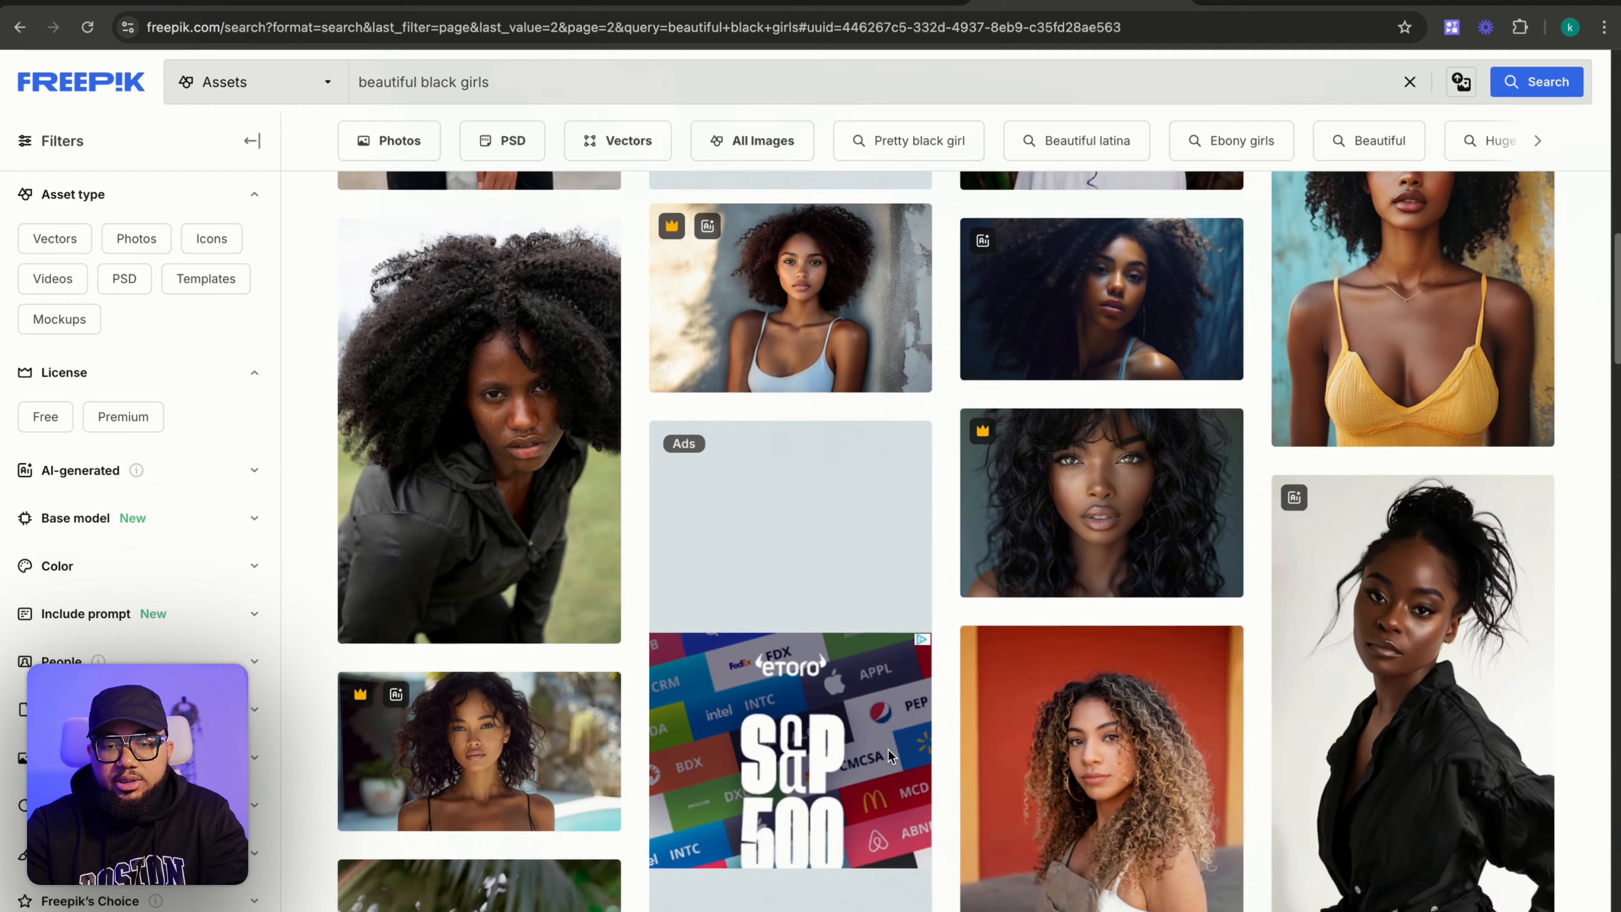
{"action": "scroll", "coordinate": [889, 757], "scroll_direction": "down", "scroll_amount": 10}
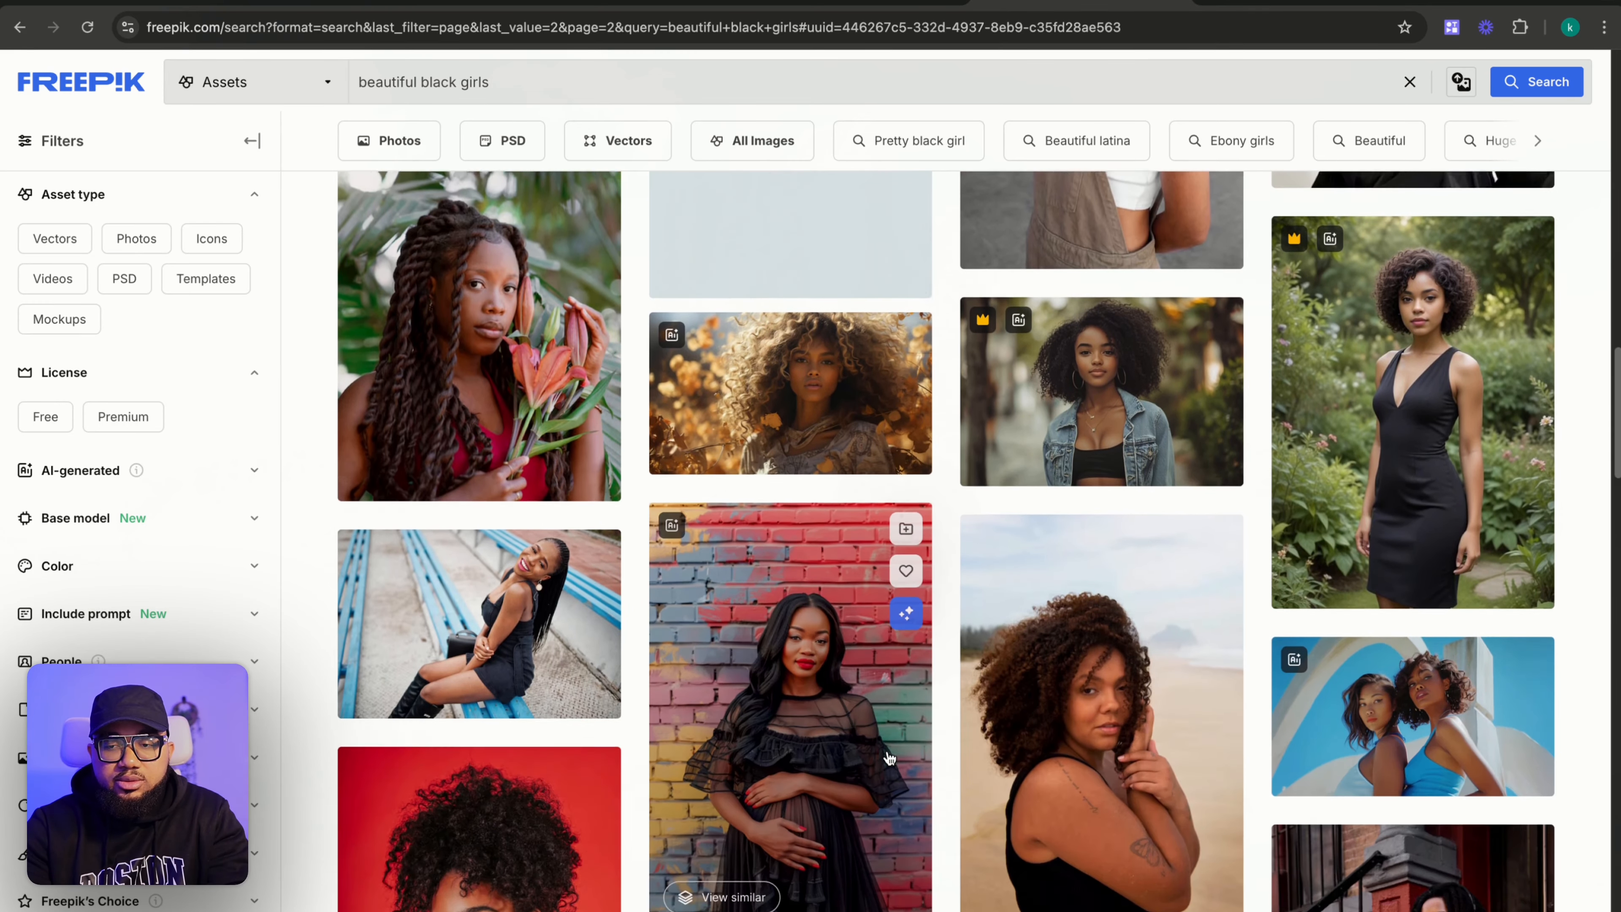
{"action": "scroll", "coordinate": [889, 758], "scroll_direction": "down", "scroll_amount": 10}
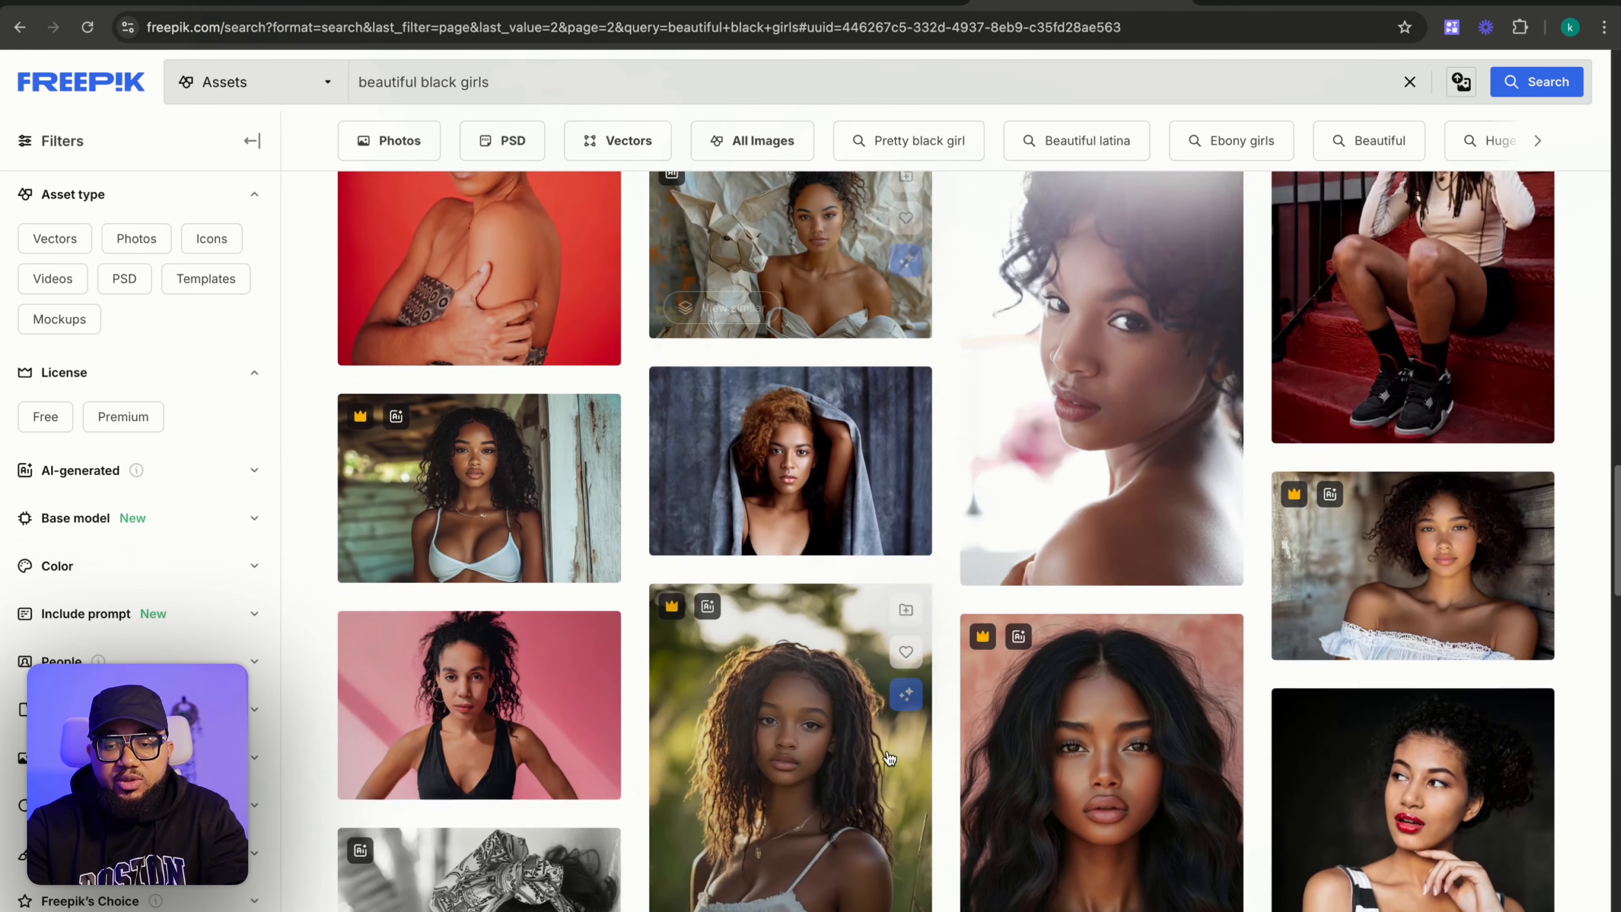
{"action": "scroll", "coordinate": [889, 759], "scroll_direction": "down", "scroll_amount": 10}
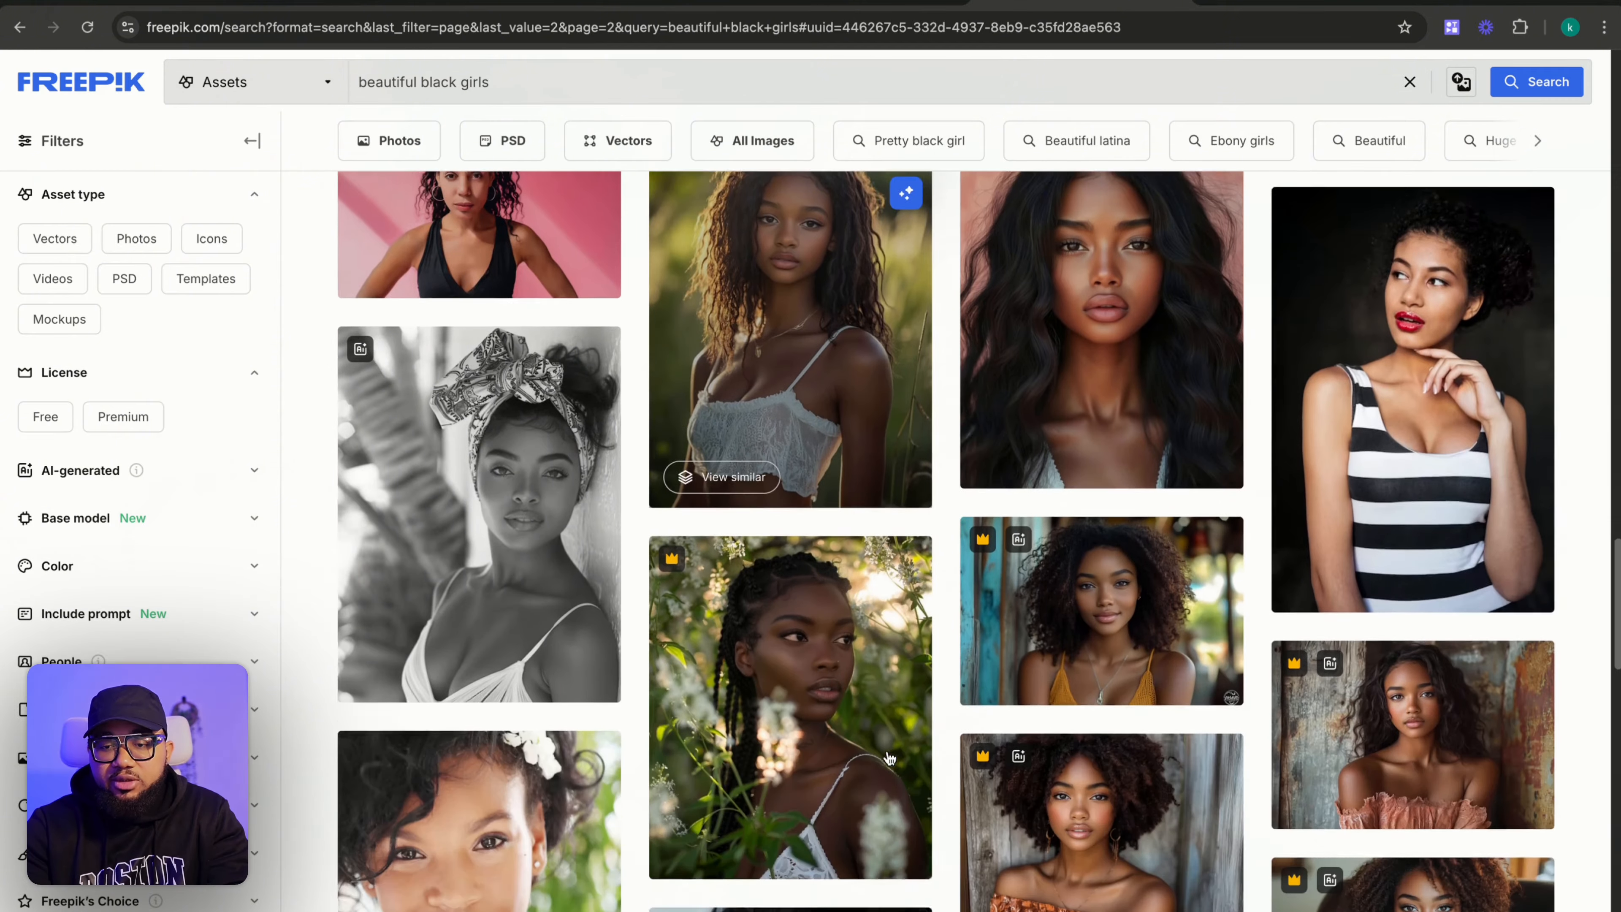
{"action": "scroll", "coordinate": [889, 758], "scroll_direction": "down", "scroll_amount": 2}
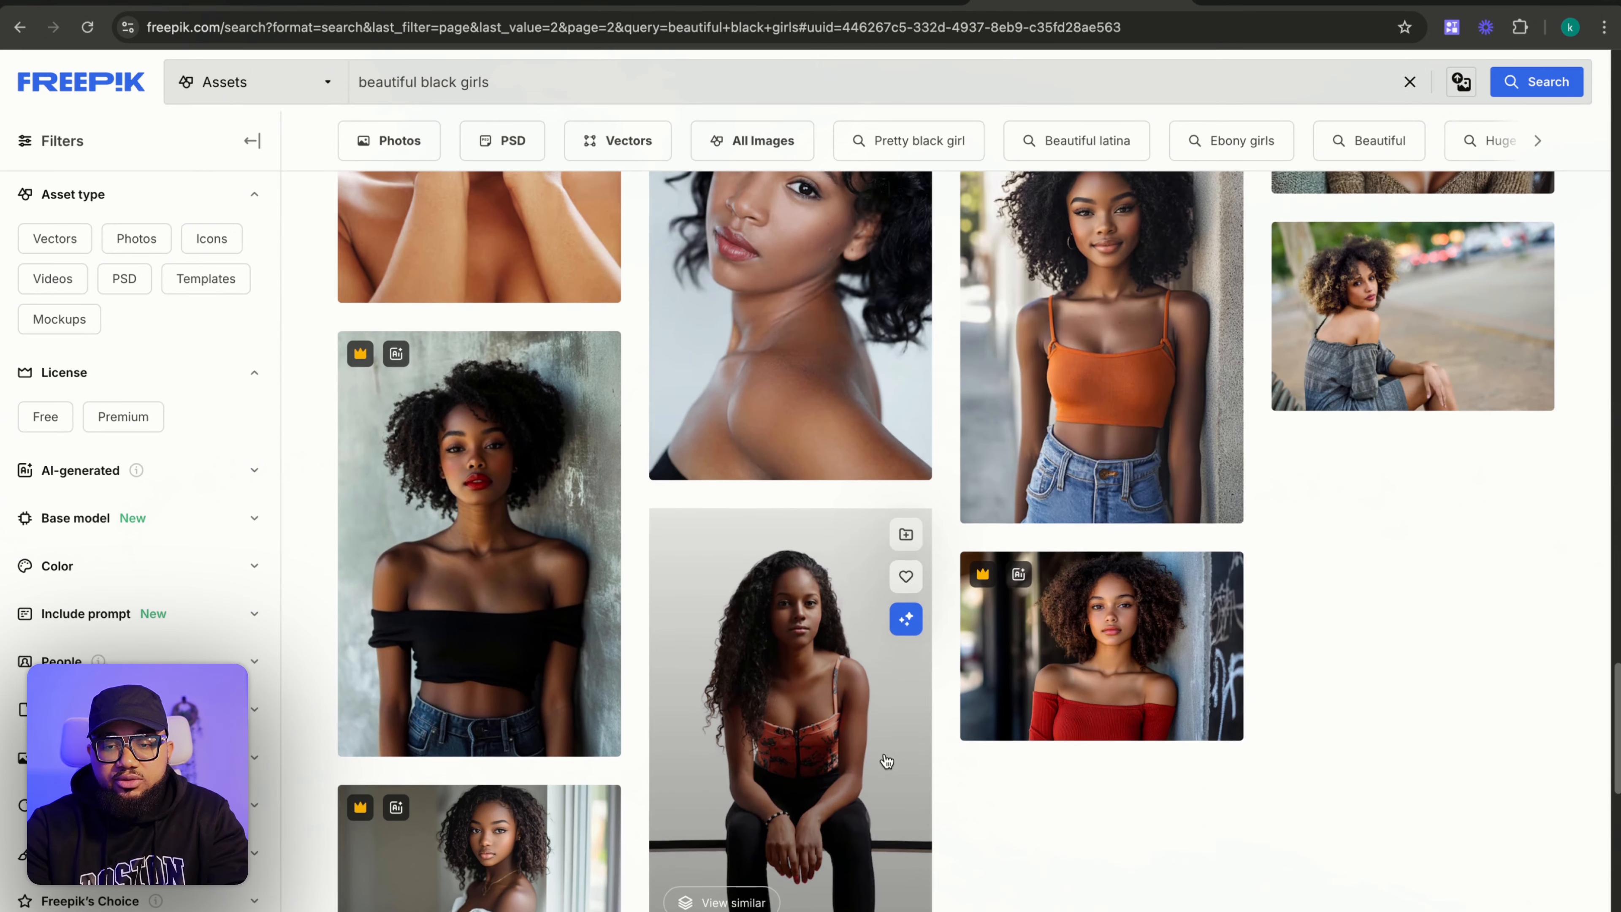
{"action": "scroll", "coordinate": [889, 759], "scroll_direction": "up", "scroll_amount": 3}
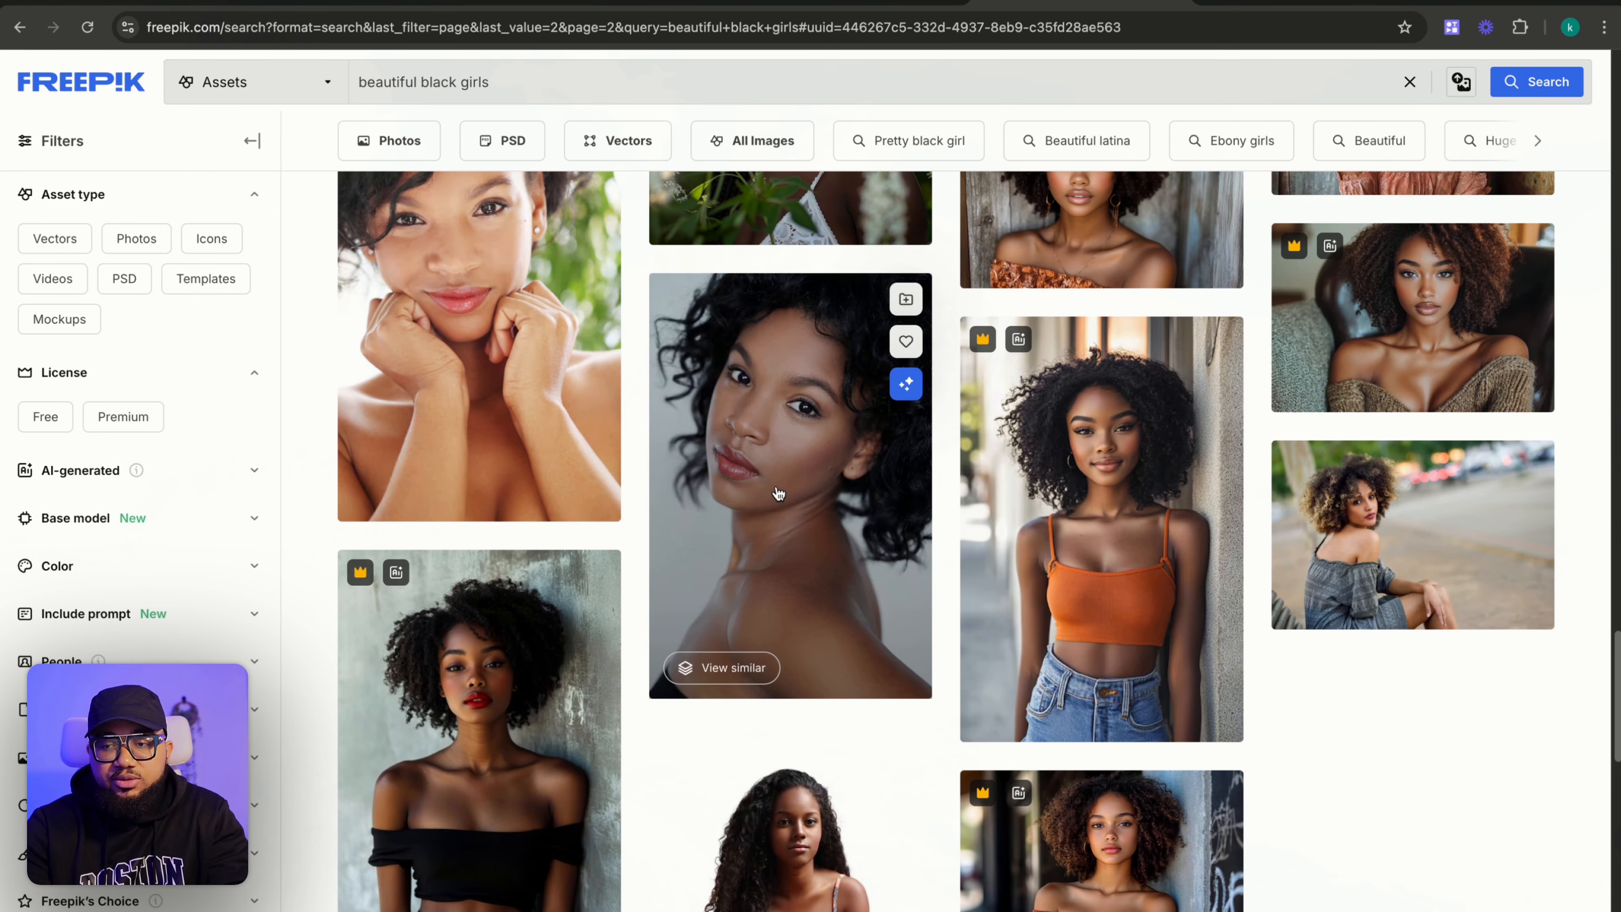
{"action": "right_click", "coordinate": [775, 492]}
{"action": "left_click", "coordinate": [808, 696]}
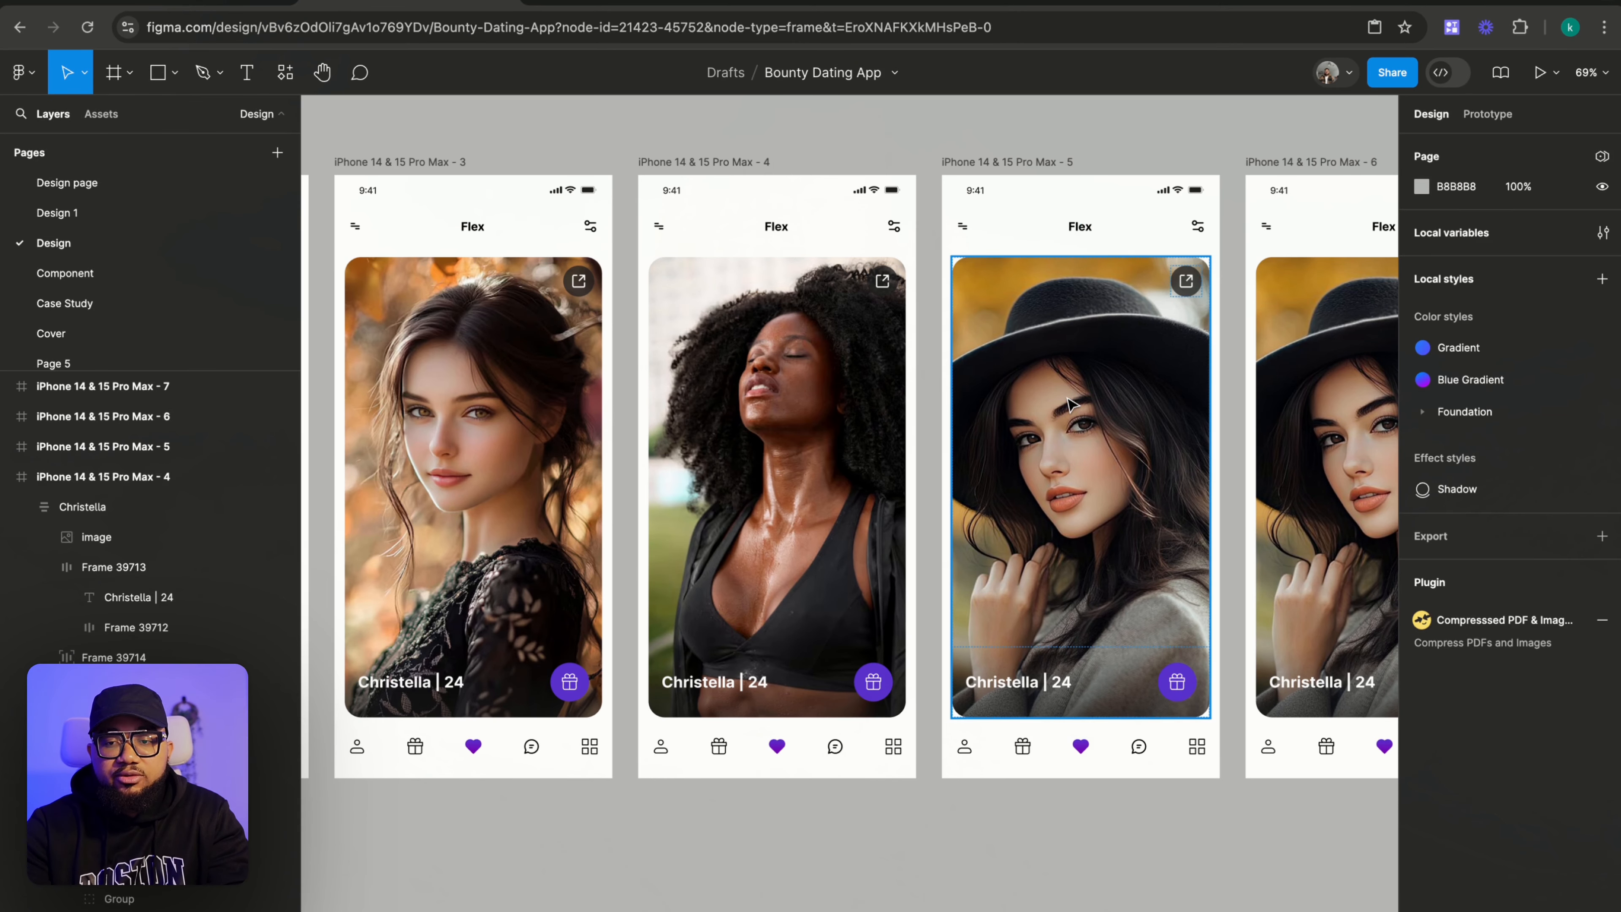
Switch back to Figma and paste the copied photo over the profile card image on the fifth screen.
{"action": "left_click", "coordinate": [1071, 403]}
{"action": "key", "text": "ctrl+v"}
{"action": "scroll", "coordinate": [849, 447], "scroll_direction": "right", "scroll_amount": 5}
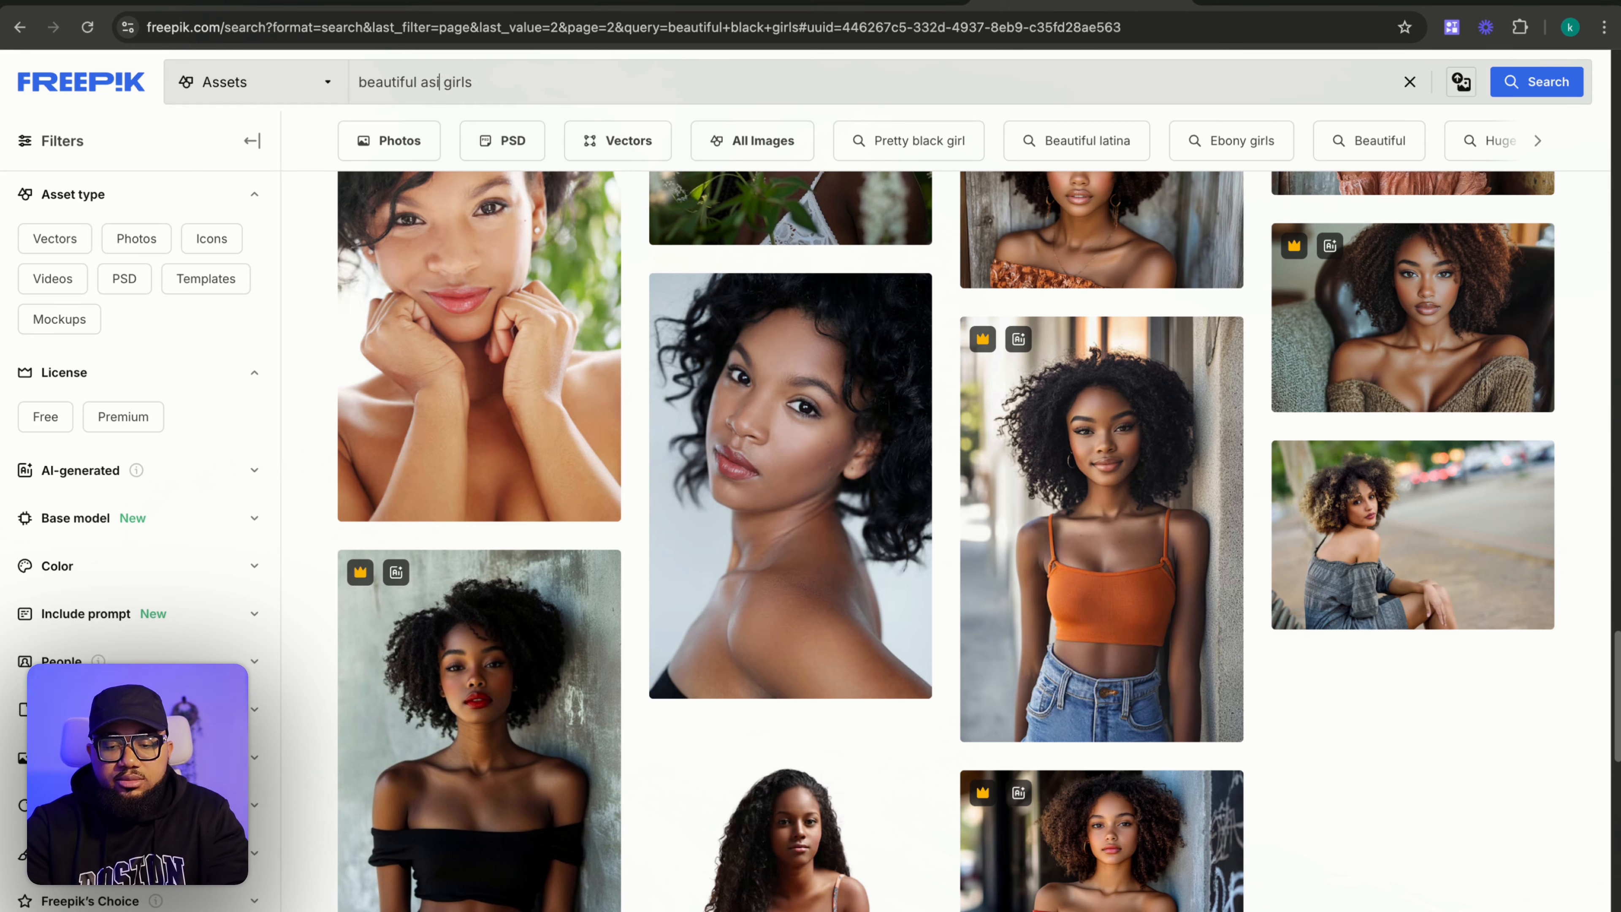
Search Freepik for "beautiful asian girls" and copy the photo of the woman in a floral dress among dried flowers.
{"action": "key", "text": "Return"}
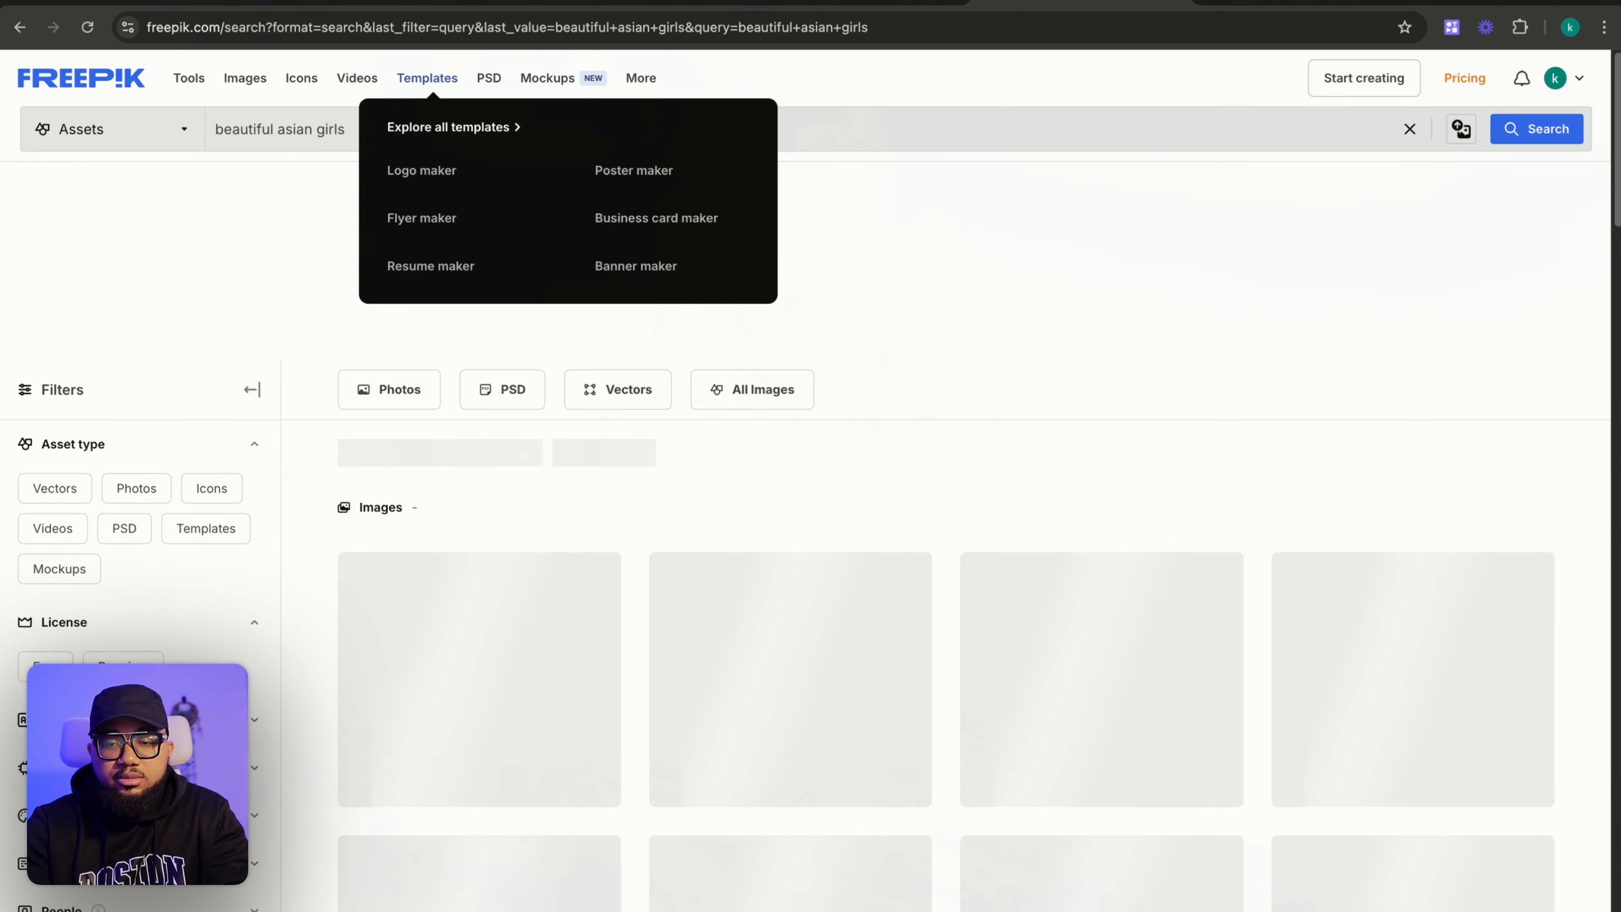
{"action": "scroll", "coordinate": [959, 563], "scroll_direction": "down", "scroll_amount": 5}
{"action": "scroll", "coordinate": [957, 572], "scroll_direction": "up", "scroll_amount": 4}
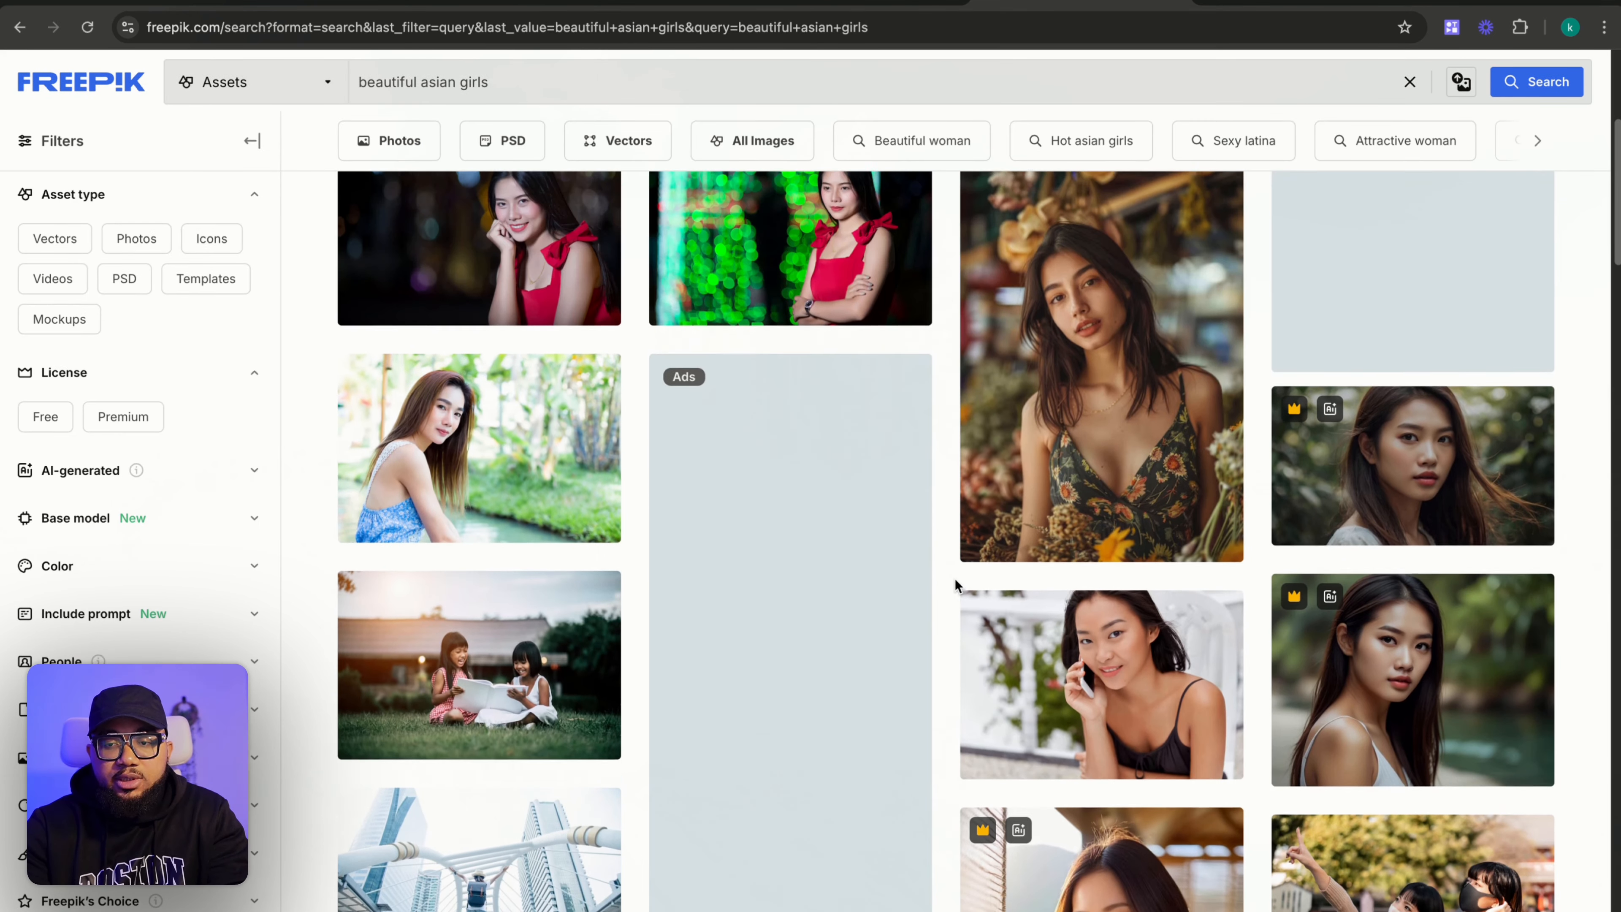
{"action": "right_click", "coordinate": [1080, 331]}
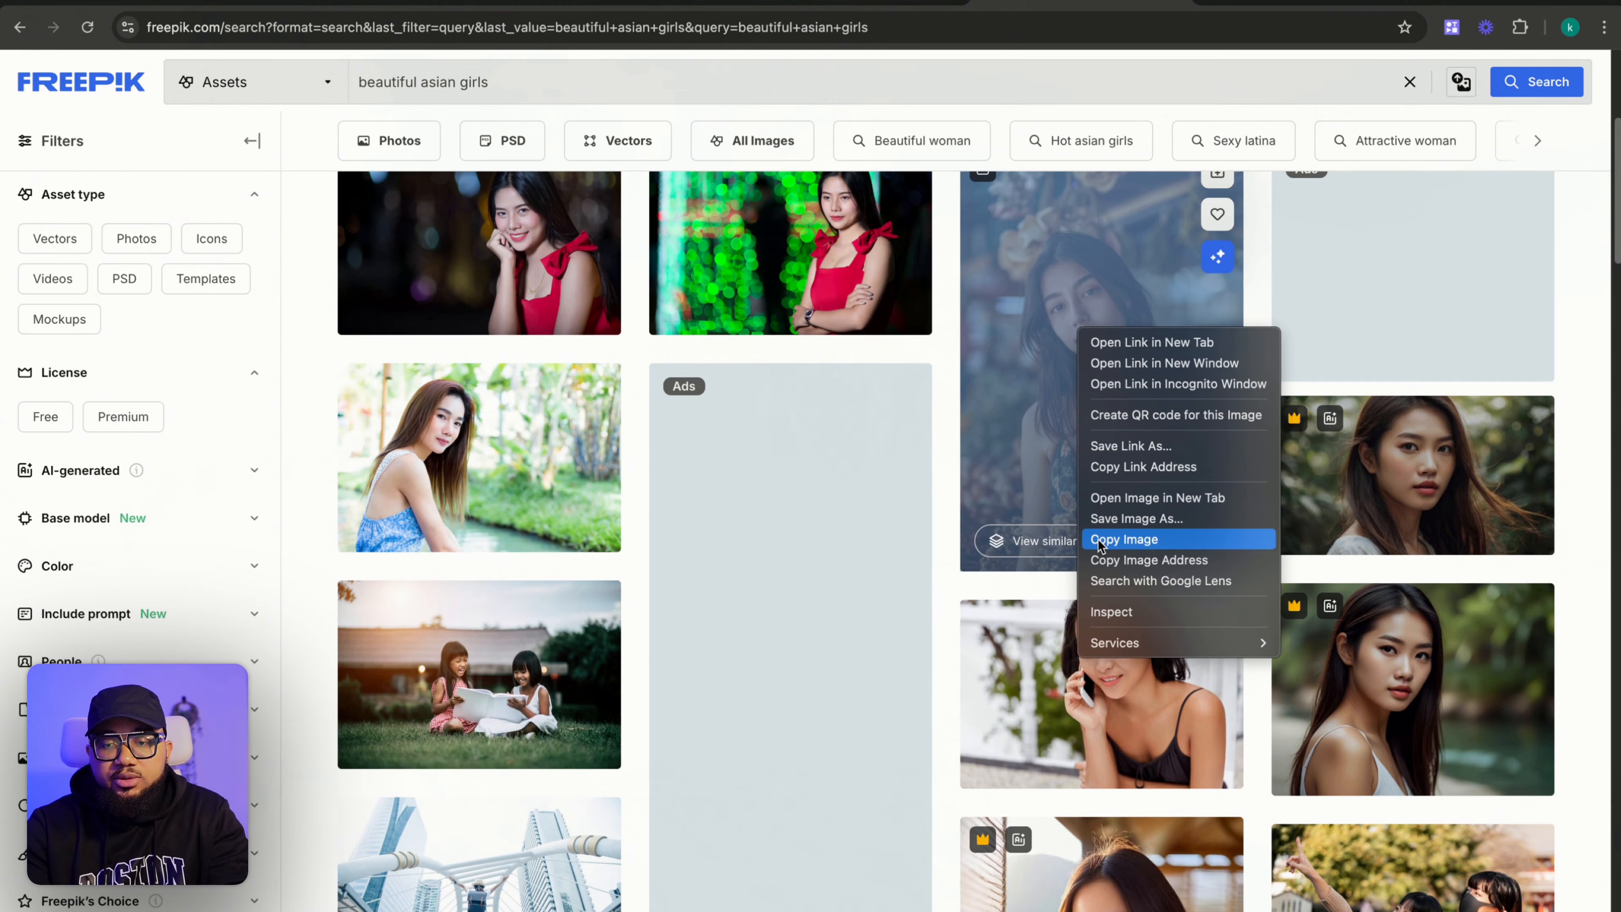
{"action": "left_click", "coordinate": [1093, 539]}
Switch back to Figma and paste the copied photo over the profile card image on the sixth screen.
{"action": "left_click", "coordinate": [371, 3]}
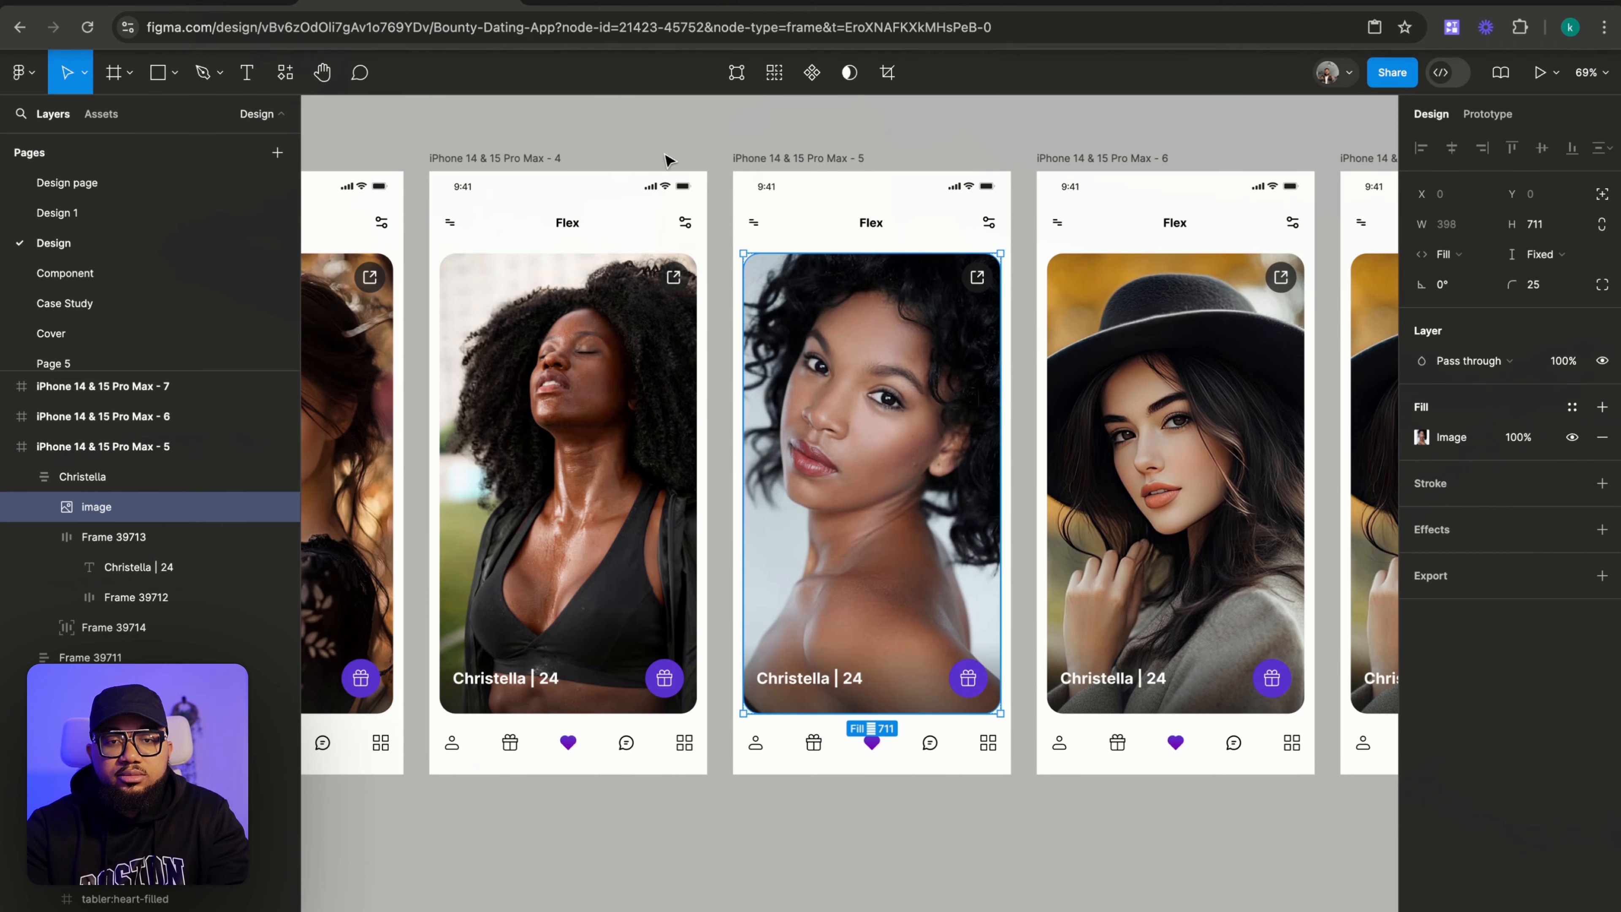
{"action": "left_click", "coordinate": [917, 424]}
{"action": "left_click", "coordinate": [1212, 442]}
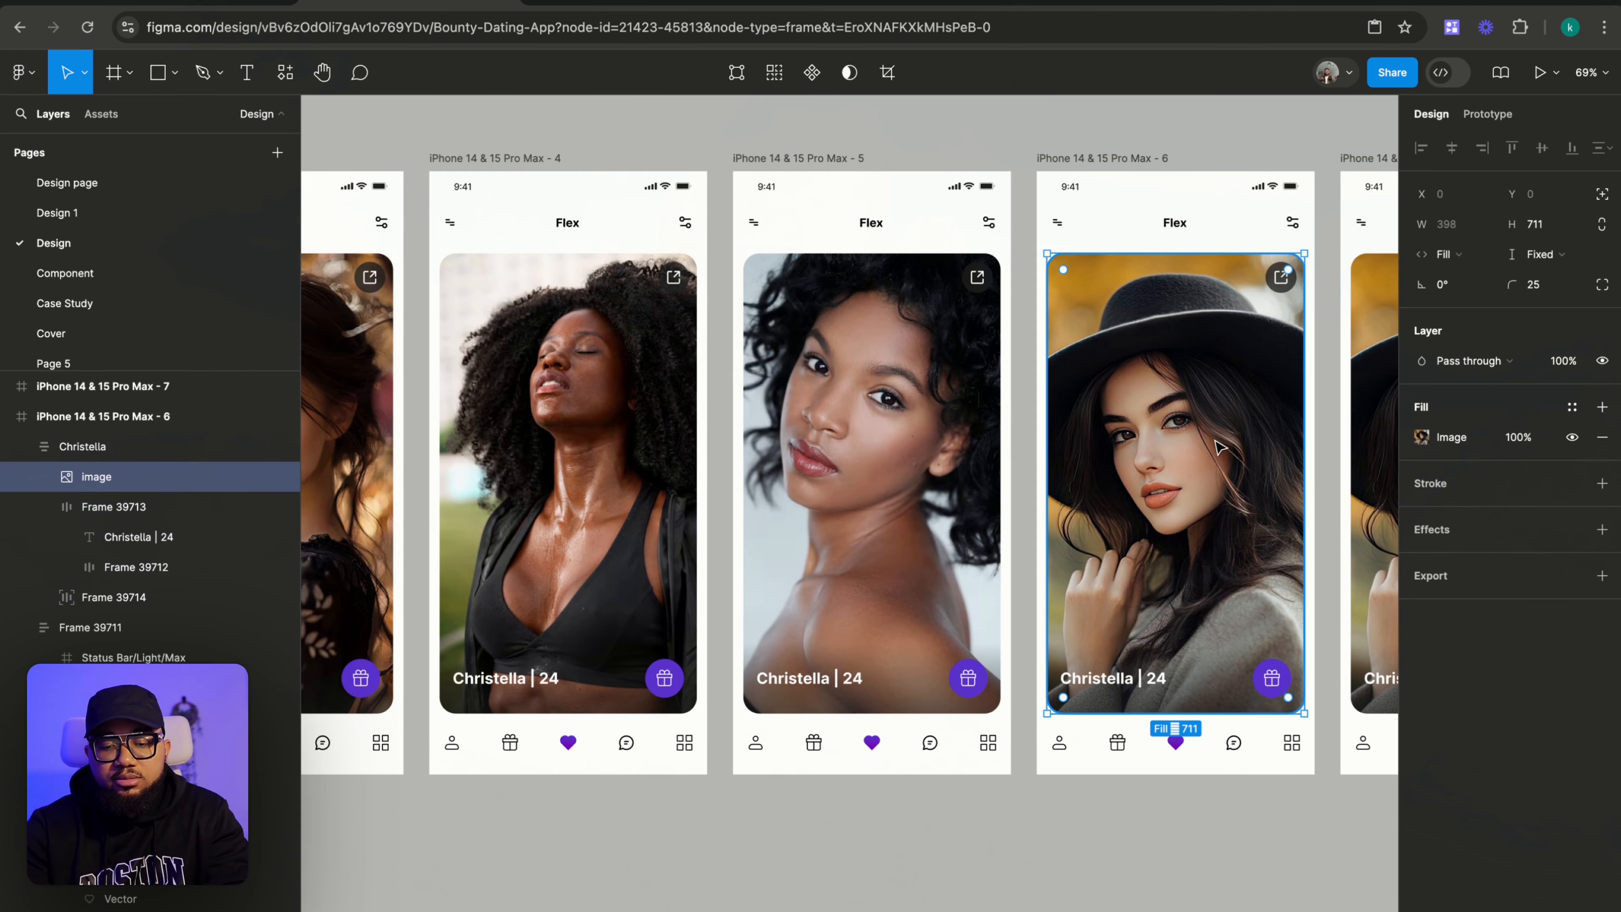
{"action": "key", "text": "ctrl+v"}
{"action": "scroll", "coordinate": [1216, 445], "scroll_direction": "right", "scroll_amount": 2}
{"action": "scroll", "coordinate": [1216, 445], "scroll_direction": "right", "scroll_amount": 3}
Copy Freepik's photo of the long-haired woman in a pink strapless top and paste it over the seventh screen's profile card image in Figma.
{"action": "left_click", "coordinate": [1079, 3]}
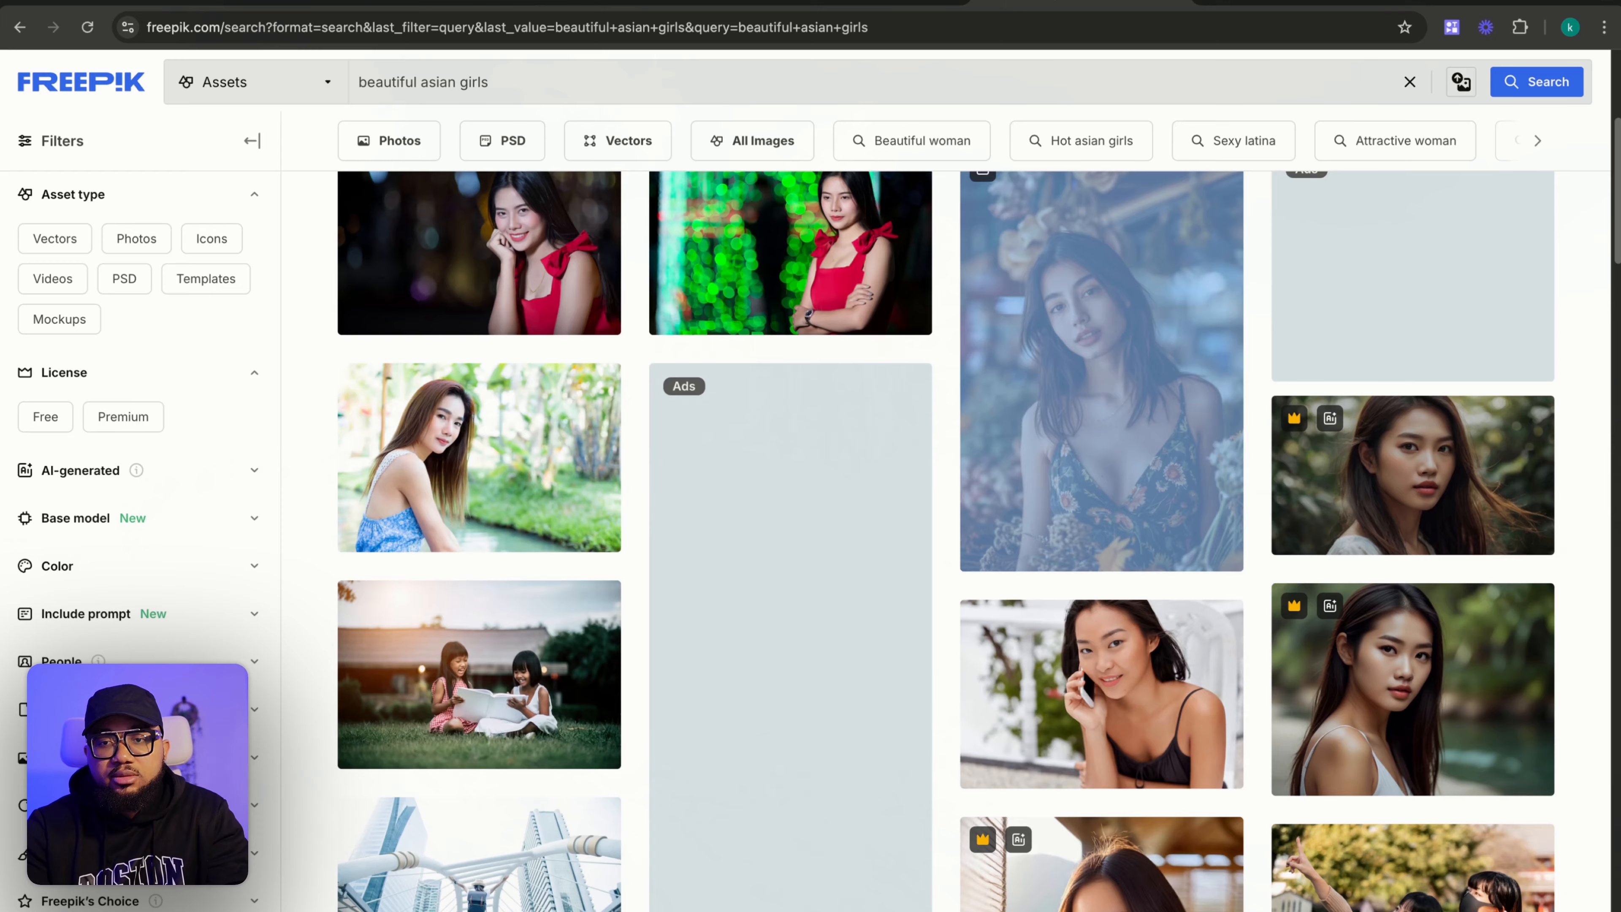
{"action": "scroll", "coordinate": [1063, 551], "scroll_direction": "down", "scroll_amount": 10}
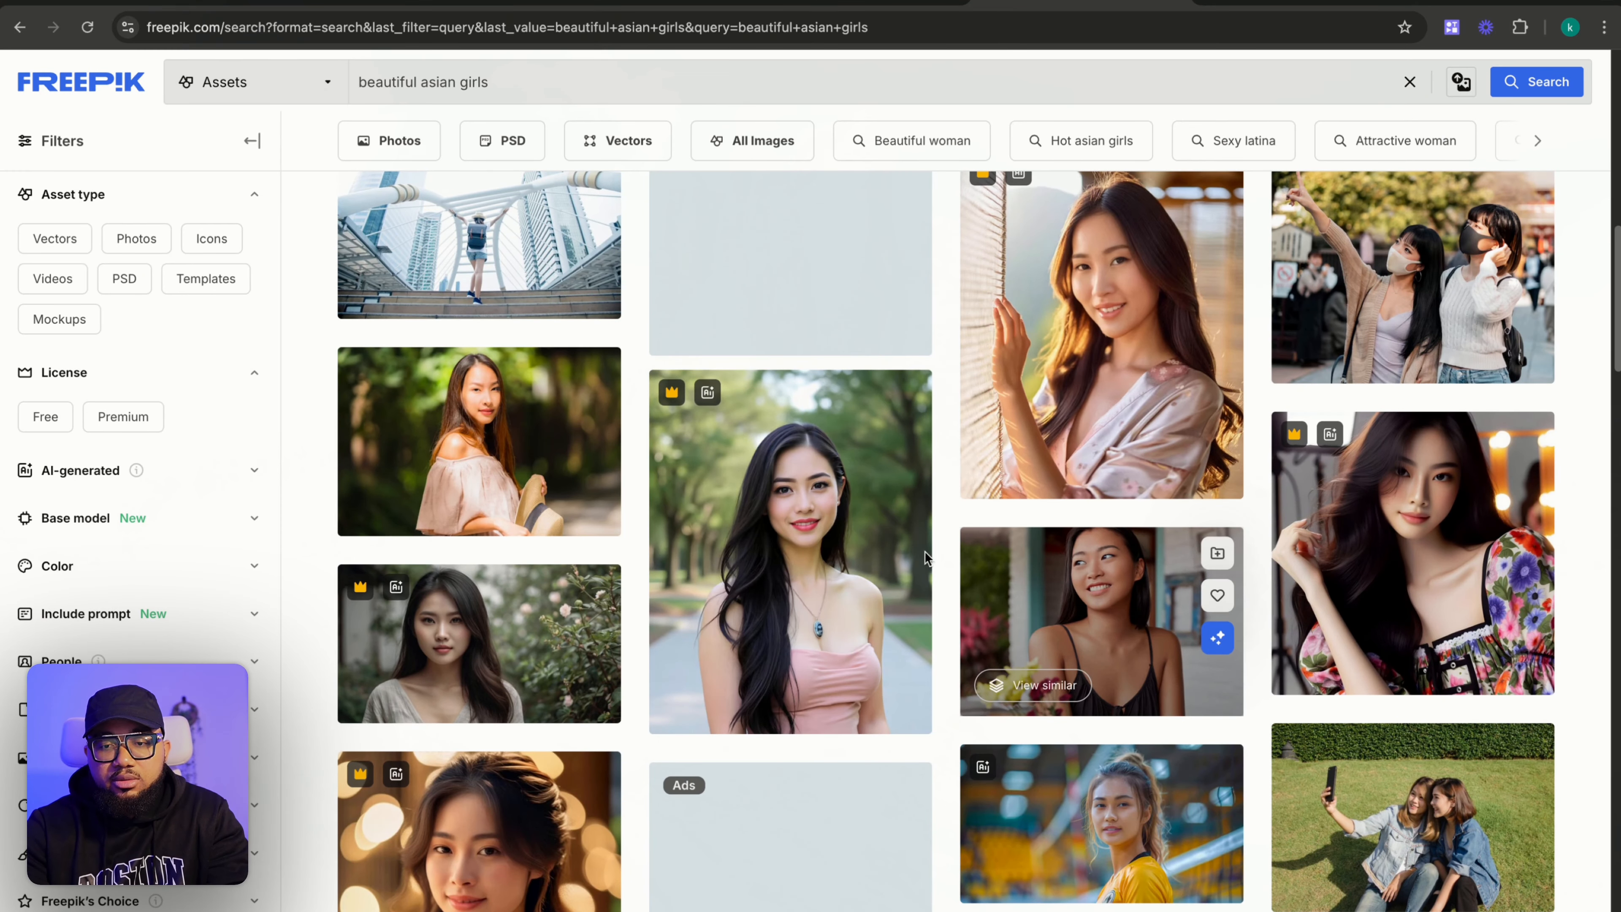
{"action": "right_click", "coordinate": [789, 556]}
{"action": "left_click", "coordinate": [858, 764]}
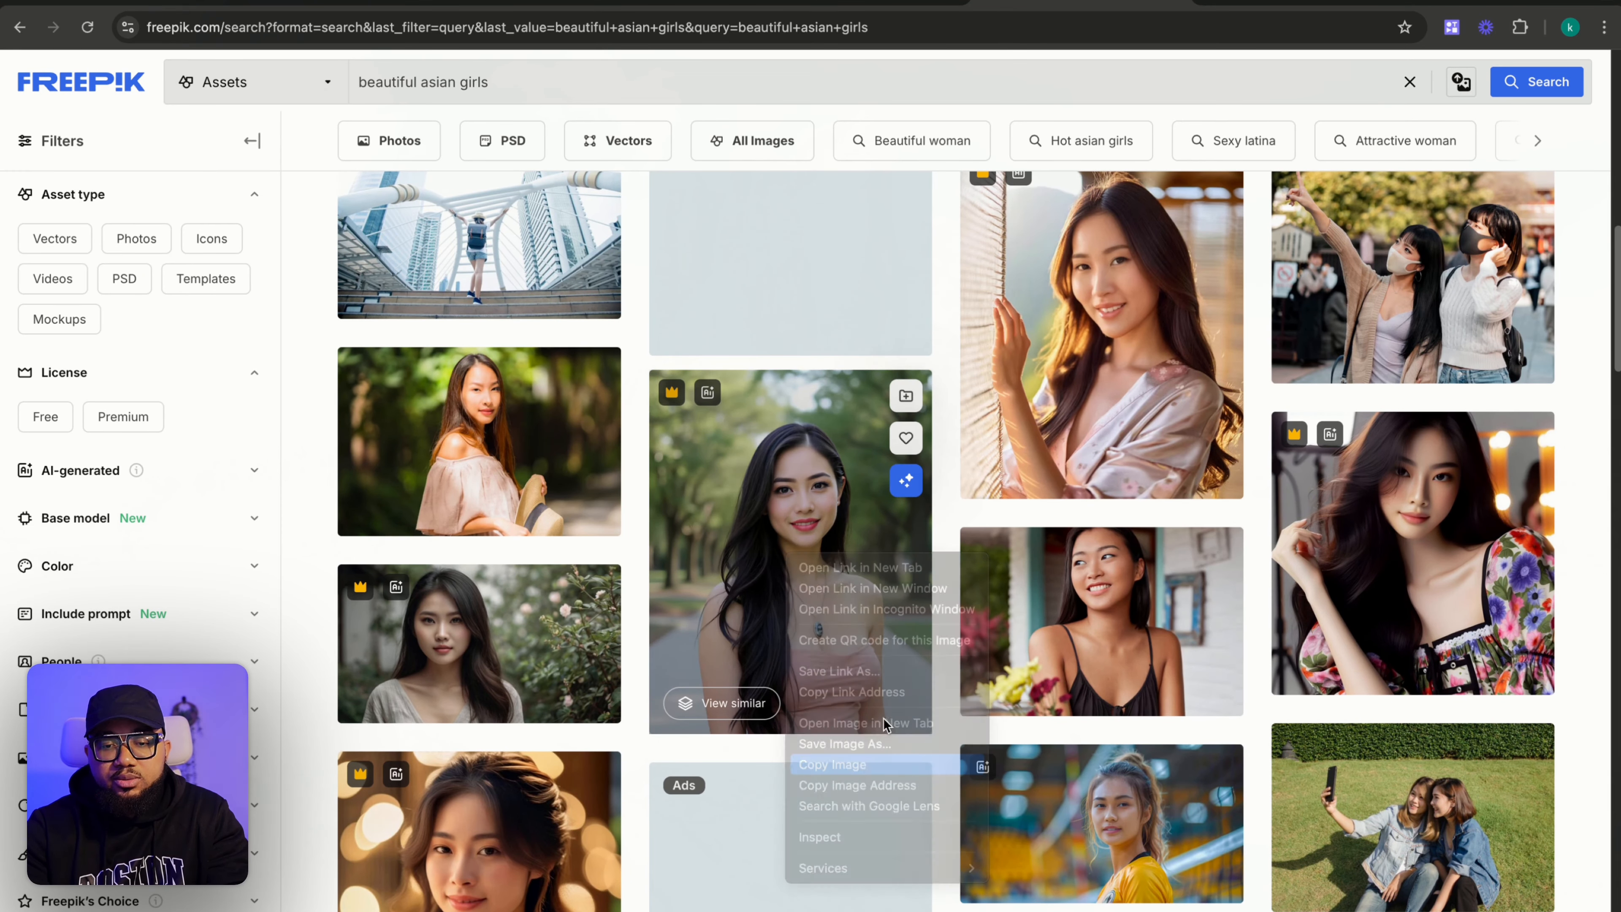
{"action": "left_click", "coordinate": [411, 3]}
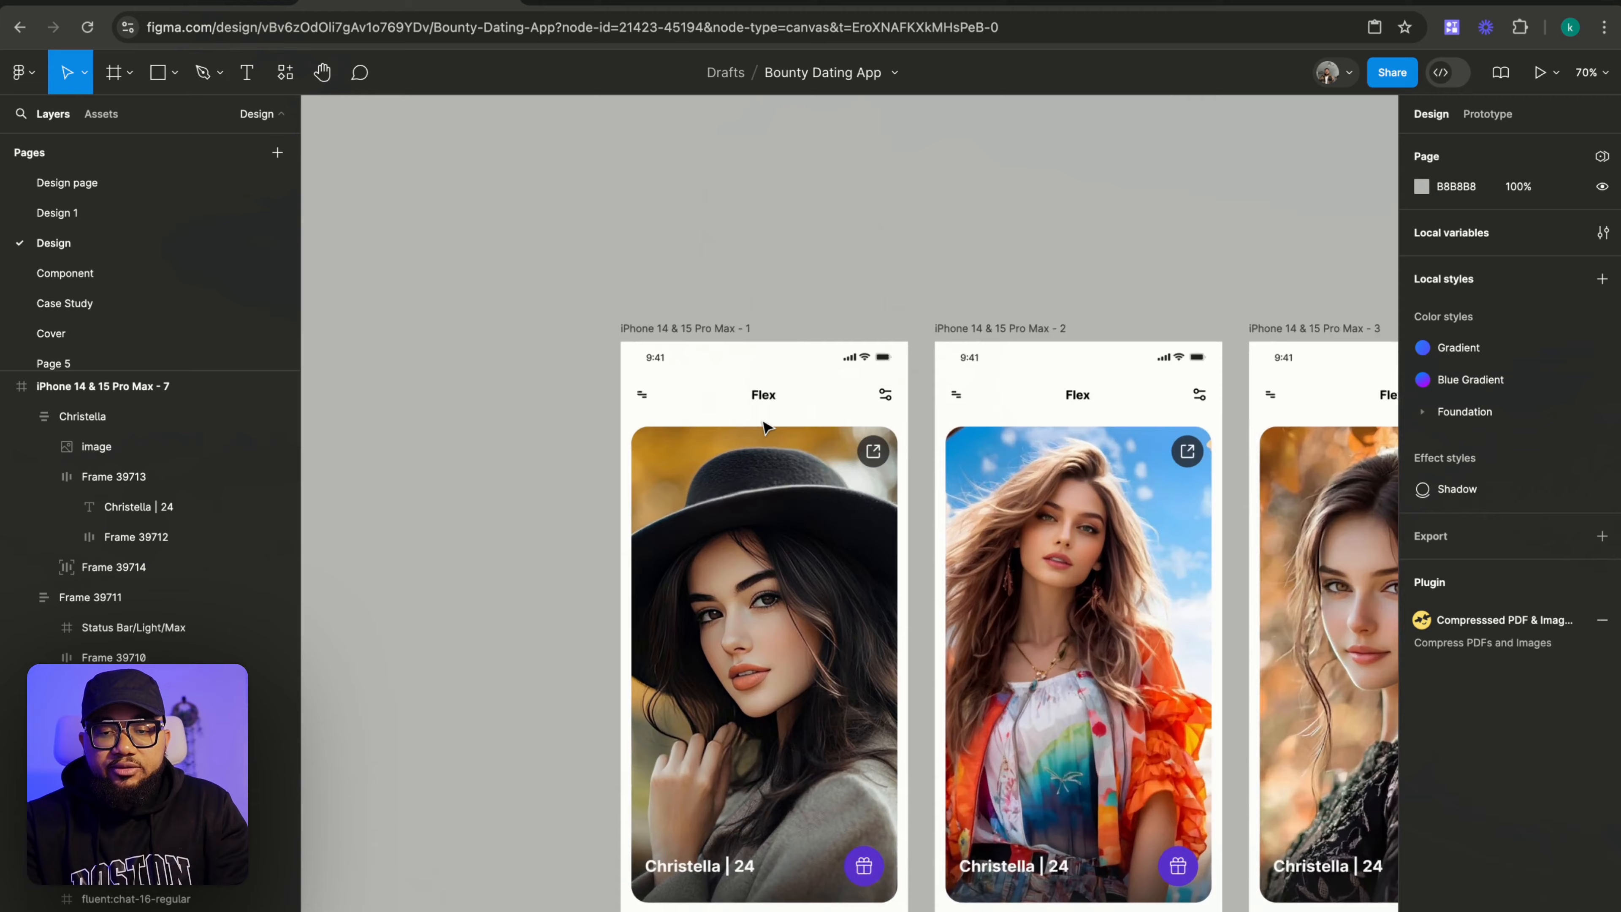
Select the second screen's profile card and open its layer name for editing.
{"action": "scroll", "coordinate": [768, 427], "scroll_direction": "up", "scroll_amount": 4}
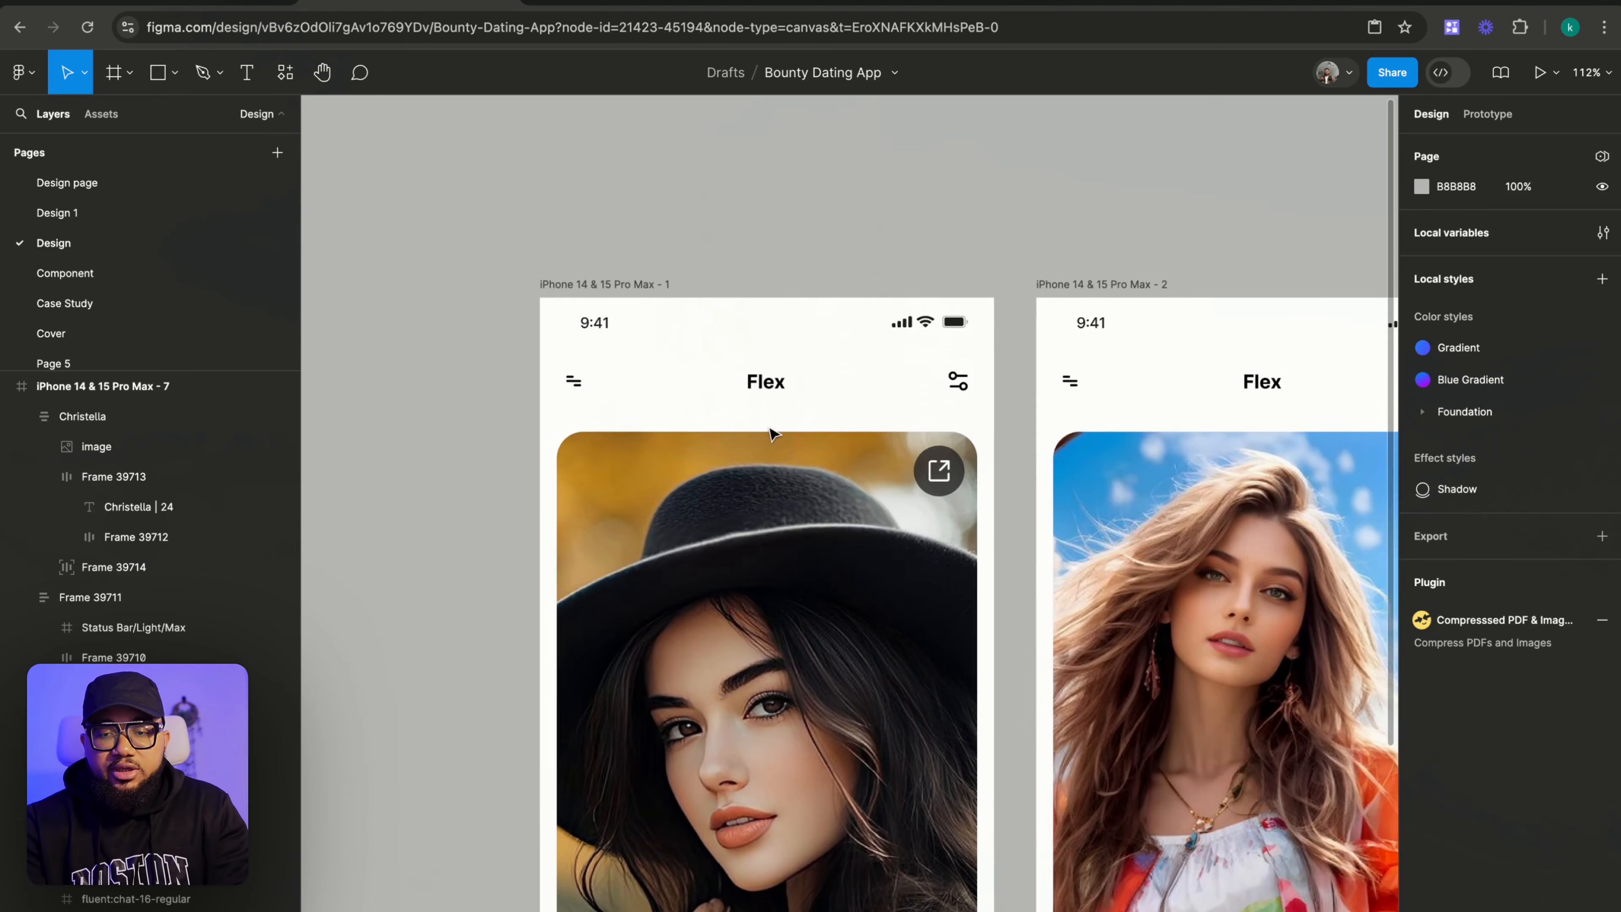
{"action": "scroll", "coordinate": [771, 431], "scroll_direction": "right", "scroll_amount": 5}
{"action": "left_click", "coordinate": [784, 441]}
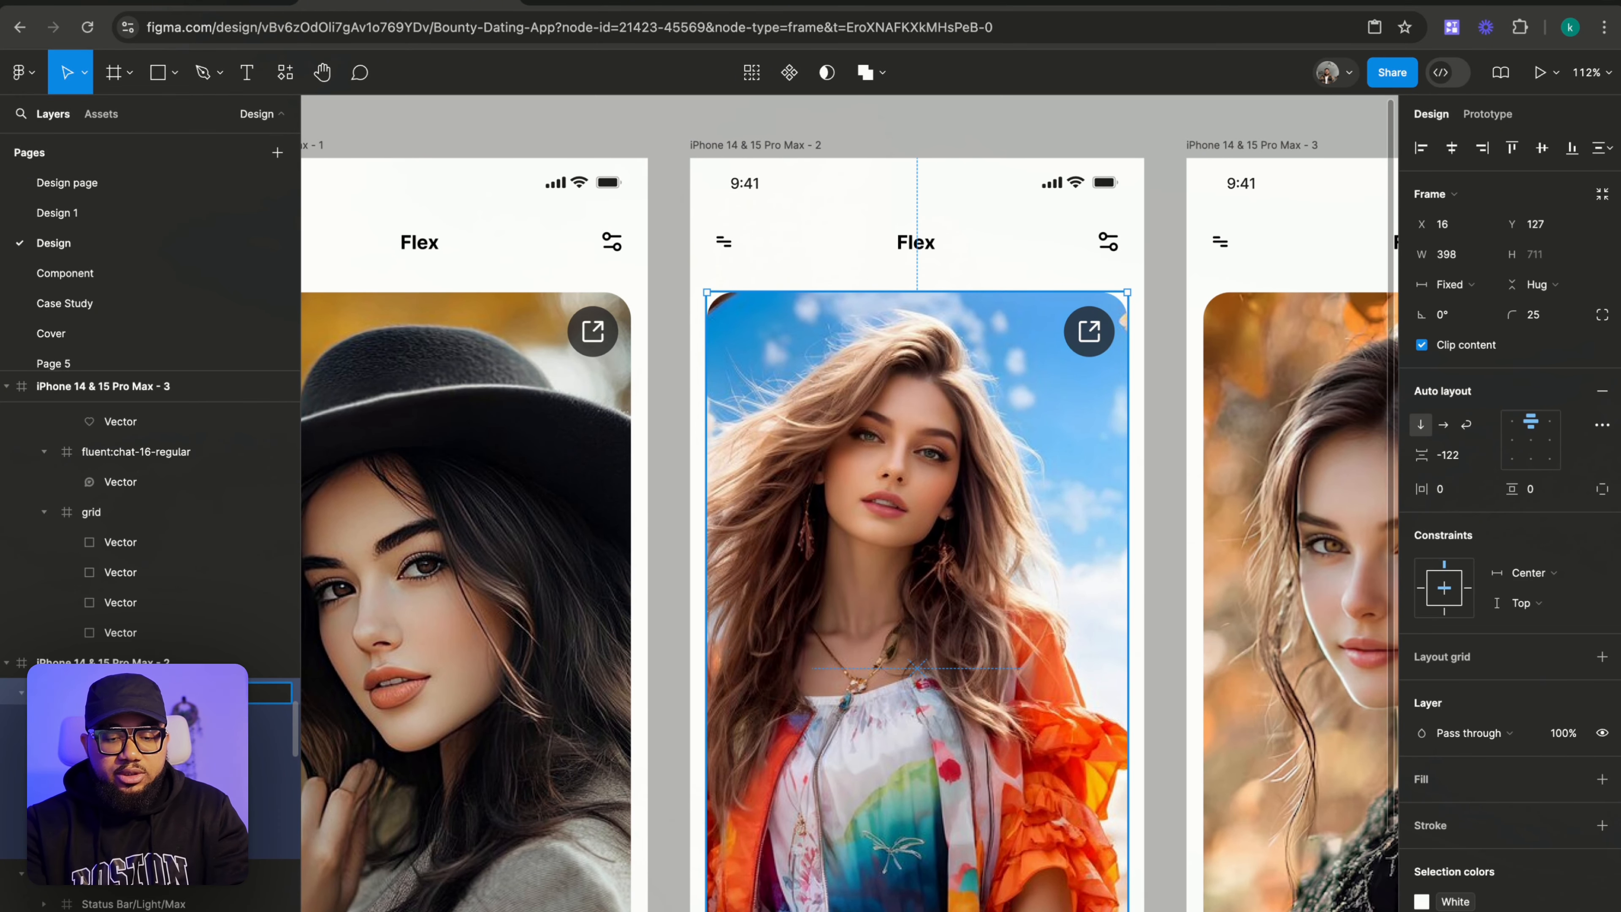
{"action": "scroll", "coordinate": [1176, 543], "scroll_direction": "right", "scroll_amount": 5}
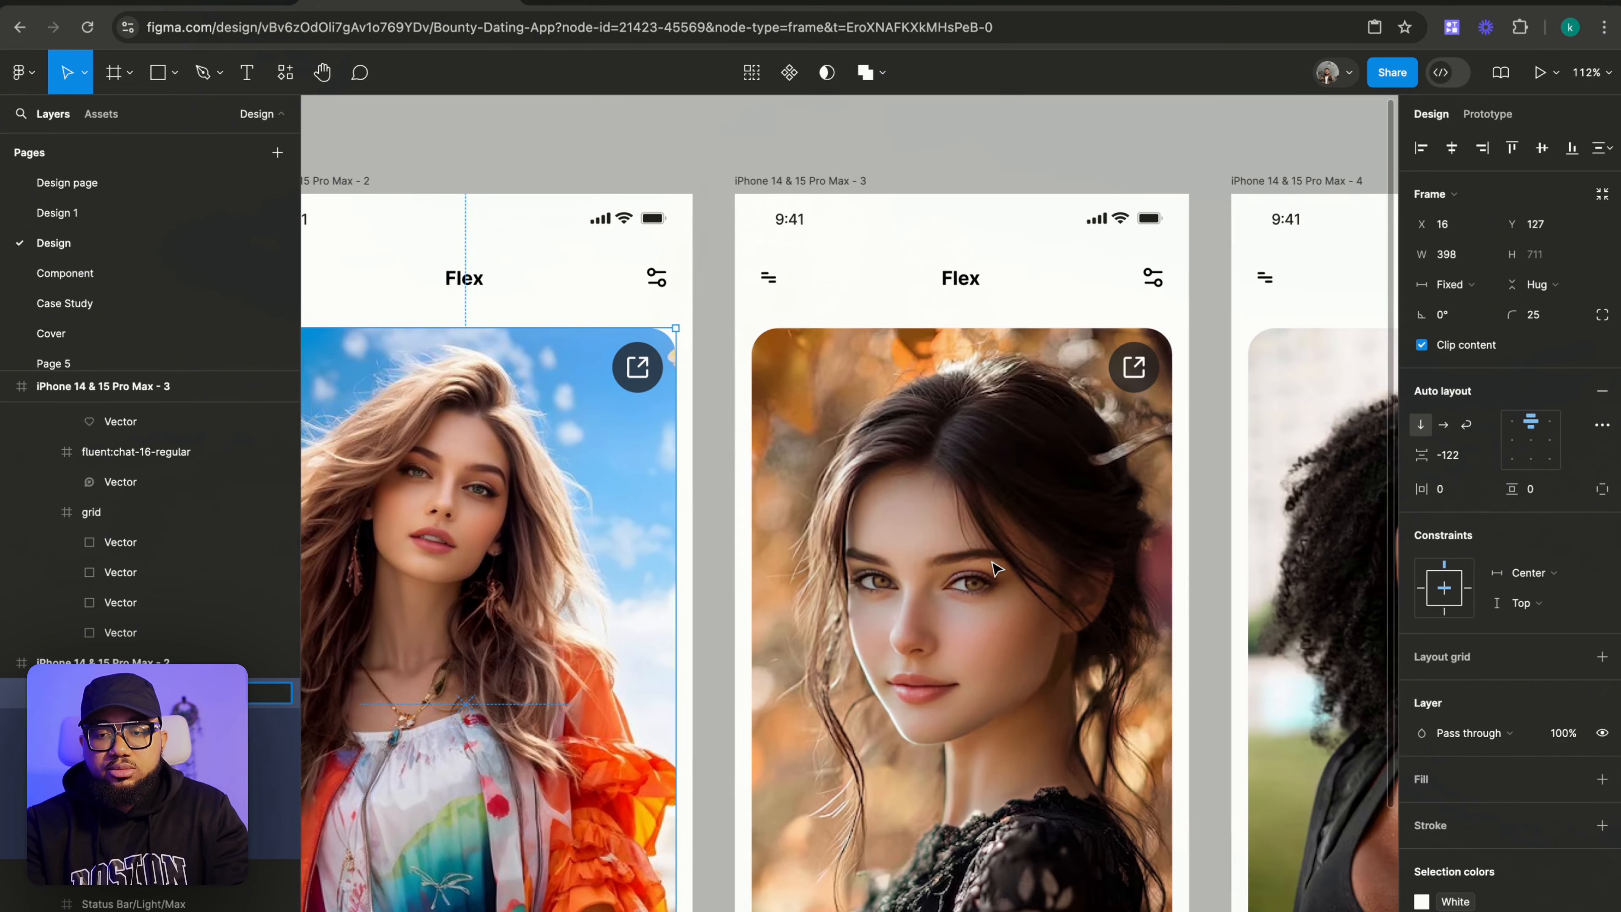
Rename the third screen's profile card layer with a different first name.
{"action": "left_click", "coordinate": [995, 567]}
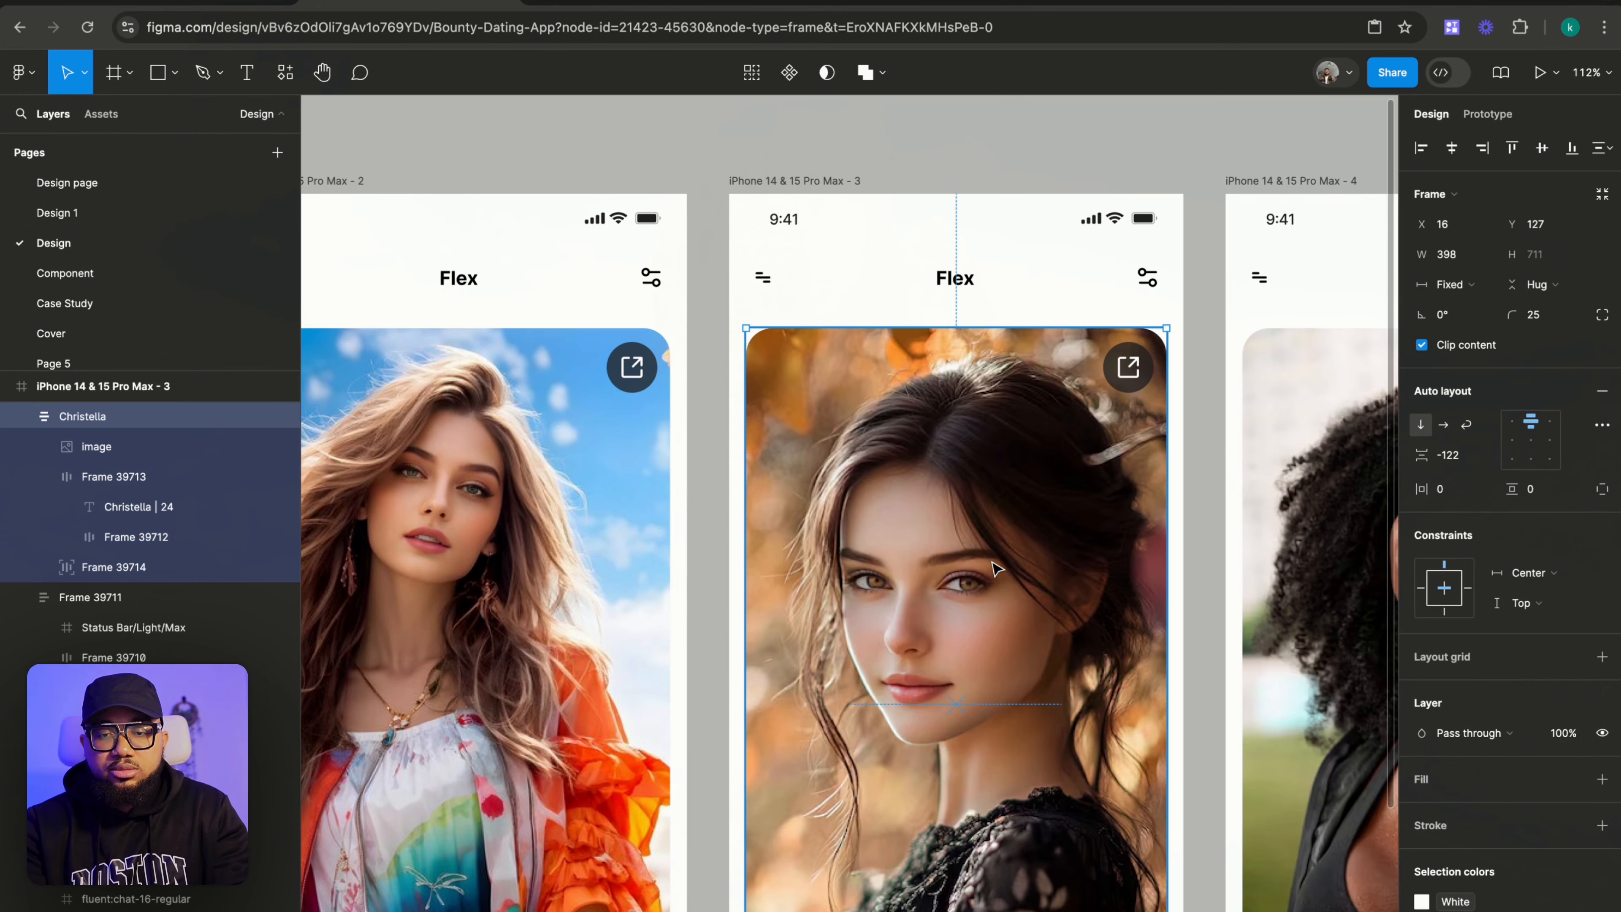
{"action": "double_click", "coordinate": [162, 425]}
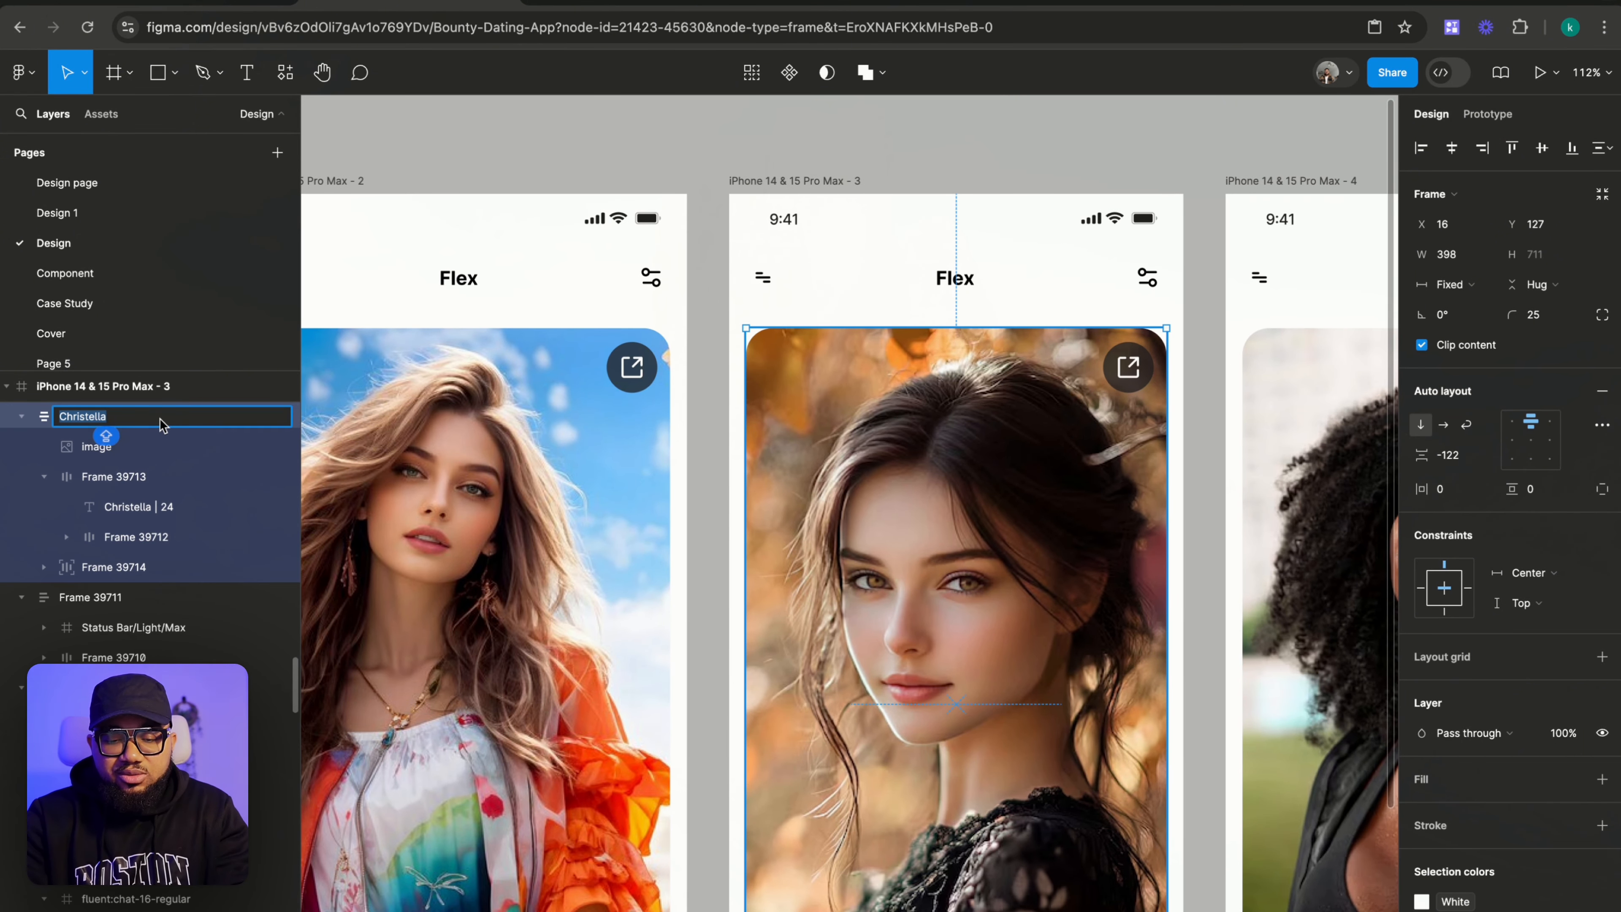
{"action": "type", "text": "Quee"}
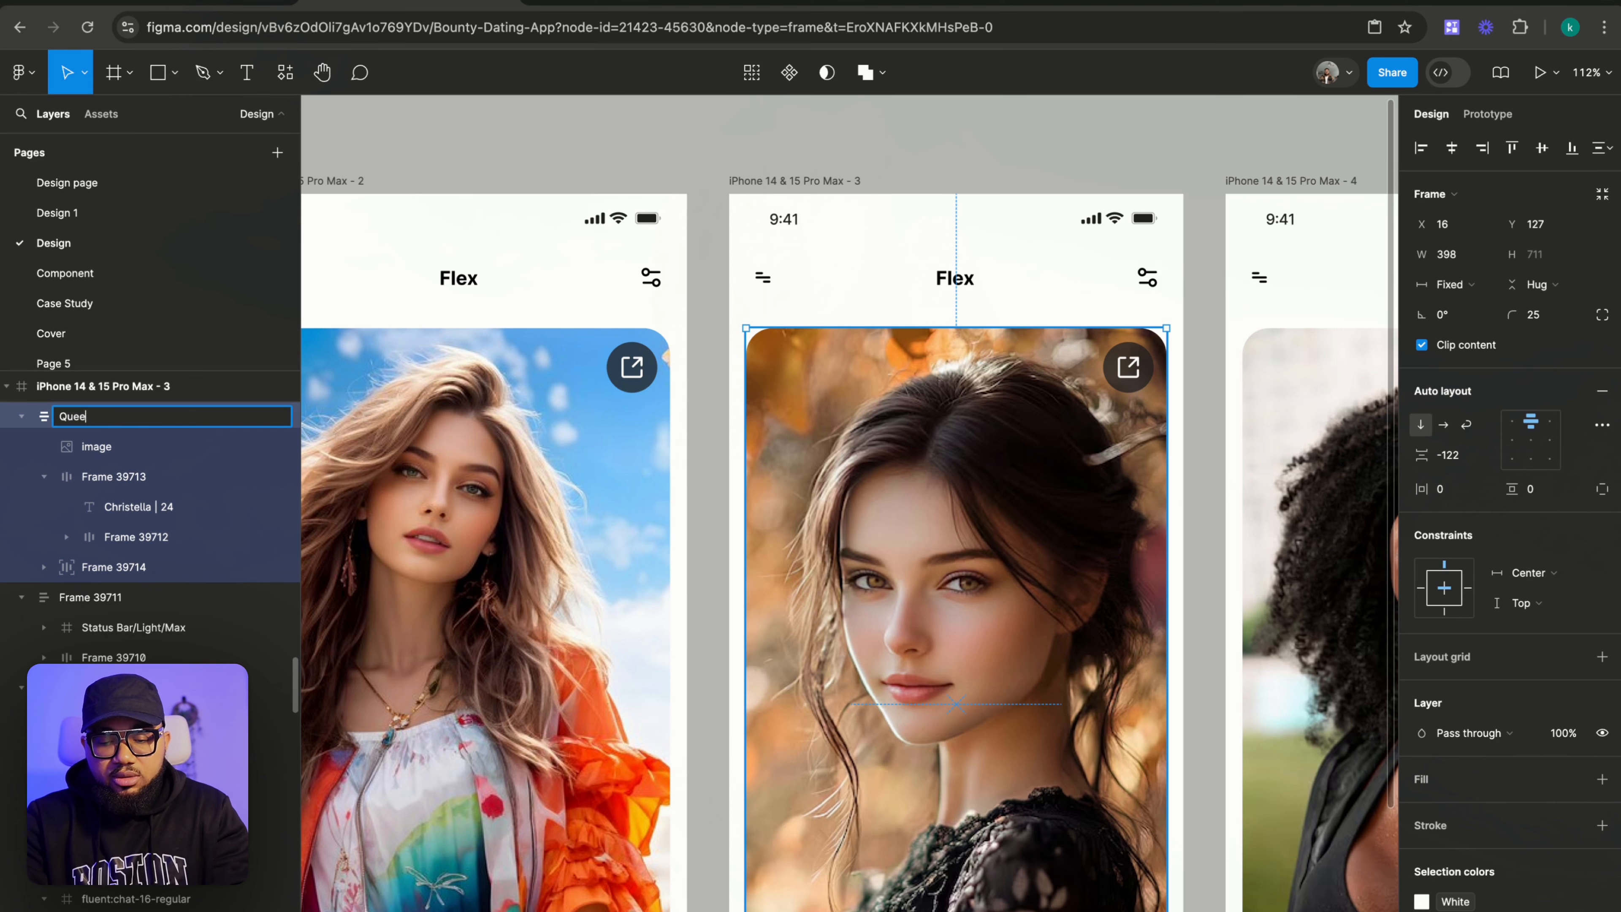
{"action": "type", "text": "n"}
{"action": "key", "text": "Return"}
Rename the second screen's profile card layer and reselect the third screen's card.
{"action": "left_click", "coordinate": [450, 550]}
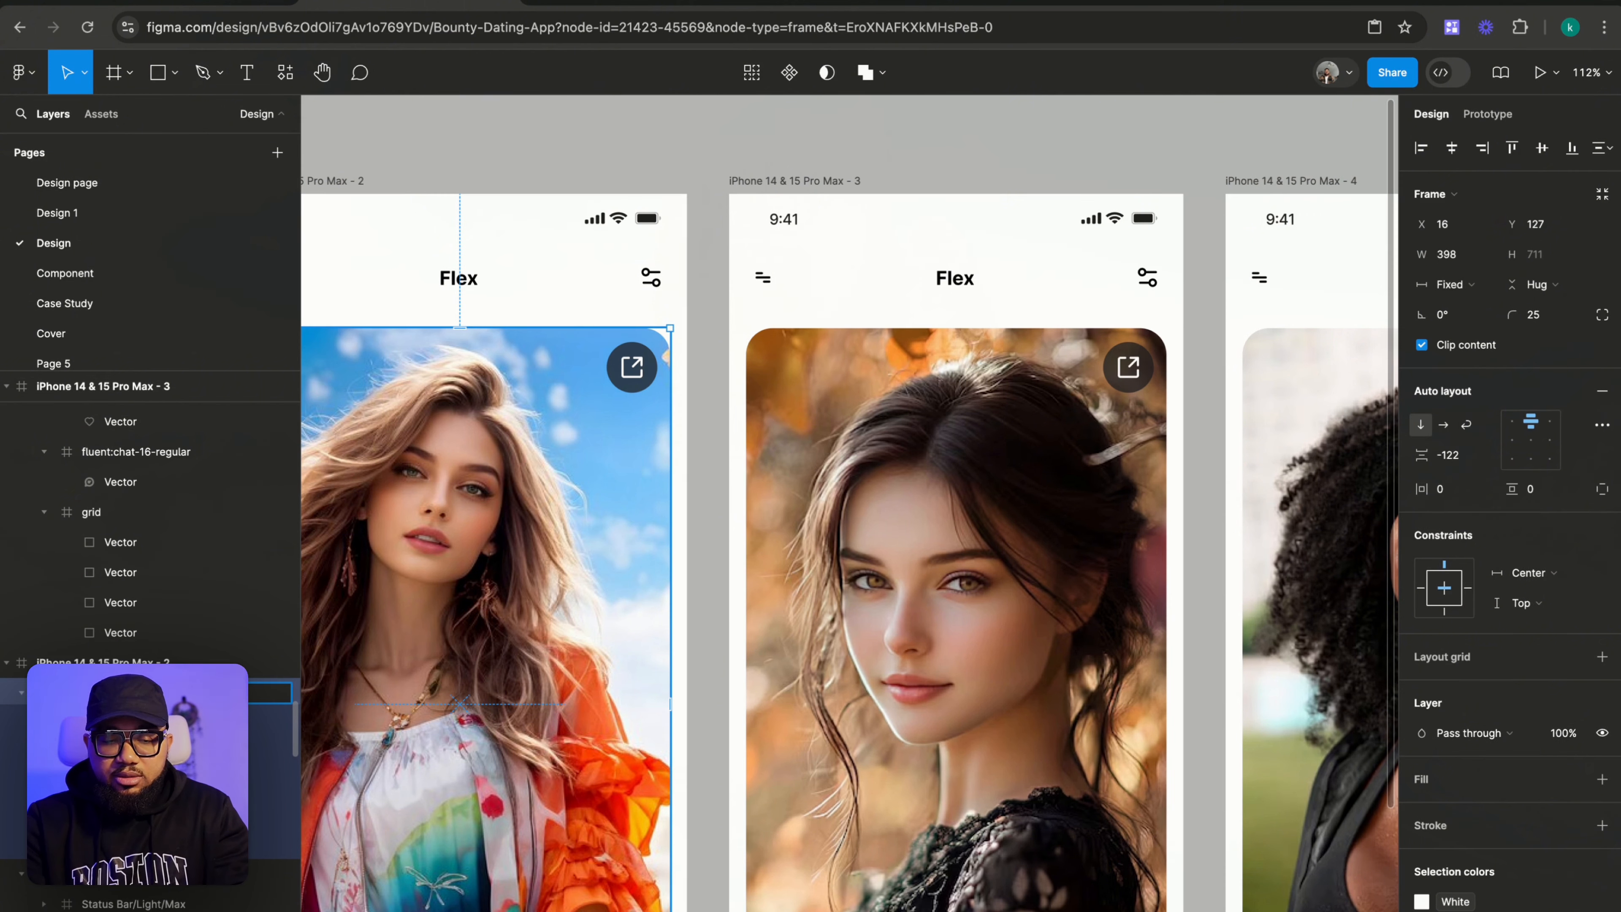
{"action": "scroll", "coordinate": [740, 632], "scroll_direction": "right", "scroll_amount": 5}
{"action": "scroll", "coordinate": [740, 632], "scroll_direction": "down", "scroll_amount": 2}
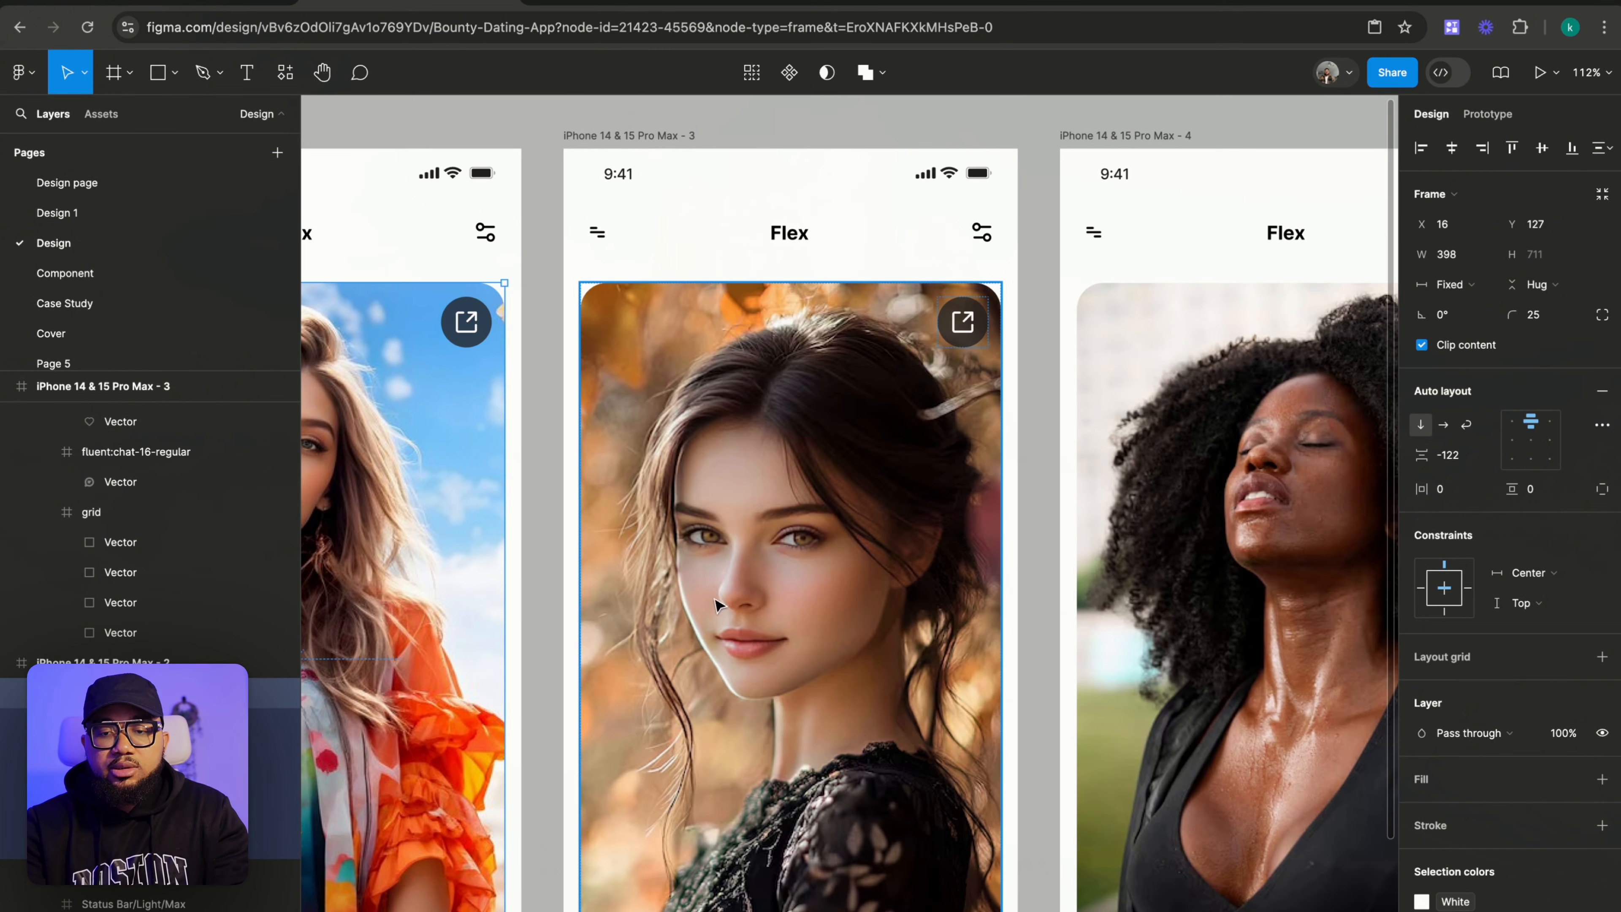
{"action": "left_click", "coordinate": [719, 585]}
Rename the fourth screen's profile card layer with its own first name.
{"action": "scroll", "coordinate": [894, 549], "scroll_direction": "right", "scroll_amount": 5}
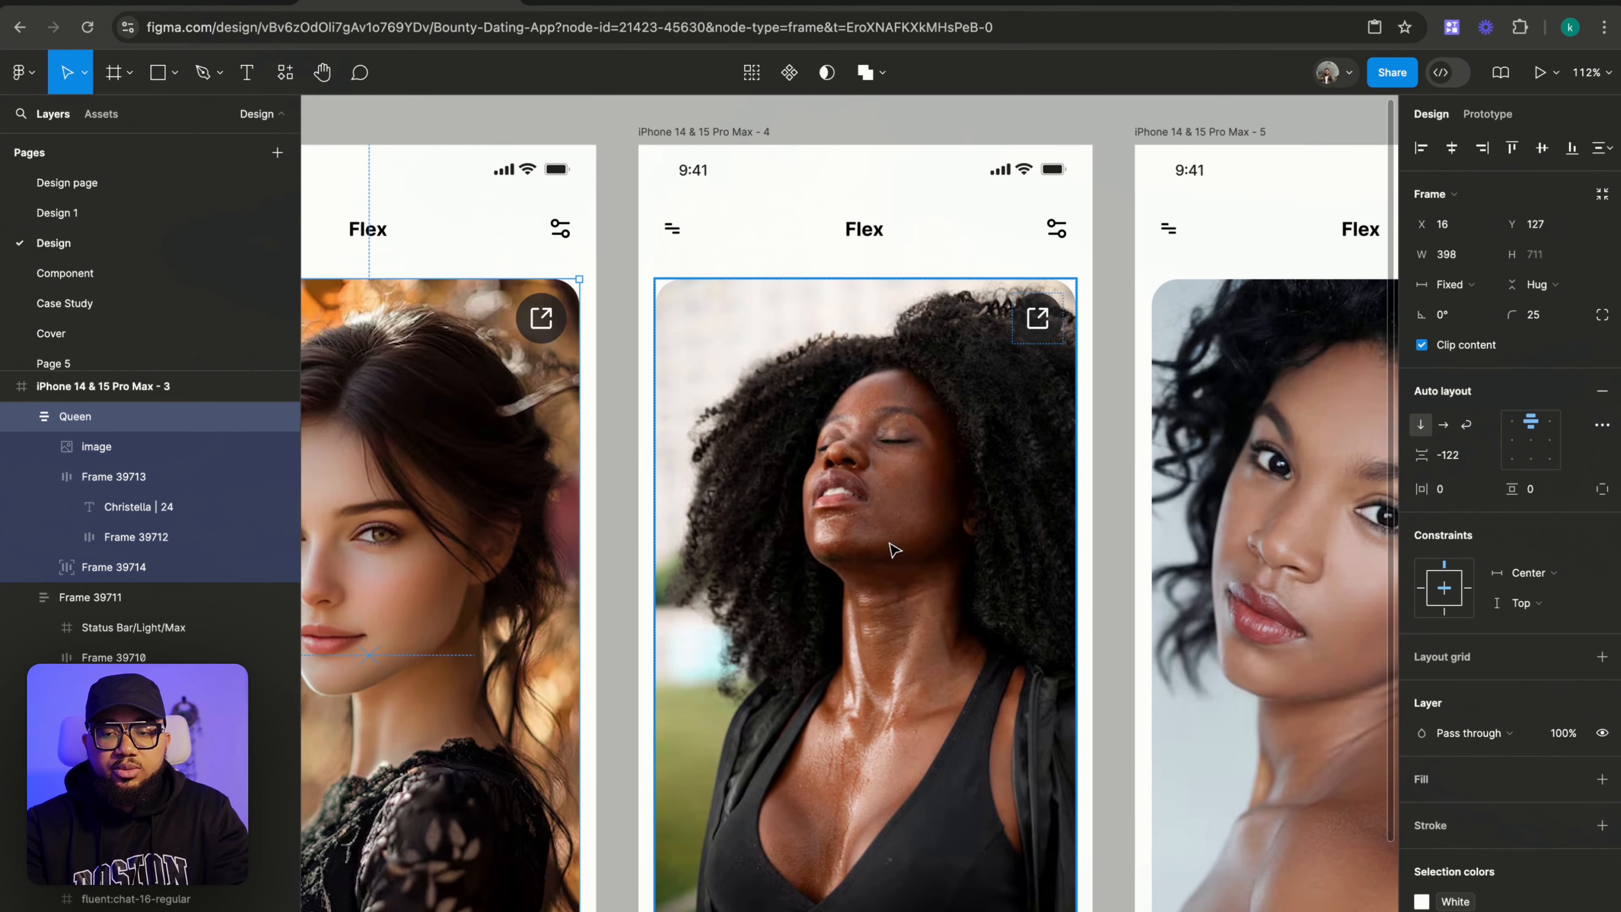
{"action": "left_click", "coordinate": [814, 540]}
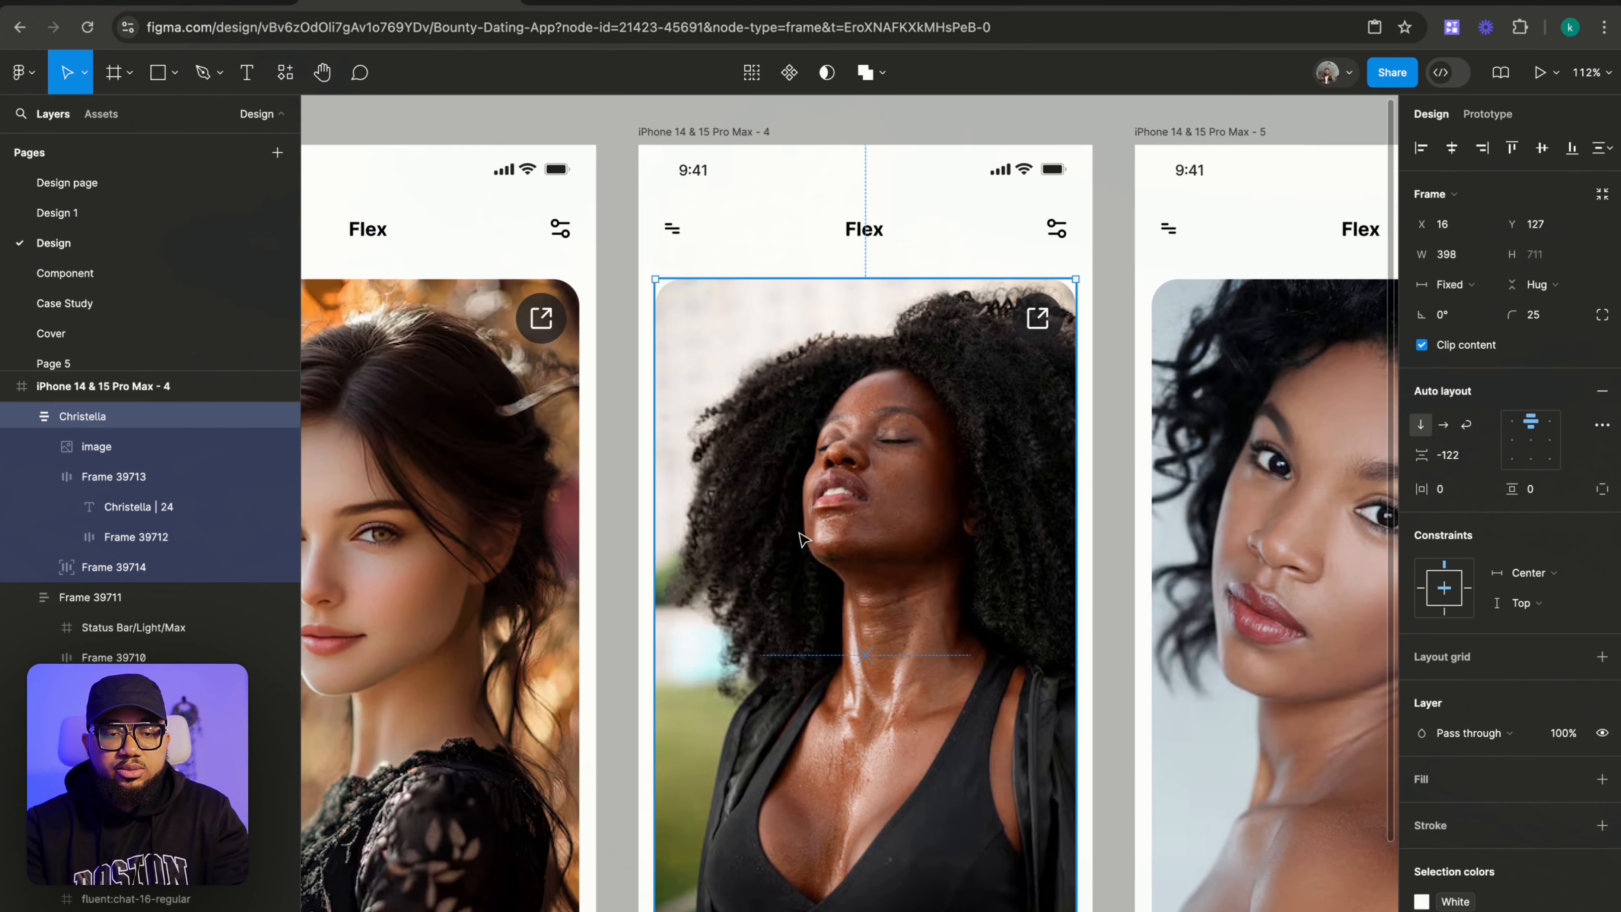
{"action": "double_click", "coordinate": [108, 419]}
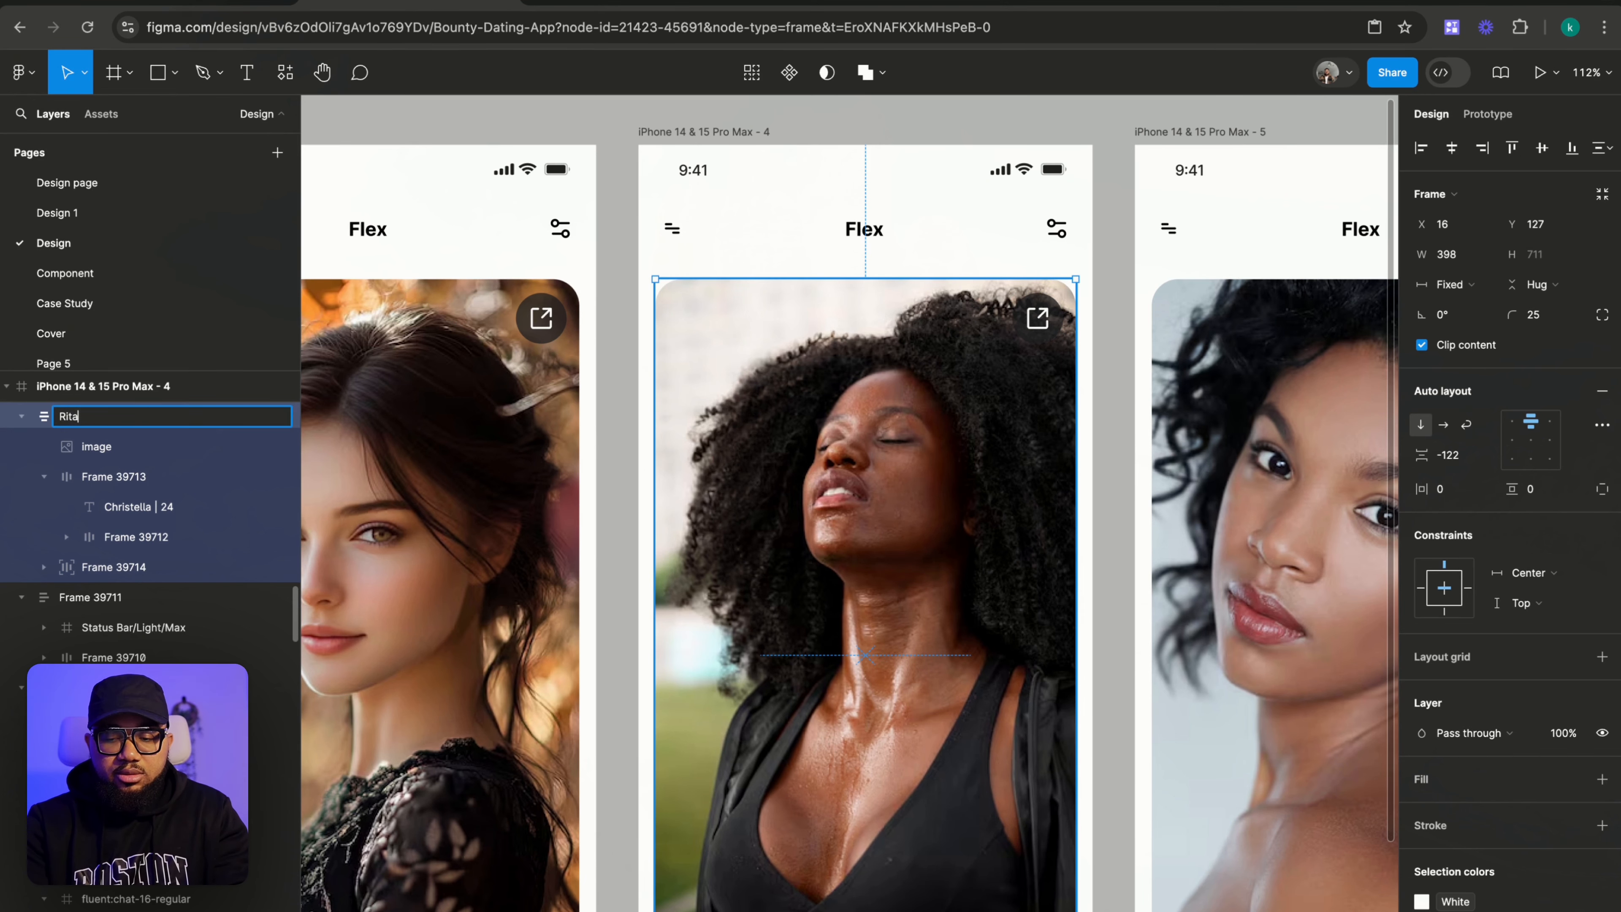
{"action": "key", "text": "Return"}
Rename the fifth screen's profile card layer with its own first name.
{"action": "scroll", "coordinate": [962, 455], "scroll_direction": "right", "scroll_amount": 5}
{"action": "scroll", "coordinate": [962, 454], "scroll_direction": "down", "scroll_amount": 1}
{"action": "left_click", "coordinate": [961, 454]}
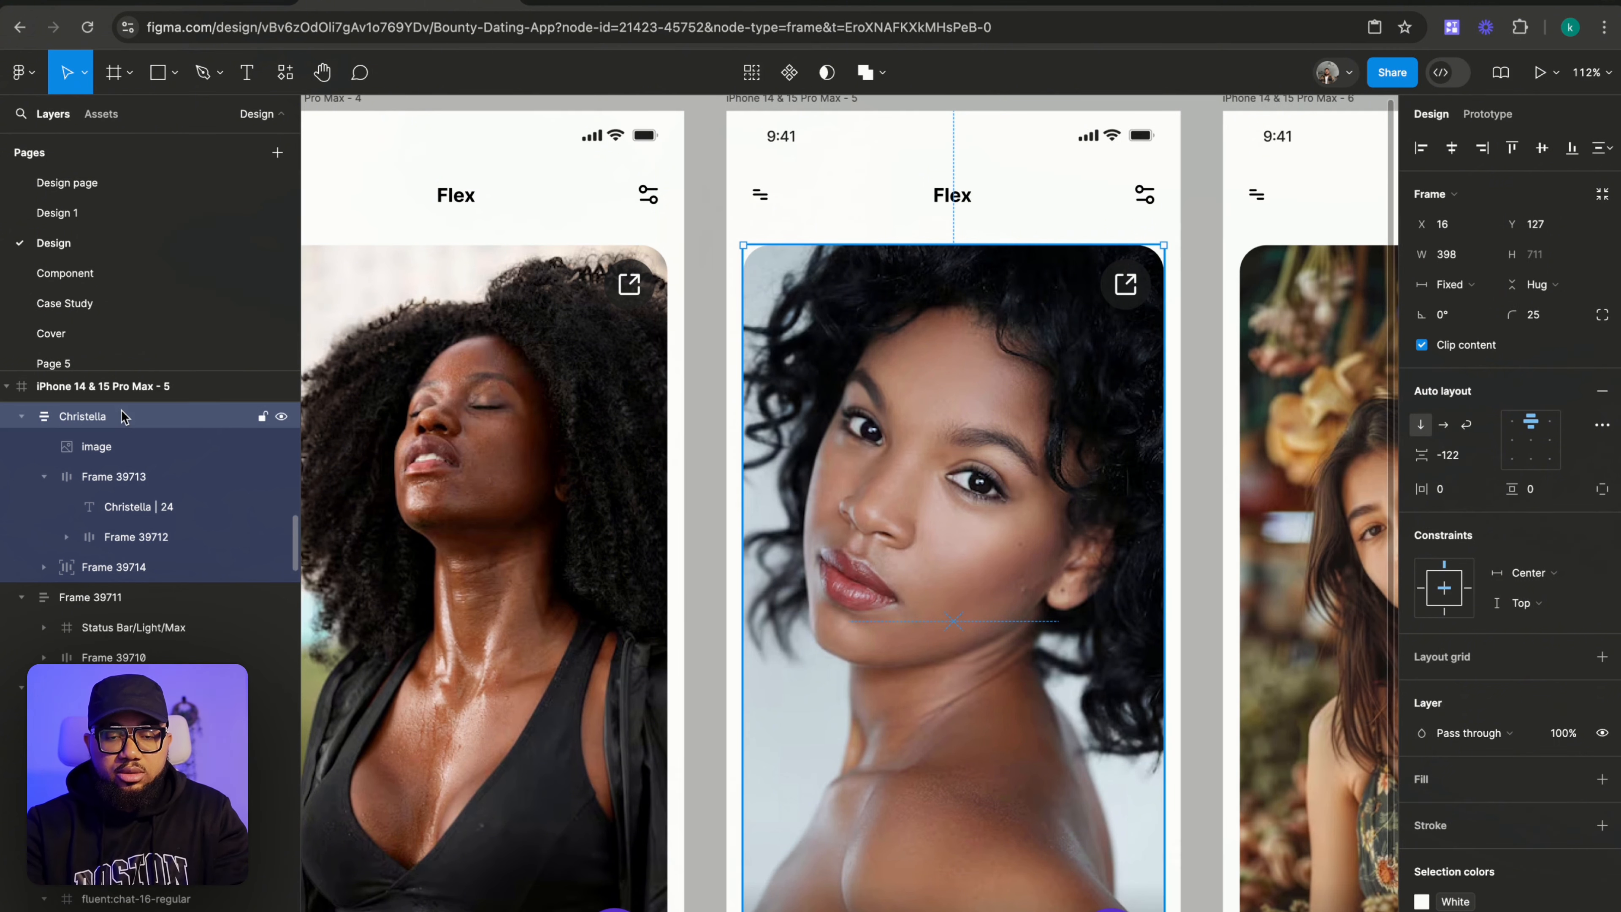
{"action": "double_click", "coordinate": [73, 418]}
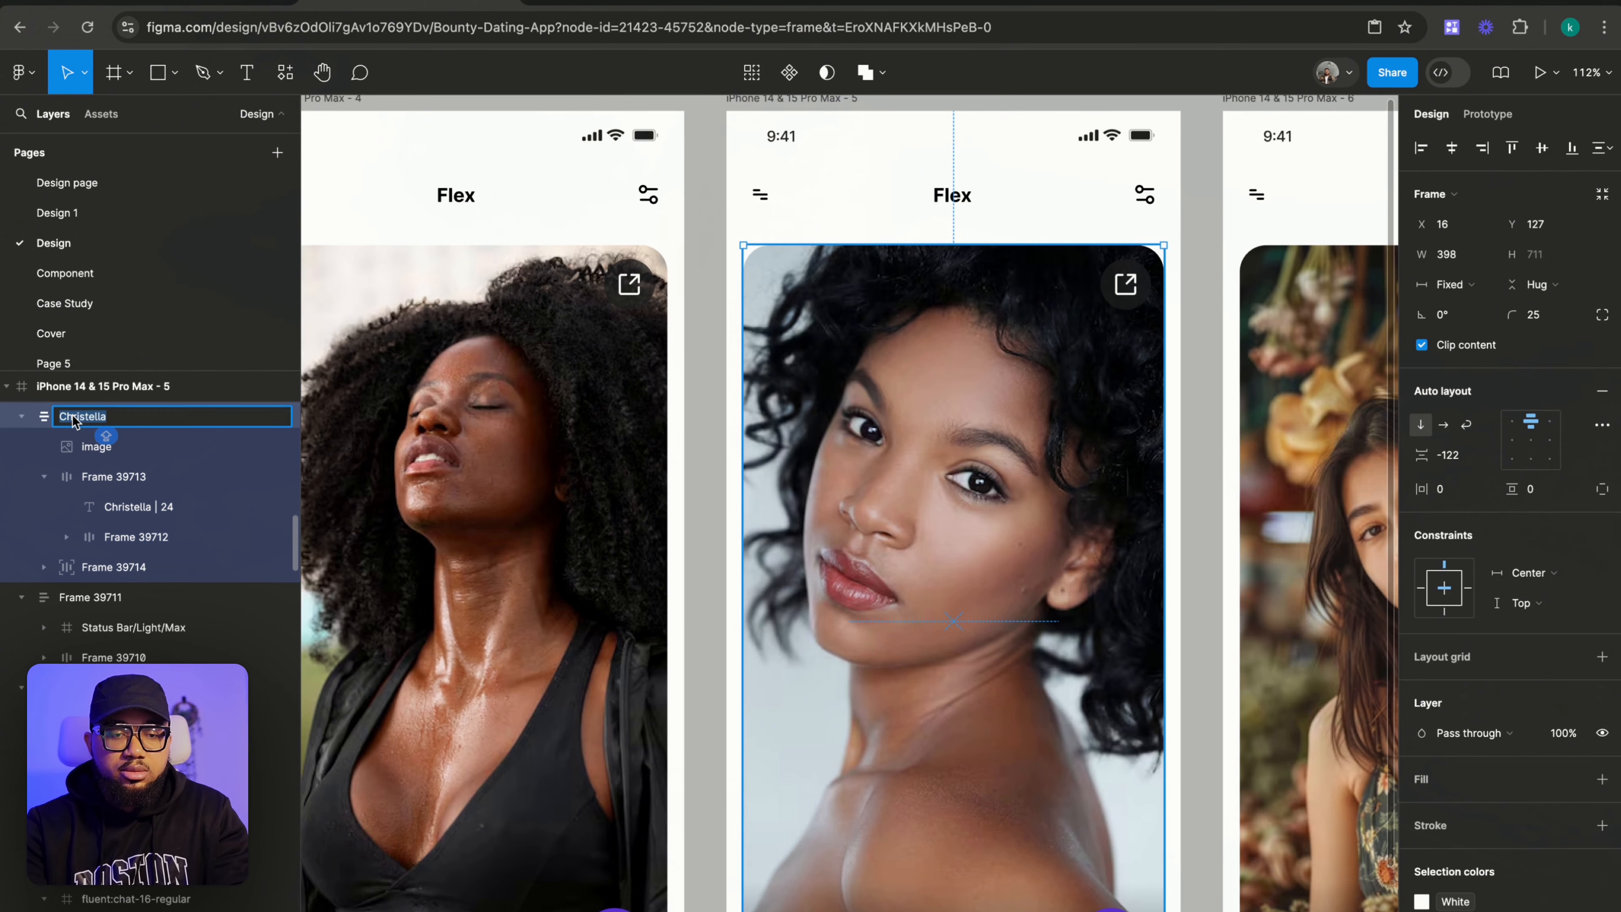
{"action": "key", "text": "Return"}
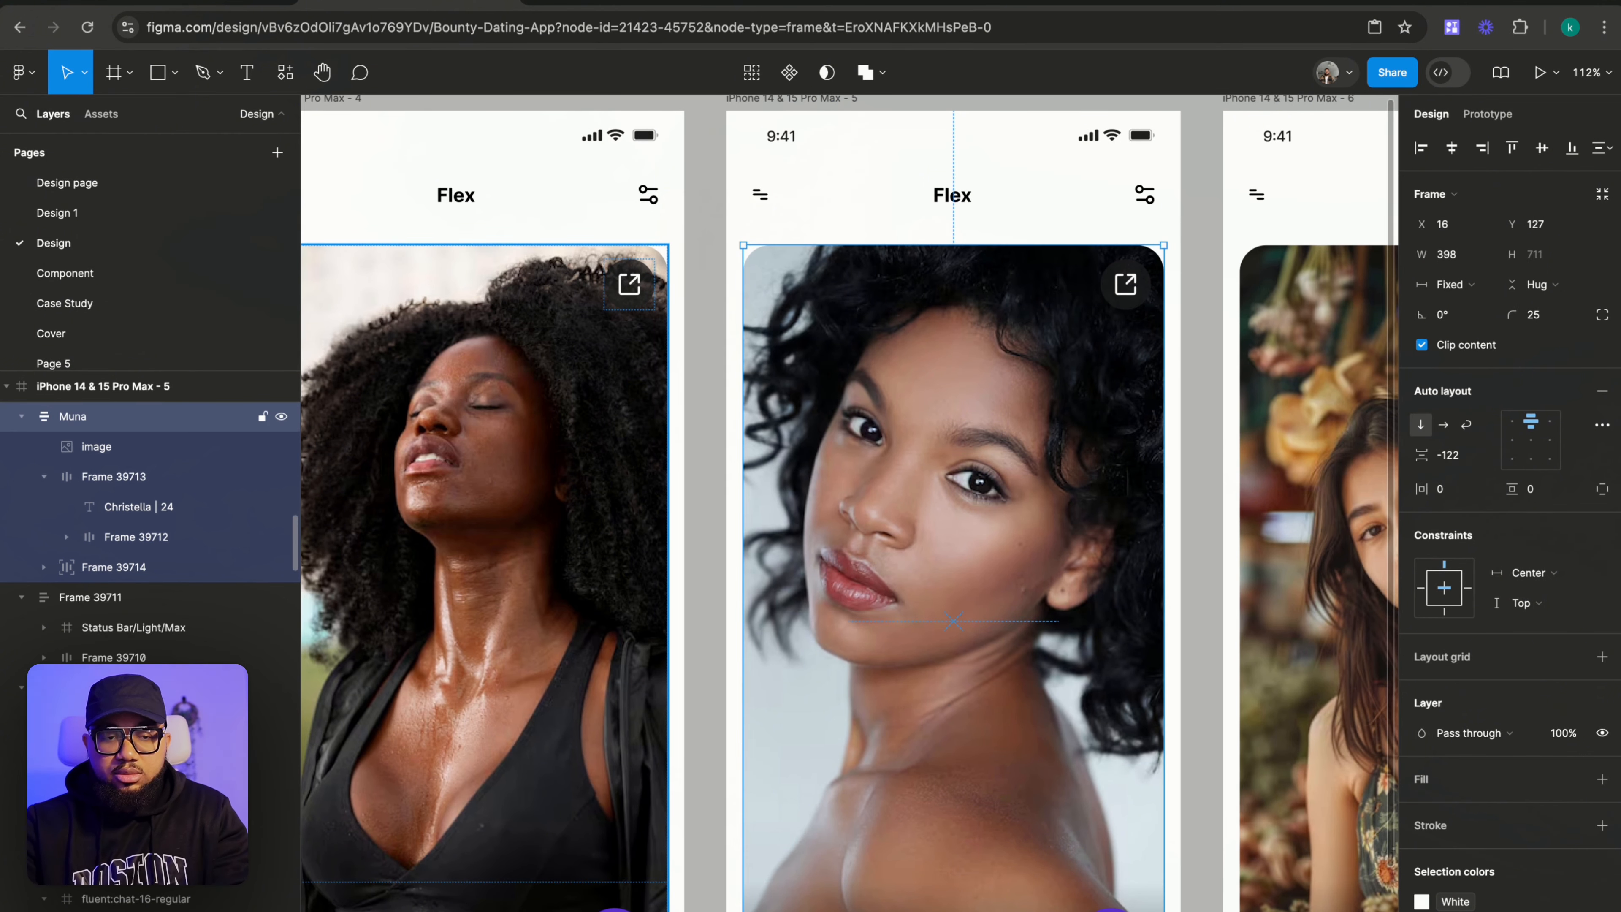
Rename the seventh screen's profile card layer with its own first name and clear the selection.
{"action": "scroll", "coordinate": [388, 362], "scroll_direction": "right", "scroll_amount": 10}
{"action": "scroll", "coordinate": [769, 390], "scroll_direction": "right", "scroll_amount": 8}
{"action": "left_click", "coordinate": [817, 438]}
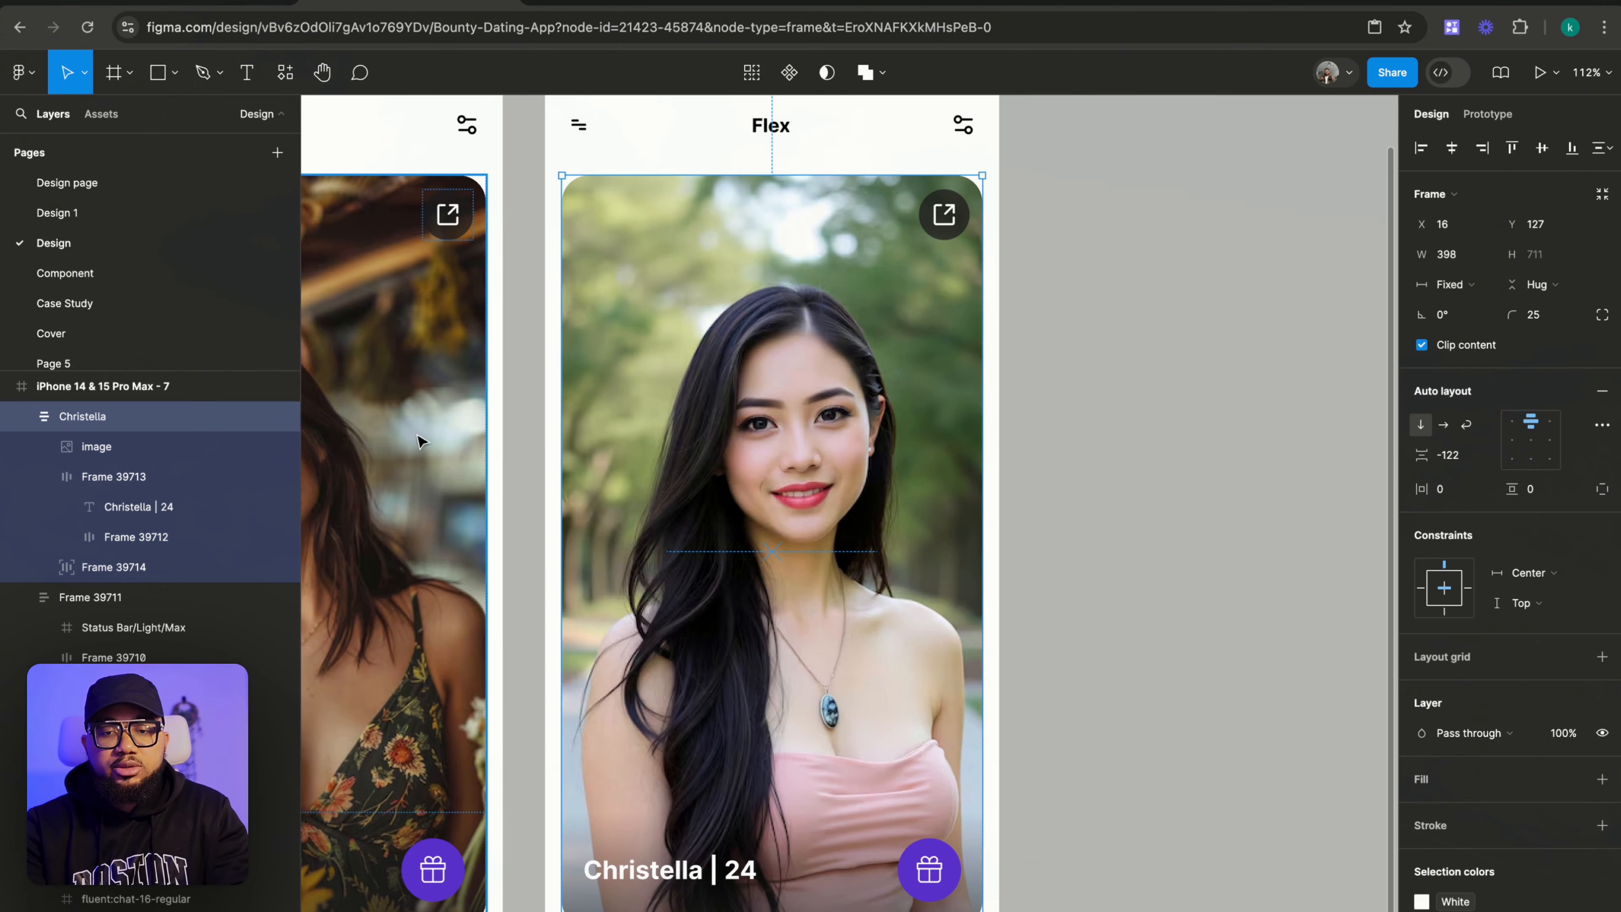
{"action": "double_click", "coordinate": [108, 423]}
{"action": "type", "text": "L"}
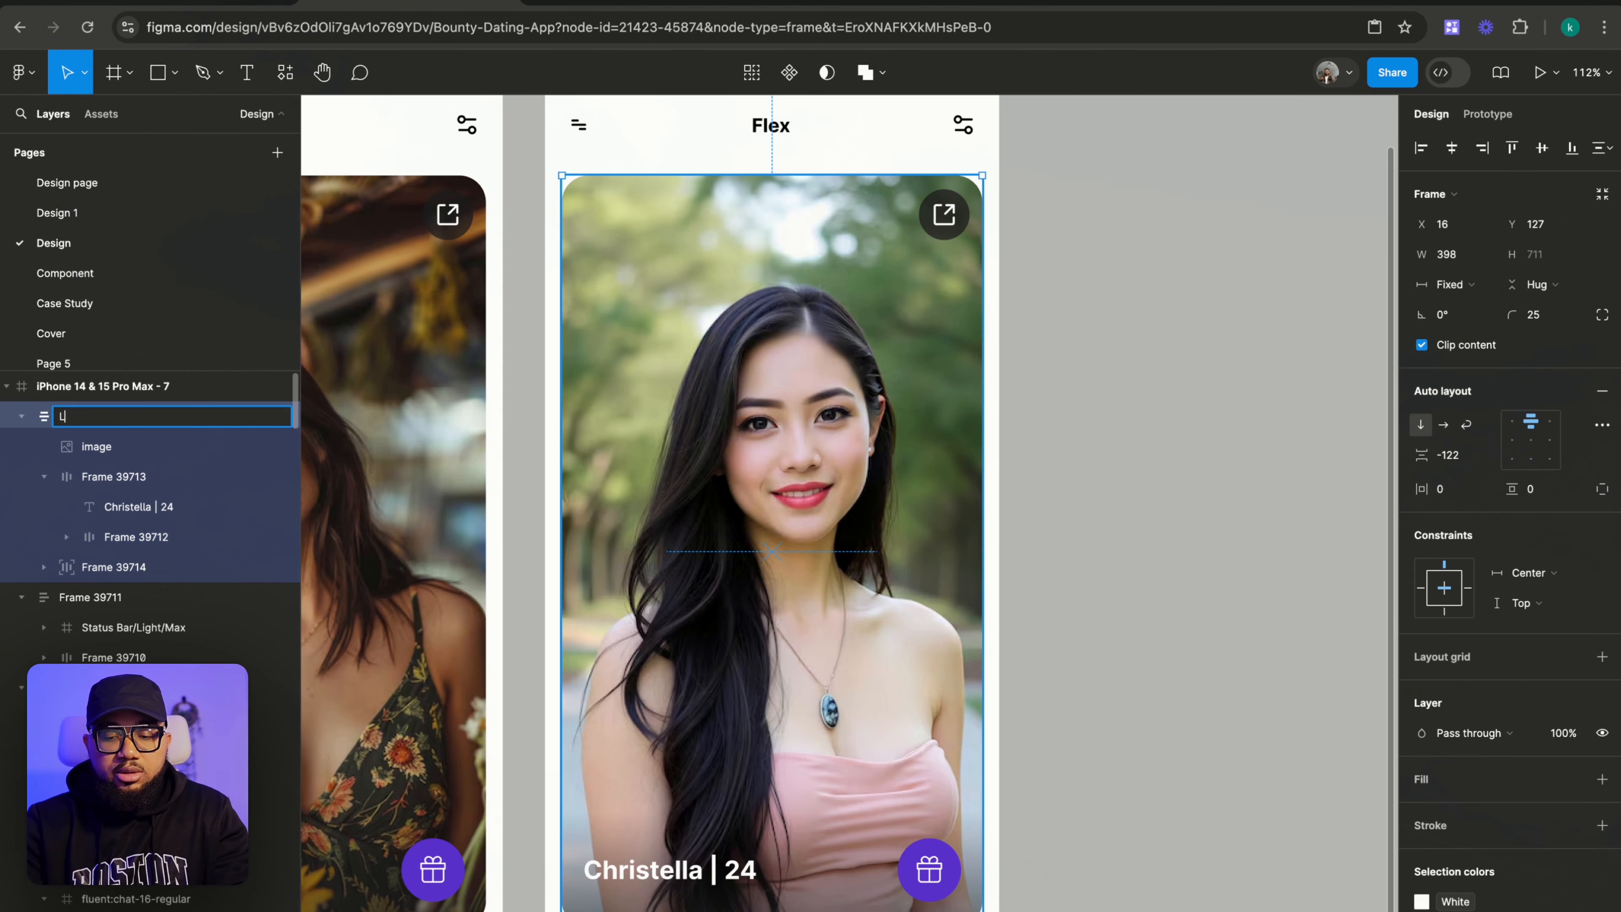
{"action": "type", "text": "ee"}
{"action": "key", "text": "Return"}
{"action": "left_click", "coordinate": [1140, 481]}
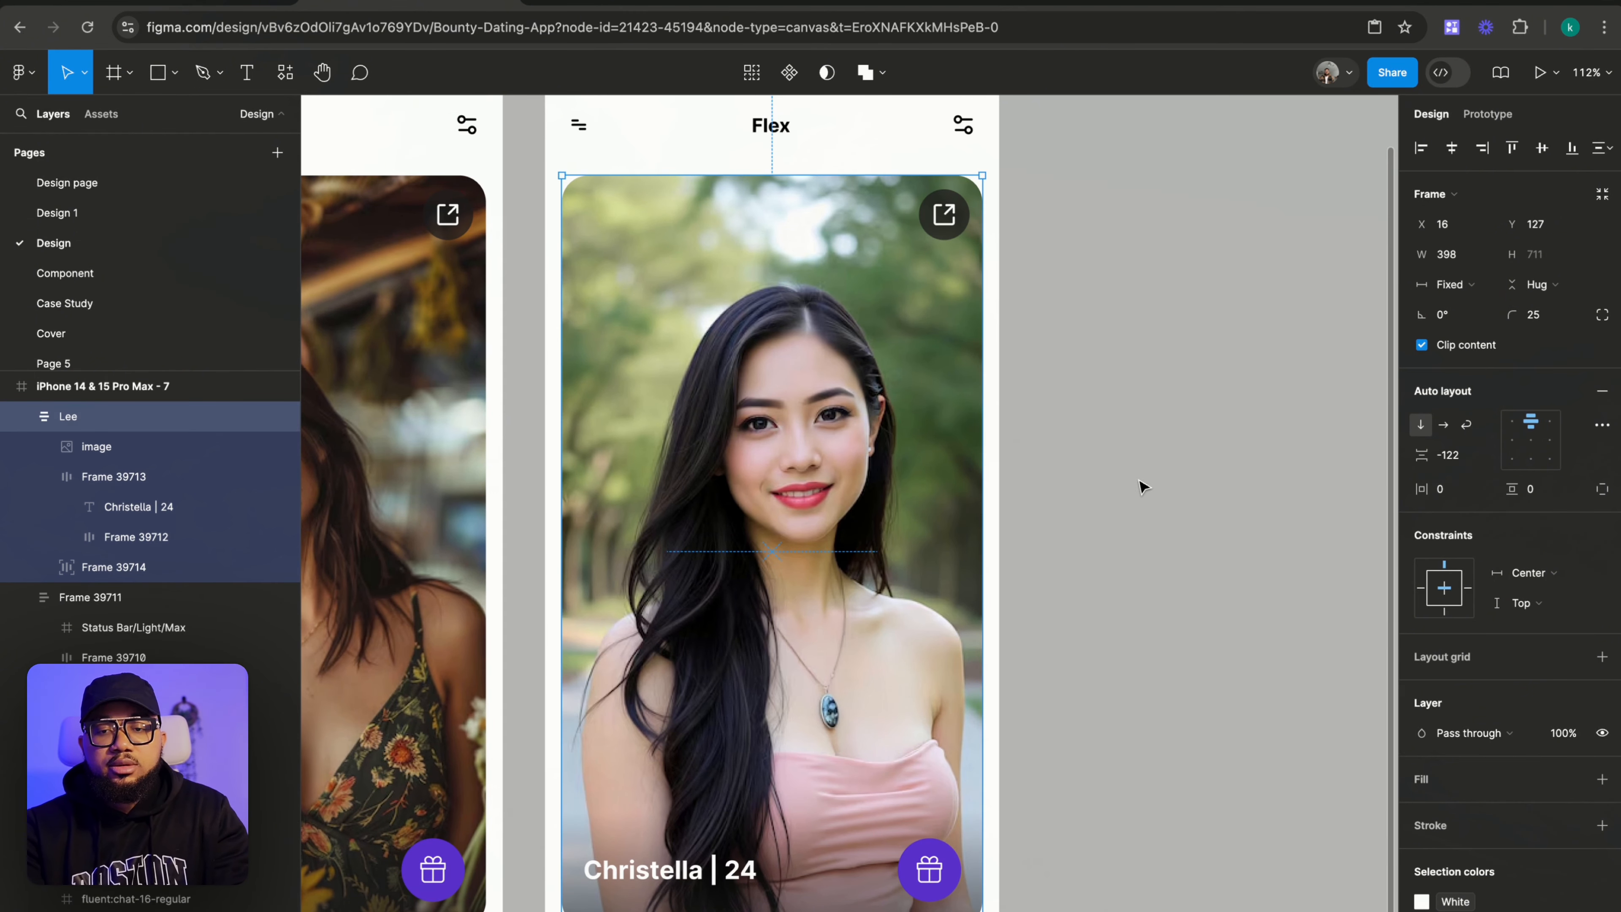
Select all seven phone screens and wrap them in a horizontal auto layout frame.
{"action": "scroll", "coordinate": [1140, 481], "scroll_direction": "down", "scroll_amount": 7}
{"action": "scroll", "coordinate": [1140, 487], "scroll_direction": "left", "scroll_amount": 6}
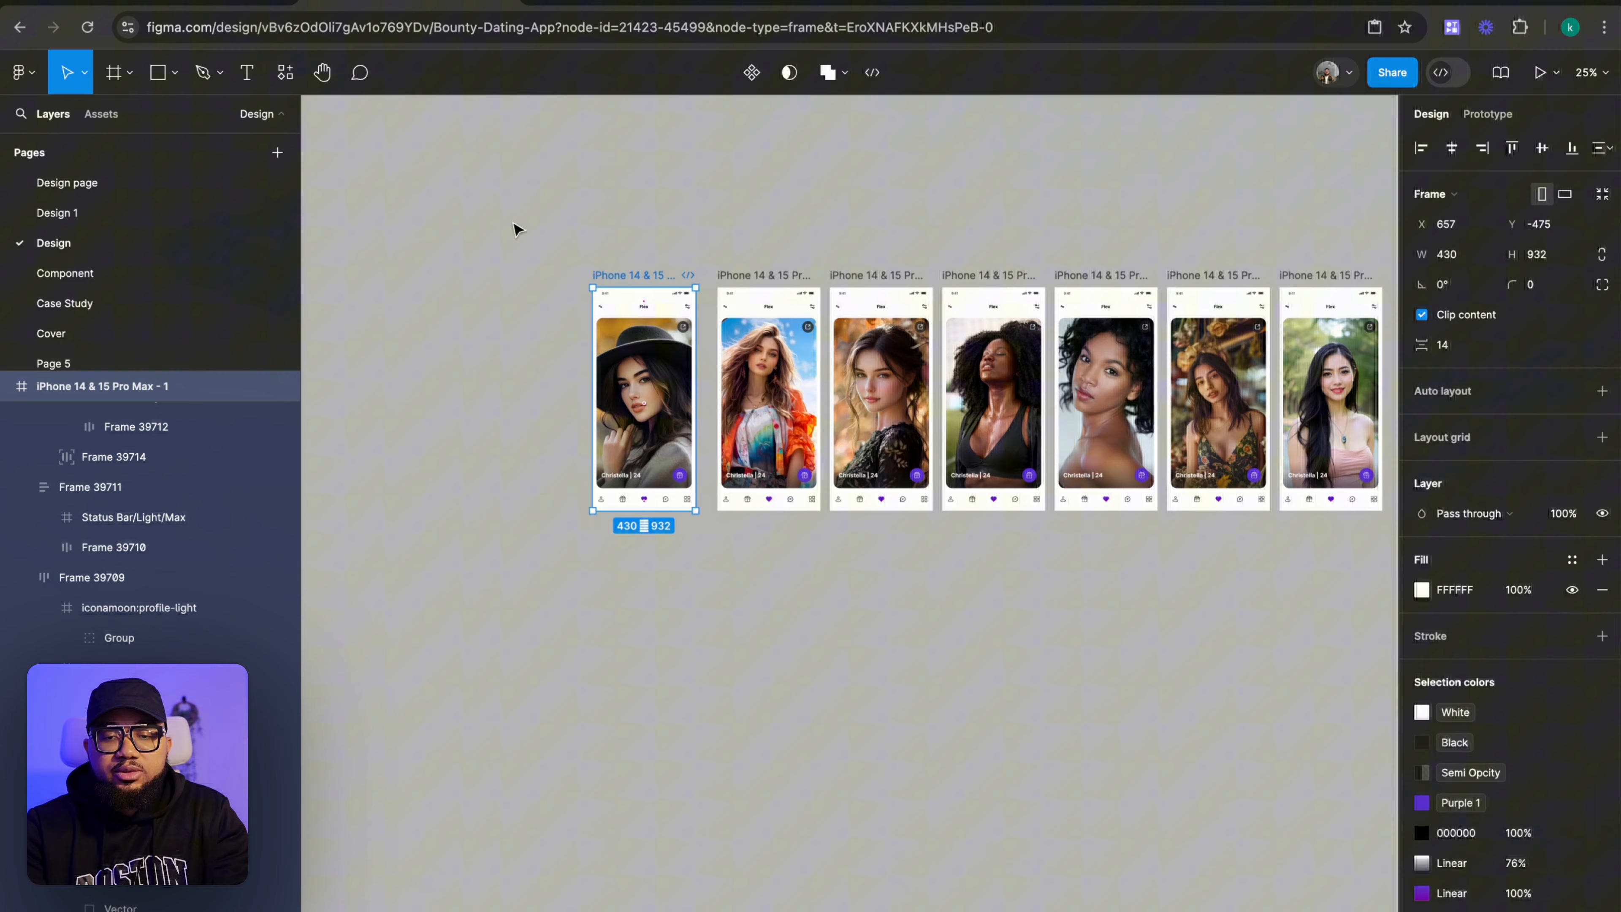
{"action": "left_click_drag", "start_coordinate": [499, 210], "coordinate": [1243, 629]}
{"action": "scroll", "coordinate": [1242, 628], "scroll_direction": "left", "scroll_amount": 5}
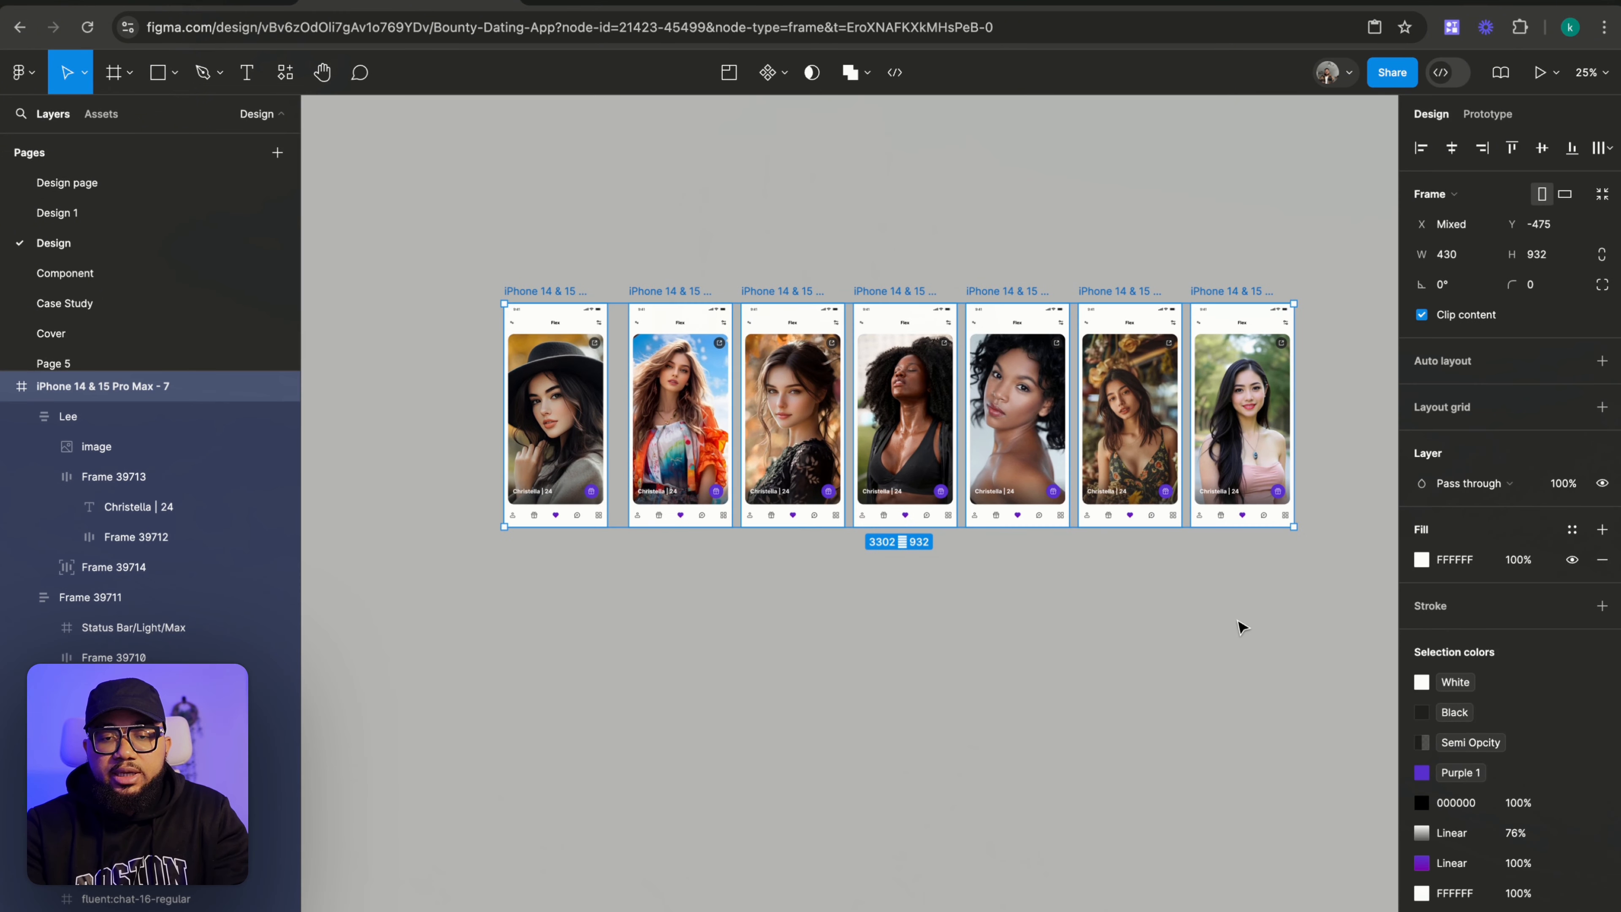
{"action": "key", "text": "shift+a"}
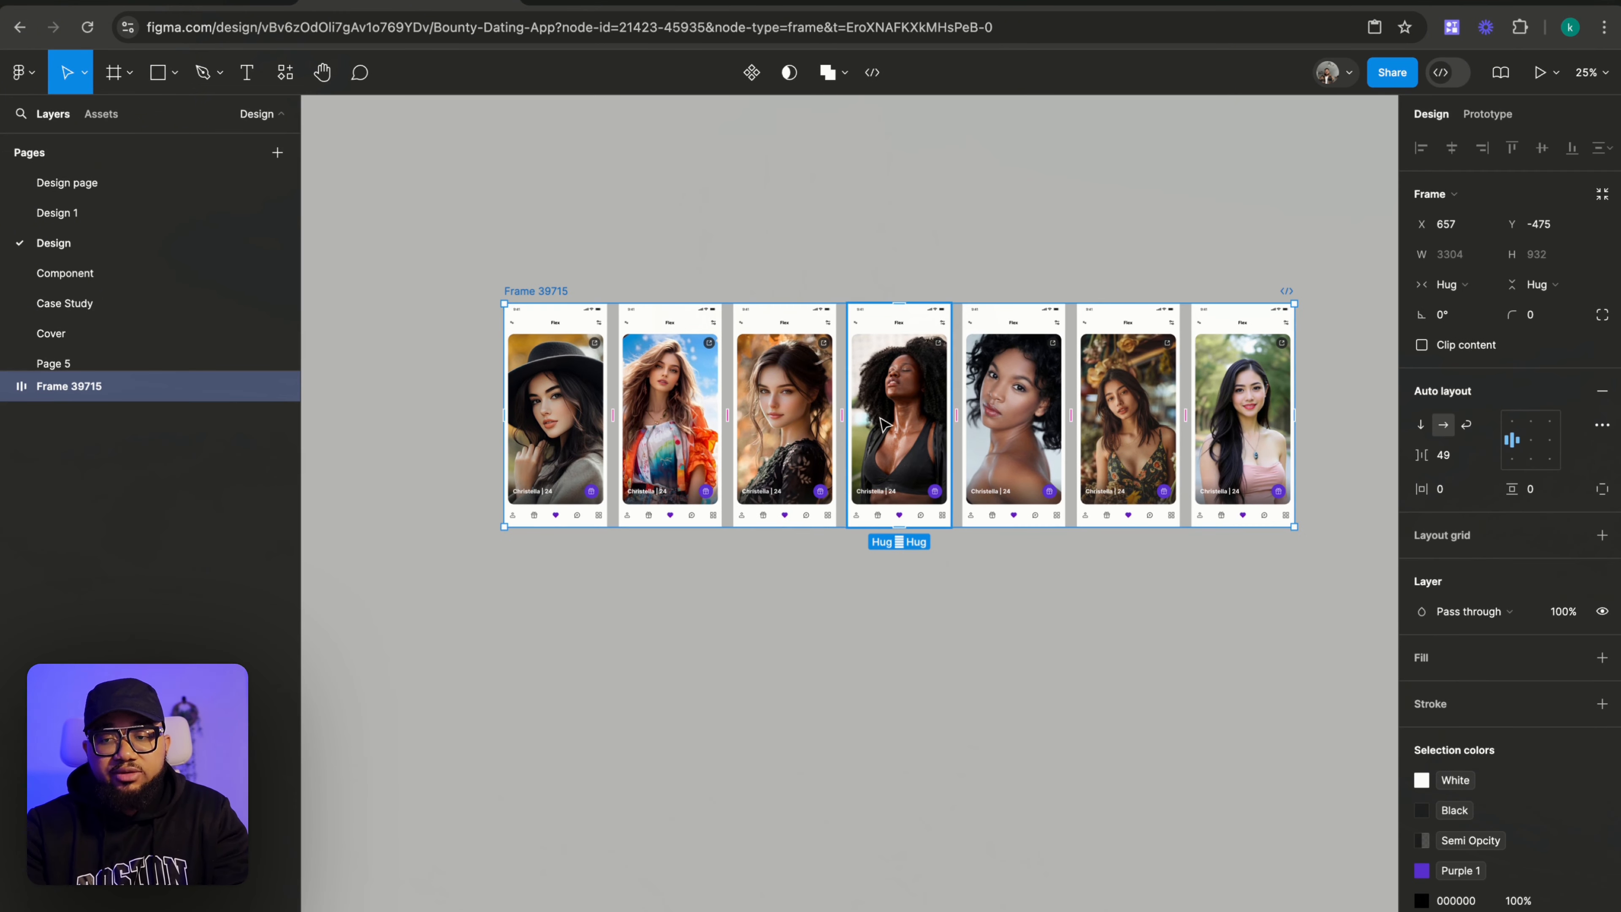
Set the horizontal gap between the screens in the auto layout frame to 400.
{"action": "left_click", "coordinate": [1449, 455]}
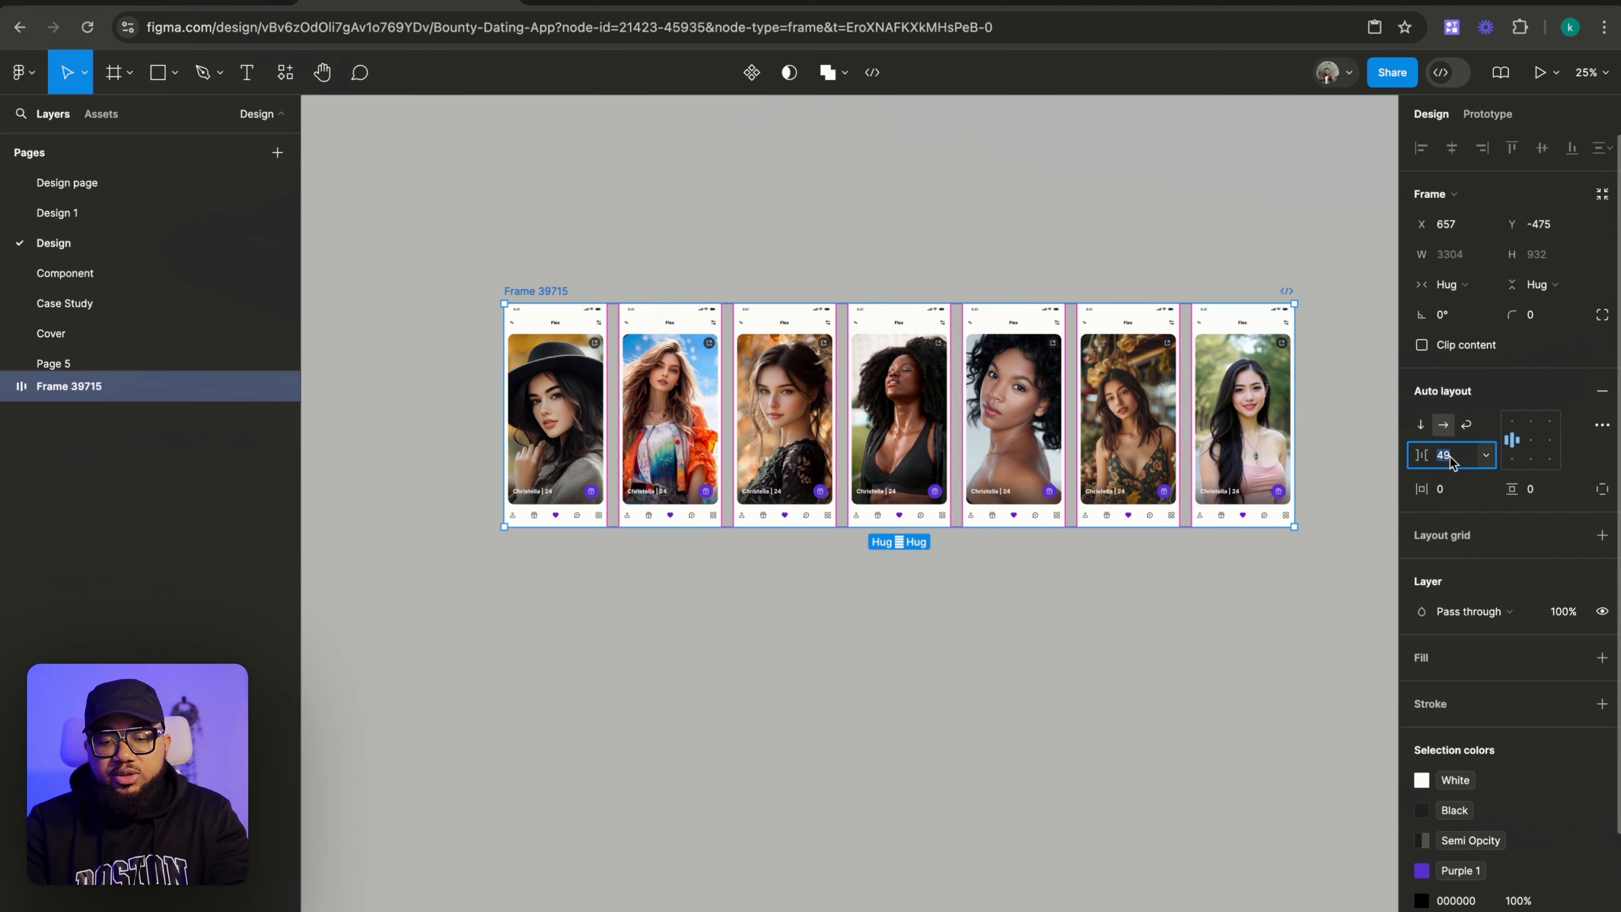
{"action": "type", "text": "400"}
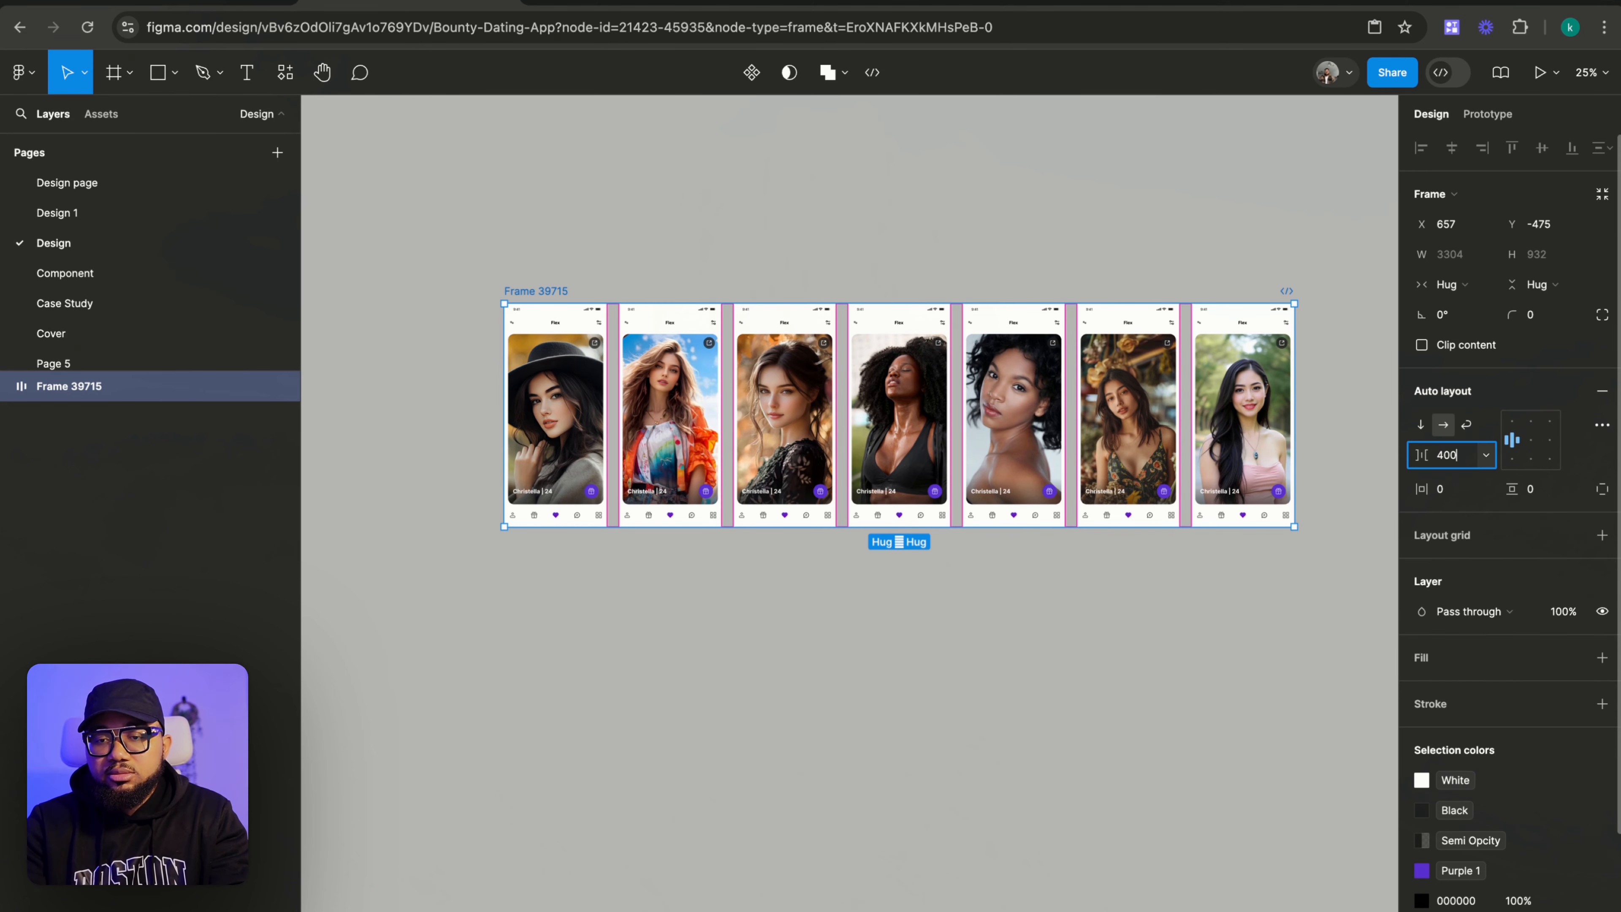
{"action": "key", "text": "Return"}
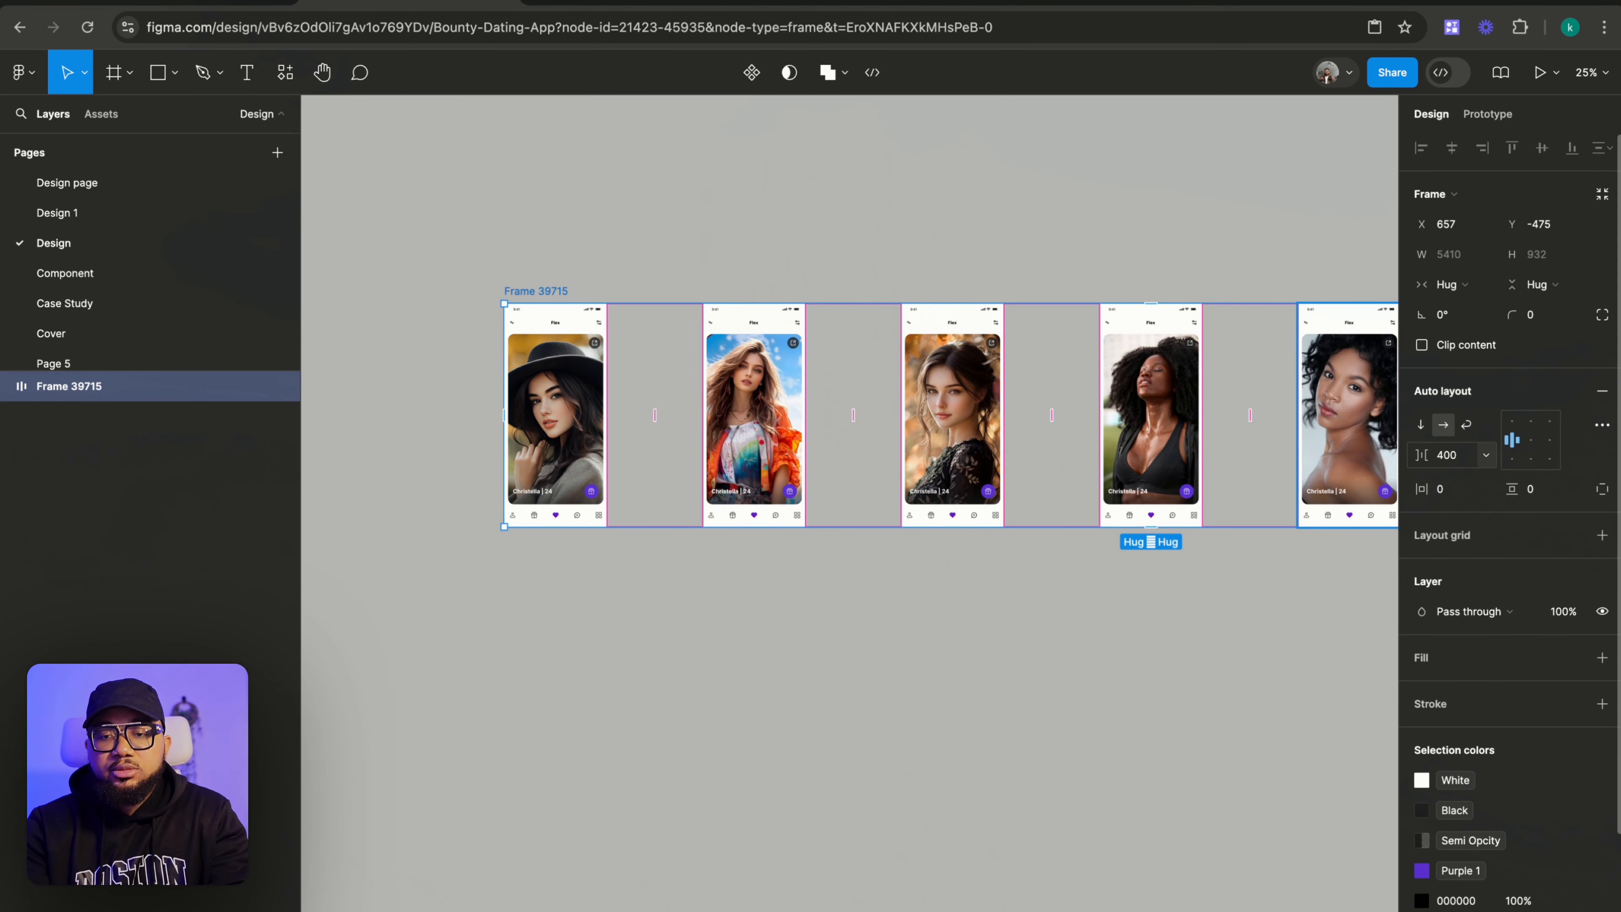
{"action": "left_click", "coordinate": [934, 696]}
Ungroup the auto layout frame so the seven screens are separate top-level frames, and clear the selection.
{"action": "right_click", "coordinate": [550, 292]}
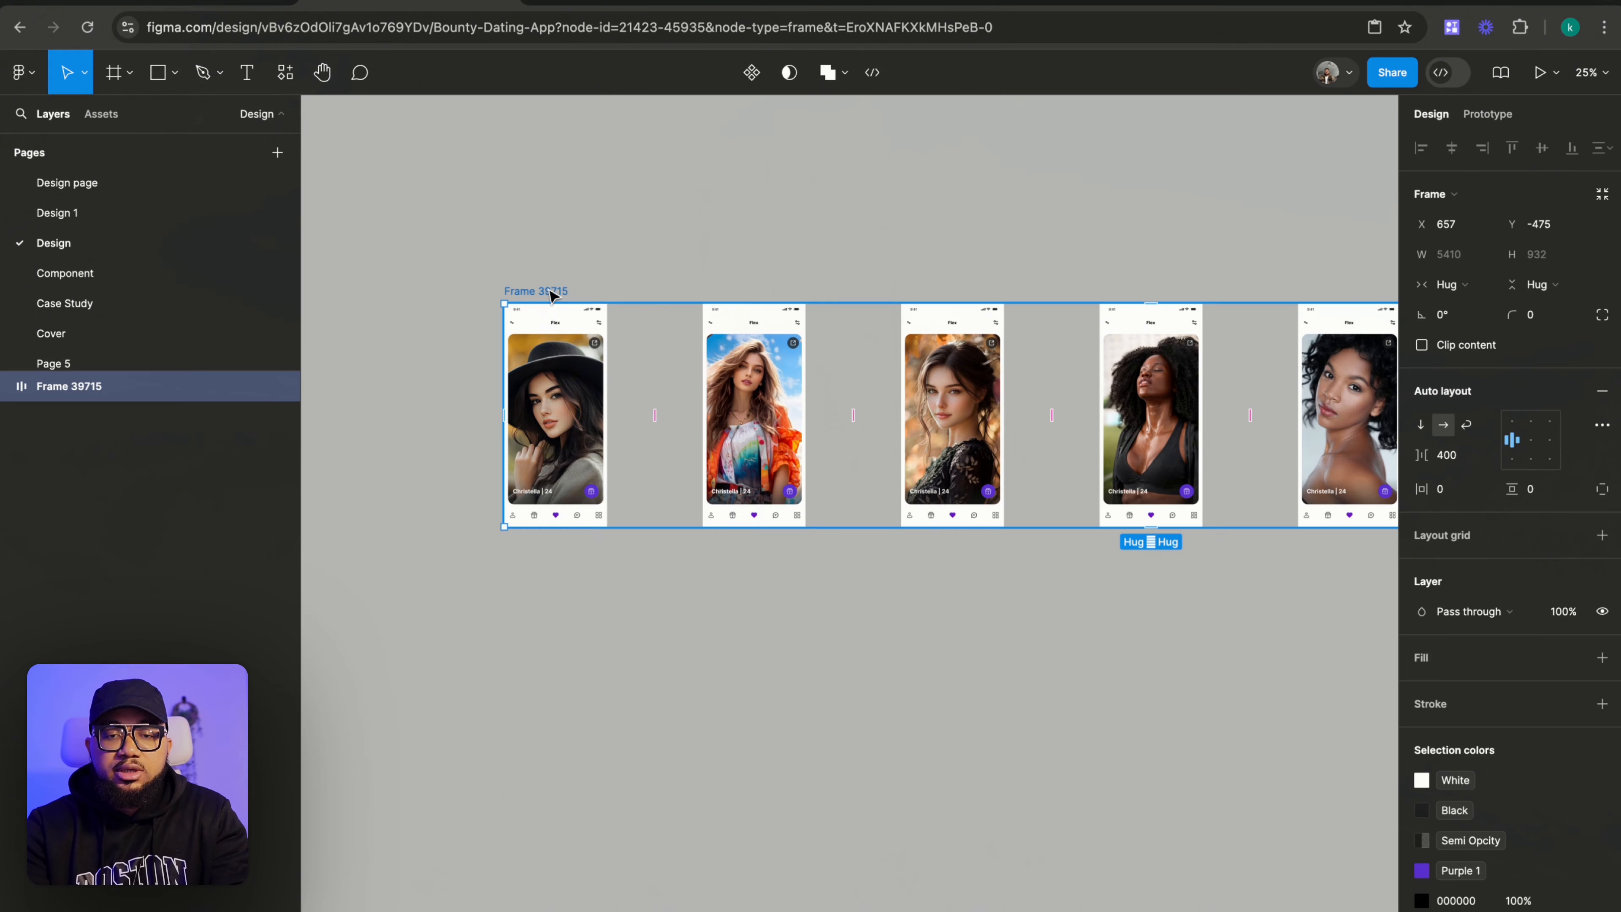
{"action": "left_click", "coordinate": [615, 559]}
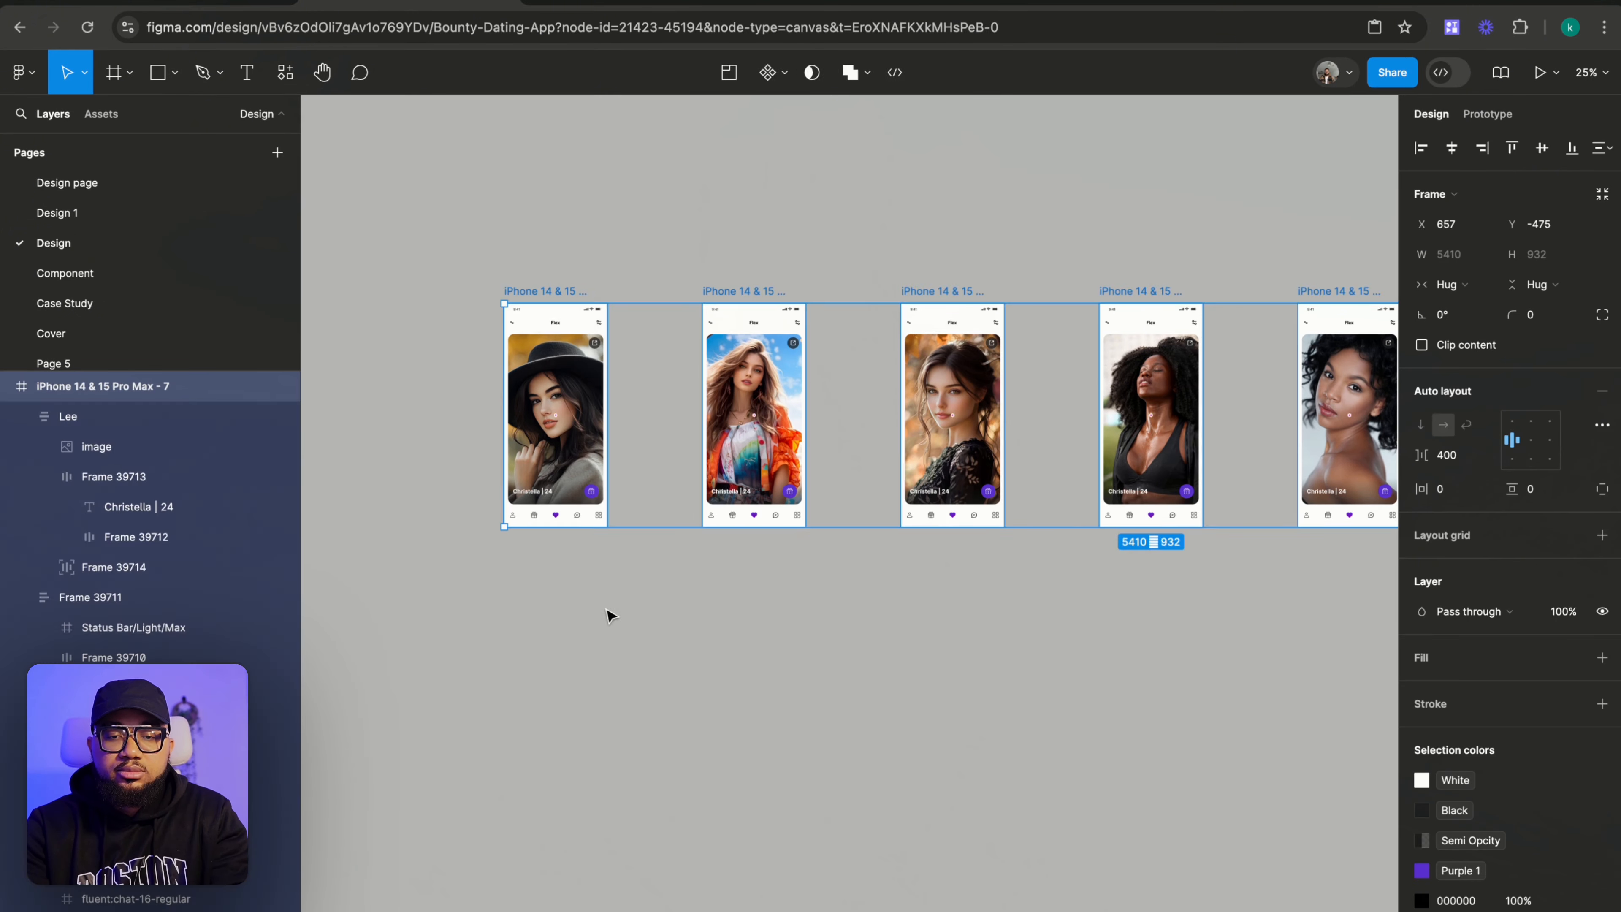
{"action": "left_click", "coordinate": [513, 710]}
Set the corner radius of all seven phone screens to 20 and deselect them.
{"action": "scroll", "coordinate": [539, 282], "scroll_direction": "up", "scroll_amount": 5}
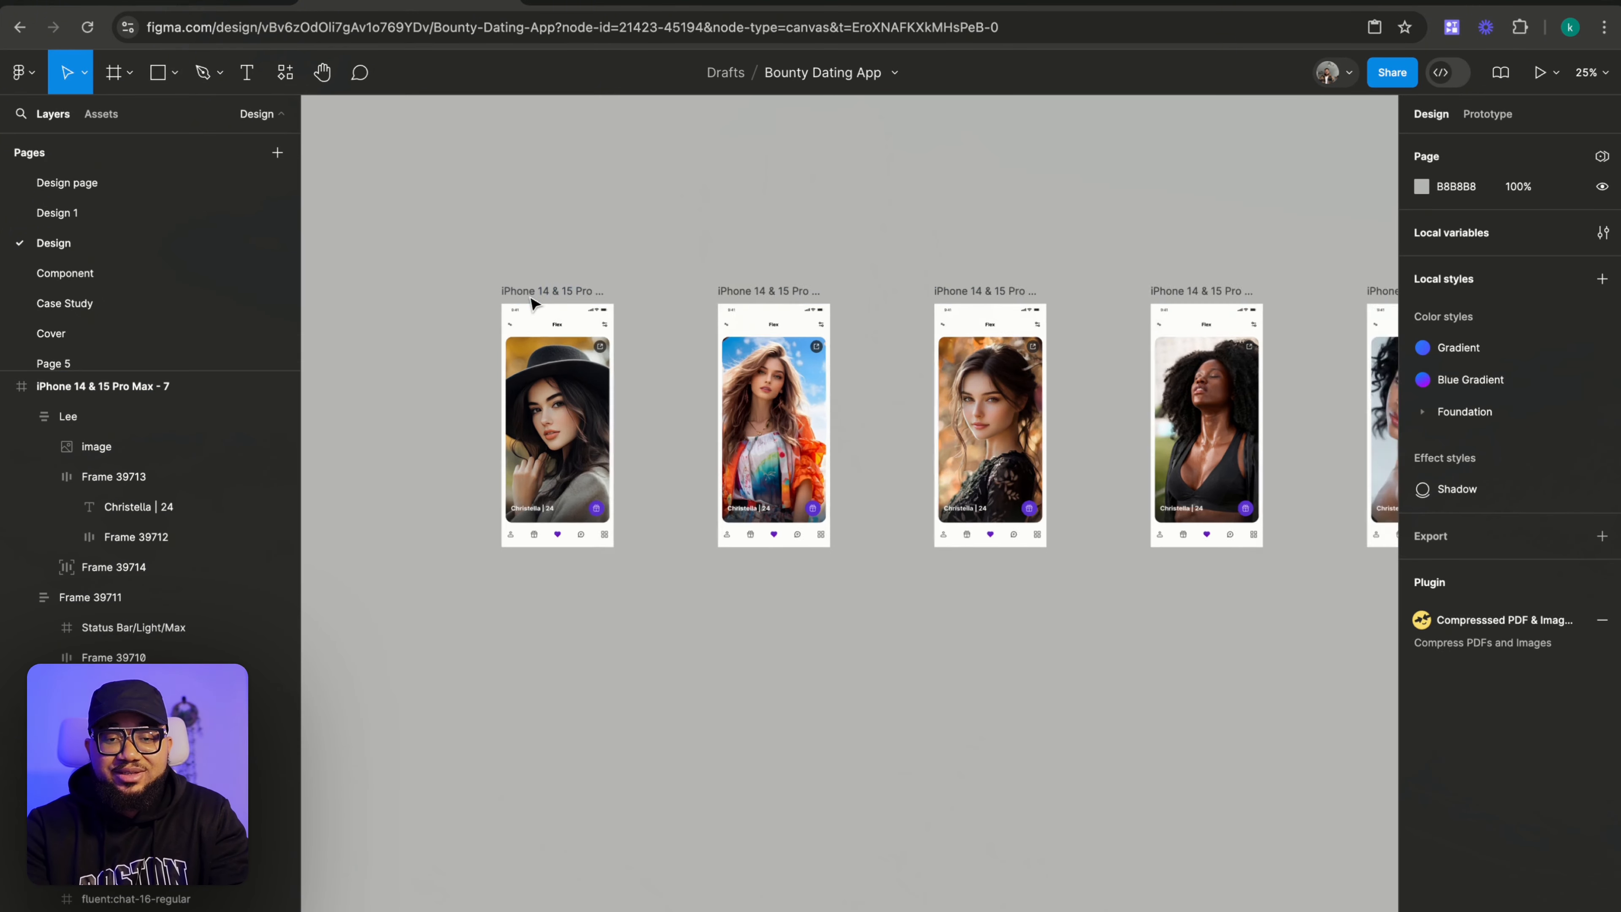
{"action": "scroll", "coordinate": [464, 297], "scroll_direction": "down", "scroll_amount": 3}
{"action": "left_click_drag", "start_coordinate": [359, 234], "coordinate": [1009, 907]}
{"action": "scroll", "coordinate": [1008, 908], "scroll_direction": "right", "scroll_amount": 10}
{"action": "scroll", "coordinate": [1015, 904], "scroll_direction": "left", "scroll_amount": 2}
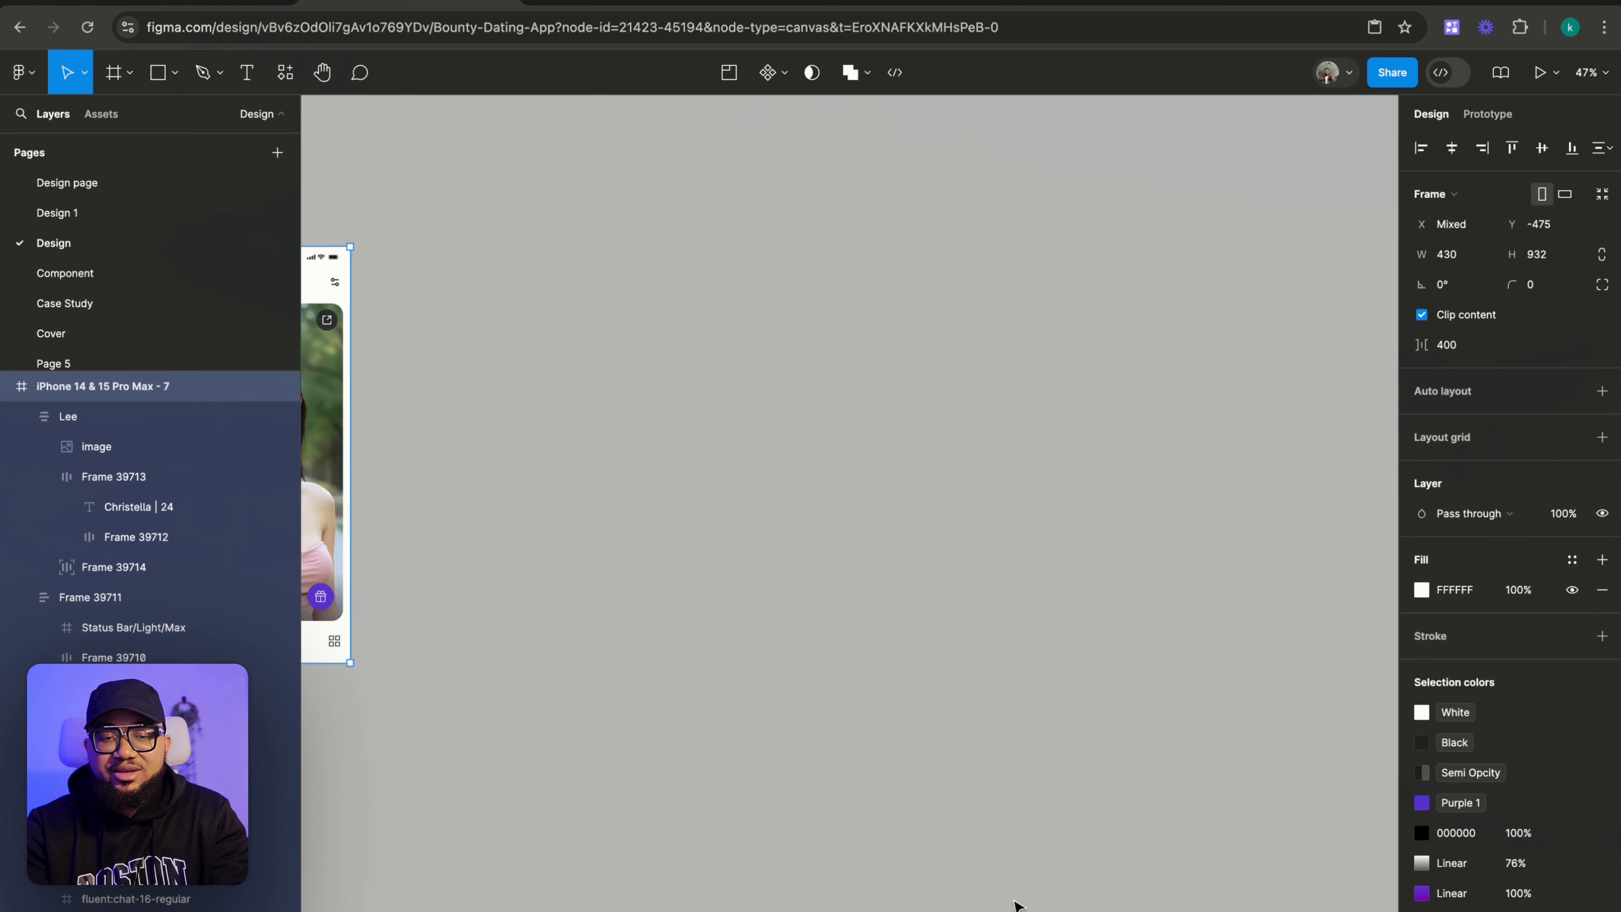
{"action": "left_click", "coordinate": [1551, 292]}
{"action": "type", "text": "20"}
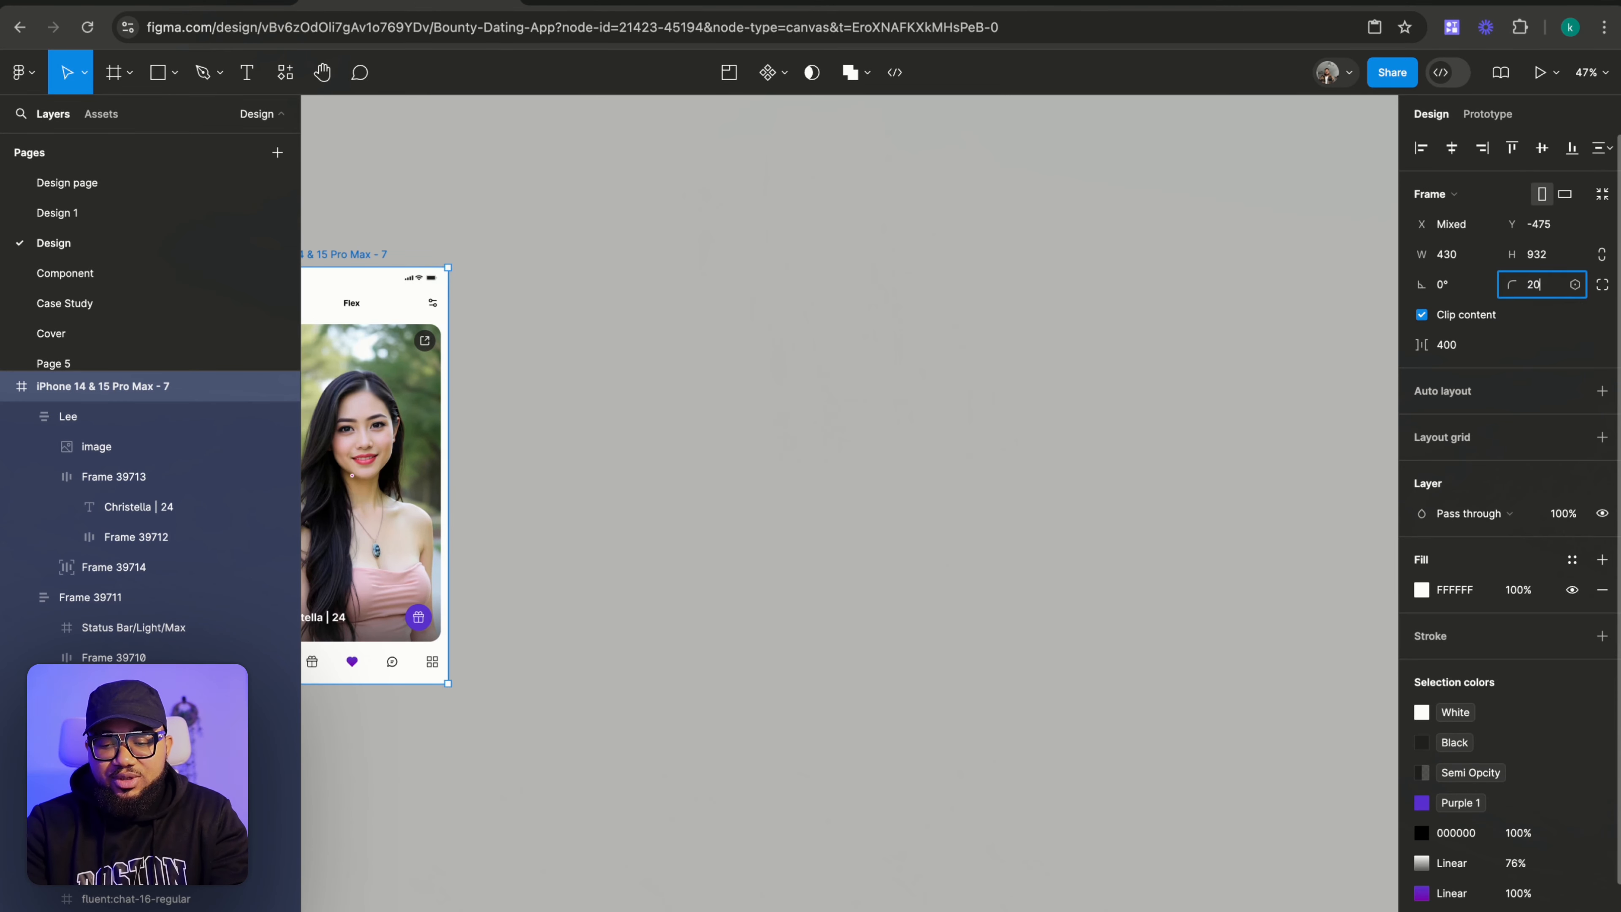
{"action": "key", "text": "Return"}
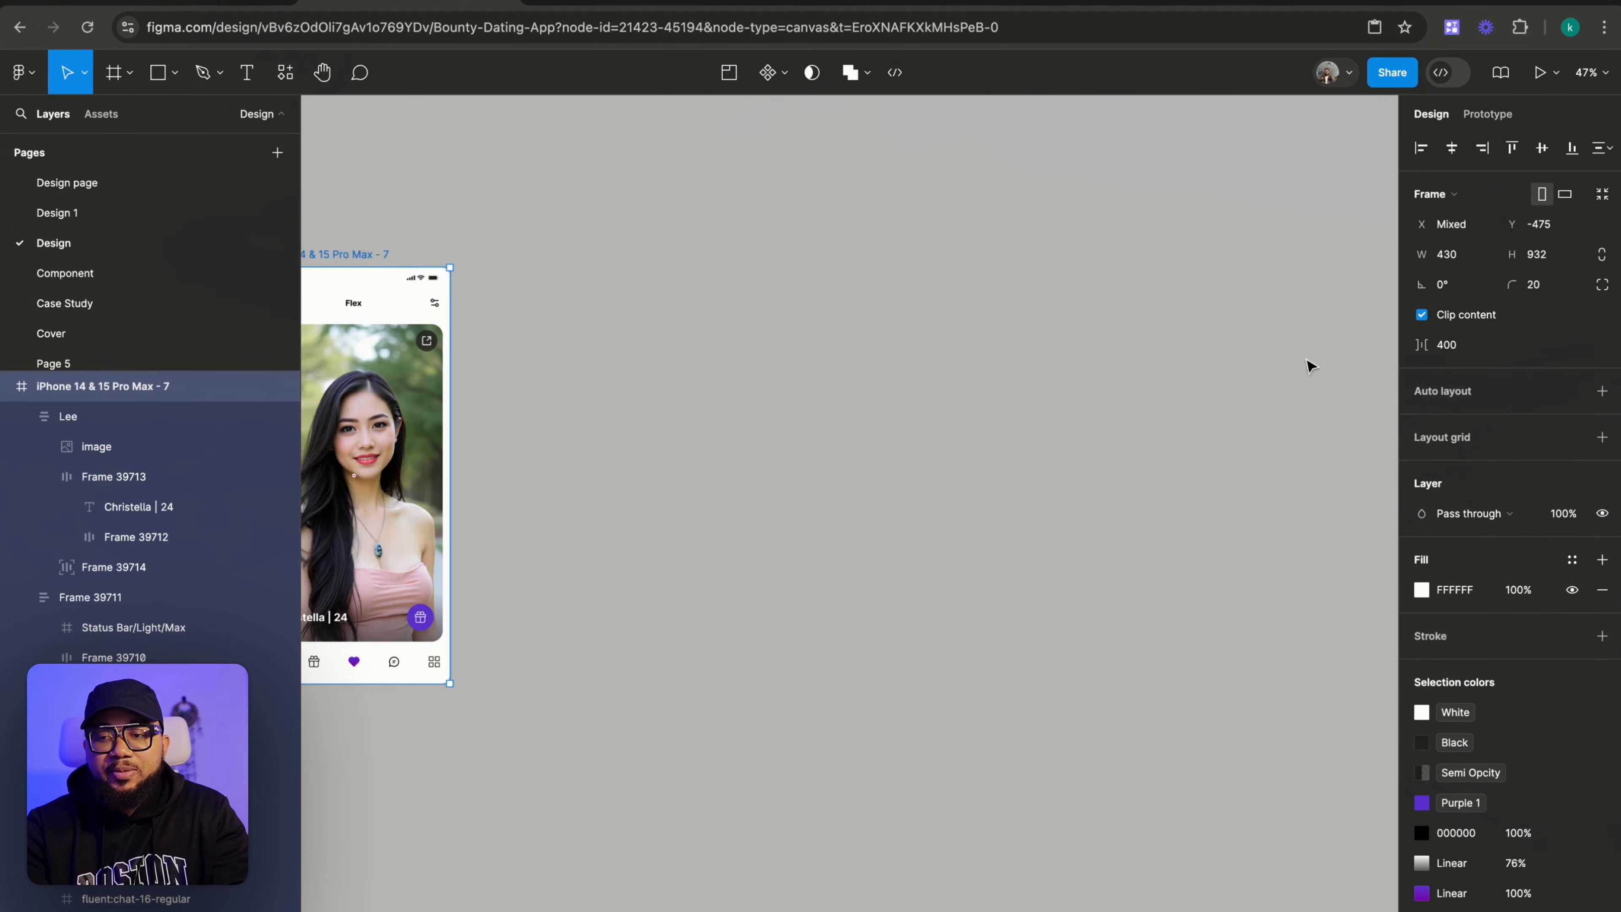
{"action": "scroll", "coordinate": [1245, 369], "scroll_direction": "left", "scroll_amount": 20}
{"action": "scroll", "coordinate": [1190, 382], "scroll_direction": "left", "scroll_amount": 5}
{"action": "scroll", "coordinate": [796, 543], "scroll_direction": "right", "scroll_amount": 6}
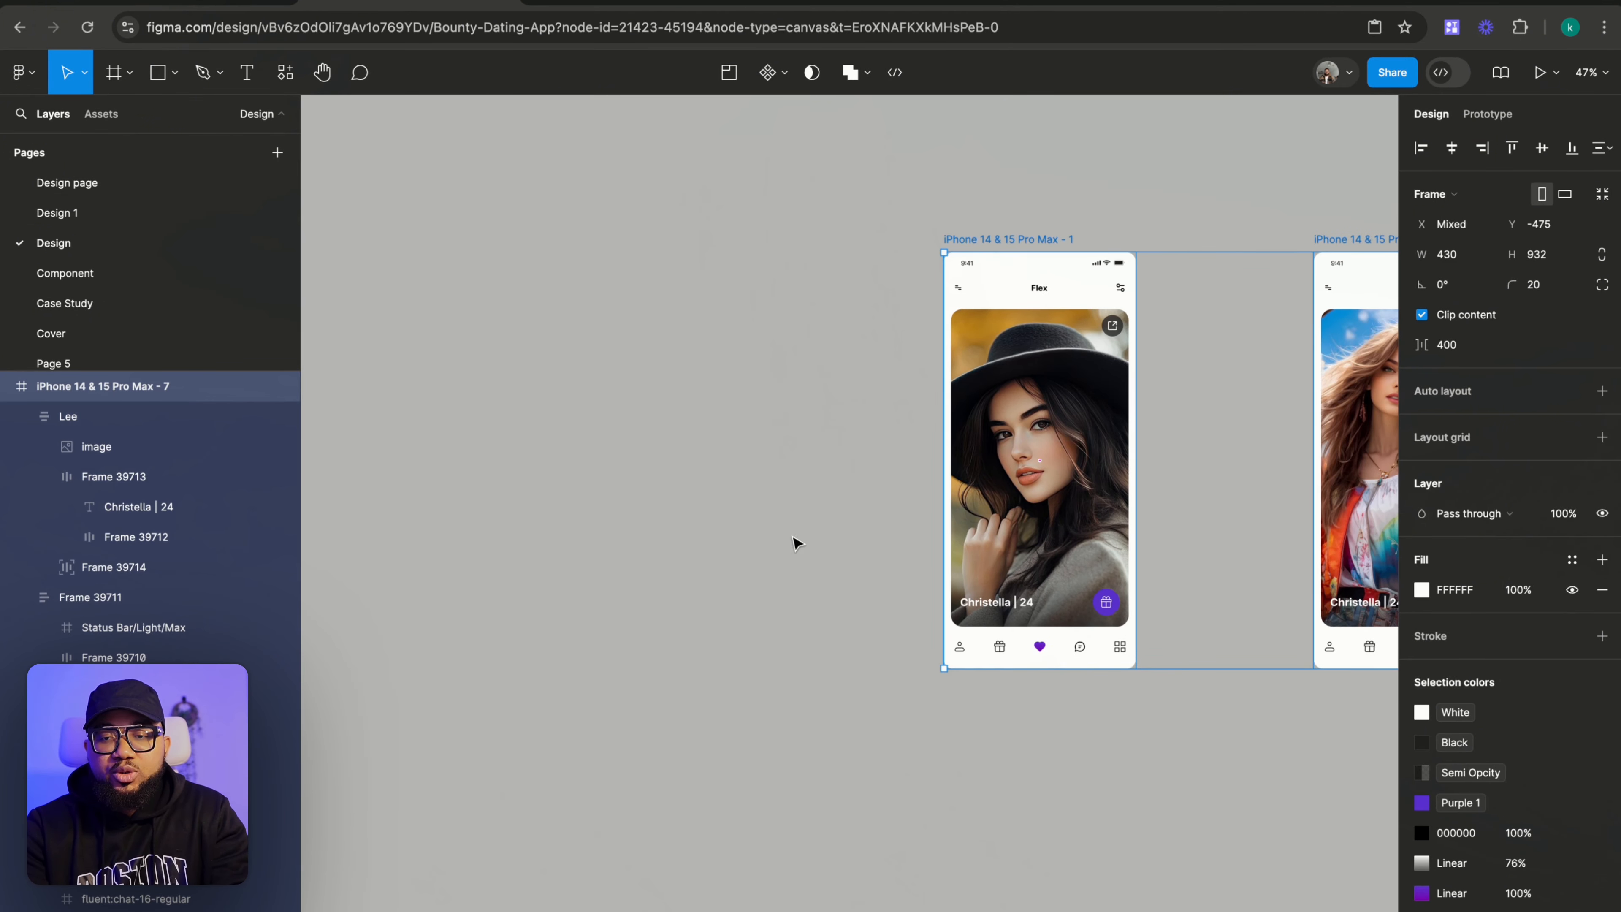
{"action": "left_click", "coordinate": [796, 543]}
{"action": "scroll", "coordinate": [1033, 415], "scroll_direction": "up", "scroll_amount": 10}
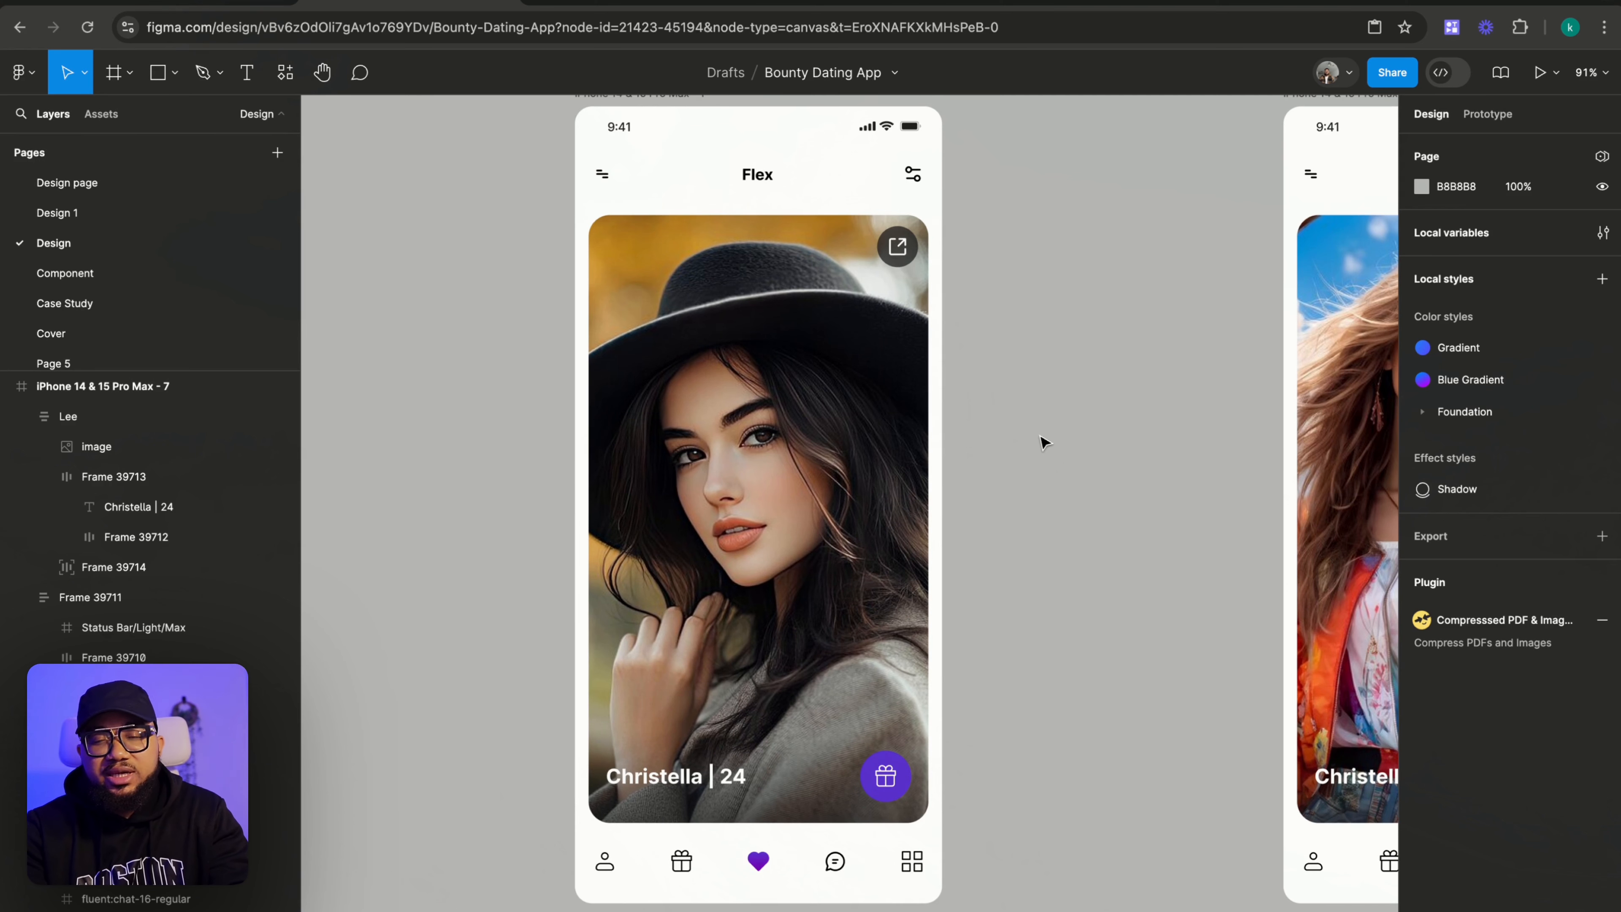
Copy the first screen's profile card into iPhone 14 & 15 Pro Max - 2, rotate it about 16.7° and move it beyond the screen's right edge.
{"action": "left_click", "coordinate": [805, 396]}
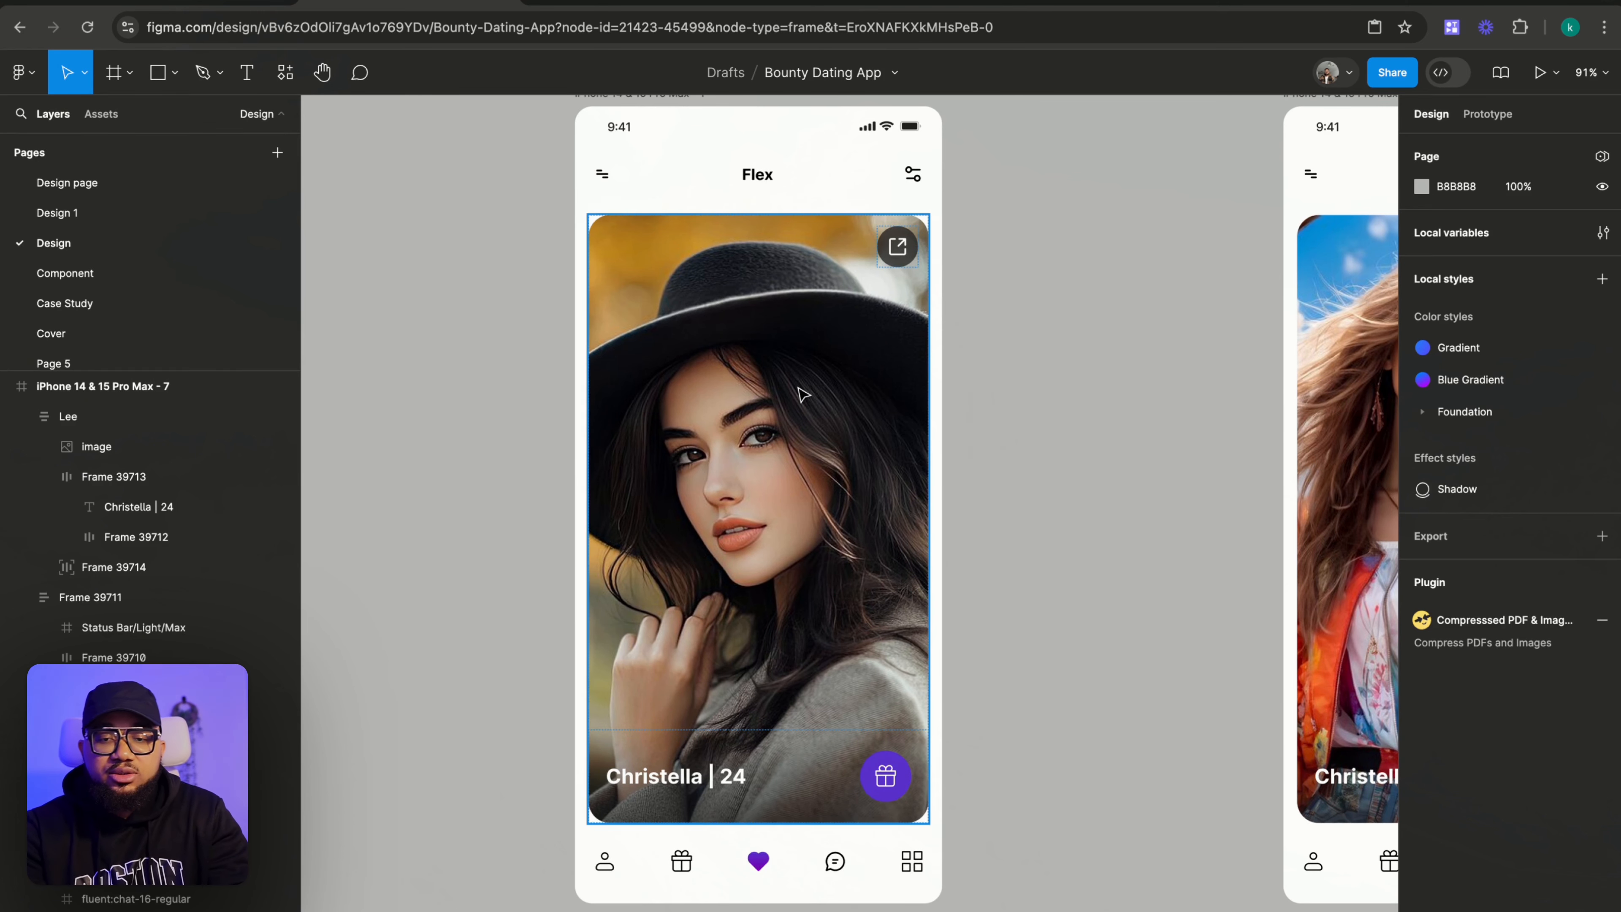
{"action": "scroll", "coordinate": [803, 394], "scroll_direction": "down", "scroll_amount": 4}
{"action": "scroll", "coordinate": [803, 393], "scroll_direction": "down", "scroll_amount": 3}
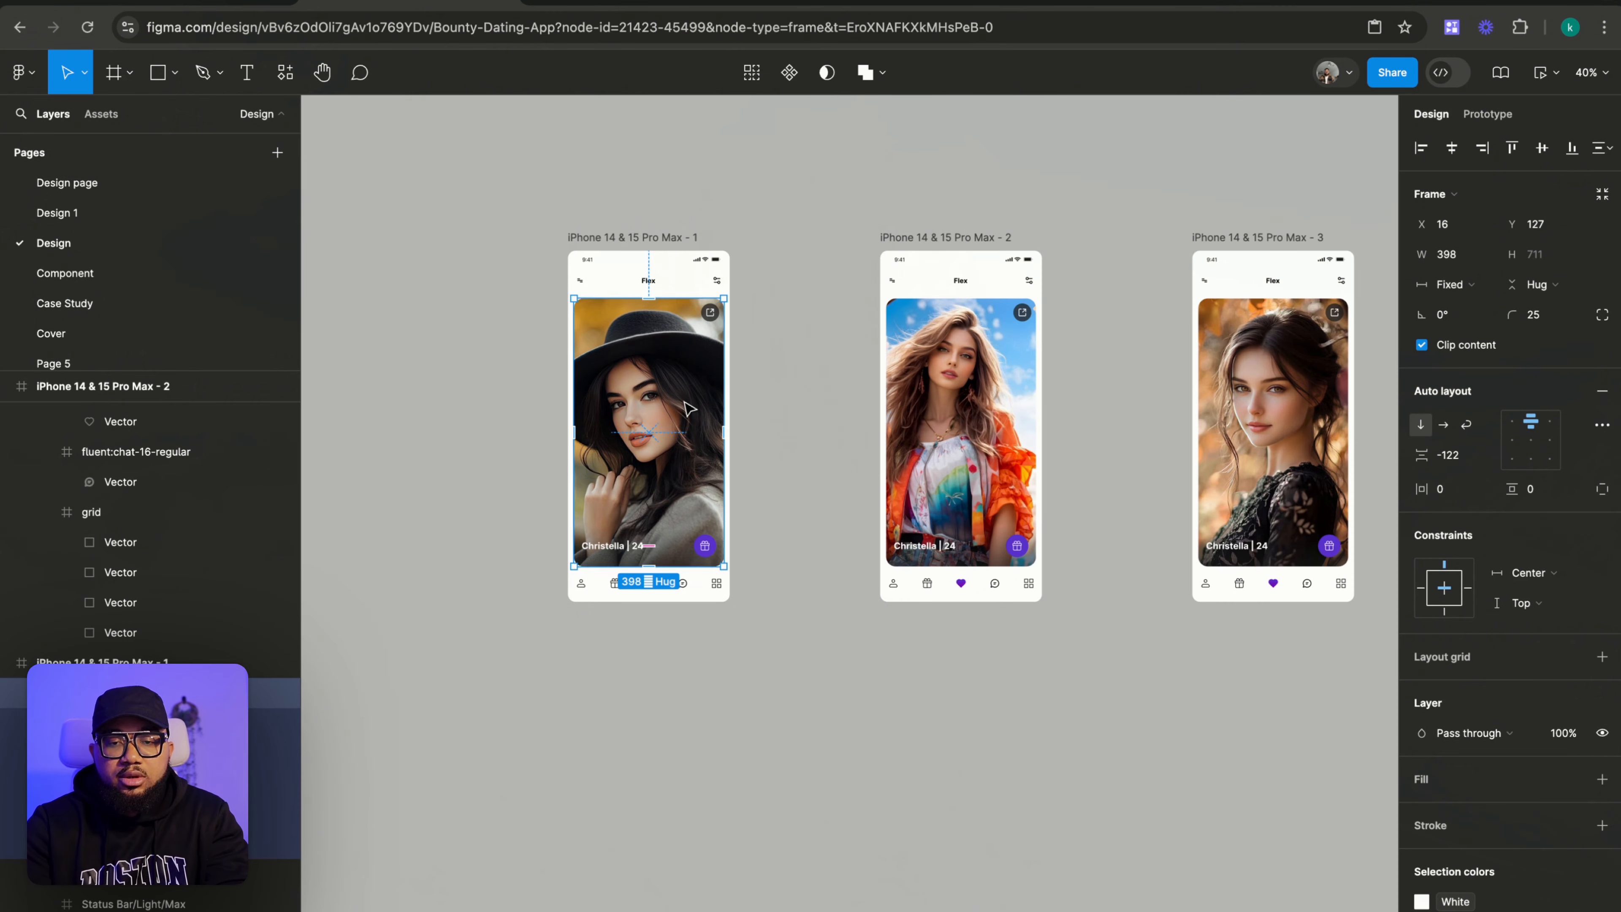
{"action": "left_click", "coordinate": [934, 237]}
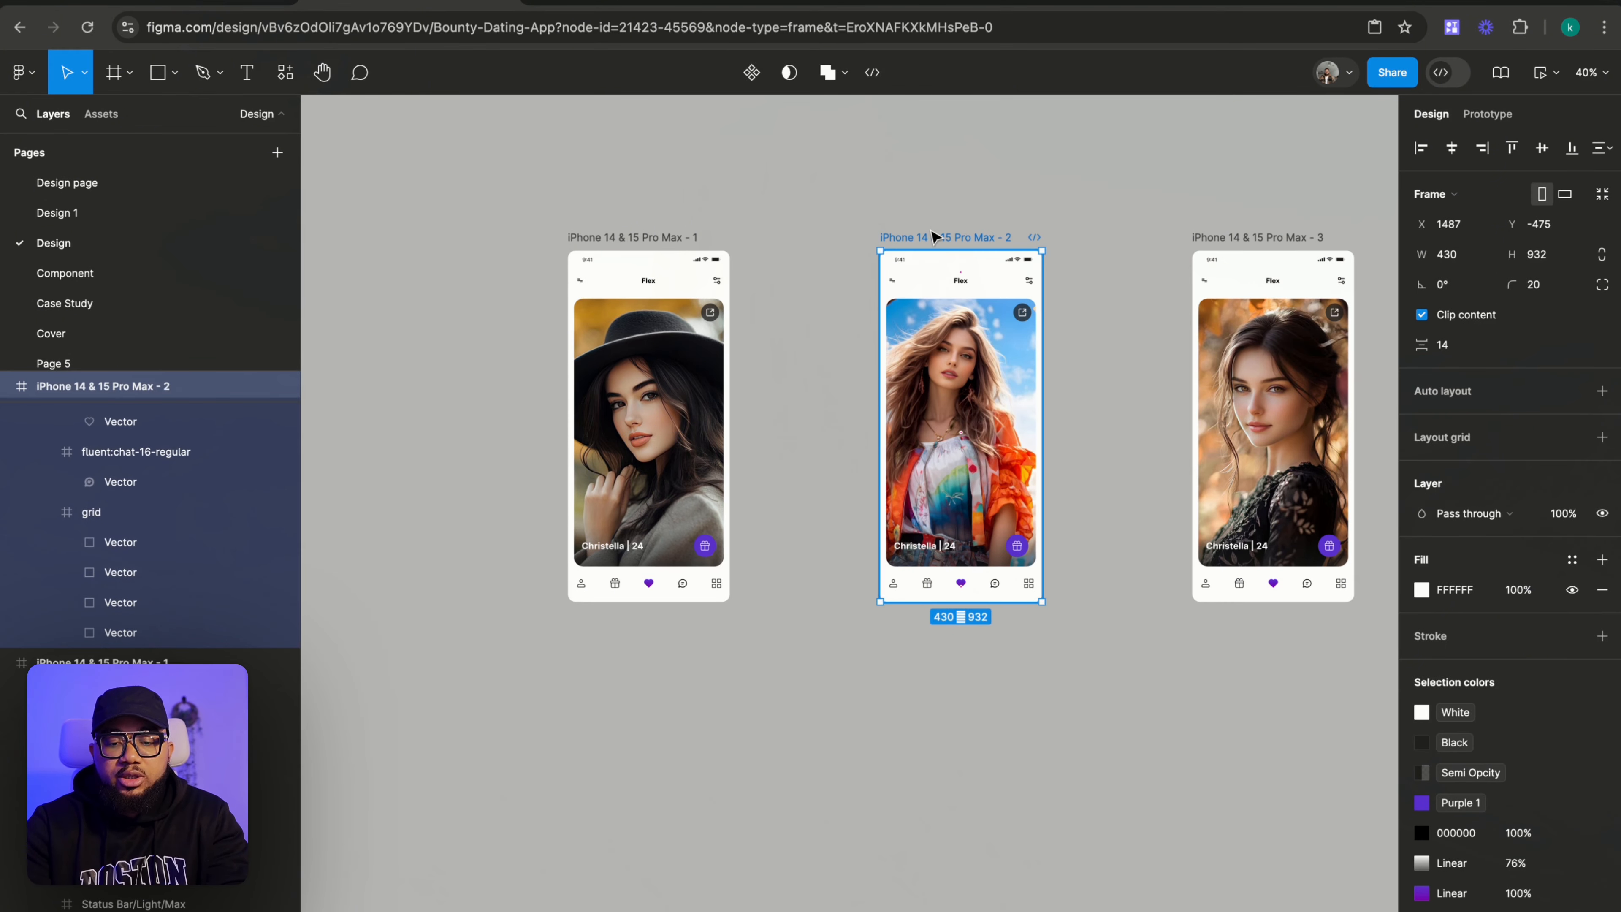
{"action": "key", "text": "super+v"}
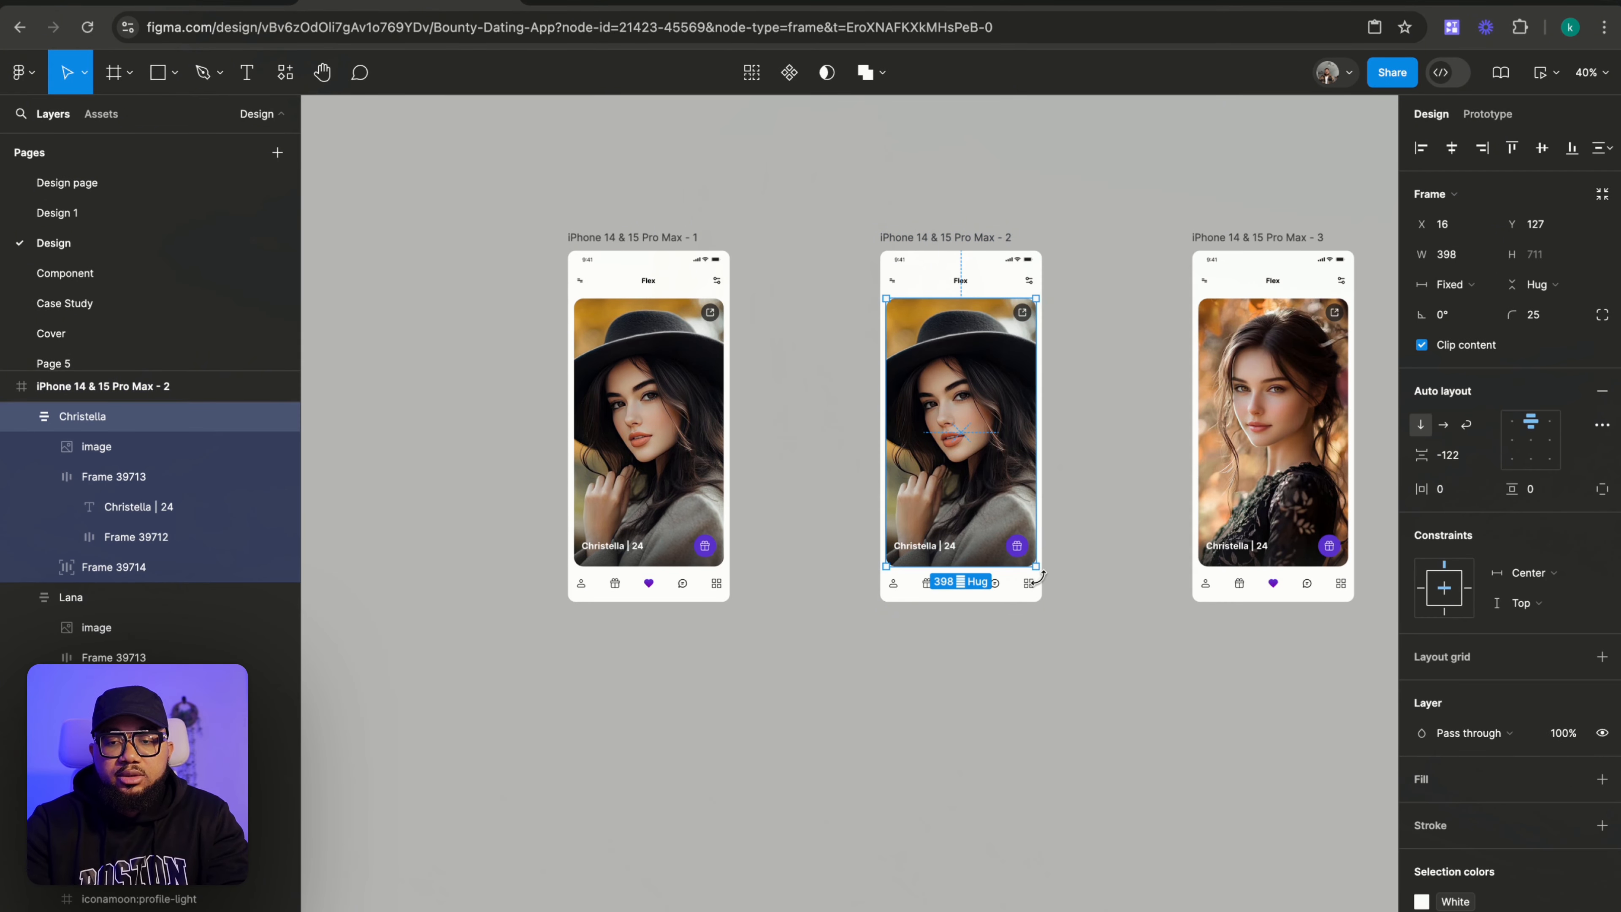
{"action": "left_click_drag", "start_coordinate": [1039, 578], "coordinate": [1129, 415]}
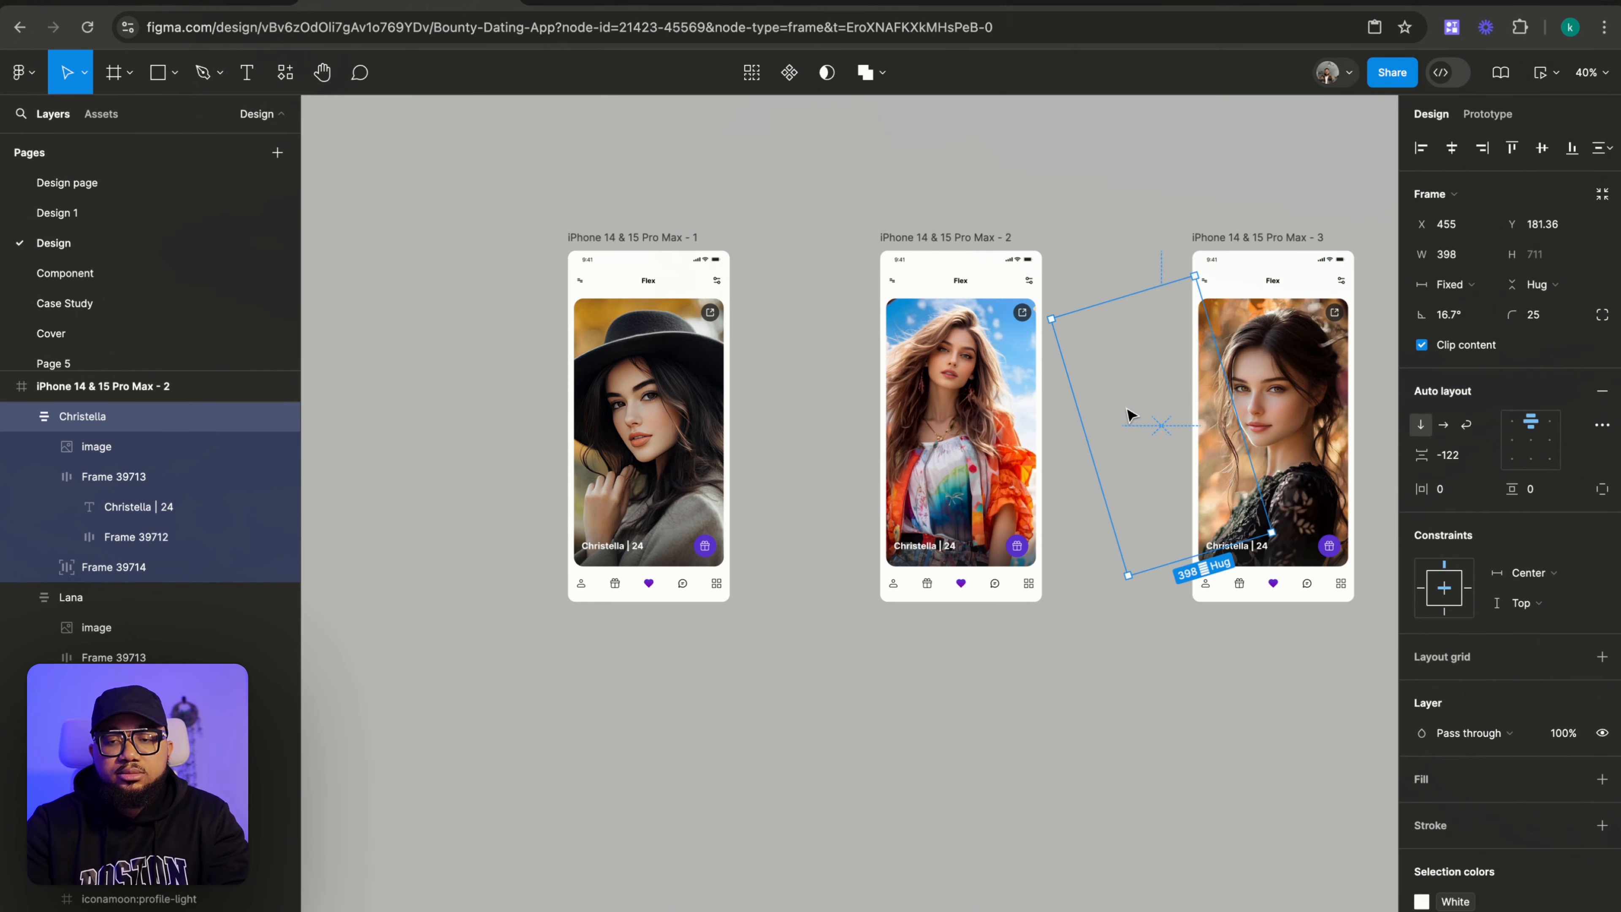
Paste a copy of the second screen's profile card into iPhone 14 & 15 Pro Max - 1 and send it behind the existing card.
{"action": "left_click", "coordinate": [952, 429]}
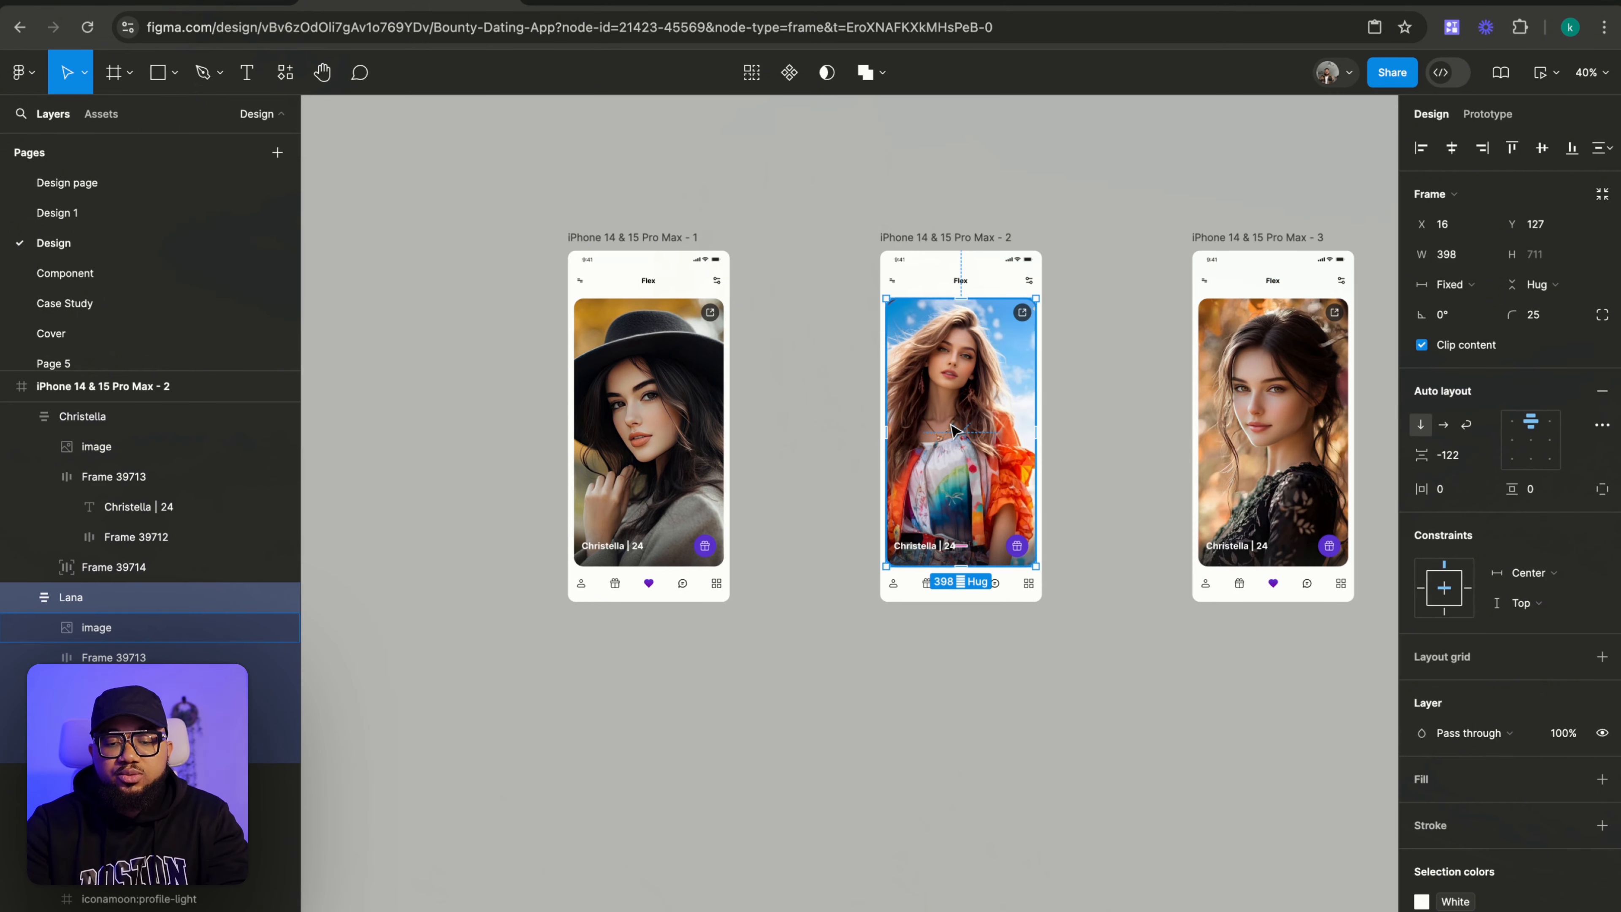
{"action": "left_click", "coordinate": [622, 238]}
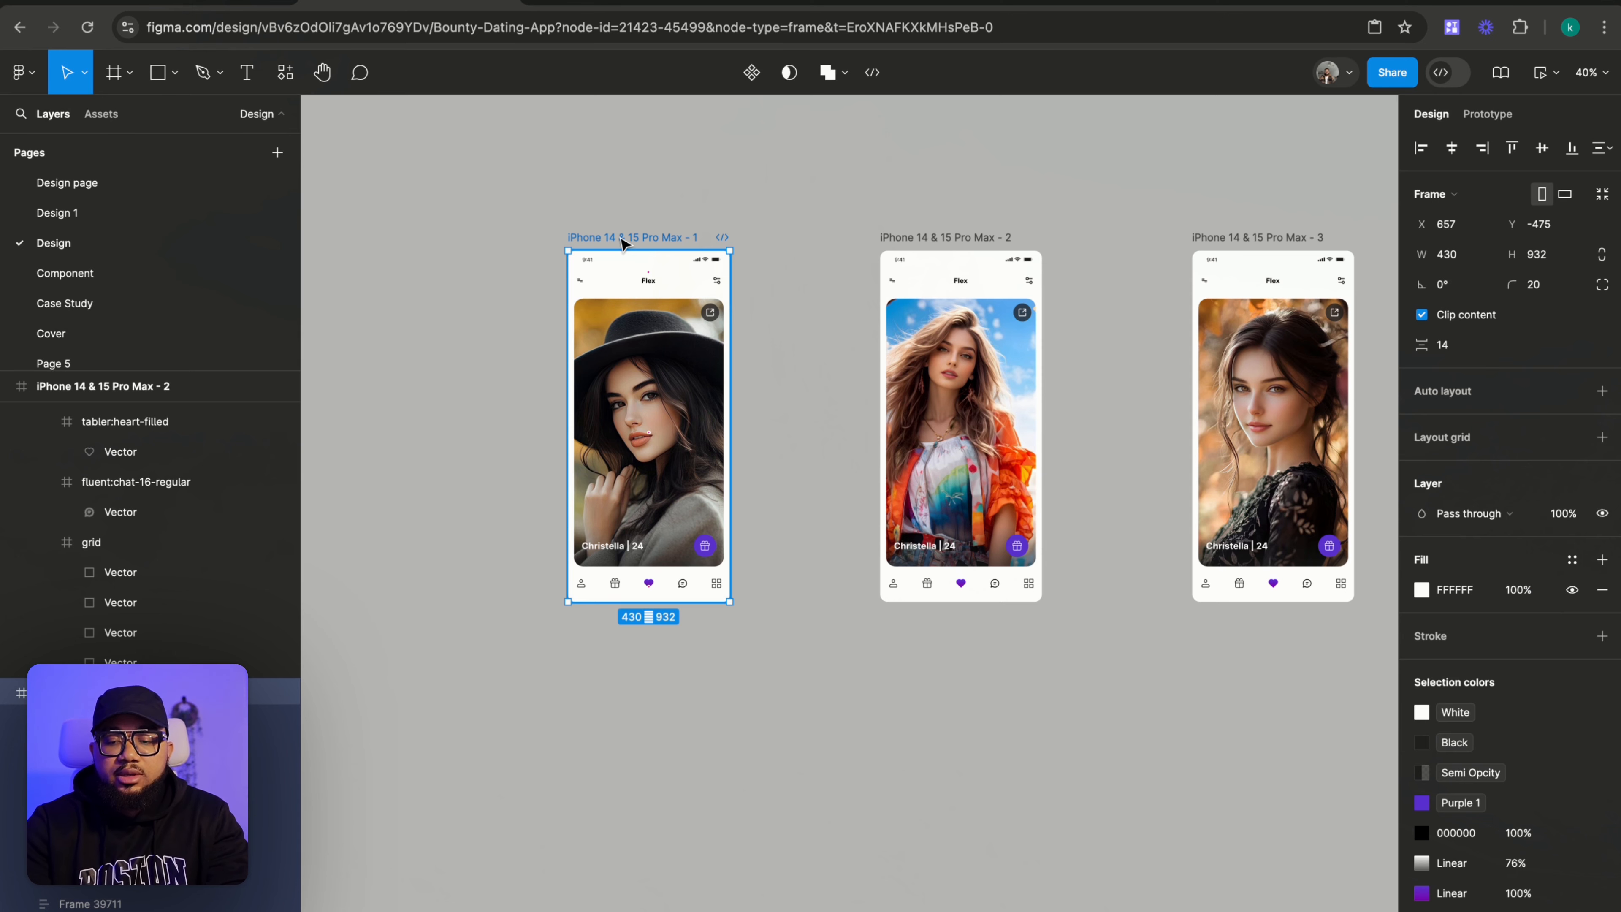
{"action": "key", "text": "ctrl+v"}
{"action": "key", "text": "ctrl+z"}
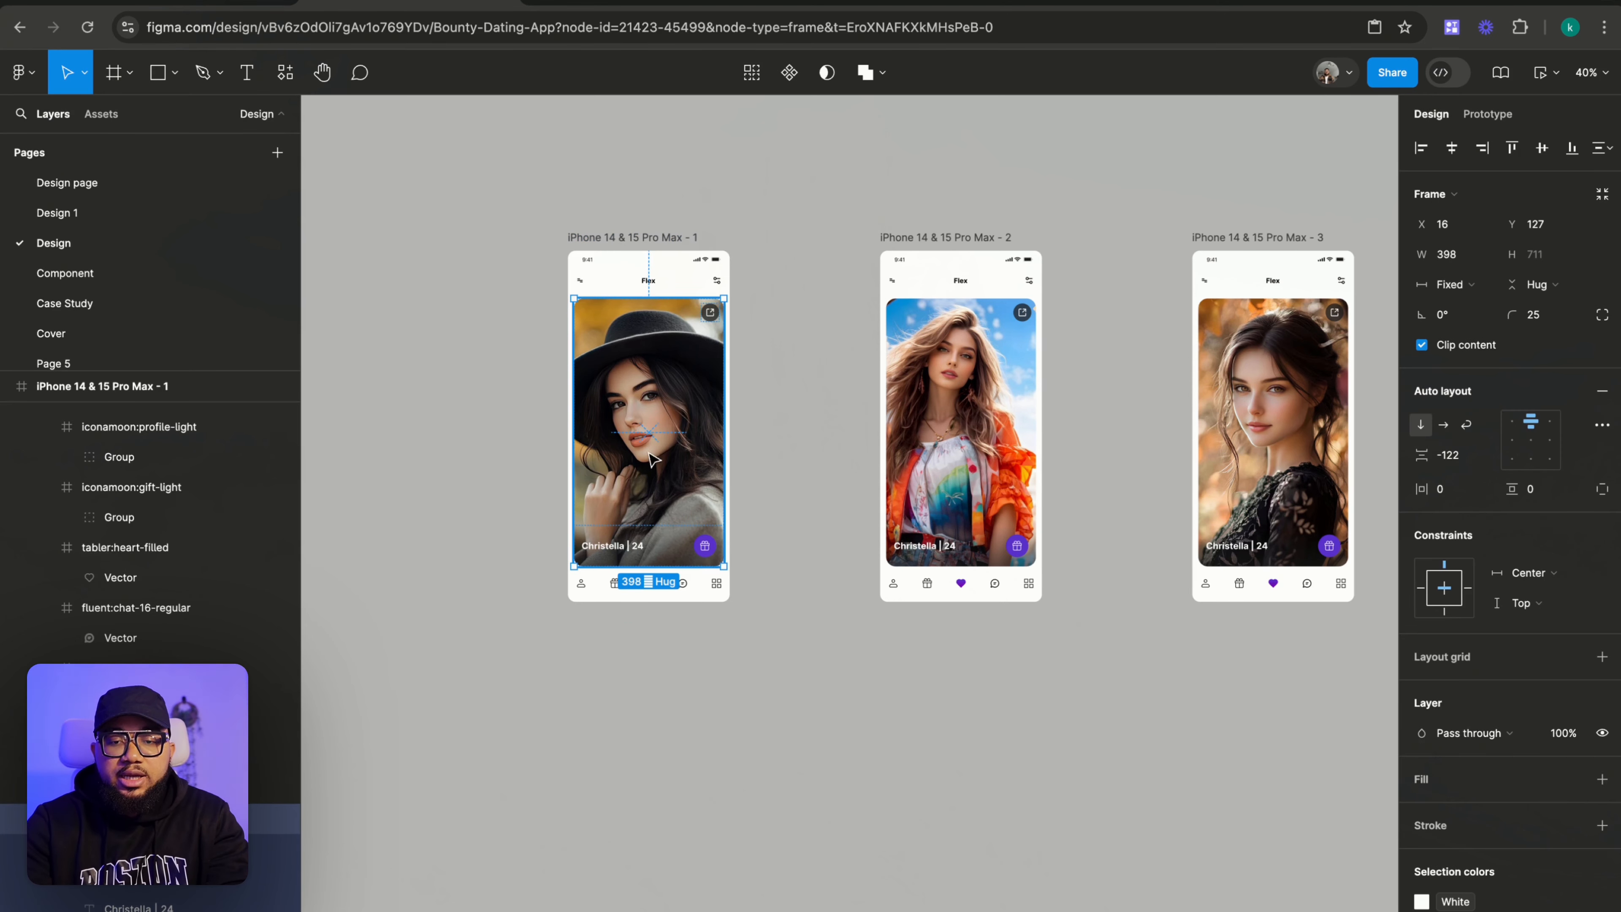
Scale the card behind the first screen's profile card to about 0.76x, centre it vertically on the screen and clear the selection.
{"action": "key", "text": "k"}
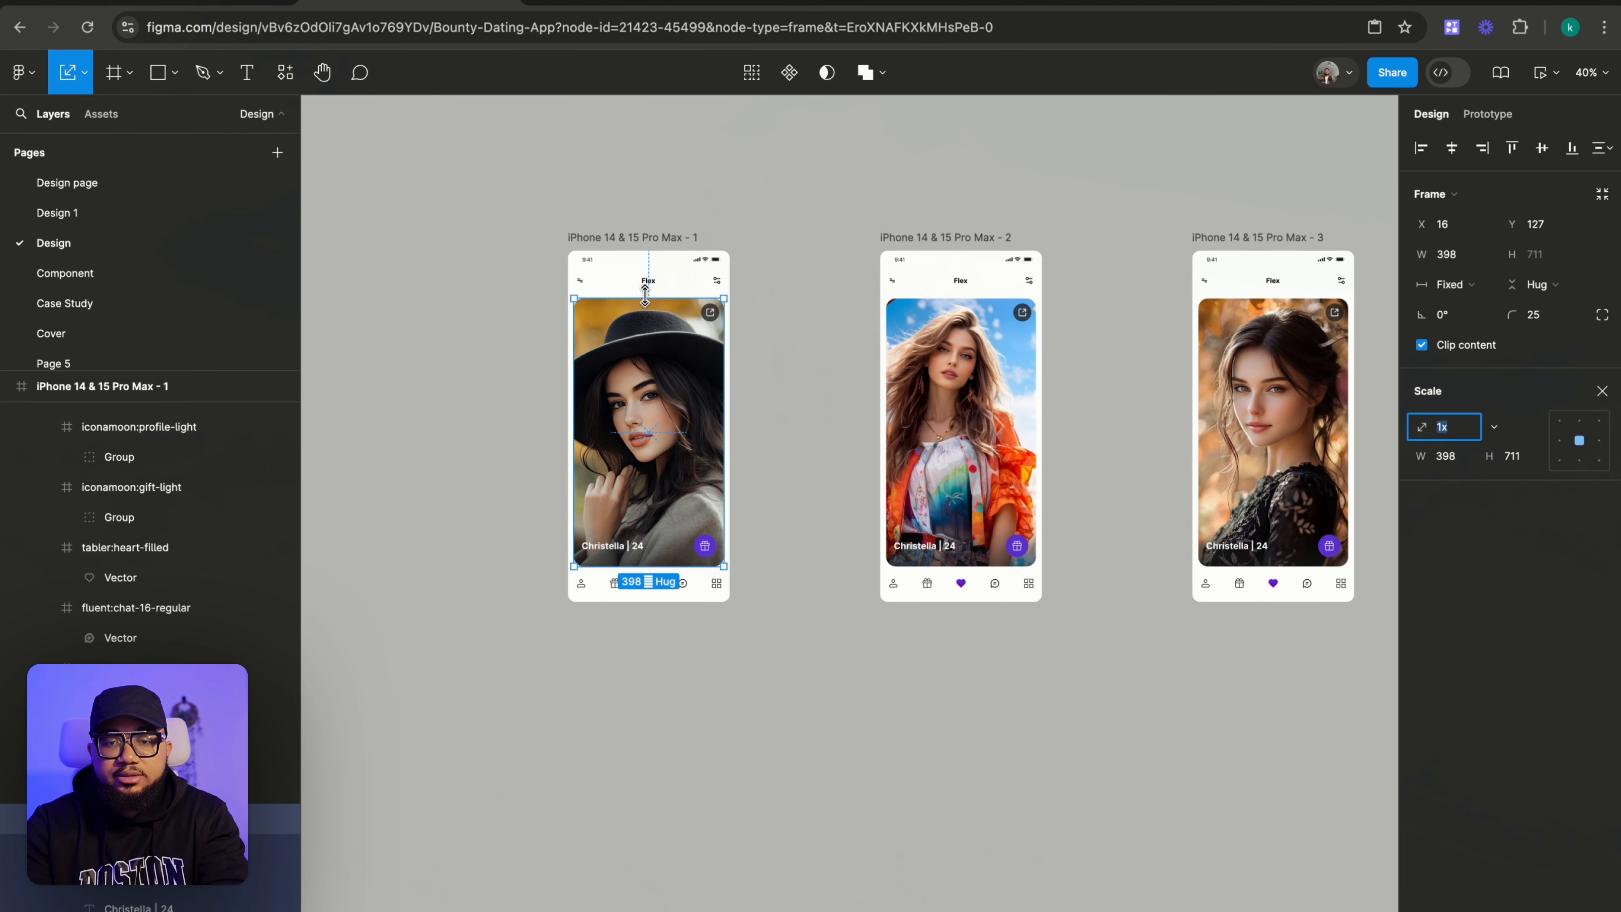
{"action": "left_click_drag", "start_coordinate": [644, 295], "coordinate": [644, 363]}
{"action": "left_click", "coordinate": [1451, 149]}
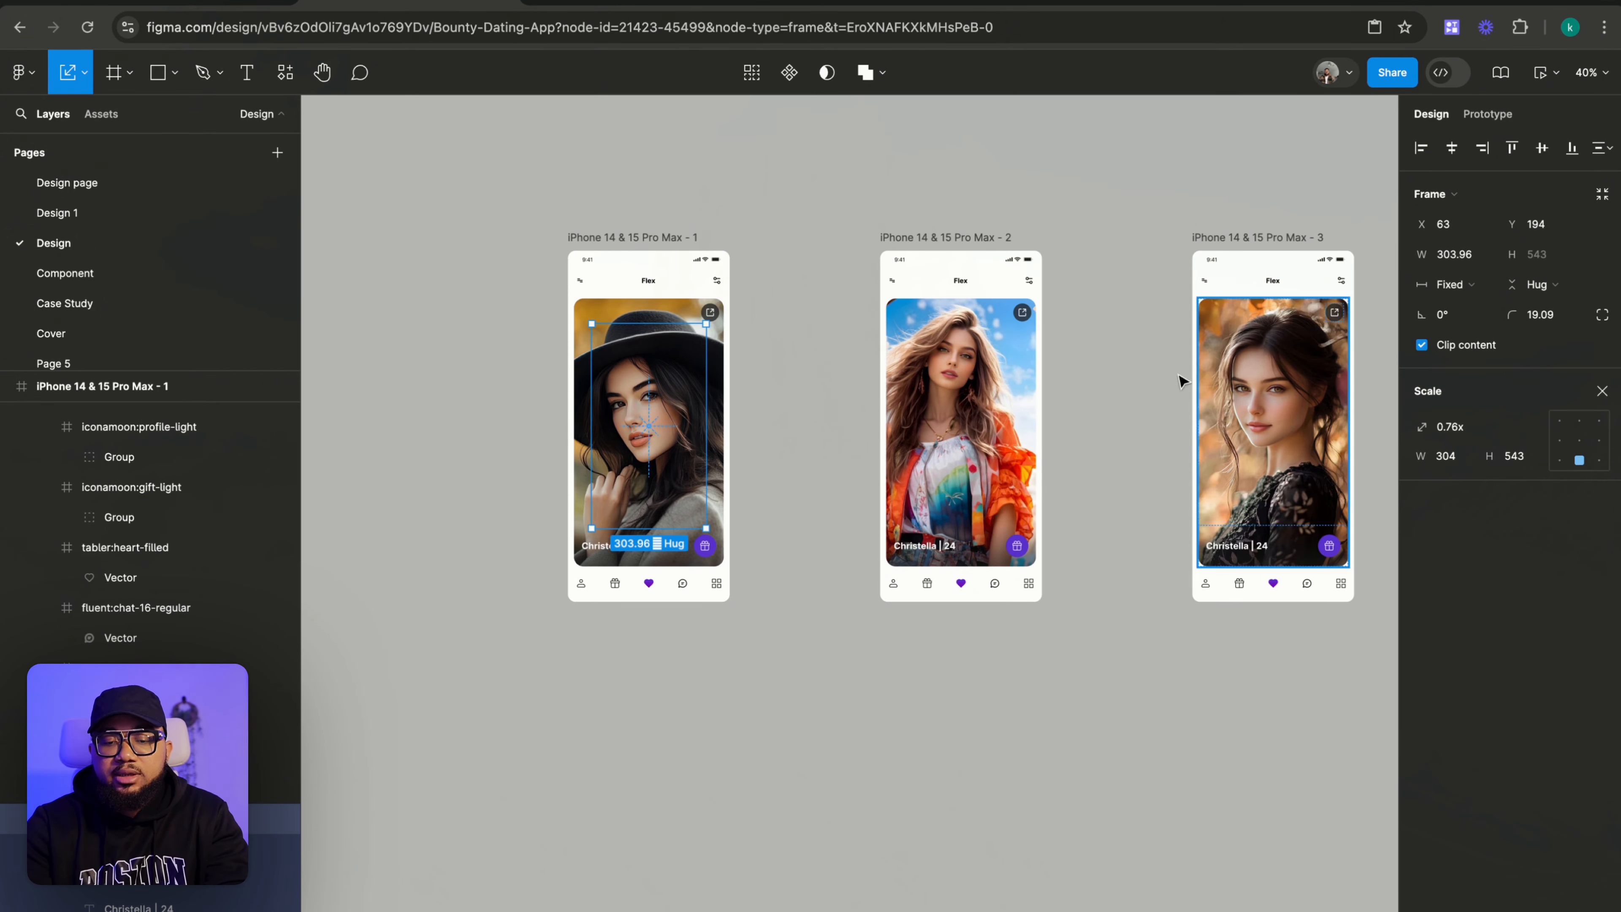
{"action": "key", "text": "v"}
{"action": "left_click", "coordinate": [757, 610]}
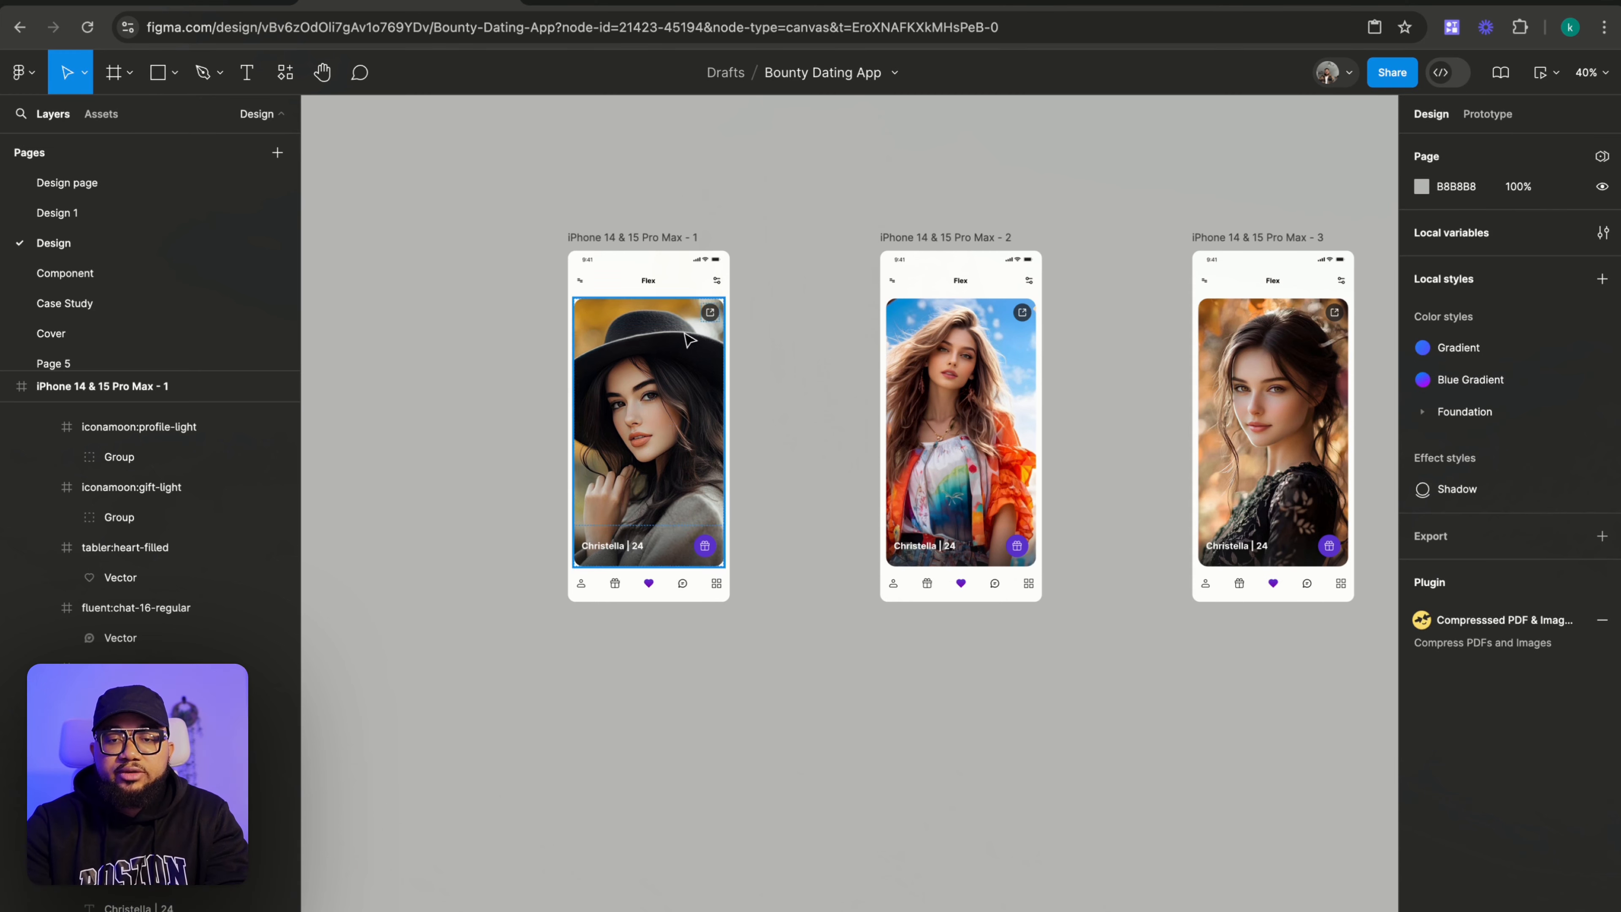
Link the first screen's profile card to iPhone 14 & 15 Pro Max - 2 with an On drag interaction using Smart animate, Gentle, 800ms.
{"action": "left_click", "coordinate": [673, 338]}
{"action": "left_click", "coordinate": [1488, 114]}
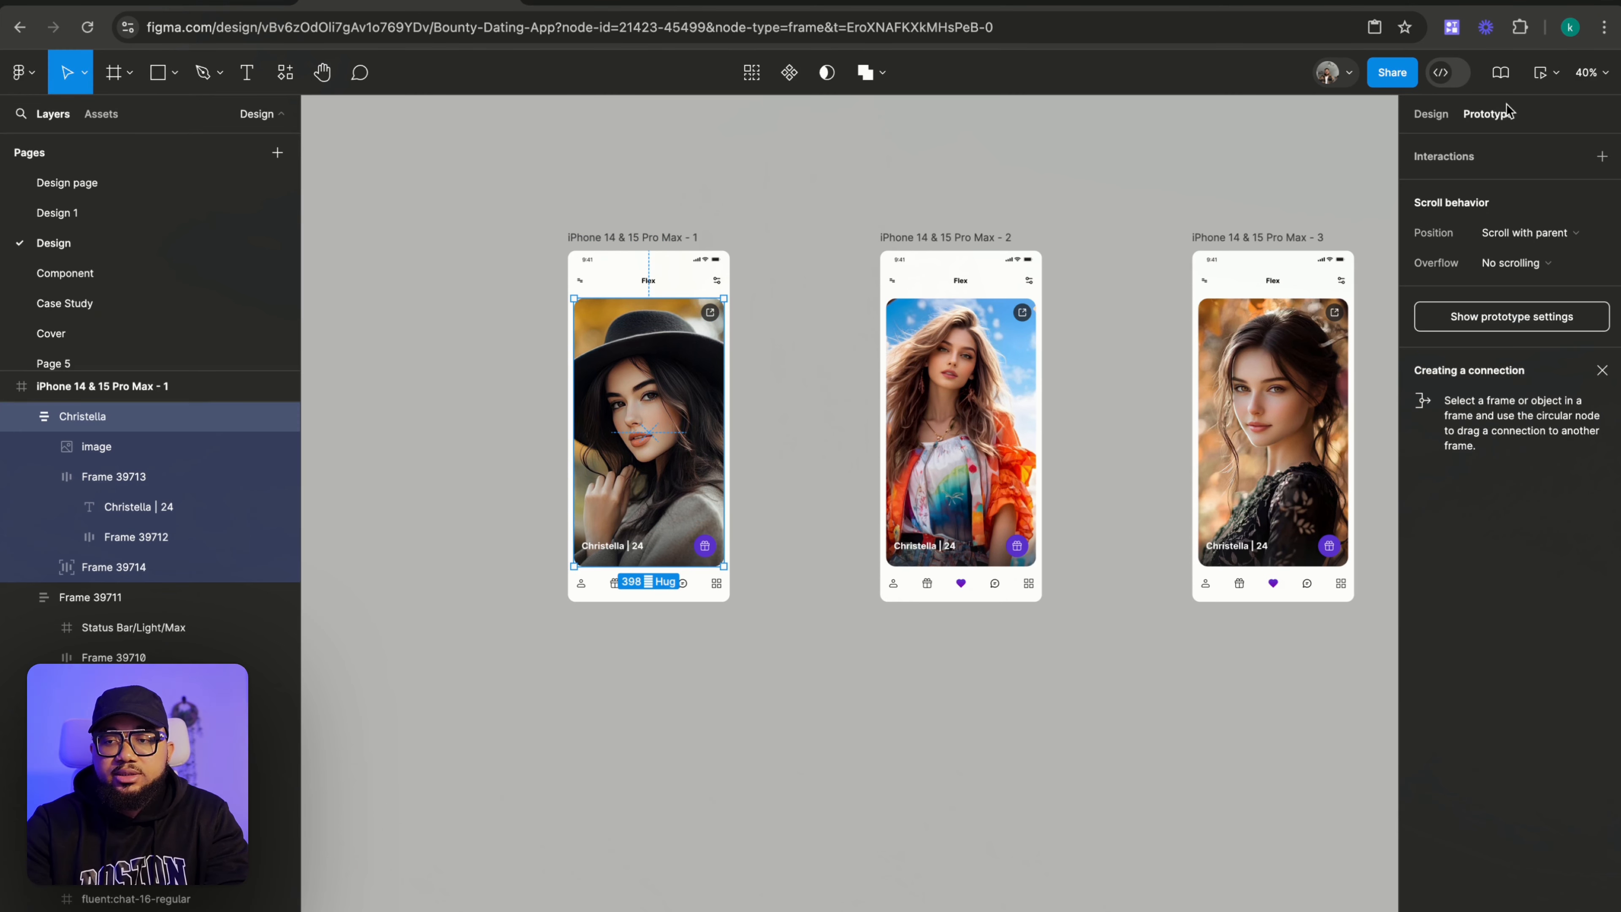
{"action": "left_click_drag", "start_coordinate": [723, 432], "coordinate": [984, 417]}
{"action": "left_click", "coordinate": [803, 472]}
{"action": "left_click", "coordinate": [814, 497]}
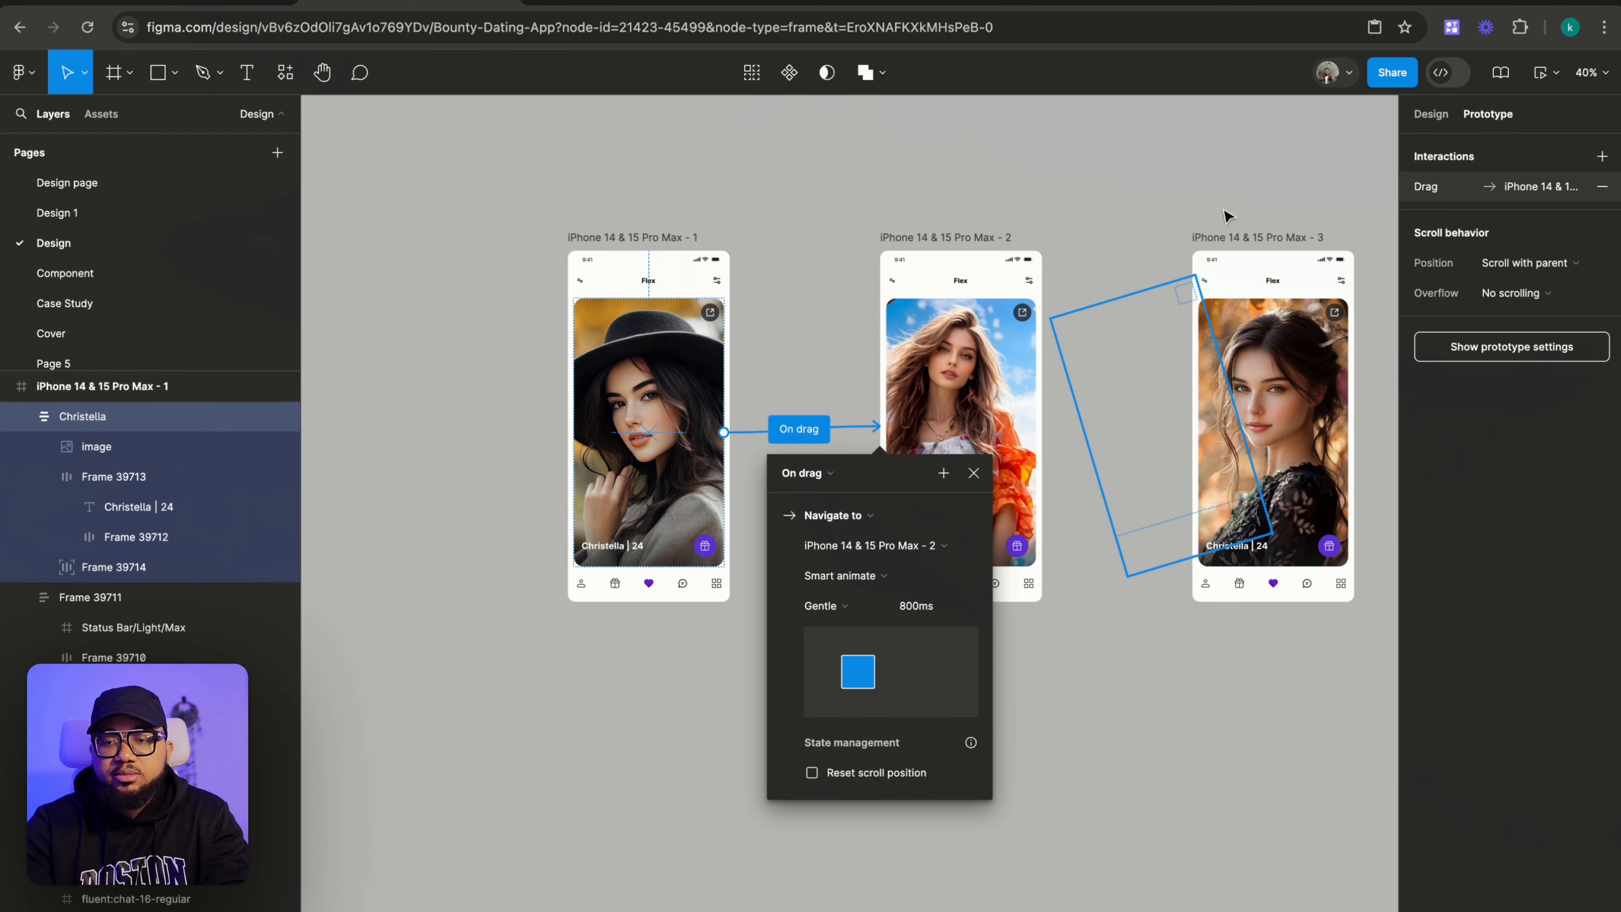
Set the prototype device to iPhone 15 Pro Max.
{"action": "left_click", "coordinate": [1444, 350]}
{"action": "left_click", "coordinate": [1444, 350]}
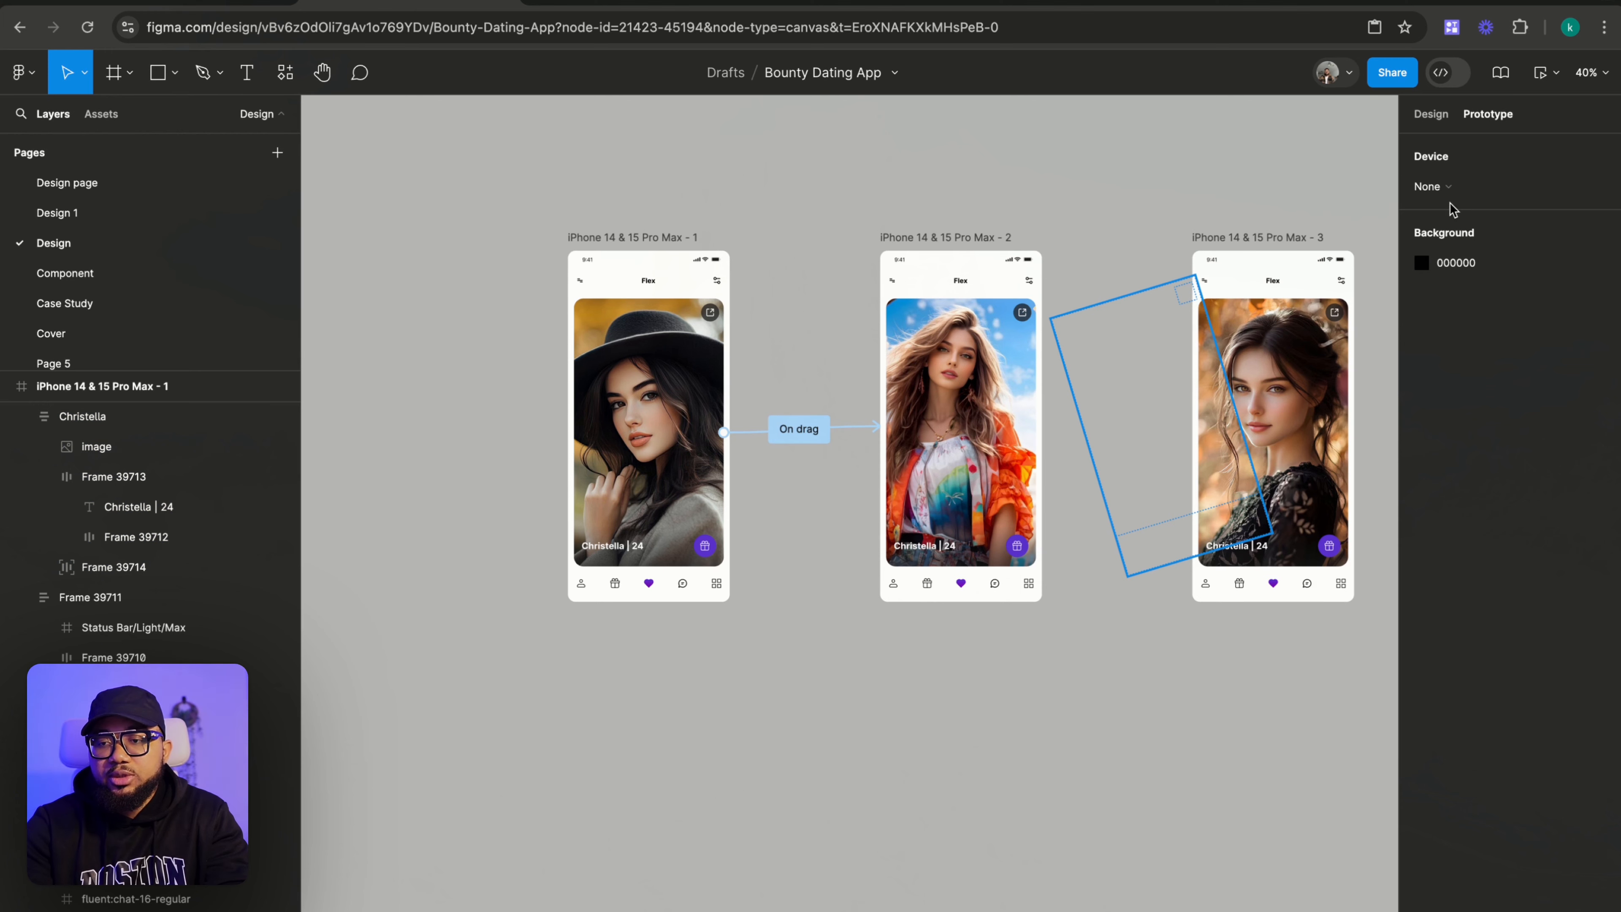
{"action": "left_click", "coordinate": [1443, 187]}
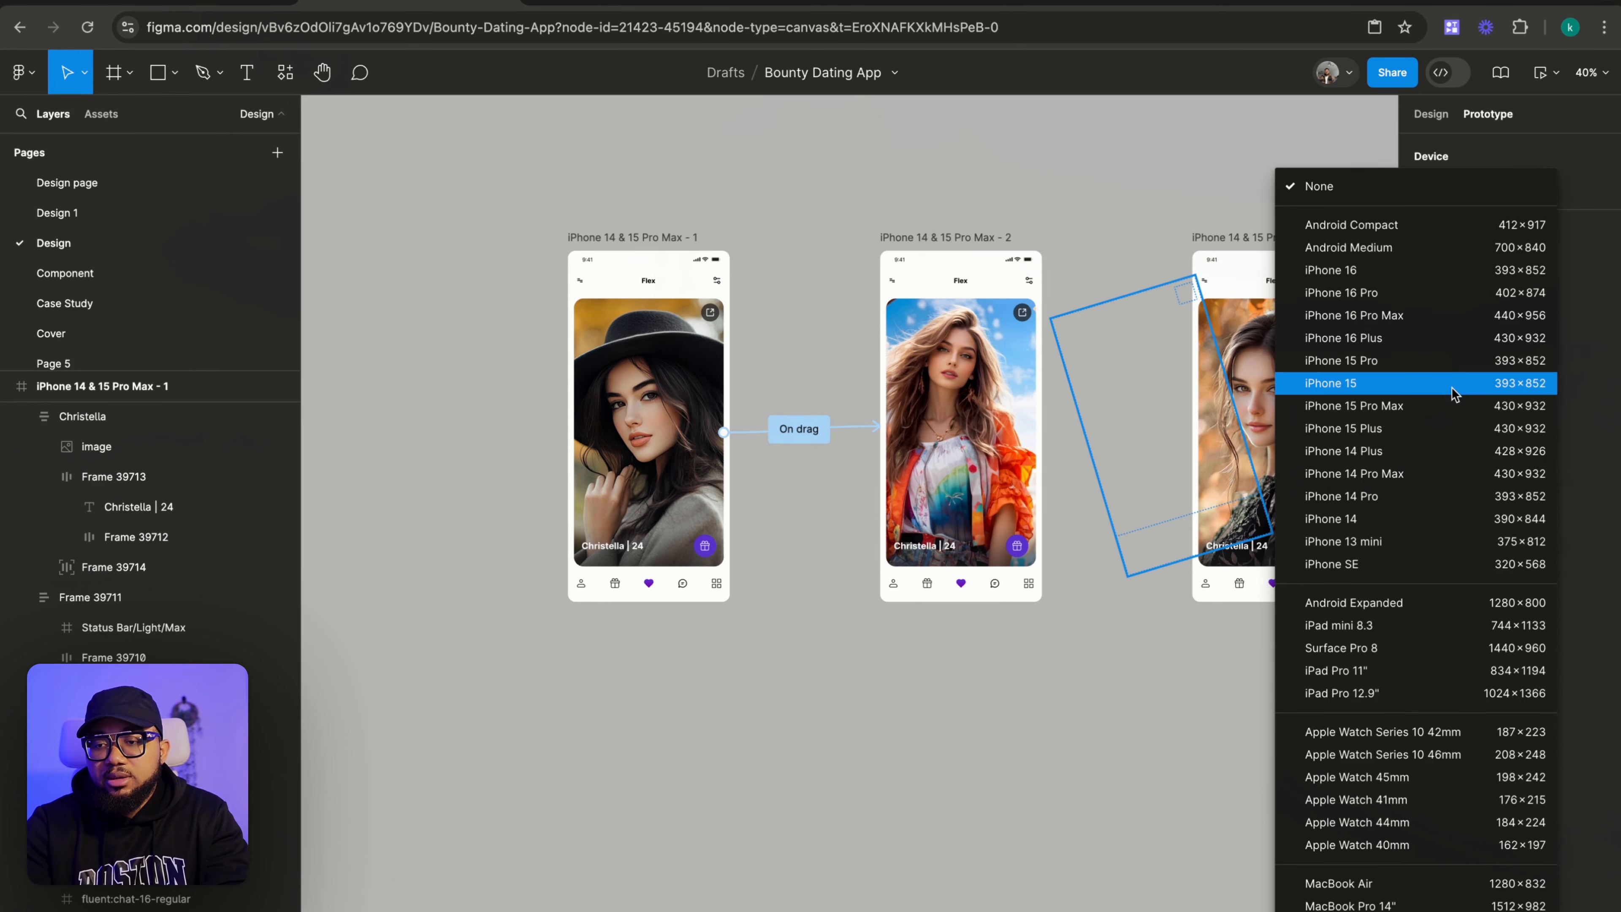
{"action": "left_click", "coordinate": [1449, 408]}
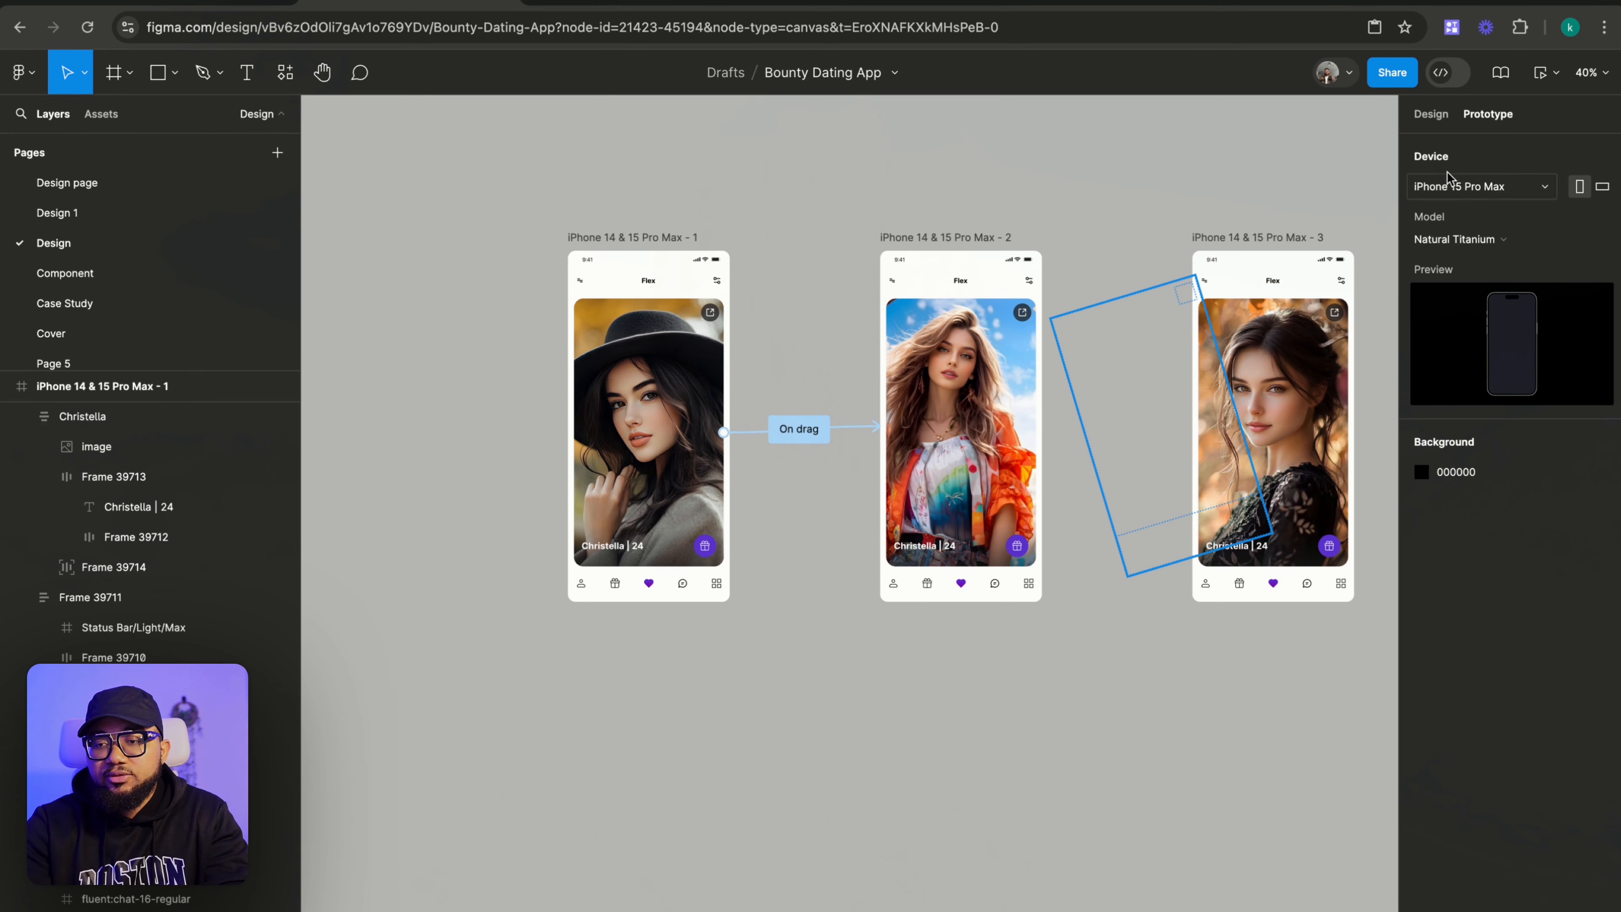
Preview the prototype from the first screen, swipe its profile card to the right to test the transition, and close the preview.
{"action": "left_click", "coordinate": [654, 237]}
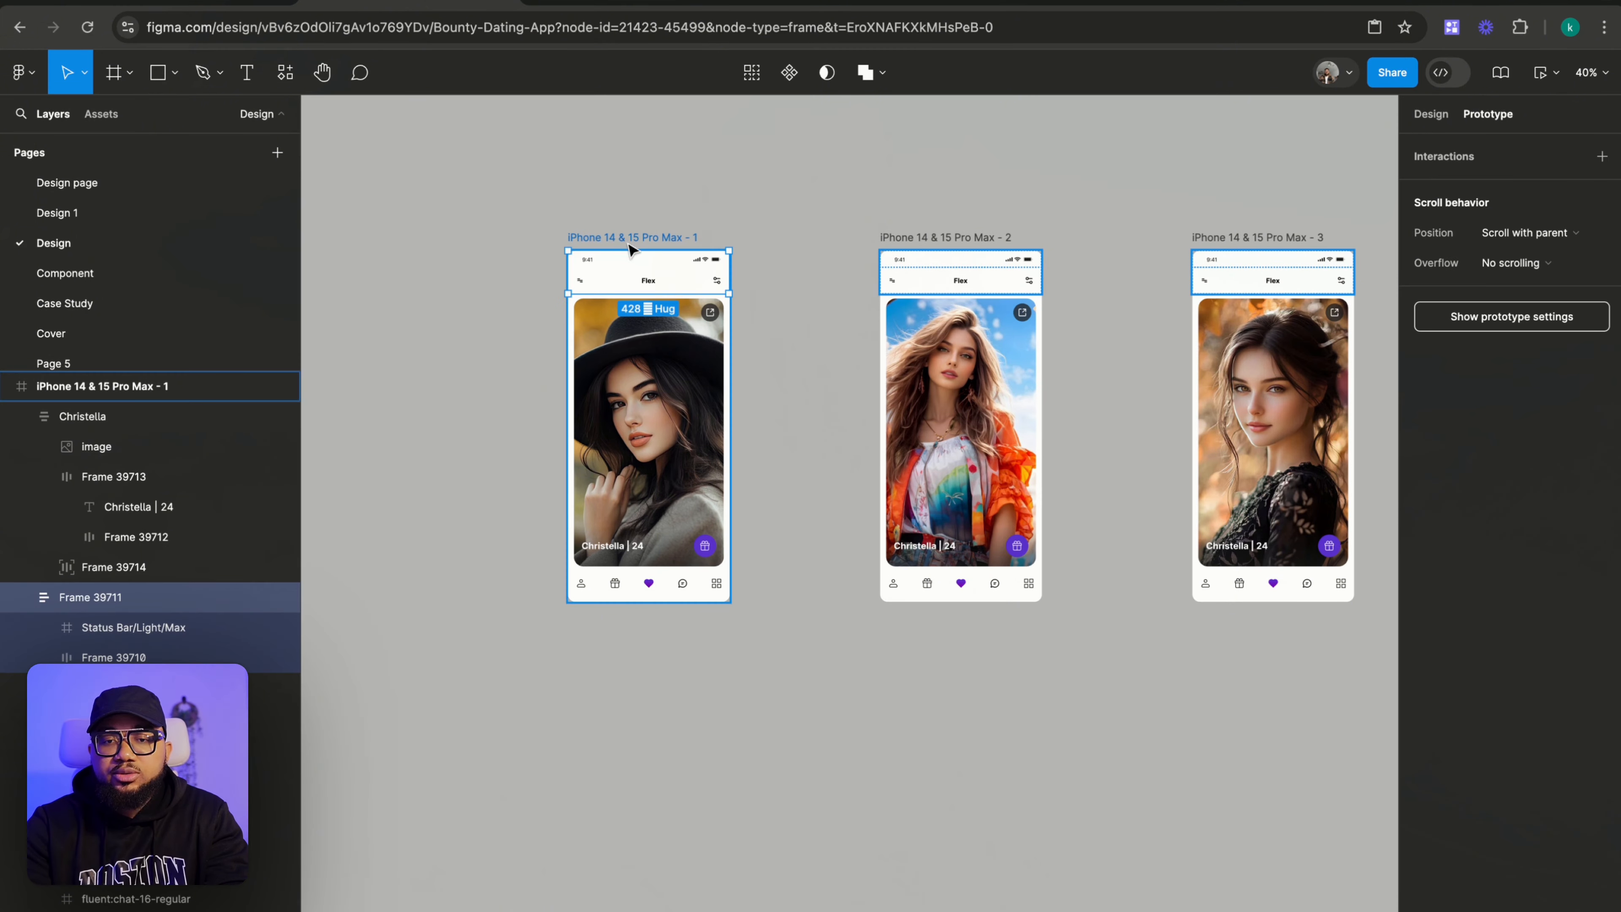
{"action": "left_click", "coordinate": [1542, 72]}
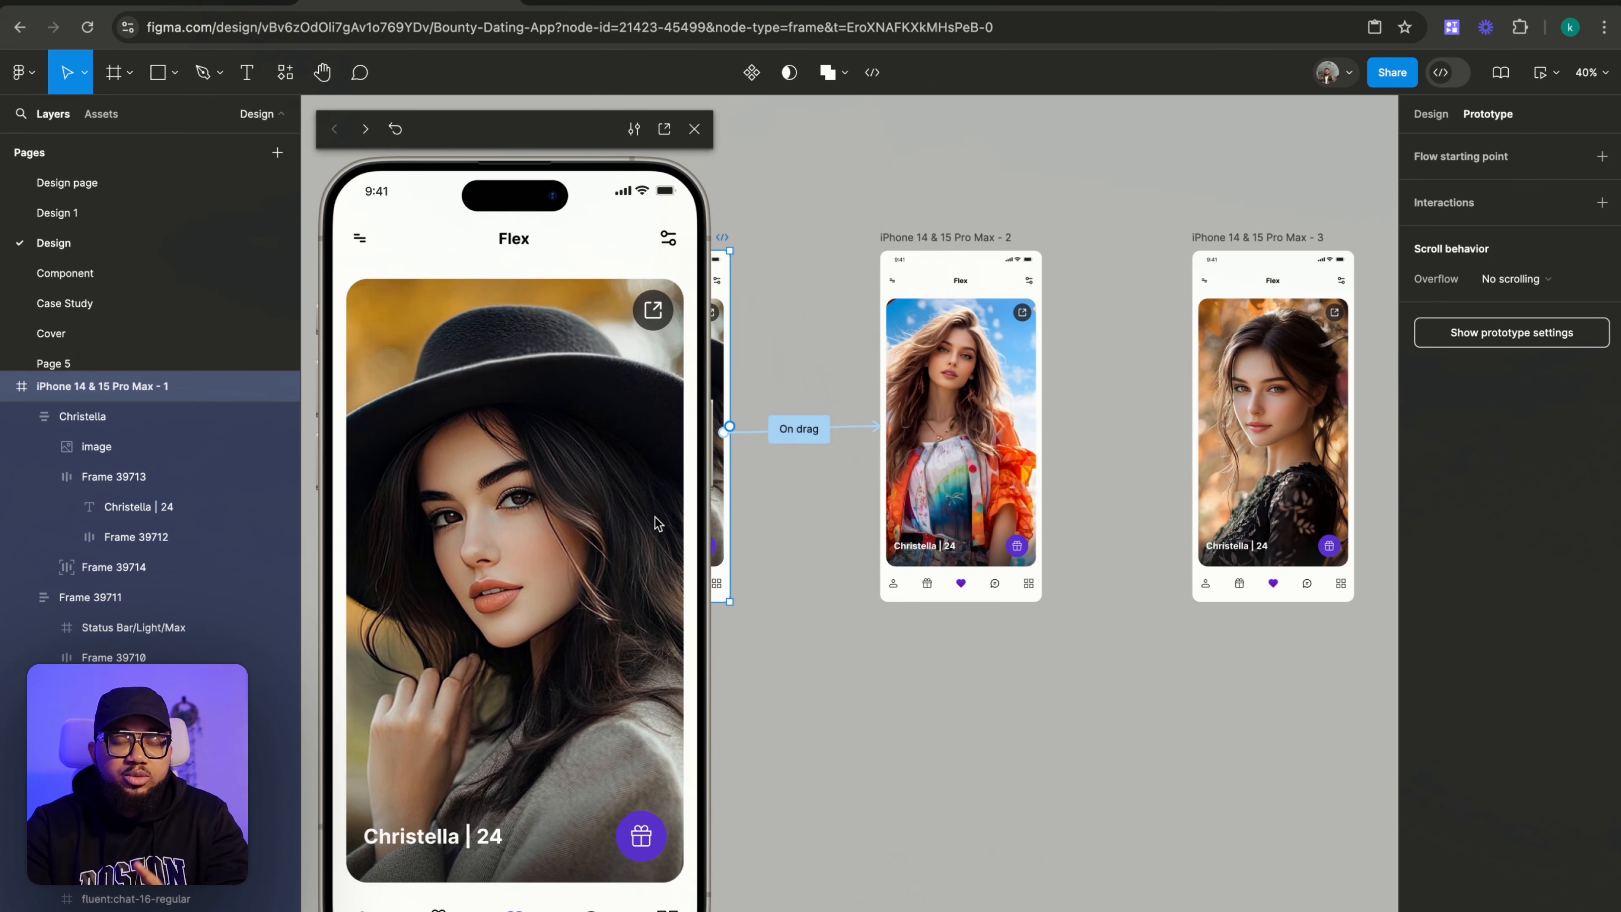
{"action": "left_click", "coordinate": [455, 735]}
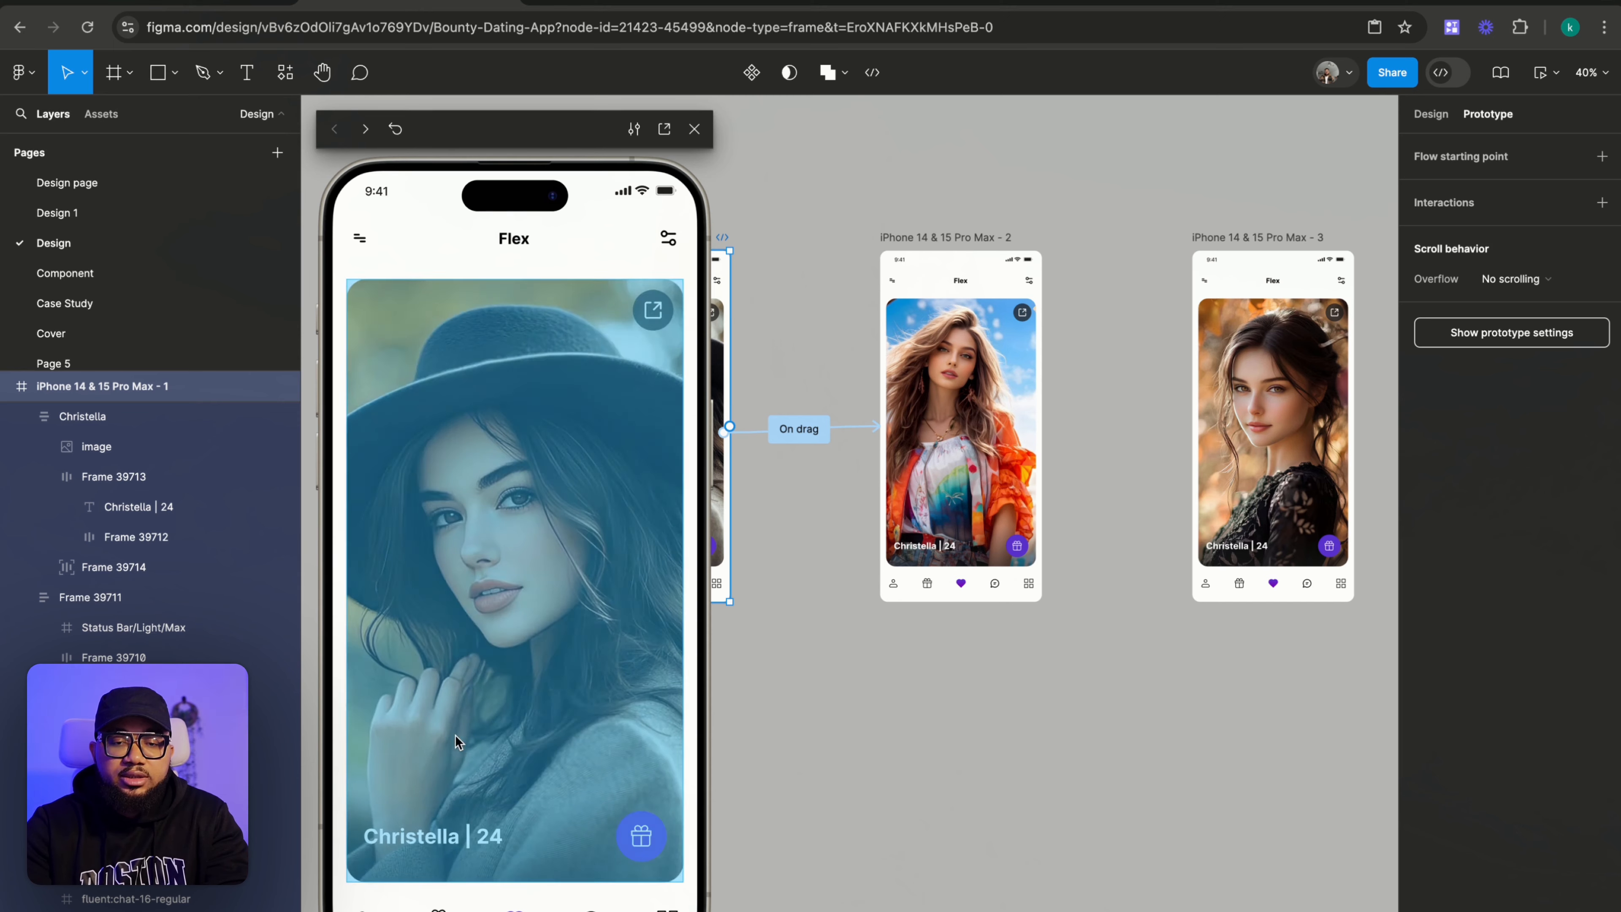
{"action": "left_click_drag", "start_coordinate": [443, 766], "coordinate": [811, 771]}
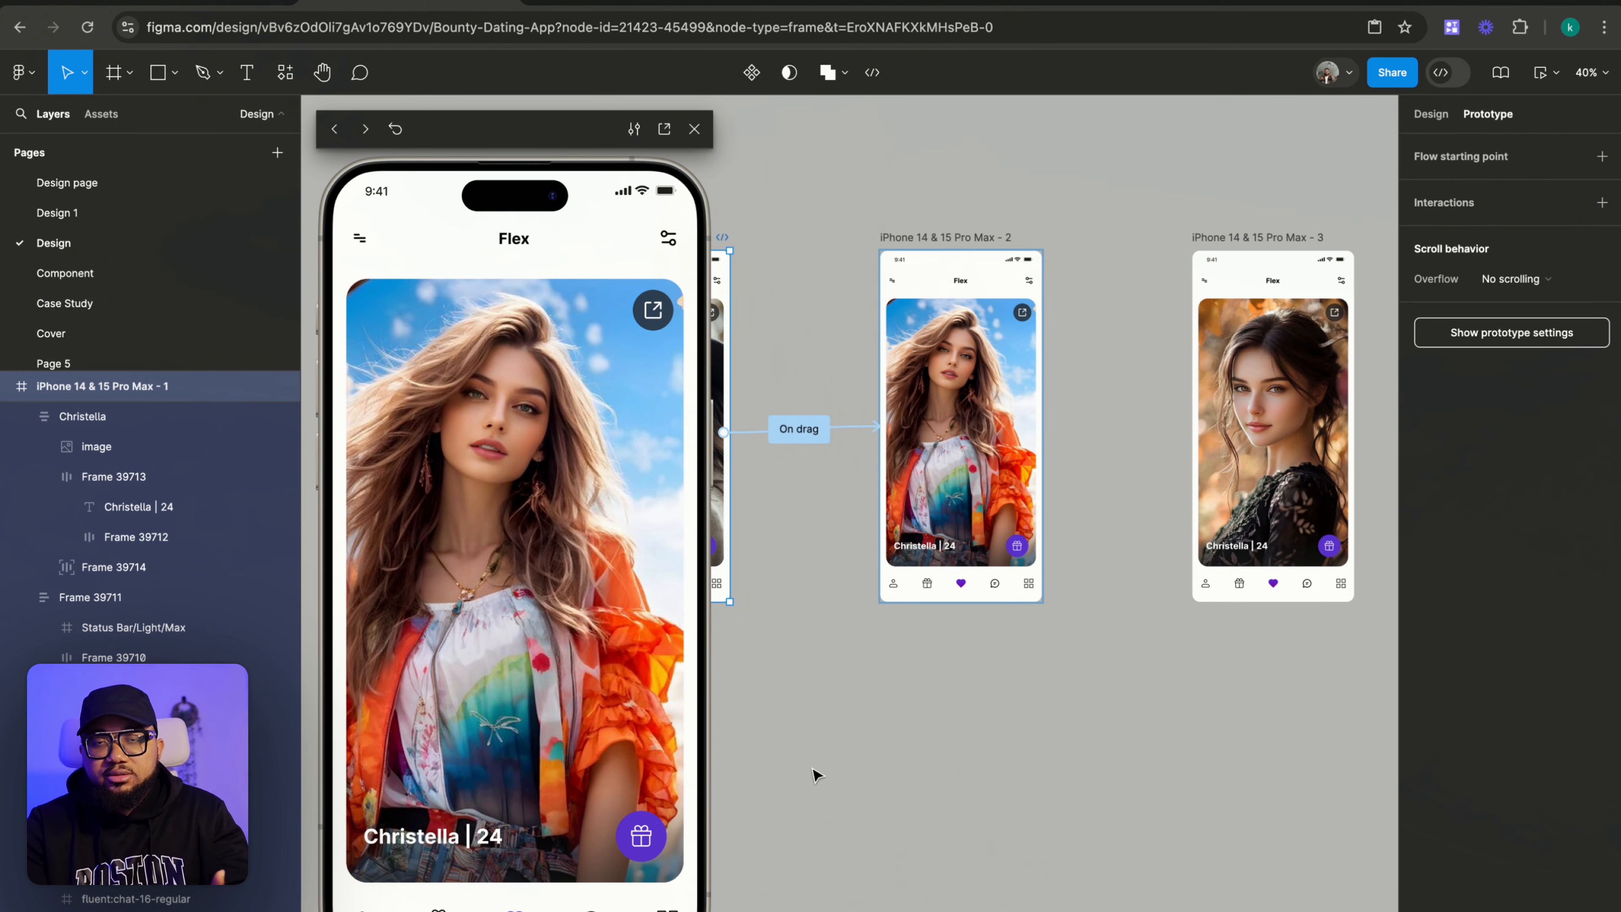
{"action": "left_click", "coordinate": [695, 129]}
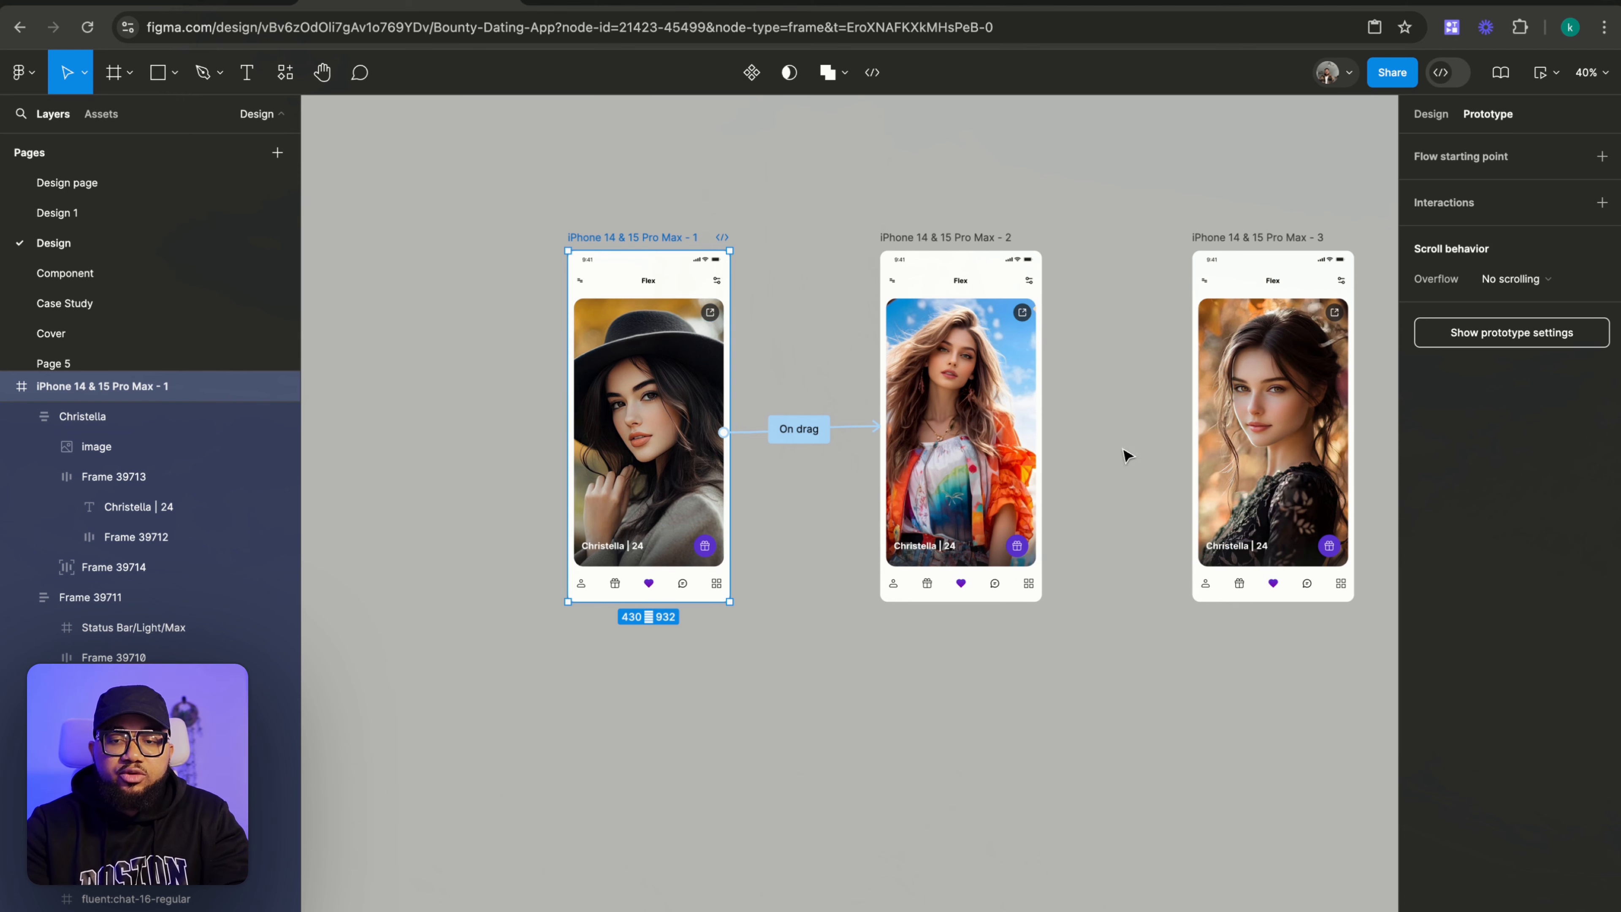
Copy the second screen's profile card into iPhone 14 & 15 Pro Max - 3, rotate it about 19° and move it beyond the screen's right edge.
{"action": "left_click", "coordinate": [1432, 113]}
{"action": "scroll", "coordinate": [695, 412], "scroll_direction": "right", "scroll_amount": 5}
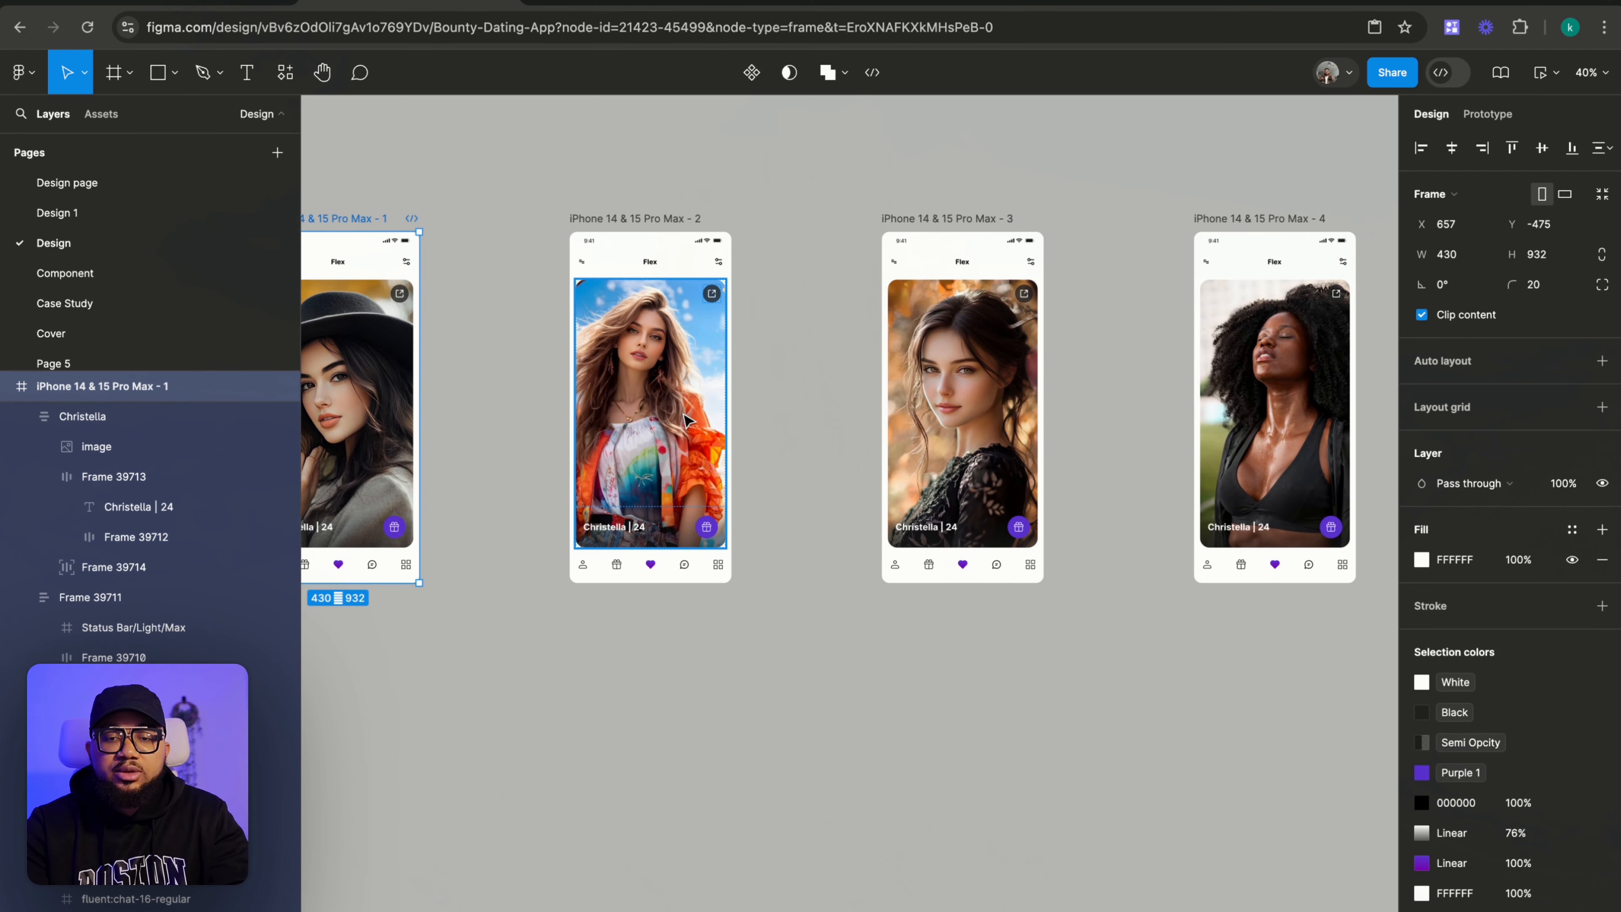
{"action": "left_click", "coordinate": [692, 415]}
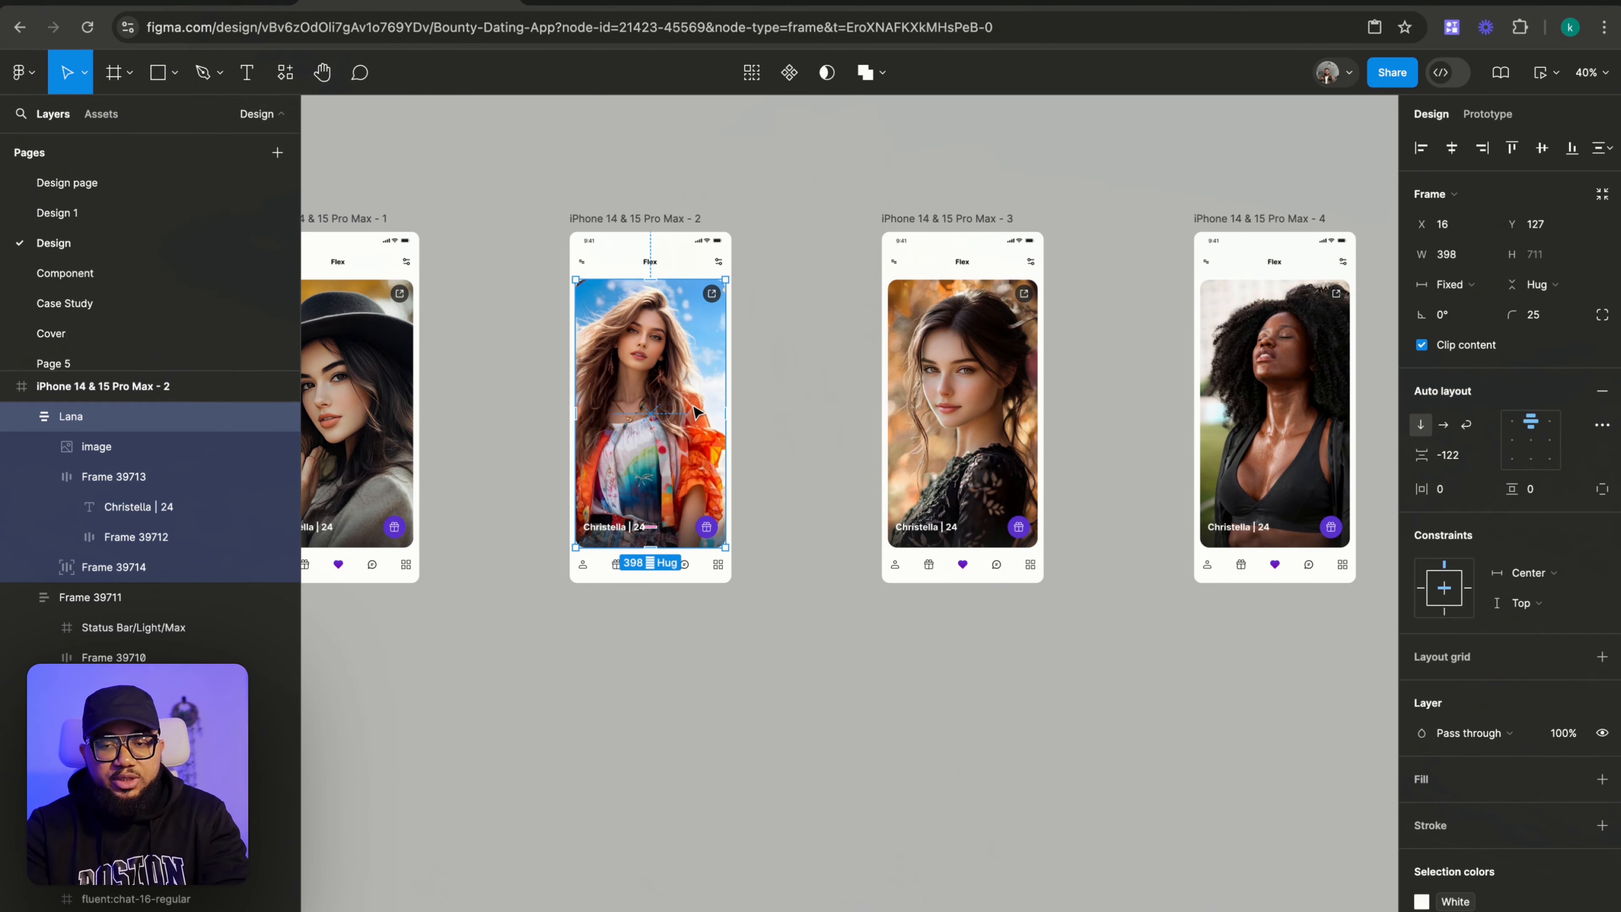
{"action": "left_click", "coordinate": [933, 219]}
{"action": "key", "text": "ctrl+v"}
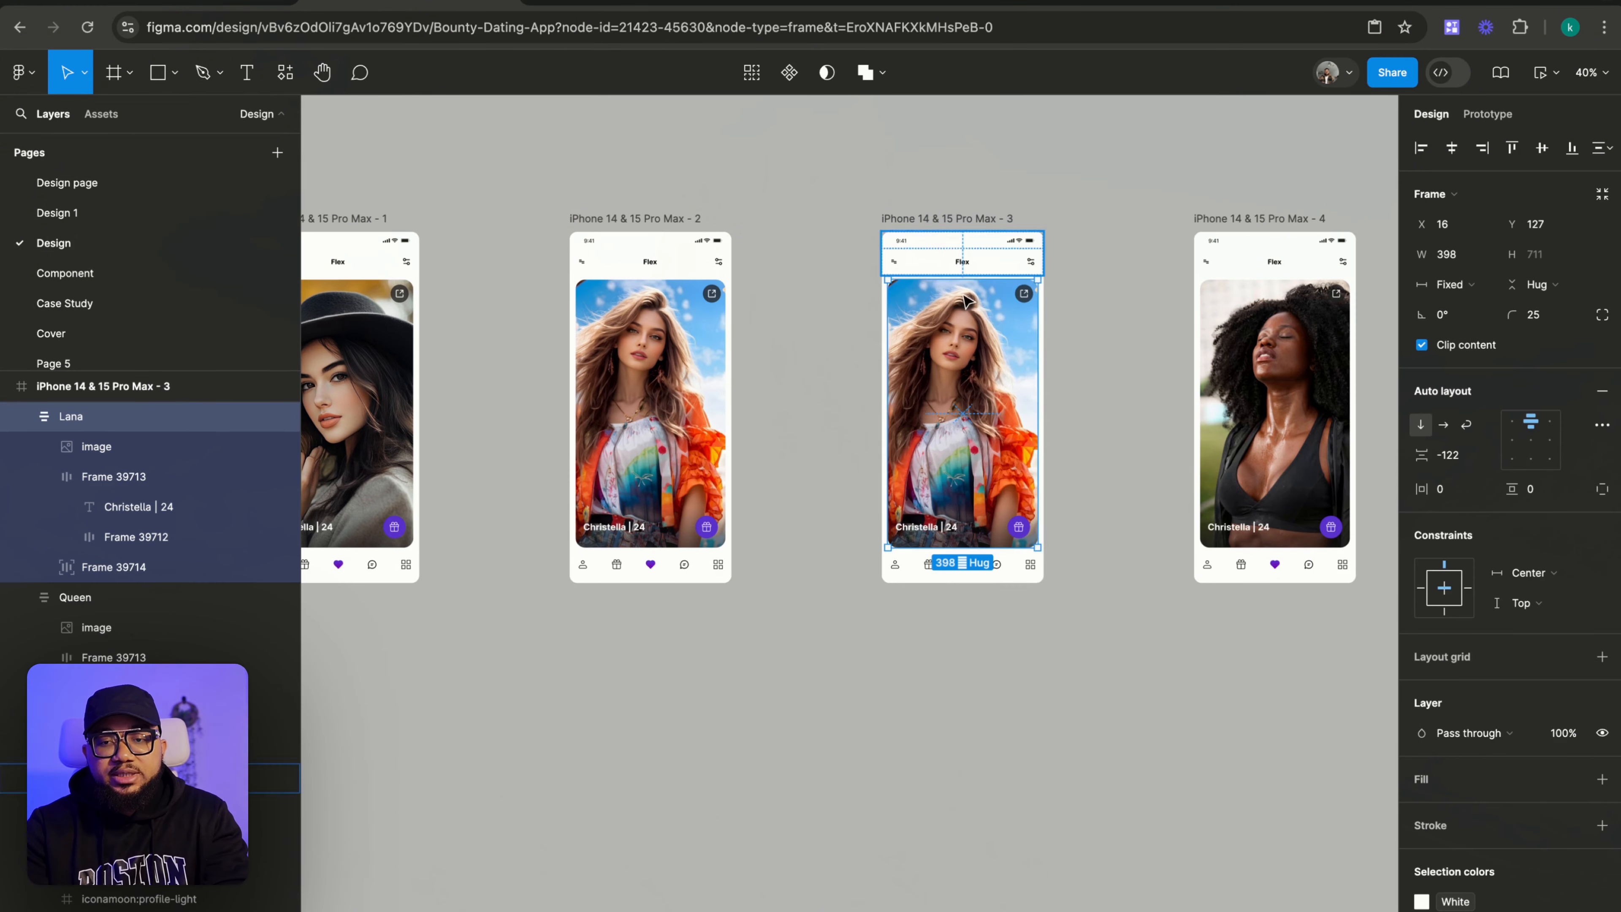
{"action": "left_click_drag", "start_coordinate": [1046, 558], "coordinate": [1132, 509]}
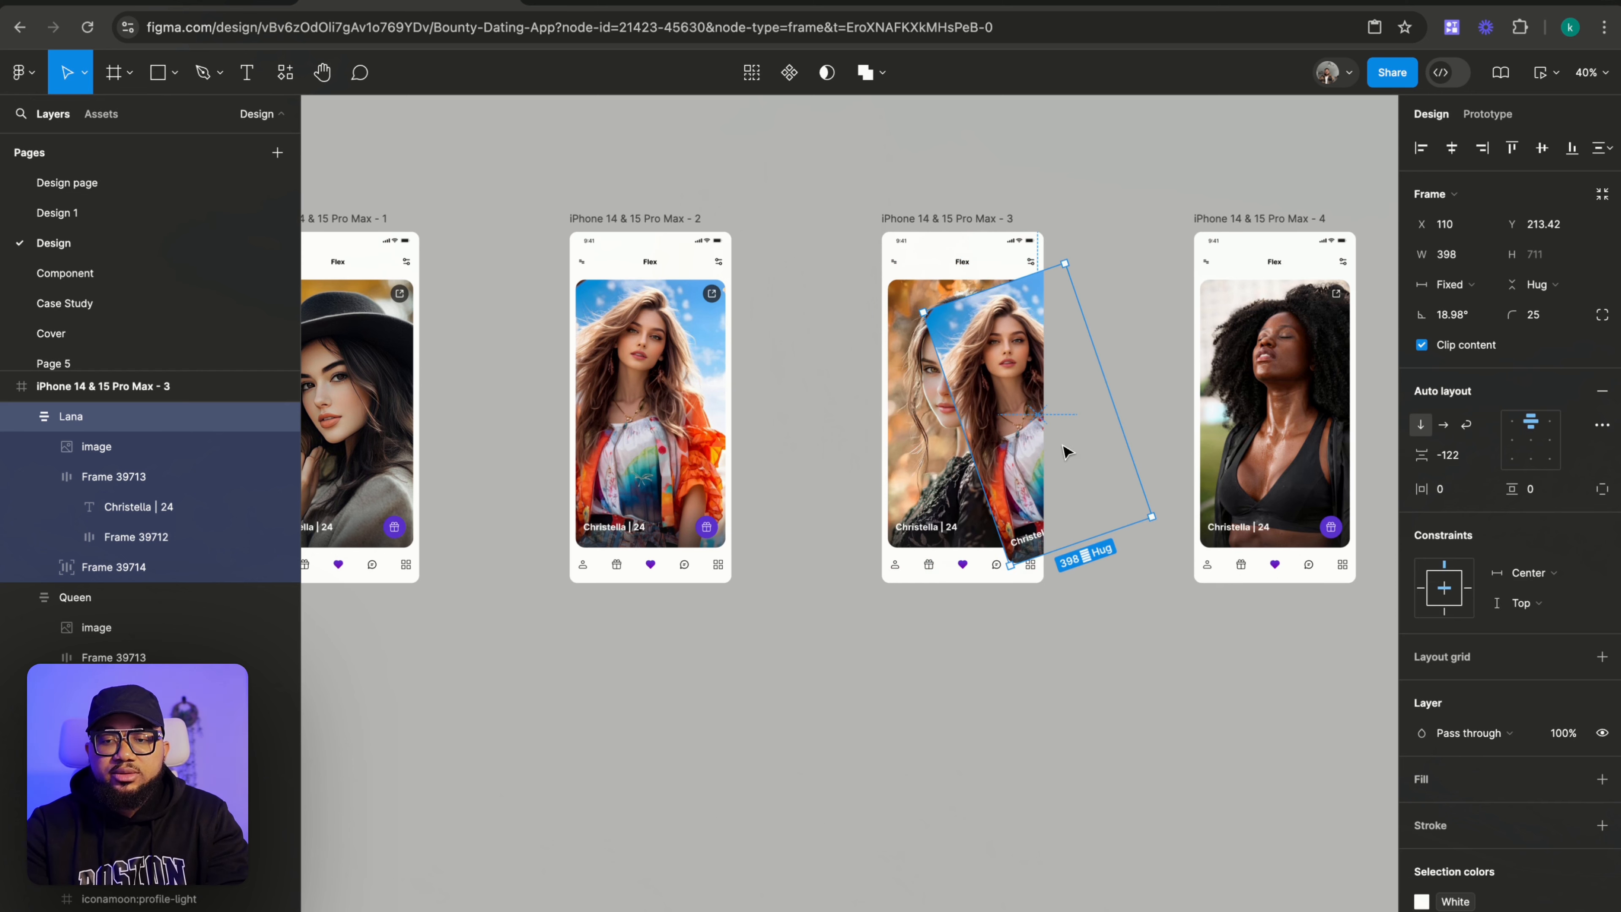
{"action": "left_click_drag", "start_coordinate": [1064, 446], "coordinate": [1133, 397]}
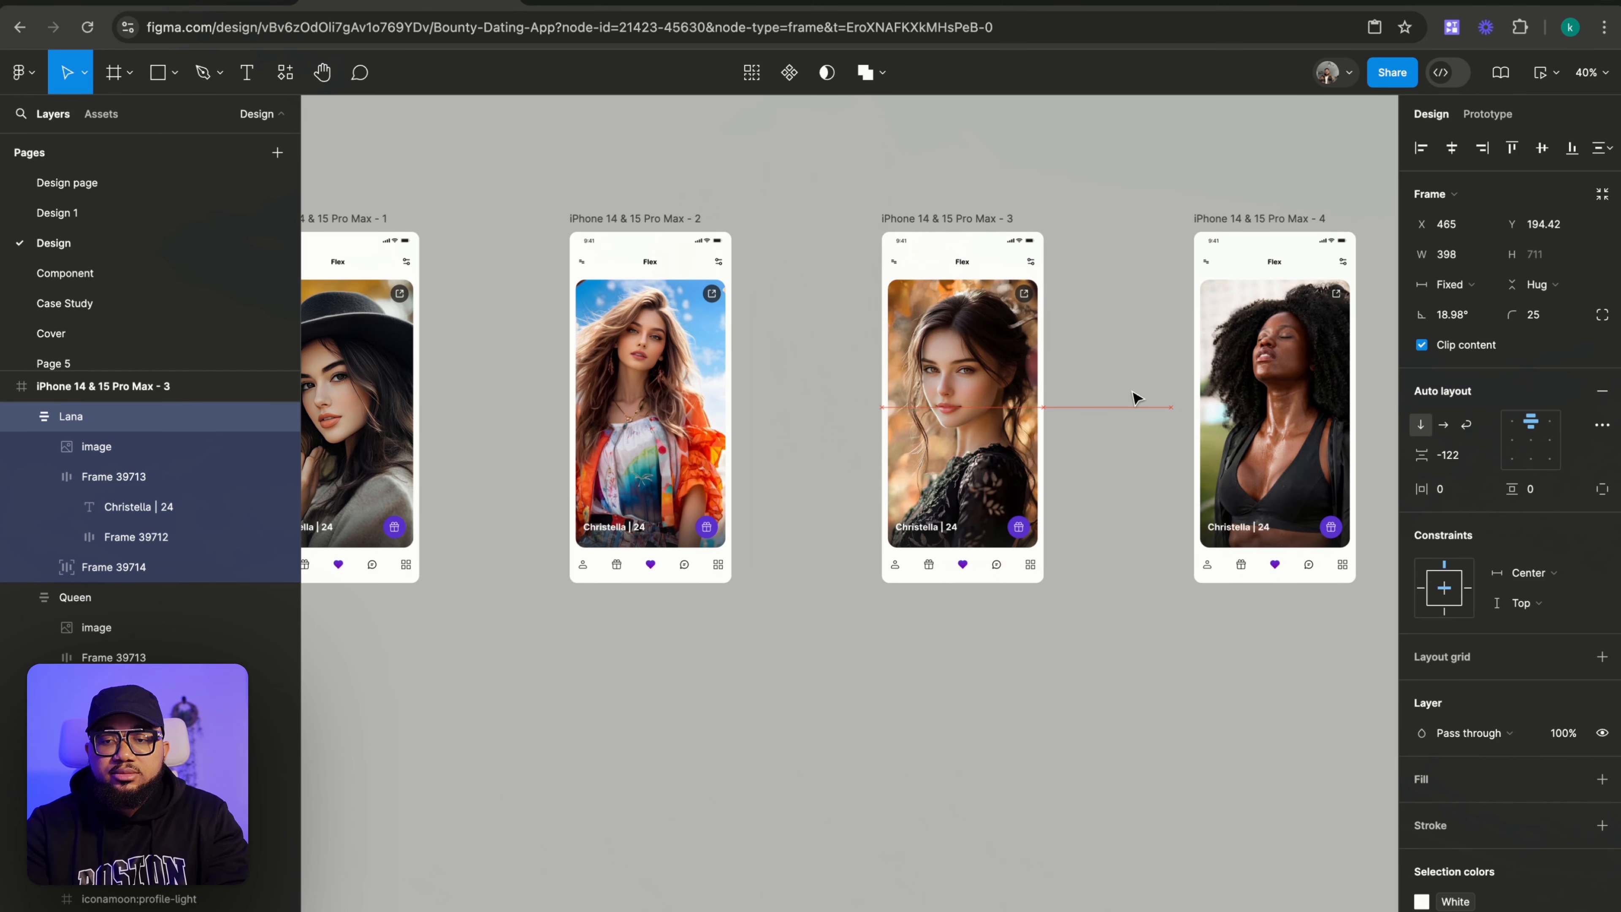
Paste a copy of the third screen's profile card into iPhone 14 & 15 Pro Max - 2 and scale it to about 0.69x.
{"action": "left_click", "coordinate": [980, 415]}
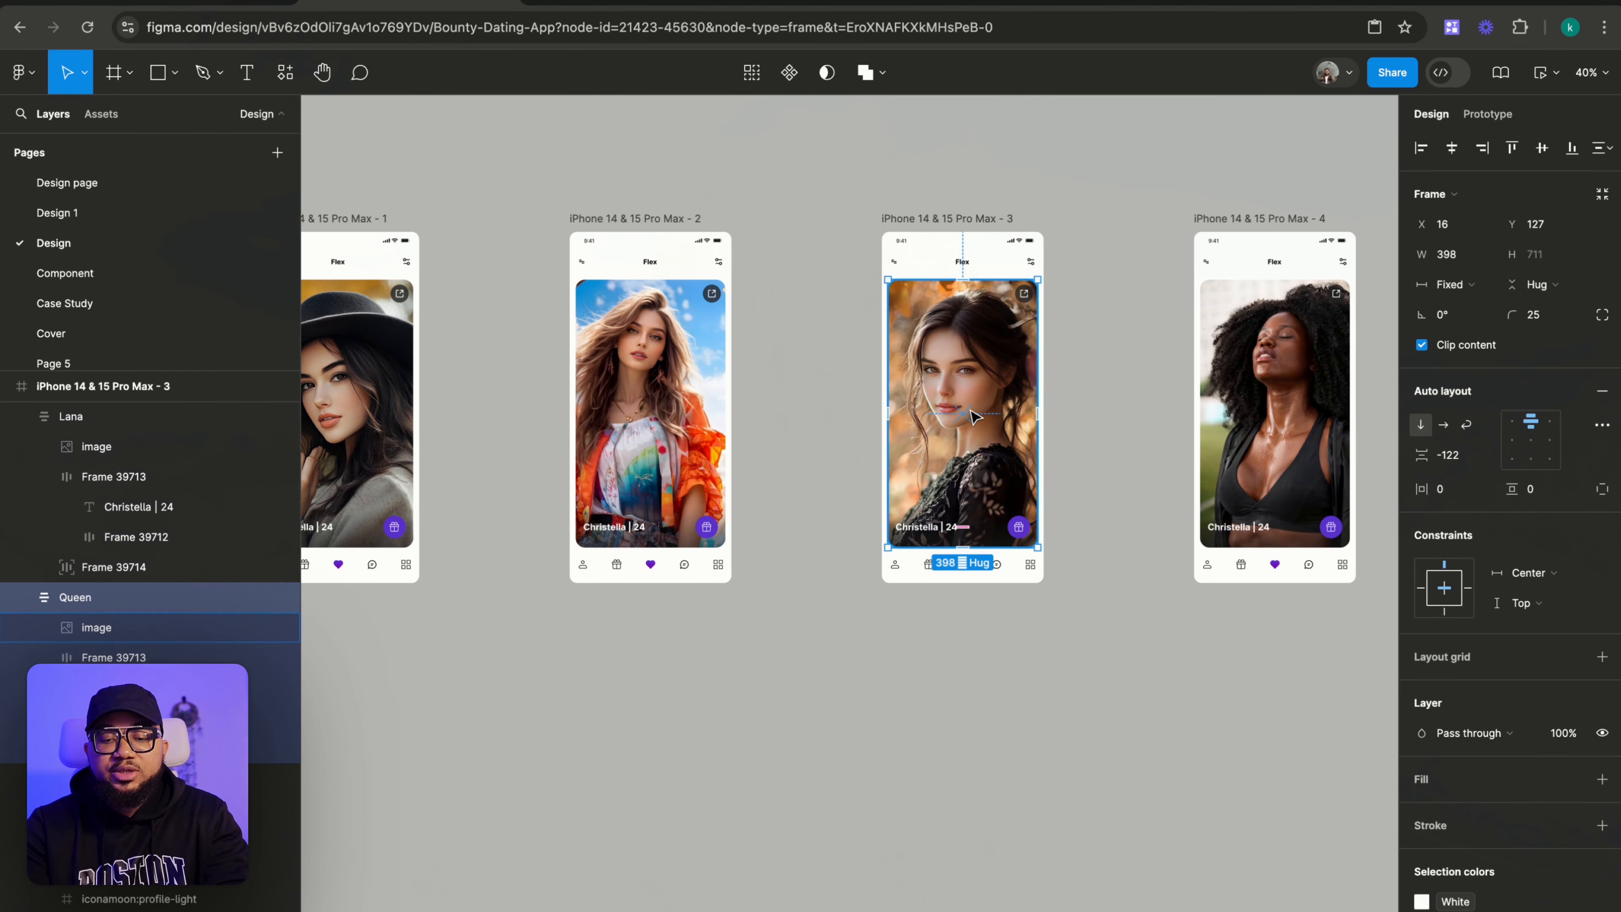
{"action": "left_click", "coordinate": [643, 221]}
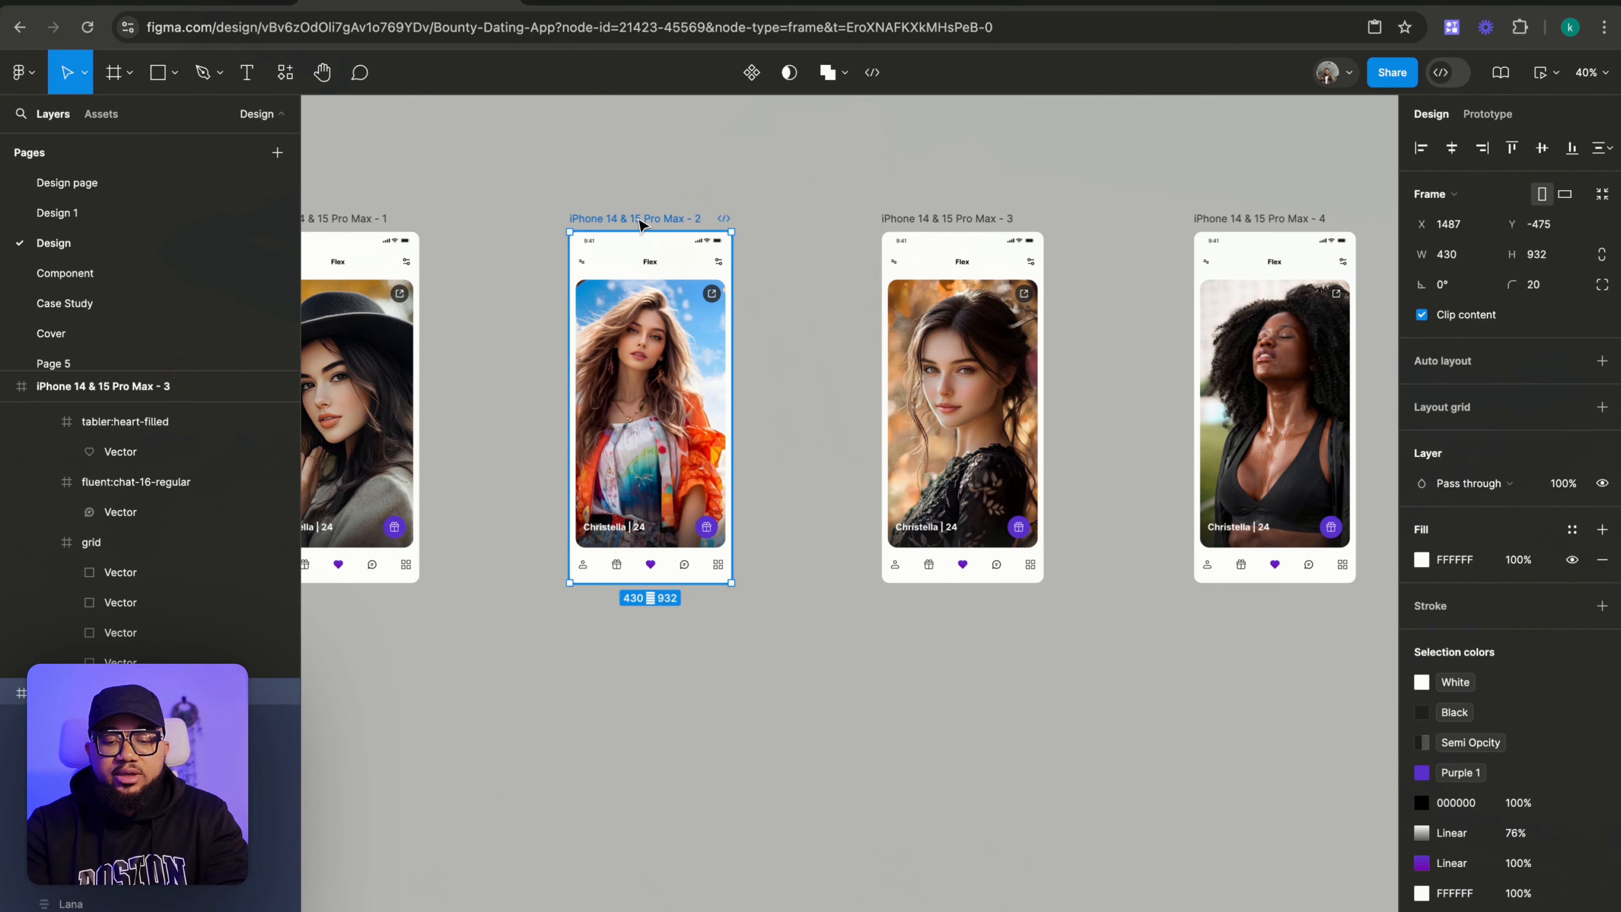
{"action": "key", "text": "super+v"}
{"action": "key", "text": "k"}
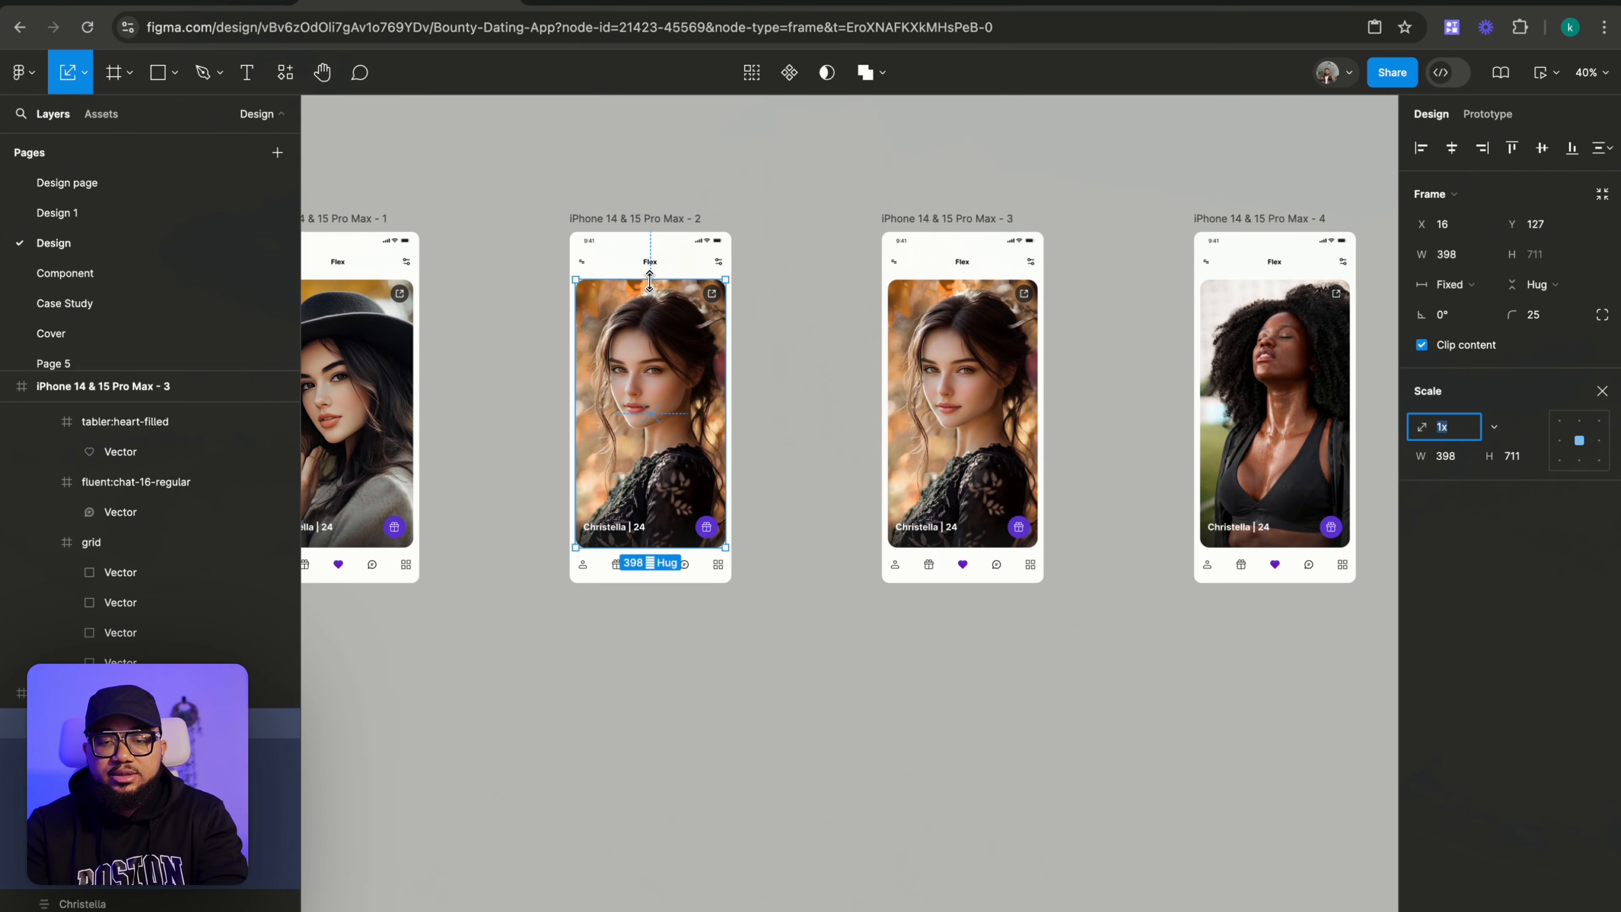
{"action": "left_click_drag", "start_coordinate": [649, 281], "coordinate": [648, 363]}
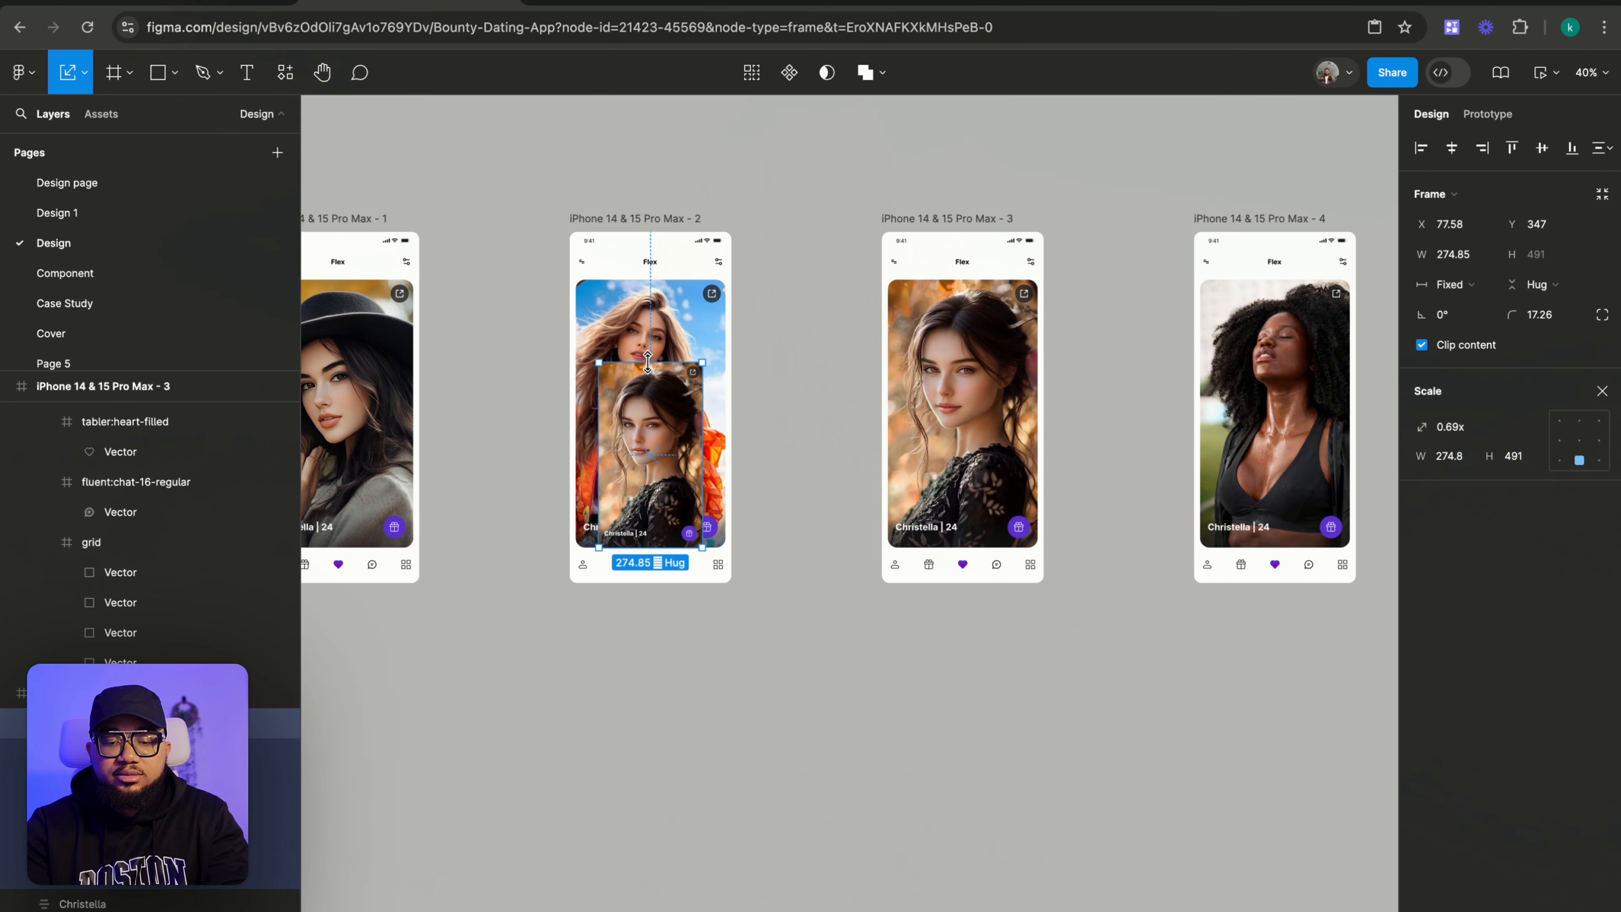
Centre the scaled-down card vertically on the second screen and send it behind the existing profile card.
{"action": "key", "text": "v"}
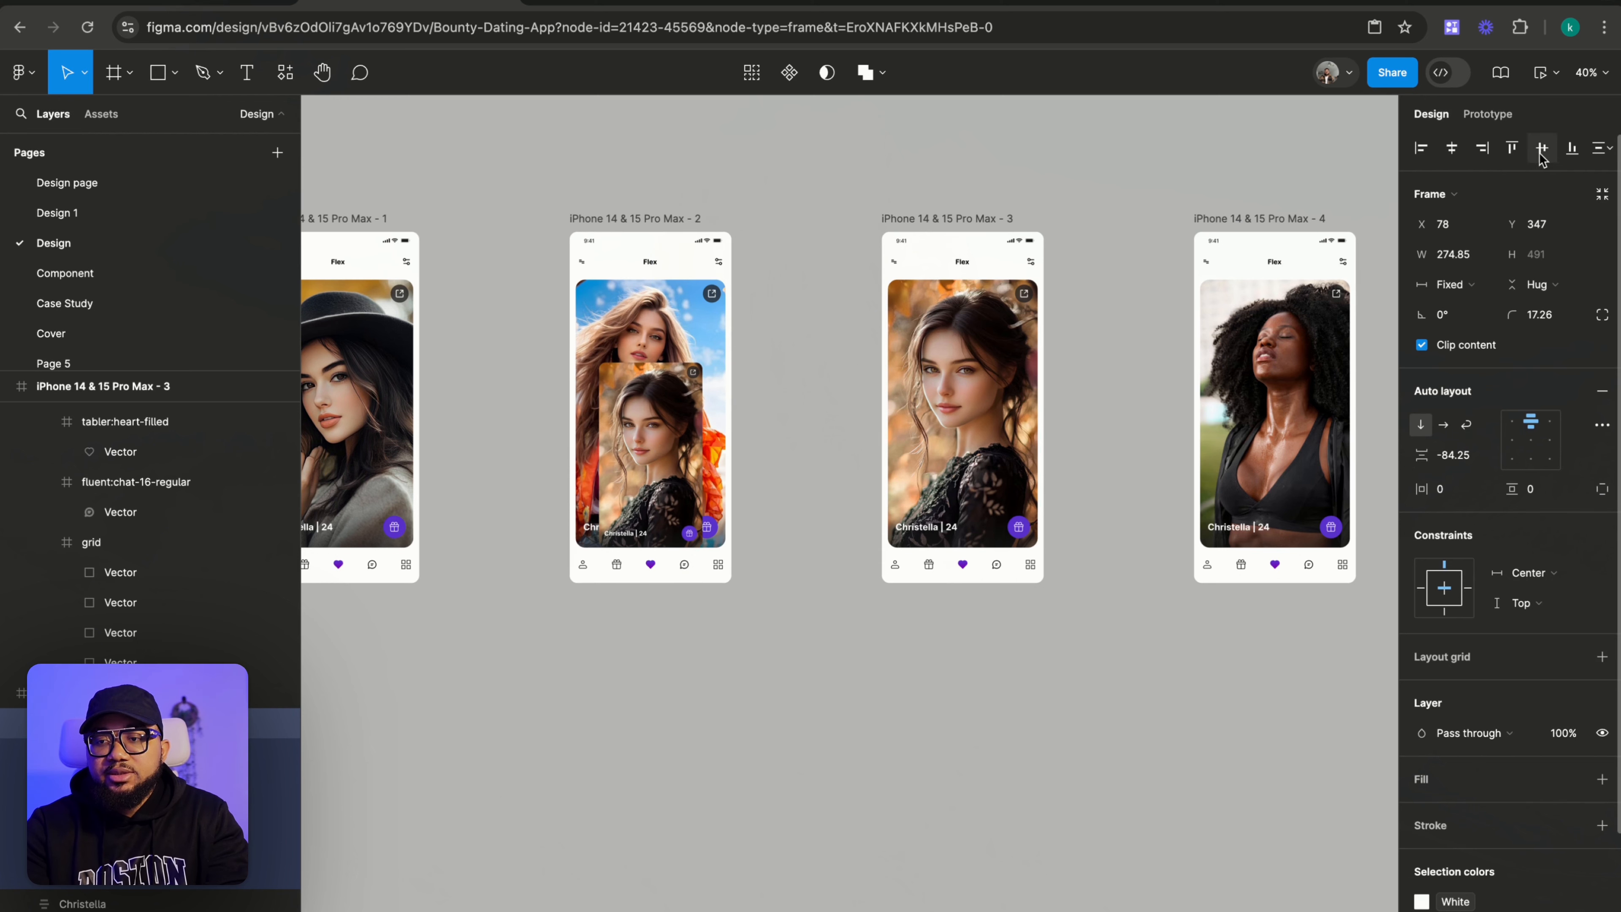
{"action": "left_click", "coordinate": [1543, 150]}
{"action": "key", "text": "["}
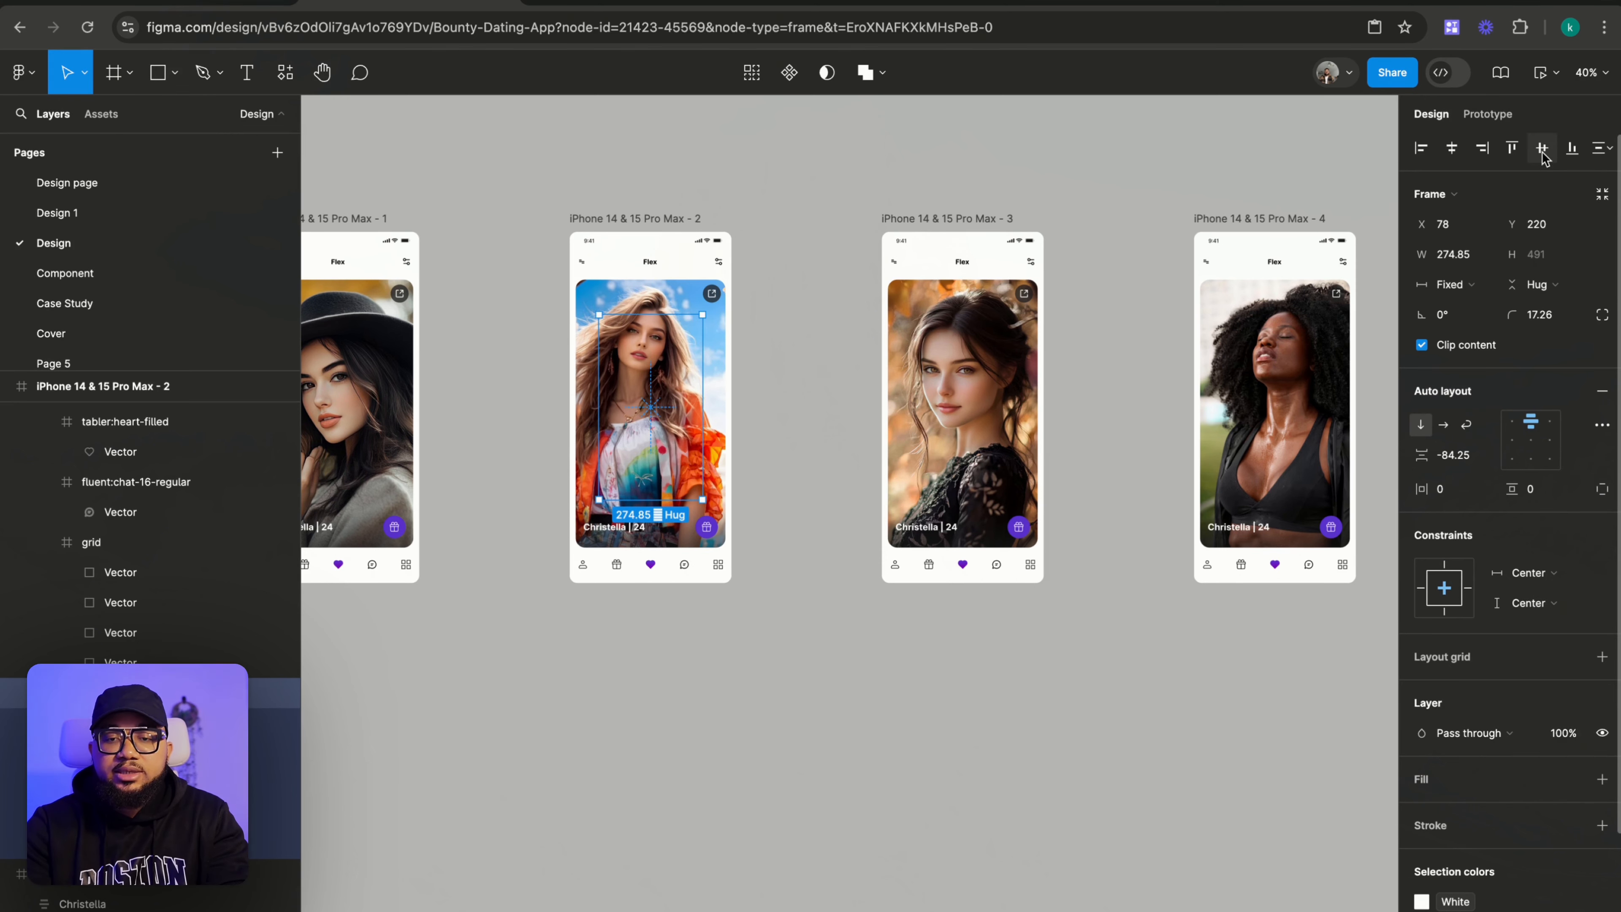
Link the second screen's profile card to iPhone 14 & 15 Pro Max - 3 with an On drag interaction using Smart animate, Gentle, 800ms.
{"action": "left_click_drag", "start_coordinate": [1138, 317], "coordinate": [954, 330]}
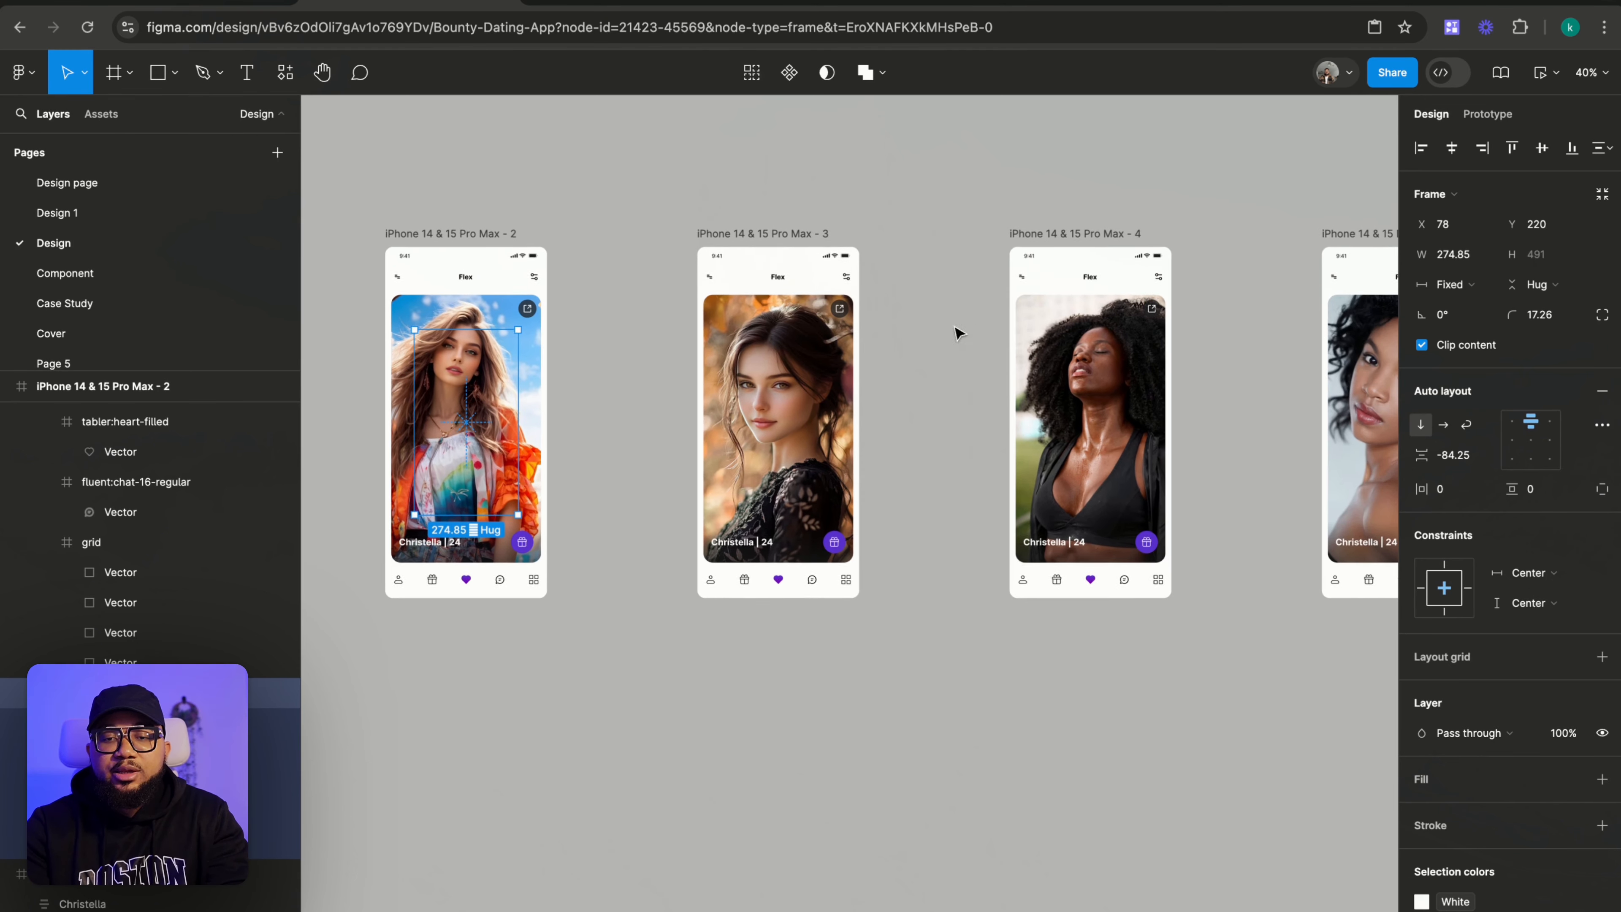
{"action": "left_click", "coordinate": [561, 471]}
{"action": "left_click", "coordinate": [533, 473]}
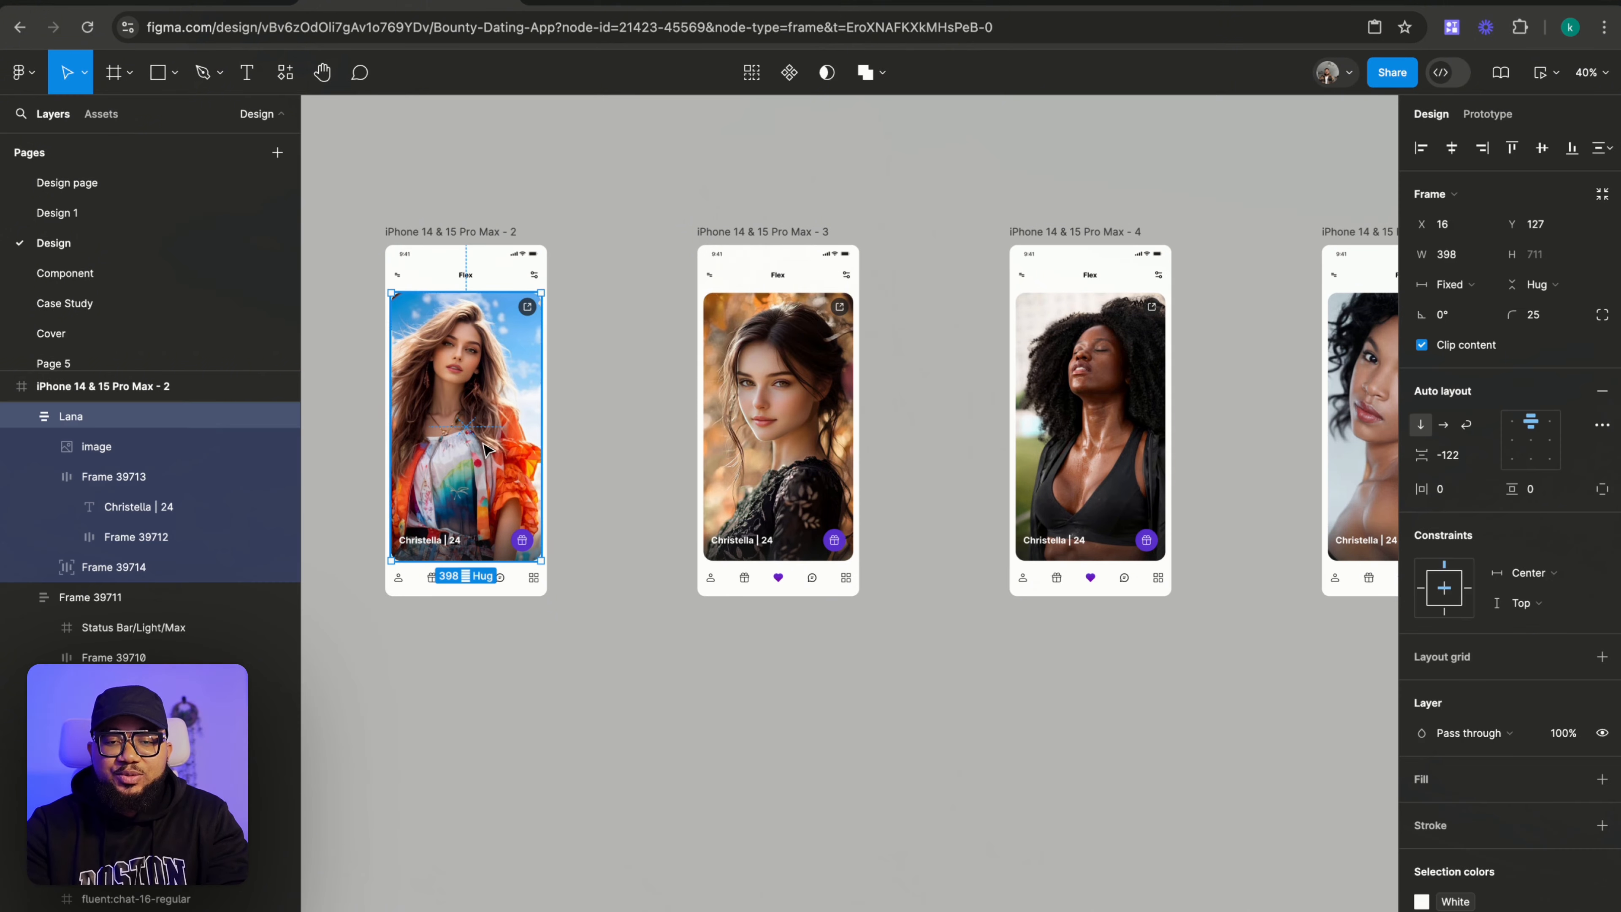
{"action": "left_click", "coordinate": [1505, 115]}
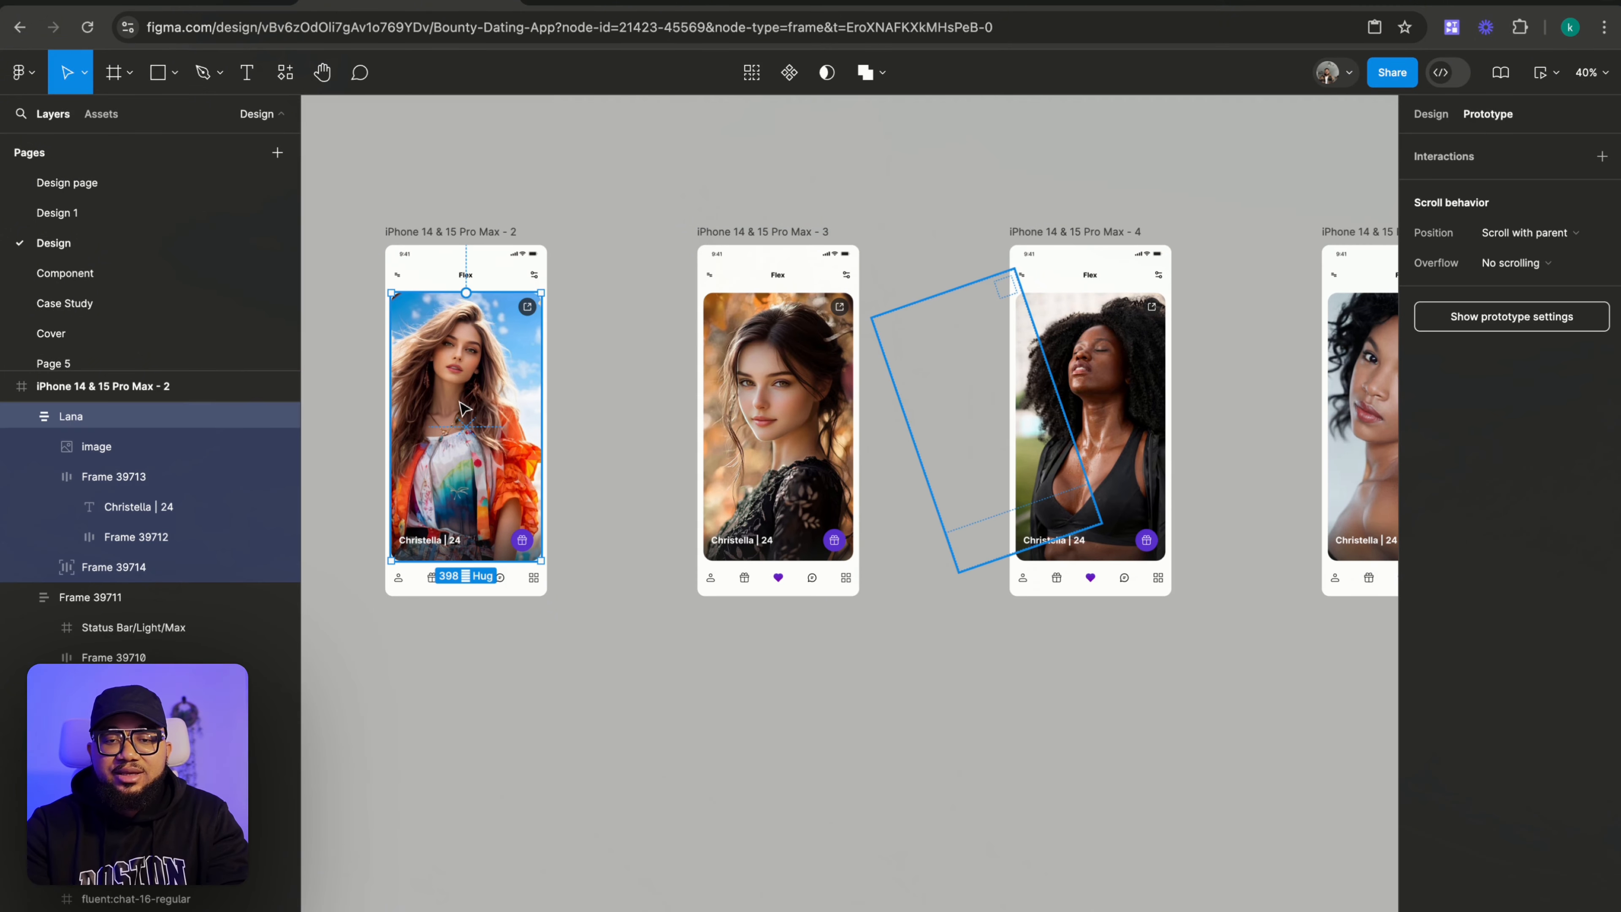
{"action": "left_click_drag", "start_coordinate": [541, 426], "coordinate": [691, 474]}
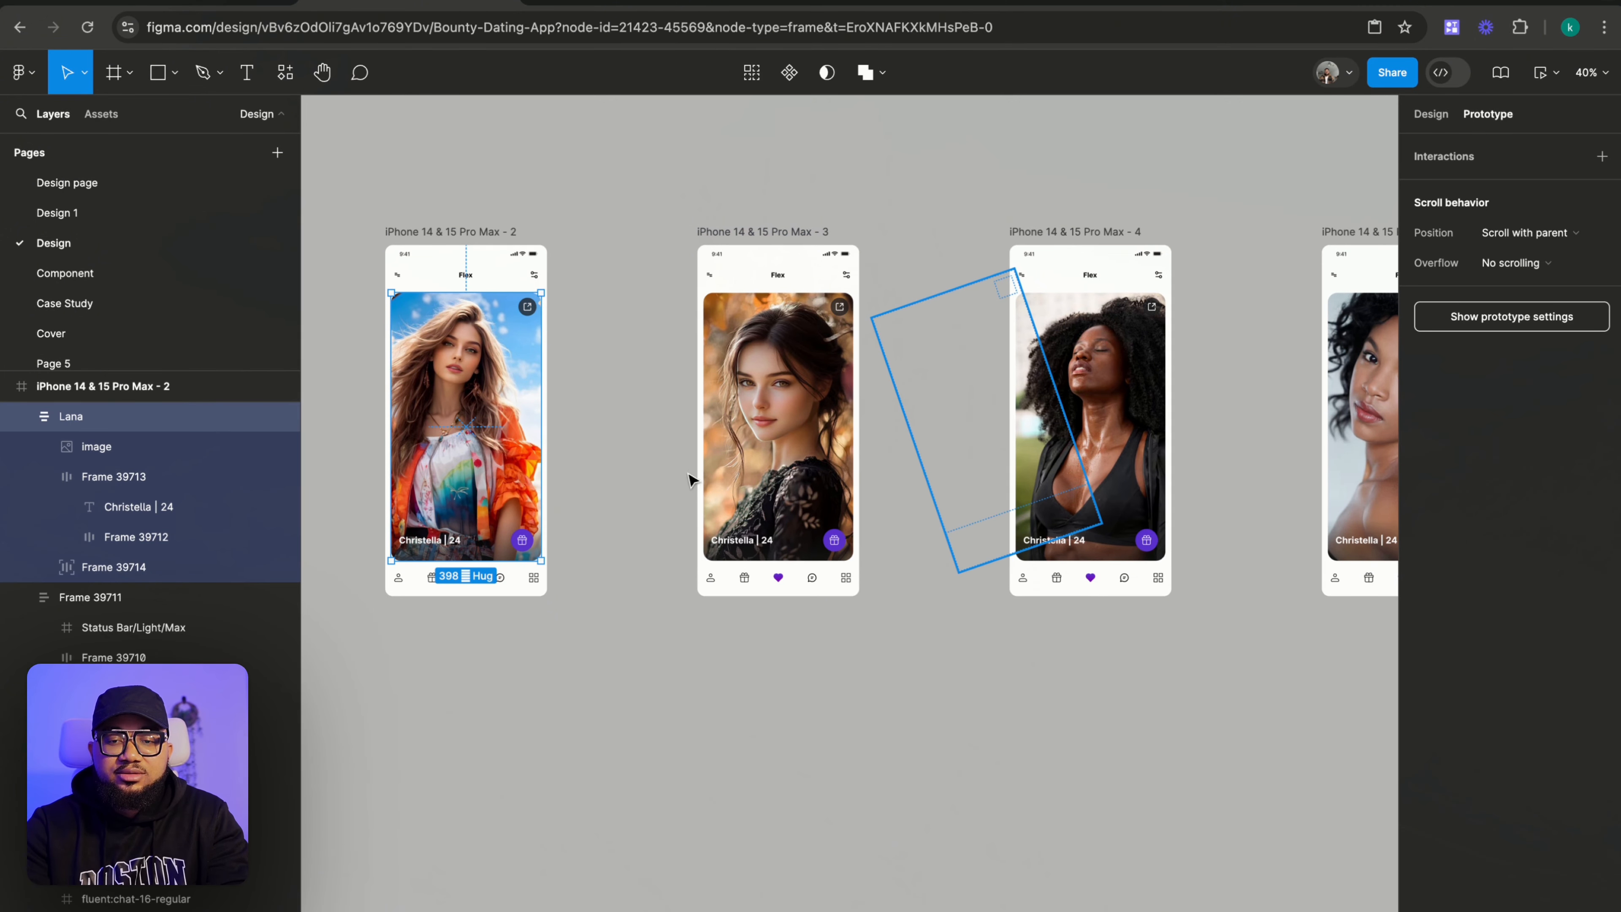
{"action": "left_click_drag", "start_coordinate": [540, 427], "coordinate": [747, 421]}
{"action": "left_click", "coordinate": [623, 468]}
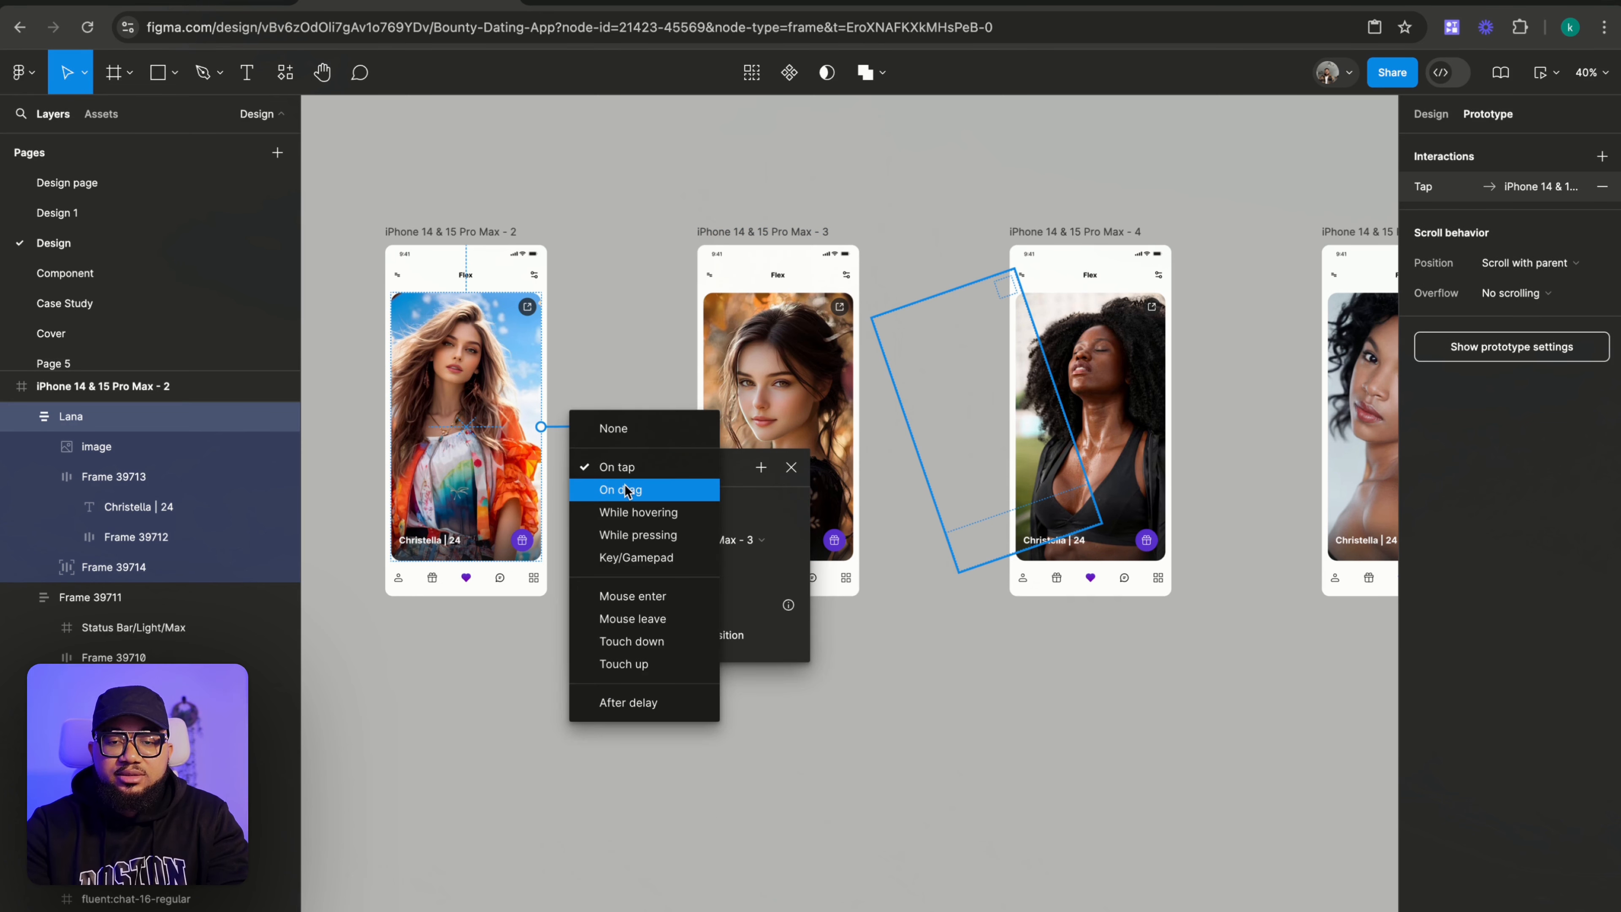
{"action": "left_click", "coordinate": [629, 490]}
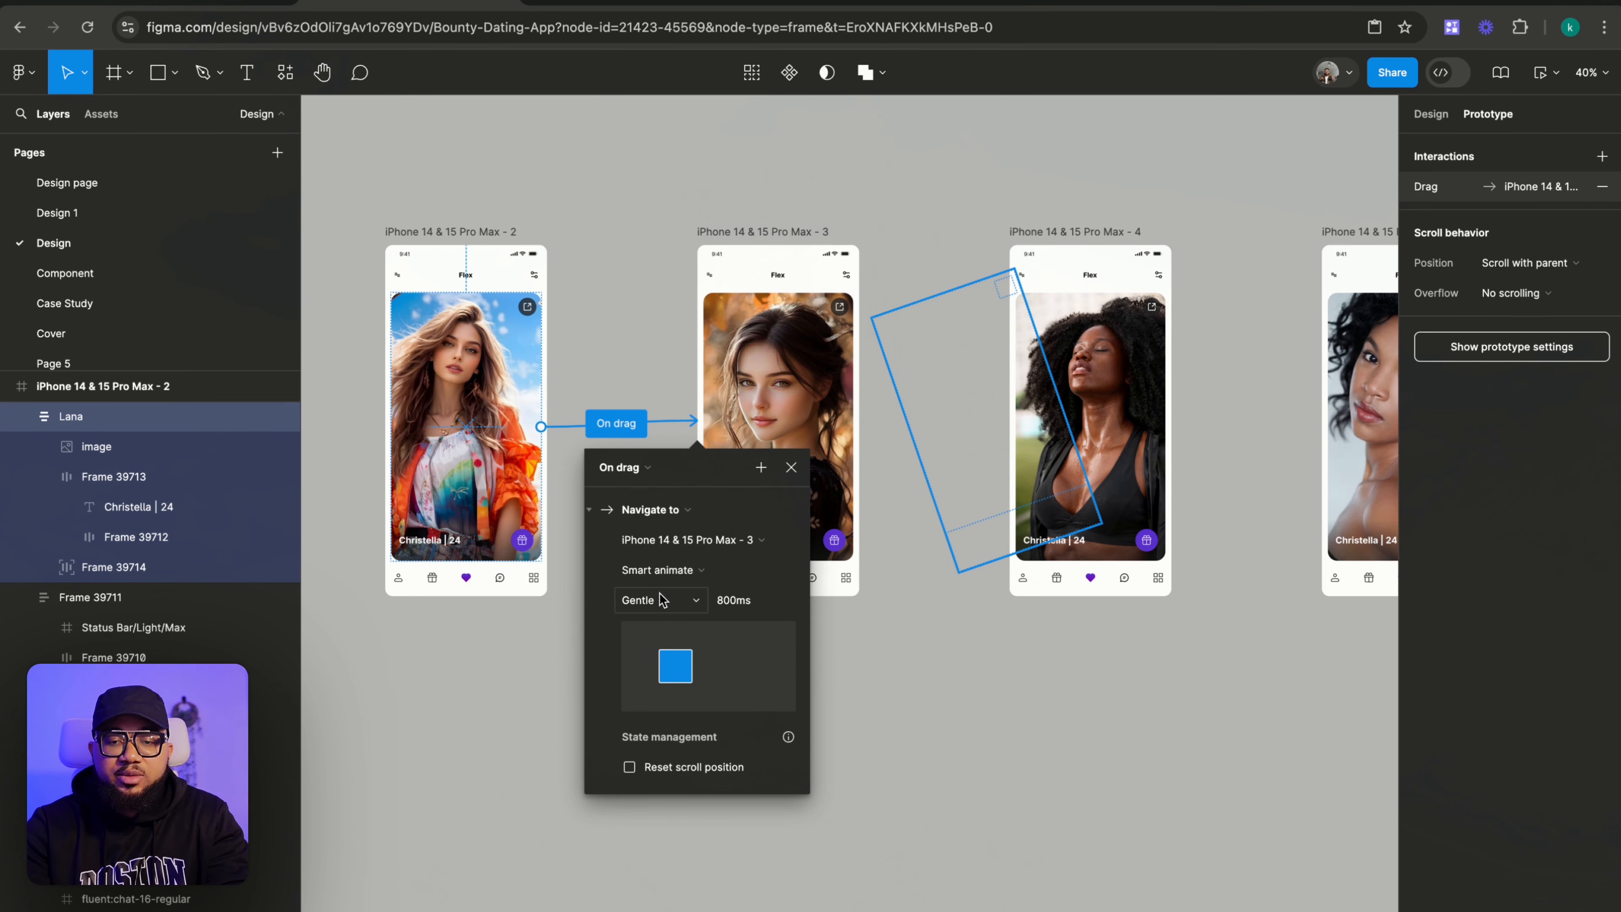
{"action": "left_click", "coordinate": [792, 467]}
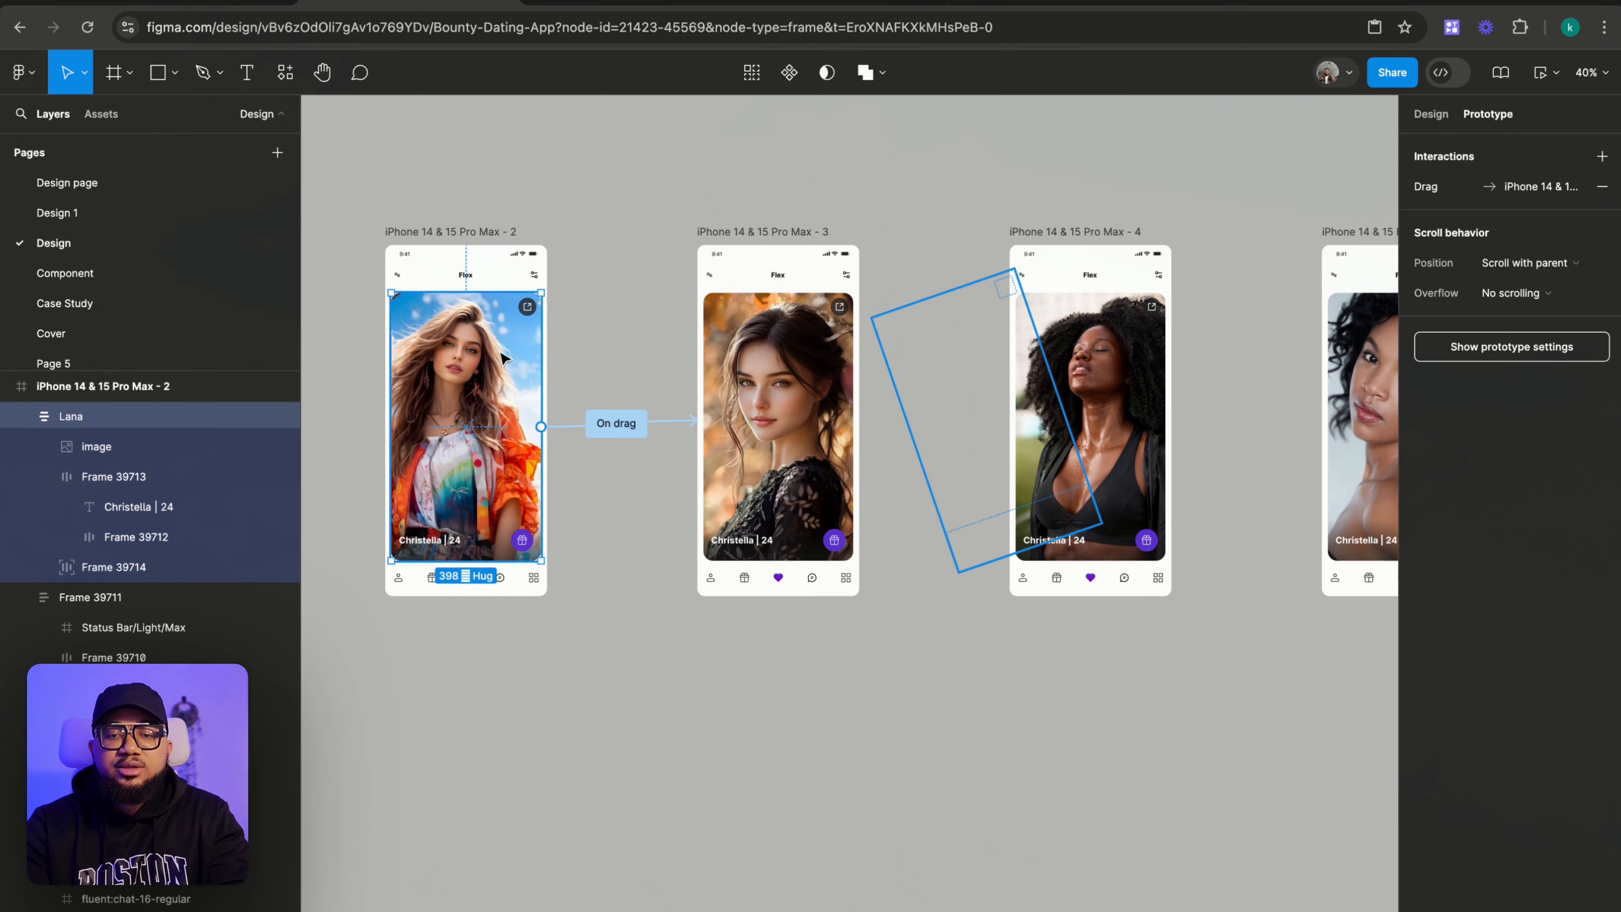
Preview the prototype from iPhone 14 & 15 Pro Max - 1, swipe the first two profile cards away, and close the preview.
{"action": "scroll", "coordinate": [431, 254], "scroll_direction": "left", "scroll_amount": 6}
{"action": "left_click", "coordinate": [548, 211]}
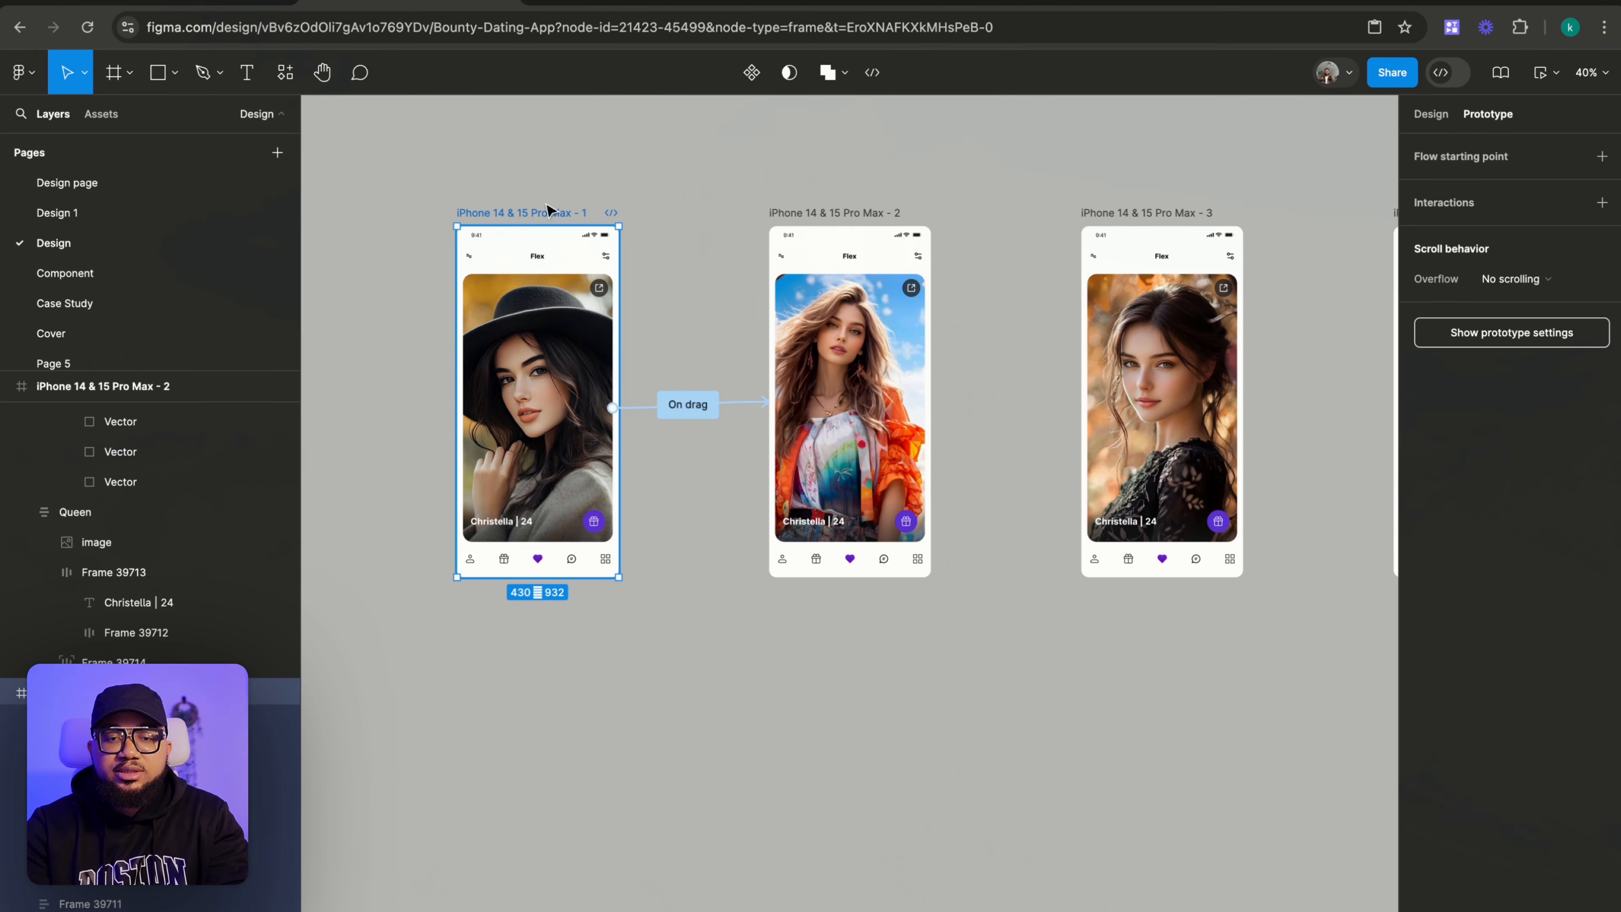
{"action": "left_click", "coordinate": [1542, 72]}
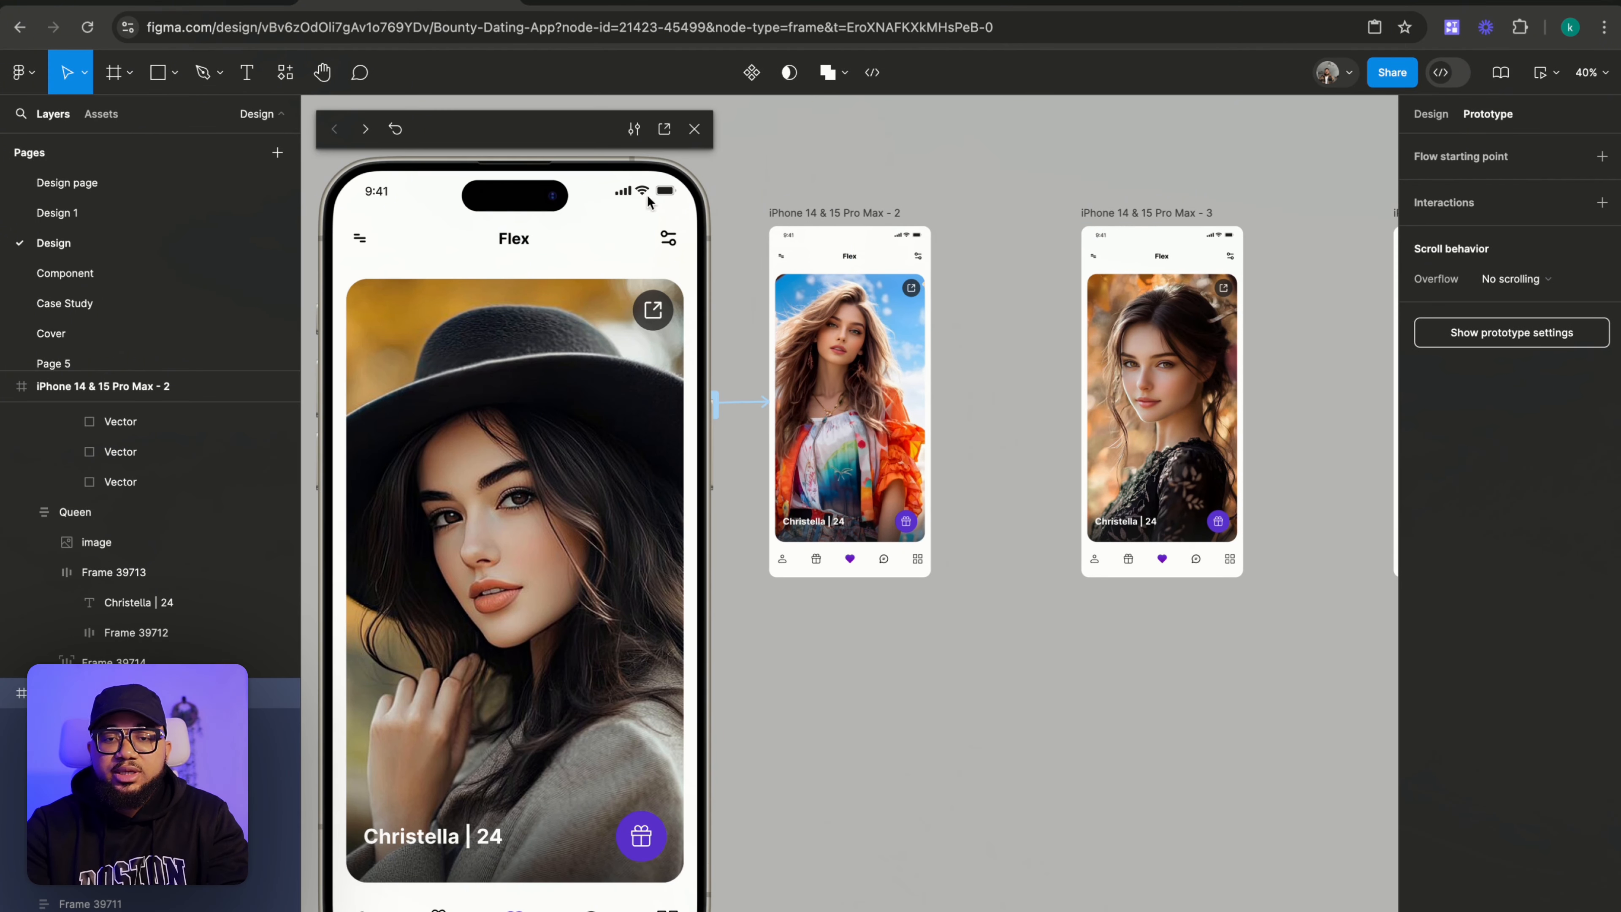
{"action": "left_click_drag", "start_coordinate": [467, 722], "coordinate": [664, 728]}
{"action": "left_click_drag", "start_coordinate": [467, 722], "coordinate": [663, 728]}
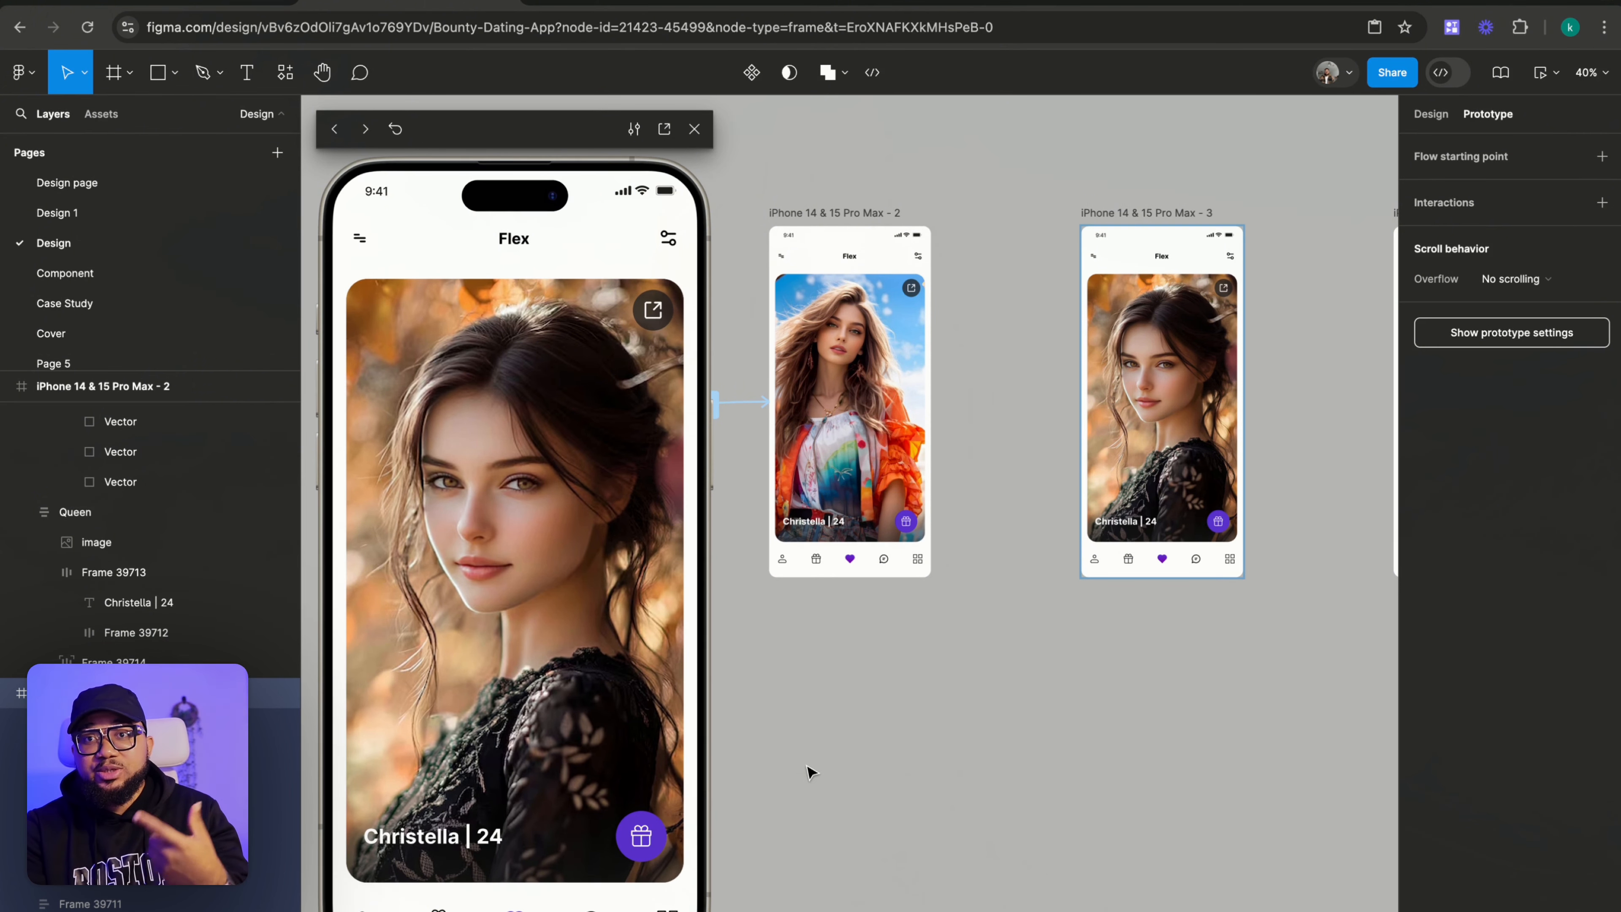
{"action": "left_click", "coordinate": [694, 128]}
Paste a copy of the fourth screen's profile card into iPhone 14 & 15 Pro Max - 3.
{"action": "scroll", "coordinate": [706, 134], "scroll_direction": "right", "scroll_amount": 5}
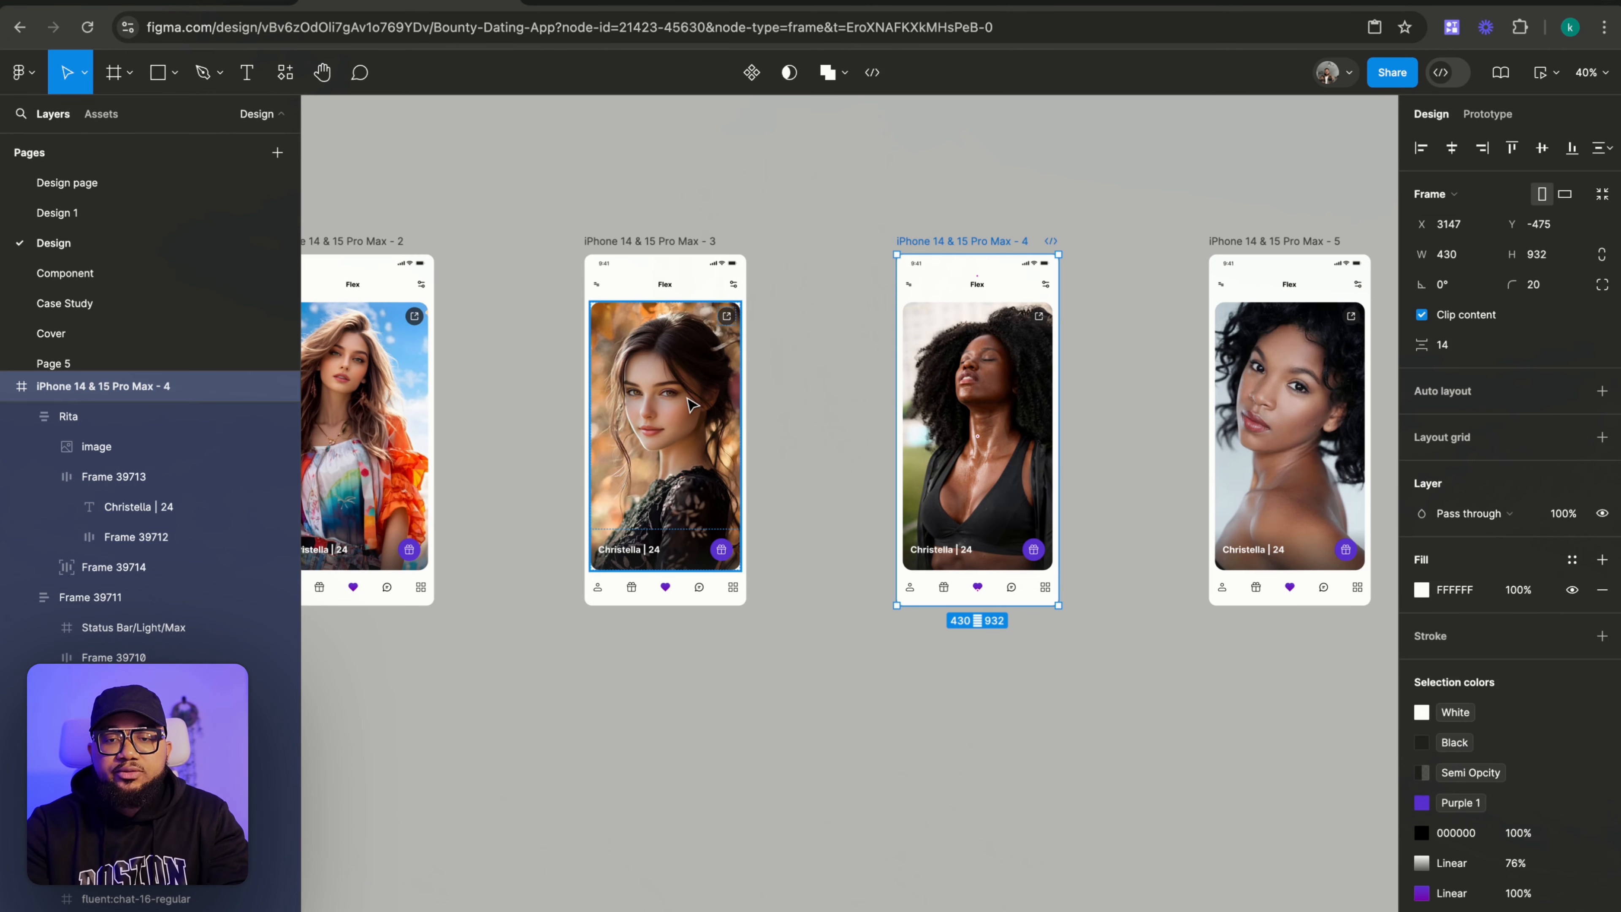
{"action": "left_click", "coordinate": [692, 404]}
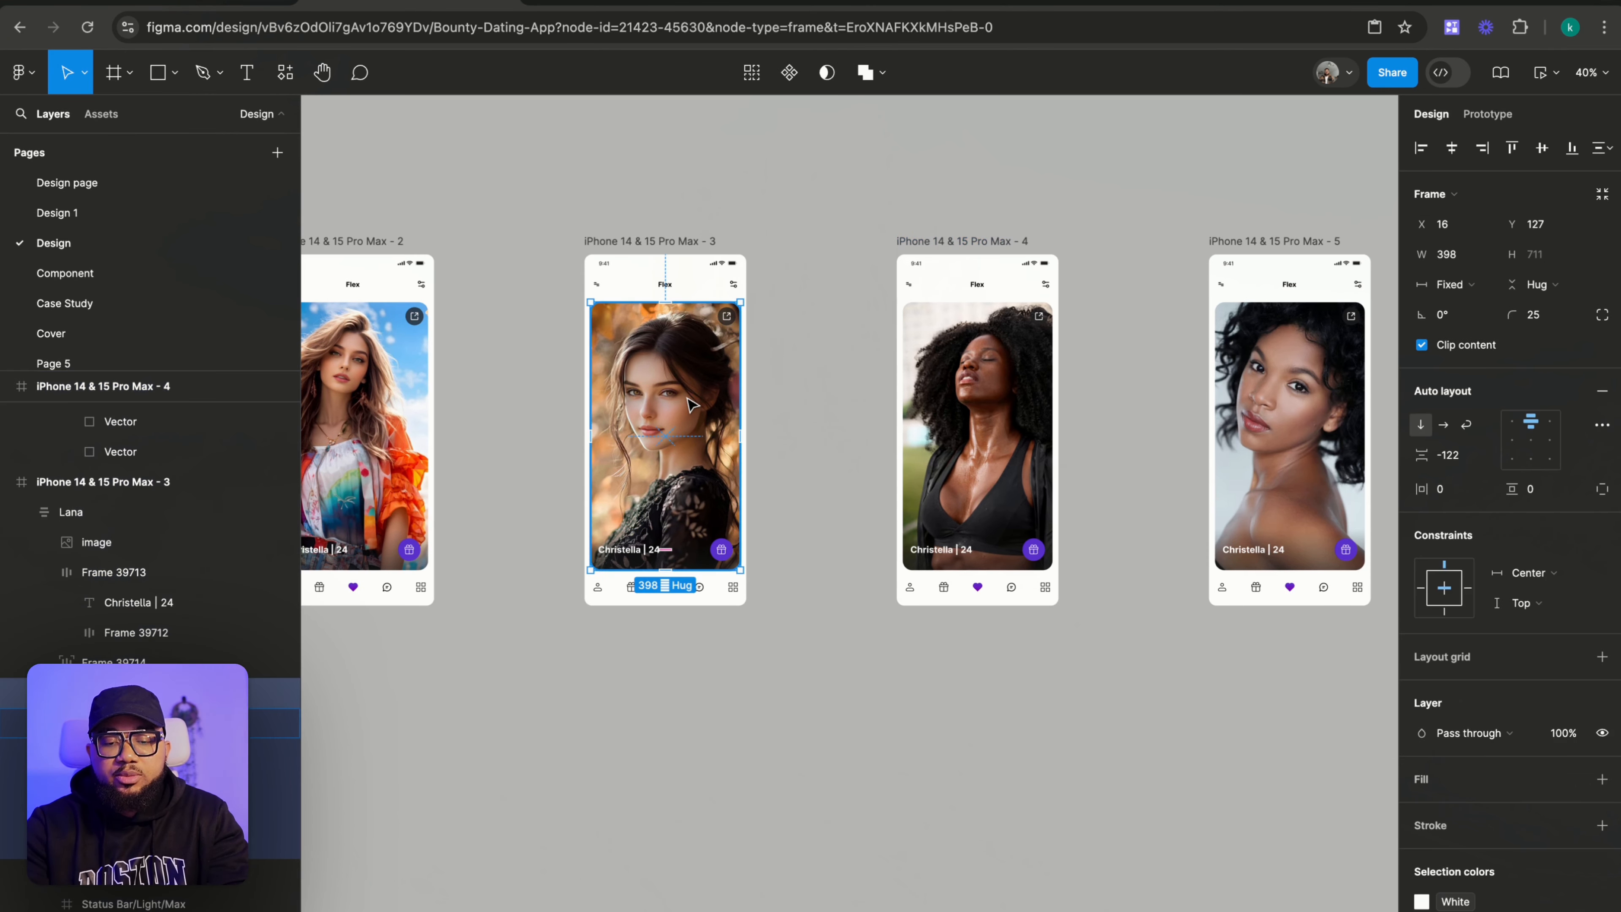
{"action": "left_click", "coordinate": [976, 408]}
{"action": "key", "text": "super+c"}
{"action": "left_click", "coordinate": [650, 241]}
{"action": "key", "text": "super+v"}
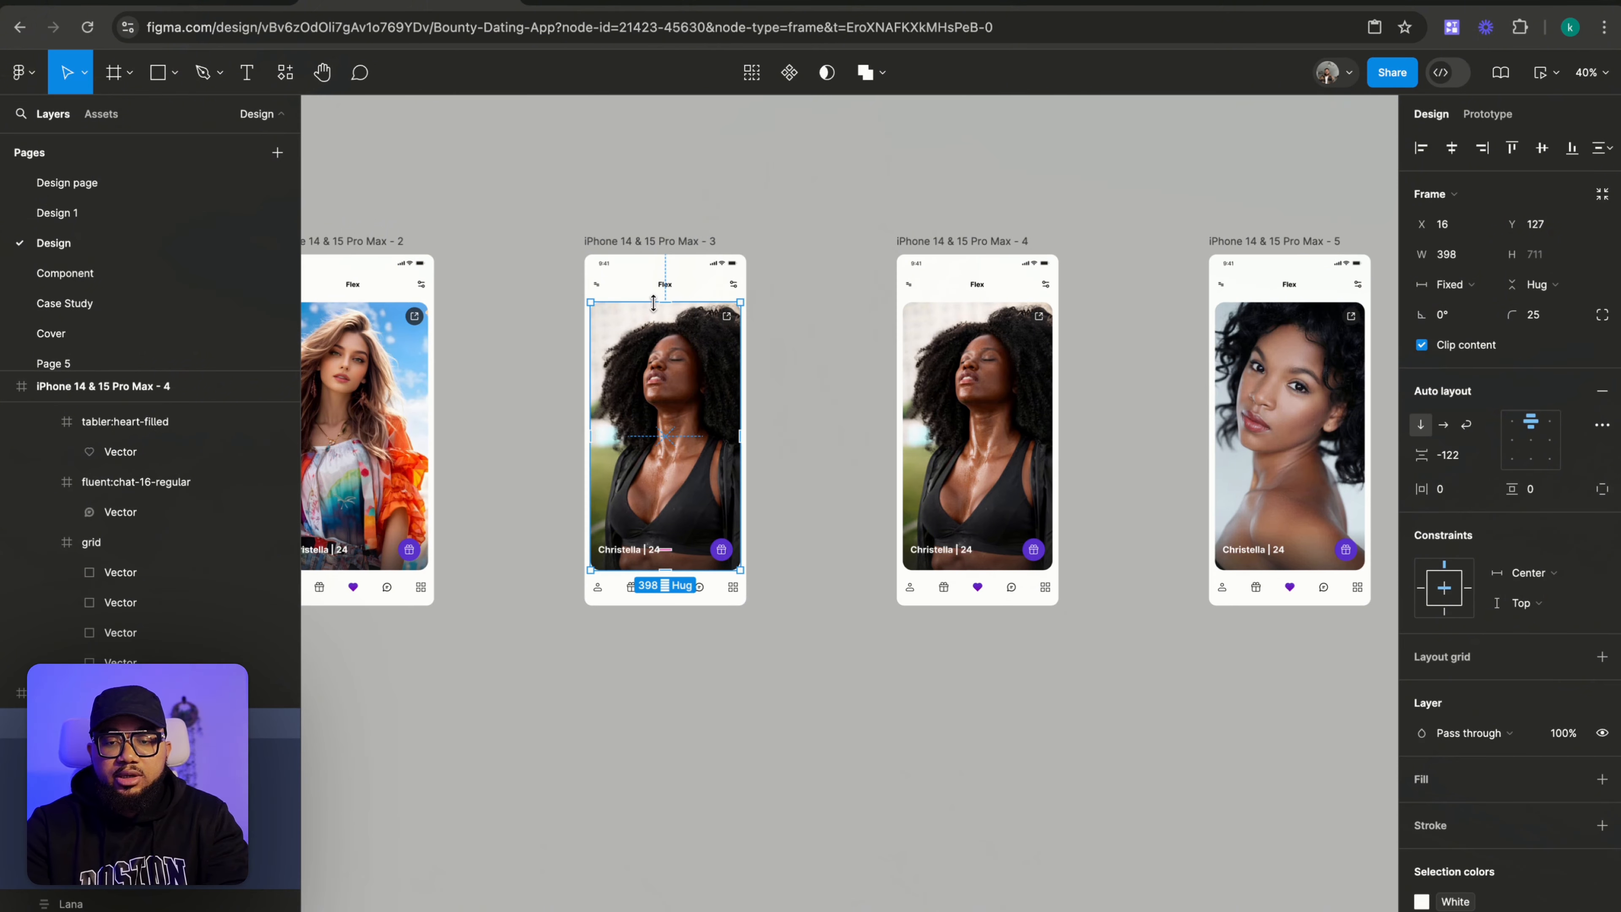
Scale the pasted card on the third screen to about 0.75x and centre it horizontally and vertically.
{"action": "key", "text": "k"}
{"action": "left_click_drag", "start_coordinate": [655, 298], "coordinate": [657, 370]}
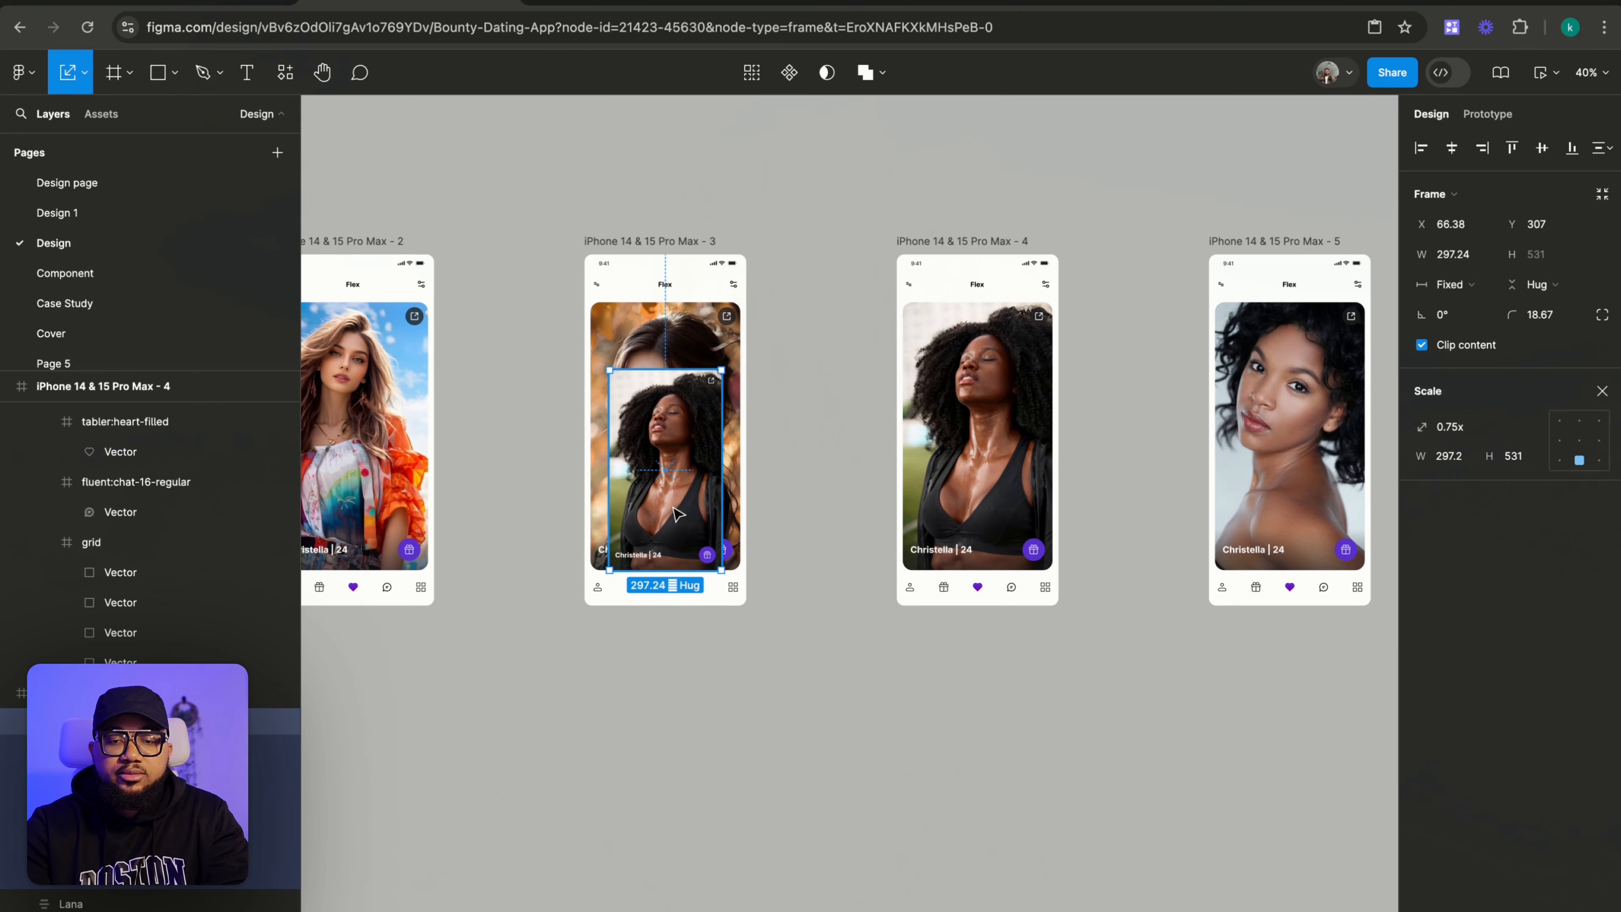
{"action": "left_click", "coordinate": [1451, 148]}
{"action": "left_click", "coordinate": [1541, 148]}
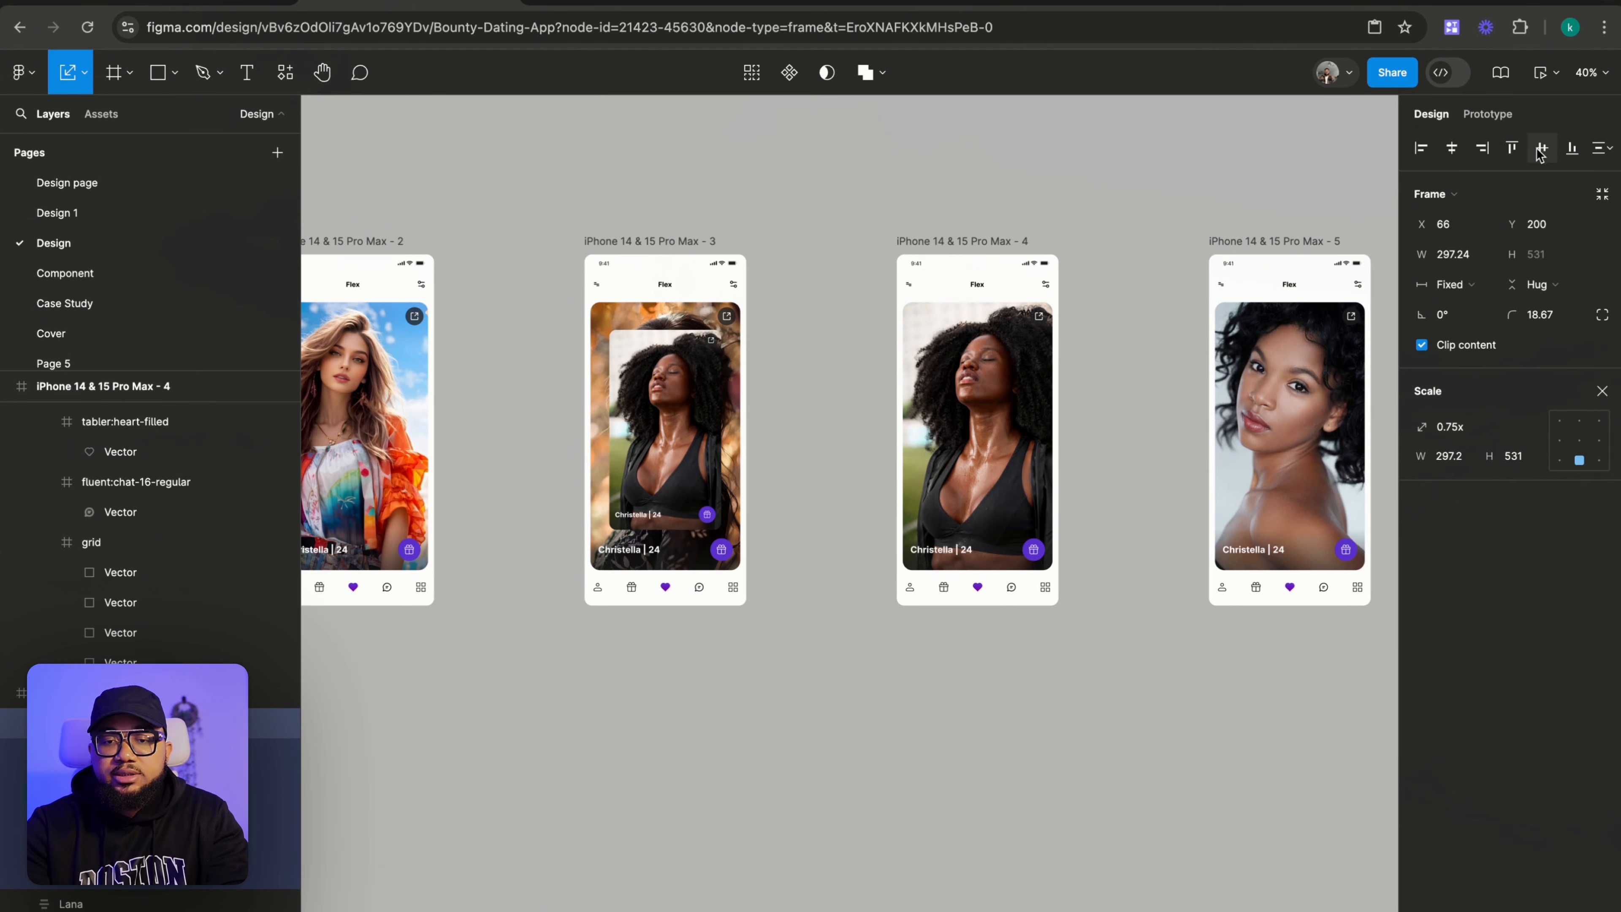